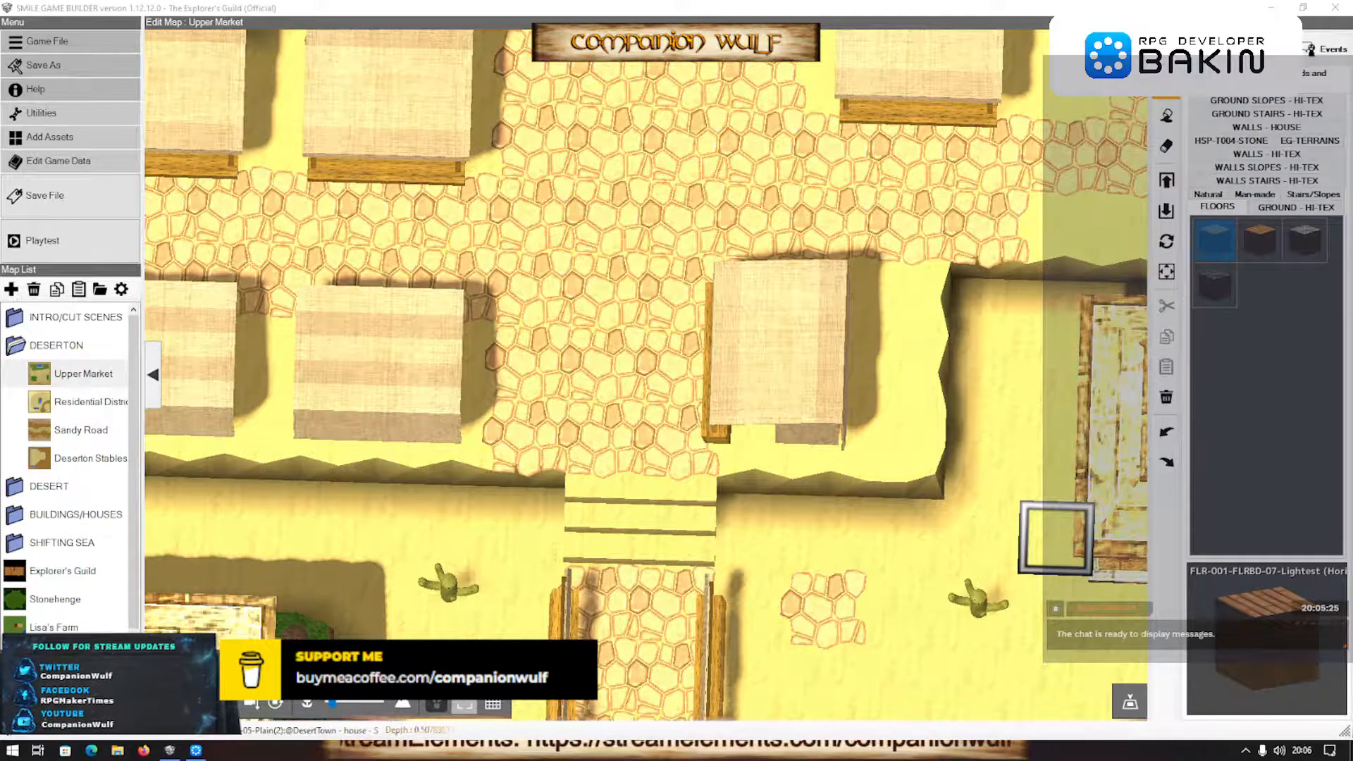
Compare the Upper Market map in SMILE GAME BUILDER with its version in RPG Developer Bakin, examining the Bakin map's upper terrace
click(914, 7)
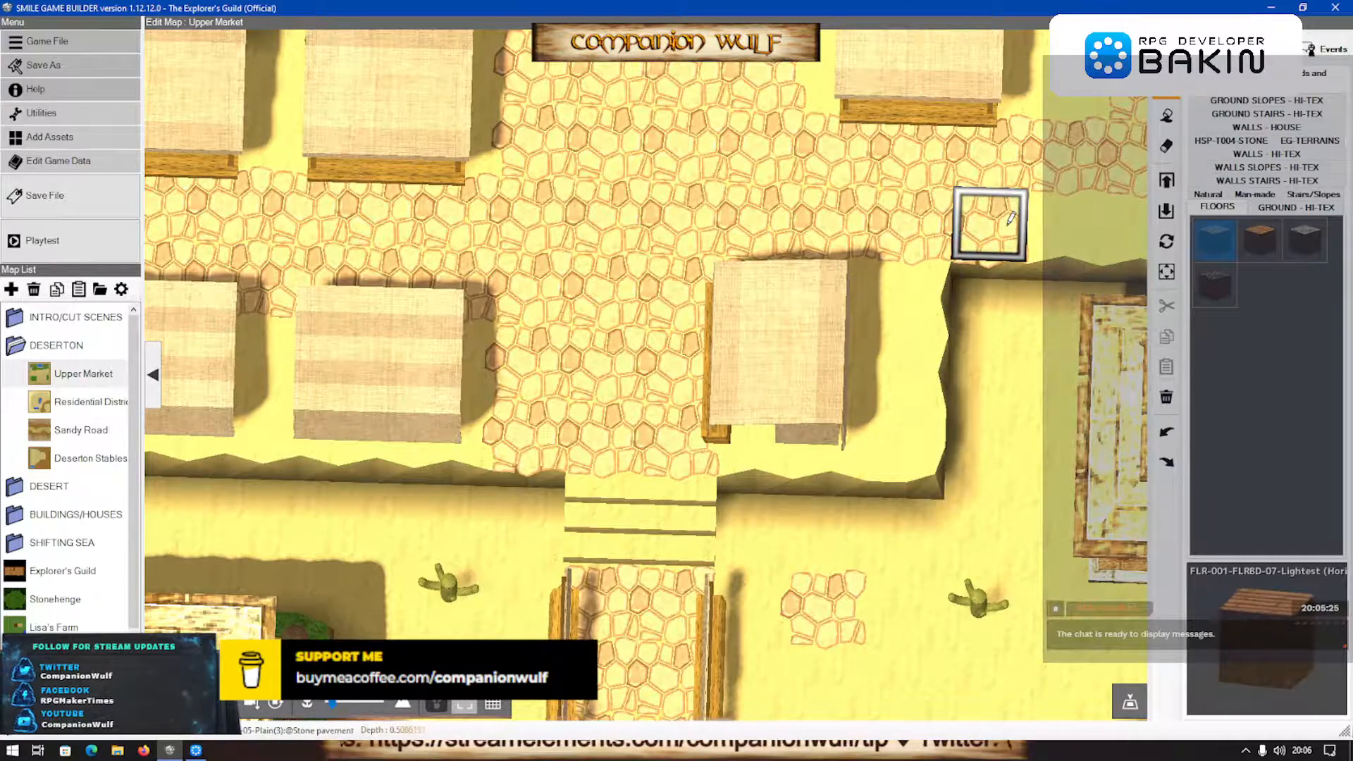
click(198, 751)
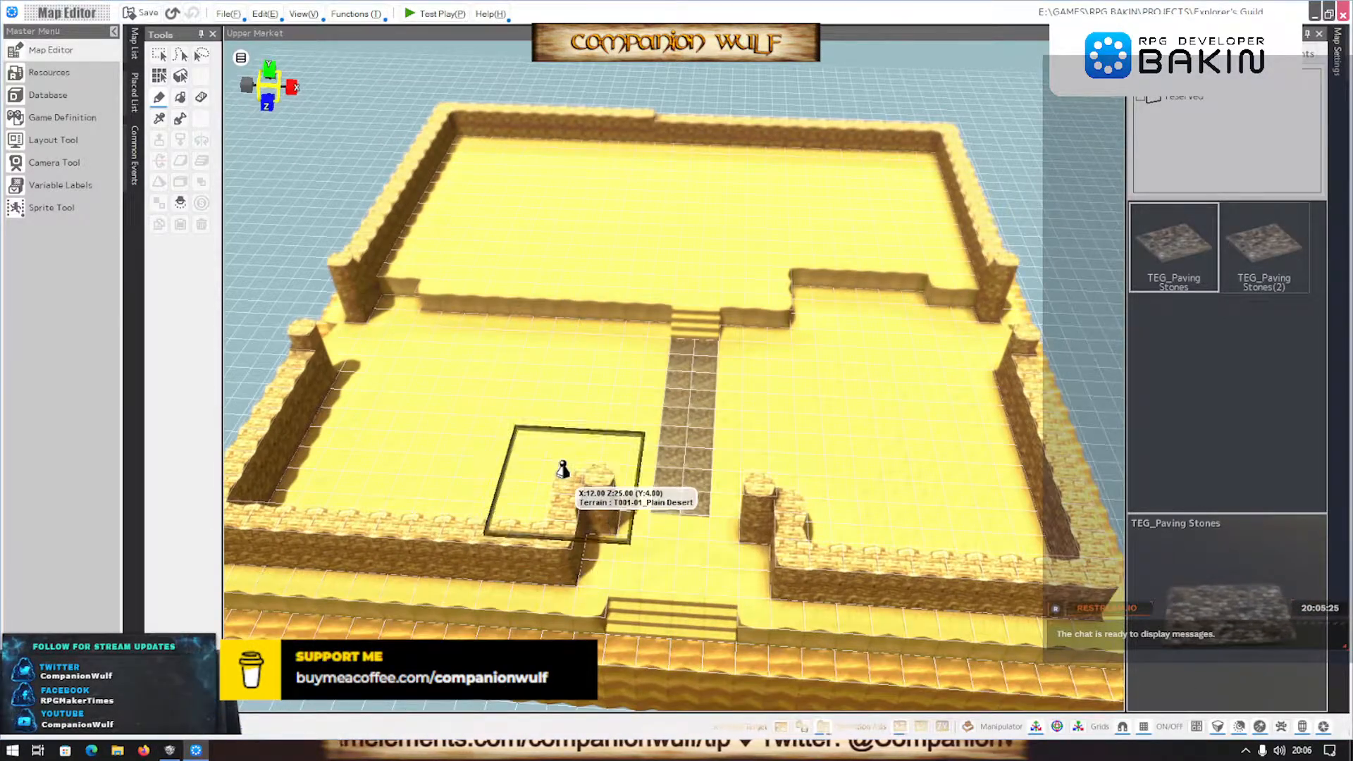
right_drag(568, 479, 564, 525)
scroll(565, 525, up, 5)
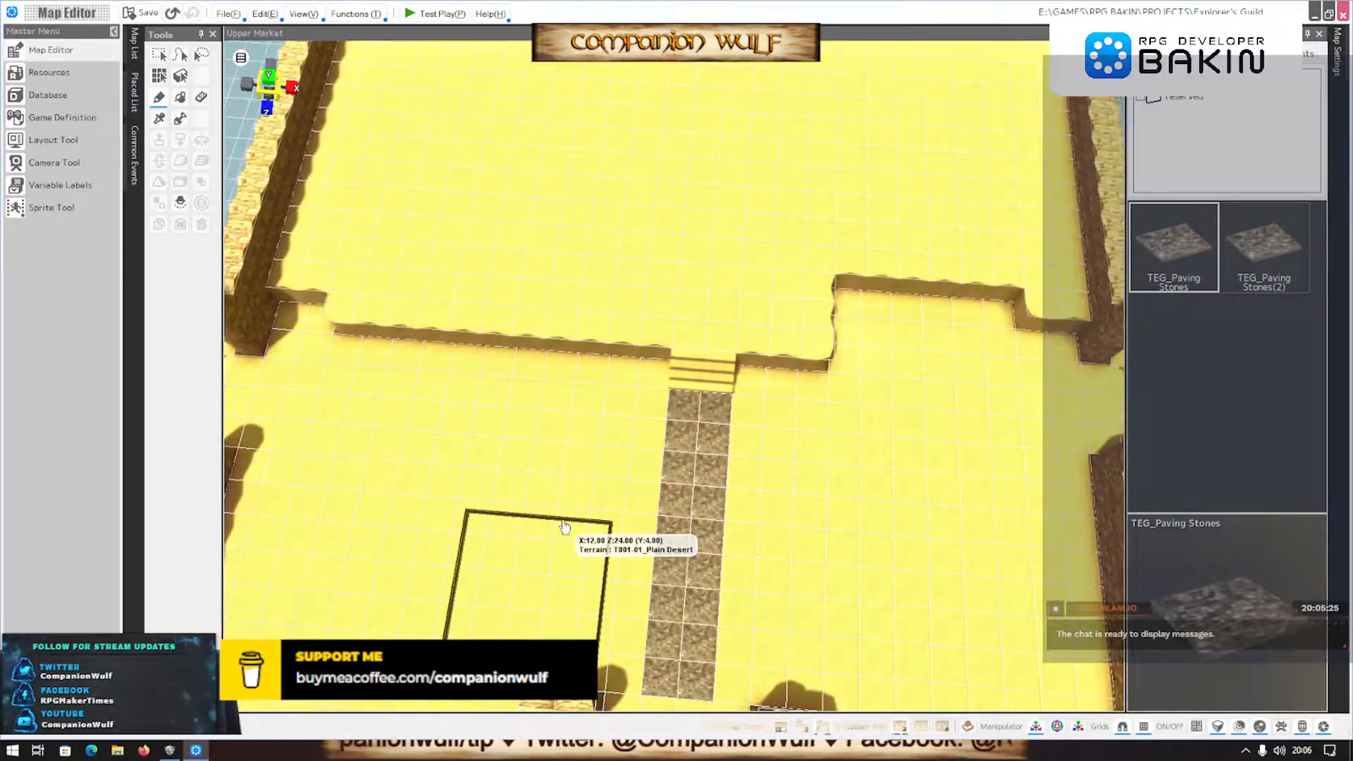
scroll(555, 547, down, 4)
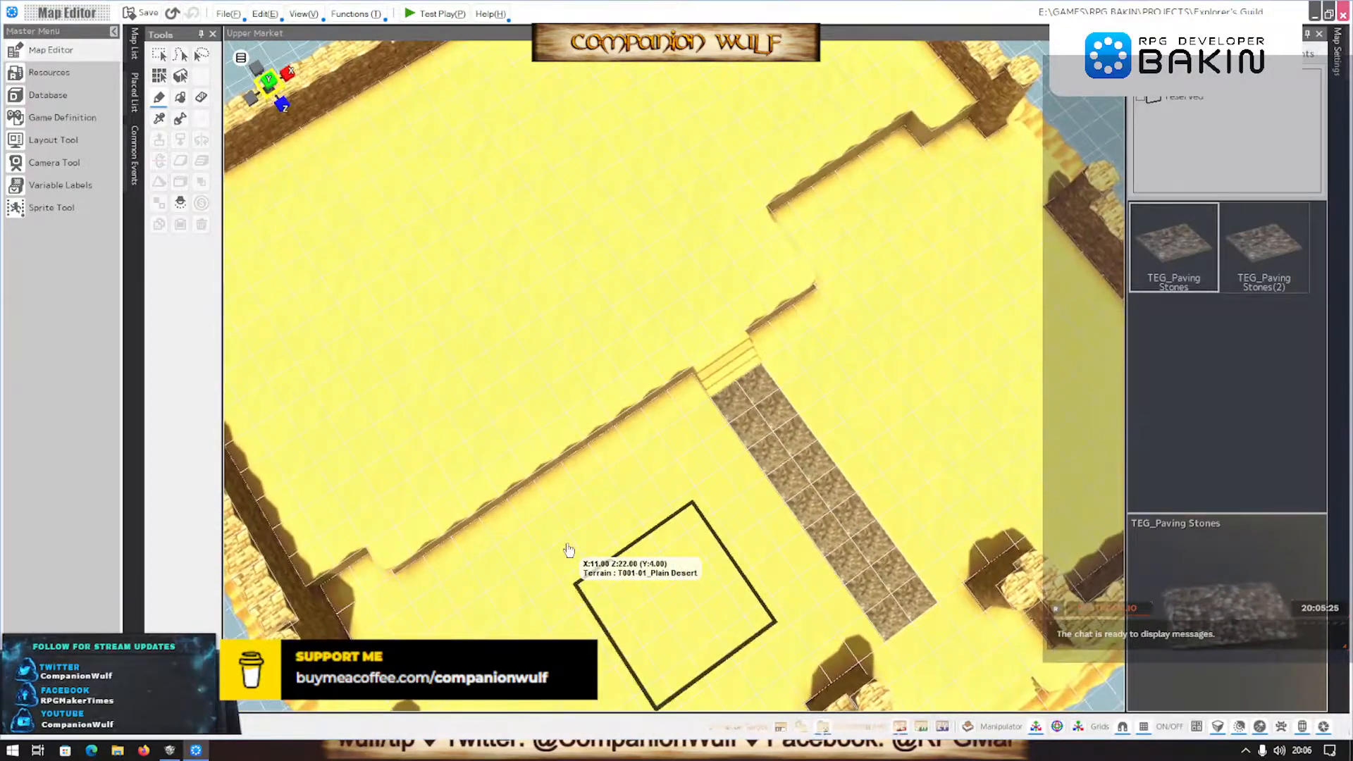
right_drag(561, 547, 614, 402)
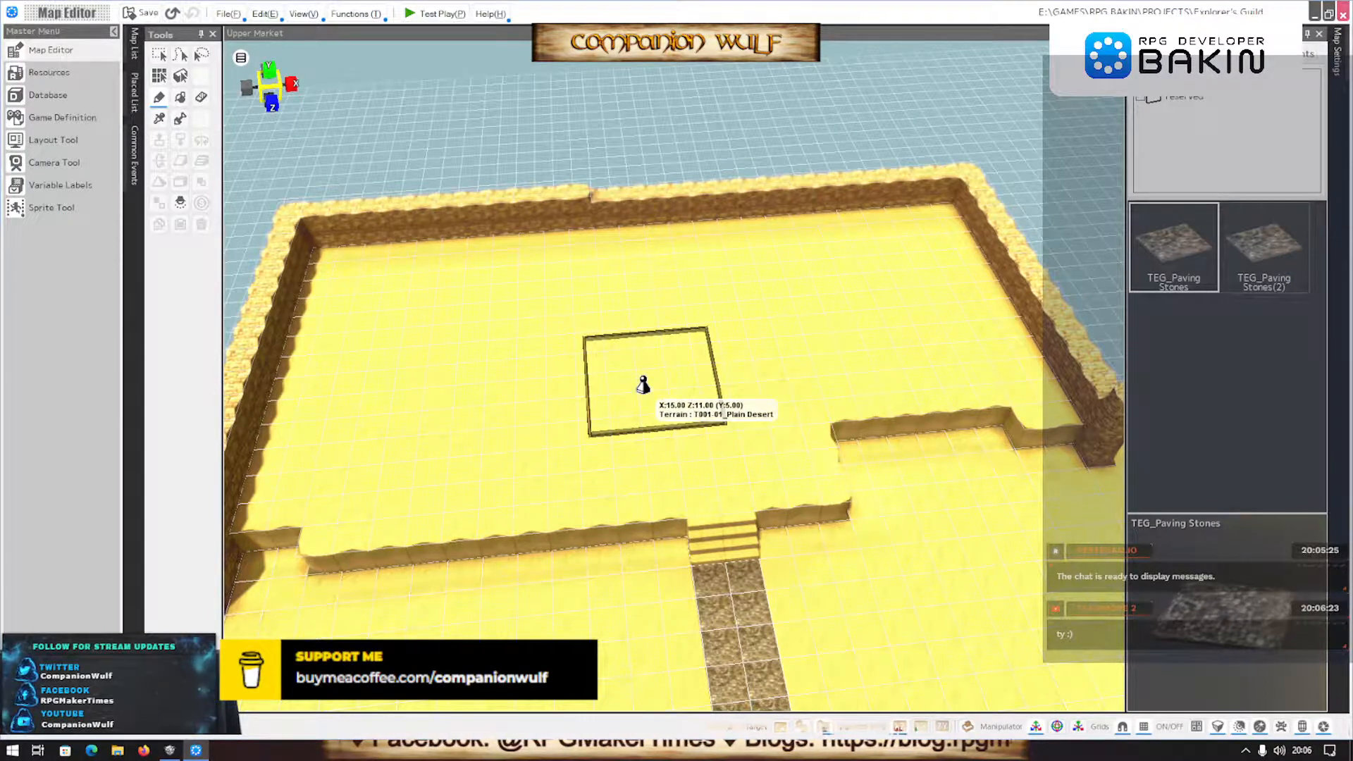
scroll(635, 389, up, 3)
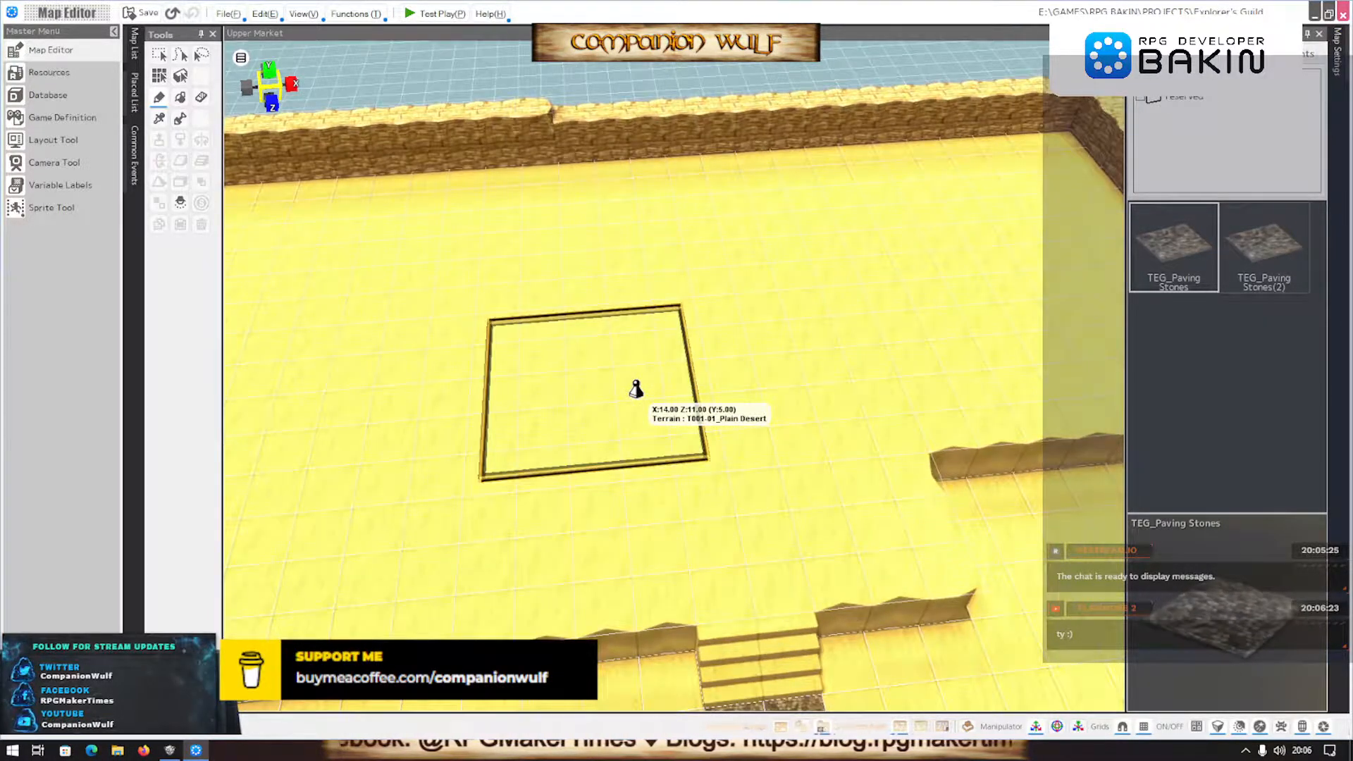
scroll(635, 389, down, 1)
right_drag(635, 388, 636, 394)
scroll(636, 394, down, 1)
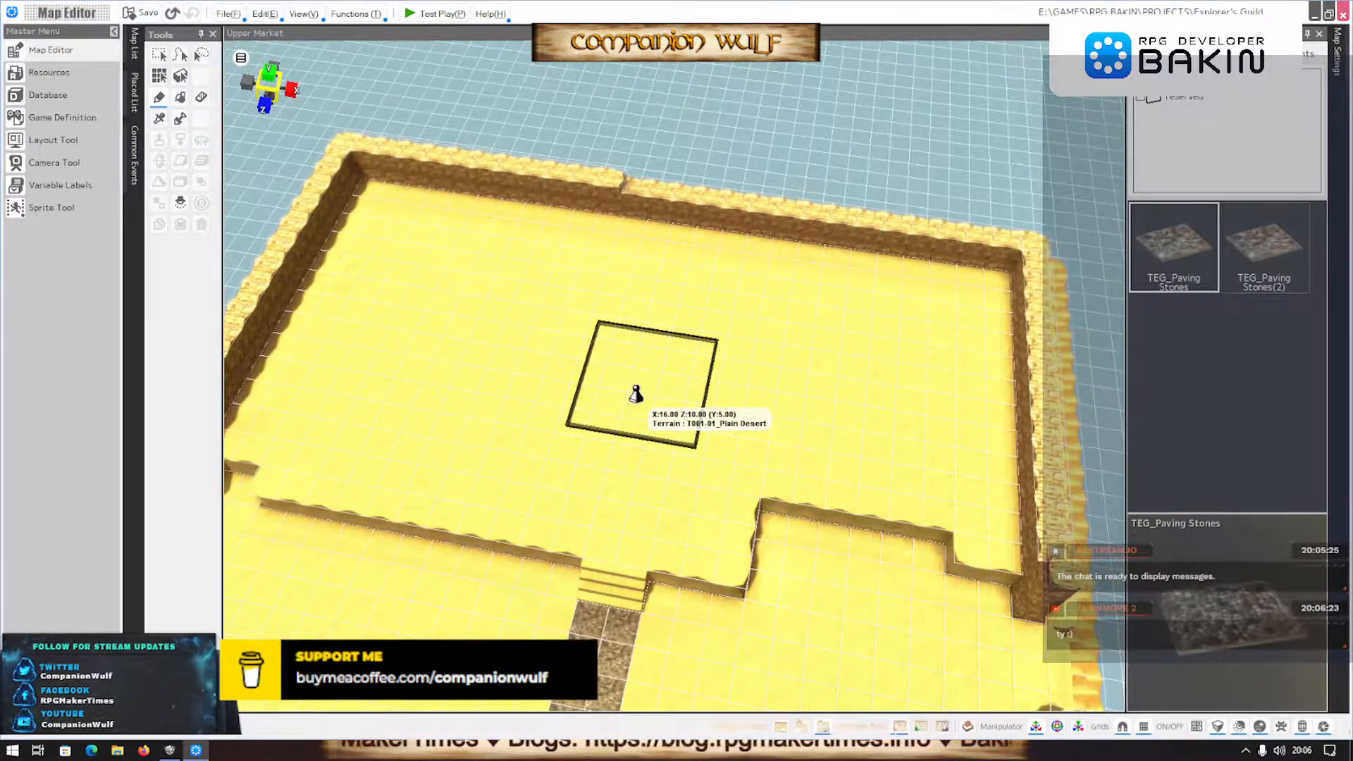
scroll(635, 395, up, 2)
right_drag(660, 406, 701, 438)
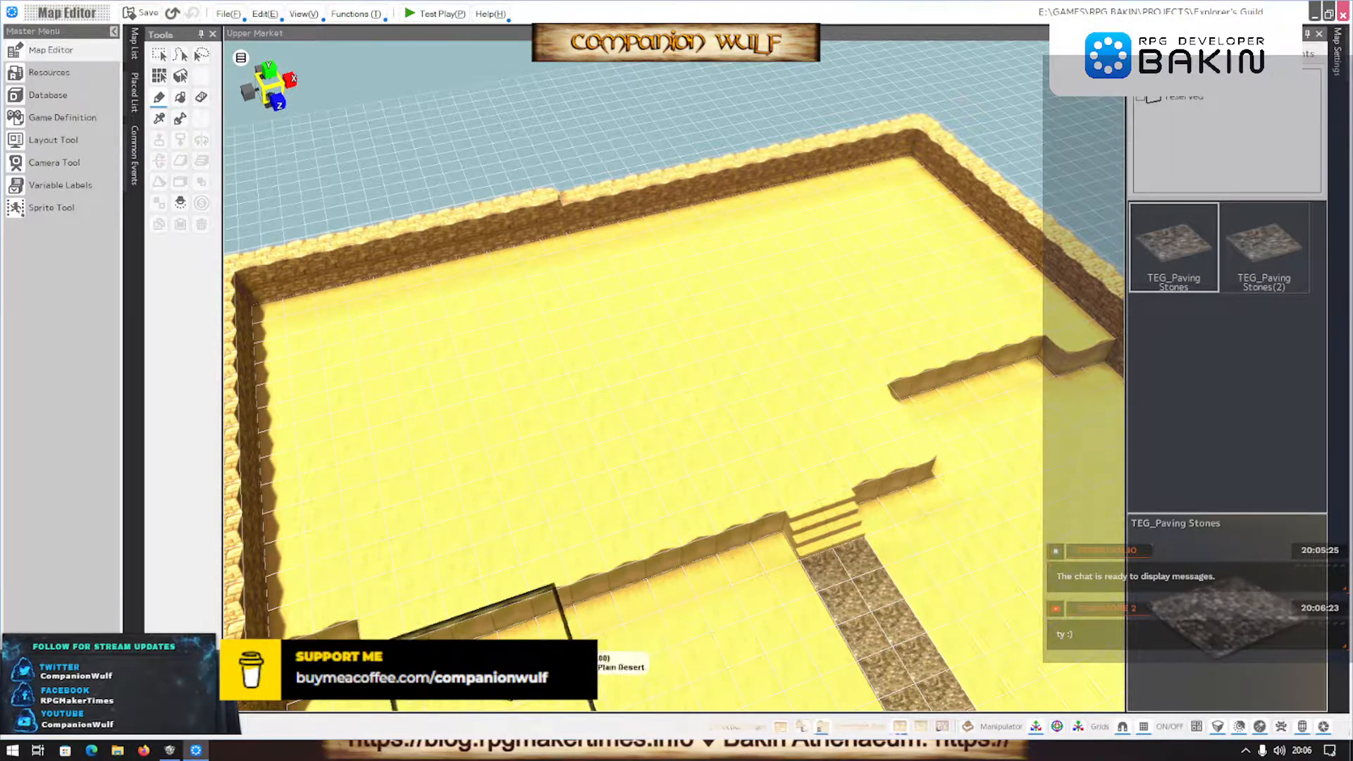
Examine the overall layout of the finished Upper Market map in SMILE GAME BUILDER, and return to RPG Developer Bakin's upper terrace
click(170, 749)
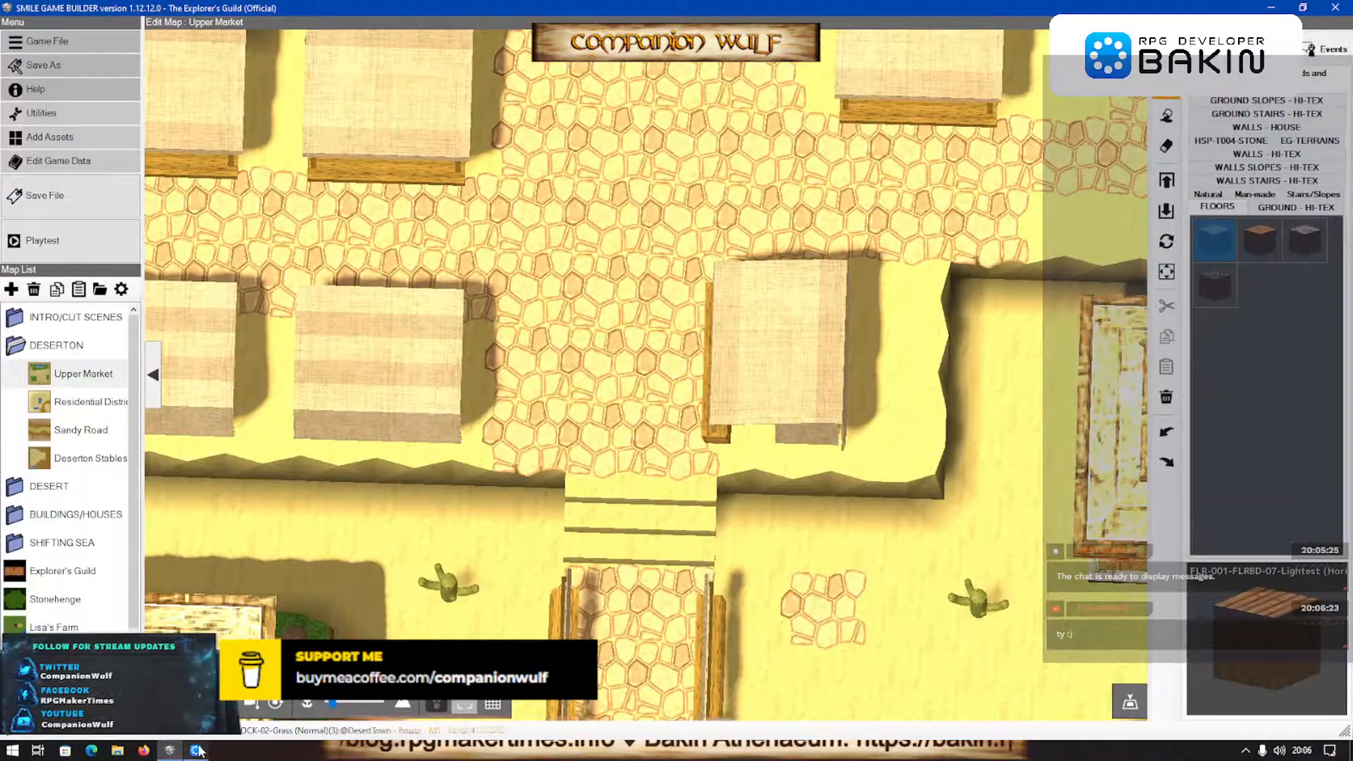
scroll(419, 558, down, 4)
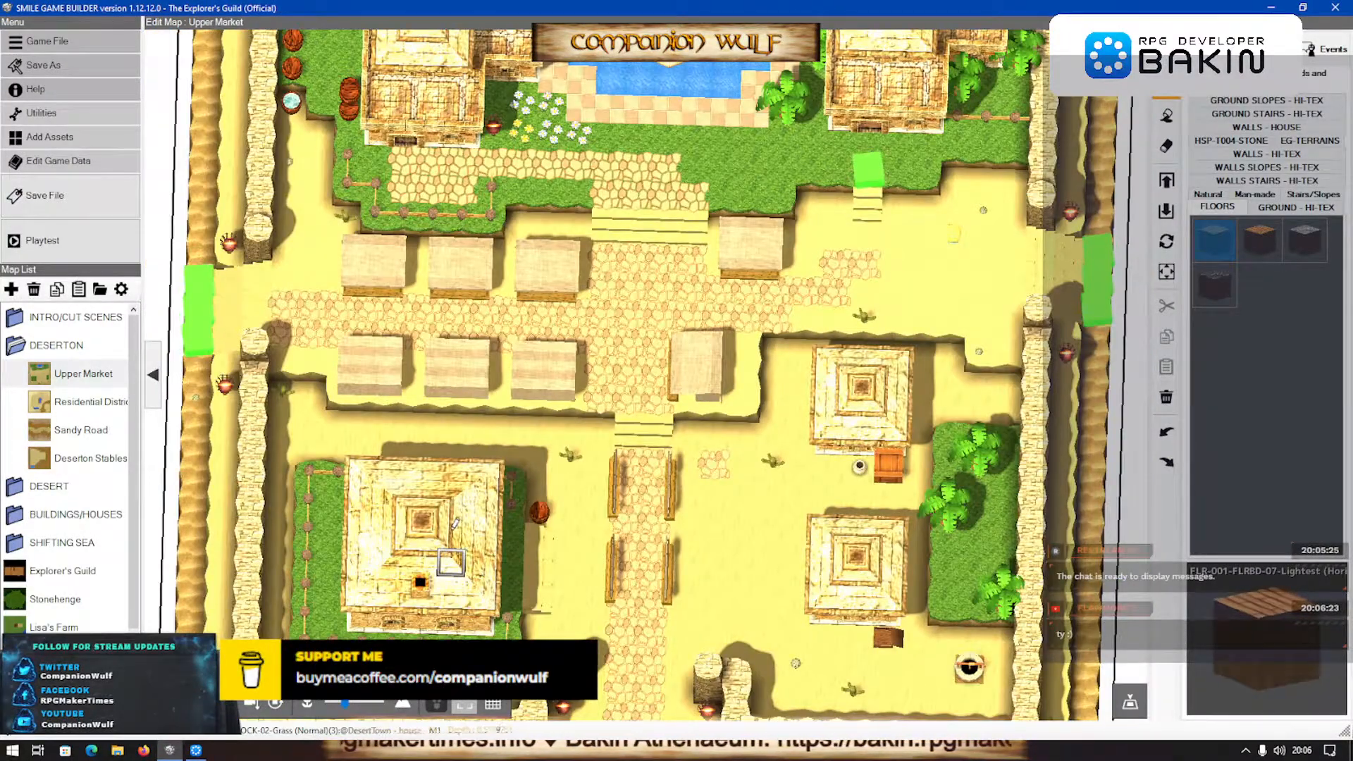
middle_drag(452, 525, 525, 414)
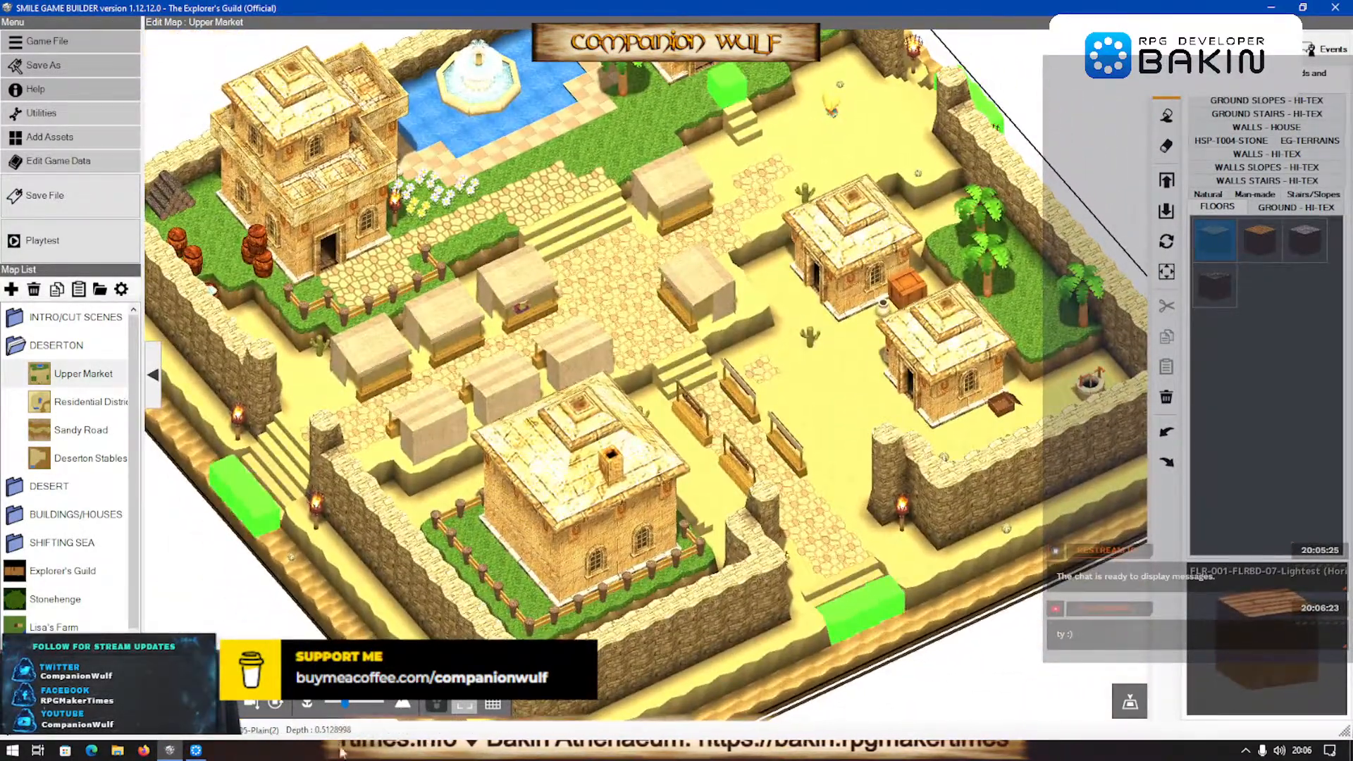
click(196, 750)
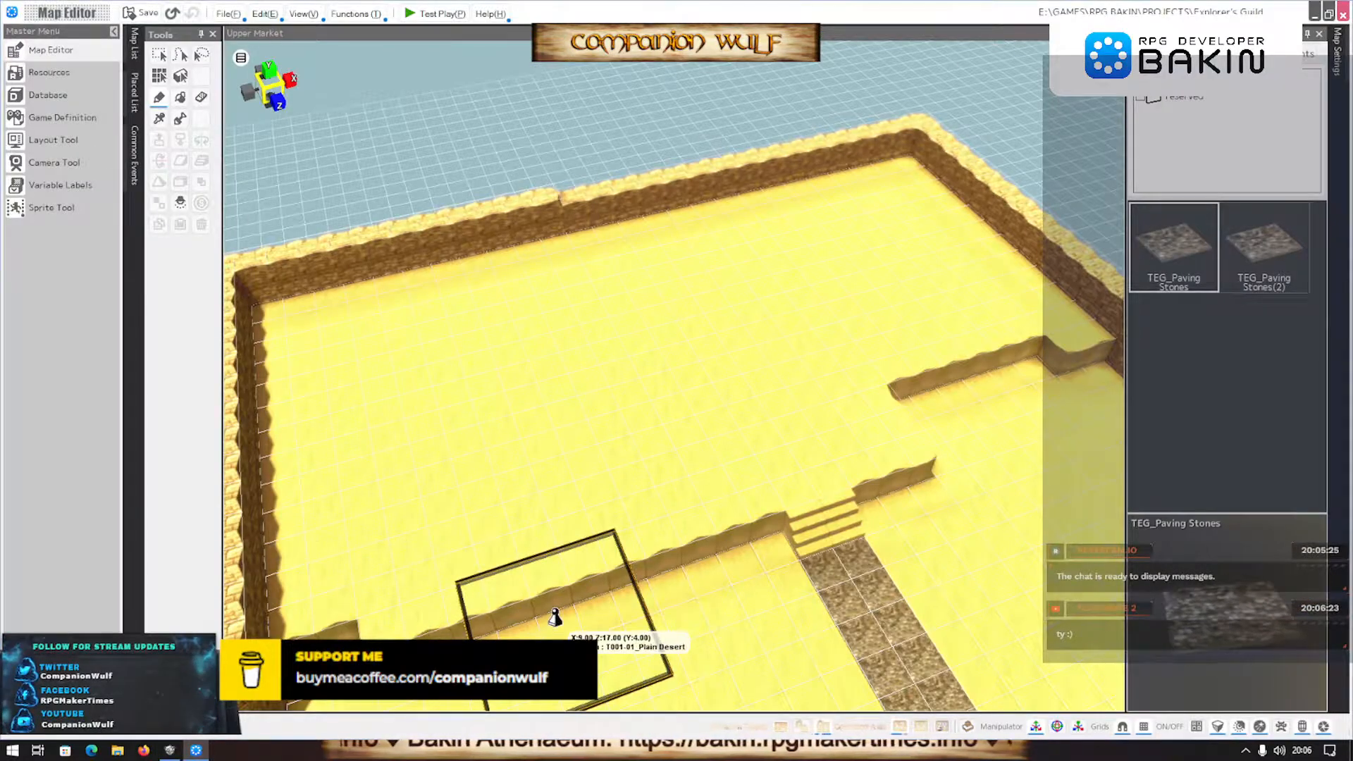
middle_drag(555, 615, 521, 601)
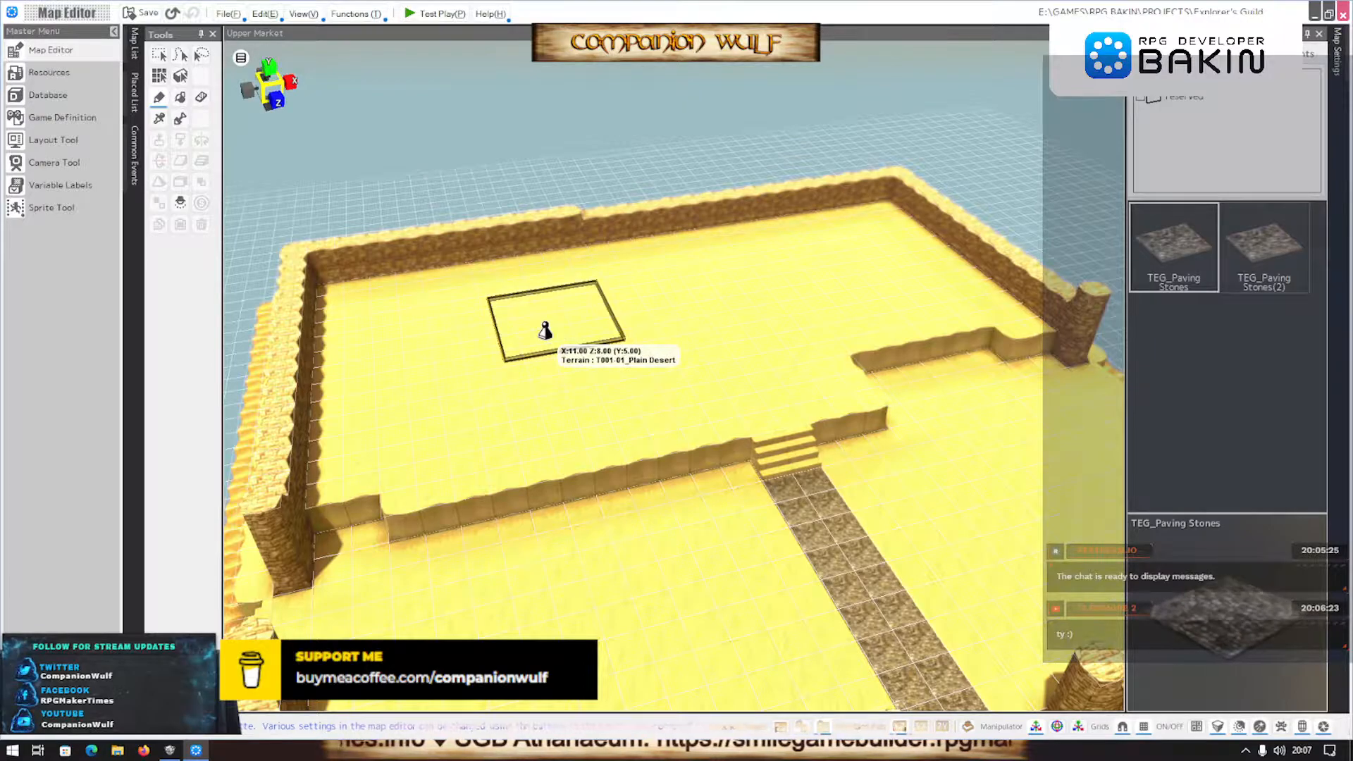
Pick up the T001-01_Plain Desert terrain from the ground of the upper terrace
right_click(533, 329)
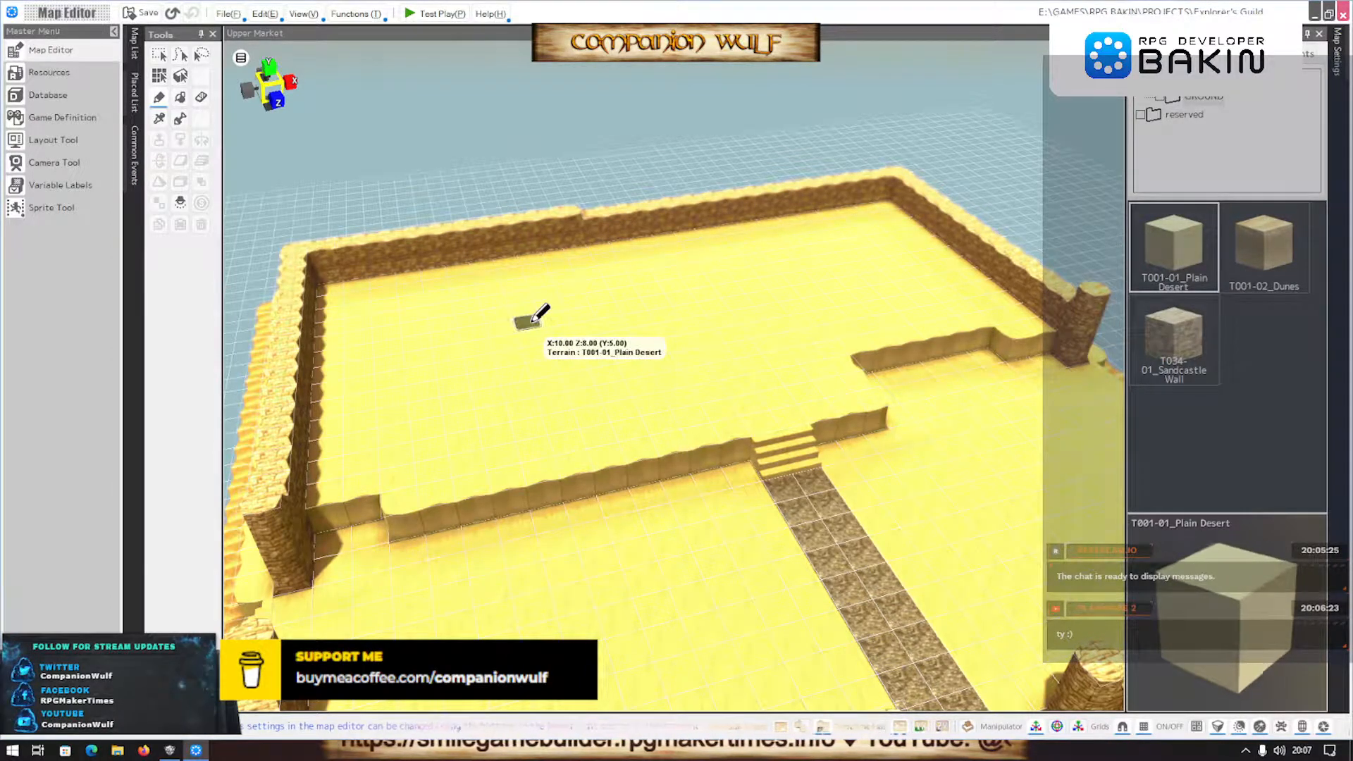
mouse_move(506, 319)
middle_down()
mouse_move(489, 365)
mouse_move(528, 372)
mouse_move(468, 380)
mouse_move(480, 374)
middle_up()
scroll(490, 365, up, 2)
scroll(495, 363, up, 2)
scroll(514, 377, down, 2)
scroll(502, 373, down, 2)
scroll(479, 372, up, 1)
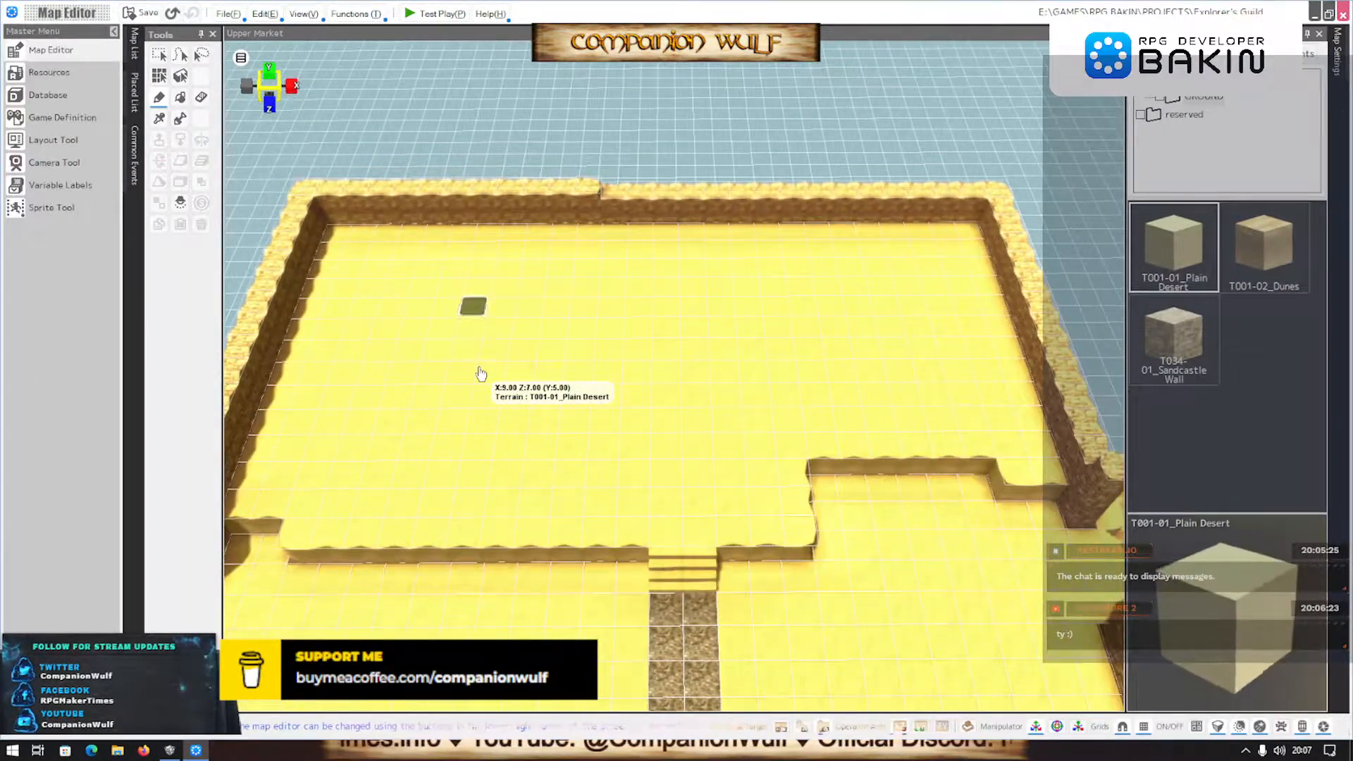
middle_drag(406, 323, 434, 330)
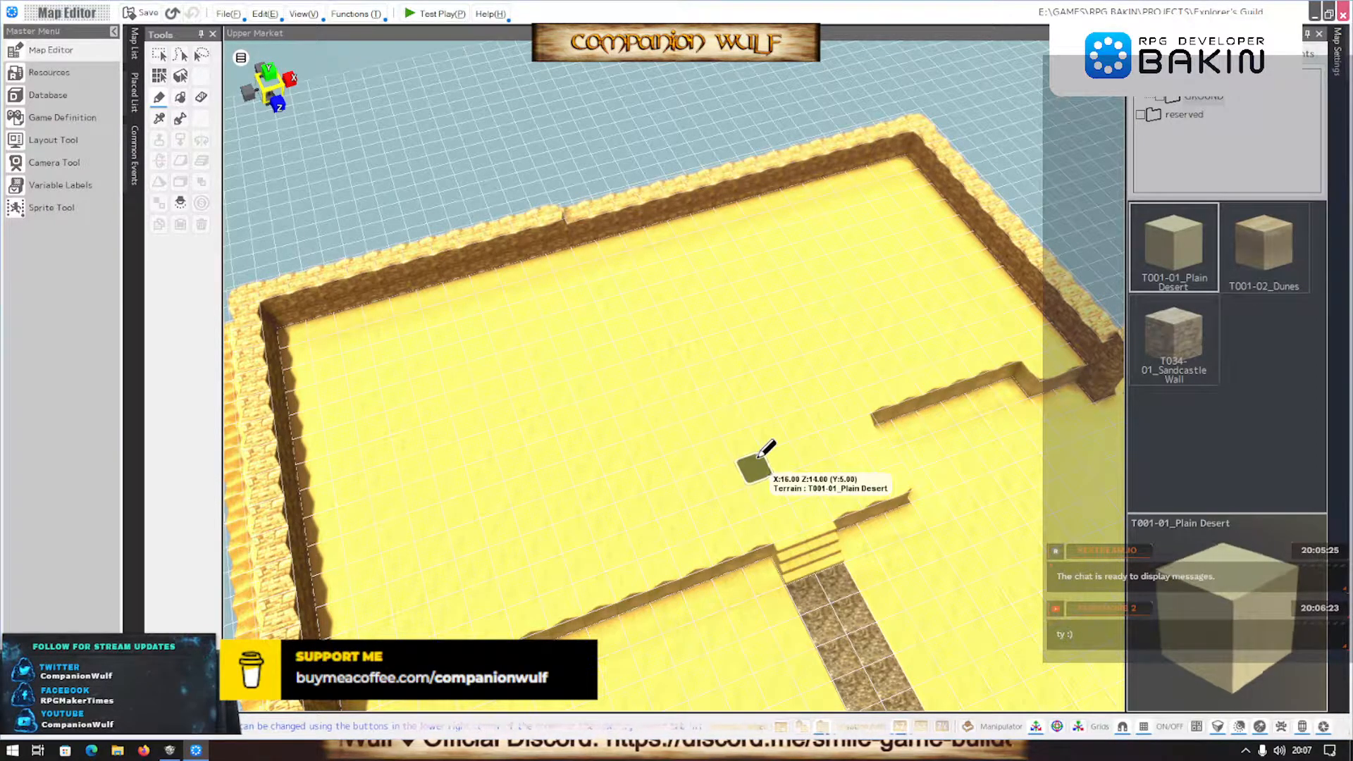
Check the garden in the SMILE GAME BUILDER map, and paint a short EP1_grass_01 column in the matching walled corner of Bakin's upper terrace
click(190, 752)
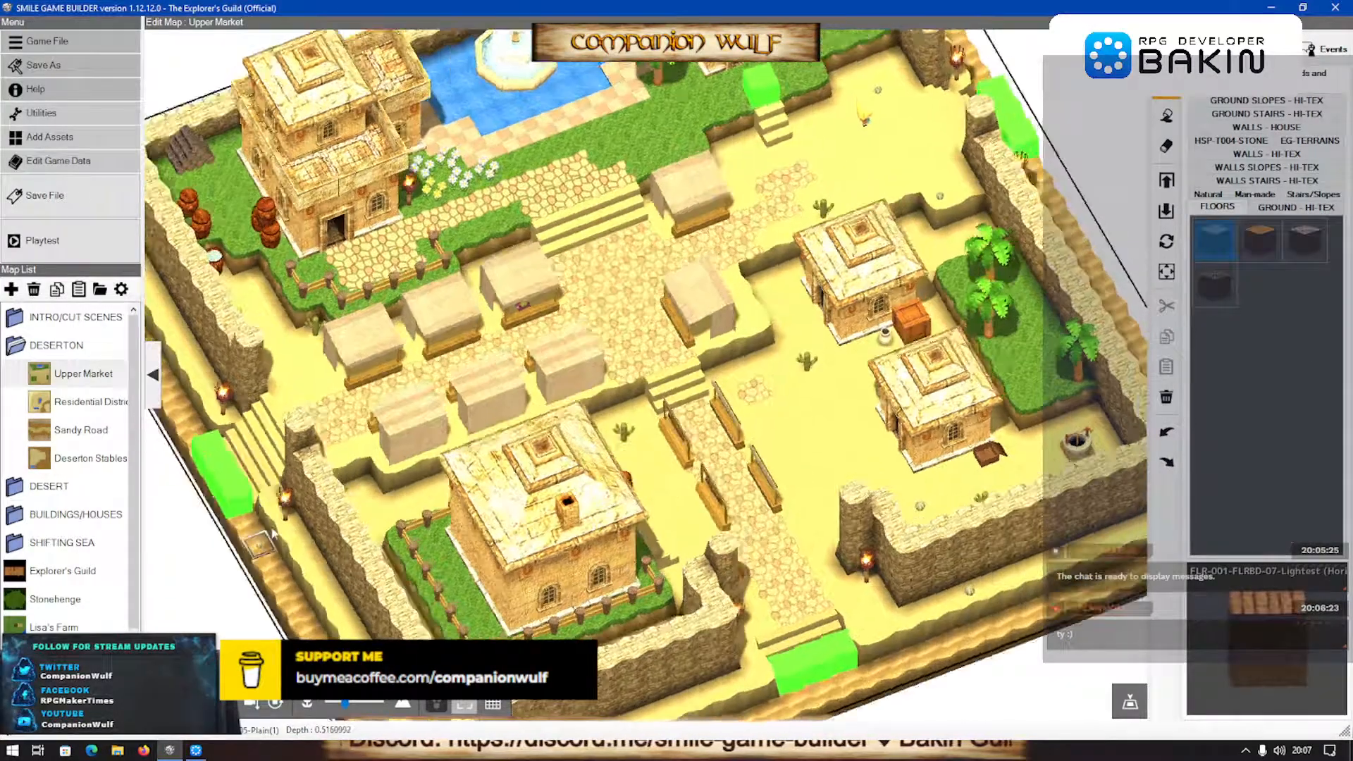
middle_drag(274, 534, 267, 519)
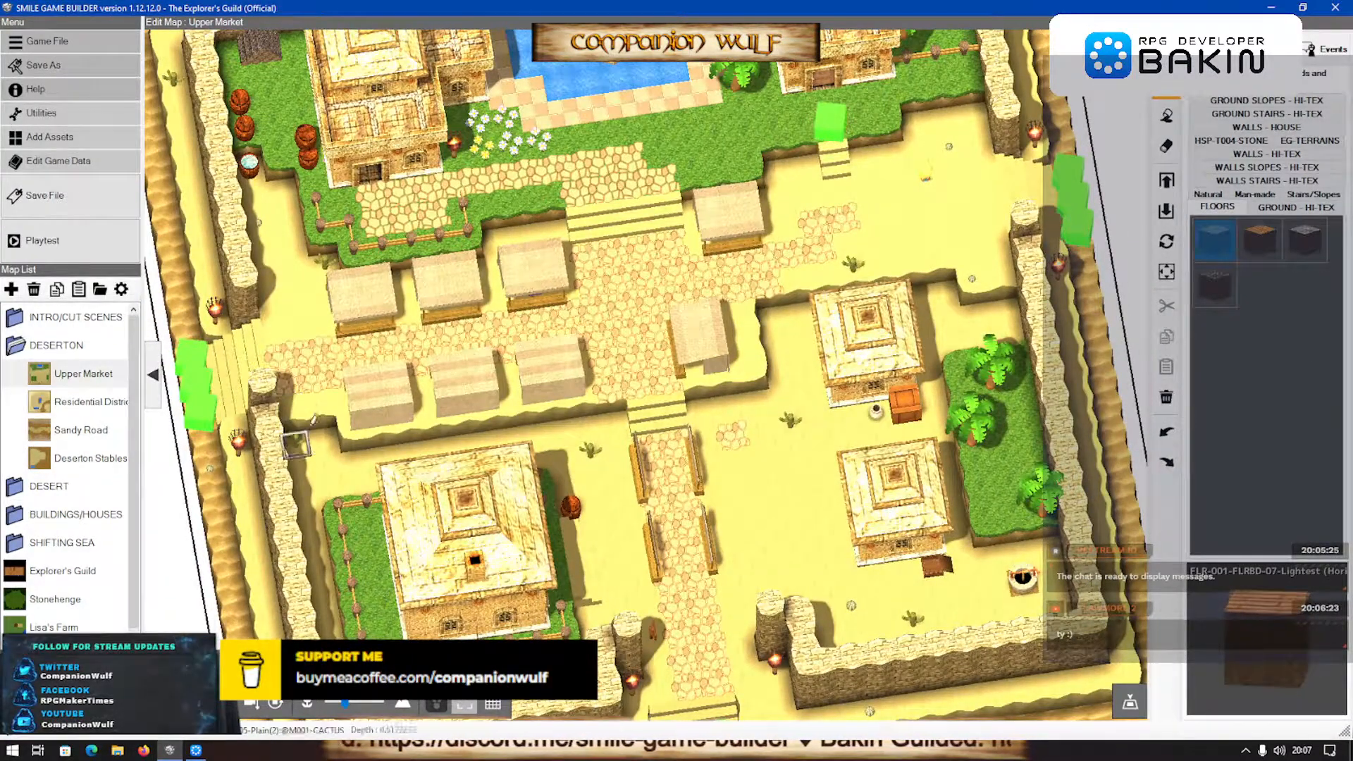
right_drag(374, 314, 387, 389)
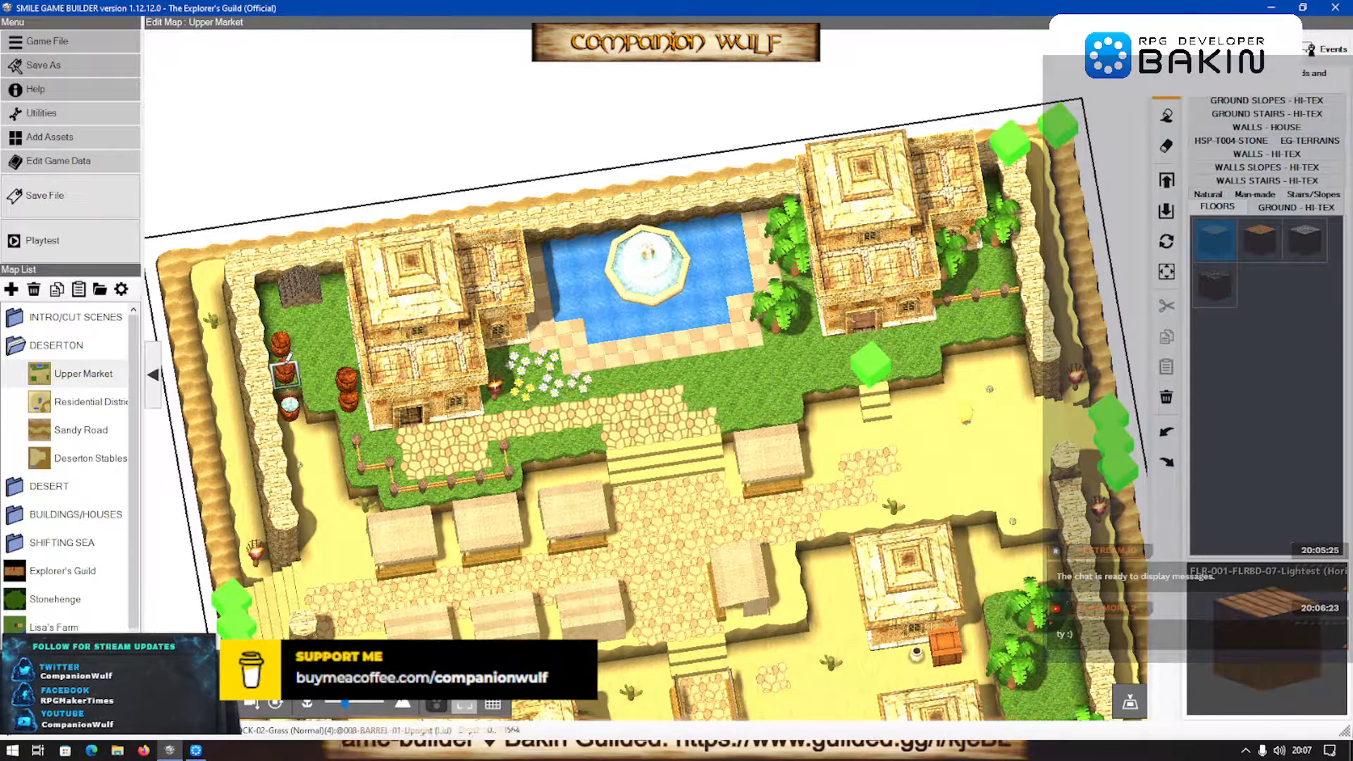
click(196, 750)
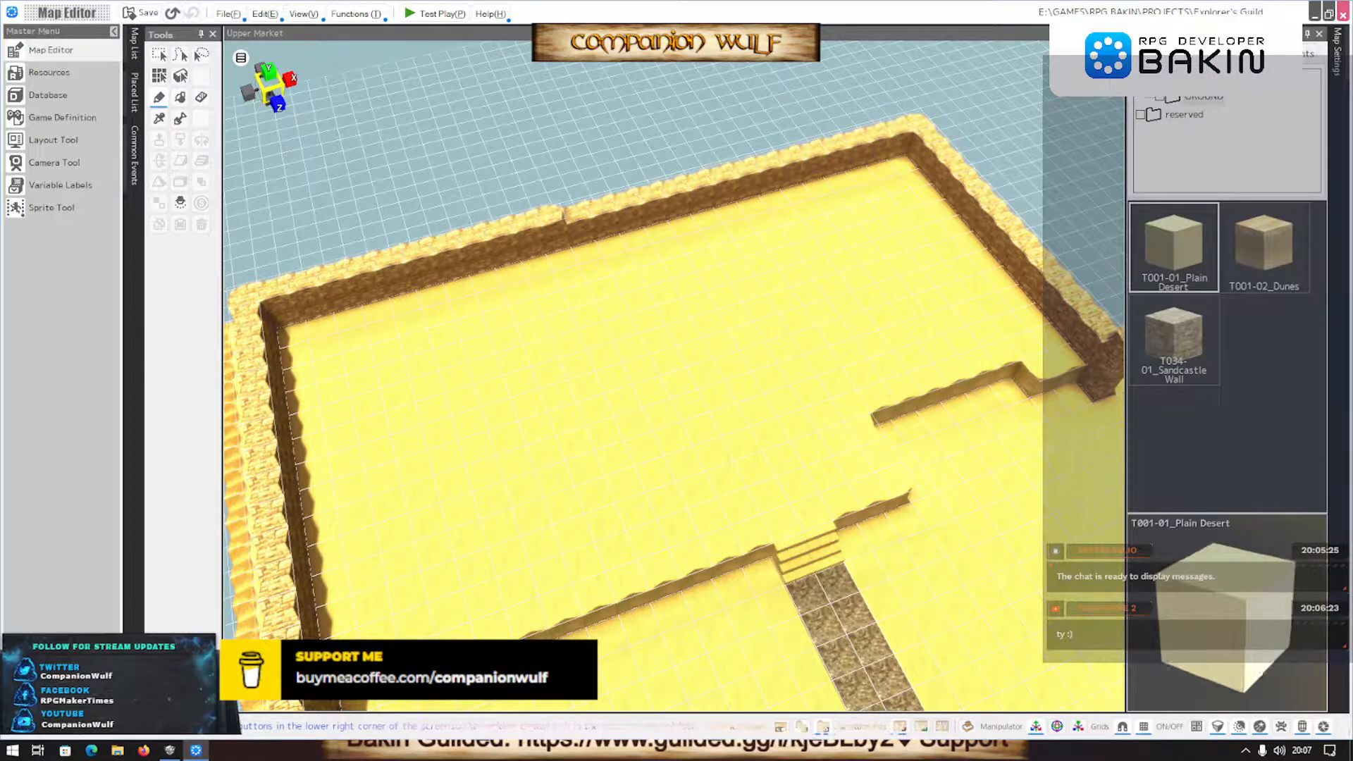
double_click(1153, 117)
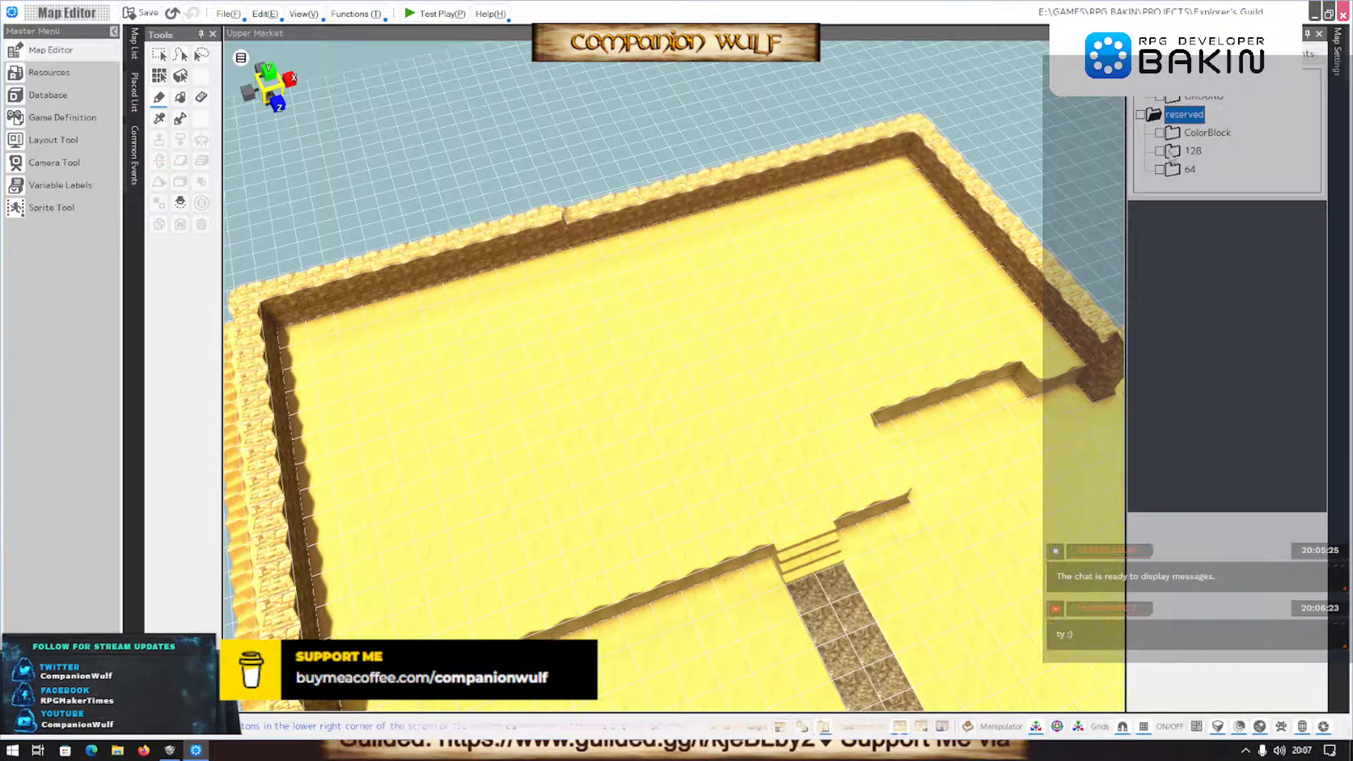
scroll(1206, 365, down, 2)
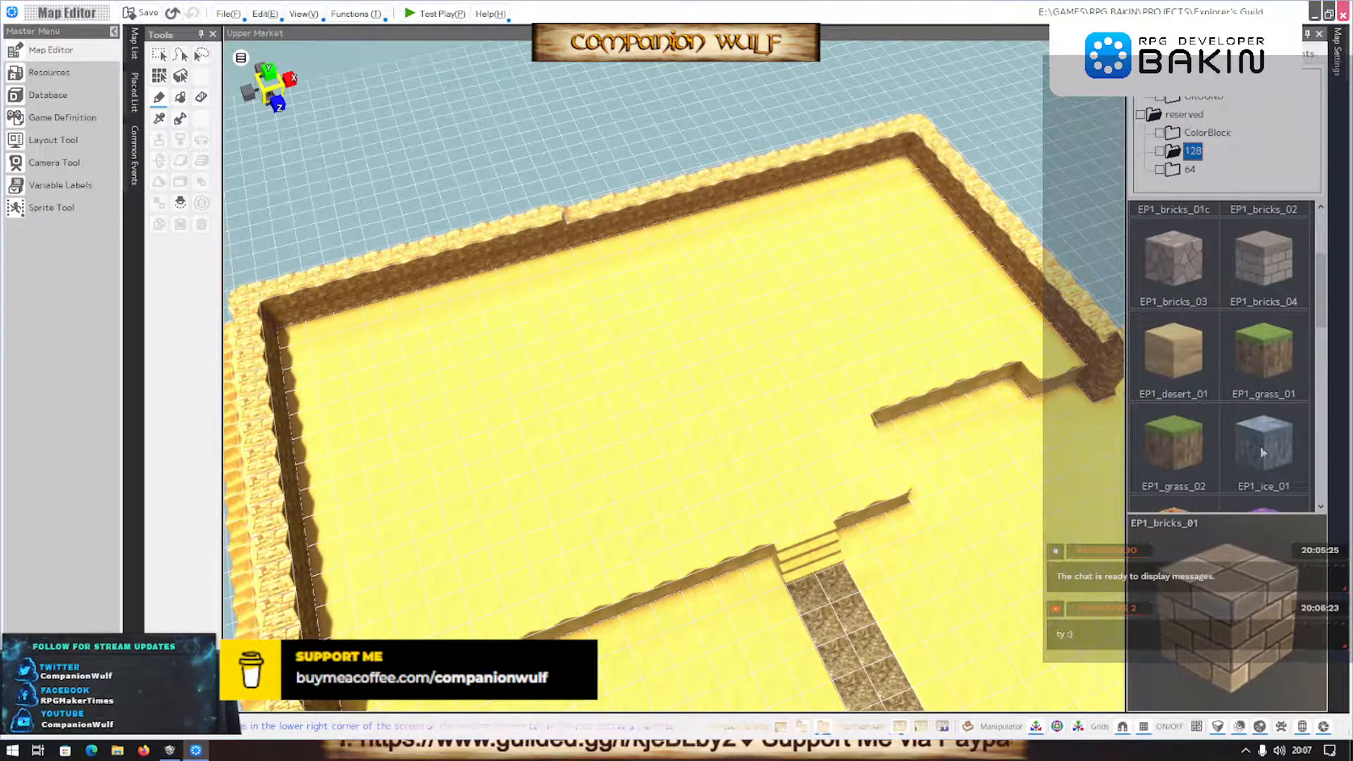
click(1272, 356)
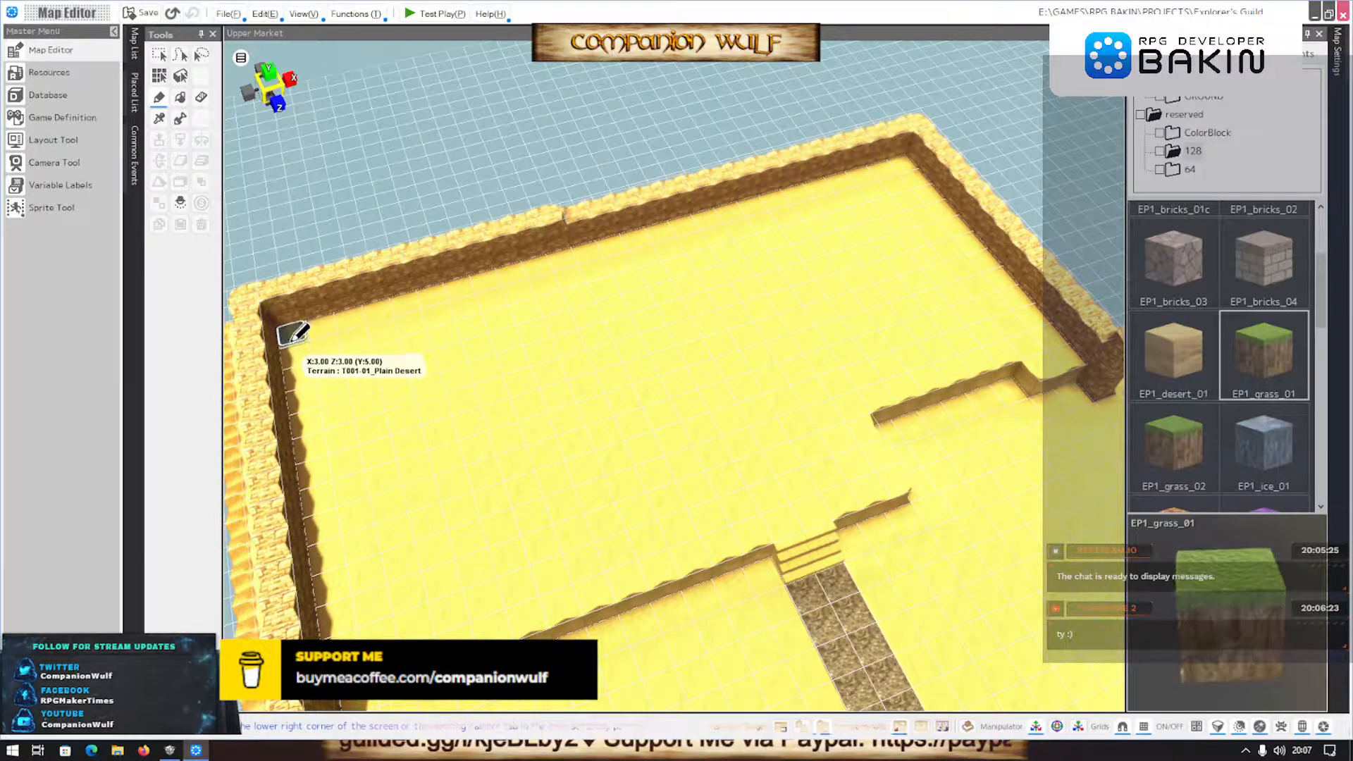
drag(296, 359, 305, 403)
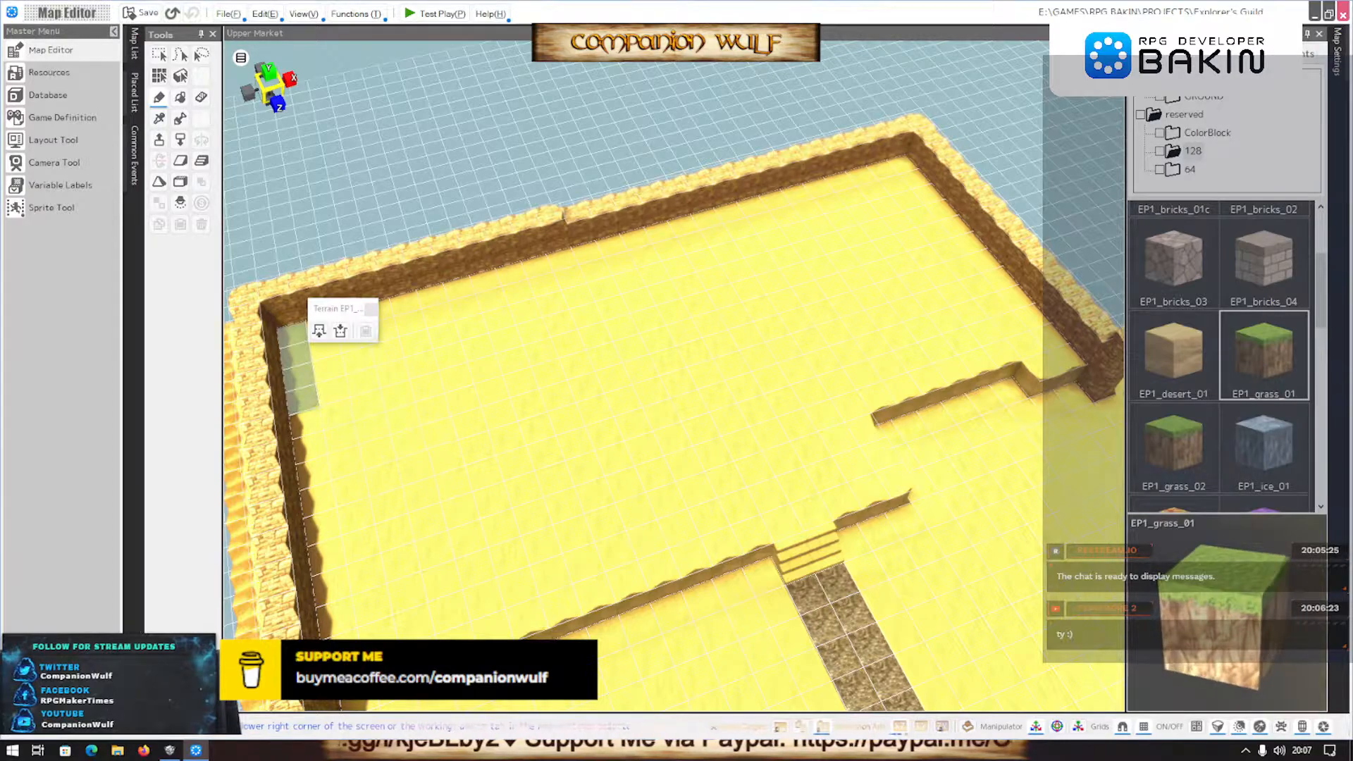
Check the garden corner in the SMILE GAME BUILDER map and paint a second grass column beside the first in Bakin
click(171, 751)
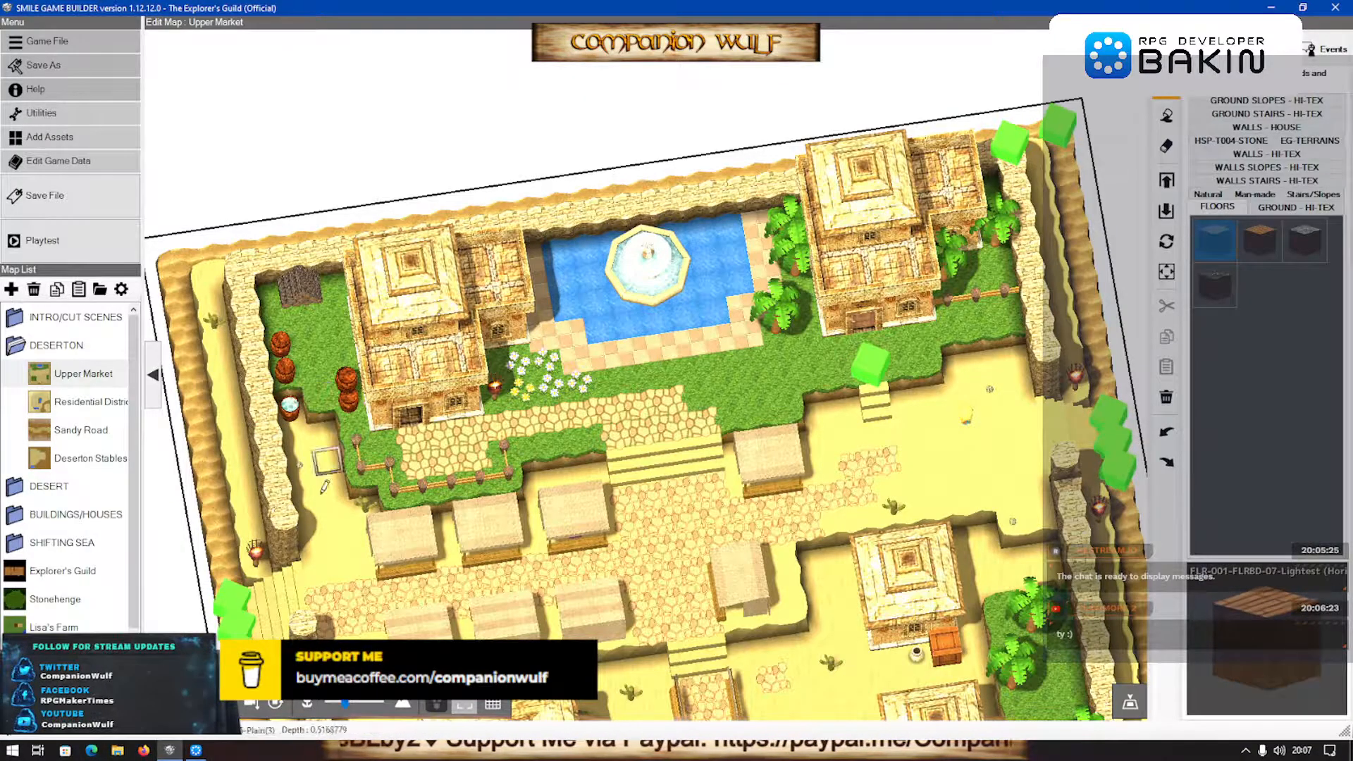
click(196, 750)
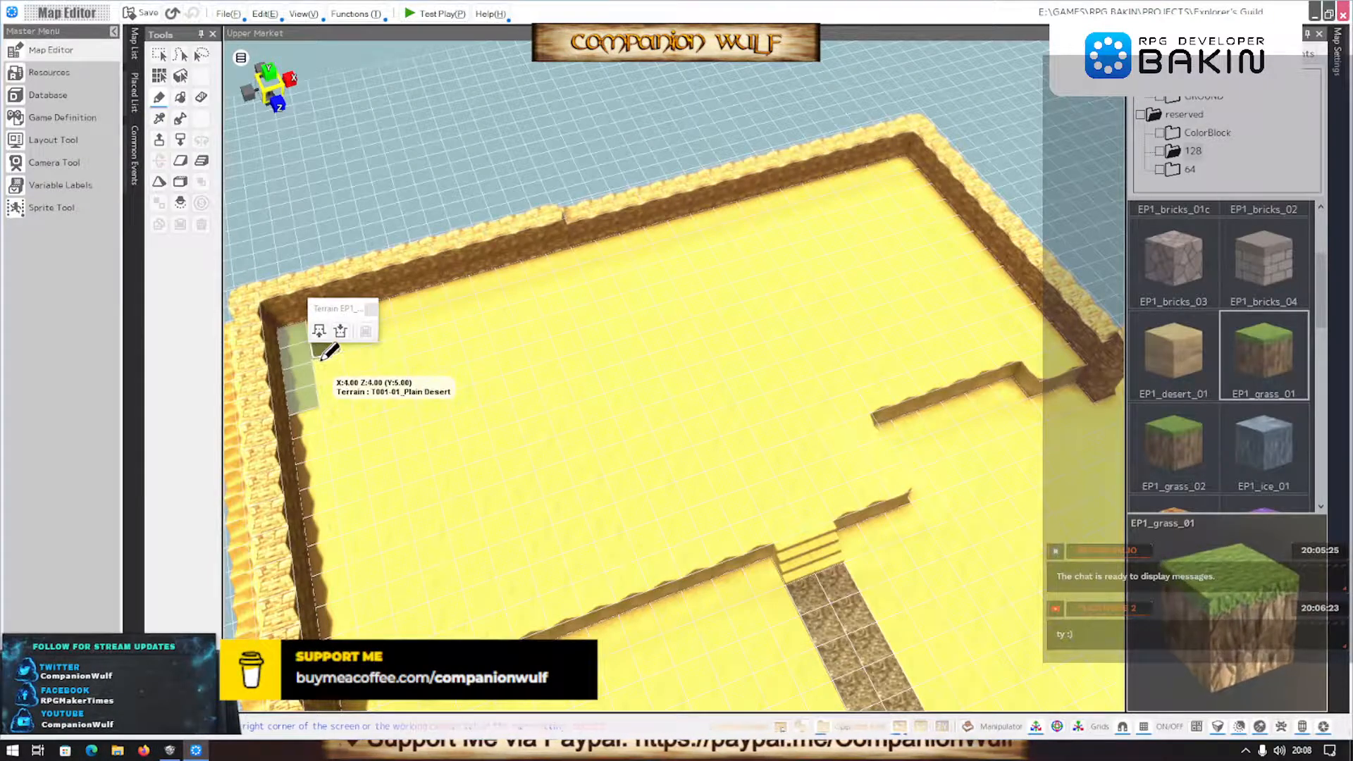
drag(336, 413, 322, 328)
Following the SMILE GAME BUILDER map, paint a longer, single-tile-wide third grass column from the back wall in Bakin, replacing a two-tile-wide attempt
click(169, 750)
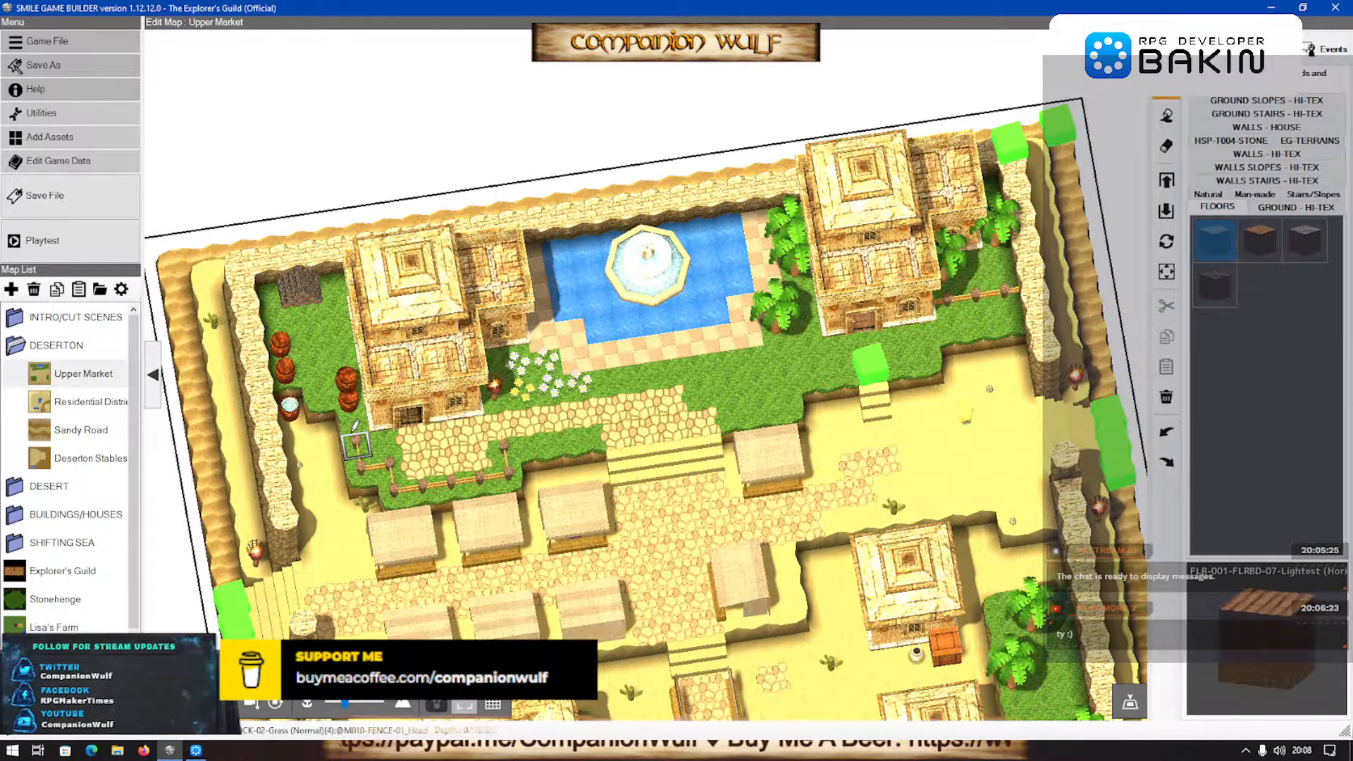
click(196, 750)
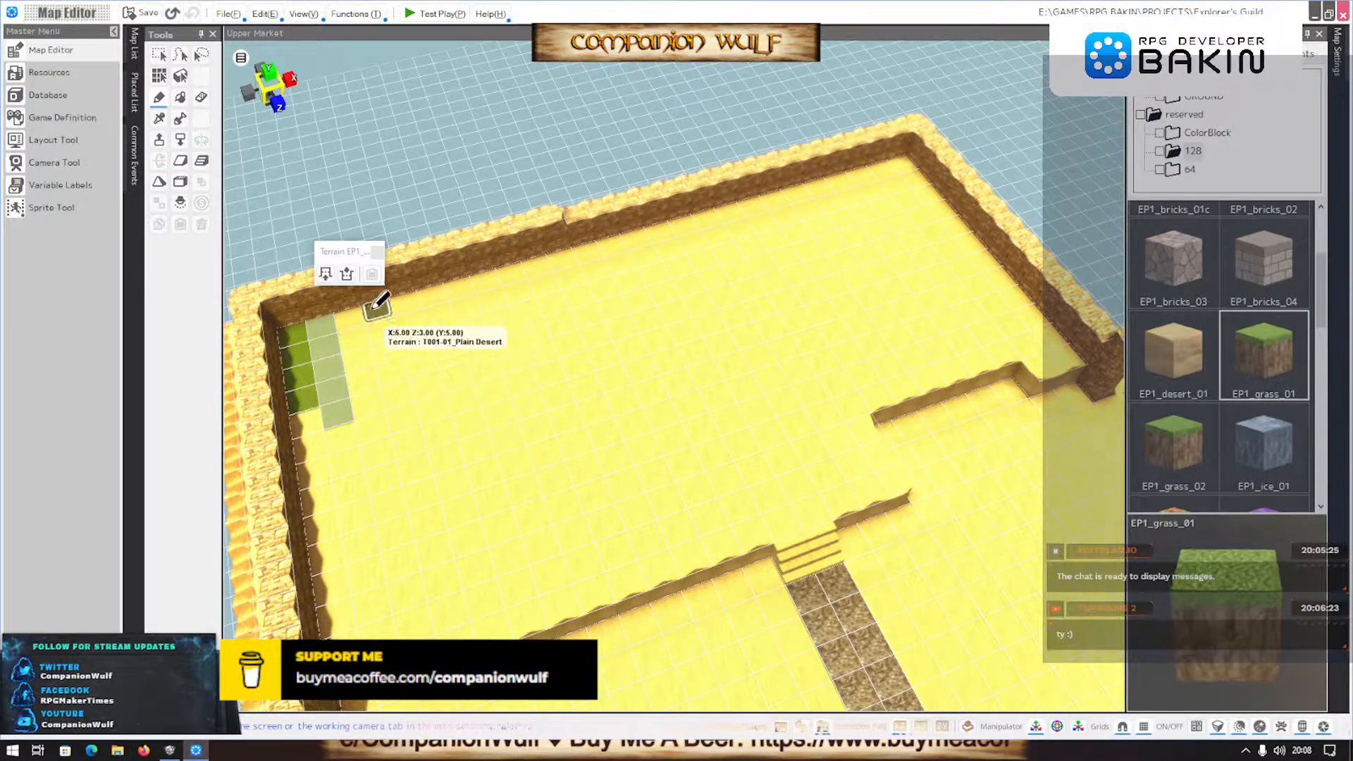
drag(351, 321, 378, 442)
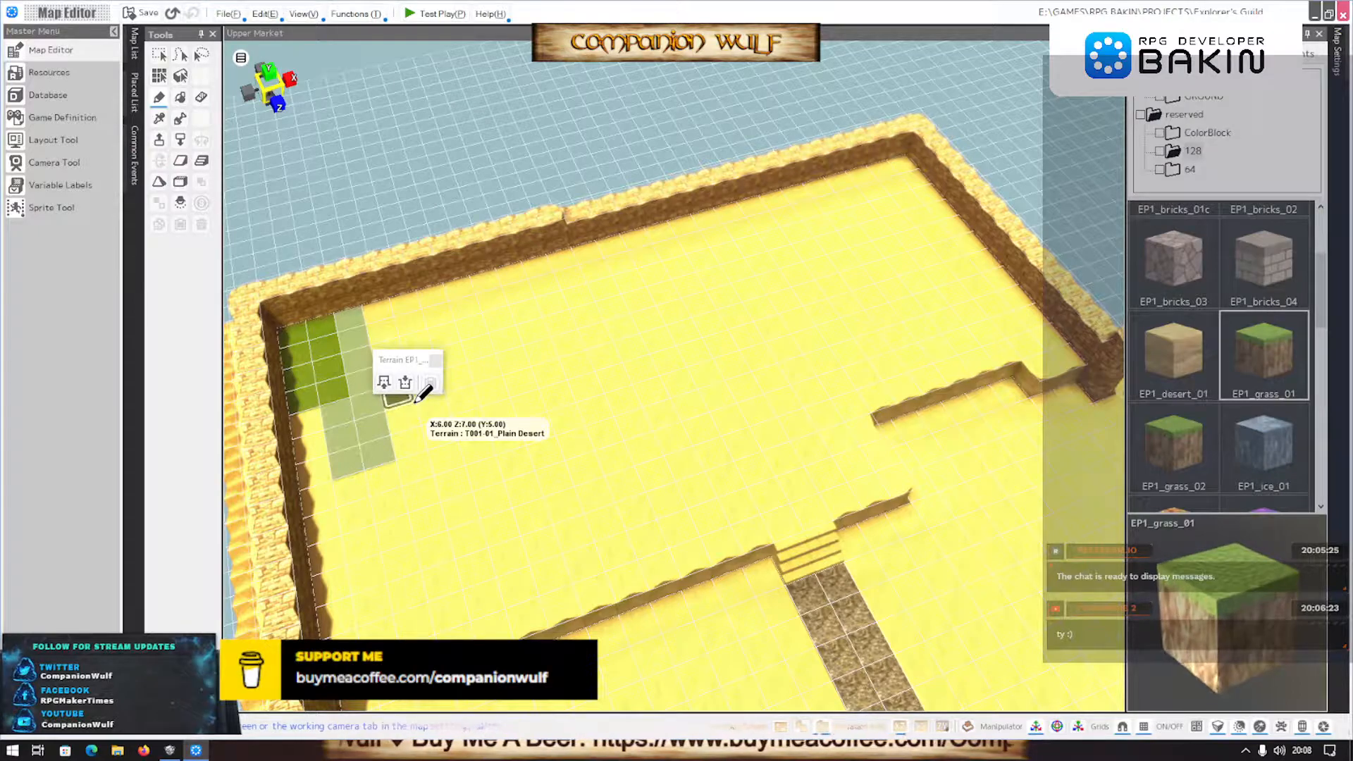
key(ctrl+z)
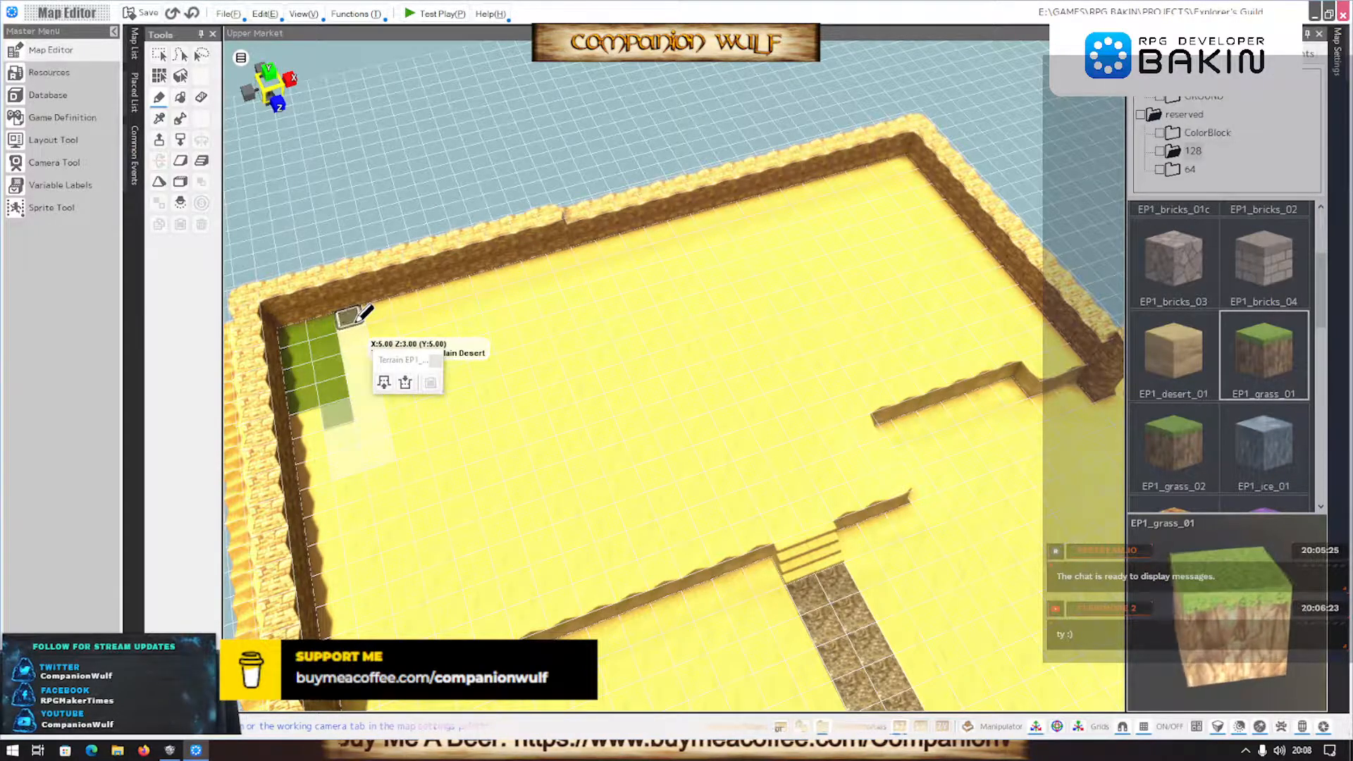
drag(356, 322, 387, 510)
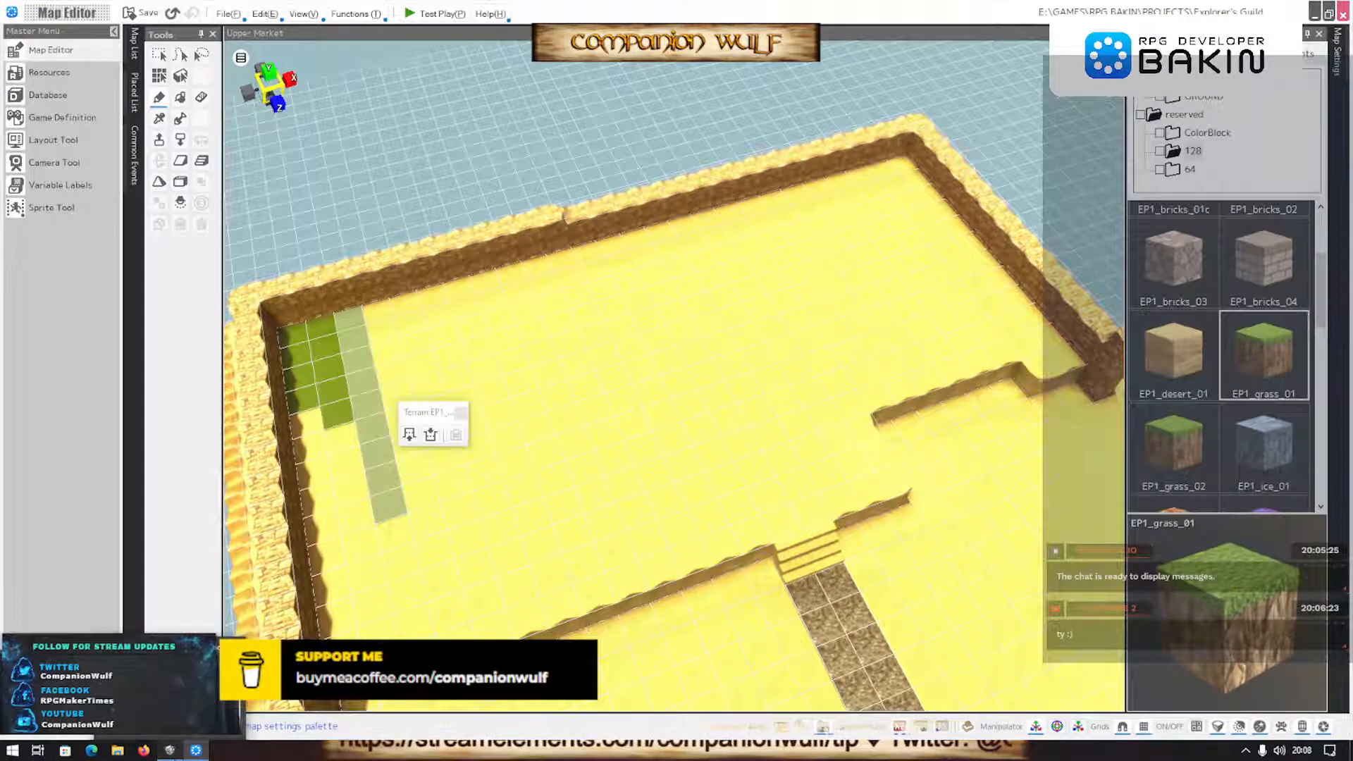
Paint a five-tile row of grass from the near end of the long column in Bakin, checking it against the SMILE GAME BUILDER map
click(170, 750)
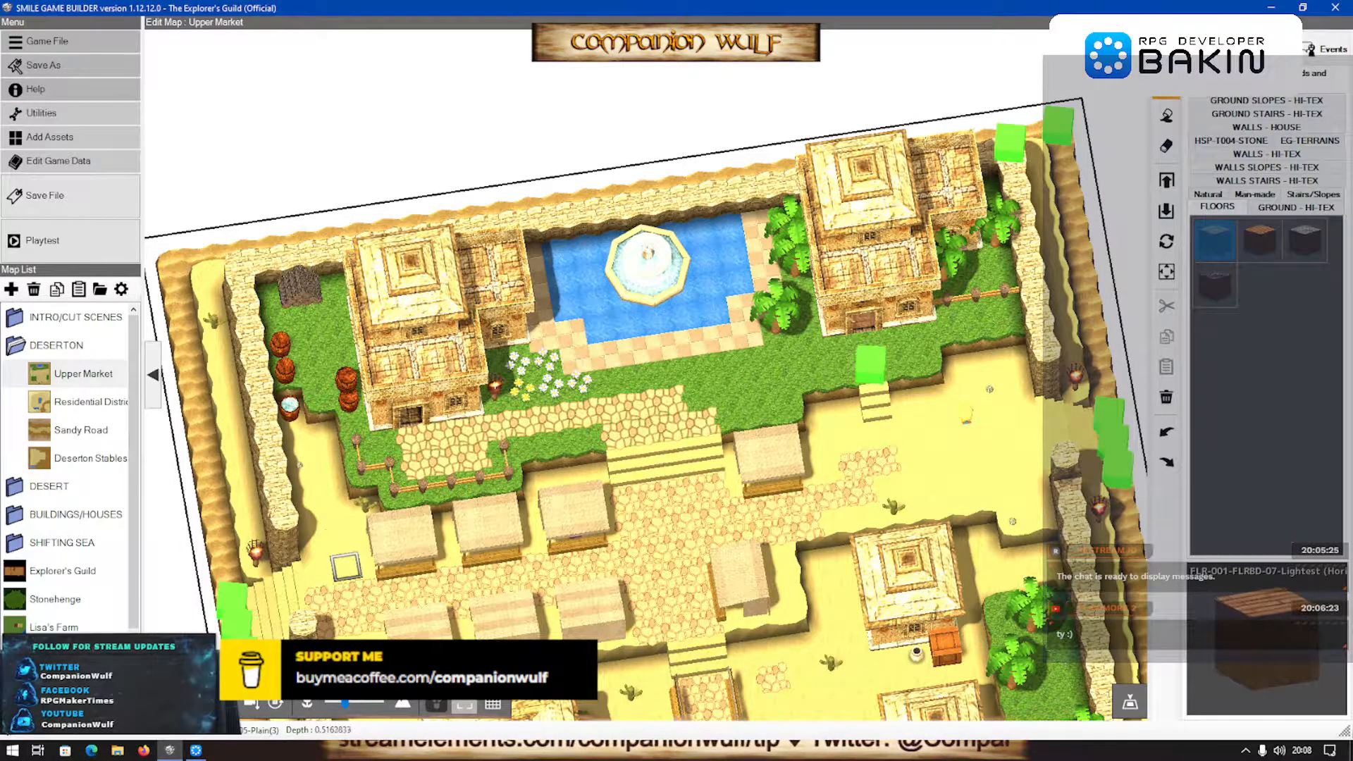
click(197, 750)
click(170, 750)
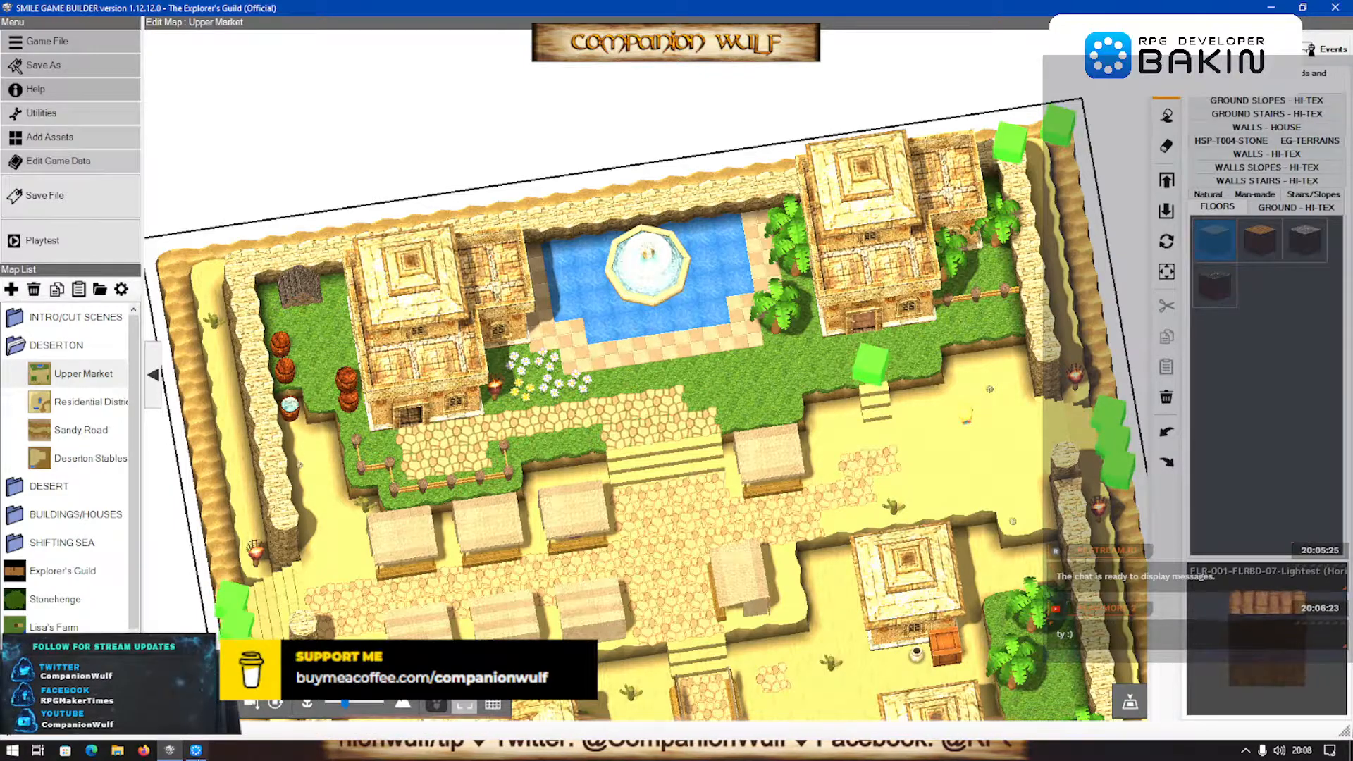
key(alt+Tab)
drag(400, 496, 523, 455)
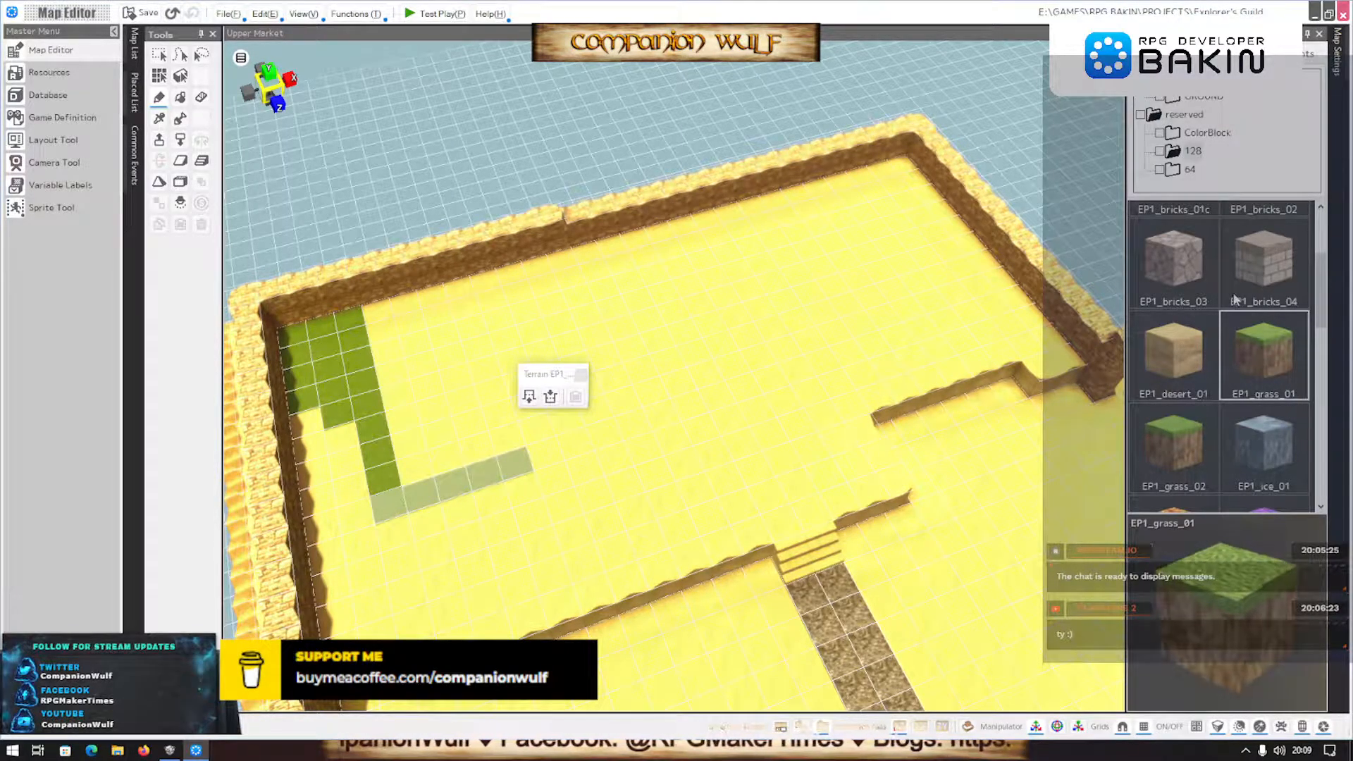
click(170, 751)
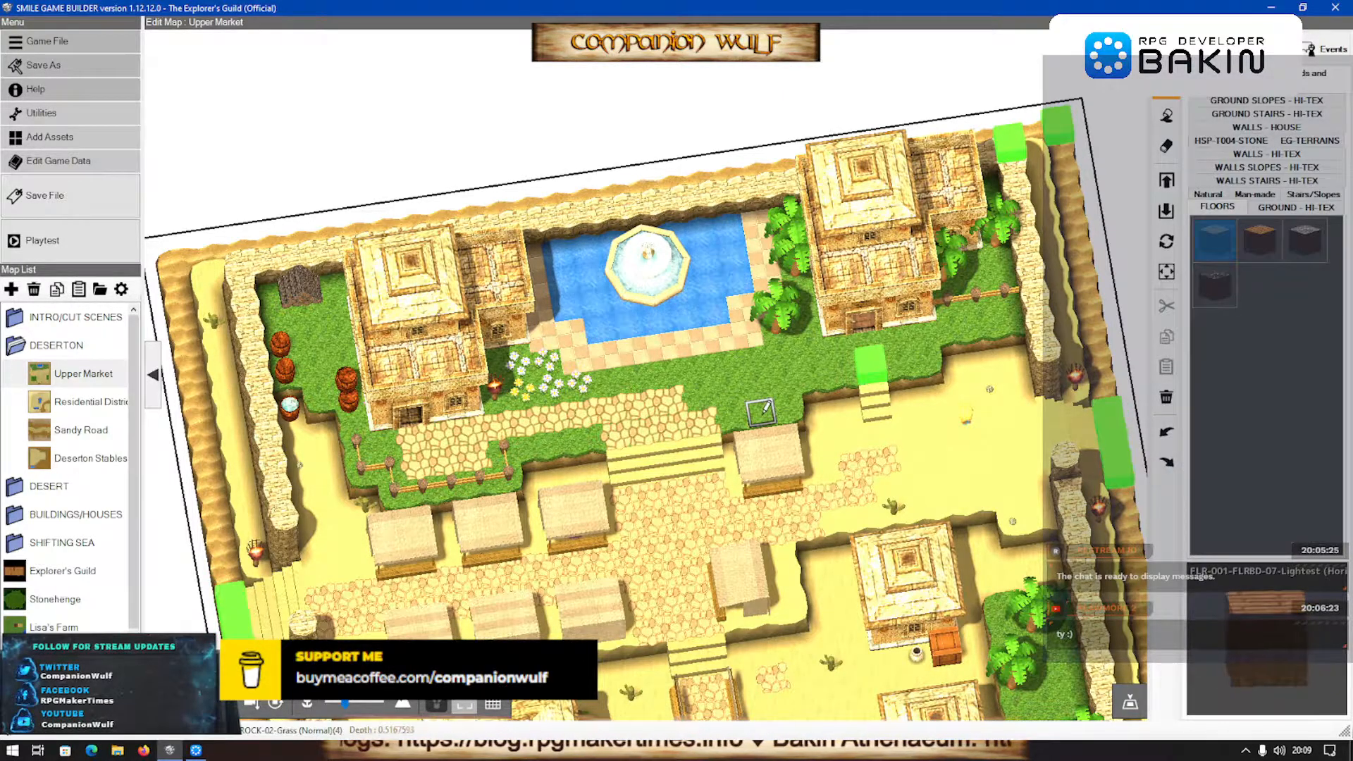
Return to Bakin and paint a ten-tile row of grass continuing from the five-tile row, one tile closer to the back wall
click(198, 751)
right_drag(511, 514, 498, 483)
drag(513, 467, 755, 446)
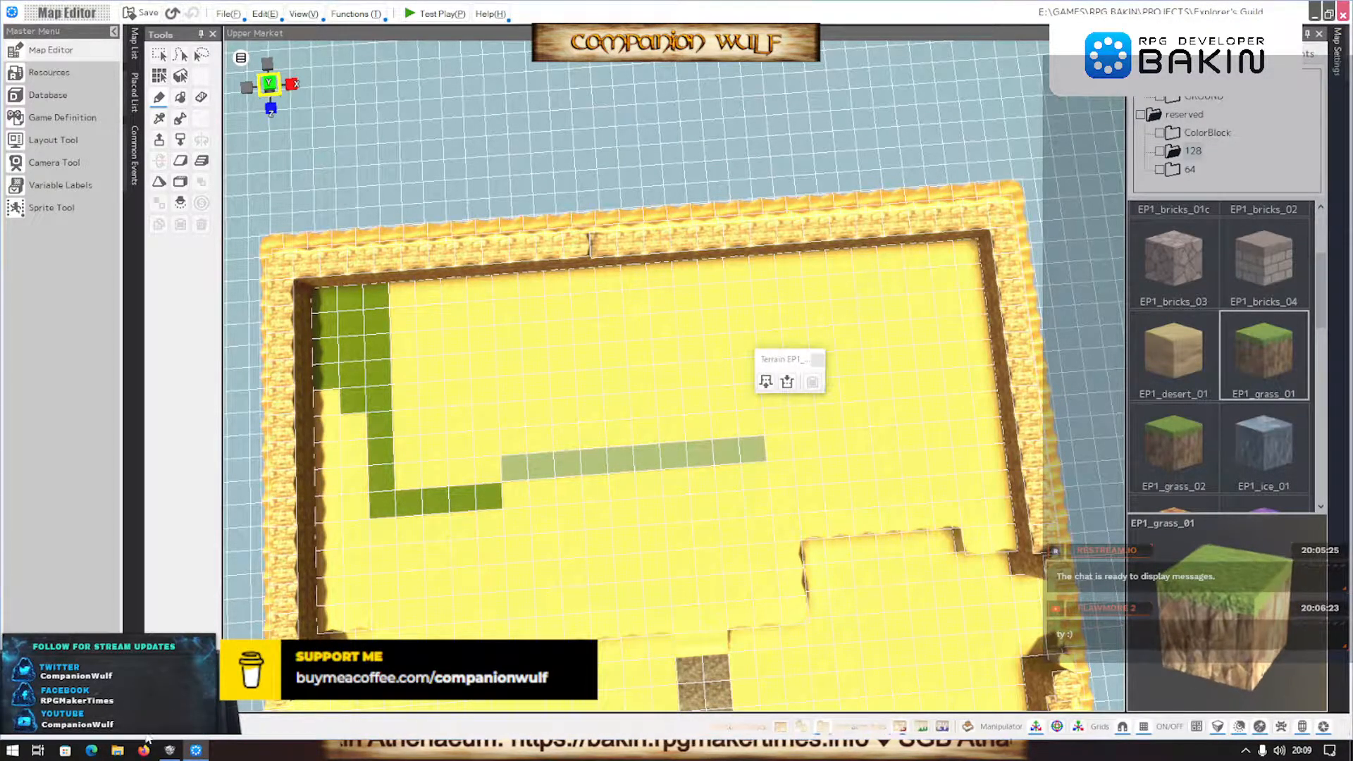
Check the garden edge in the SMILE GAME BUILDER map and paint a five-tile grass row in Bakin, stepped one tile back from the ten-tile row
click(169, 750)
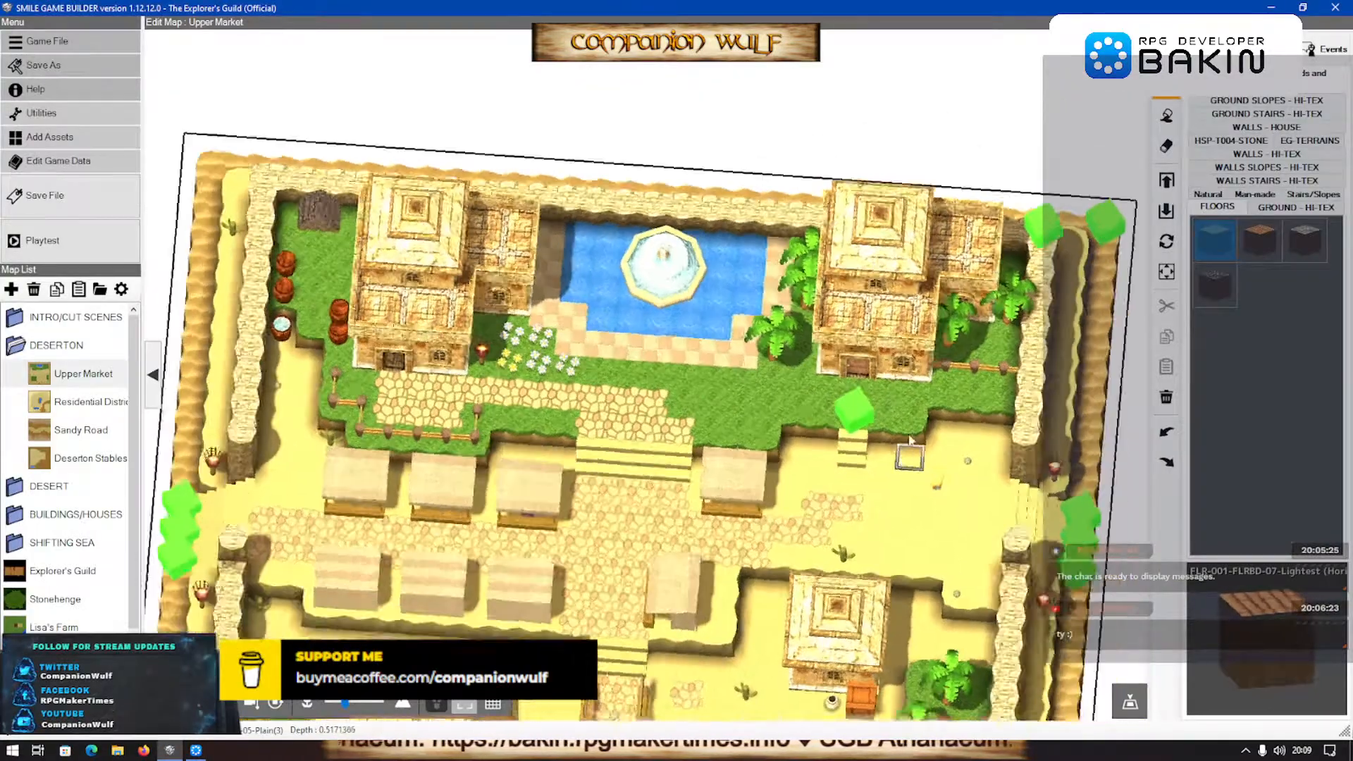
middle_drag(909, 440, 908, 416)
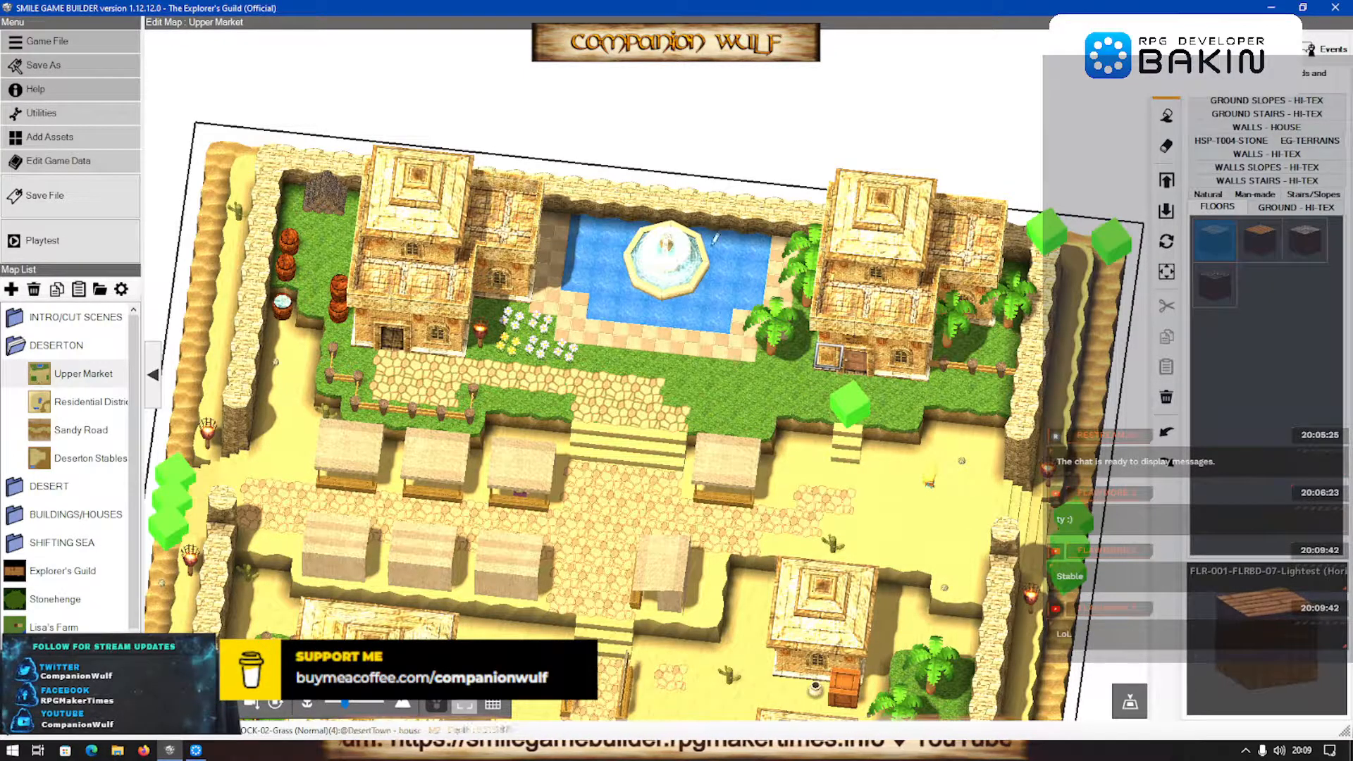
mouse_move(814, 438)
middle_down()
mouse_move(851, 422)
mouse_move(821, 430)
middle_up()
scroll(820, 428, up, 3)
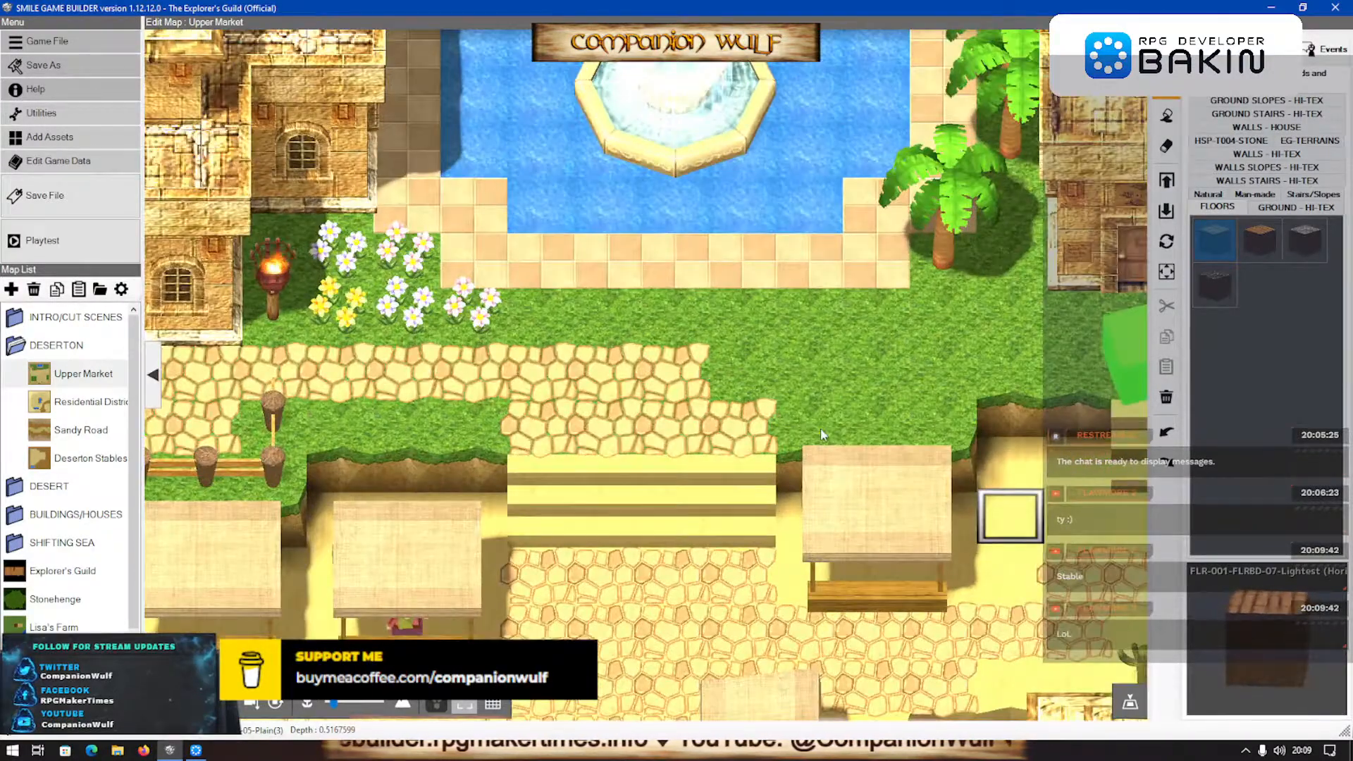
scroll(820, 428, down, 6)
scroll(824, 421, up, 3)
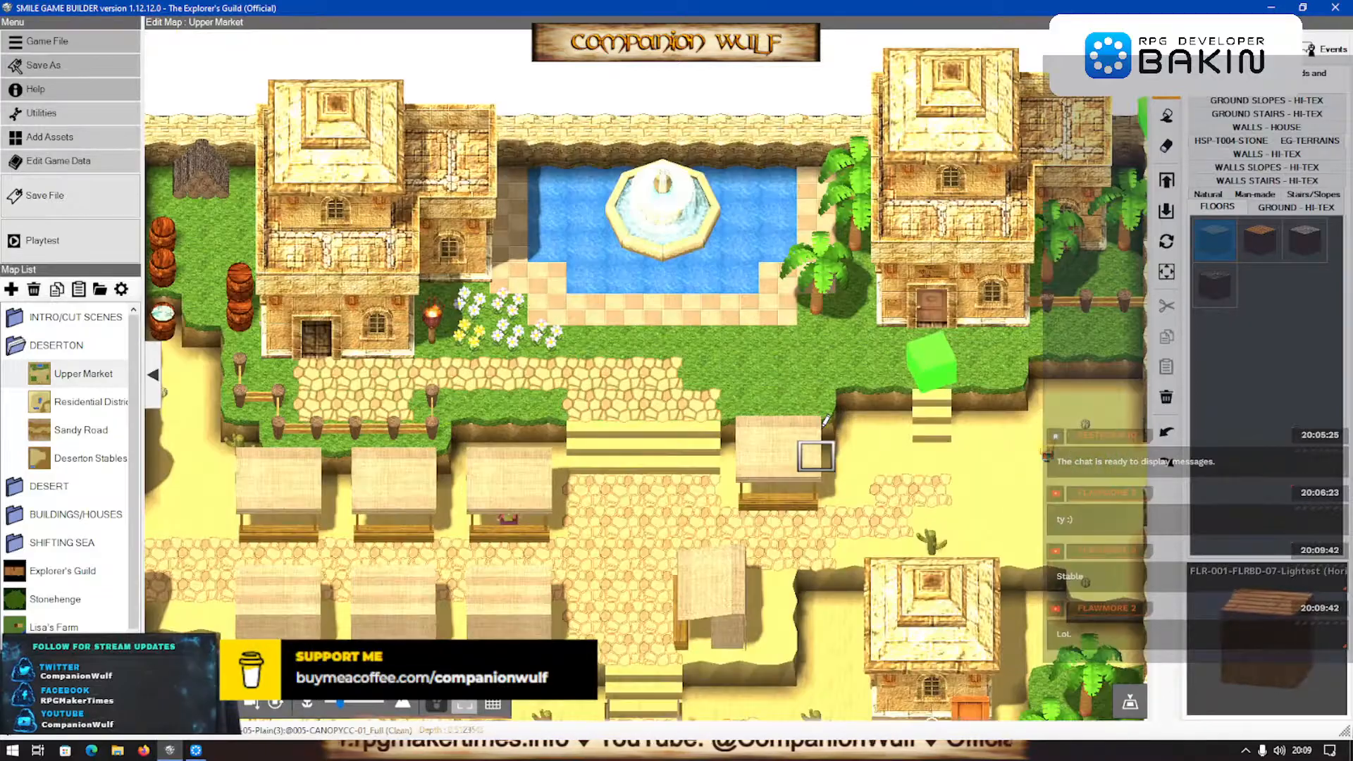
right_drag(893, 410, 858, 412)
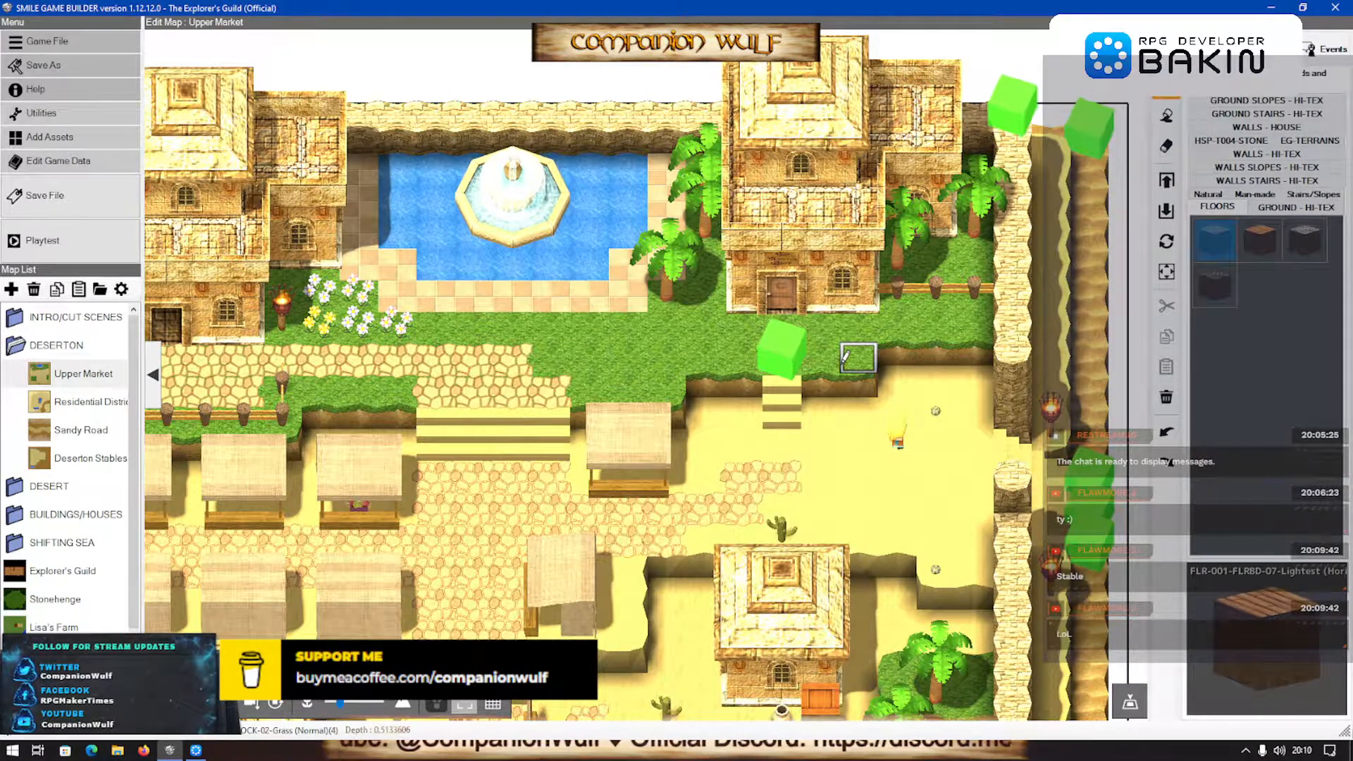
click(194, 750)
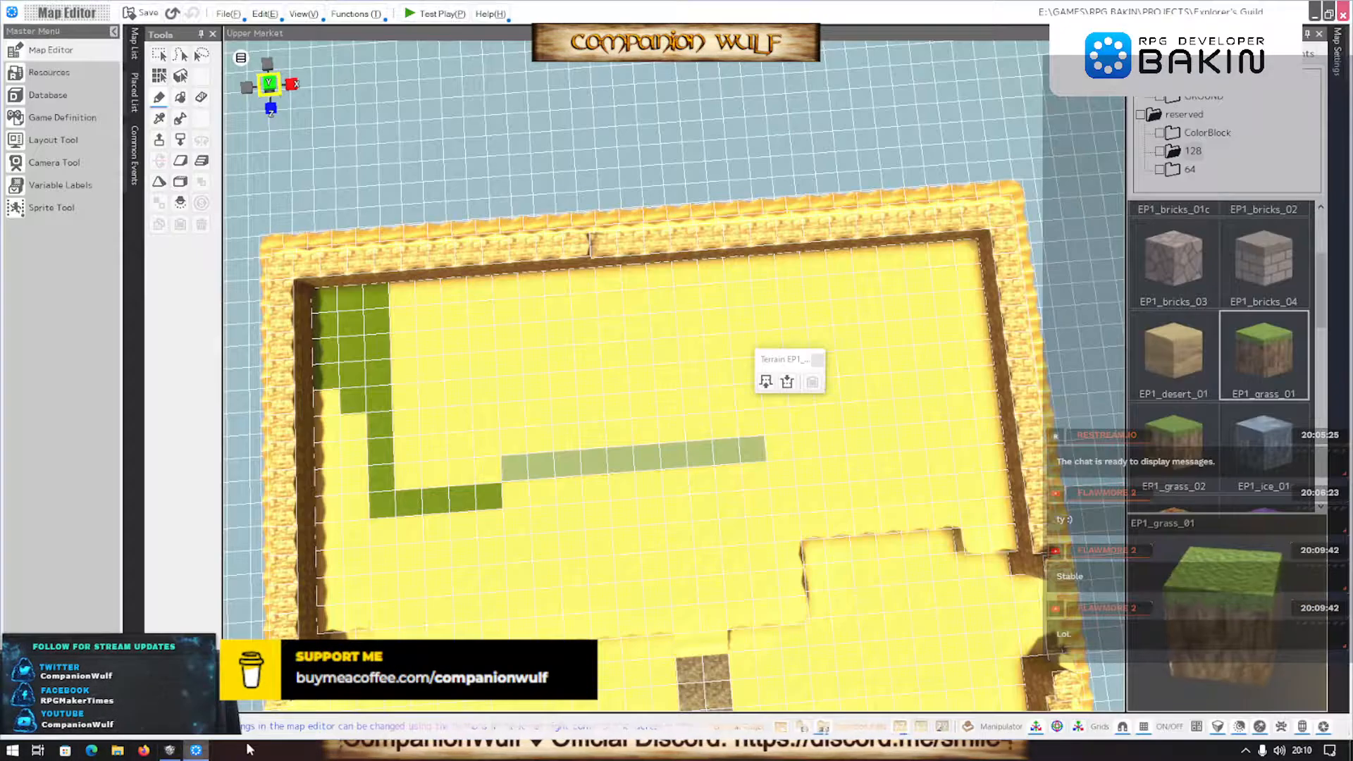
drag(773, 415, 890, 404)
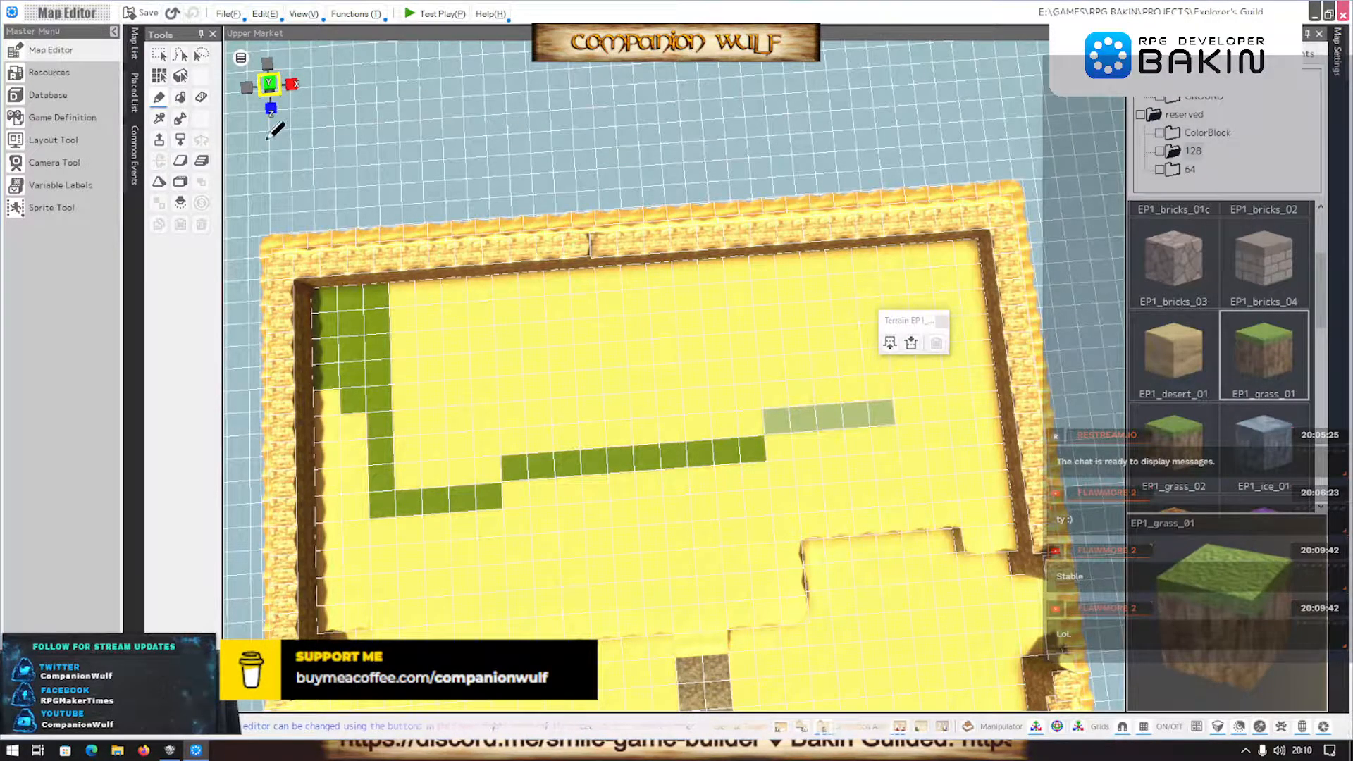
Following the SMILE GAME BUILDER map, paint a last four-tile grass row to Bakin's far side wall and fill the area behind the outline with grass
scroll(502, 465, down, 1)
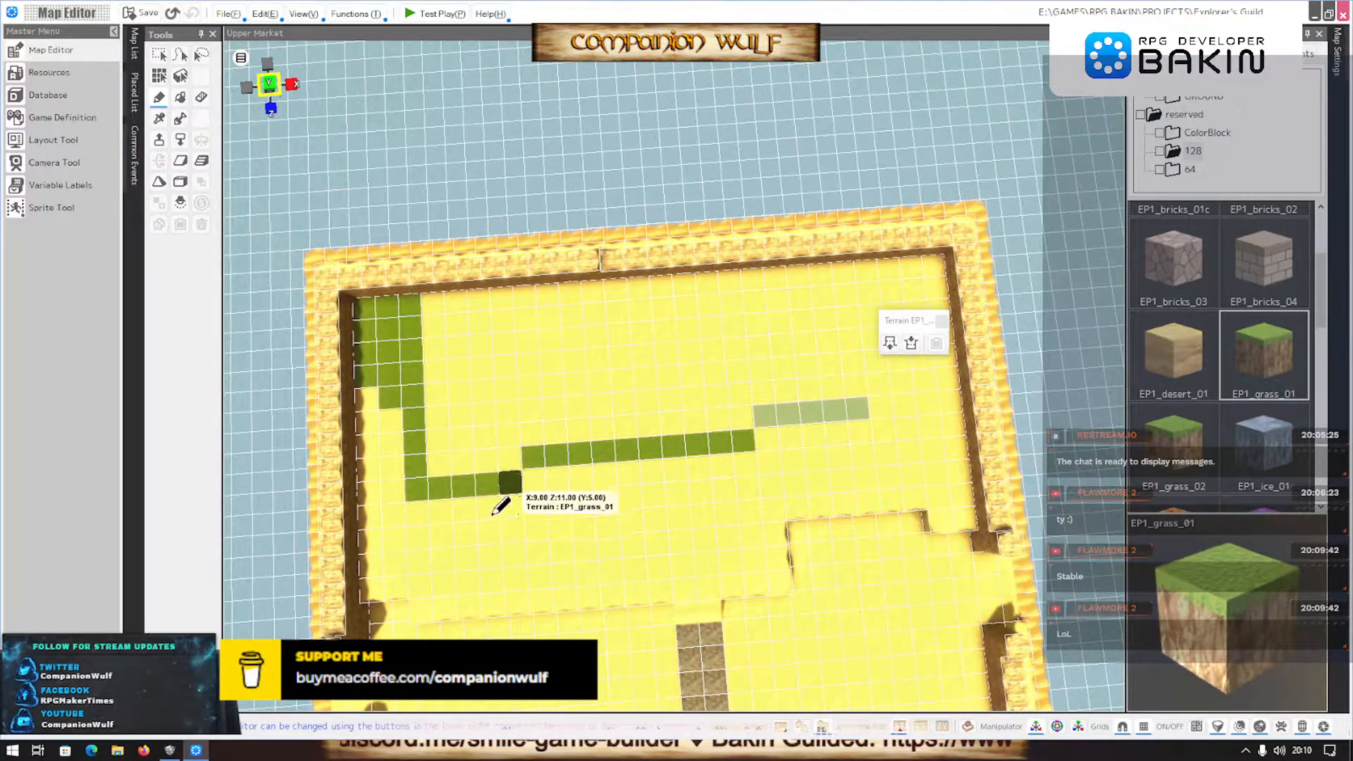
key(alt+Tab)
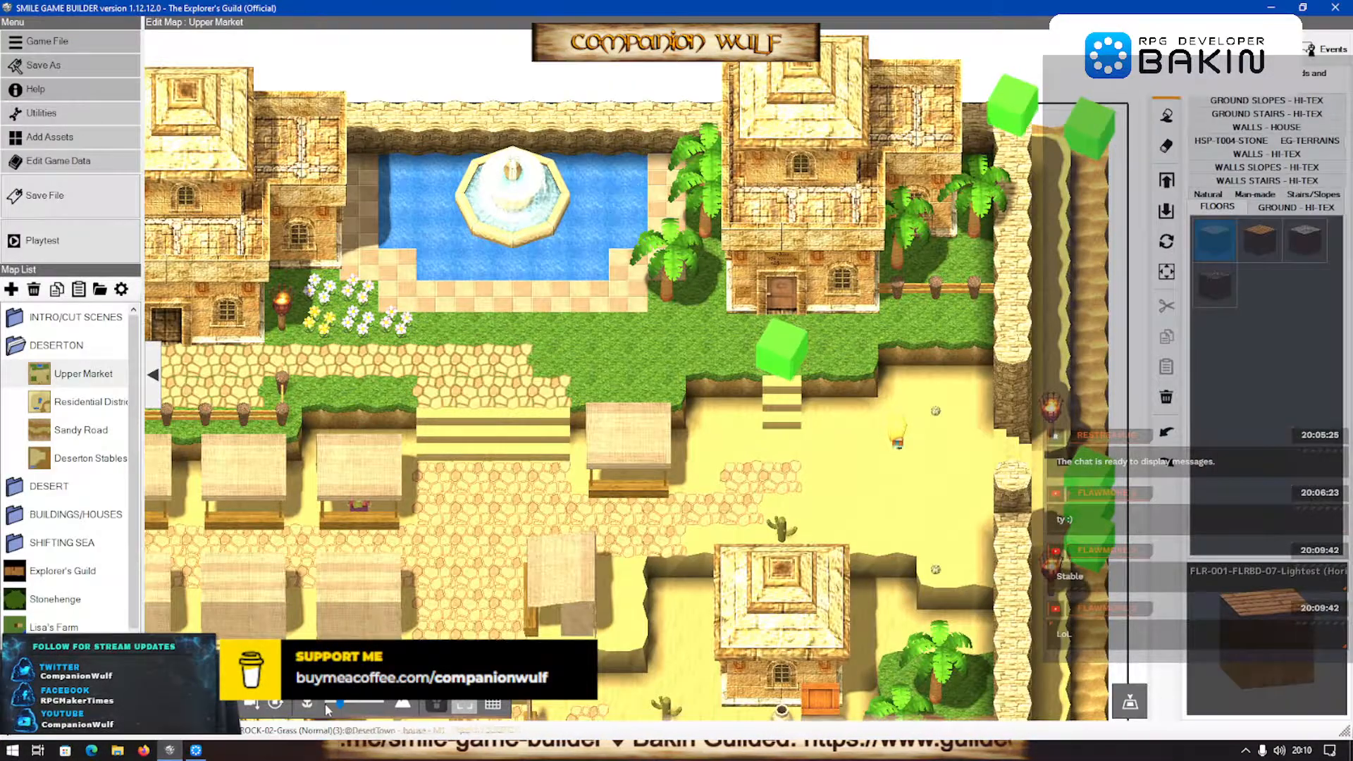
middle_drag(821, 473, 794, 497)
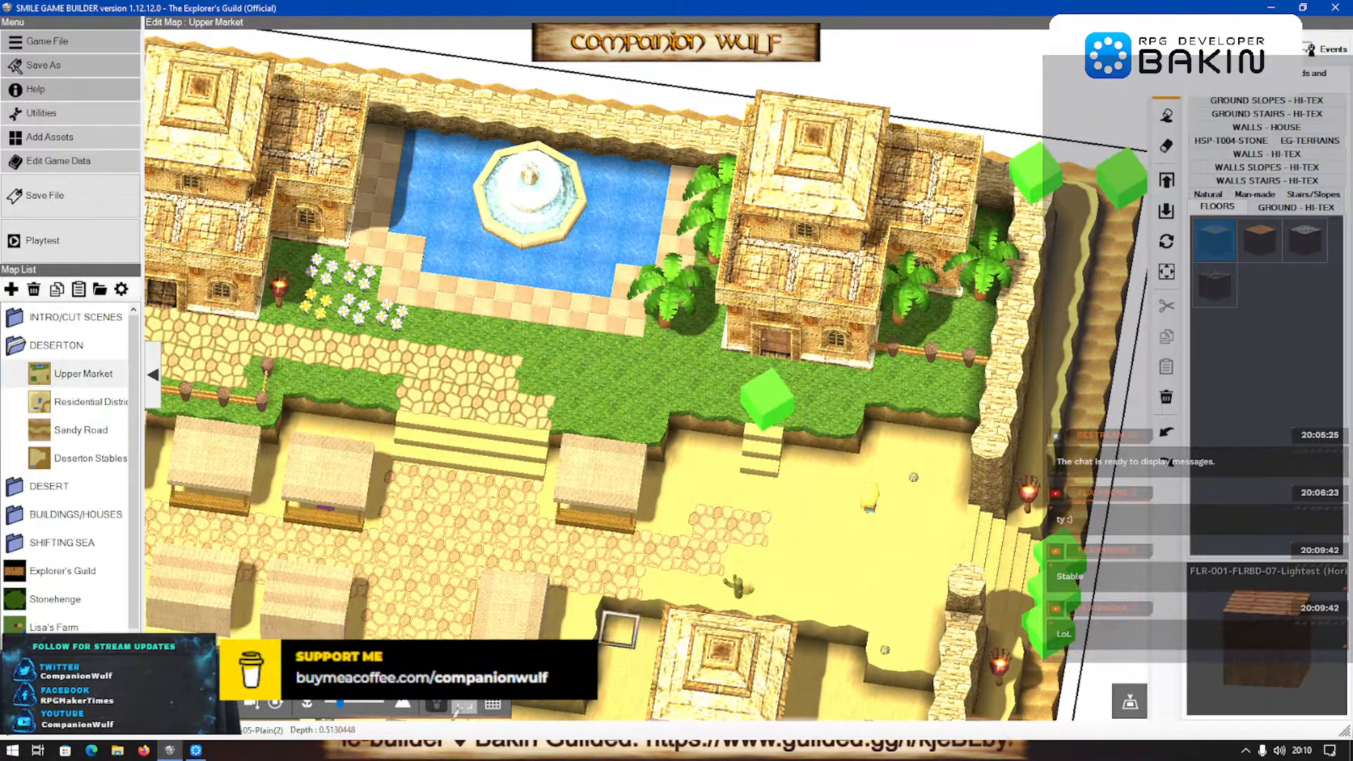
key(alt+Tab)
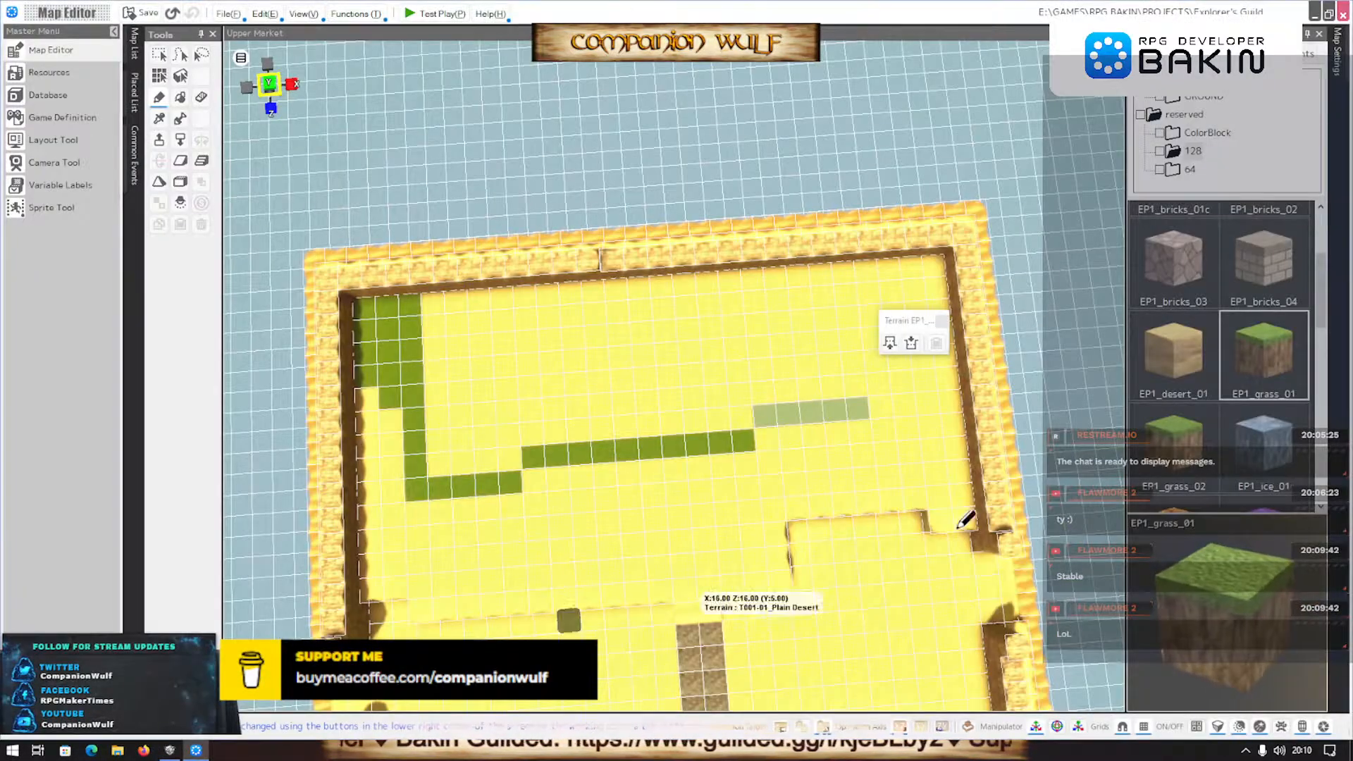
middle_drag(958, 527, 926, 541)
drag(857, 467, 919, 481)
middle_drag(840, 584, 874, 546)
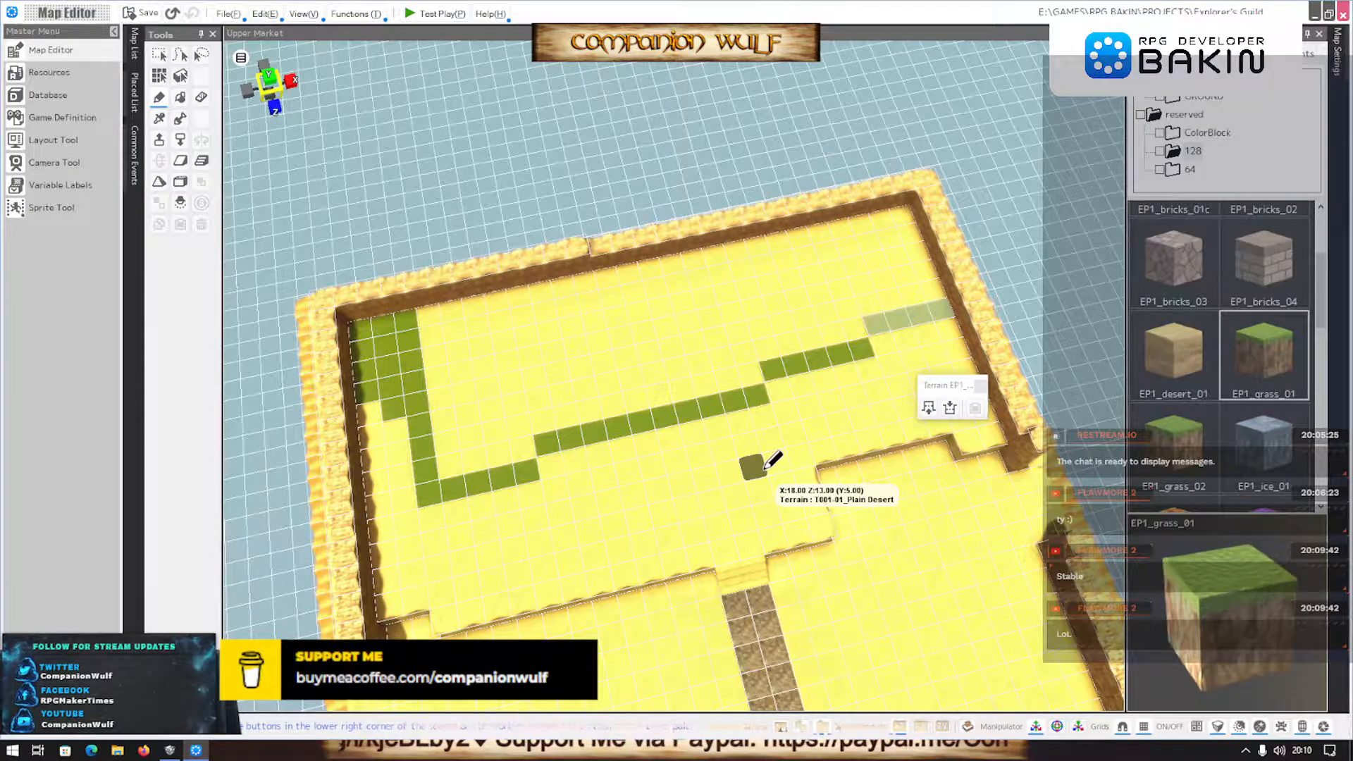
key(f)
click(643, 307)
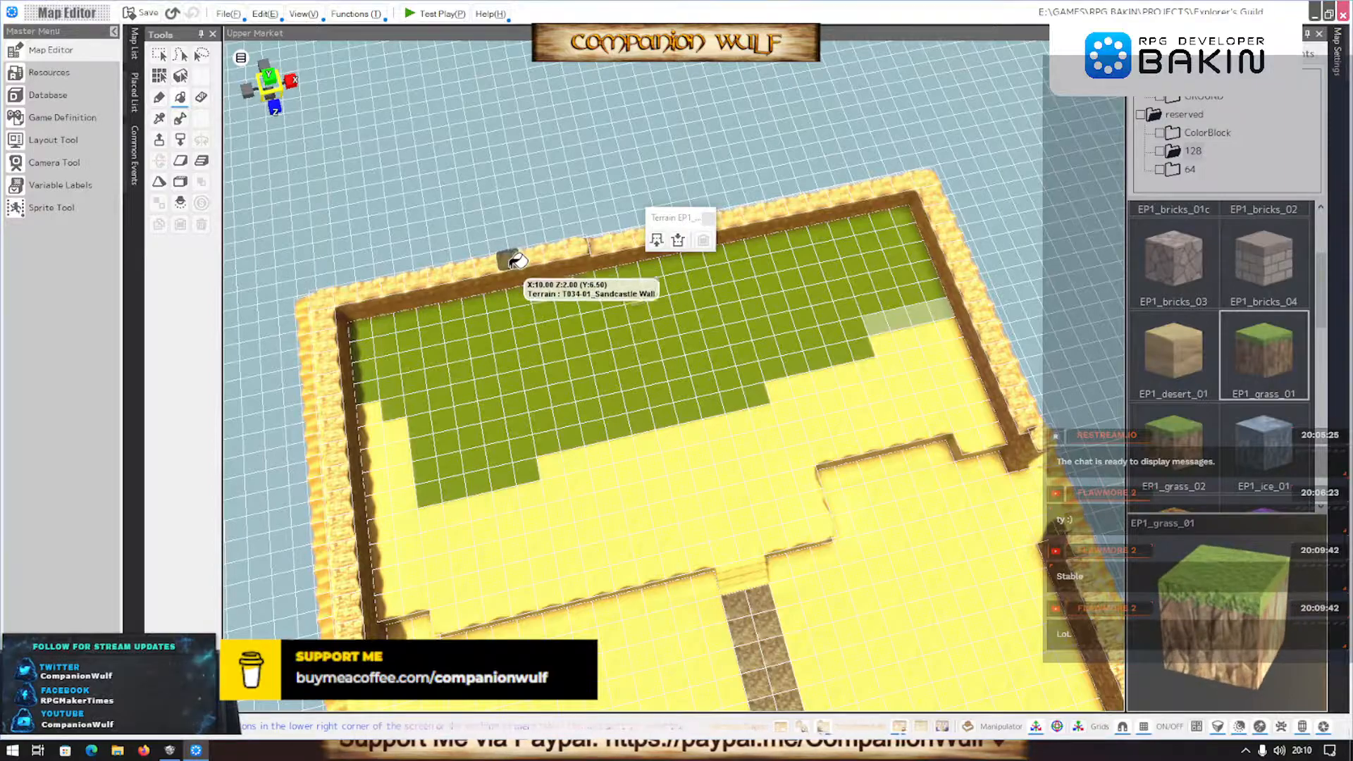
Select the whole grass area and raise it slightly above the surrounding sand, adjusting its height up and down
key(Escape)
click(603, 346)
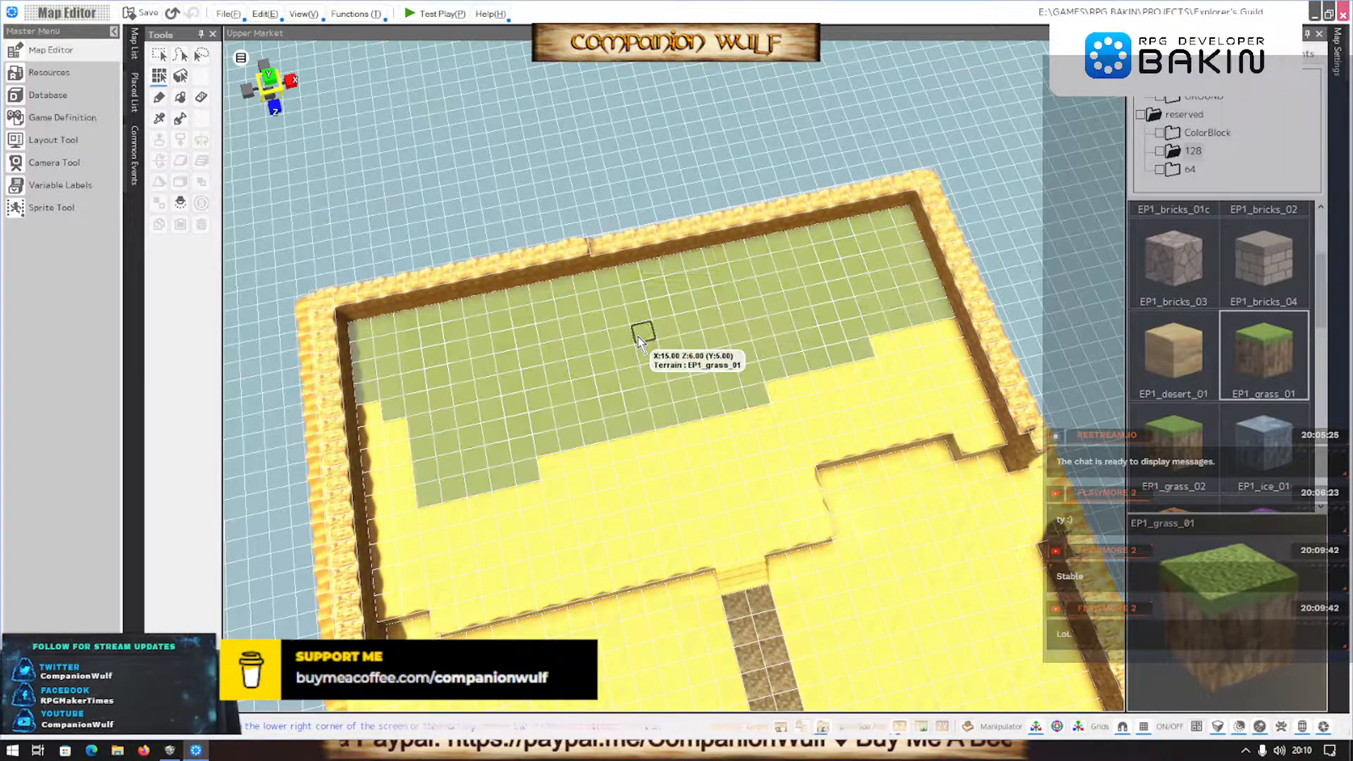
click(638, 335)
middle_drag(650, 341, 649, 261)
click(654, 263)
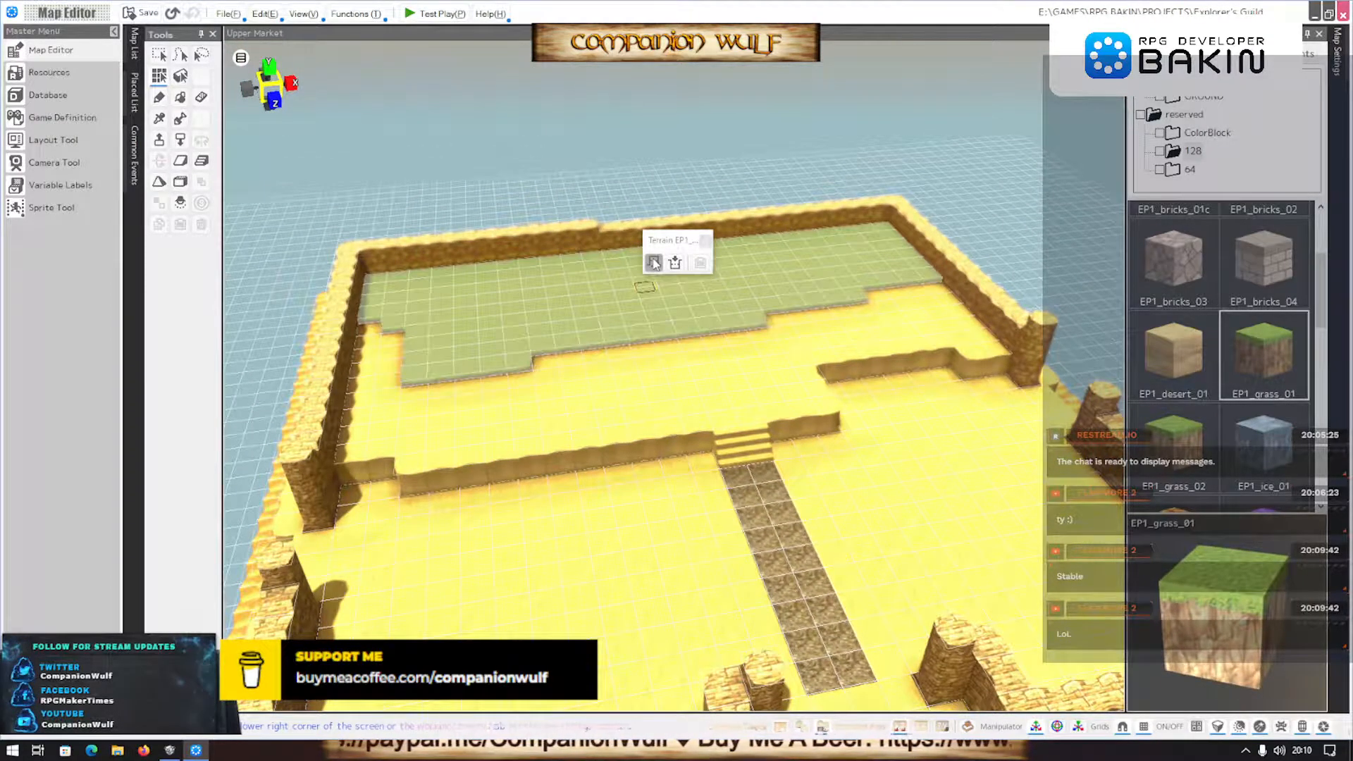
click(654, 263)
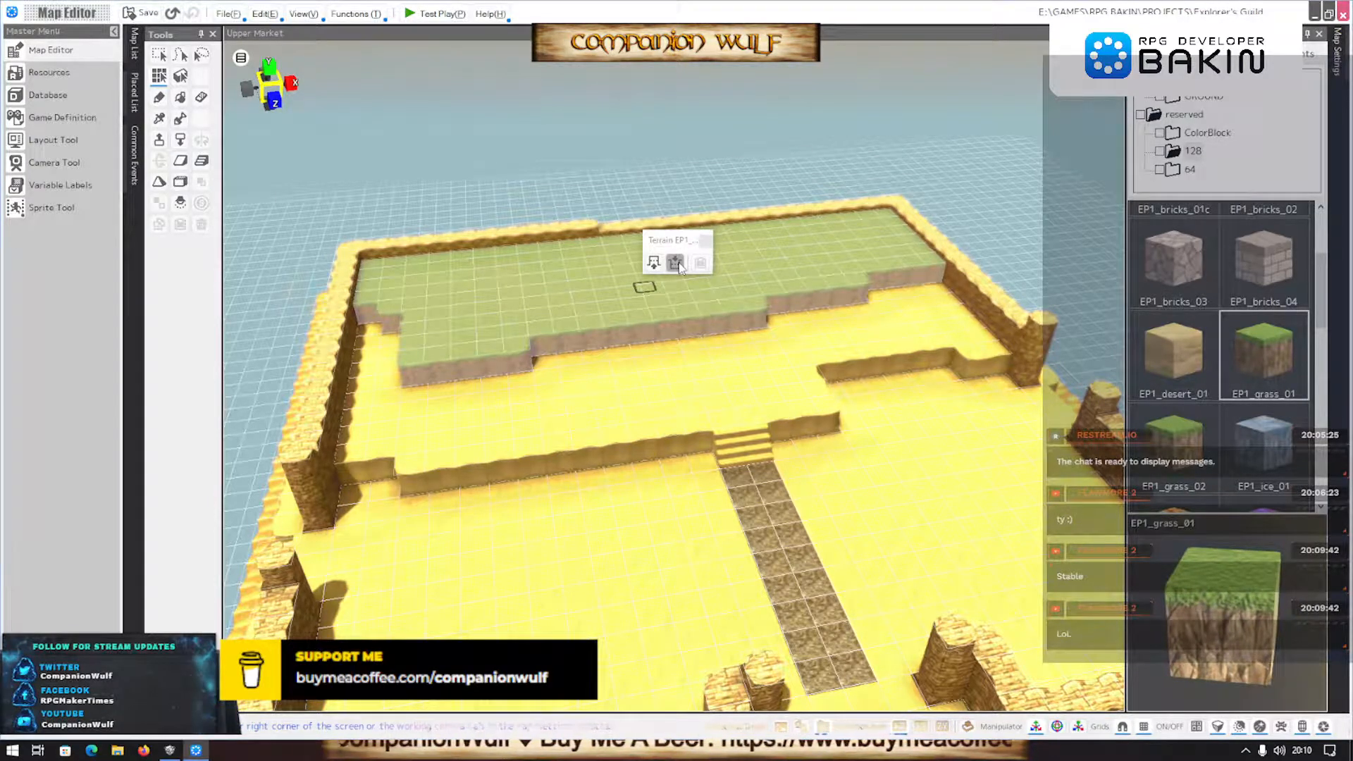
click(676, 262)
click(678, 265)
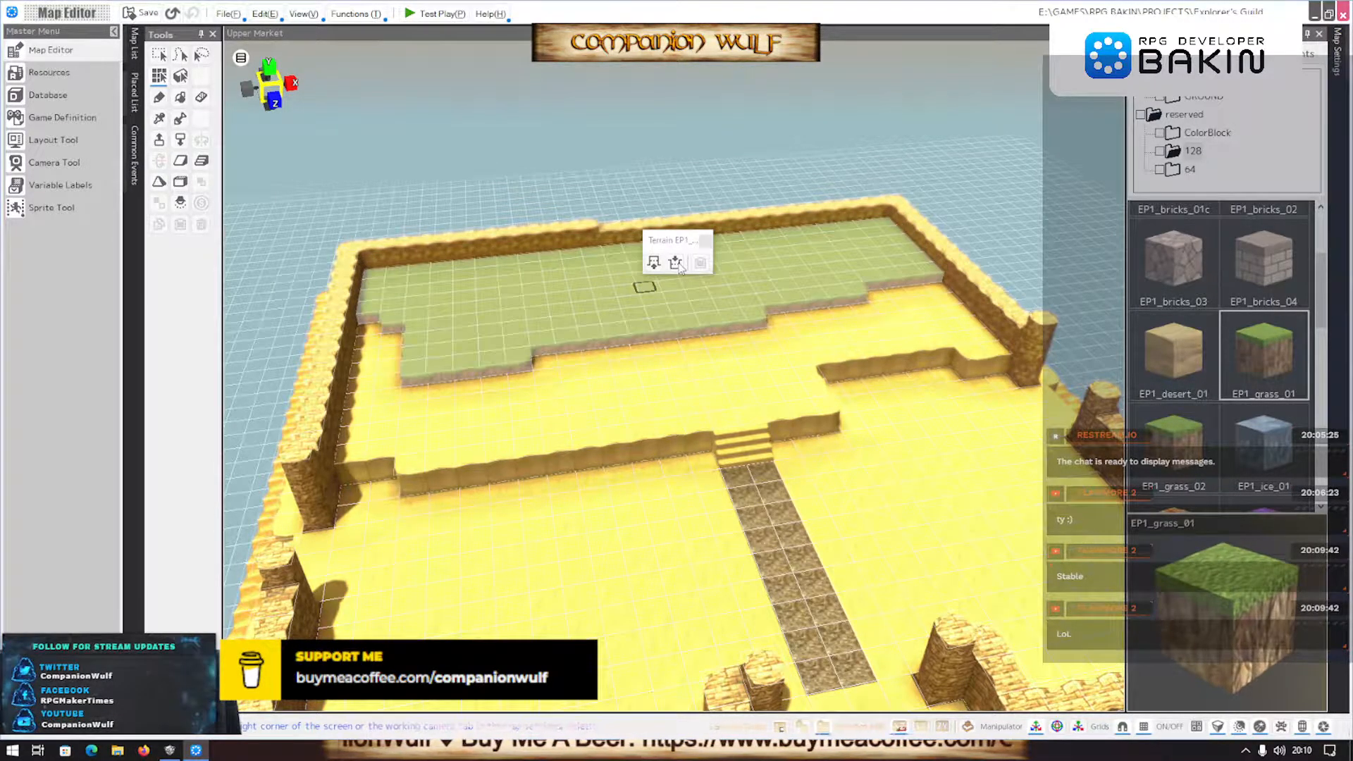
click(654, 266)
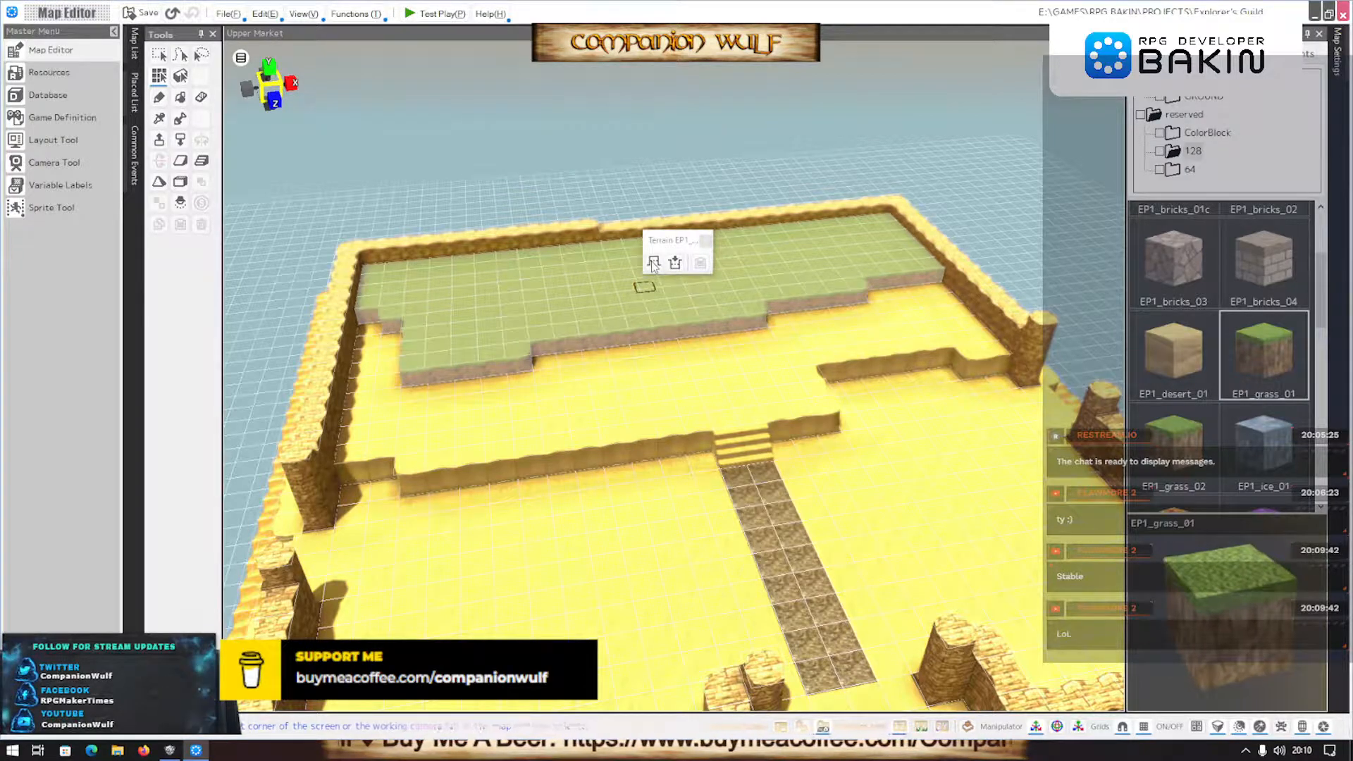
middle_drag(541, 327, 533, 415)
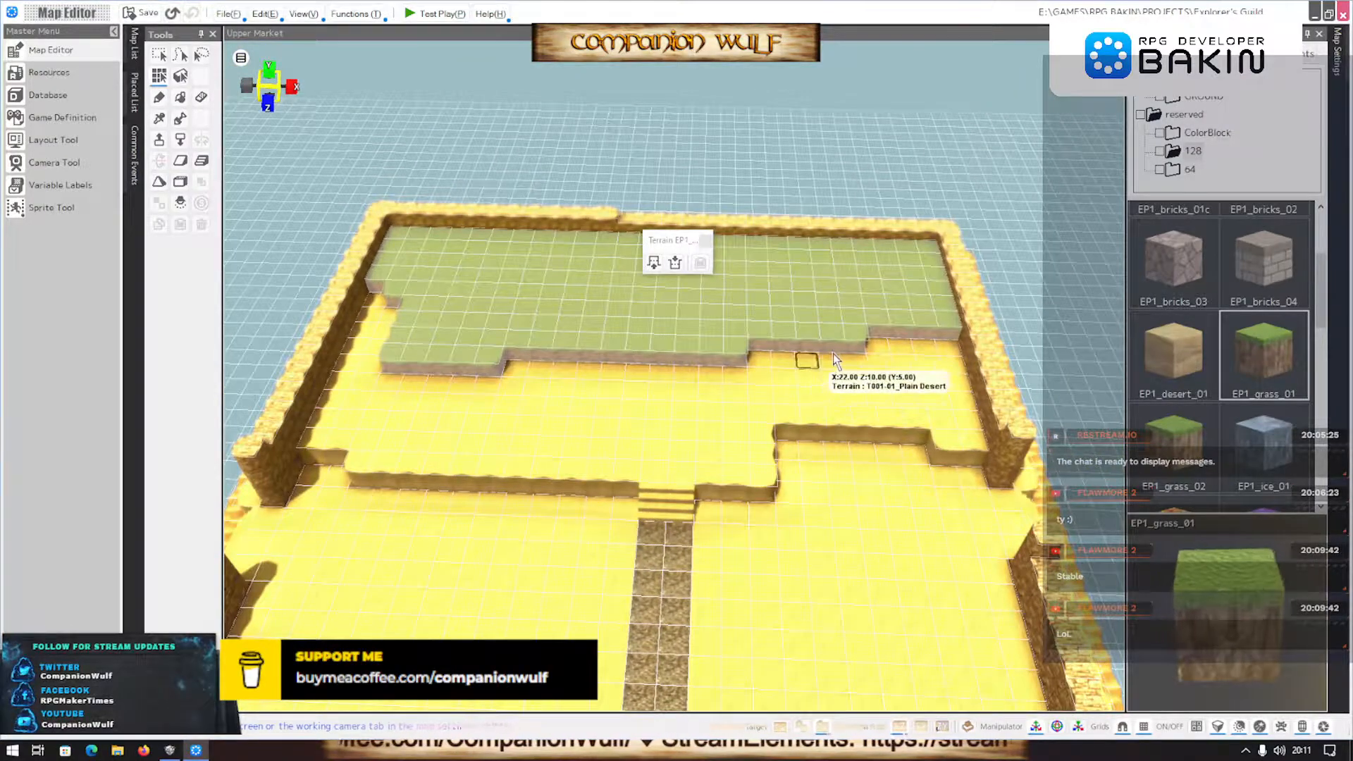
Examine the garden terrace, houses, fountain pool and market stalls from several angles in the SMILE GAME BUILDER map
click(172, 749)
scroll(295, 425, down, 5)
middle_drag(295, 424, 489, 441)
scroll(489, 440, up, 5)
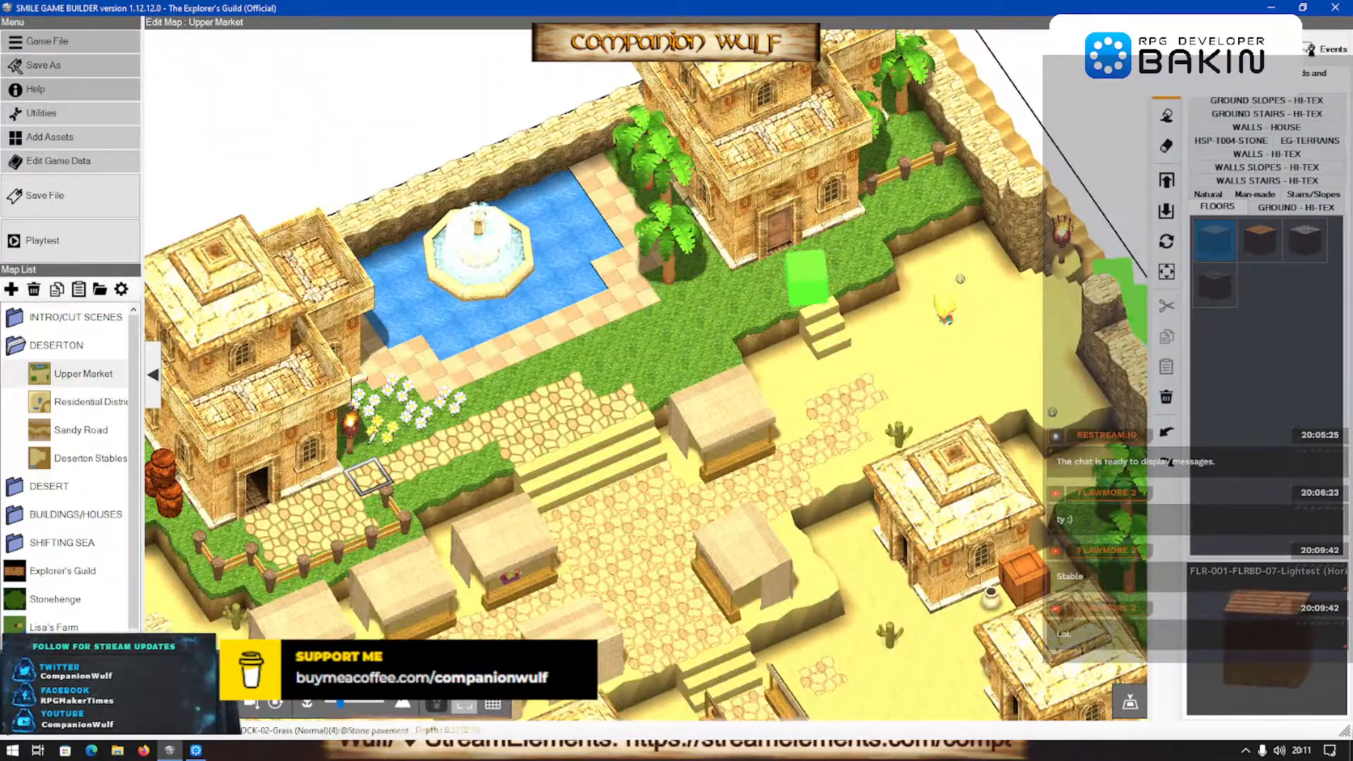
right_drag(369, 431, 433, 418)
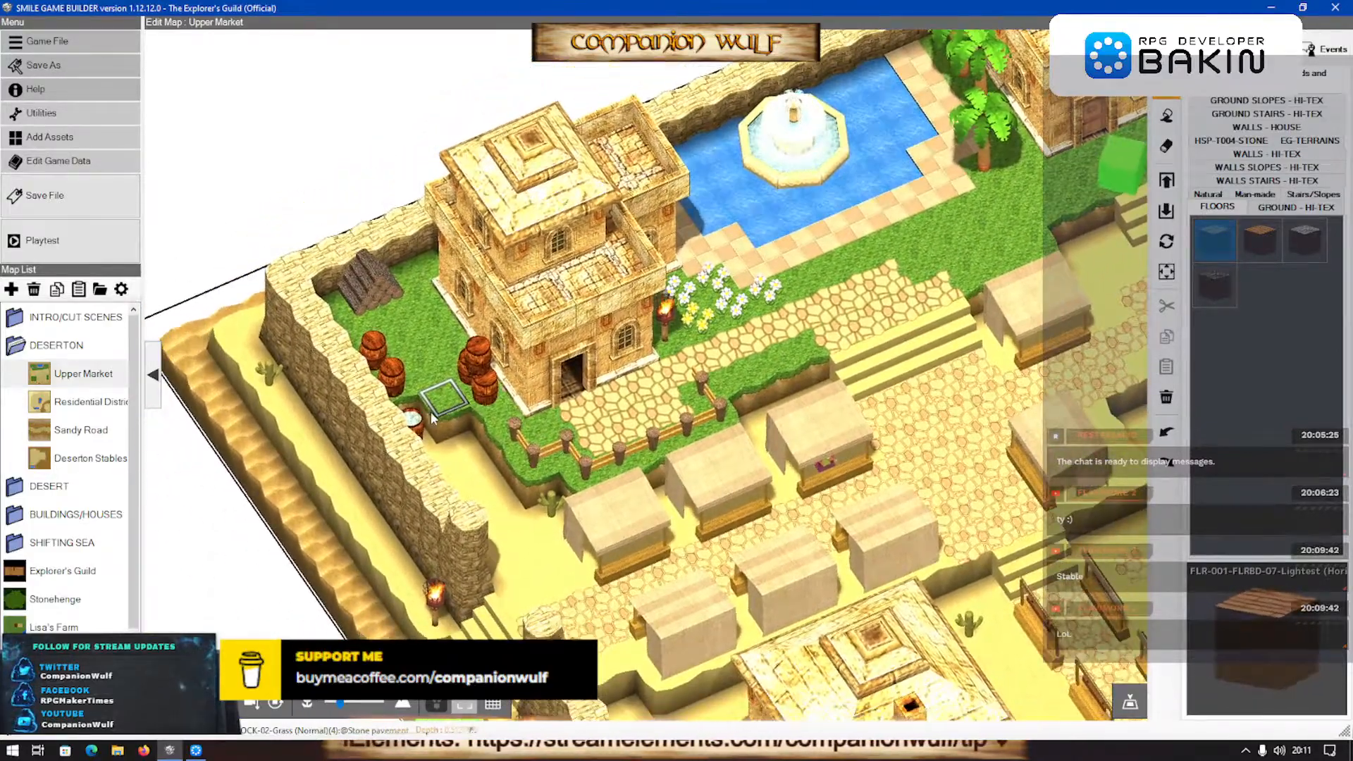
scroll(417, 431, down, 3)
scroll(459, 437, up, 3)
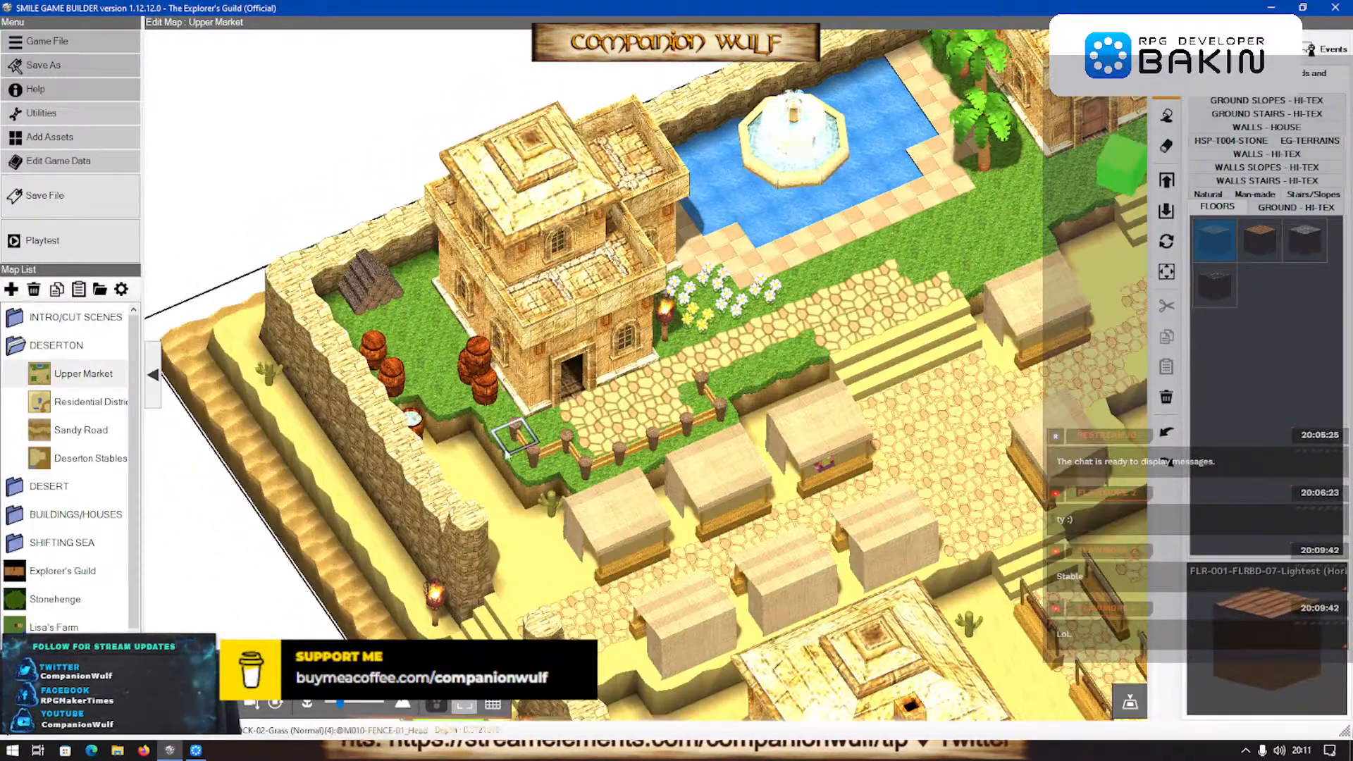
middle_drag(514, 438, 468, 461)
scroll(430, 467, down, 3)
scroll(423, 466, up, 3)
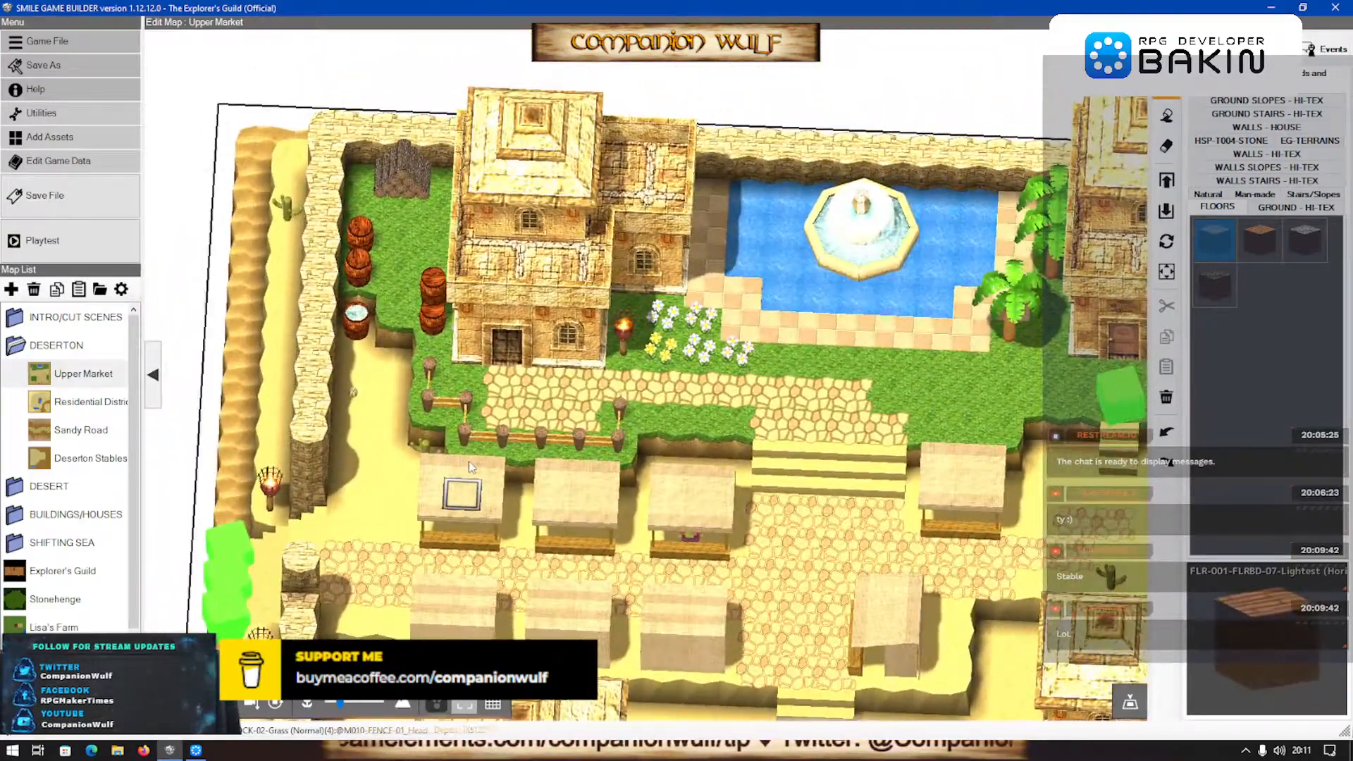
middle_drag(817, 355, 769, 382)
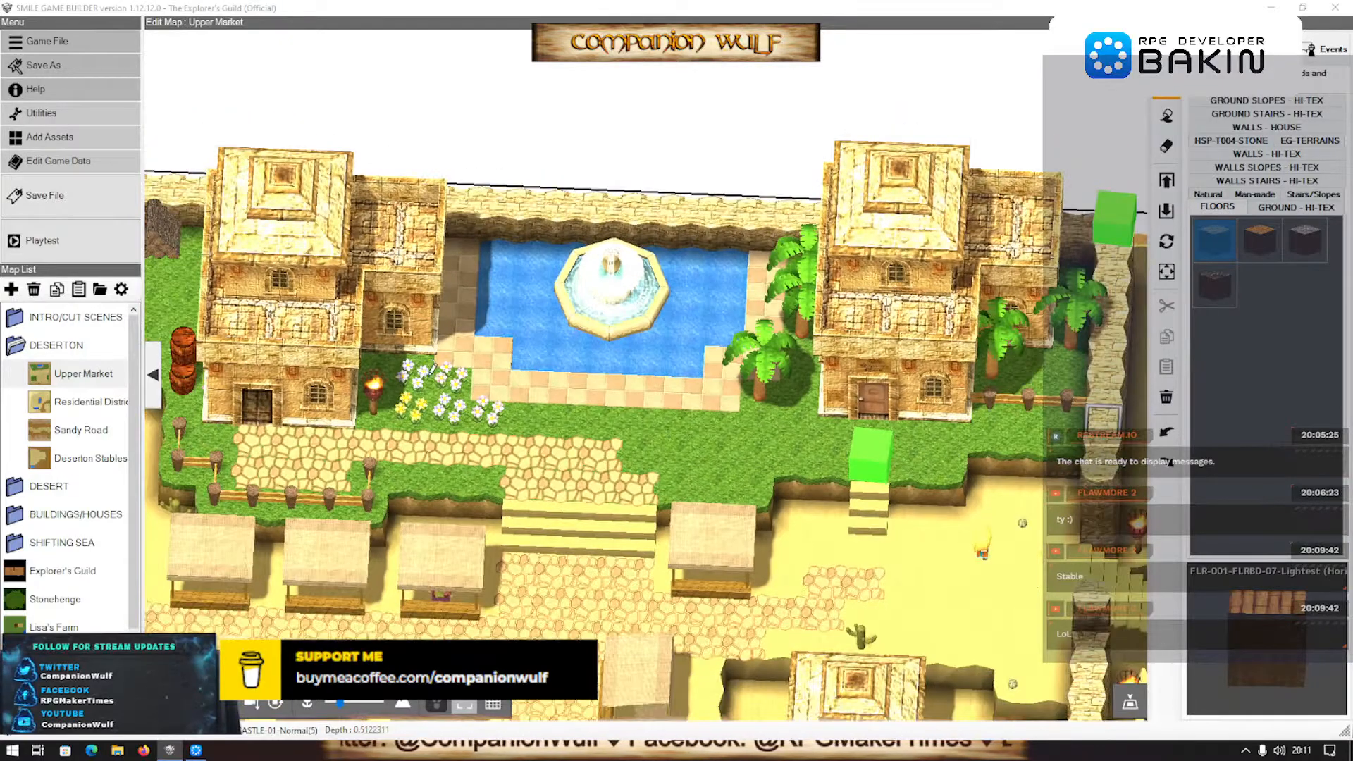
middle_drag(432, 369, 543, 351)
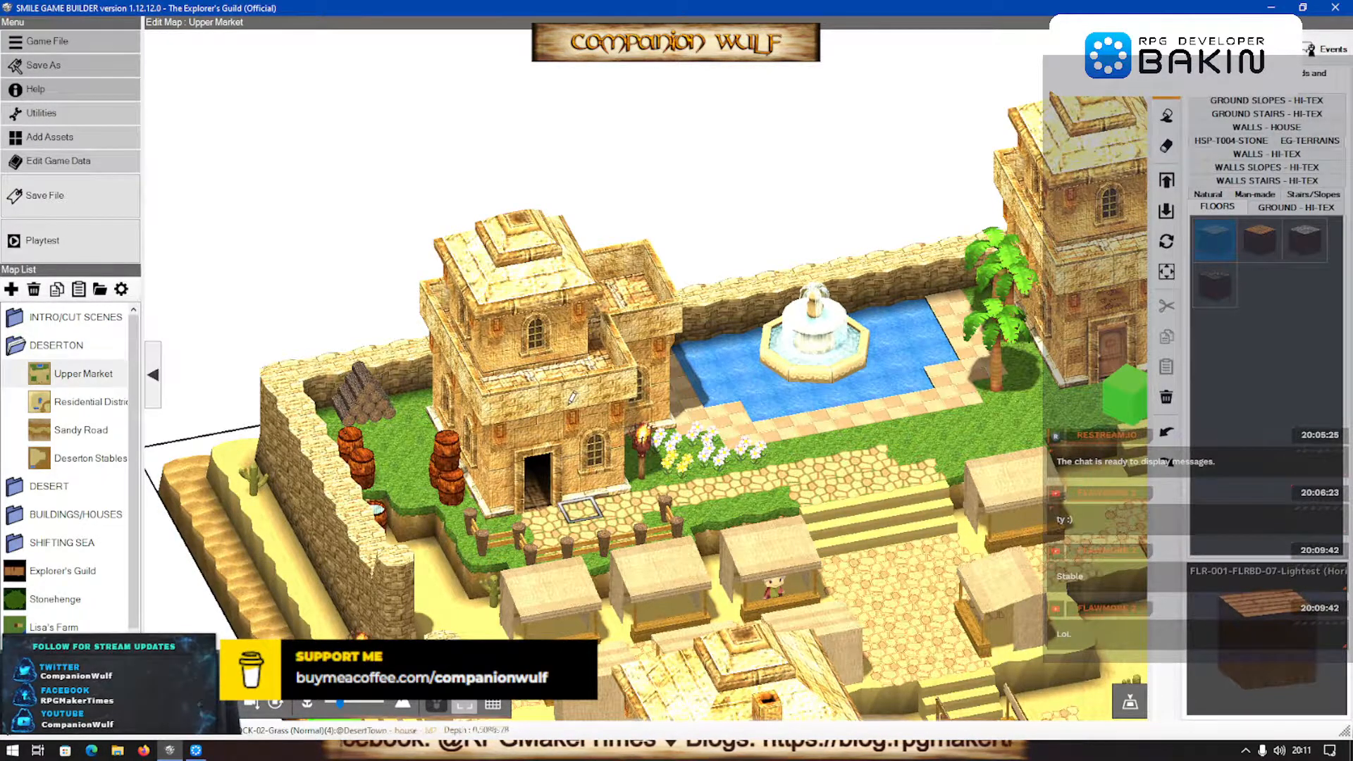
scroll(572, 398, up, 3)
scroll(572, 398, down, 3)
middle_drag(572, 398, 689, 410)
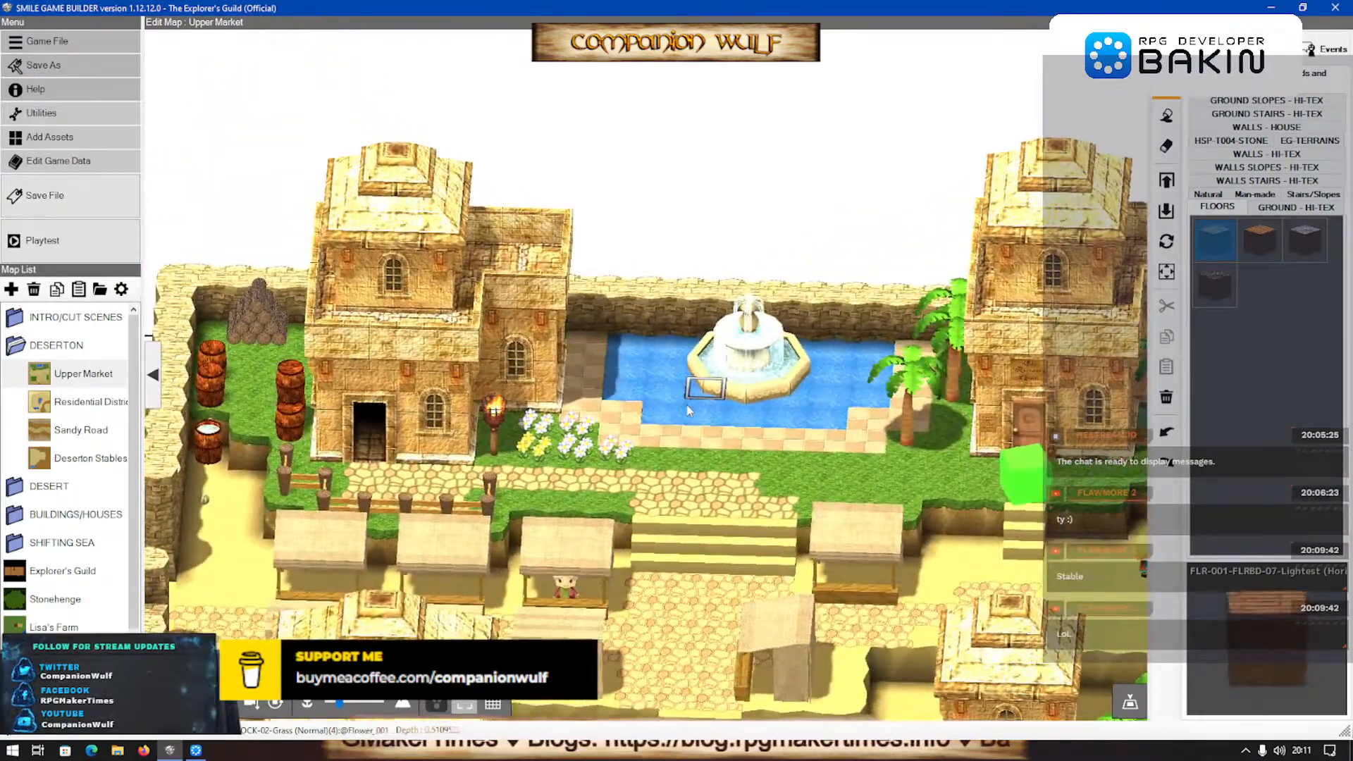
scroll(689, 411, down, 3)
right_drag(881, 444, 963, 256)
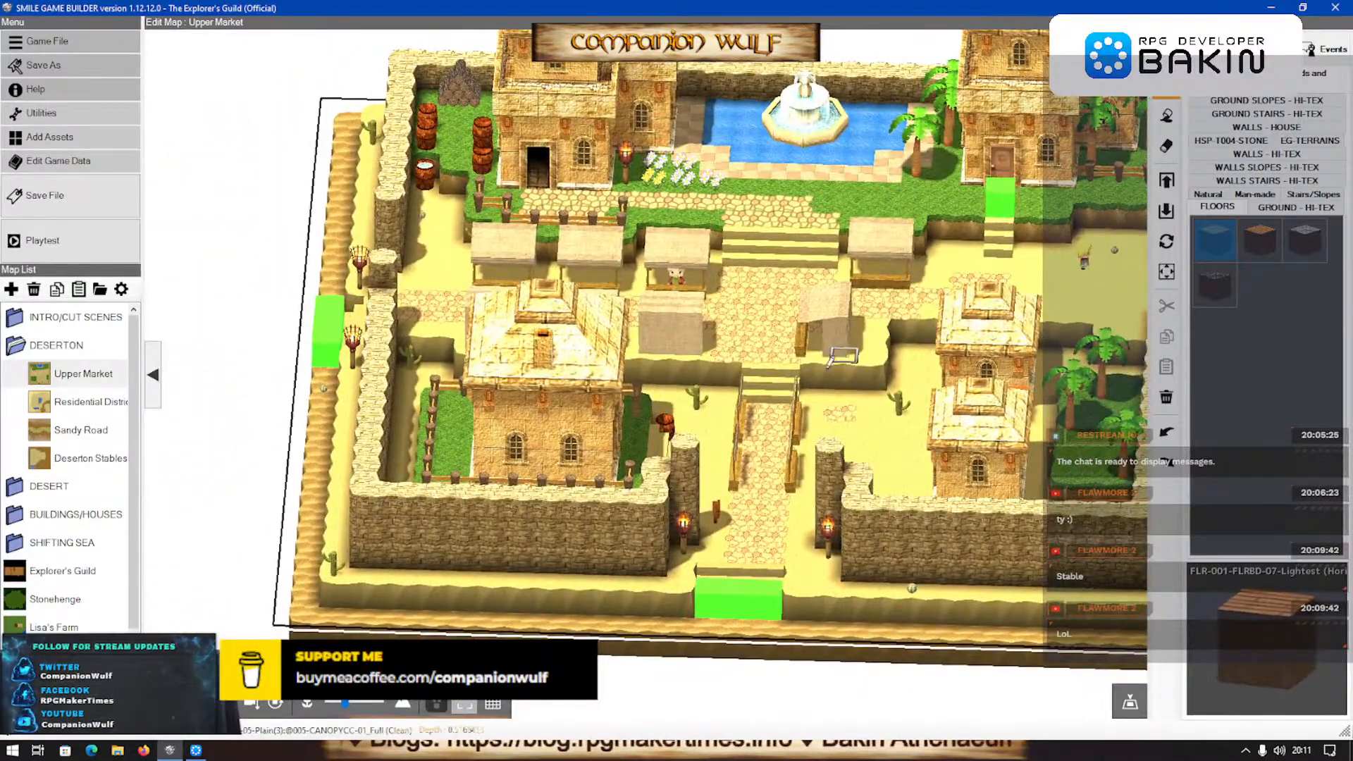
middle_drag(842, 405, 810, 443)
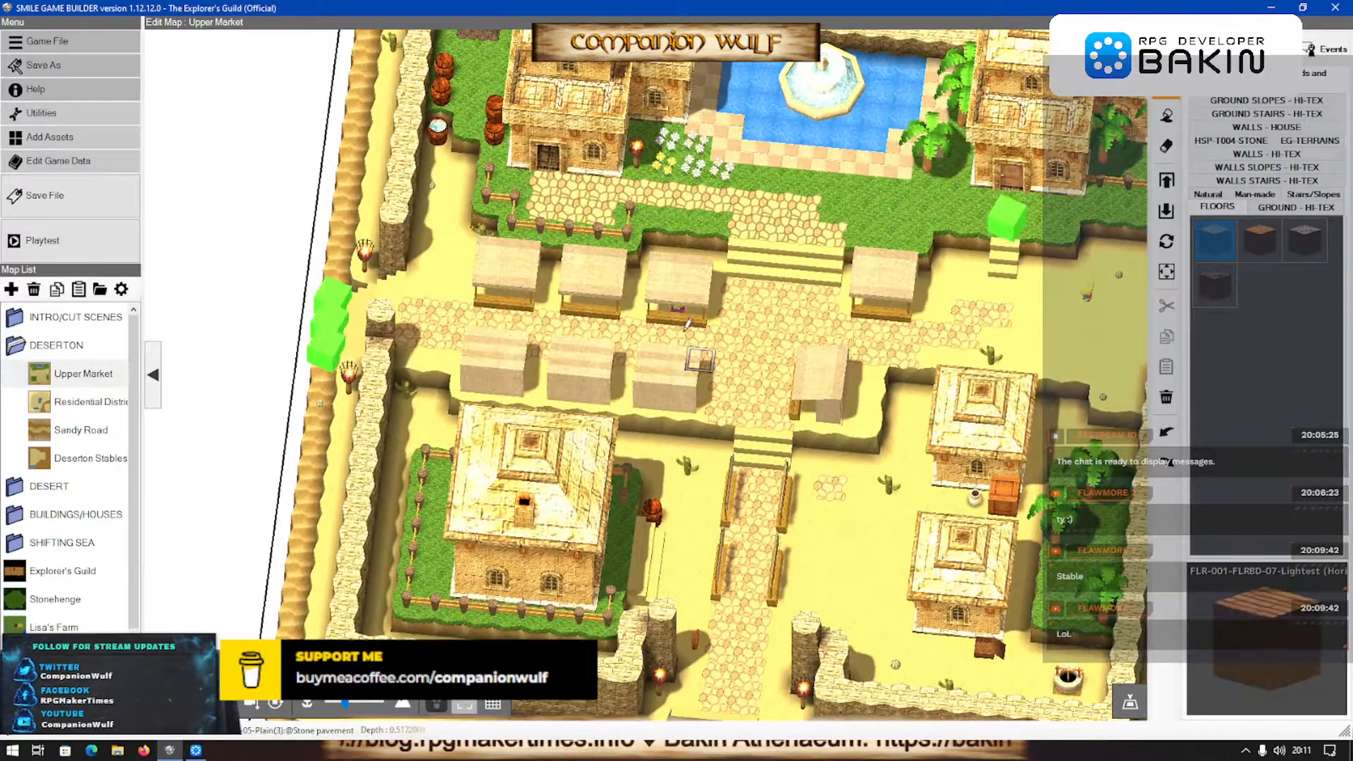
scroll(704, 384, down, 3)
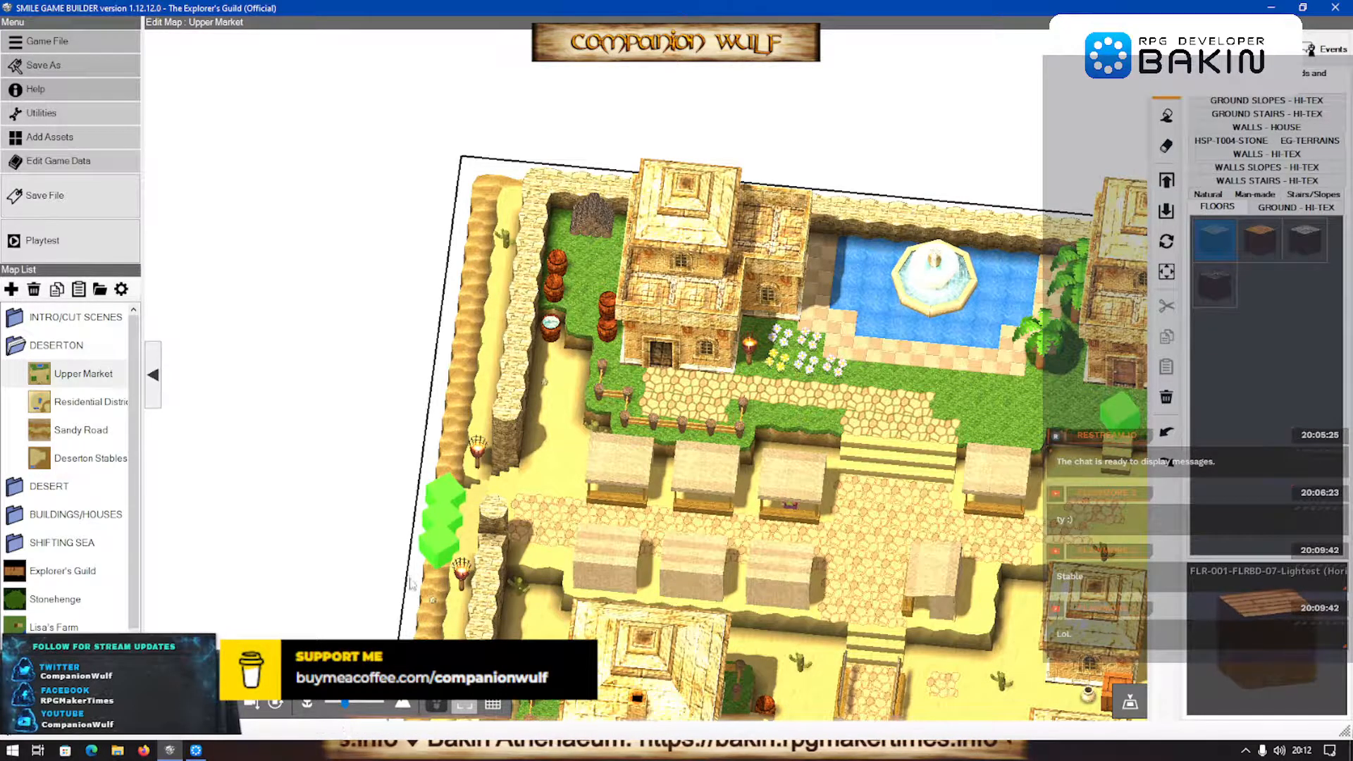
Switch to RPG Developer Bakin and check the project's imported models and 3D stamps in its resources
click(196, 751)
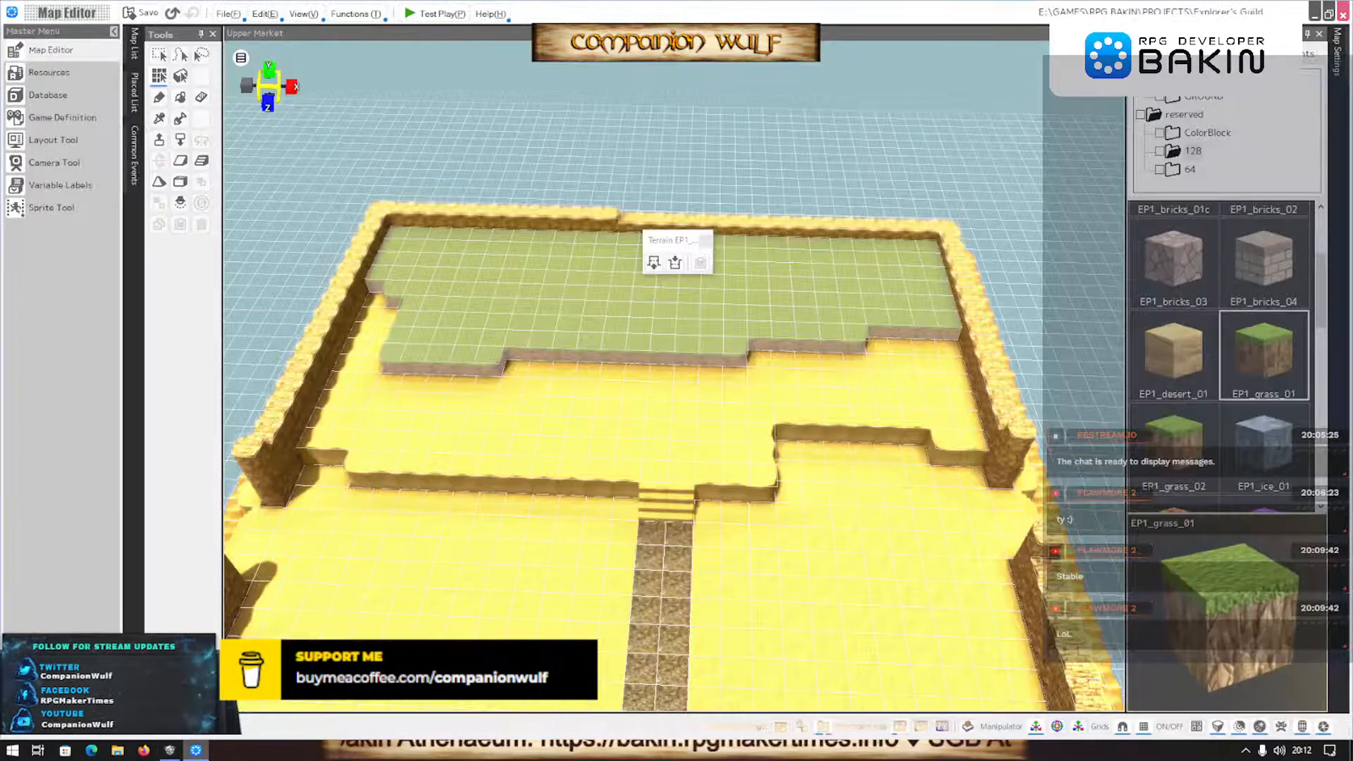
click(57, 77)
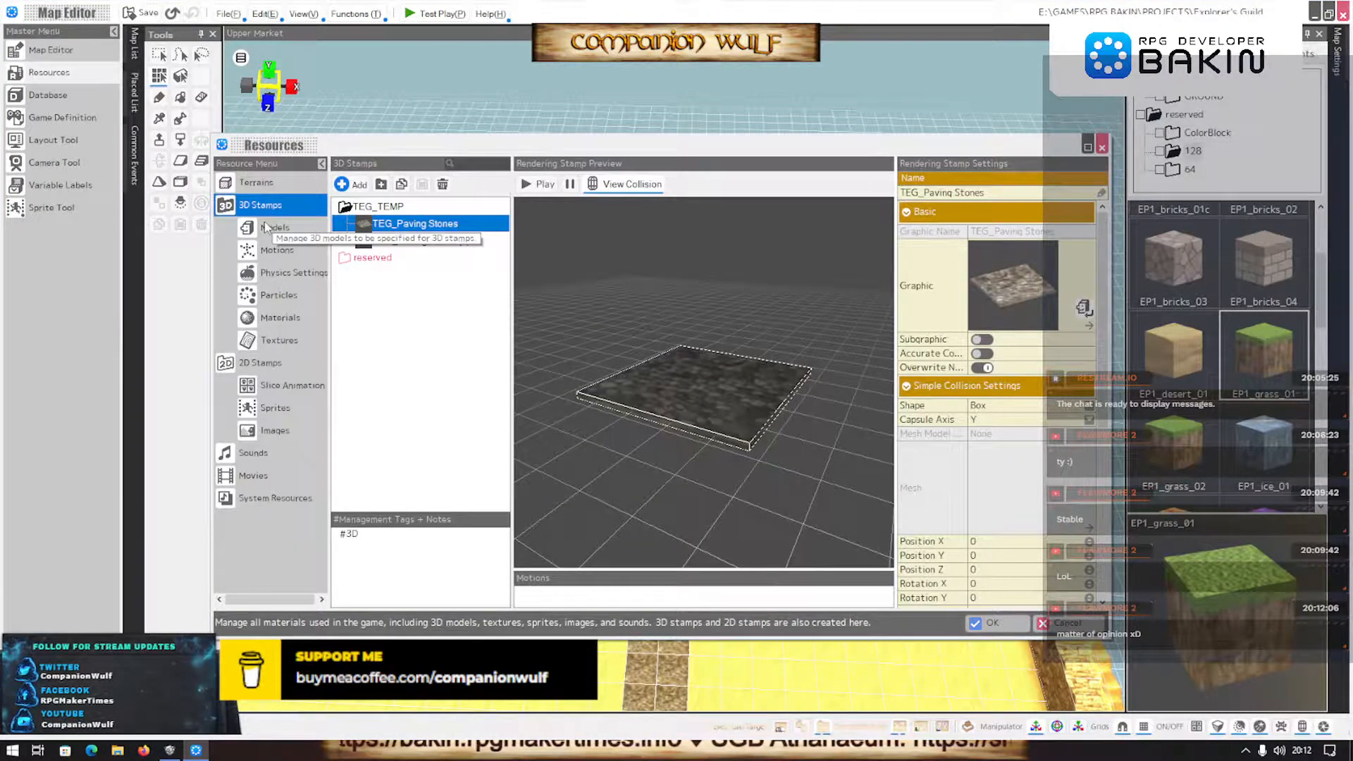
click(267, 227)
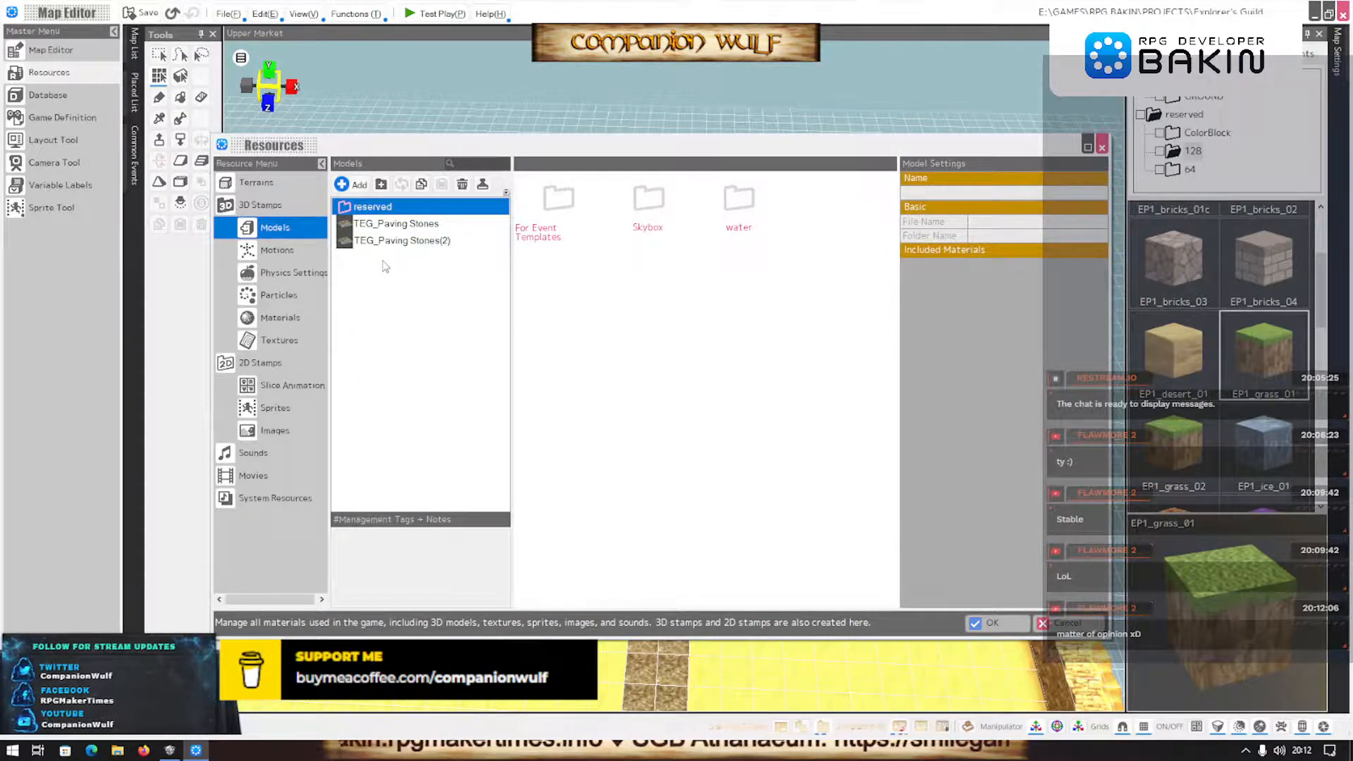
click(252, 204)
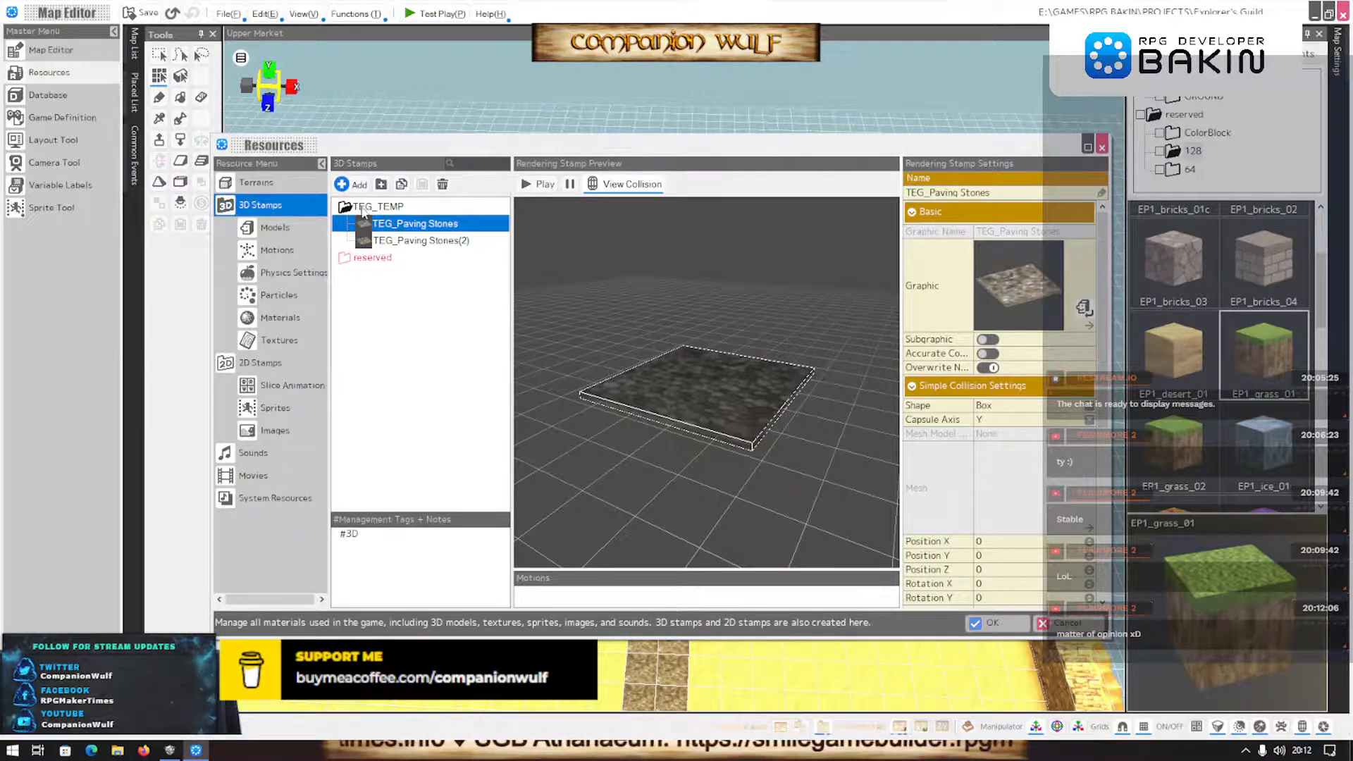
Collapse the TEG_TEMP folder and add a new 3D stamps folder named BUILDINGS
click(373, 206)
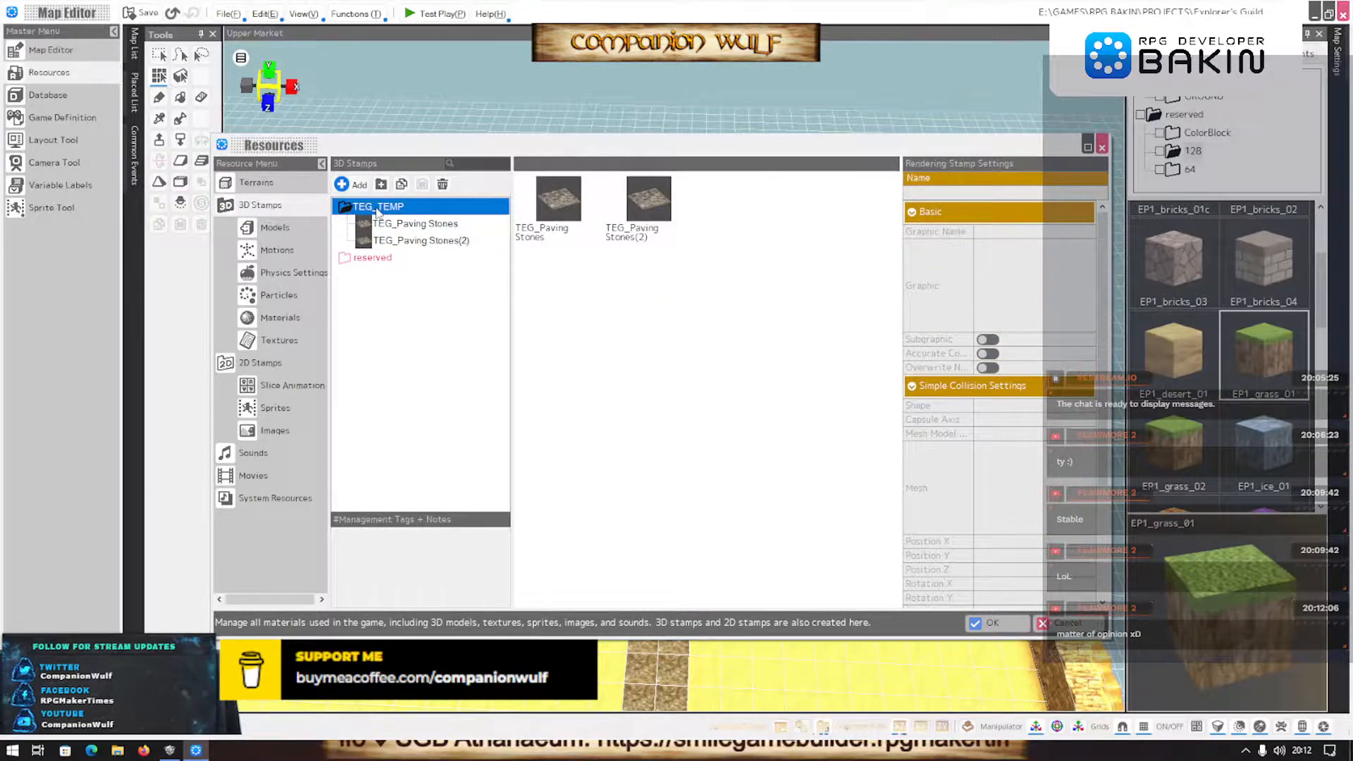
click(376, 210)
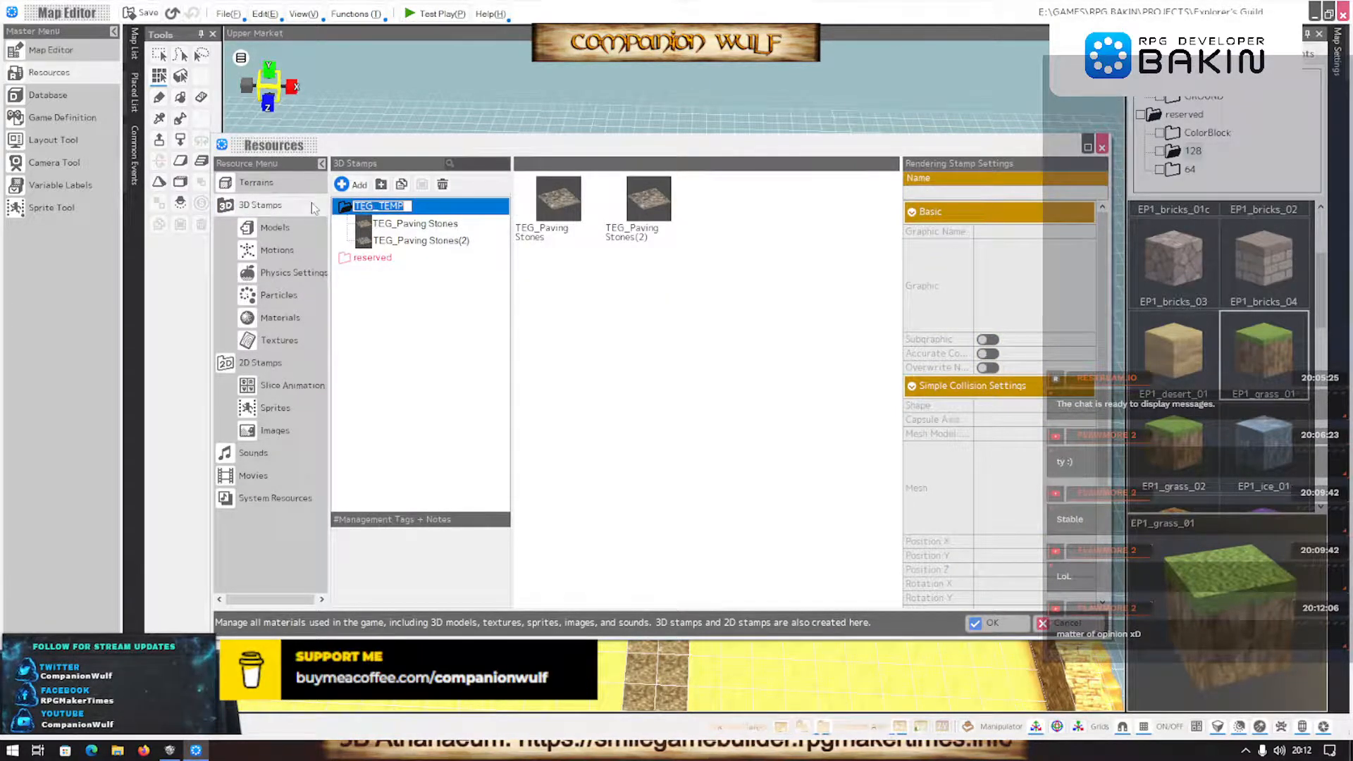
click(343, 207)
click(381, 184)
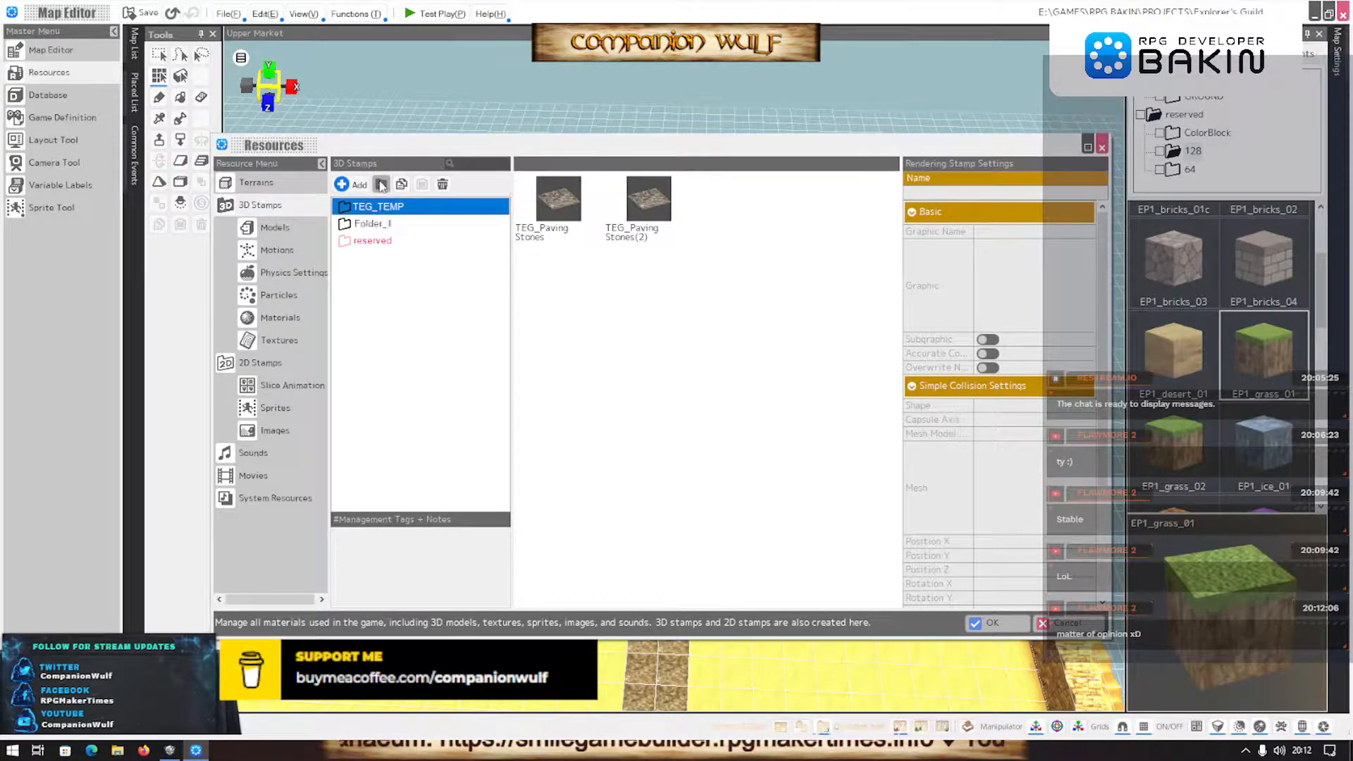
click(373, 225)
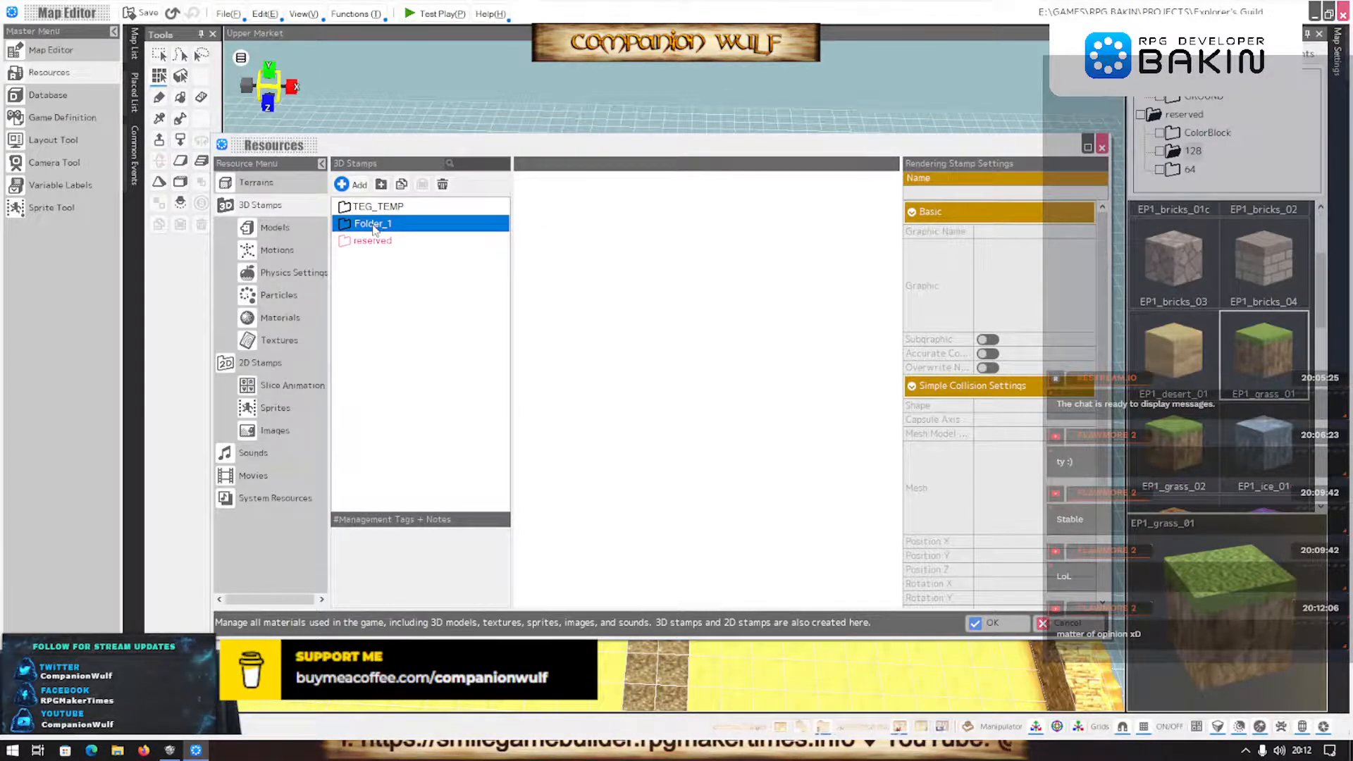
click(373, 225)
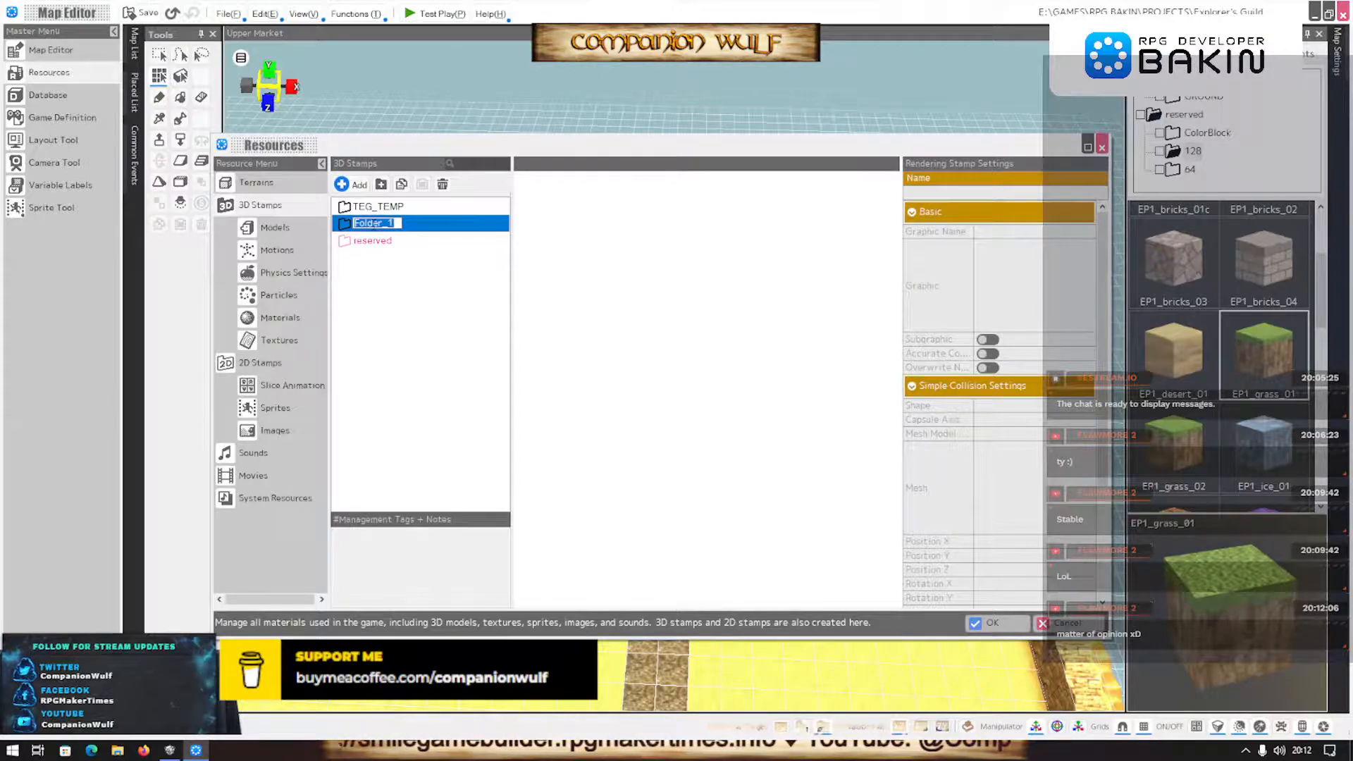
text(BUILDINGS)
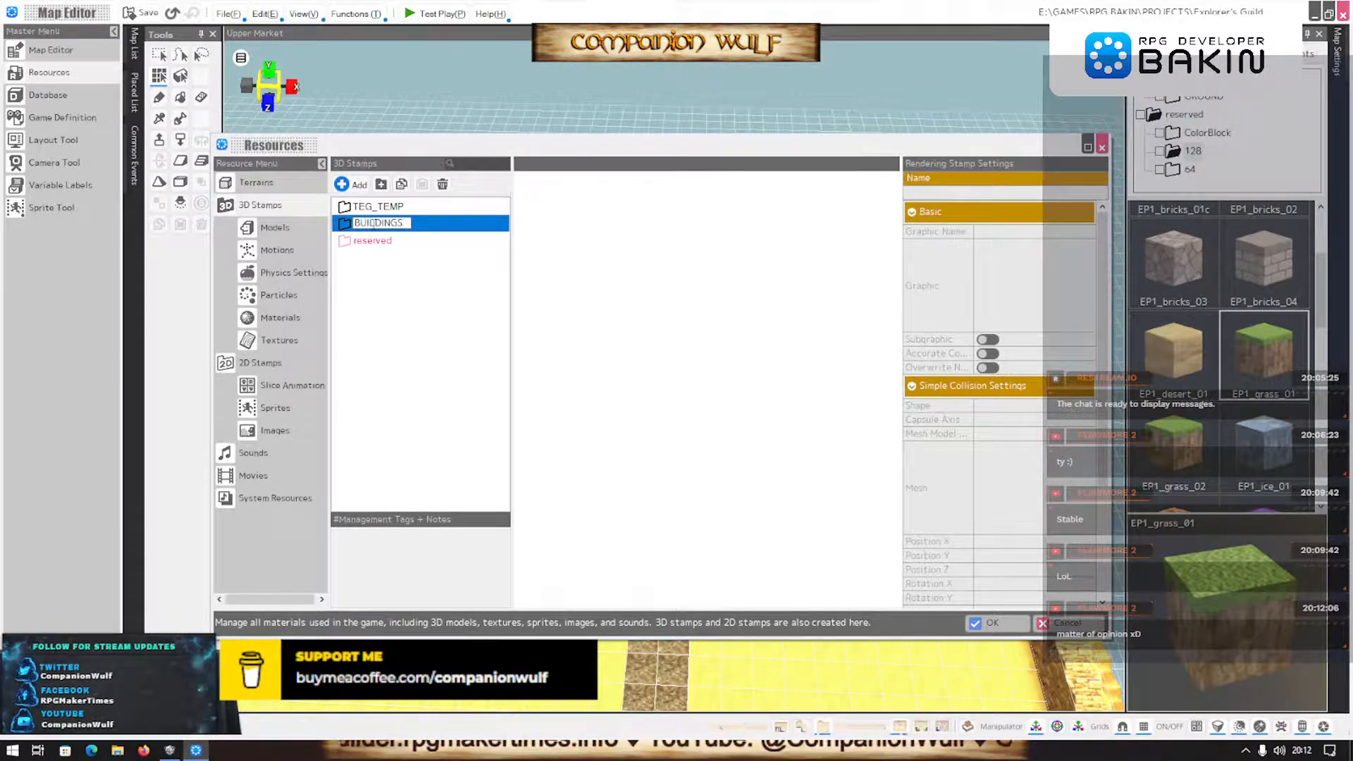
key(Return)
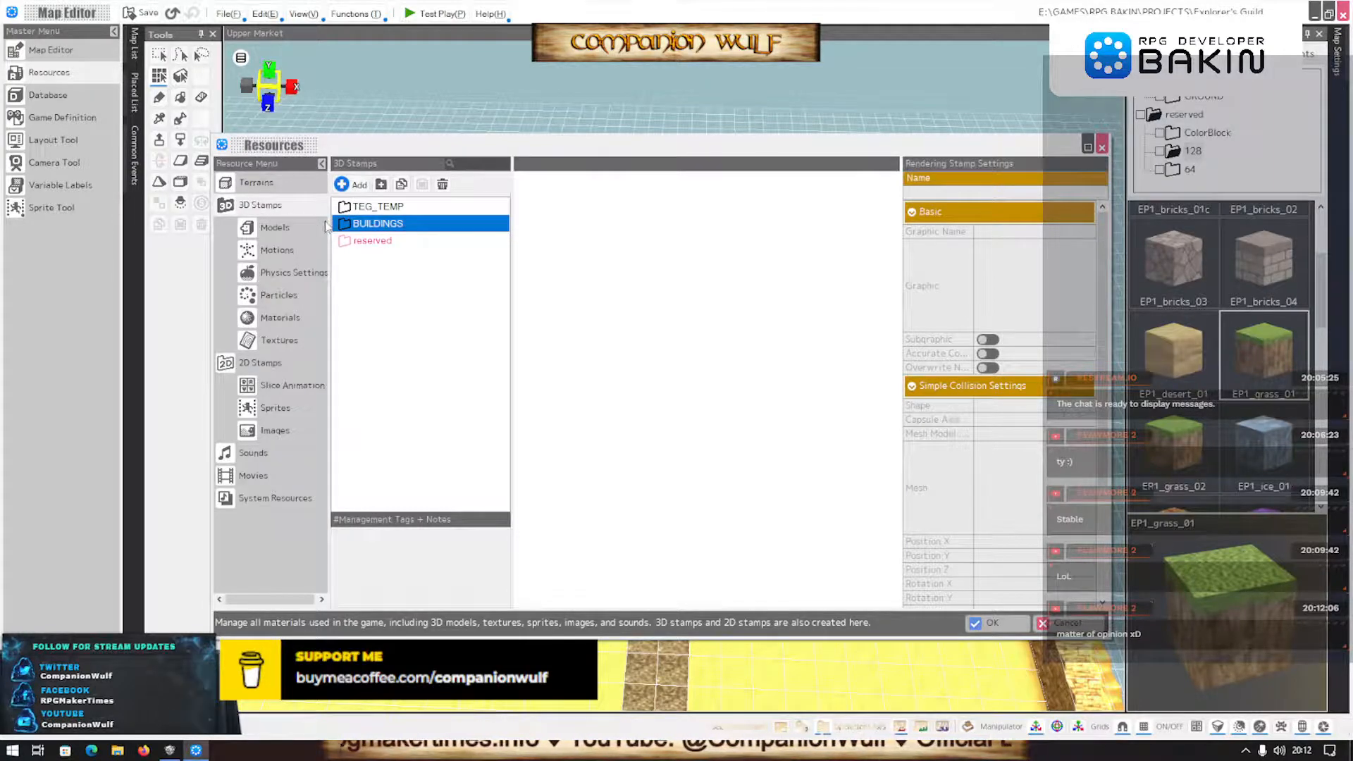
Start adding a 3D stamp from file and browse to the PROJECTS folder in E:\SMILE GAME BUILDER
double_click(386, 243)
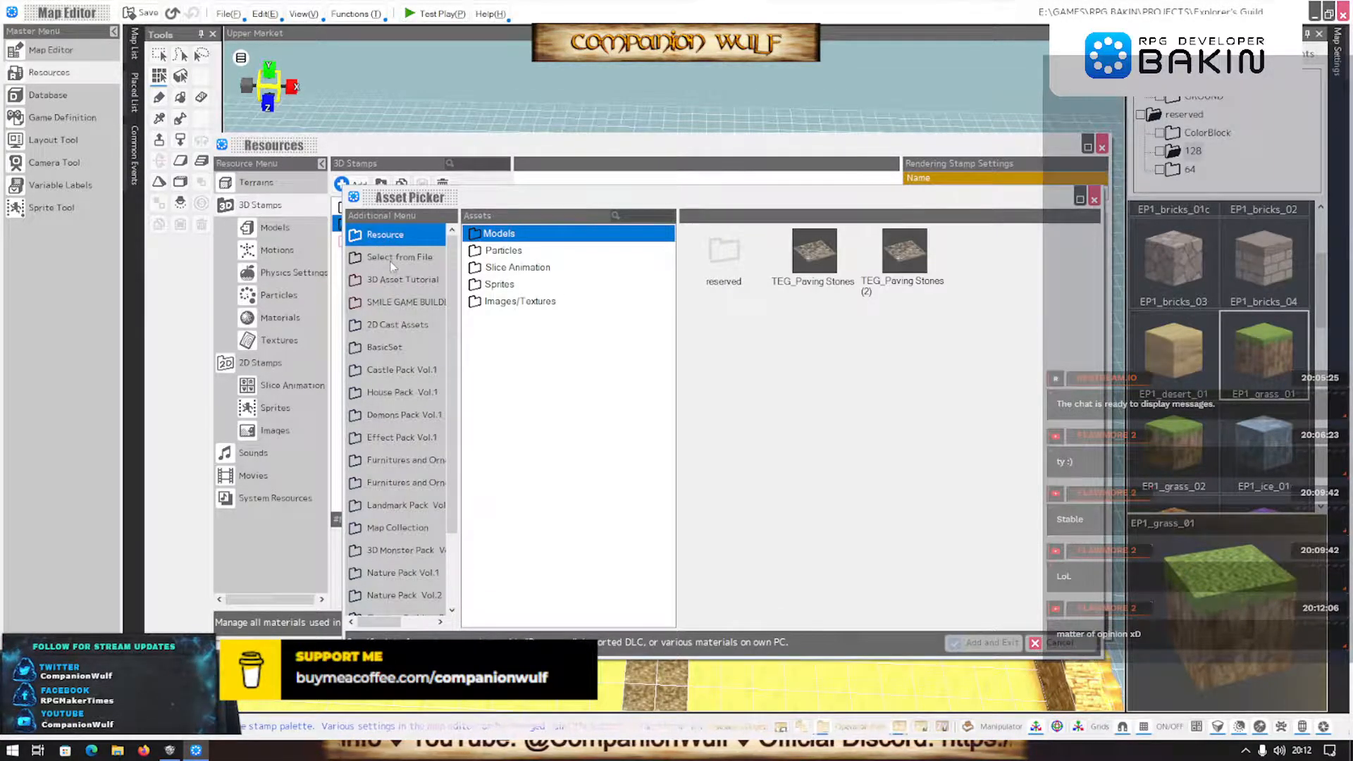
click(389, 258)
scroll(606, 461, down, 6)
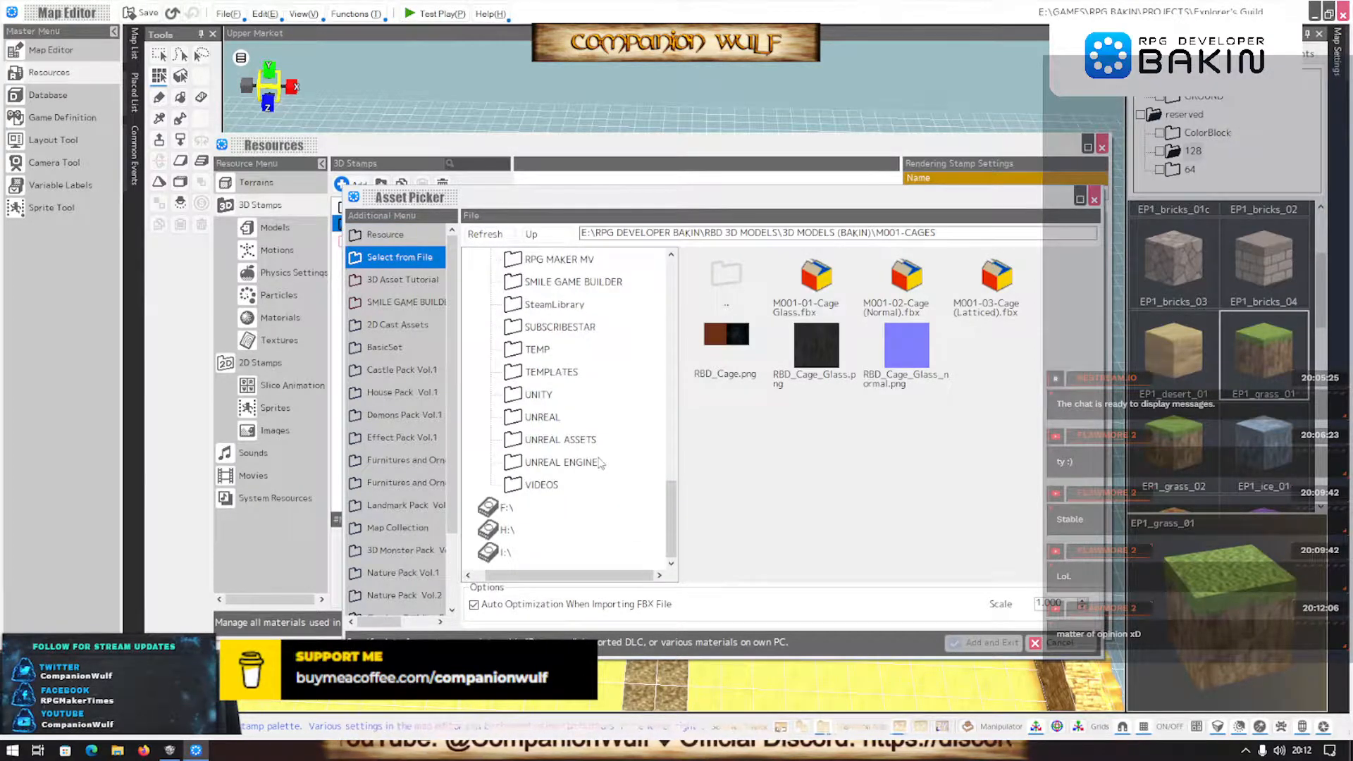
scroll(599, 463, down, 1)
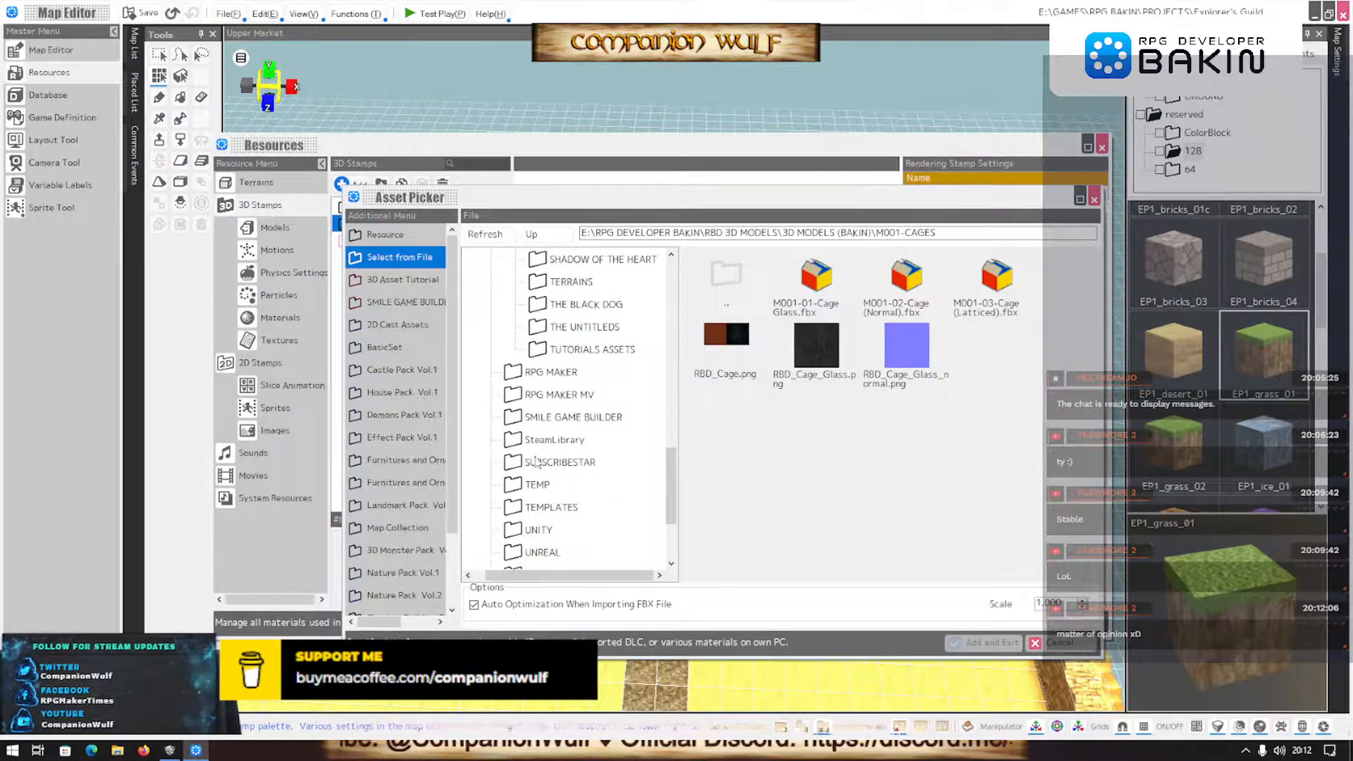
click(514, 422)
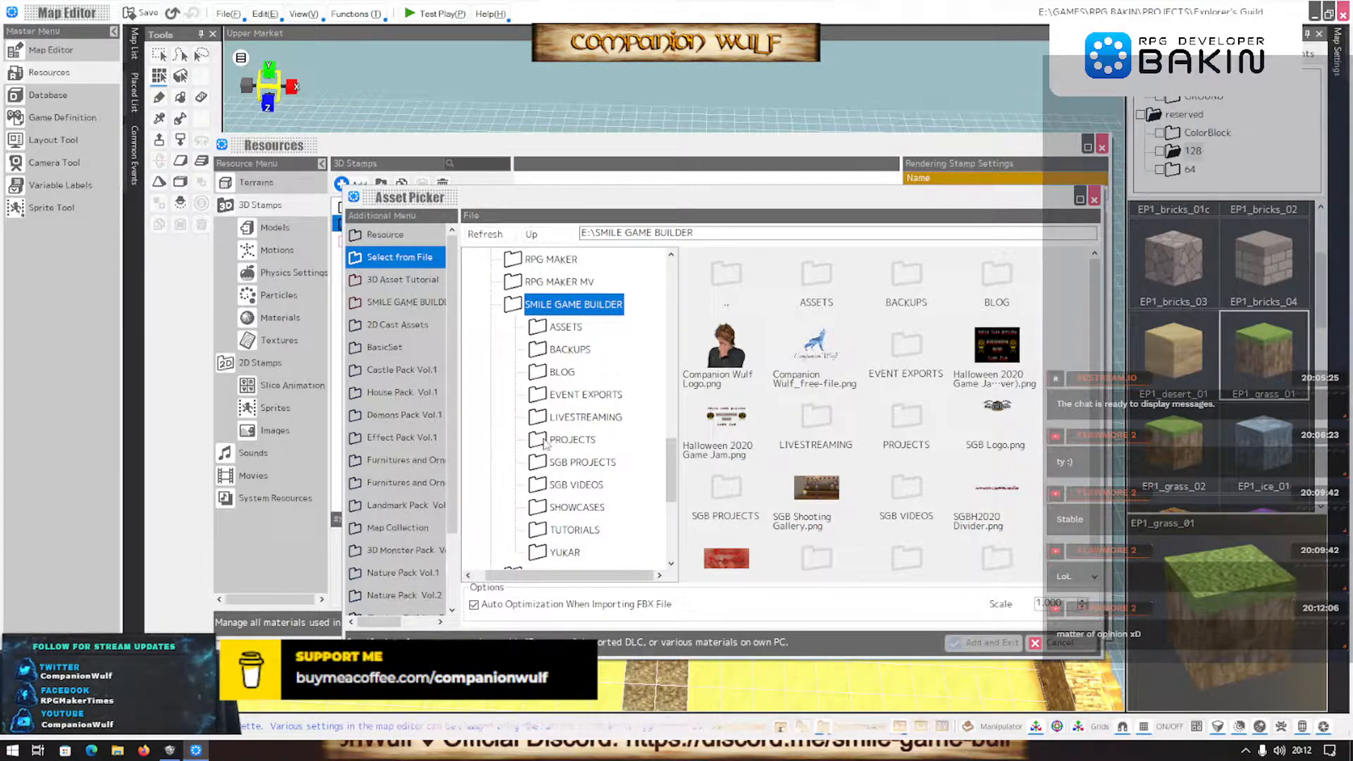
click(542, 441)
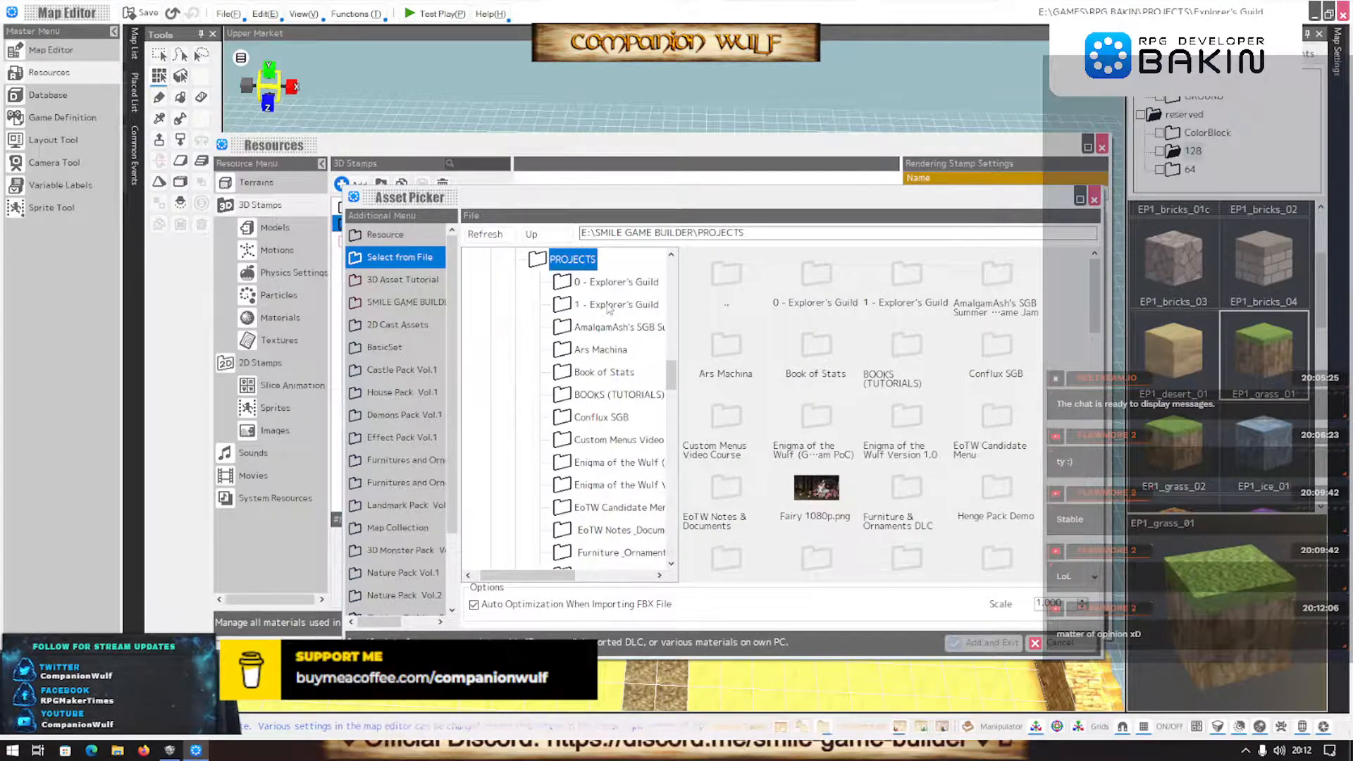
Look for building models in the res folders of the "0 - Explorer's Guild" and "1 - Explorer's Guild" projects
click(572, 283)
click(604, 327)
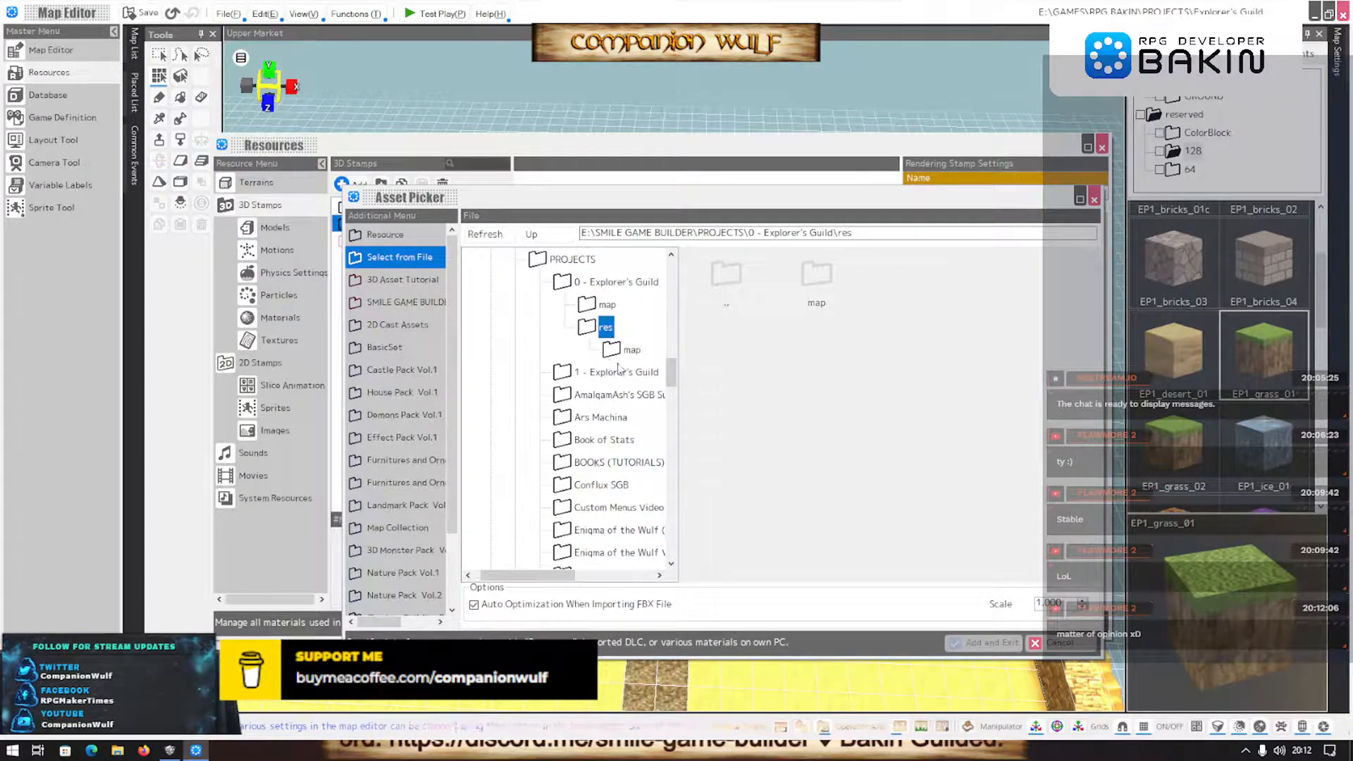
click(629, 350)
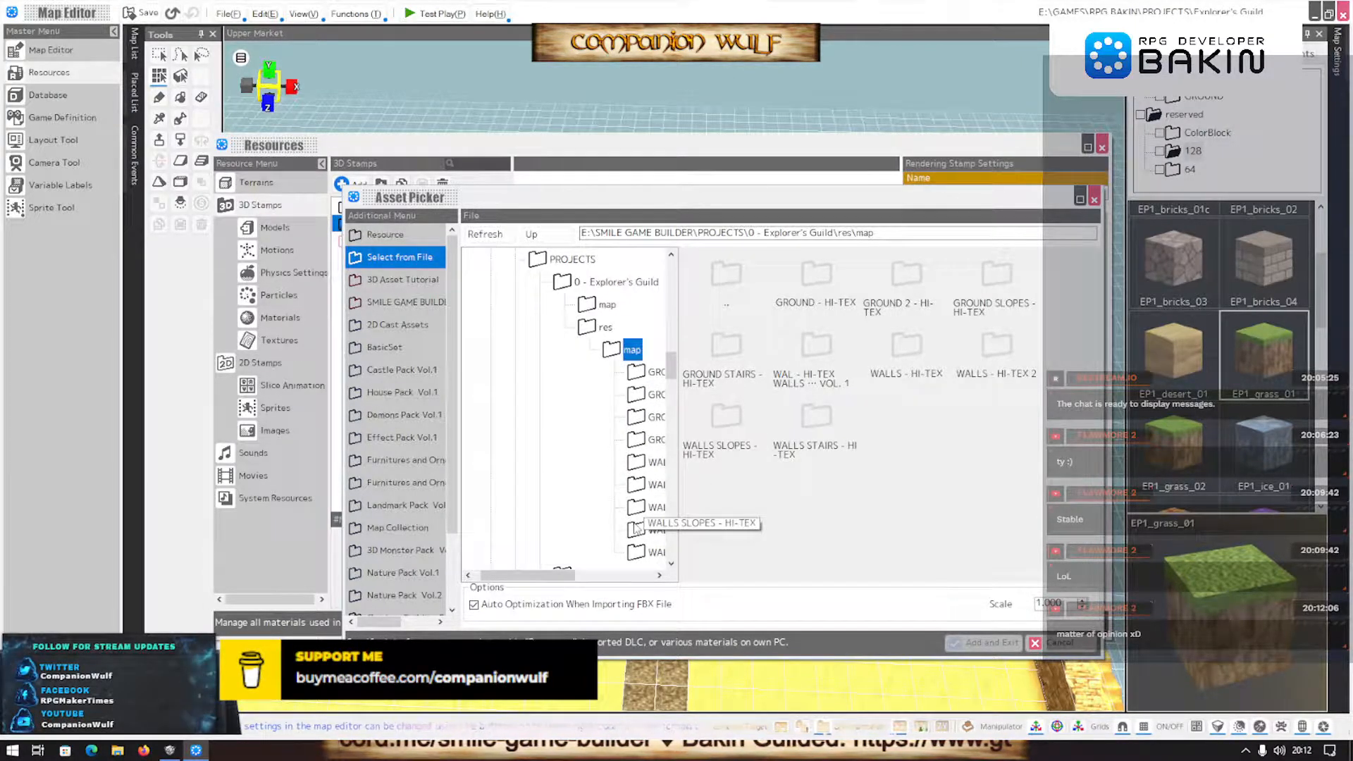
scroll(585, 550, down, 2)
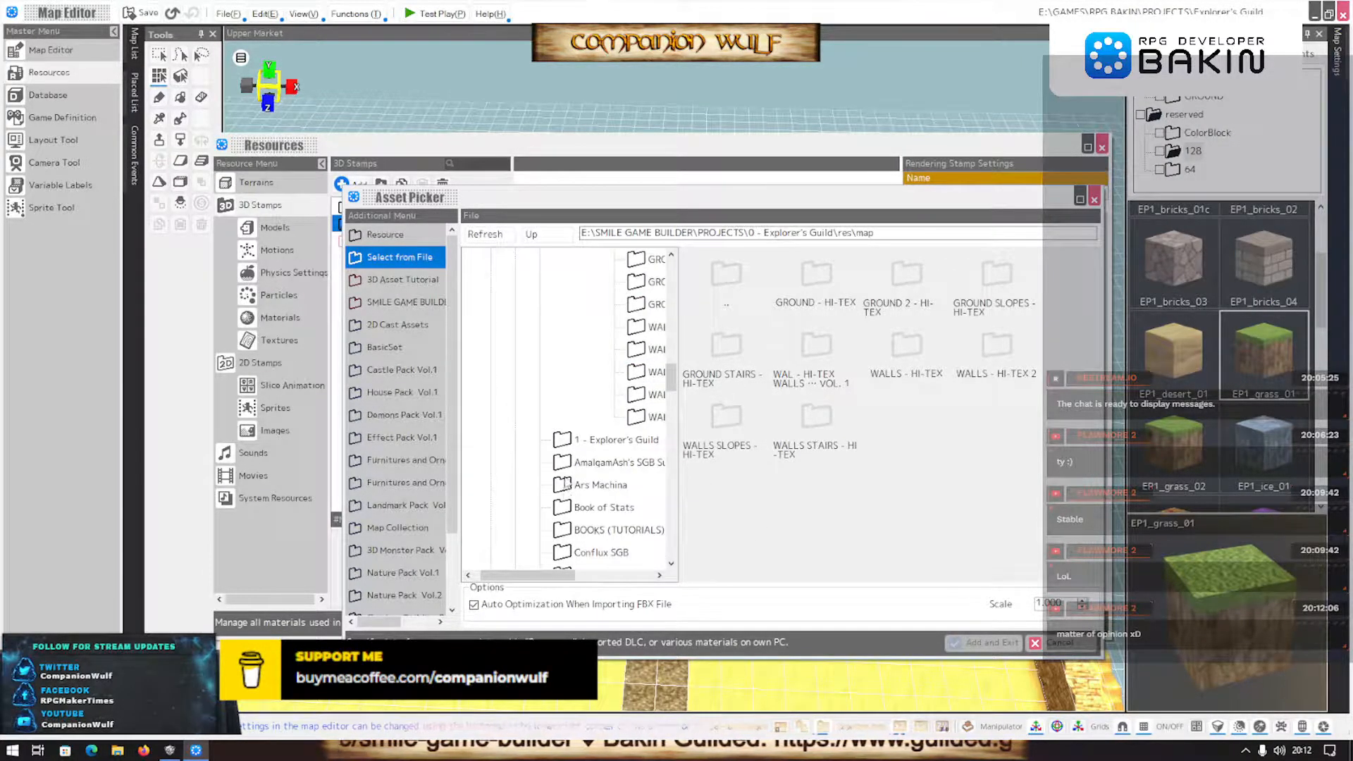
click(572, 444)
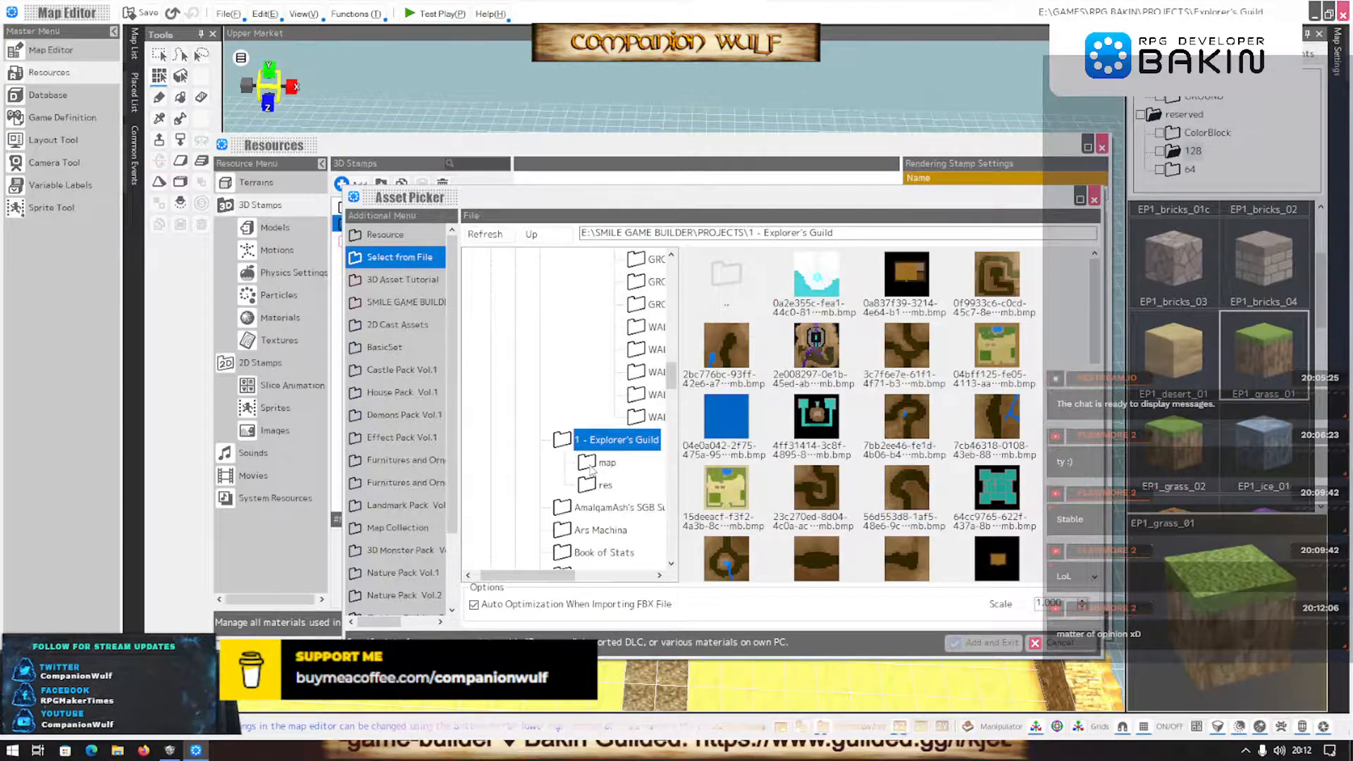
click(592, 485)
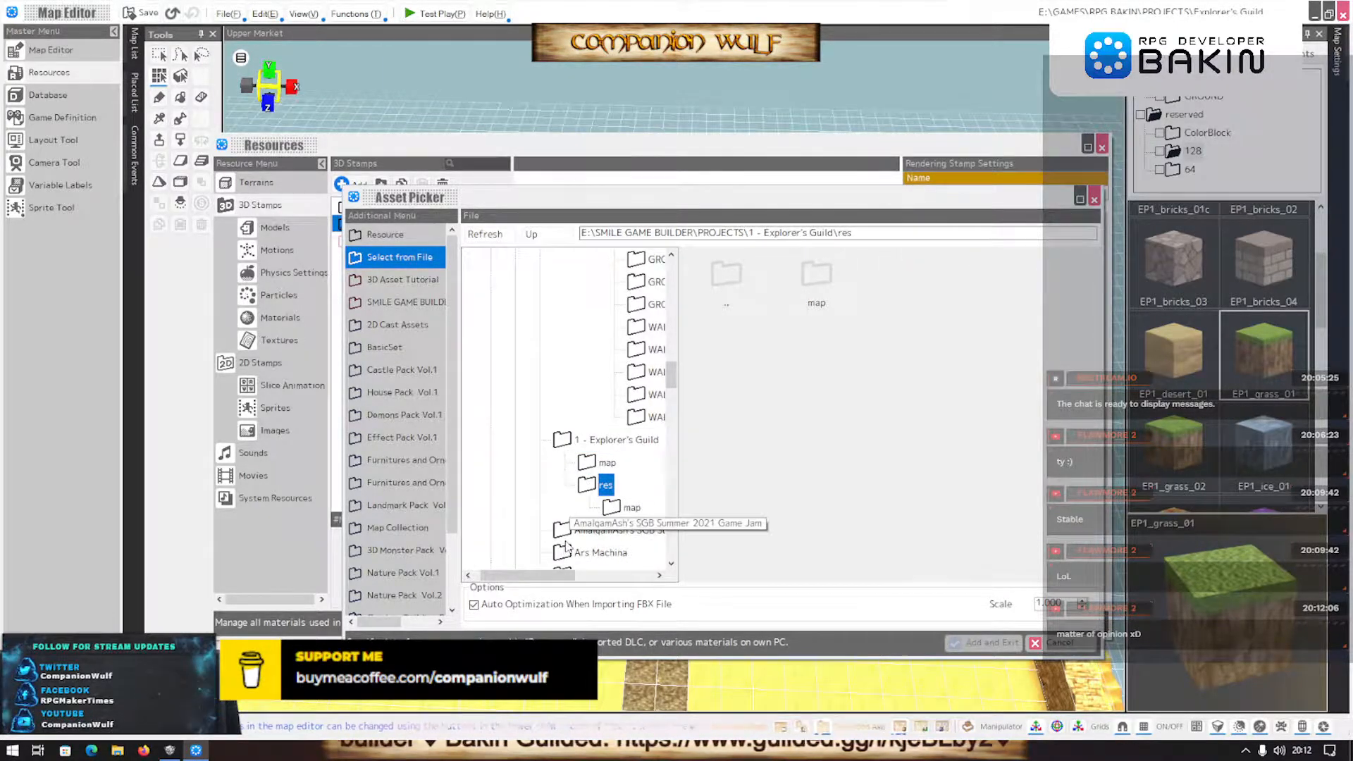
Search the project list for THE EXPLORER'S GUILD and check its ASSETS folder for models
scroll(568, 546, down, 5)
scroll(569, 532, down, 10)
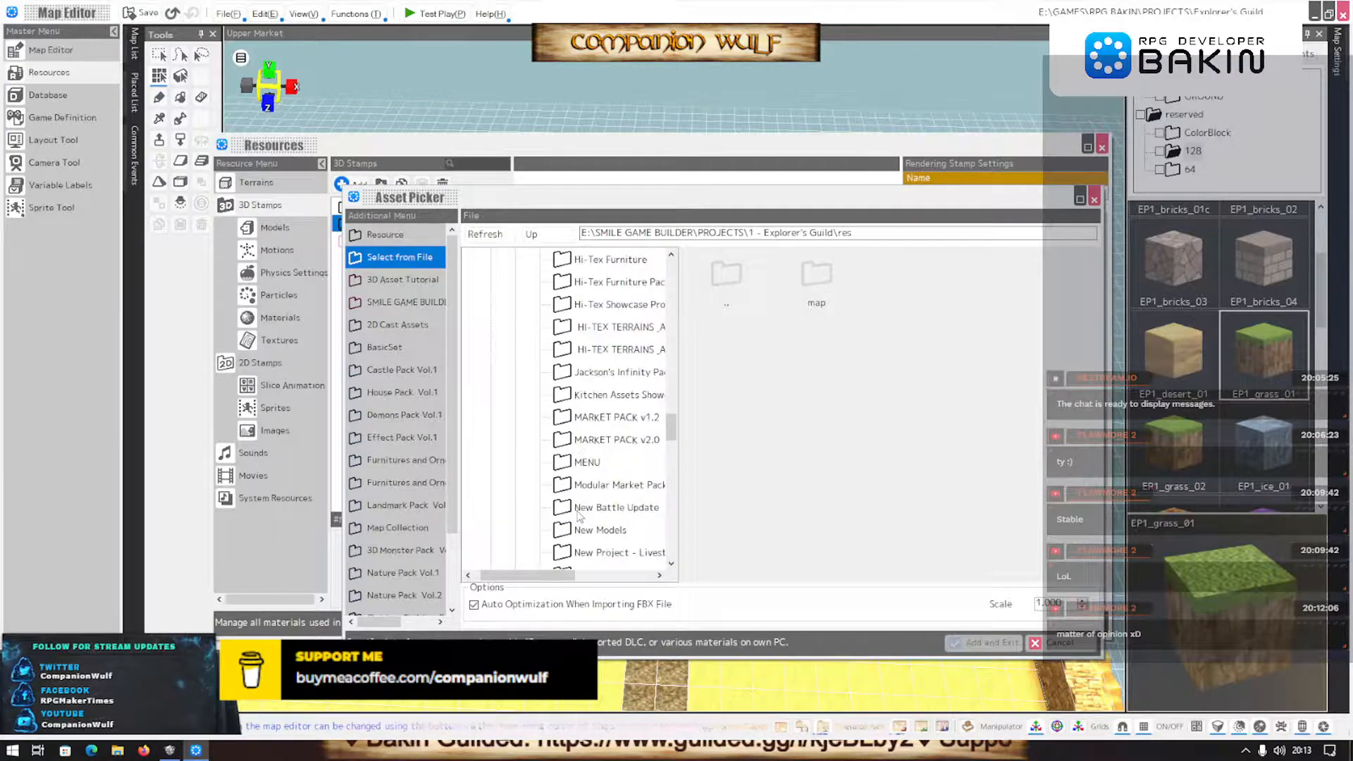
scroll(578, 516, down, 6)
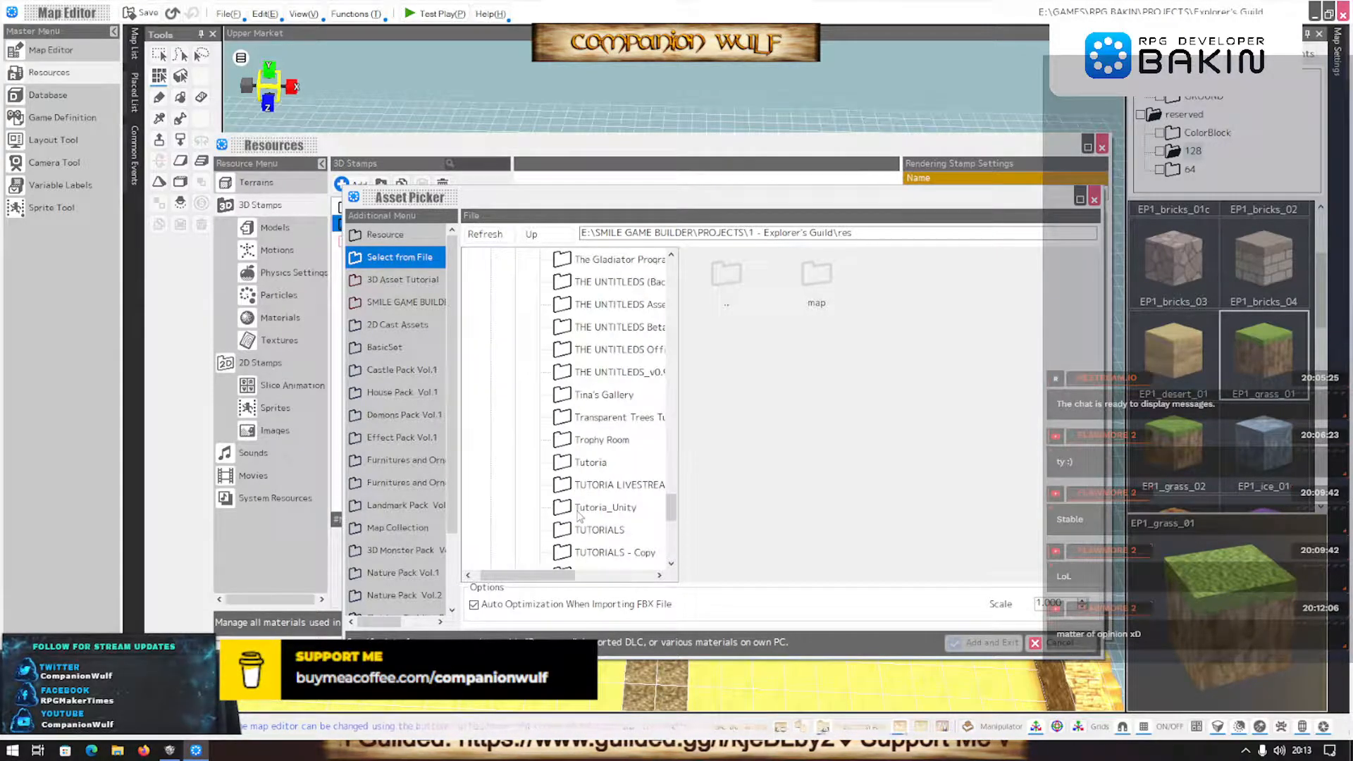
scroll(578, 516, down, 4)
scroll(605, 465, up, 8)
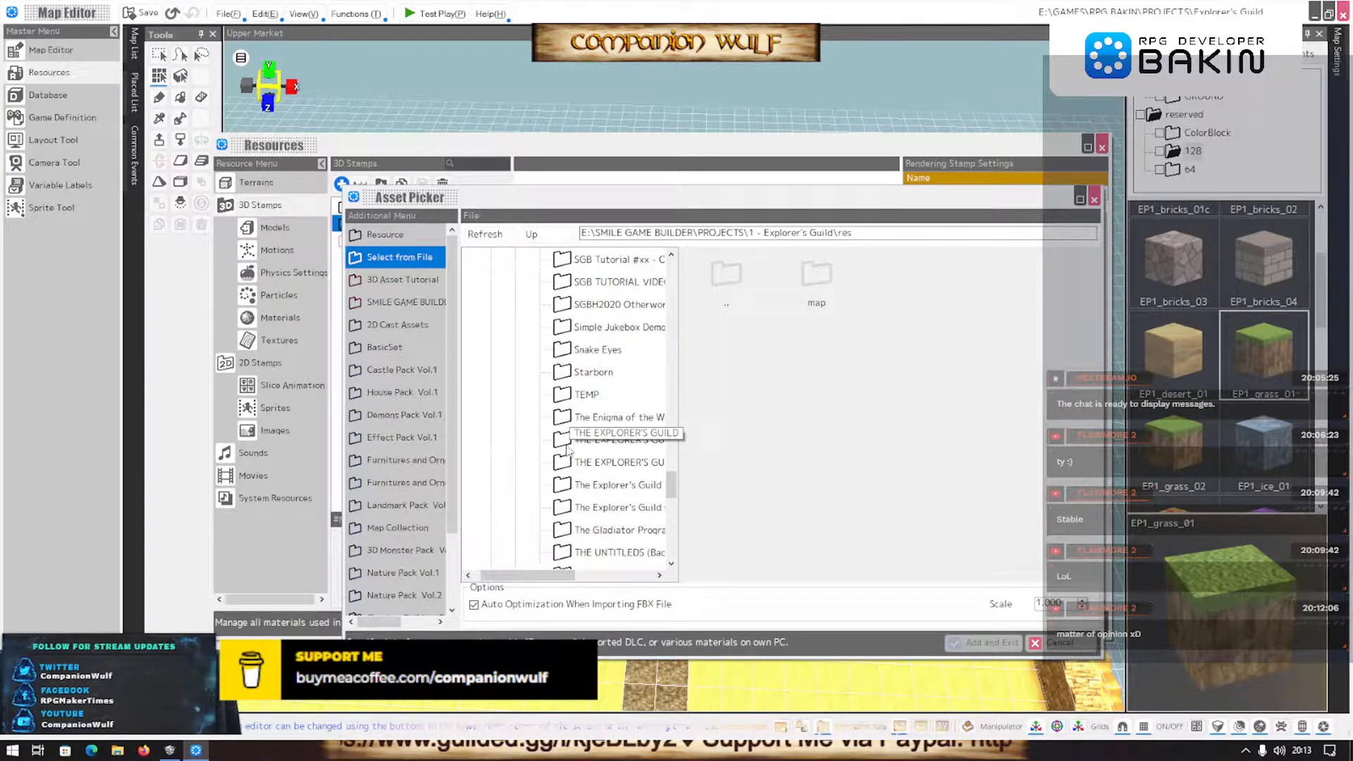
click(568, 446)
click(589, 461)
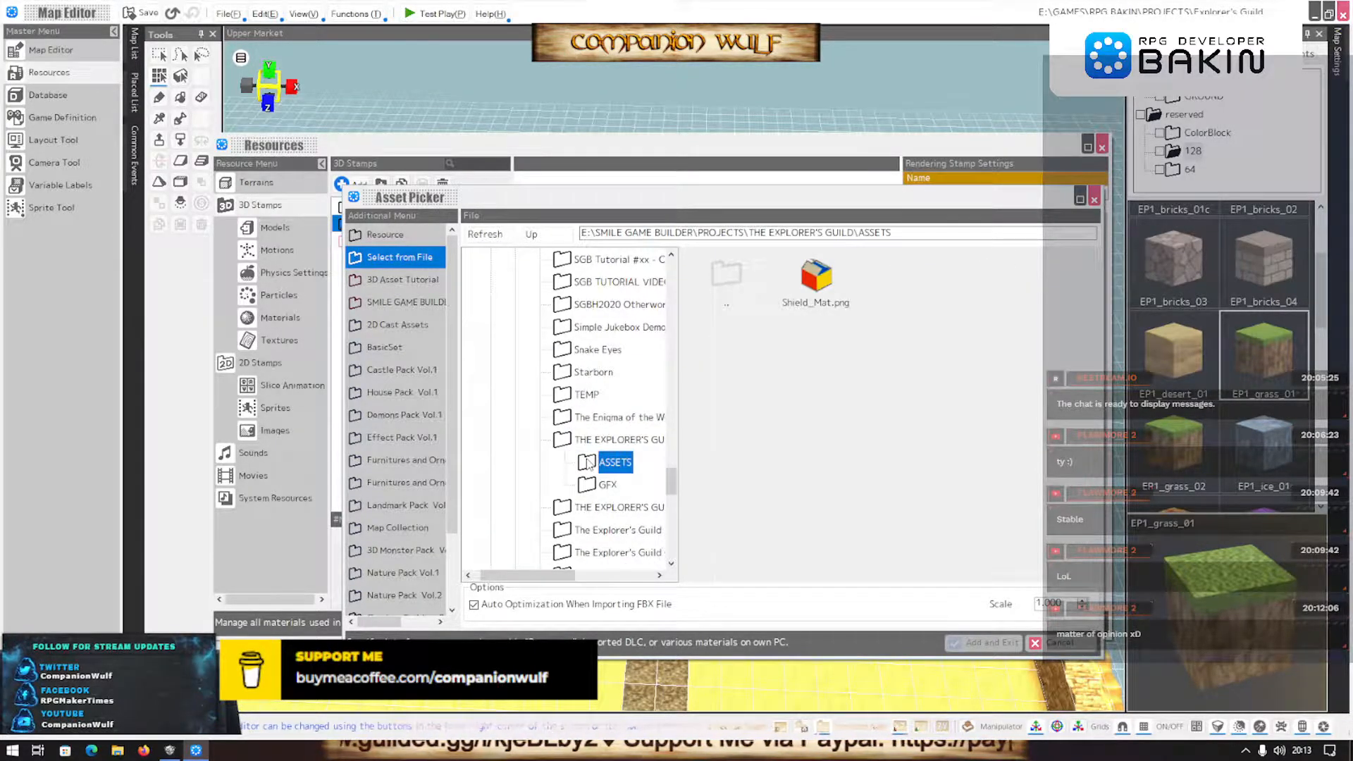
Check the res folder of the "THE EXPLORER'S GUILD - Livestream" project for building models
scroll(589, 461, down, 3)
click(570, 307)
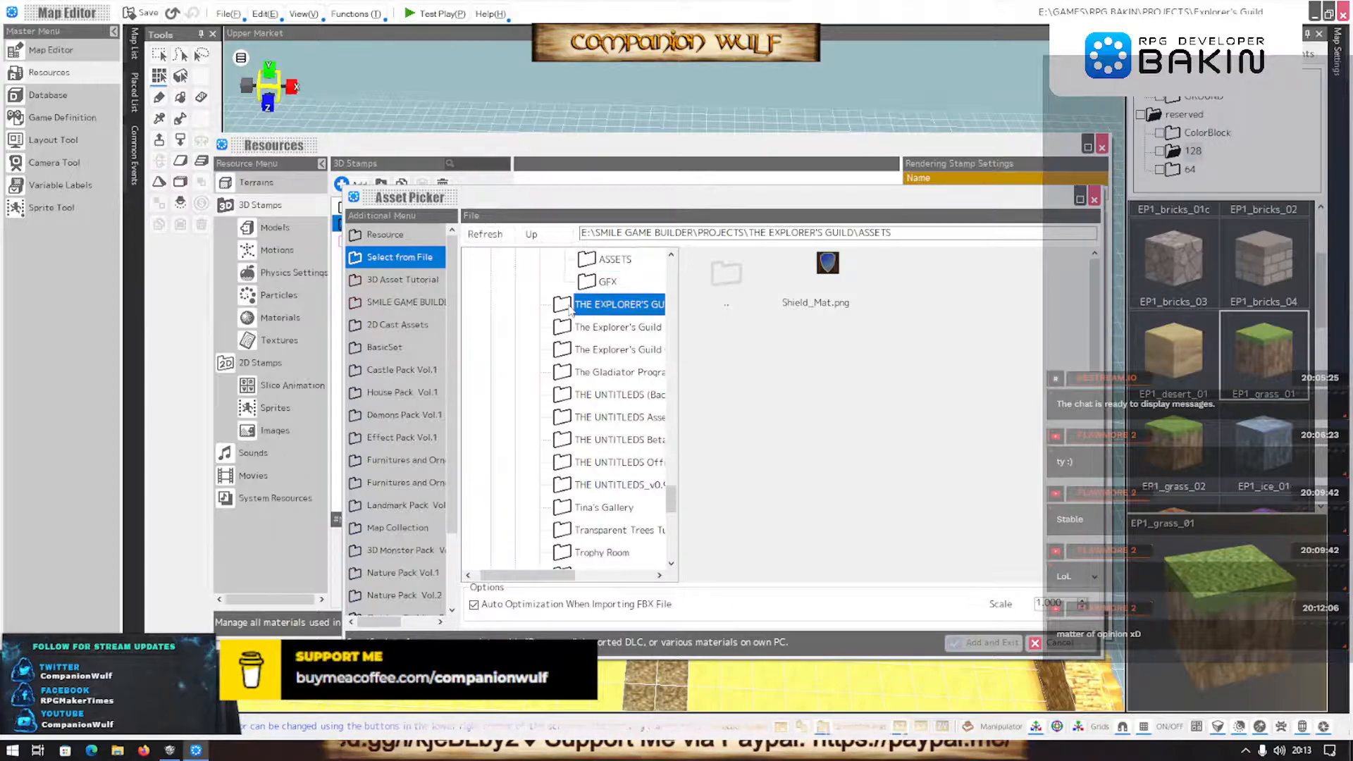
click(605, 350)
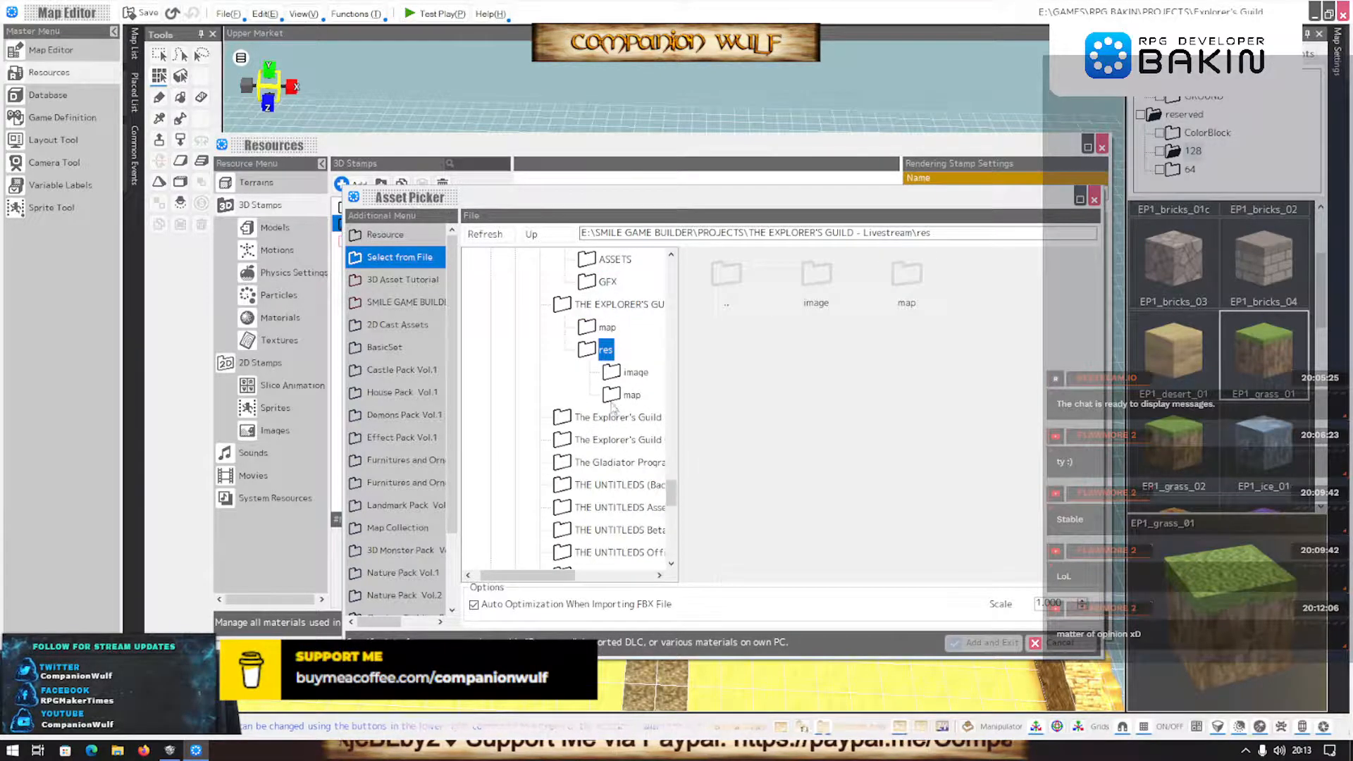
scroll(592, 430, down, 6)
scroll(576, 448, up, 3)
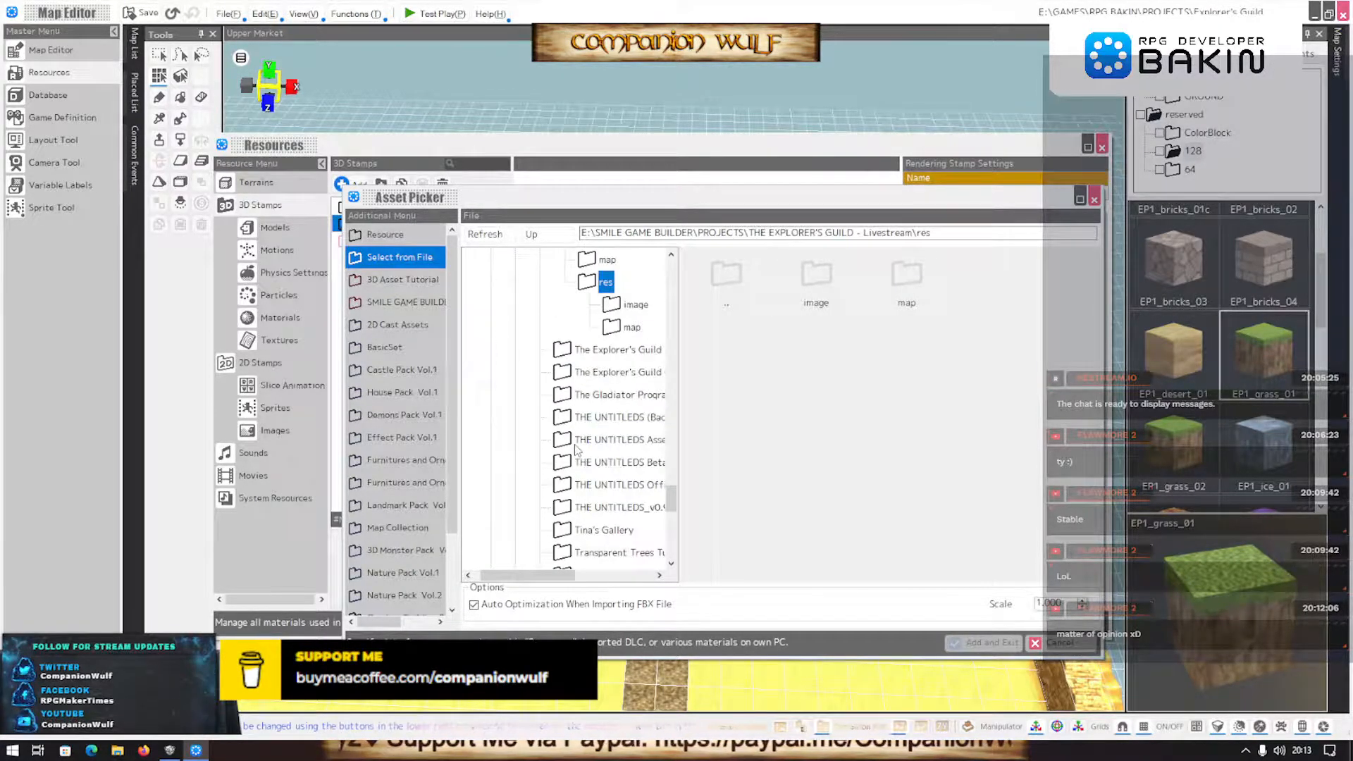
Check the Buildings folder under res\mapobject in The Explorer's Guild Backup, widening the view of its folder names
click(599, 350)
click(592, 396)
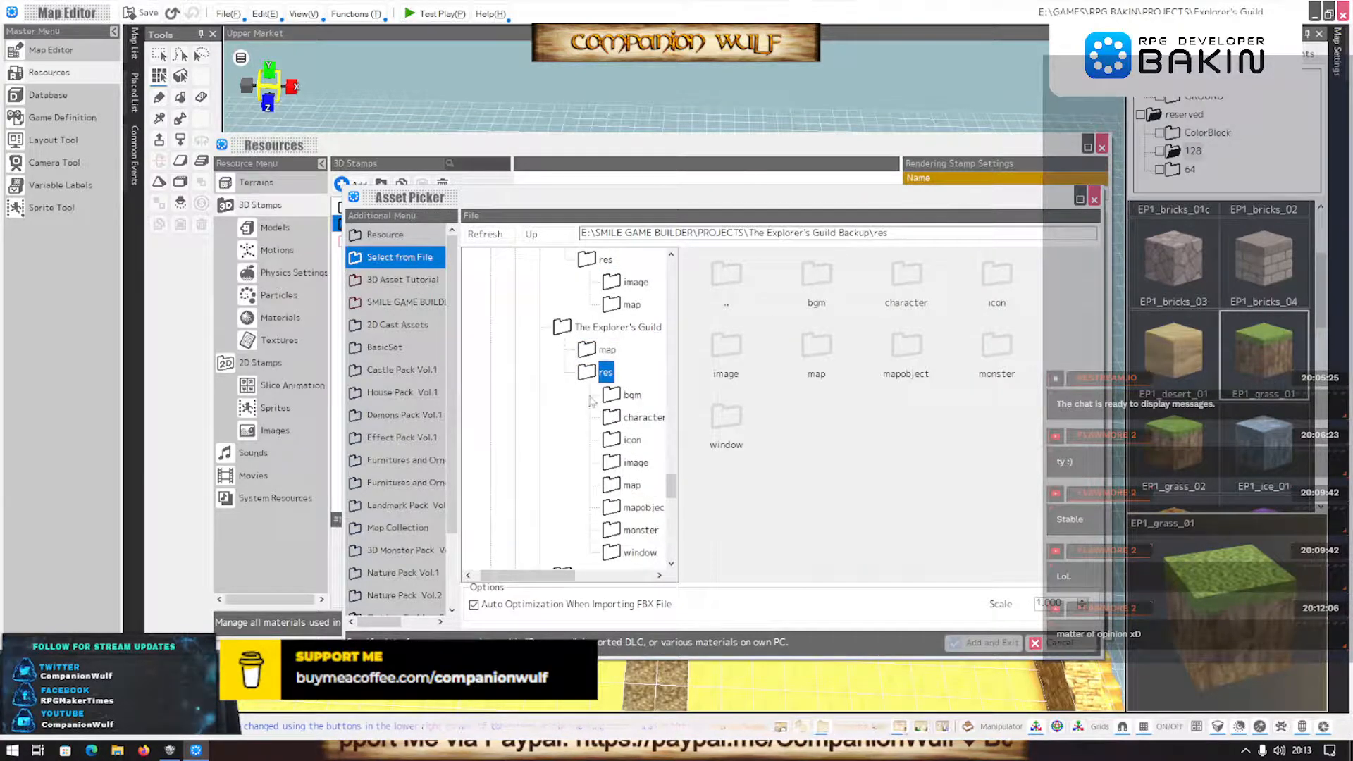
click(632, 508)
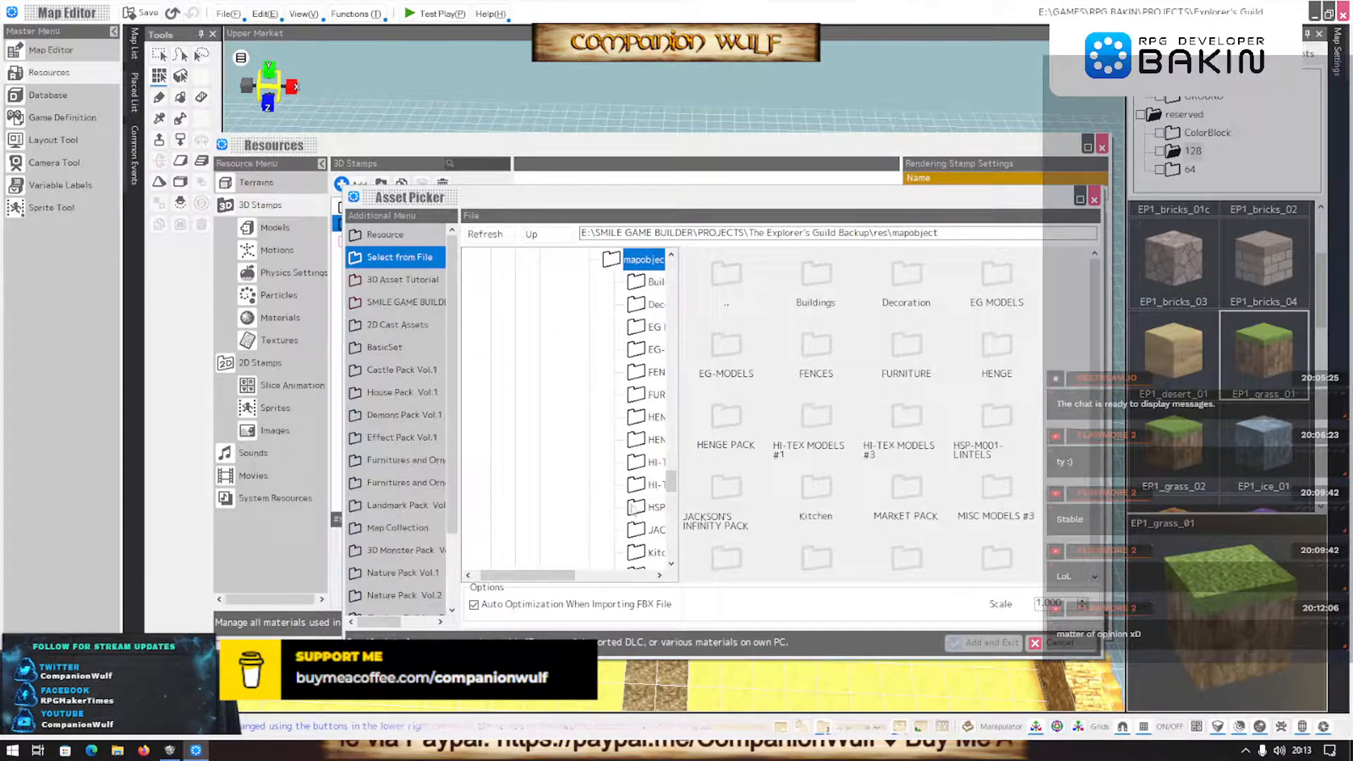
double_click(812, 292)
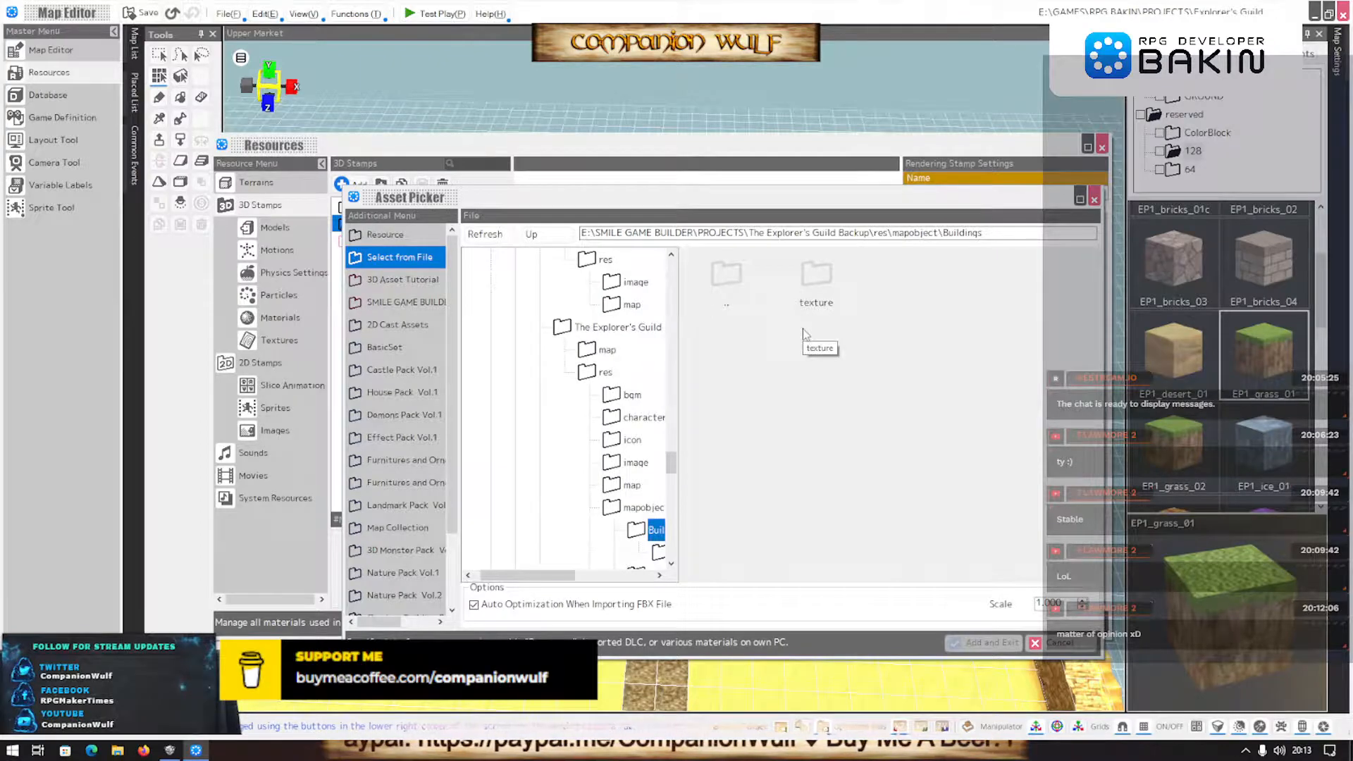
drag(567, 576, 610, 578)
scroll(549, 423, down, 3)
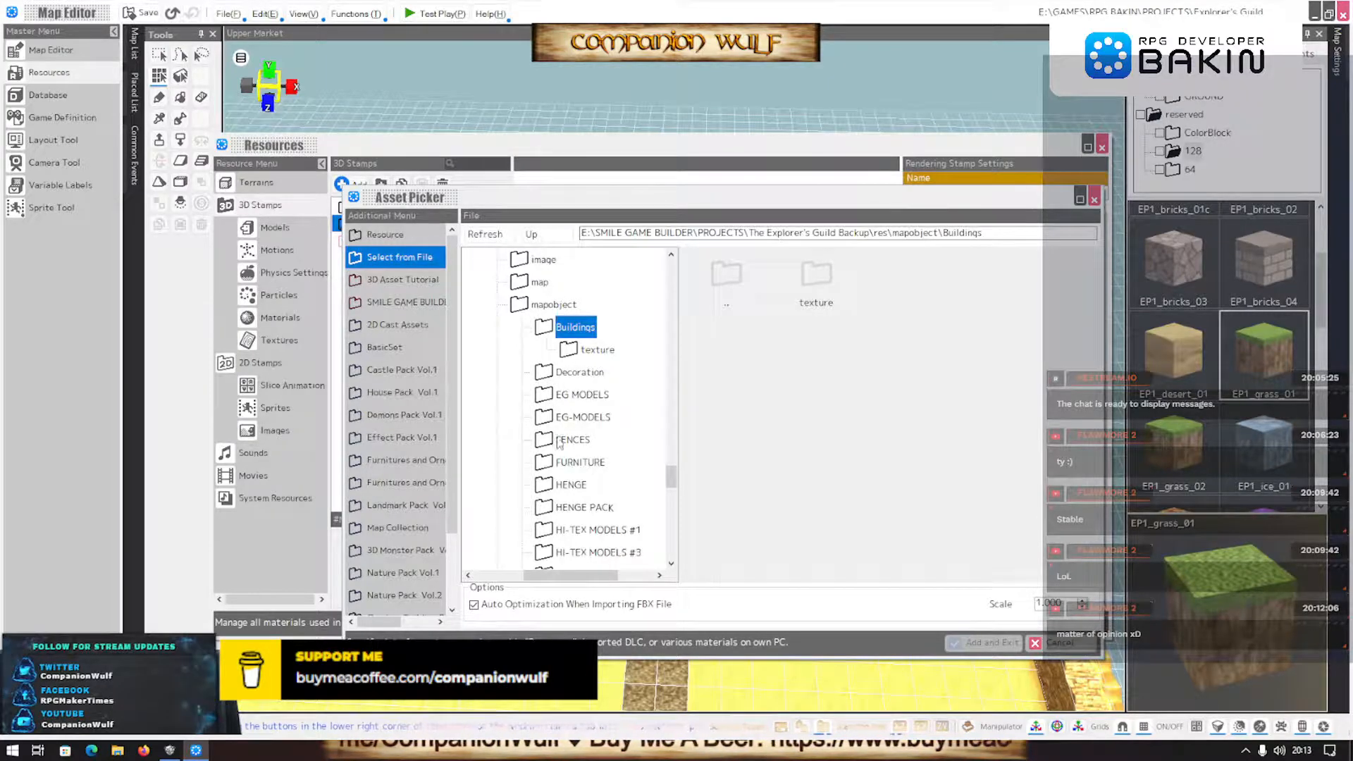
scroll(560, 453, up, 1)
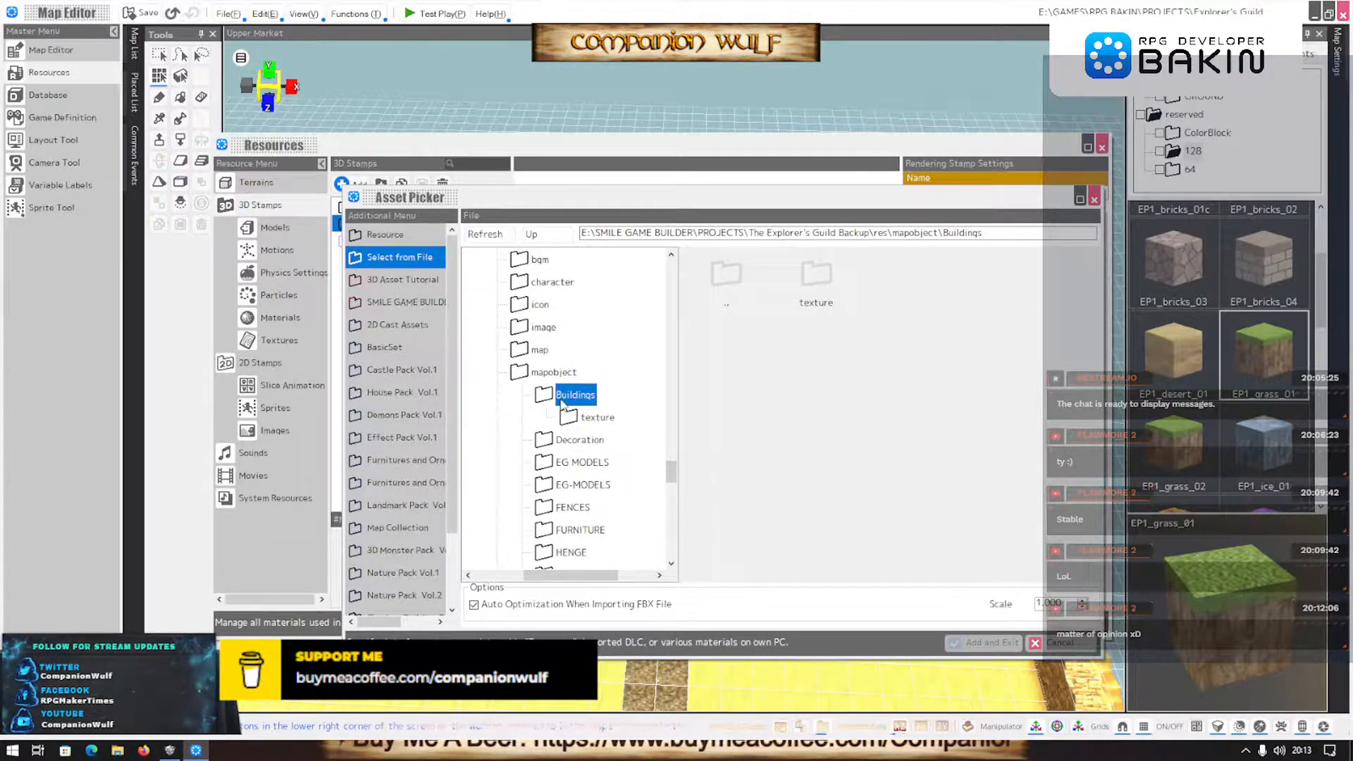
Check the Buildings folder under res\mapobject in The Explorer's Guild Game (Official) for building models
scroll(562, 405, down, 6)
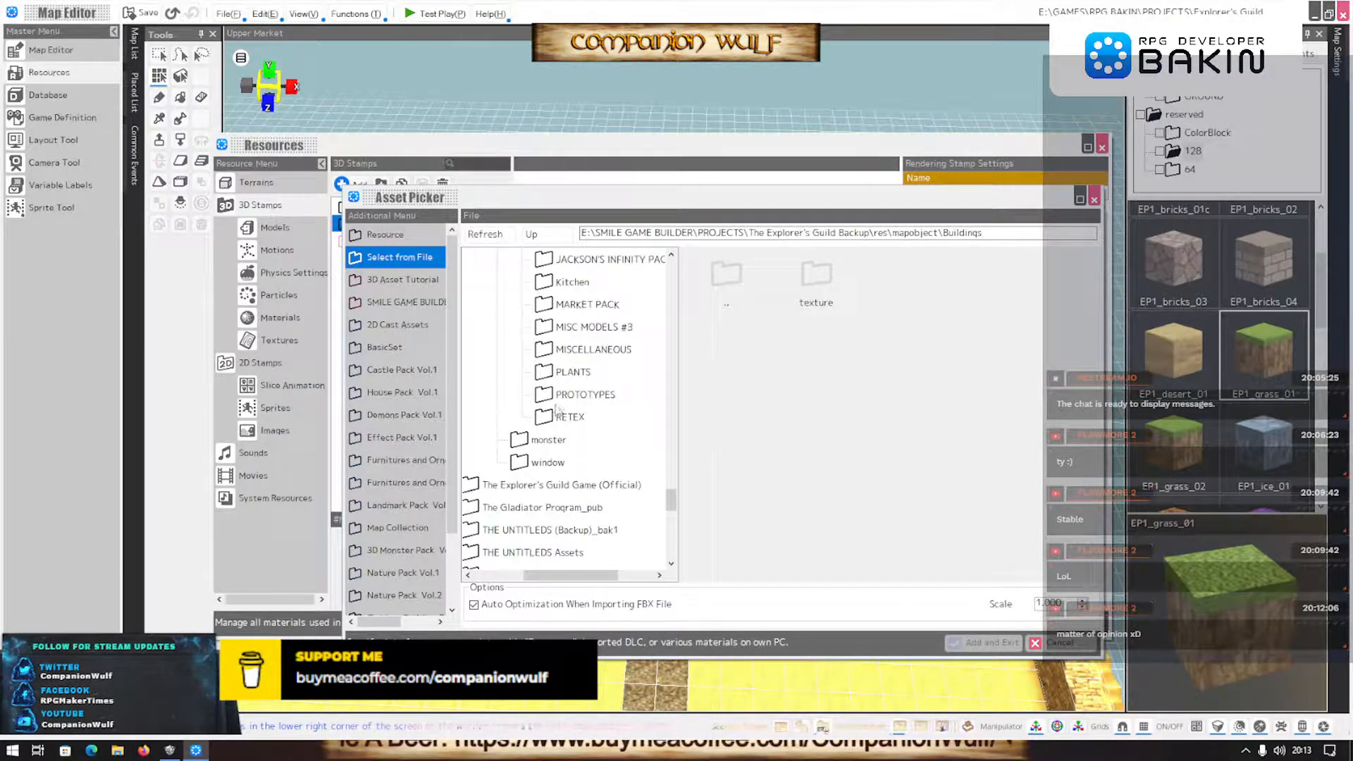
scroll(557, 415, down, 2)
click(473, 350)
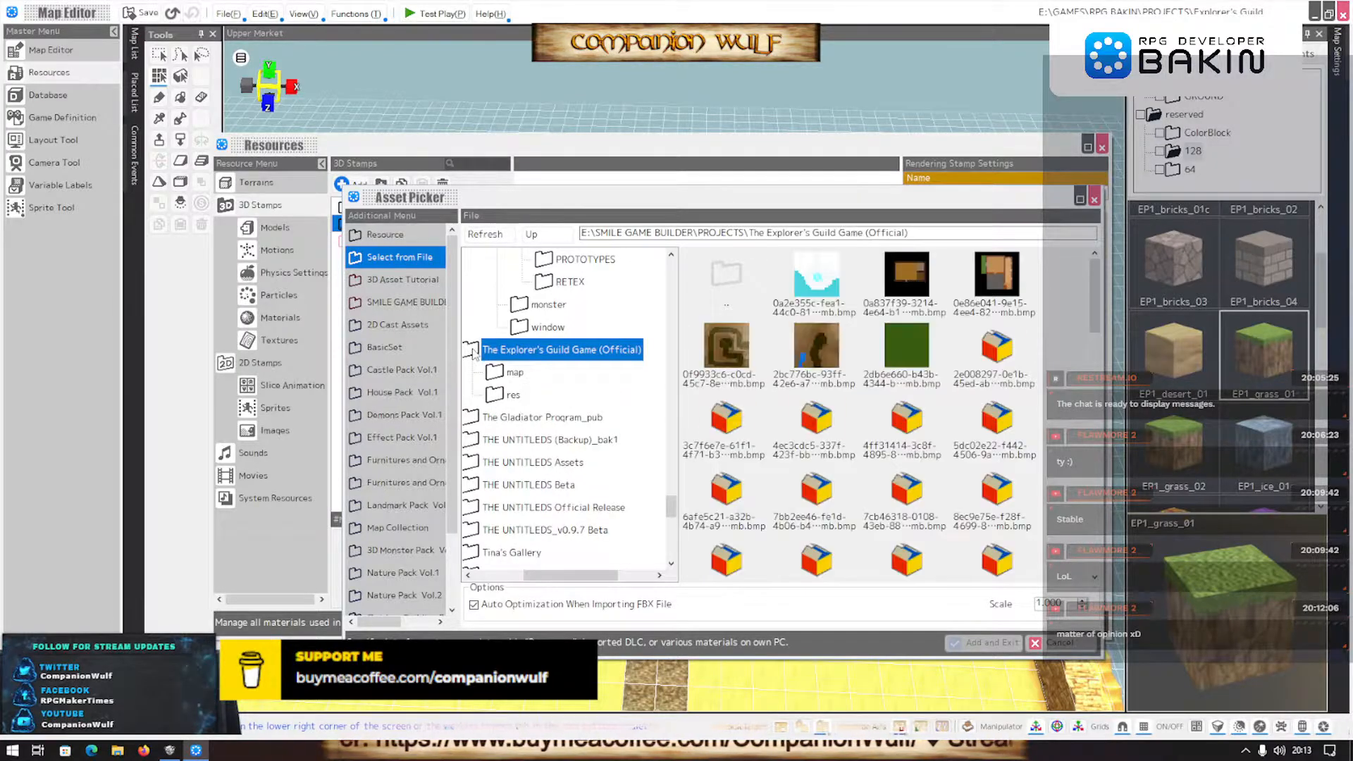
click(513, 395)
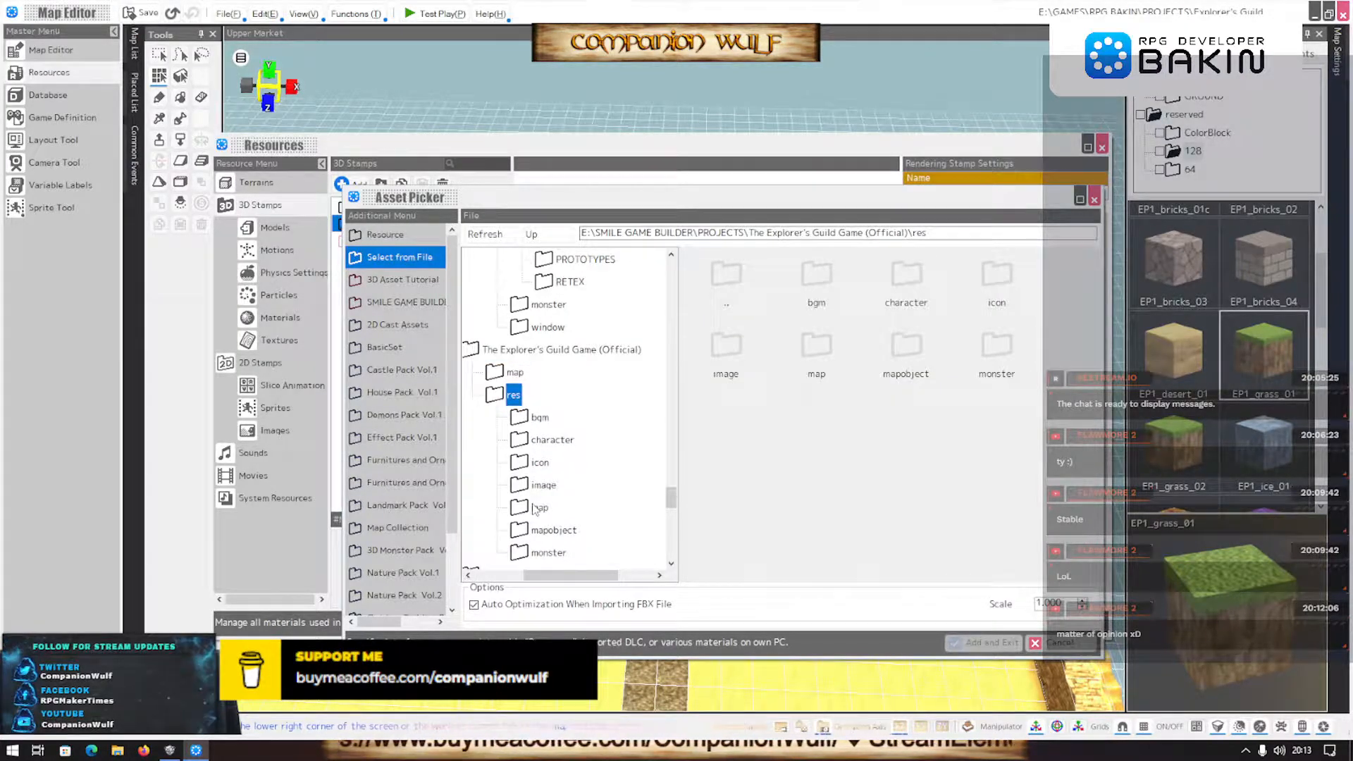
click(536, 530)
click(826, 285)
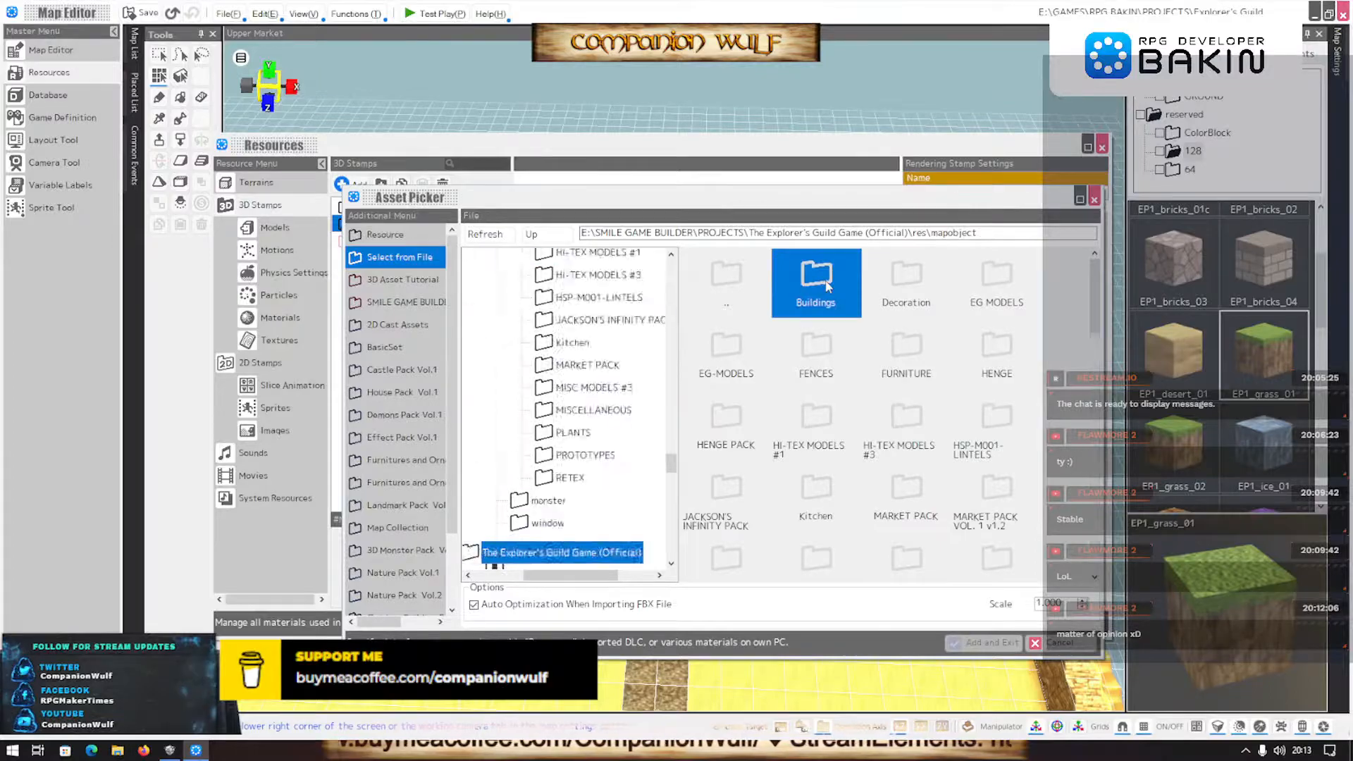
double_click(827, 284)
Look through the remaining project folders and open the SGB PROJECTS folder in SMILE GAME BUILDER
scroll(565, 488, down, 3)
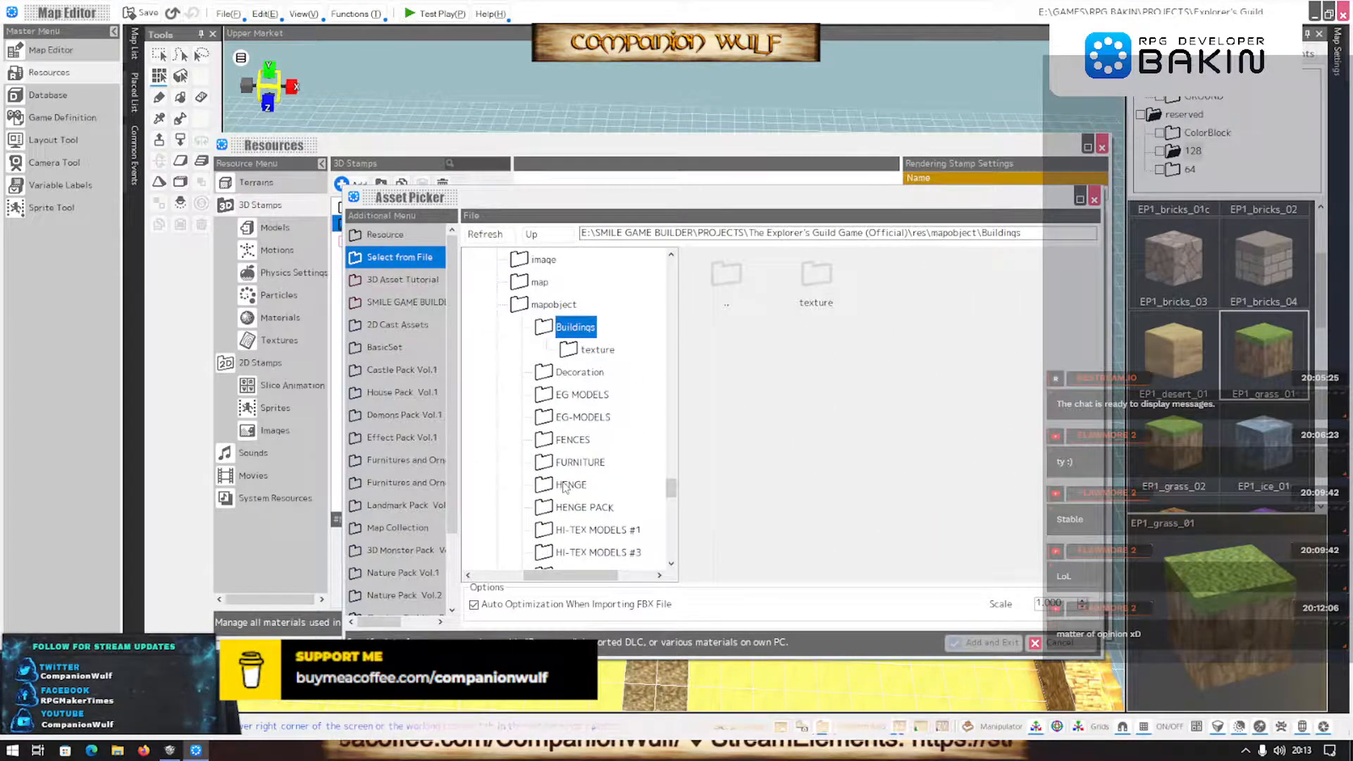
scroll(563, 454, down, 1)
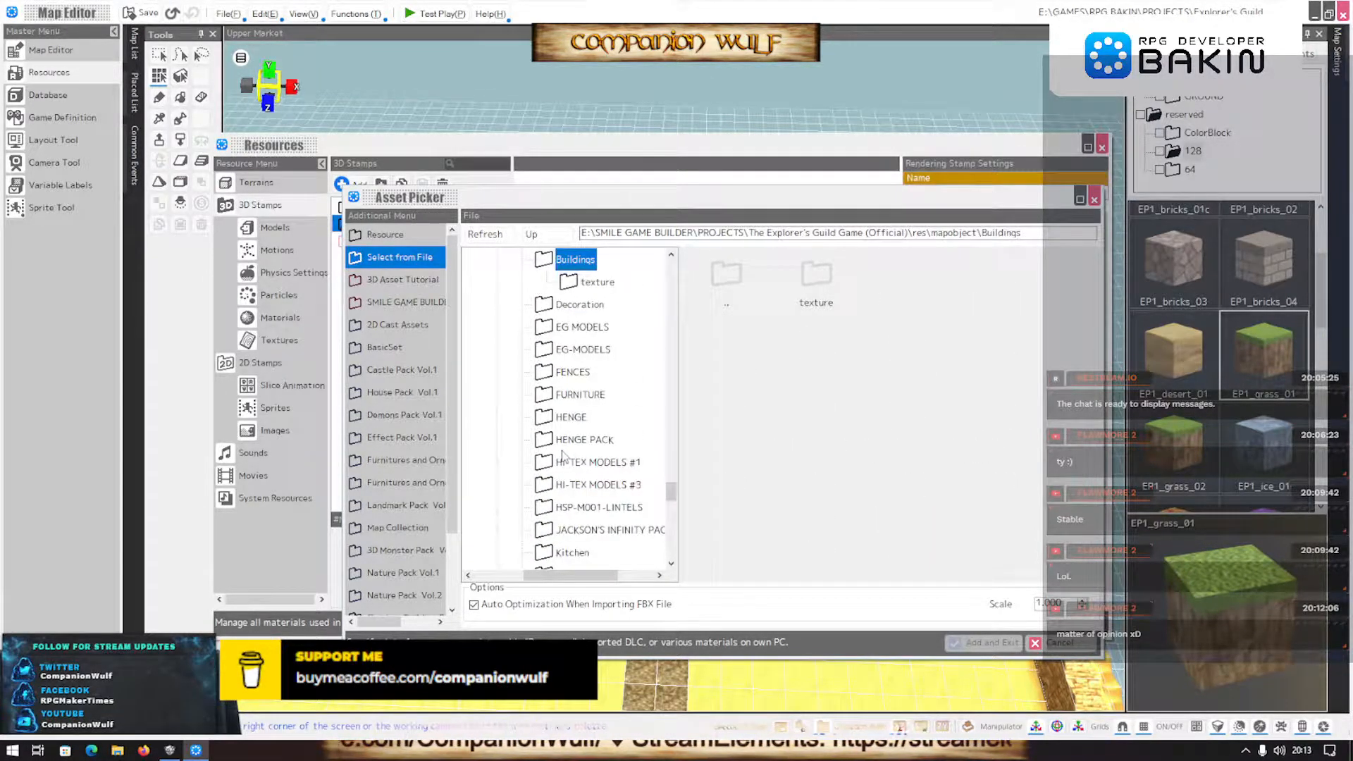
scroll(565, 468, down, 10)
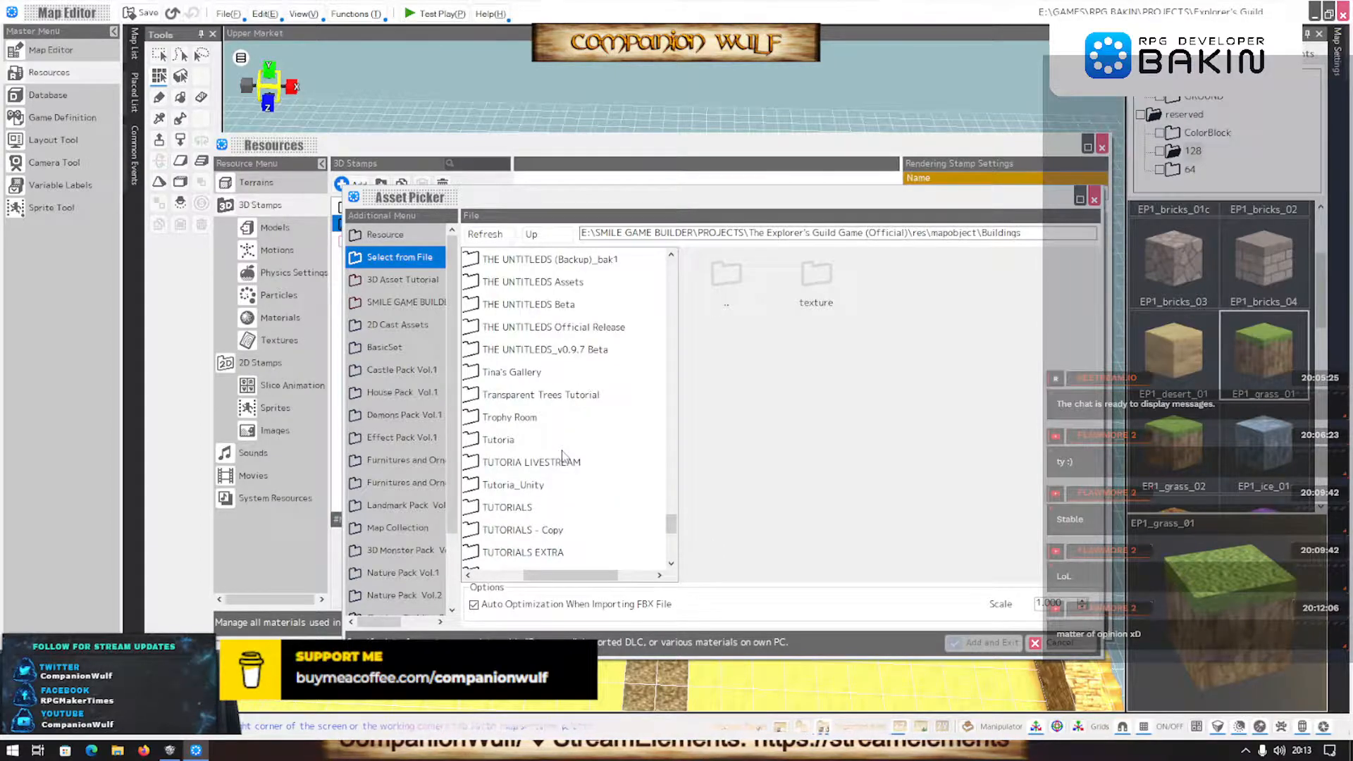
scroll(570, 481, down, 3)
drag(572, 575, 520, 575)
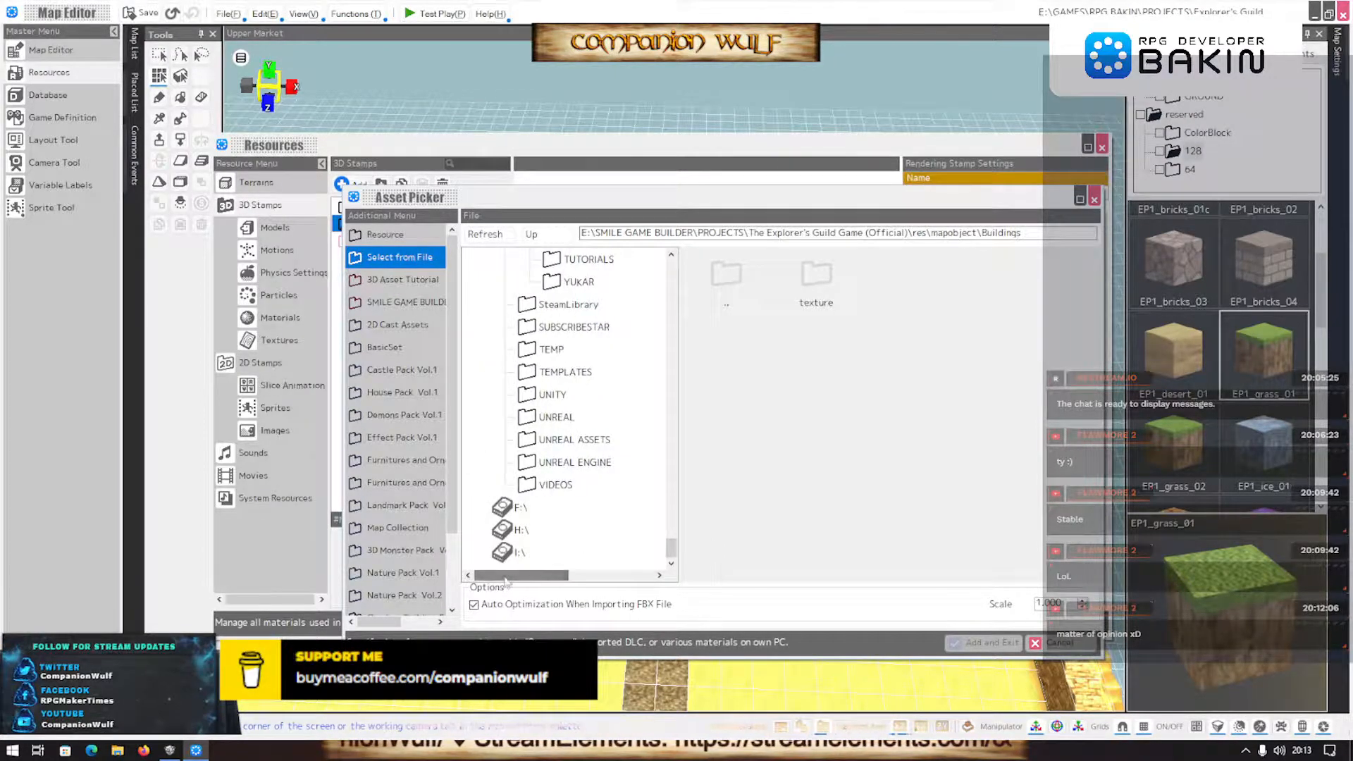
scroll(522, 508, up, 1)
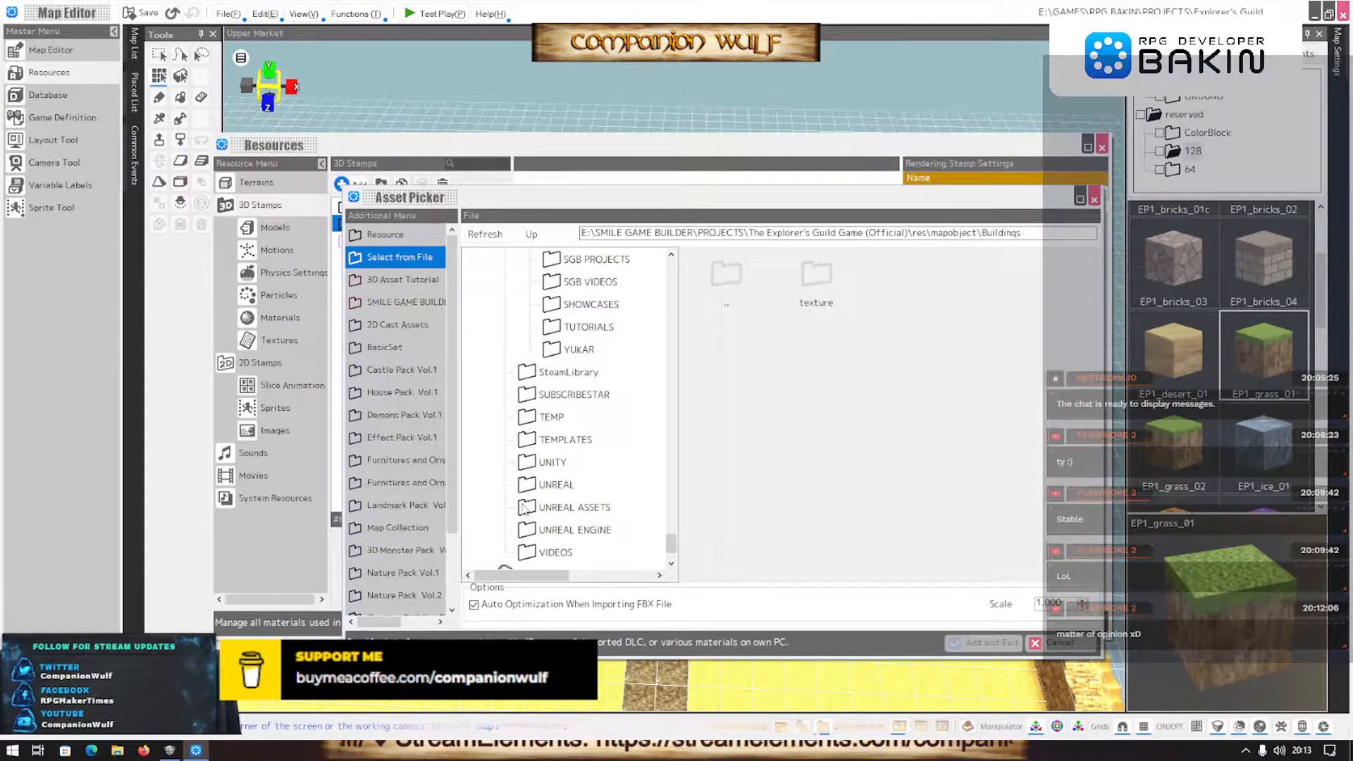
scroll(534, 496, up, 3)
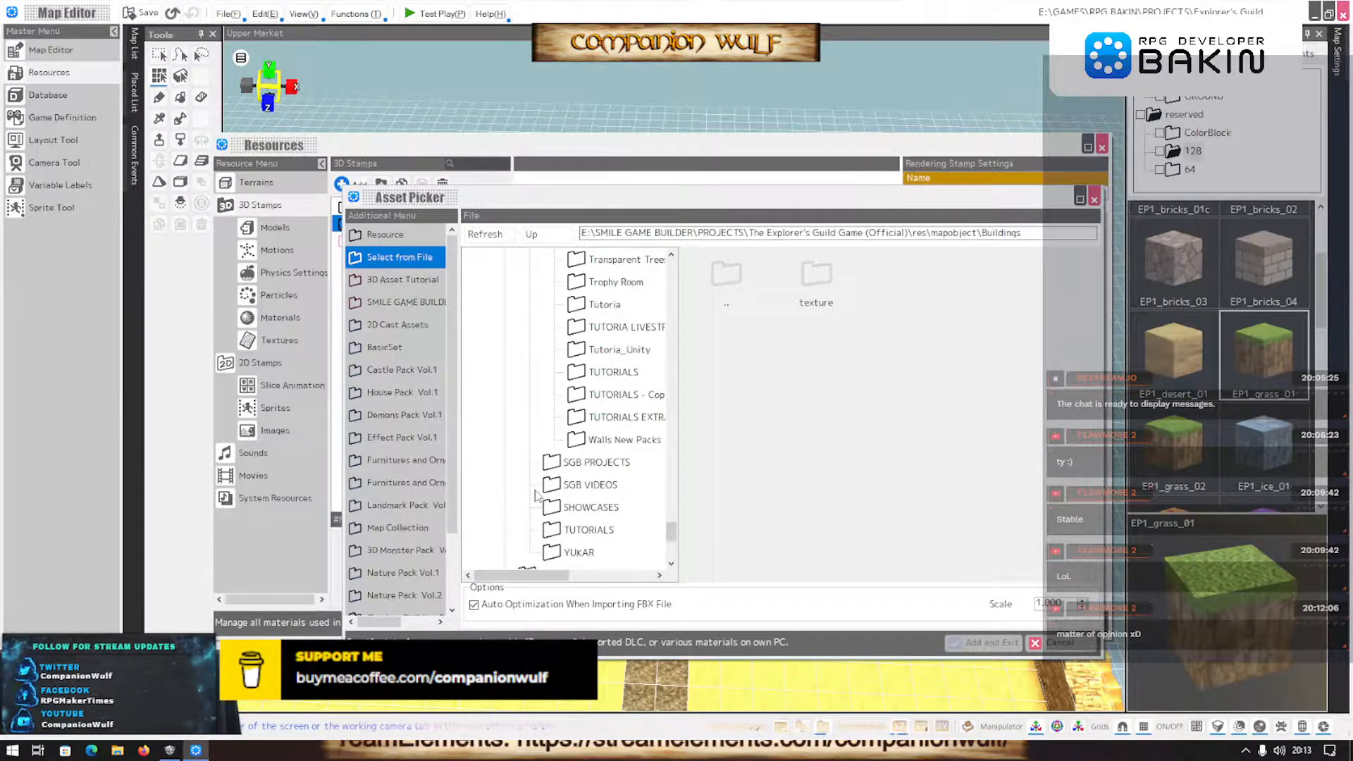
scroll(536, 495, up, 5)
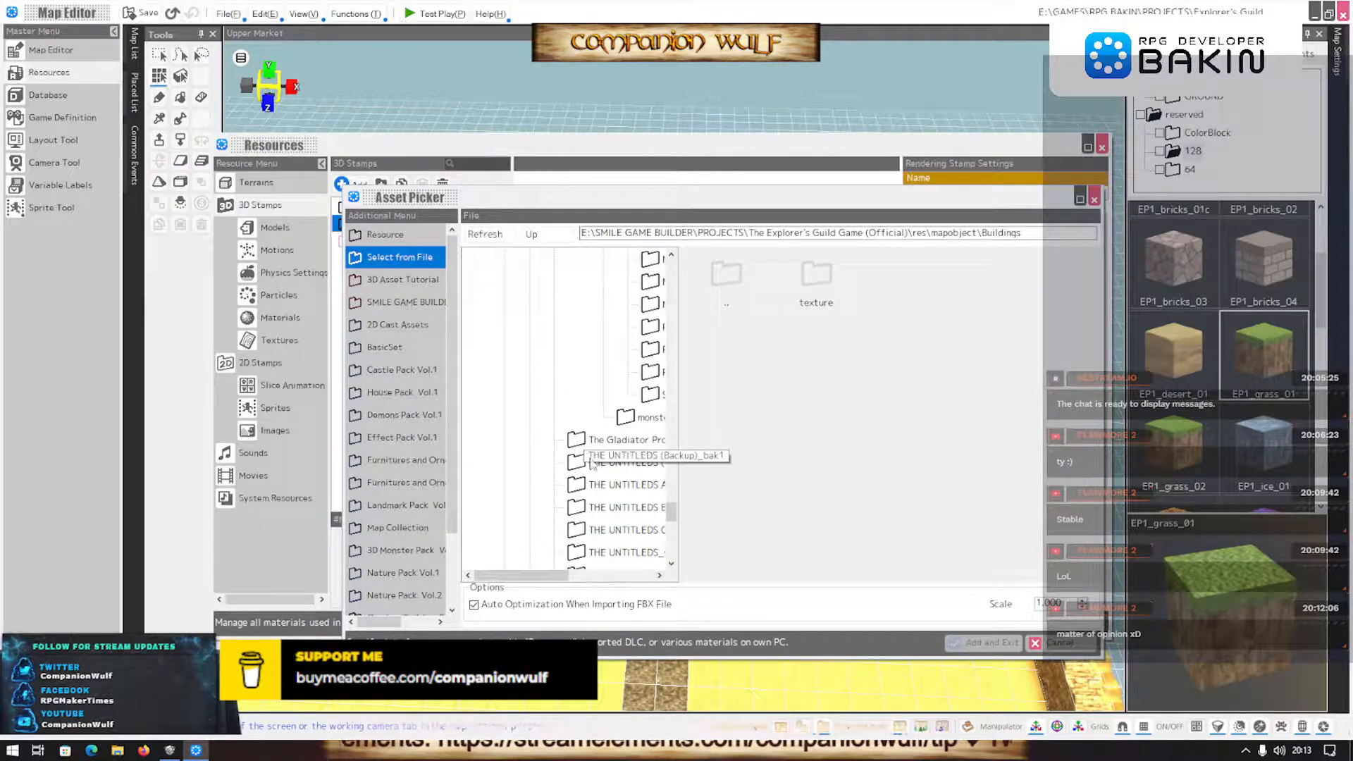
scroll(592, 463, down, 3)
click(563, 530)
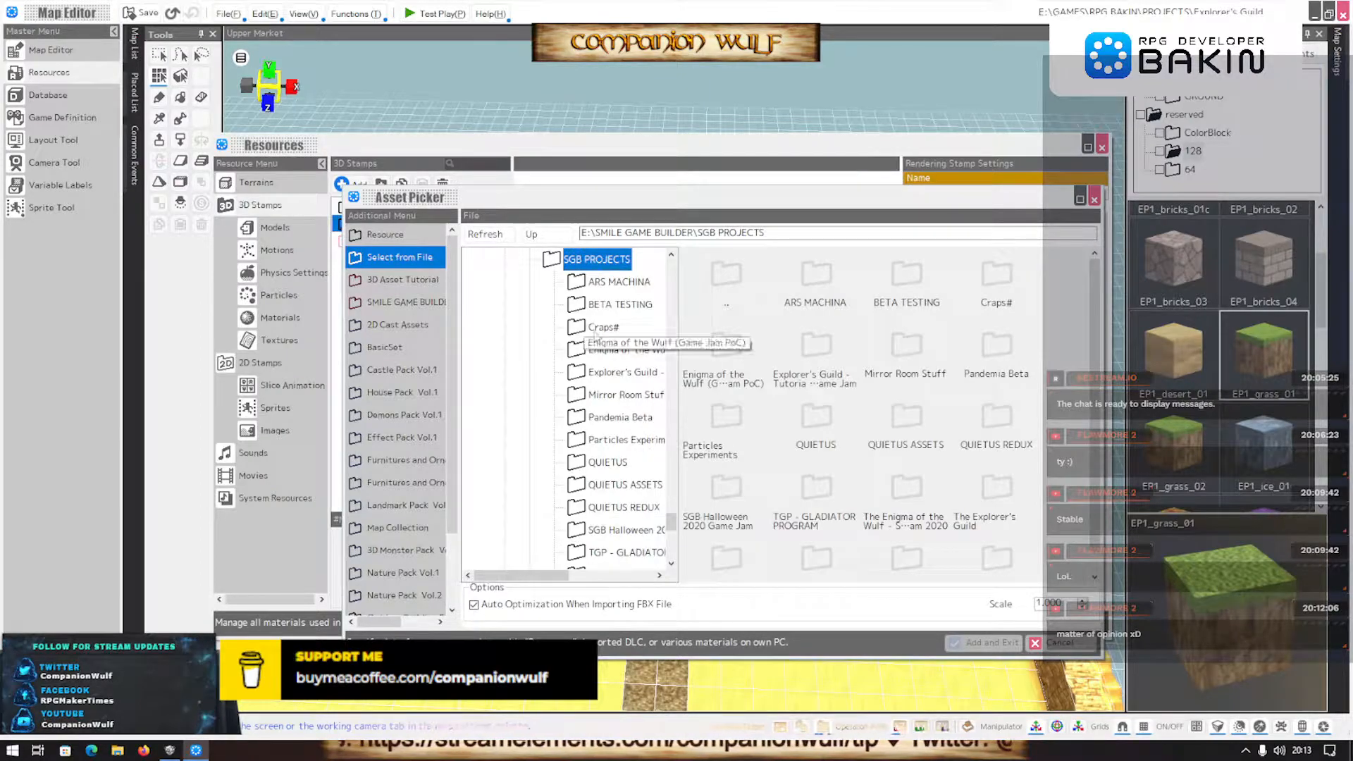
Check the Buildings folder and its texture subfolder under res\mapobject in "Explorer's Guild - Tutoria - SGB NY 2021 Game Jam"
click(599, 374)
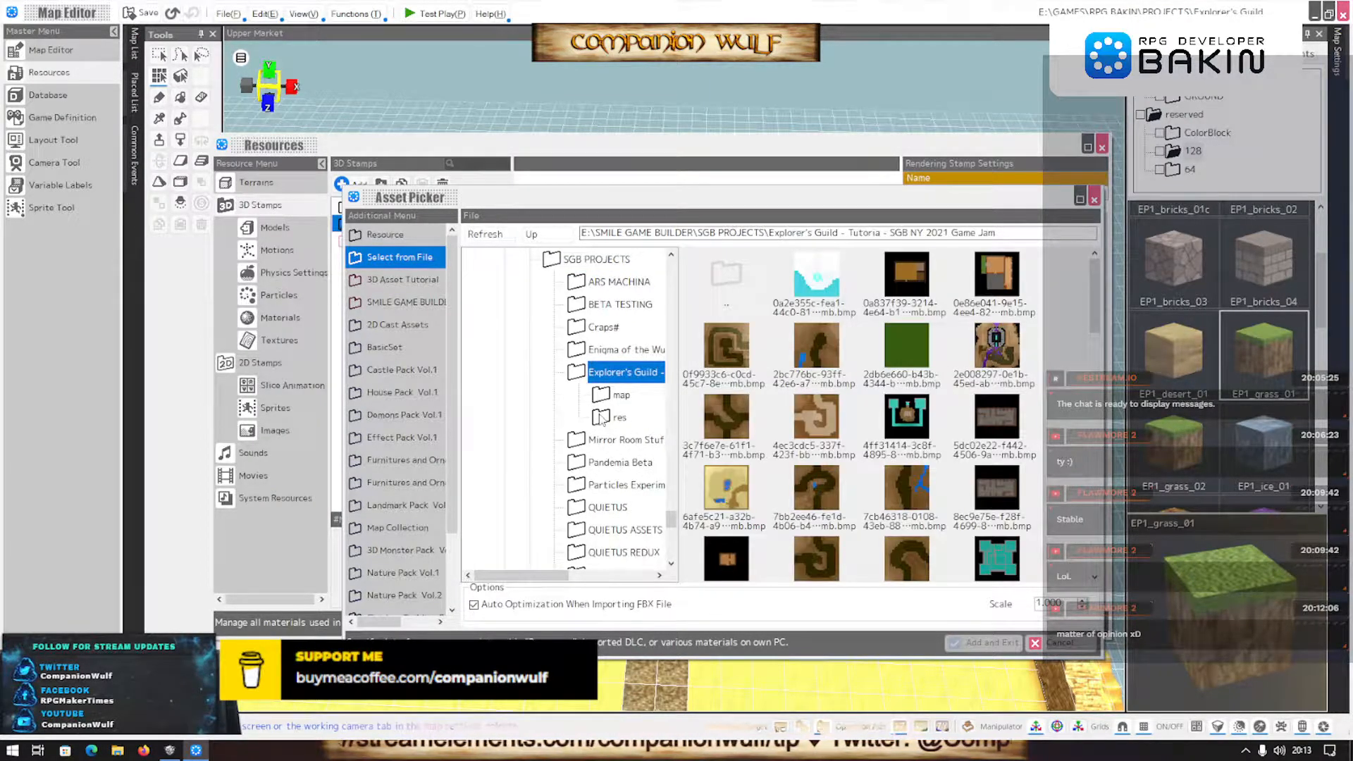
click(603, 418)
click(641, 536)
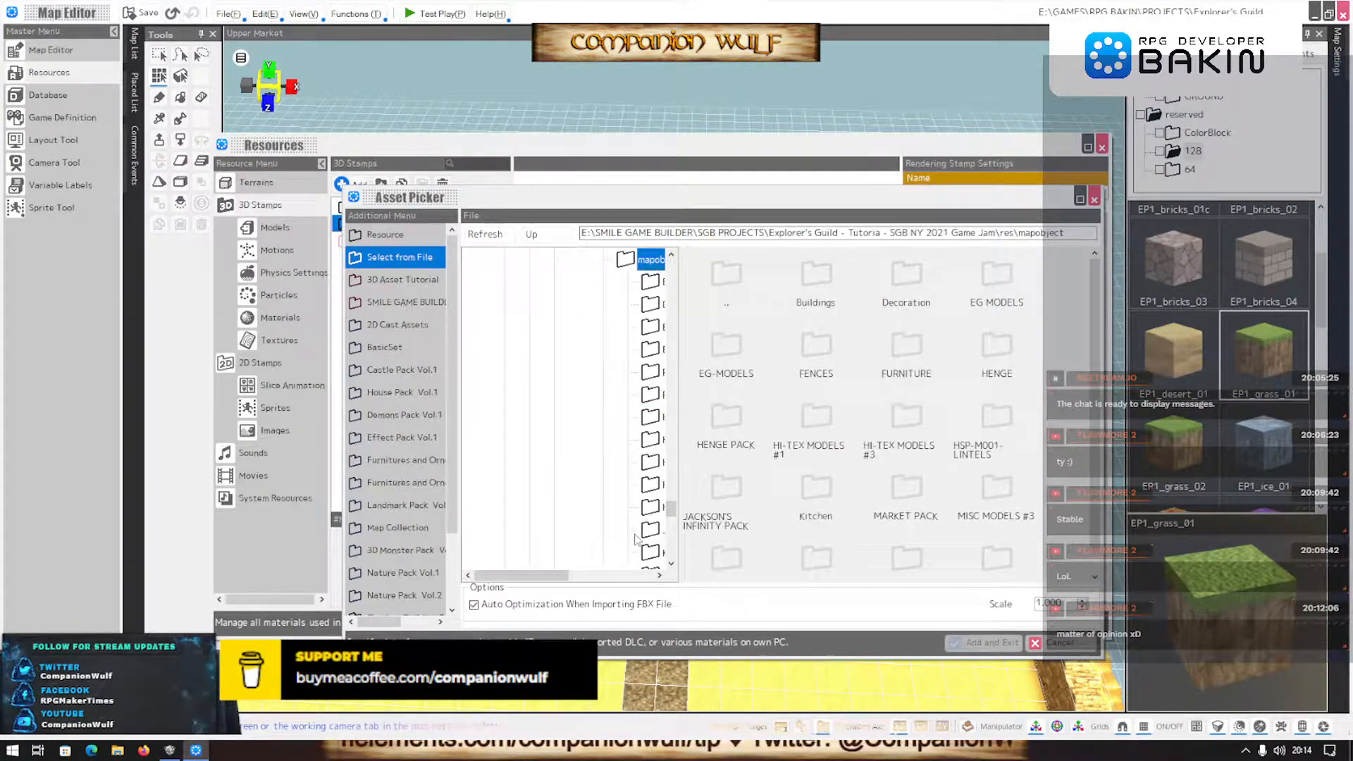
double_click(817, 279)
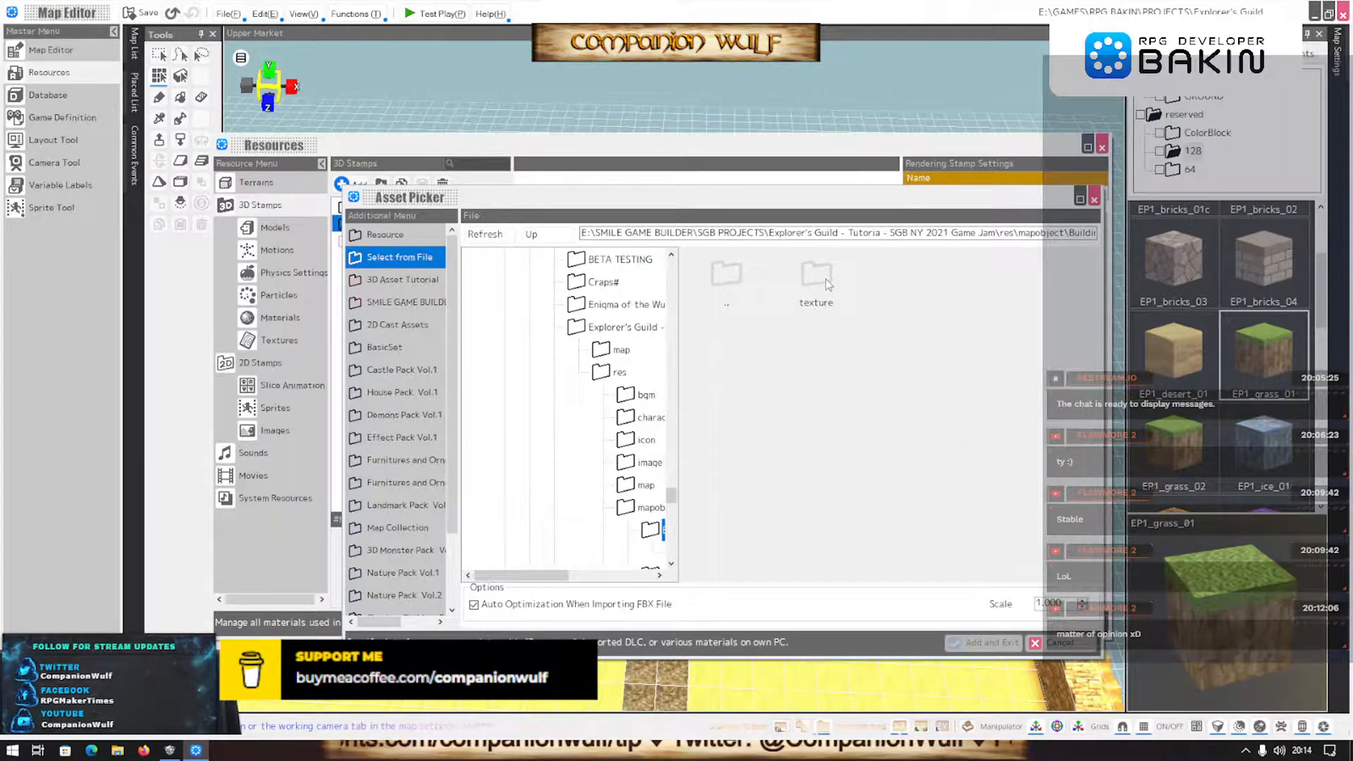
drag(535, 586, 579, 586)
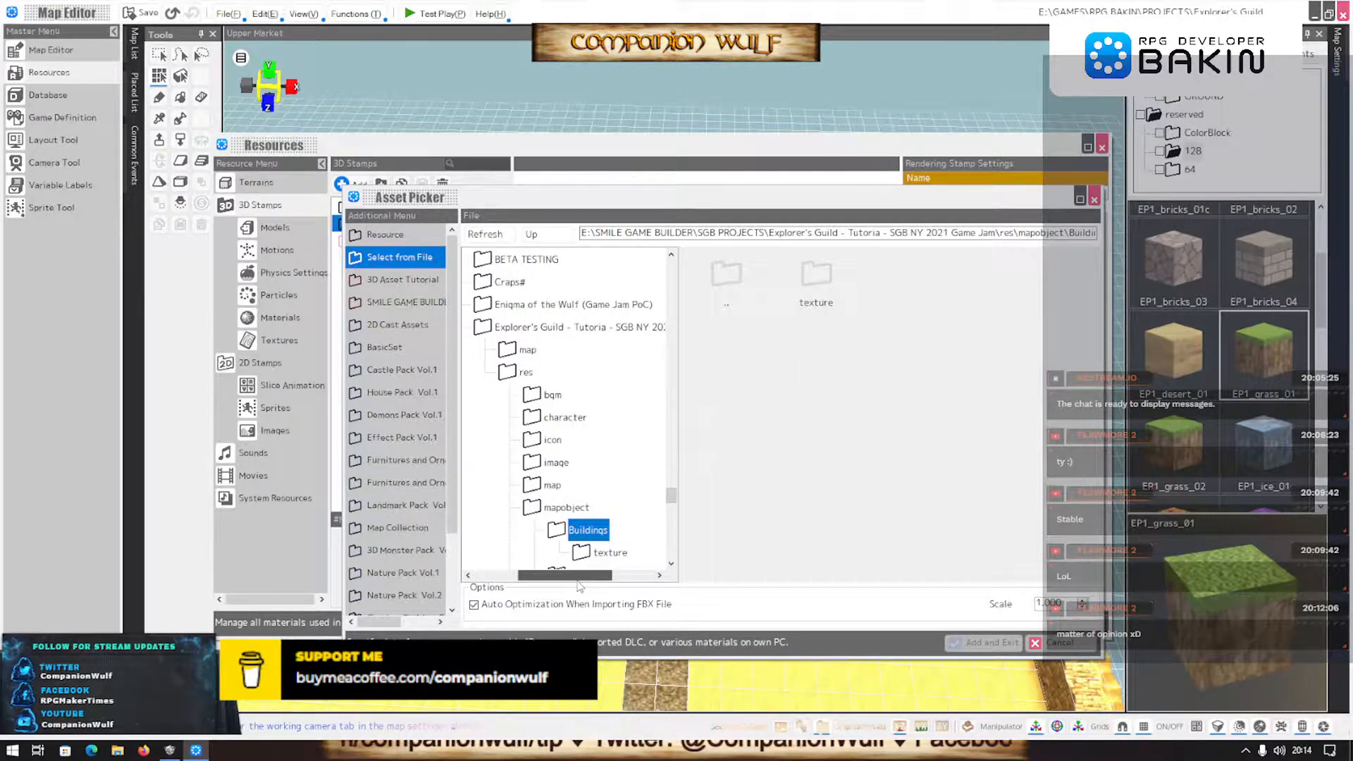
click(583, 556)
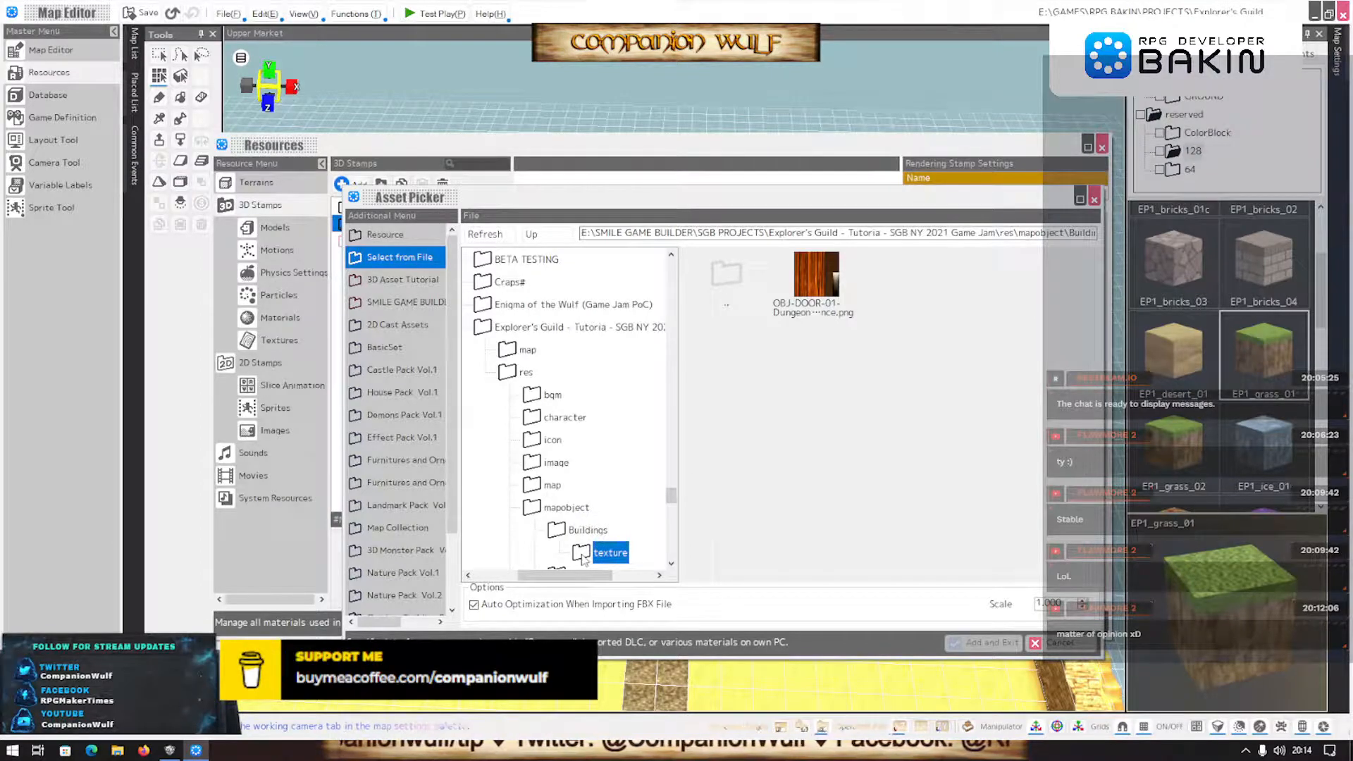
click(582, 532)
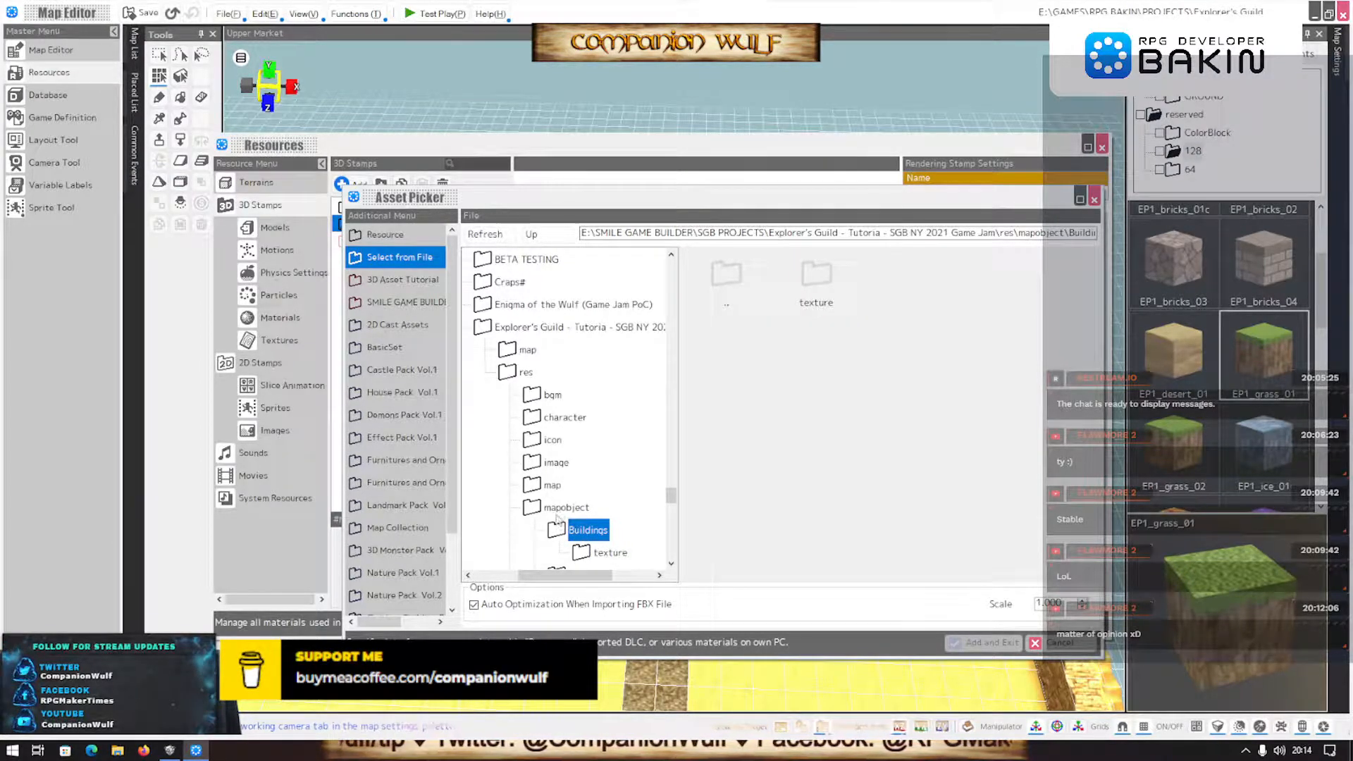
Check the MISCELLANEOUS and PLANTS folders in the game jam project's mapobject folder for building models
click(539, 510)
scroll(799, 490, down, 1)
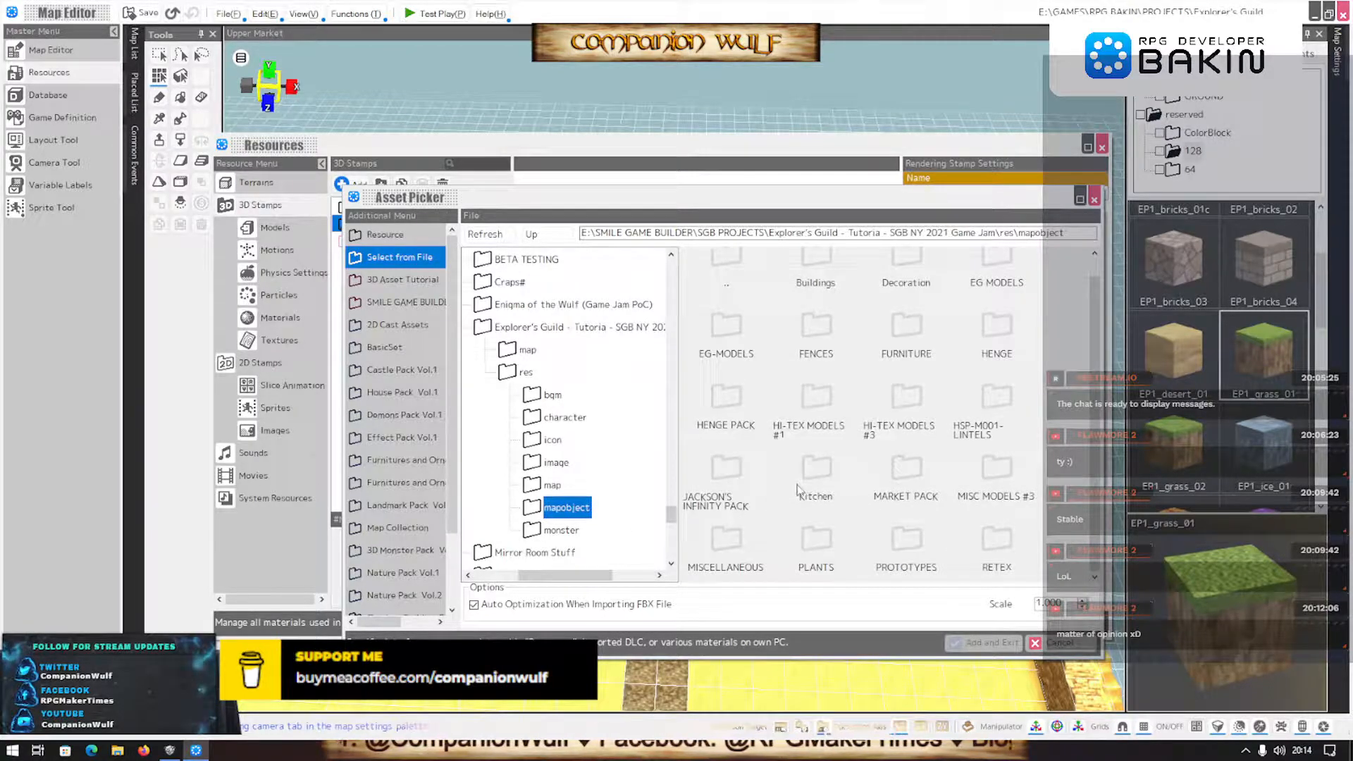
scroll(799, 490, up, 1)
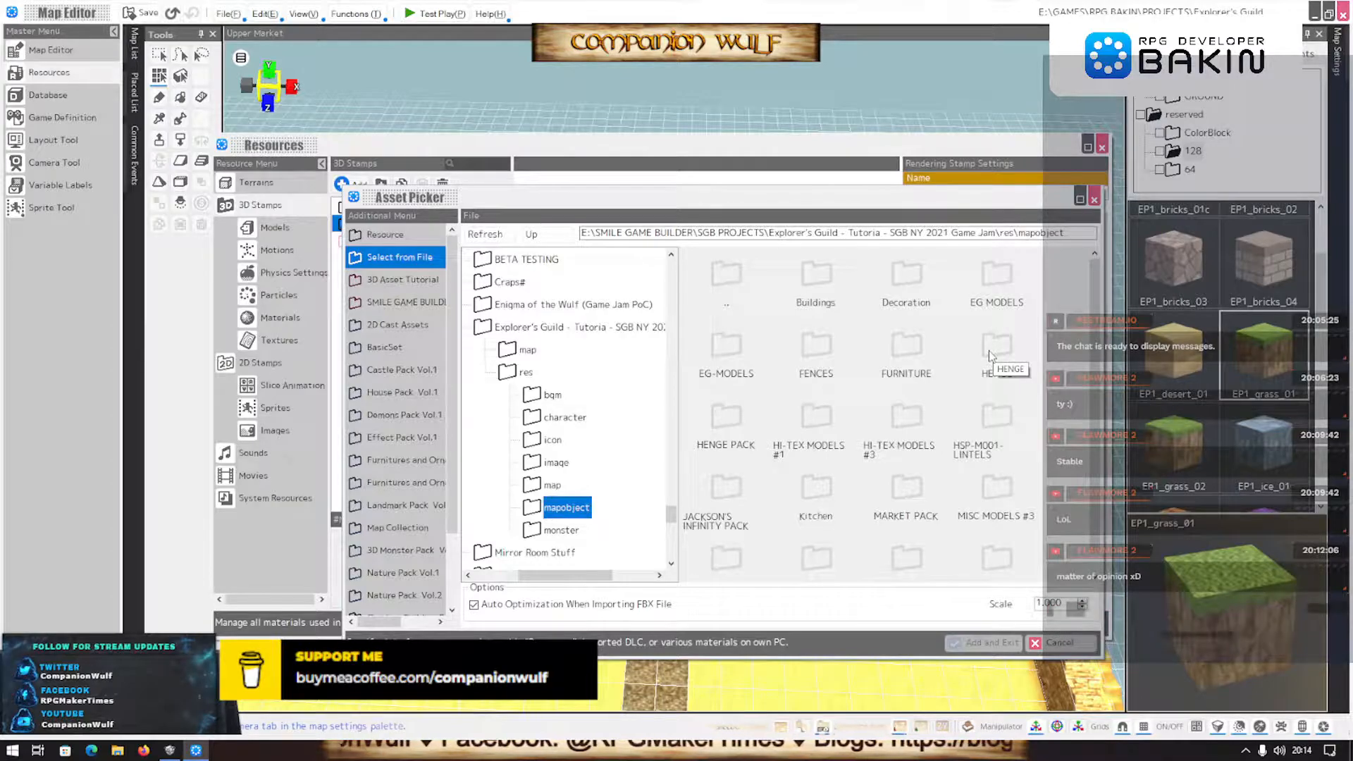
scroll(976, 369, down, 1)
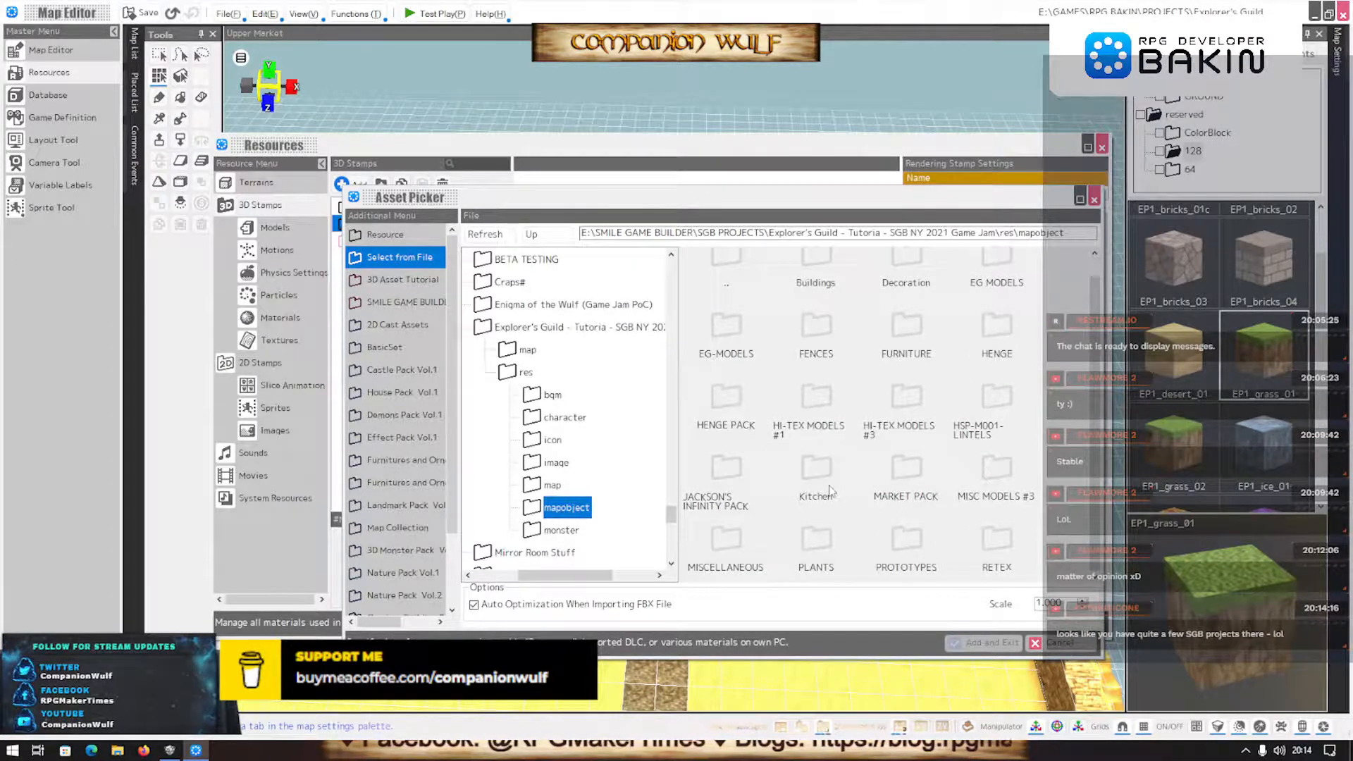
double_click(726, 542)
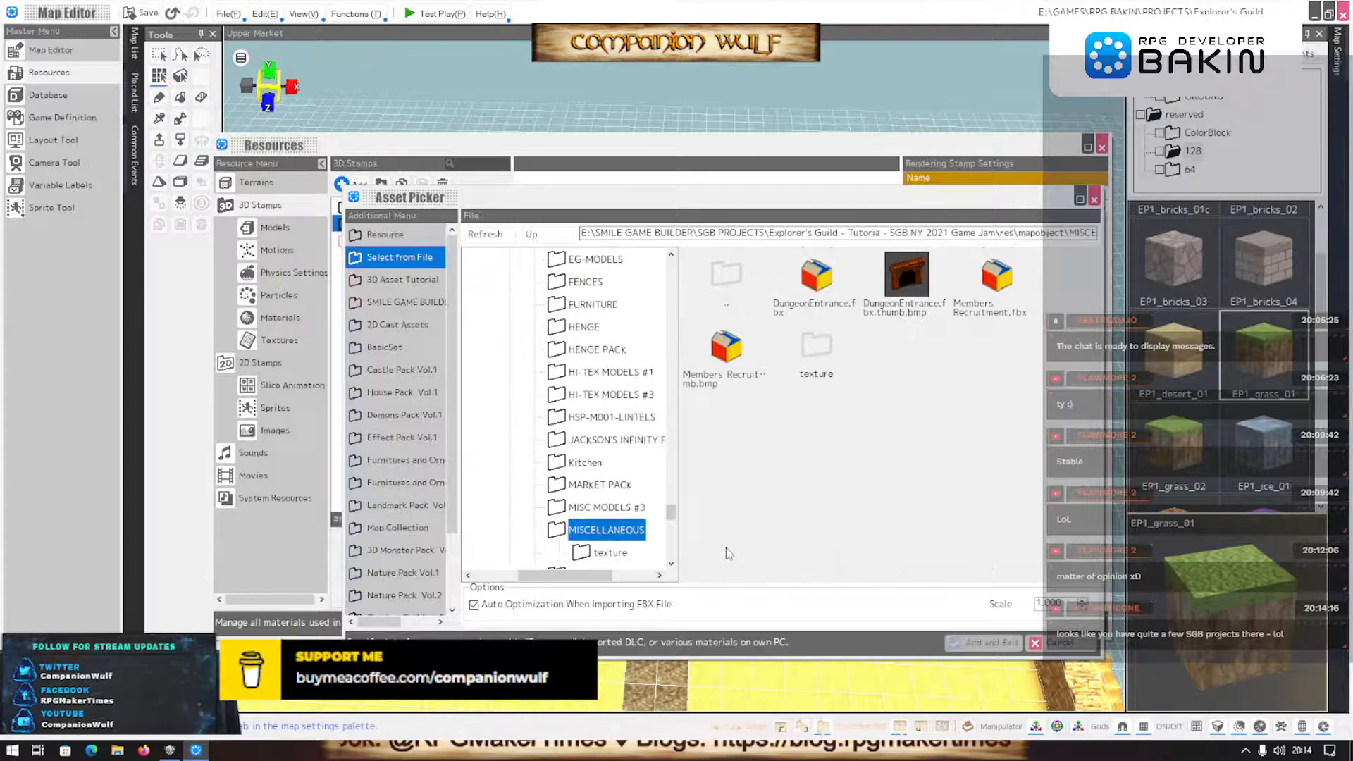
double_click(726, 277)
scroll(823, 560, down, 1)
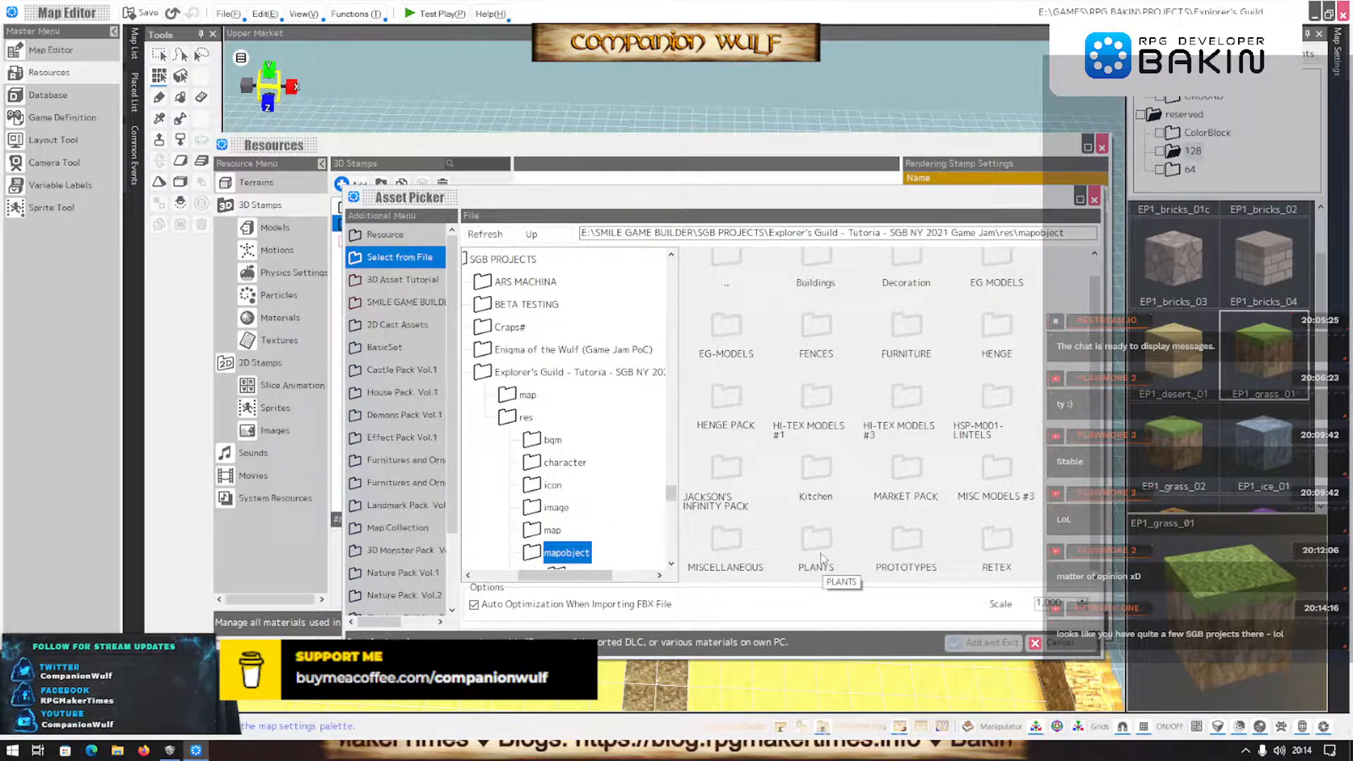
double_click(820, 555)
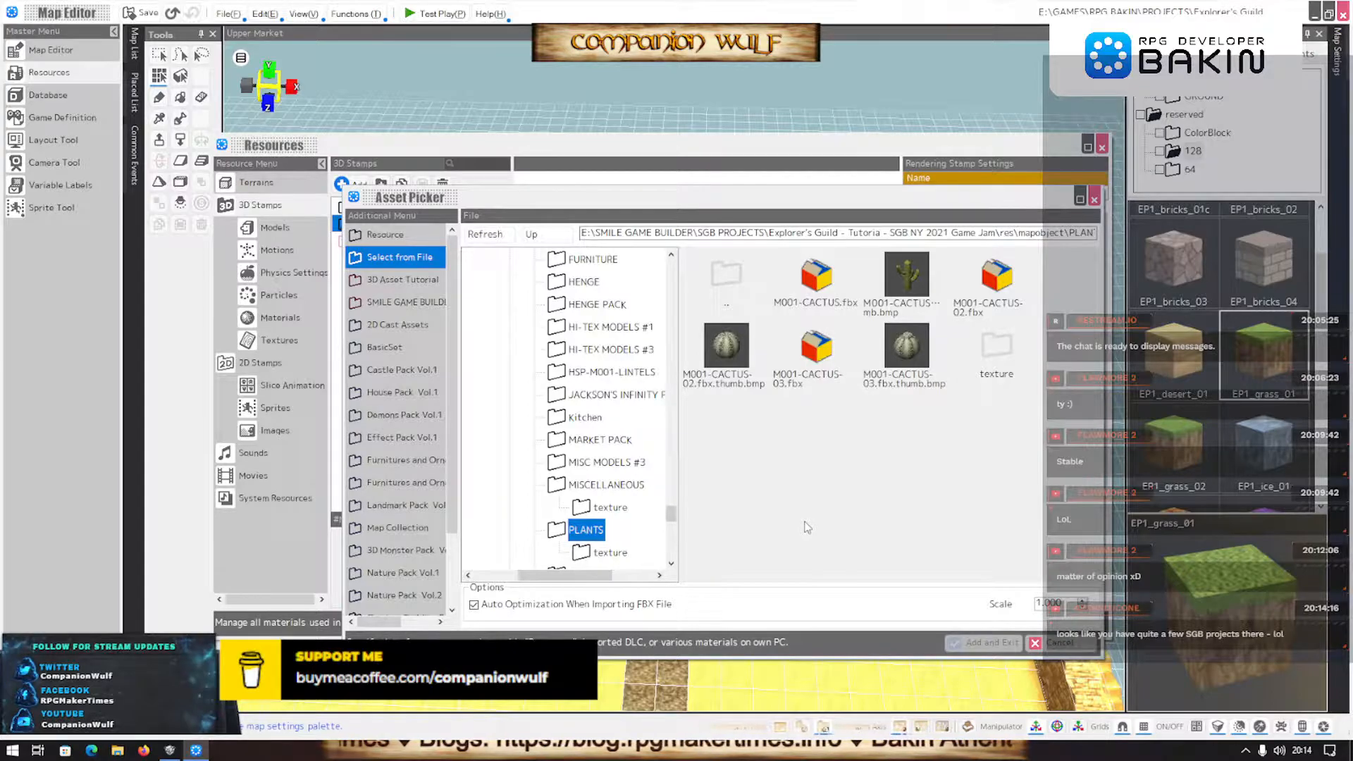
double_click(732, 278)
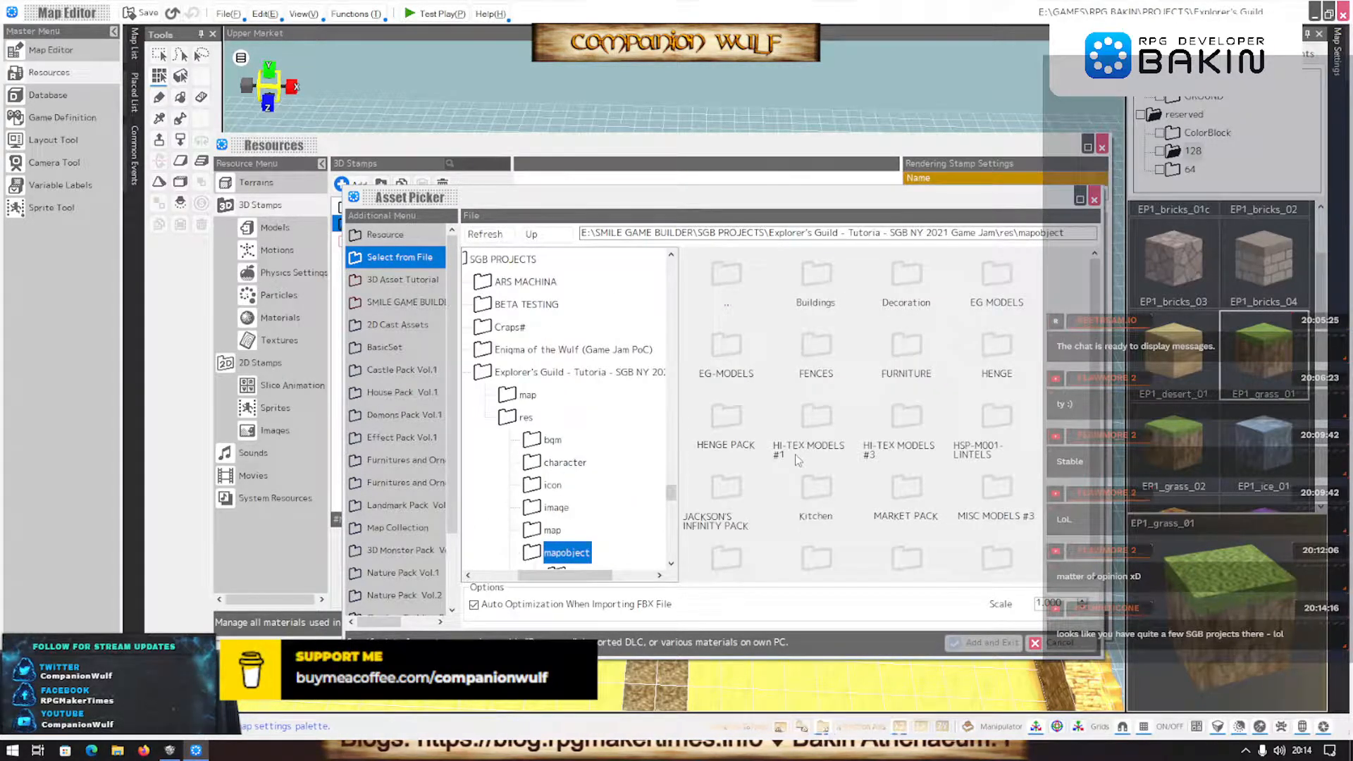
Check the HI-TEX MODELS #1 and HI-TEX MODELS #3 folders in the same mapobject folder
double_click(815, 421)
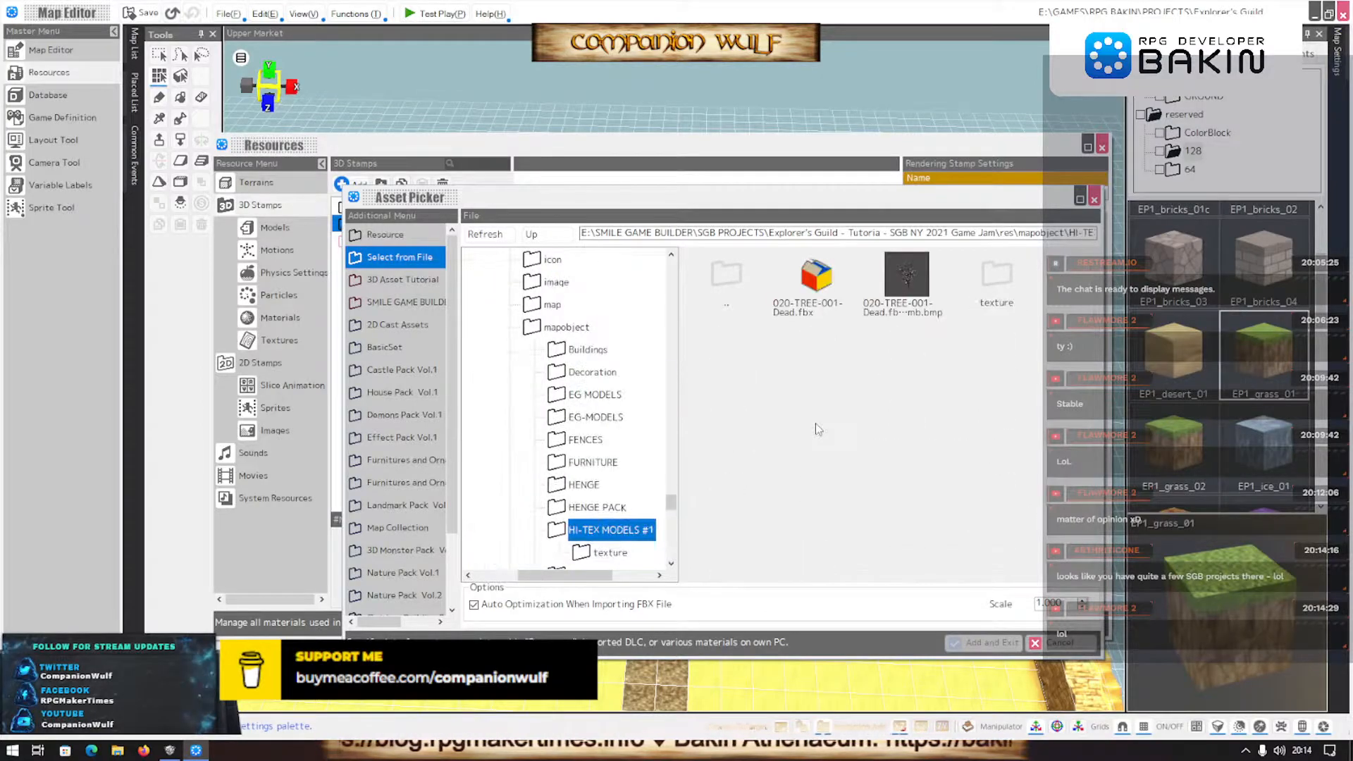
double_click(728, 282)
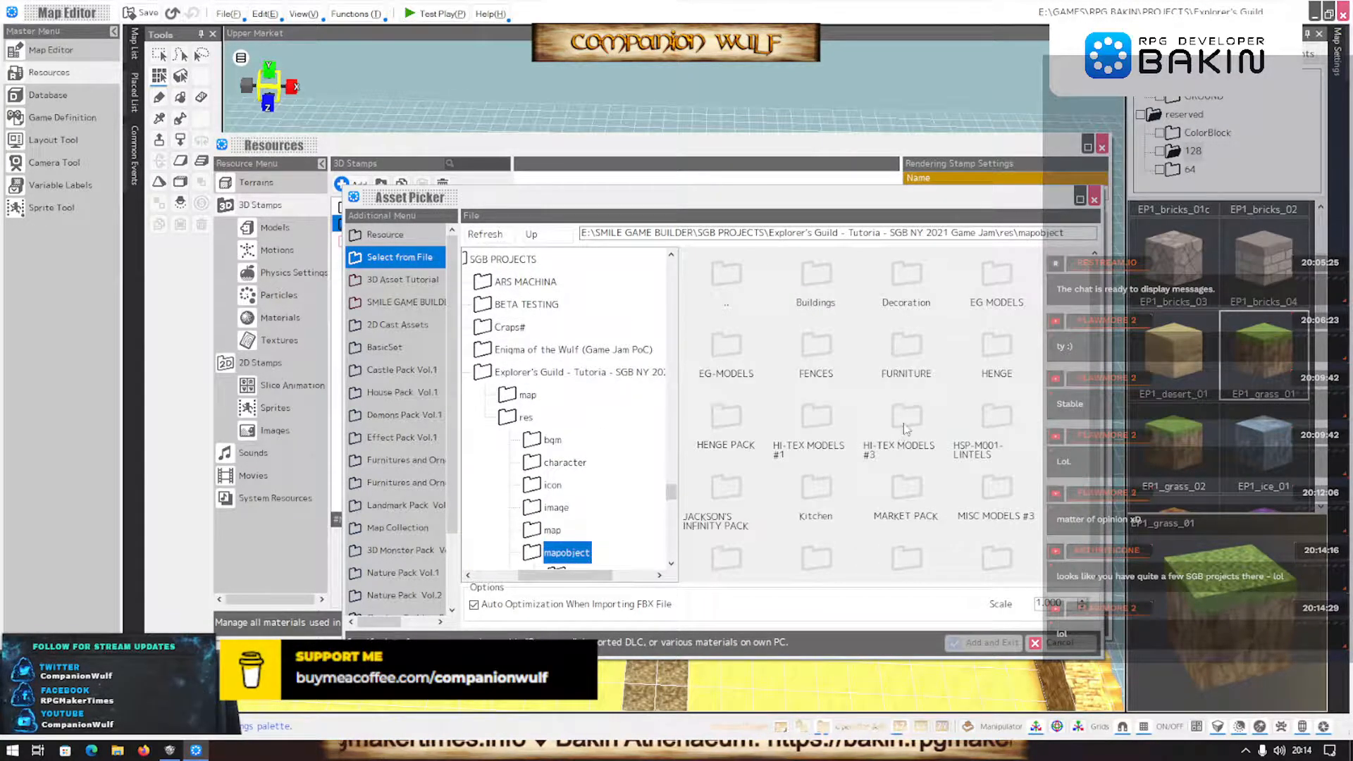
double_click(905, 423)
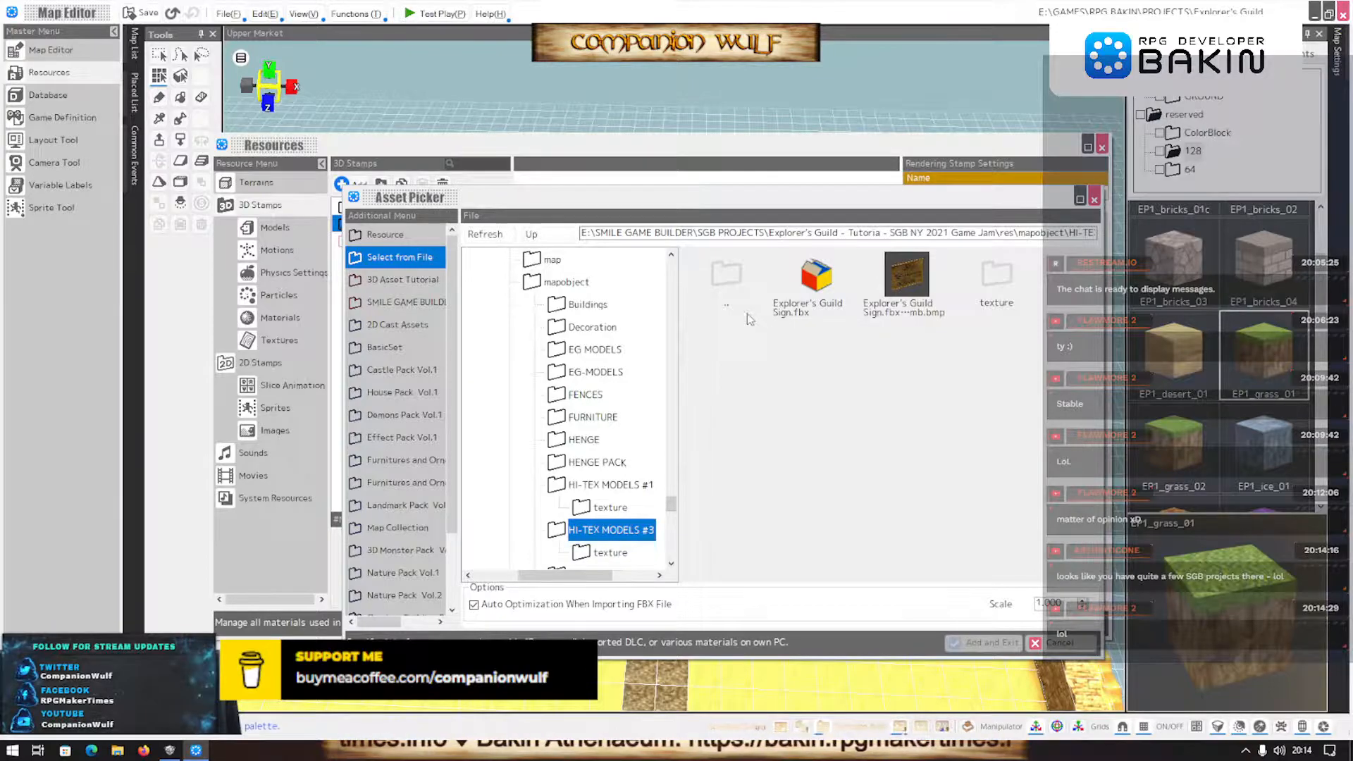
double_click(728, 283)
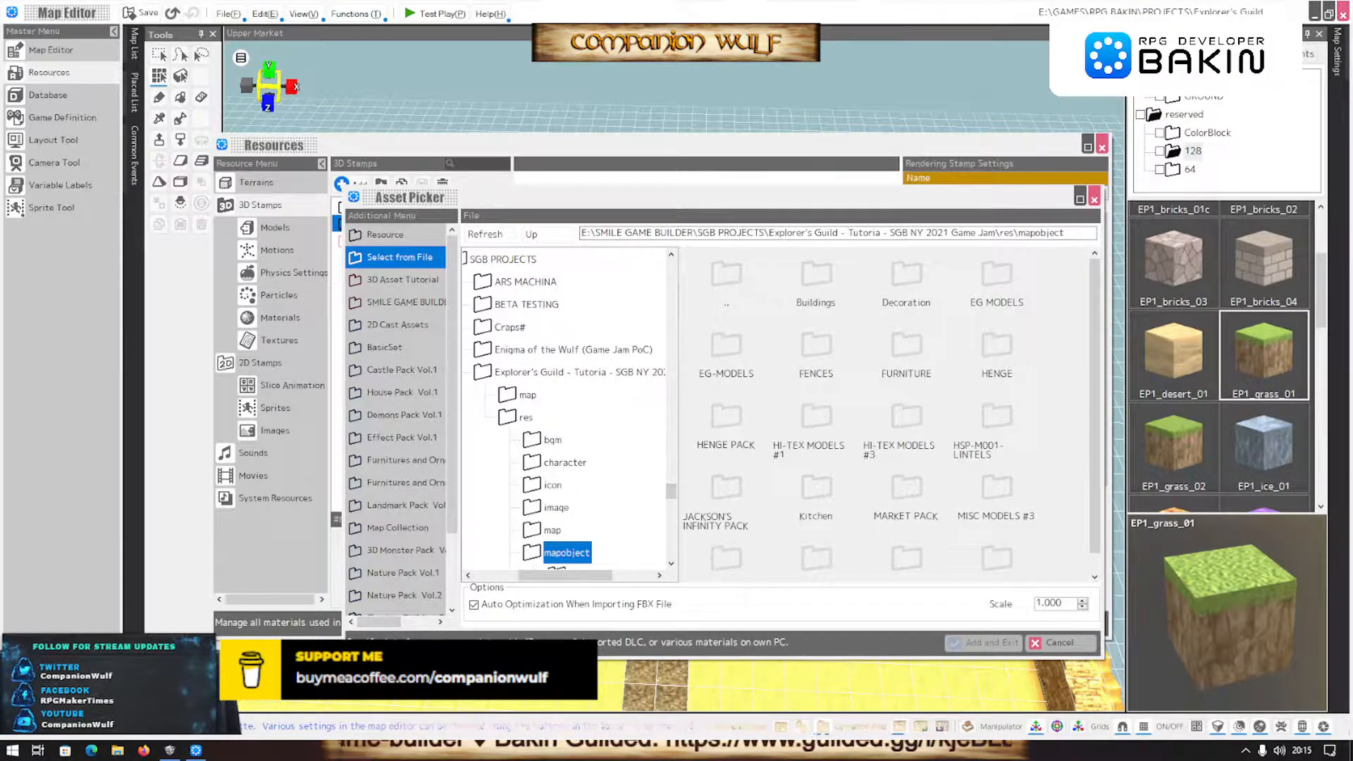
Check the MISC MODELS #3 folder for building models and return to the mapobject folder
scroll(997, 448, down, 1)
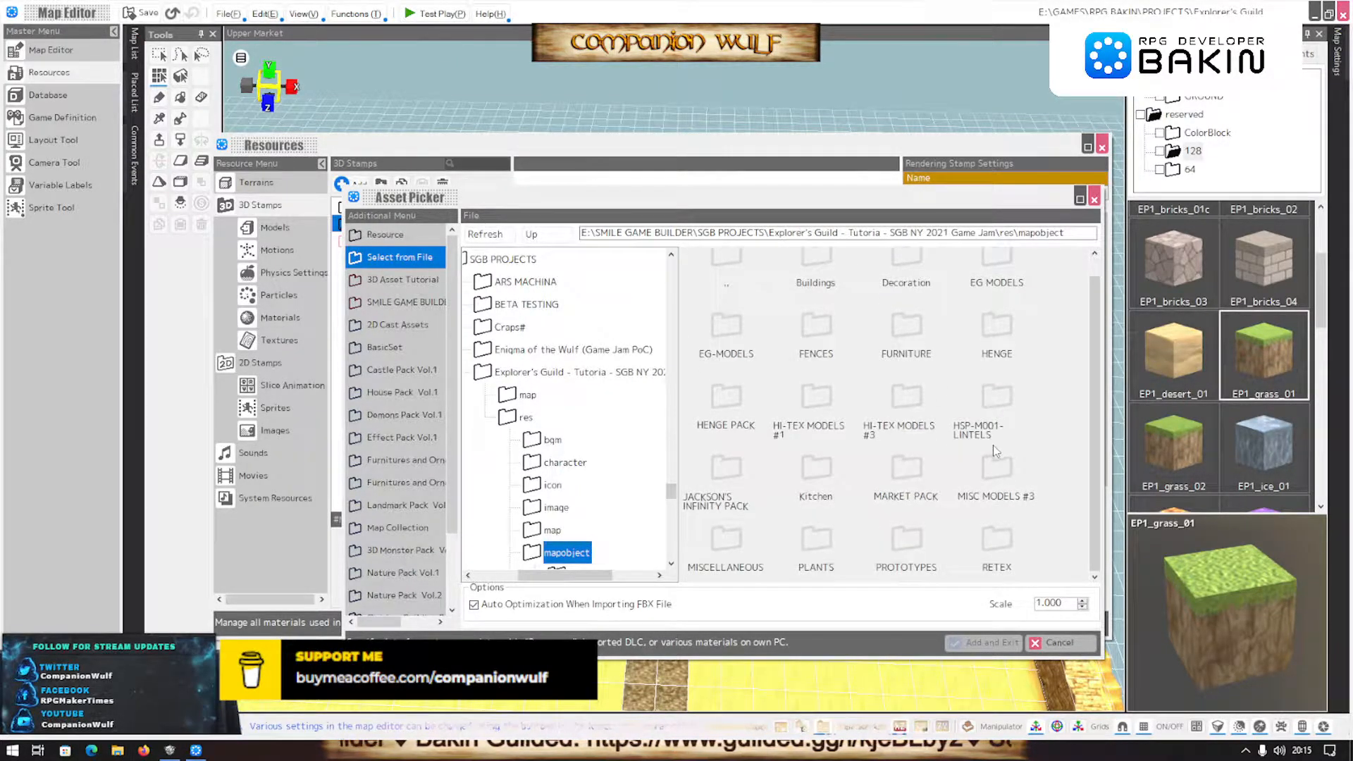
click(997, 467)
double_click(997, 466)
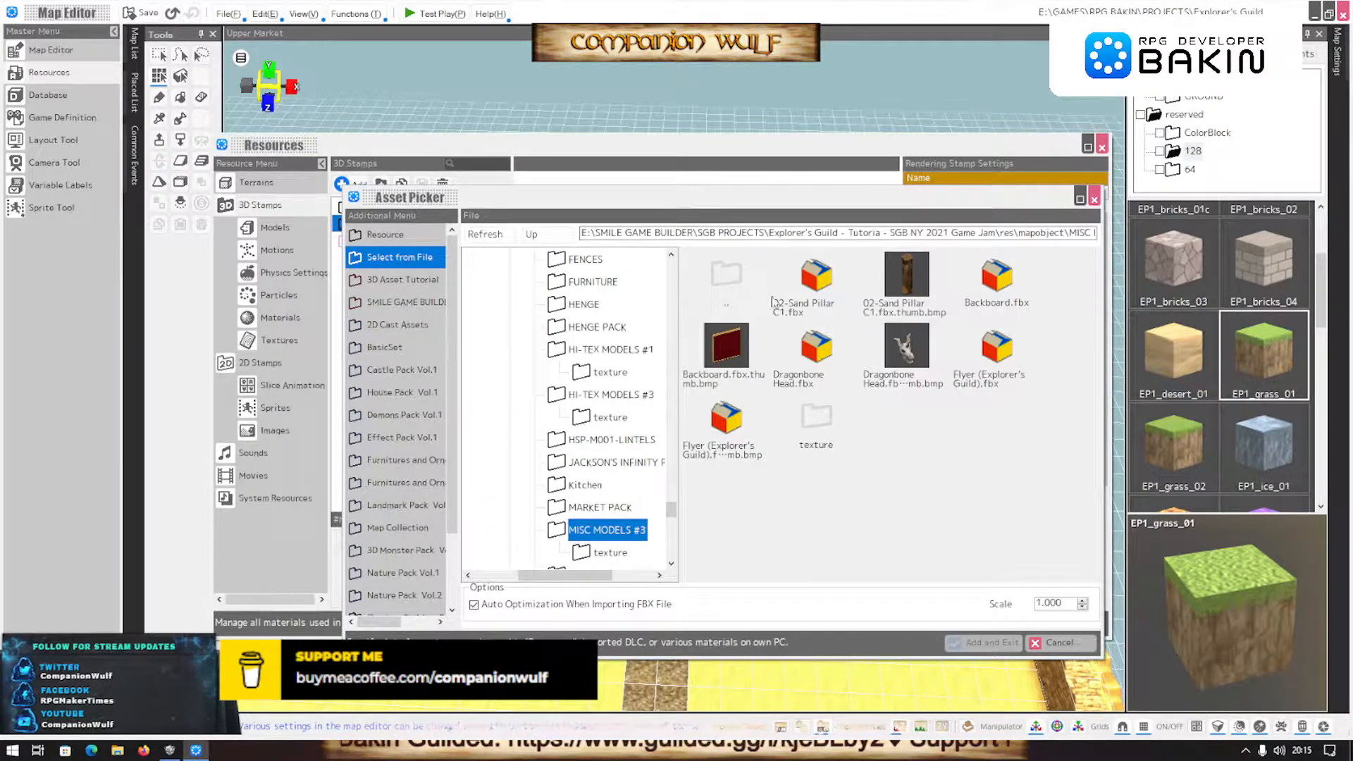
double_click(732, 285)
scroll(907, 452, down, 1)
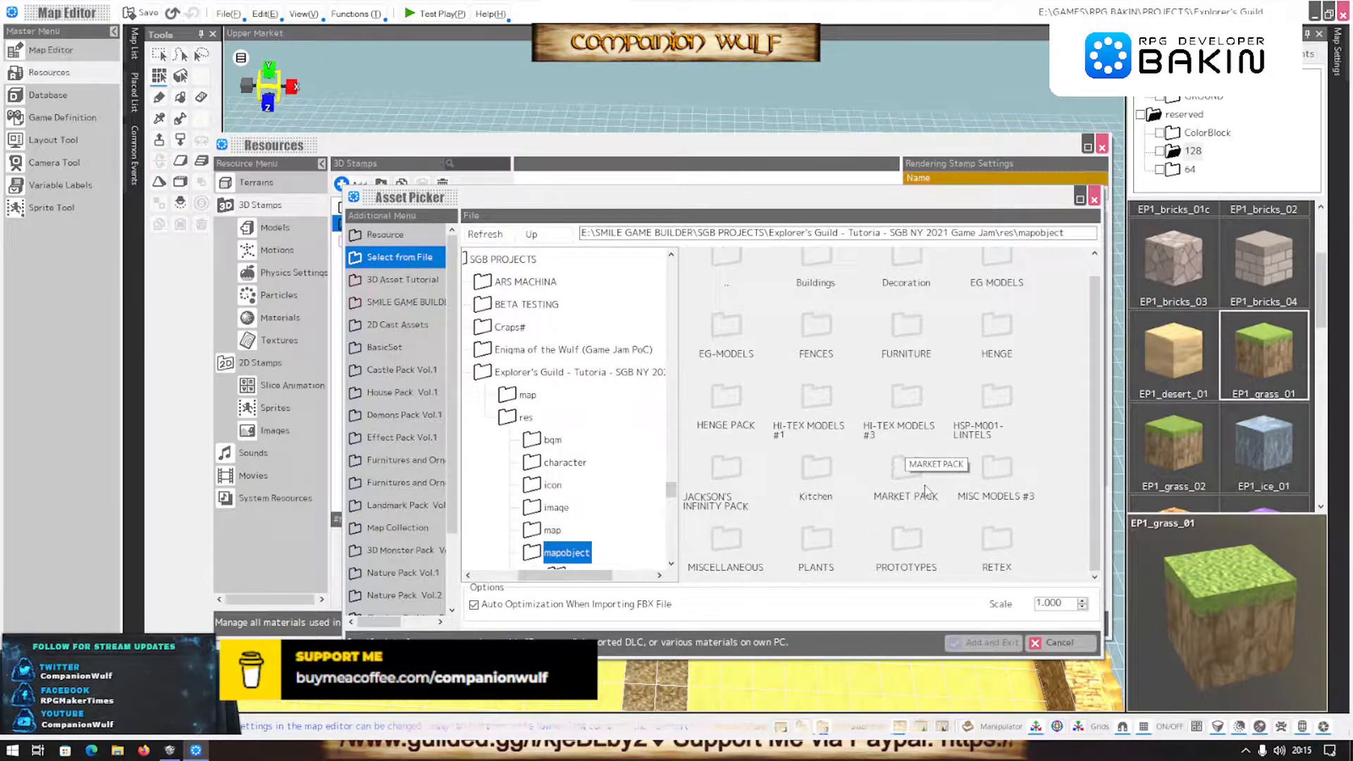
Find The Explorer's Guild project inside SGB PROJECTS and check its contents for models
scroll(530, 474, down, 10)
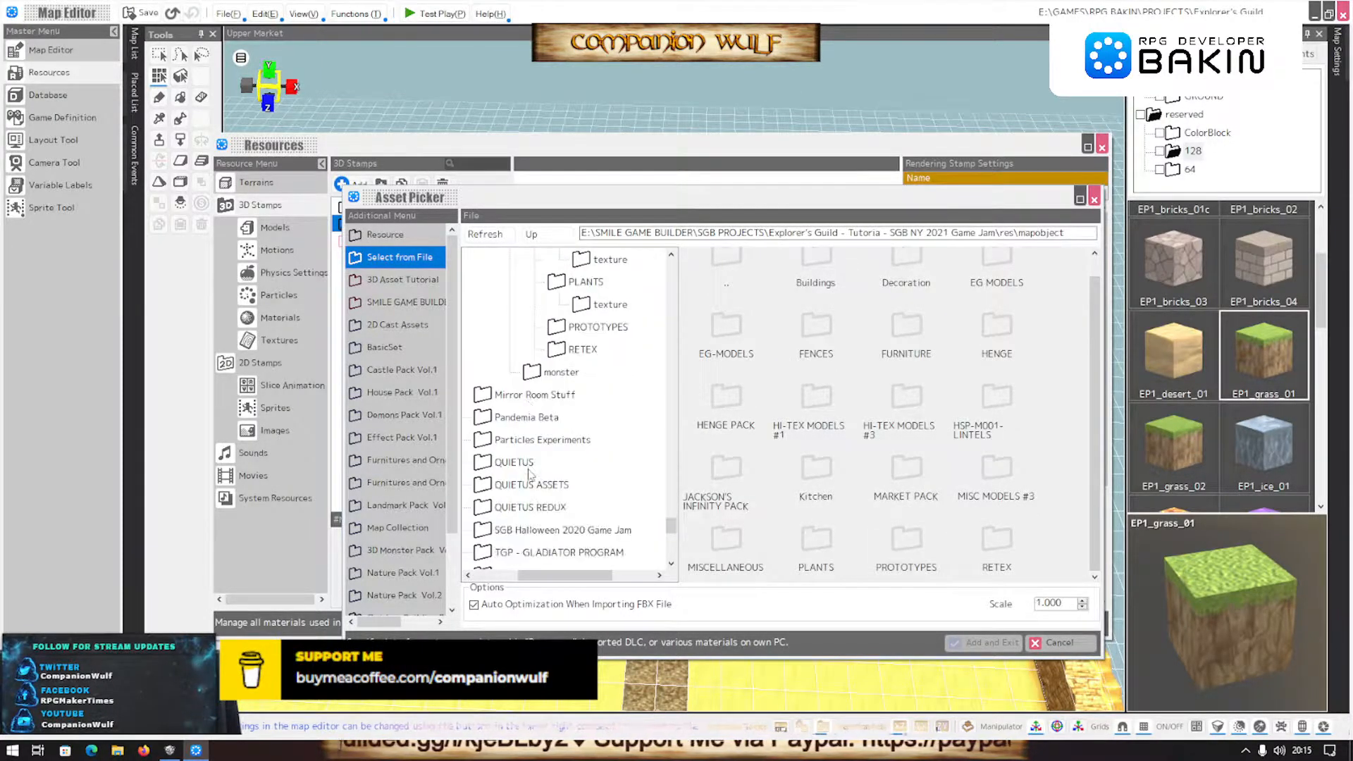
scroll(530, 473, up, 1)
scroll(530, 474, down, 1)
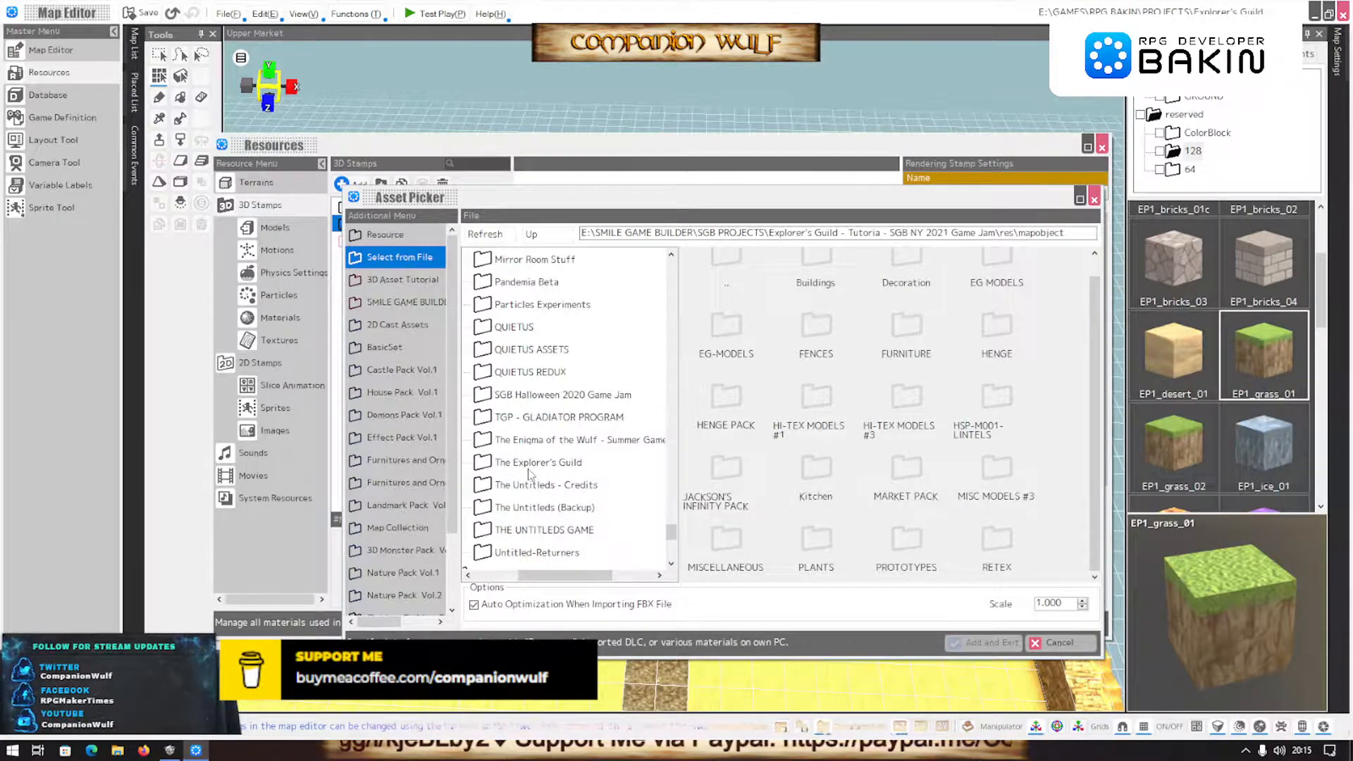
click(498, 465)
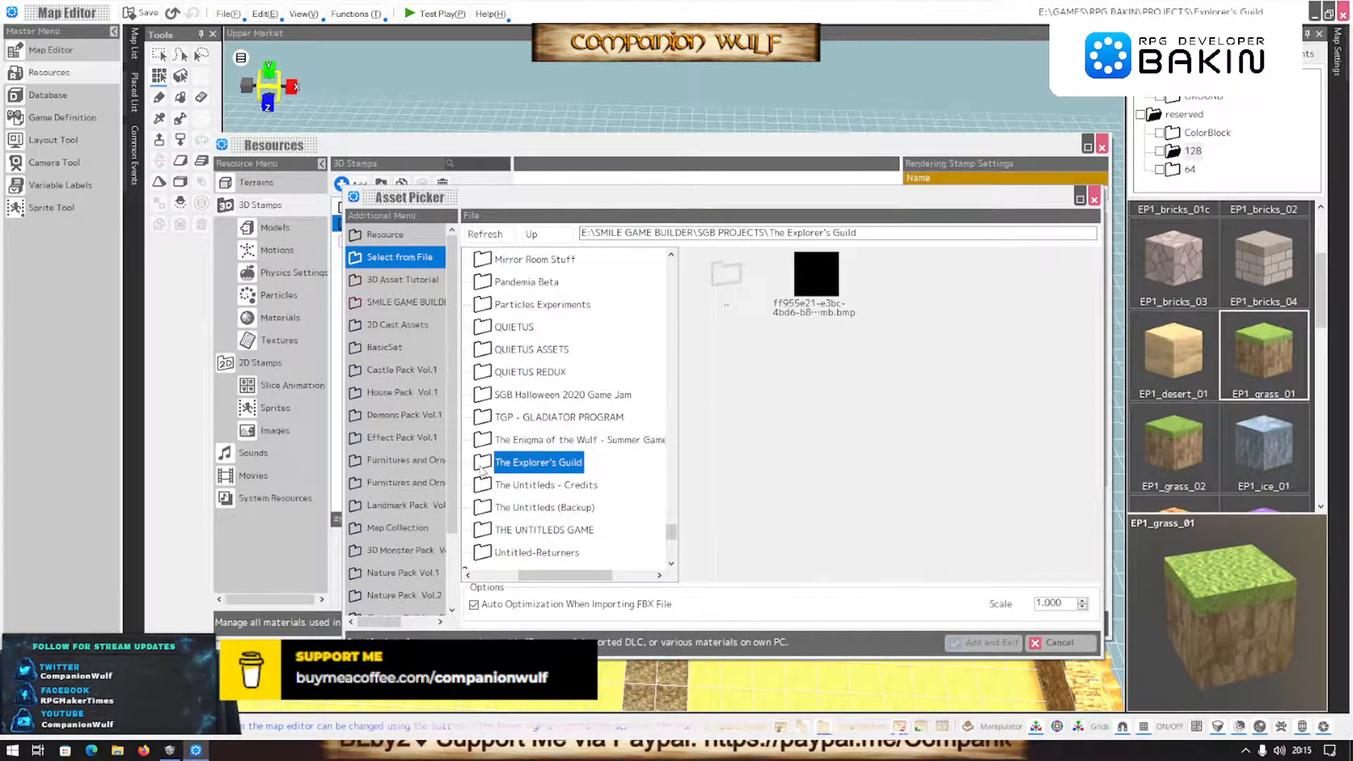
Look through the remaining project folders in the SMILE GAME BUILDER directory tree for building models
scroll(491, 519, down, 3)
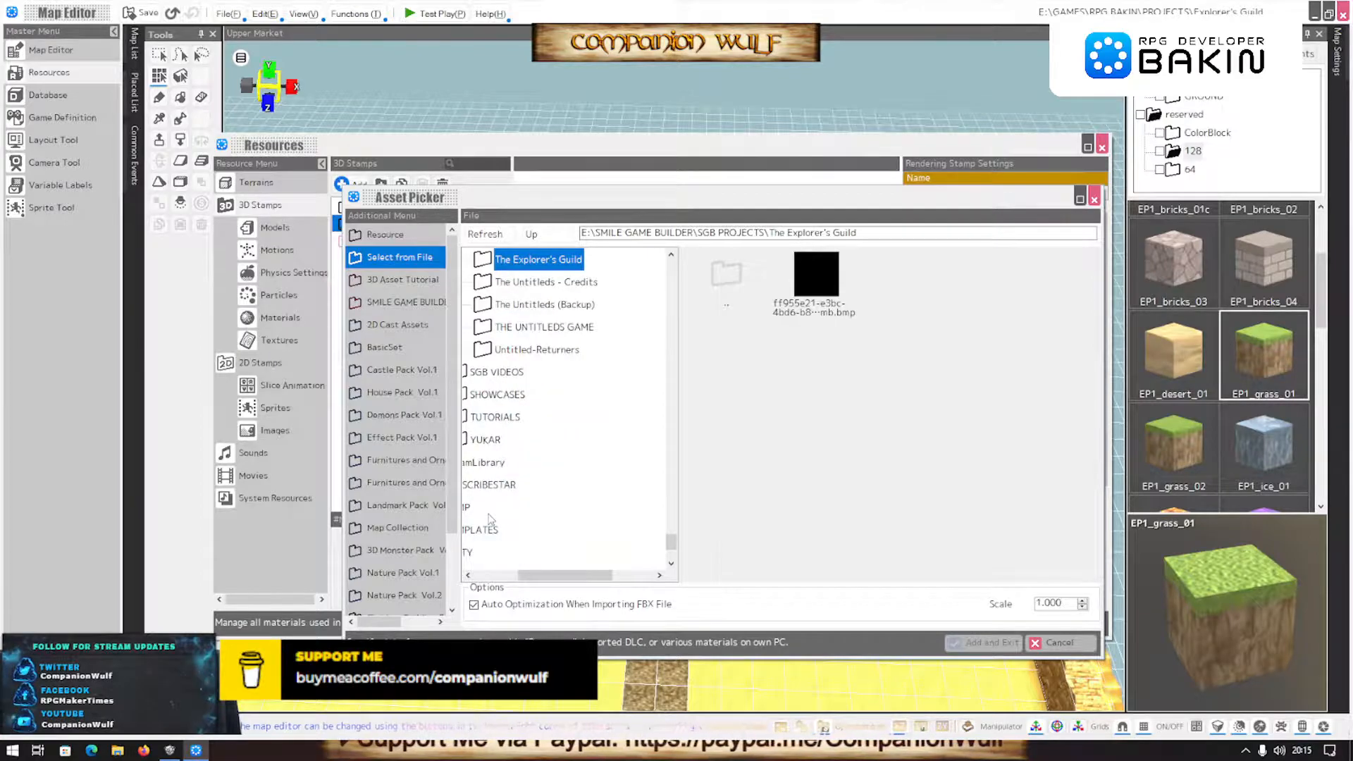
drag(576, 576, 532, 580)
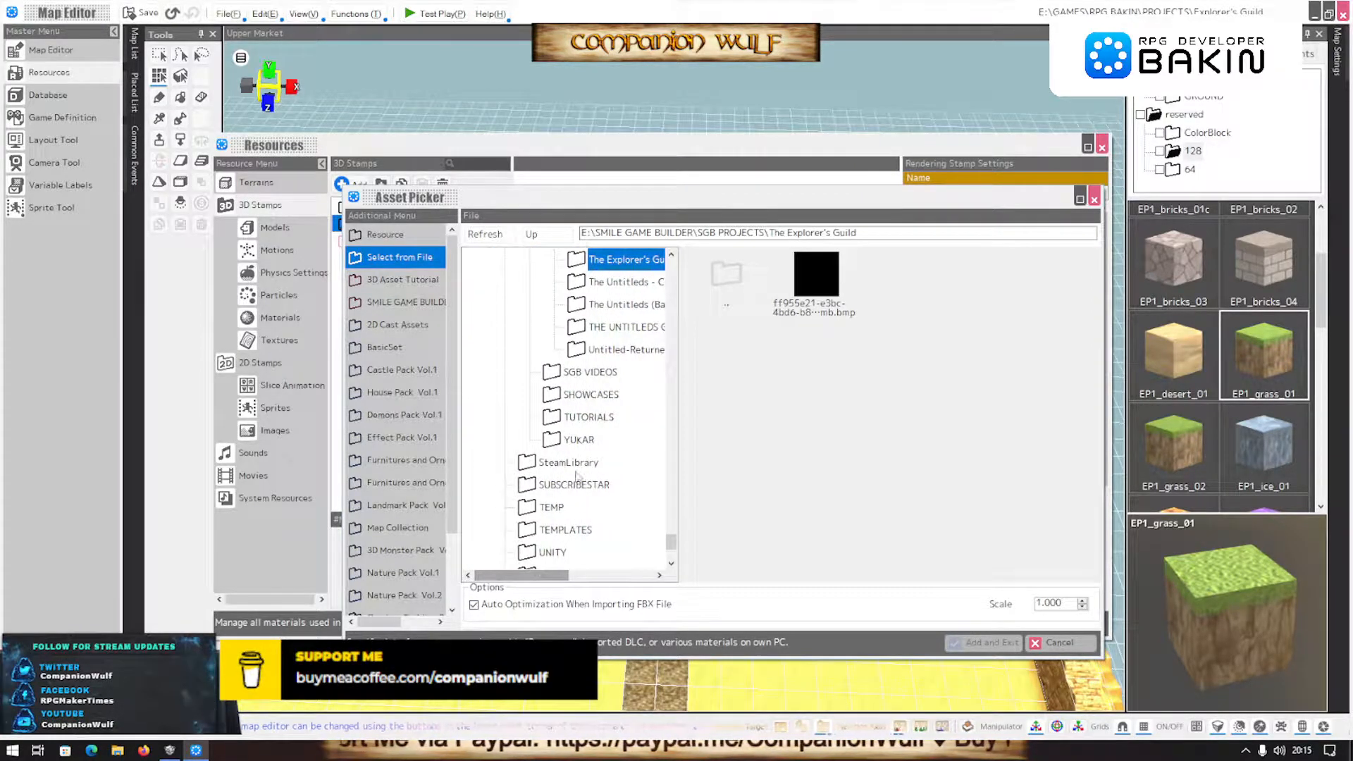
scroll(556, 453, up, 5)
scroll(556, 453, down, 5)
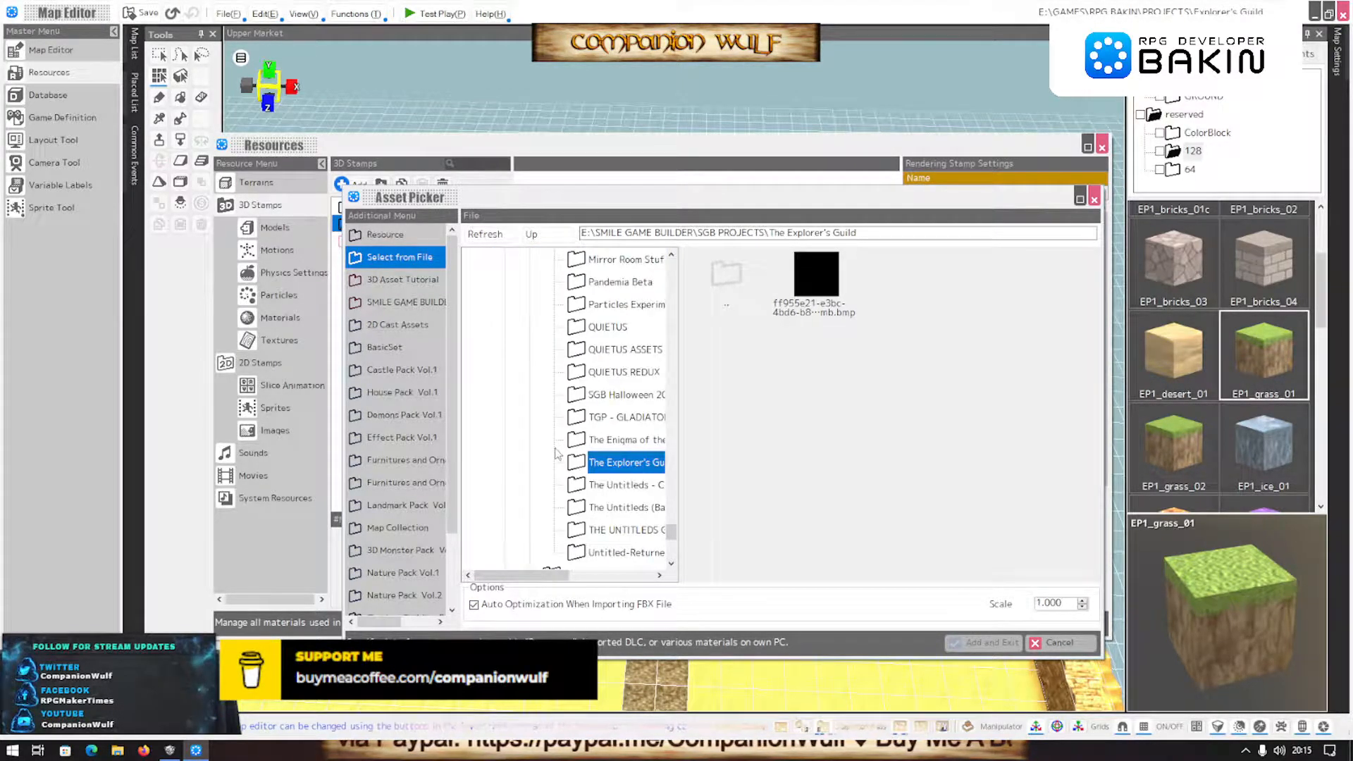
scroll(556, 453, up, 5)
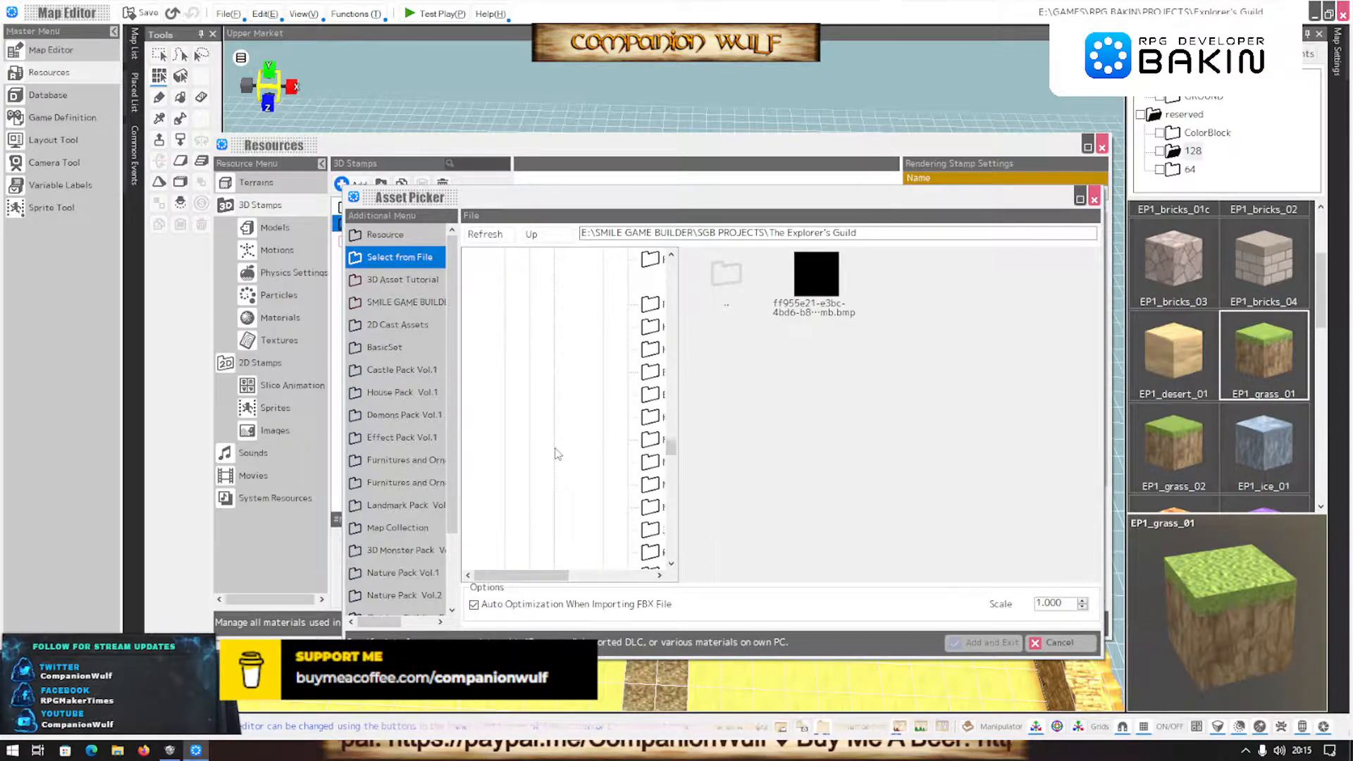
Import DesertTown - house - M1, M2 and S from the SMILE GAME BUILDER asset pack's Buildings into BUILDINGS and save the resources
click(378, 305)
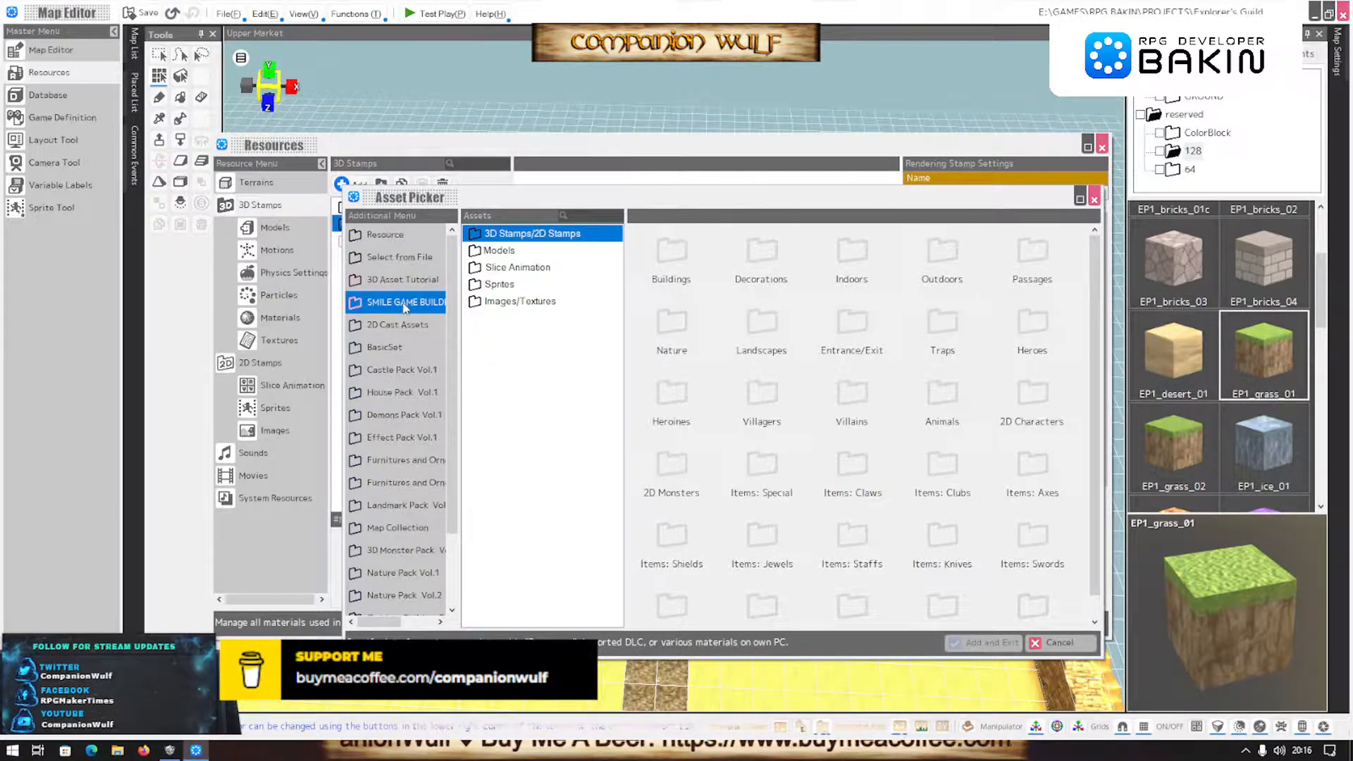
double_click(476, 237)
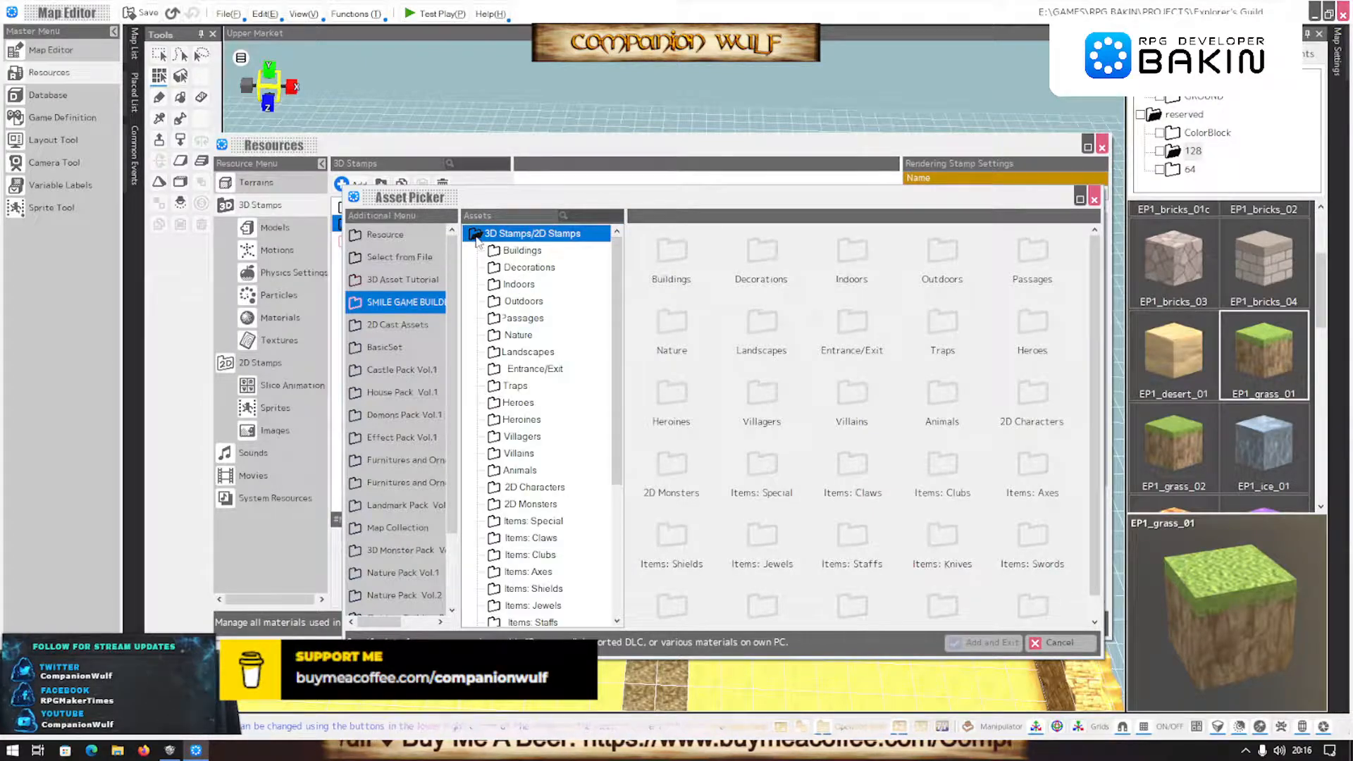
double_click(499, 251)
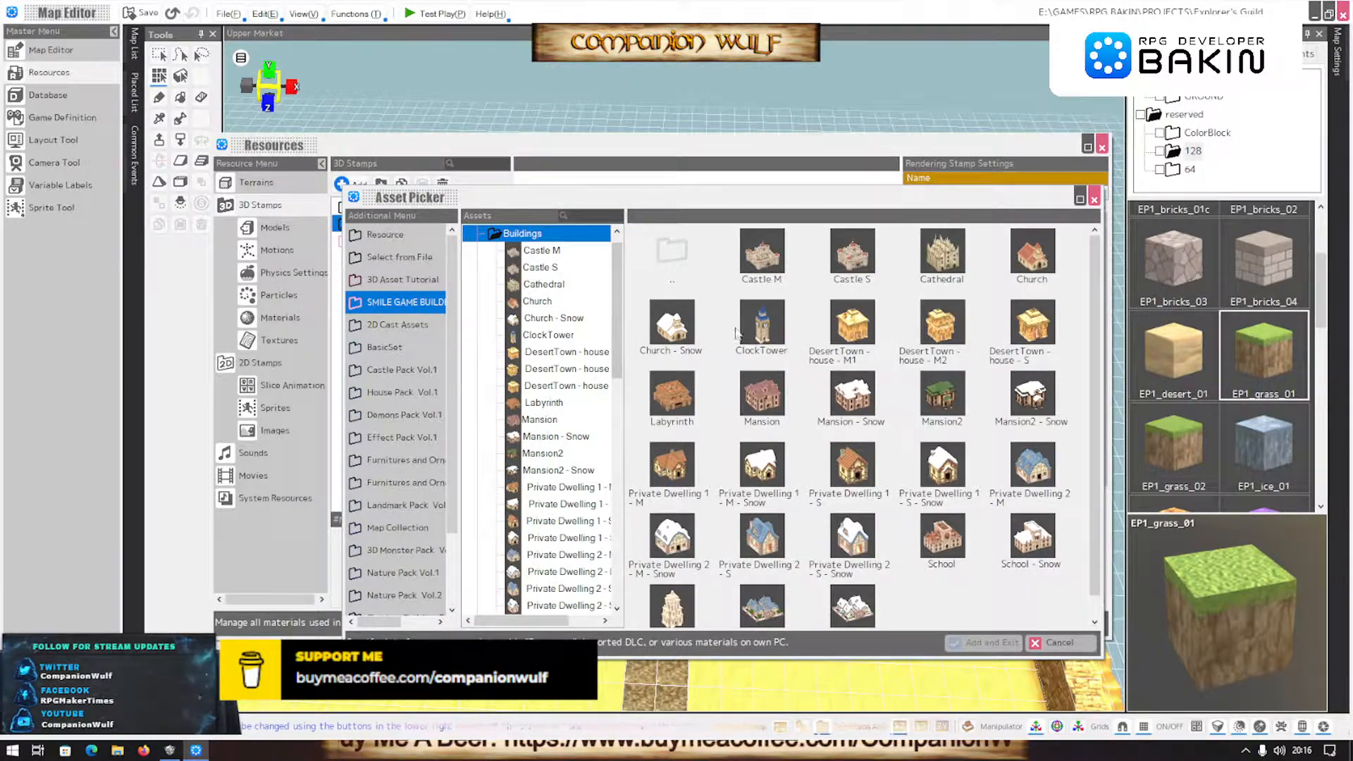
click(852, 335)
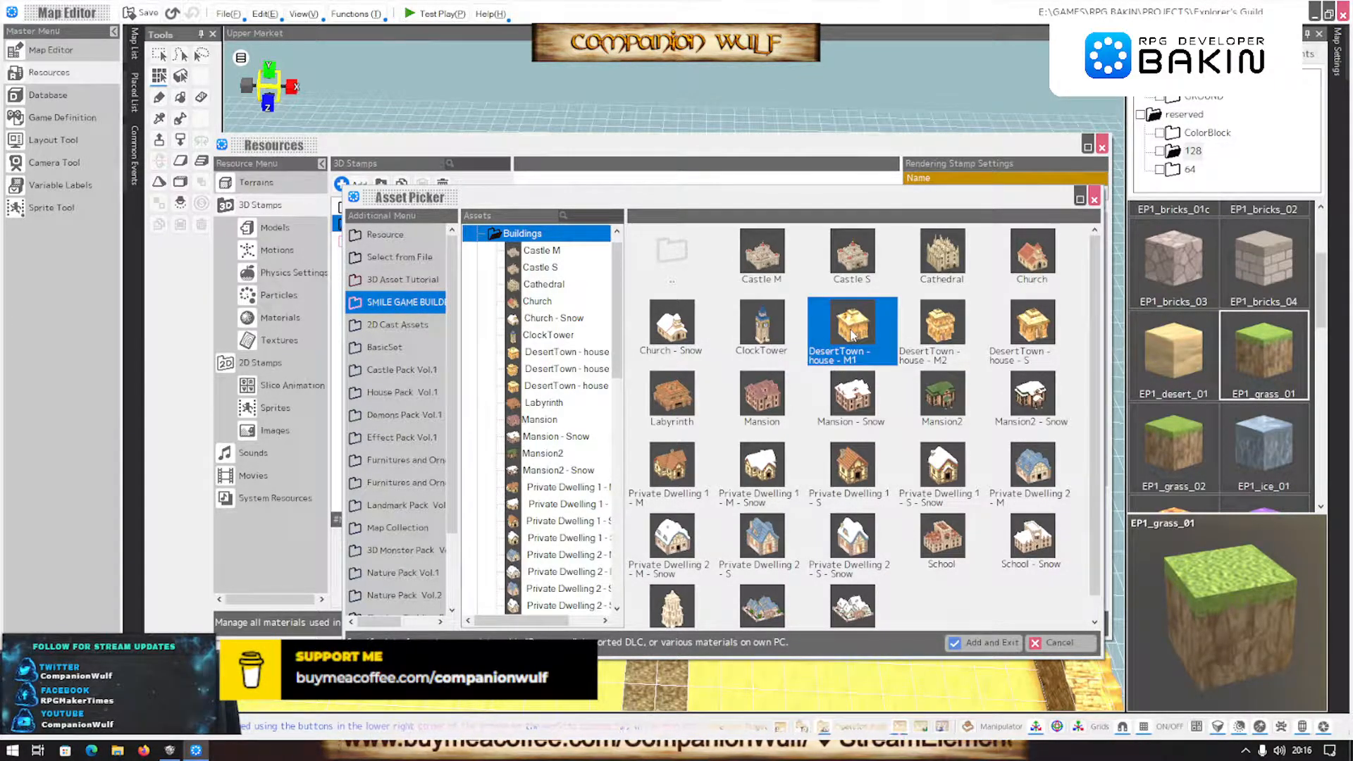
shift+click(1036, 330)
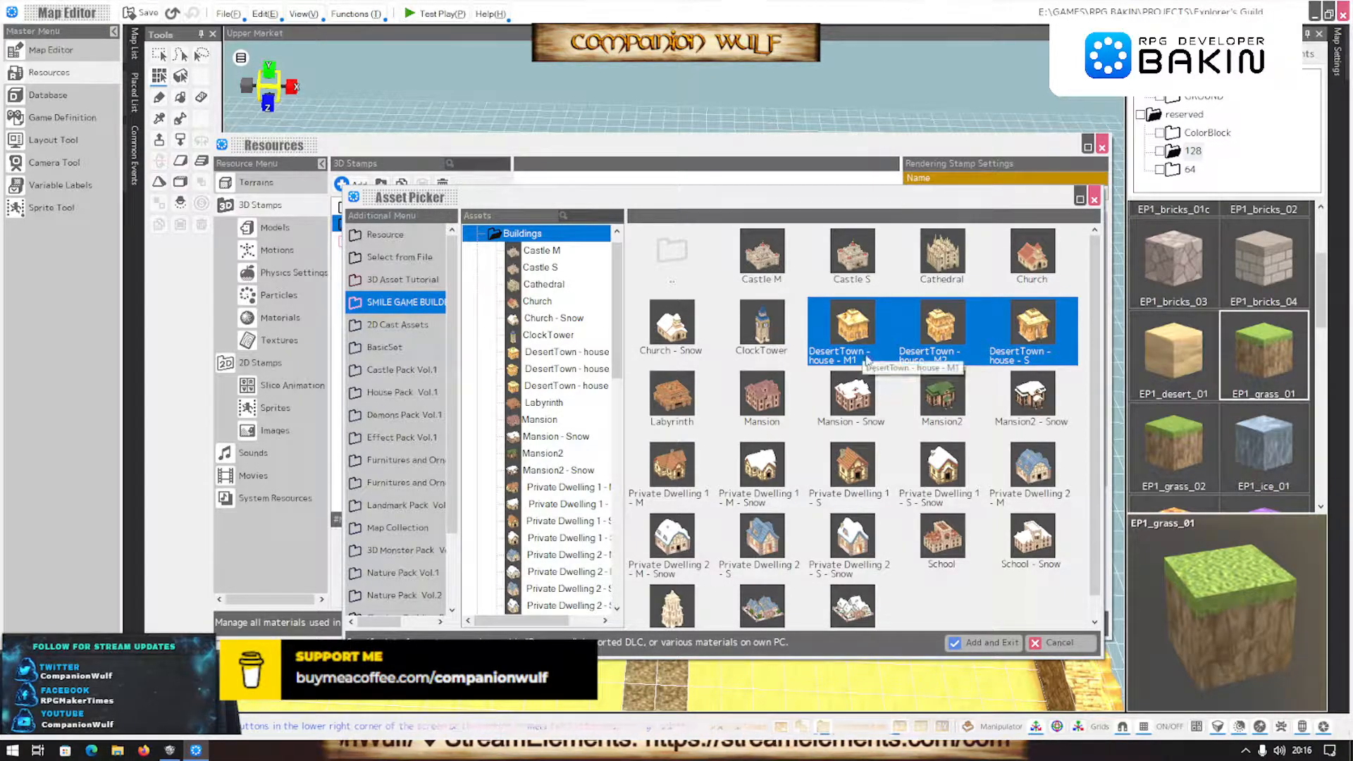
click(980, 643)
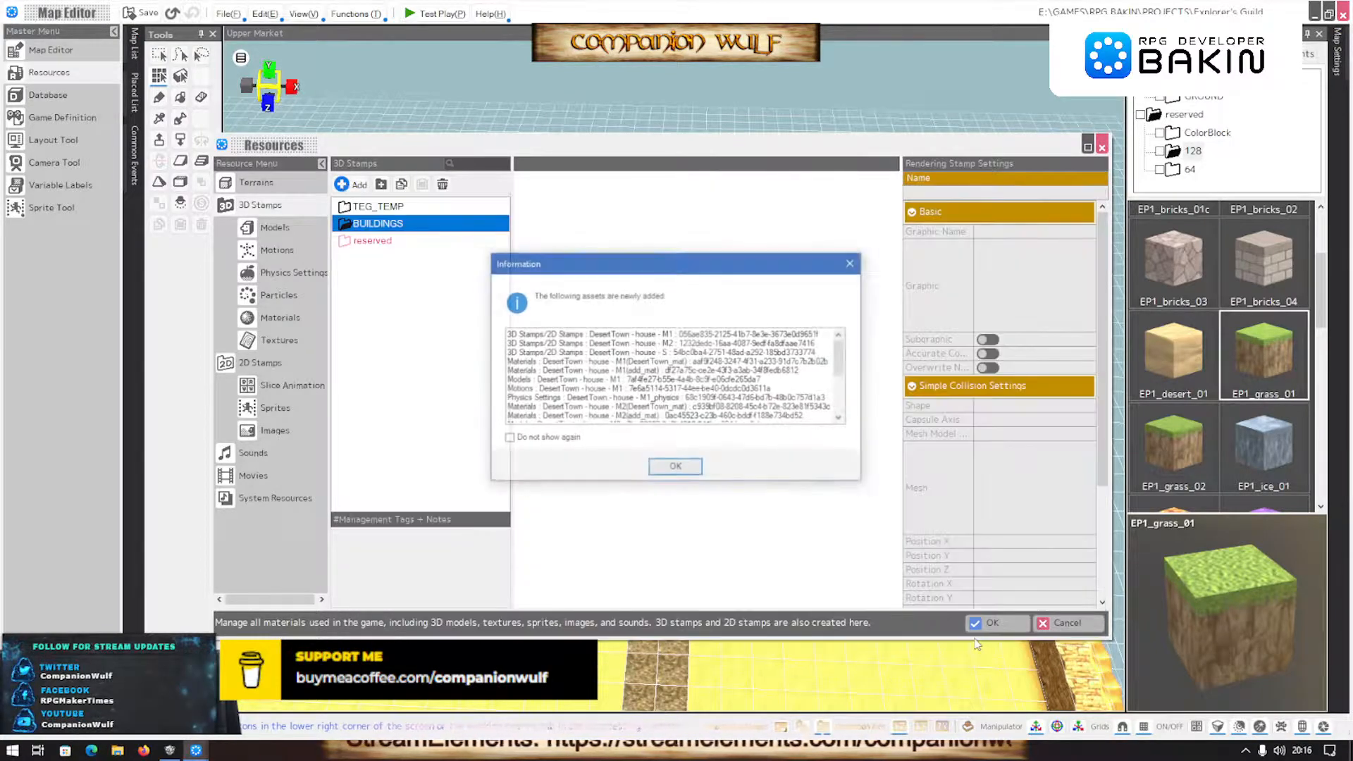
click(673, 469)
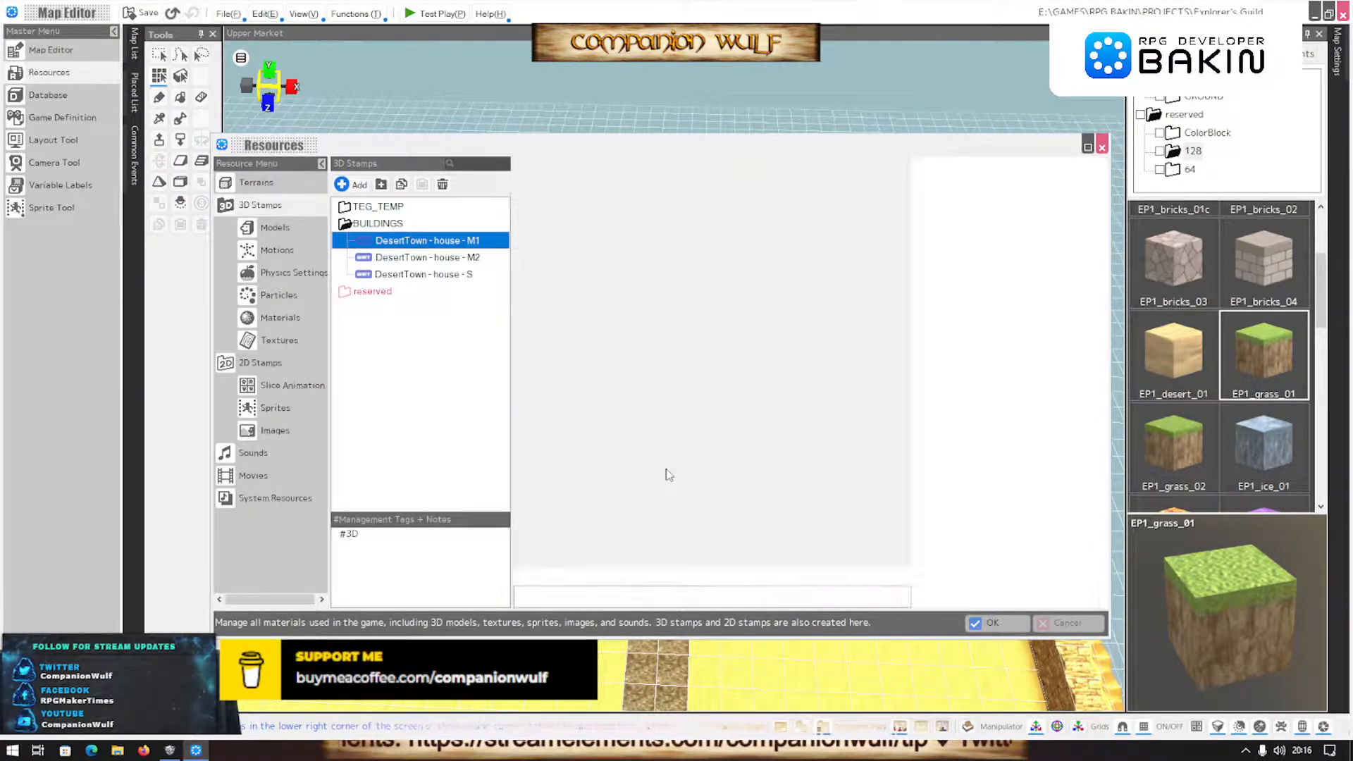
click(987, 623)
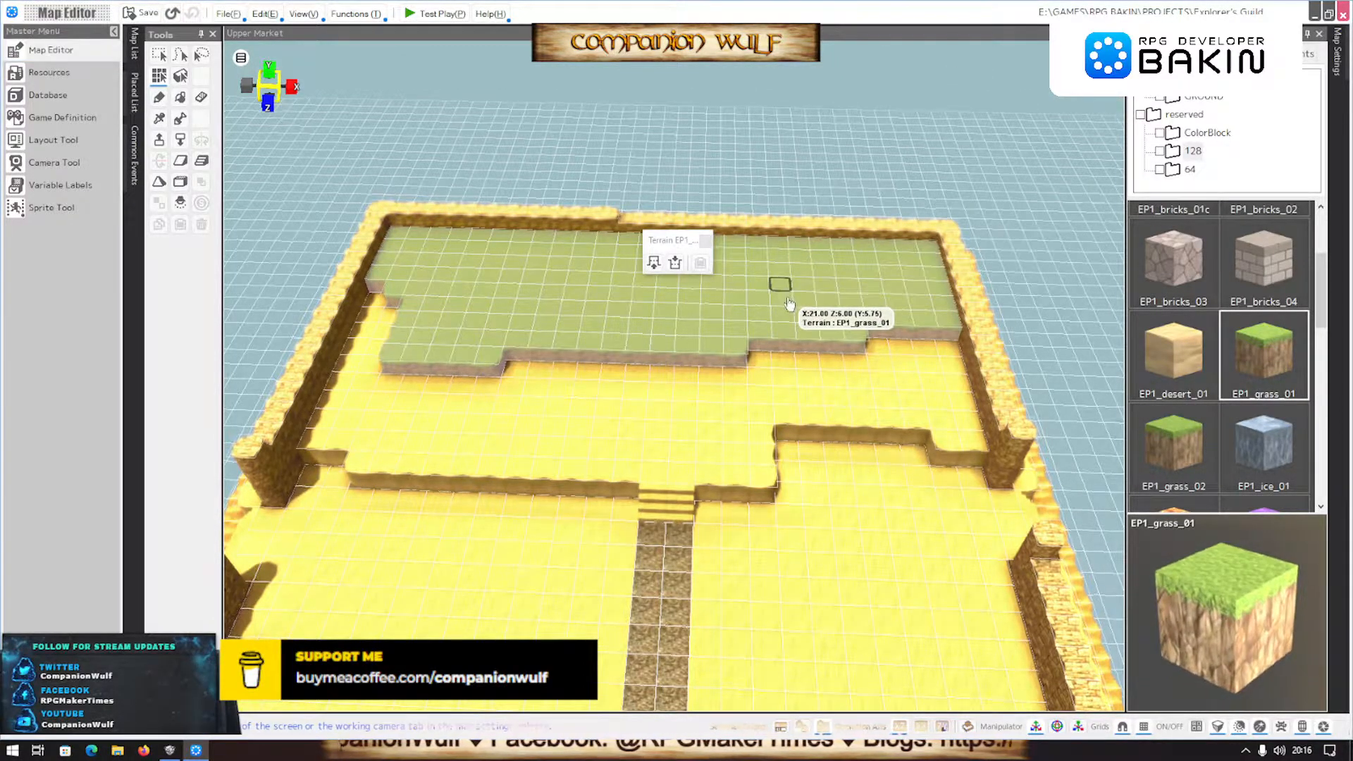
Place the DesertTown - house - M2 stamp from BUILDINGS on the grass plateau near the Upper Market map's back-left corner
right_drag(789, 294, 804, 369)
scroll(815, 359, down, 3)
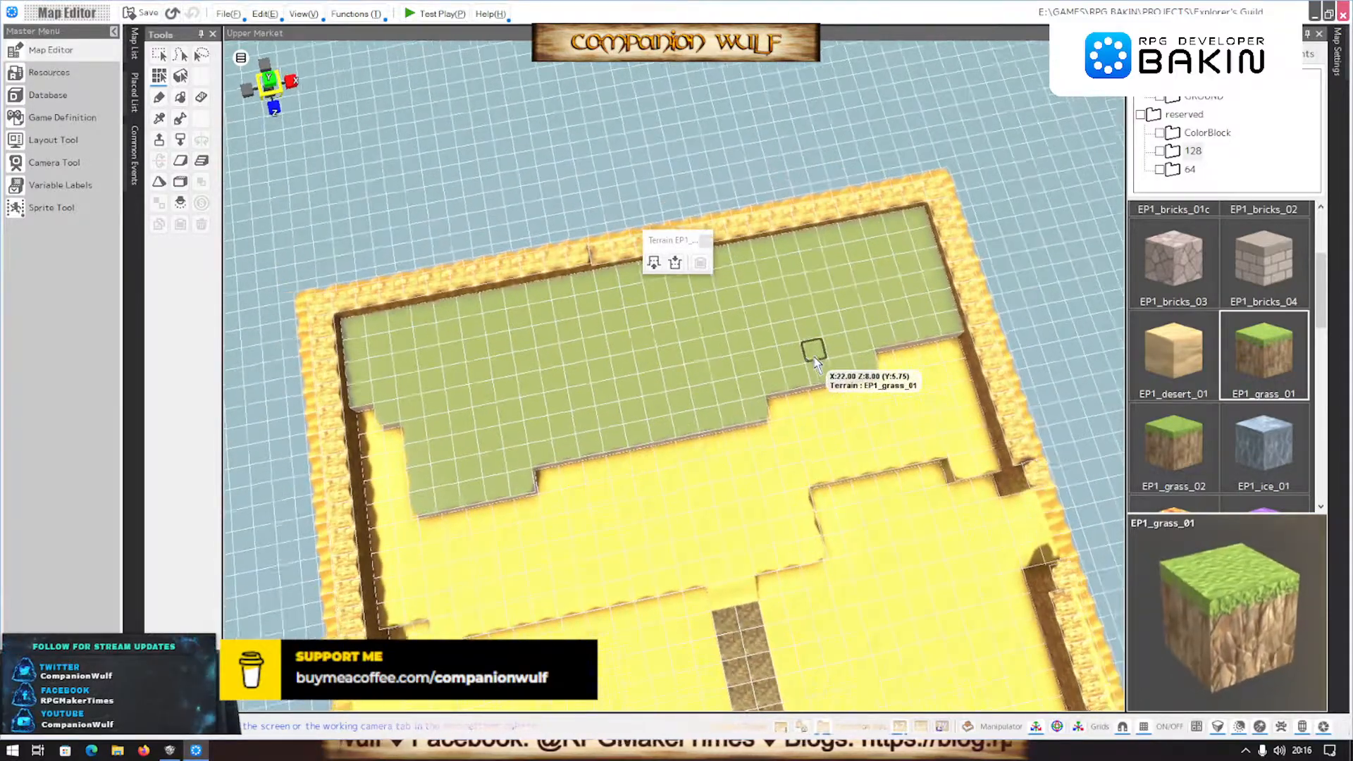
click(1220, 54)
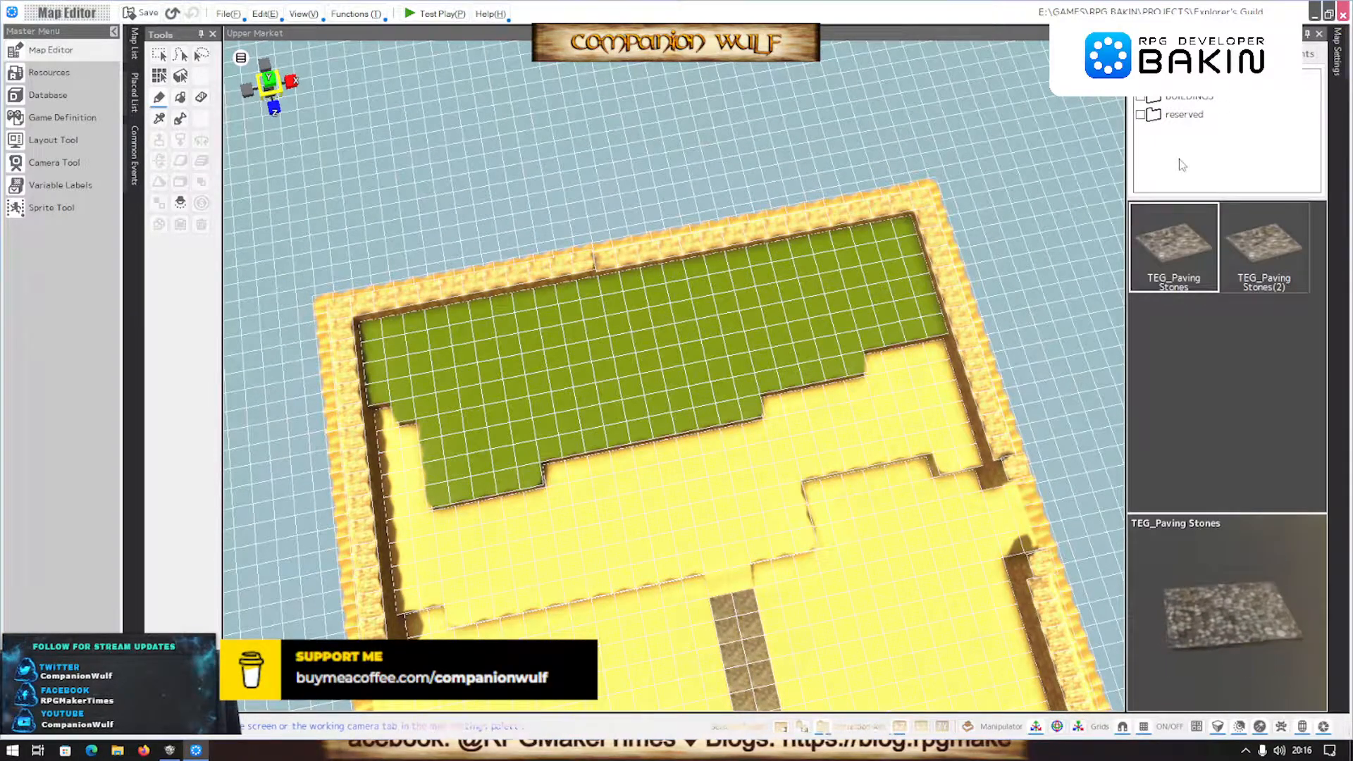
click(1155, 99)
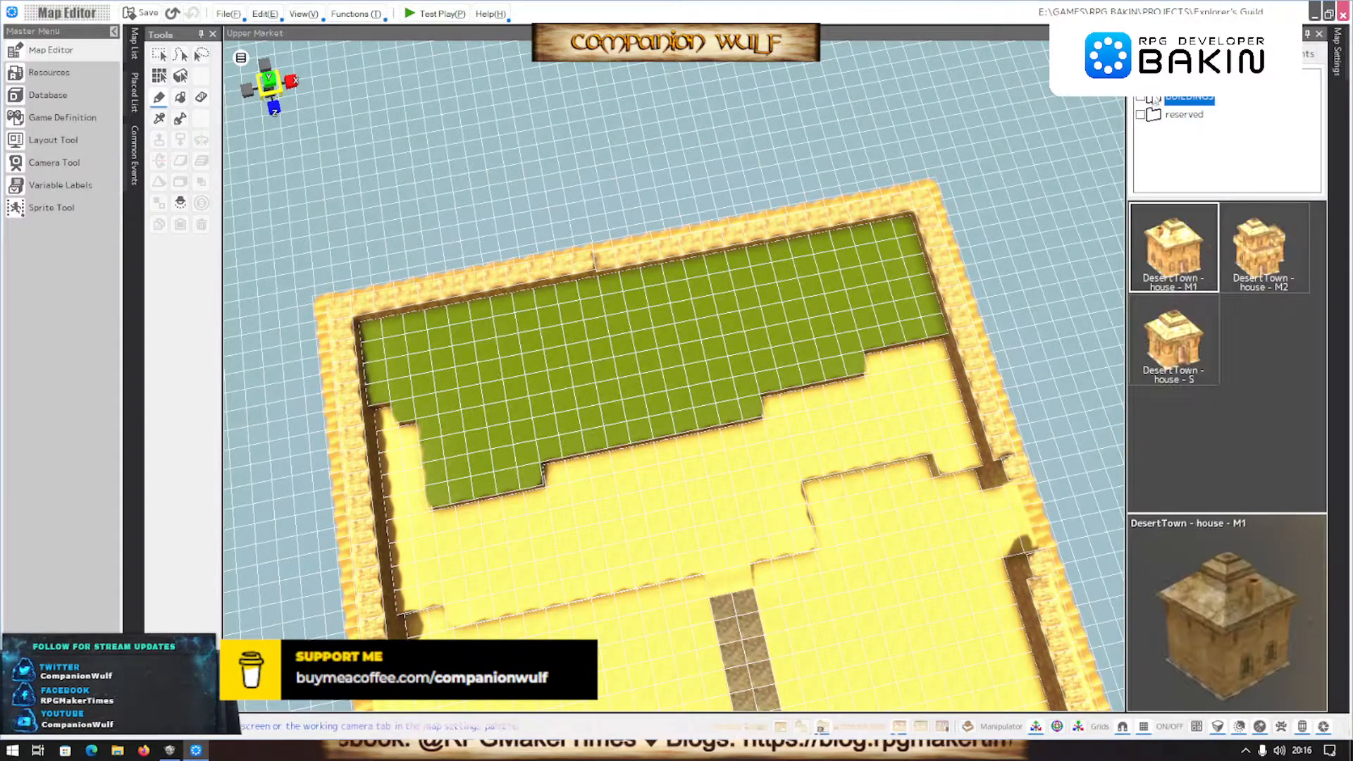
click(1177, 247)
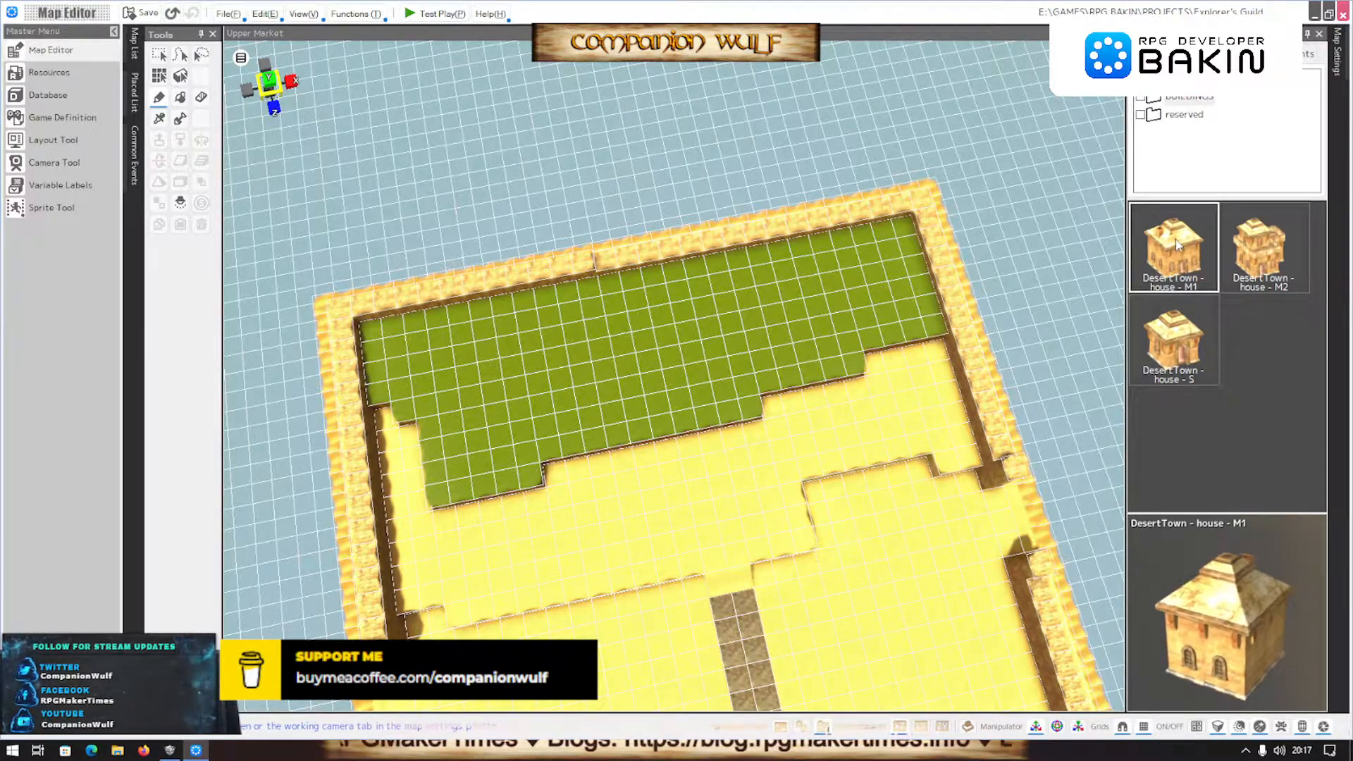
middle_drag(523, 332, 521, 296)
click(1253, 261)
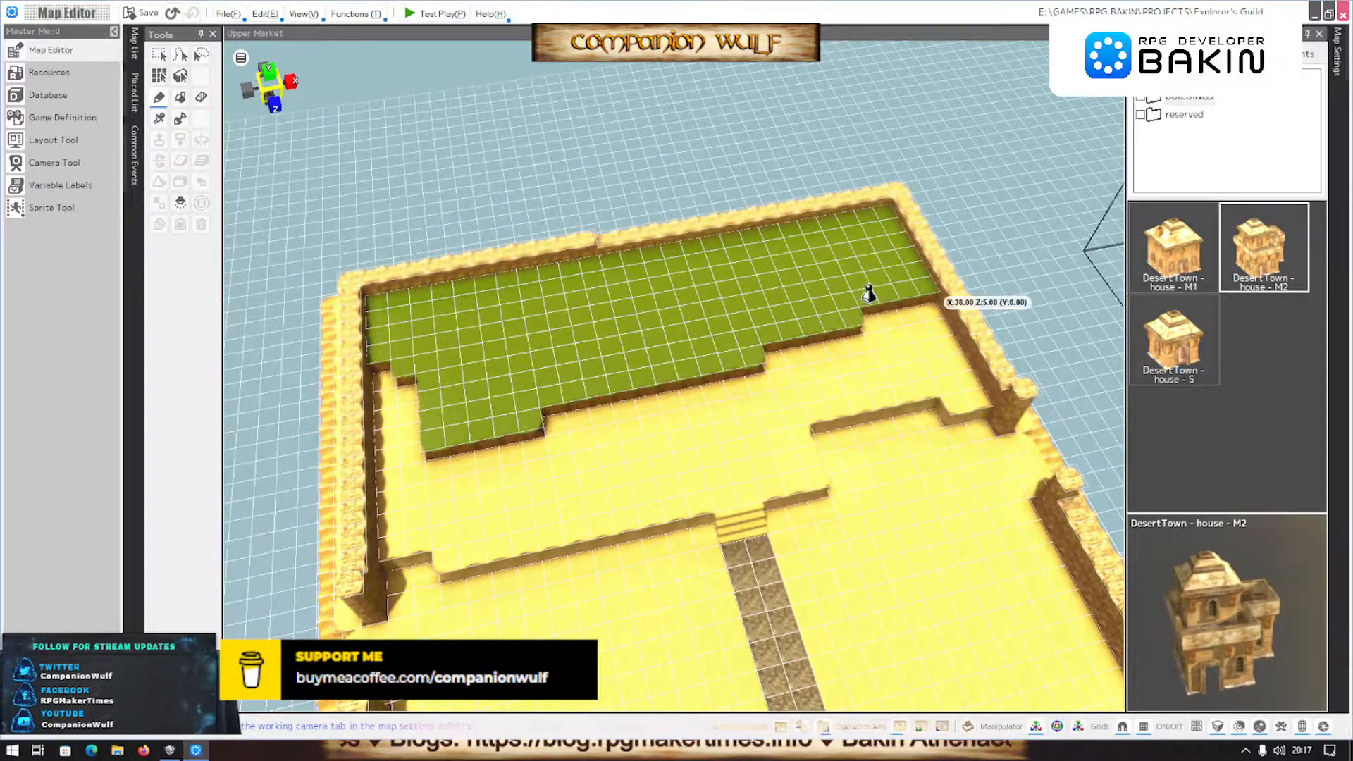
click(462, 317)
Examine the placed DesertTown - house - M2 from several angles to check its position and orientation on the grass
middle_drag(499, 576, 552, 515)
scroll(552, 516, up, 4)
scroll(553, 516, down, 3)
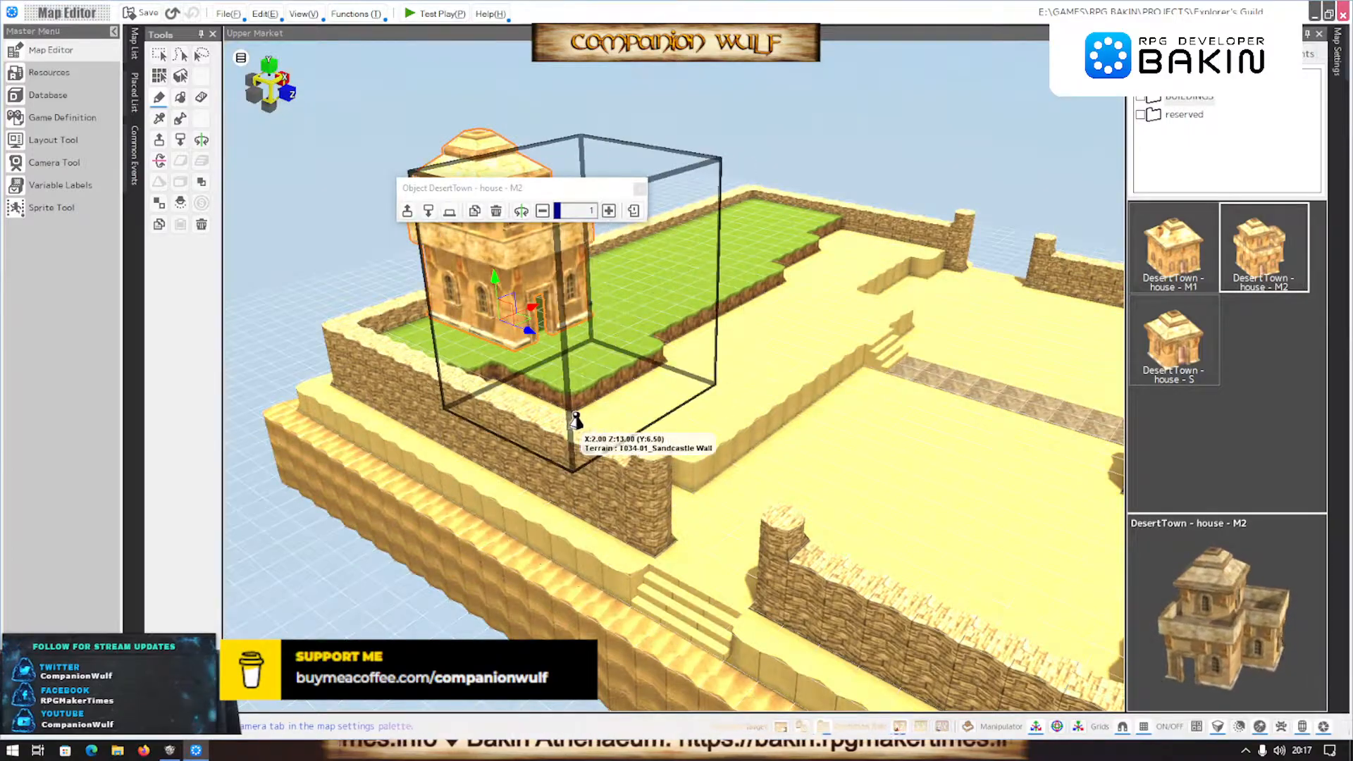
middle_drag(583, 431, 577, 507)
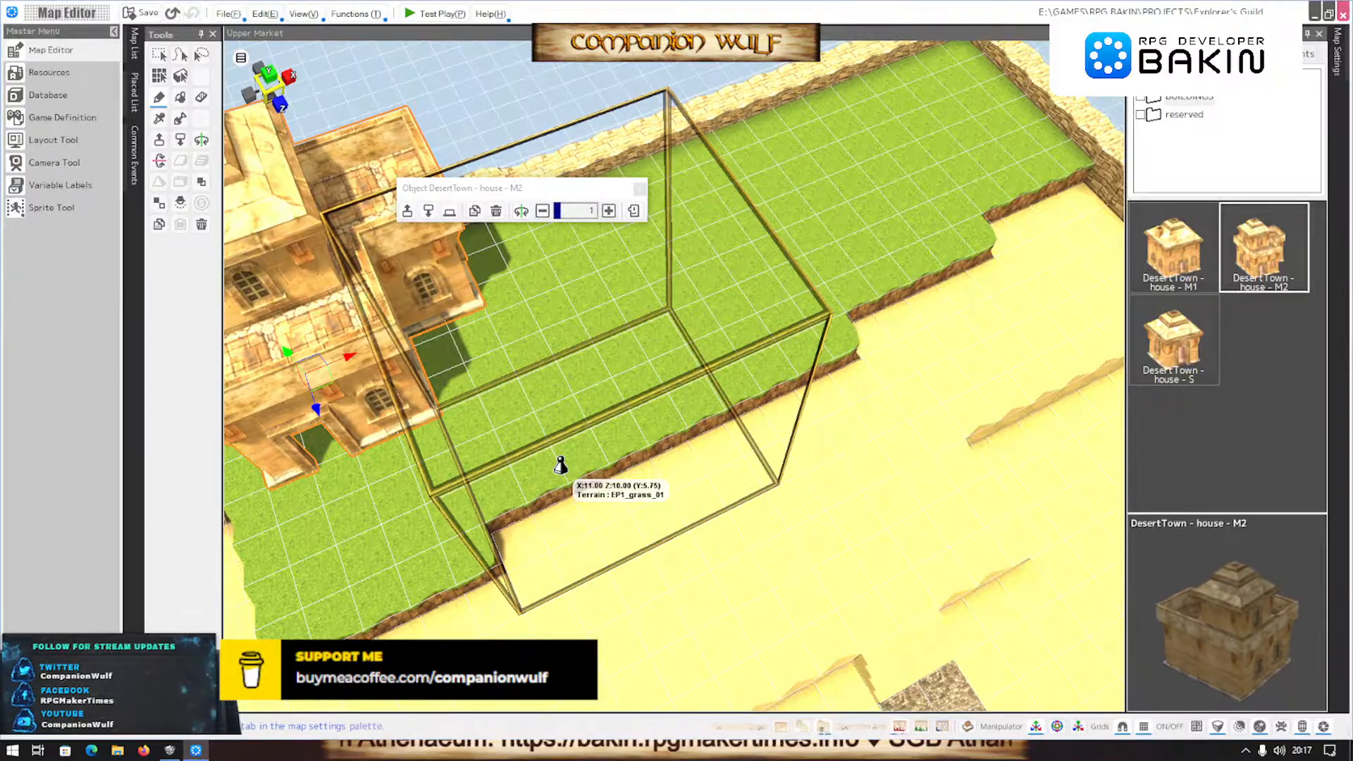
right_drag(561, 466, 590, 468)
middle_drag(590, 469, 610, 438)
scroll(612, 438, down, 2)
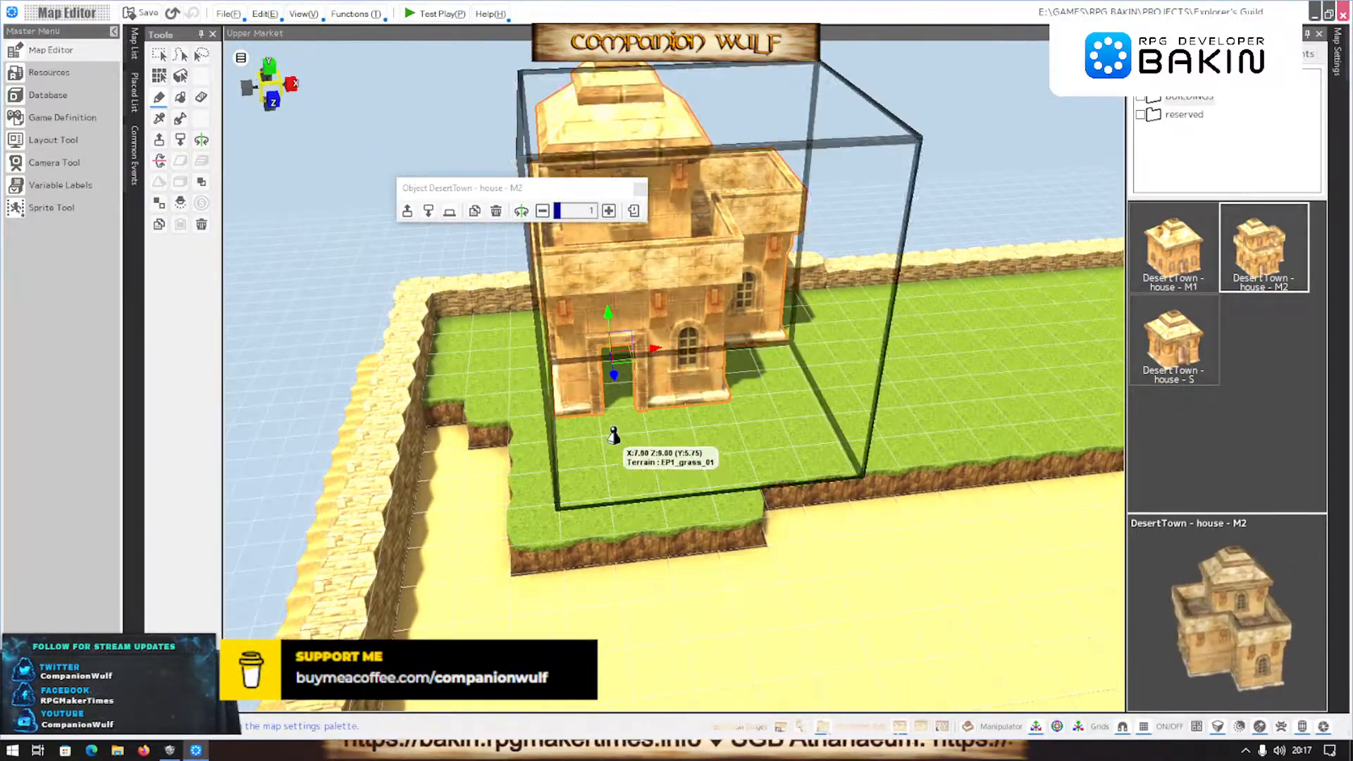
middle_drag(651, 481, 674, 457)
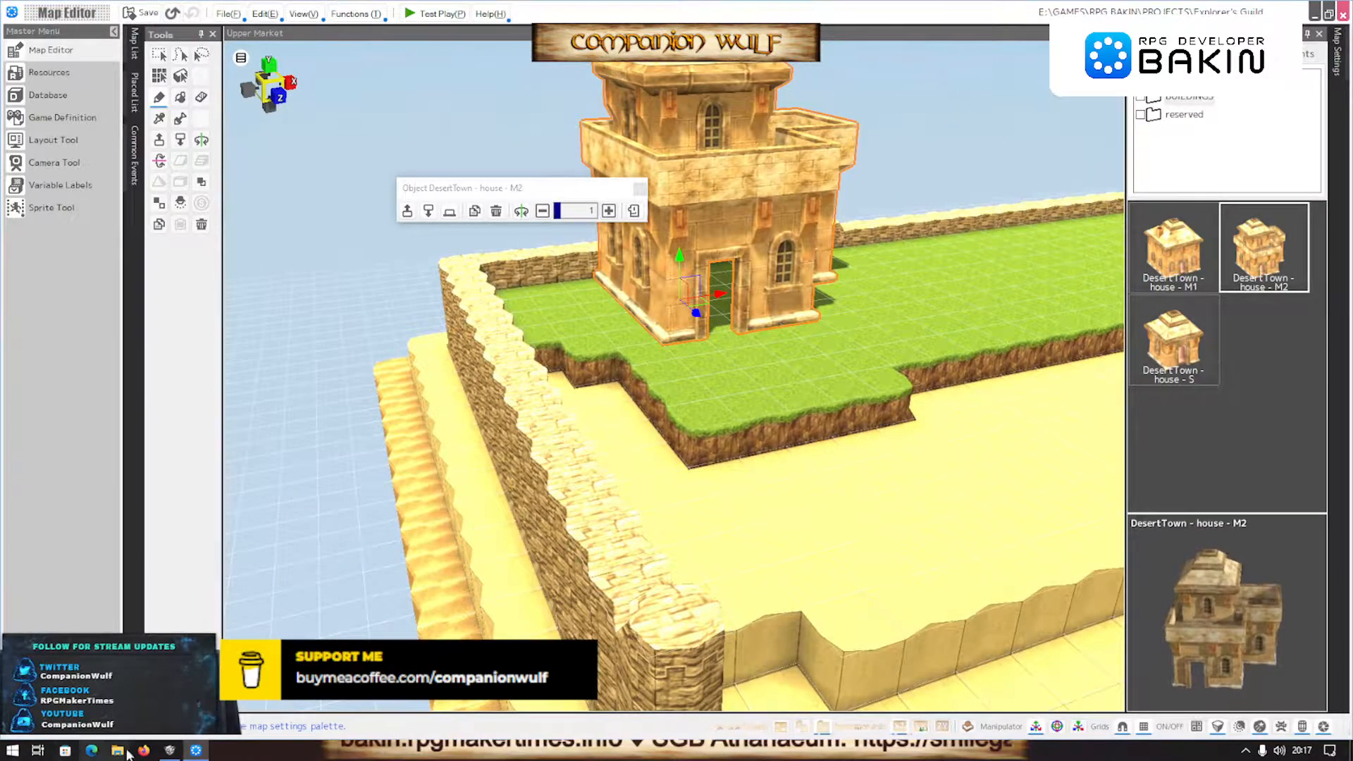
Switch to SMILE GAME BUILDER and examine the original corner house, the paving beside the pool and the man-made terrains
click(195, 750)
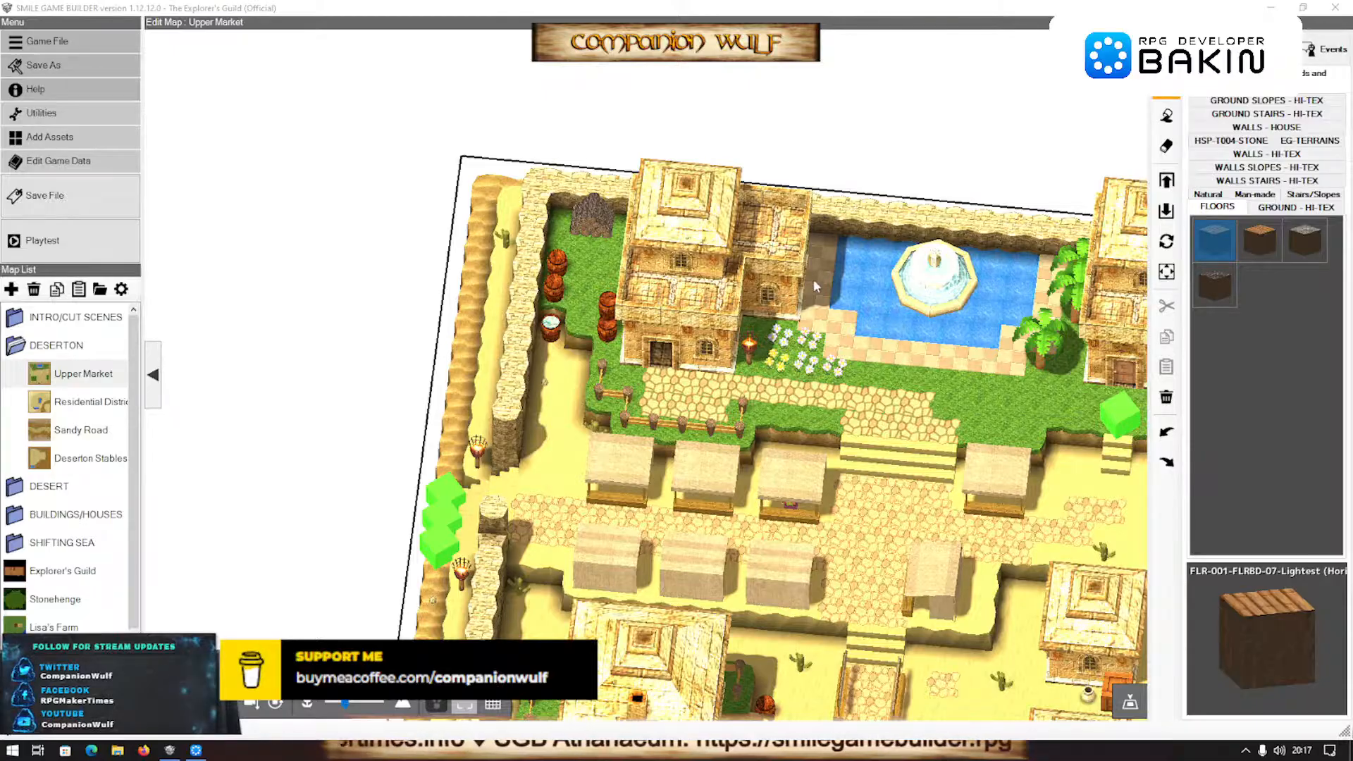
scroll(813, 279, up, 2)
scroll(818, 283, up, 4)
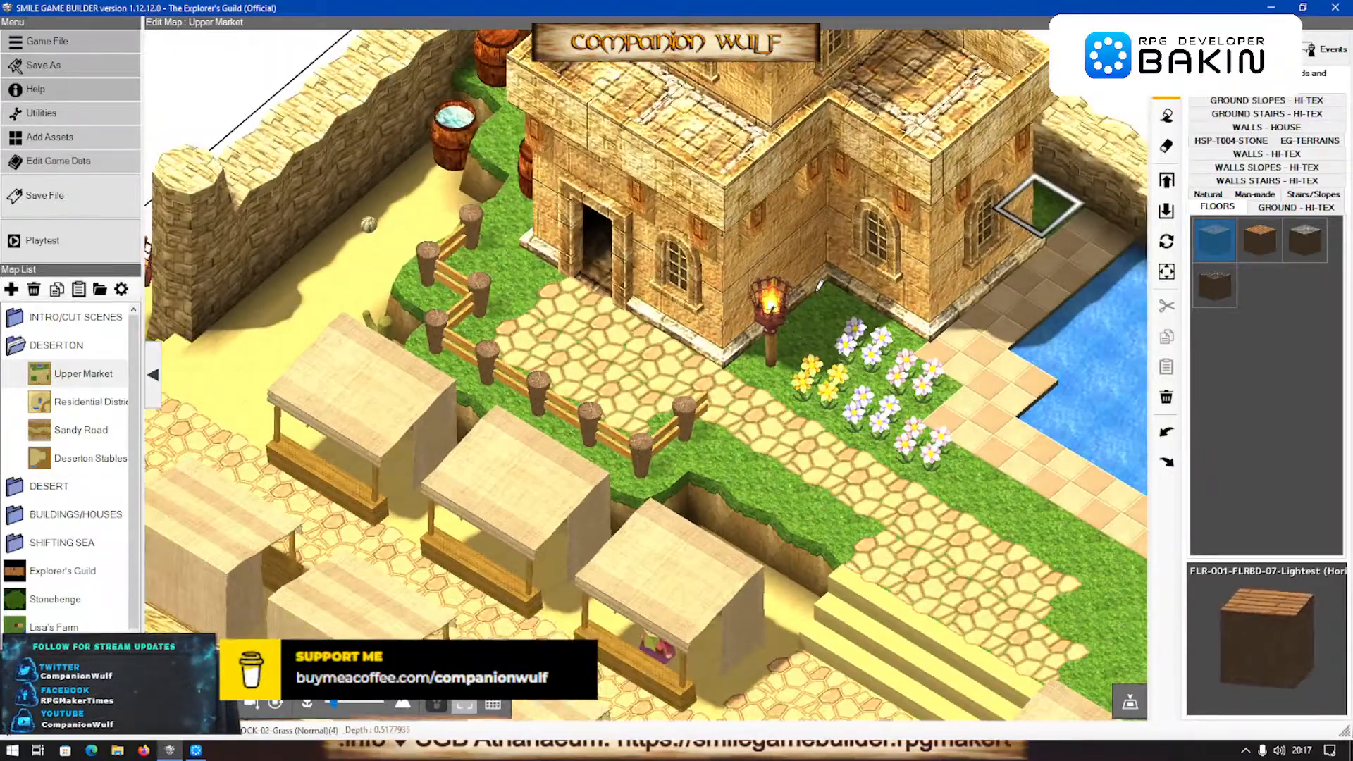
scroll(819, 286, down, 3)
middle_drag(707, 314, 822, 234)
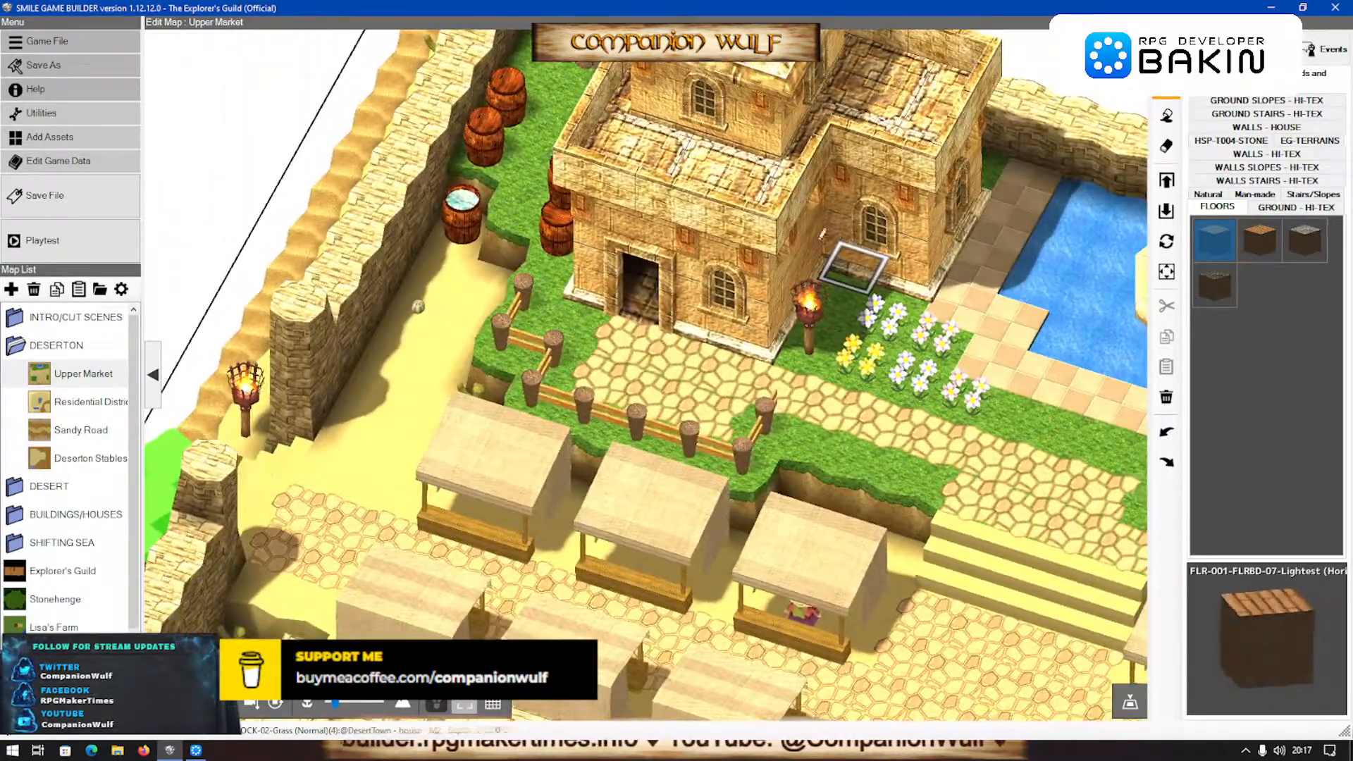
middle_drag(874, 320, 924, 337)
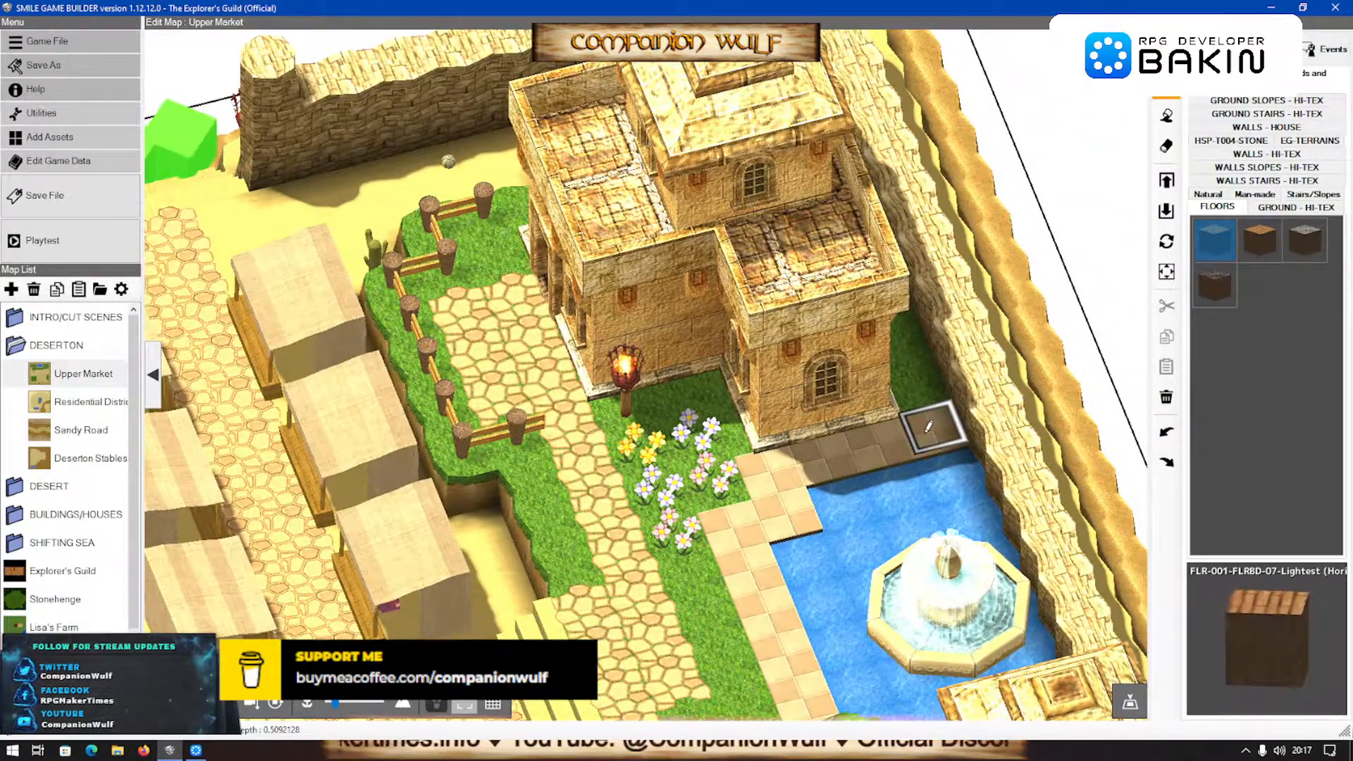
click(1255, 193)
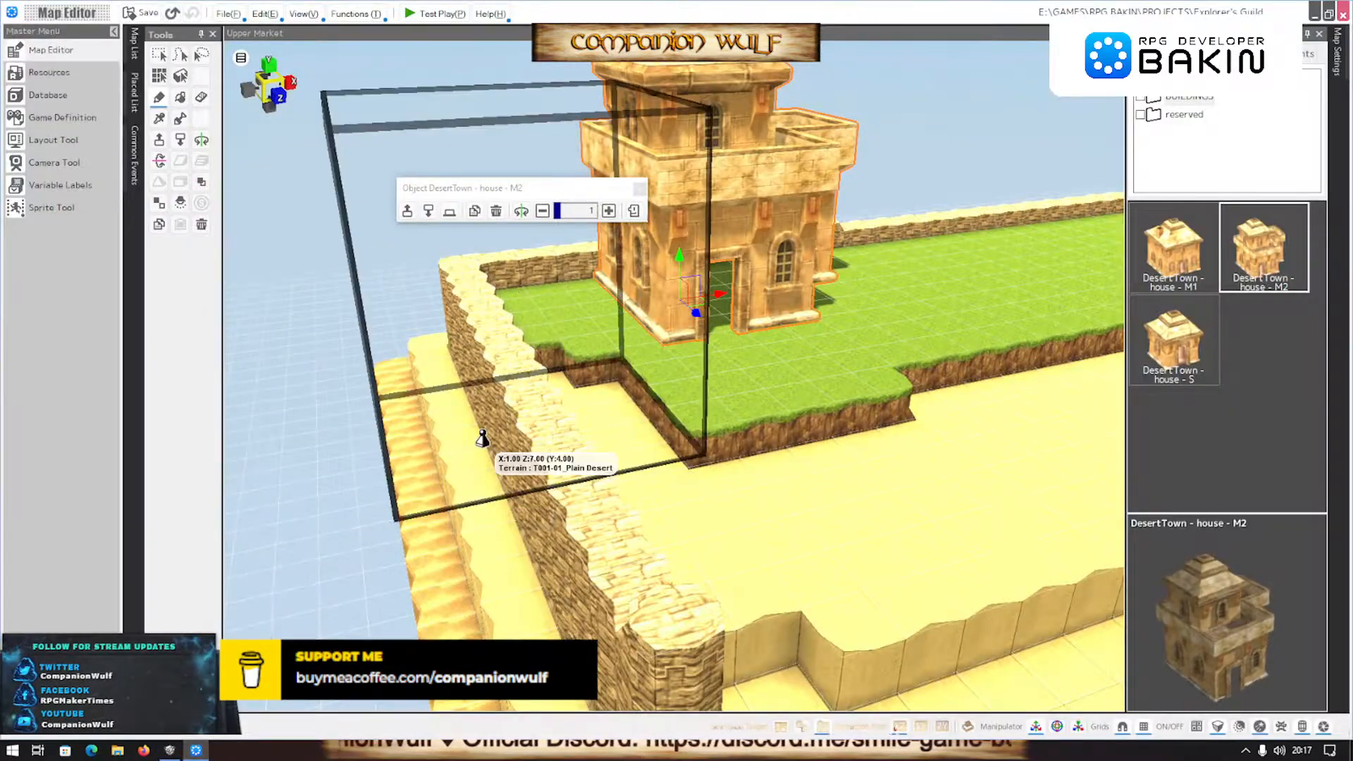
Back in RPG Developer Bakin, paint a strip of EP1_tile_01 terrain on the grass along the house's side wall
right_drag(851, 444, 804, 488)
click(1222, 150)
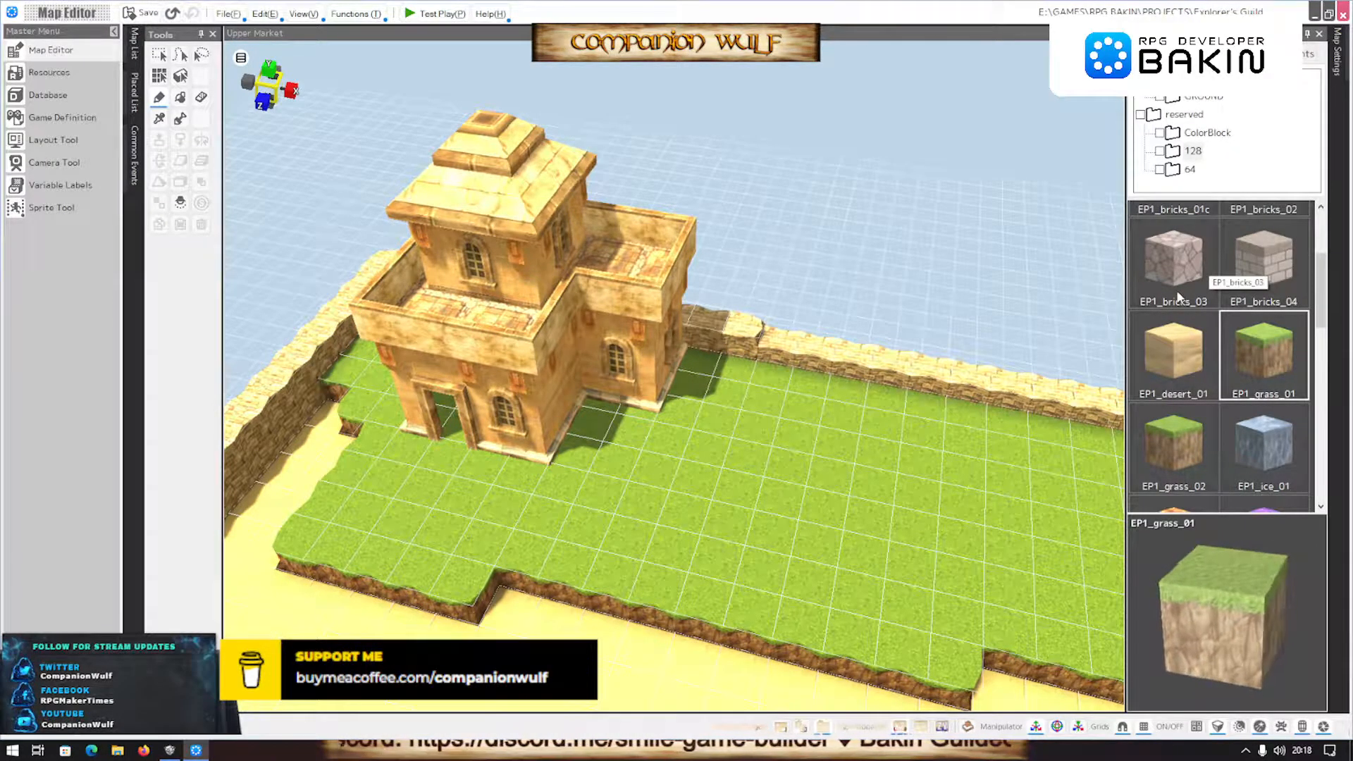
scroll(1189, 299, down, 3)
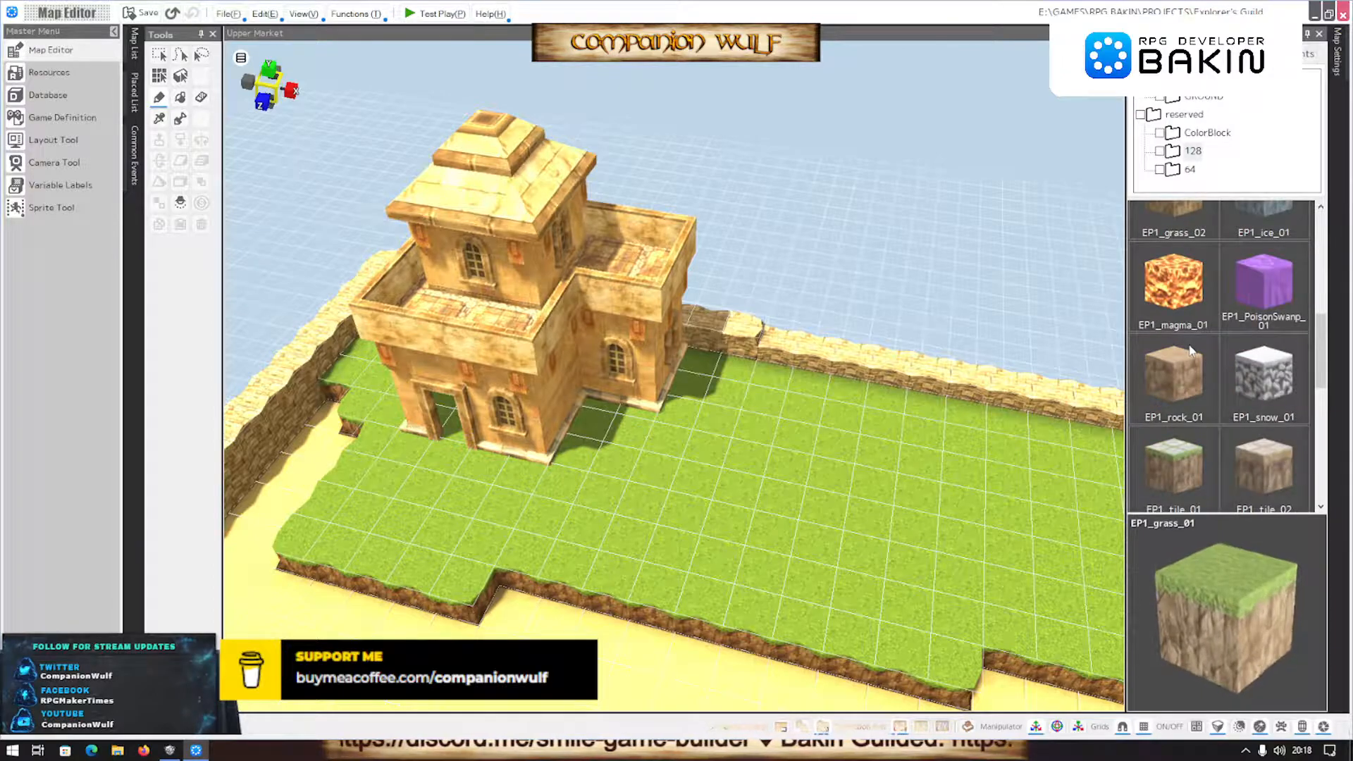
click(1174, 465)
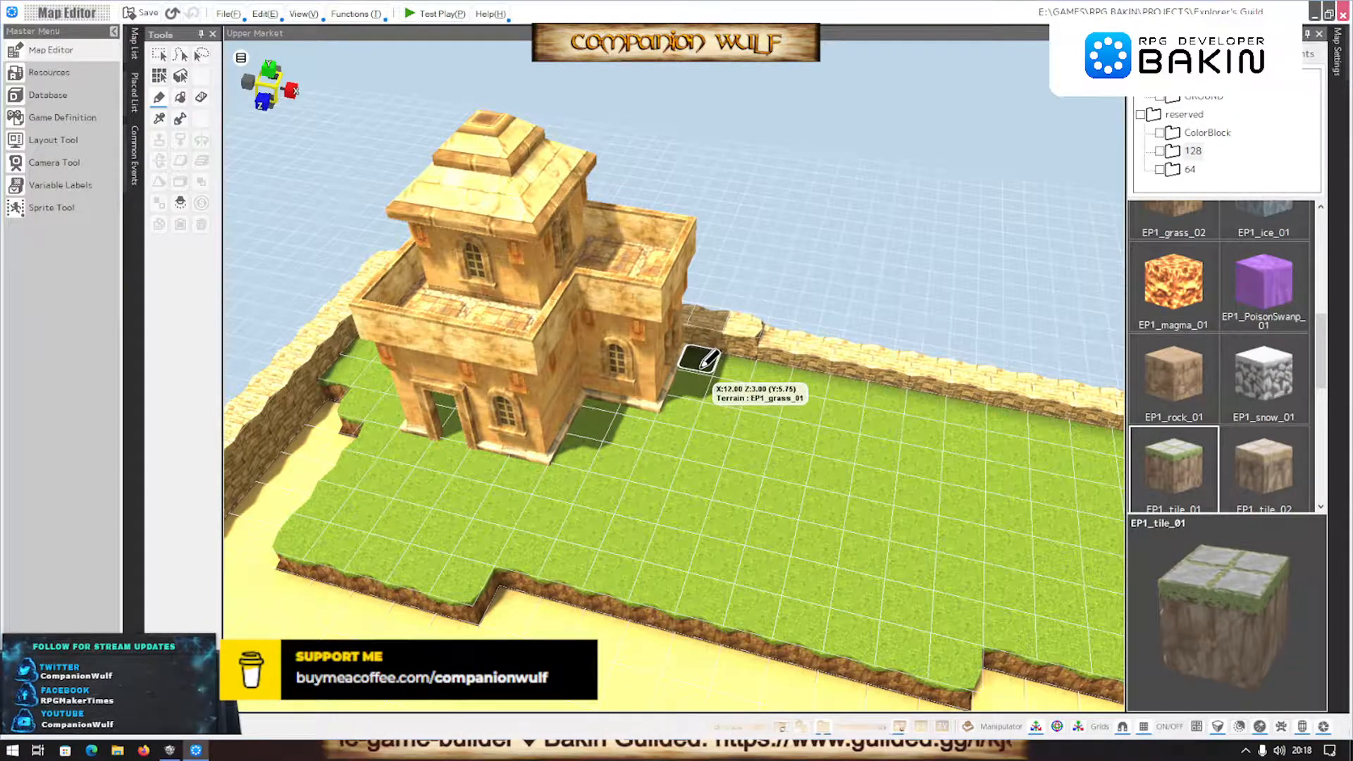
drag(703, 359, 668, 445)
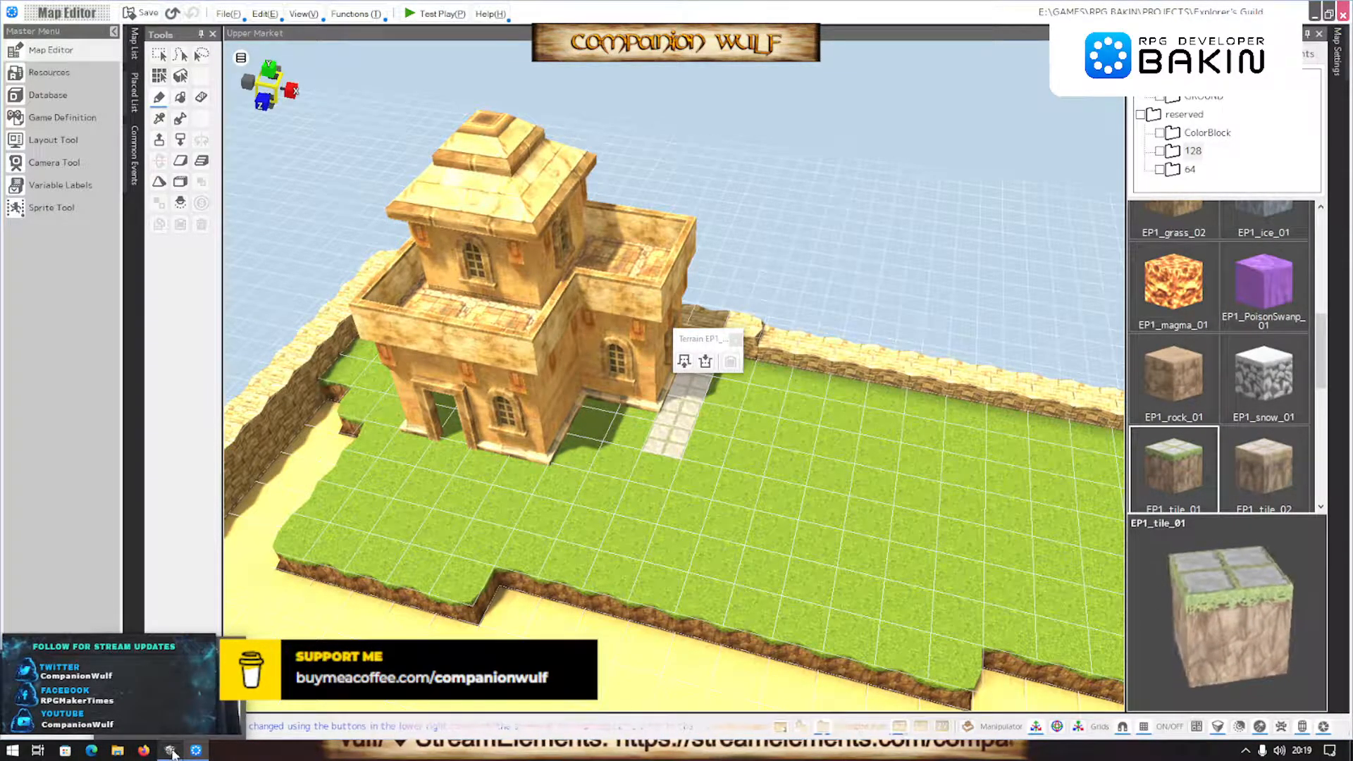
Compare the paving with the original map in SMILE GAME BUILDER and add an EP1_tile_01 tile at X 13, Z 6 in Bakin
click(171, 751)
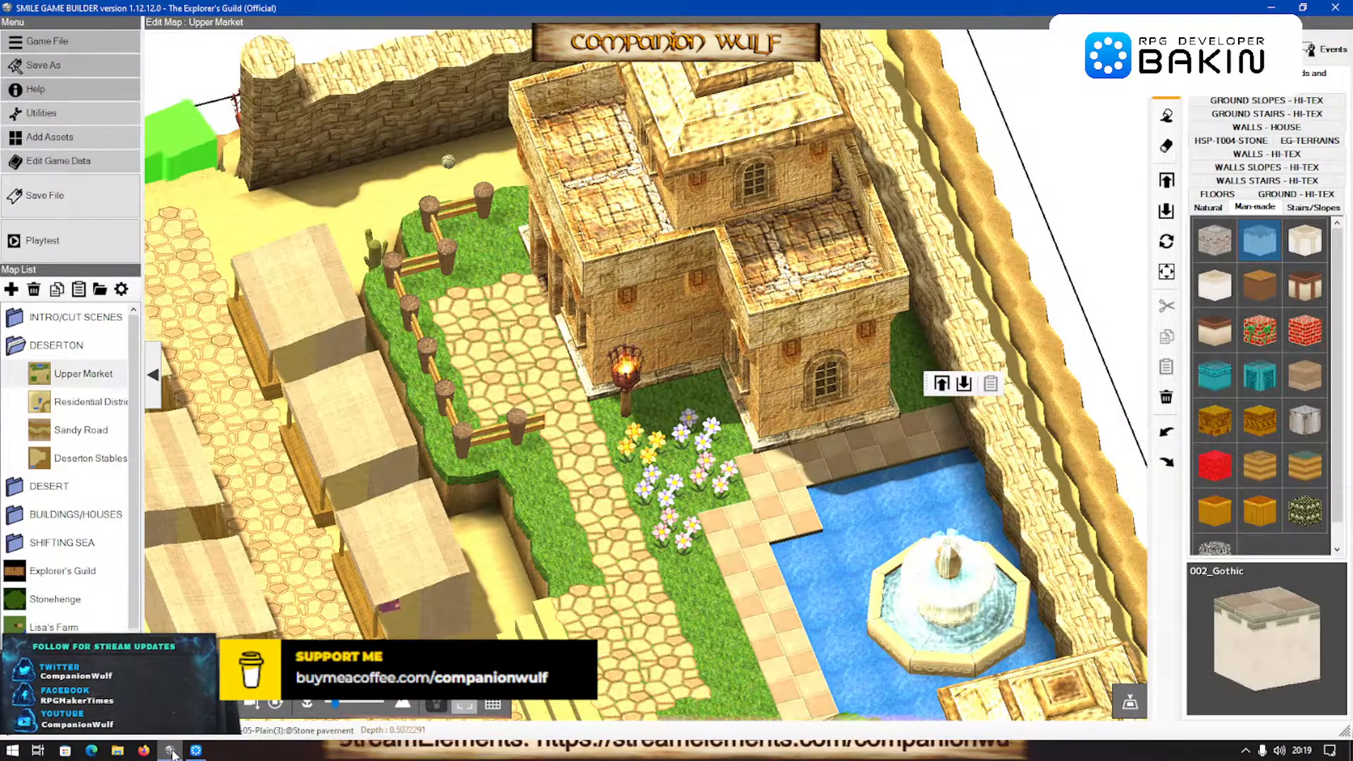
click(171, 751)
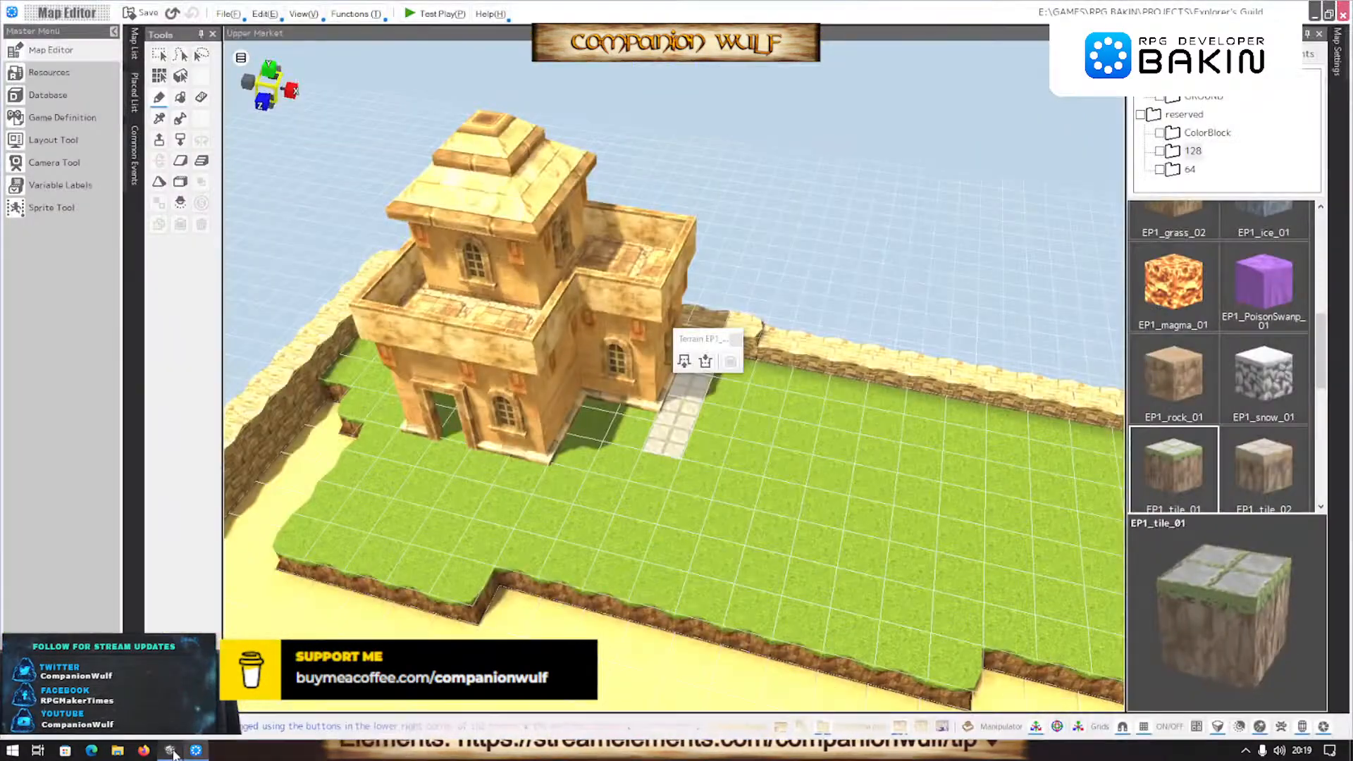
click(172, 751)
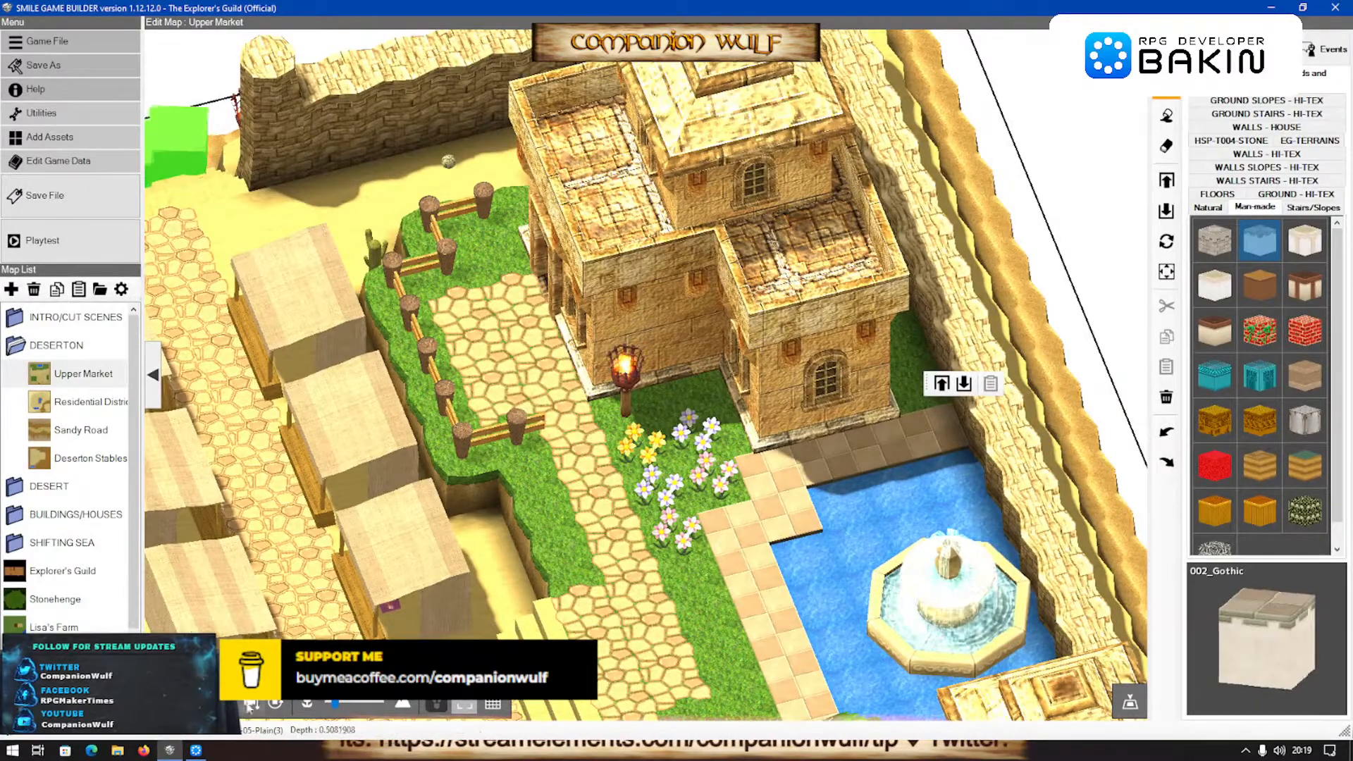
click(171, 751)
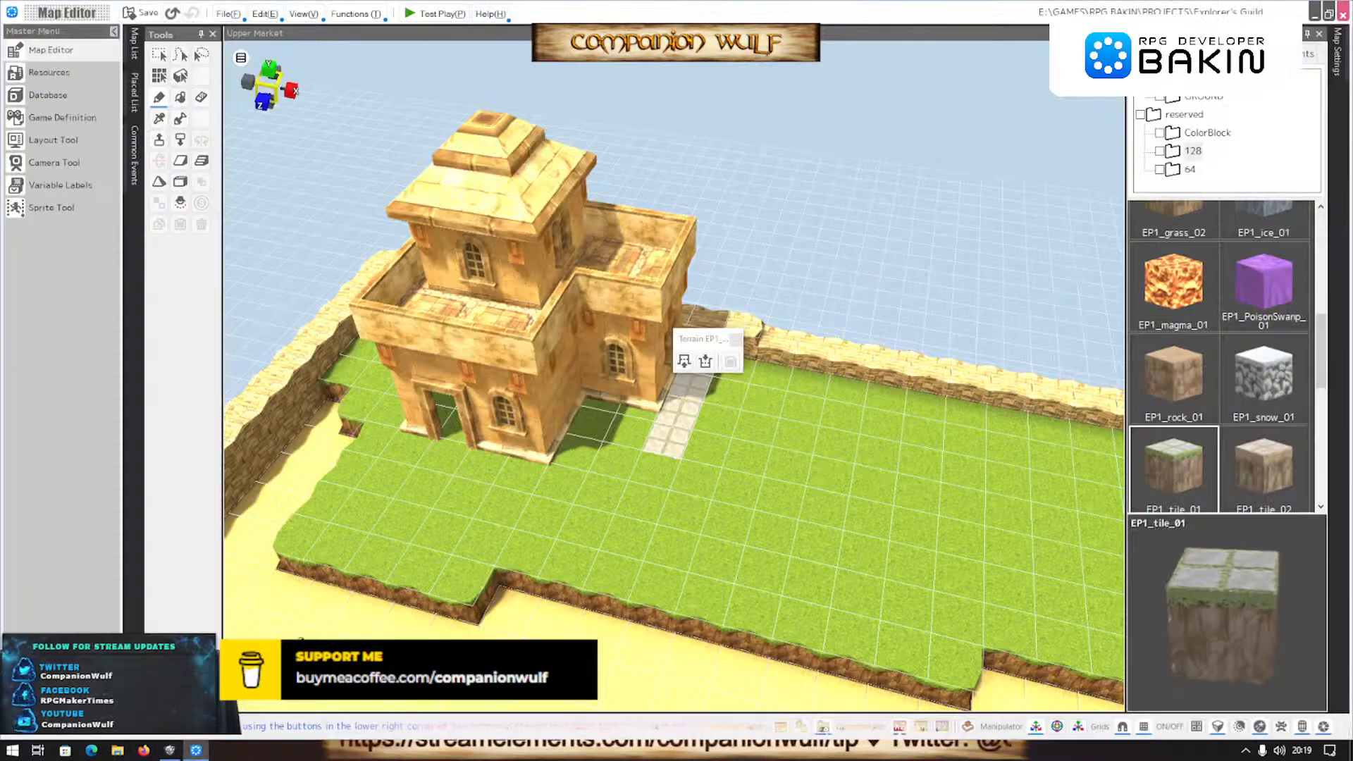
click(701, 444)
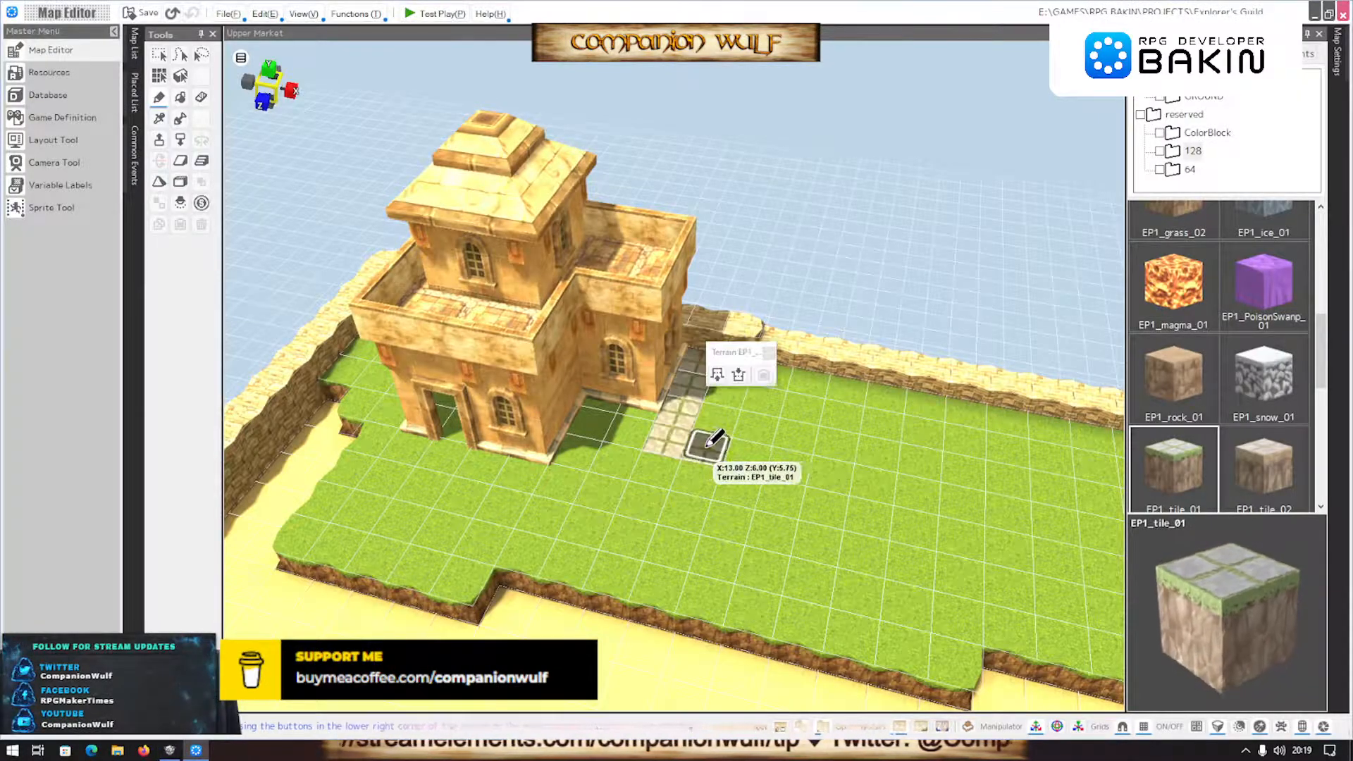
Switch to SMILE GAME BUILDER, examine the tiled border around the fountain pool and compare it with the paving begun in Bakin
click(172, 751)
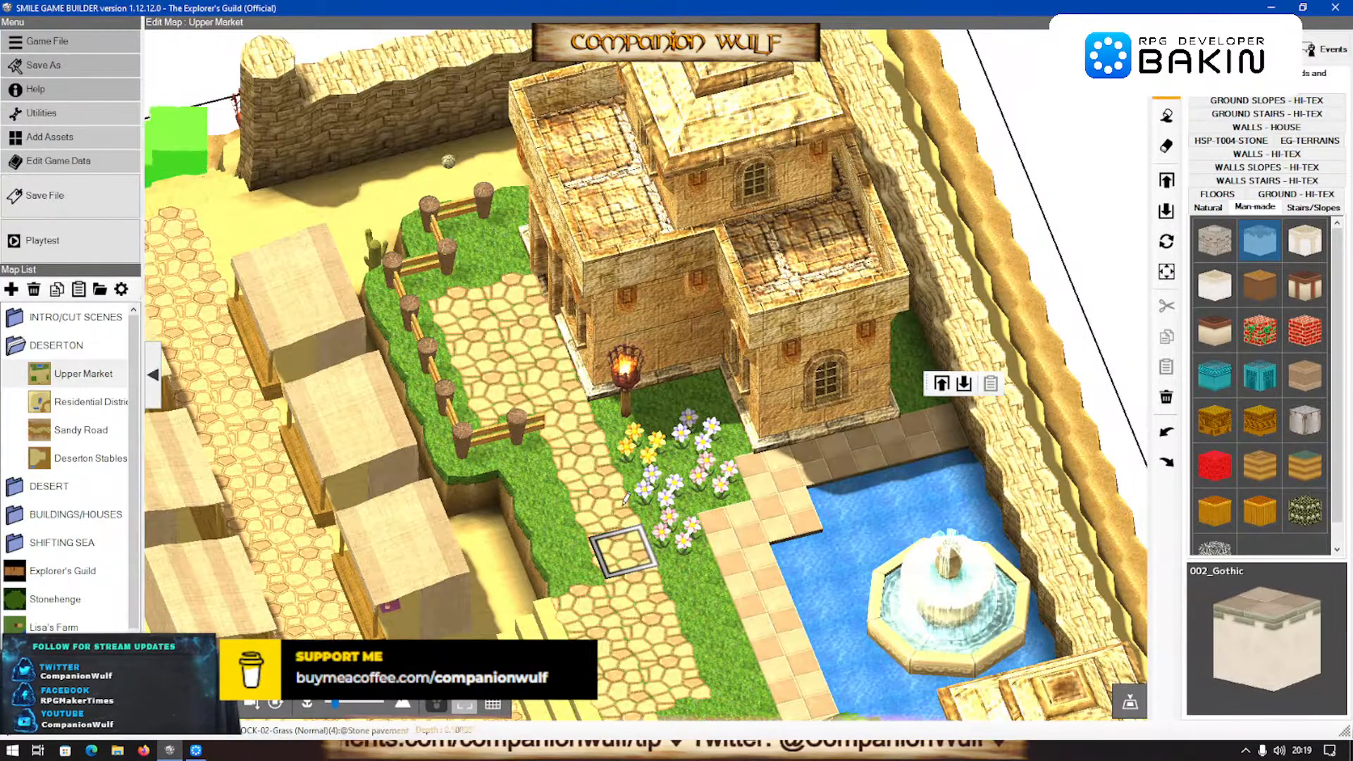
middle_drag(625, 500, 581, 522)
right_drag(581, 522, 663, 553)
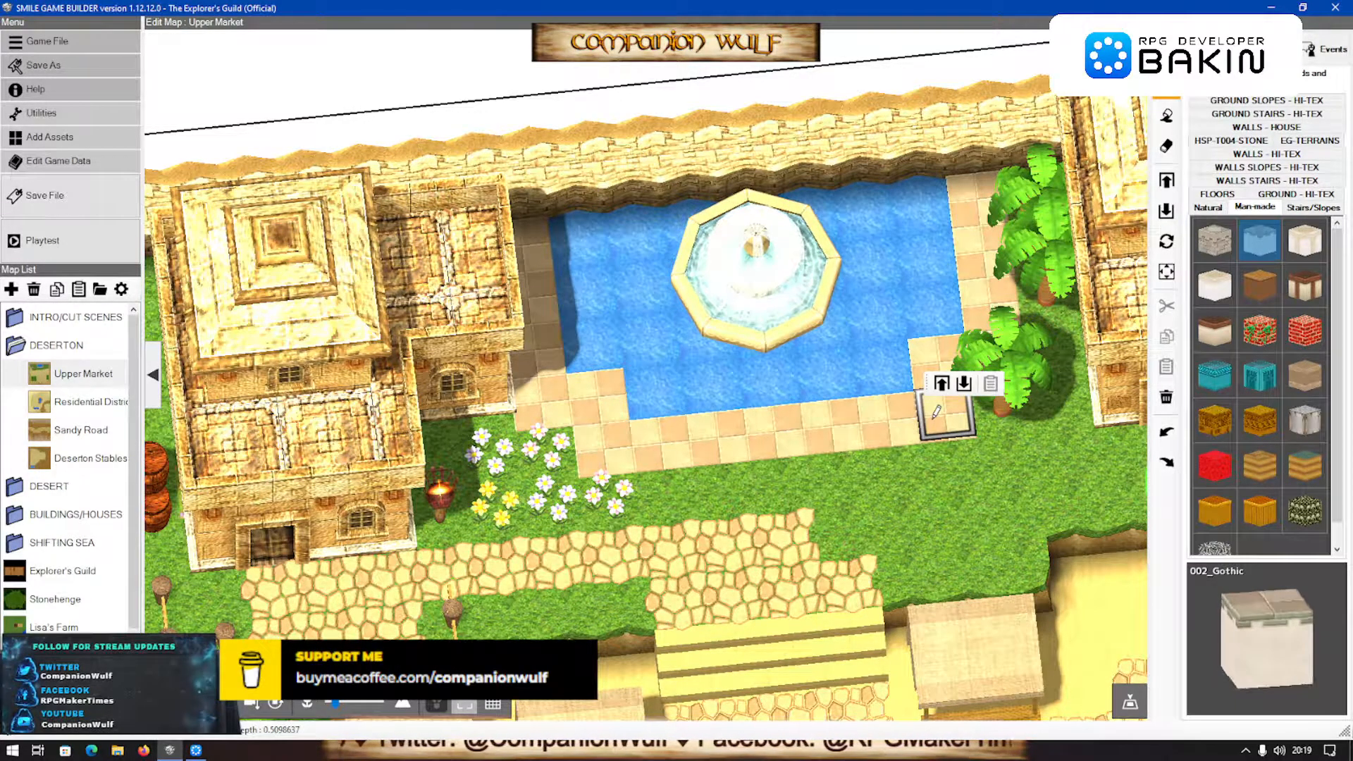
click(197, 750)
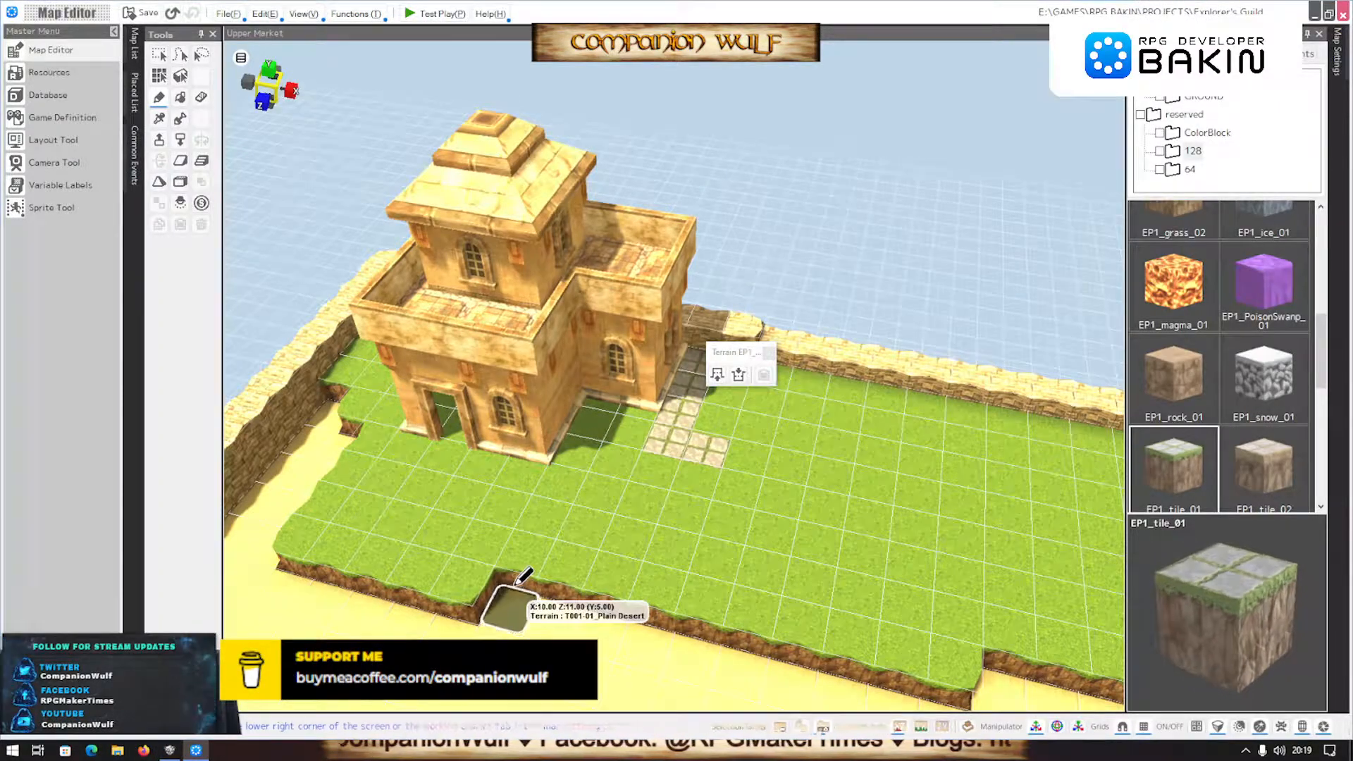
mouse_move(683, 527)
right_down()
mouse_move(712, 522)
mouse_move(696, 530)
right_up()
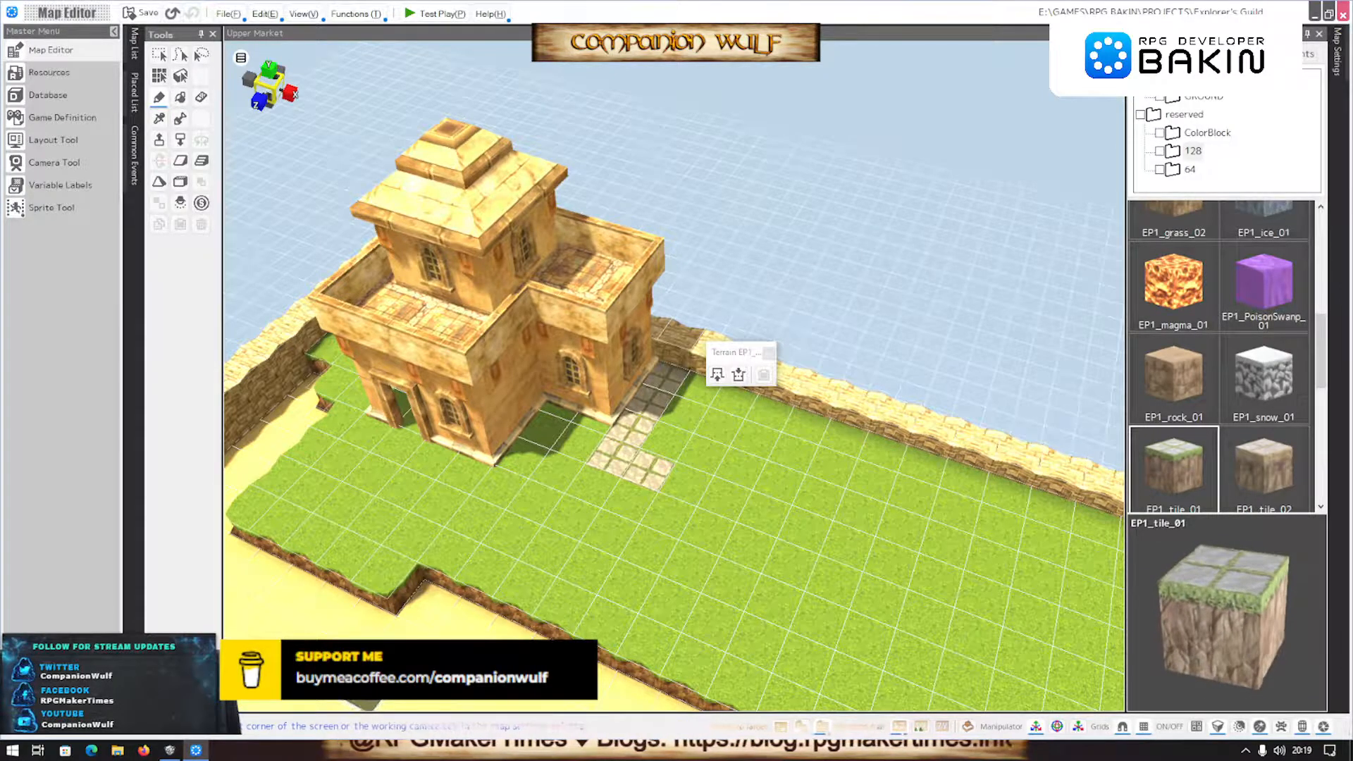
click(169, 750)
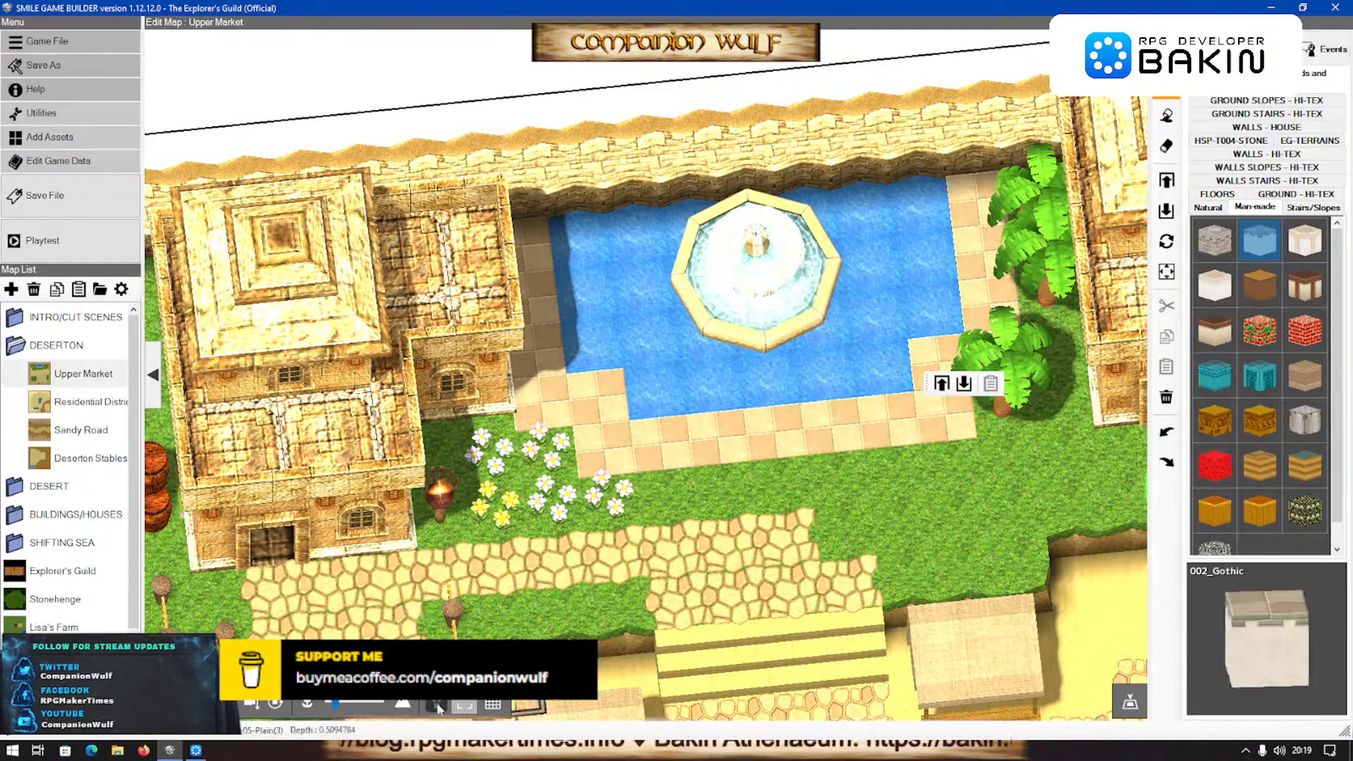
click(197, 750)
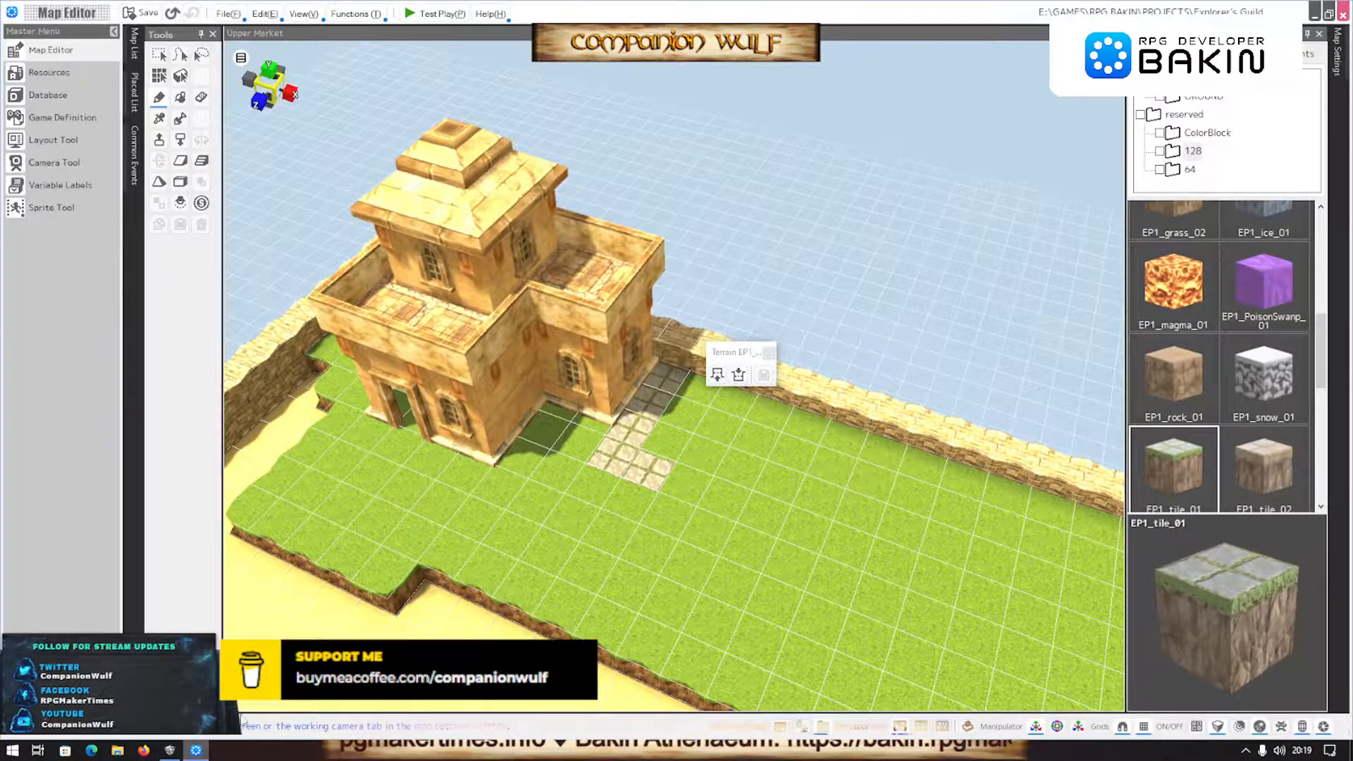
Paint a long straight strip of EP1_tile_01 across the grass from the existing paving, parallel to the boundary wall, for the pool's front edge
drag(639, 497, 863, 574)
scroll(775, 580, up, 5)
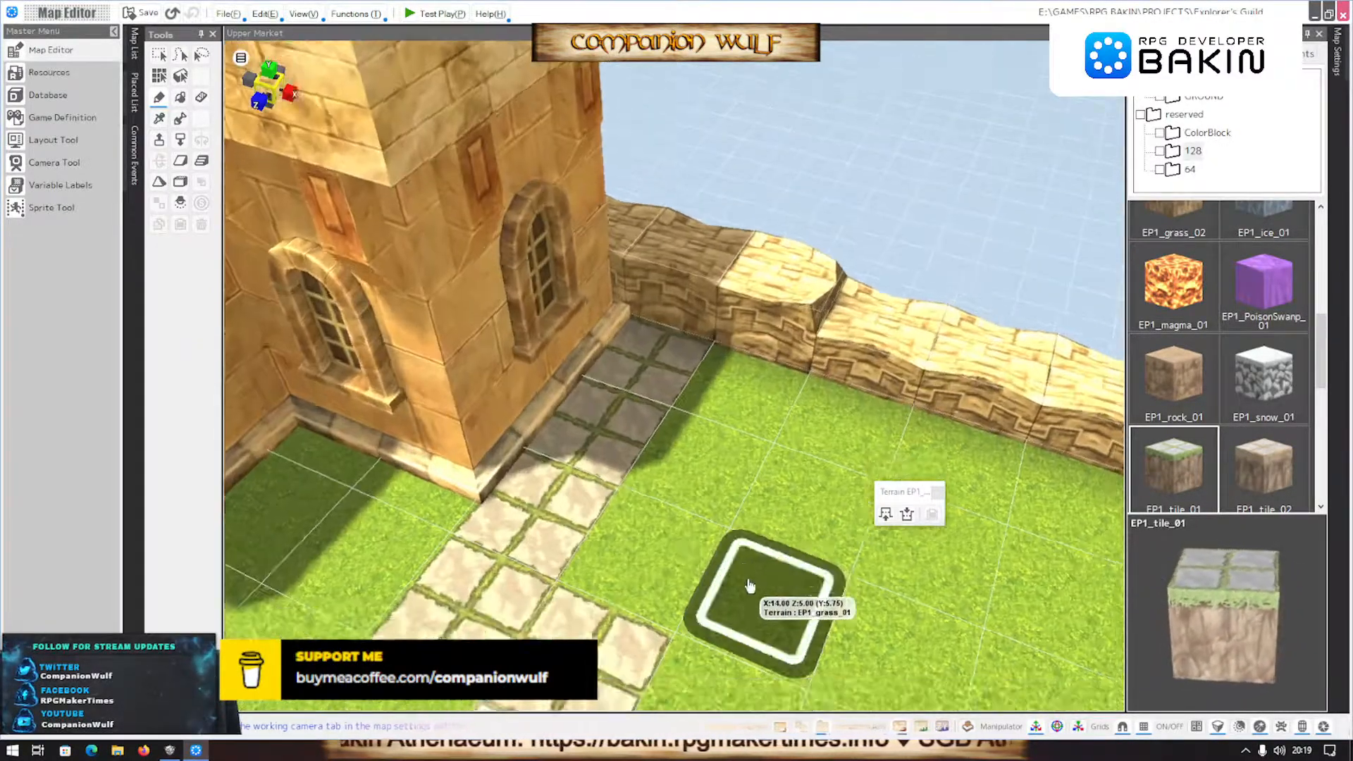
middle_drag(749, 586, 753, 570)
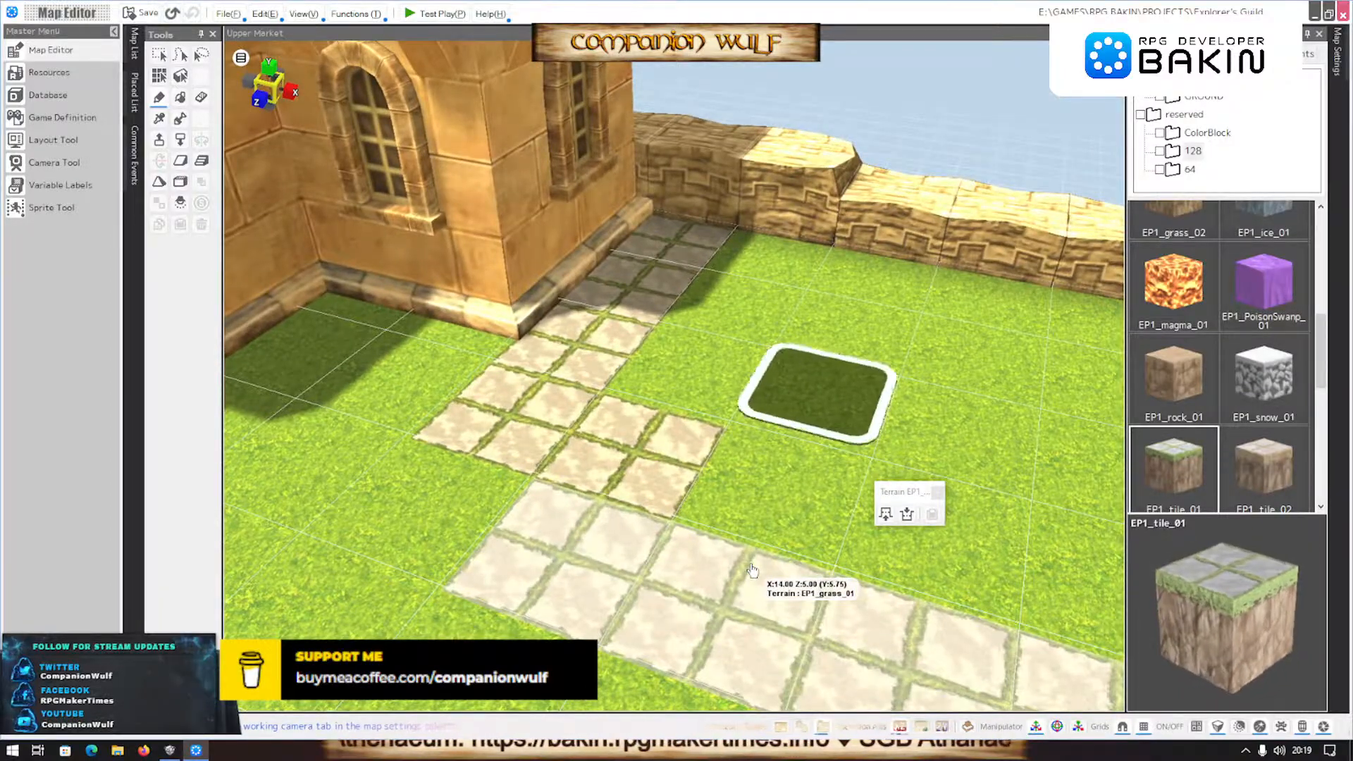
scroll(752, 569, up, 3)
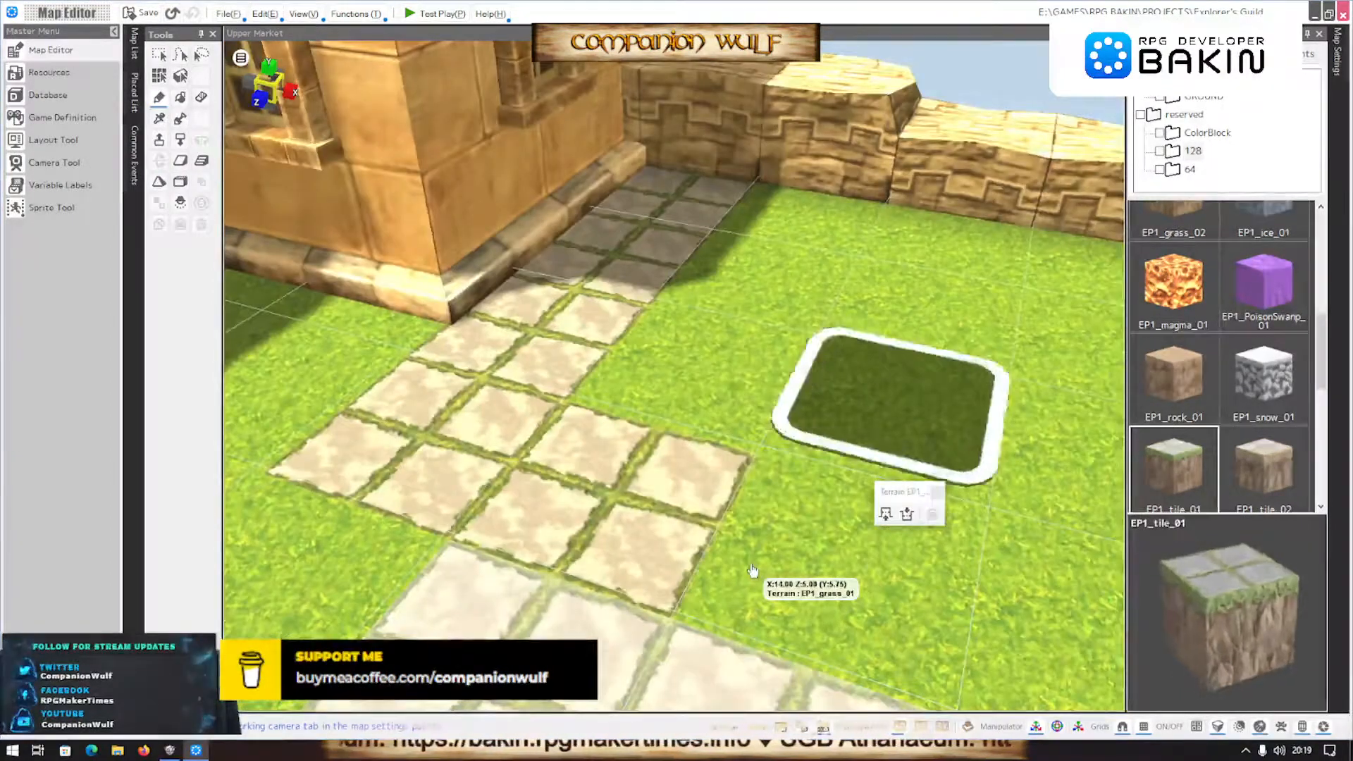
scroll(753, 570, down, 3)
middle_drag(744, 560, 729, 534)
scroll(739, 536, down, 4)
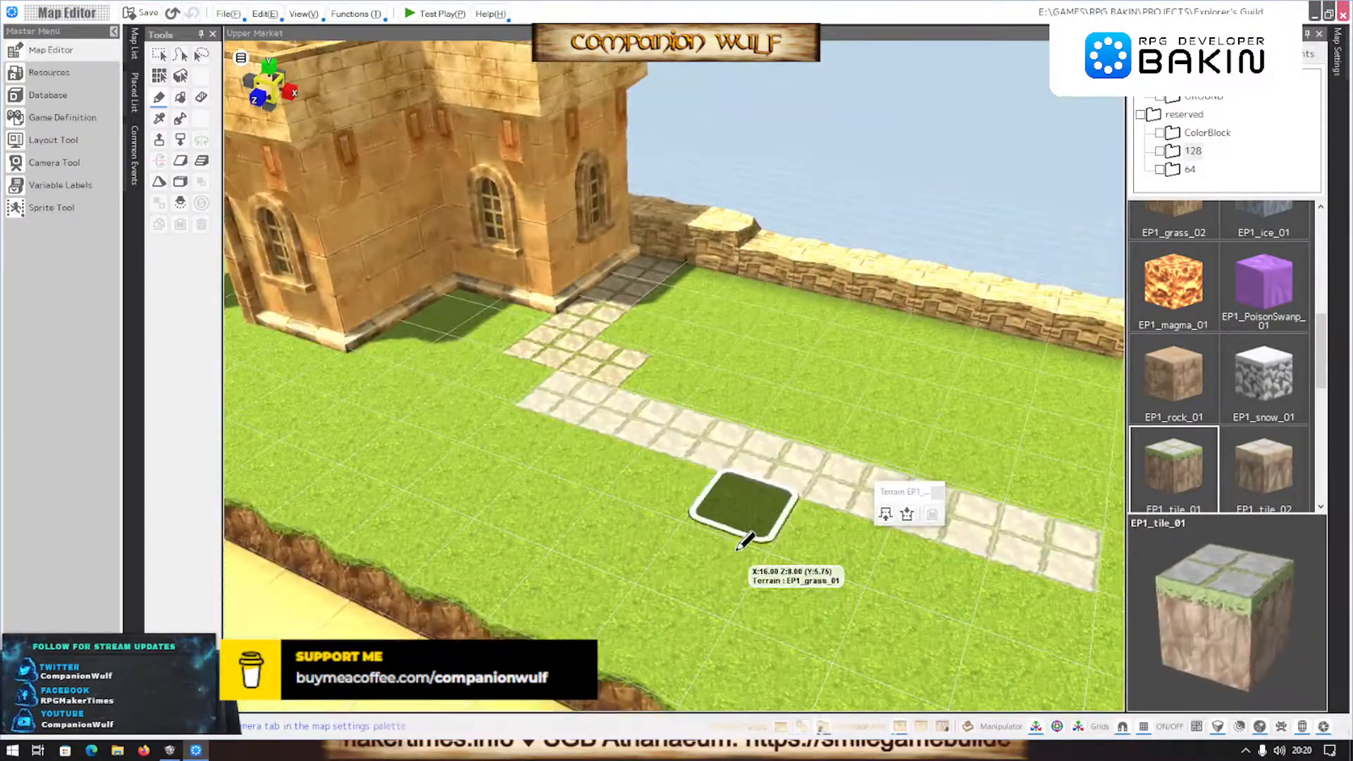
scroll(734, 552, up, 5)
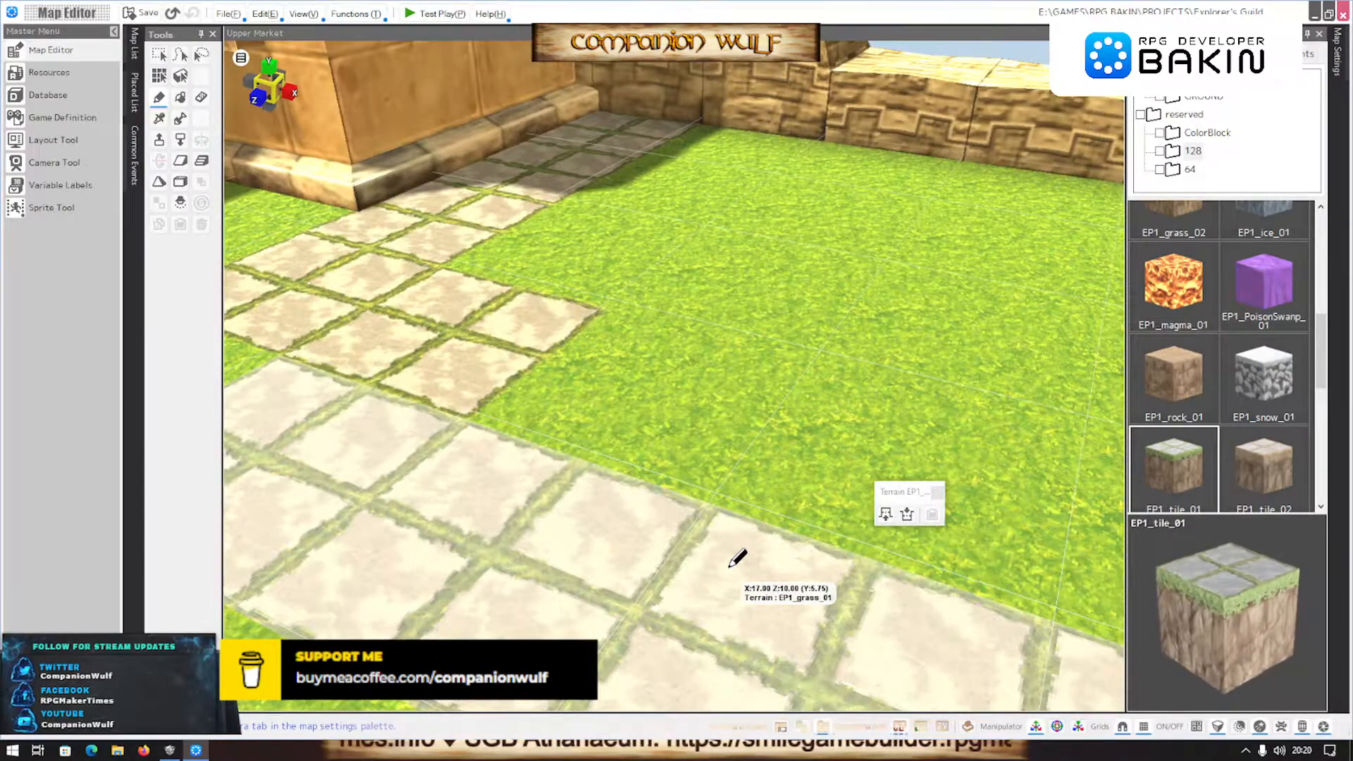
scroll(736, 558, down, 4)
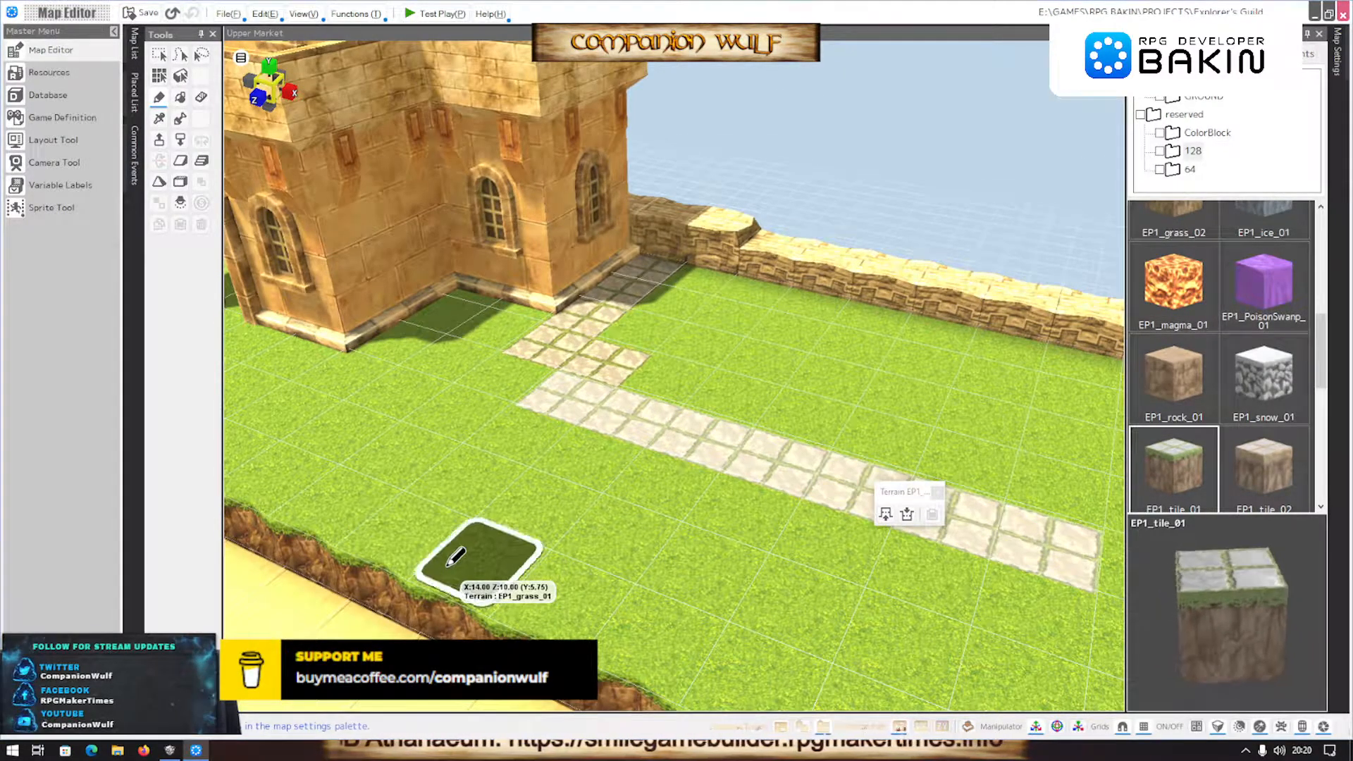
Check the pool's far corner in SMILE GAME BUILDER, then paint EP1_tile_01 at the strip's far end in Bakin, up to X 20, Z 6
click(170, 750)
scroll(797, 526, down, 1)
middle_drag(797, 525, 821, 491)
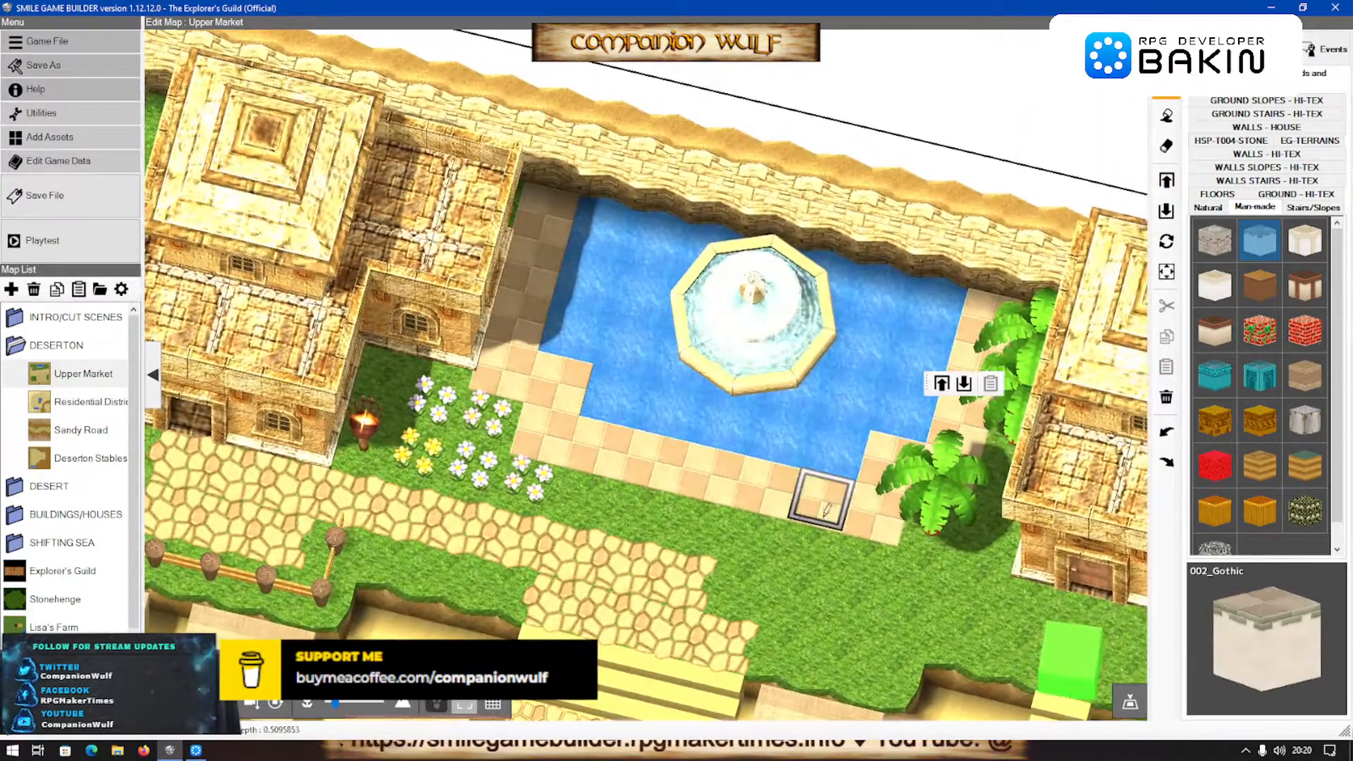
middle_drag(930, 535, 668, 607)
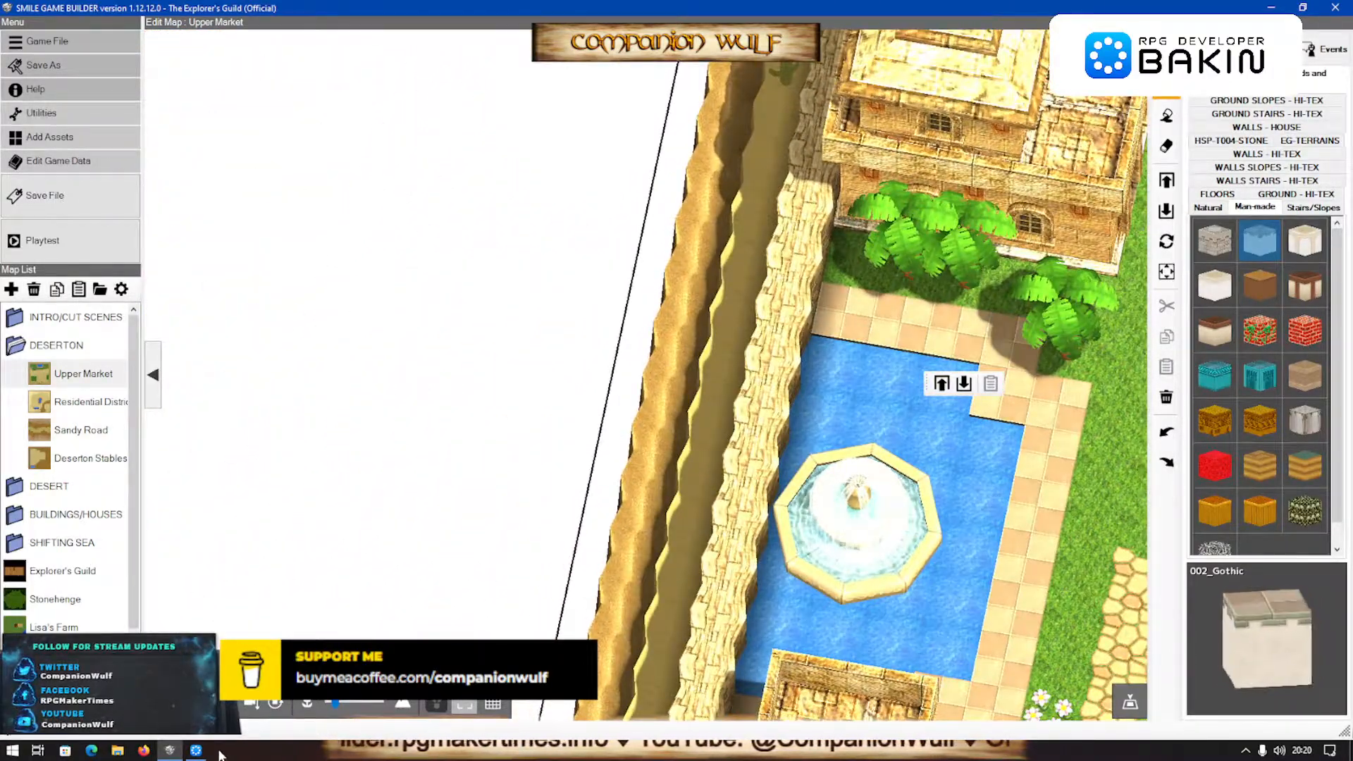
click(197, 750)
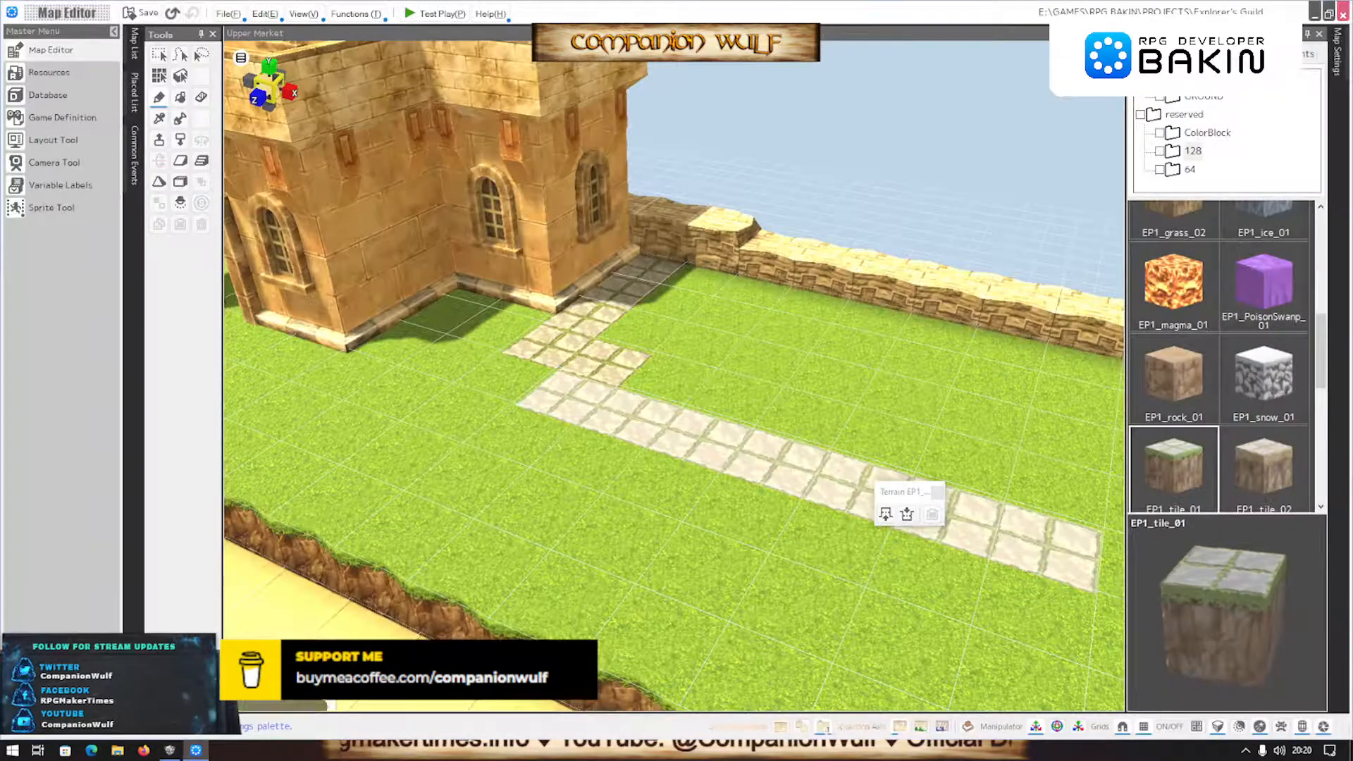
mouse_move(603, 612)
middle_down()
mouse_move(568, 597)
mouse_move(572, 610)
middle_up()
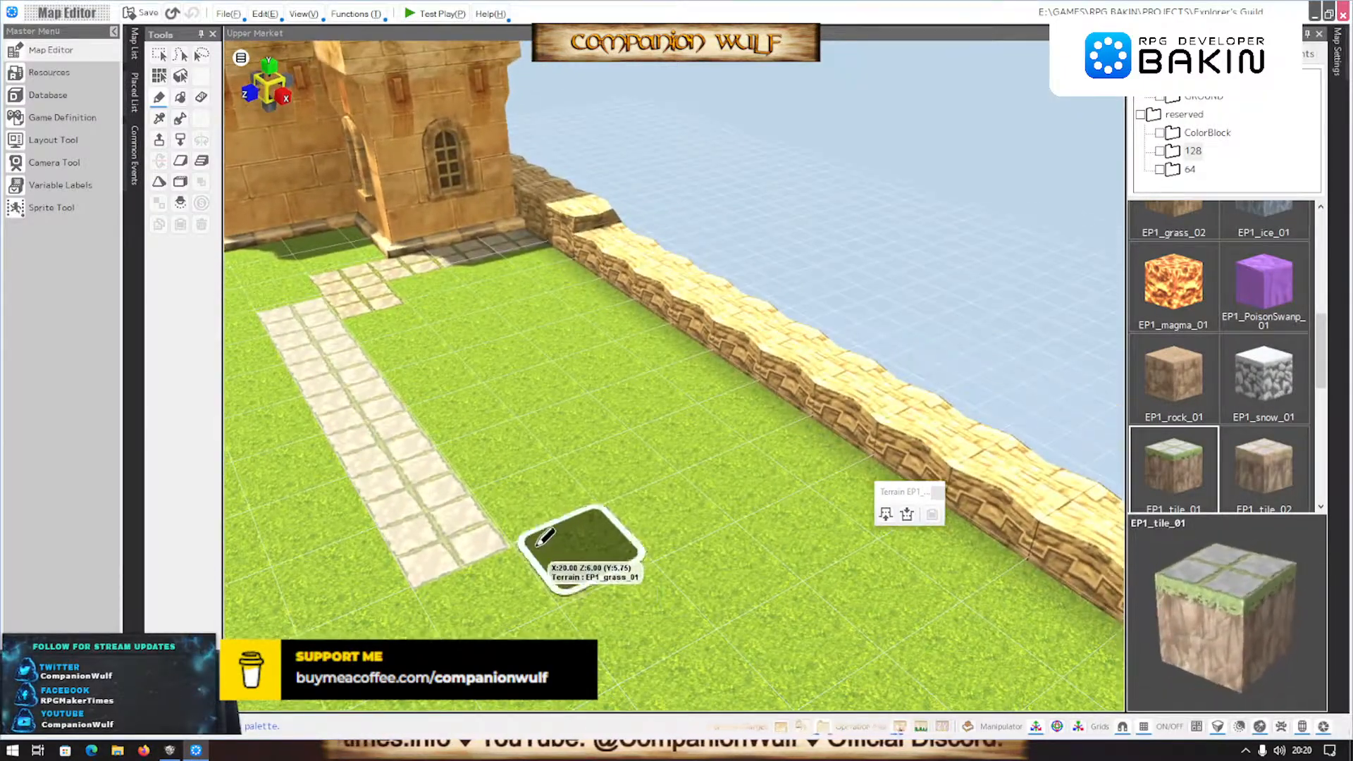
drag(529, 506, 563, 551)
scroll(374, 642, down, 4)
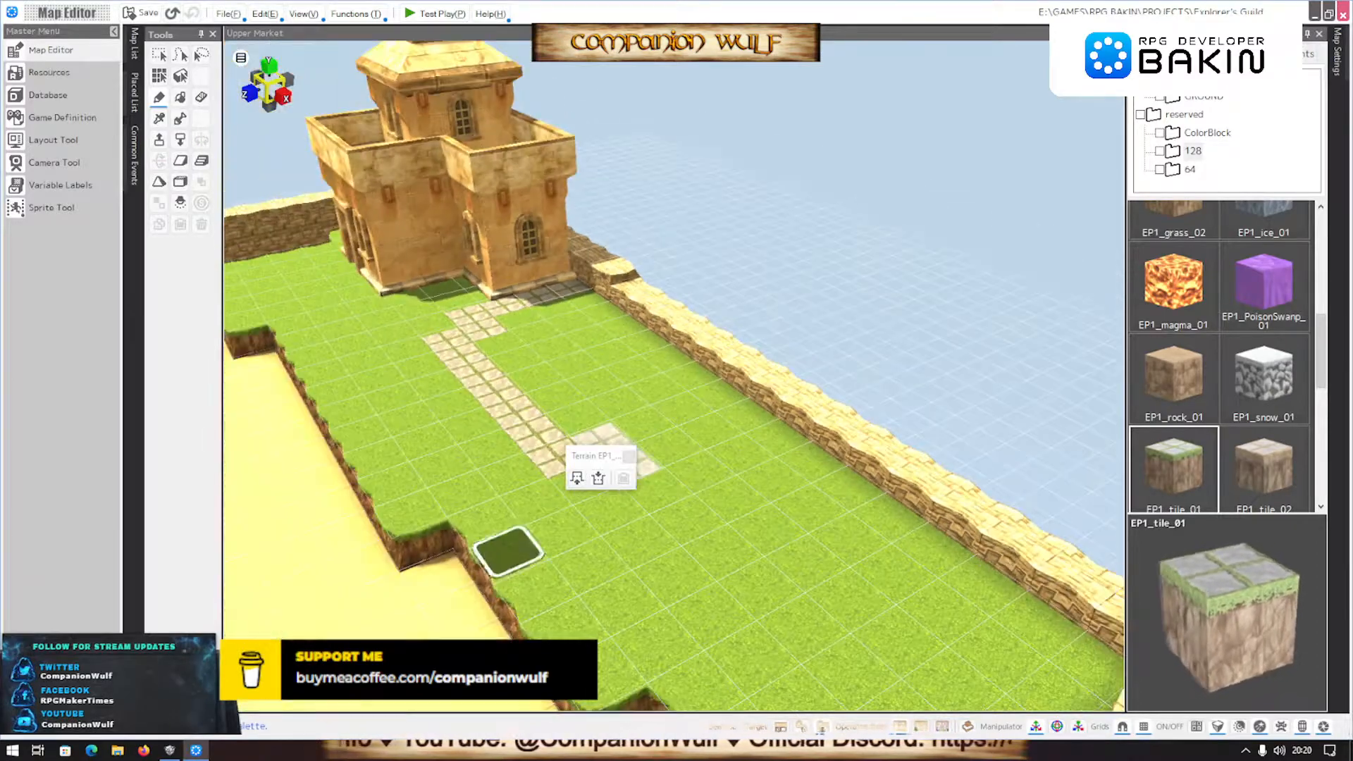
Compare with the original pool again and paint EP1_tile_01 along X 20 from Z 5 to the boundary wall
middle_drag(373, 643, 438, 719)
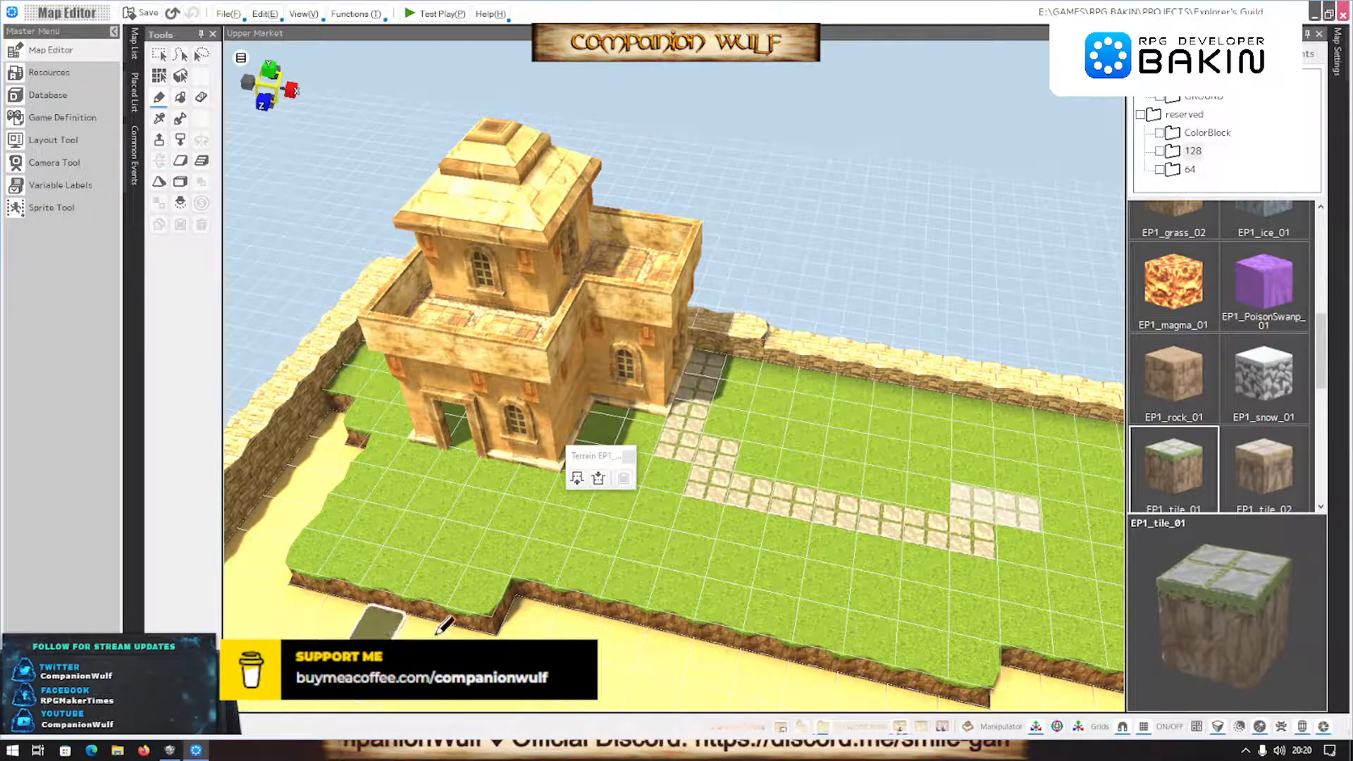
click(169, 751)
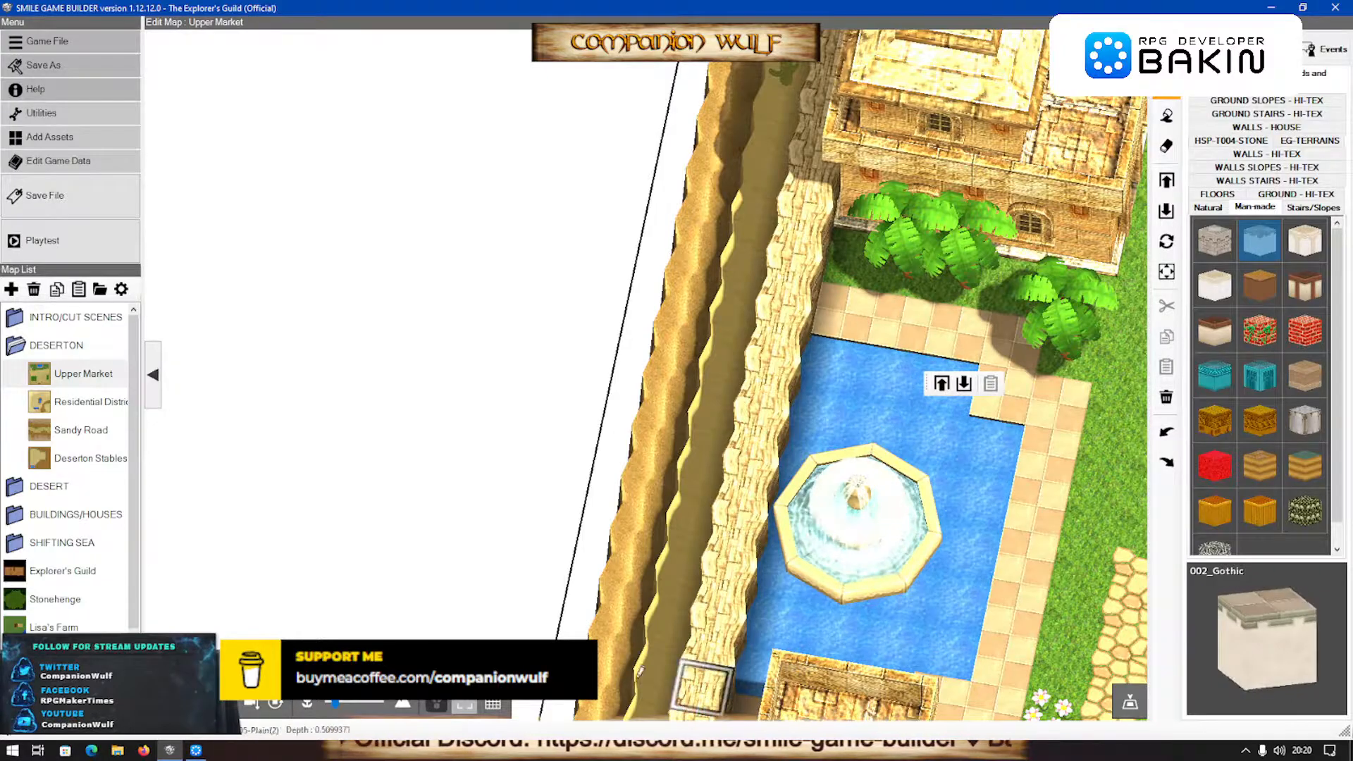
click(197, 751)
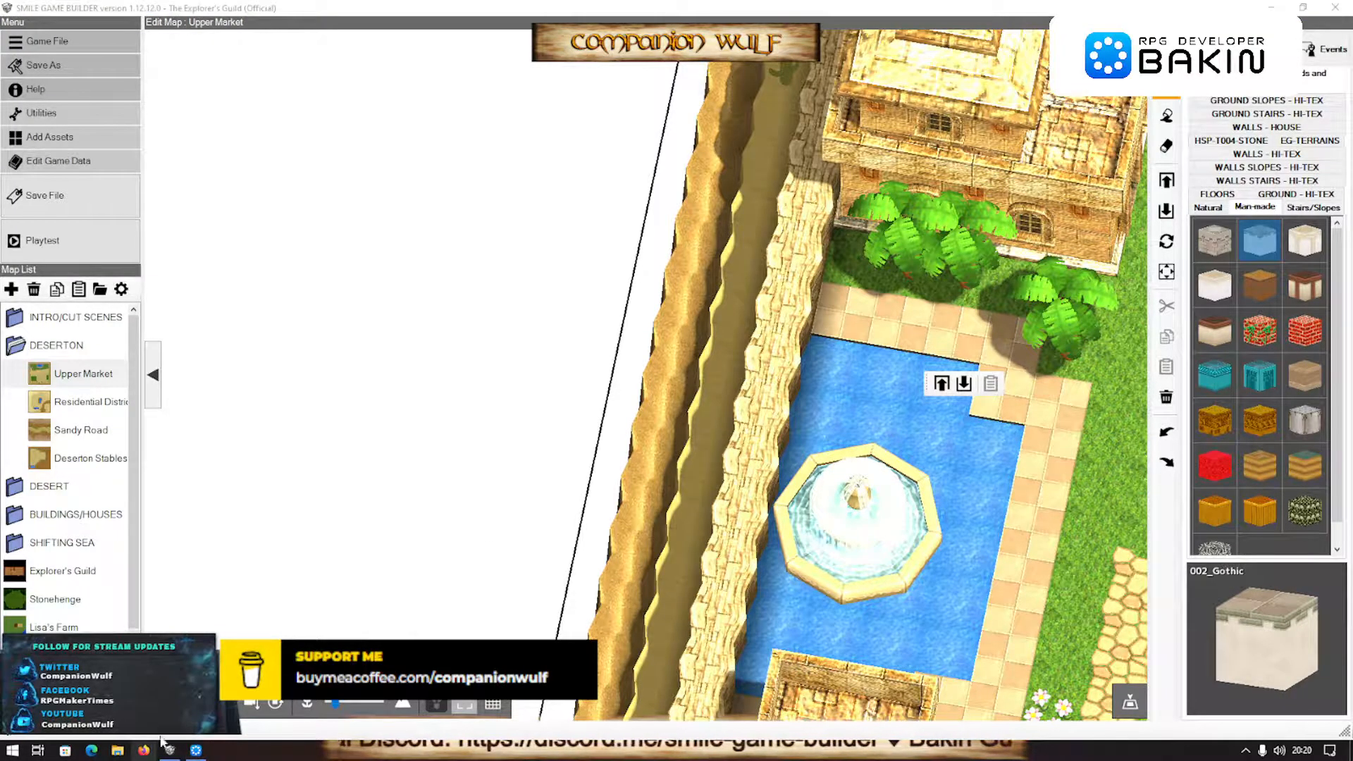
click(197, 751)
middle_drag(623, 591, 582, 602)
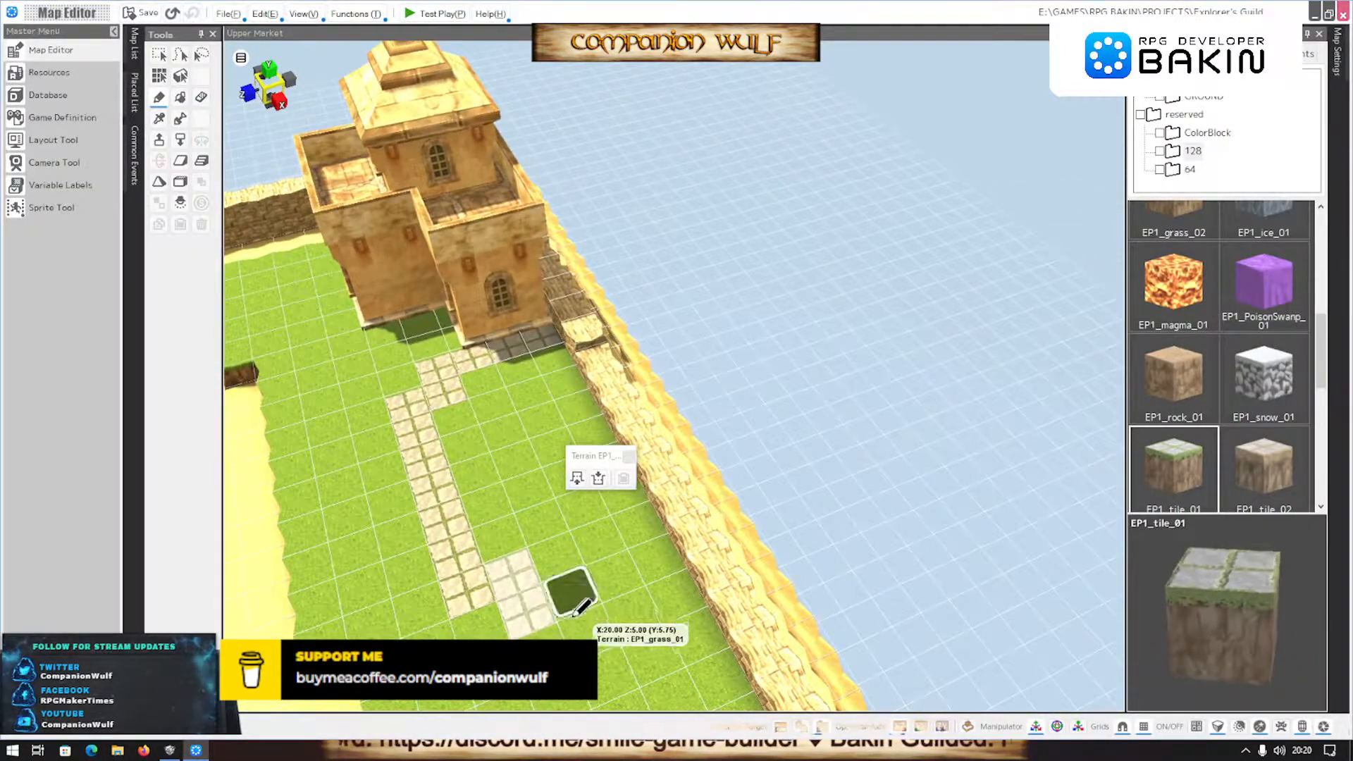
mouse_move(579, 593)
mouse_down()
mouse_move(649, 562)
mouse_move(635, 572)
mouse_up()
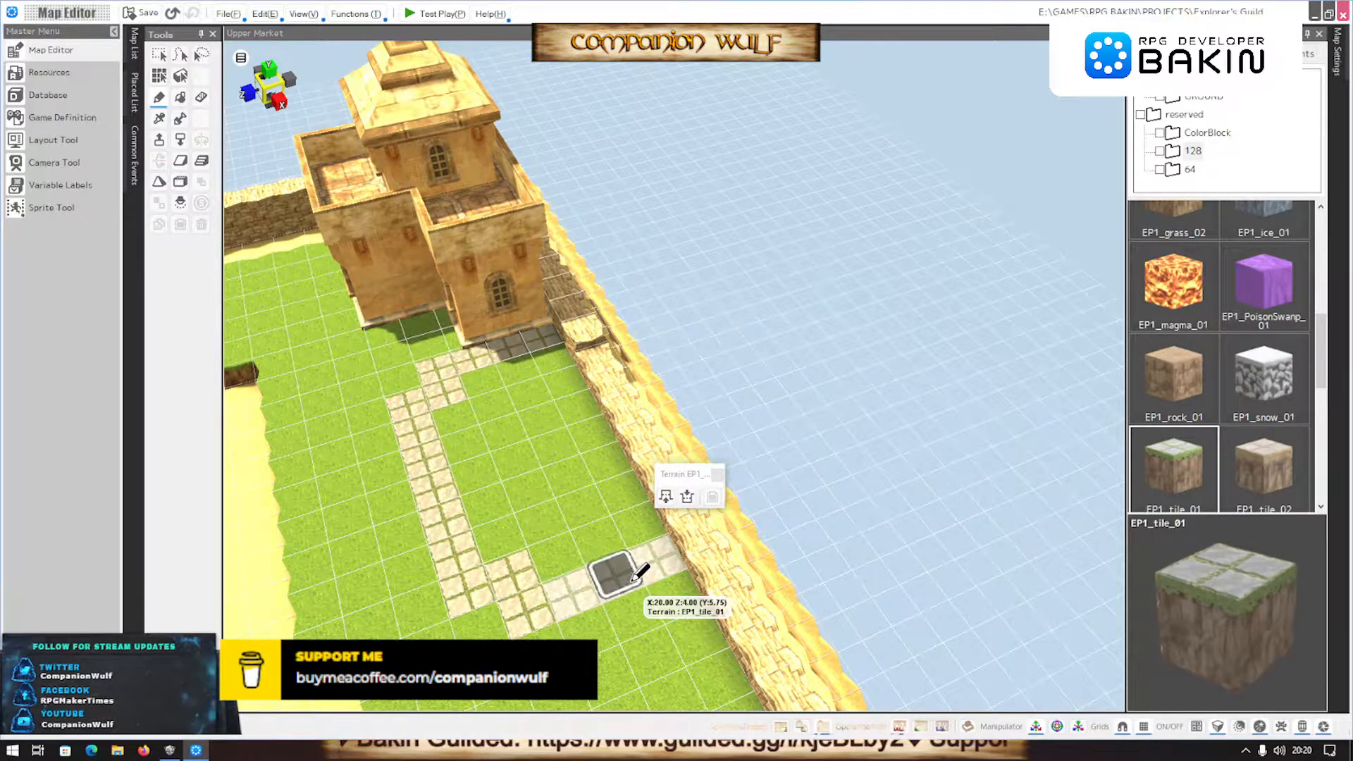
Fill the grass area enclosed by the paving and the boundary wall with EP1_water_01 terrain
scroll(602, 496, down, 2)
right_drag(509, 548, 552, 546)
scroll(1227, 392, down, 1)
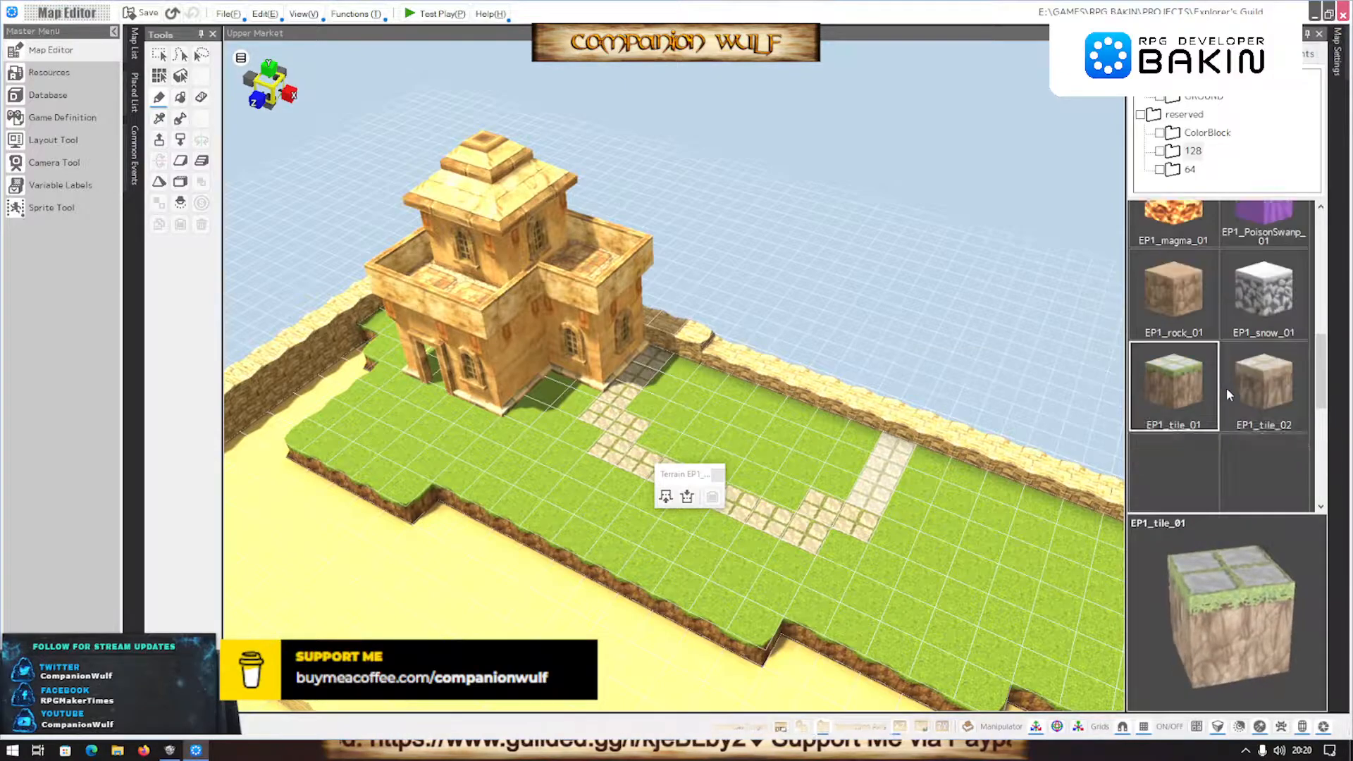
scroll(1226, 392, down, 3)
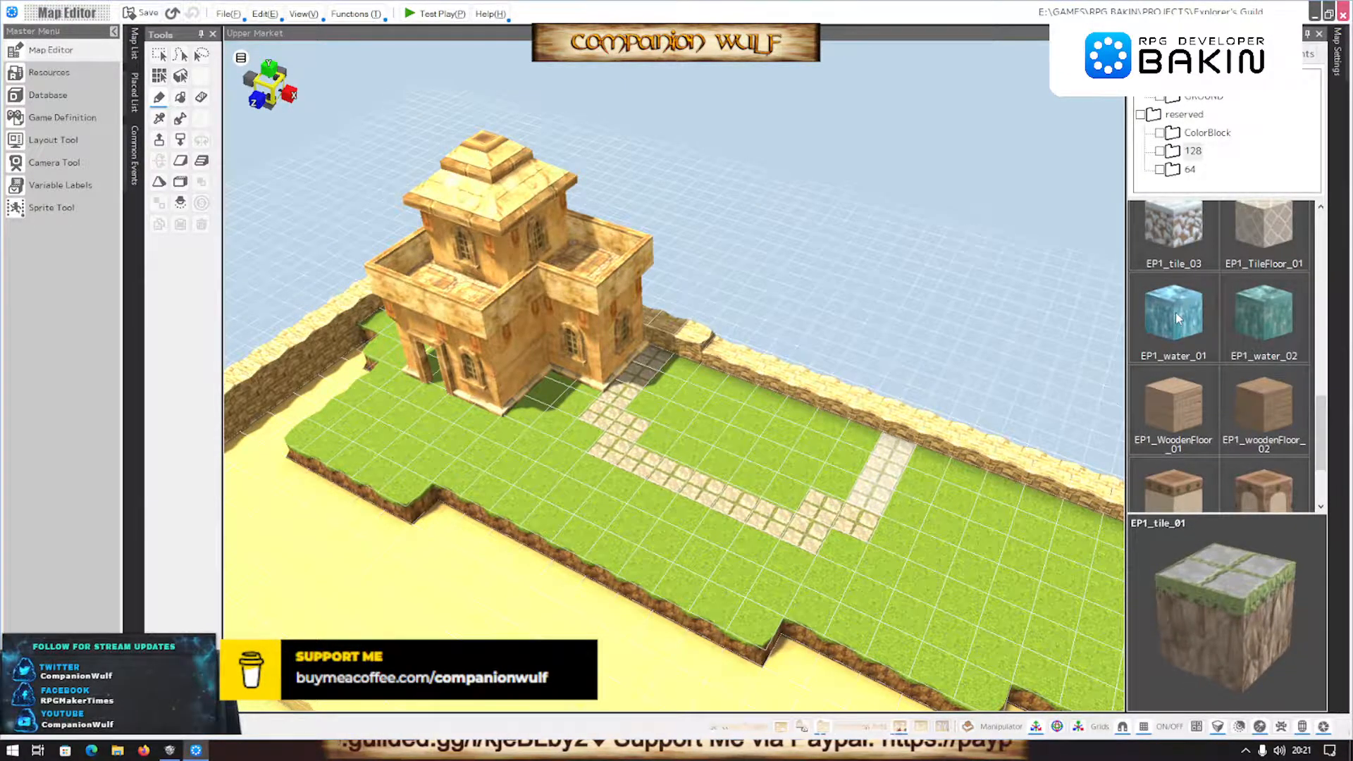
click(181, 98)
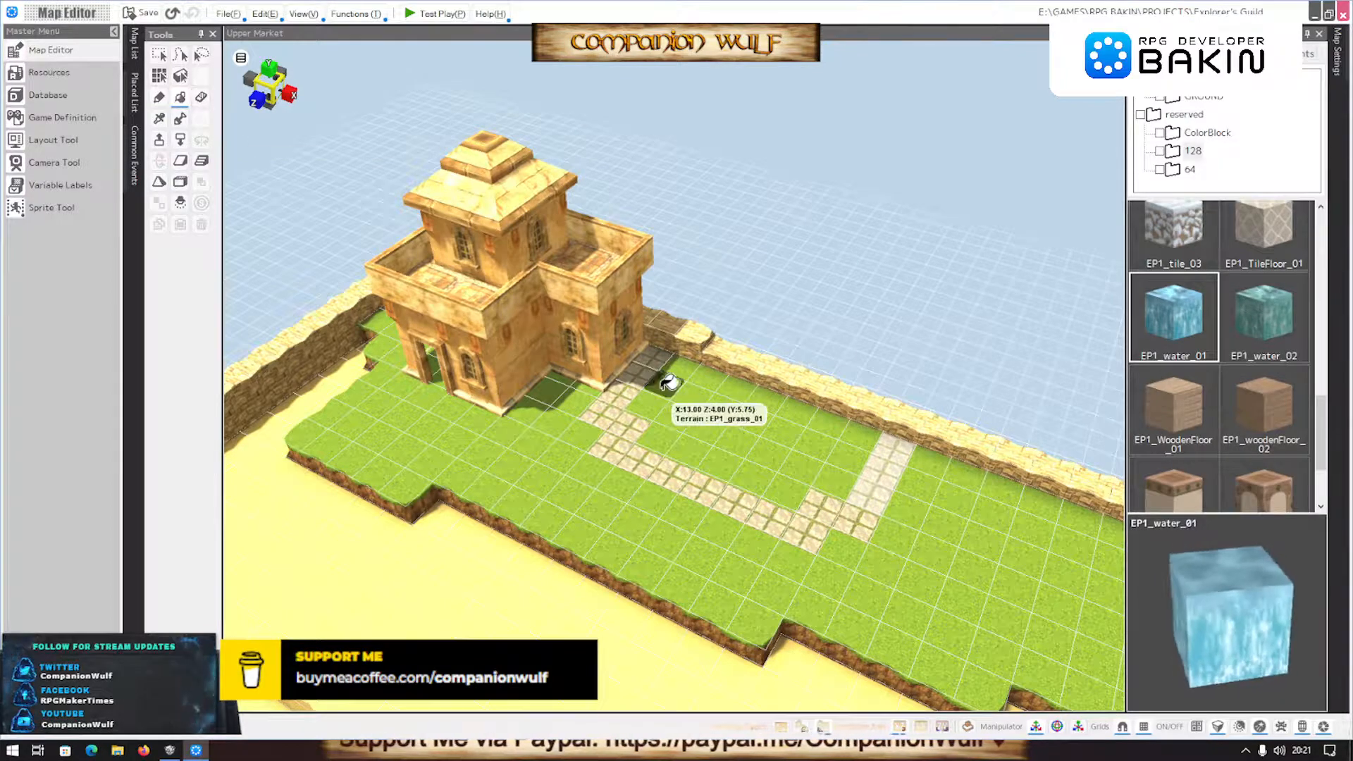
click(726, 391)
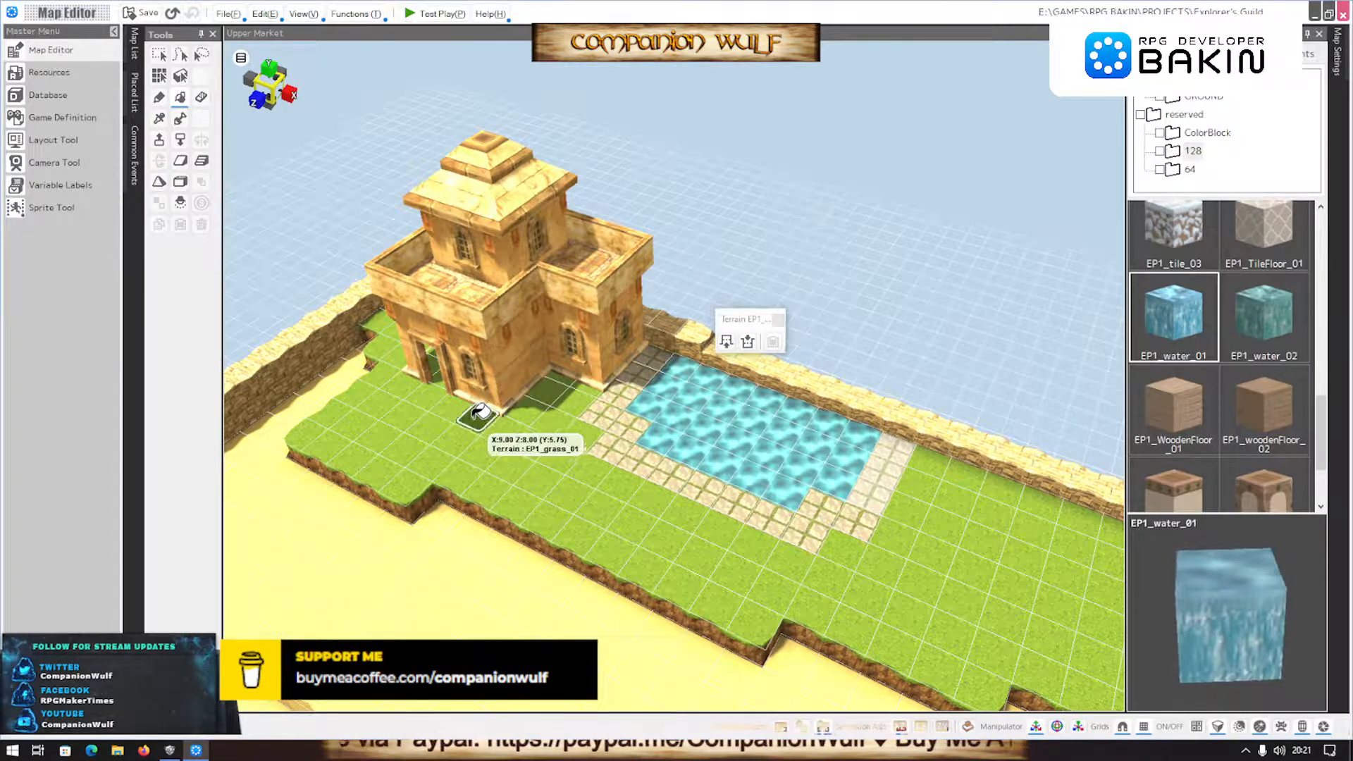
Examine the filled pool, its paved border and the house from several angles and distances
middle_drag(475, 414, 468, 400)
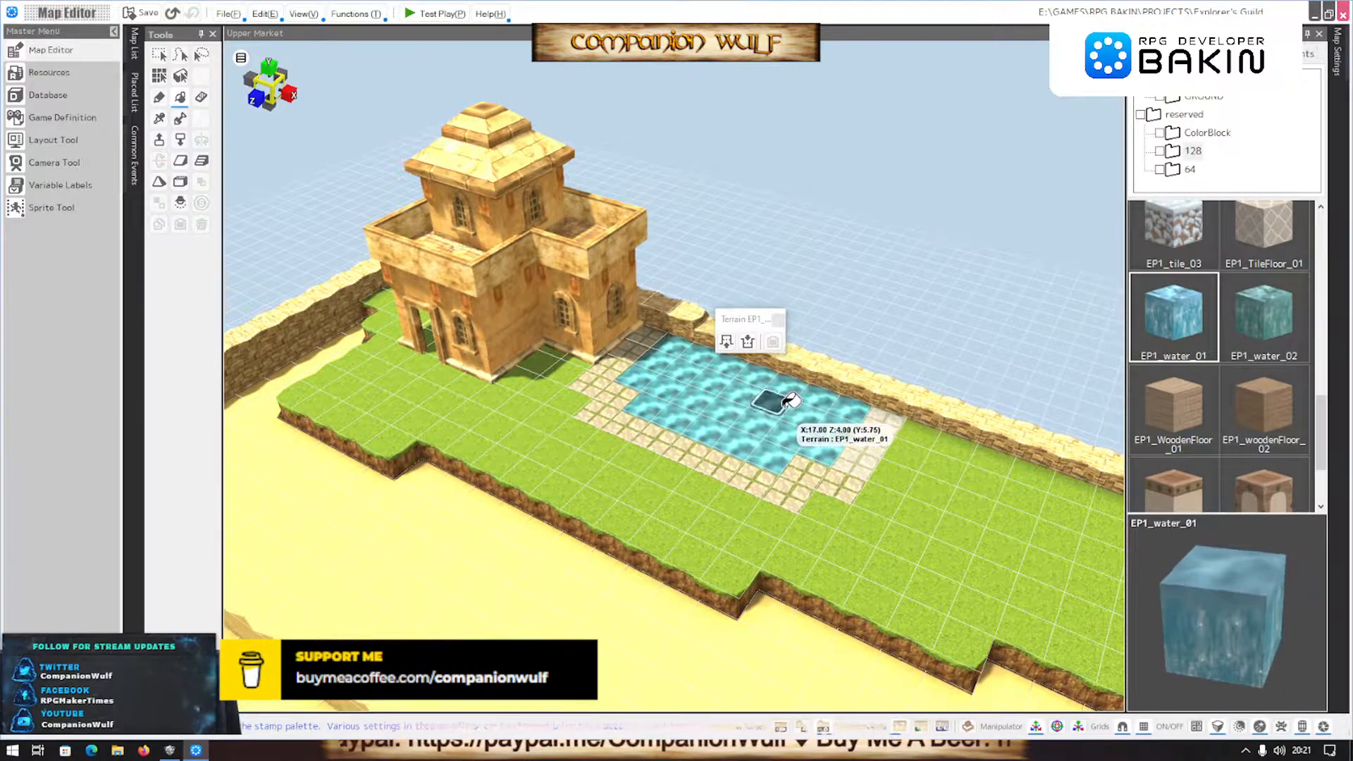
scroll(789, 400, up, 5)
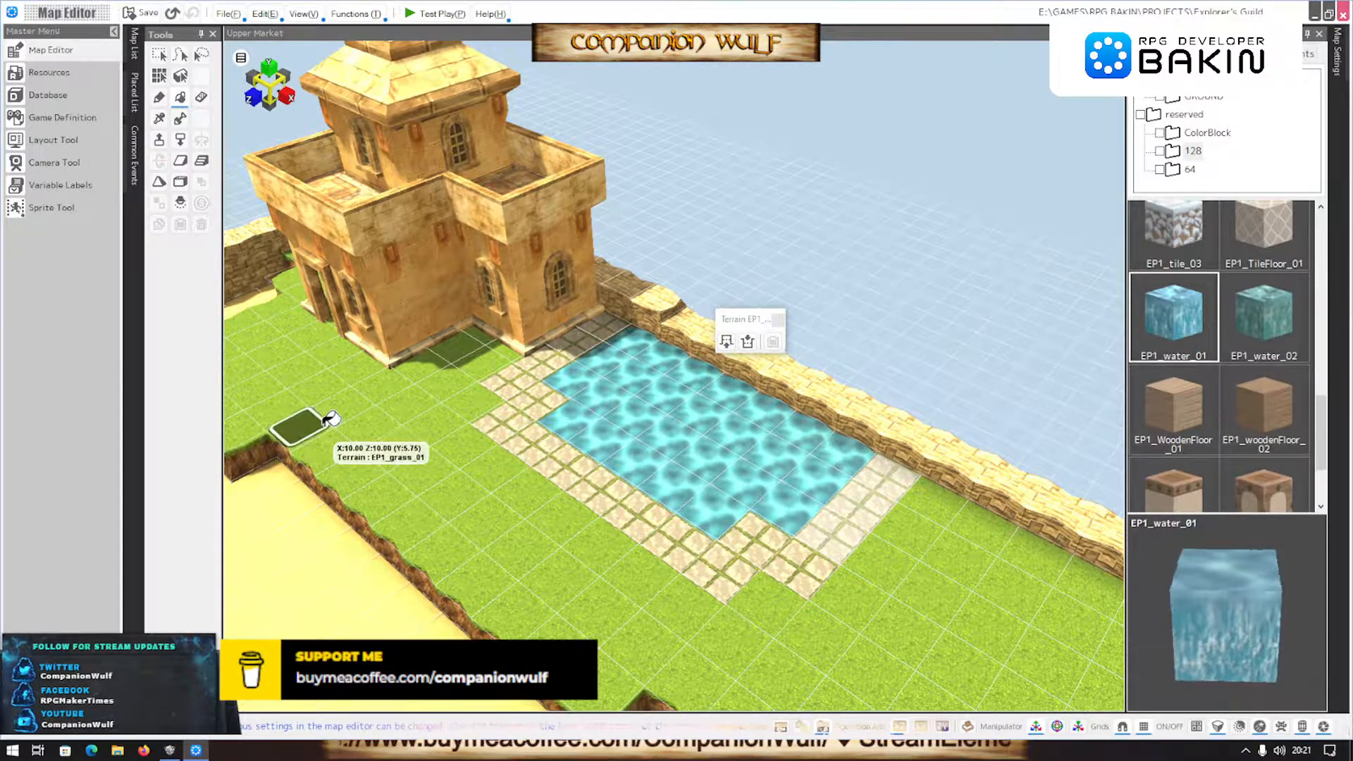
scroll(356, 418, down, 2)
right_drag(389, 421, 444, 467)
scroll(444, 467, up, 6)
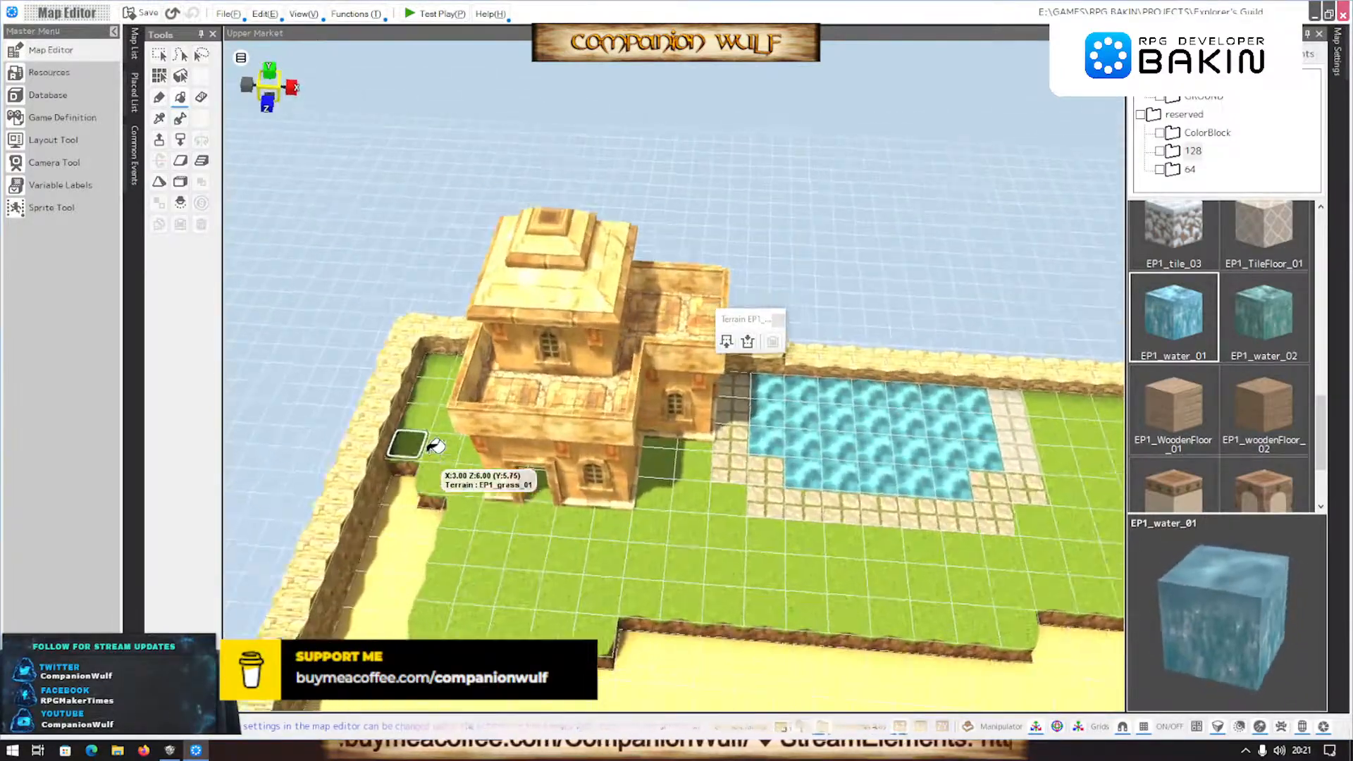
scroll(421, 438, down, 5)
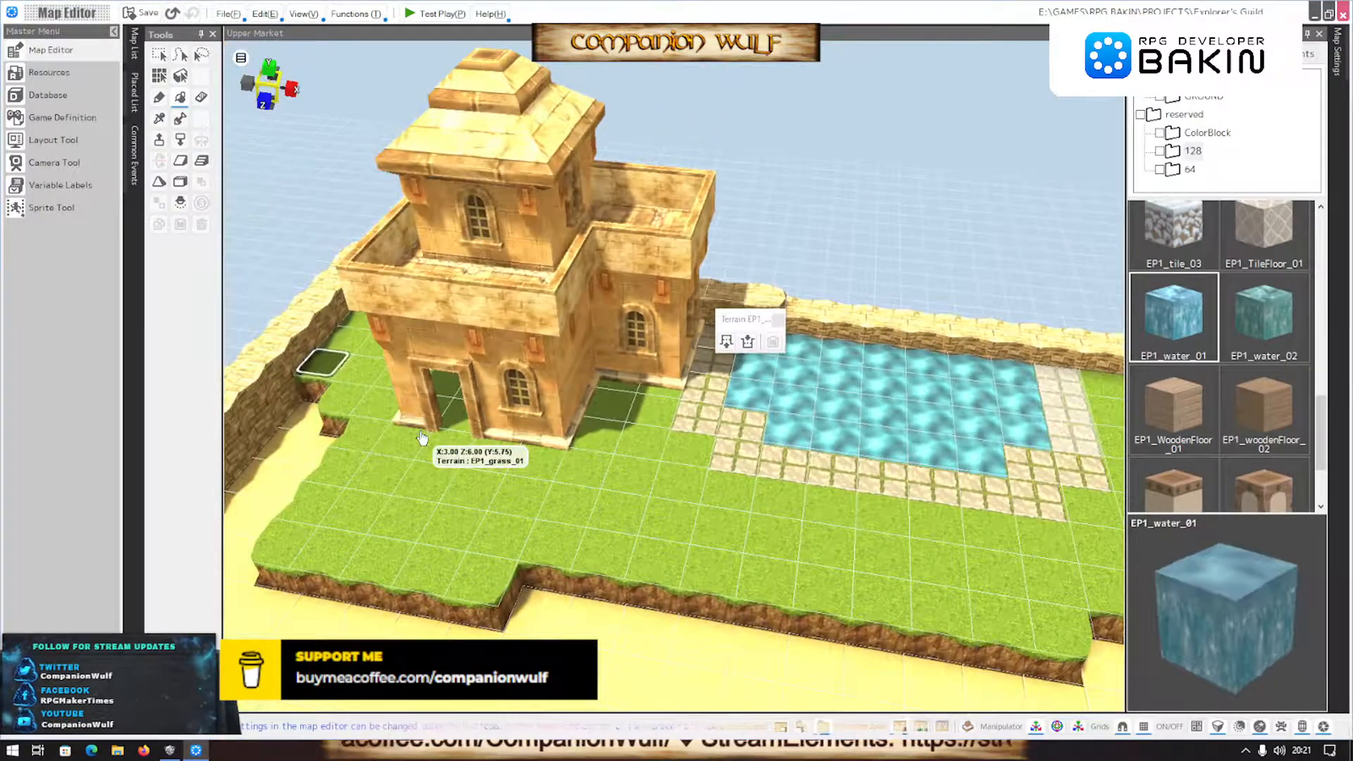
right_drag(421, 438, 444, 468)
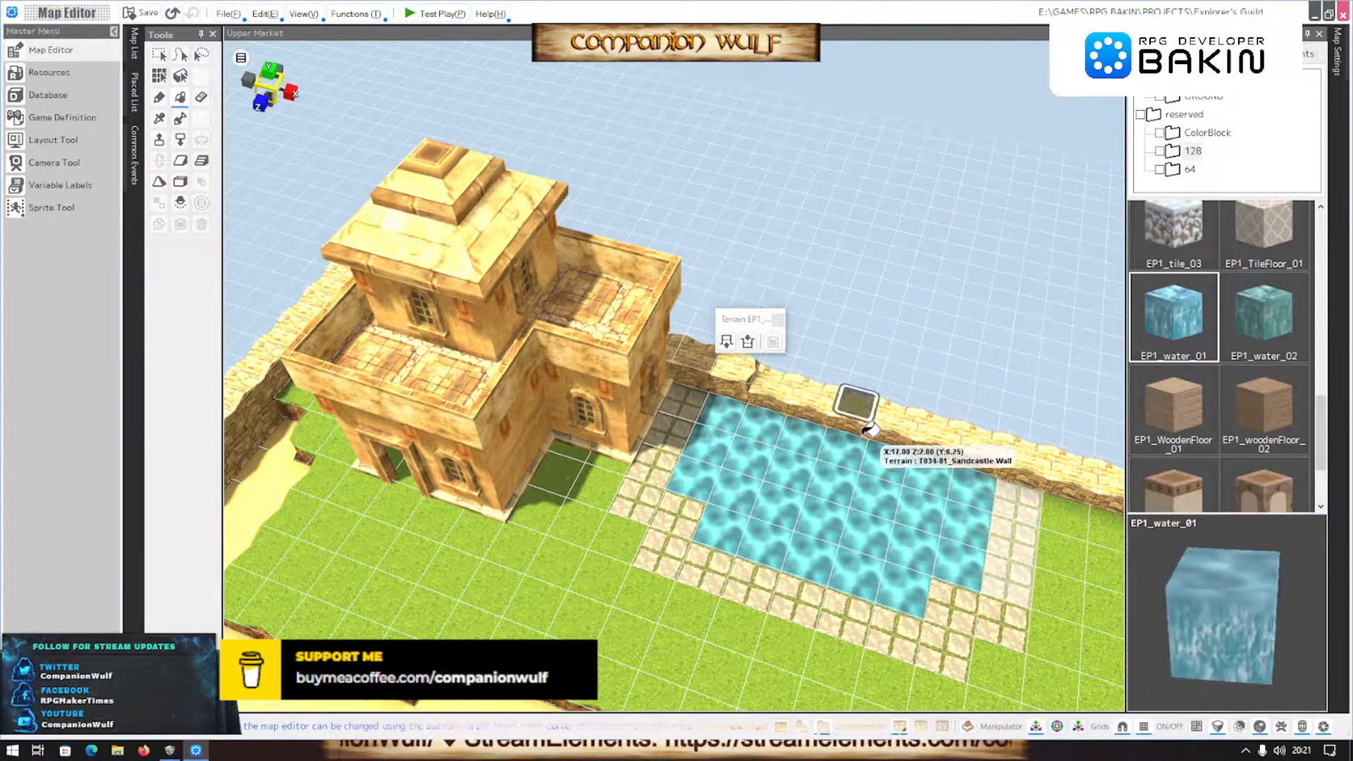
scroll(865, 432, up, 3)
scroll(866, 434, down, 2)
right_drag(862, 437, 838, 443)
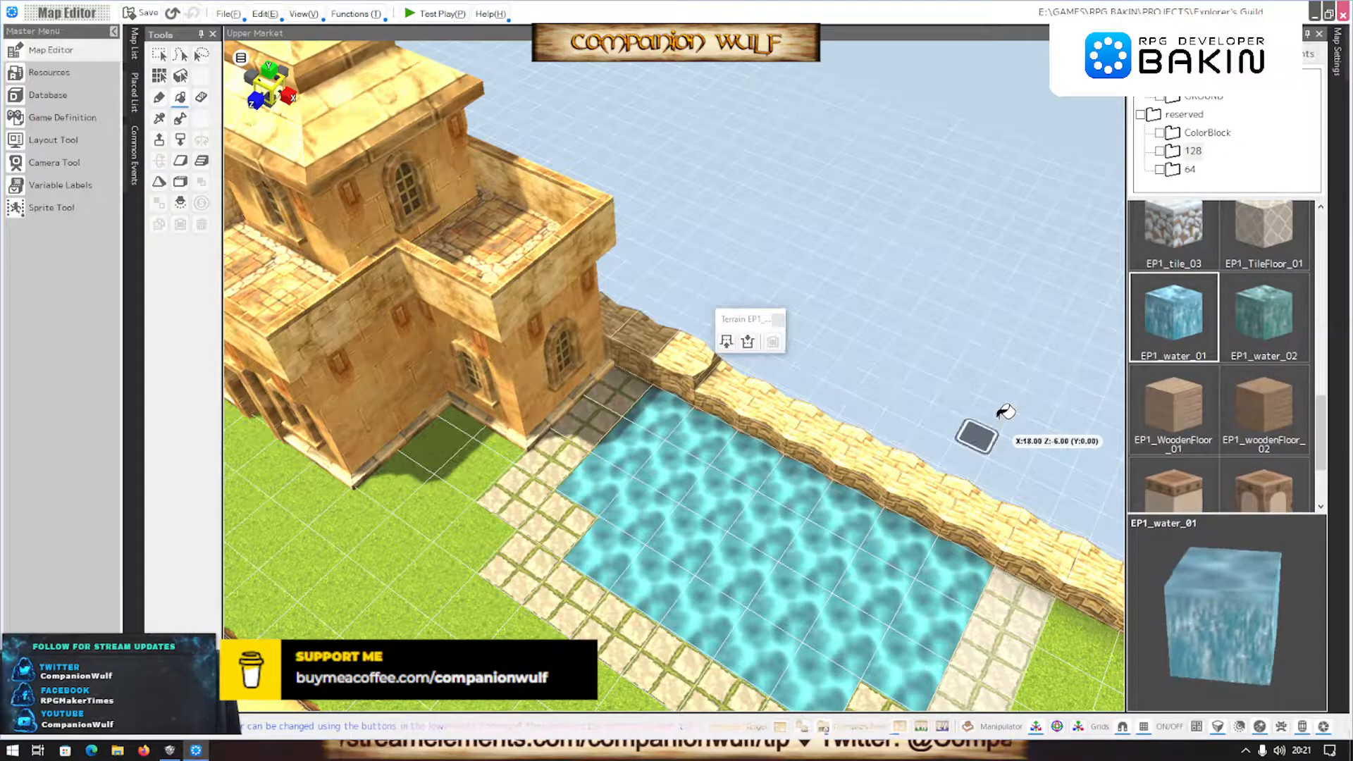
right_drag(960, 426, 935, 427)
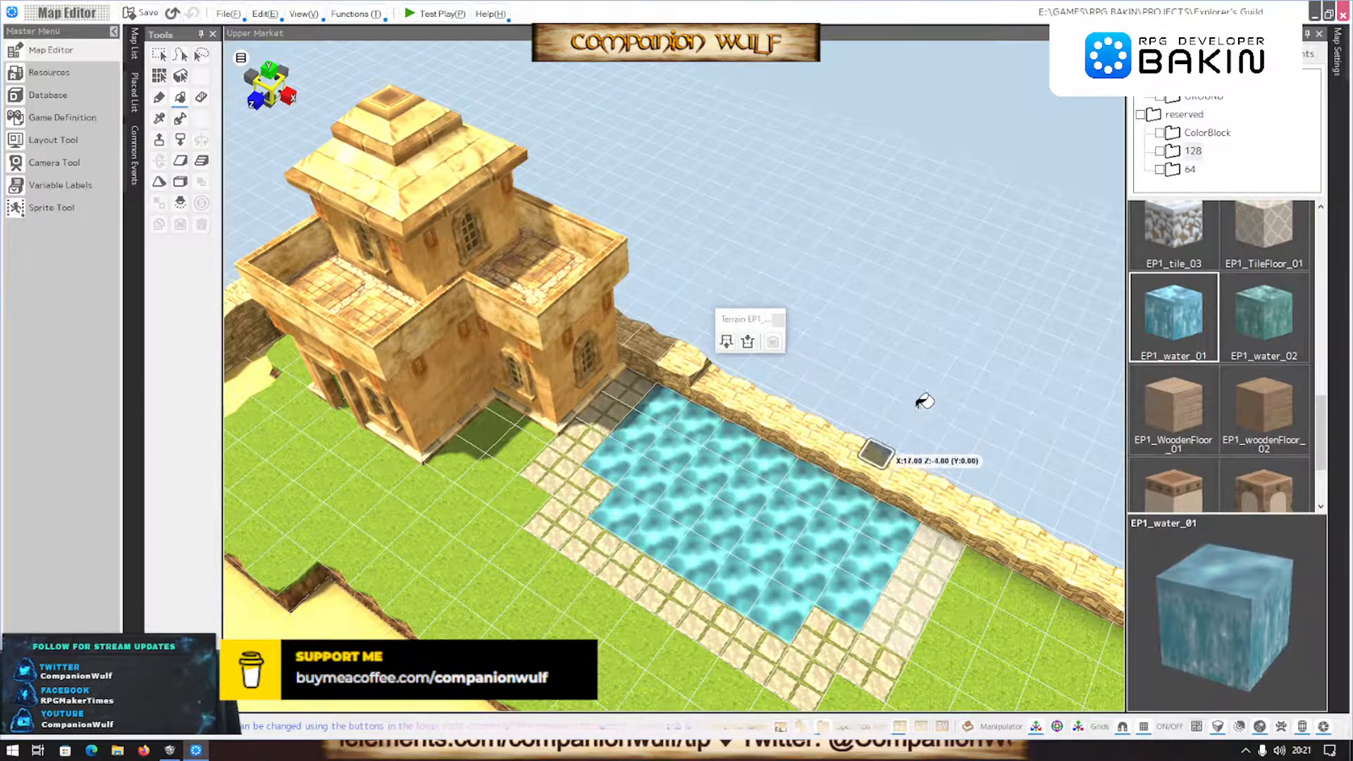
Show the object models instead of the terrain and open the Water folder under reserved
click(1230, 54)
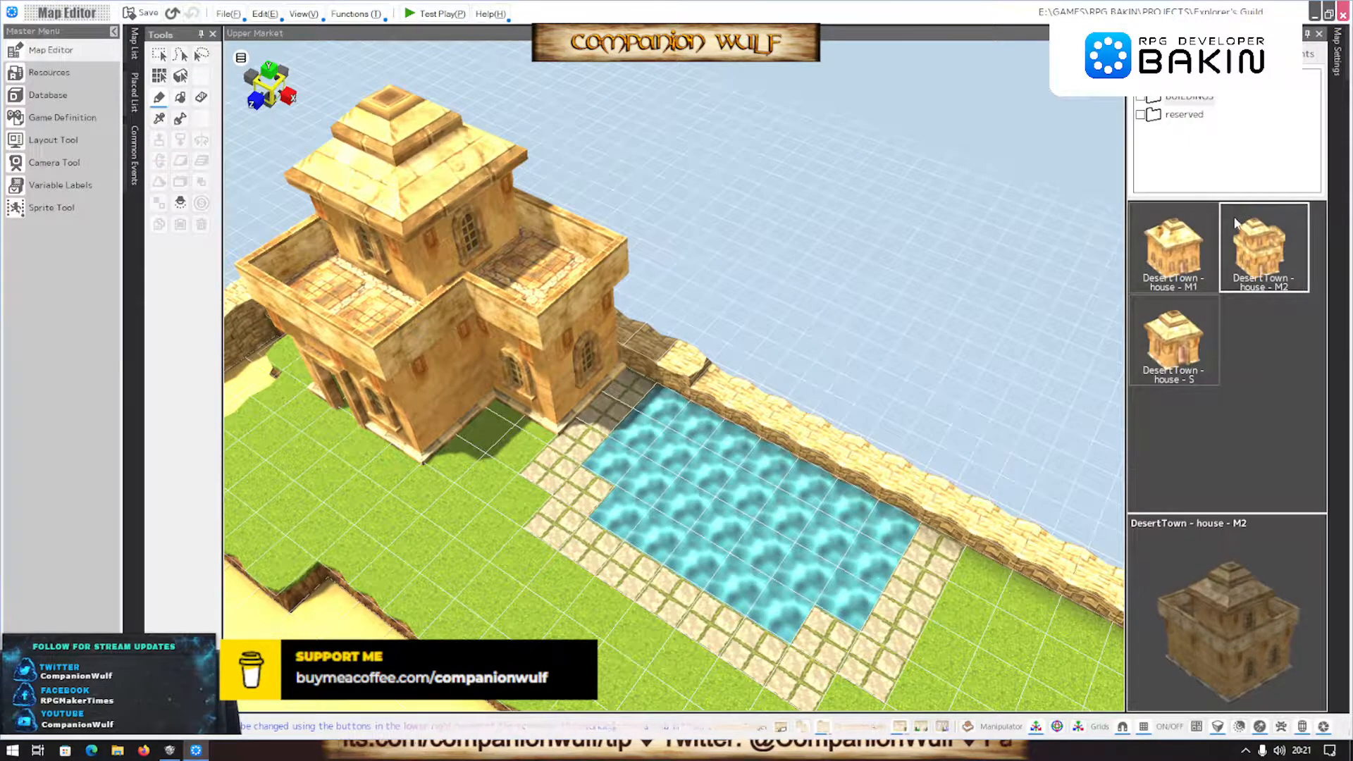
double_click(1151, 118)
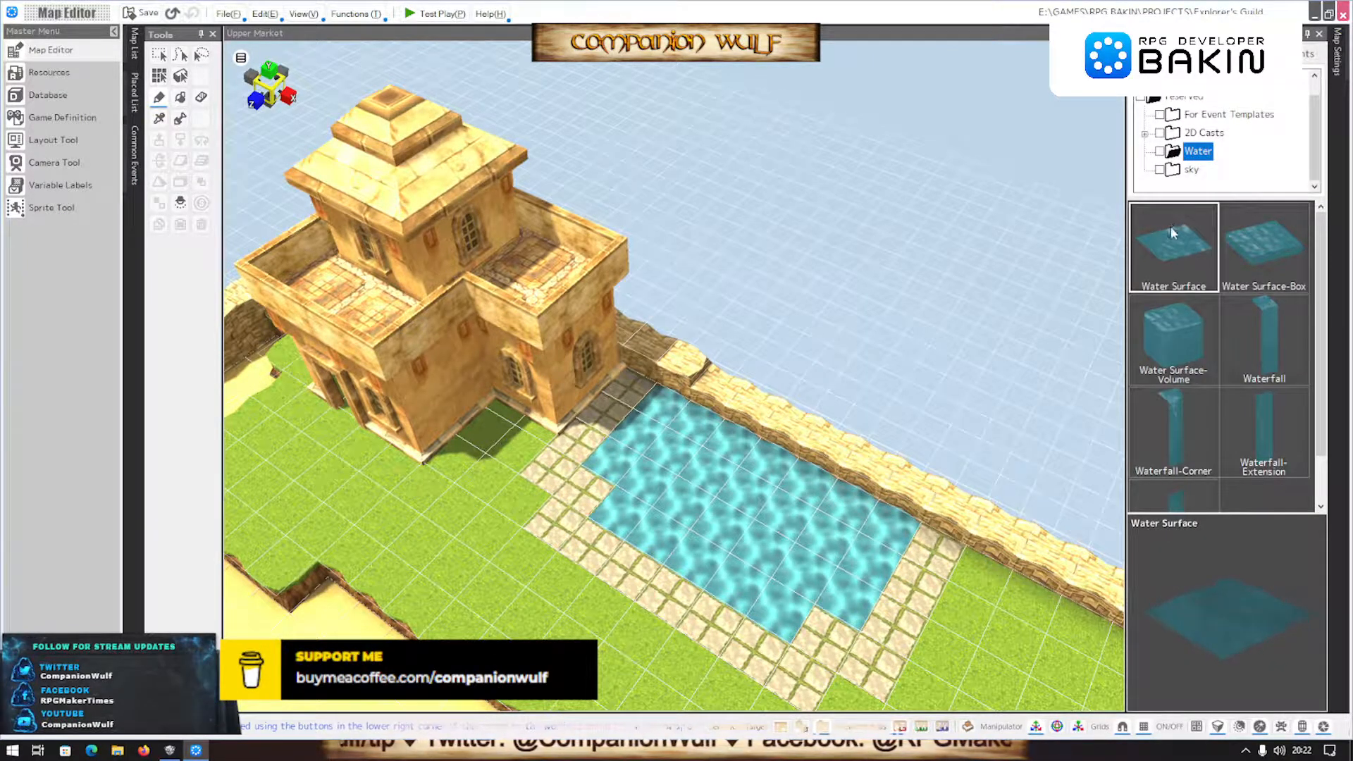
scroll(1189, 279, down, 1)
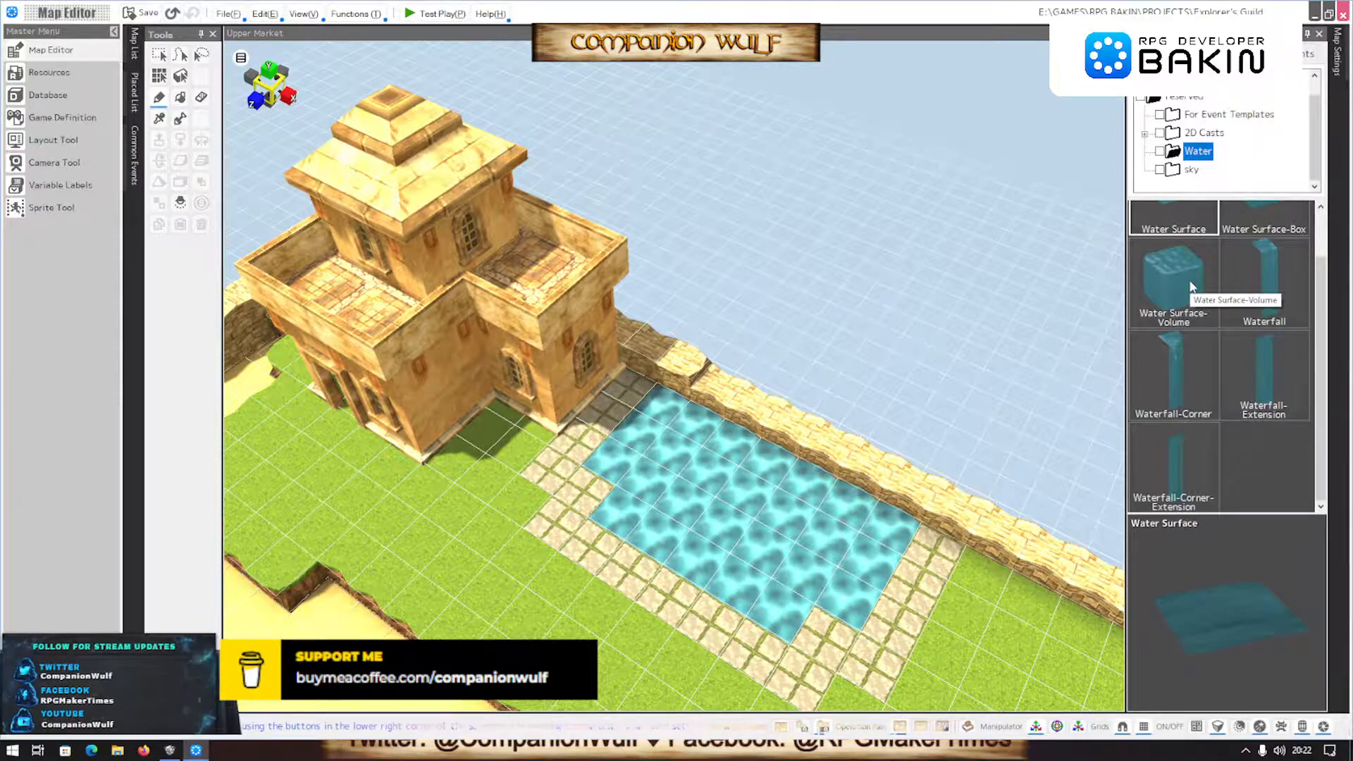
Try placing a Water Surface-Volume object over the pool, scaling it to 0.2 and moving it down onto the water
click(1190, 276)
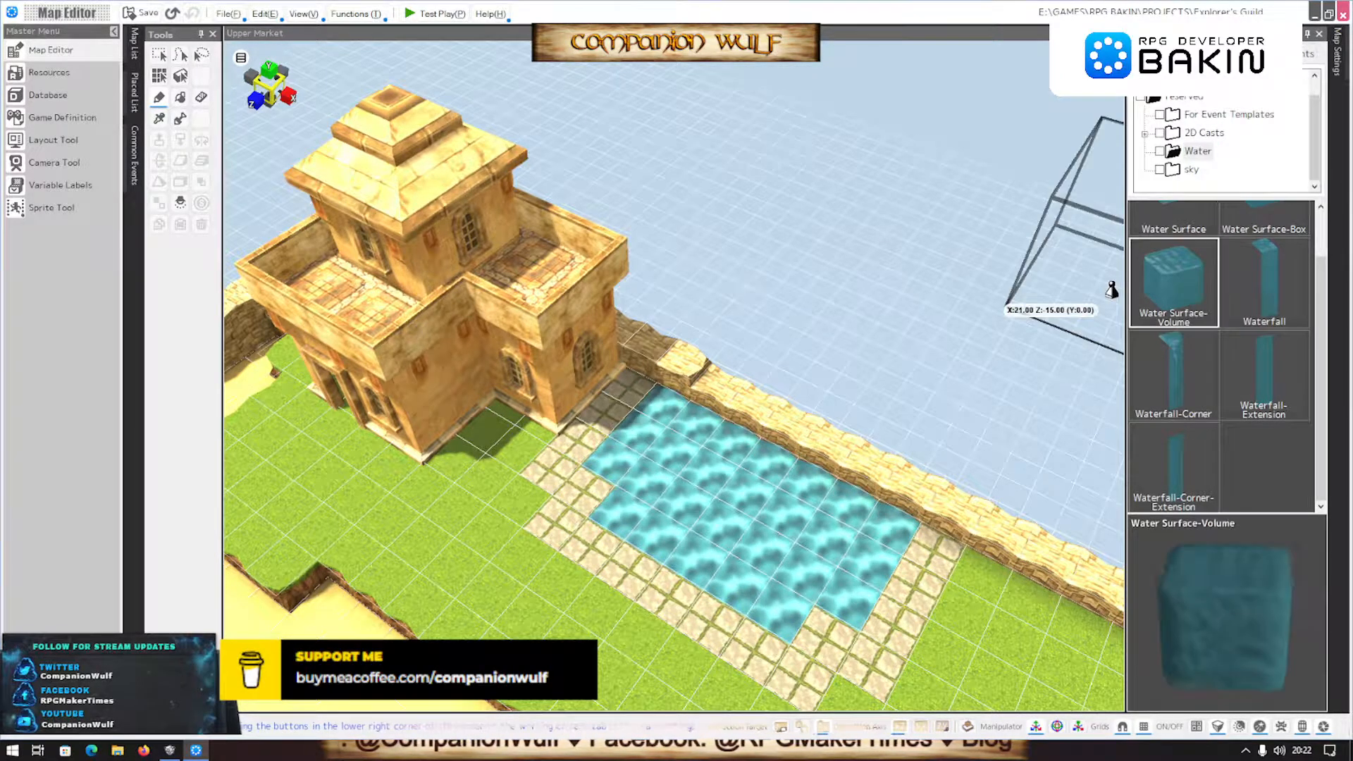
click(627, 458)
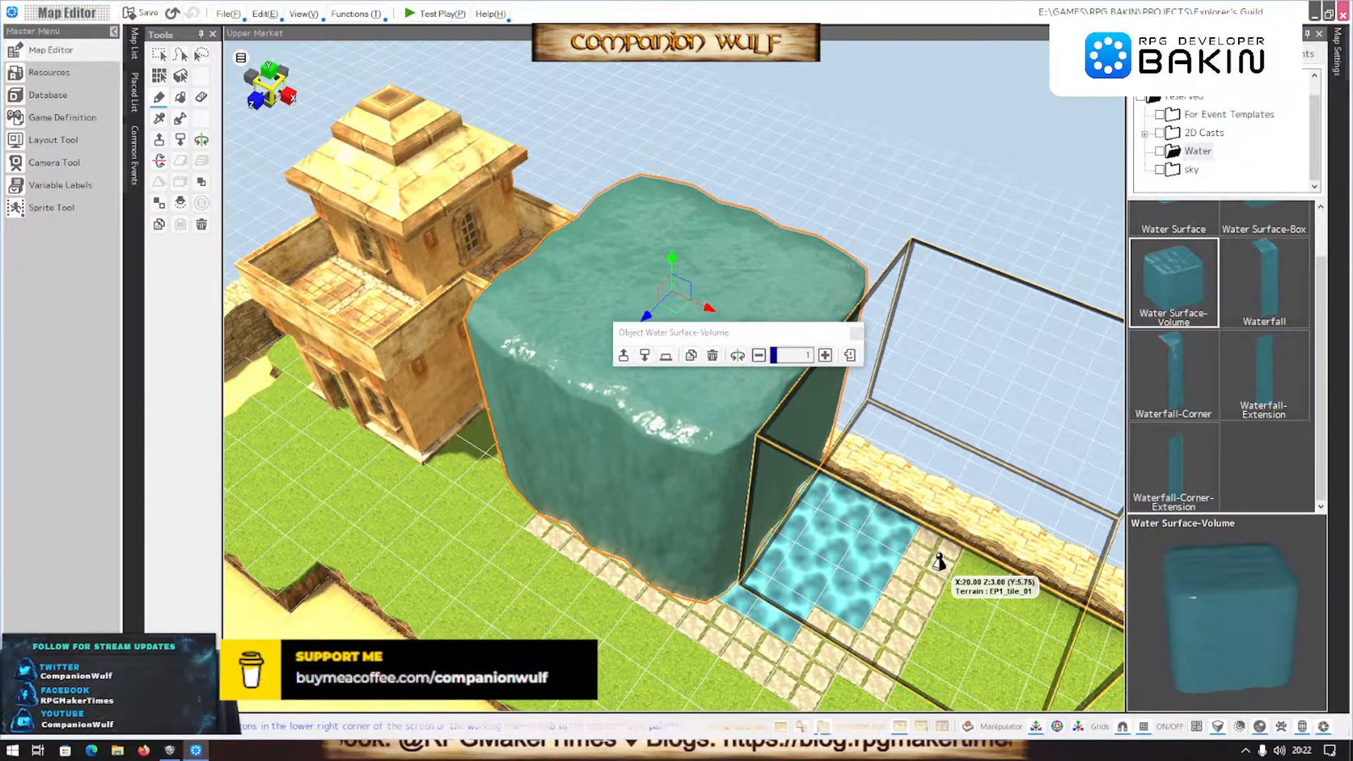
click(758, 356)
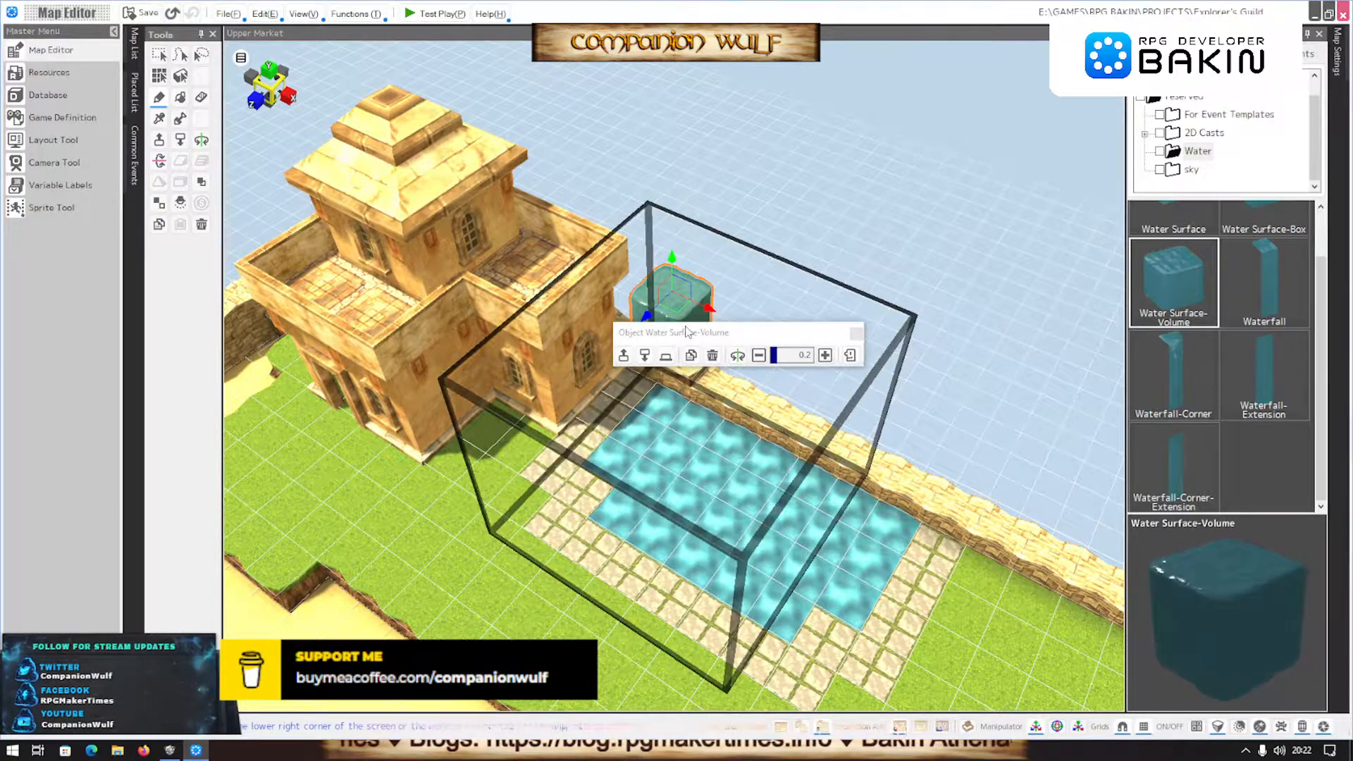
drag(667, 294, 652, 542)
right_drag(652, 543, 632, 627)
scroll(632, 627, up, 5)
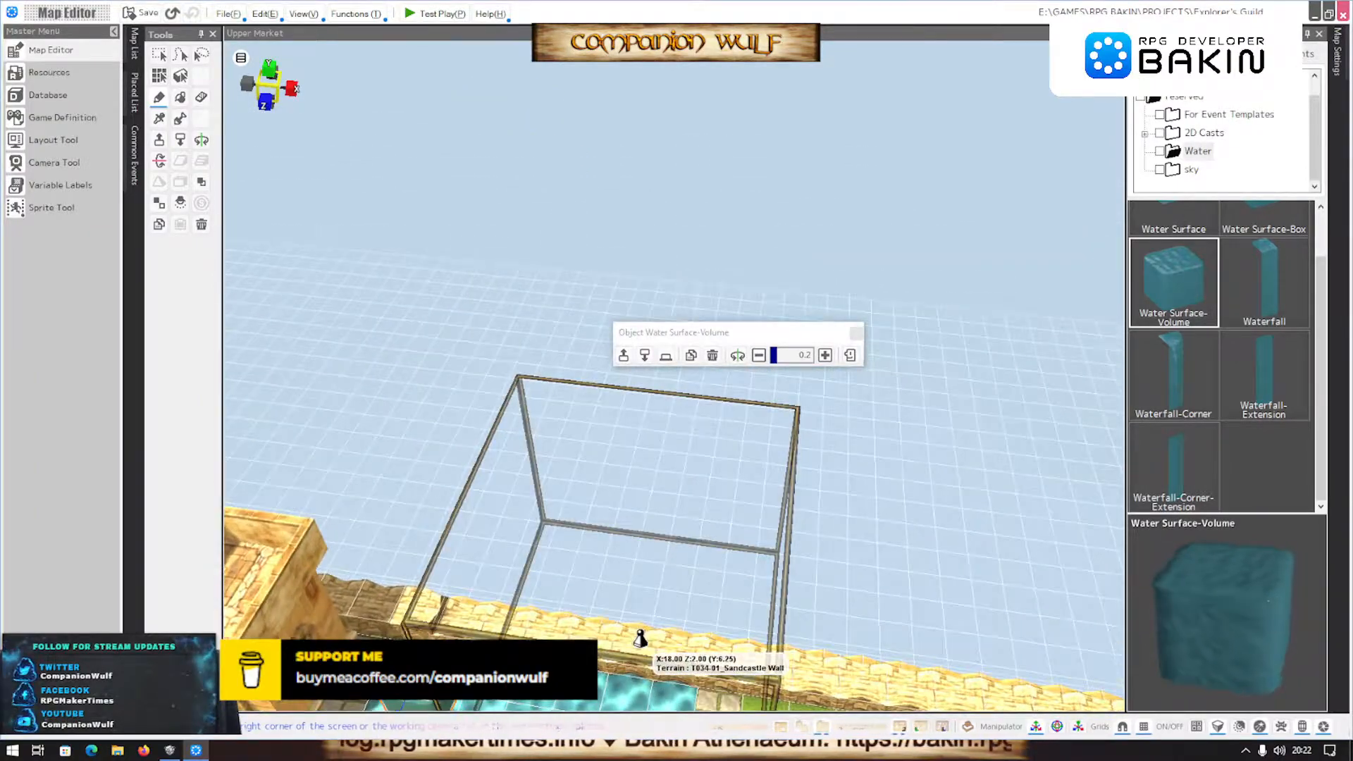
scroll(640, 638, down, 5)
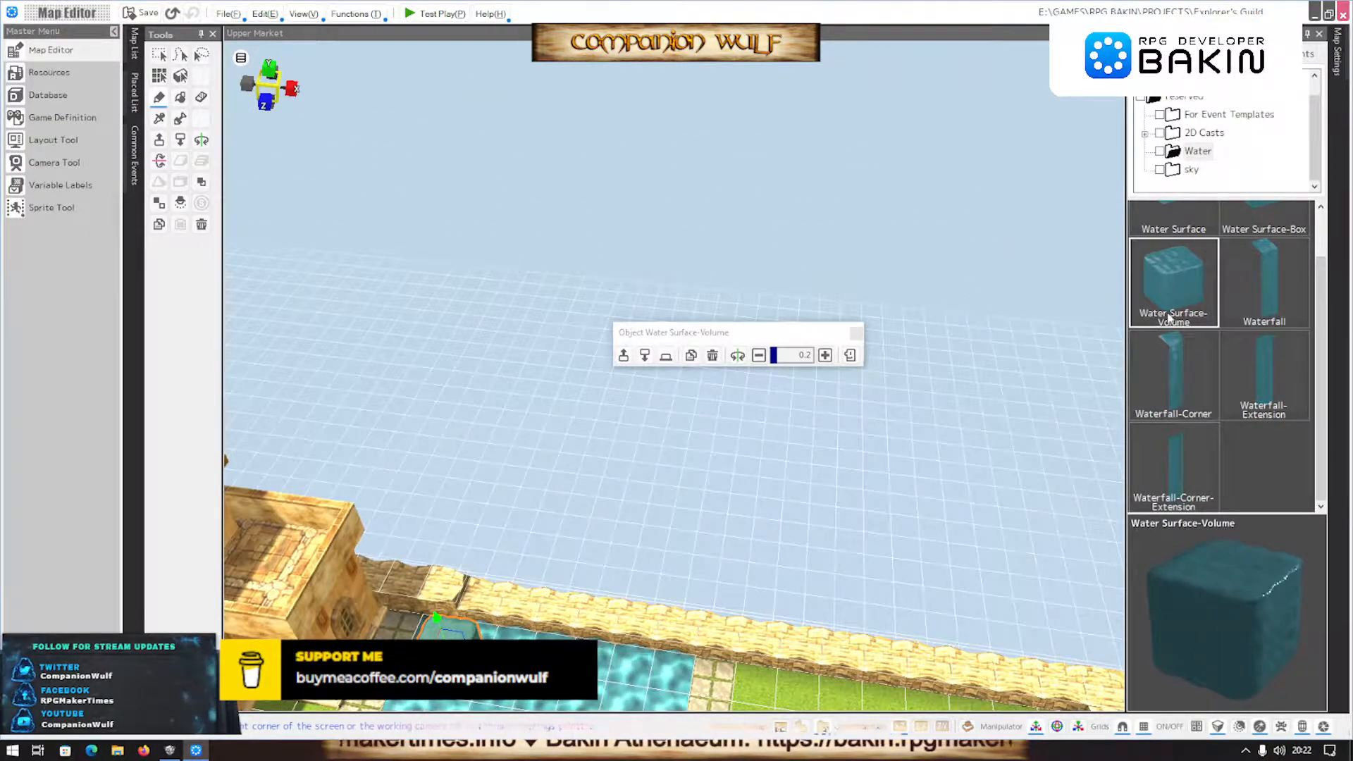
scroll(1219, 352, up, 1)
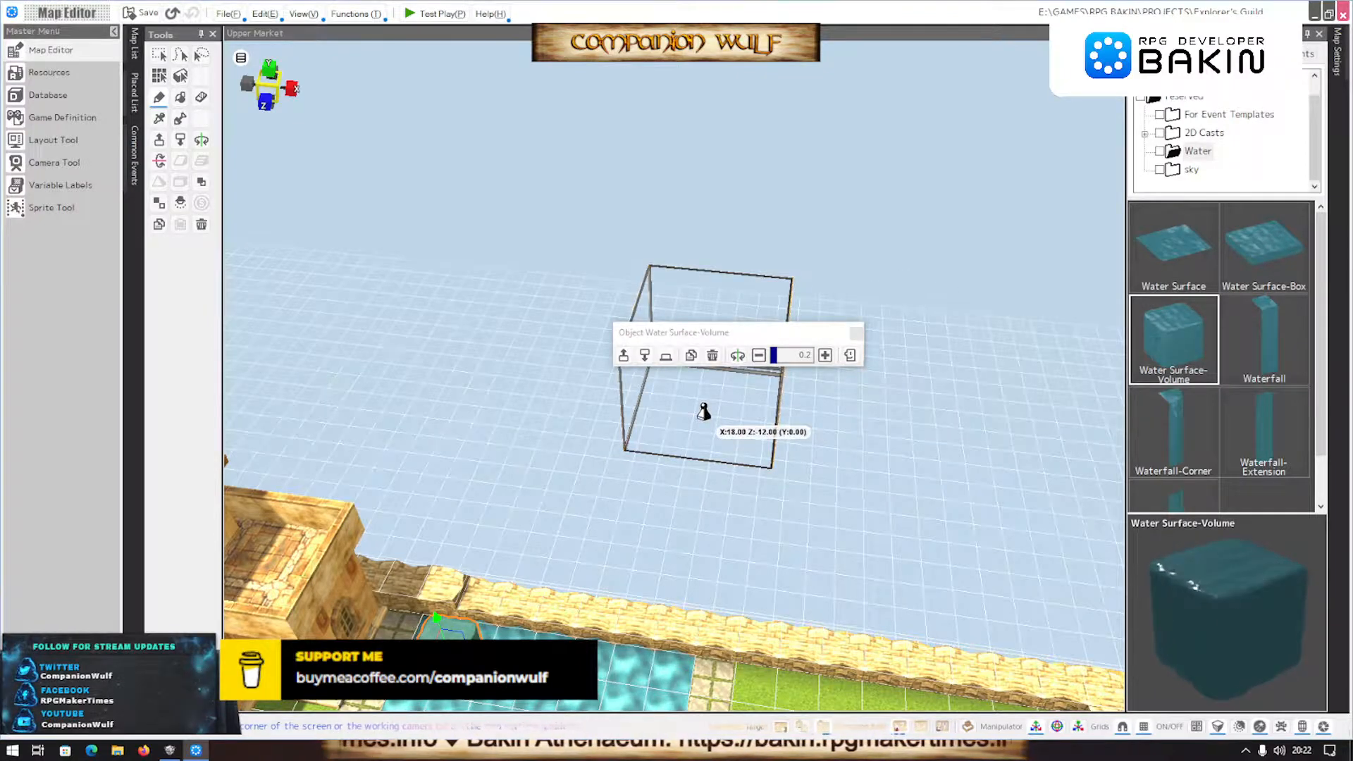
Undo the placement, scaling and move of the Water Surface-Volume object
key(ctrl+z)
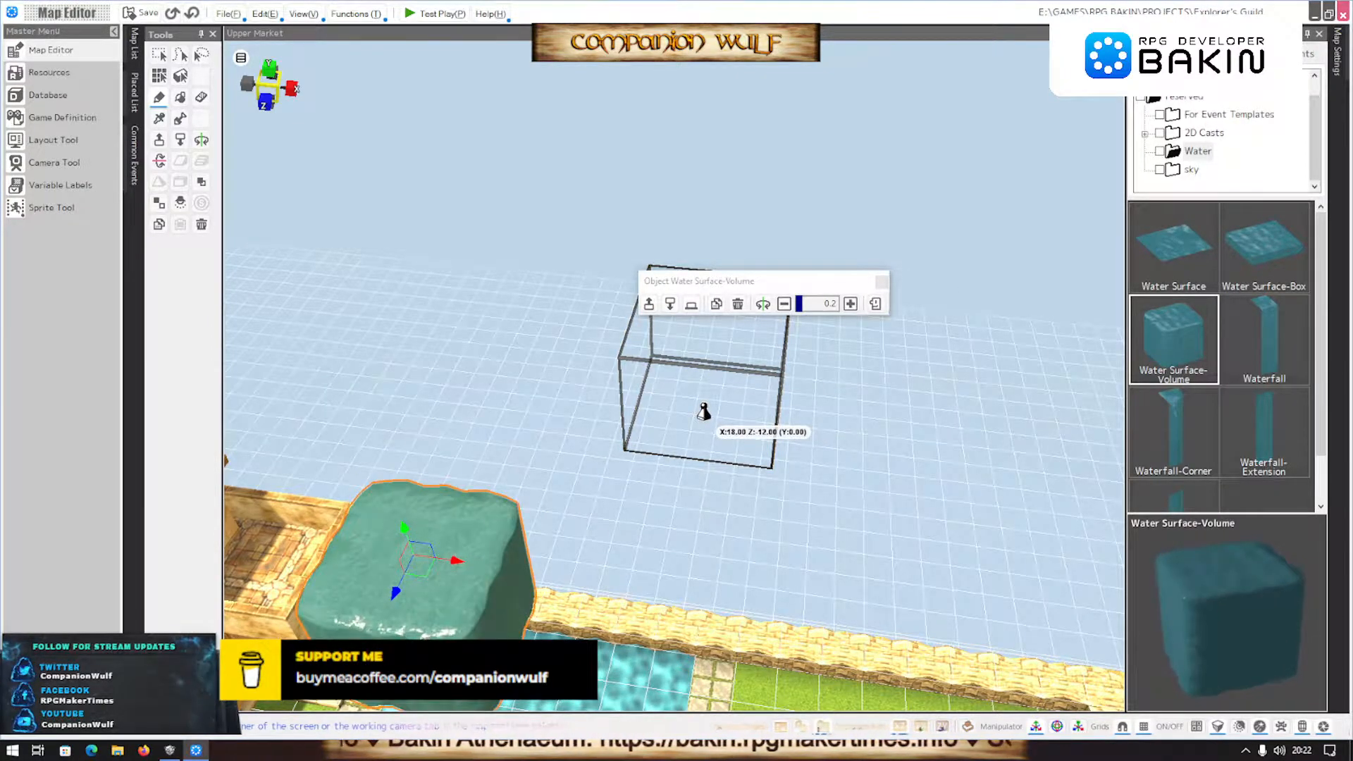
key(ctrl+z)
key(ctrl+z)
key(ctrl+z)
key(ctrl+z)
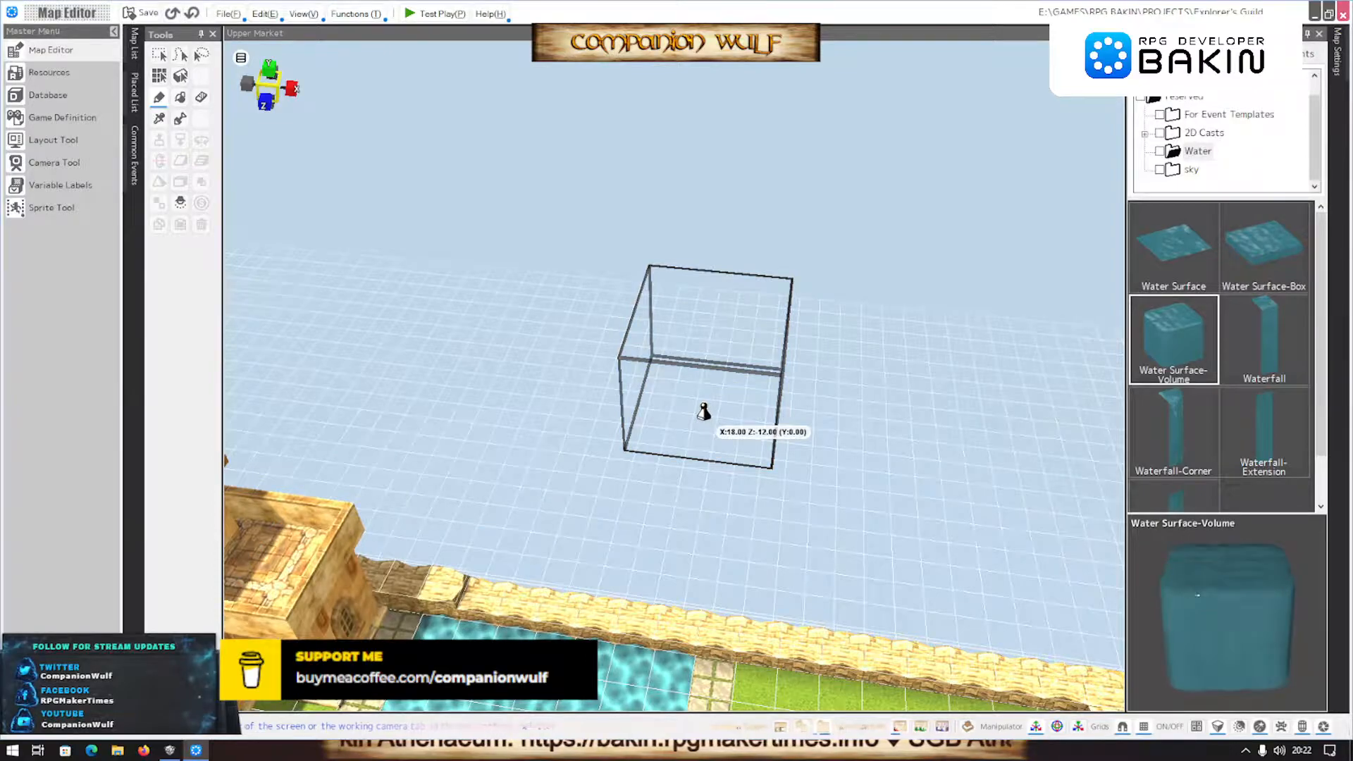
Place the first Water Surface objects over the pool tiles in the corner between the house and the boundary wall
scroll(703, 412, down, 2)
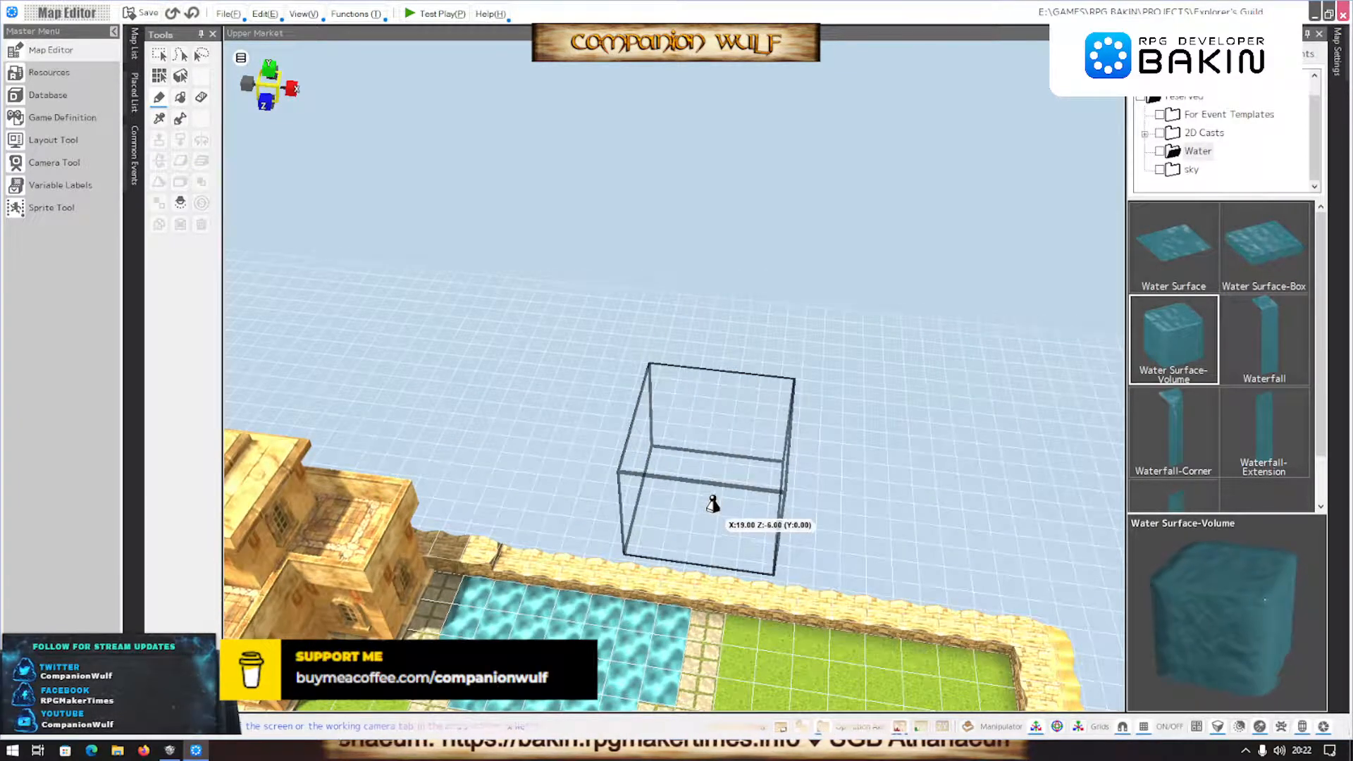
scroll(662, 509, up, 5)
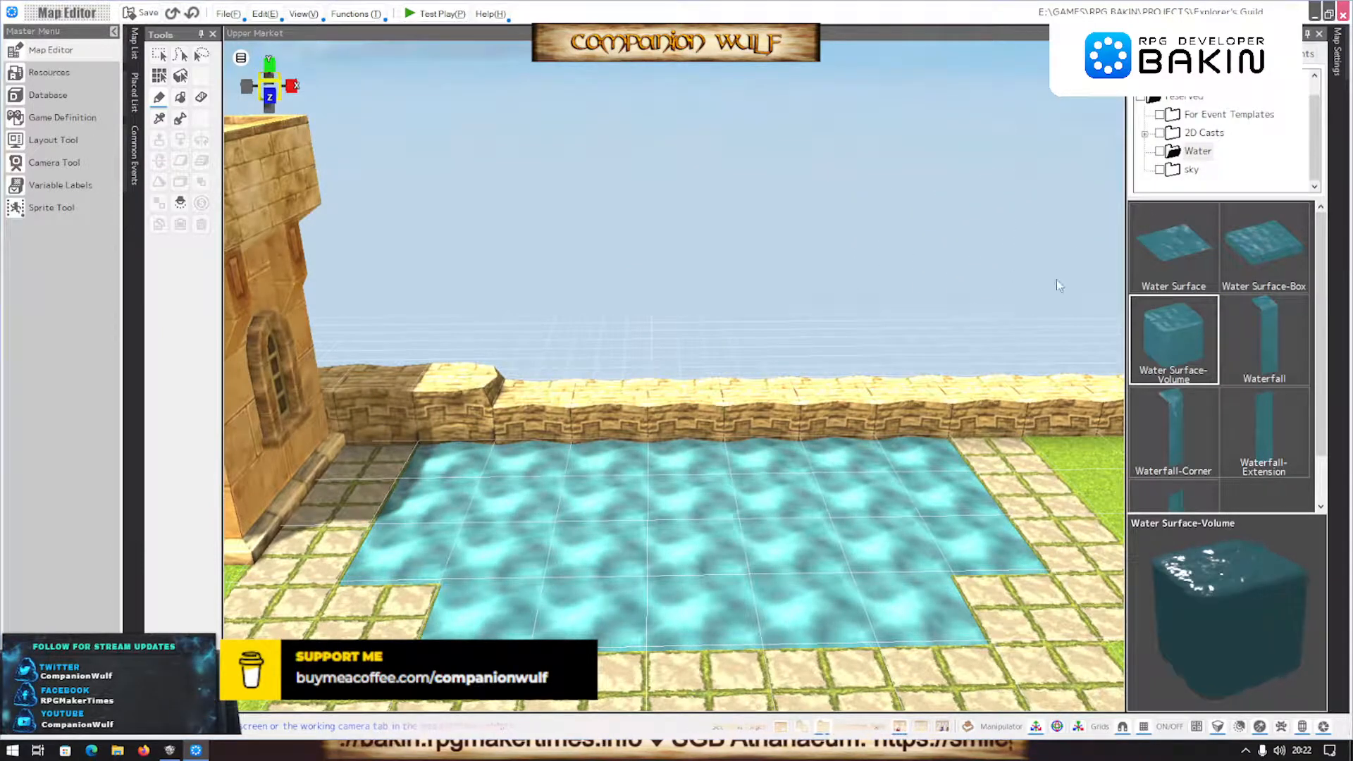
click(1173, 247)
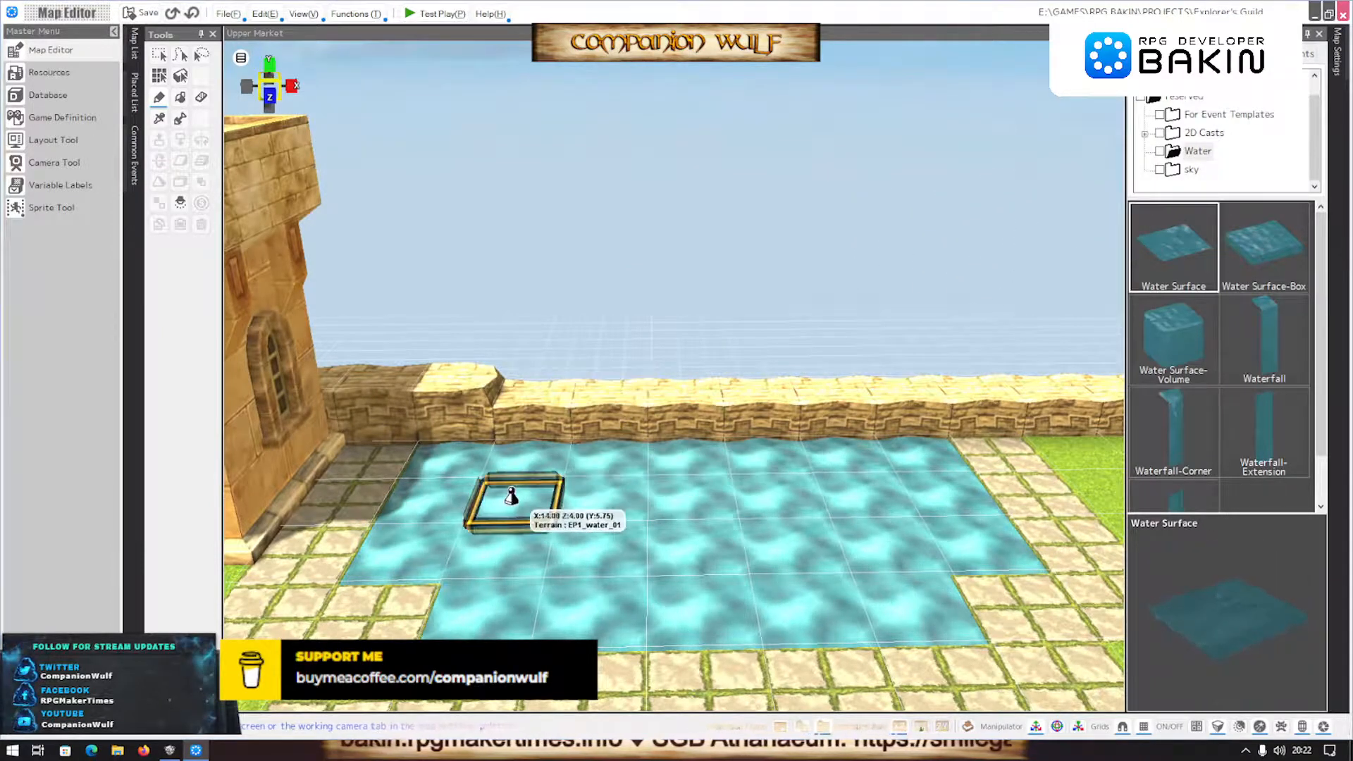
click(459, 463)
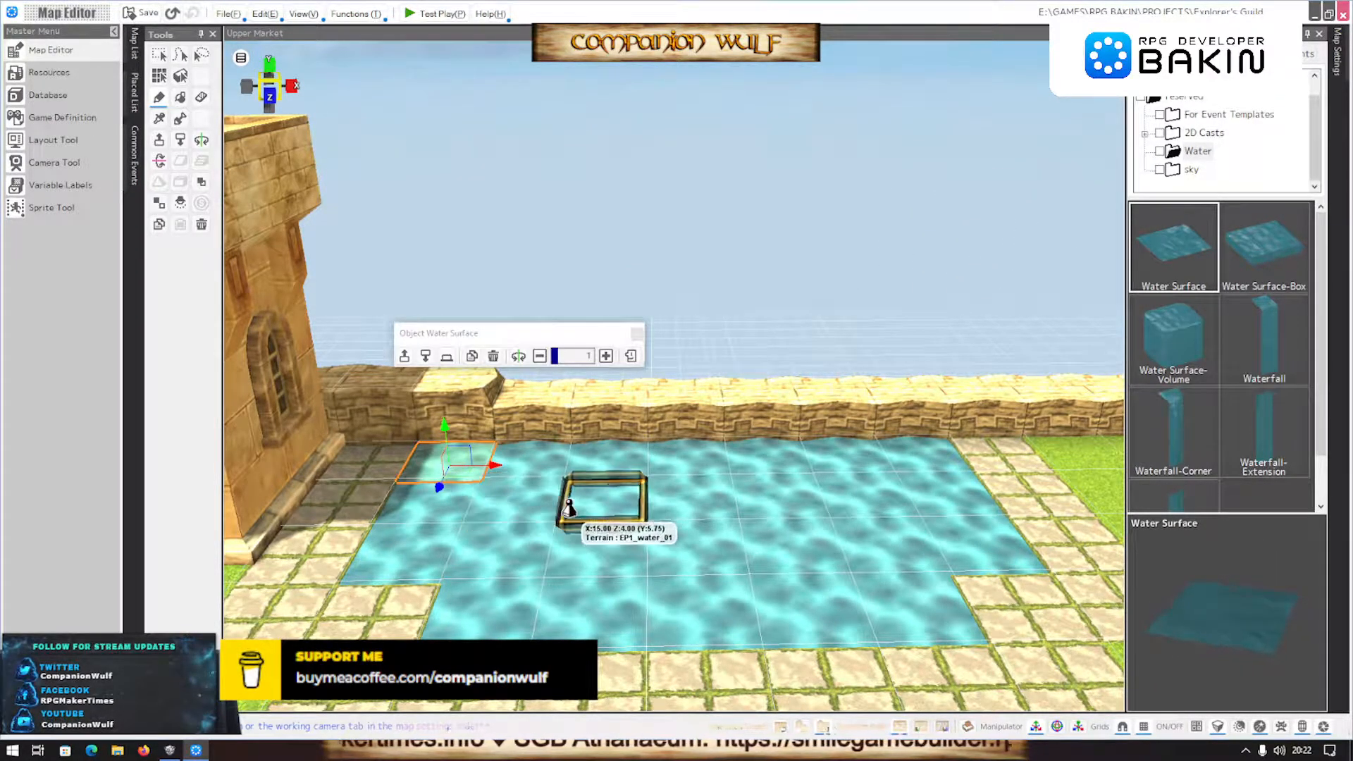
click(420, 510)
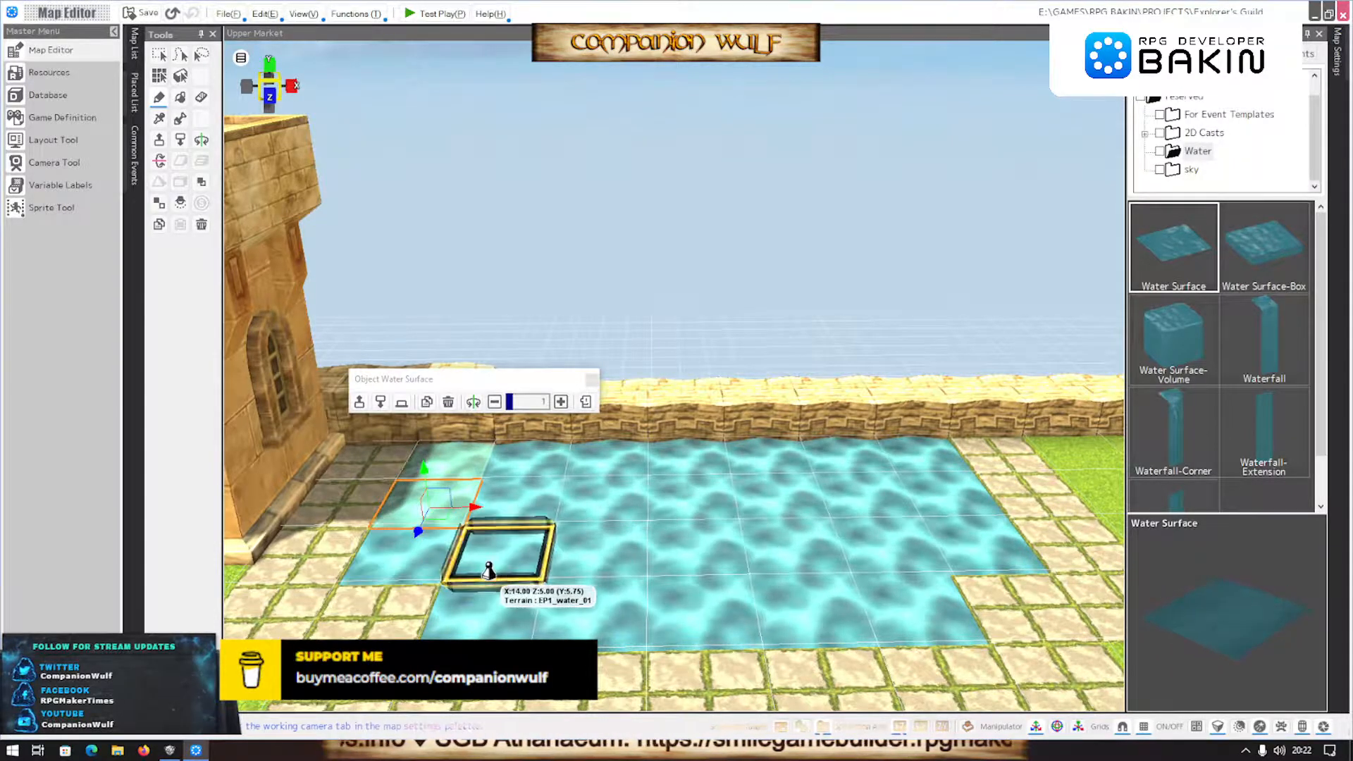
key(Escape)
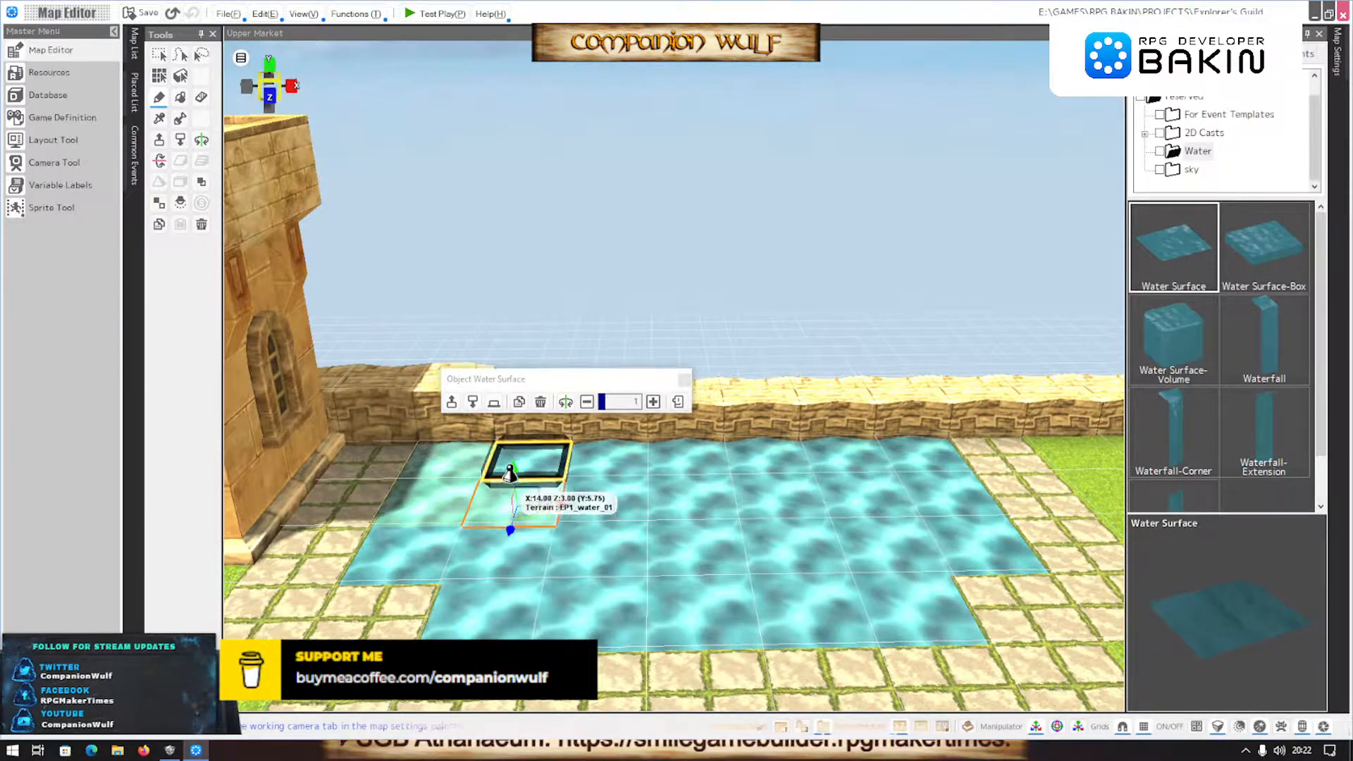
right_drag(590, 555, 590, 548)
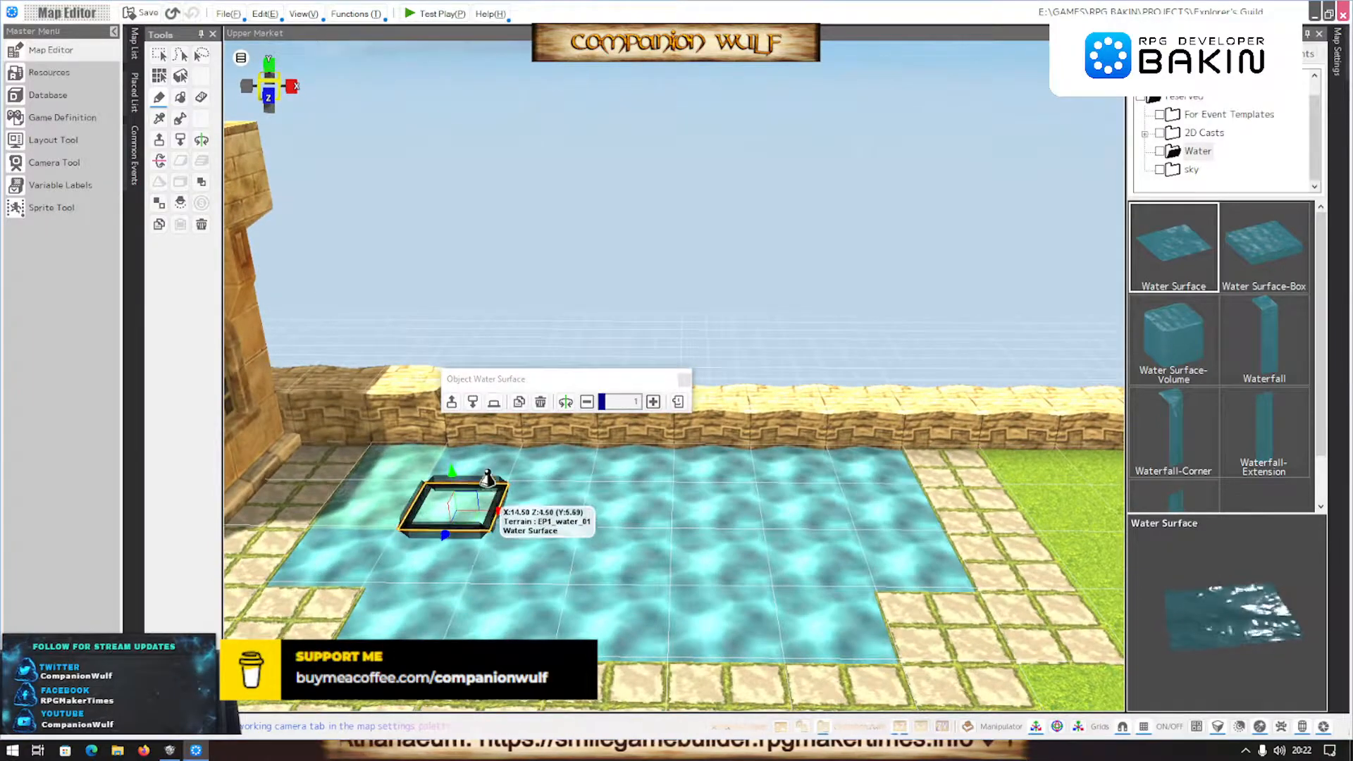
Cover the pool's two outer rows at Z 5 and Z 6 with Water Surface objects
click(384, 563)
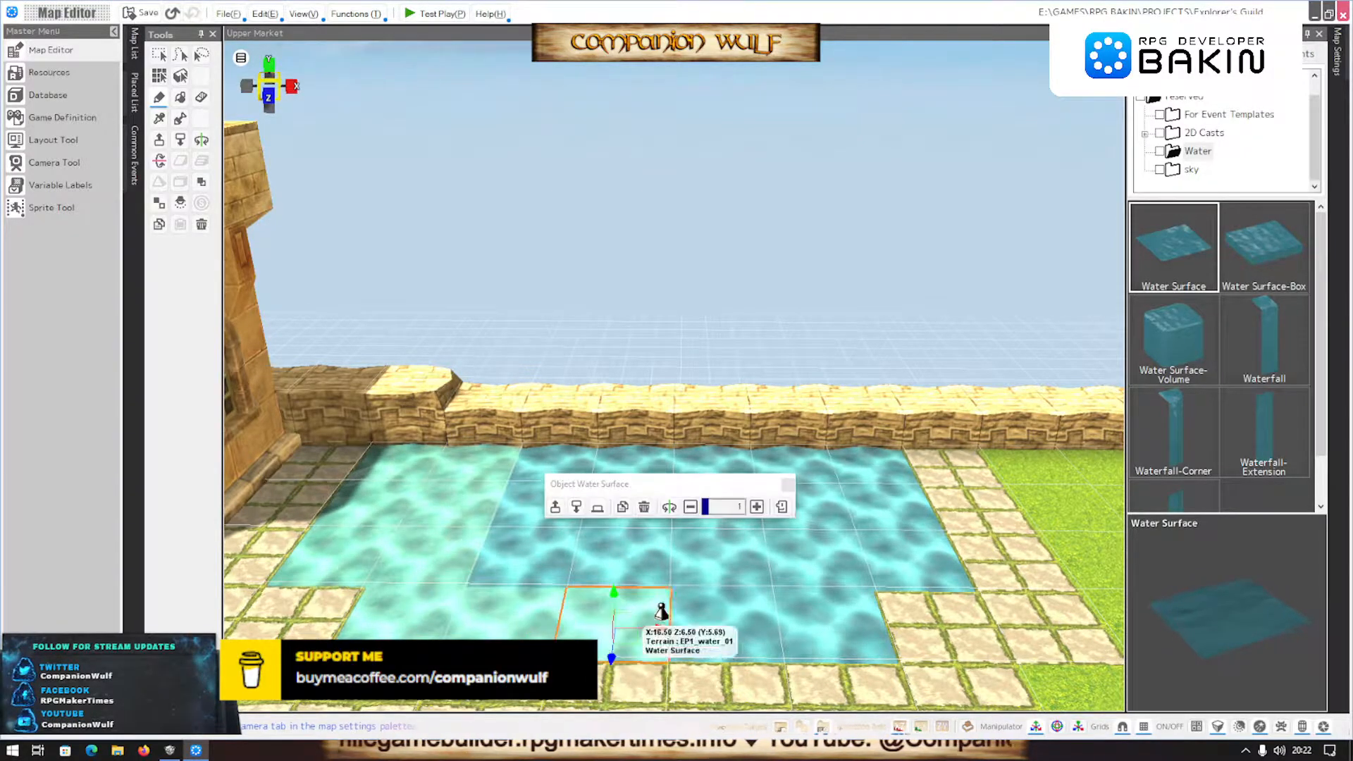
click(889, 556)
click(822, 557)
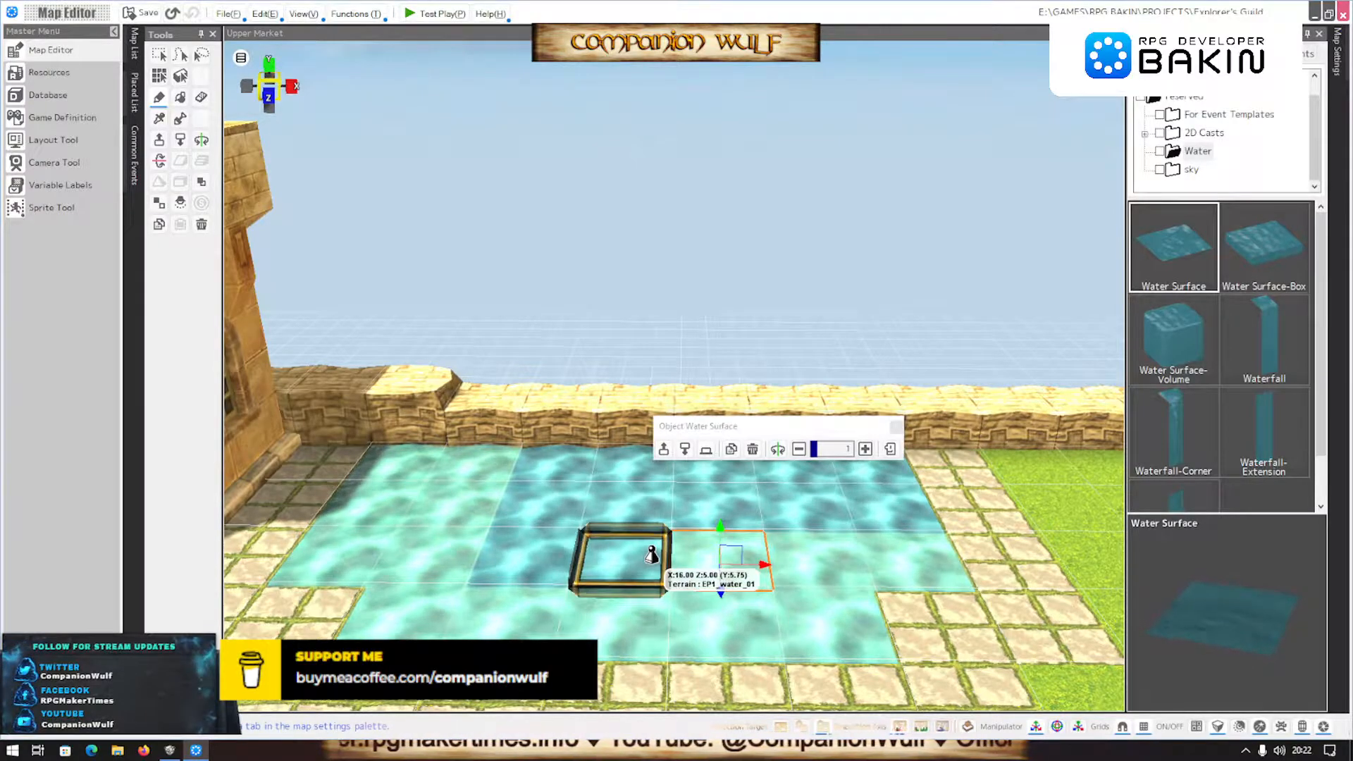
click(538, 564)
Cover the remaining pool tiles at Z 4 and Z 3, up to the boundary wall, with Water Surface objects
click(550, 496)
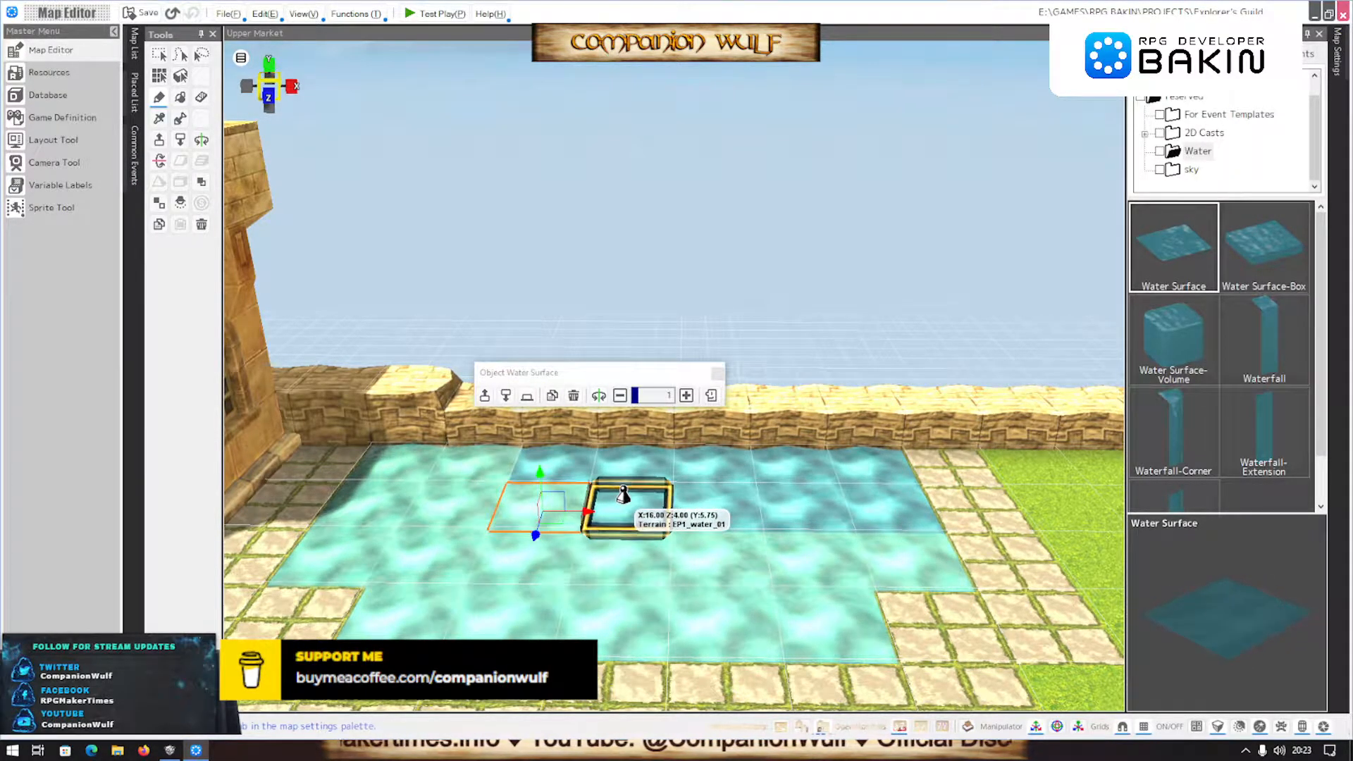
click(627, 503)
click(713, 496)
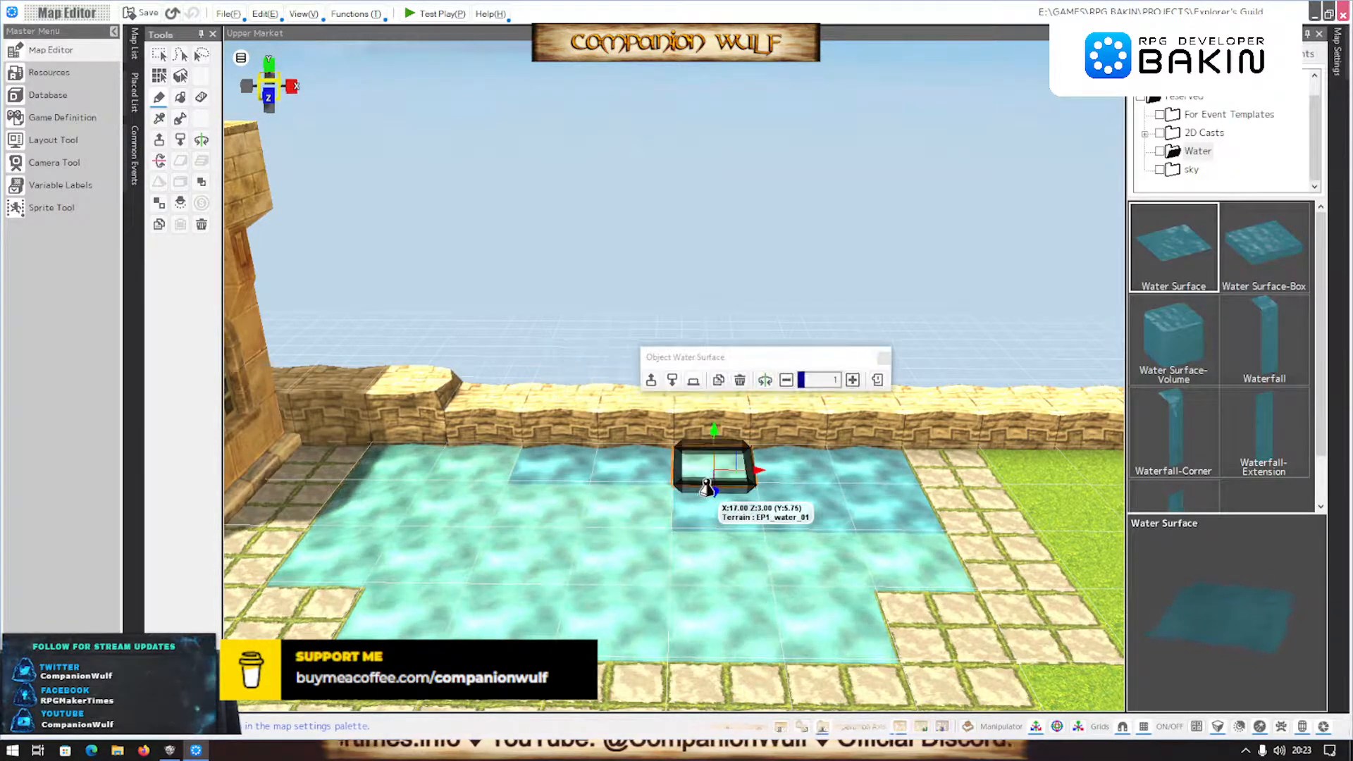
click(777, 497)
click(874, 473)
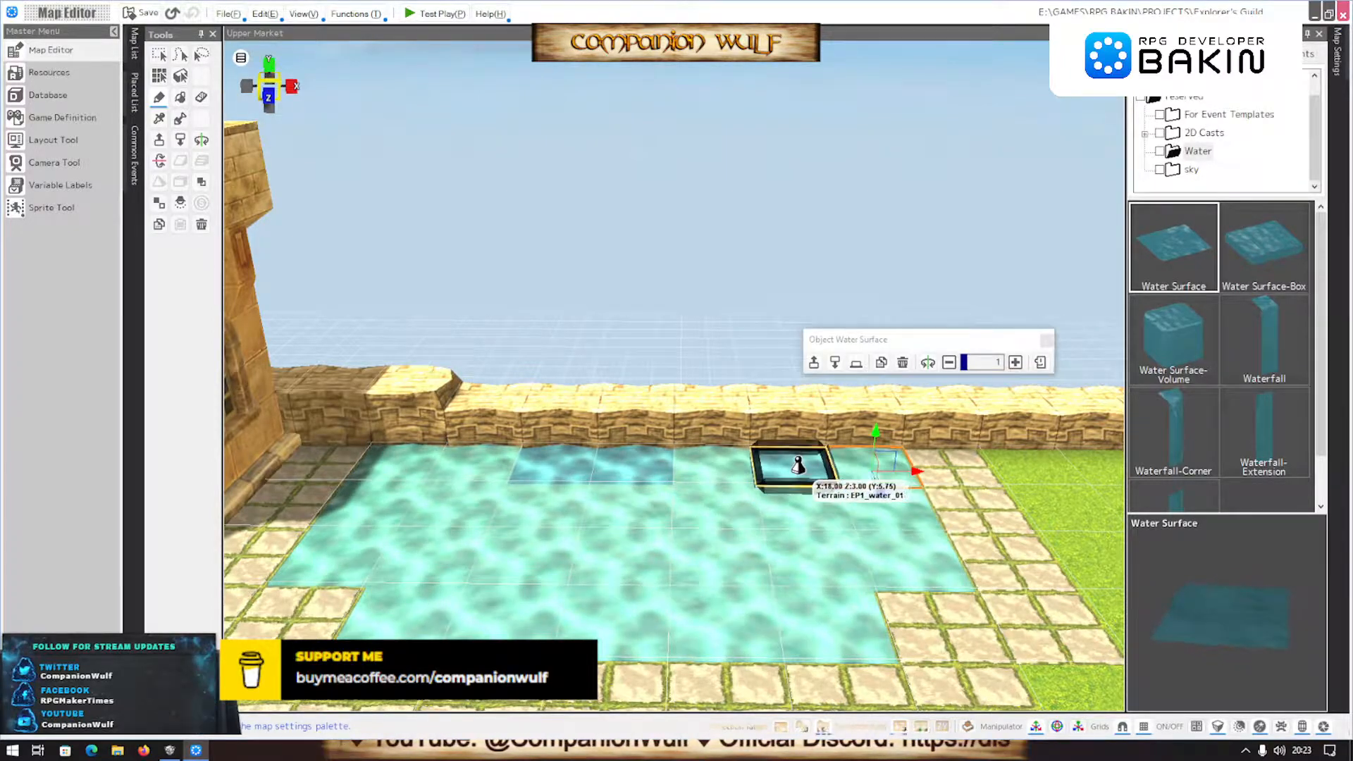
click(553, 466)
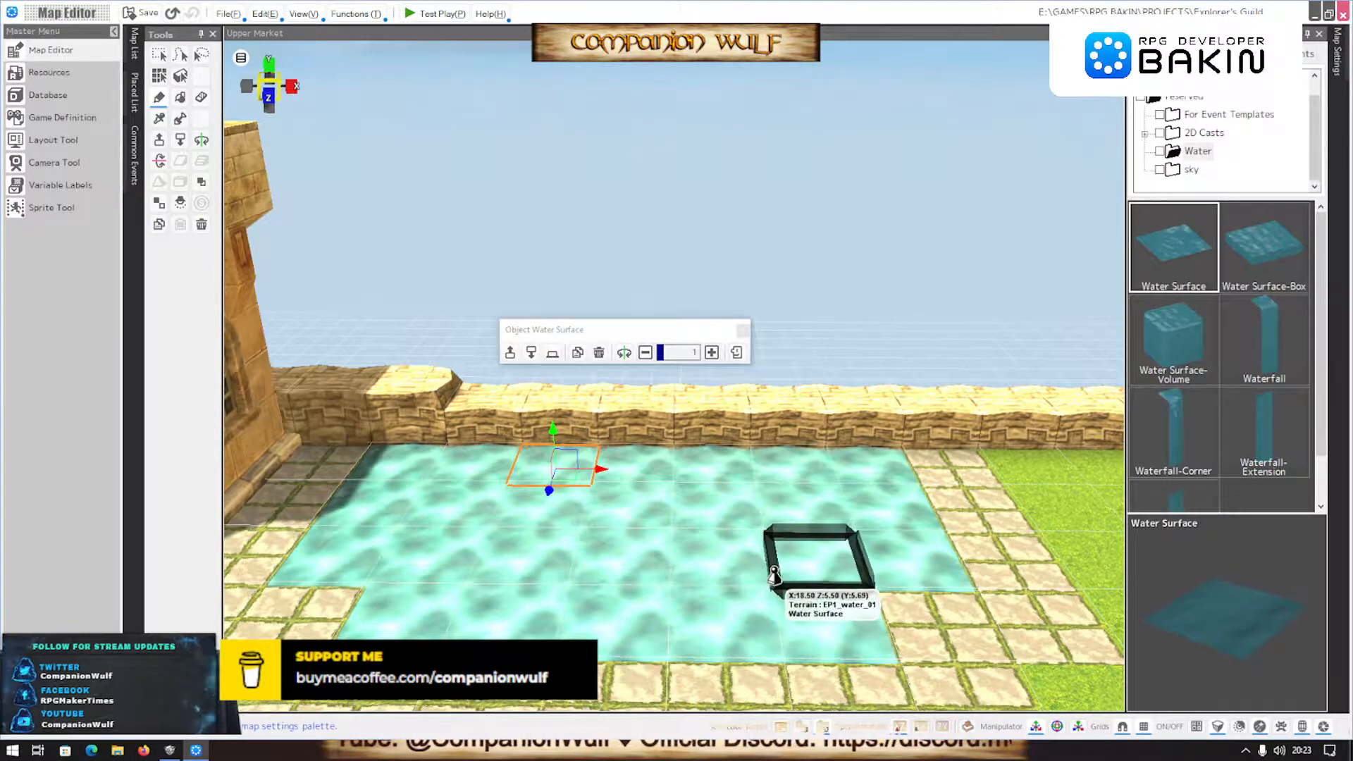
Examine the Water Surface layer over the pool from near and far, together with the paving, boundary wall and house
scroll(774, 574, down, 1)
middle_drag(779, 597, 772, 600)
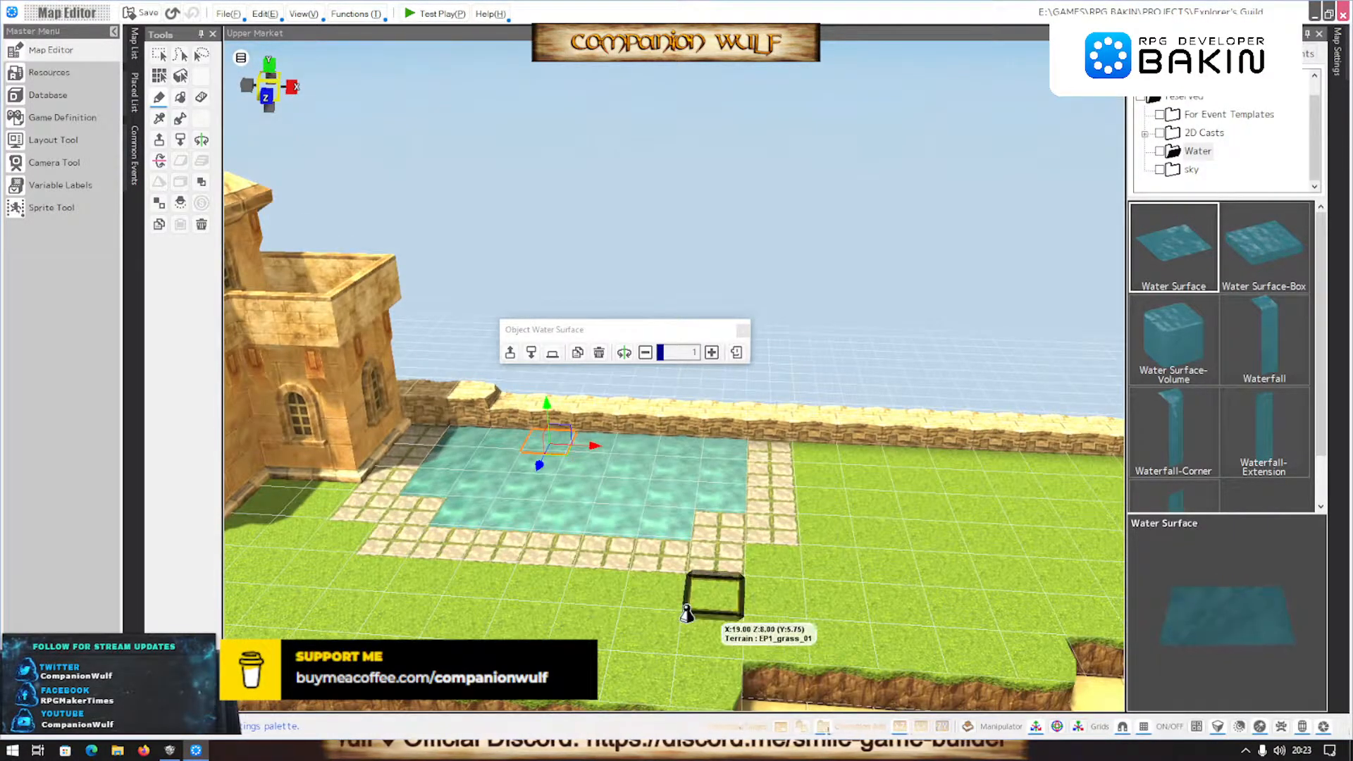
middle_drag(713, 594, 678, 617)
scroll(679, 617, up, 4)
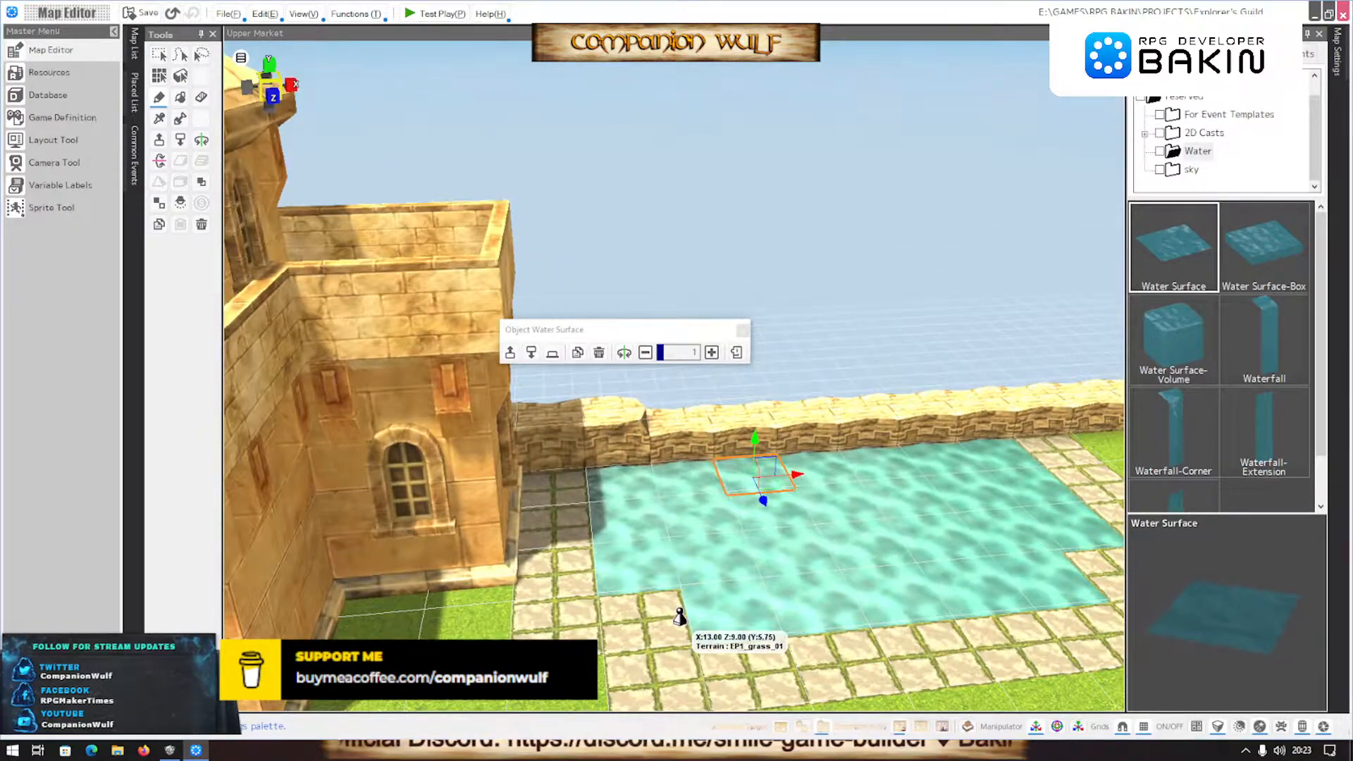
scroll(680, 618, down, 4)
right_drag(679, 617, 624, 585)
right_click(670, 618)
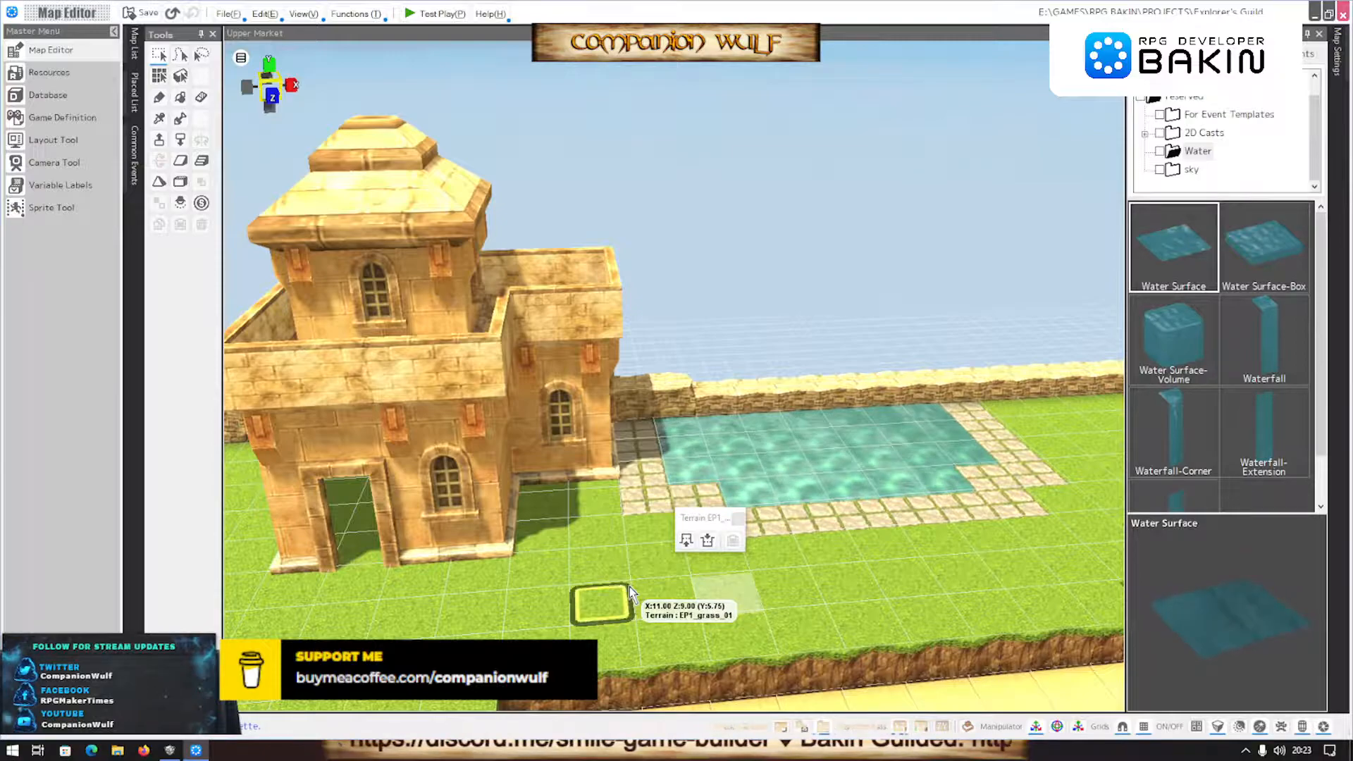
scroll(765, 529, up, 2)
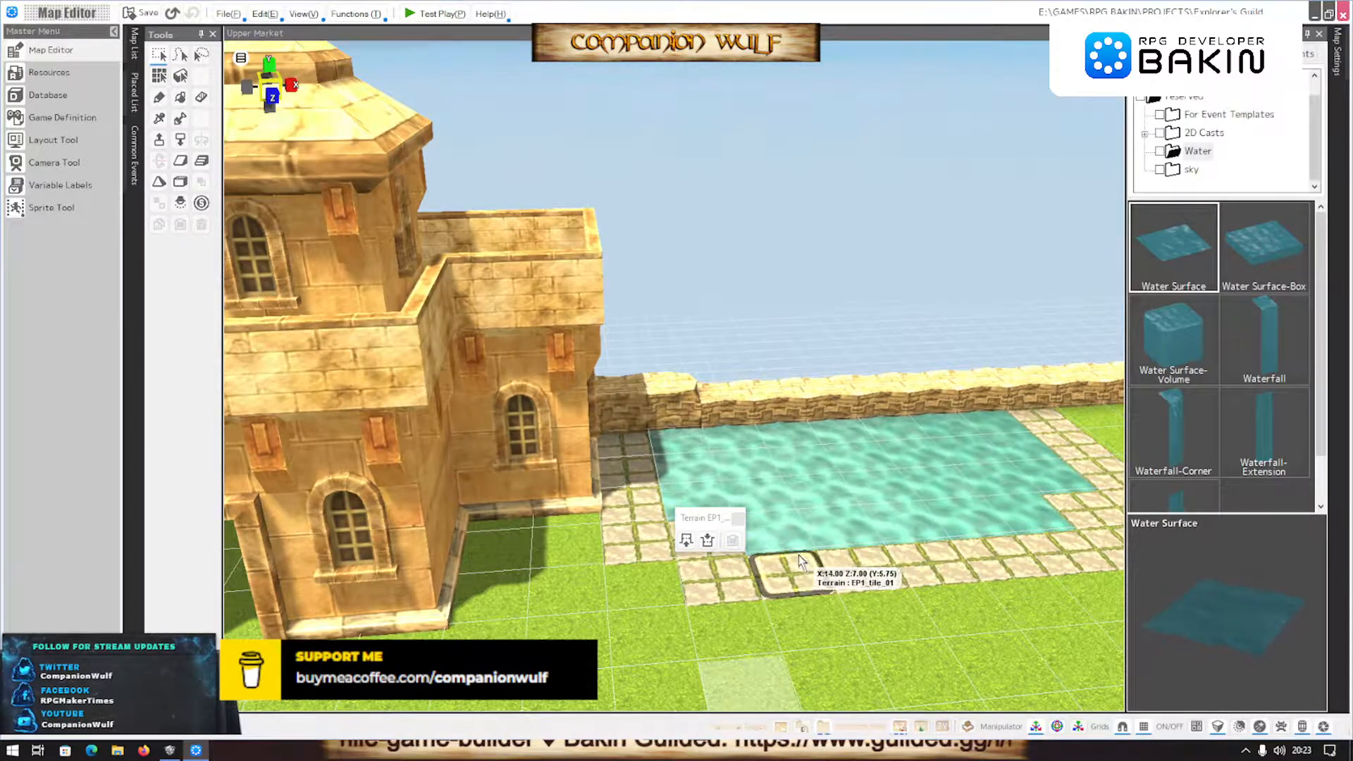
right_drag(557, 430, 647, 436)
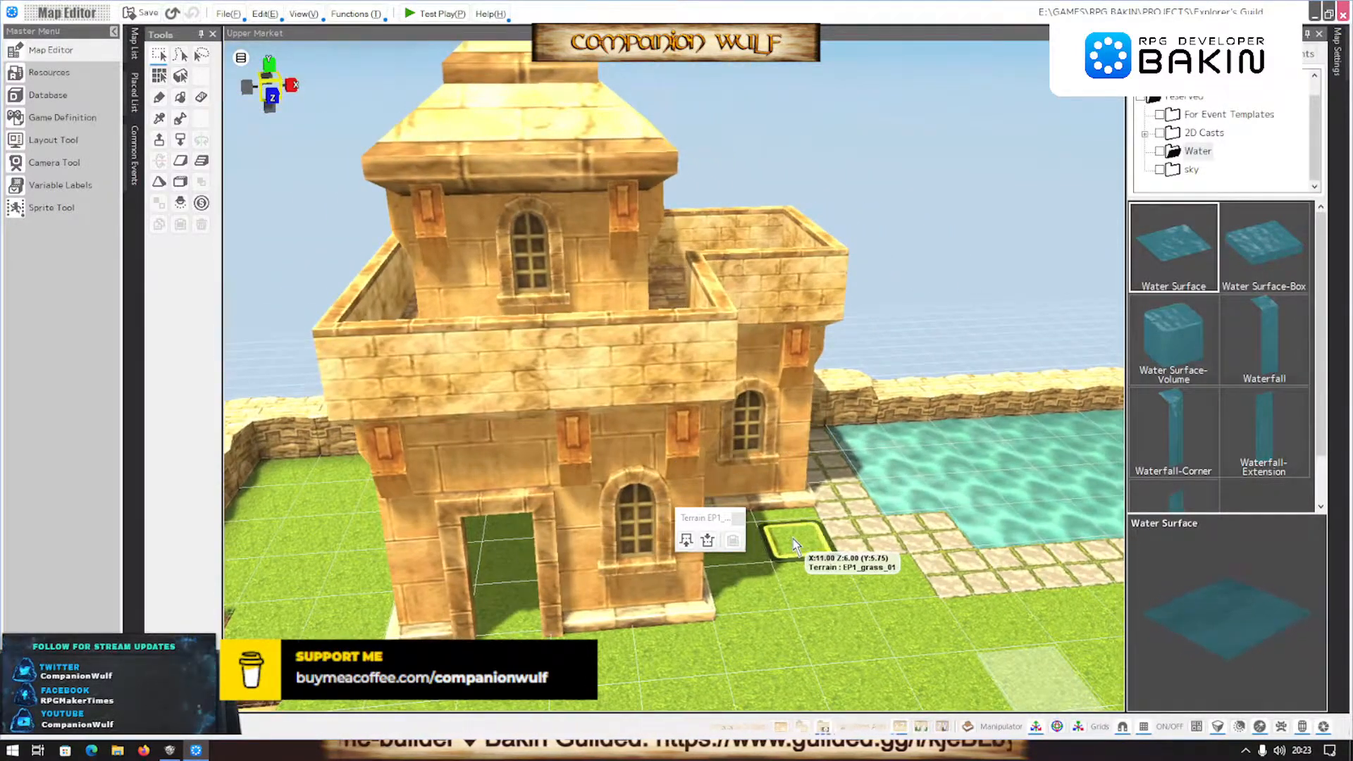
right_drag(794, 546, 762, 548)
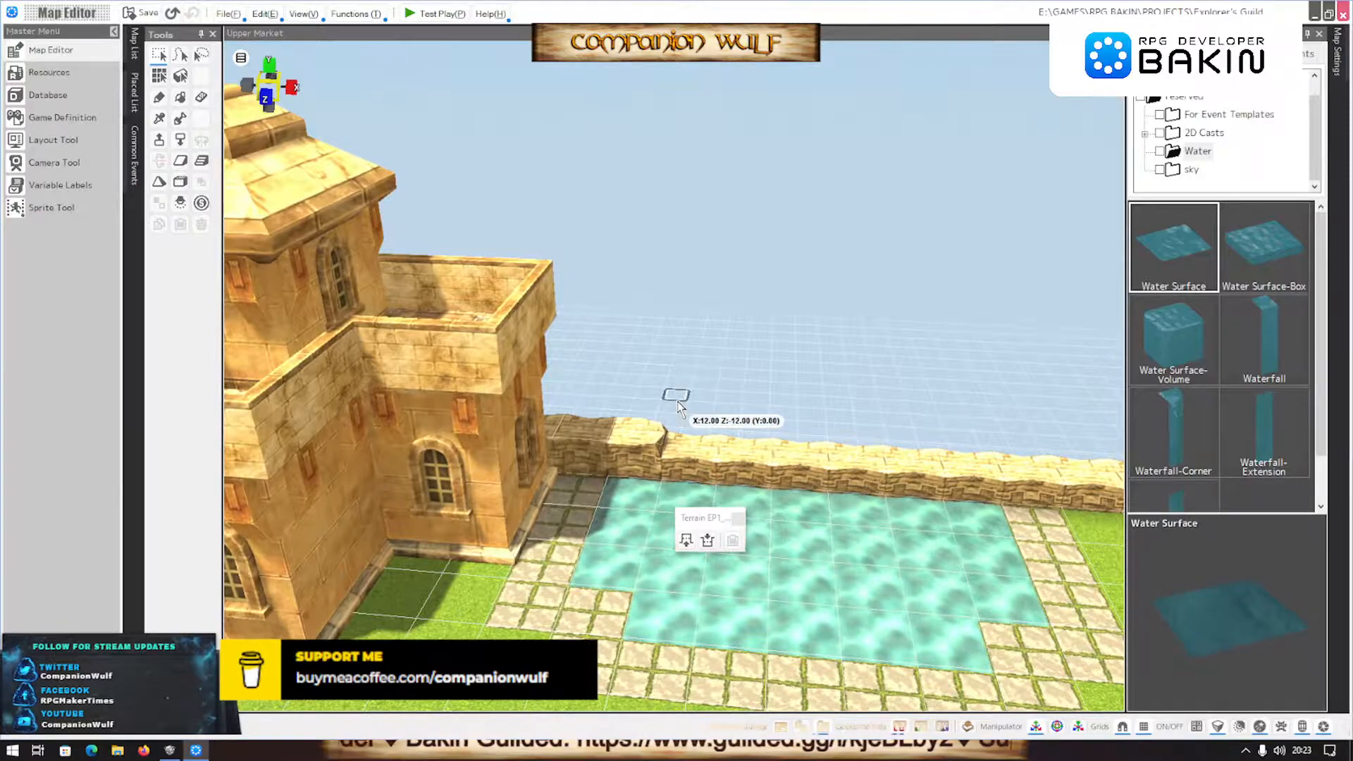
right_drag(666, 392, 667, 365)
scroll(667, 365, up, 8)
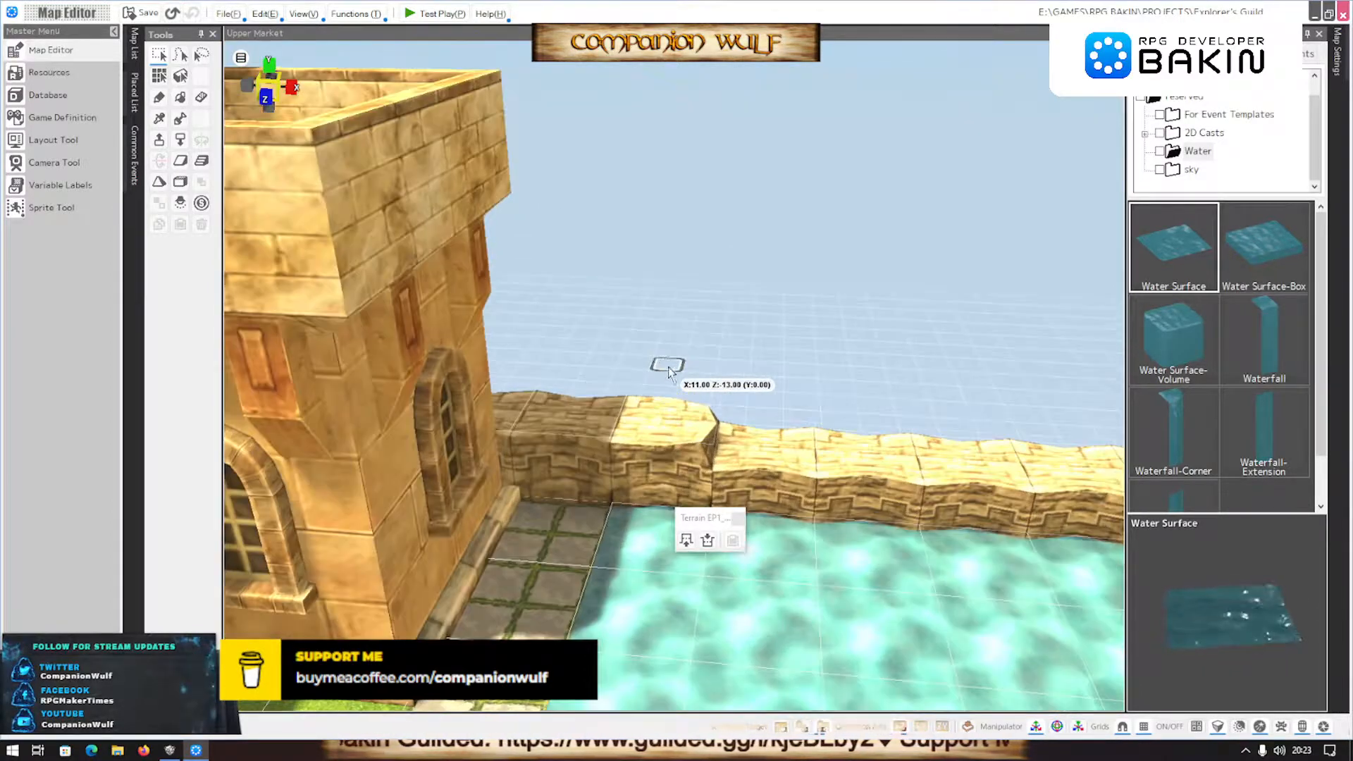
scroll(654, 394, down, 3)
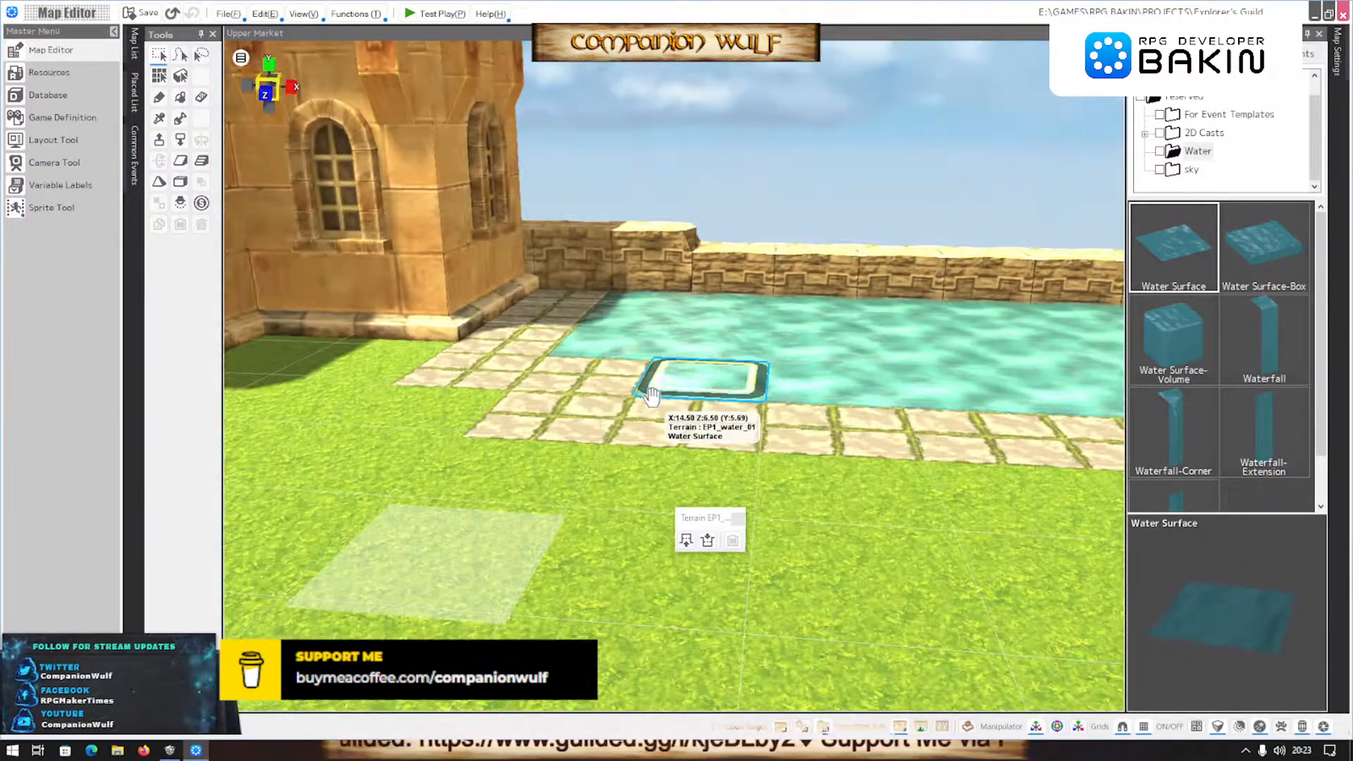
right_drag(679, 393, 737, 491)
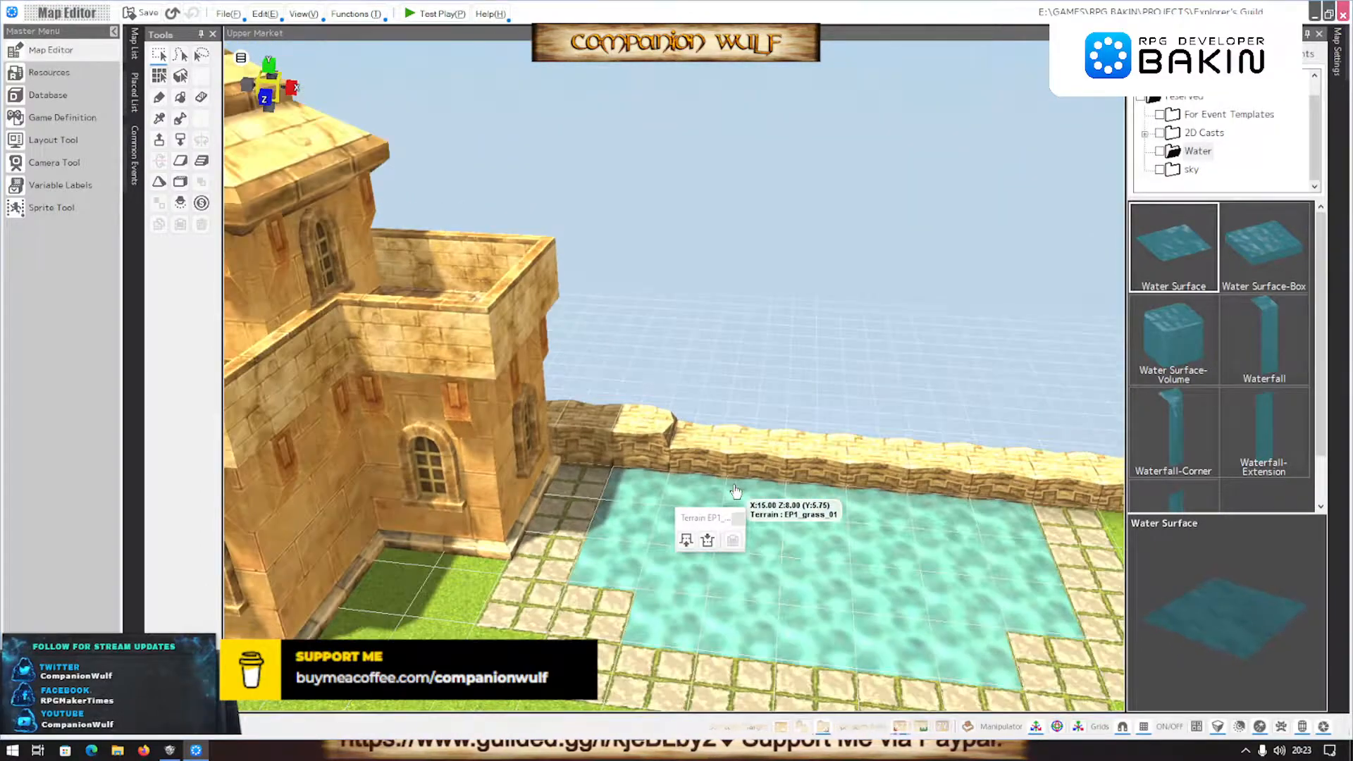
right_drag(437, 493, 469, 429)
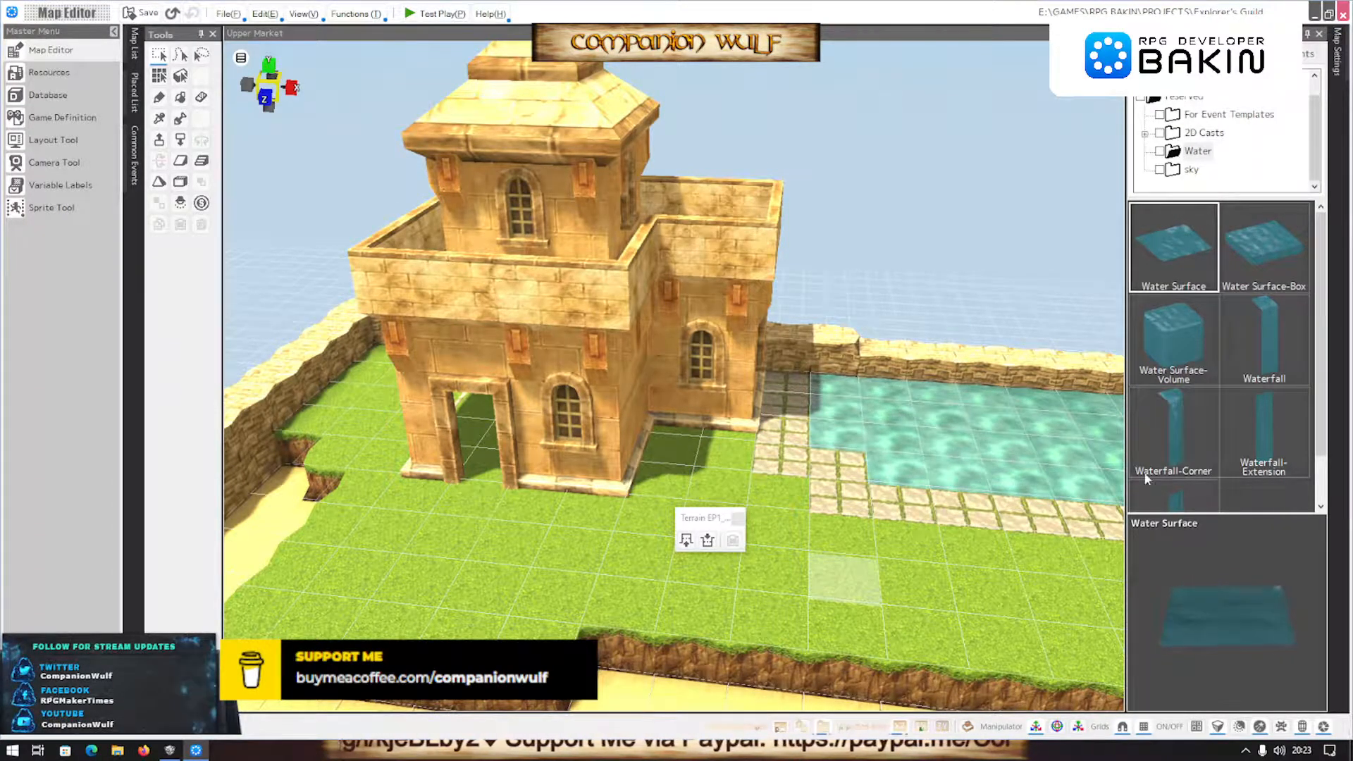
right_drag(945, 560, 917, 582)
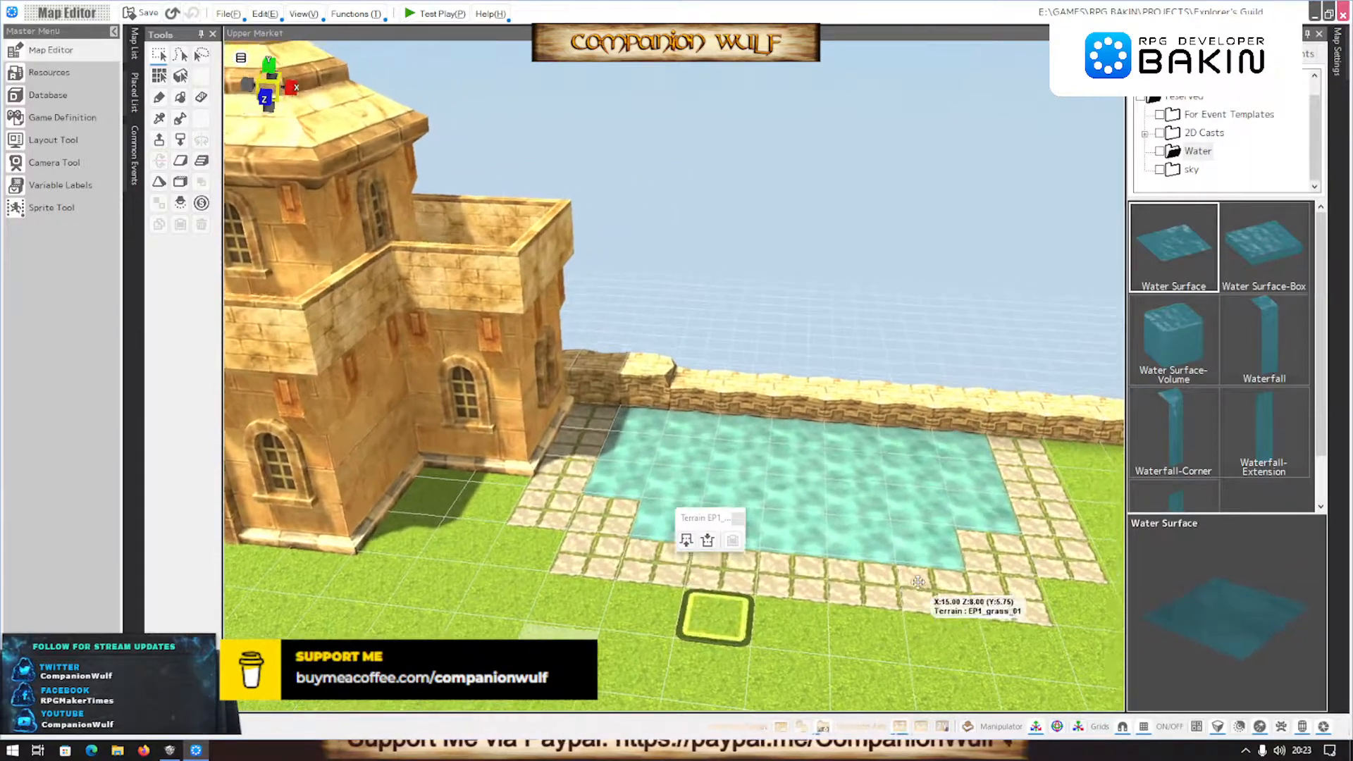
Examine the house, its open front doorway, the pool and the raised grass from above and from the sand terrace in front
scroll(917, 581, down, 1)
scroll(872, 576, up, 3)
scroll(872, 578, down, 4)
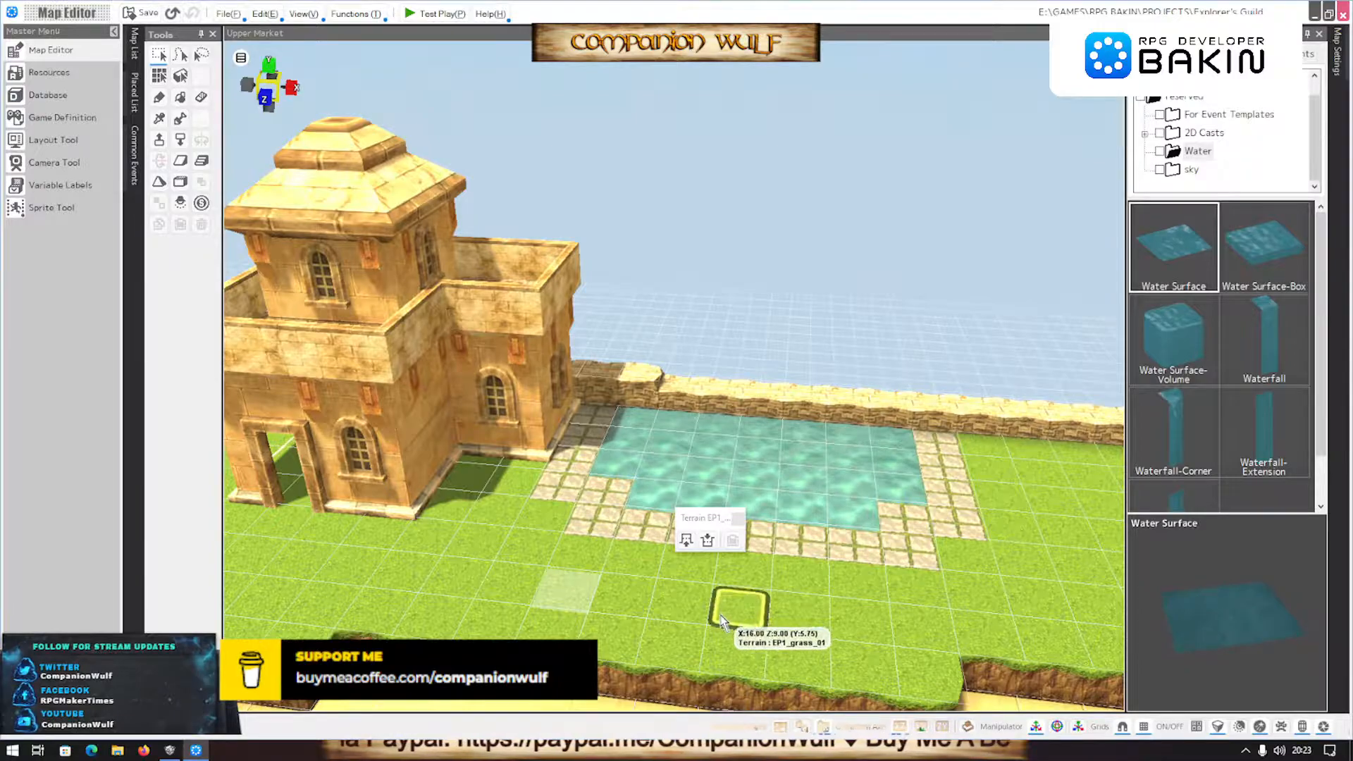
scroll(702, 620, up, 5)
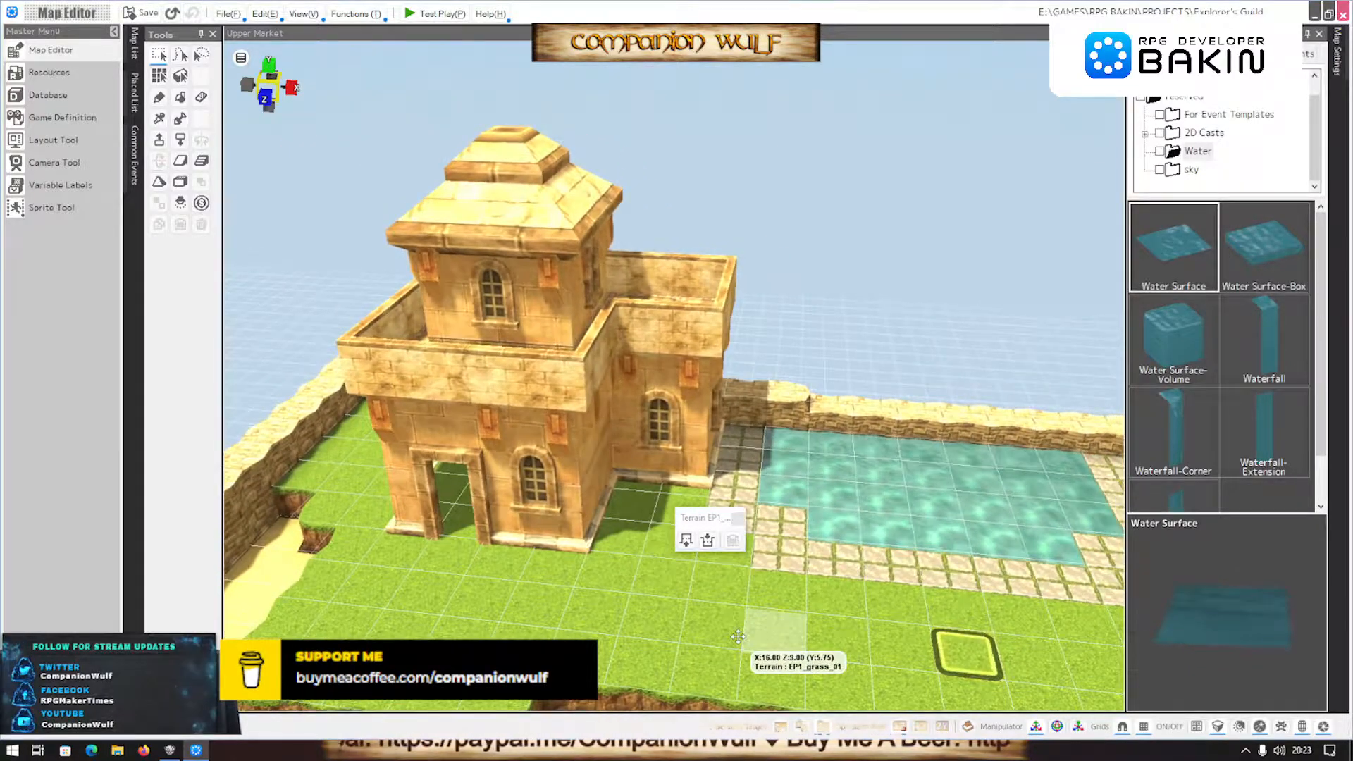
scroll(712, 634, down, 3)
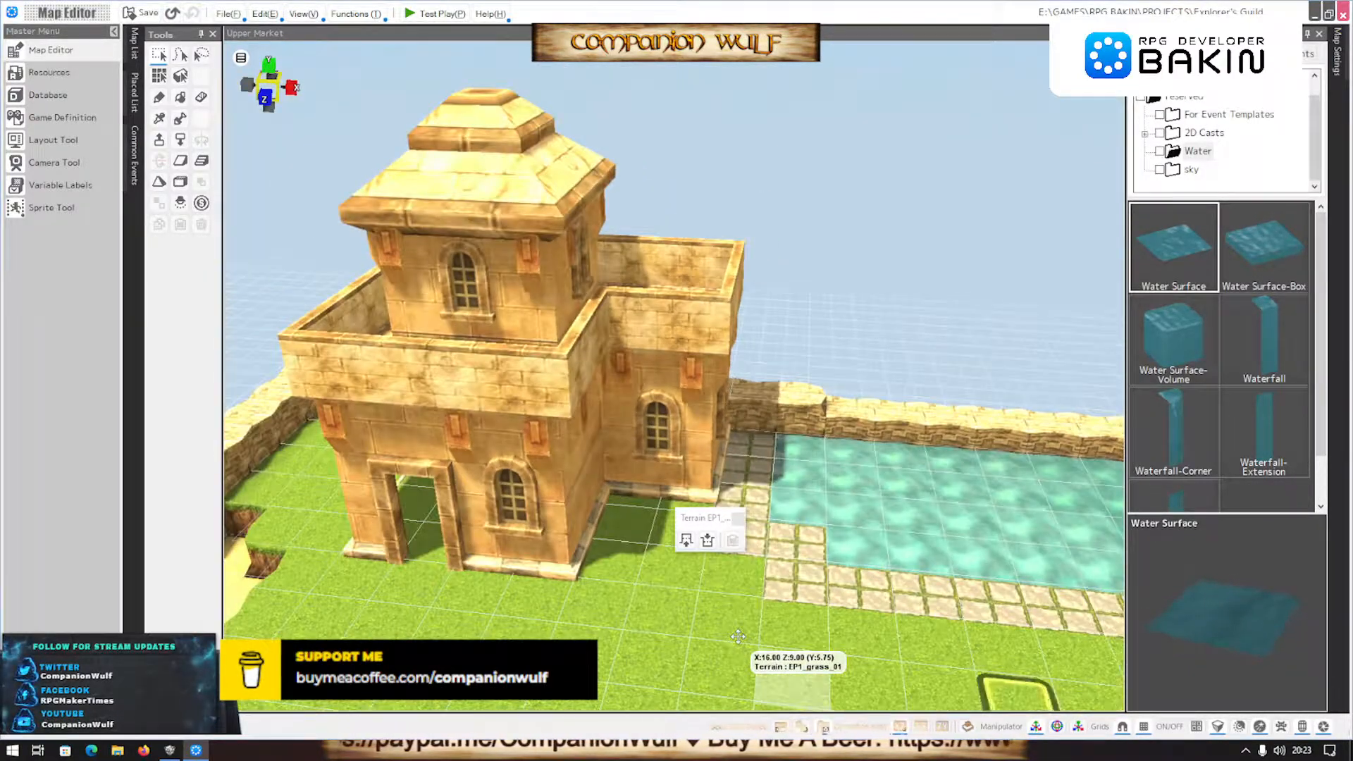
mouse_move(694, 632)
right_down()
mouse_move(709, 603)
mouse_move(540, 619)
mouse_move(706, 606)
mouse_move(704, 590)
right_up()
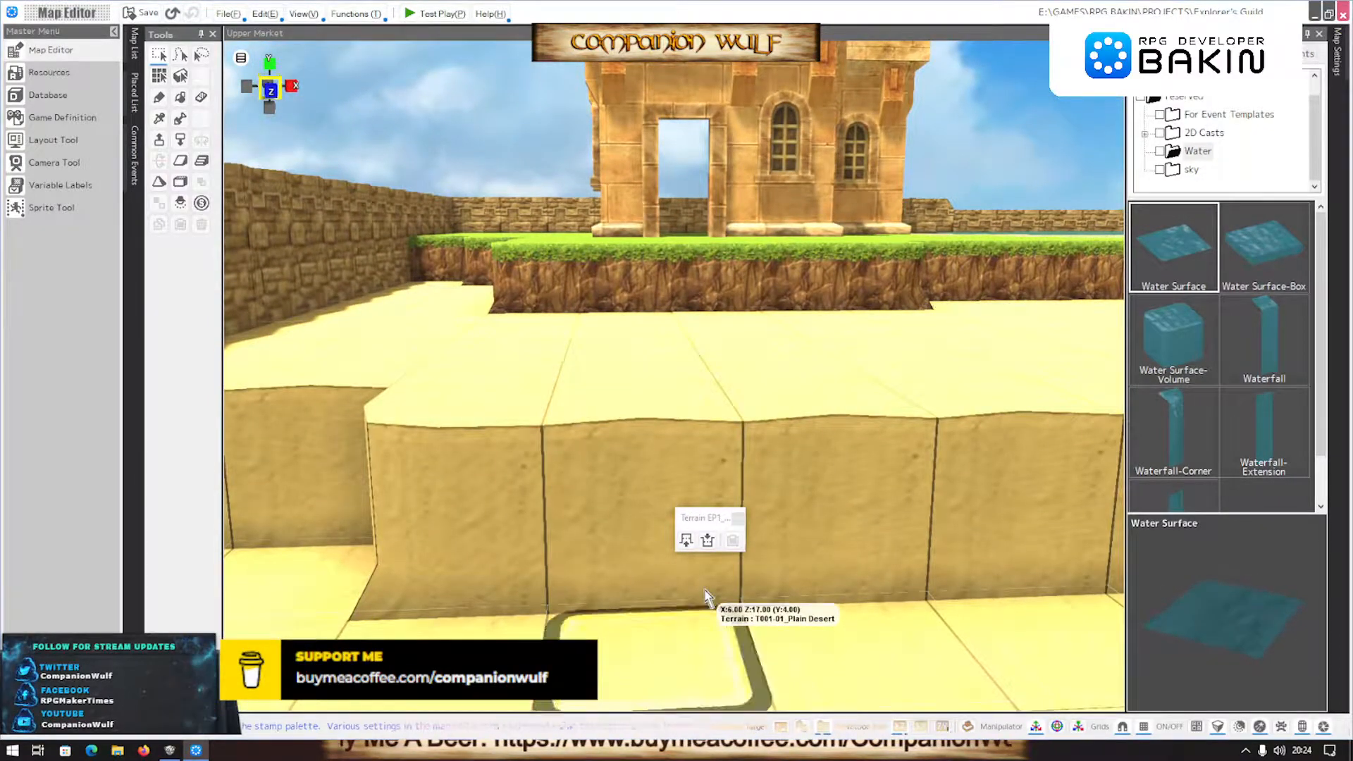
scroll(705, 589, down, 3)
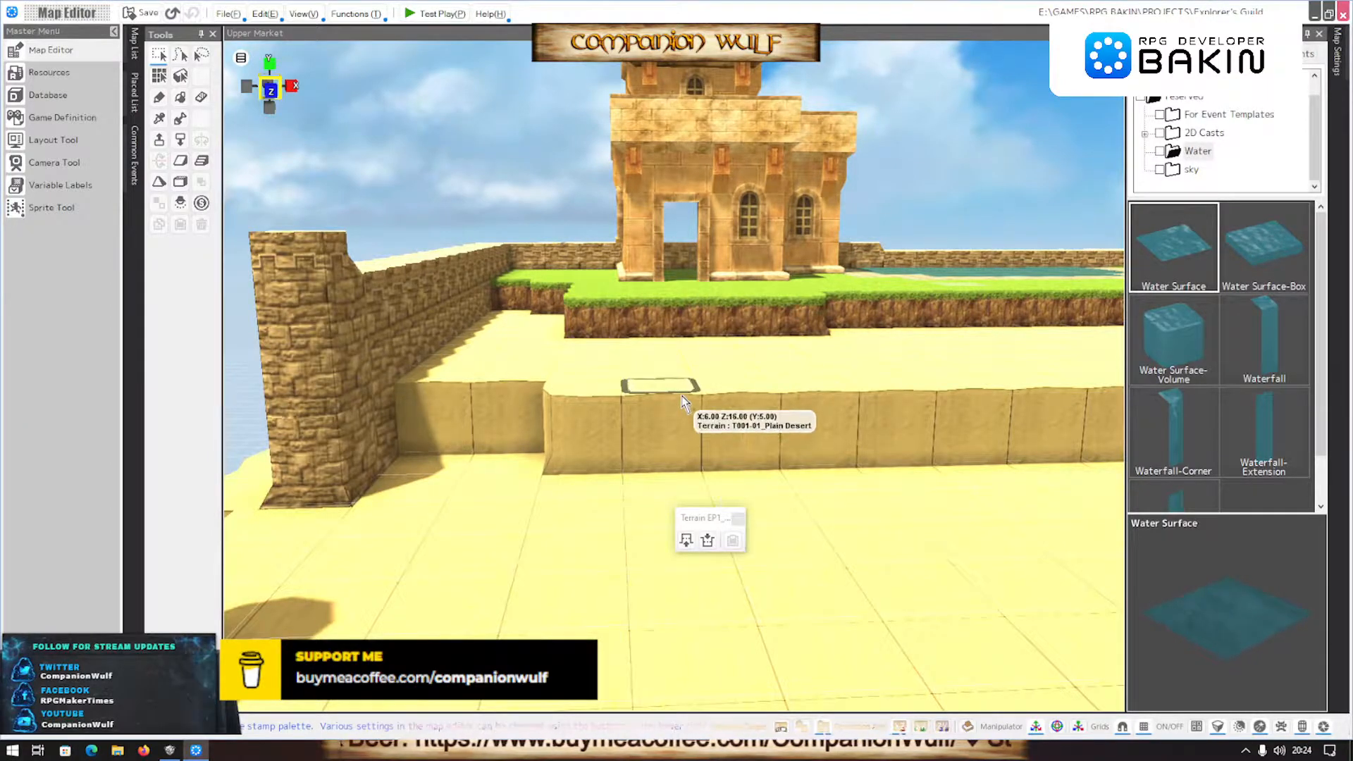
scroll(682, 394, up, 4)
scroll(688, 341, down, 3)
scroll(683, 345, up, 3)
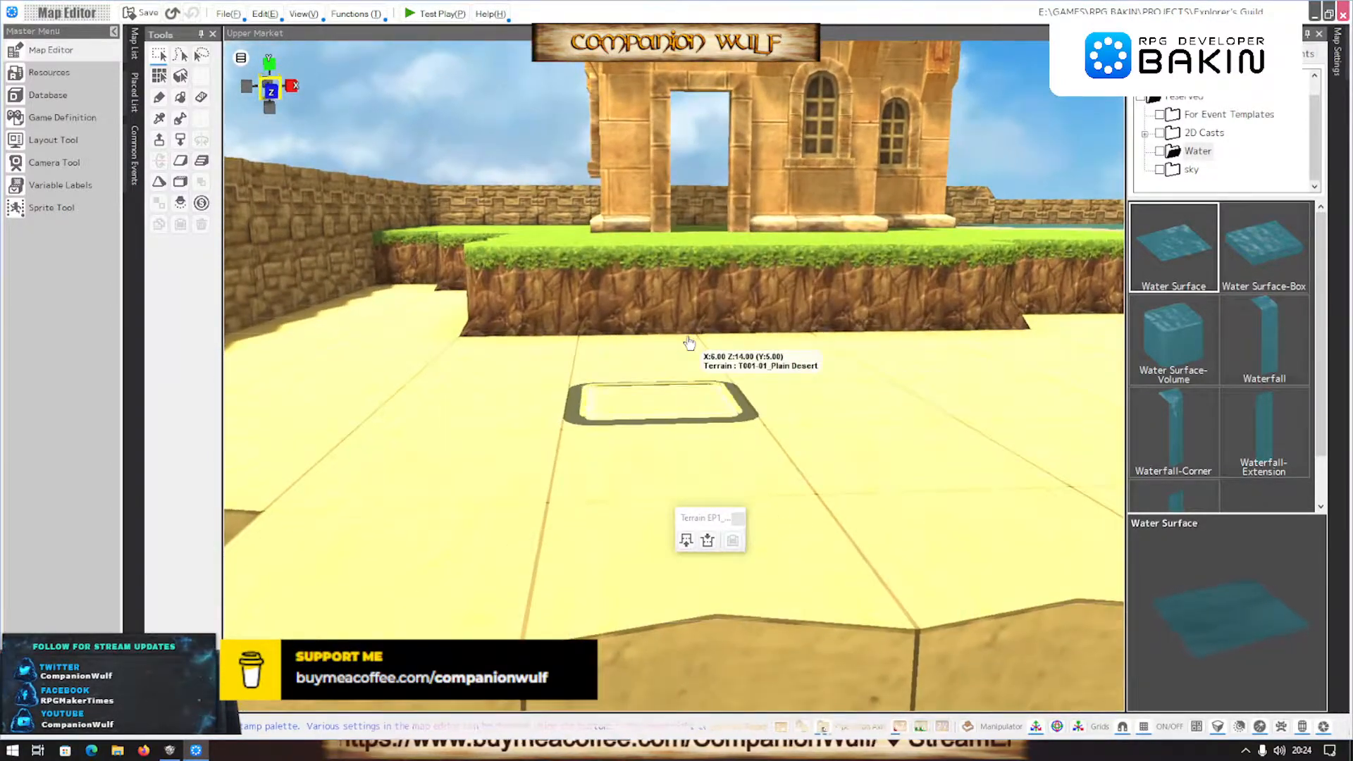
right_drag(612, 345, 685, 352)
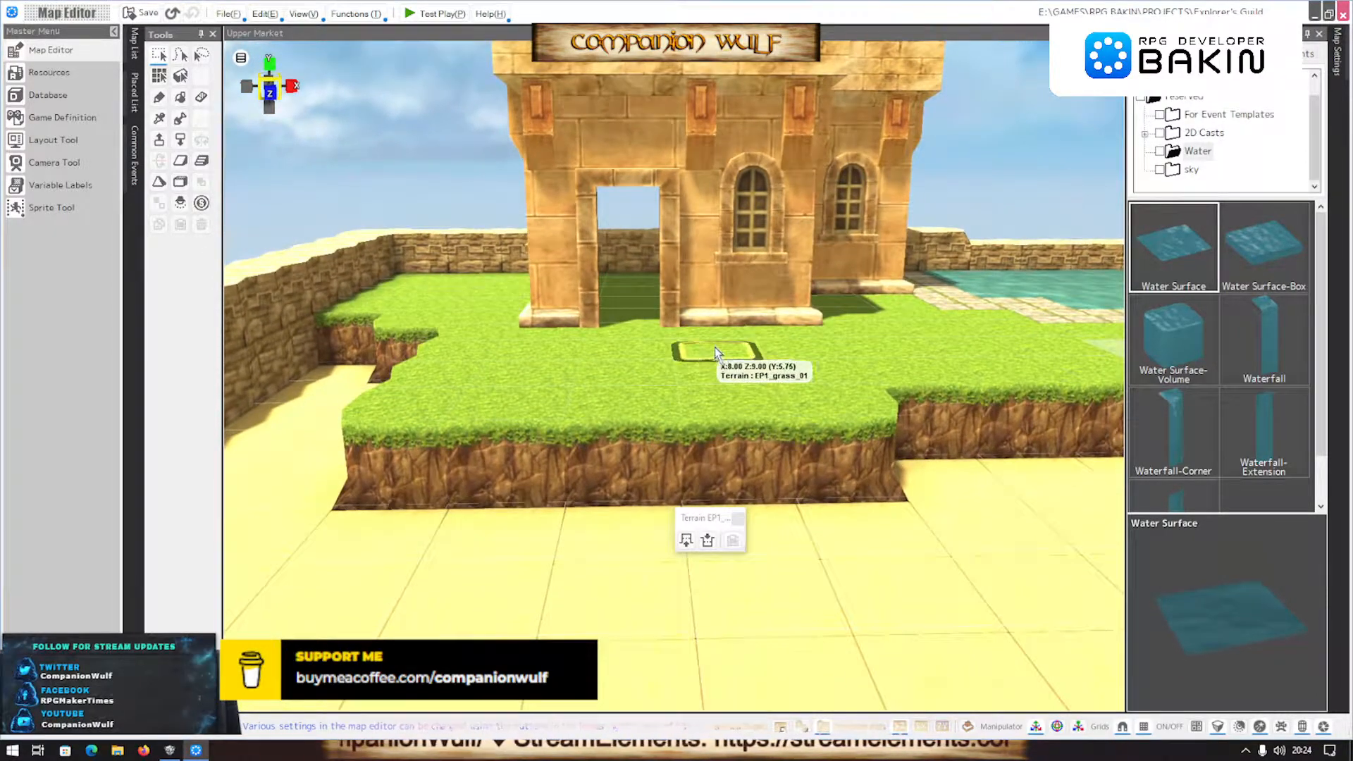
Place the Door object from the For Event Templates folder in the front doorway of the desert house
click(1173, 118)
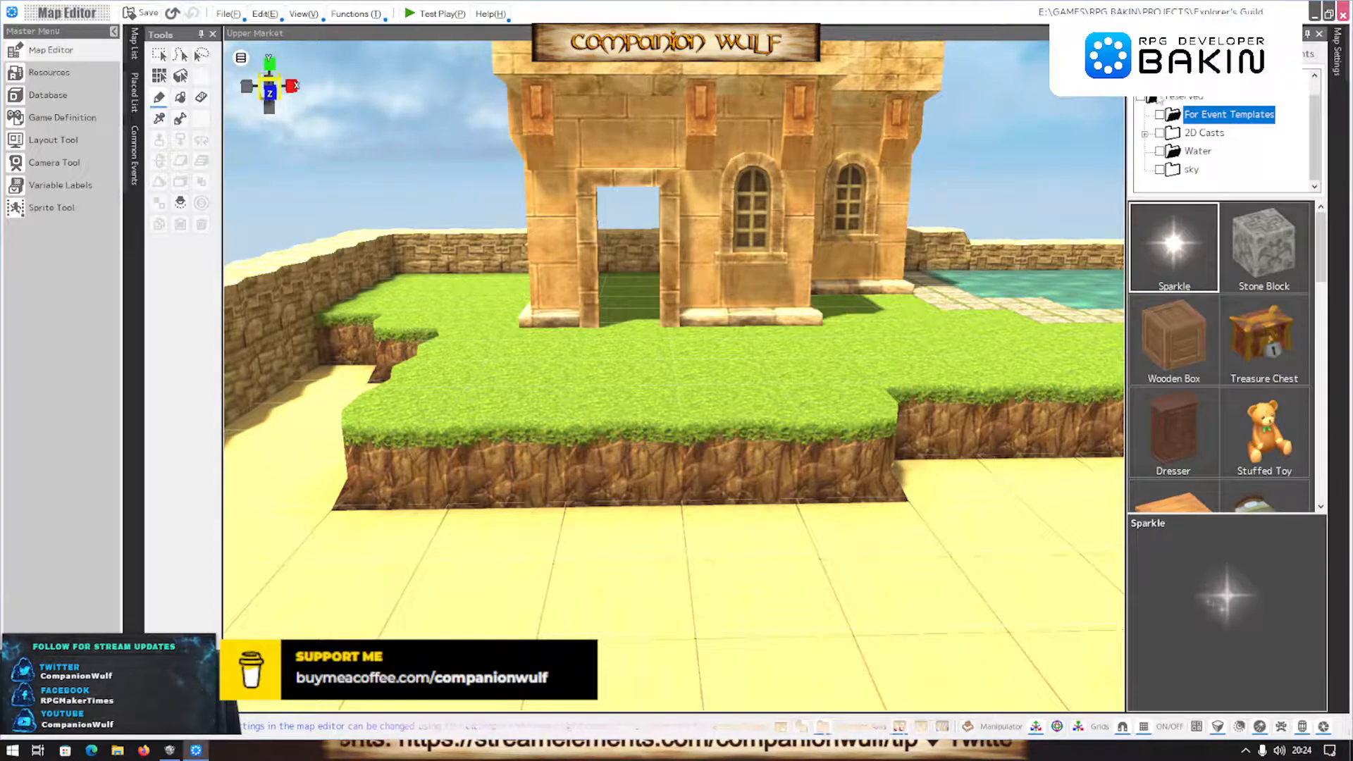
scroll(1196, 248, down, 10)
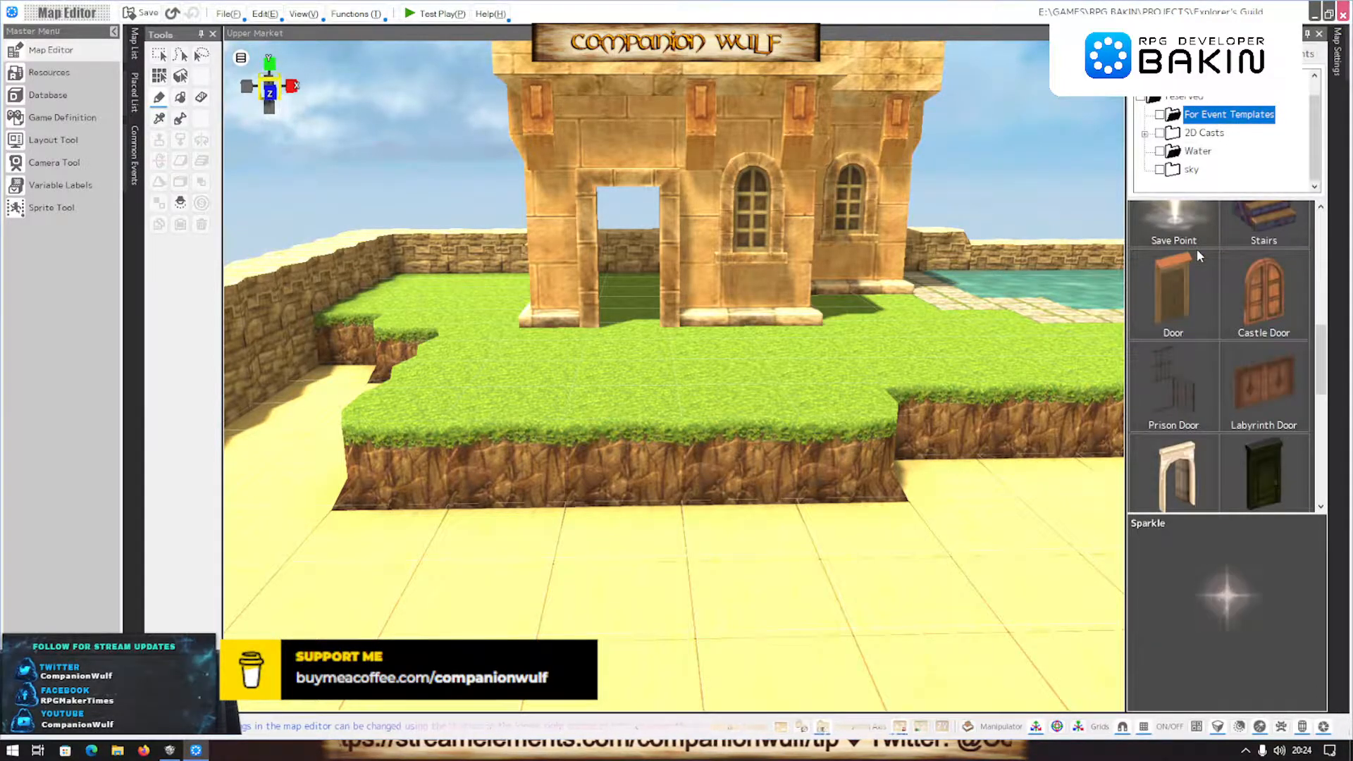
scroll(1248, 261, down, 8)
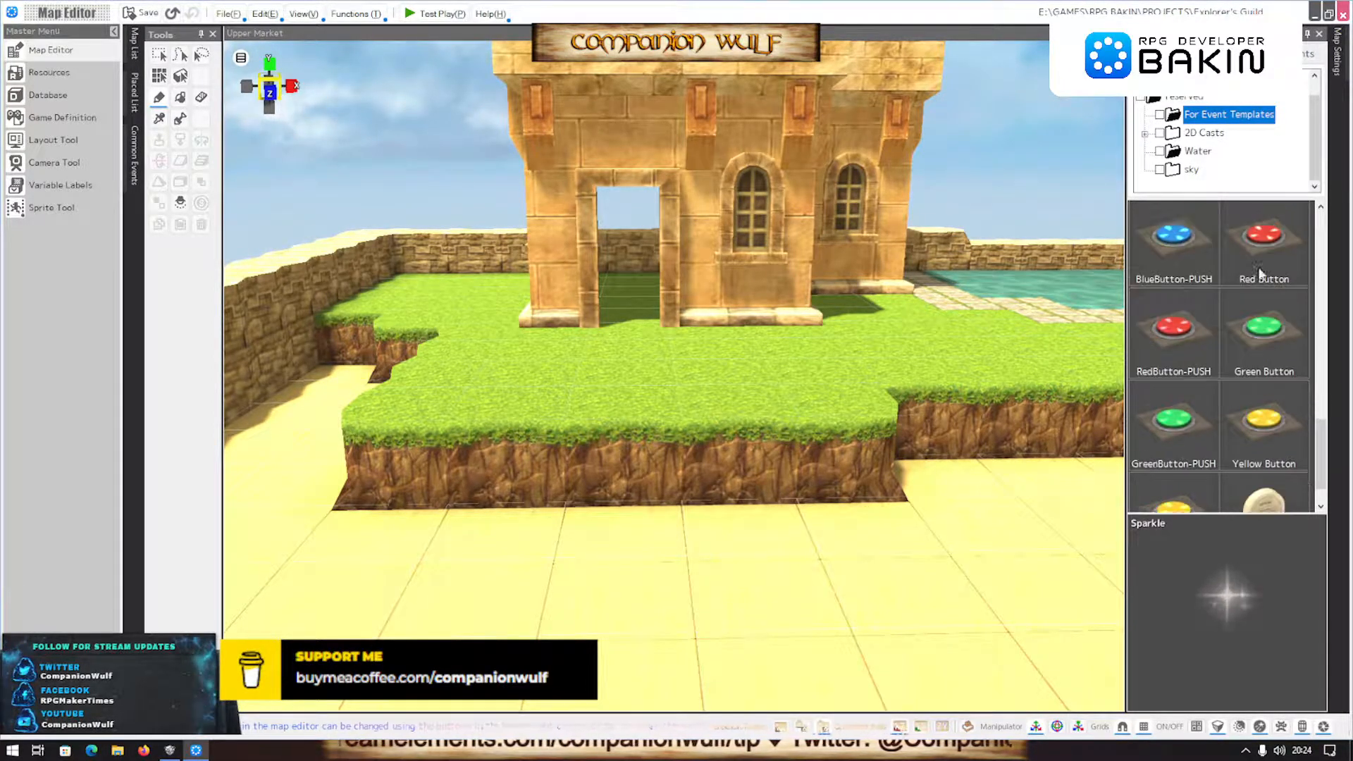
scroll(1229, 317, up, 18)
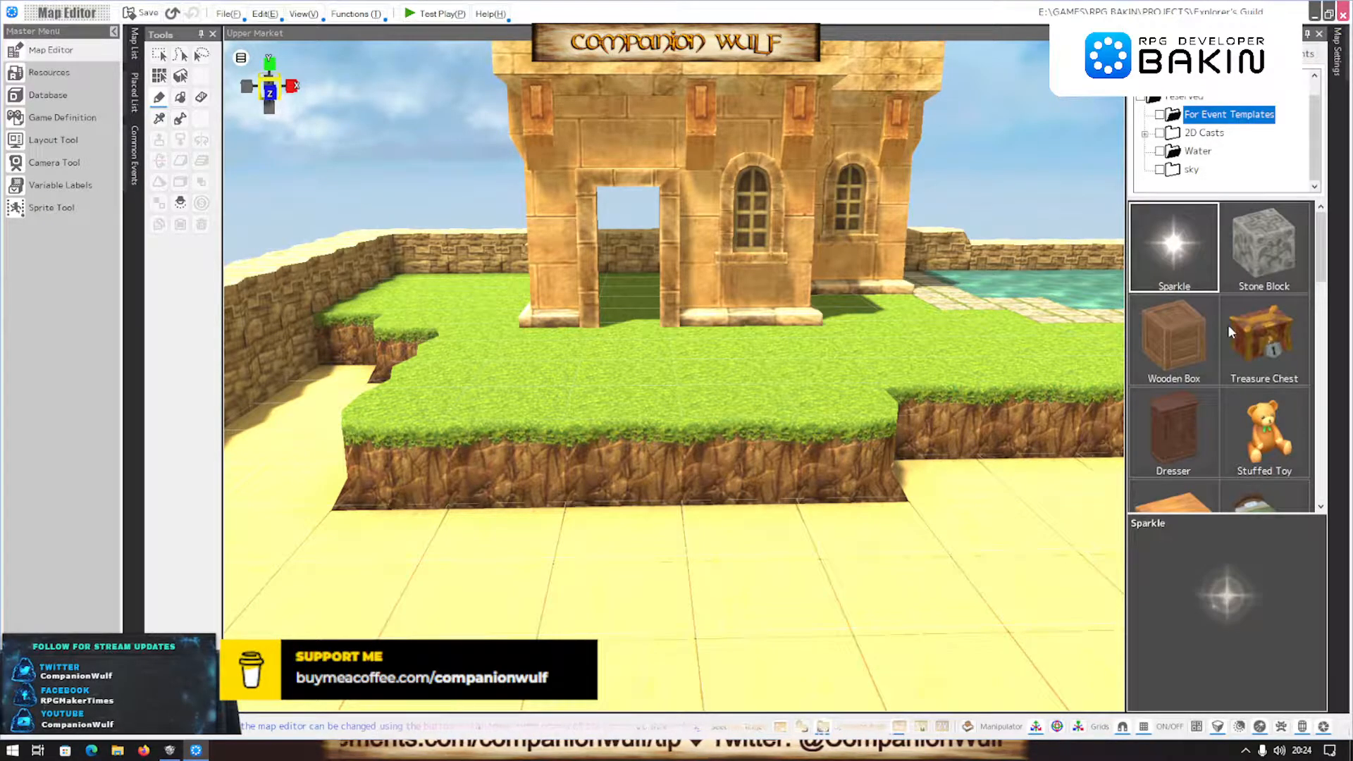
scroll(1236, 294, down, 8)
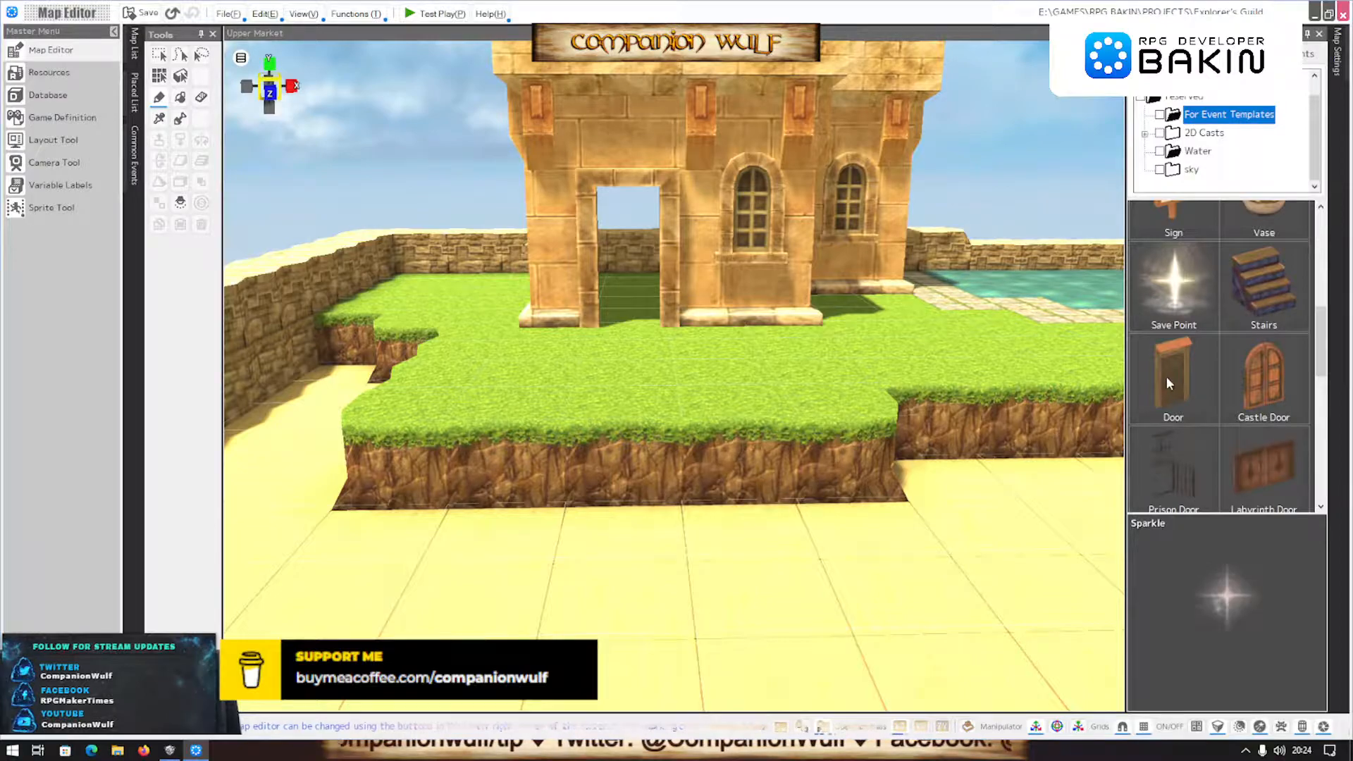
click(1166, 377)
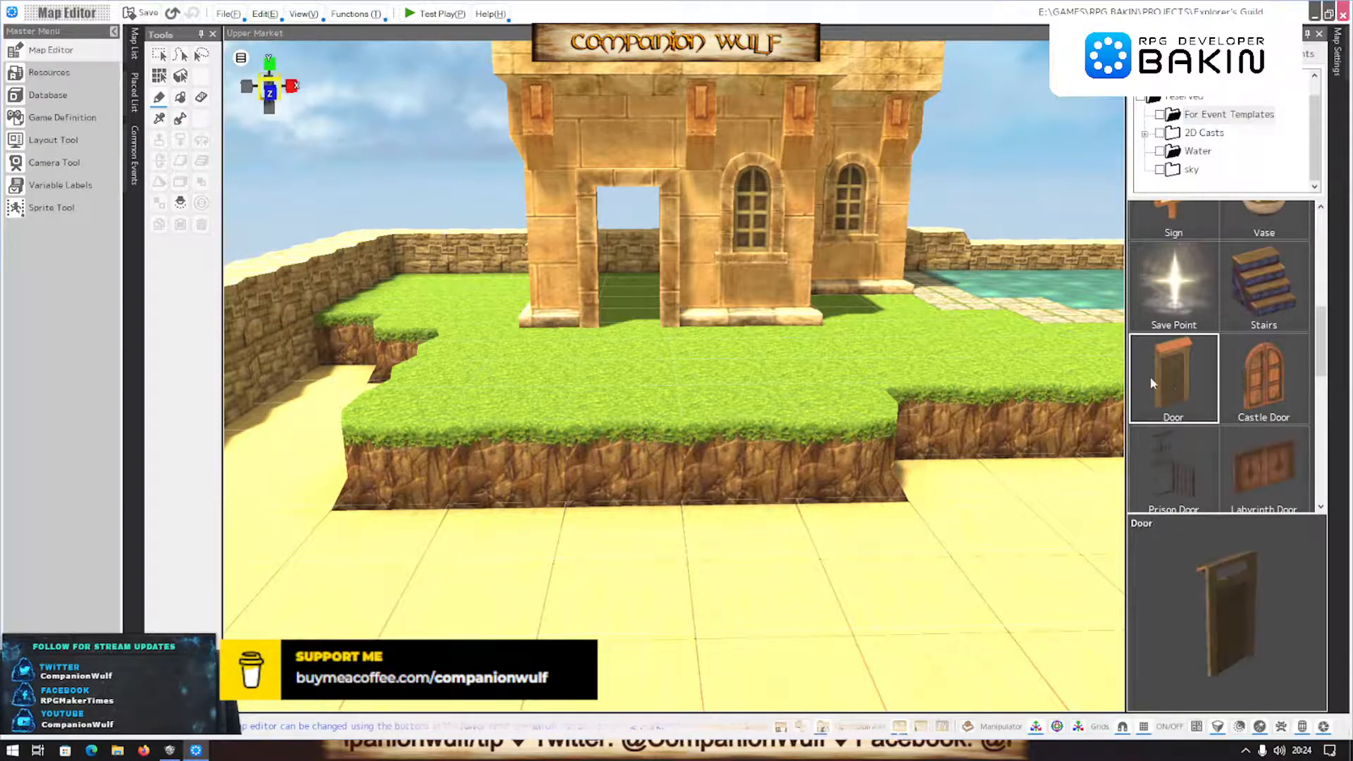
click(651, 310)
Examine the fit of the door in the house's front doorway from close up, from afar and from above
scroll(739, 373, up, 3)
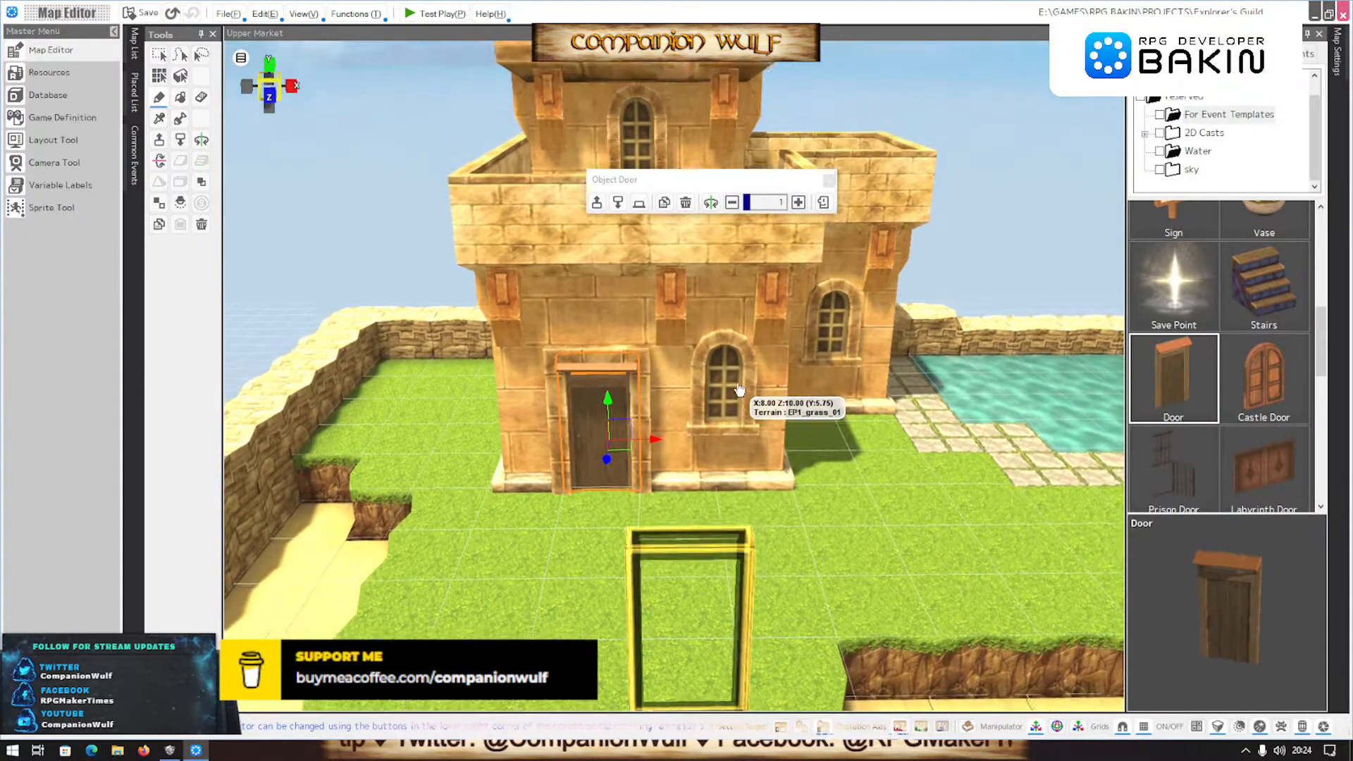
scroll(741, 384, down, 5)
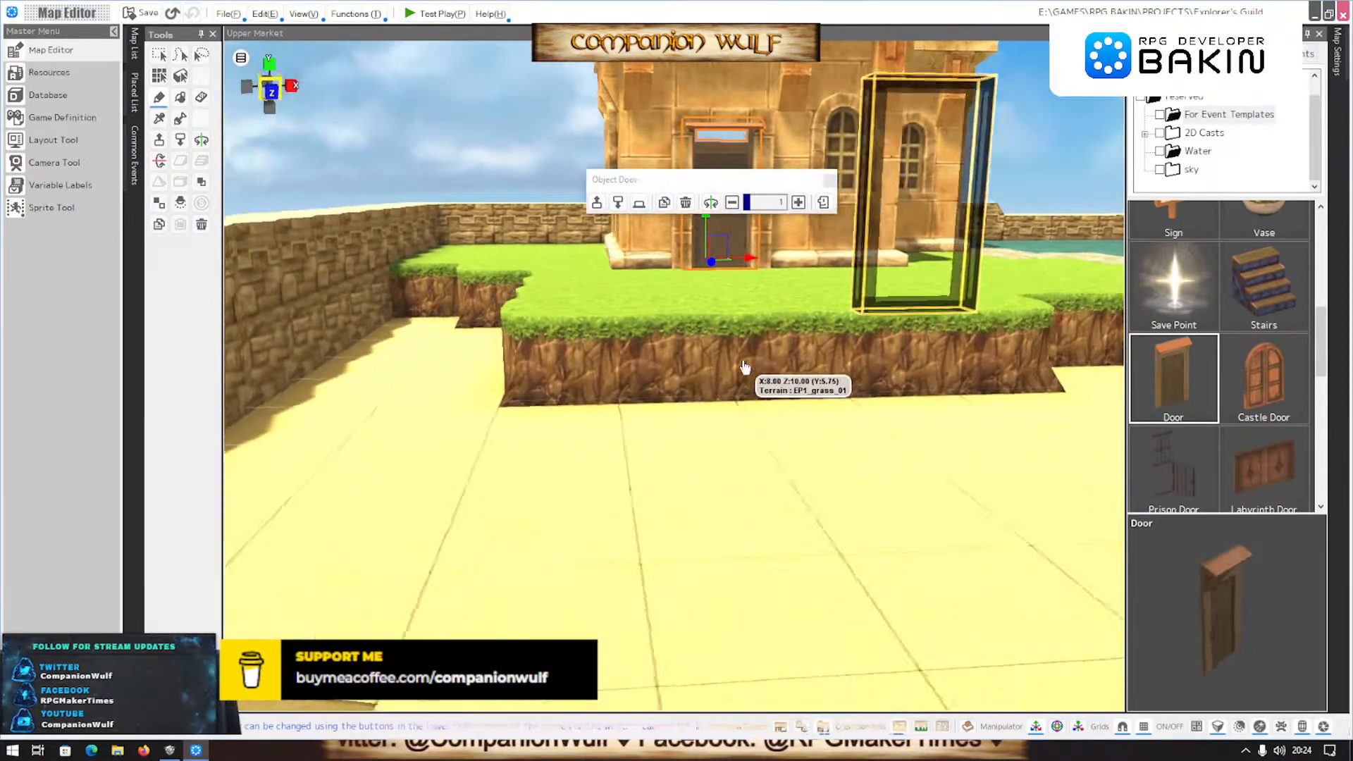
scroll(745, 367, up, 5)
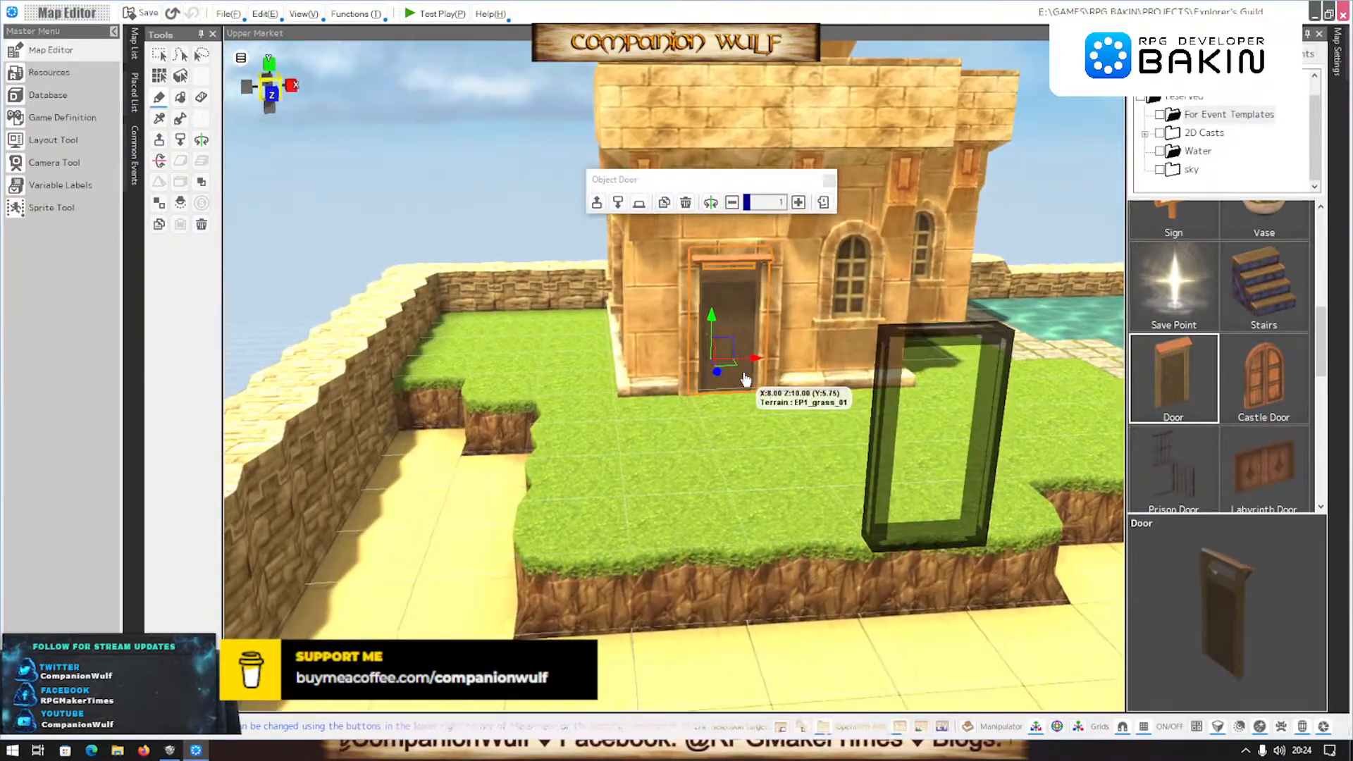
scroll(745, 373, down, 5)
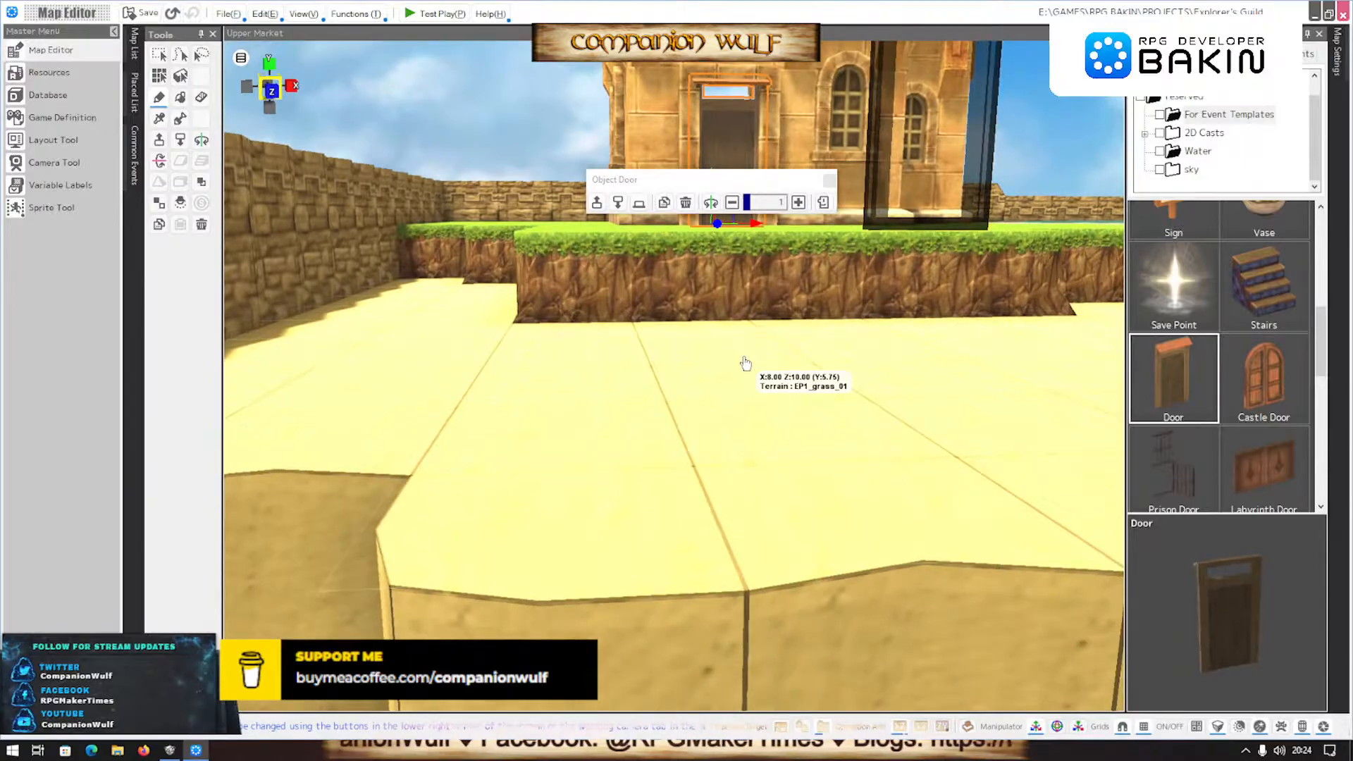
right_drag(746, 362, 745, 389)
scroll(745, 388, down, 4)
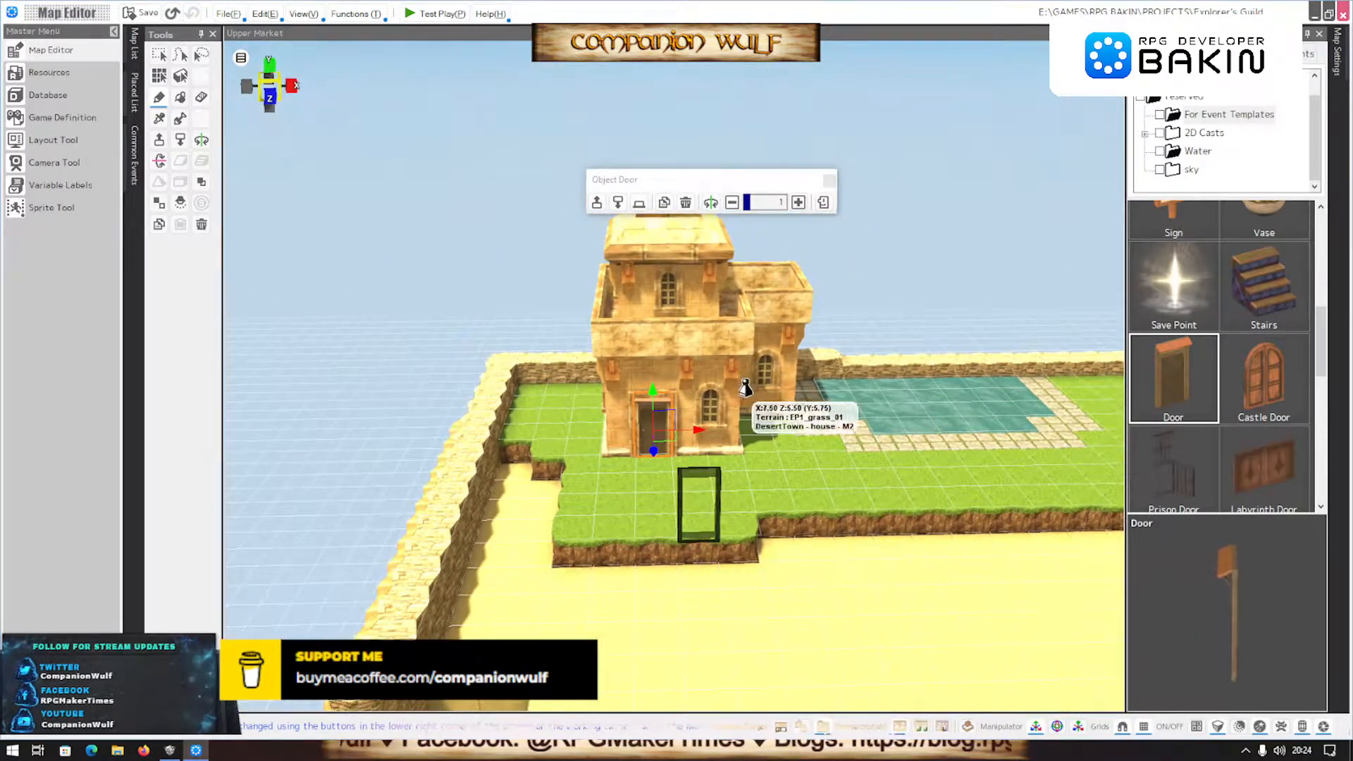
scroll(745, 388, up, 8)
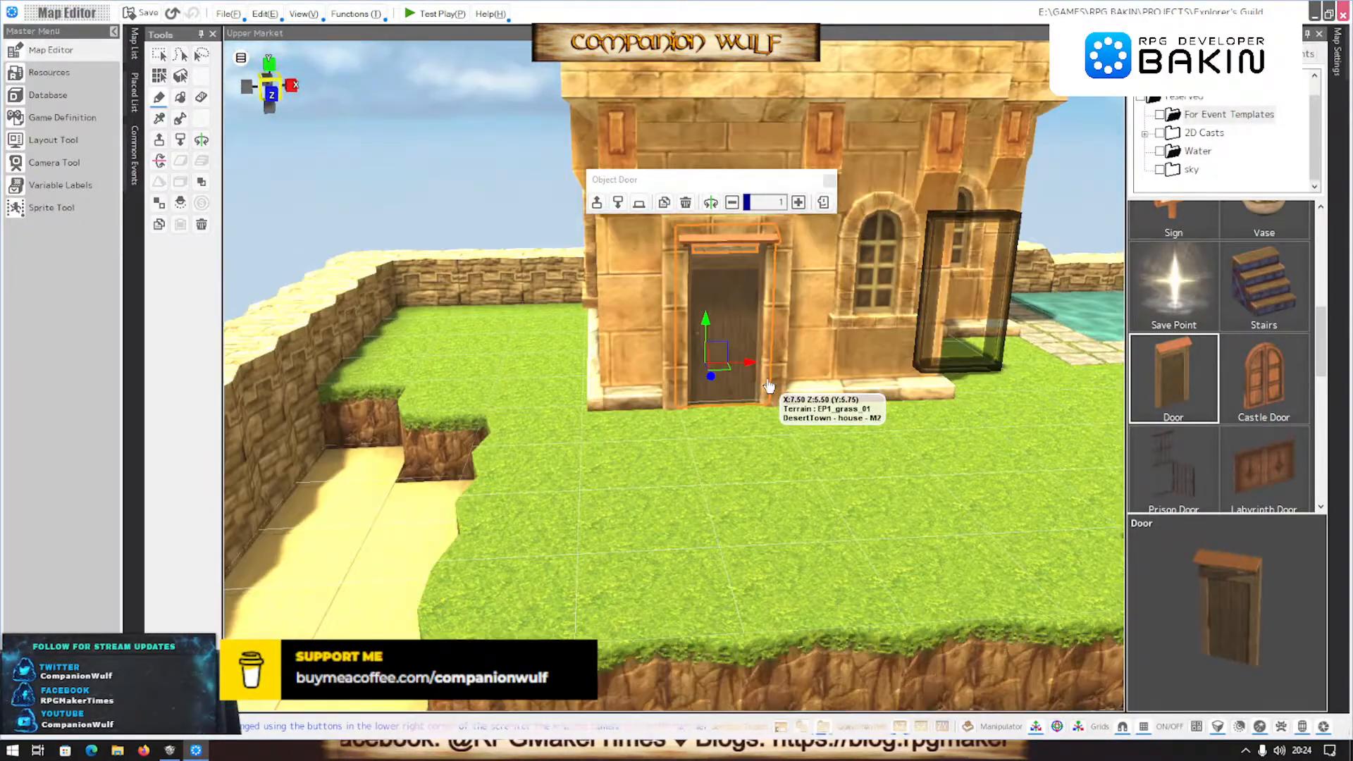
scroll(769, 387, up, 2)
right_drag(768, 386, 768, 380)
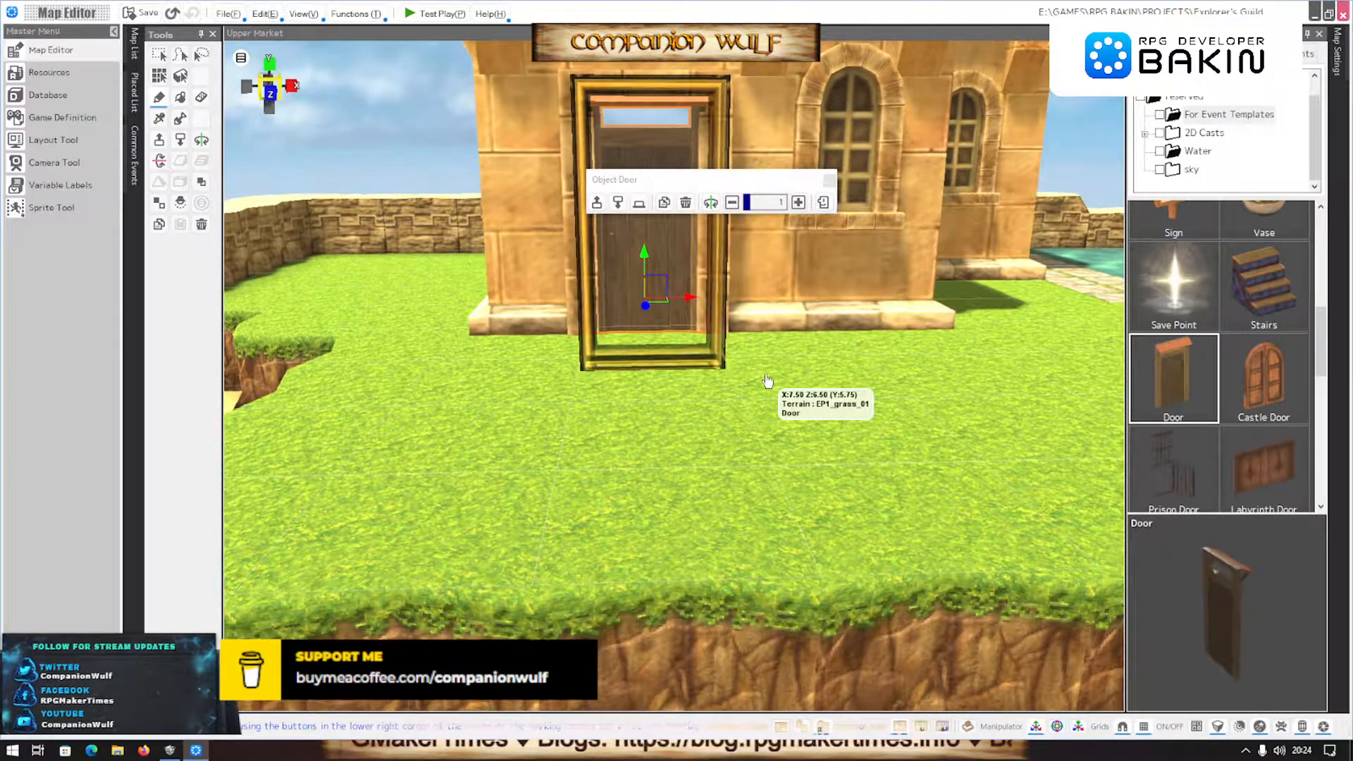
scroll(768, 380, down, 3)
scroll(773, 386, up, 2)
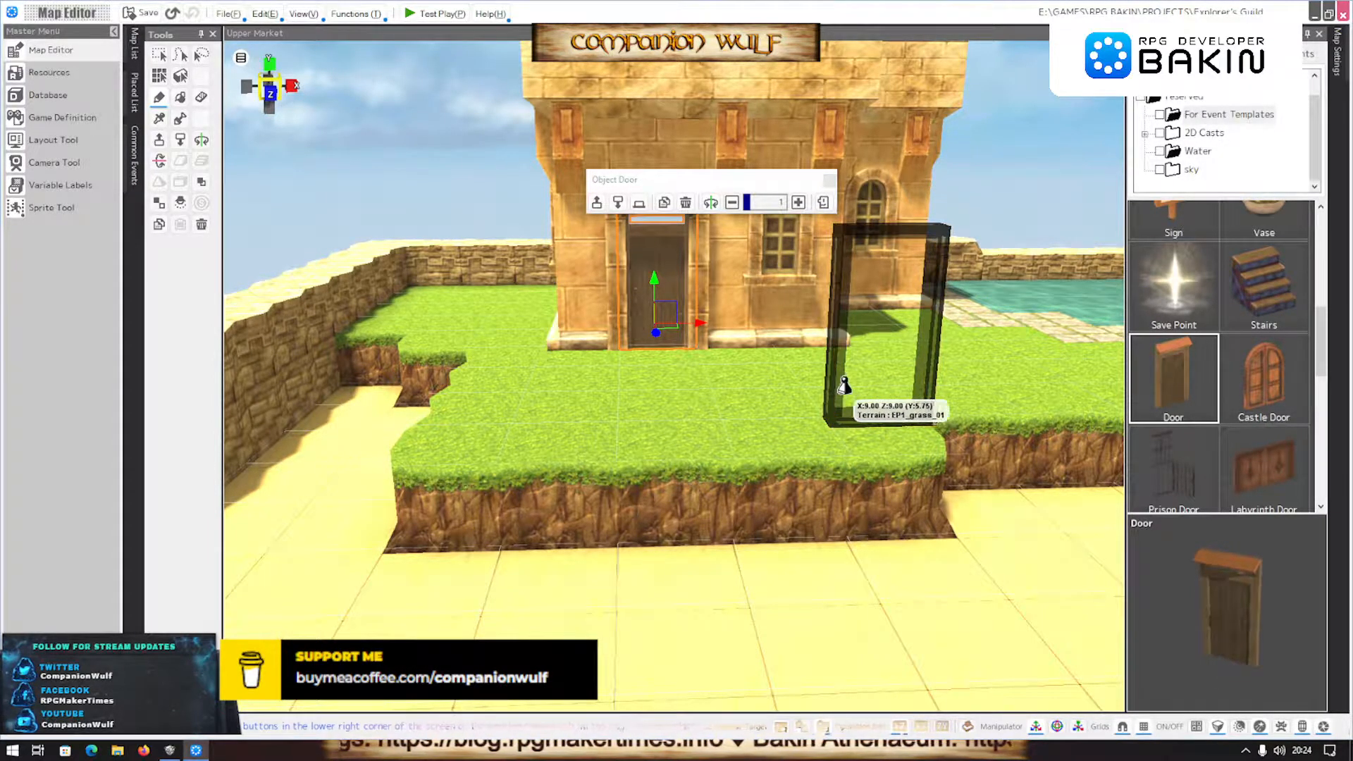
scroll(880, 387, down, 2)
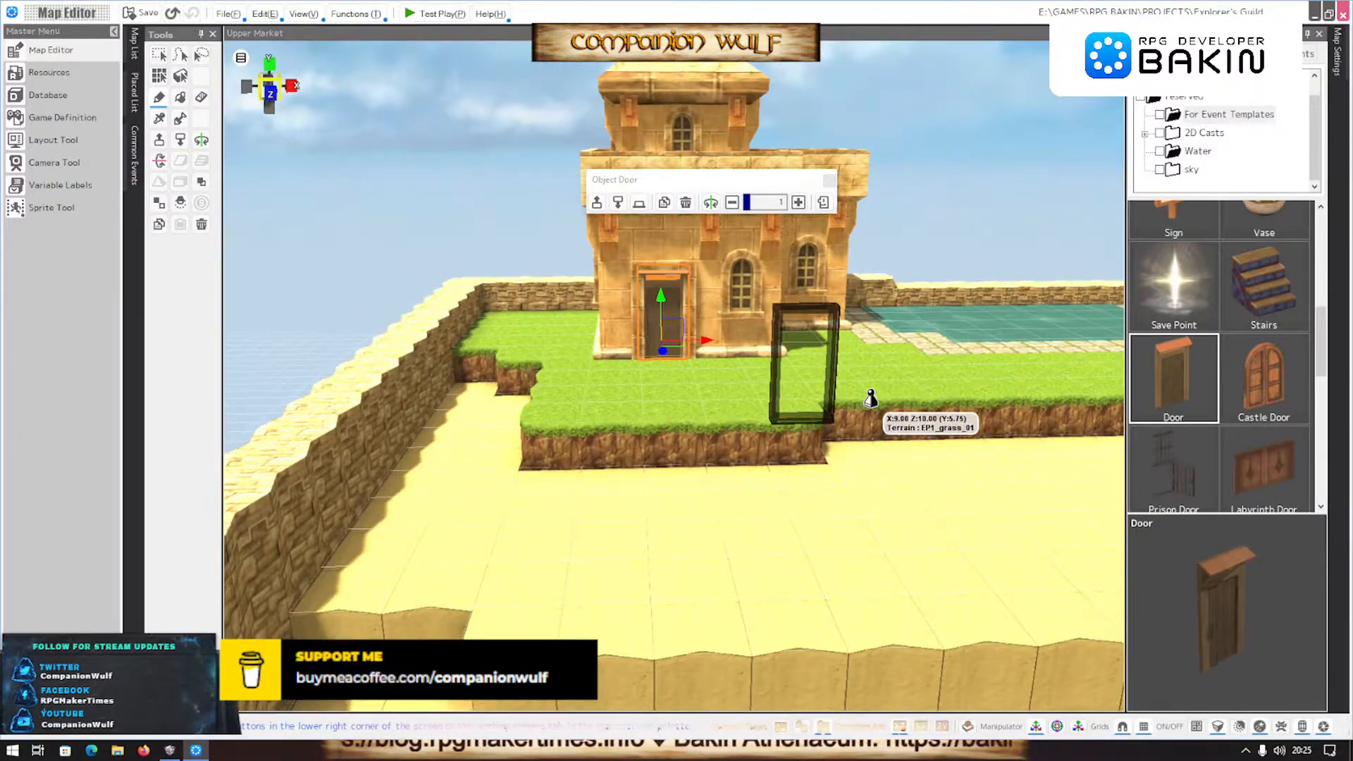
right_drag(870, 398, 866, 447)
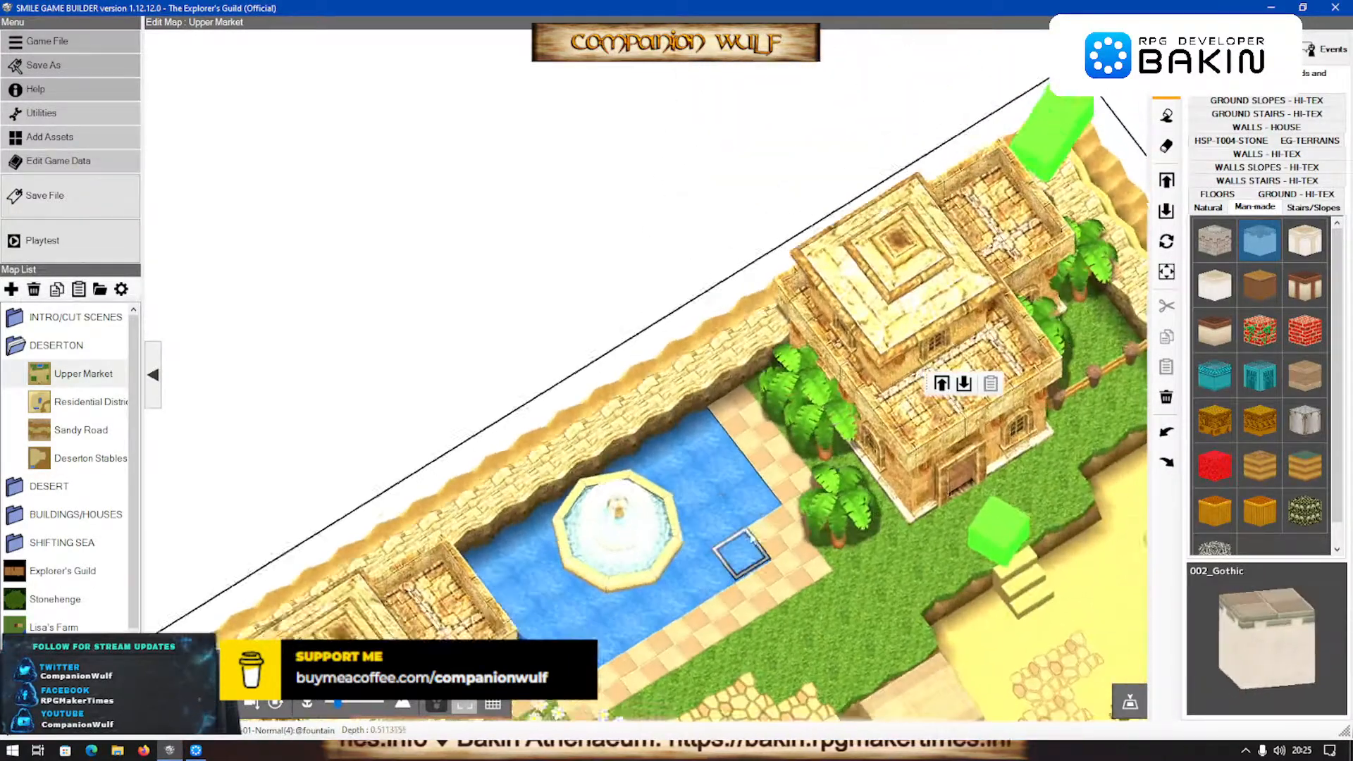
Switch to SMILE GAME BUILDER and examine the reference Upper Market map's fountain, pool paving, palm trees and adjoining houses
right_drag(752, 538, 733, 494)
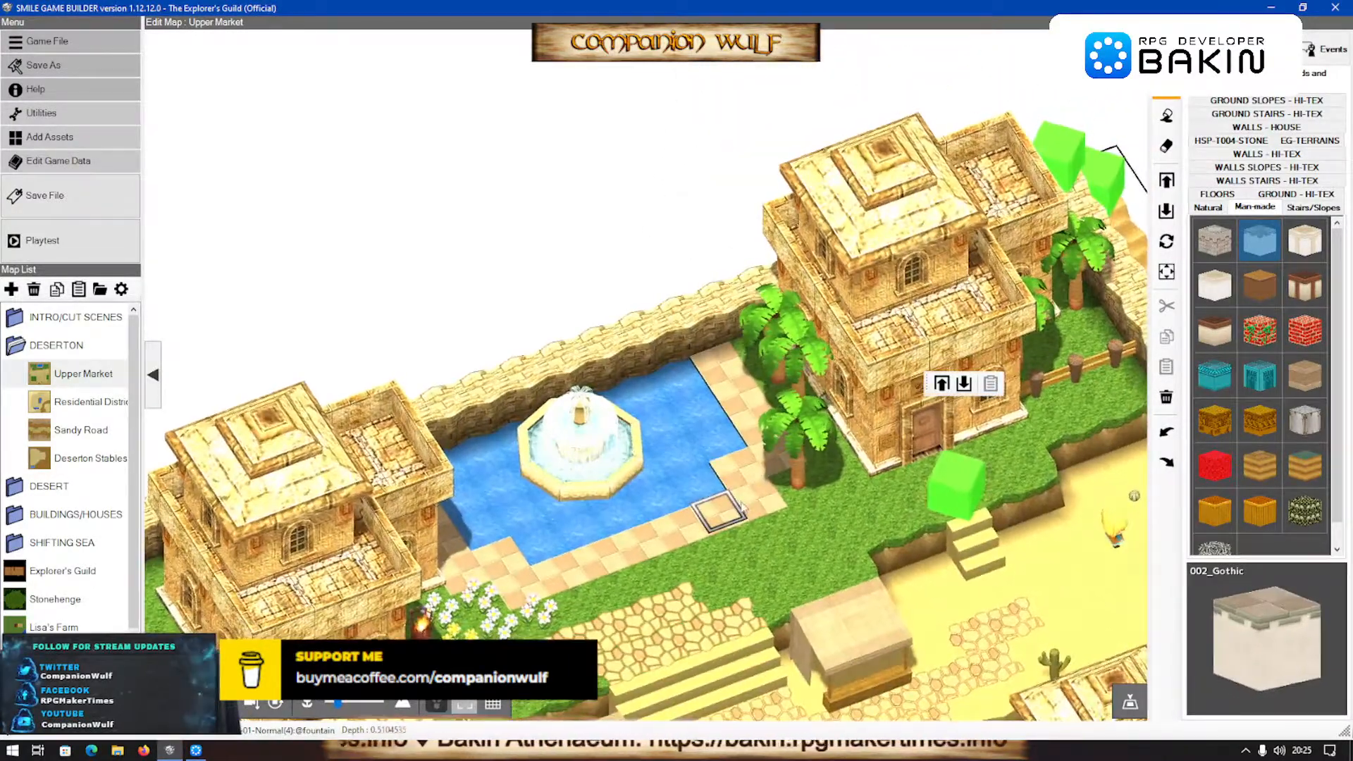
scroll(733, 494, up, 4)
scroll(735, 487, down, 3)
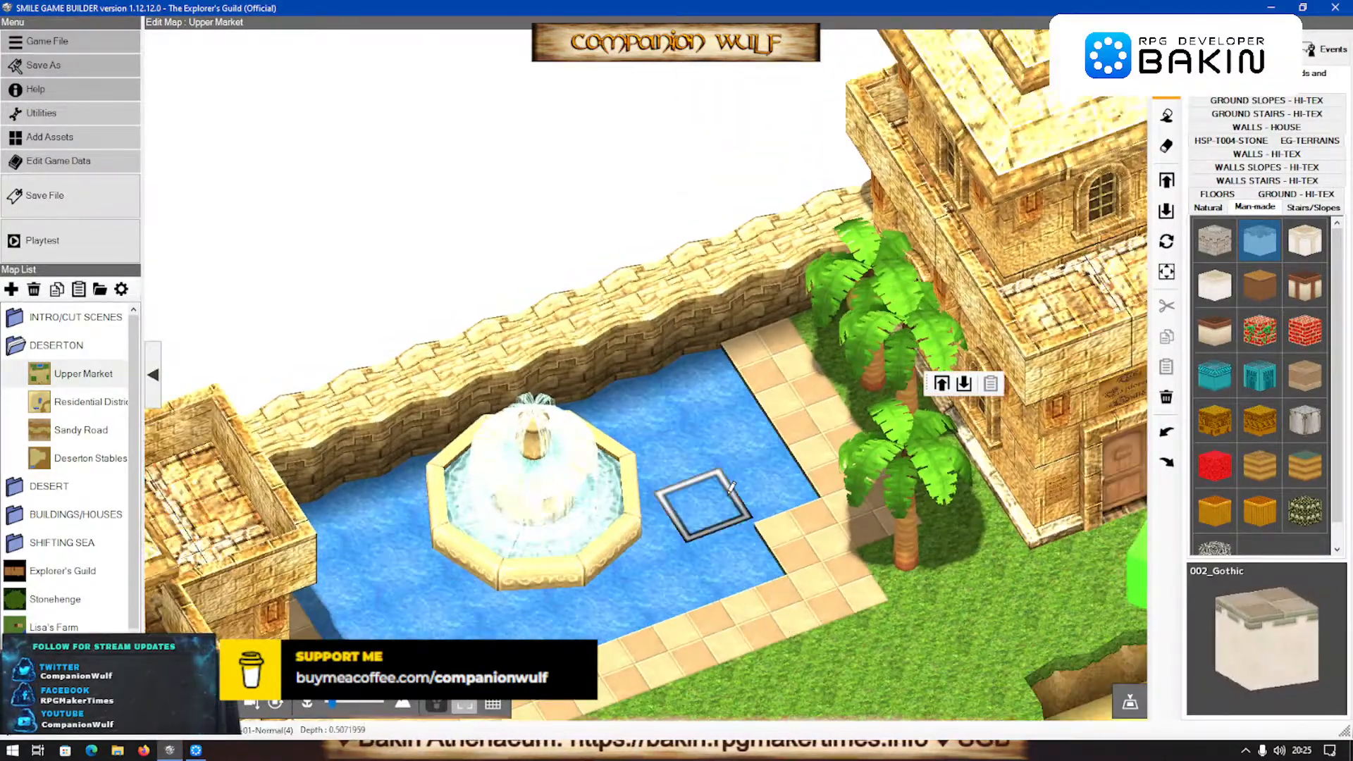
scroll(719, 479, up, 2)
right_drag(716, 478, 698, 448)
scroll(694, 444, down, 3)
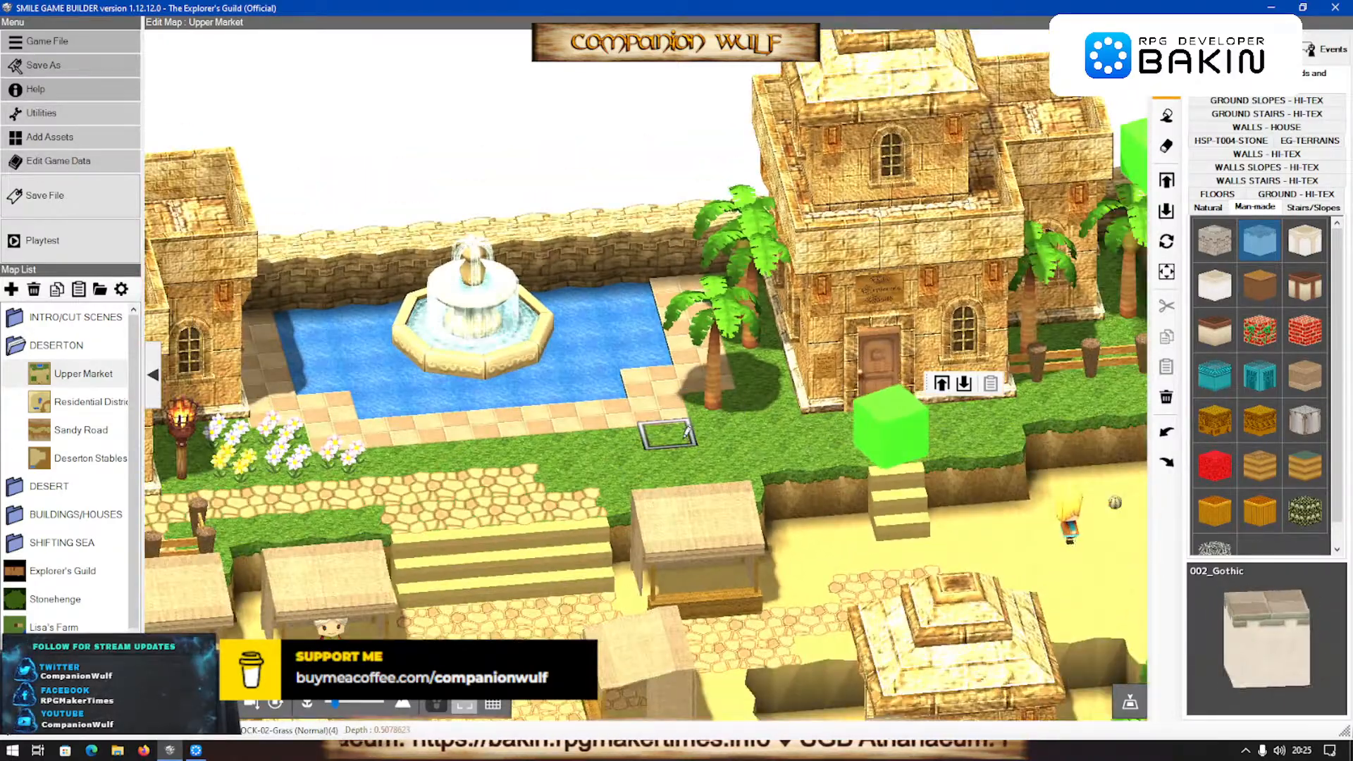
right_drag(614, 434, 660, 470)
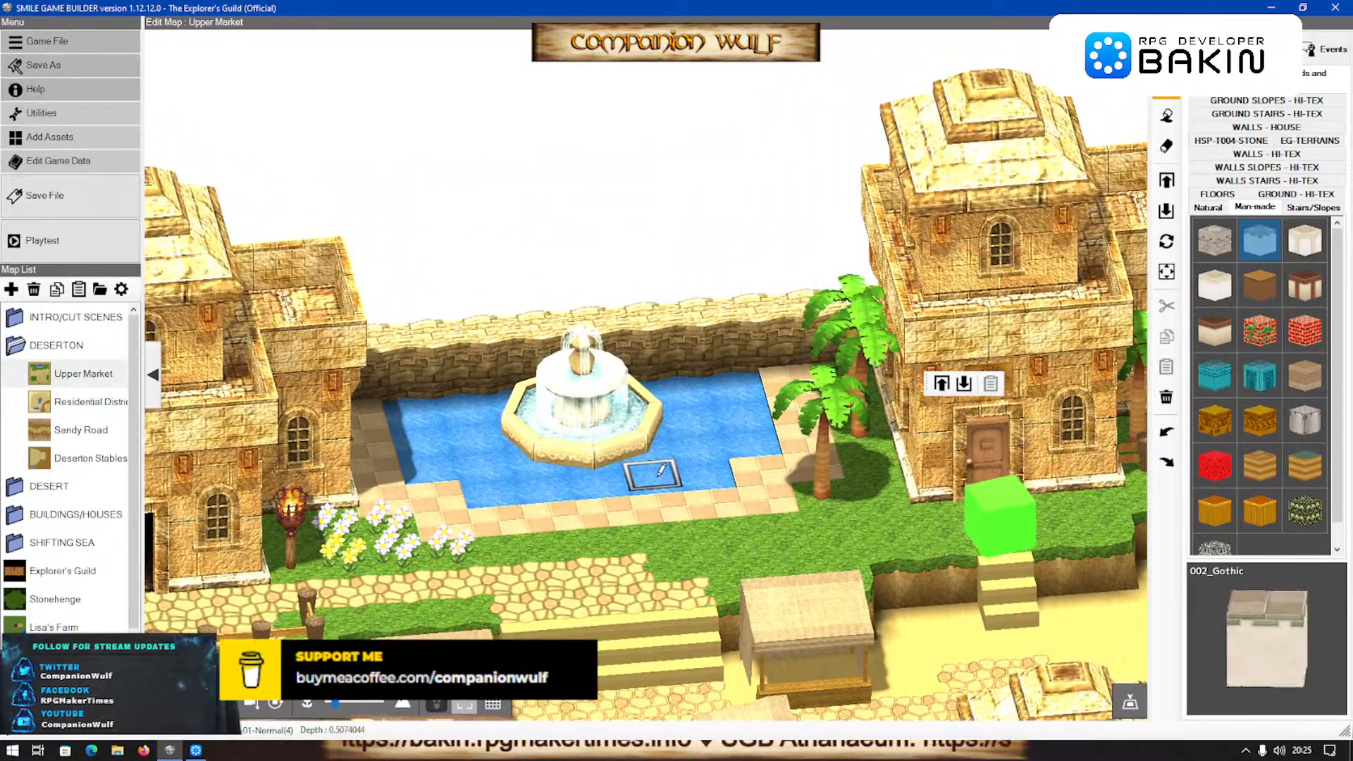
scroll(661, 470, down, 1)
scroll(661, 469, up, 4)
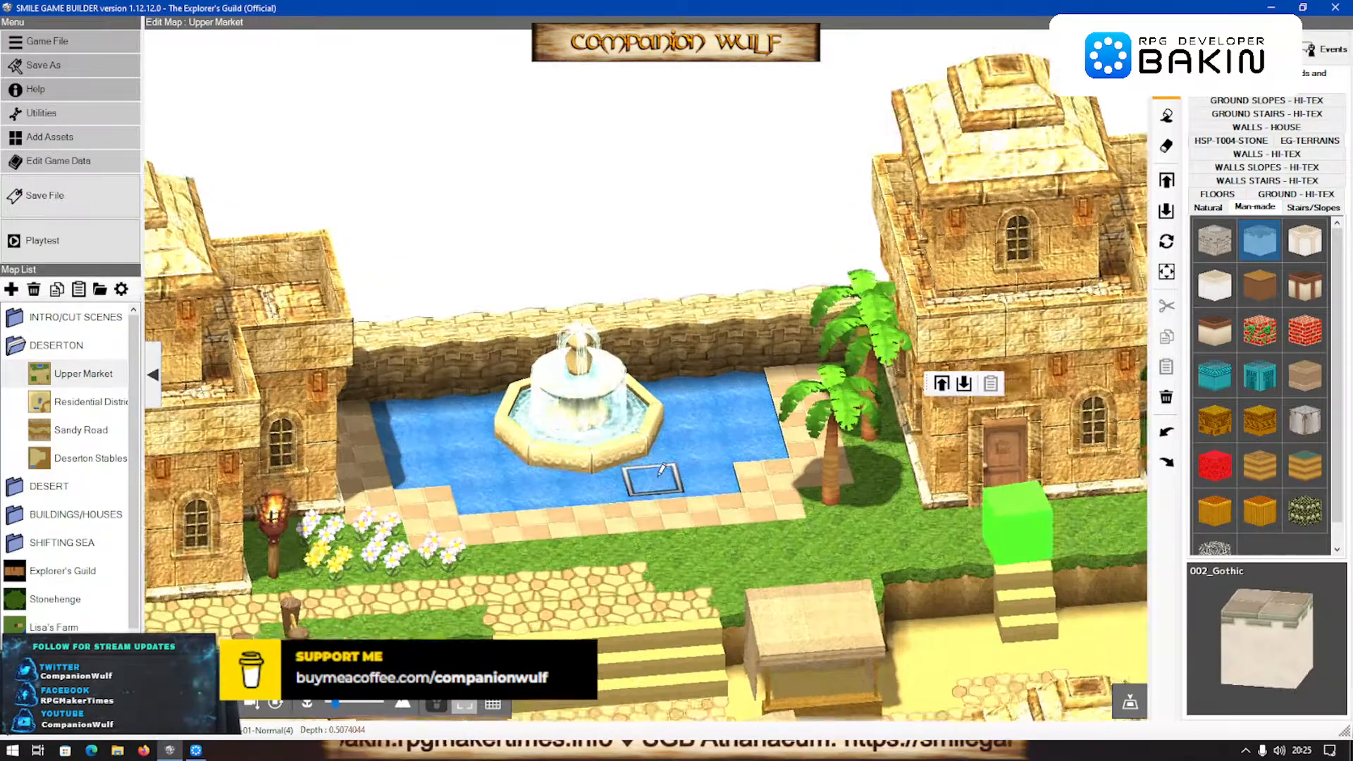
scroll(661, 470, down, 1)
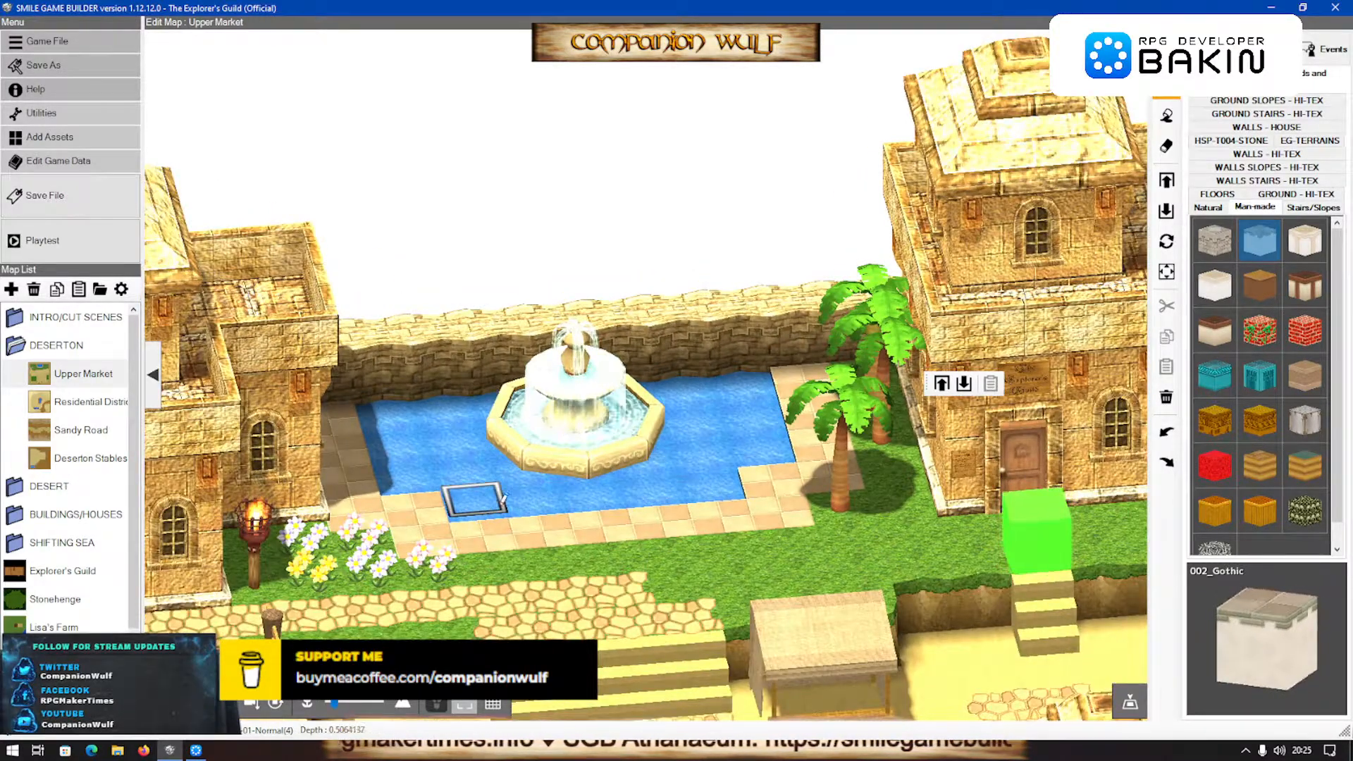
right_drag(502, 502, 507, 495)
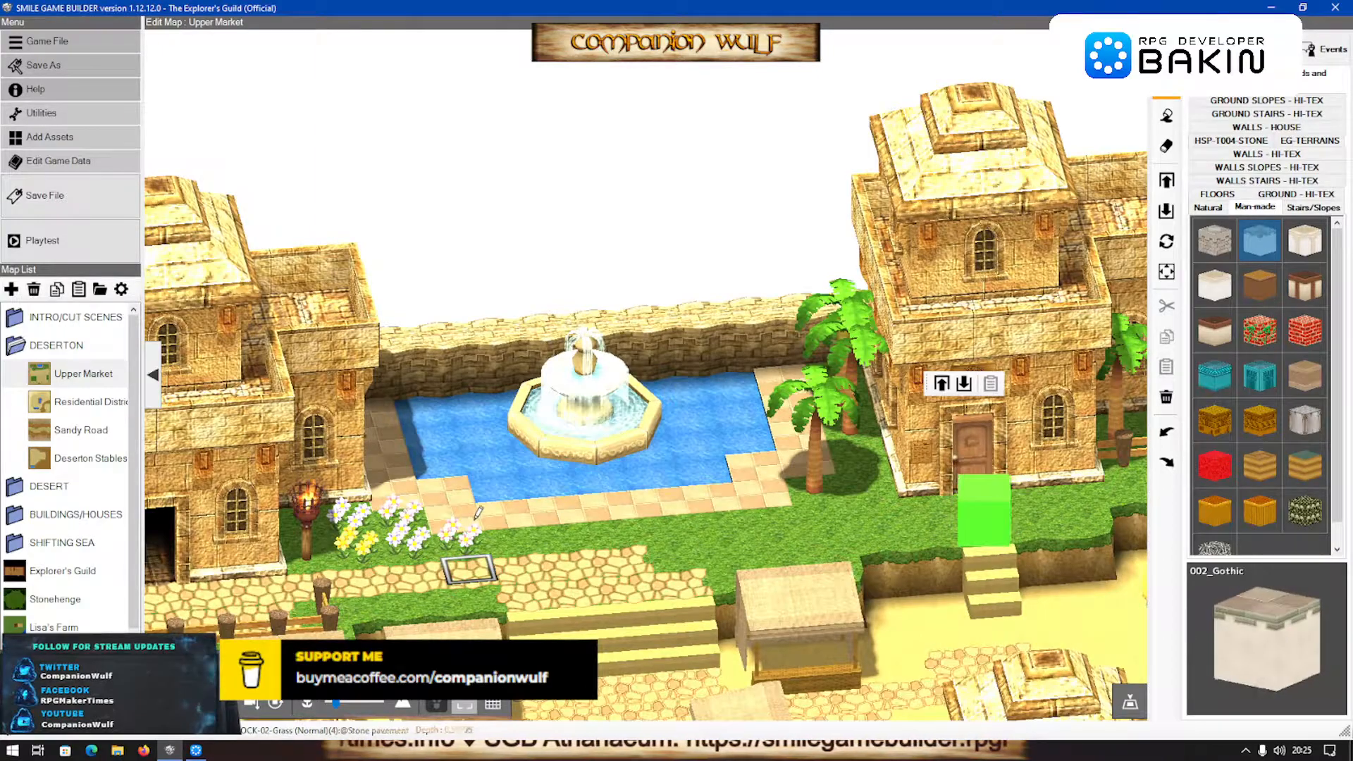
Switch to RPG Developer Bakin and look through the objects in the sky and 2D Casts folders
click(196, 750)
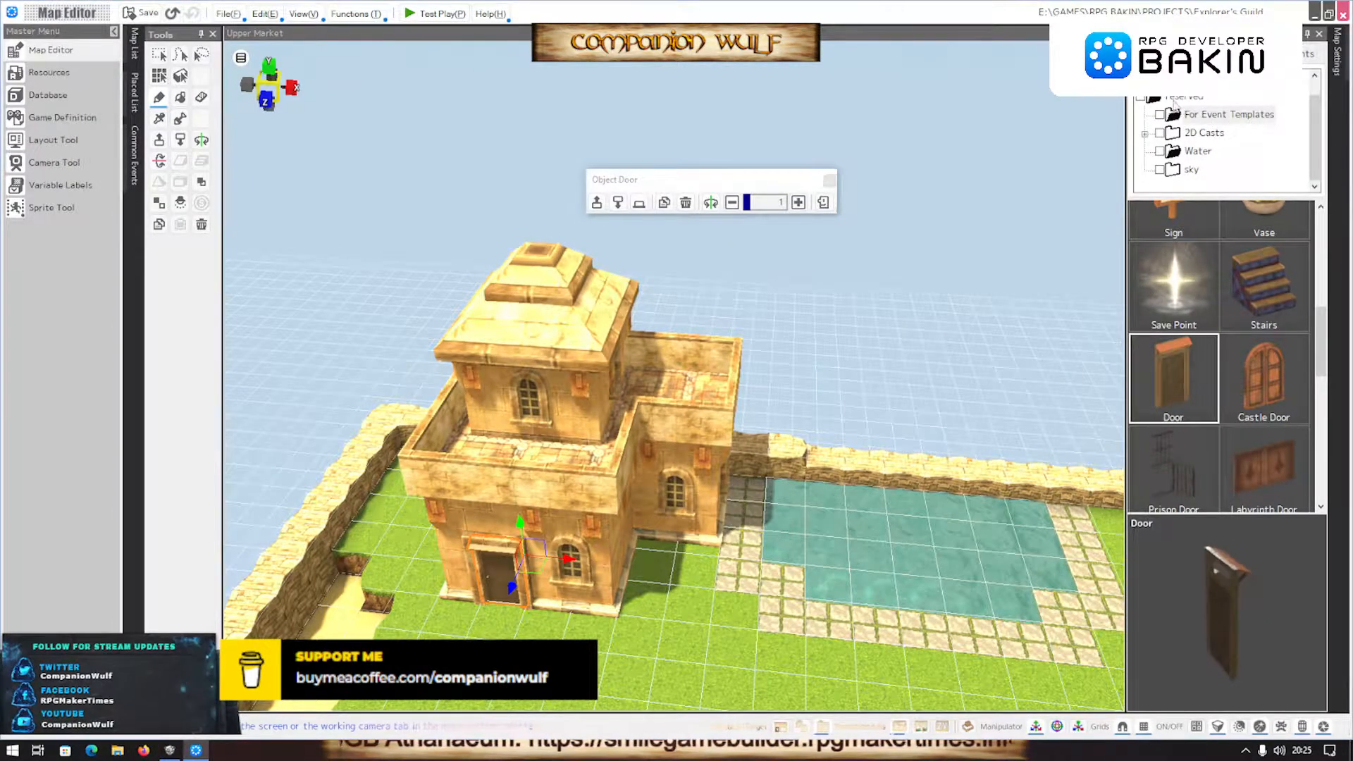
click(1190, 55)
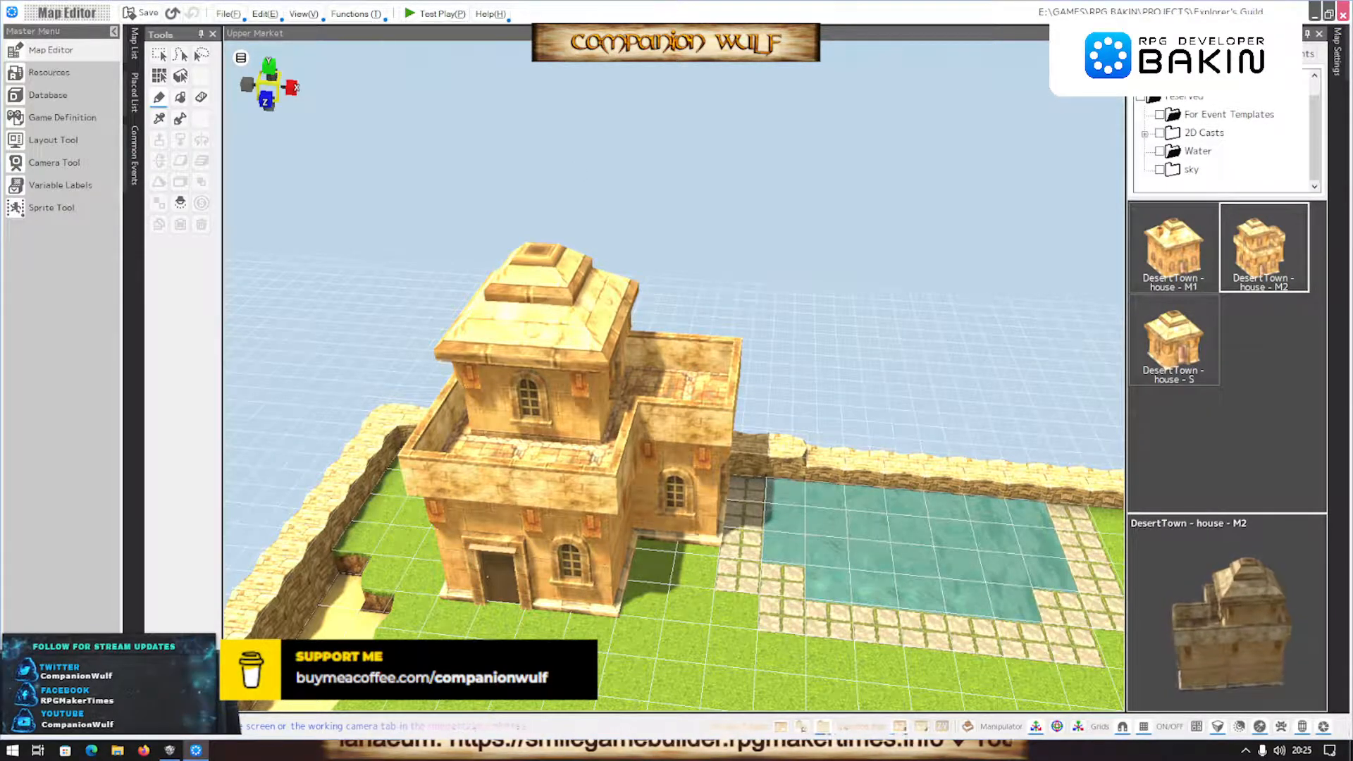
click(1189, 170)
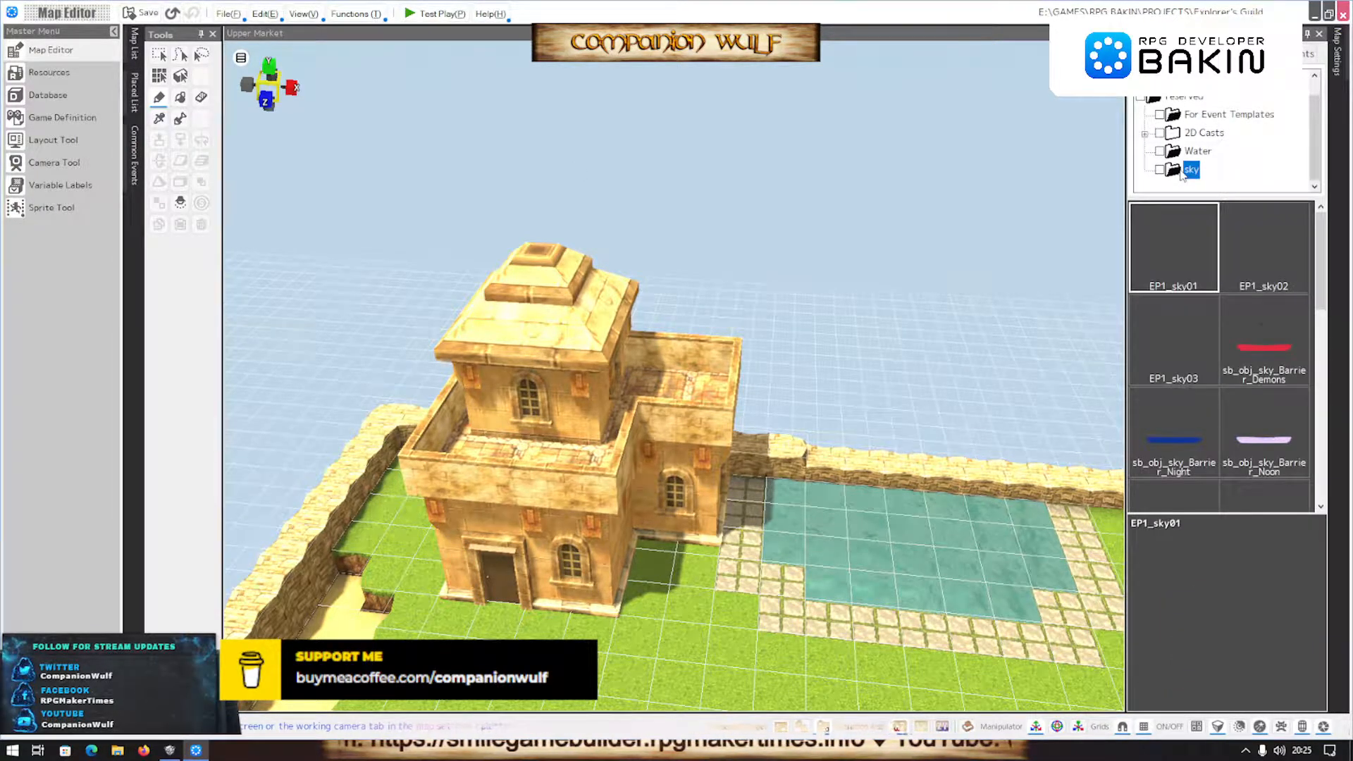
scroll(1259, 302, down, 5)
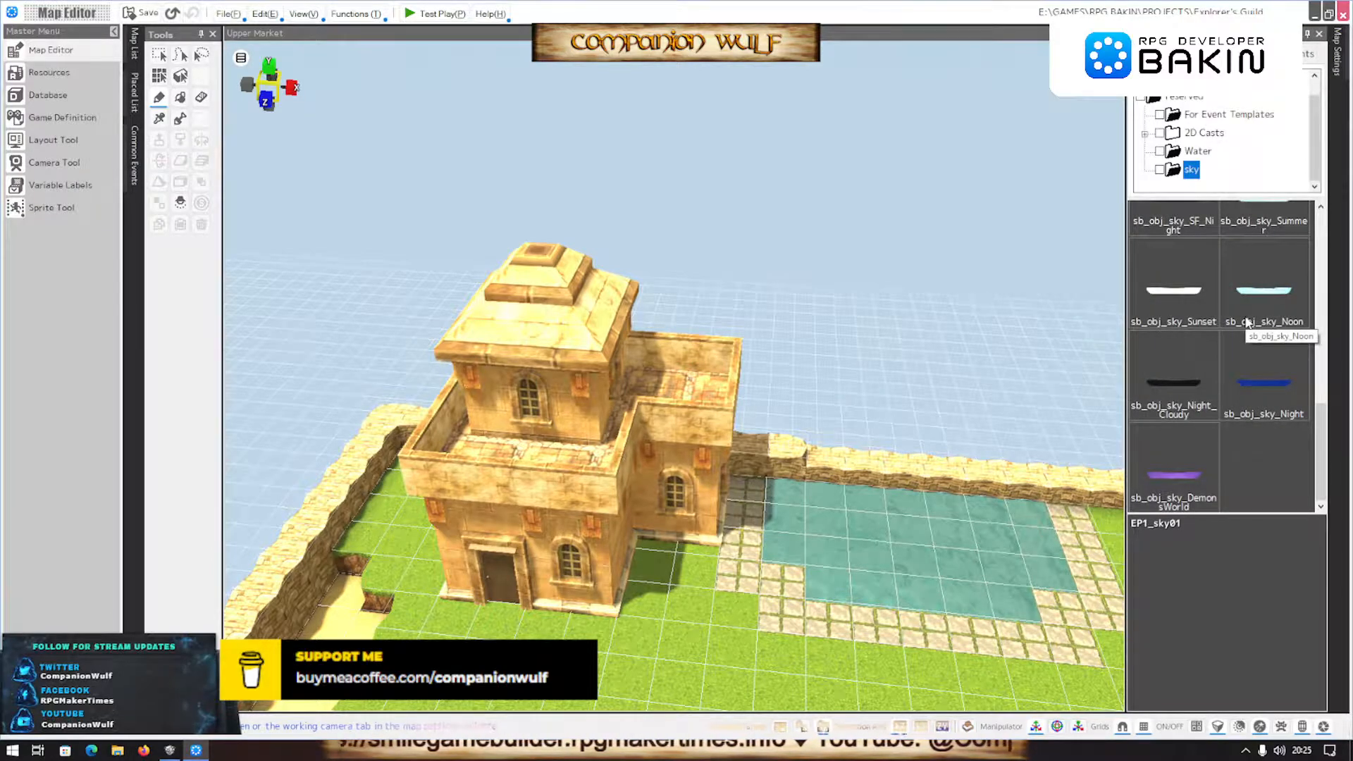
scroll(1245, 318, up, 5)
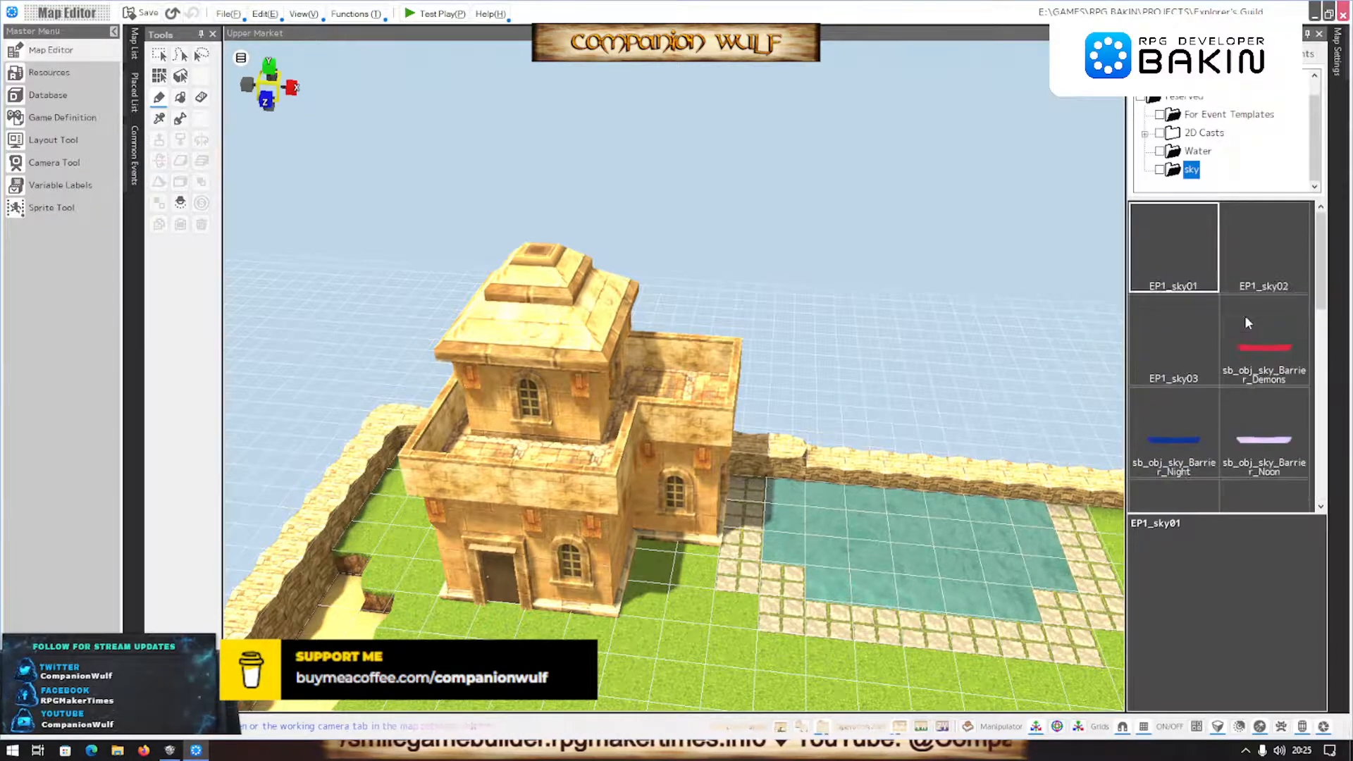
double_click(1173, 138)
scroll(907, 317, down, 2)
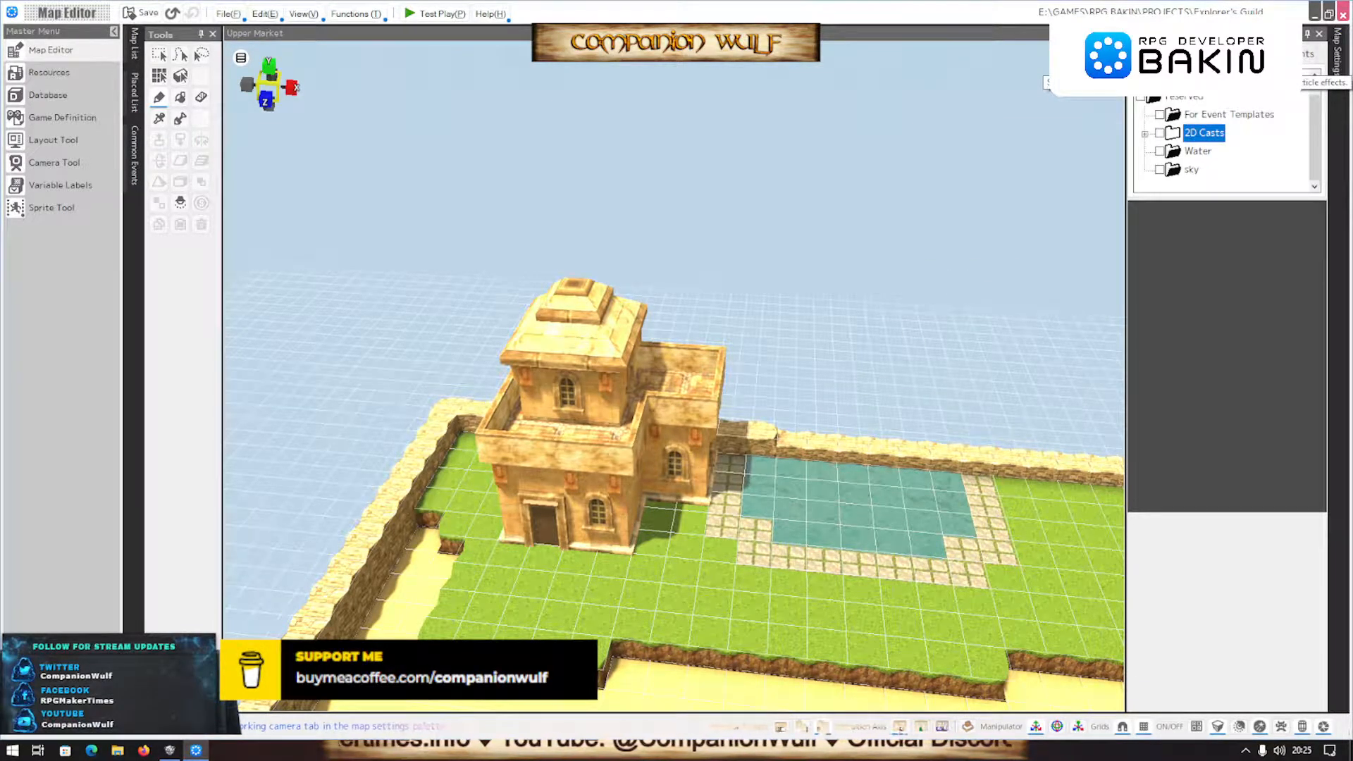
right_drag(876, 352, 799, 424)
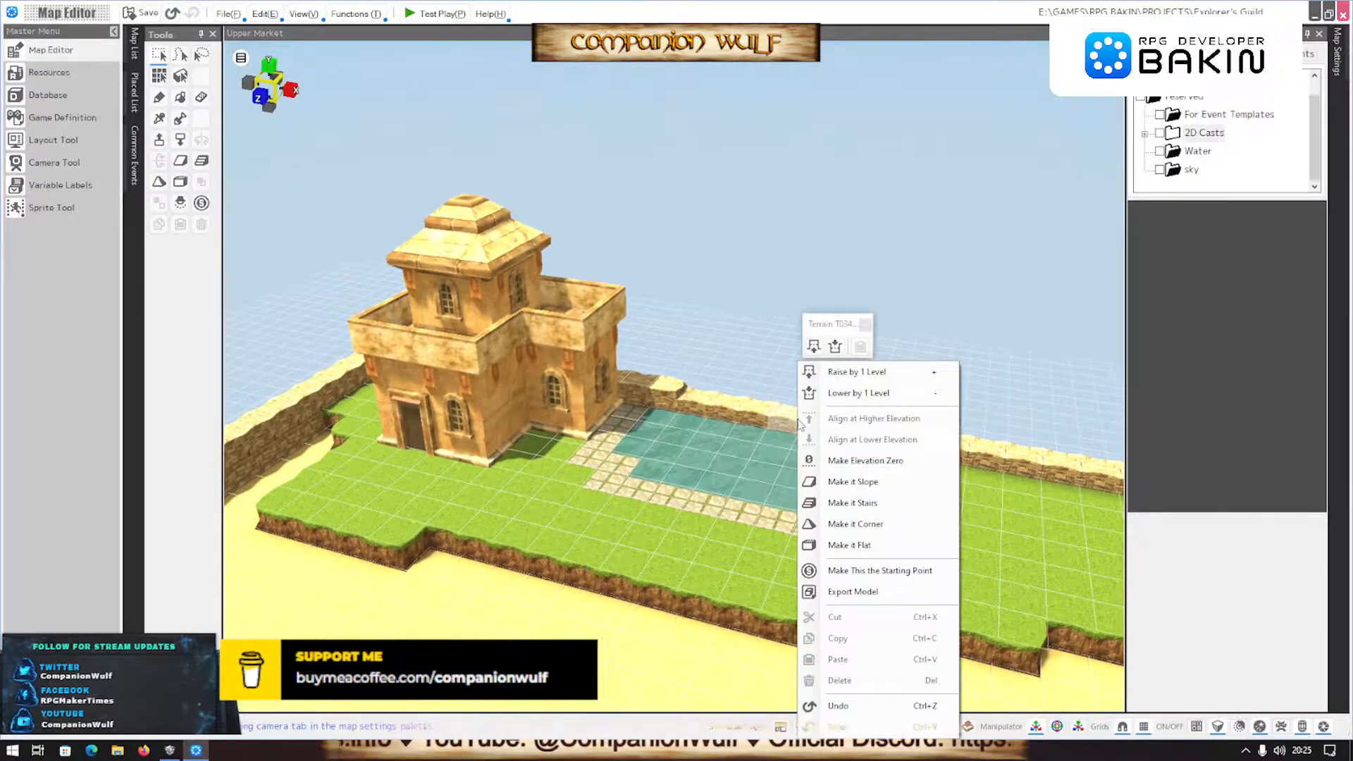
Compare the reference Upper Market map in SMILE GAME BUILDER with the pool and grass terrace in RPG Developer Bakin, checking where the second house stands
click(169, 750)
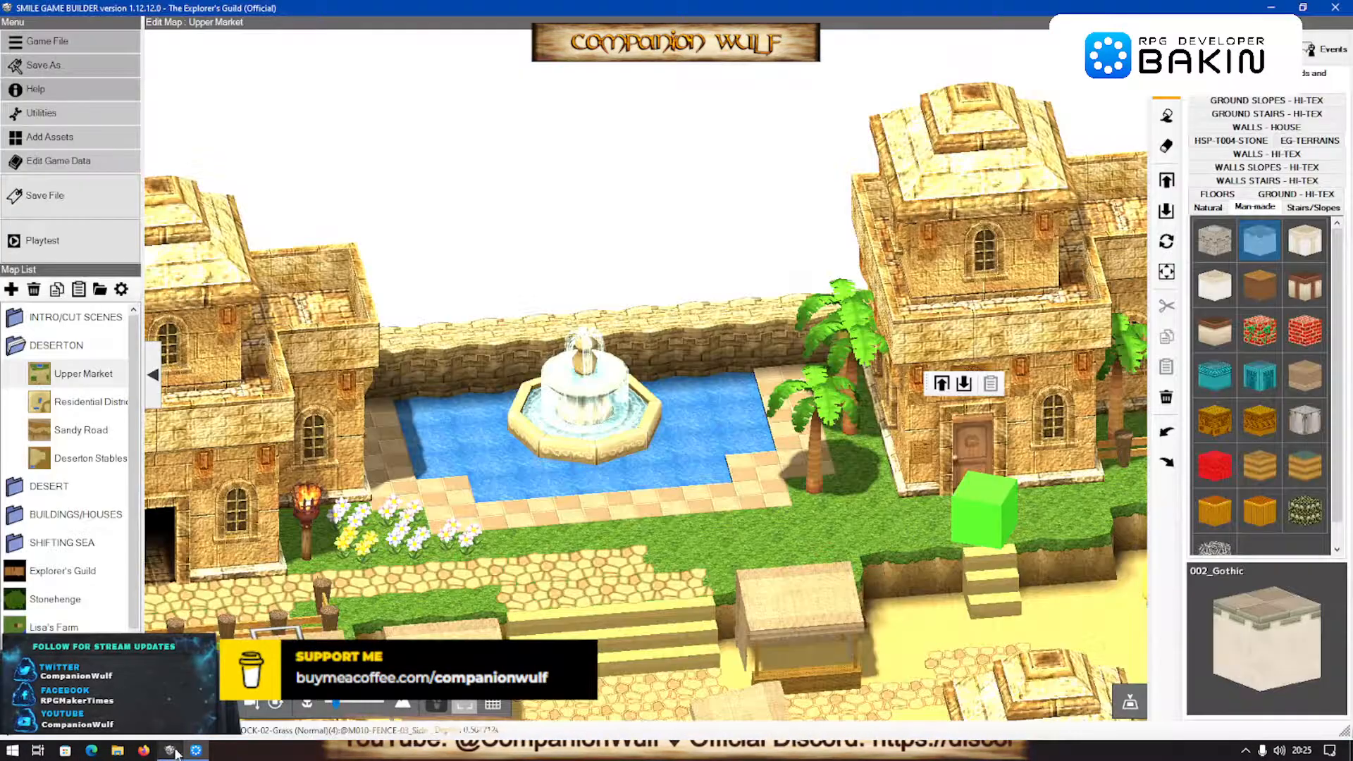
right_drag(573, 582, 798, 399)
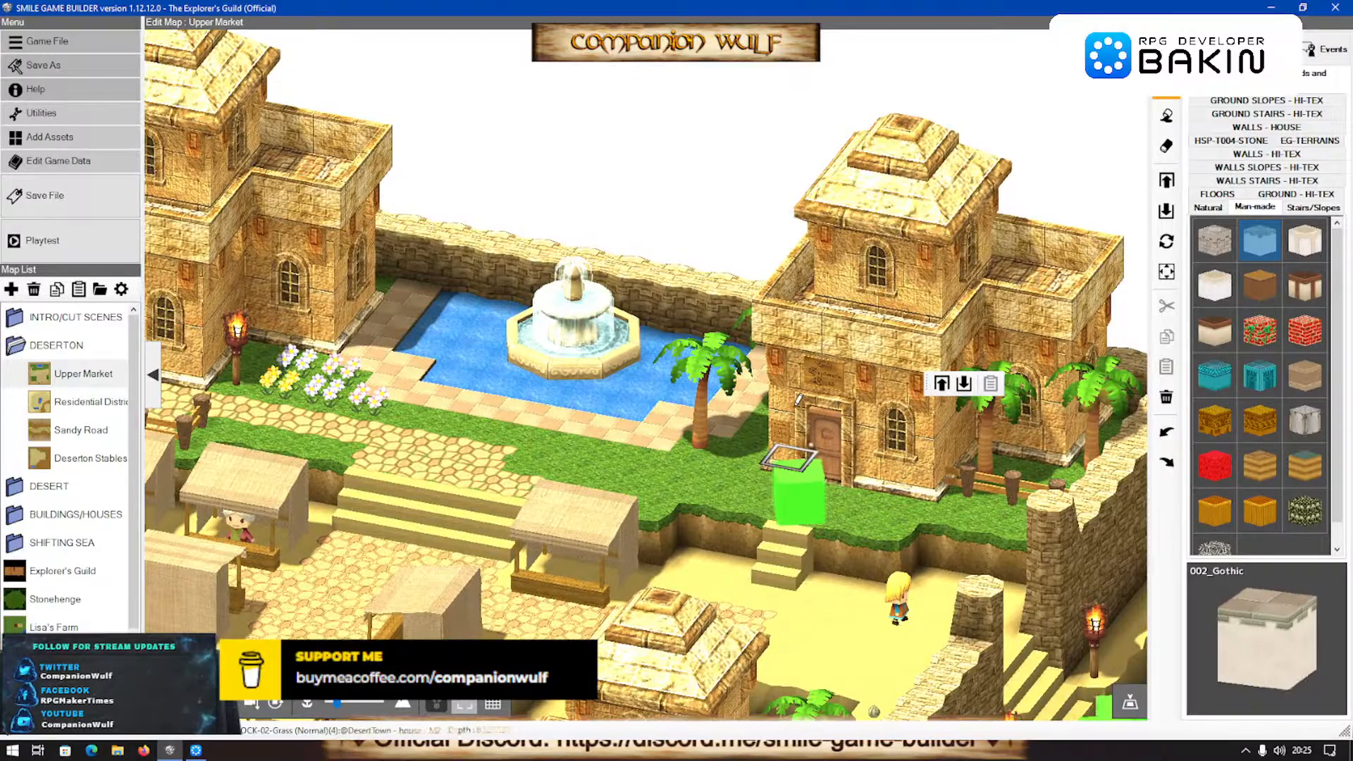
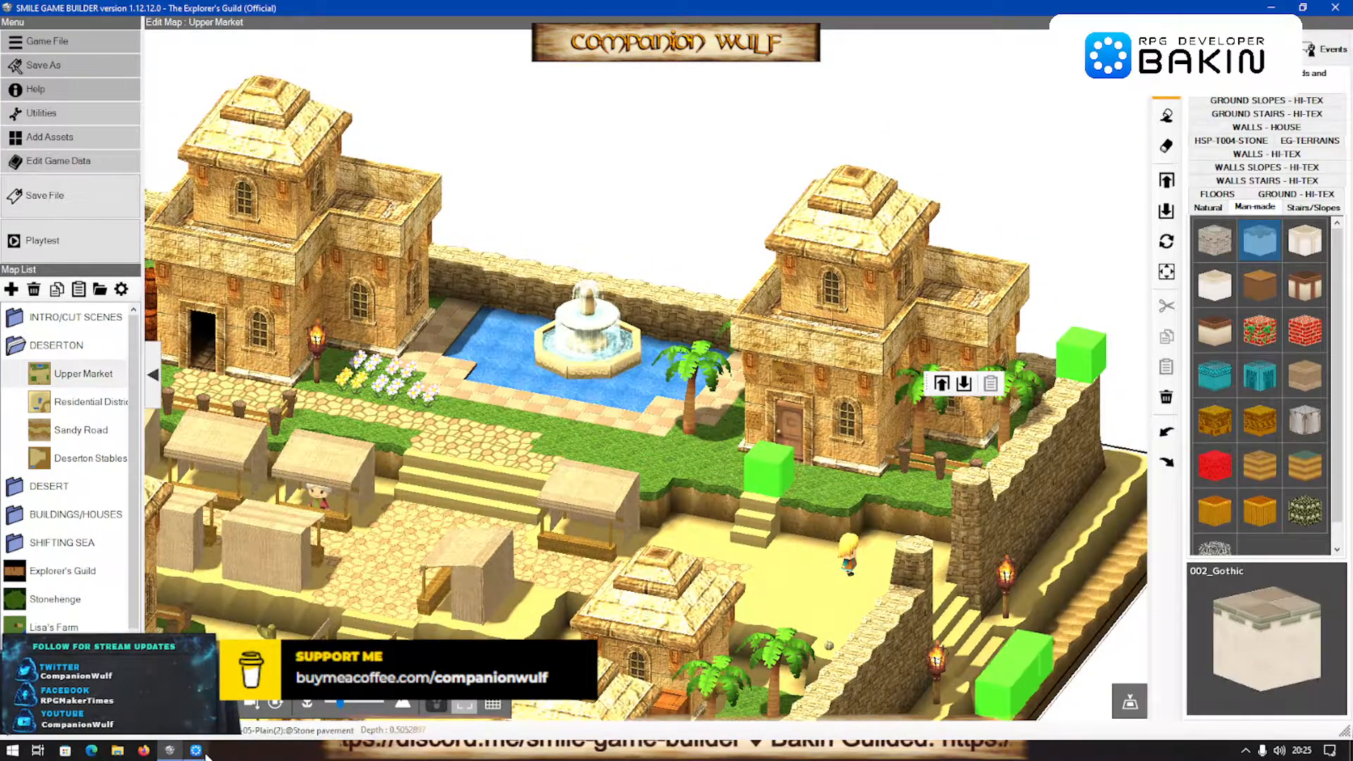
key(alt+Tab)
scroll(612, 502, up, 3)
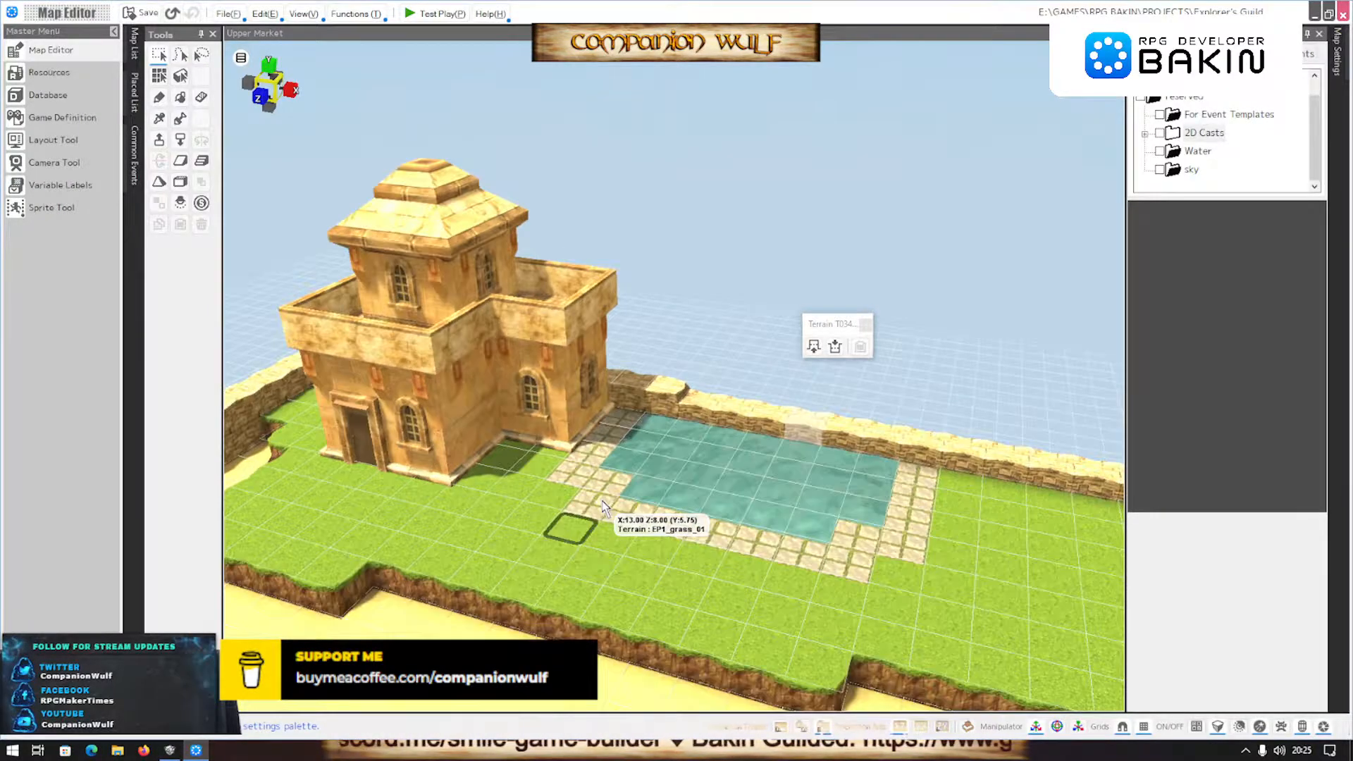
scroll(612, 501, down, 5)
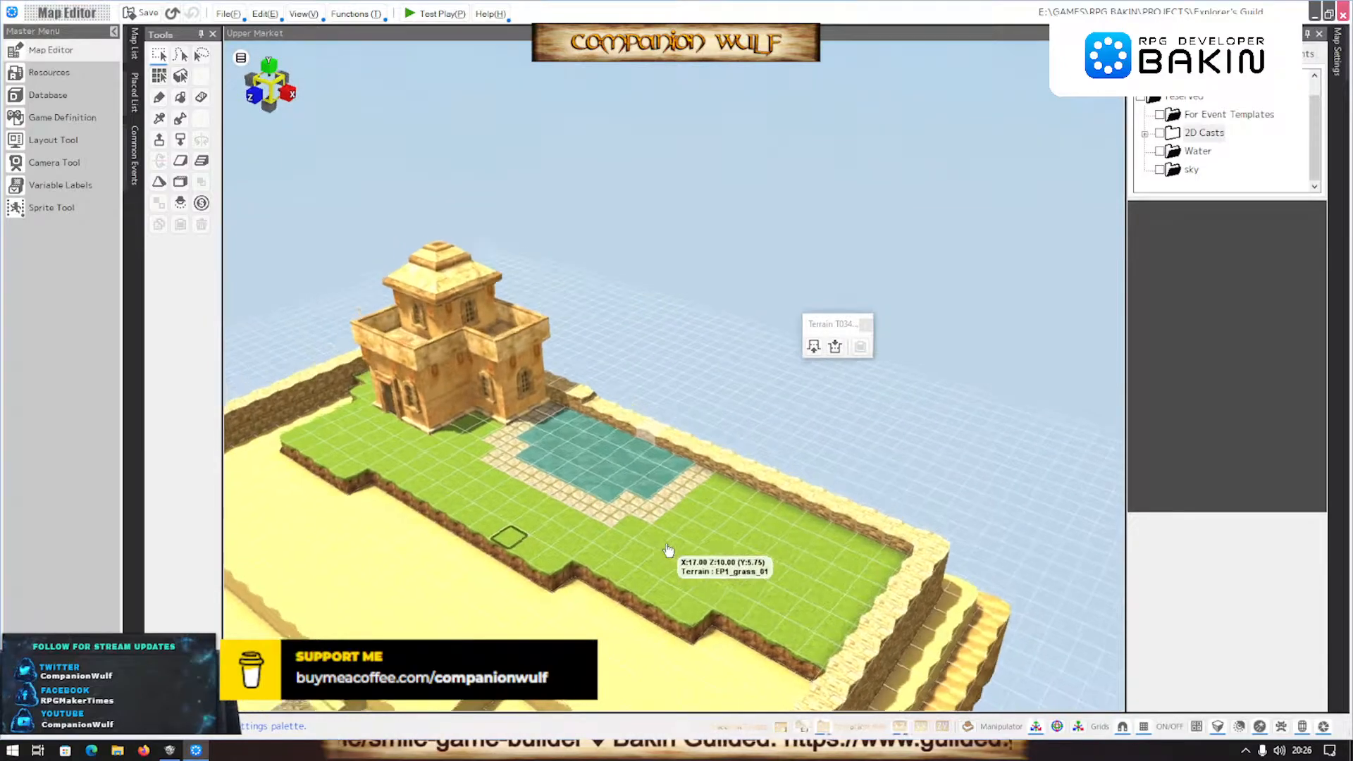
scroll(658, 544, up, 2)
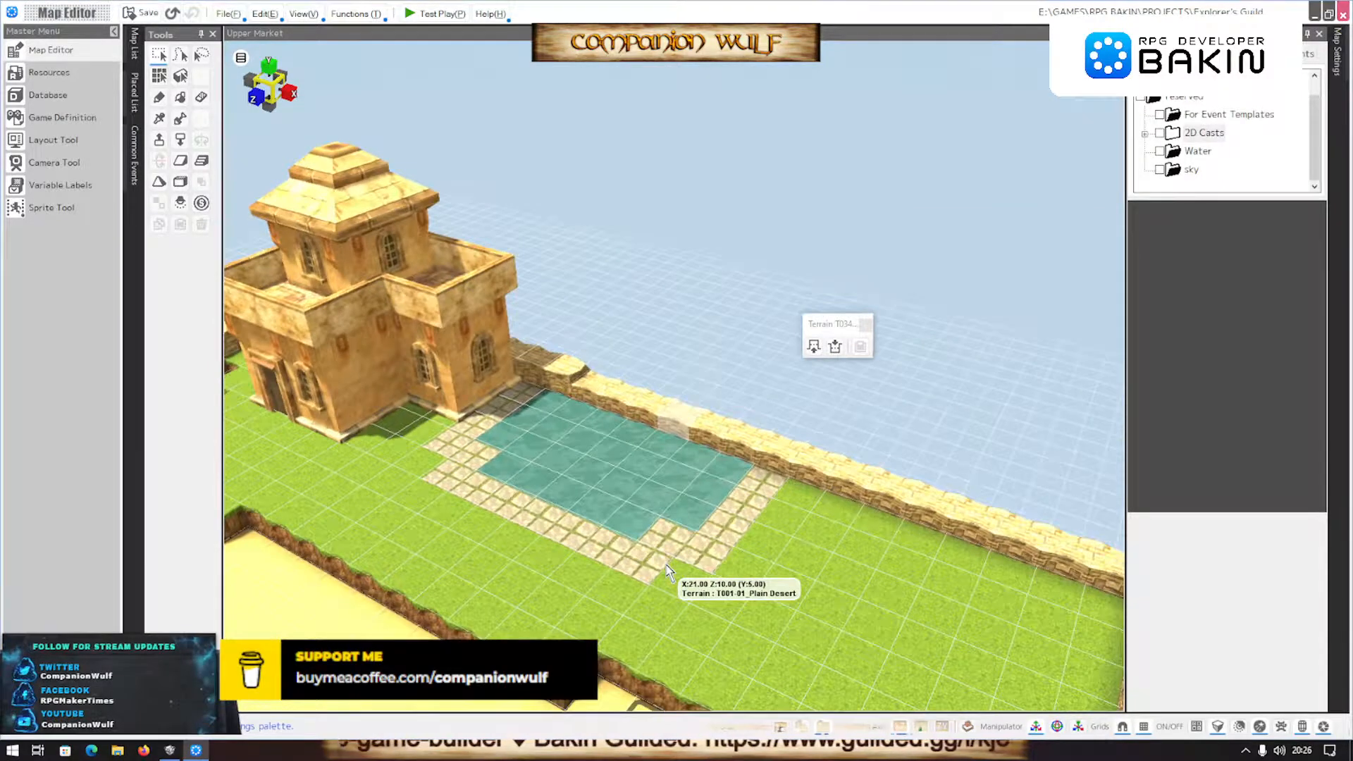
scroll(676, 564, up, 3)
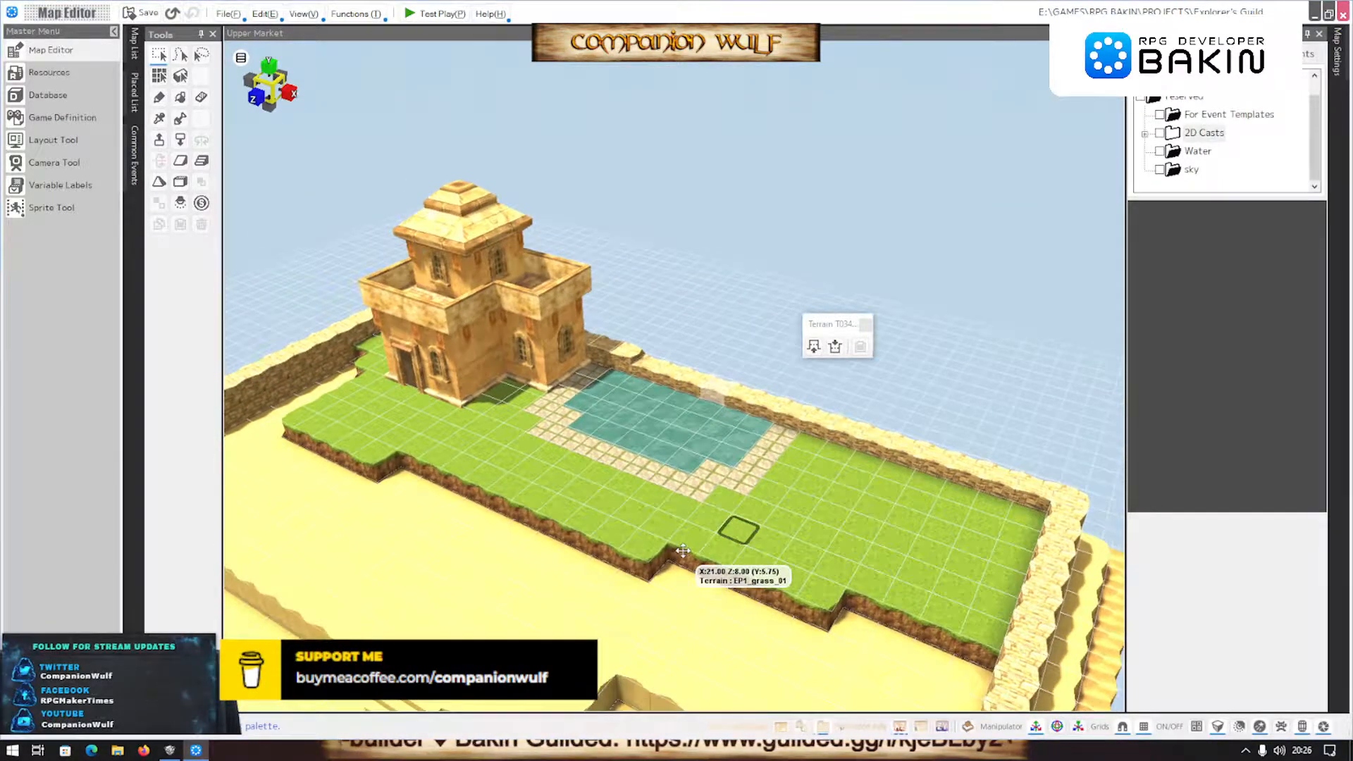
scroll(684, 556, down, 1)
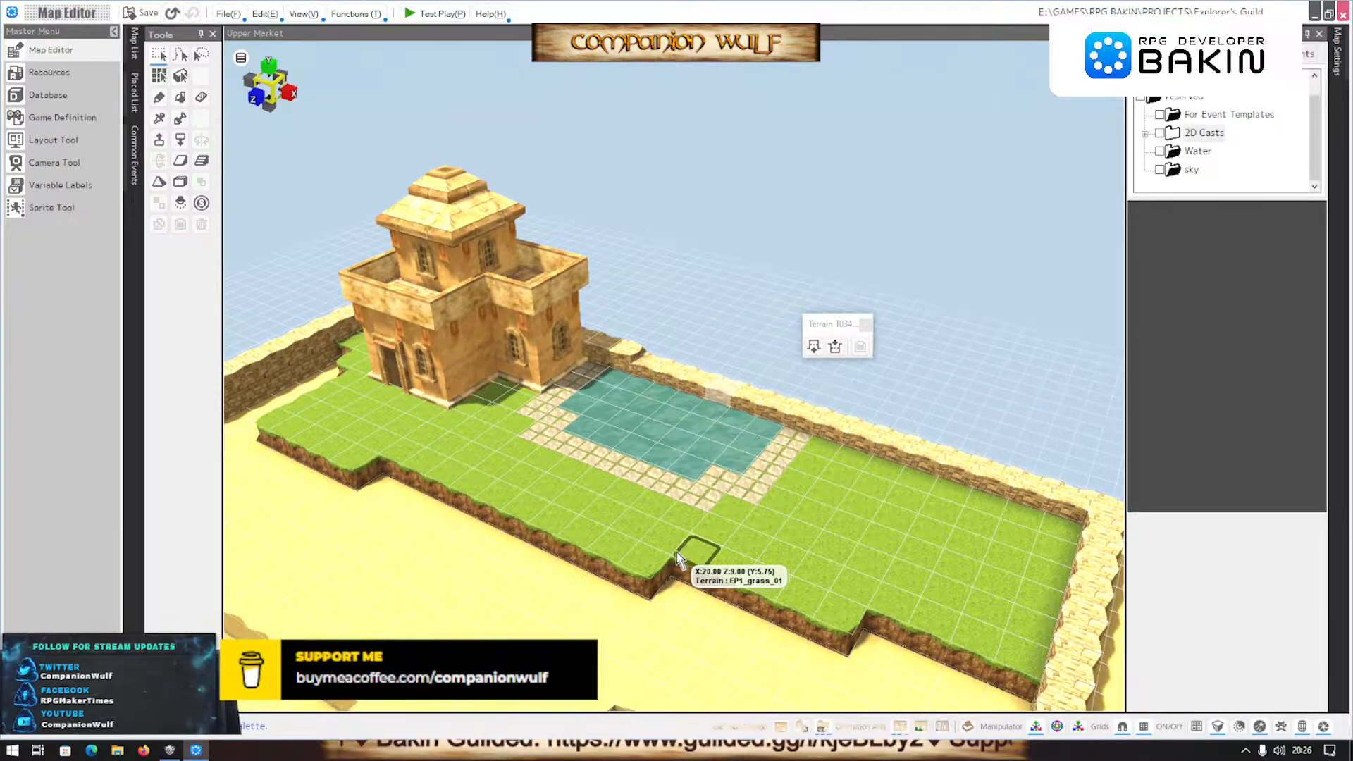
mouse_move(676, 552)
middle_down()
mouse_move(619, 539)
mouse_move(654, 540)
middle_up()
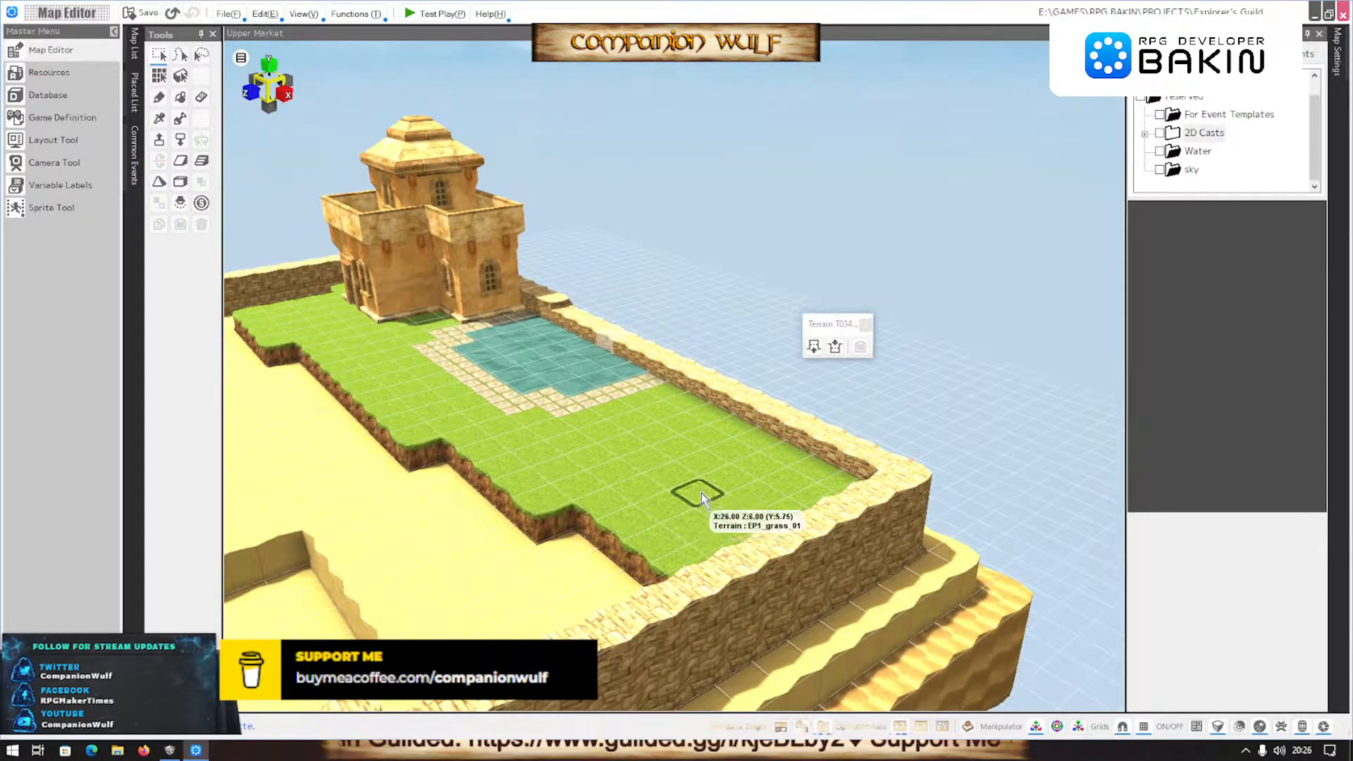
click(169, 750)
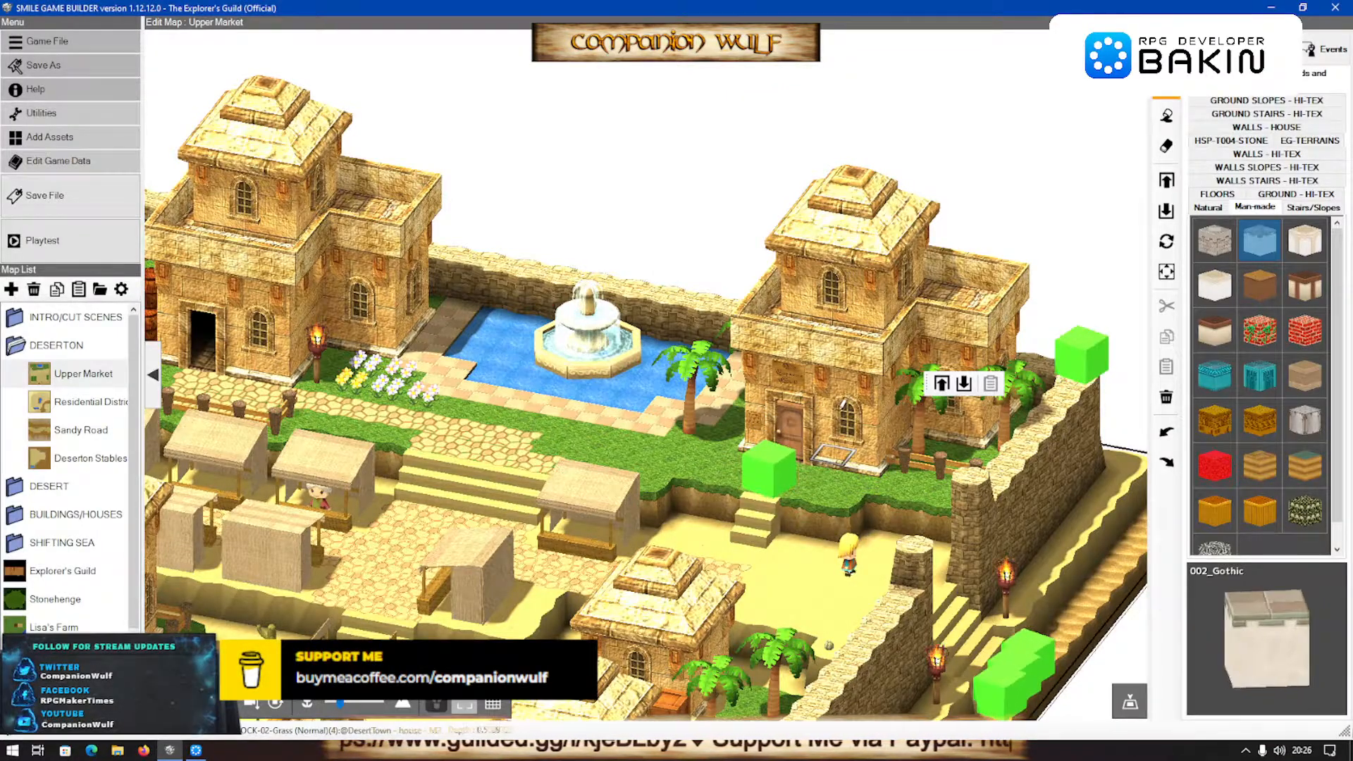
scroll(843, 405, up, 2)
scroll(629, 509, up, 1)
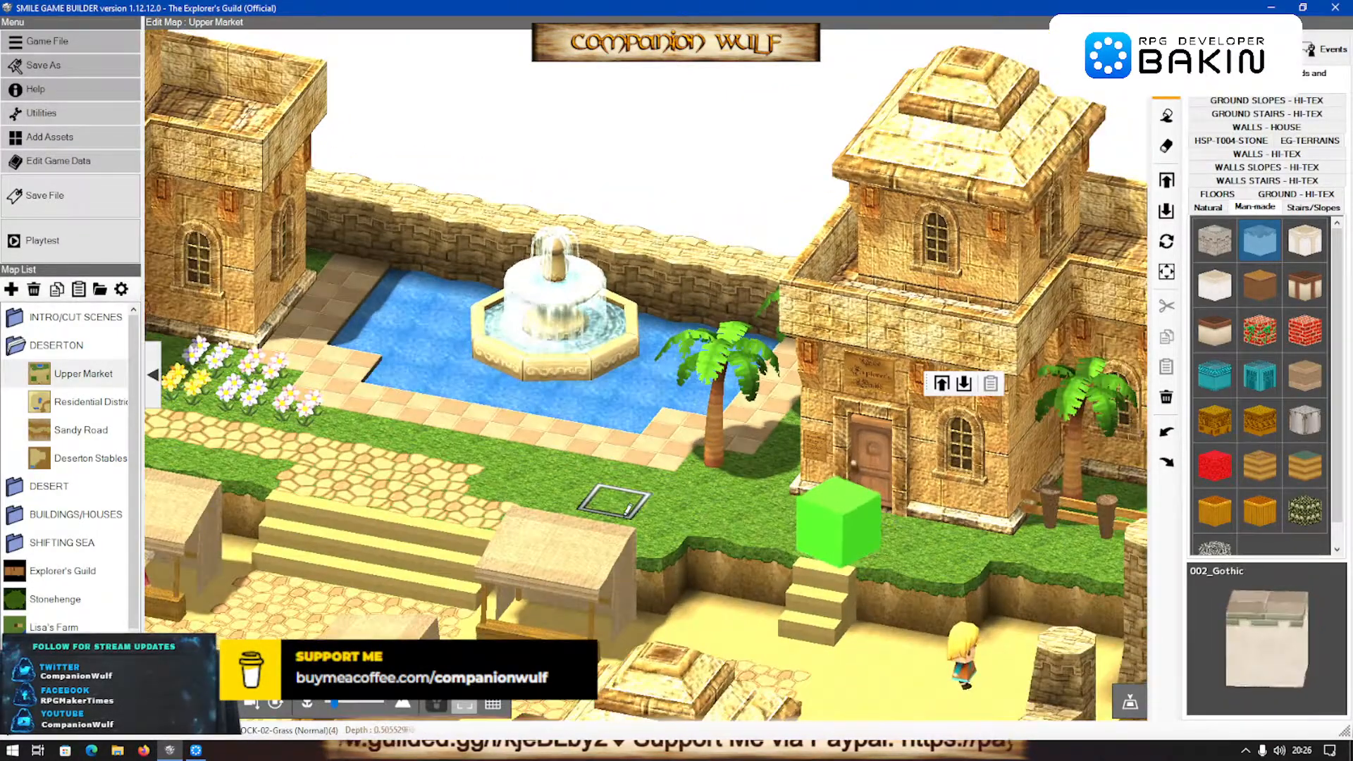
In RPG Developer Bakin, place a second DesertTown - house - M2 on the grass across the pool from the first and move it to X 23.50, Z 6.00
click(195, 750)
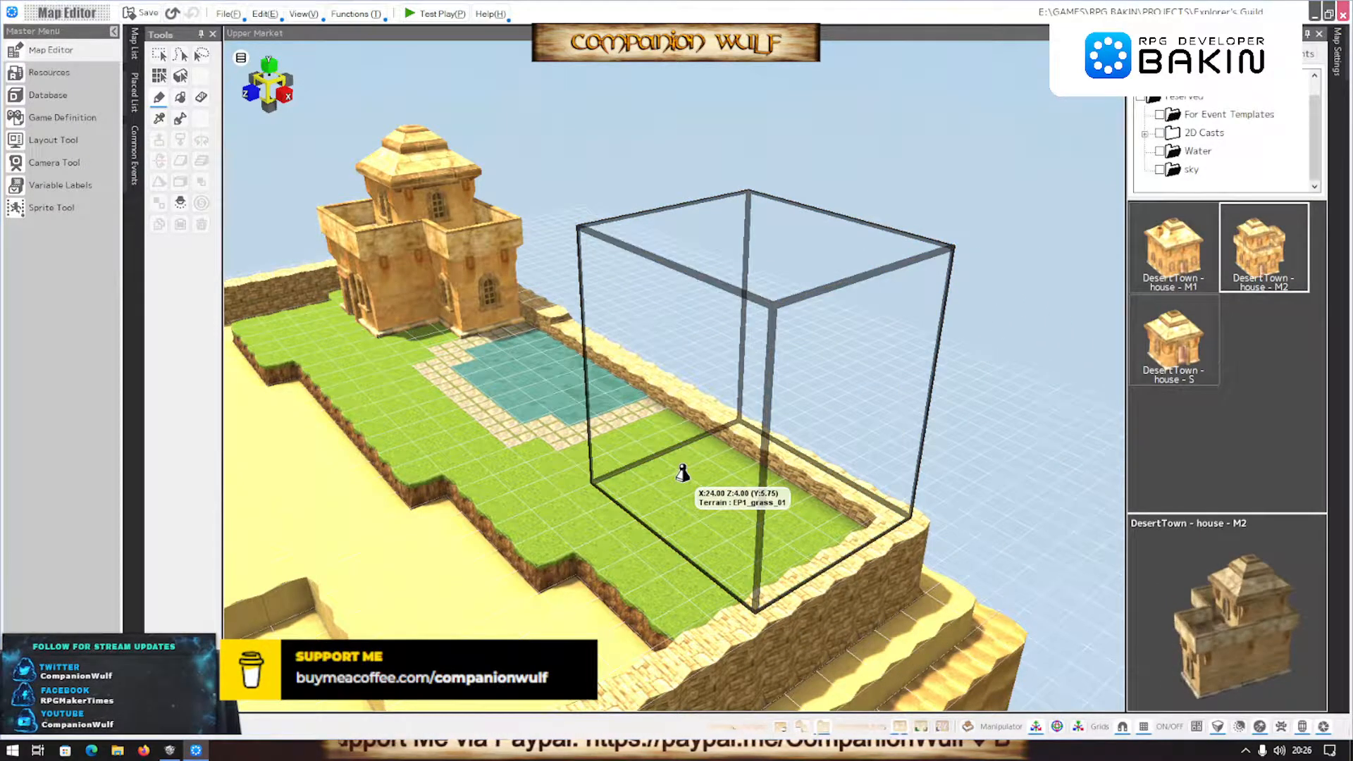
click(676, 539)
right_drag(676, 539, 715, 569)
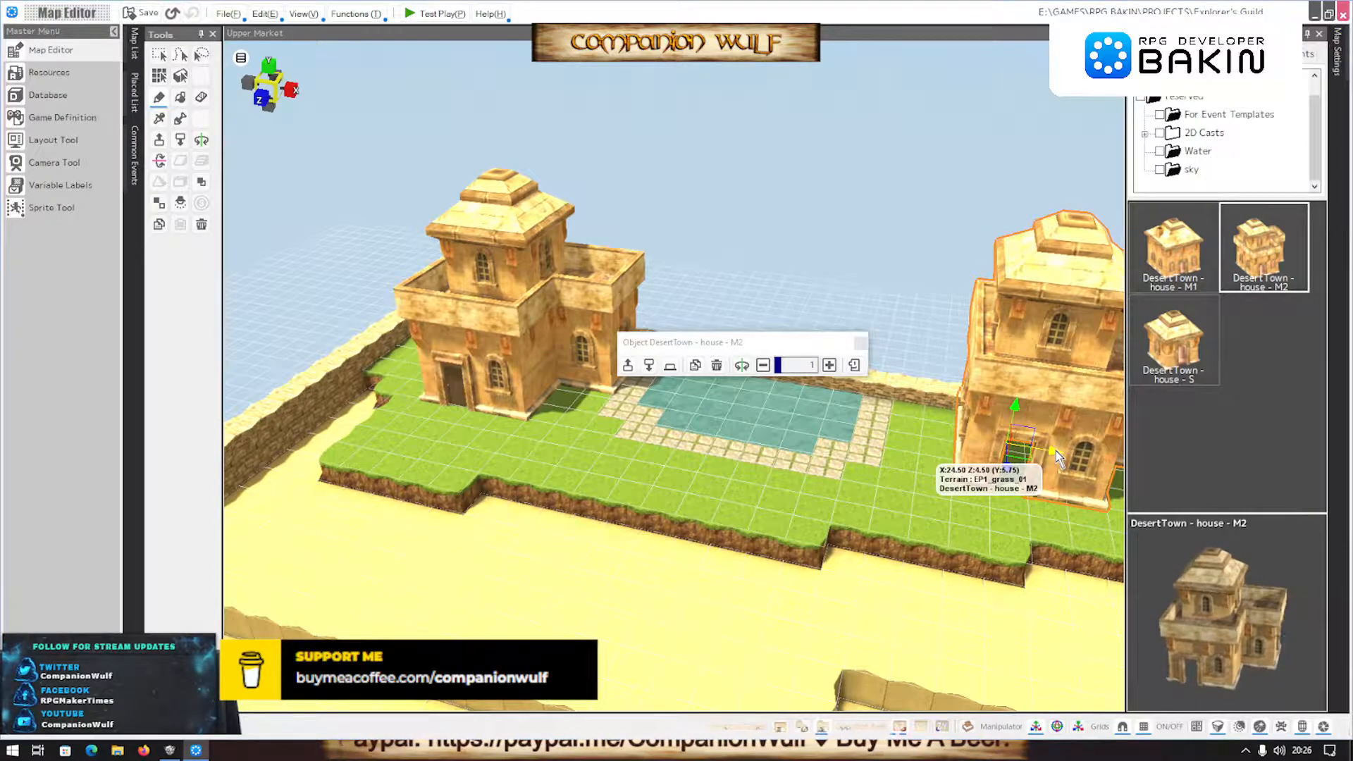
drag(1055, 450, 1026, 450)
click(981, 454)
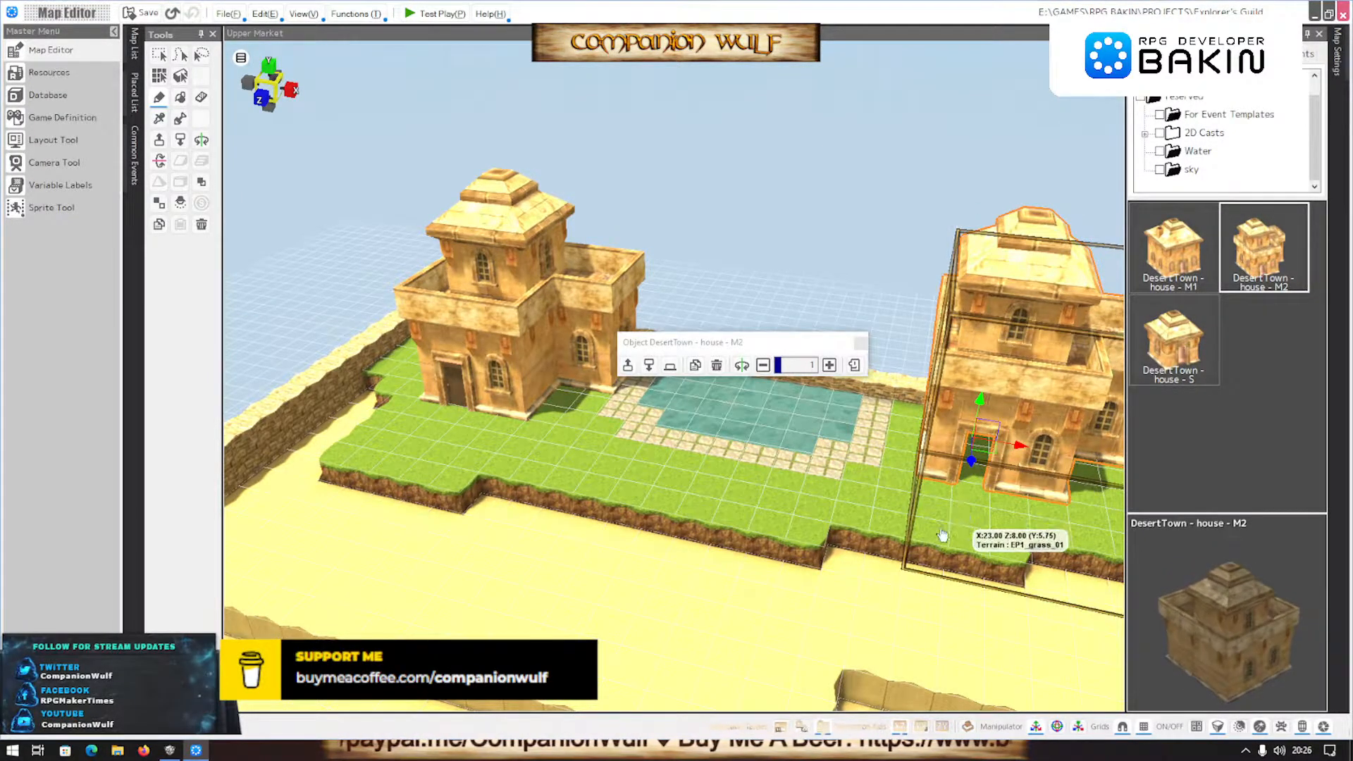
right_drag(942, 519, 906, 517)
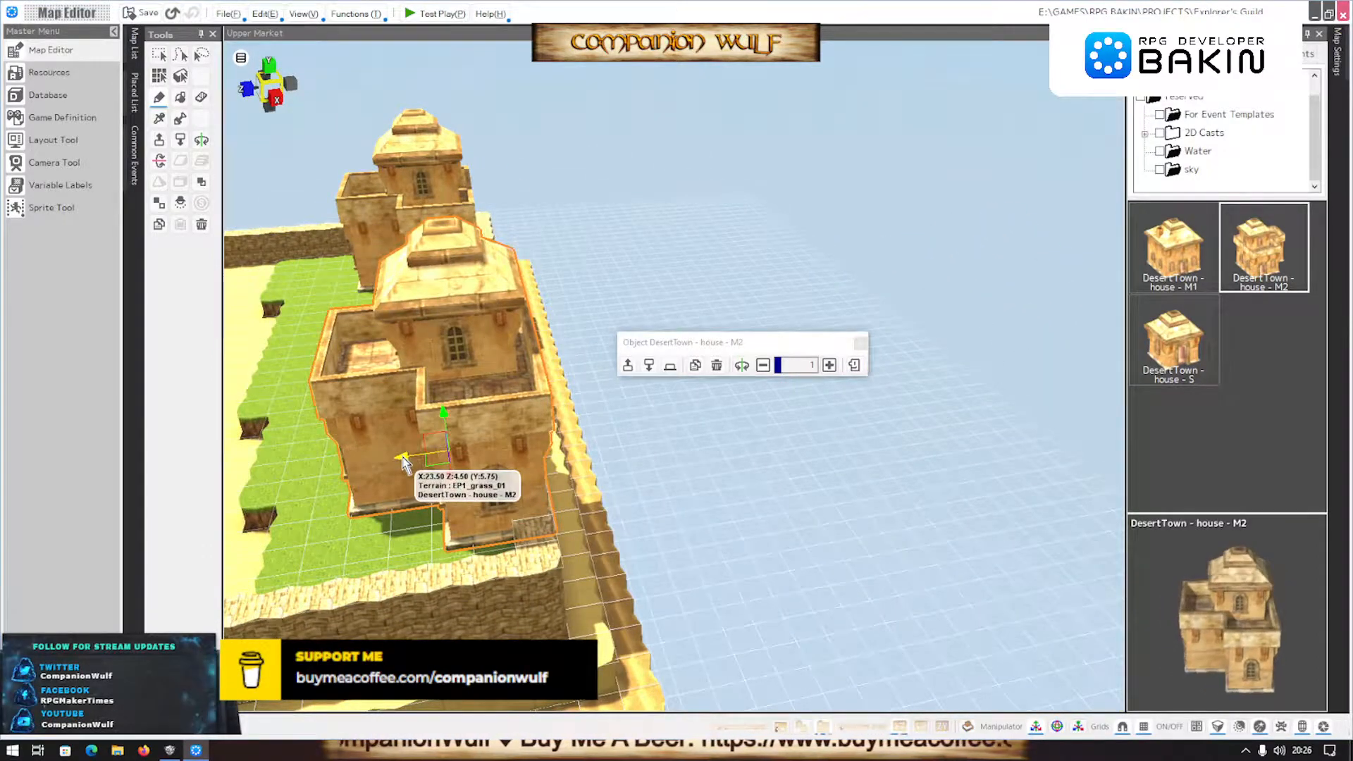
drag(403, 458, 346, 462)
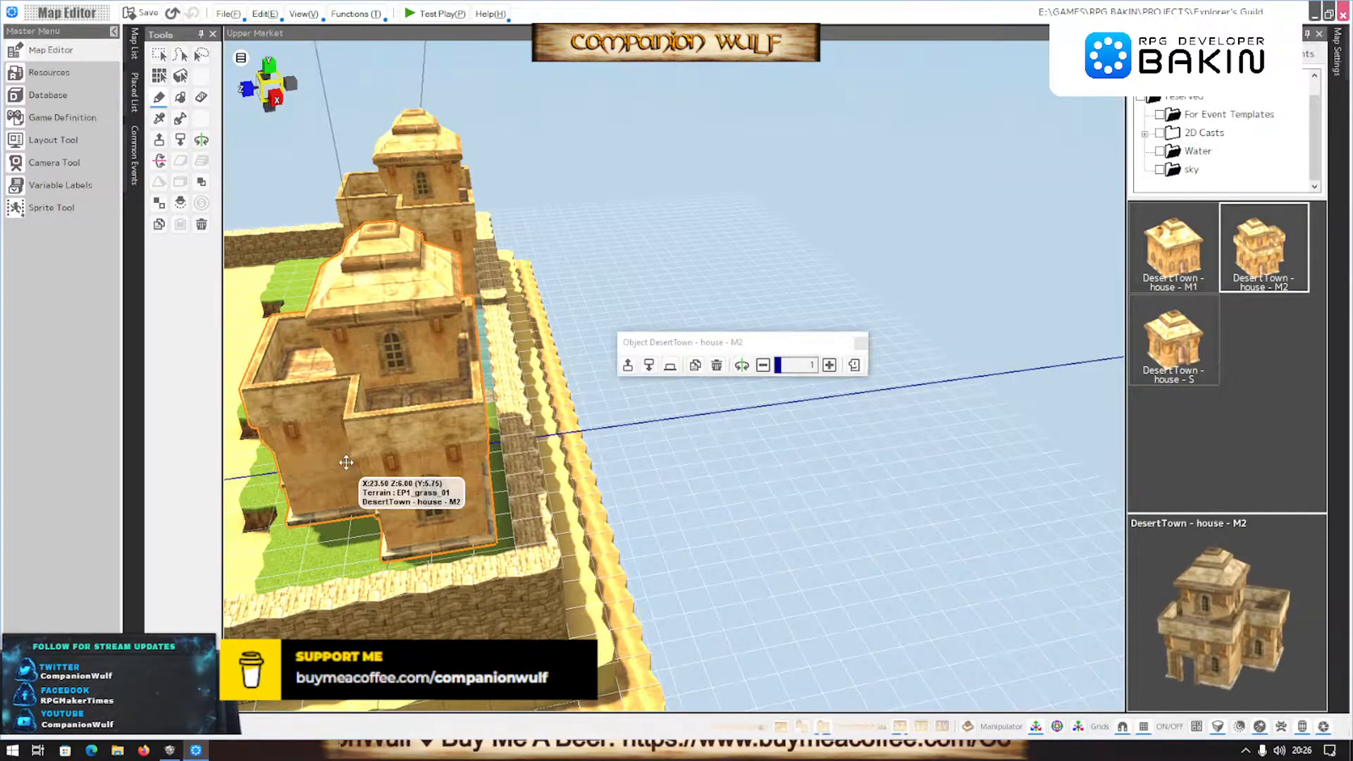
right_drag(346, 462, 646, 489)
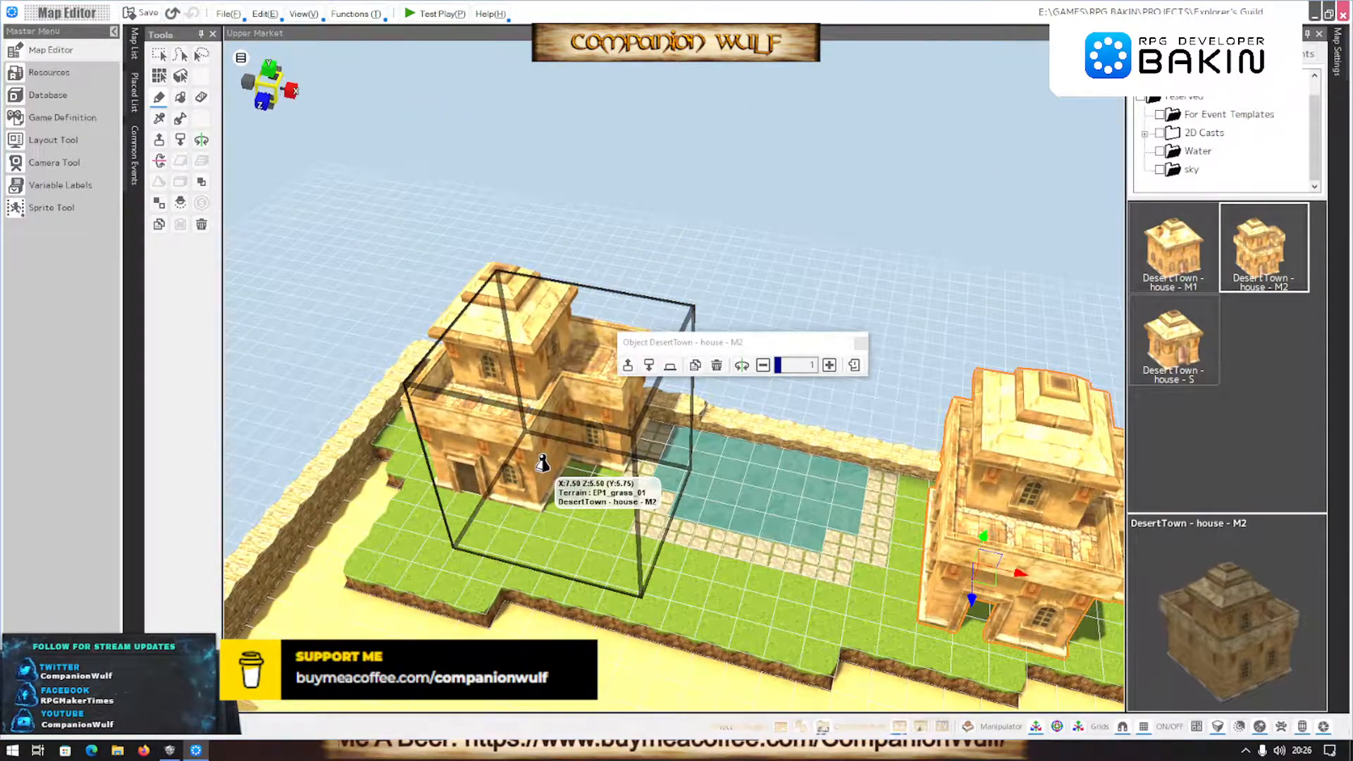
Move the first desert house slightly forward to Z 6.00, in line with the second house
key(Escape)
click(506, 446)
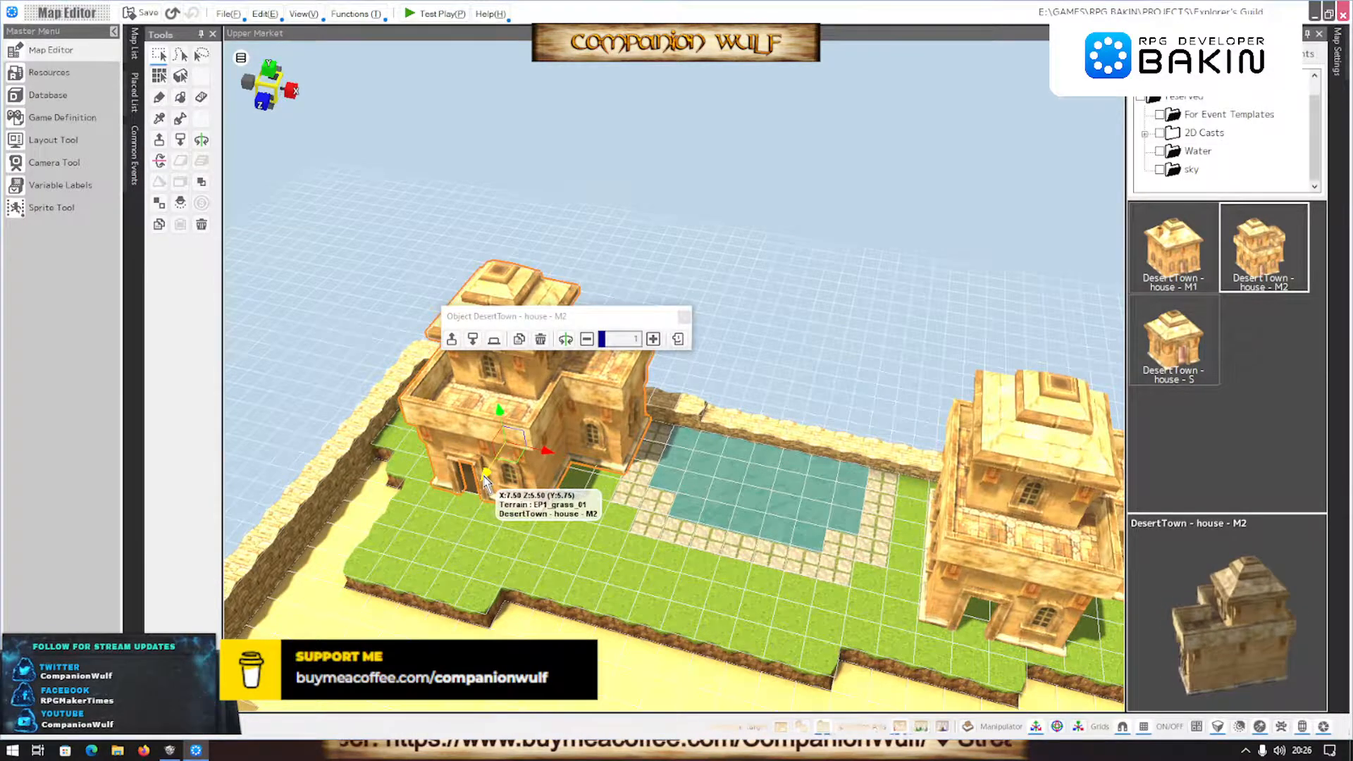
right_drag(503, 538, 705, 521)
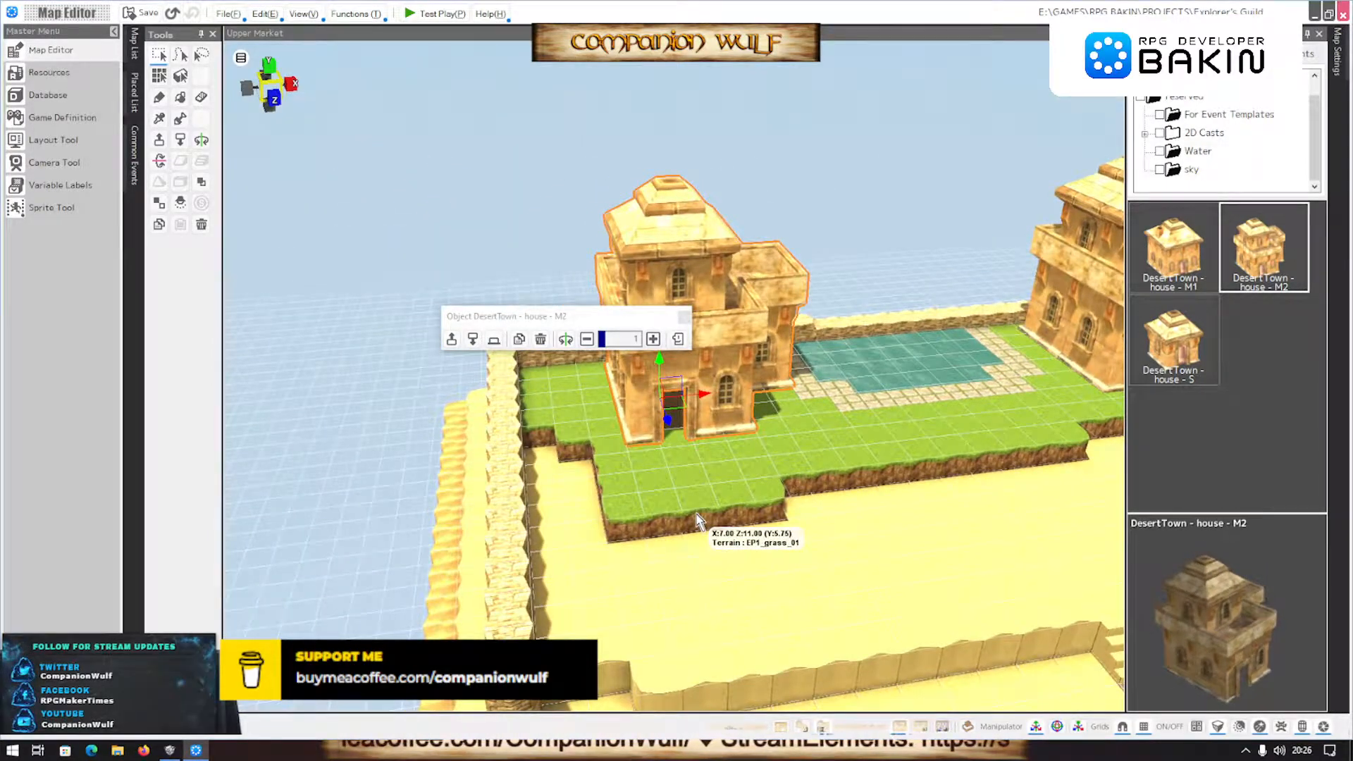
scroll(678, 522, up, 5)
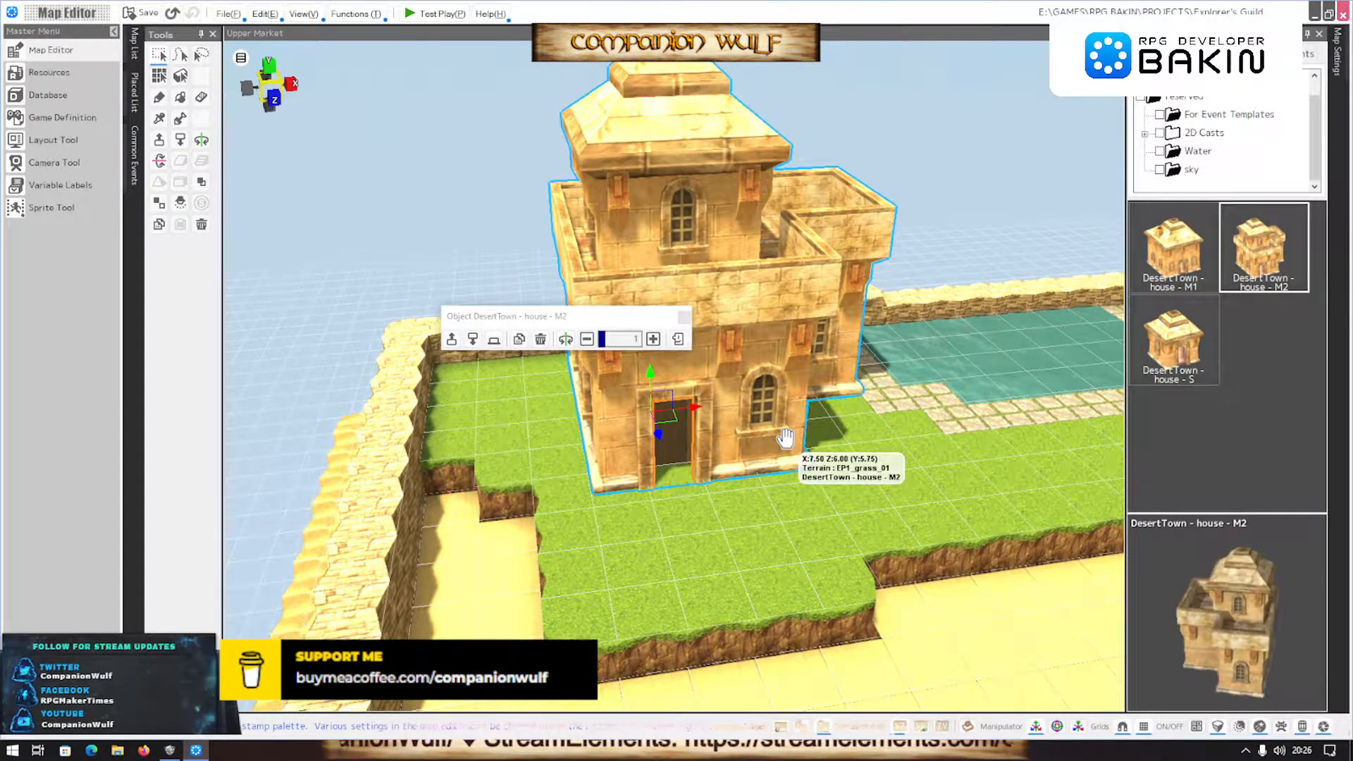
scroll(1056, 509, down, 1)
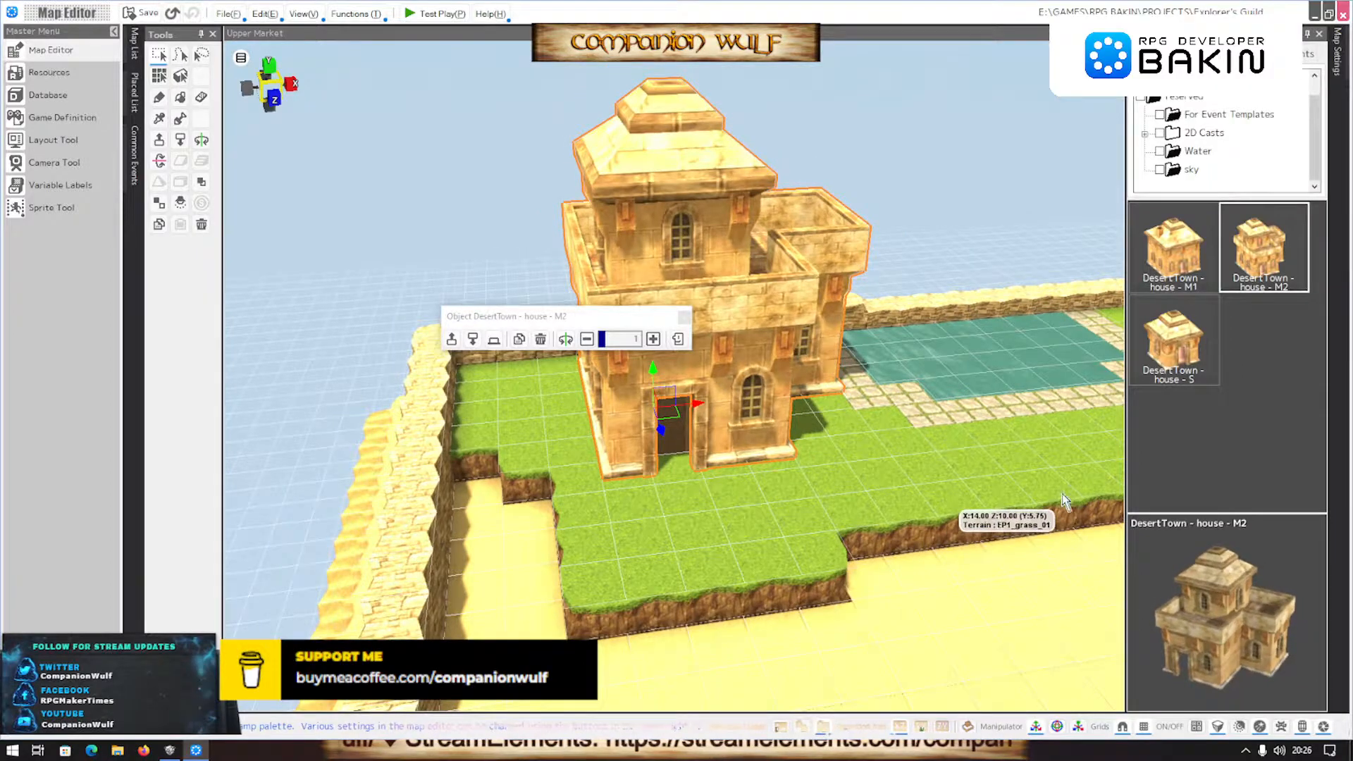
right_drag(1060, 499, 1015, 507)
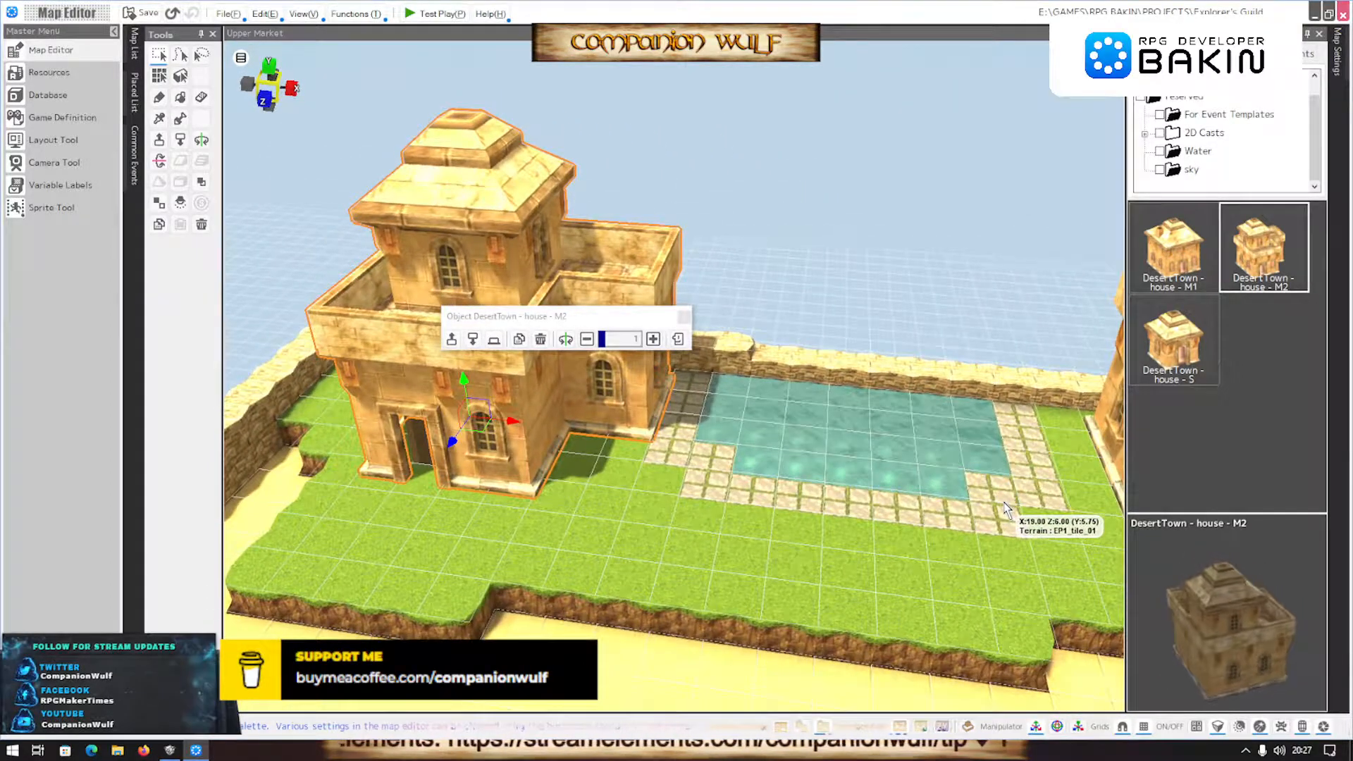
Build EP1_grass_01 stairs with an influential elevation of 4 from the sand up to the grass in front of the second house's doorway
scroll(1004, 504, down, 3)
middle_drag(999, 507, 815, 494)
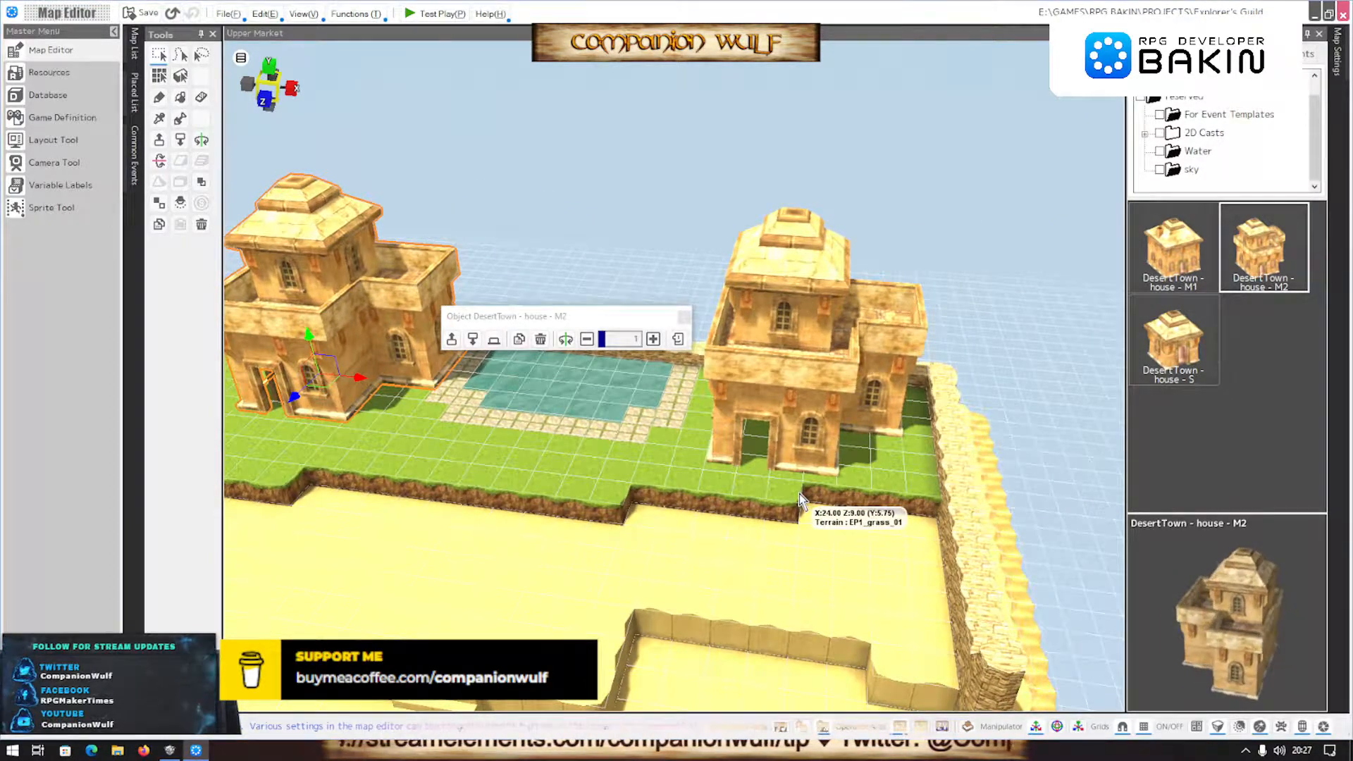
key(p)
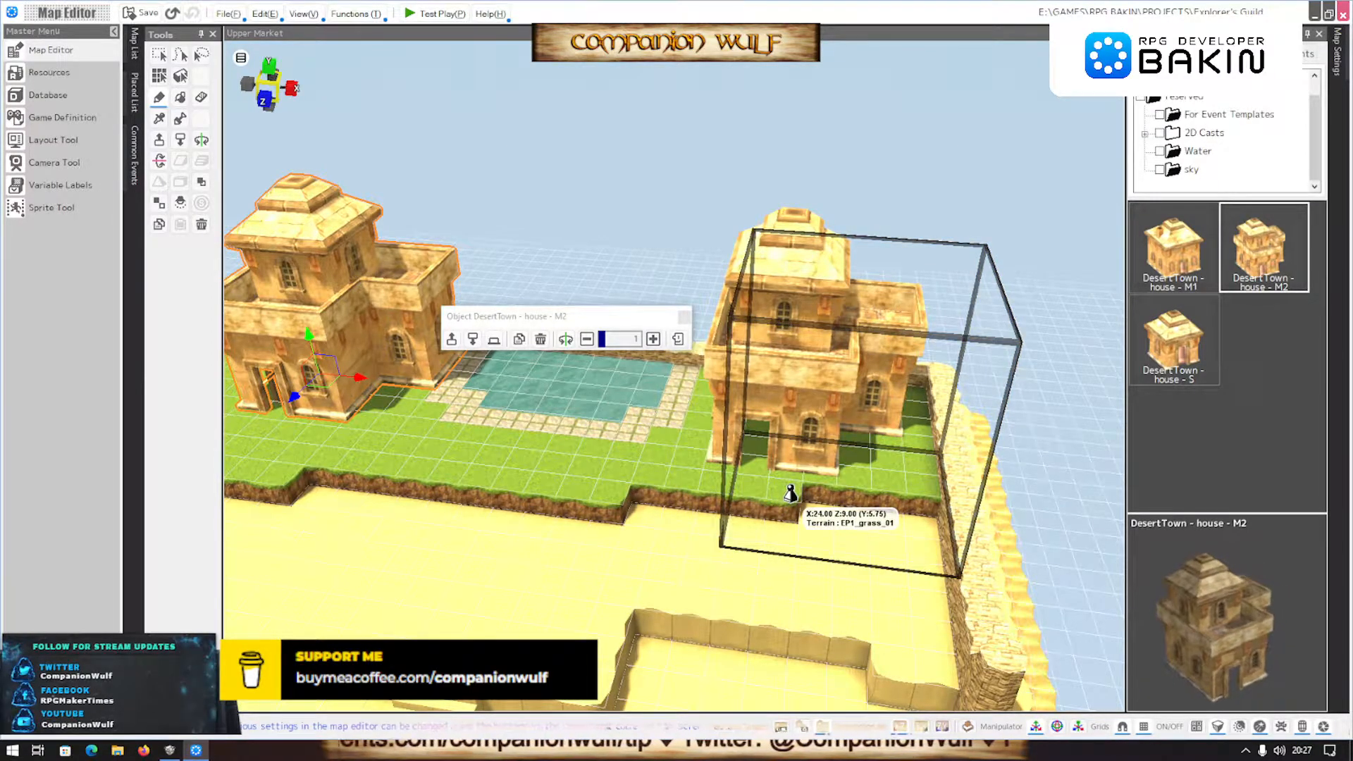
right_click(788, 493)
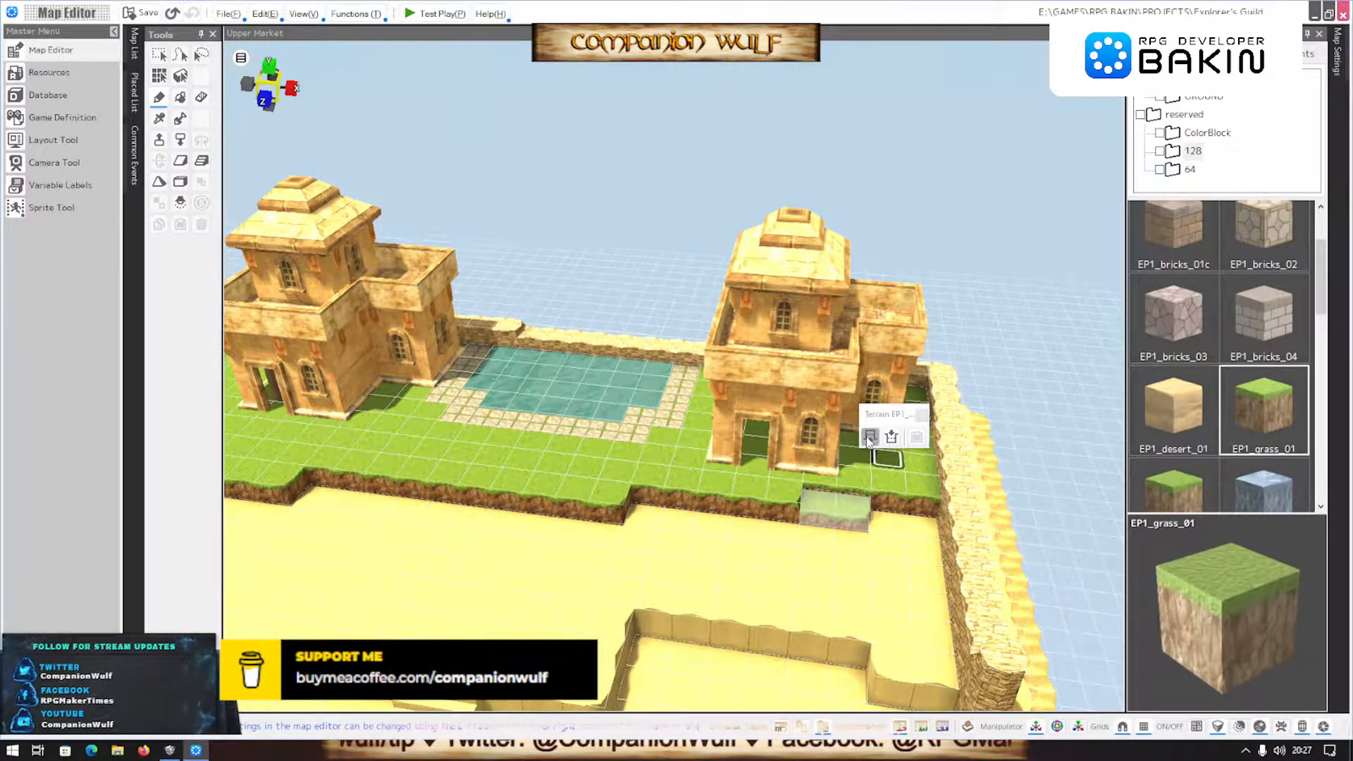
mouse_move(770, 539)
middle_down()
mouse_move(779, 550)
mouse_move(791, 532)
middle_up()
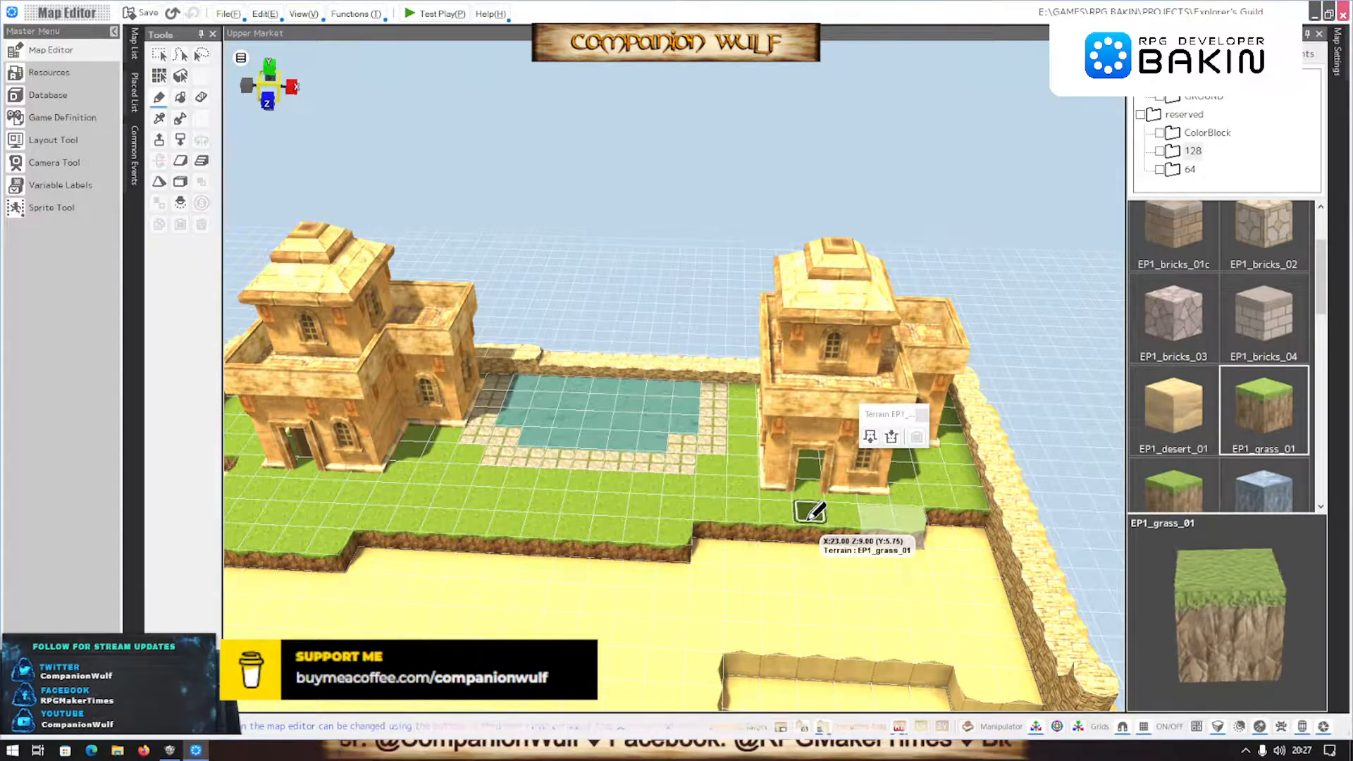
click(845, 510)
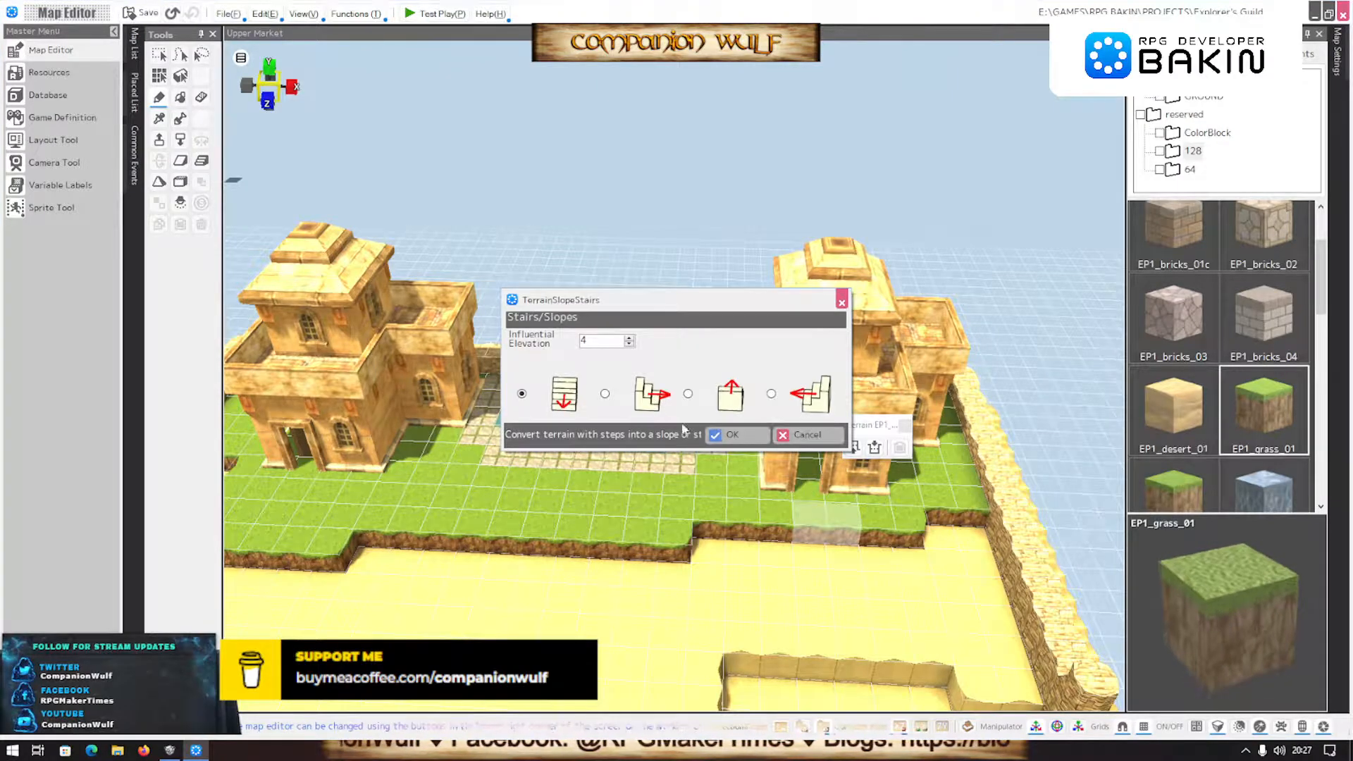
click(731, 435)
middle_drag(802, 582, 795, 552)
middle_drag(586, 391, 623, 397)
middle_drag(459, 405, 433, 404)
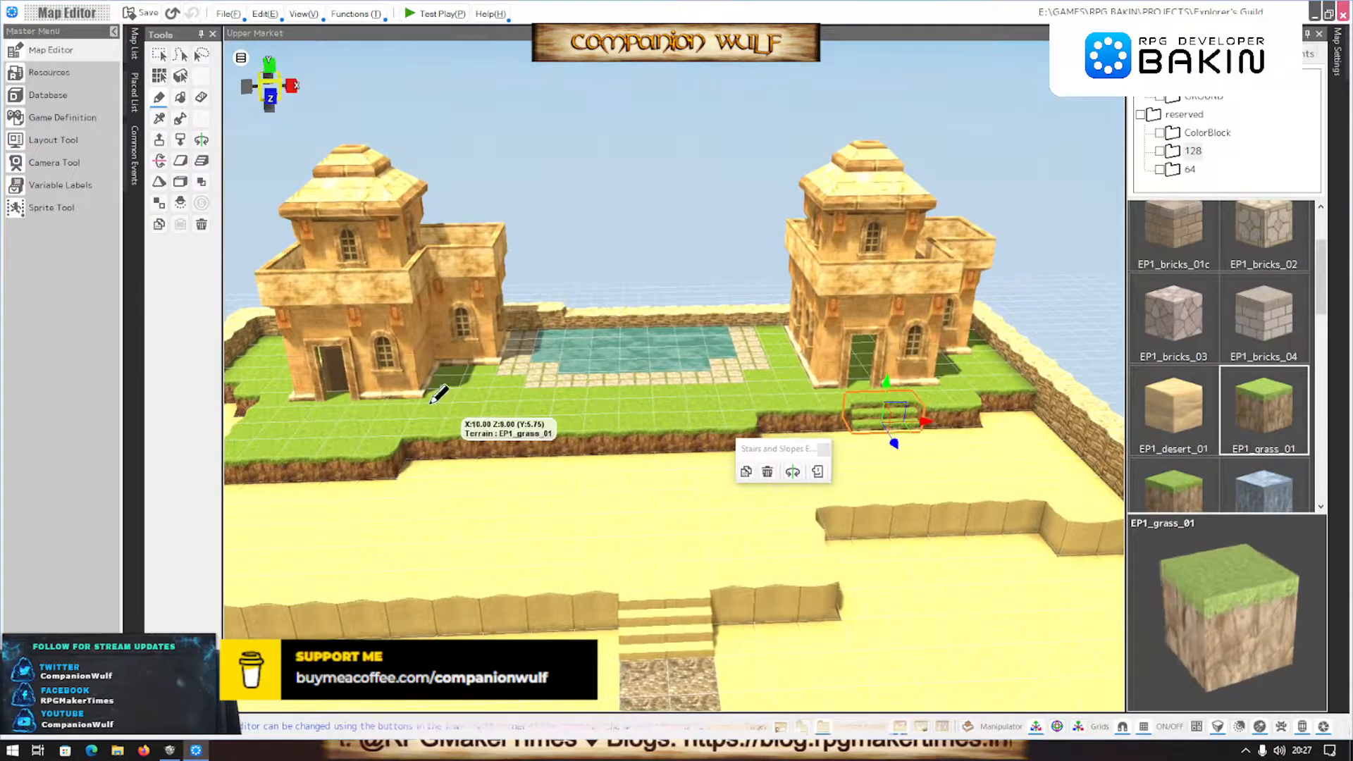
Move the first desert house's door forward along Z into the front doorway, to about Z 7.19
click(337, 384)
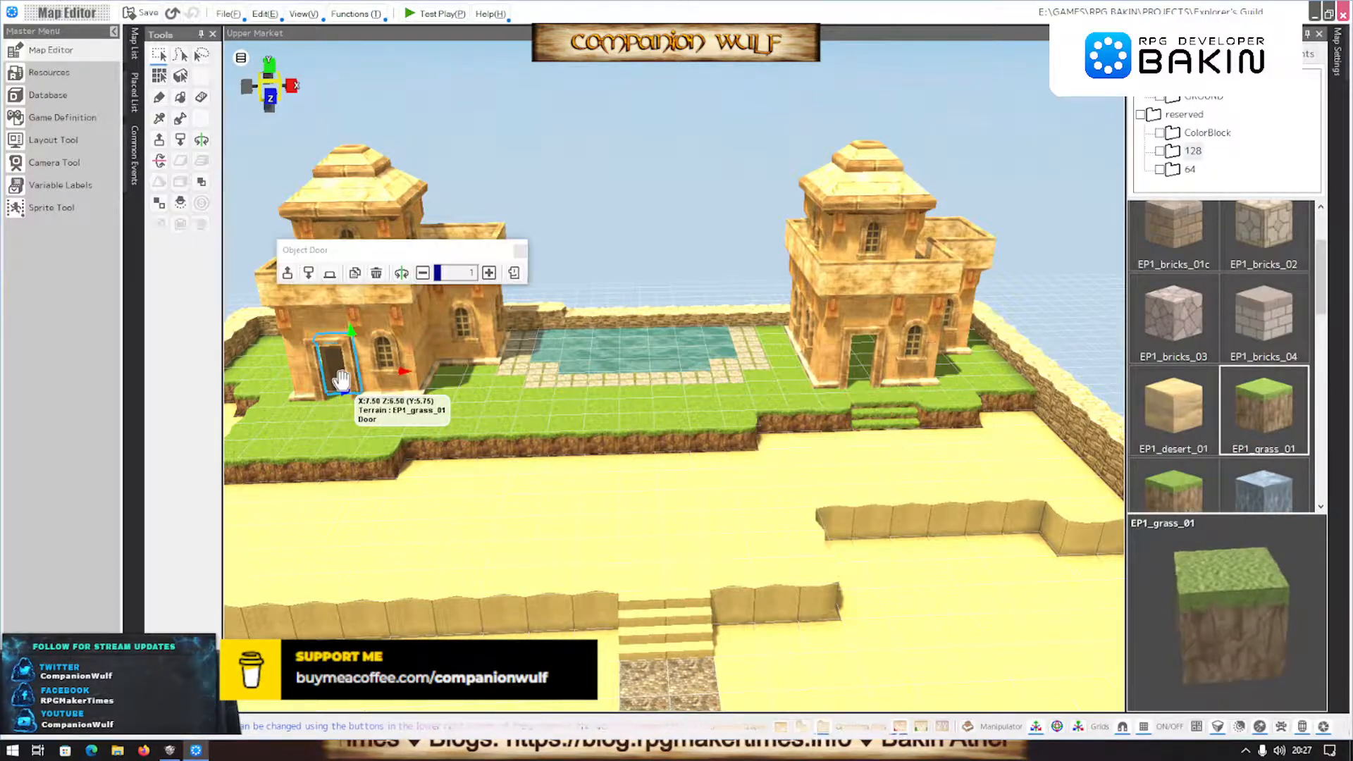
drag(344, 391, 338, 406)
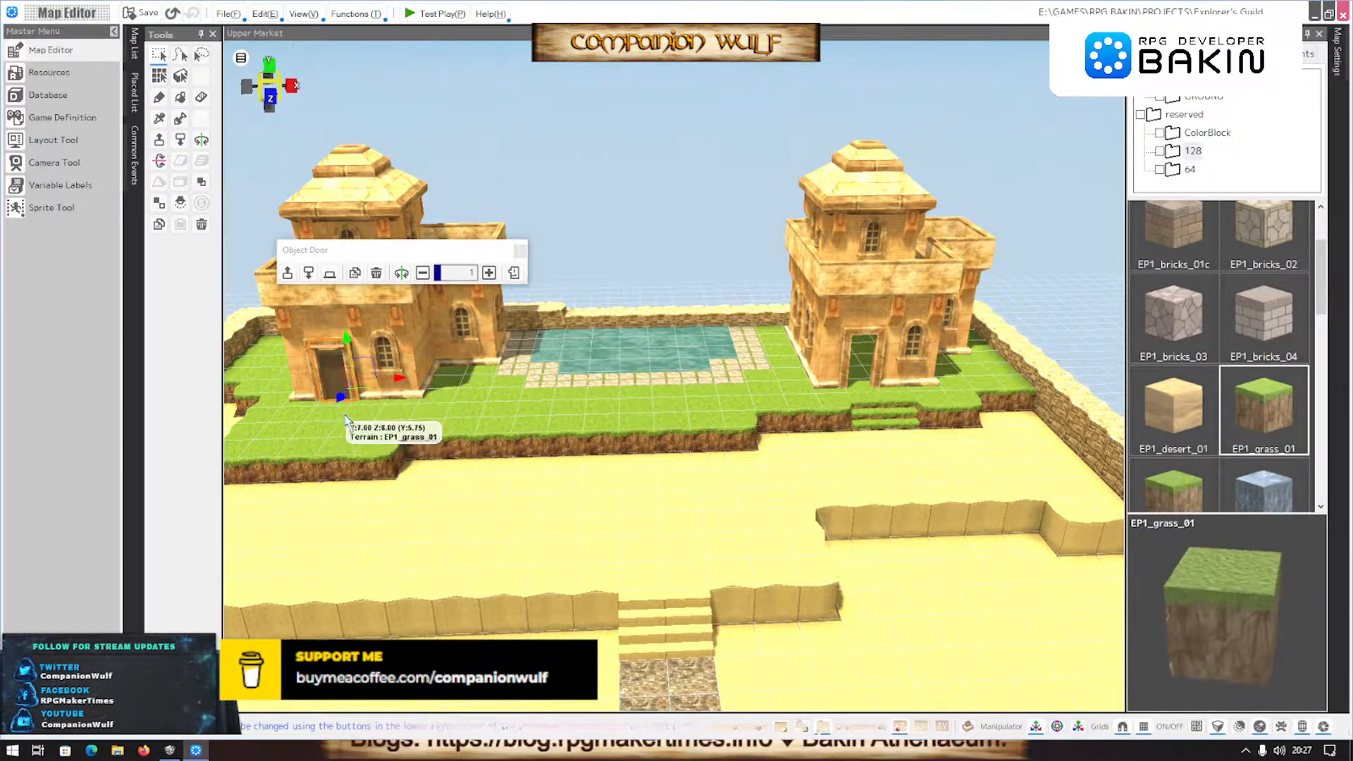
middle_drag(338, 407, 431, 443)
scroll(394, 426, up, 3)
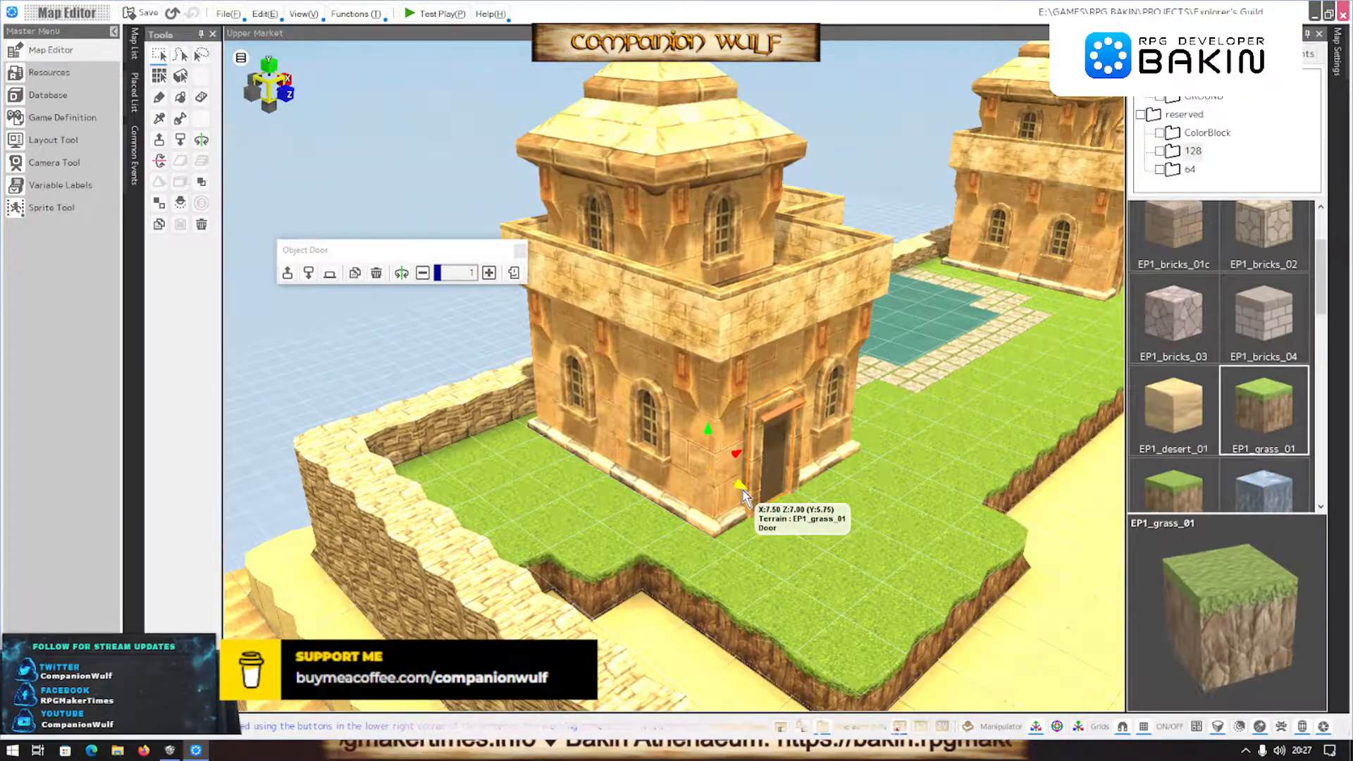
click(757, 509)
drag(758, 509, 774, 521)
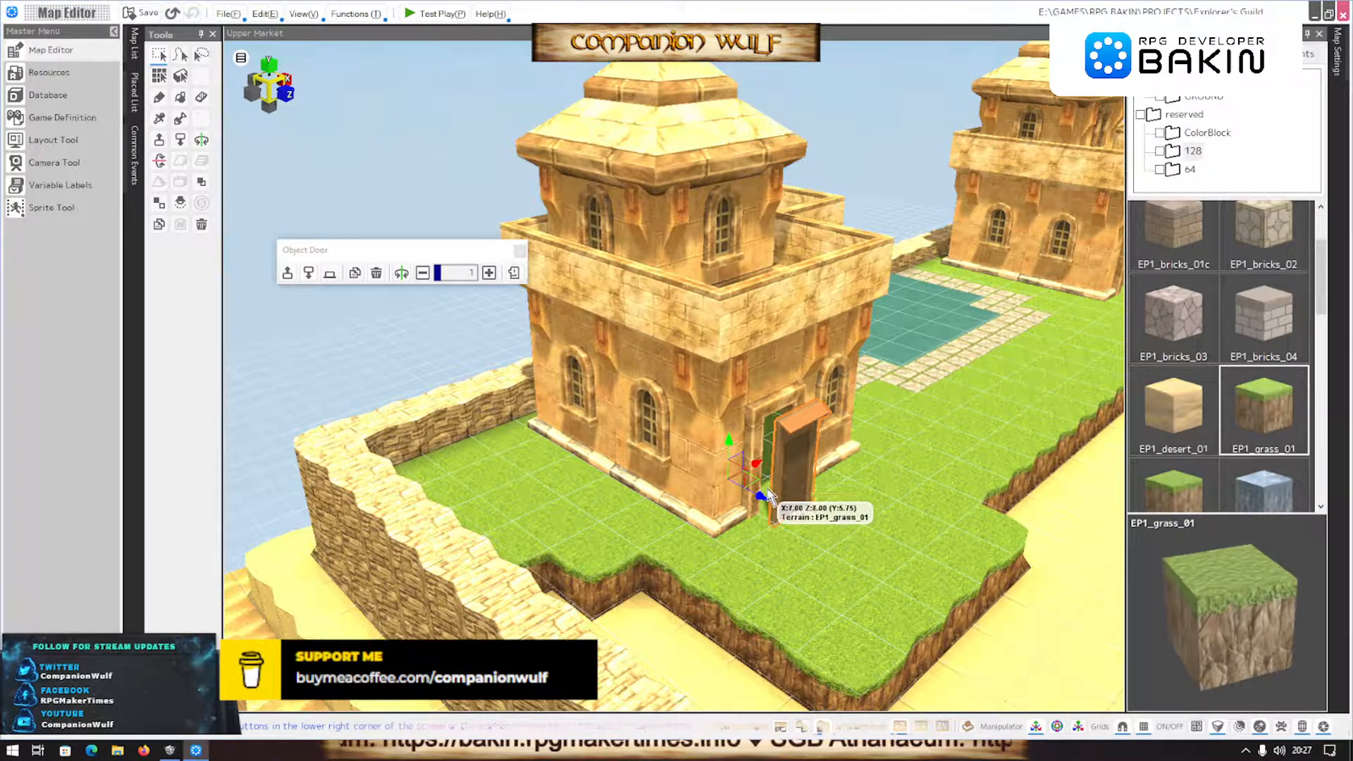
drag(761, 497, 765, 500)
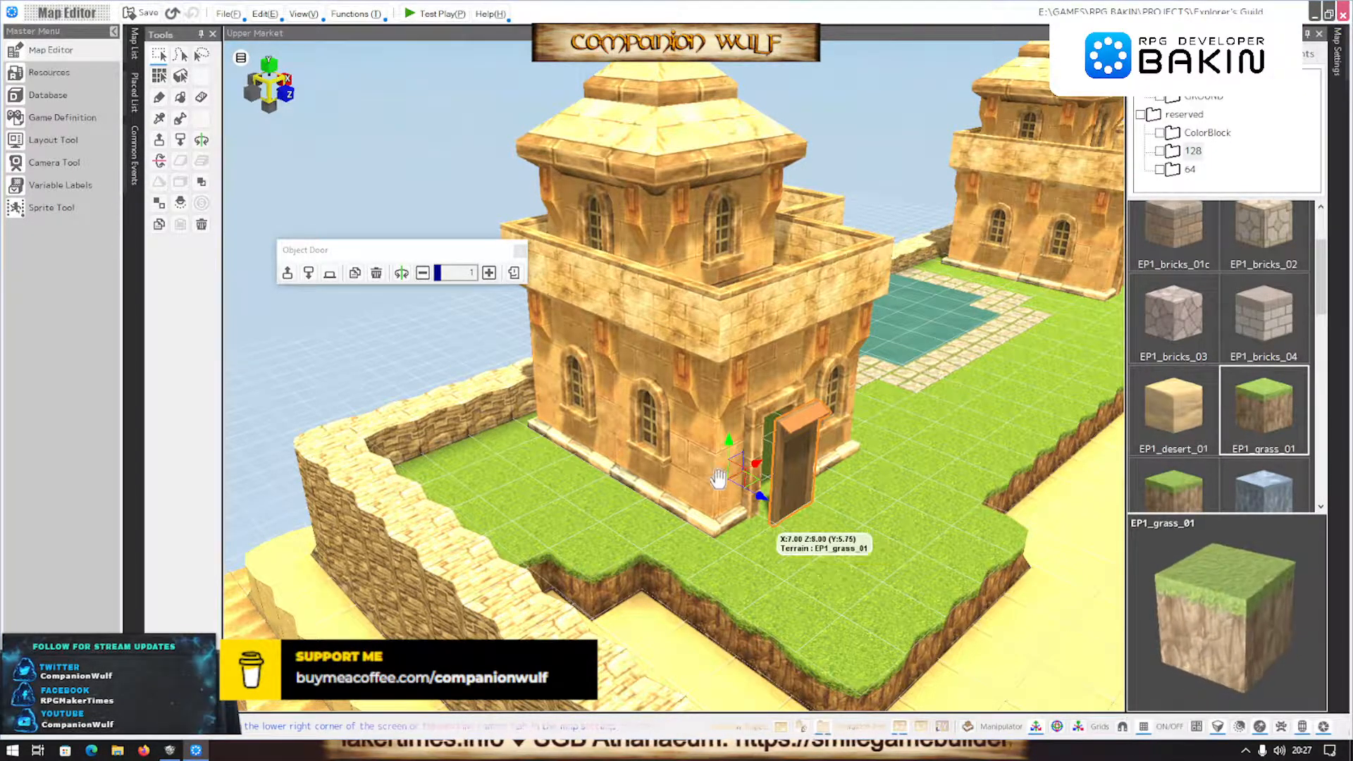
drag(761, 499, 747, 480)
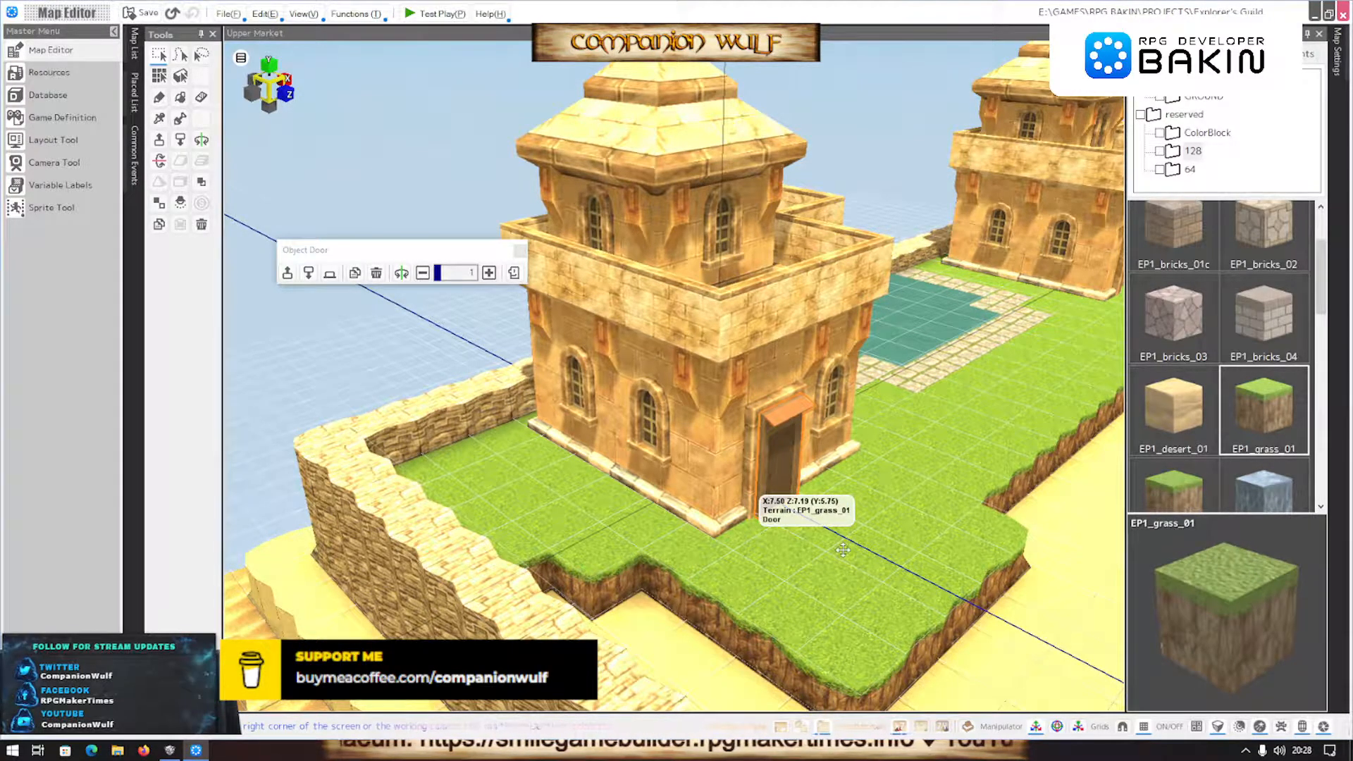
Fine-tune the first house's door slightly back to Z 7.15 so it sits inside its frame
double_click(749, 485)
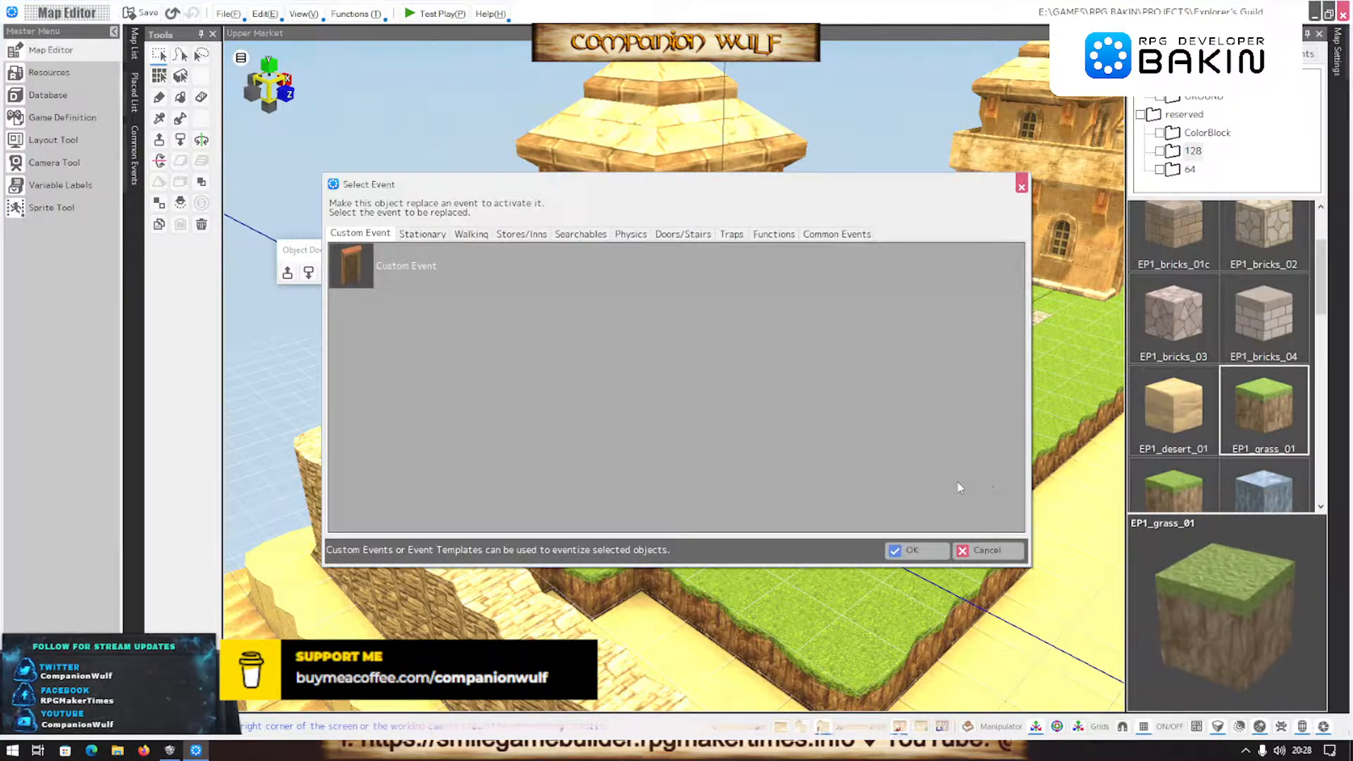
click(978, 553)
scroll(886, 553, up, 4)
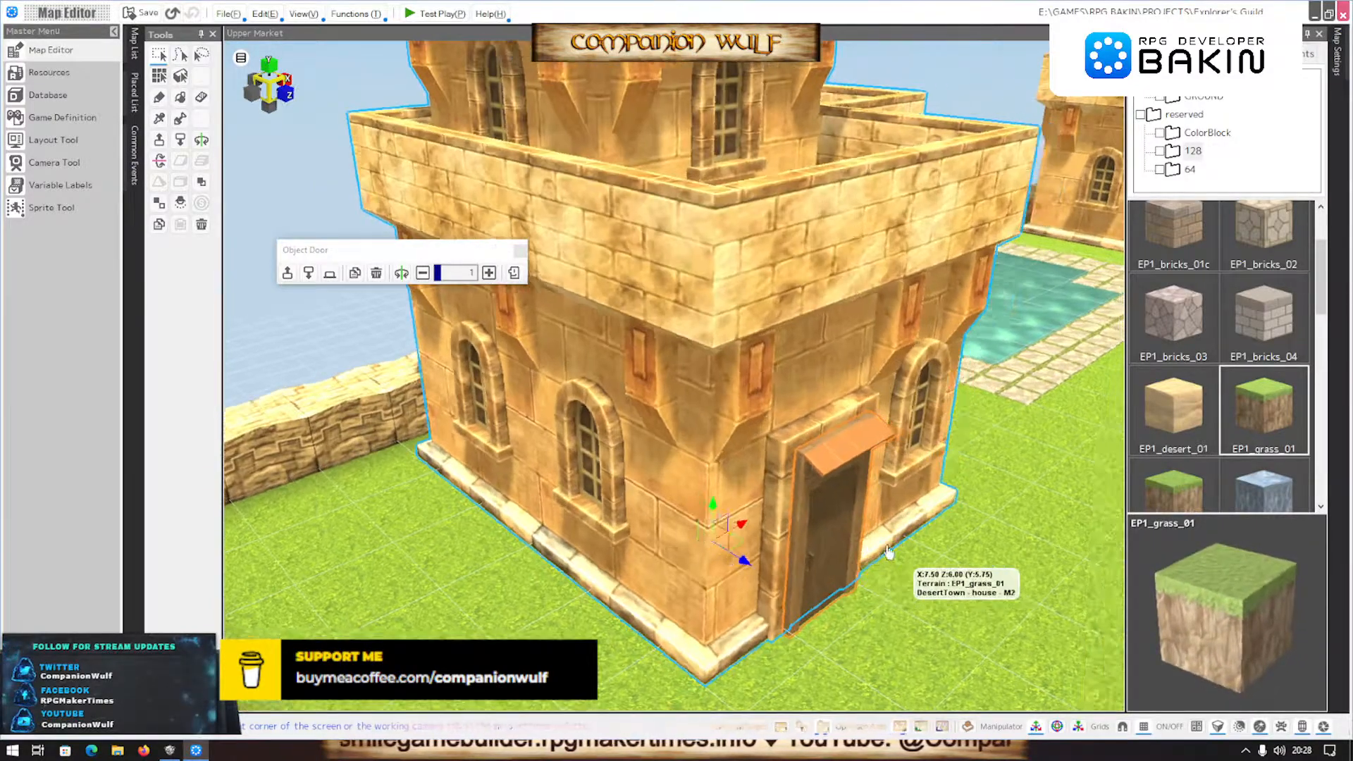
scroll(889, 553, up, 3)
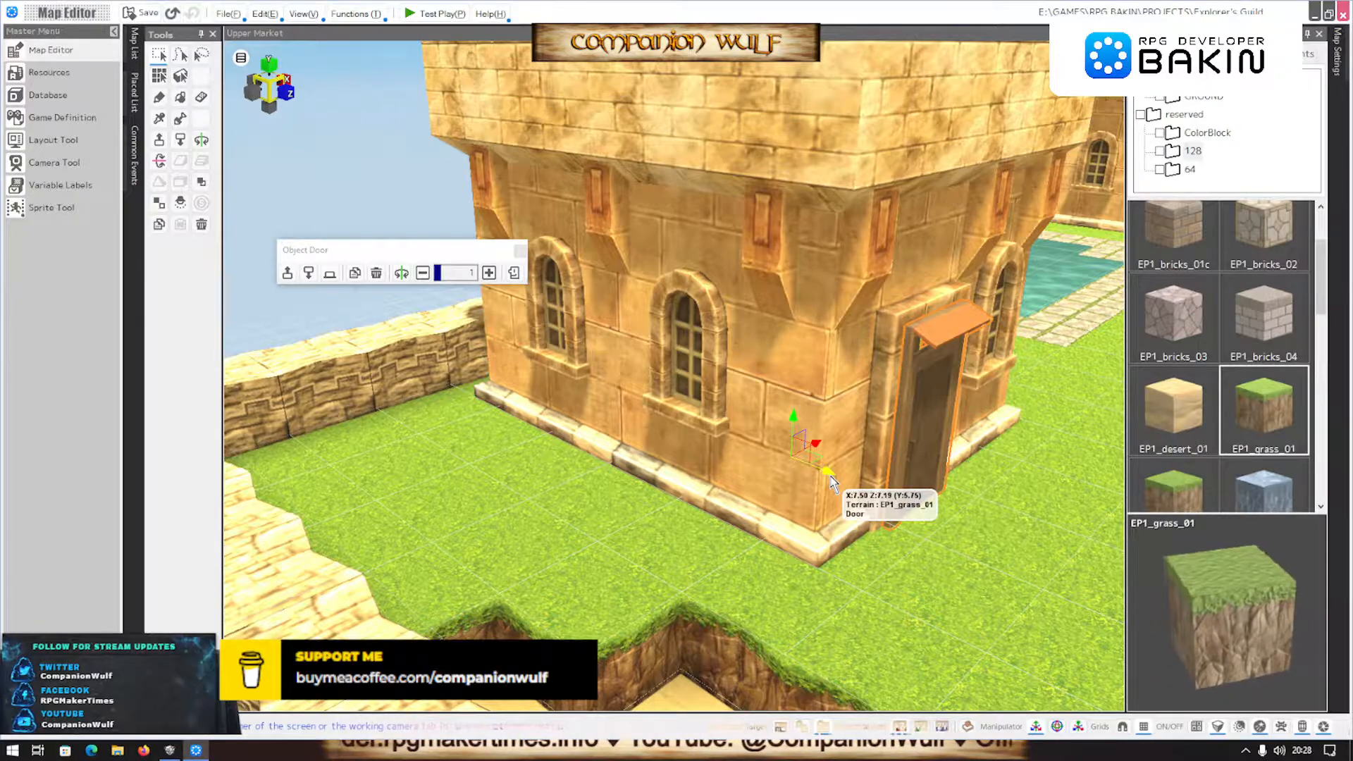
drag(828, 472, 828, 470)
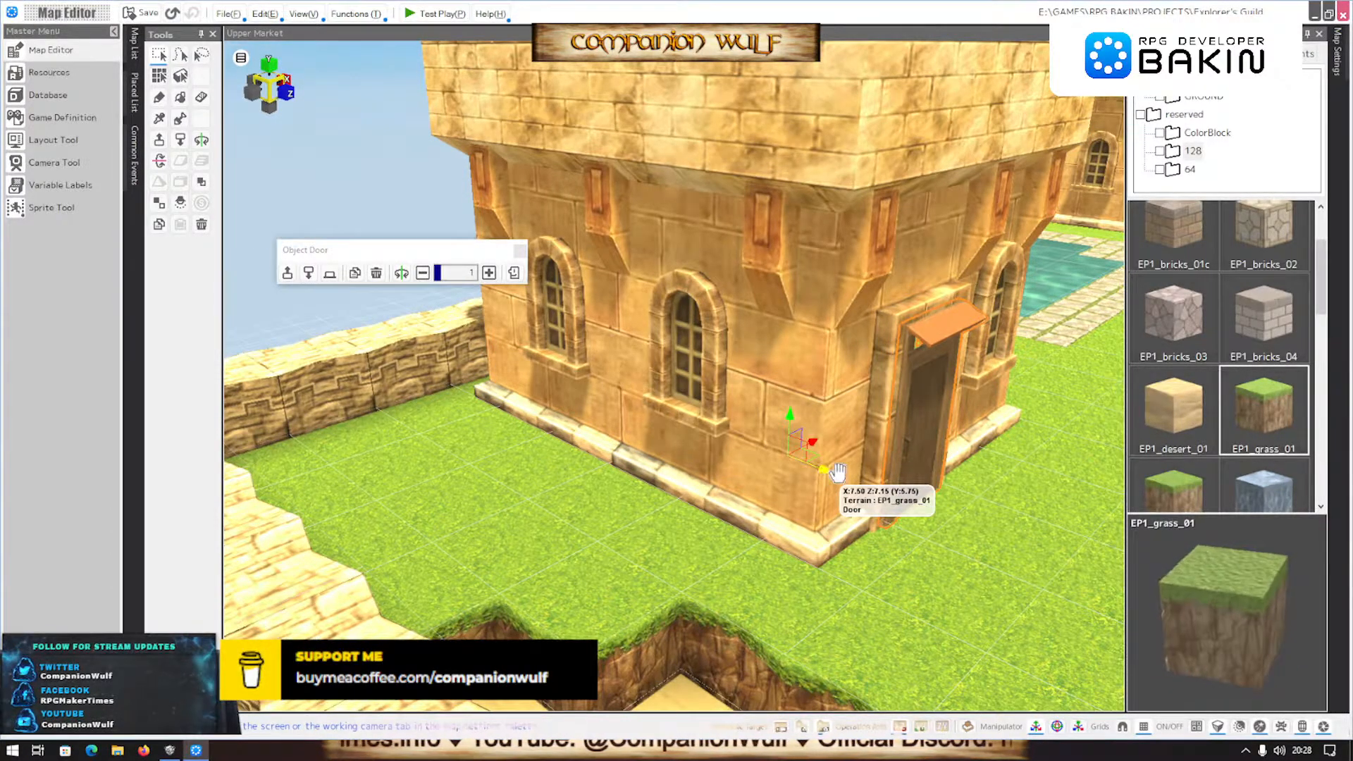
Copy the first house's Door object and paste the copy at the second house's doorway
middle_drag(1000, 563, 1007, 506)
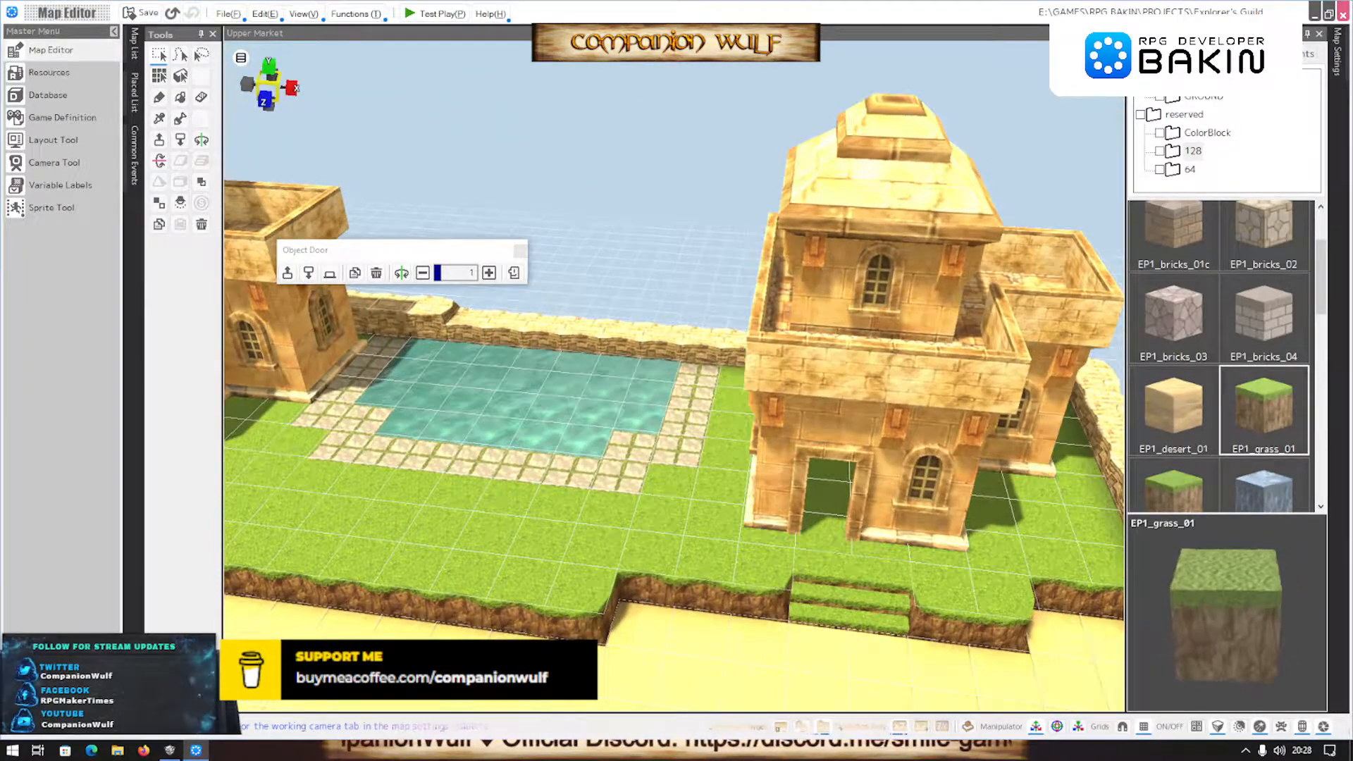
click(1244, 55)
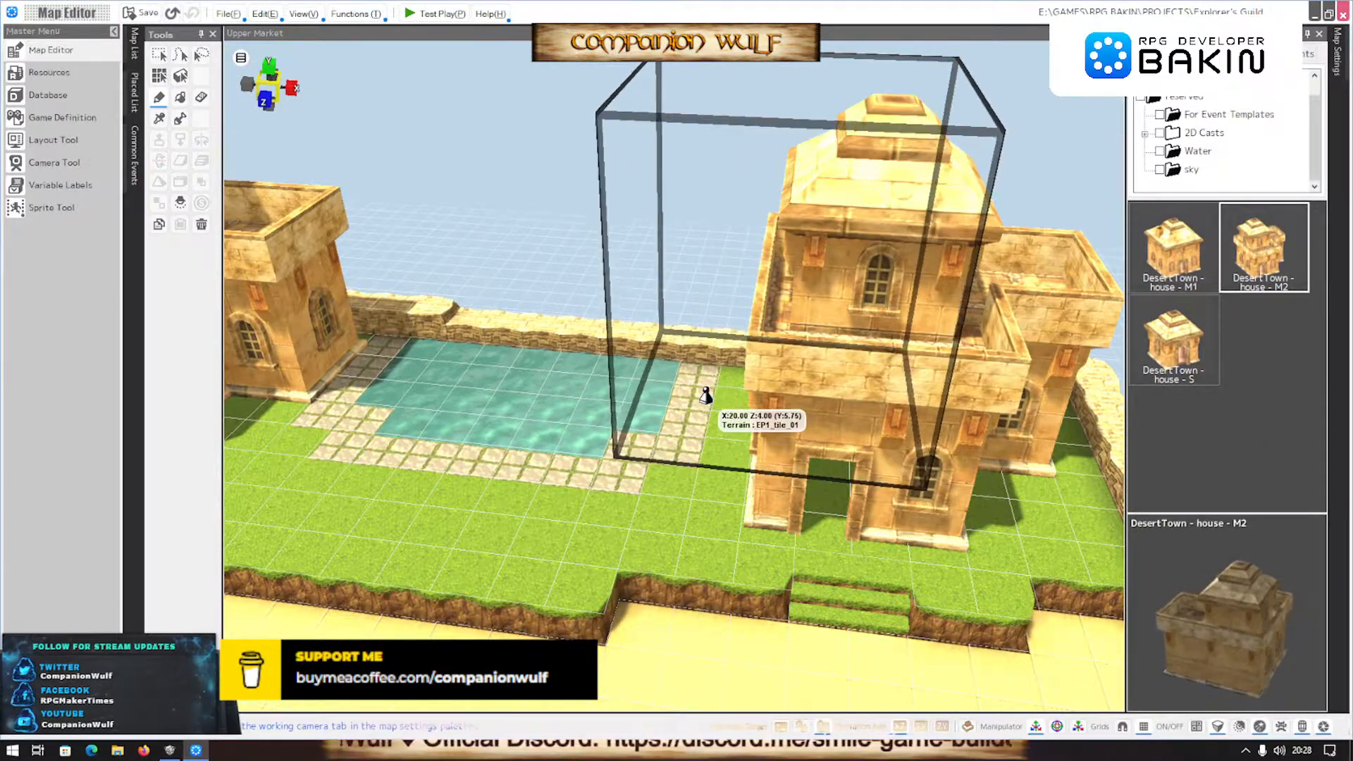
scroll(708, 392, down, 3)
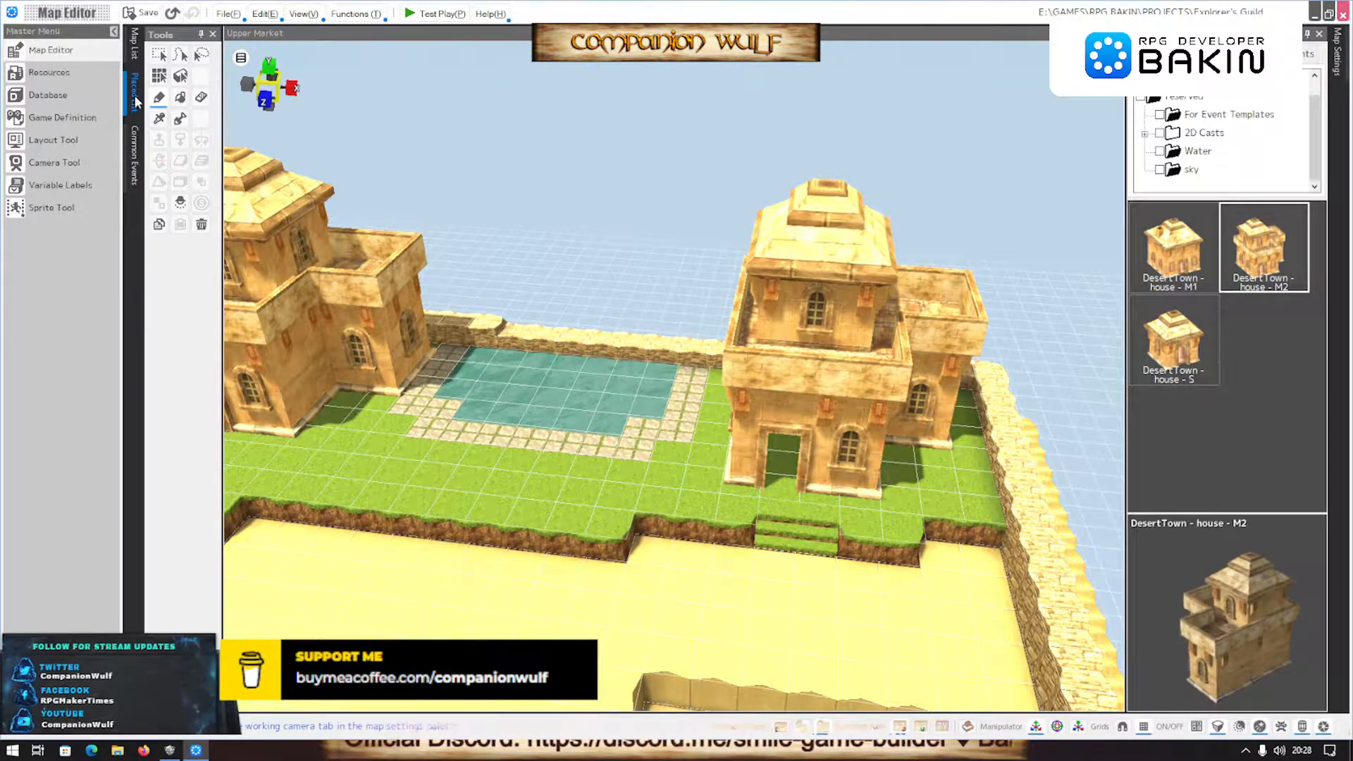
click(136, 92)
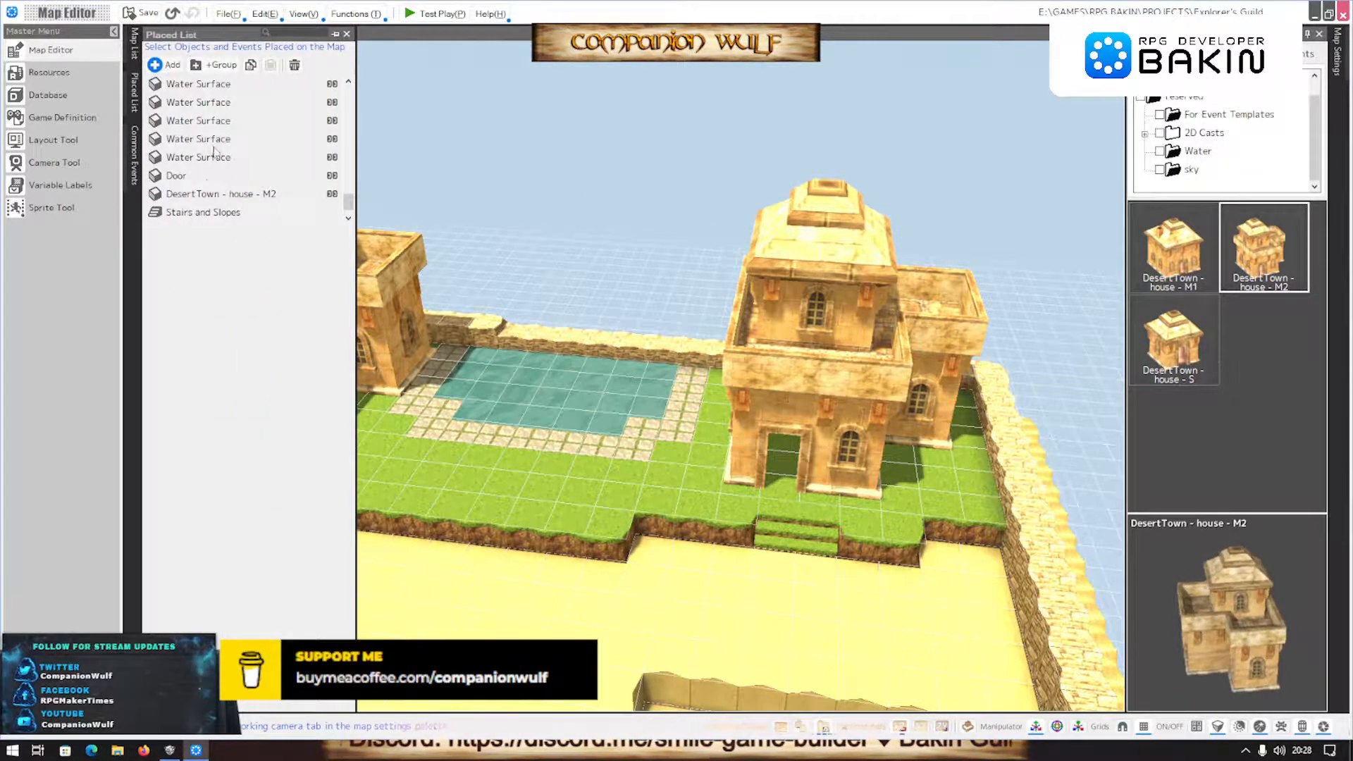
click(176, 176)
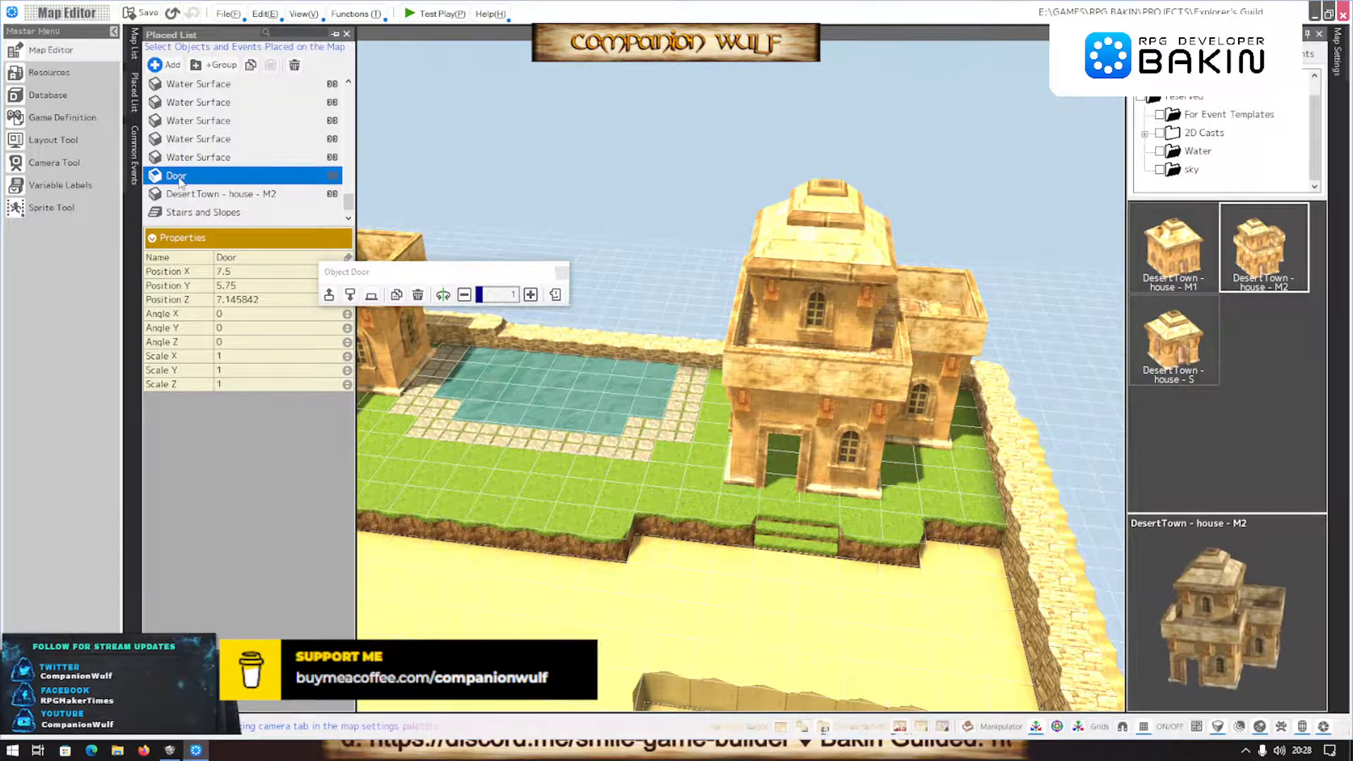
right_click(179, 182)
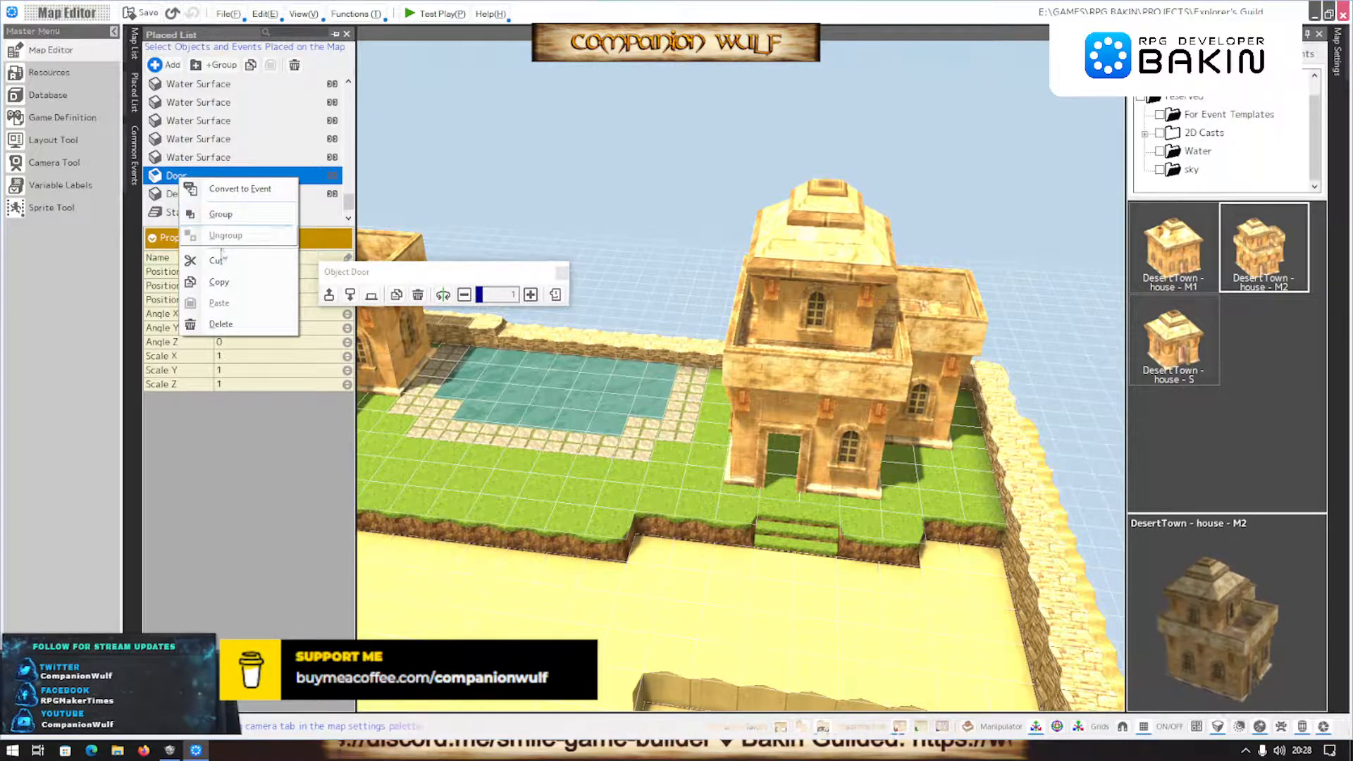
click(218, 281)
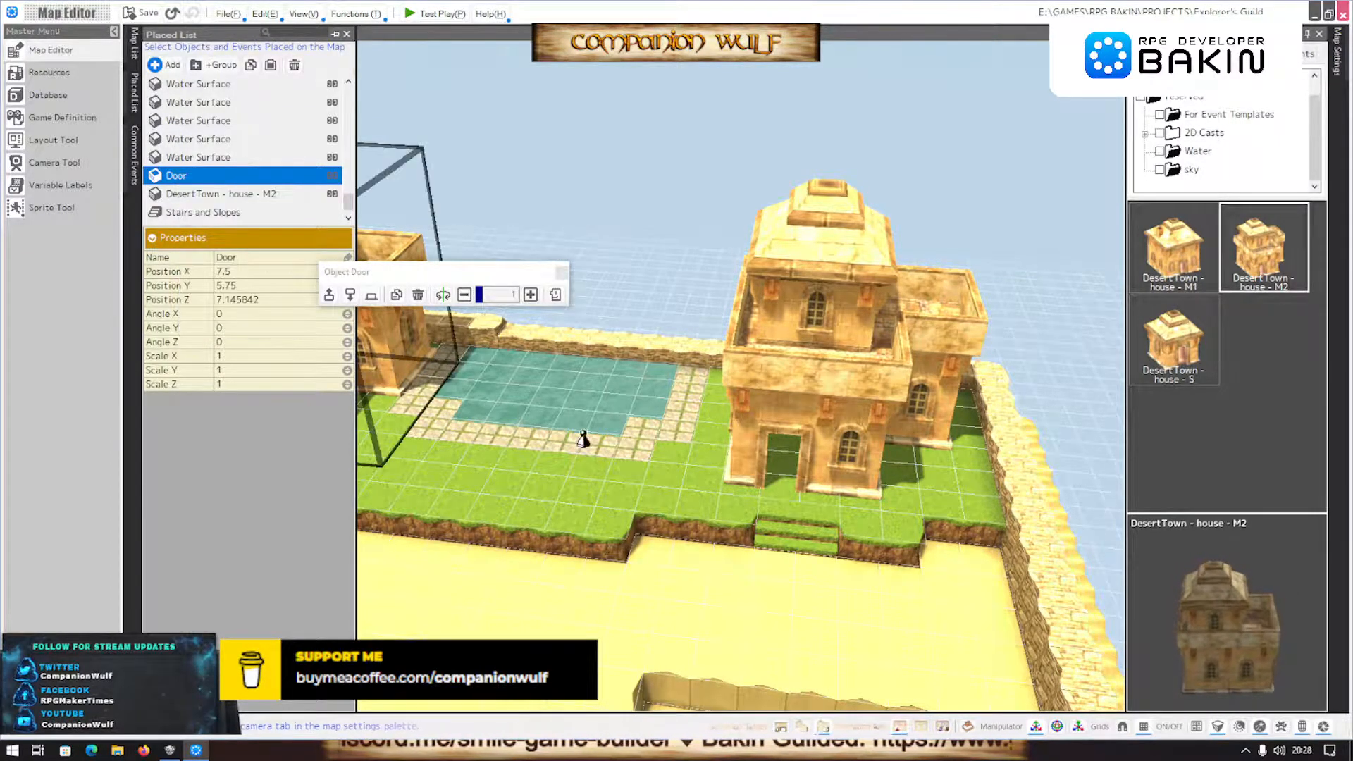
right_click(782, 482)
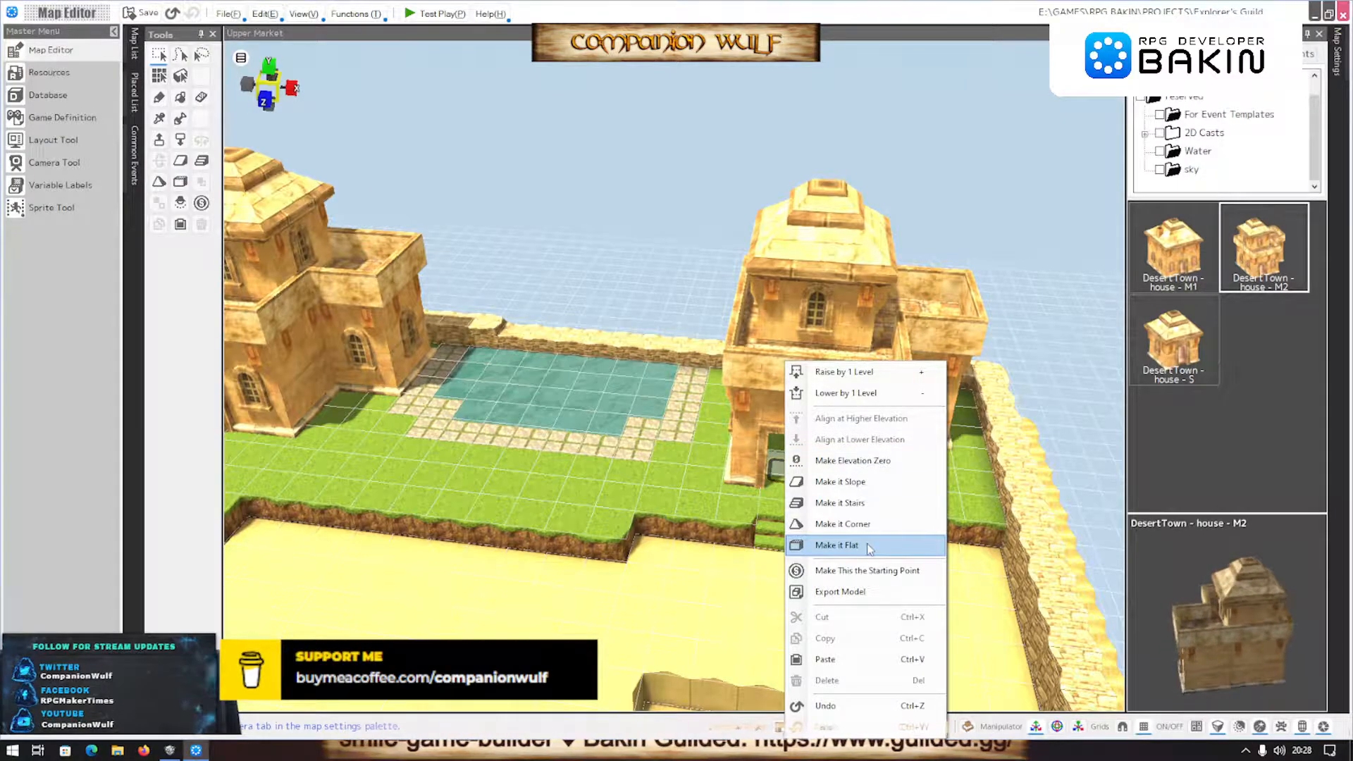
click(826, 658)
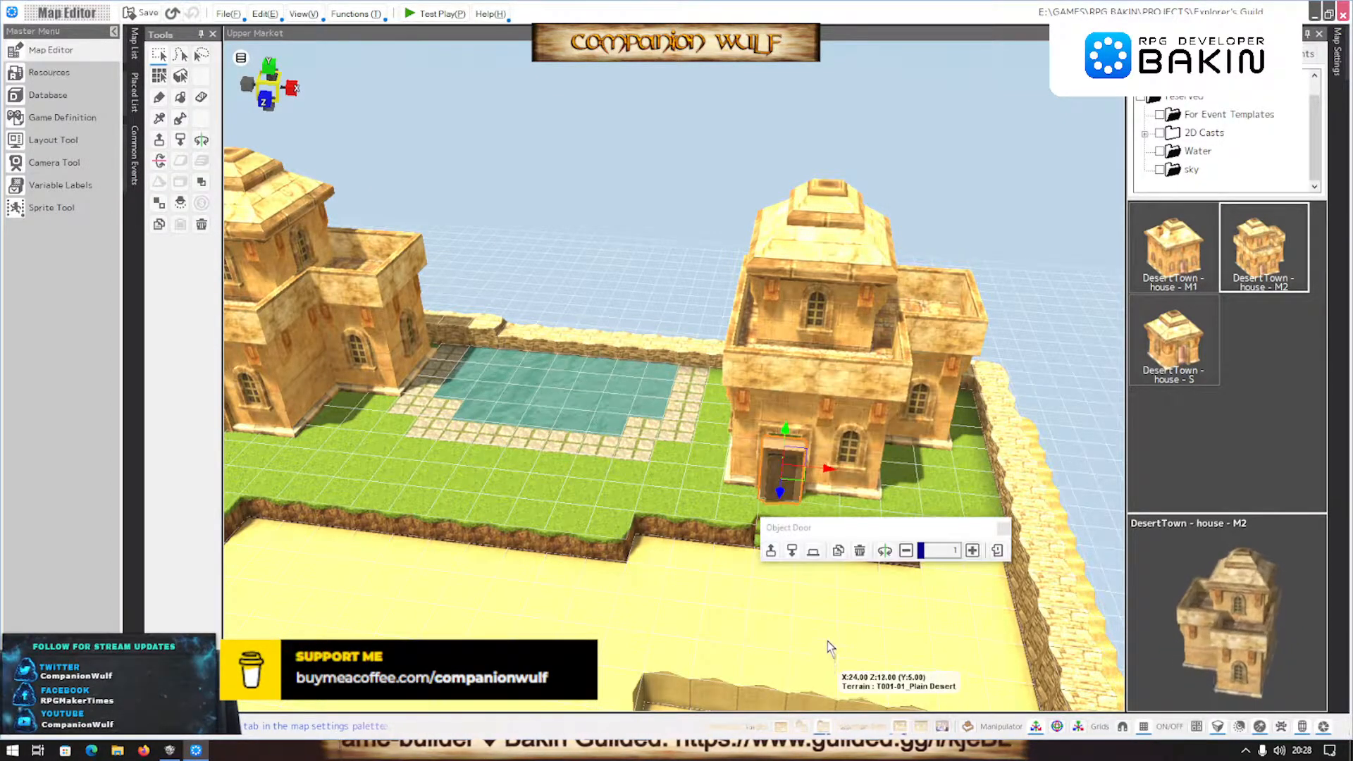
Move the copied door back along Z into the second house's door frame and put it on the terrain
scroll(590, 564, up, 2)
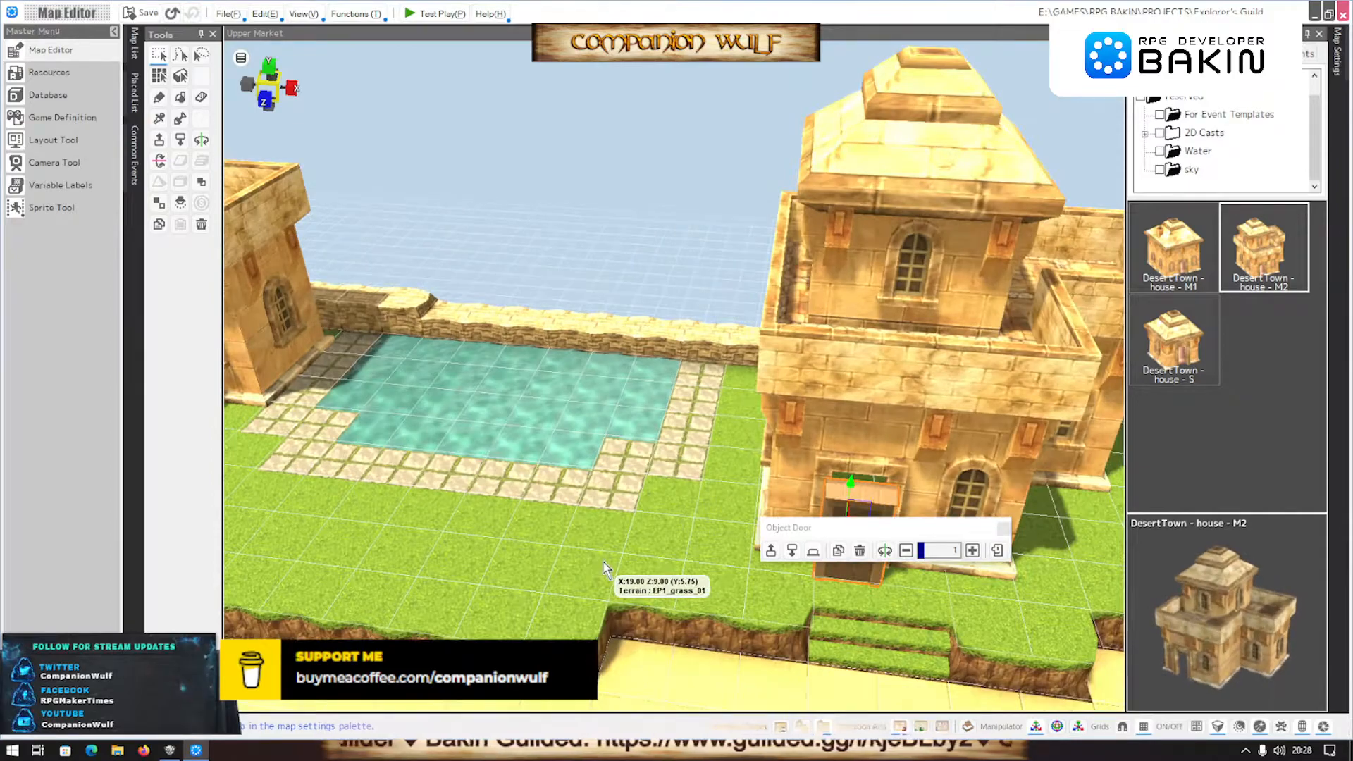
scroll(611, 553, up, 2)
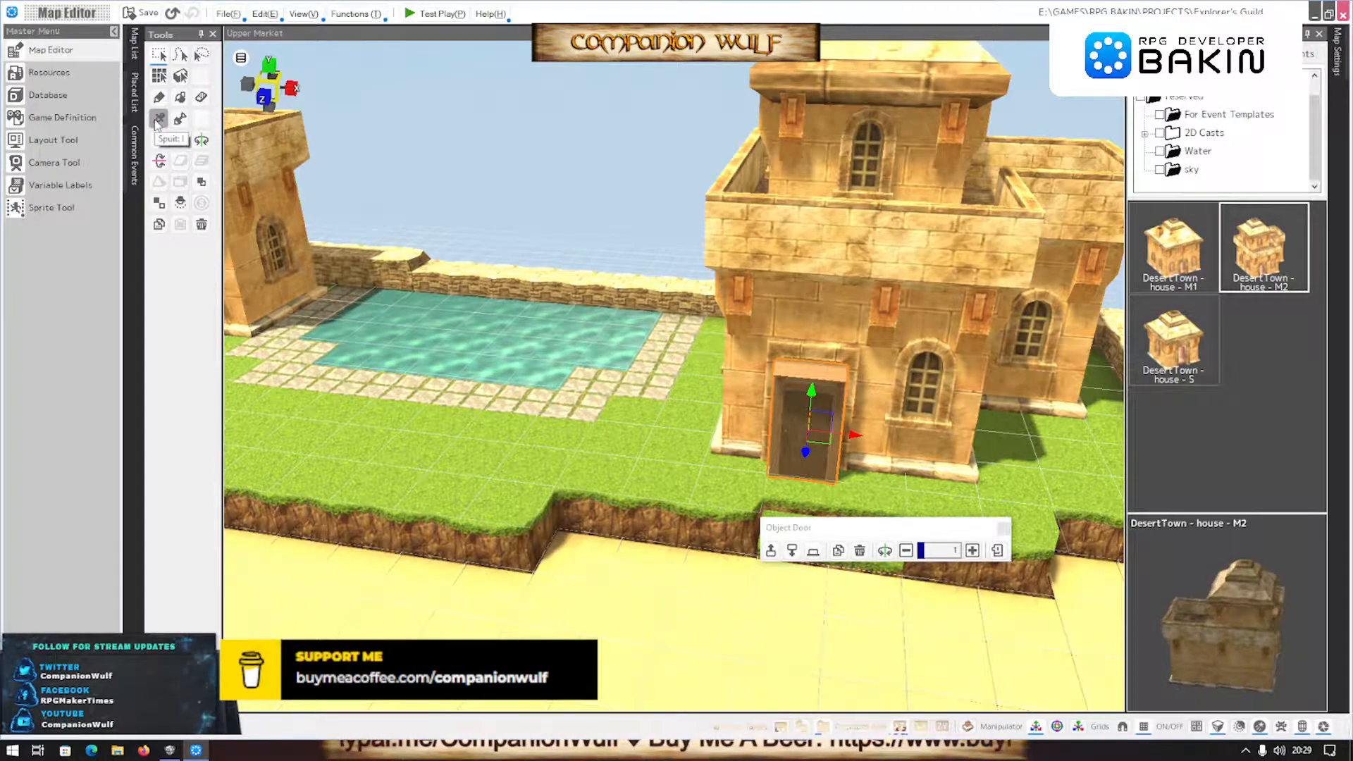
scroll(736, 493, up, 5)
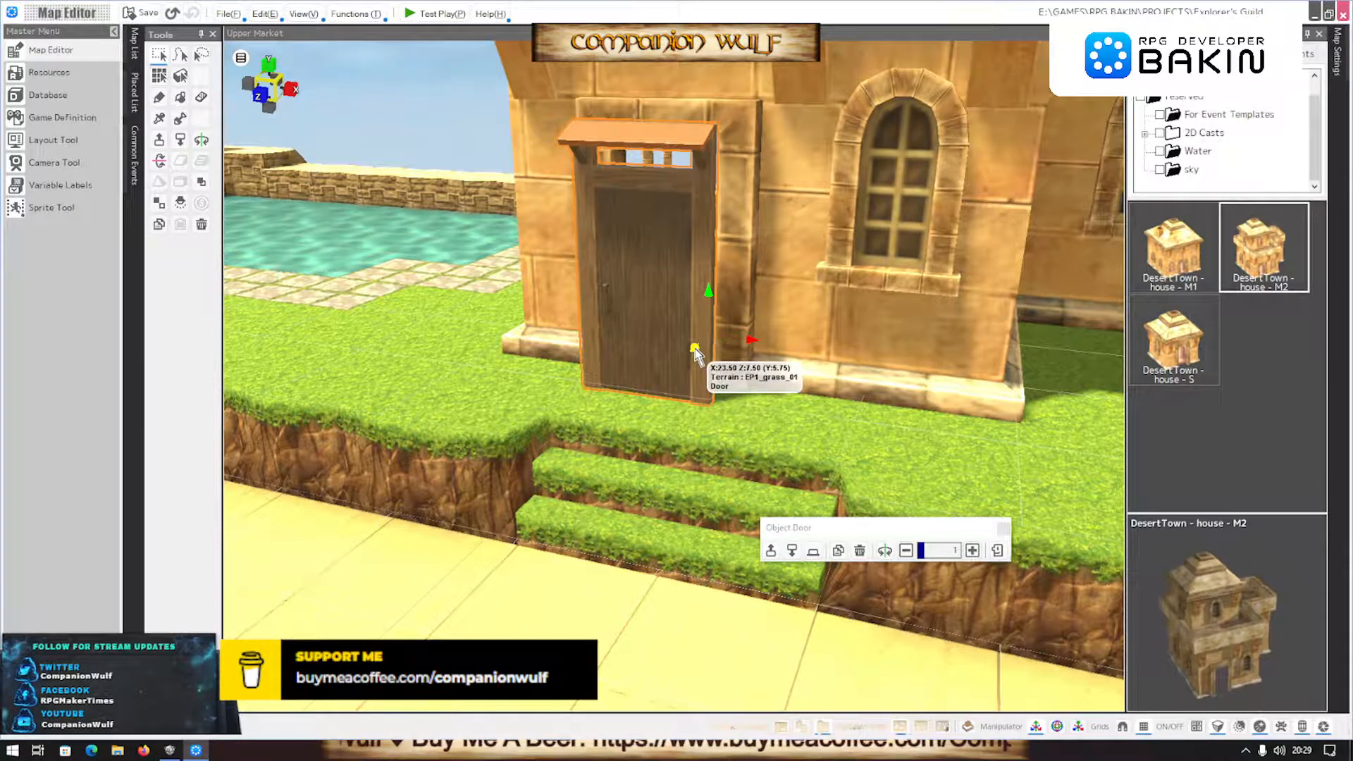
drag(699, 350, 708, 332)
right_drag(708, 332, 504, 579)
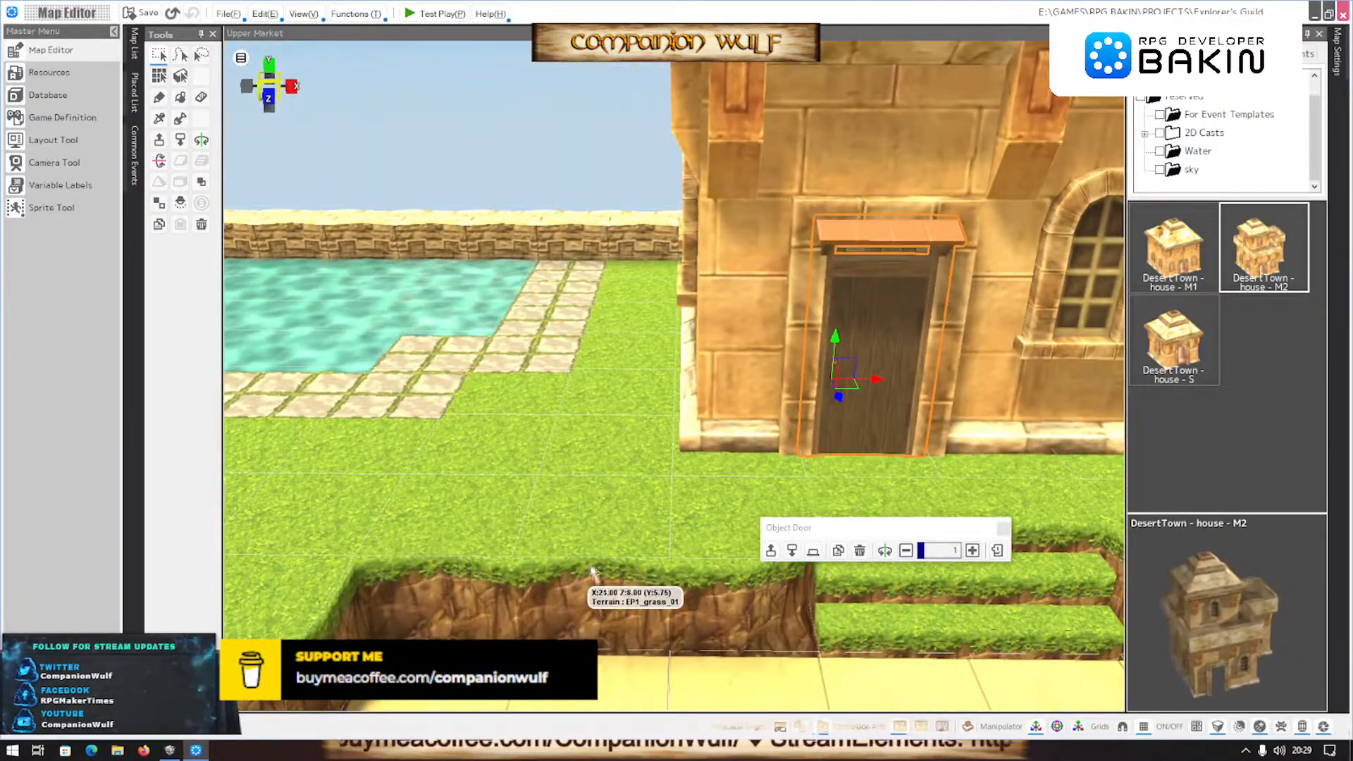
click(837, 399)
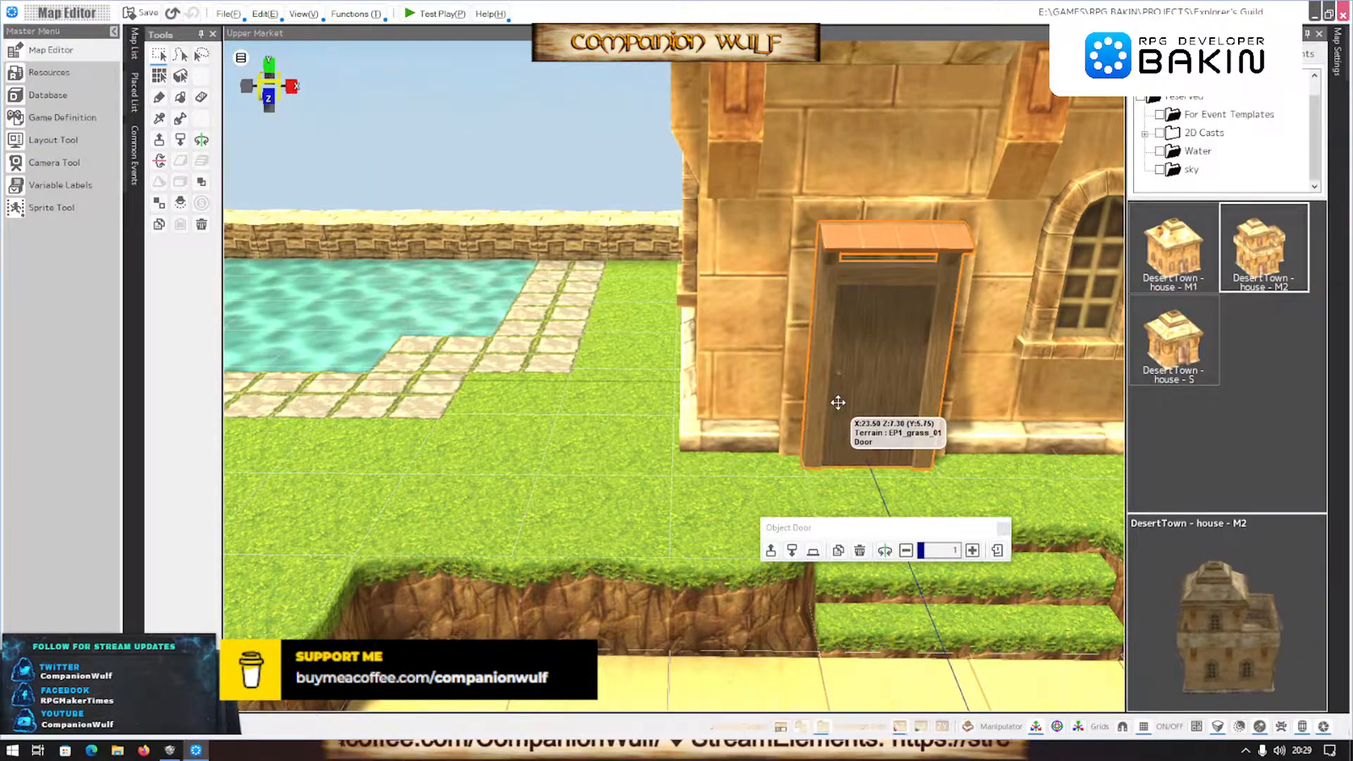
drag(831, 394, 810, 396)
scroll(646, 410, down, 3)
mouse_move(645, 410)
right_down()
mouse_move(703, 403)
mouse_move(644, 408)
mouse_move(646, 396)
right_up()
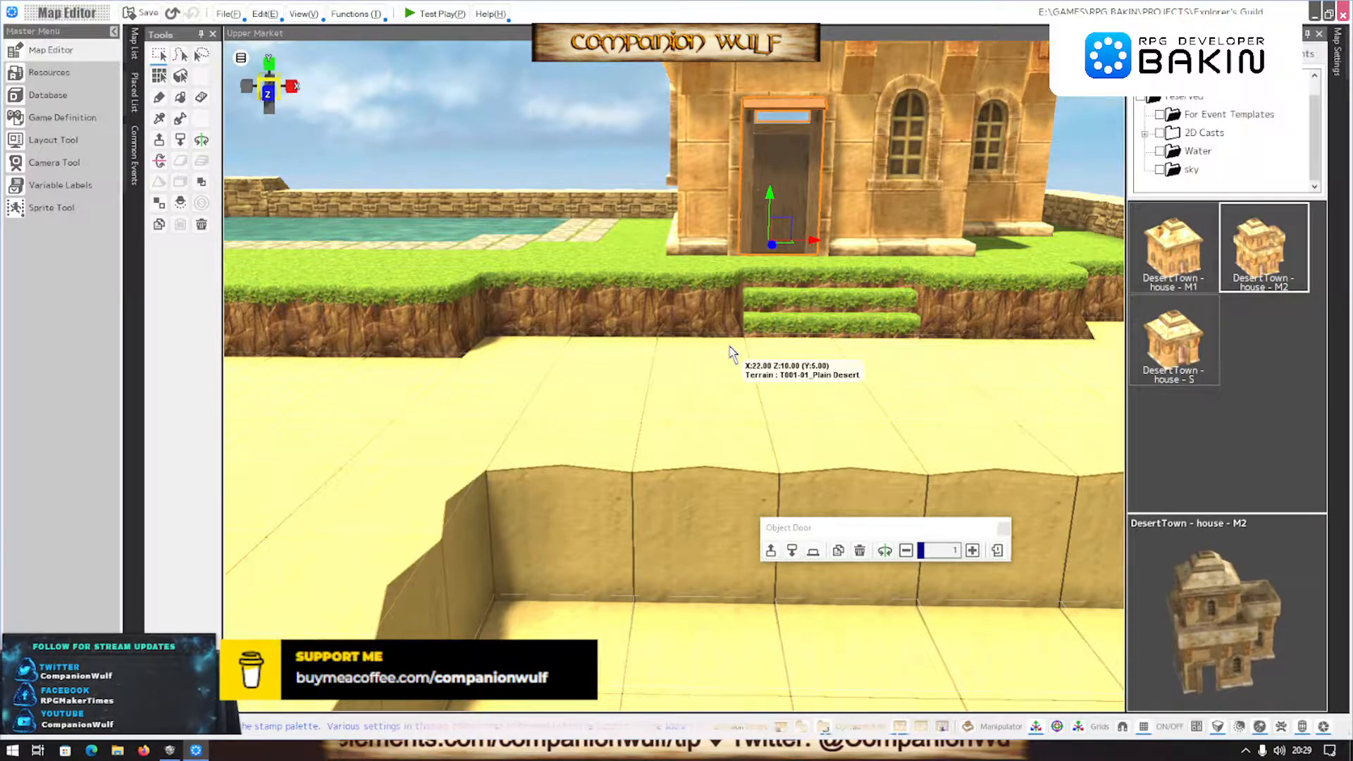
right_click(780, 185)
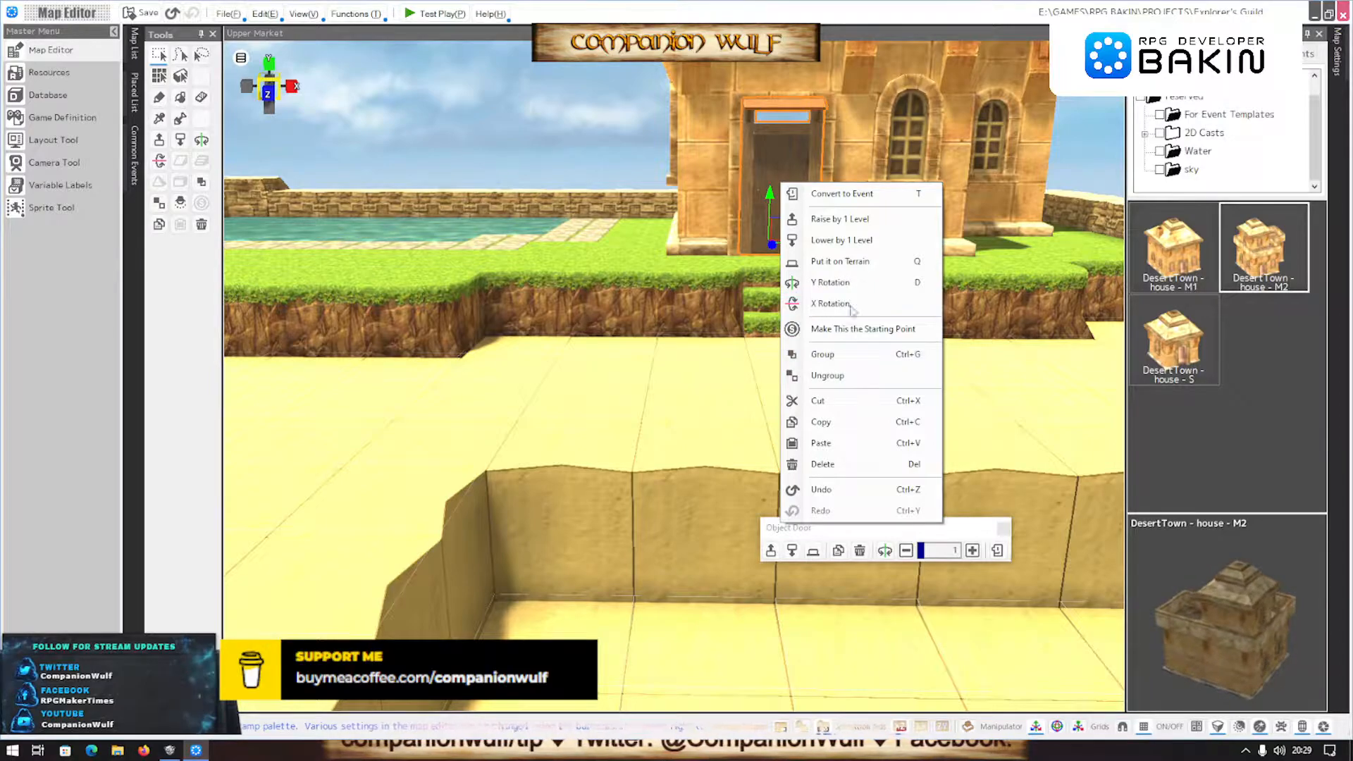
click(840, 261)
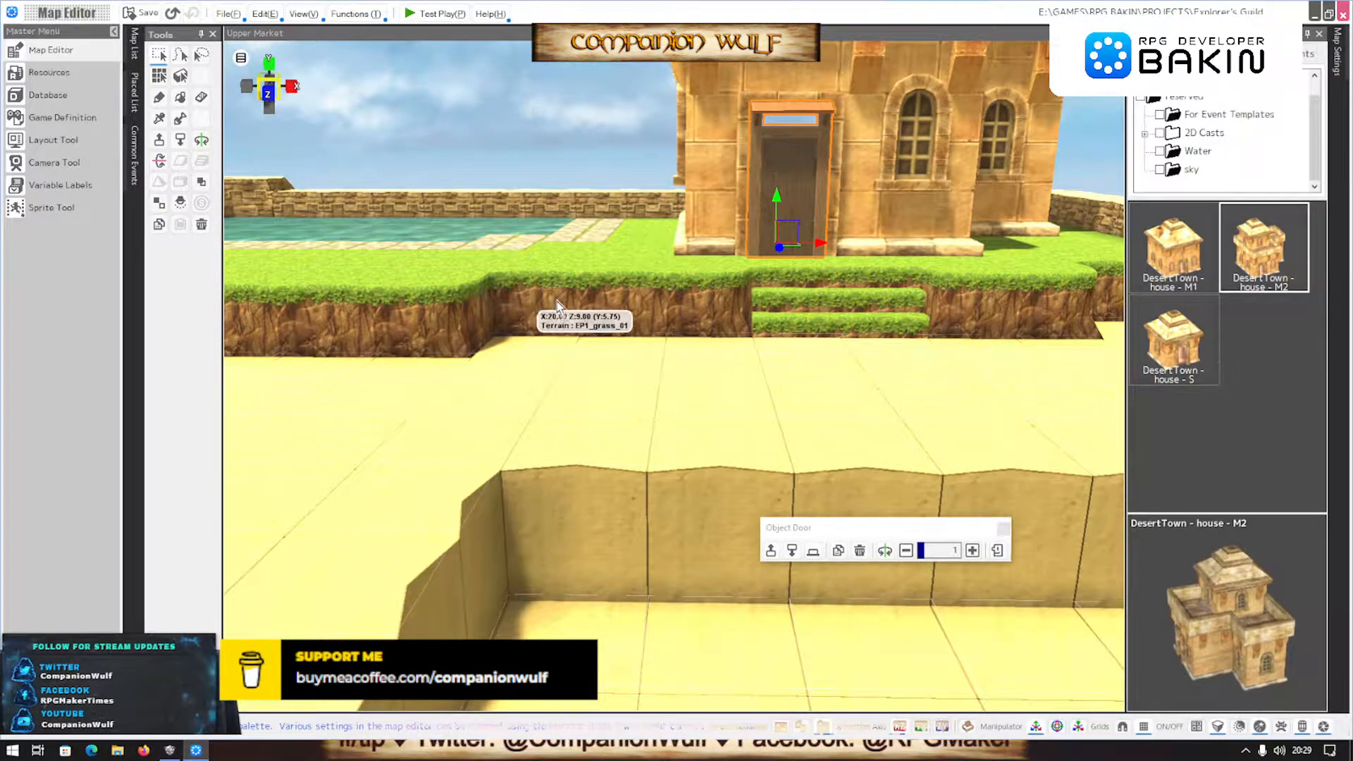
Compare how the doors sit in both desert houses and inspect the pool terrace from several angles
middle_drag(495, 324, 595, 341)
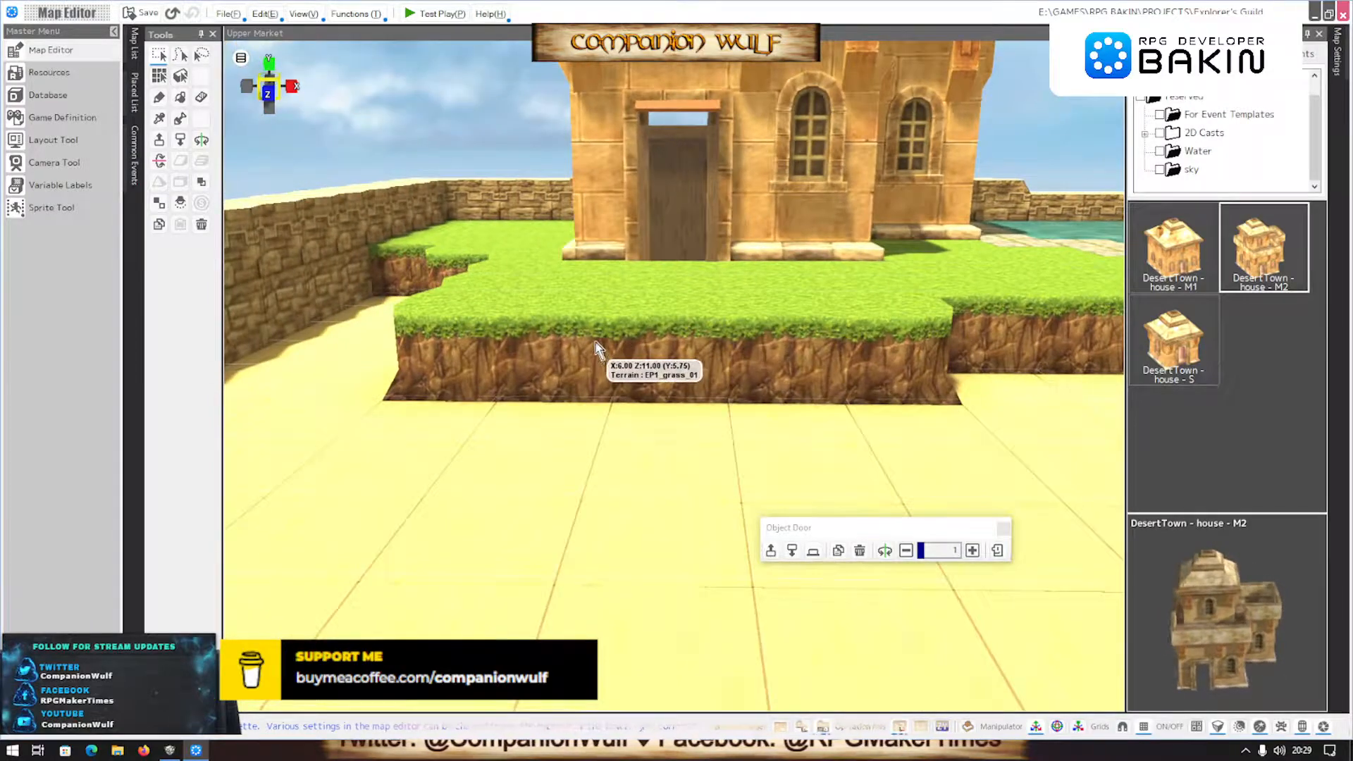
click(678, 188)
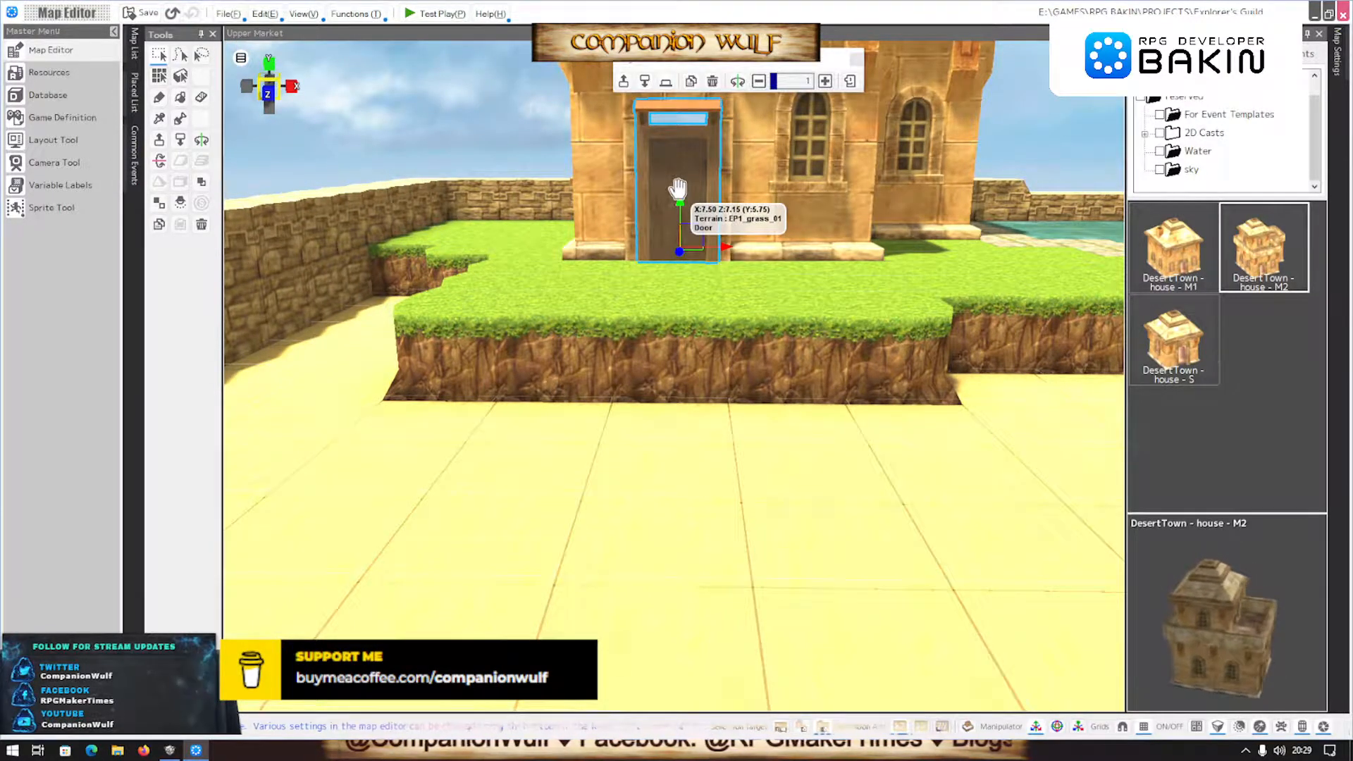
middle_drag(765, 304, 723, 331)
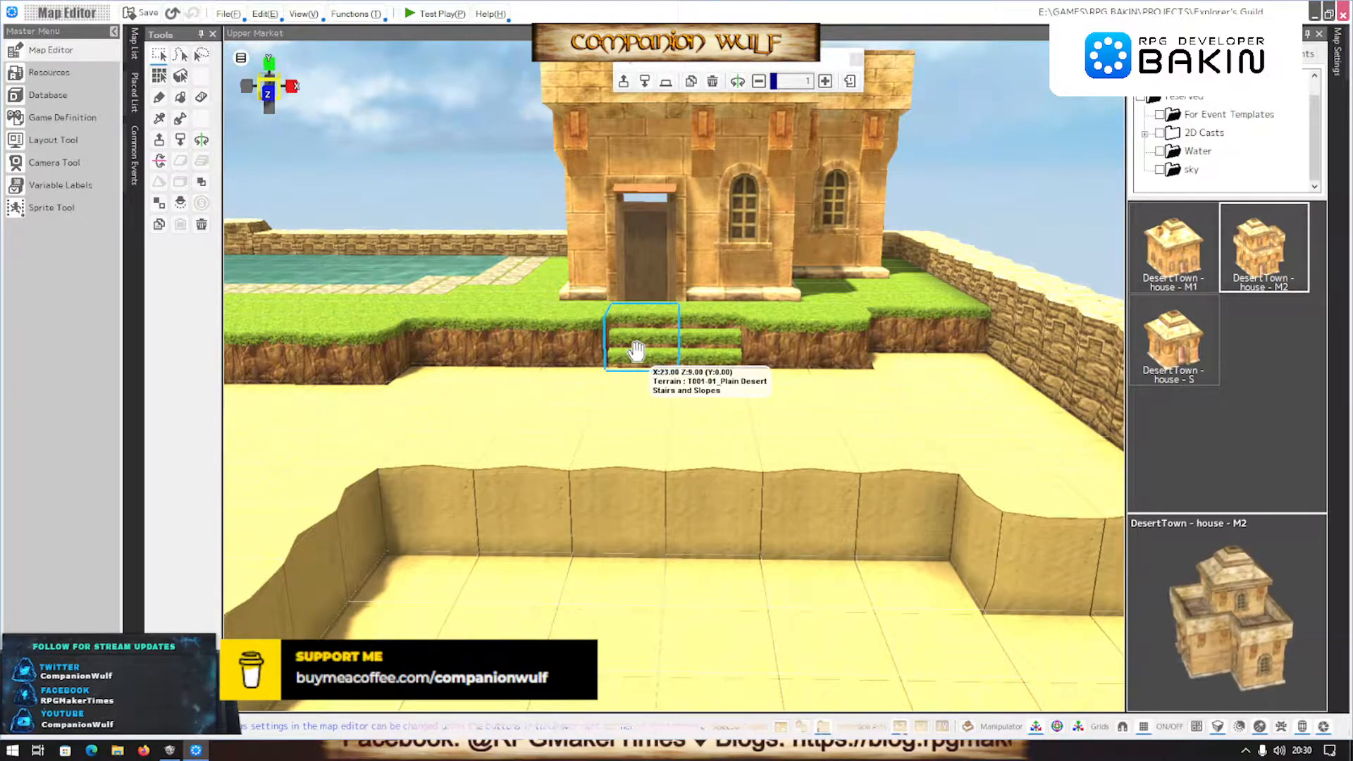
middle_drag(631, 334, 659, 436)
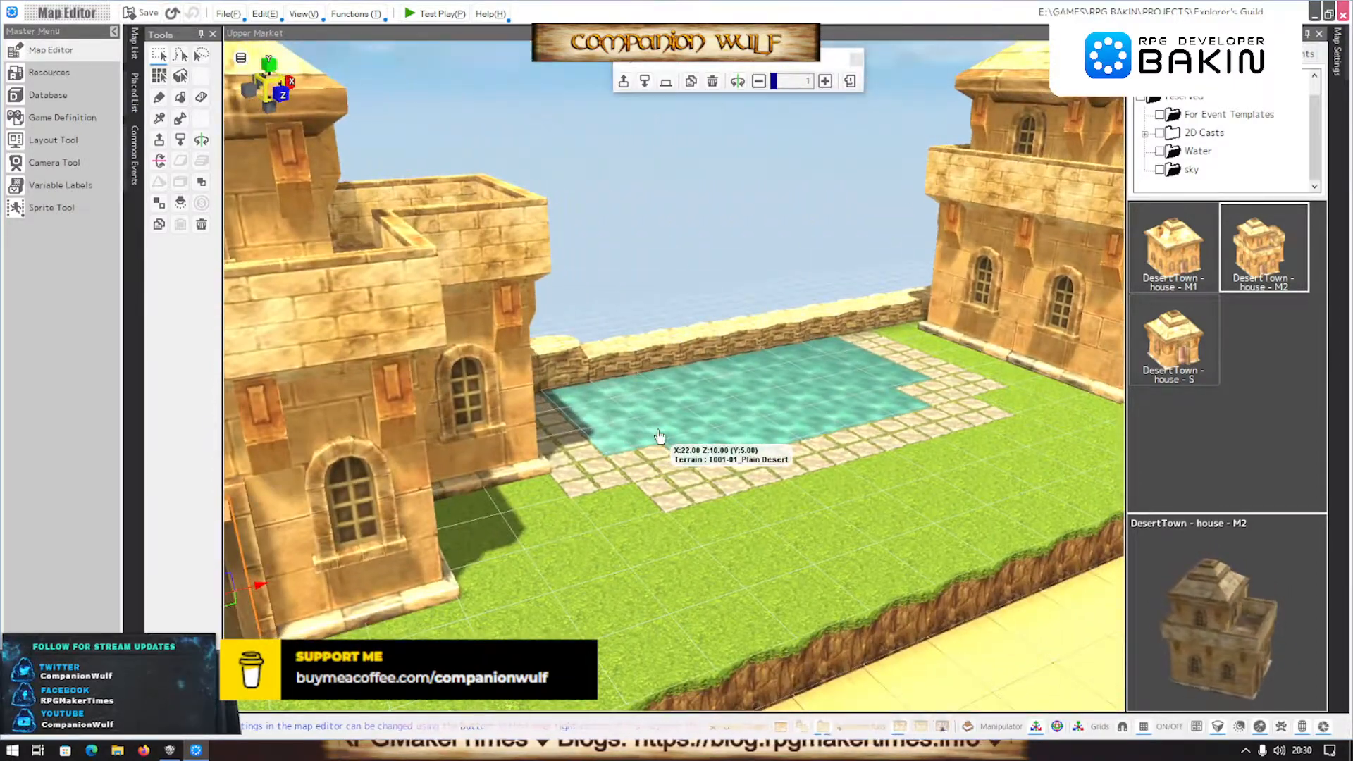
scroll(659, 436, down, 5)
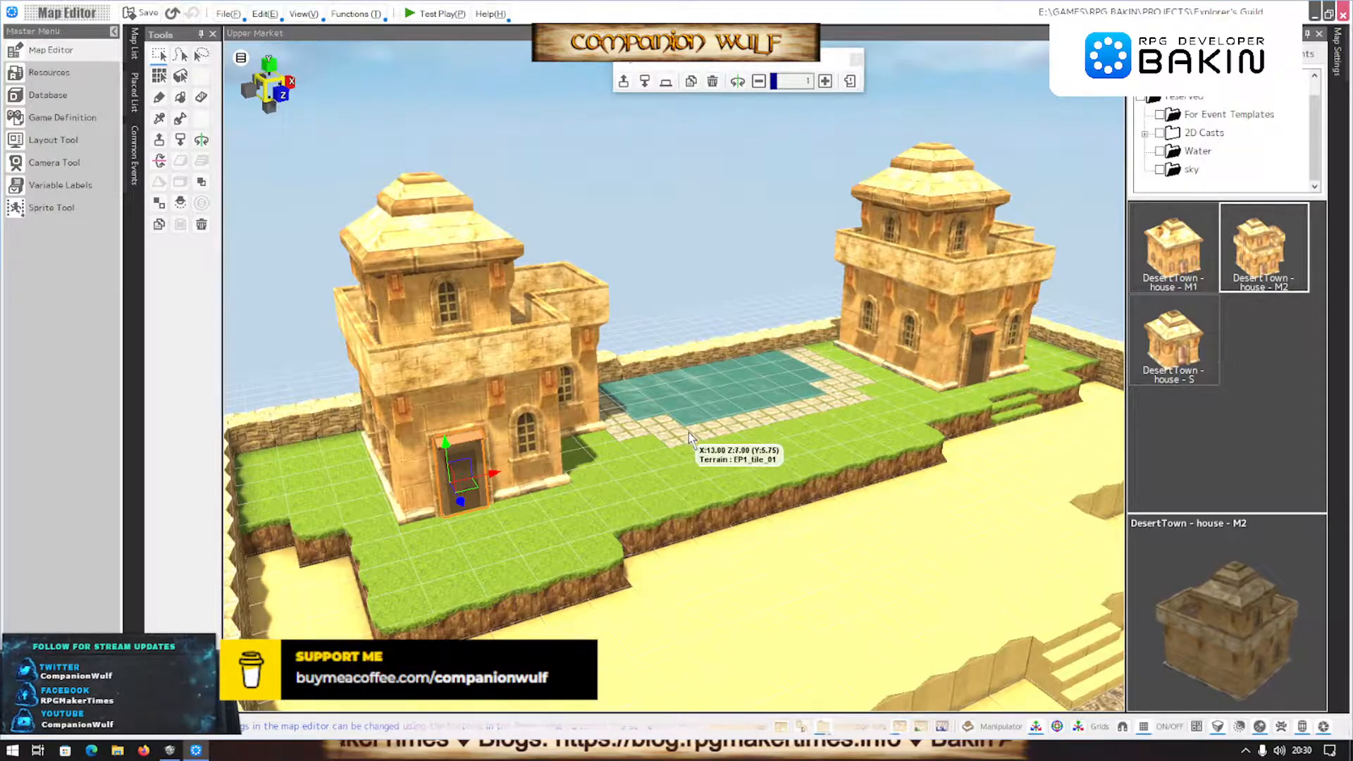
scroll(923, 448, up, 5)
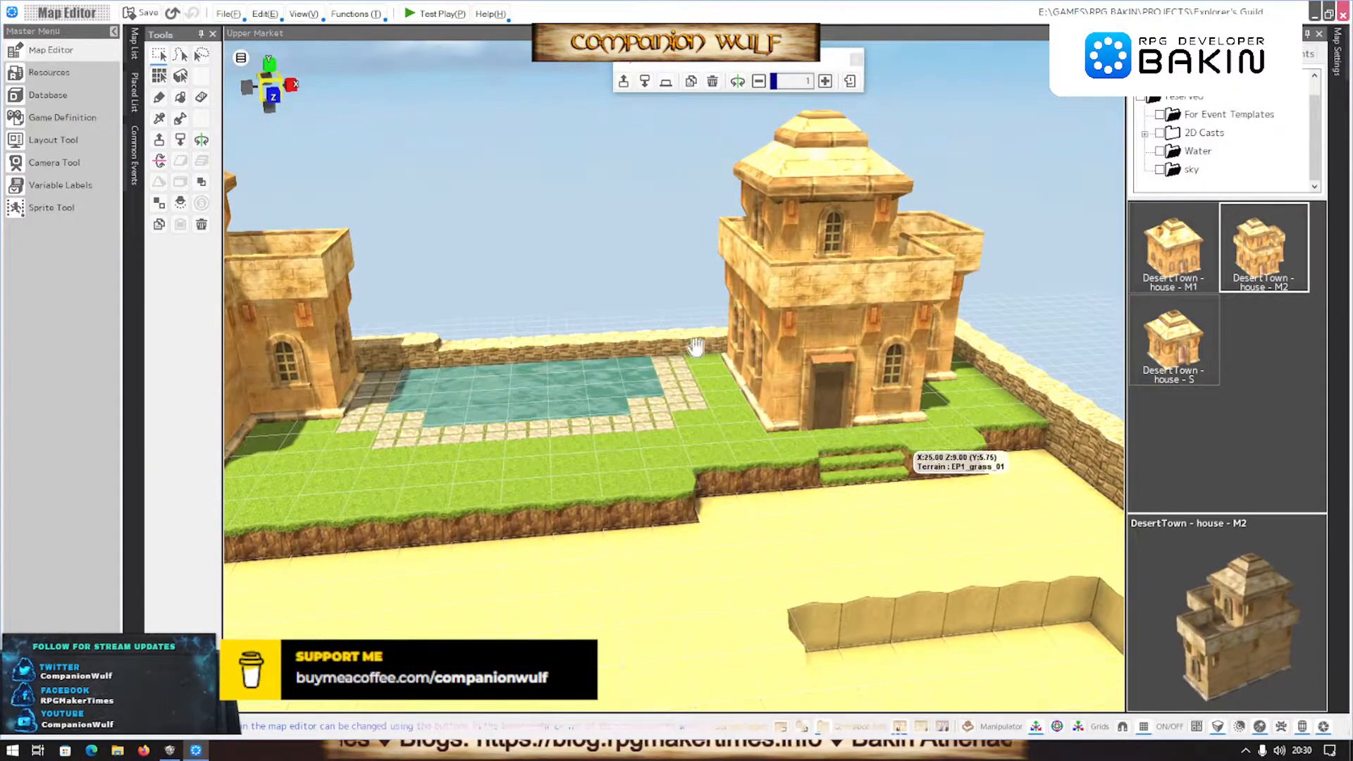
Start adding a new 3D stamp to the project resources, with a file on disk as its source
click(79, 83)
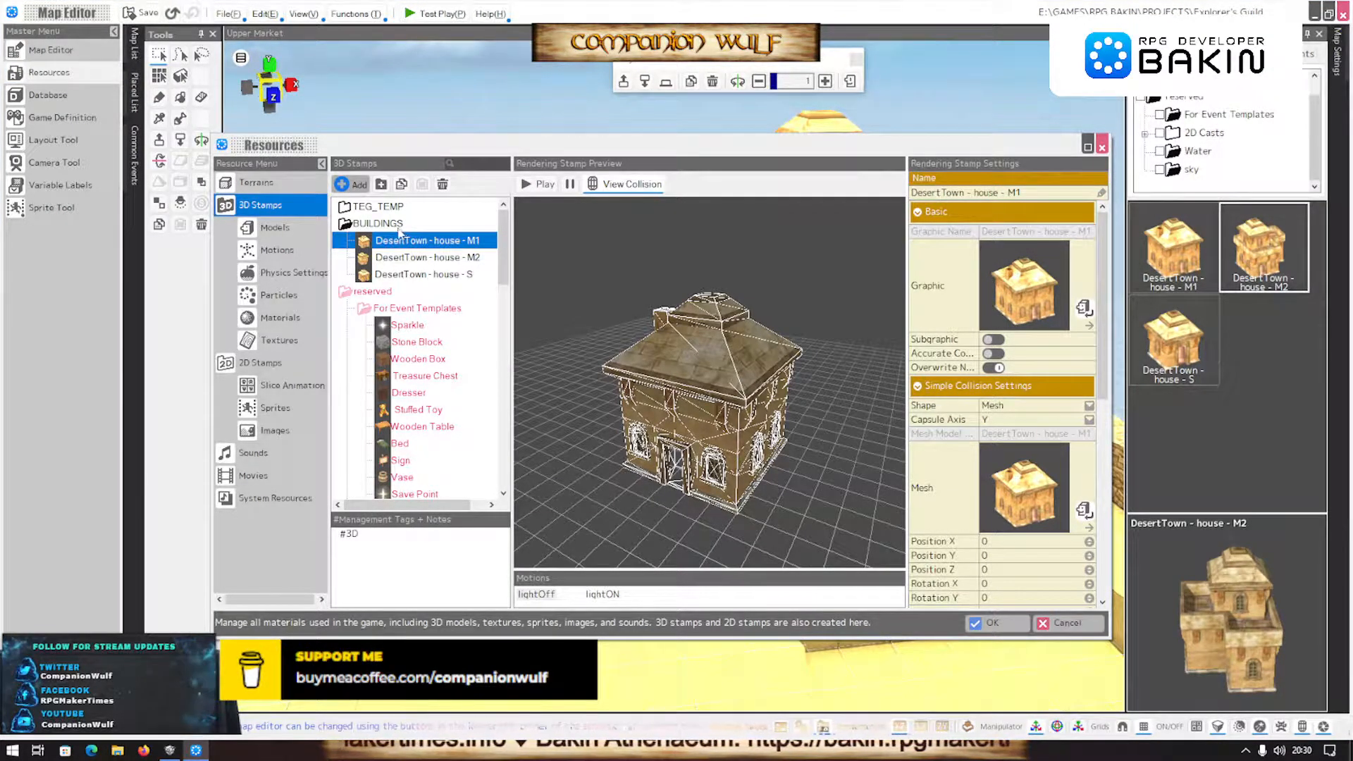
click(355, 186)
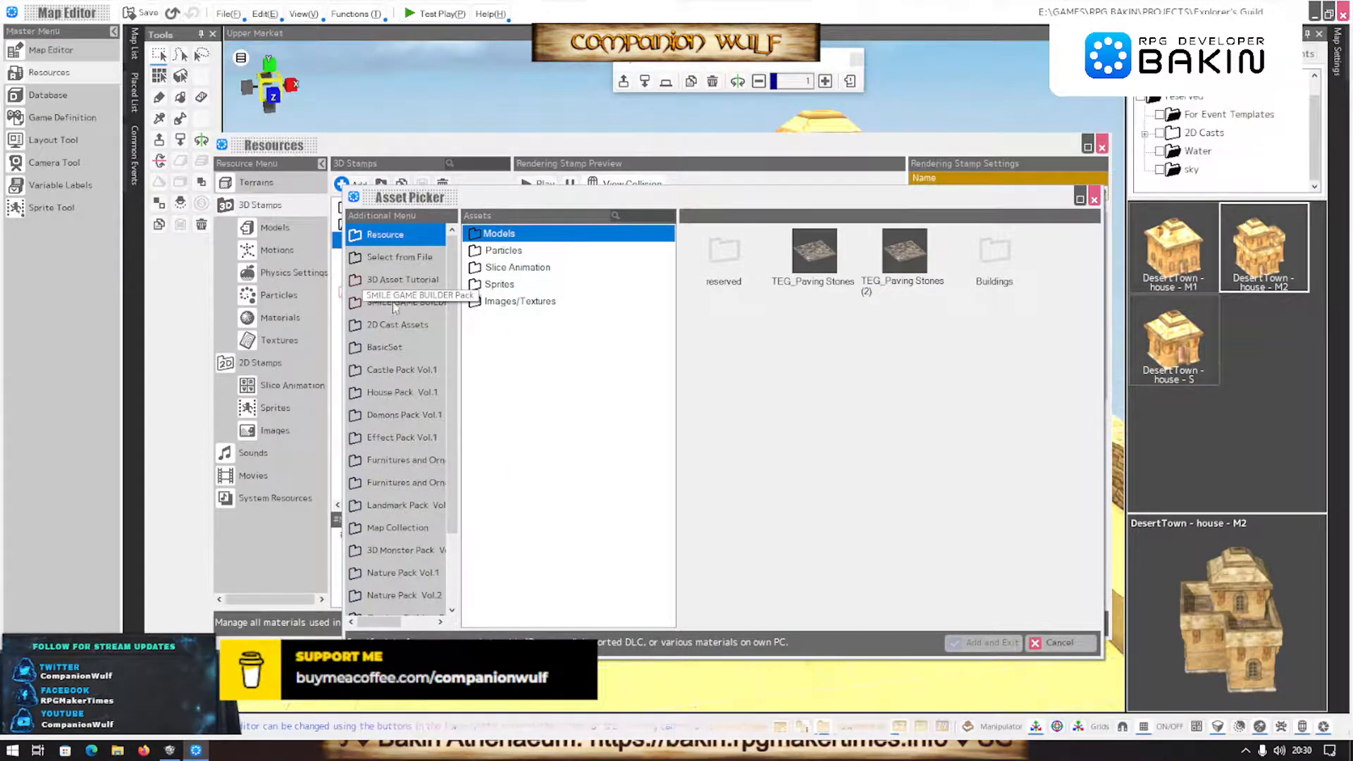
click(400, 257)
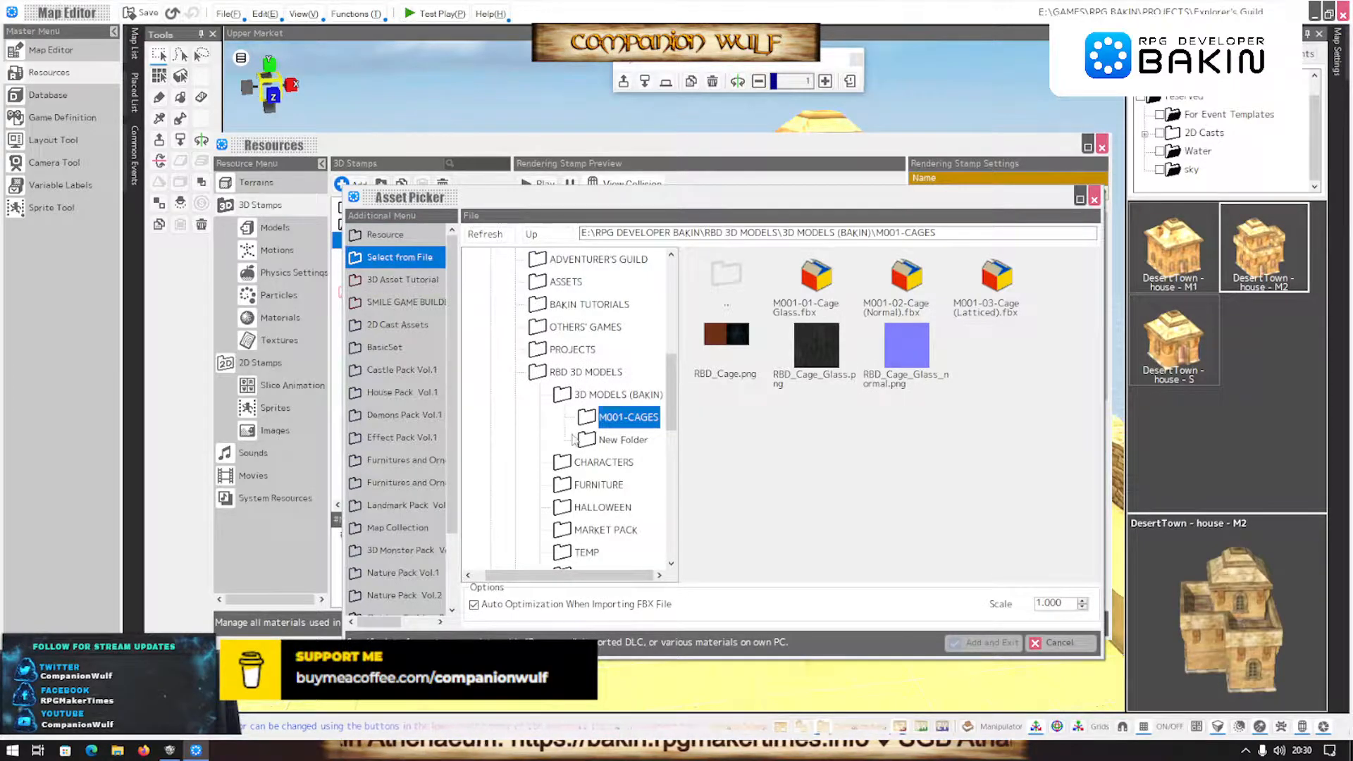
Look for the model files in the ADVENTURER'S GUILD folder and its TEMP subfolder under RPG DEVELOPER BAKIN
scroll(575, 441, down, 2)
scroll(575, 440, down, 1)
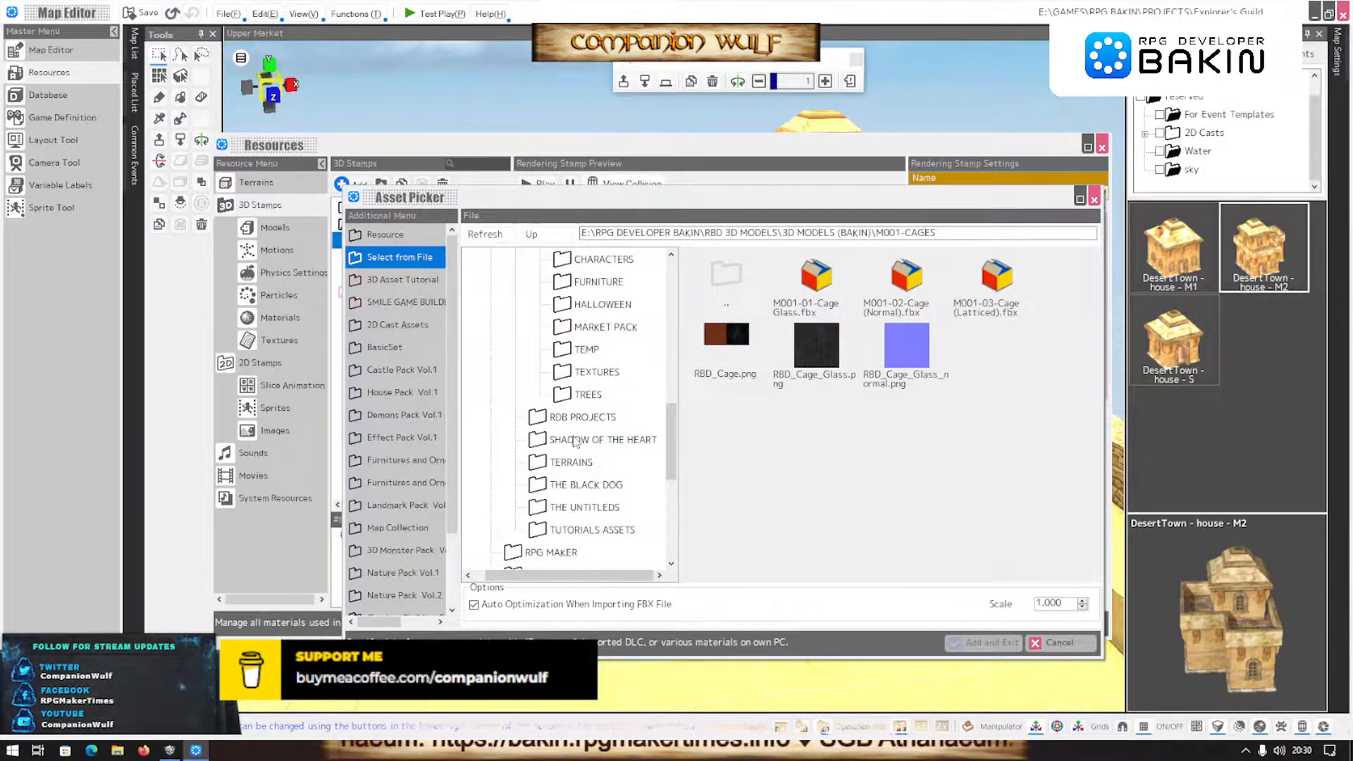
scroll(574, 440, down, 2)
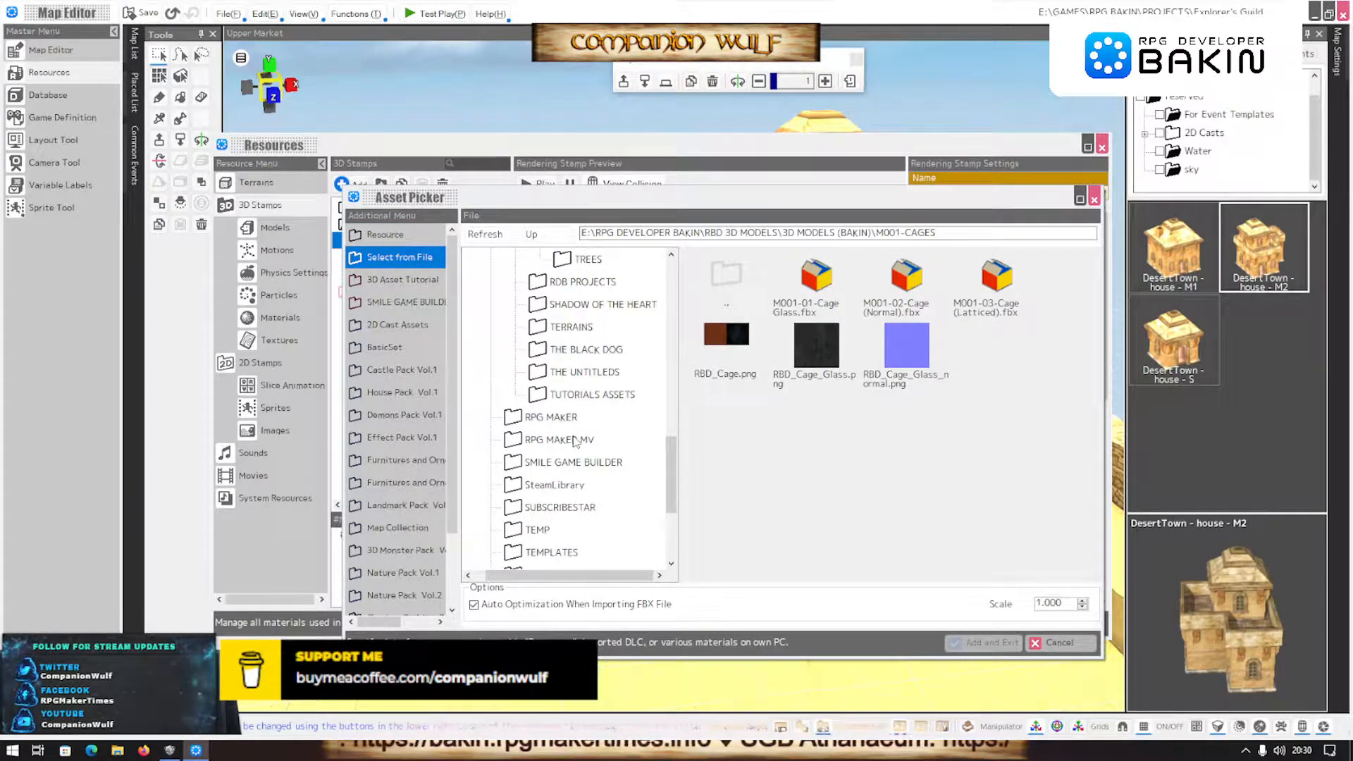
scroll(574, 440, up, 7)
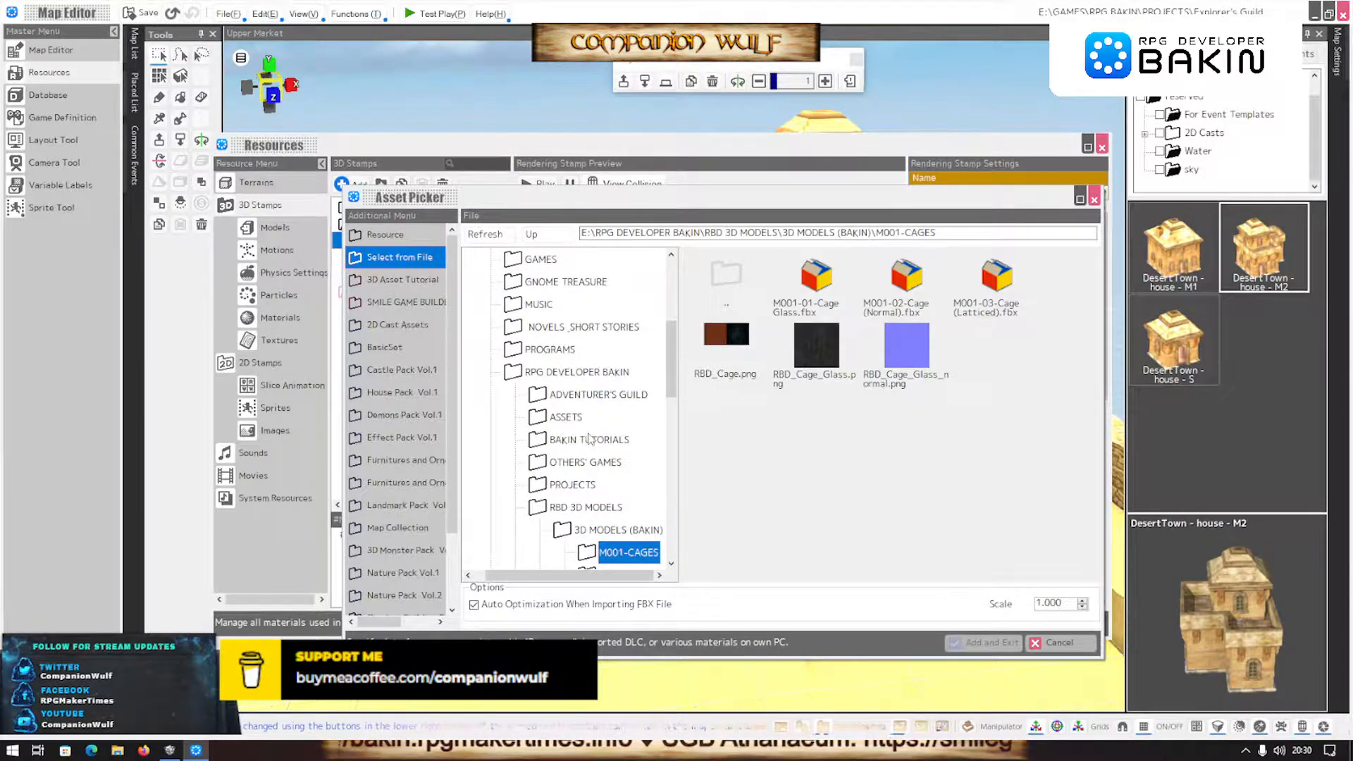
scroll(585, 384, down, 1)
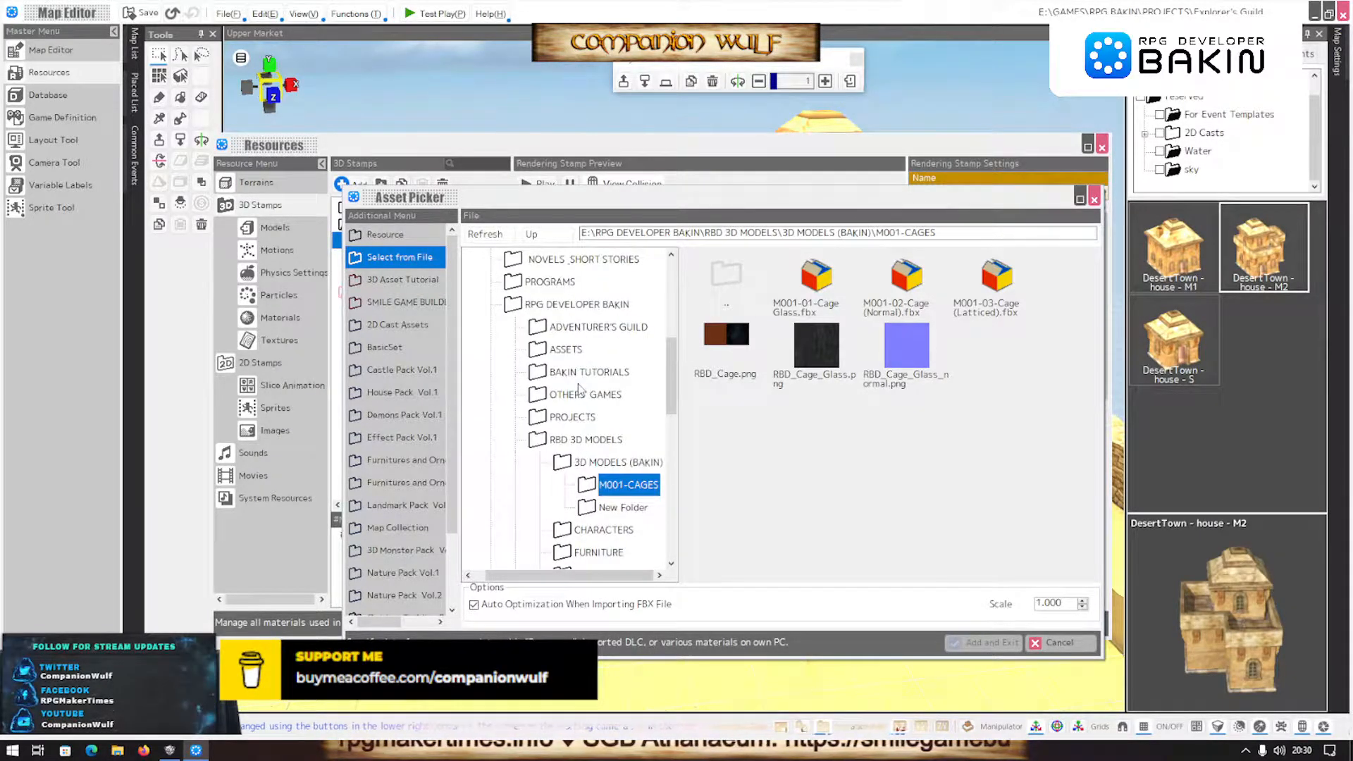
click(544, 328)
click(578, 352)
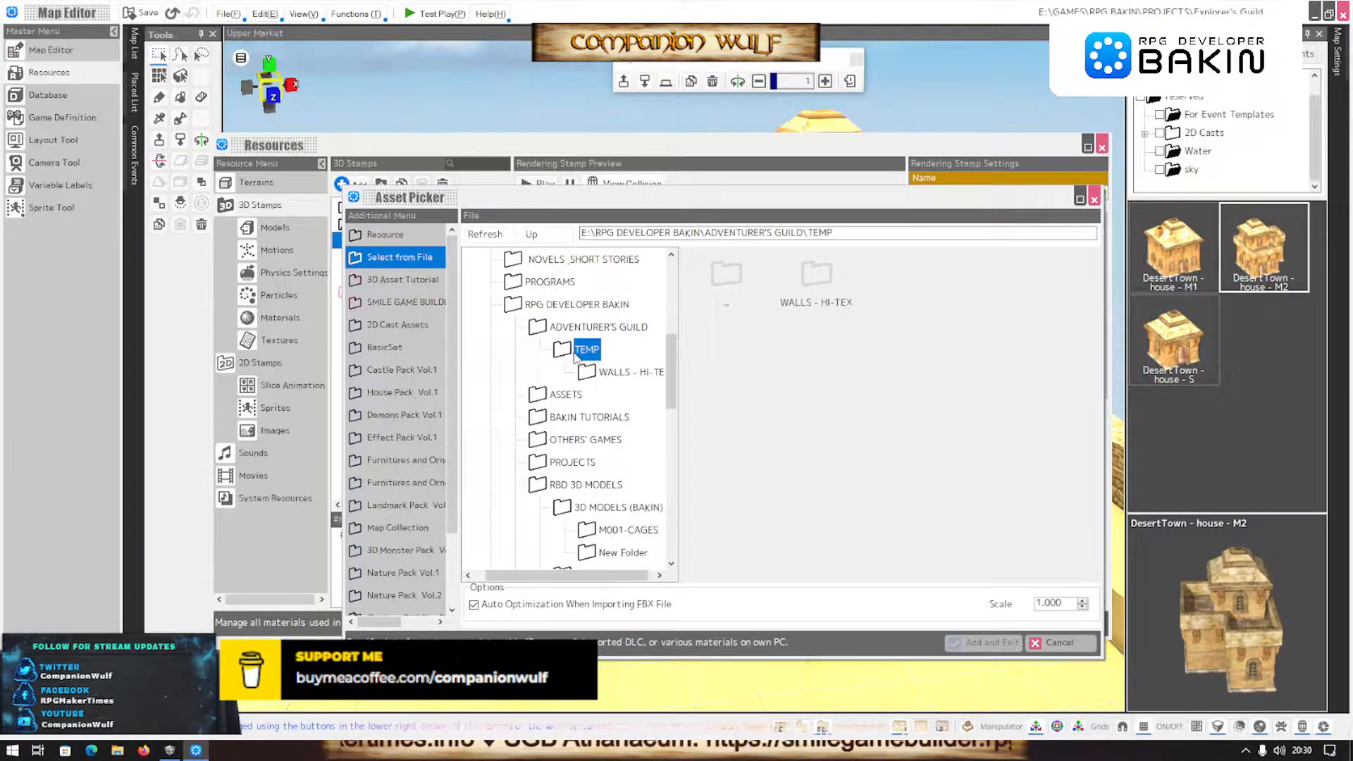
click(544, 329)
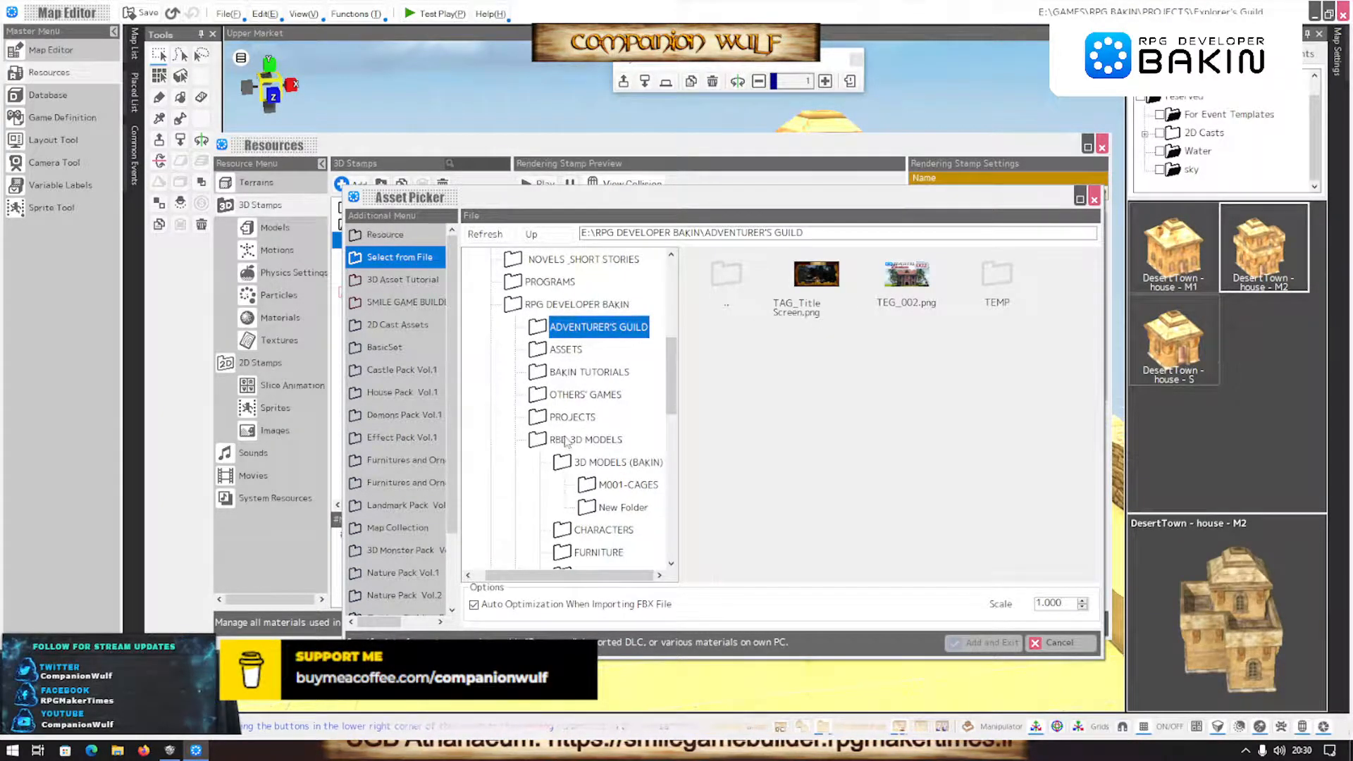
Check the TUTORIALS ASSETS folder and its TUTORIALS #001 subfolder for the model files
scroll(567, 443, down, 5)
scroll(568, 443, up, 3)
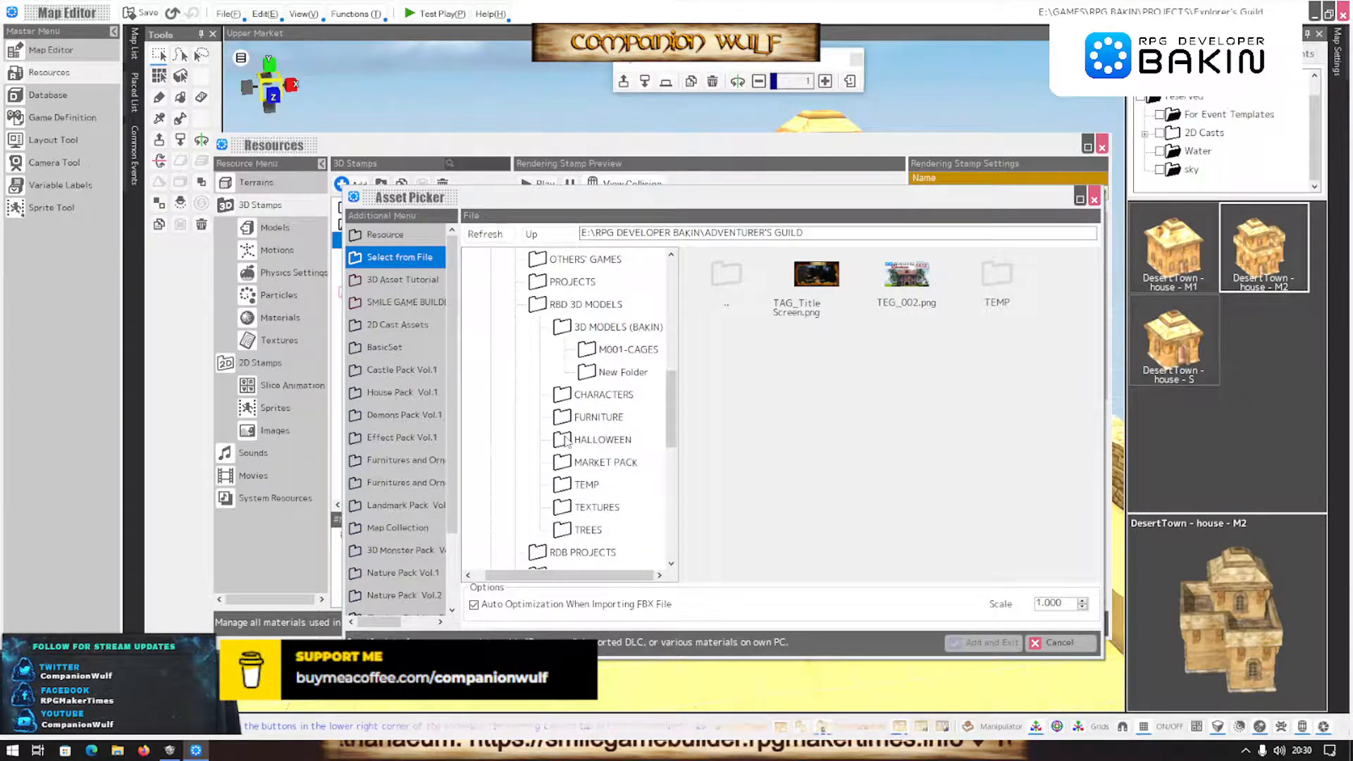
scroll(574, 431, down, 7)
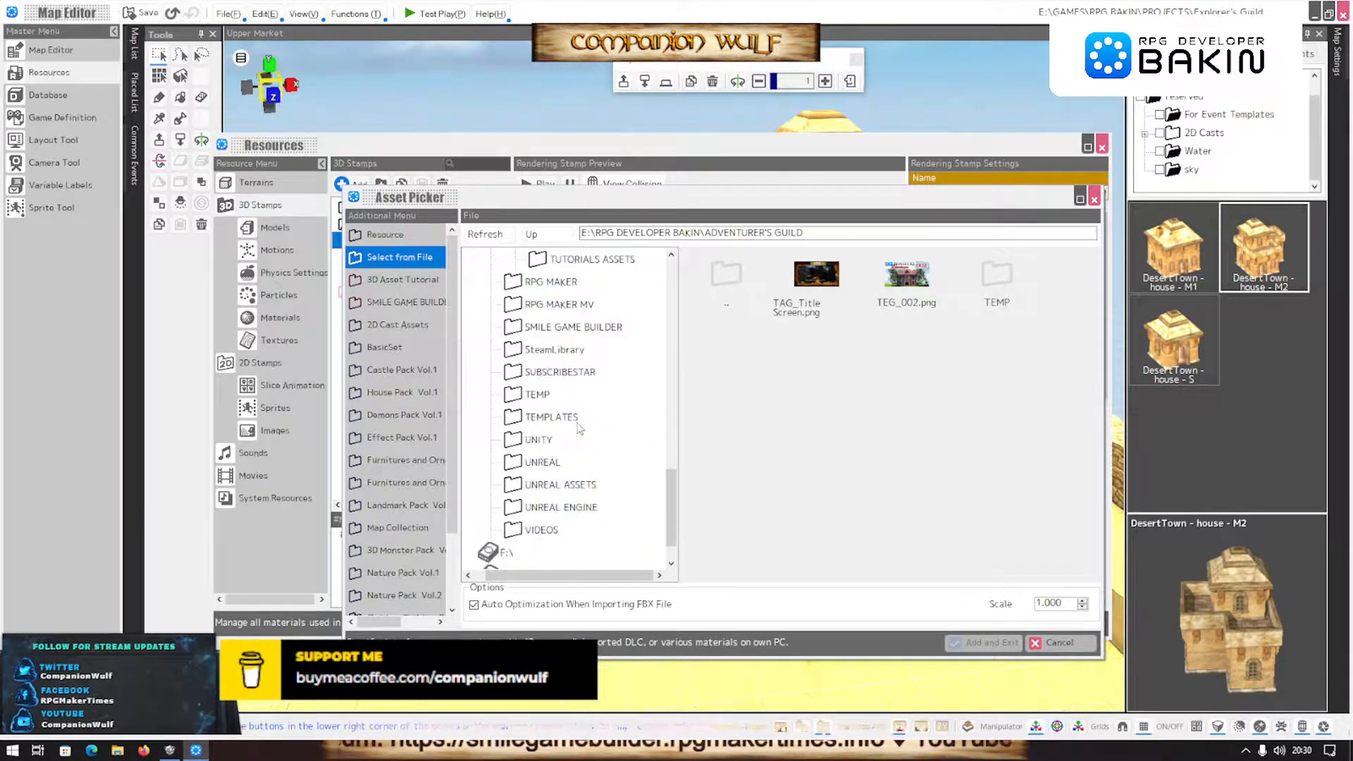
scroll(579, 427, up, 2)
scroll(577, 428, up, 2)
click(554, 396)
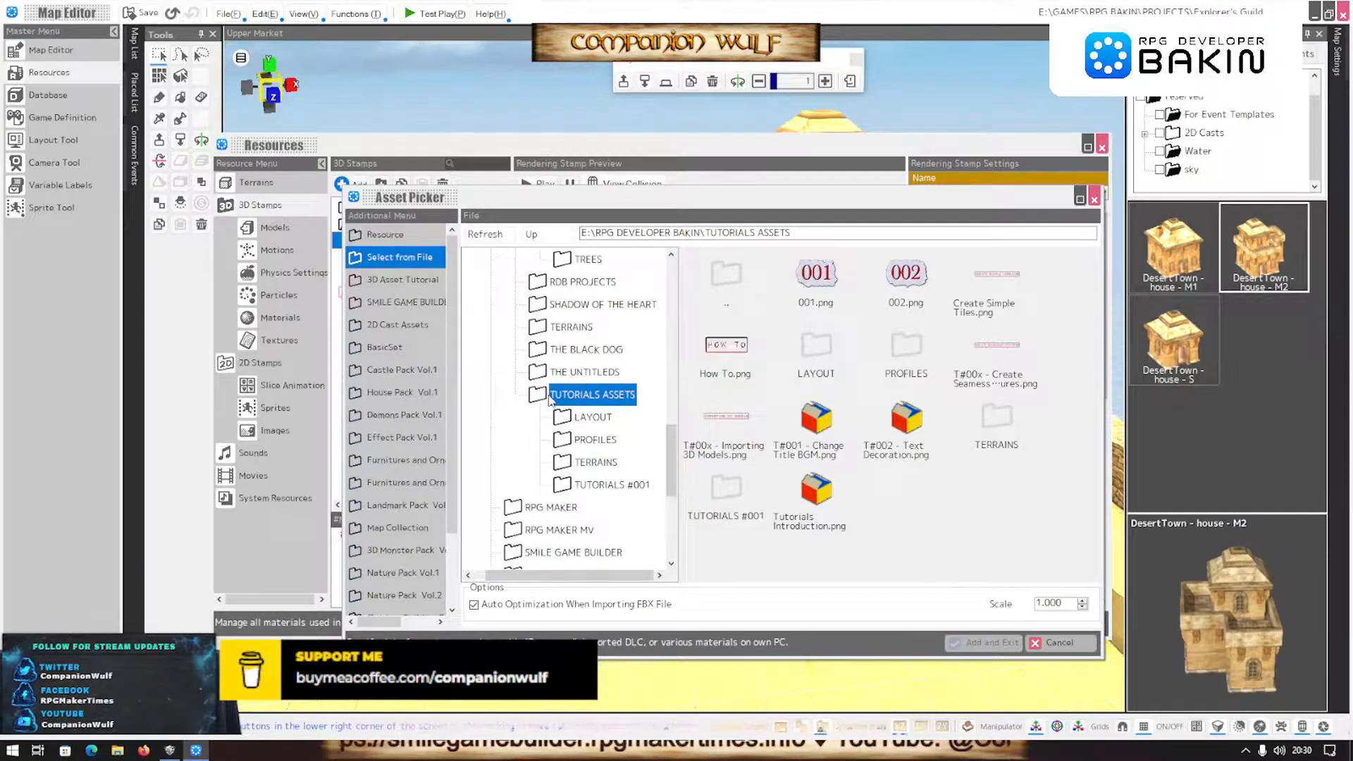
click(573, 485)
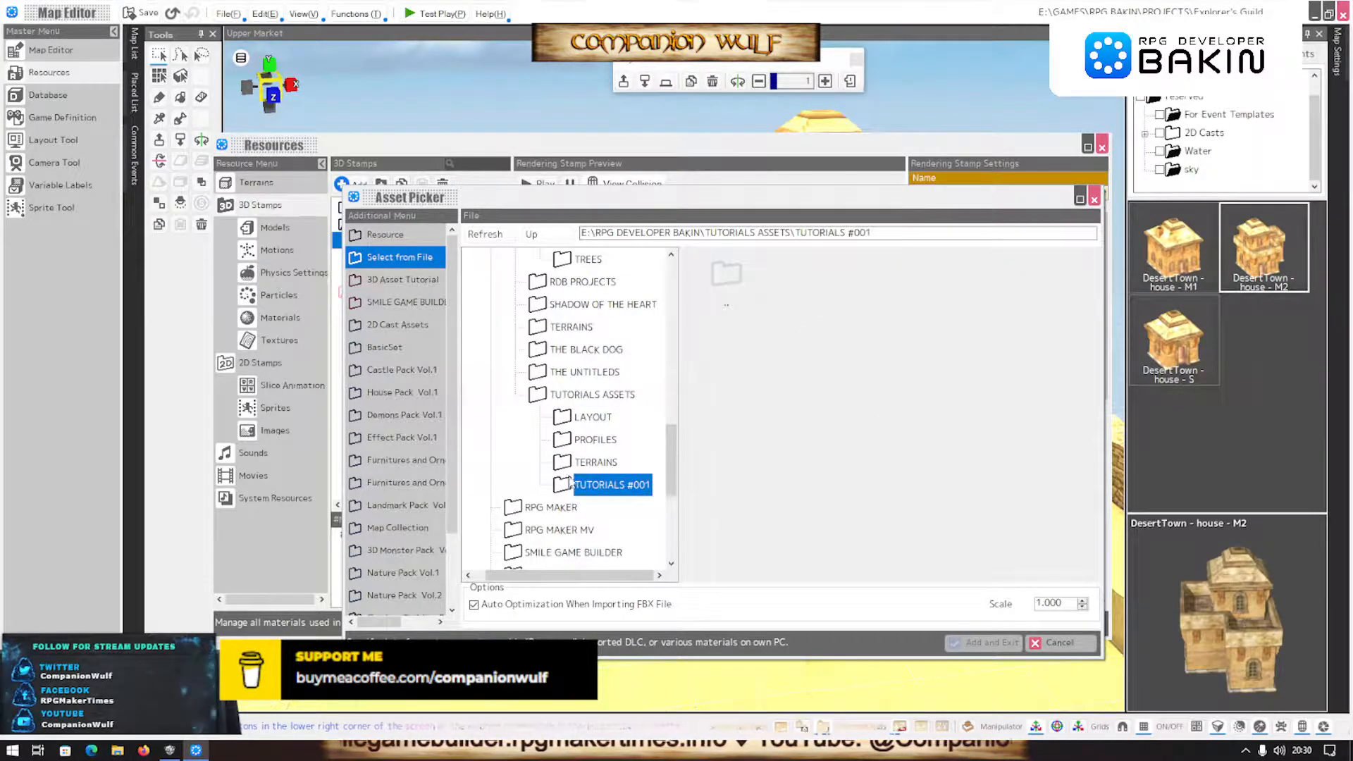
scroll(557, 386, down, 2)
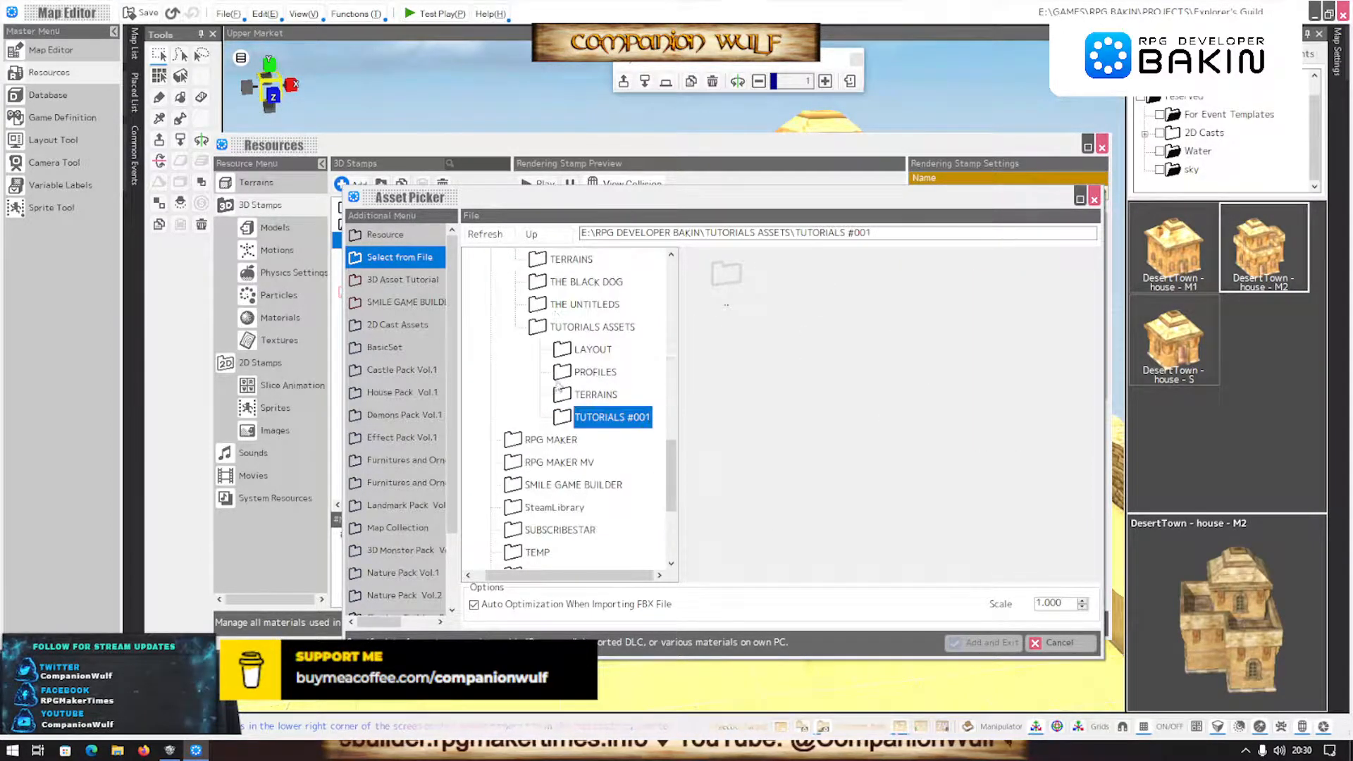
scroll(529, 420, down, 1)
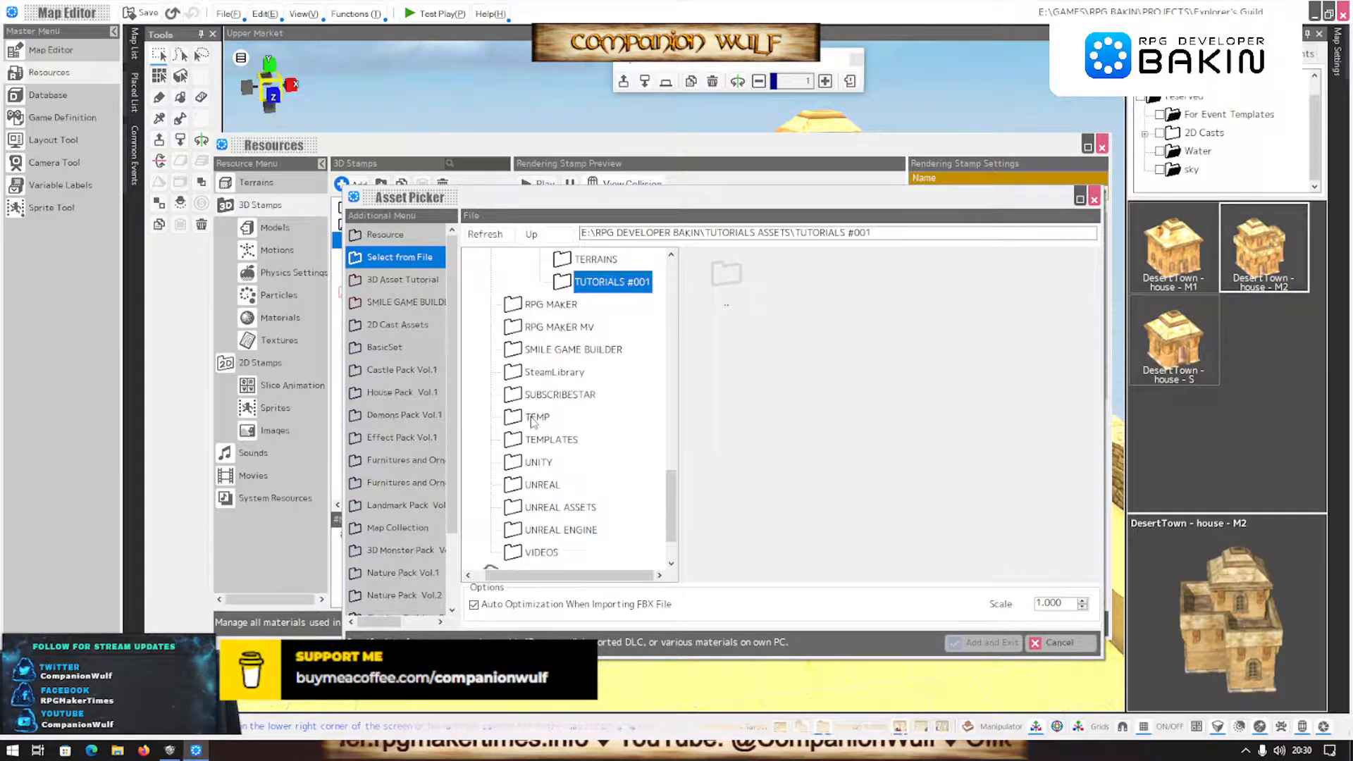
Check the ASSETS folder under E:\SMILE GAME BUILDER and open the SGB PROJECTS folder beside it
click(527, 352)
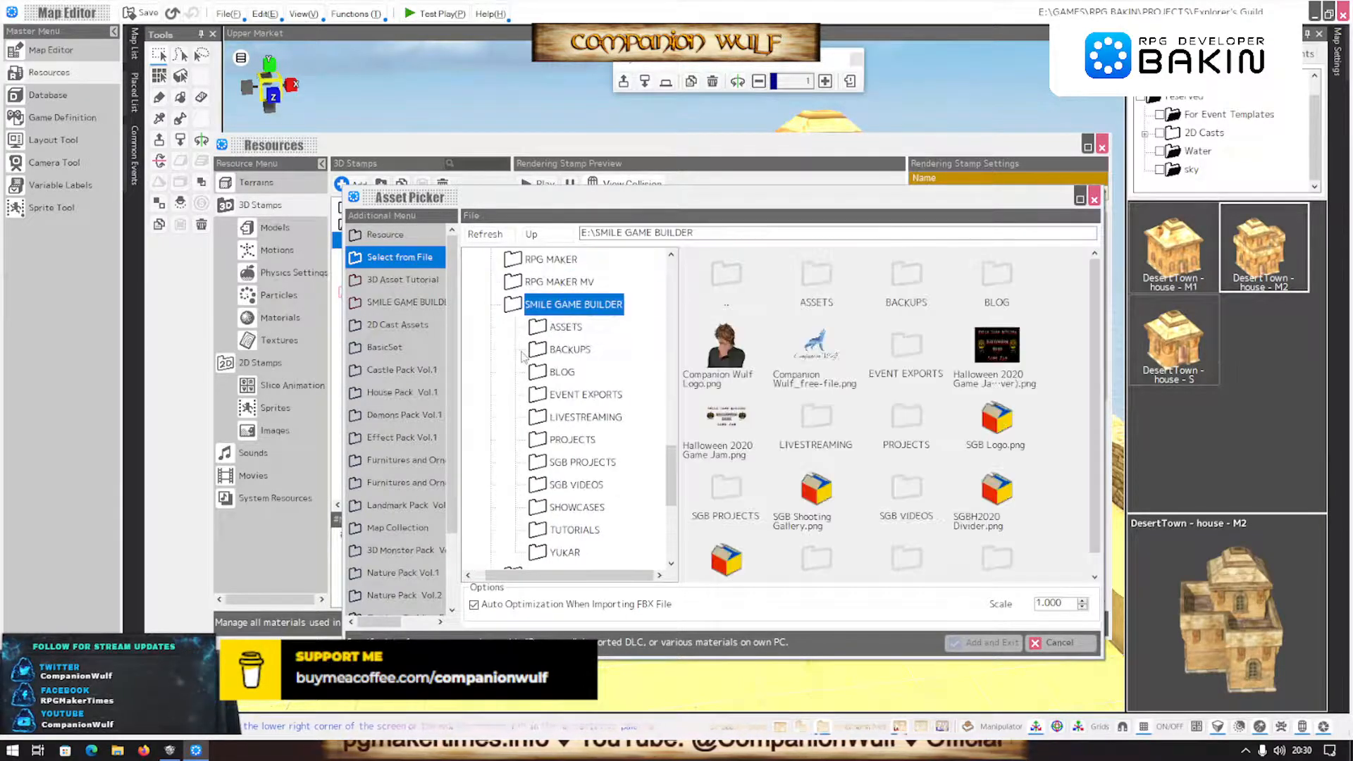
click(561, 328)
scroll(563, 328, down, 1)
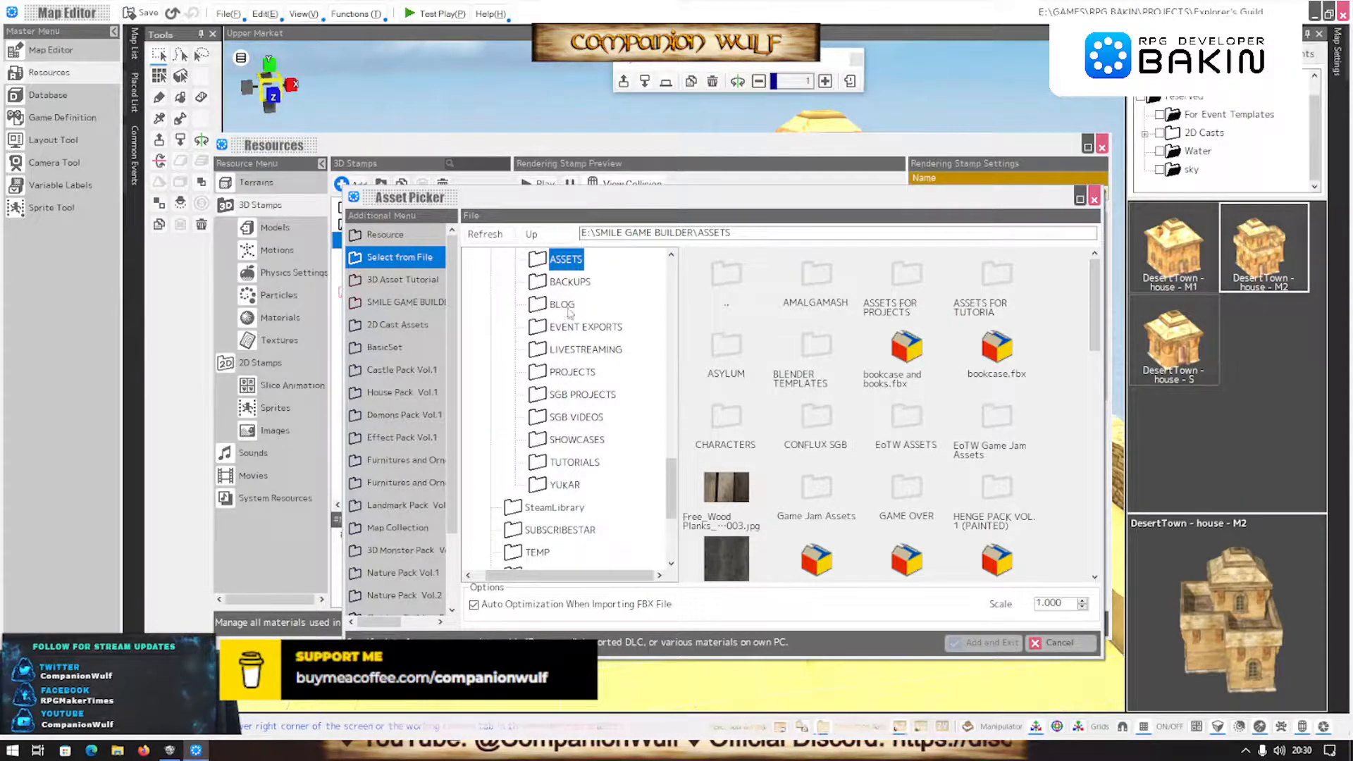
click(552, 379)
click(551, 284)
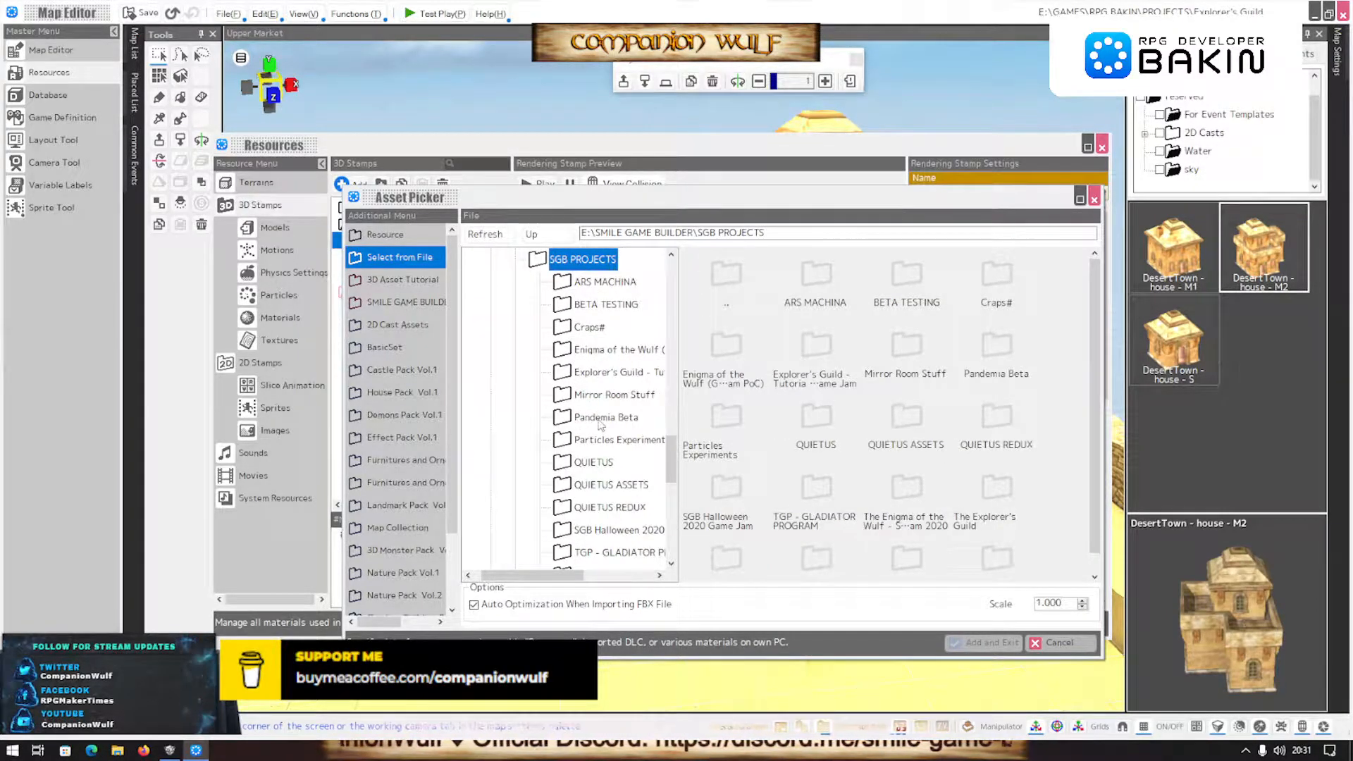
Find The Explorer's Guild project folder in SGB PROJECTS and check its contents
scroll(597, 490, down, 3)
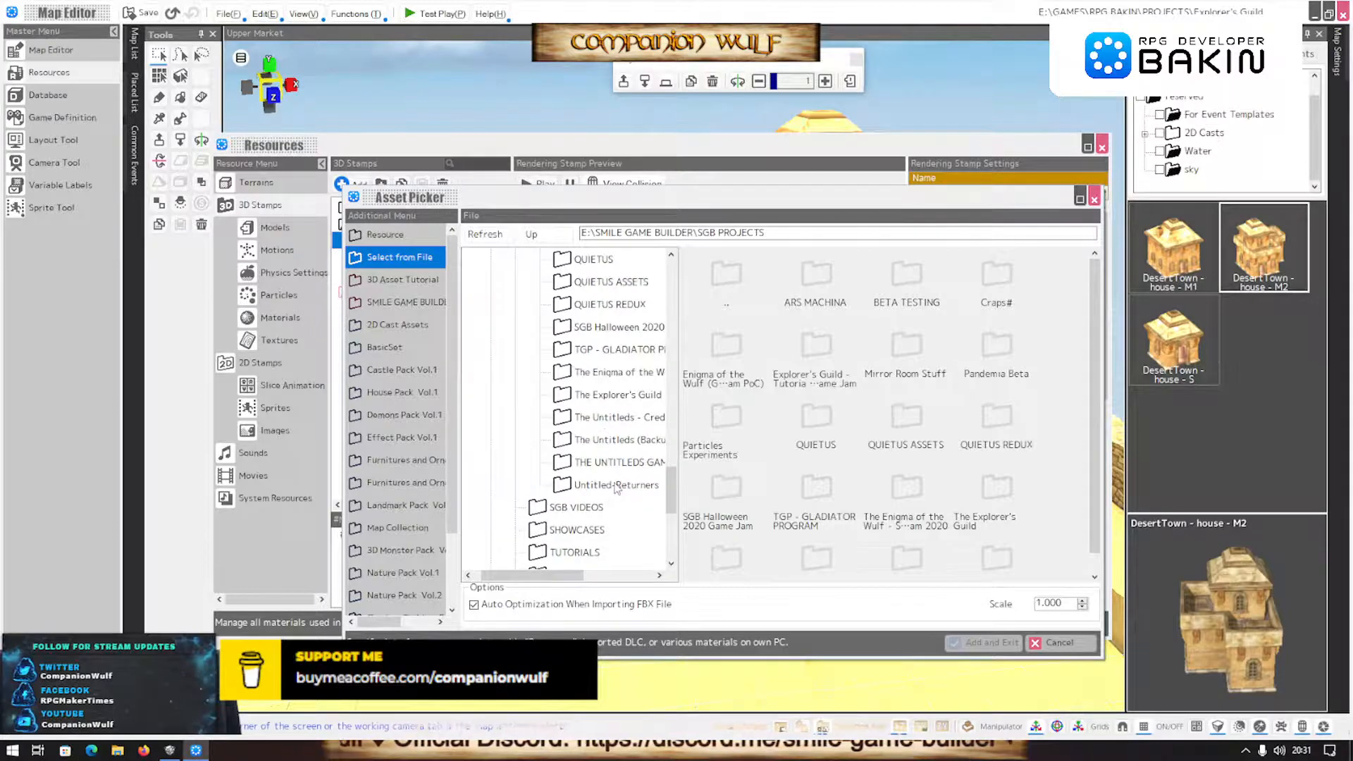
scroll(617, 488, up, 2)
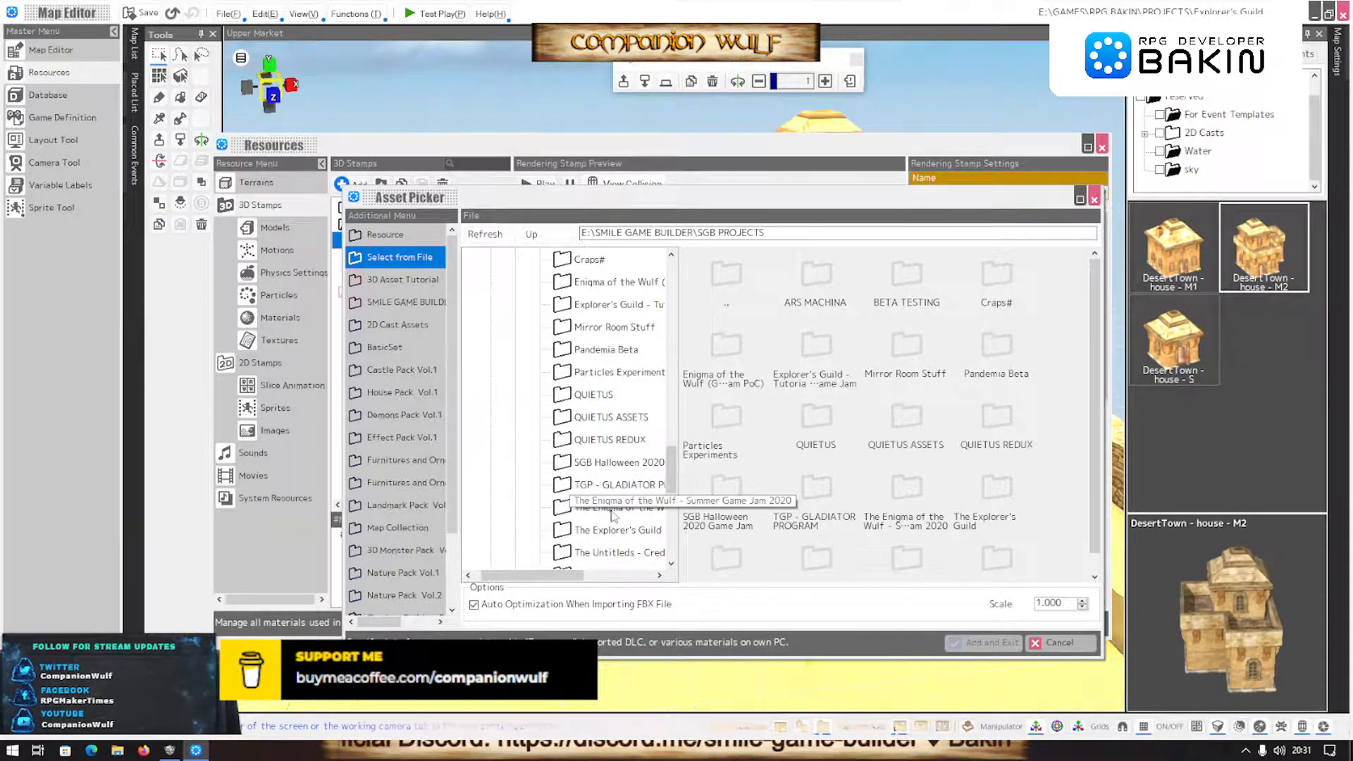
click(620, 531)
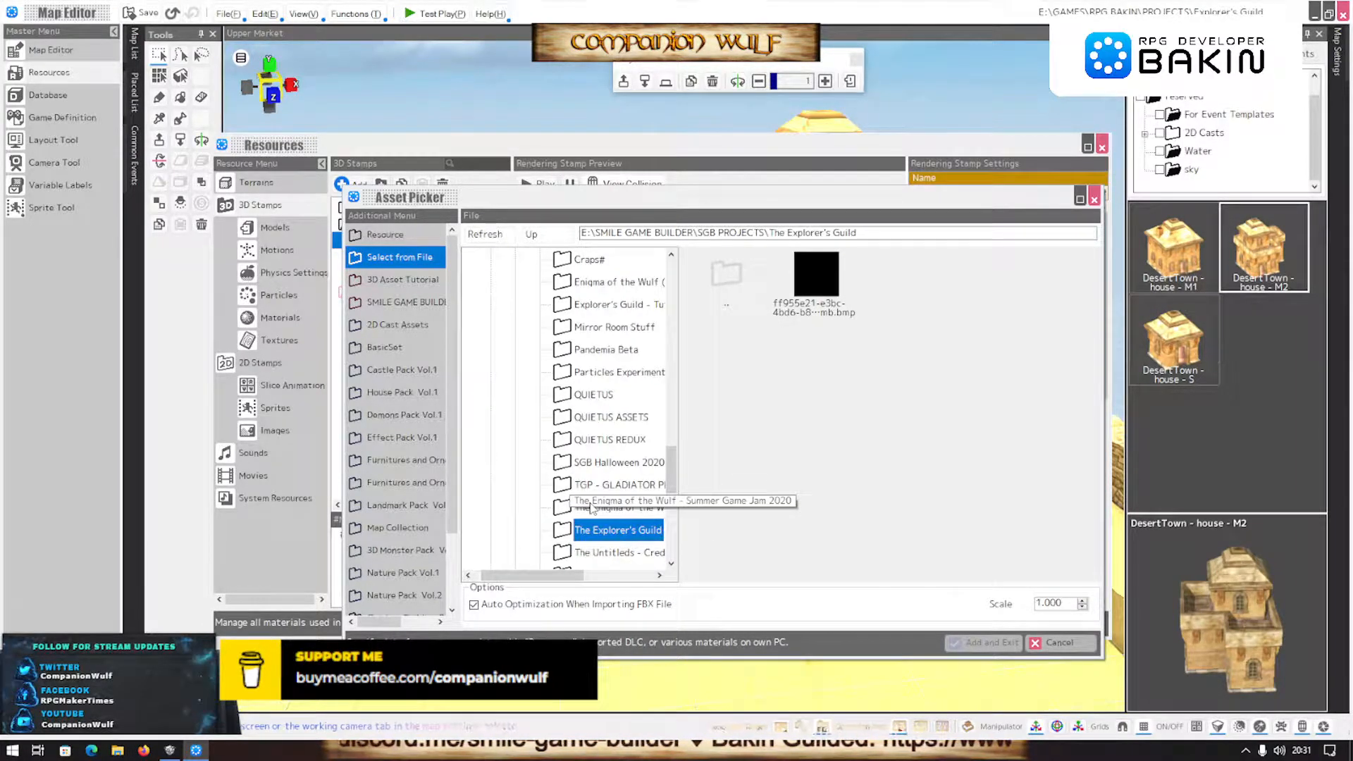
Open the res\mapobject folder of the Explorer's Guild - Tutoria - SGB NY 2021 Game Jam project and look through its model subfolders
scroll(591, 506, up, 2)
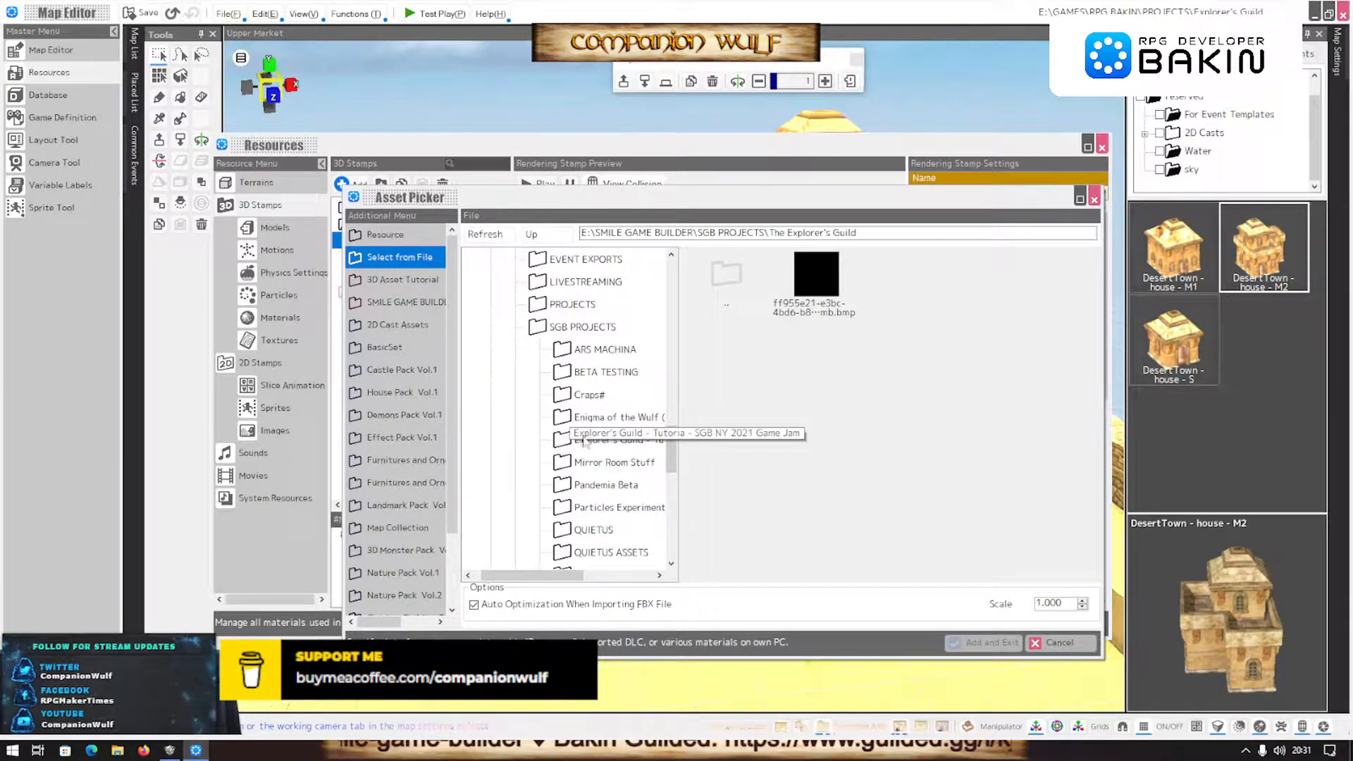
click(574, 440)
click(584, 488)
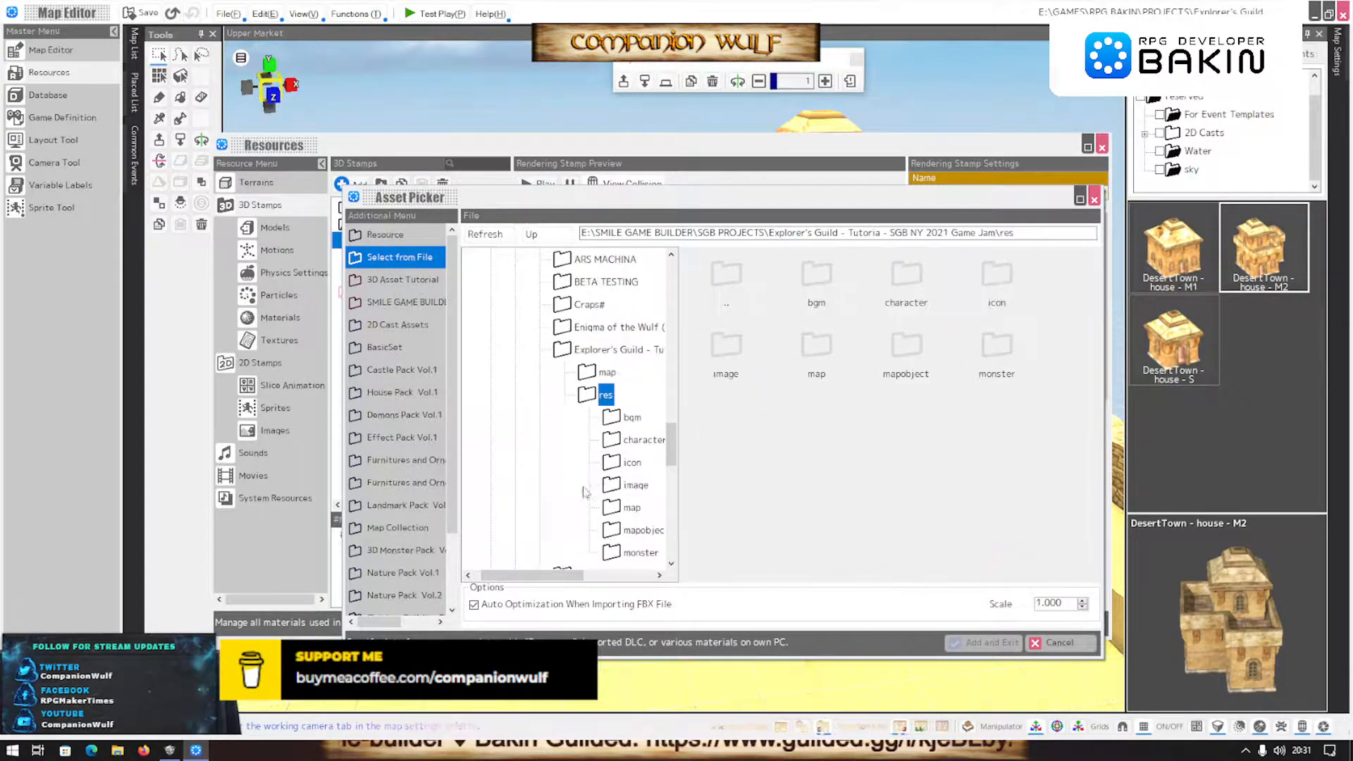
click(613, 531)
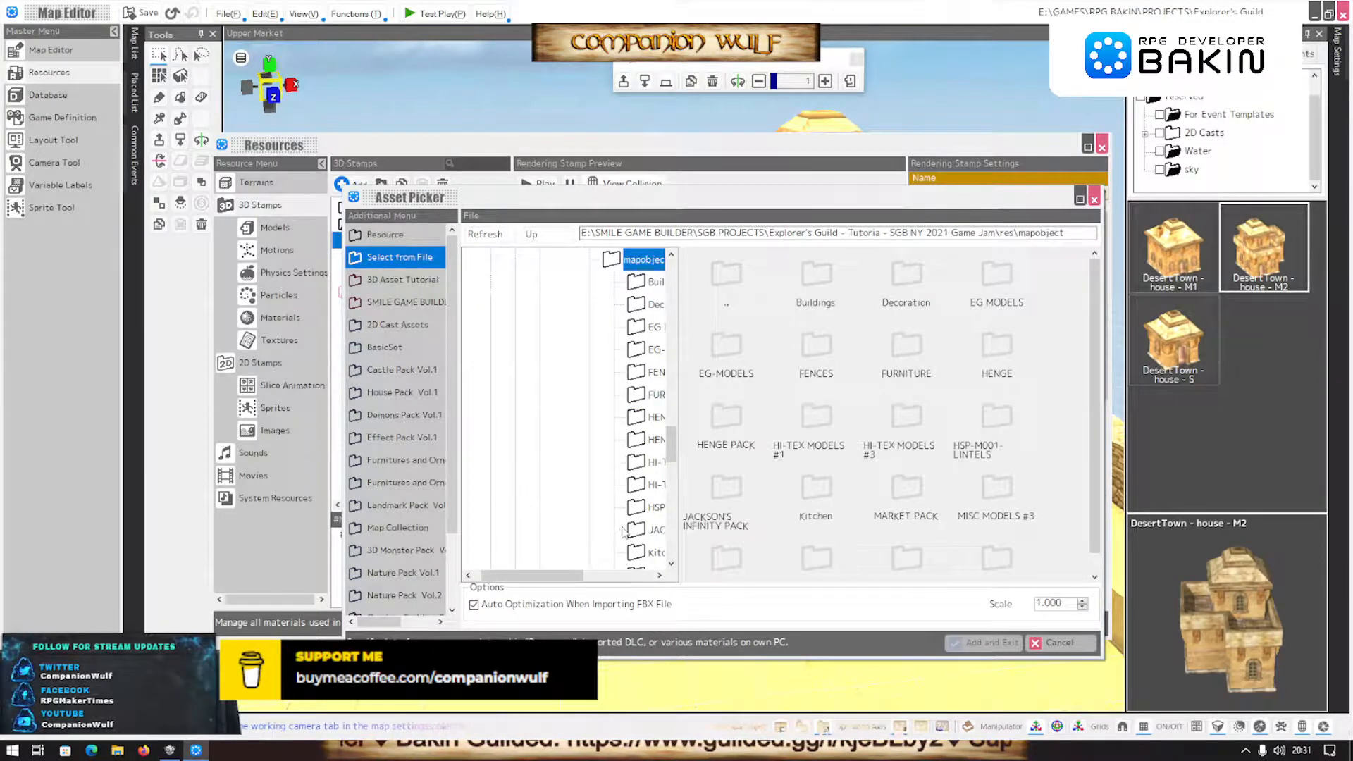
scroll(772, 498, down, 2)
scroll(791, 496, up, 2)
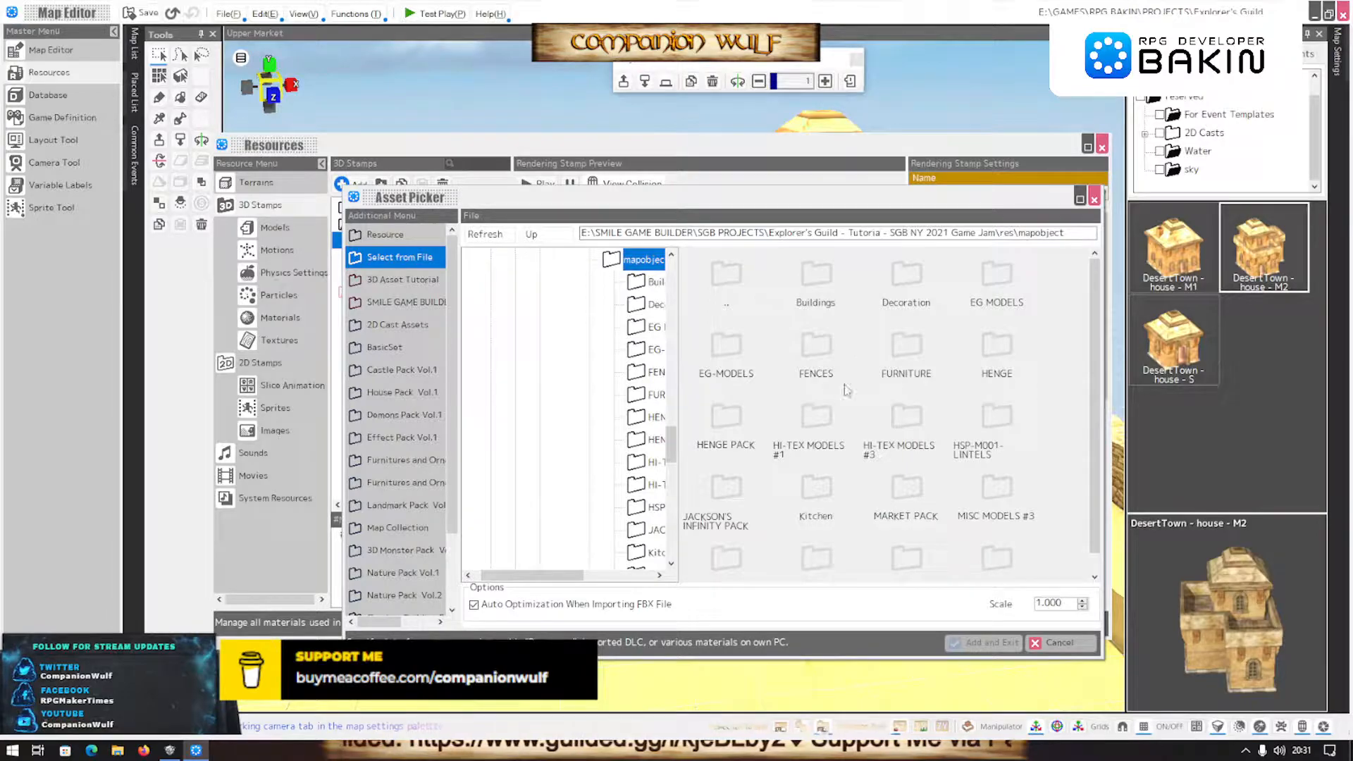
scroll(792, 548, down, 1)
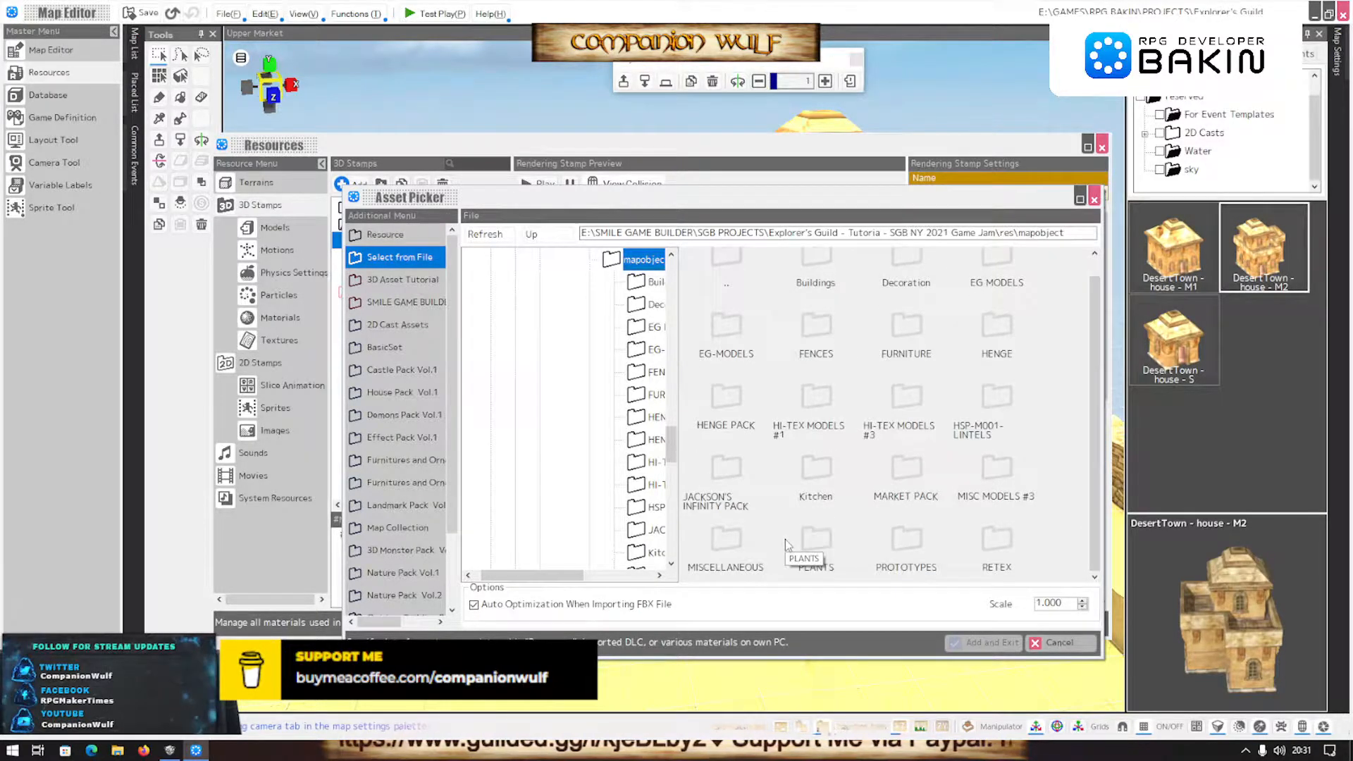
Browse the MISCELLANEOUS, RETEX and PROTOTYPES folders inside mapobject for models to import
double_click(724, 539)
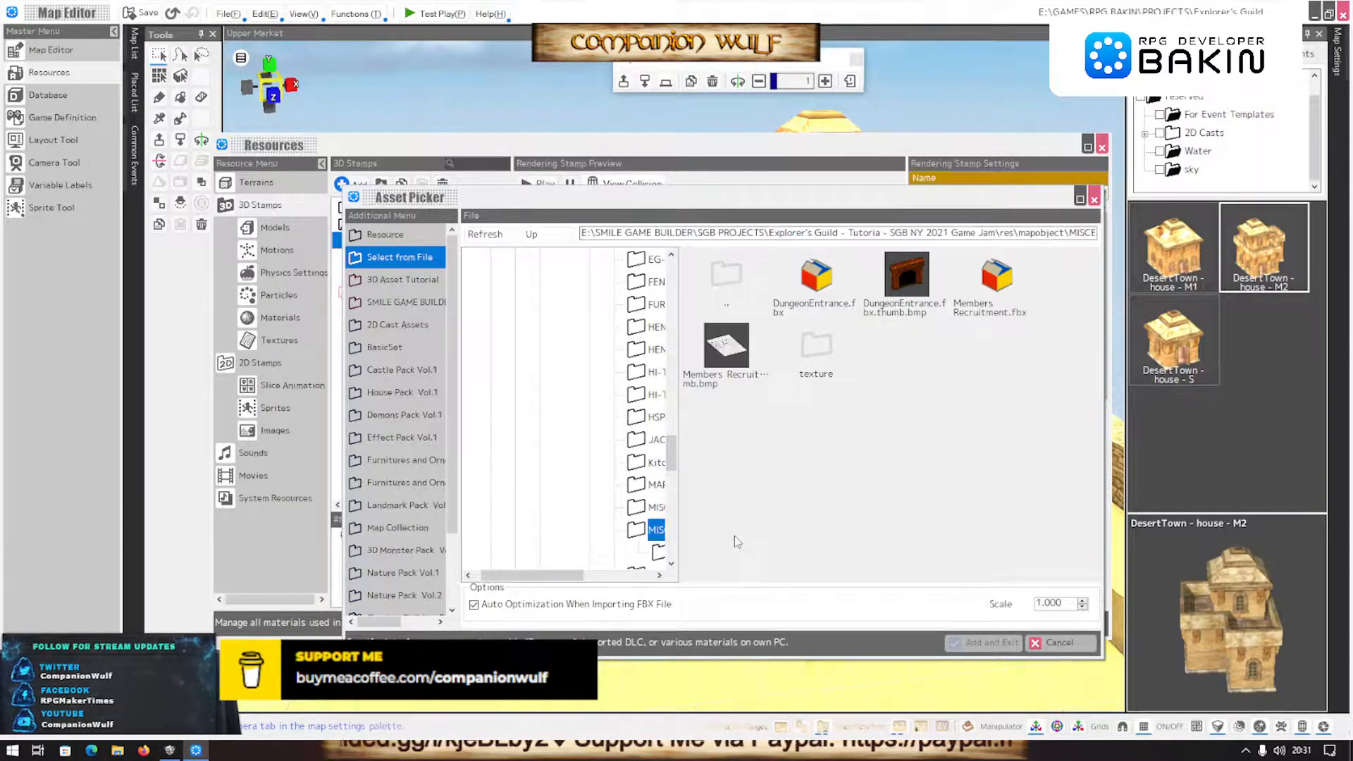
double_click(729, 297)
scroll(729, 303, down, 1)
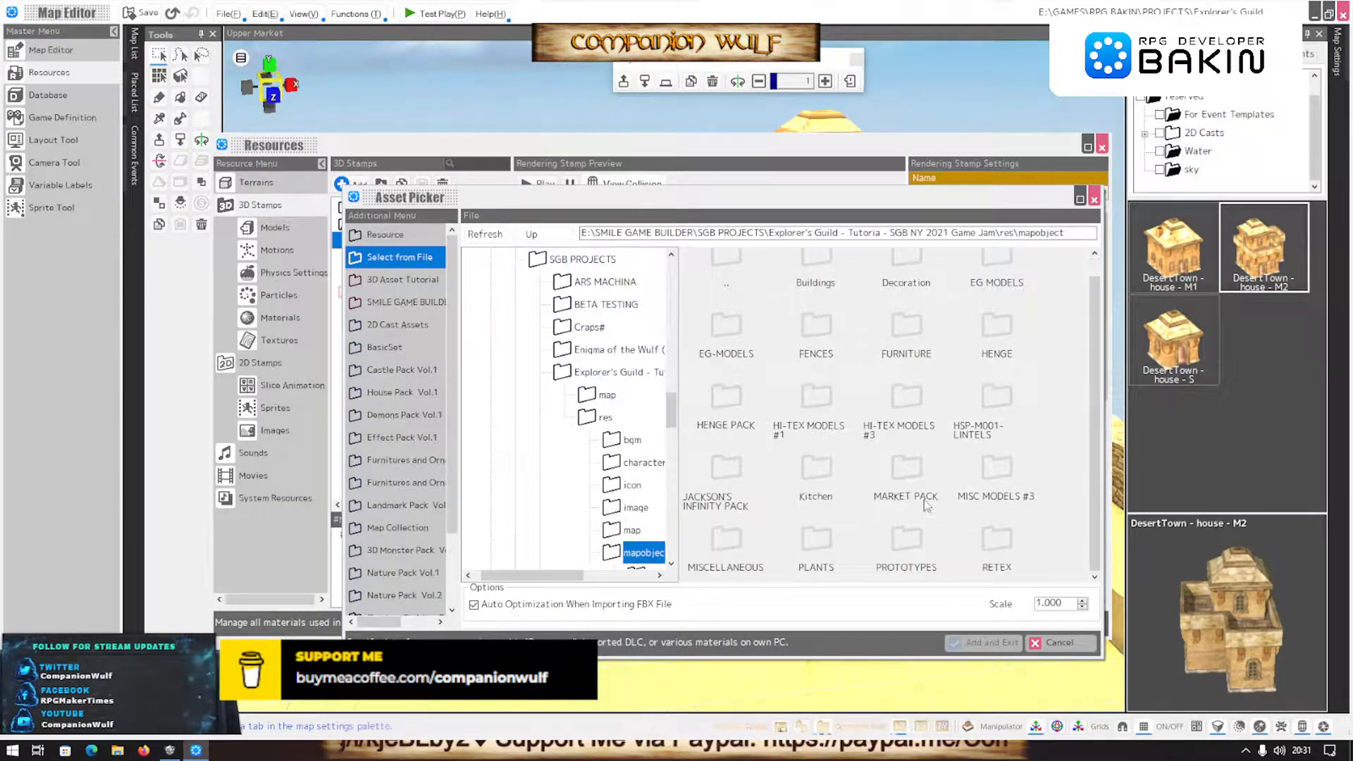
click(1001, 557)
double_click(1001, 556)
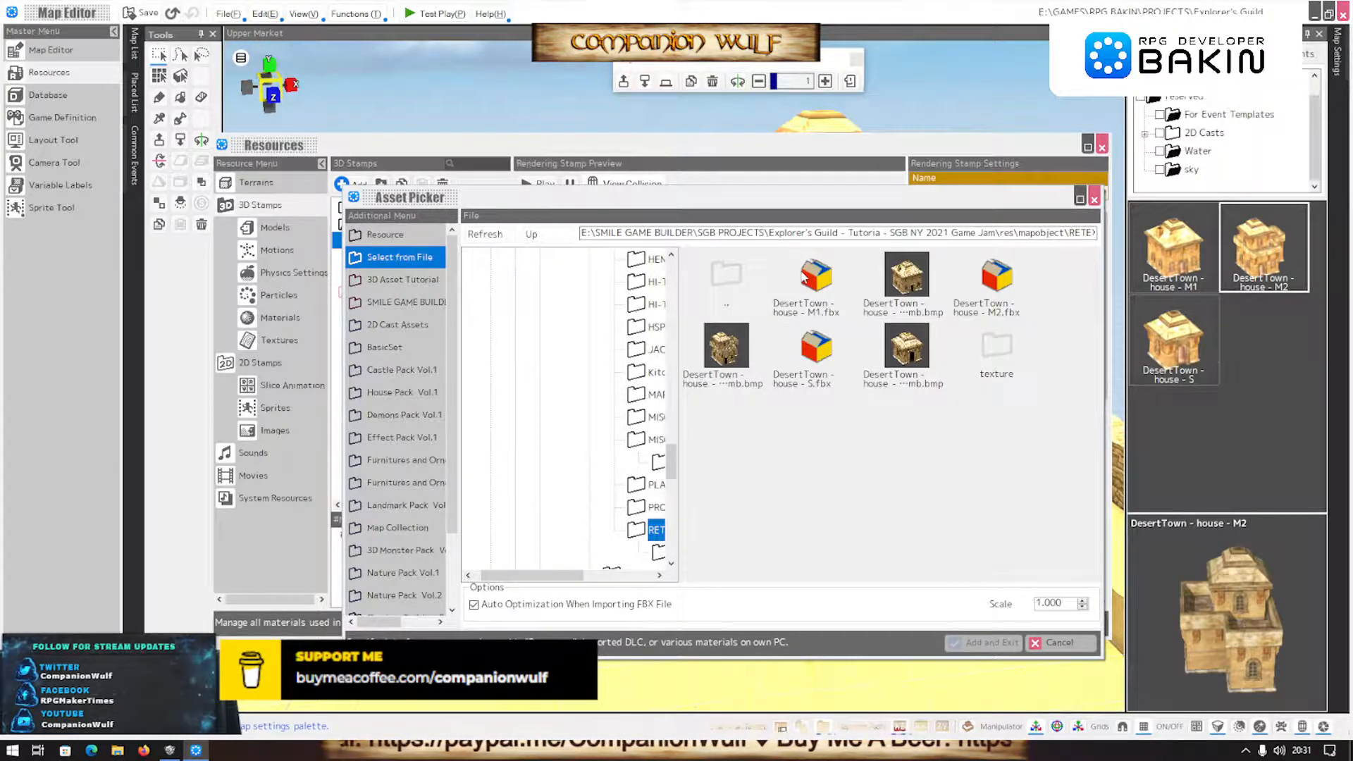
click(803, 296)
shift+click(807, 365)
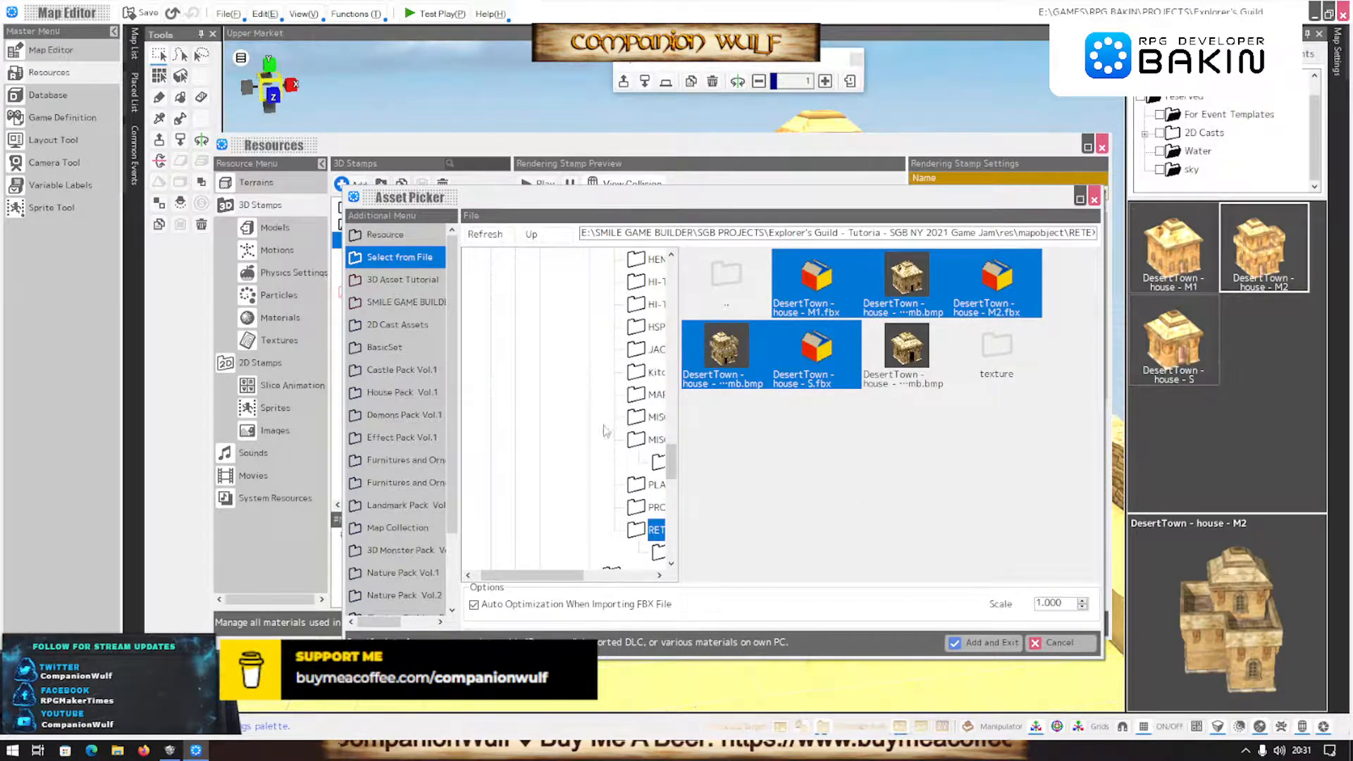
click(631, 533)
click(819, 280)
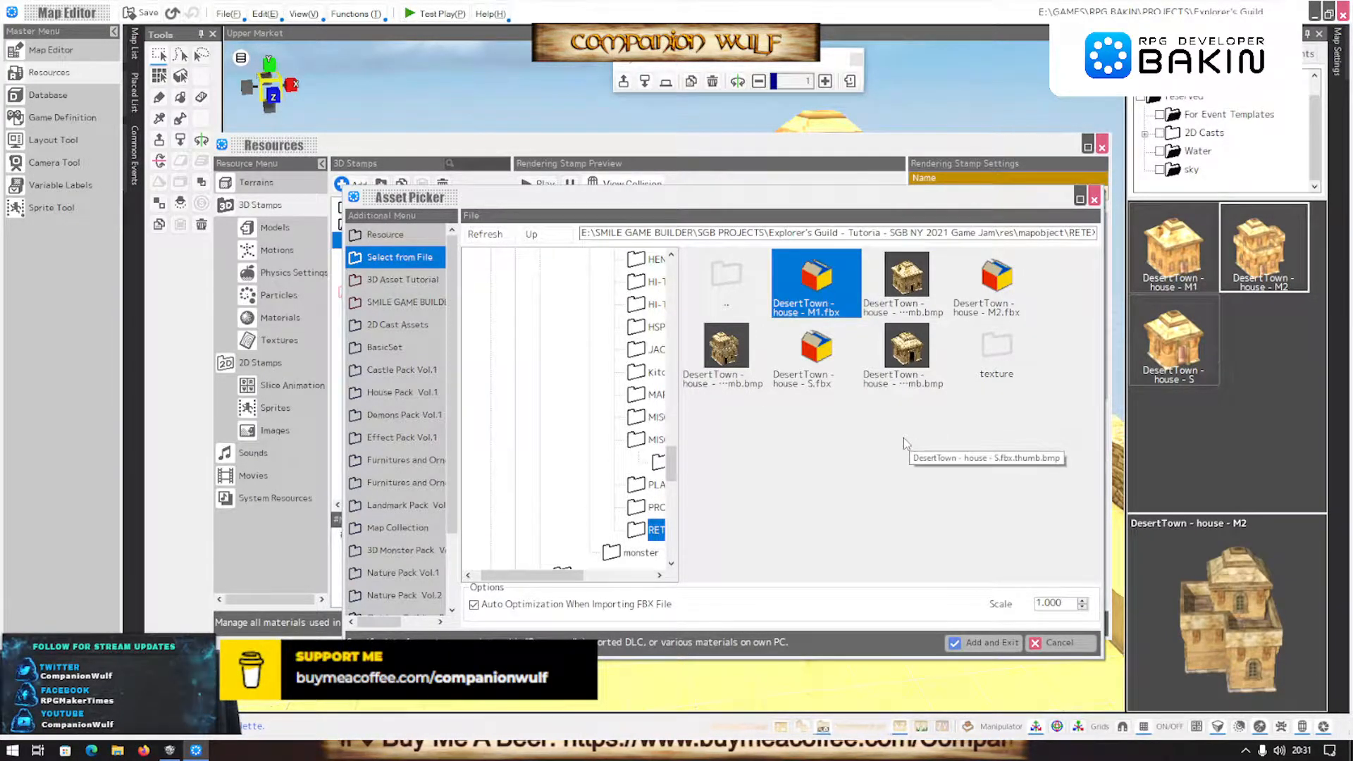
double_click(726, 278)
scroll(968, 548, down, 1)
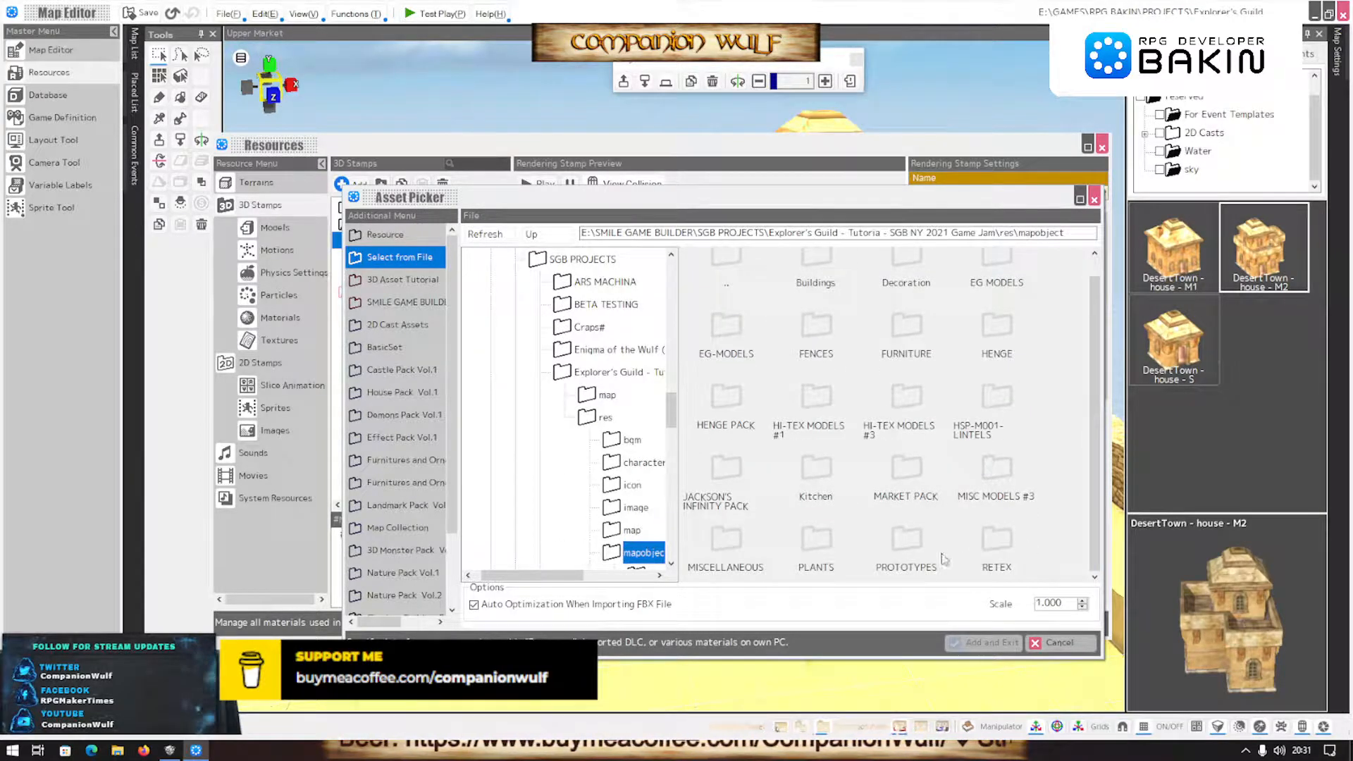
double_click(907, 543)
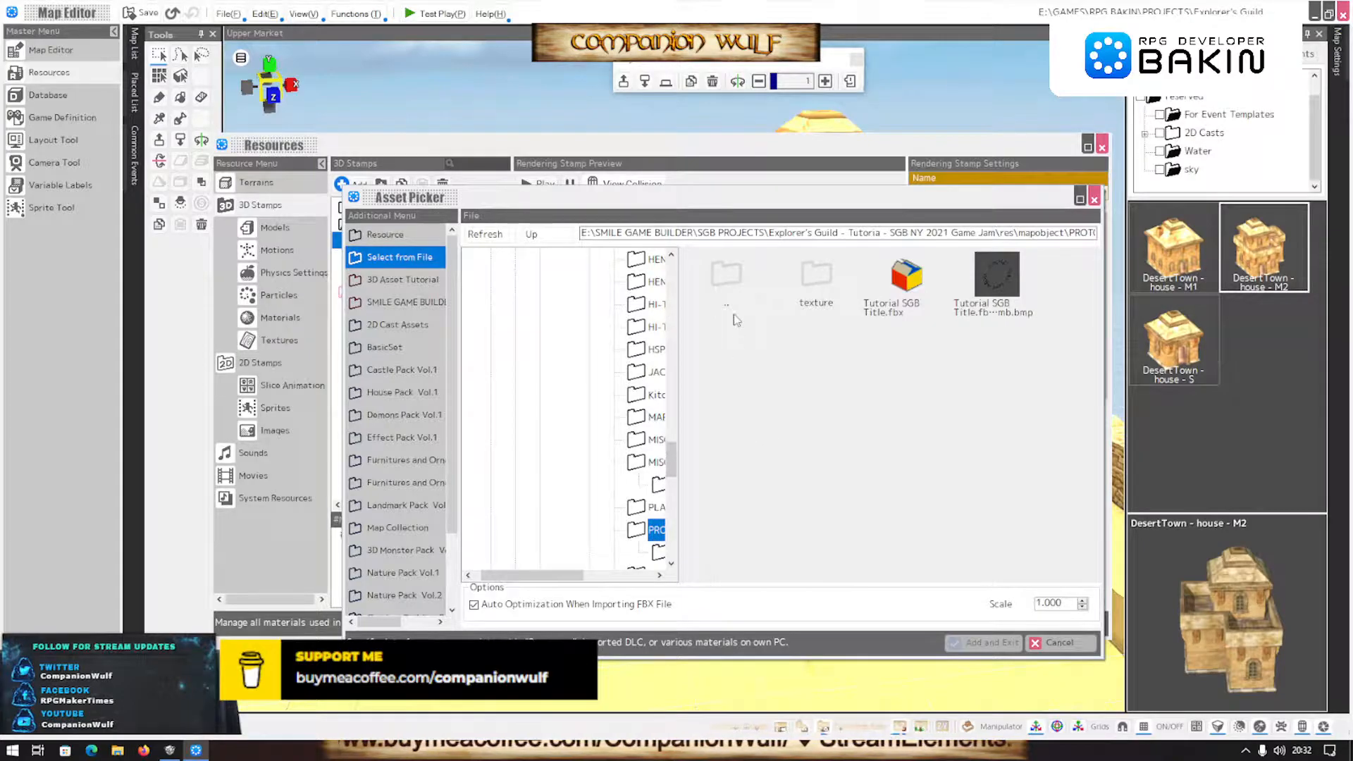
double_click(732, 281)
scroll(844, 531, down, 1)
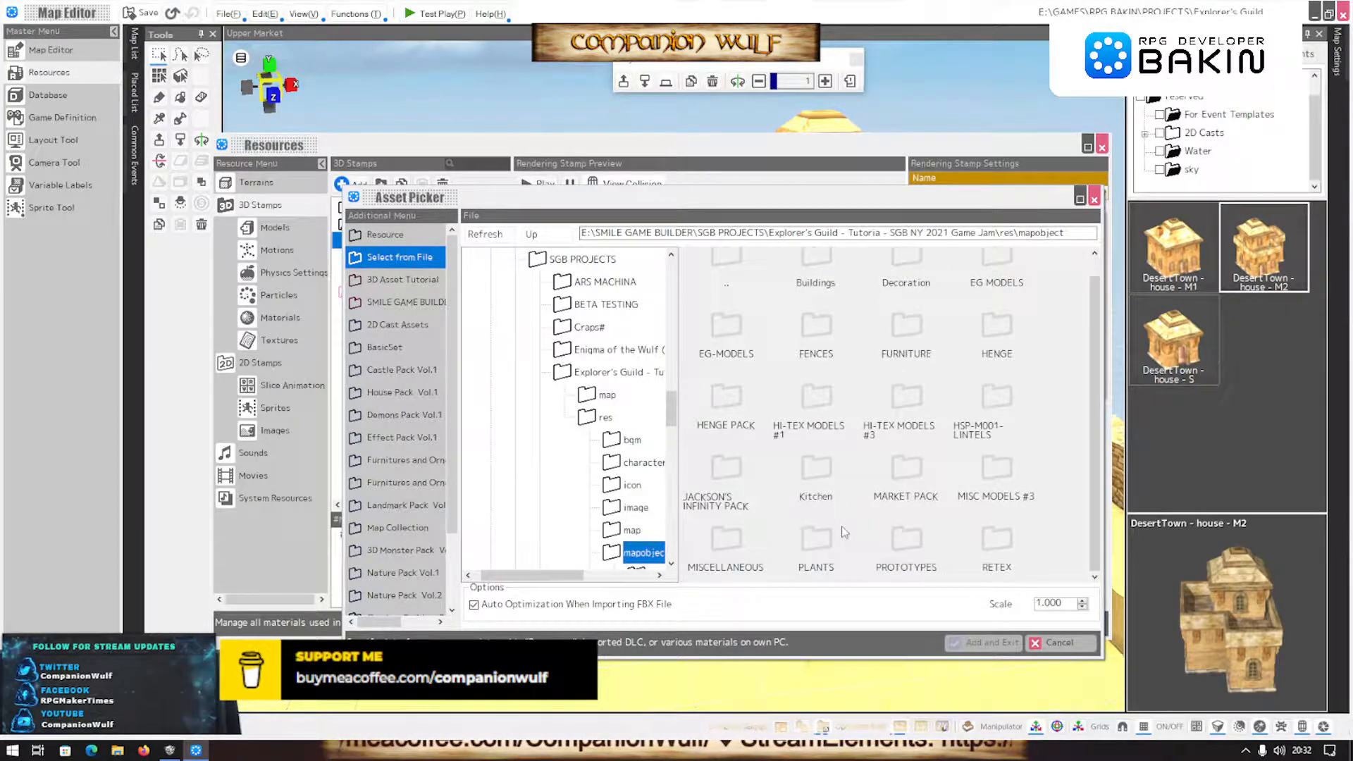
Import M001-CACTUS.fbx, M001-CACTUS-02.fbx and M001-CACTUS-03.fbx from the PLANTS folder as 3D stamps, adding all materials as new
double_click(821, 542)
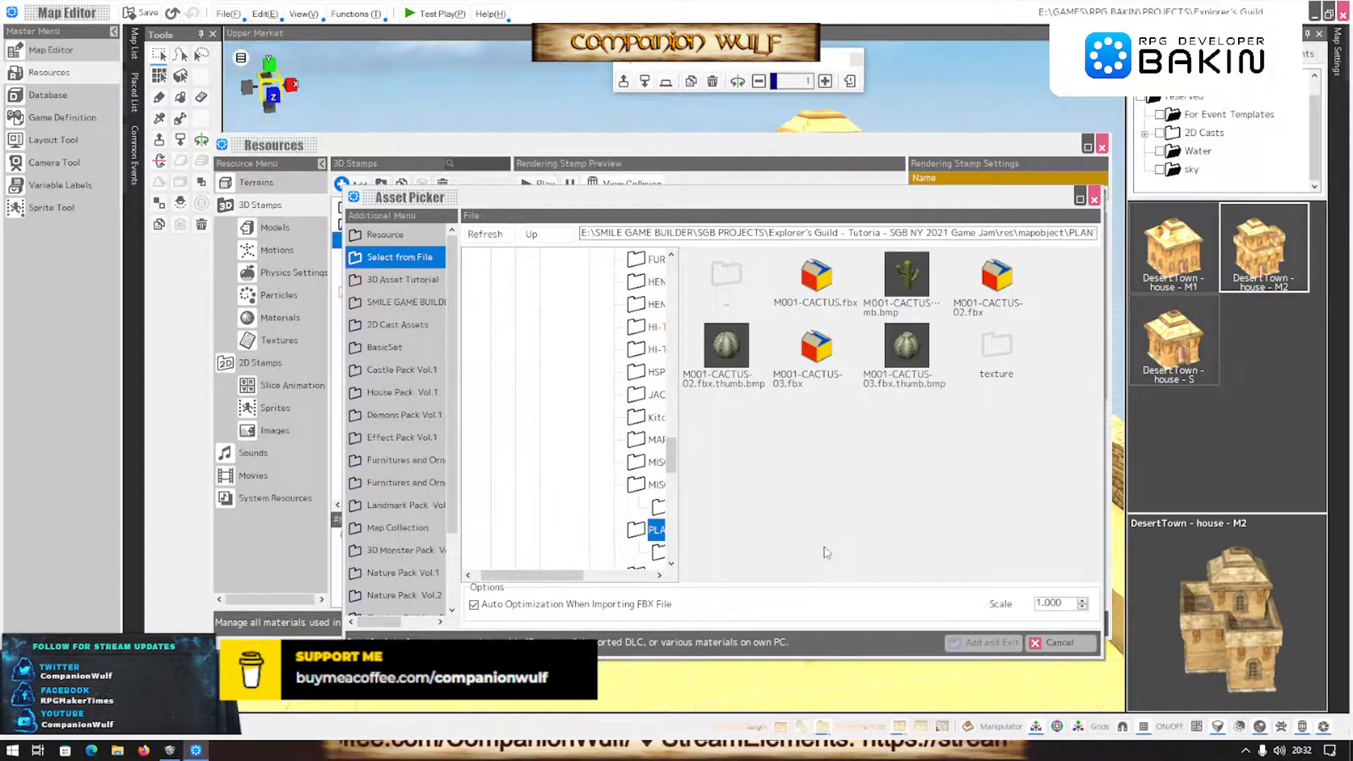
click(916, 277)
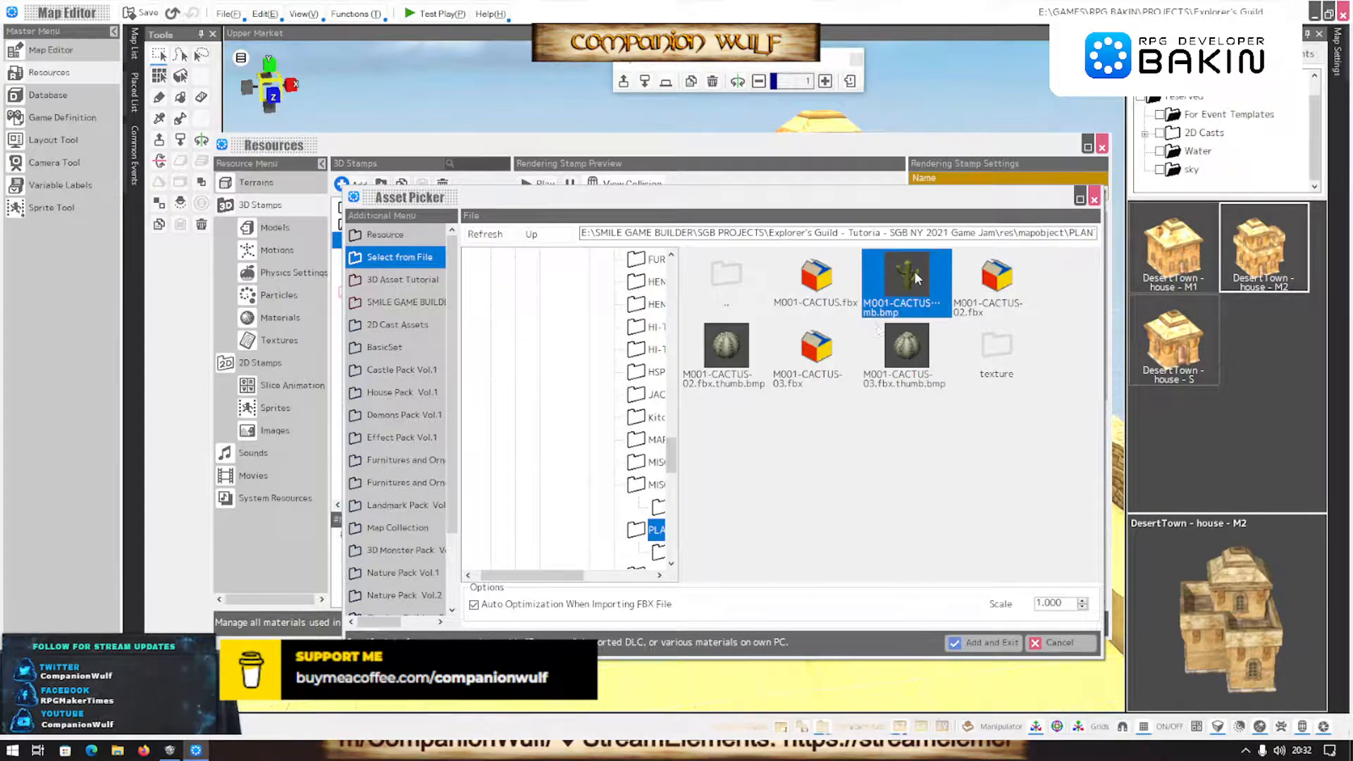
click(722, 354)
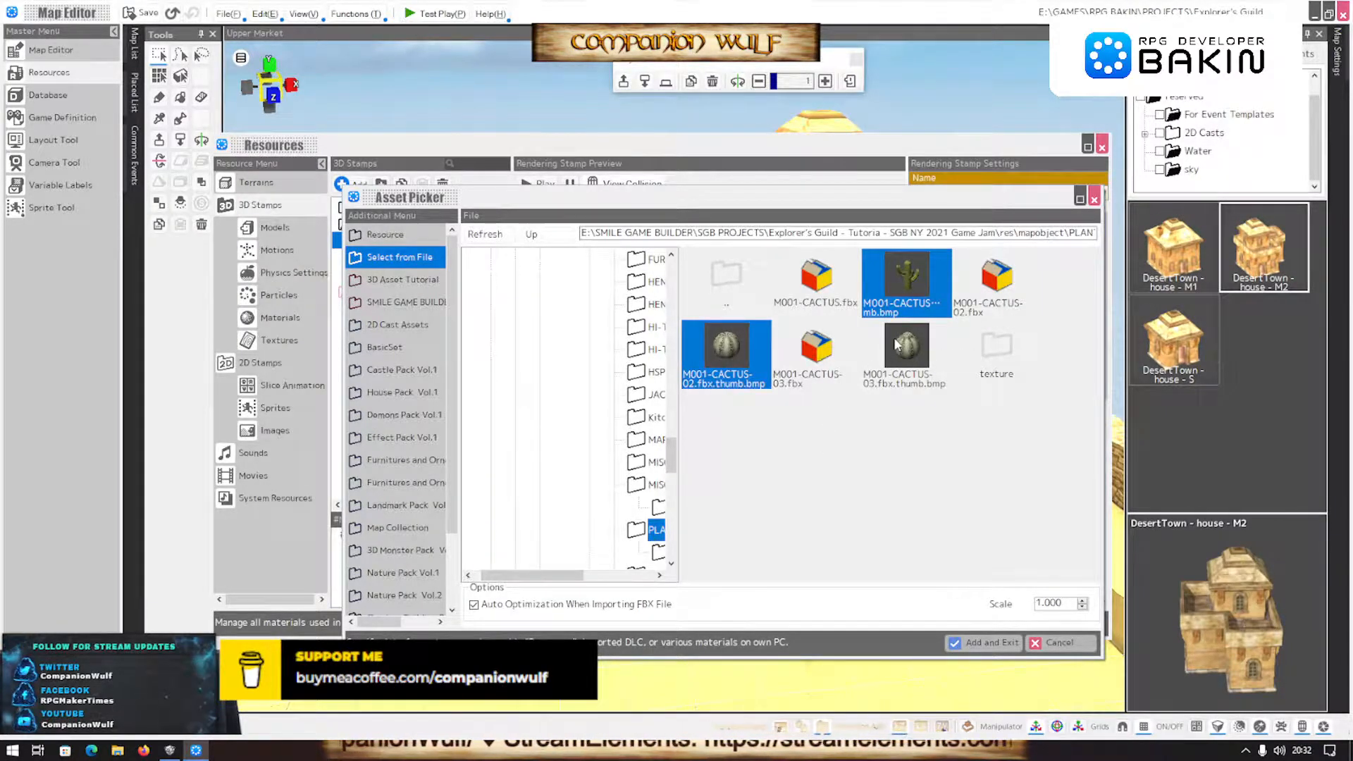
click(828, 282)
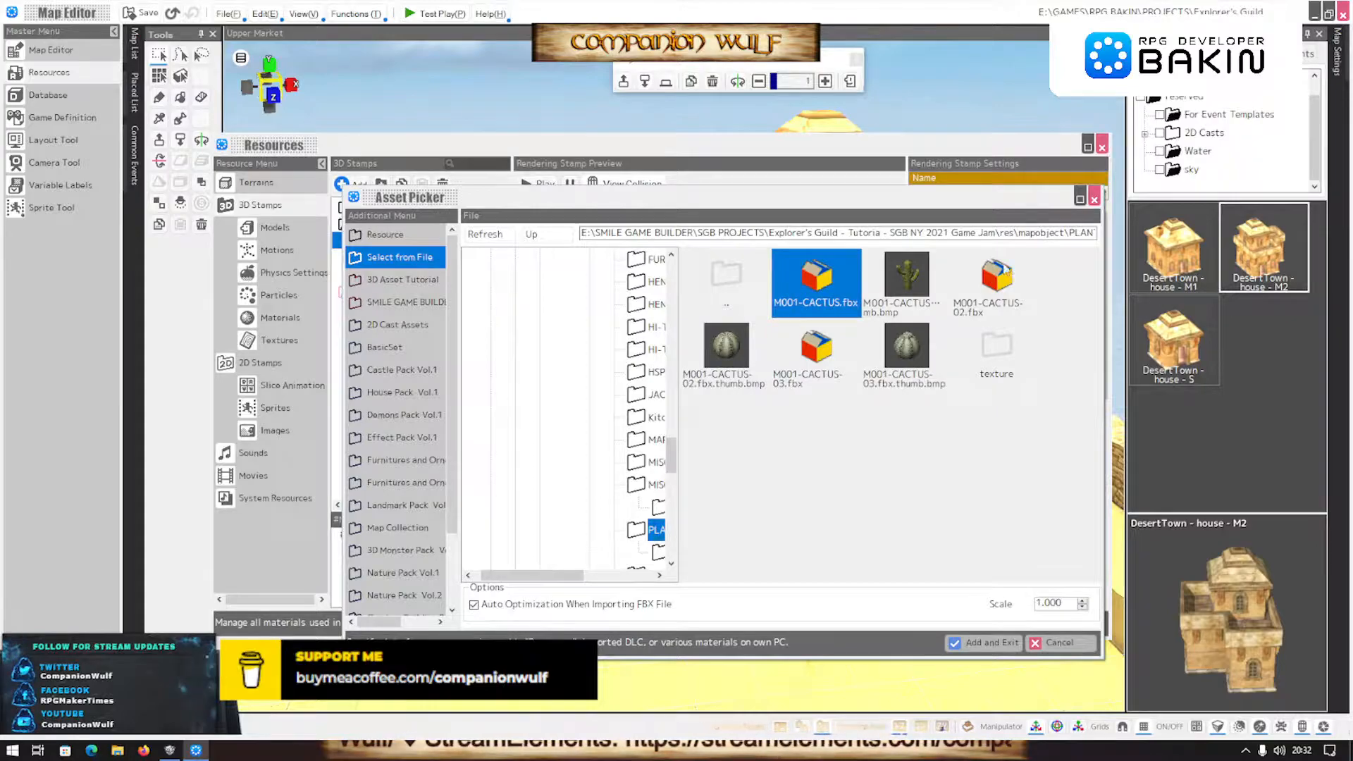
ctrl+click(1005, 279)
ctrl+click(817, 349)
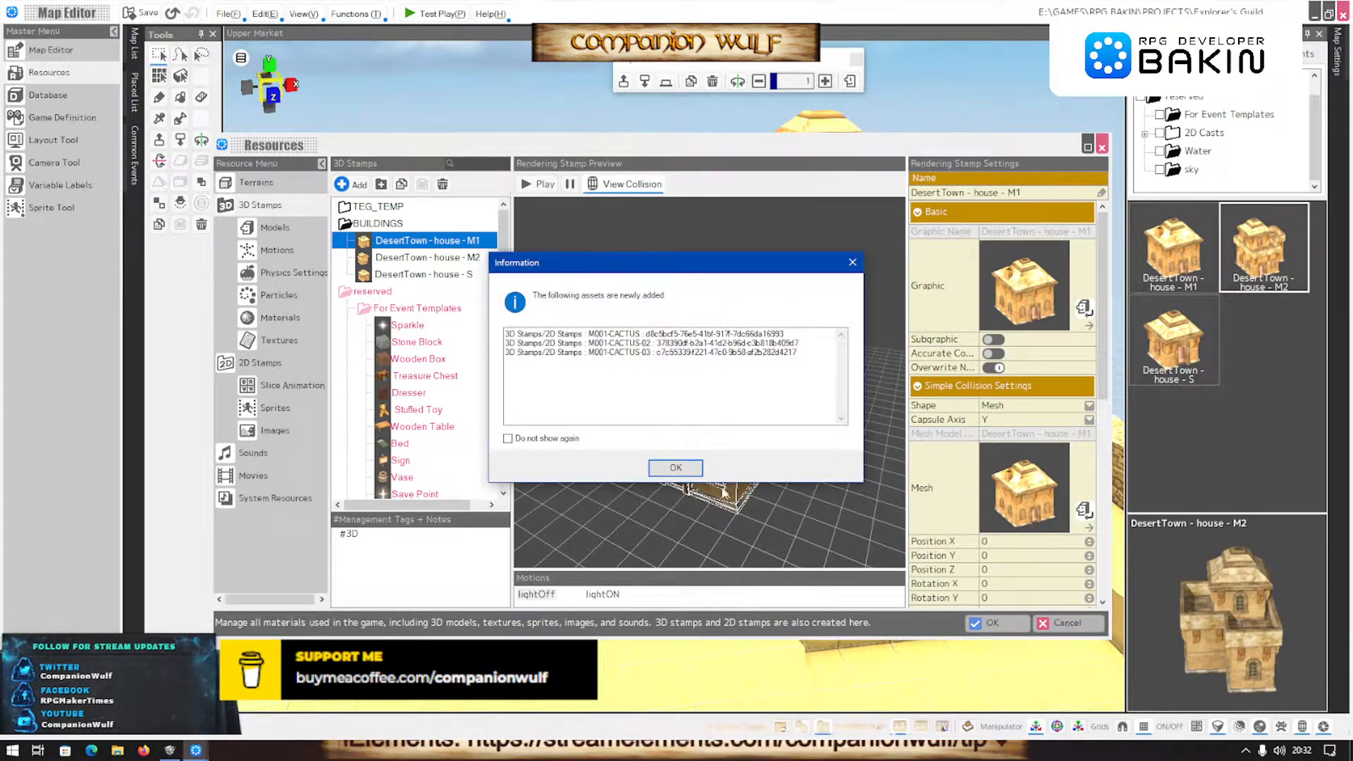
click(666, 469)
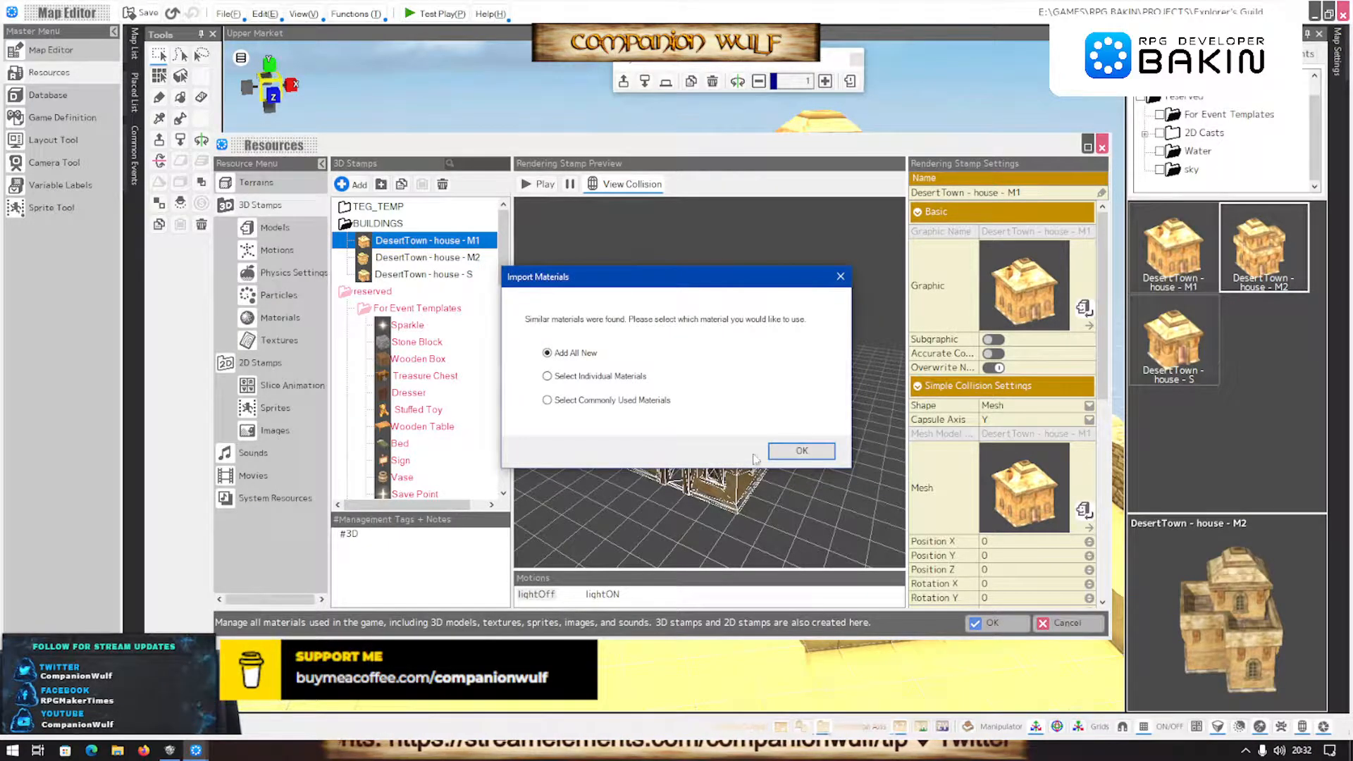
click(787, 451)
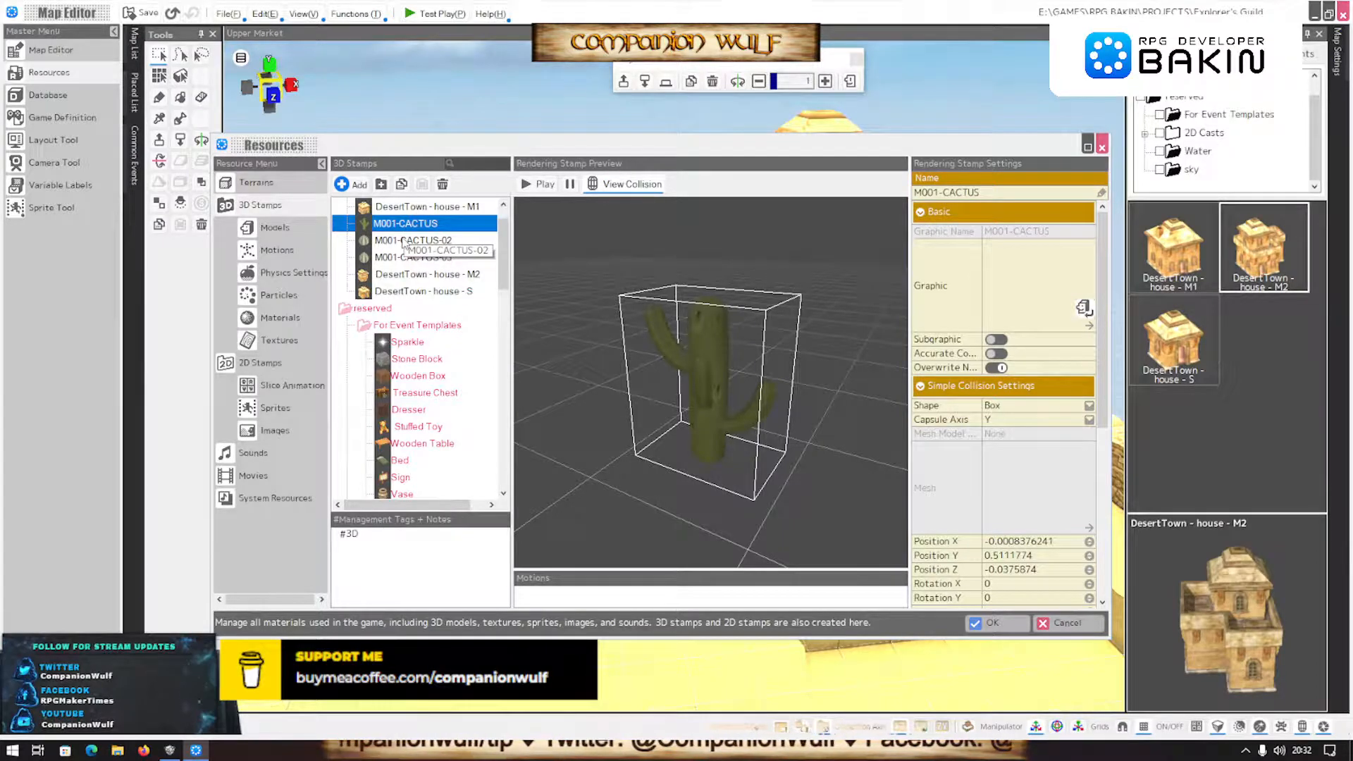
Set the M001-CACTUS stamp's collision shape to Mesh and assign the M001-CACTUS model as its collision mesh
click(1035, 407)
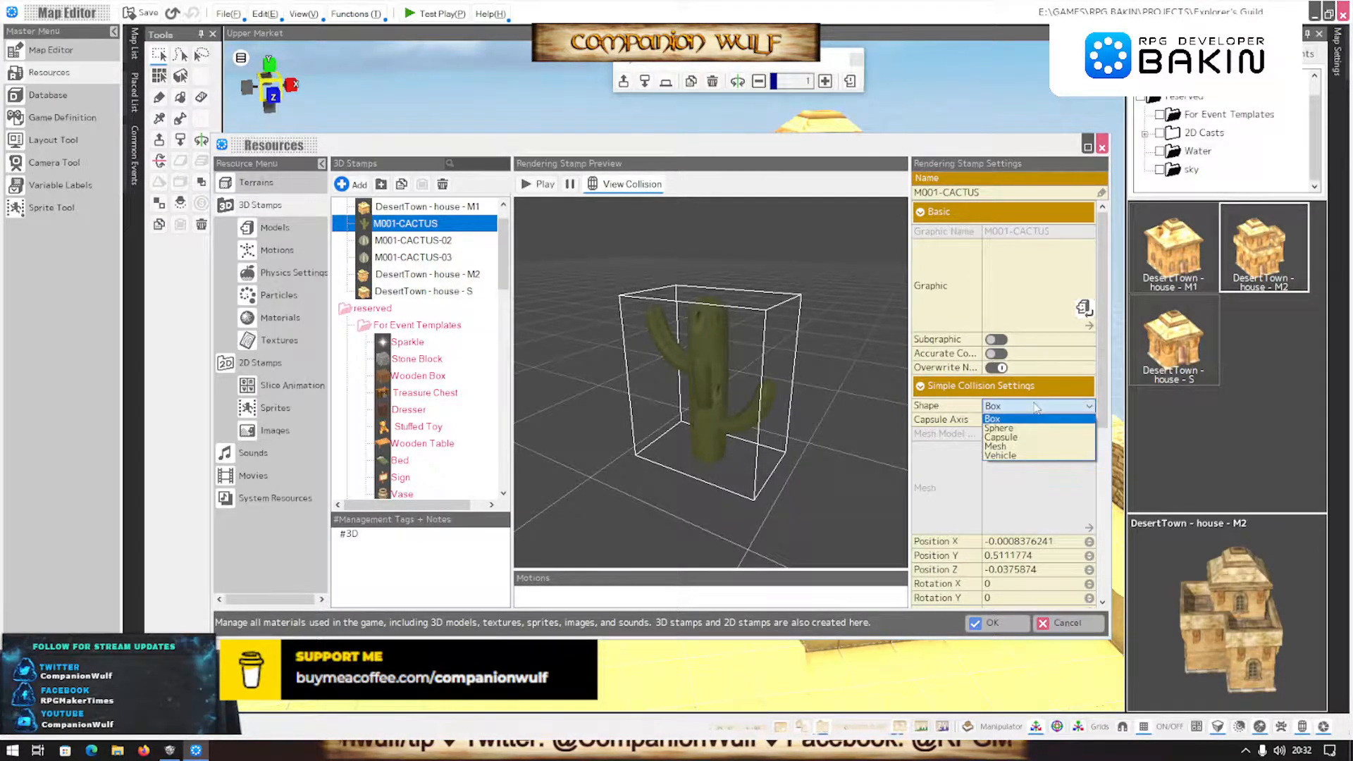
click(1036, 455)
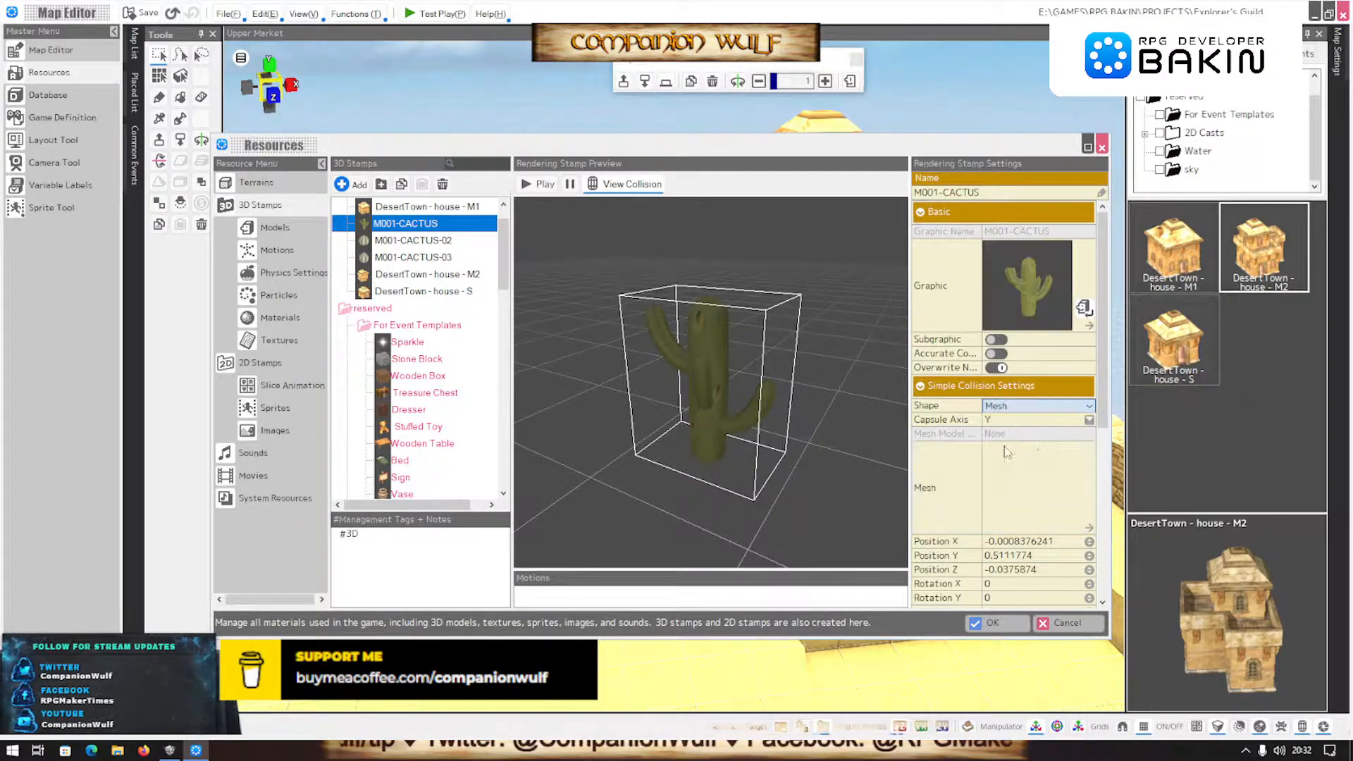
click(1091, 528)
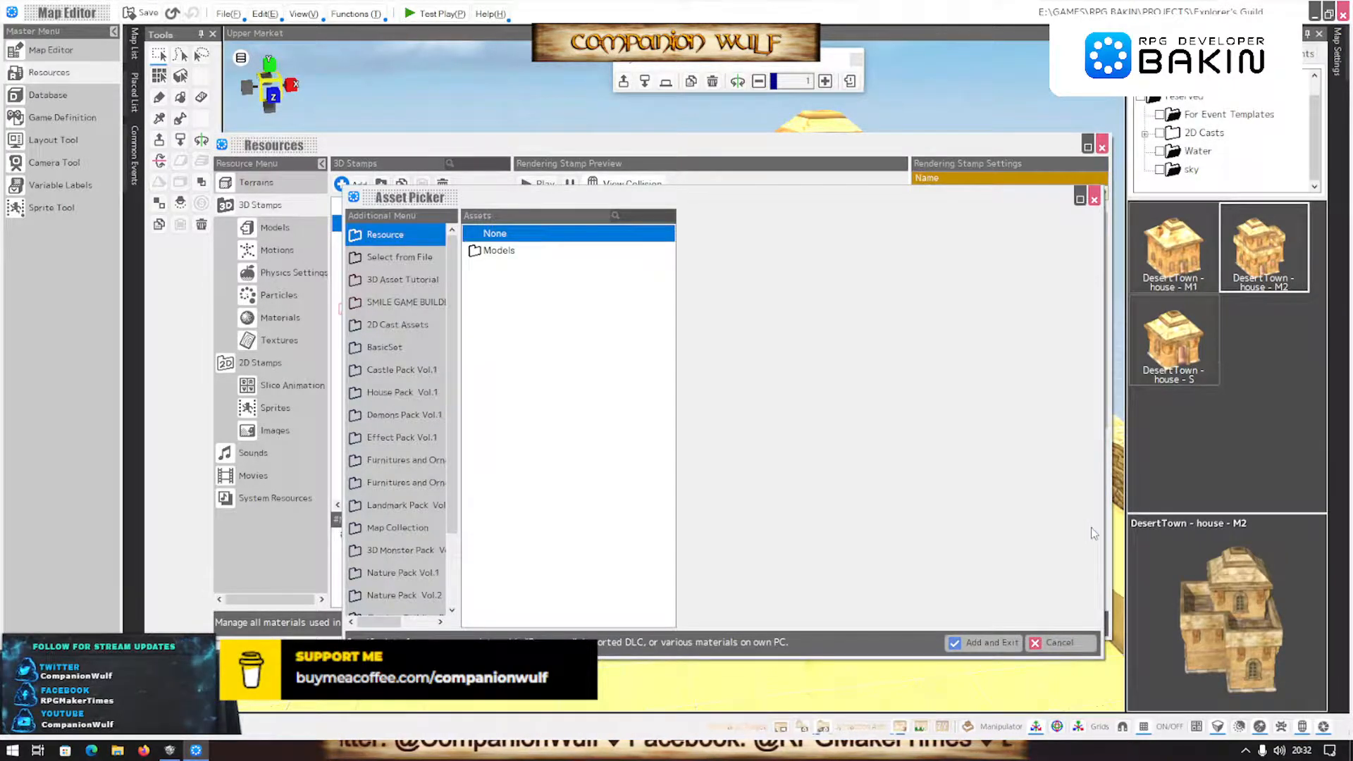
click(474, 252)
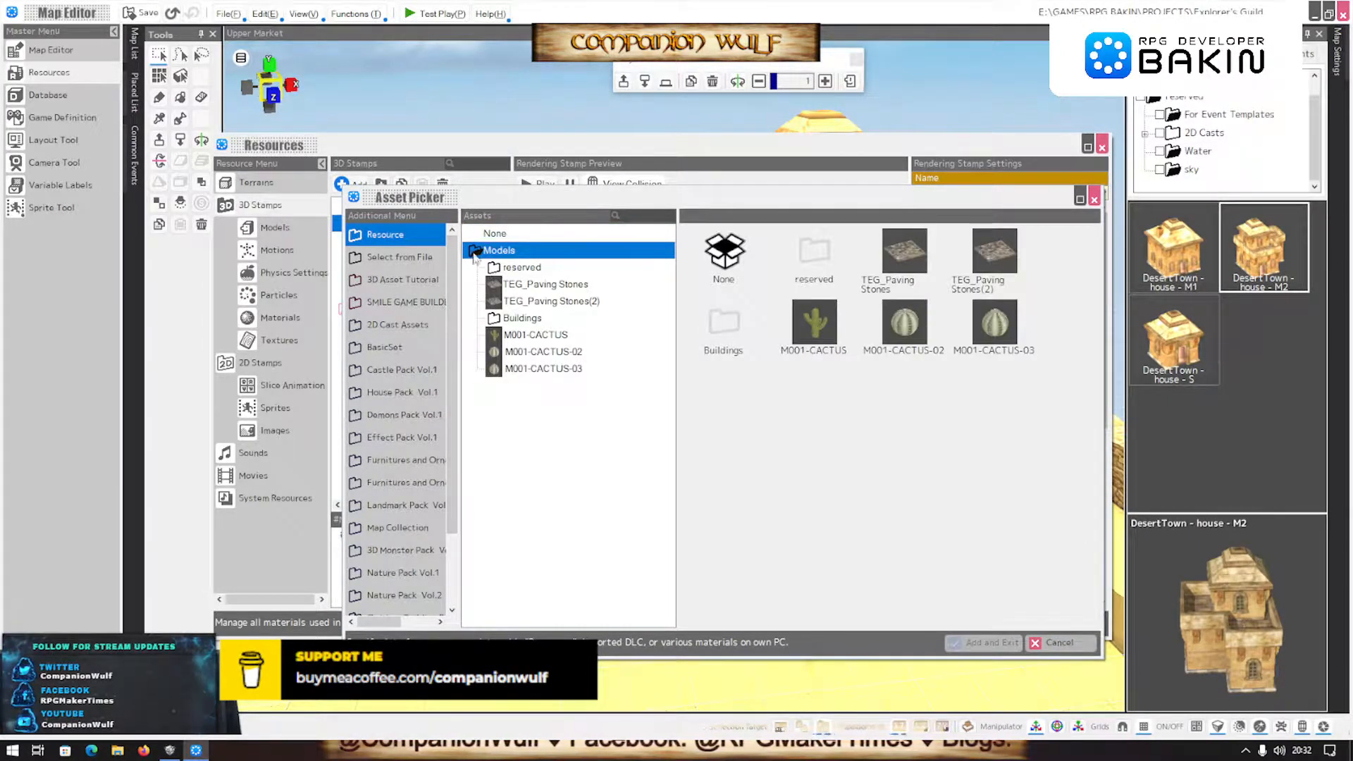
click(534, 336)
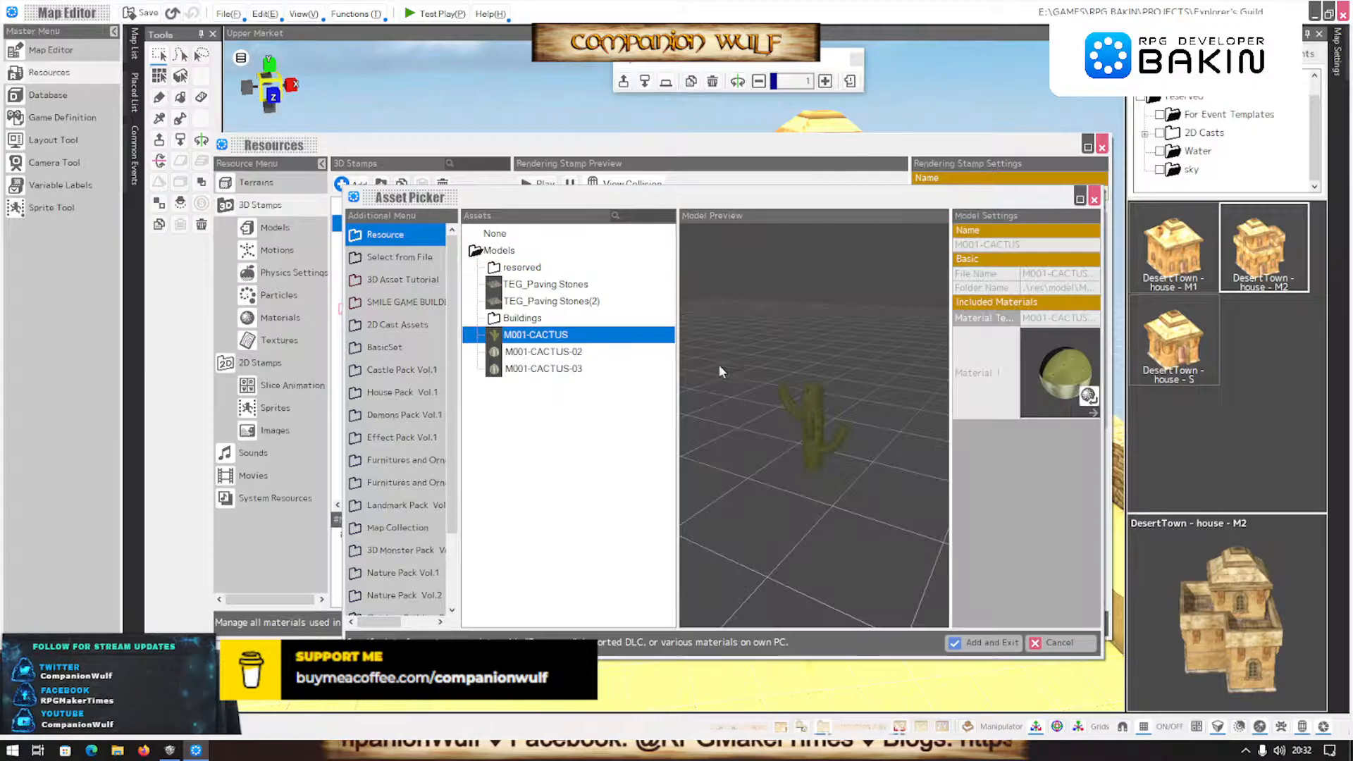
click(990, 642)
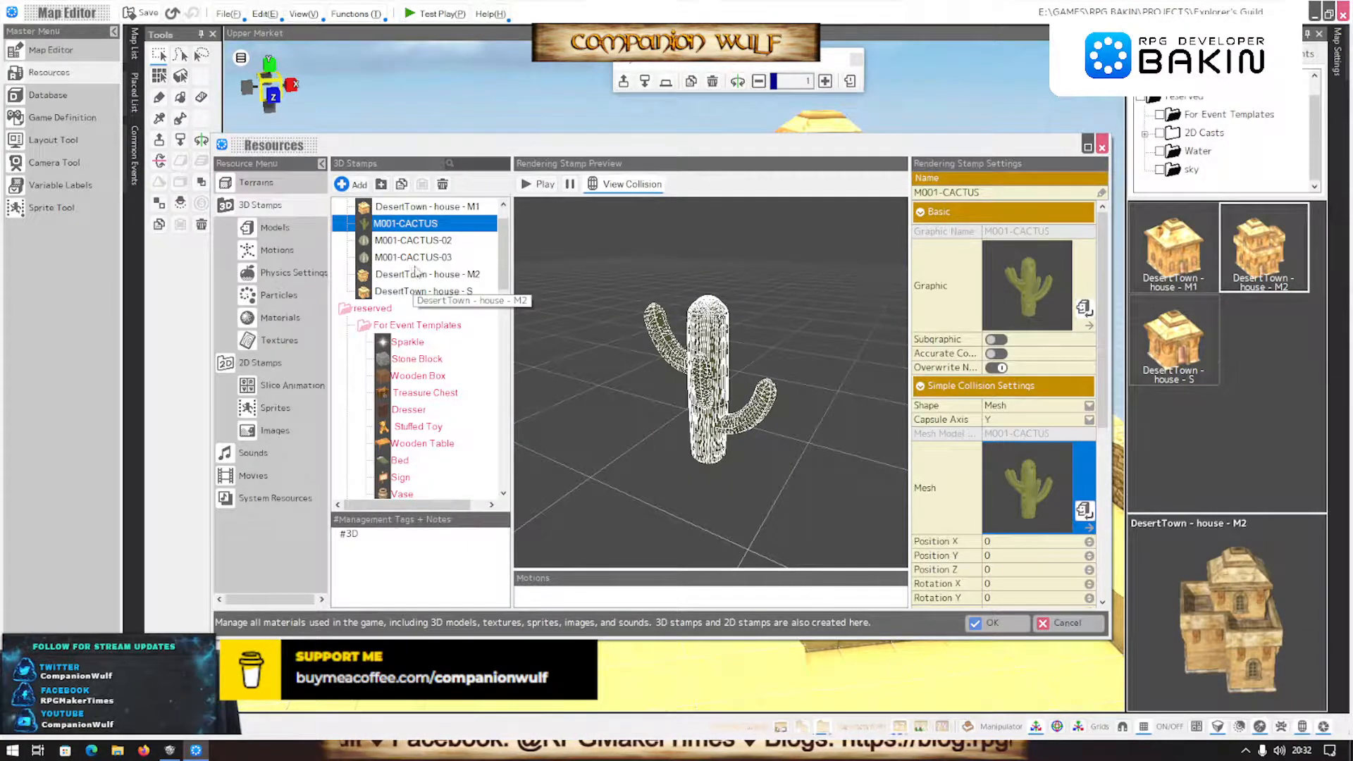
Check the collision previews of the M001-CACTUS-02 and M001-CACTUS-03 stamps, and accept the resource changes
click(421, 241)
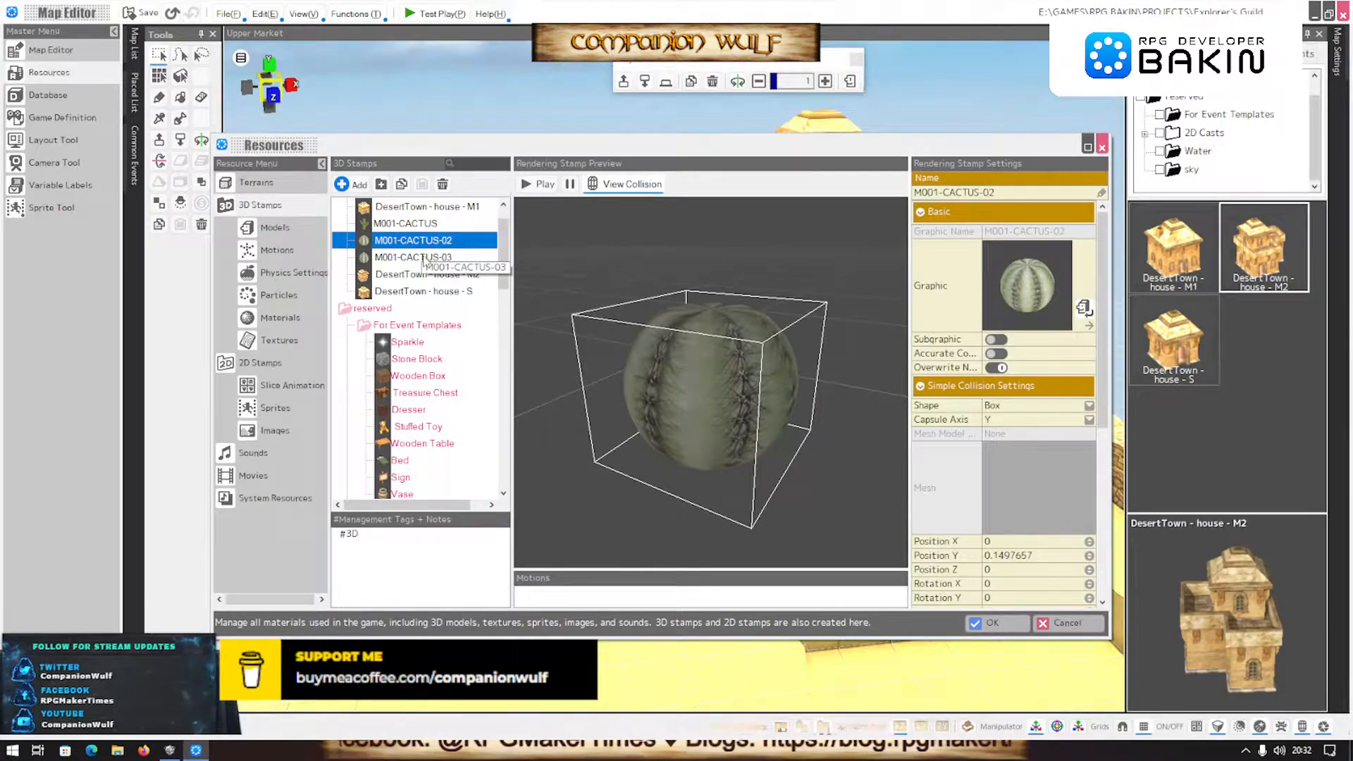
shift+click(425, 262)
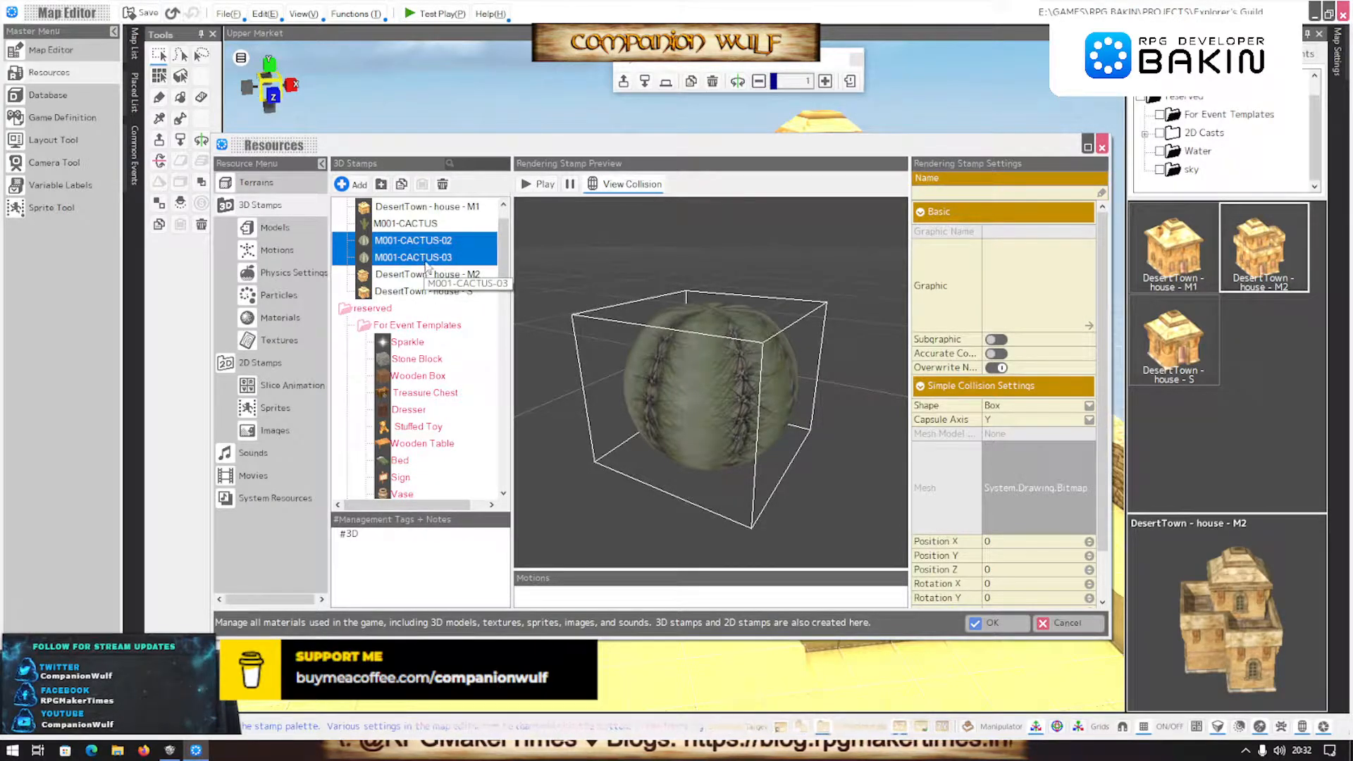
click(430, 259)
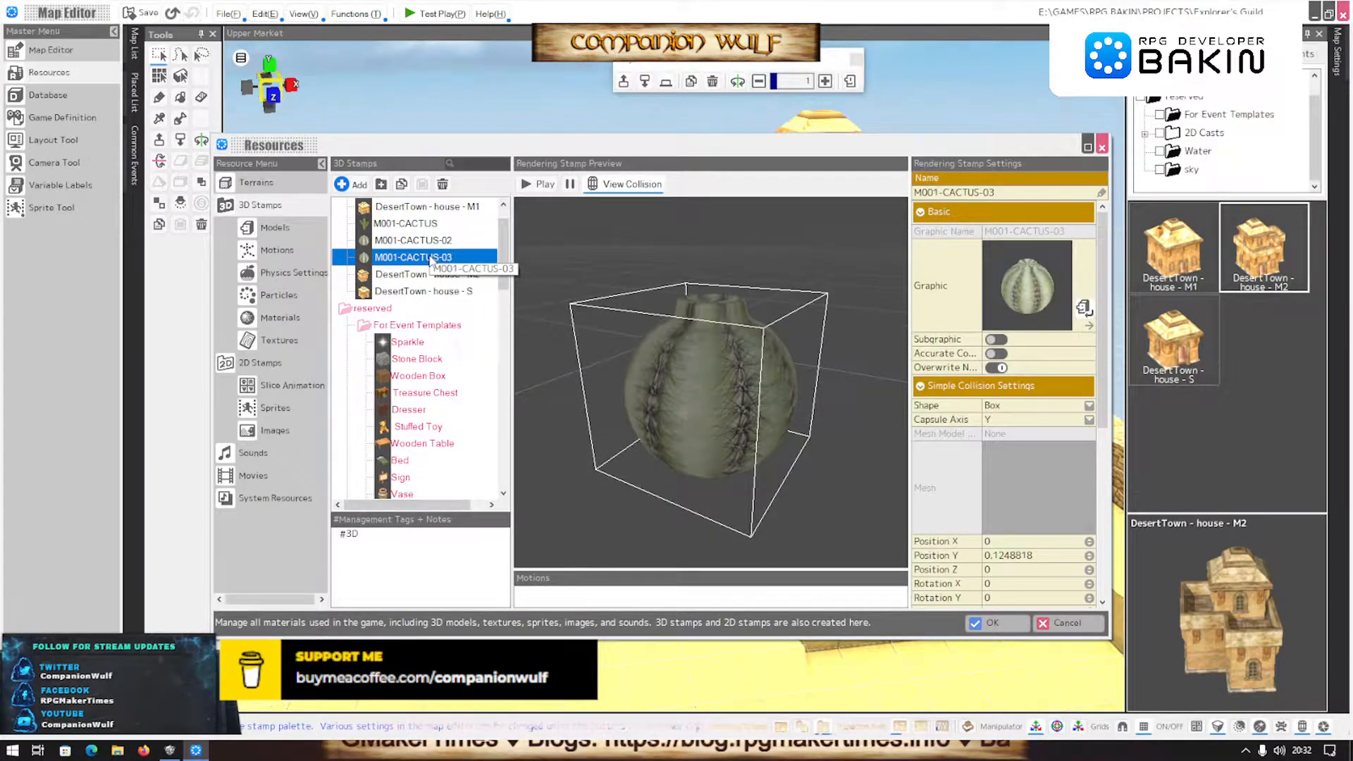
scroll(606, 376, down, 5)
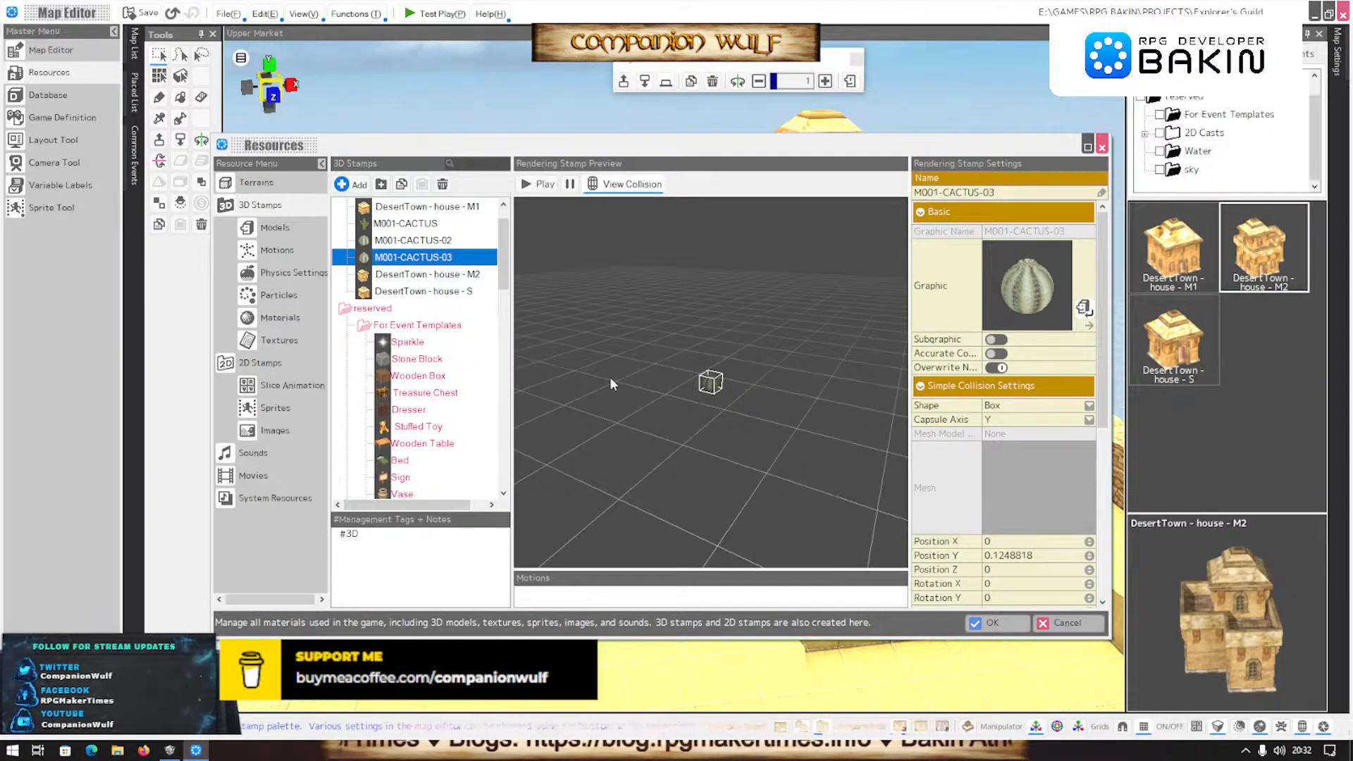
scroll(610, 381, up, 3)
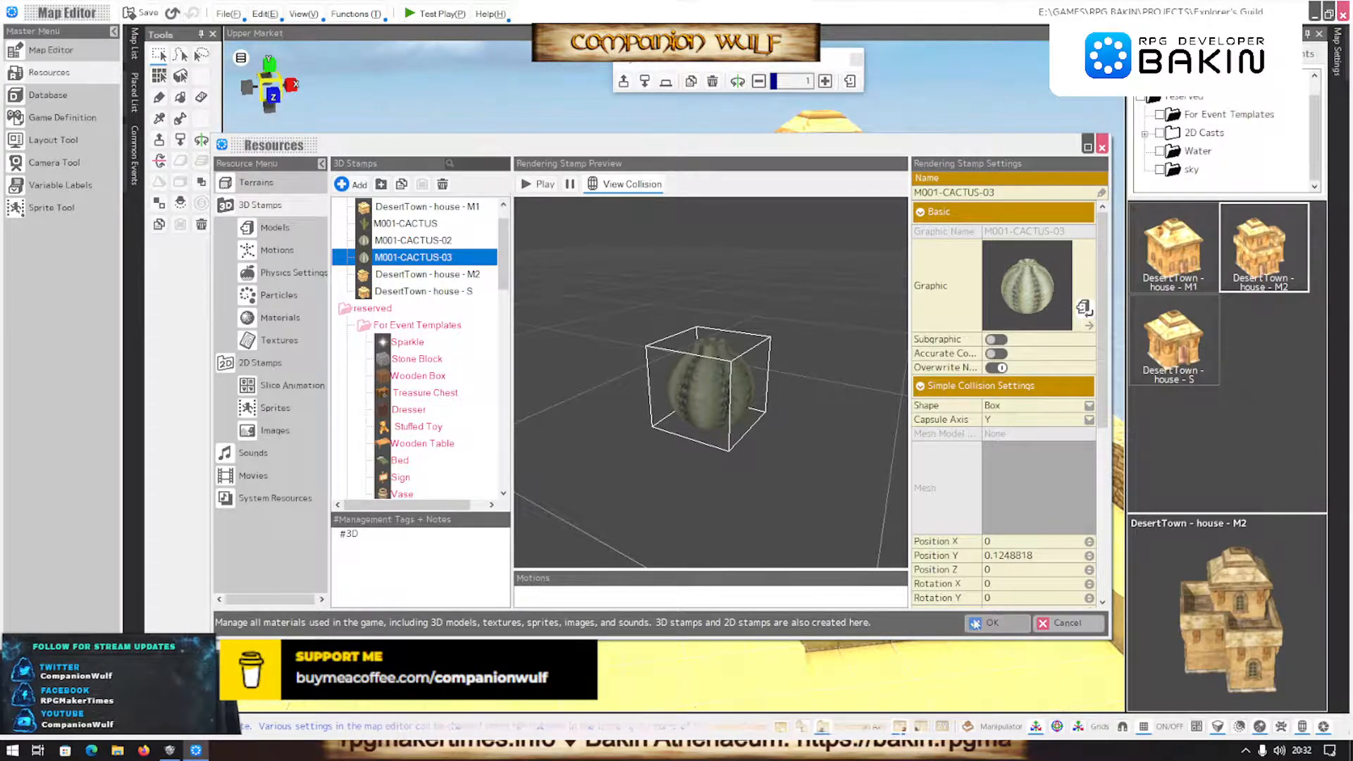
click(983, 623)
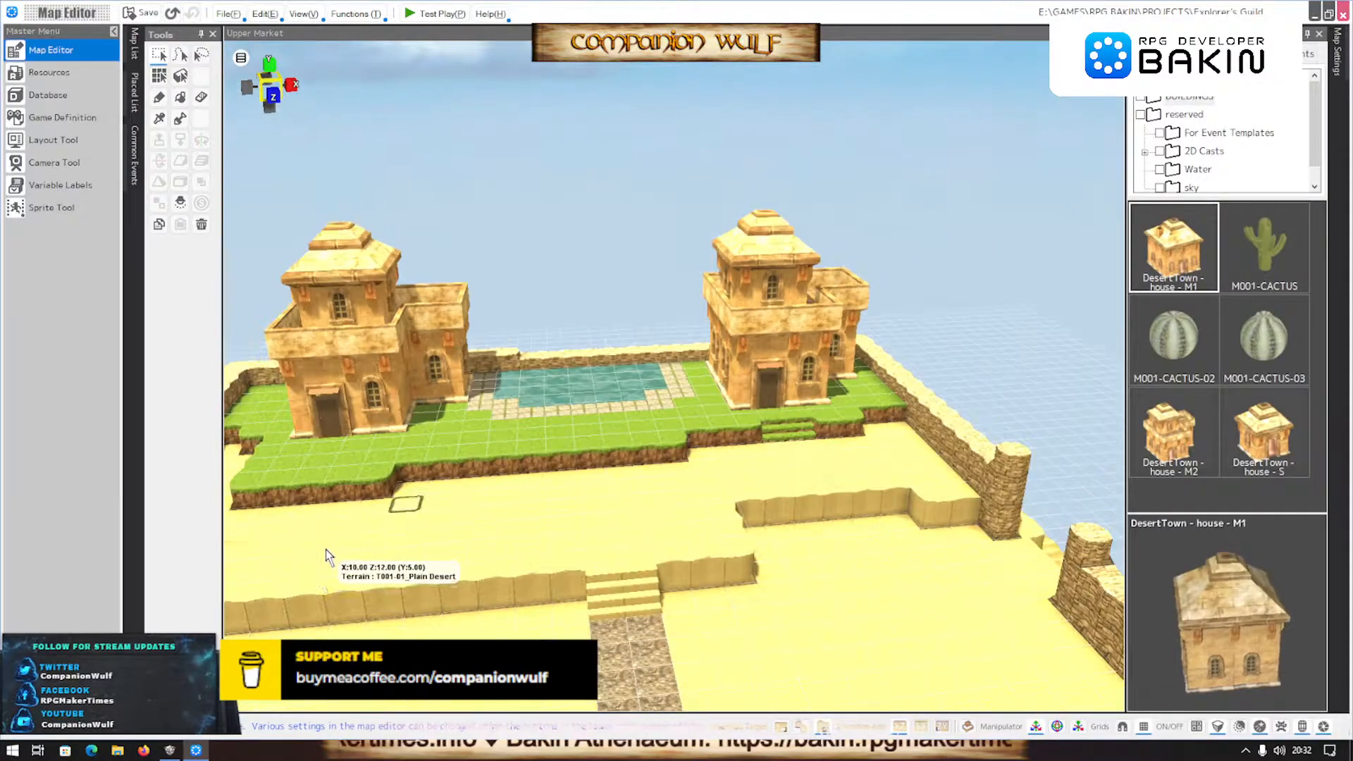
Switch to SMILE GAME BUILDER and examine where cacti and other objects stand on the original Upper Market map
click(170, 750)
scroll(339, 384, down, 2)
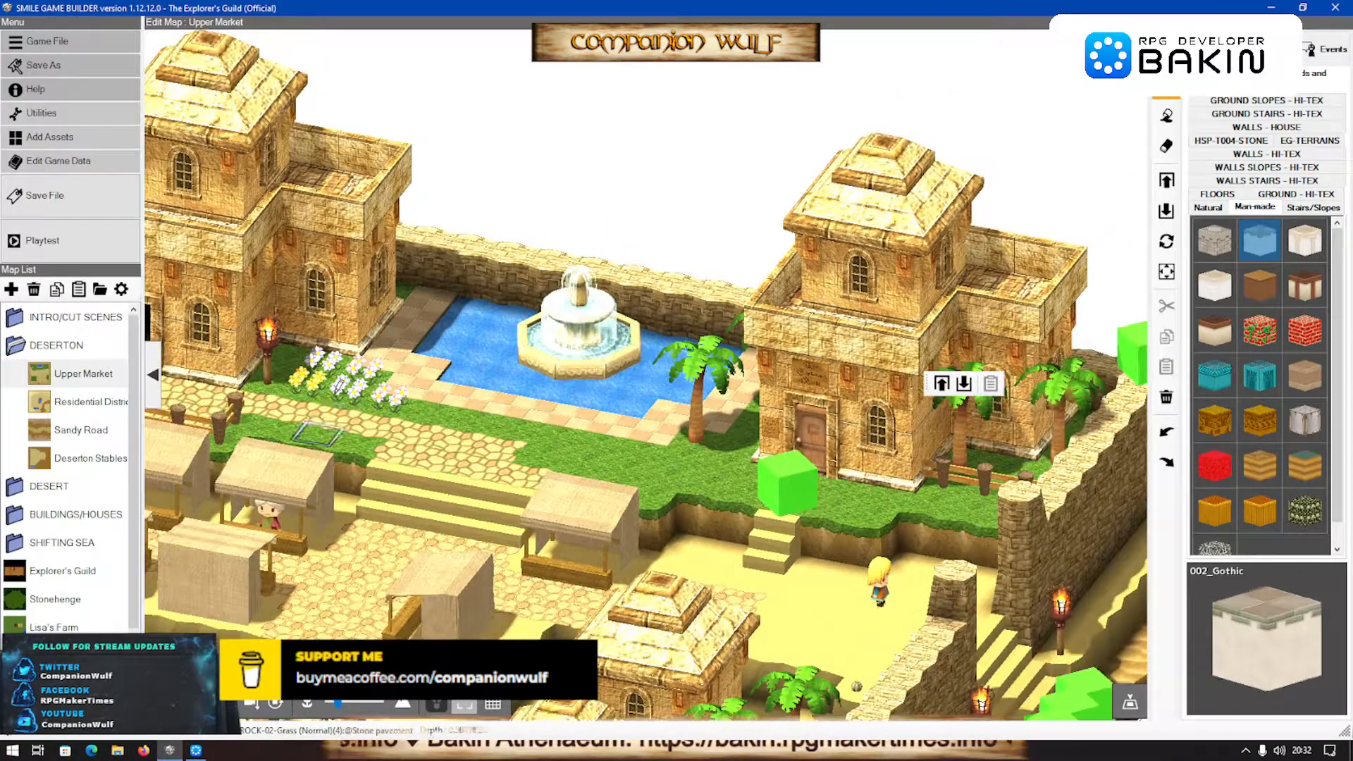
scroll(339, 385, down, 5)
right_drag(339, 384, 384, 634)
scroll(373, 517, up, 2)
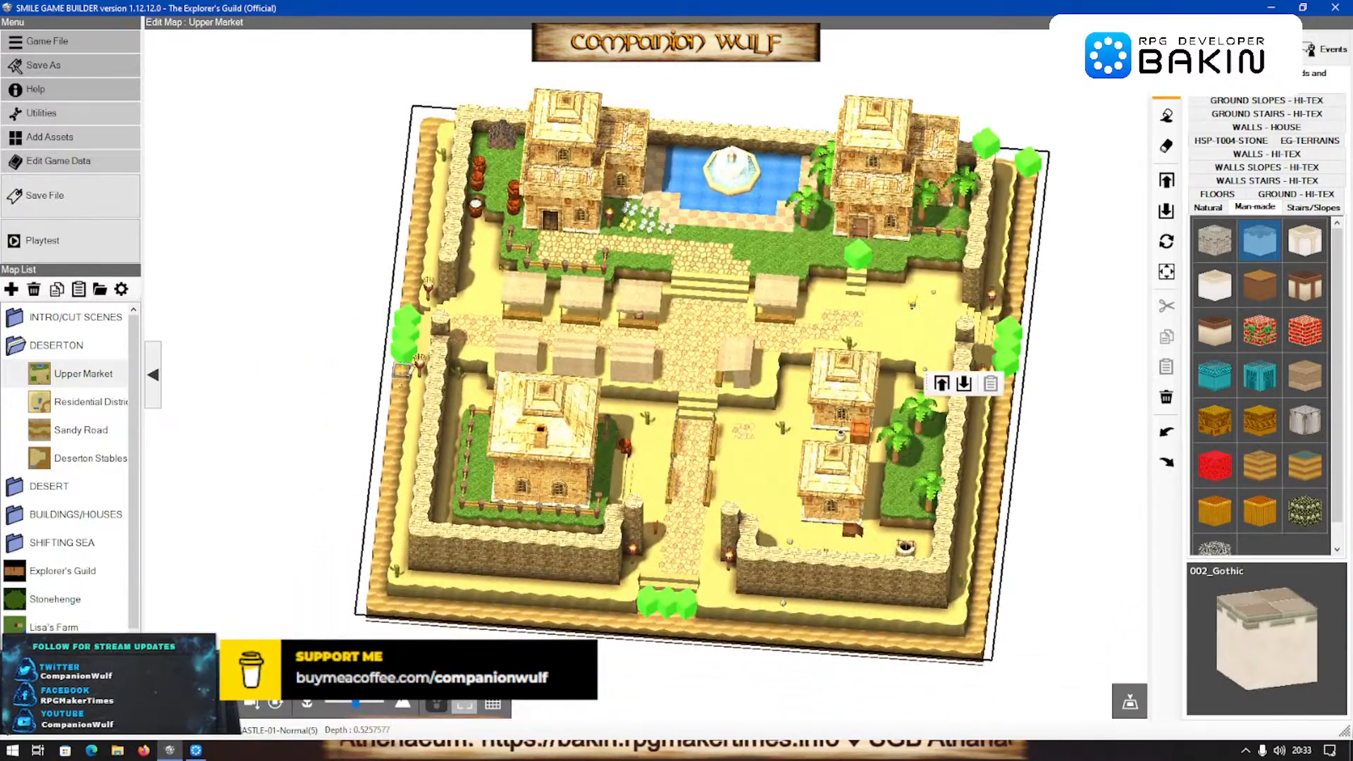
scroll(525, 564, up, 6)
mouse_move(643, 592)
right_down()
mouse_move(649, 475)
mouse_move(662, 594)
right_up()
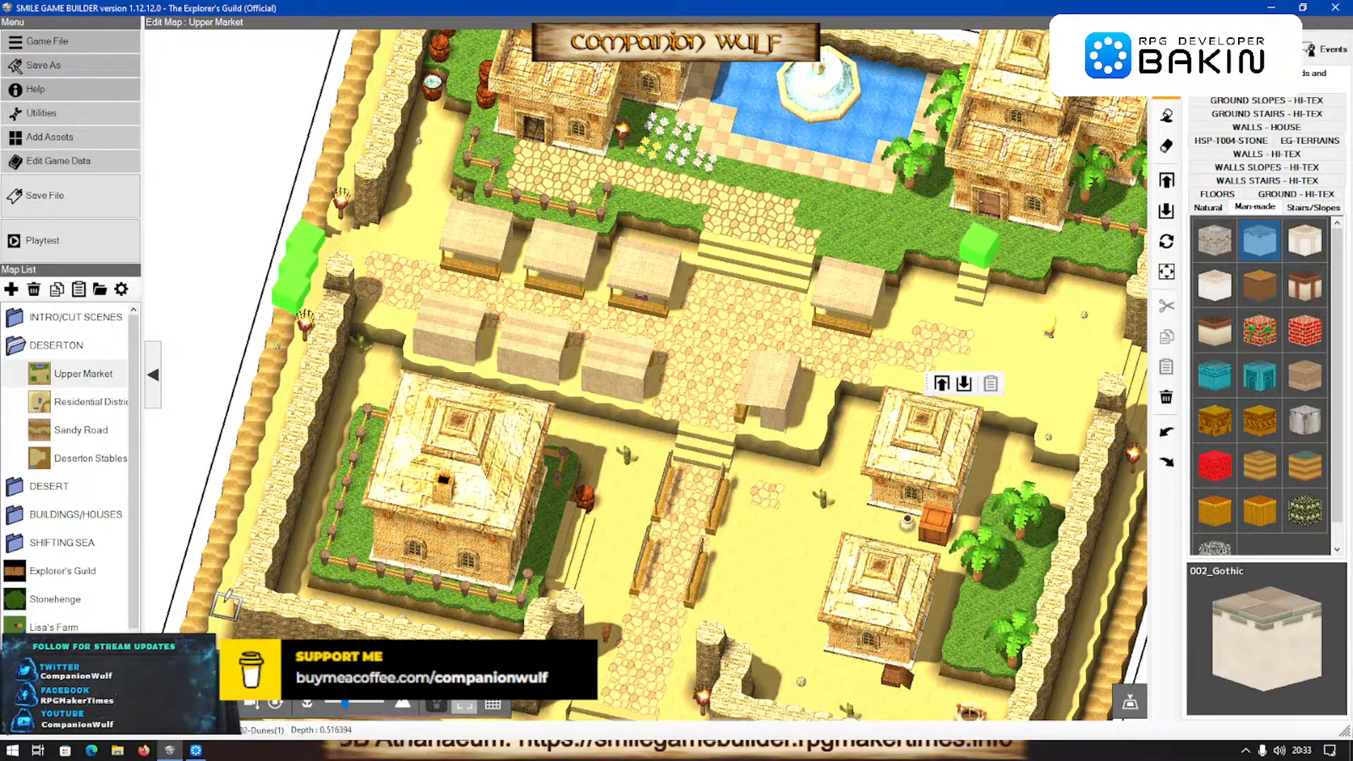
scroll(240, 609, down, 4)
scroll(268, 609, up, 4)
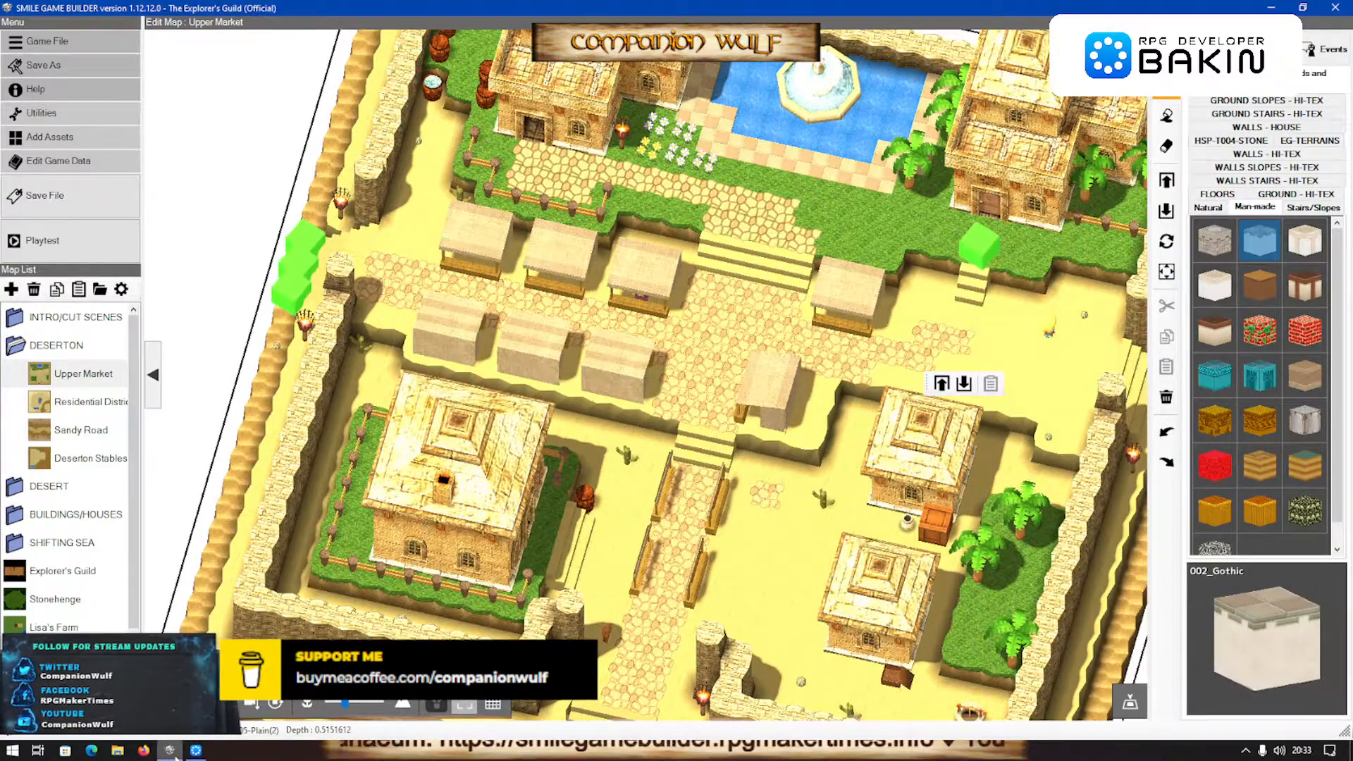
Switch to RPG Developer Bakin and place an M001-CACTUS in the southwest inner corner of the lower walled yard
click(196, 749)
click(1164, 100)
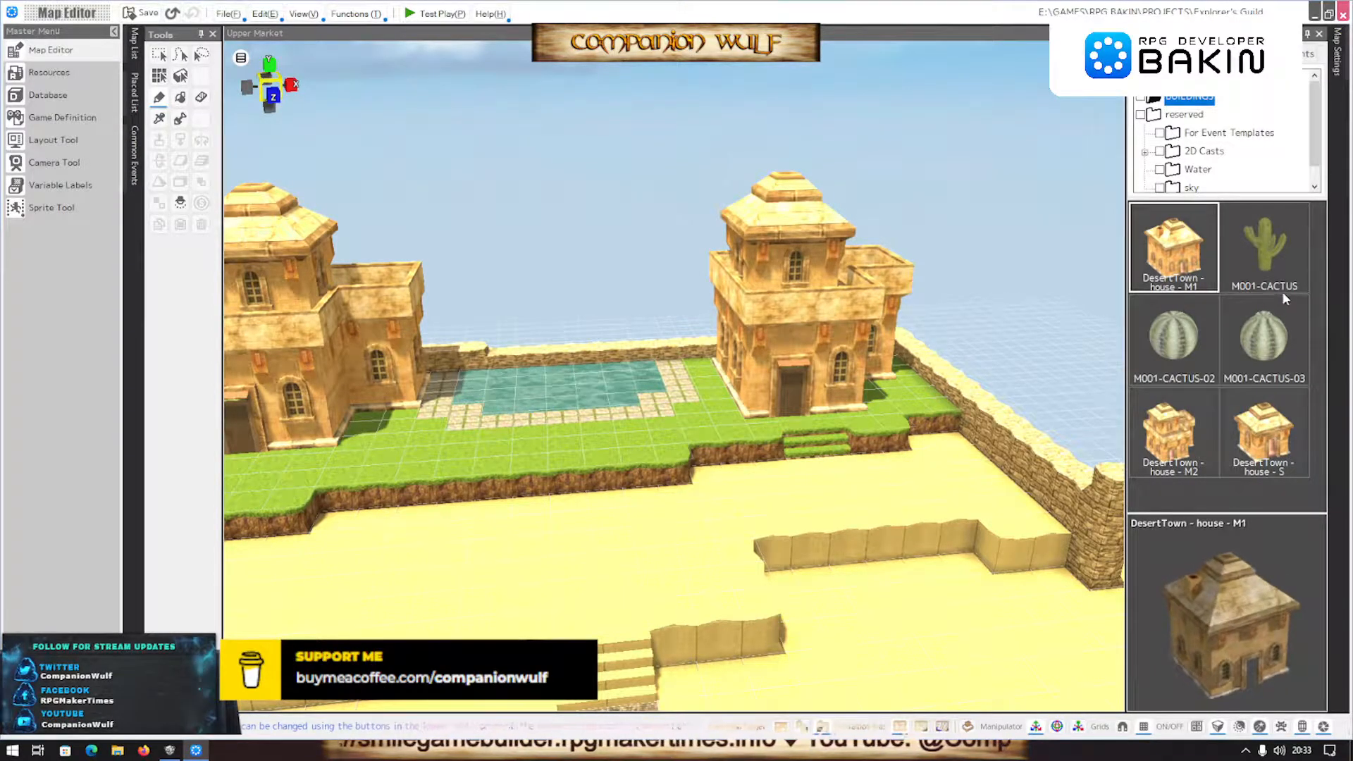
click(1268, 275)
scroll(514, 447, down, 5)
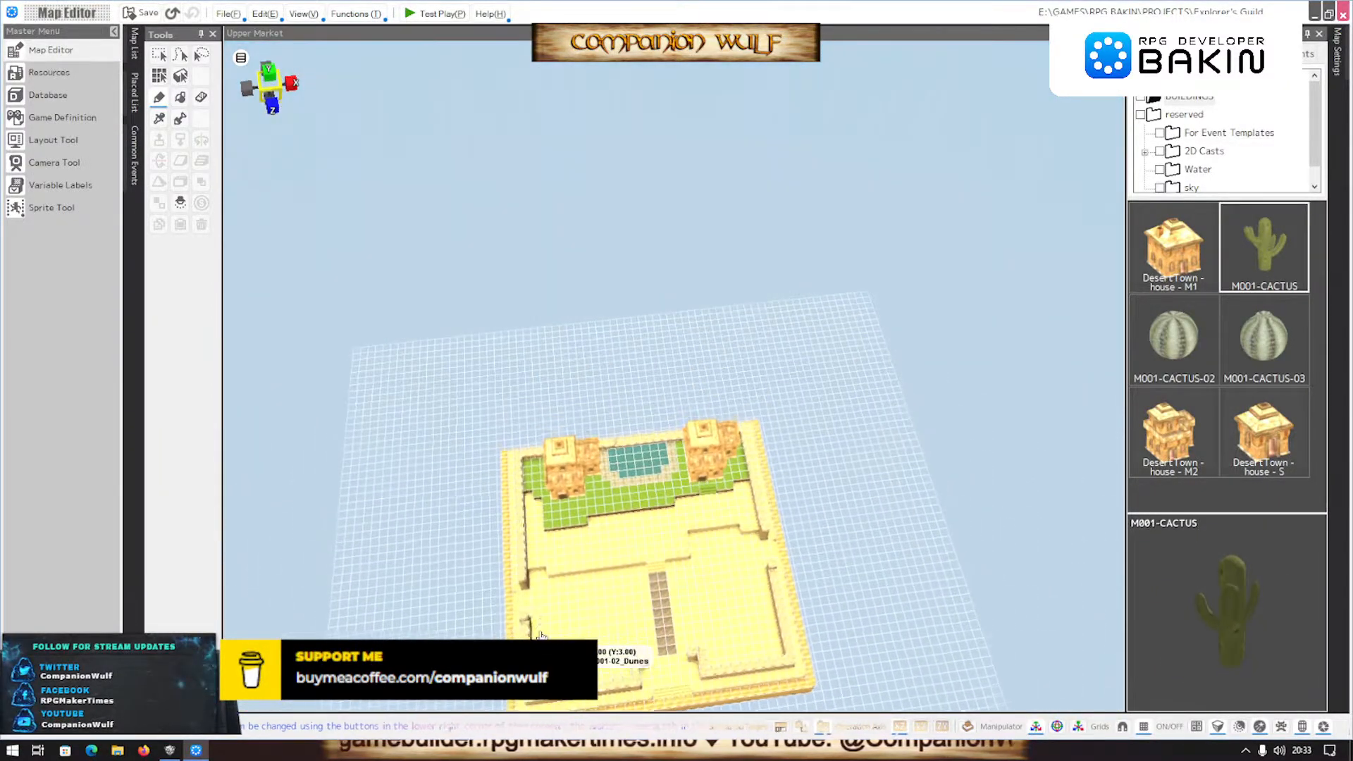
scroll(541, 635, up, 5)
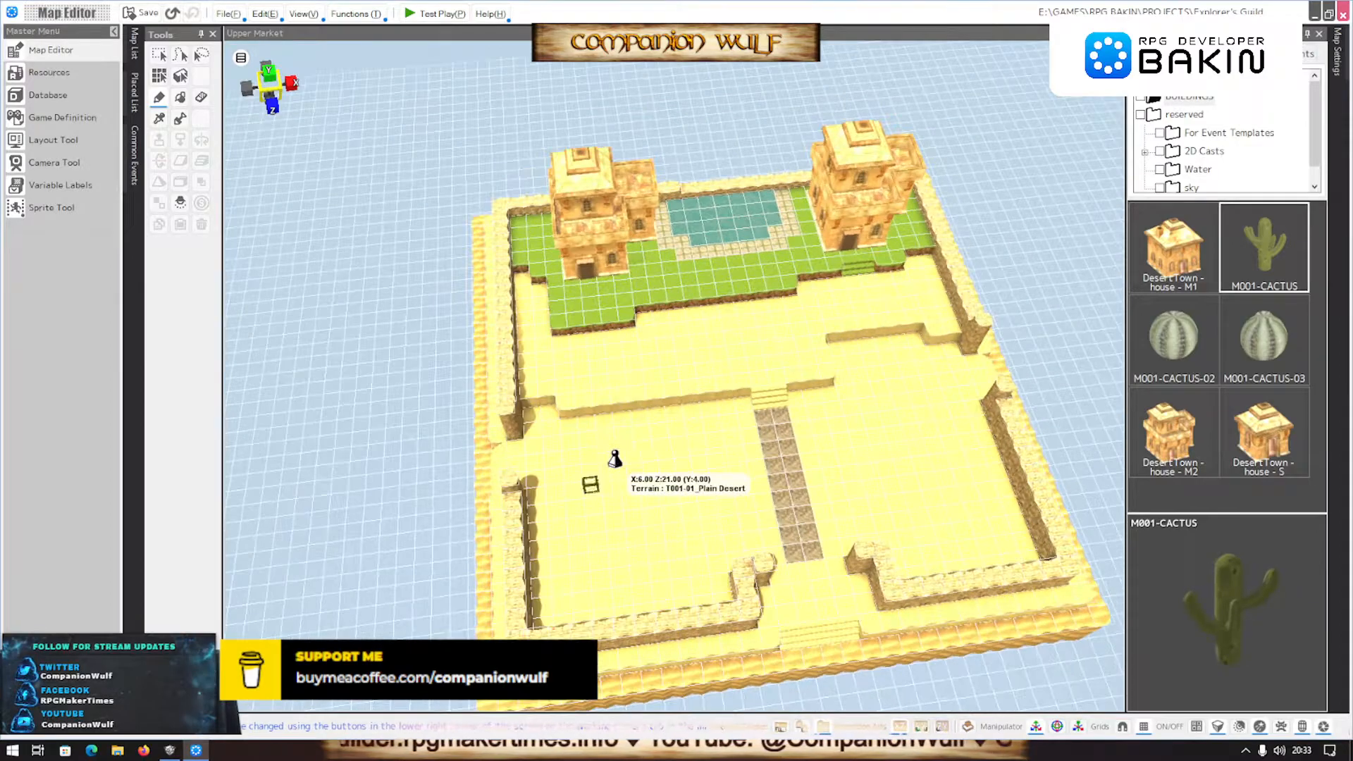
middle_drag(552, 613, 357, 450)
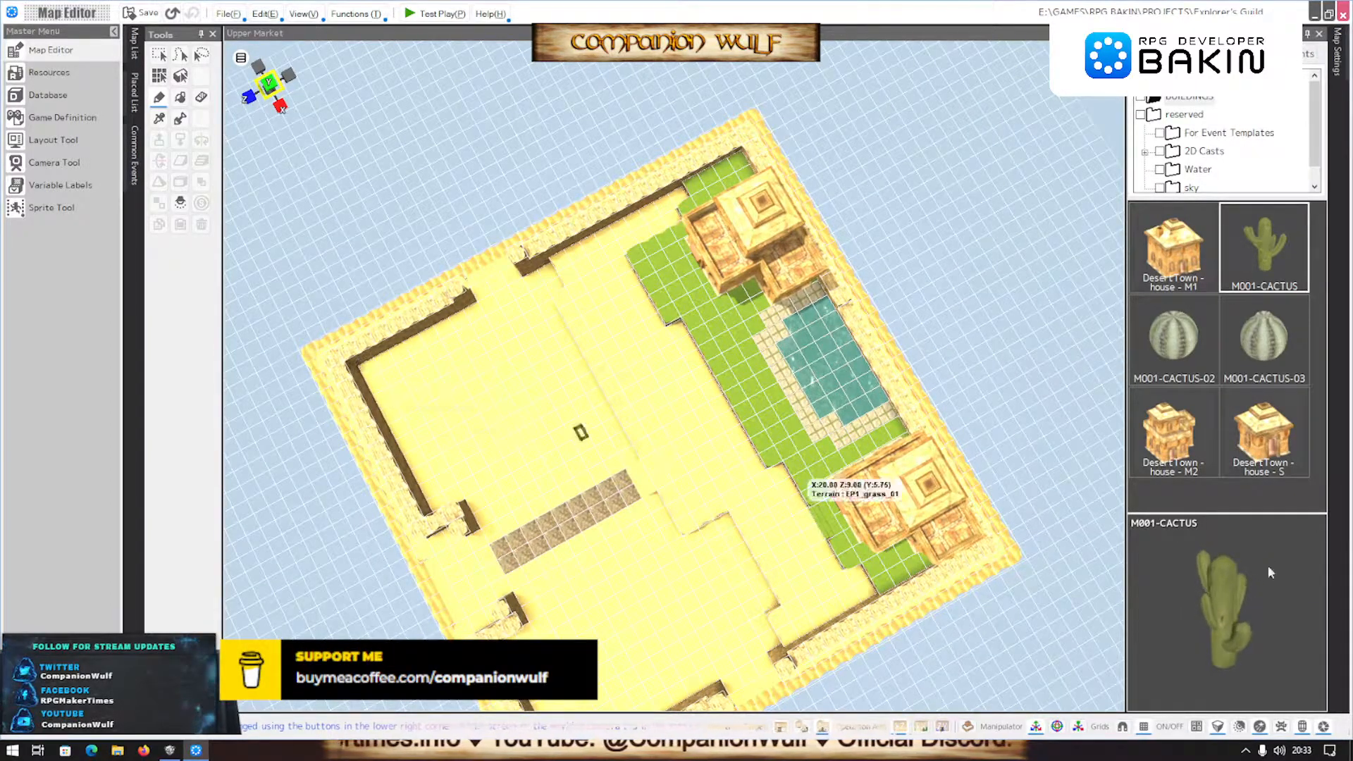
click(365, 377)
right_drag(468, 537, 338, 412)
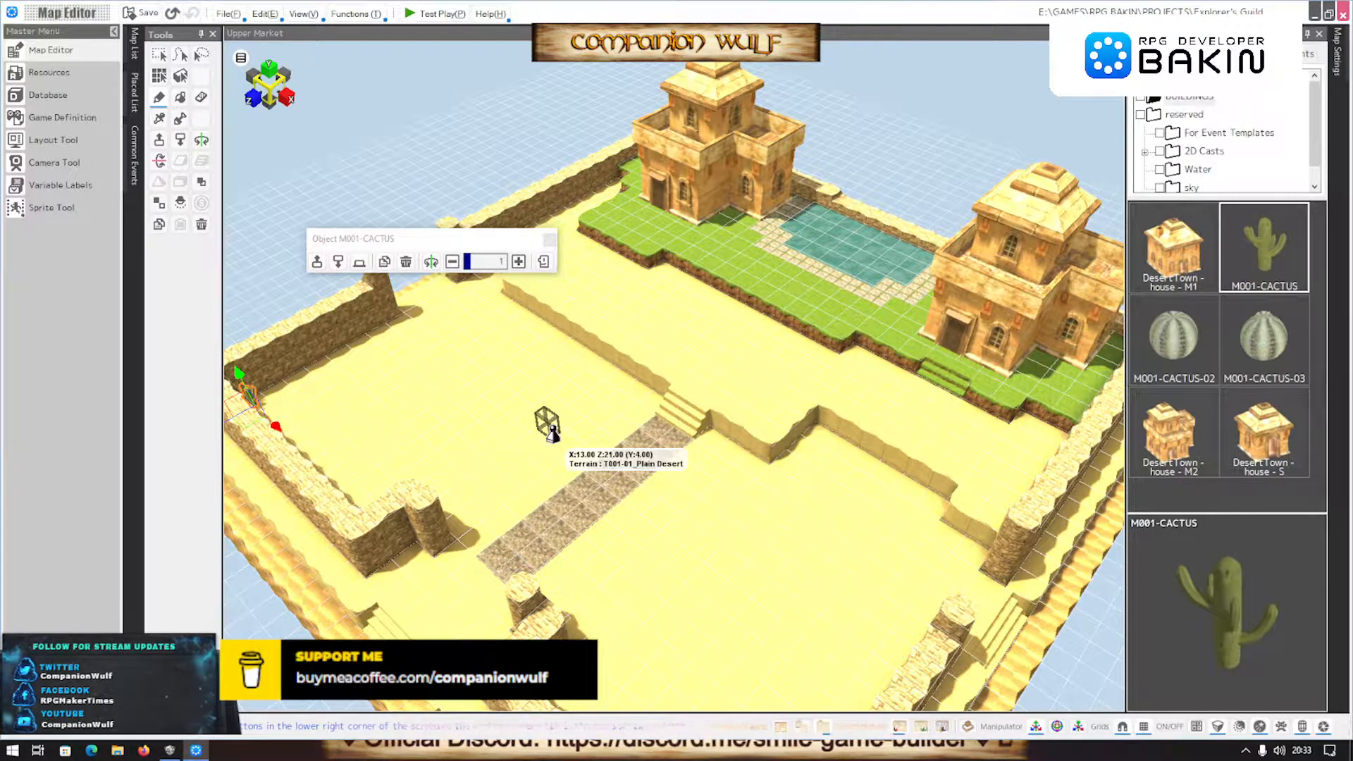
key(ctrl+z)
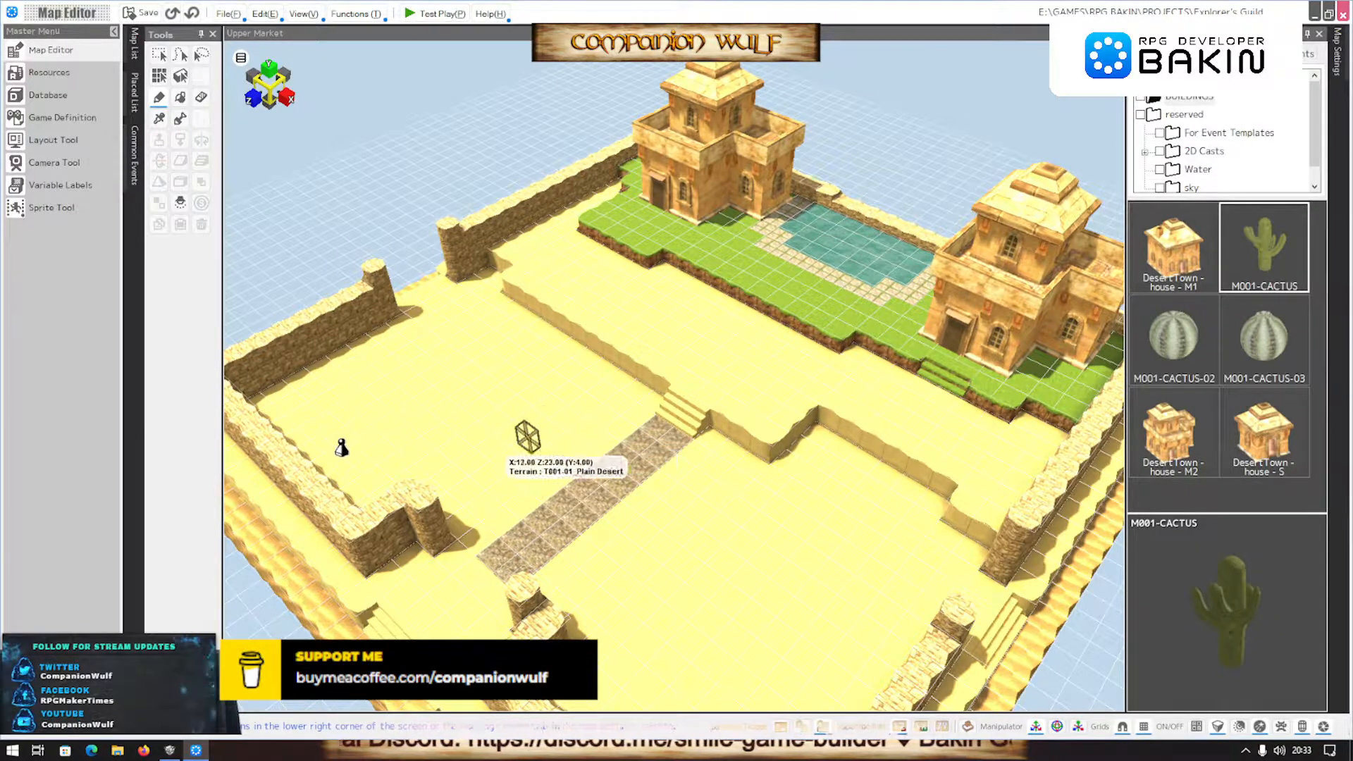
click(269, 401)
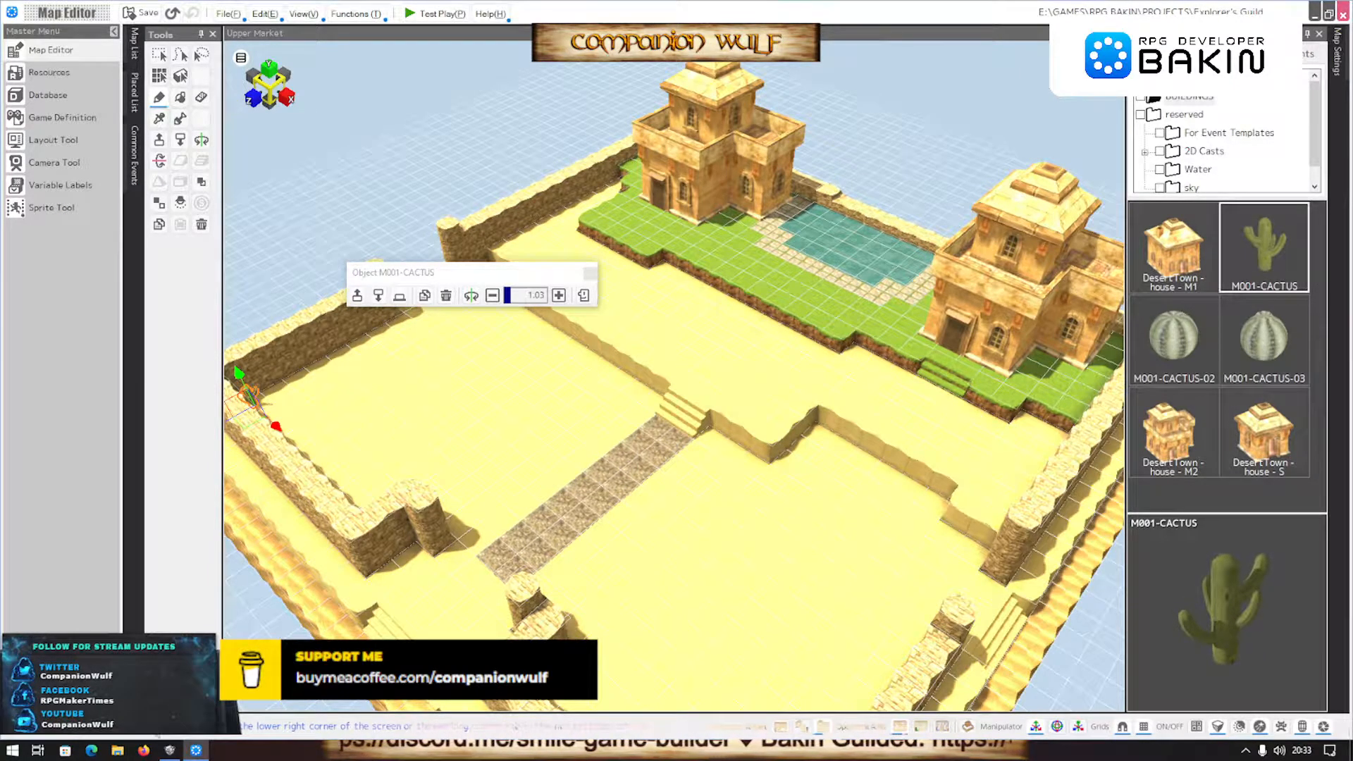
Following the original map, place M001-CACTUS models on both sides of the paved path near the stairs and beside the east wall
click(176, 750)
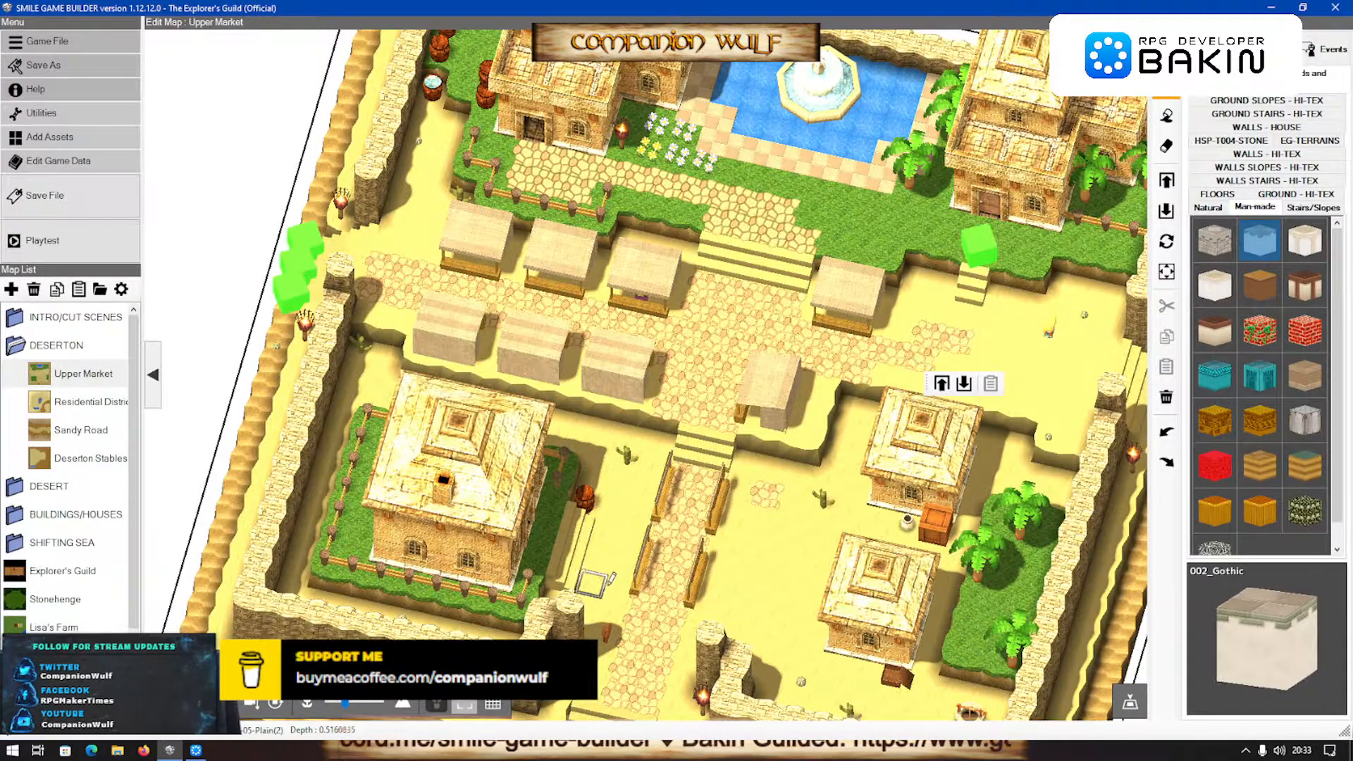
click(198, 751)
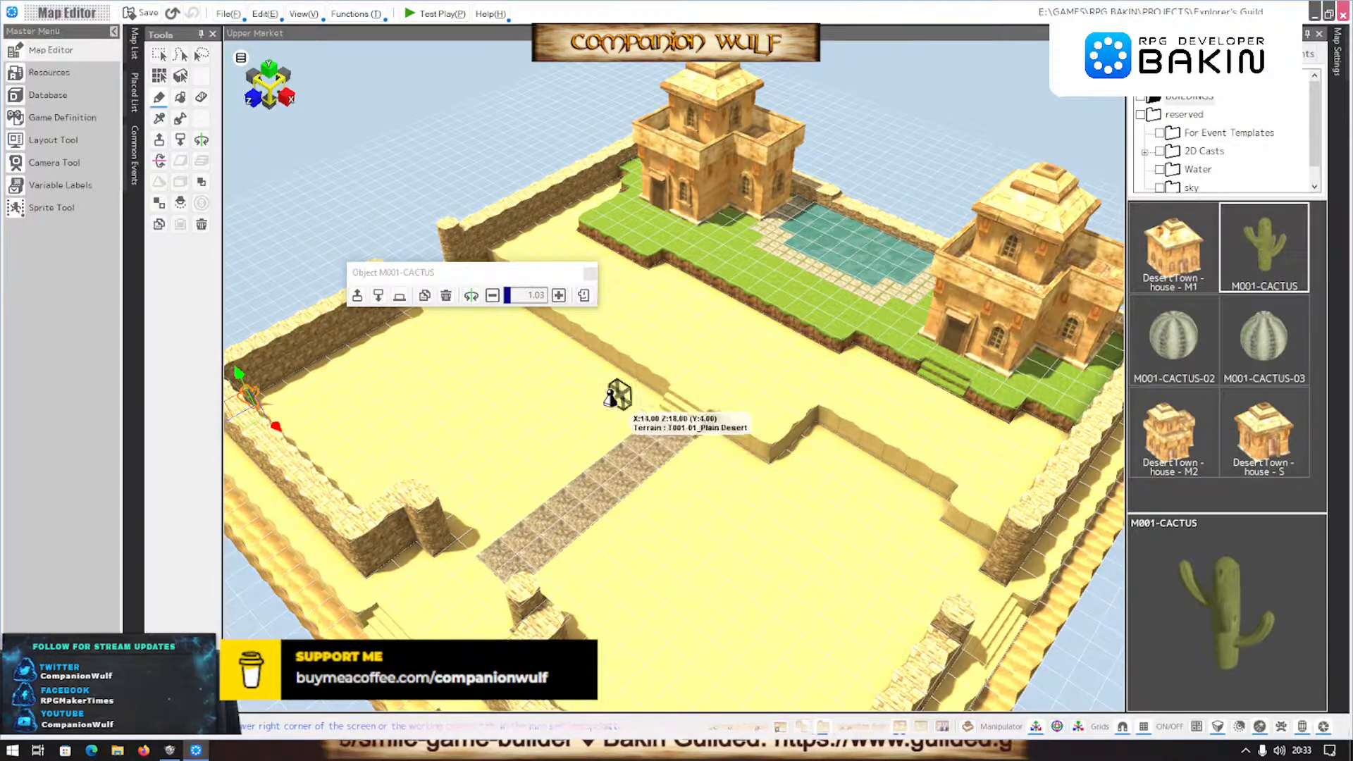
click(608, 403)
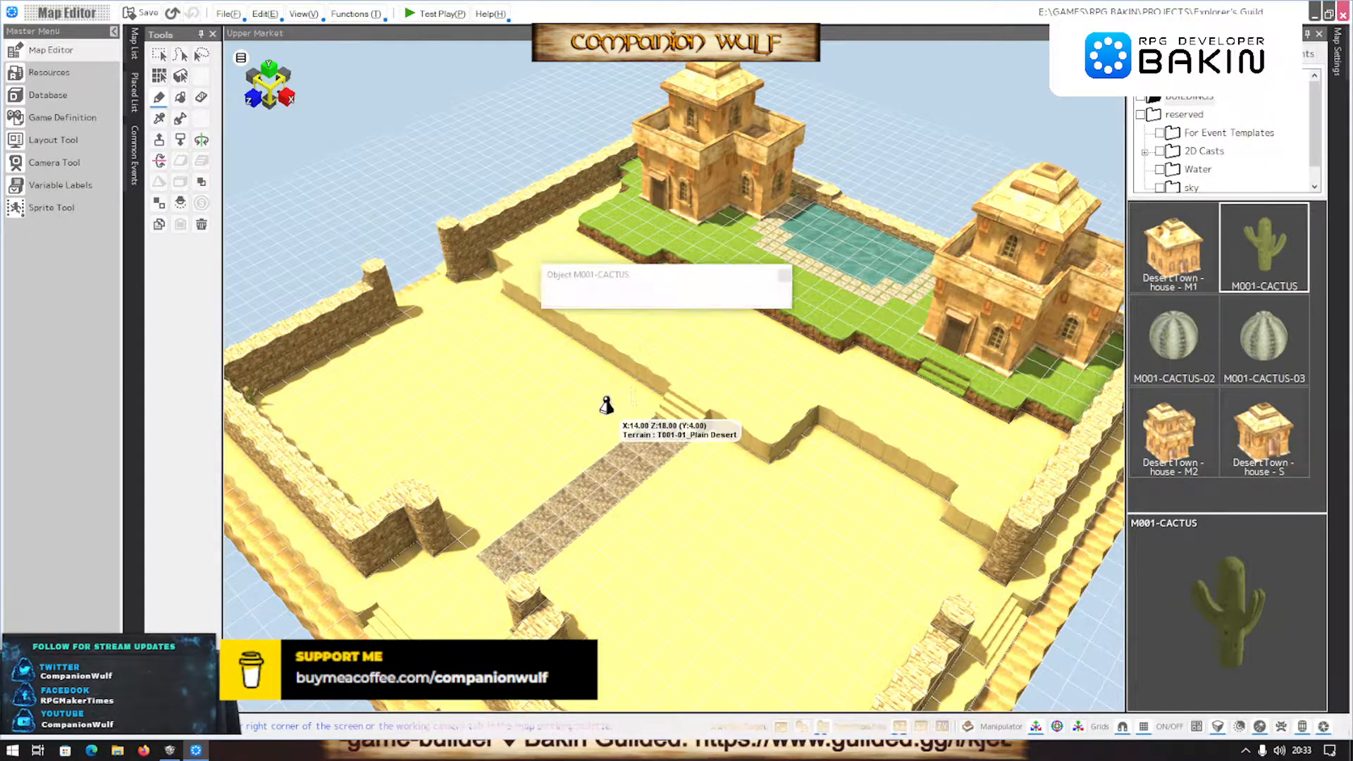
click(718, 485)
scroll(750, 592, up, 3)
scroll(756, 591, down, 2)
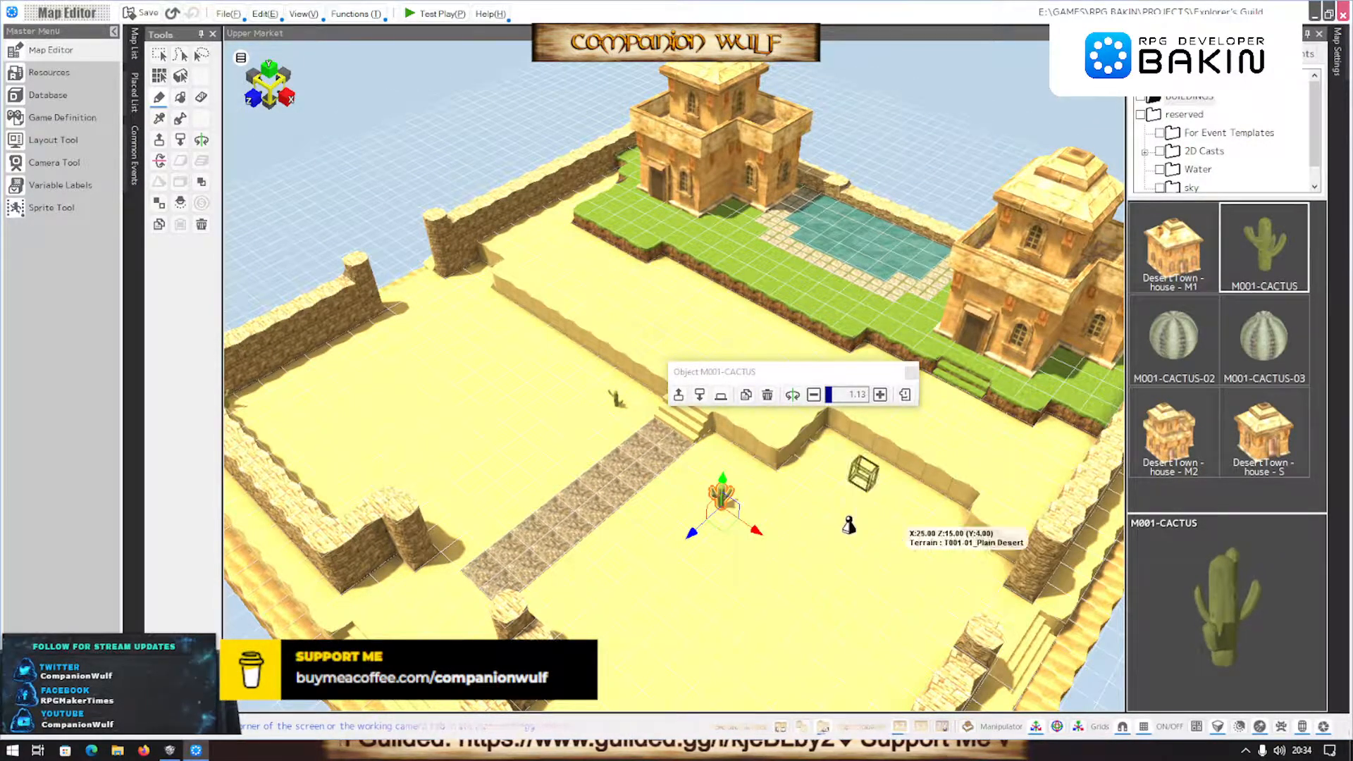
scroll(834, 486, down, 1)
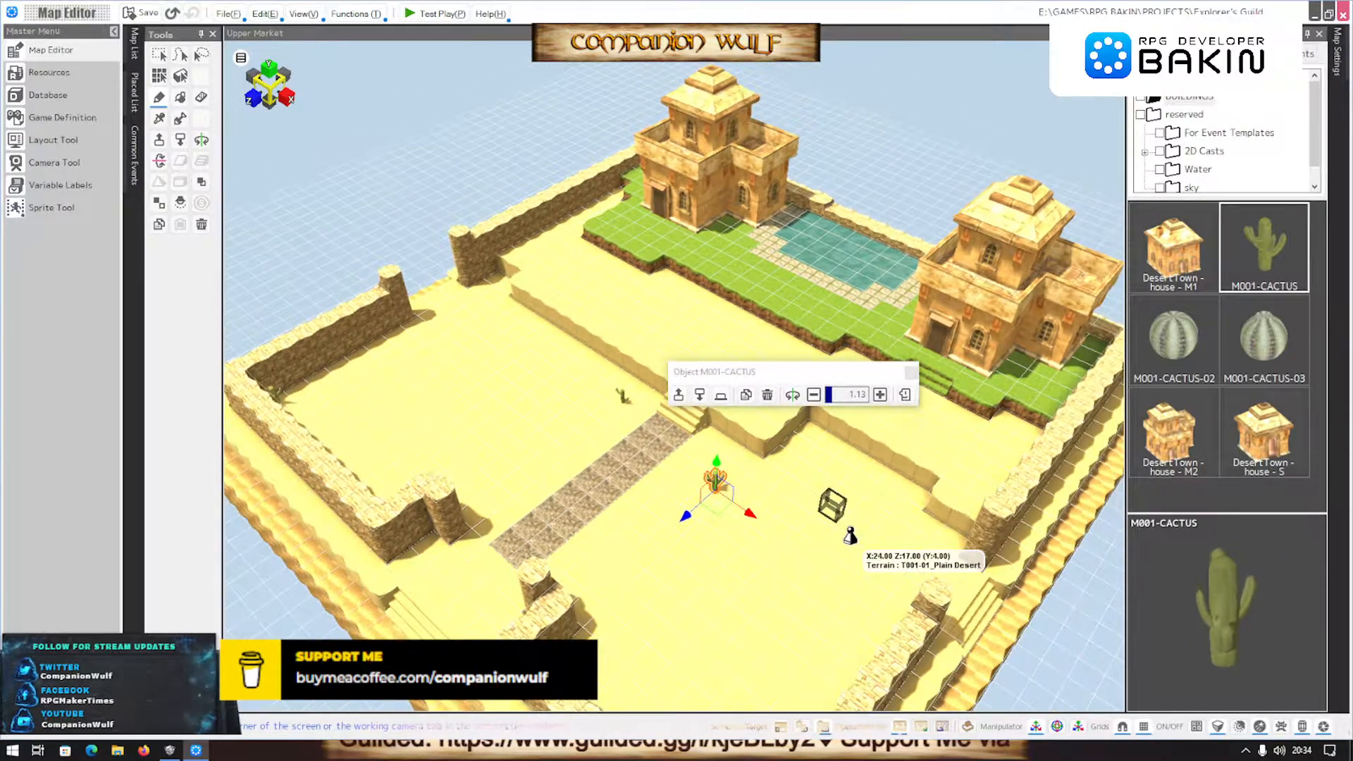
click(983, 471)
Select M001-CACTUS-02, look over the desert map and examine the original Upper Market layout in SMILE GAME BUILDER
middle_drag(815, 556, 861, 587)
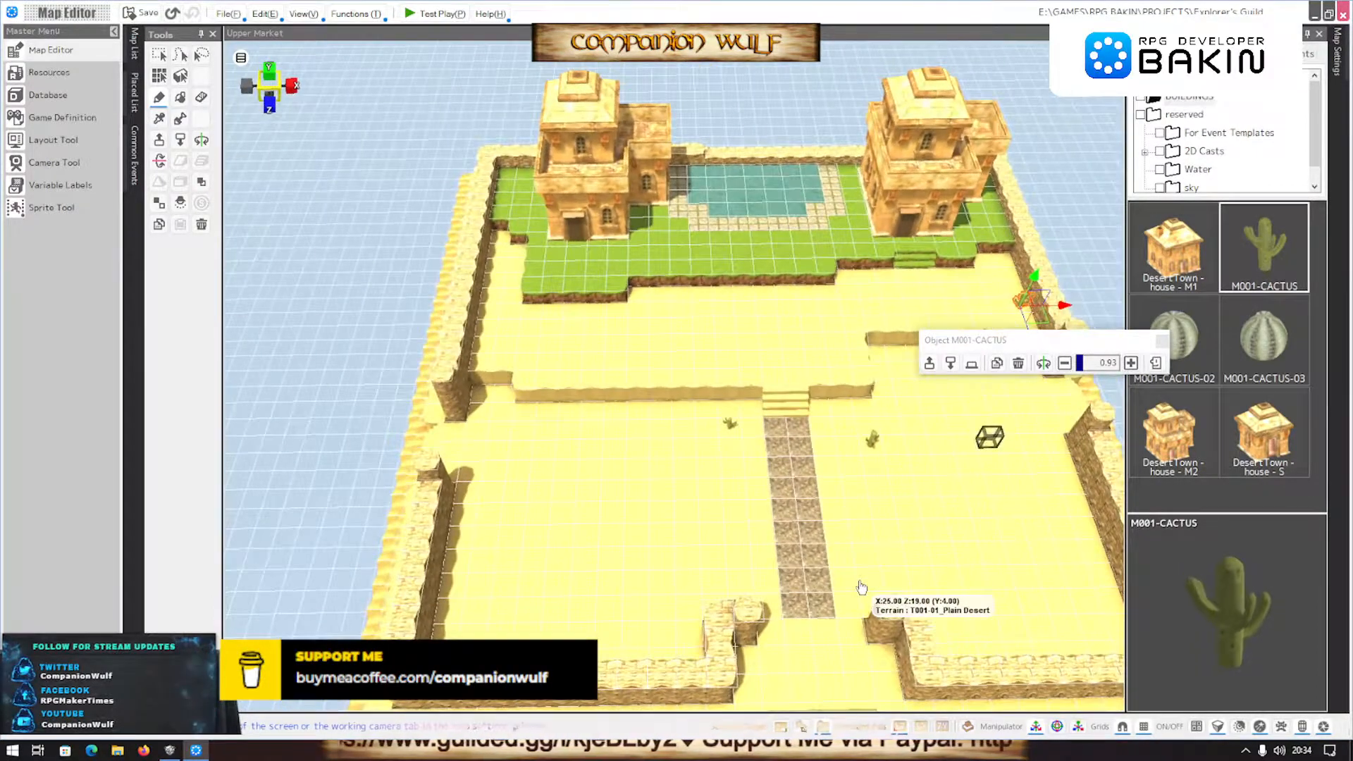
scroll(809, 604, down, 3)
scroll(791, 592, up, 4)
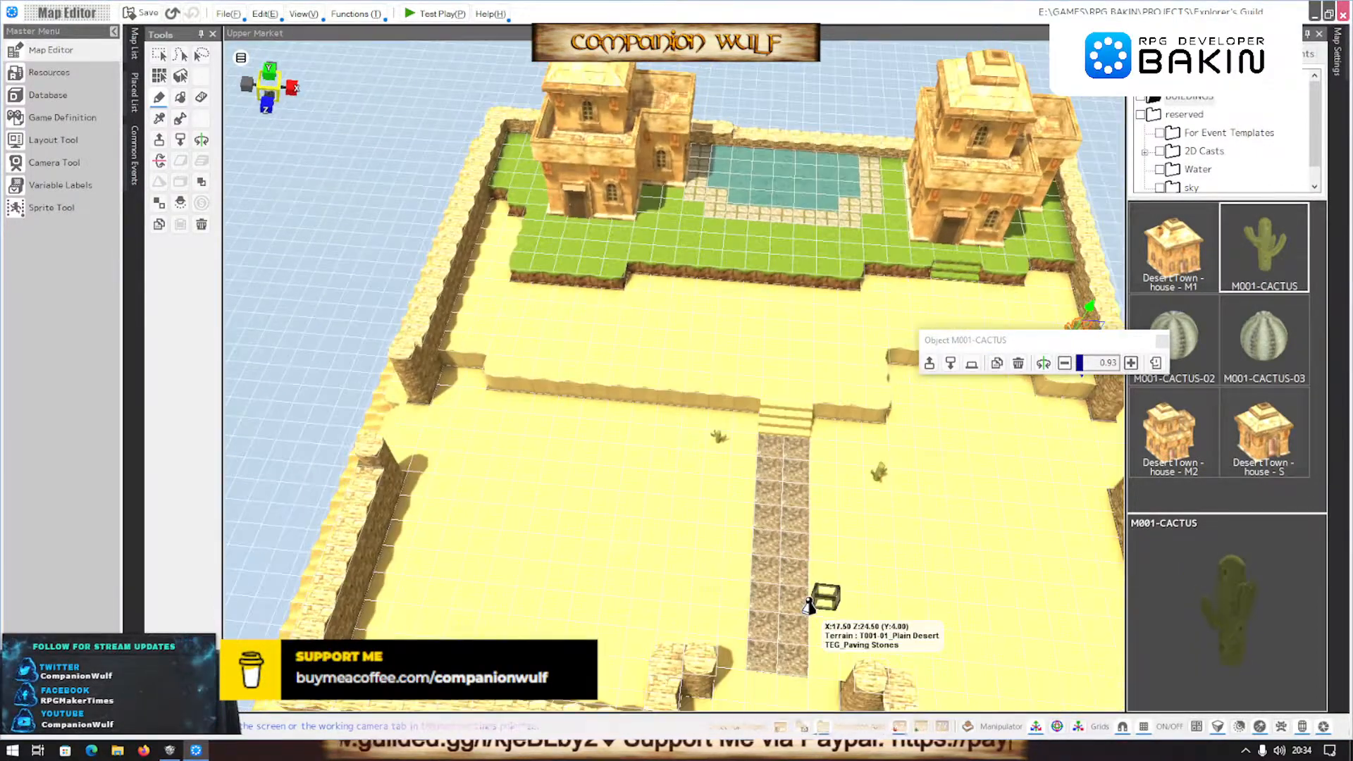
middle_drag(803, 578, 740, 494)
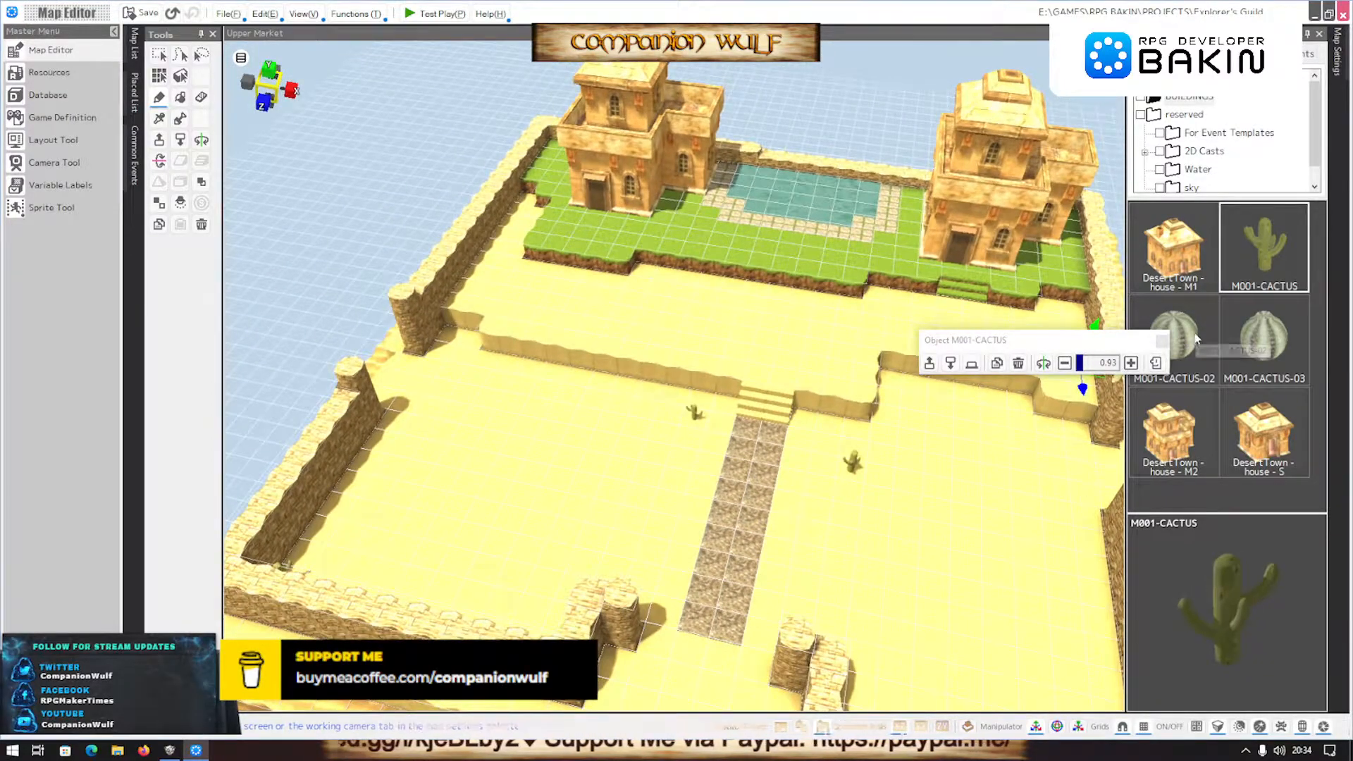
click(1195, 337)
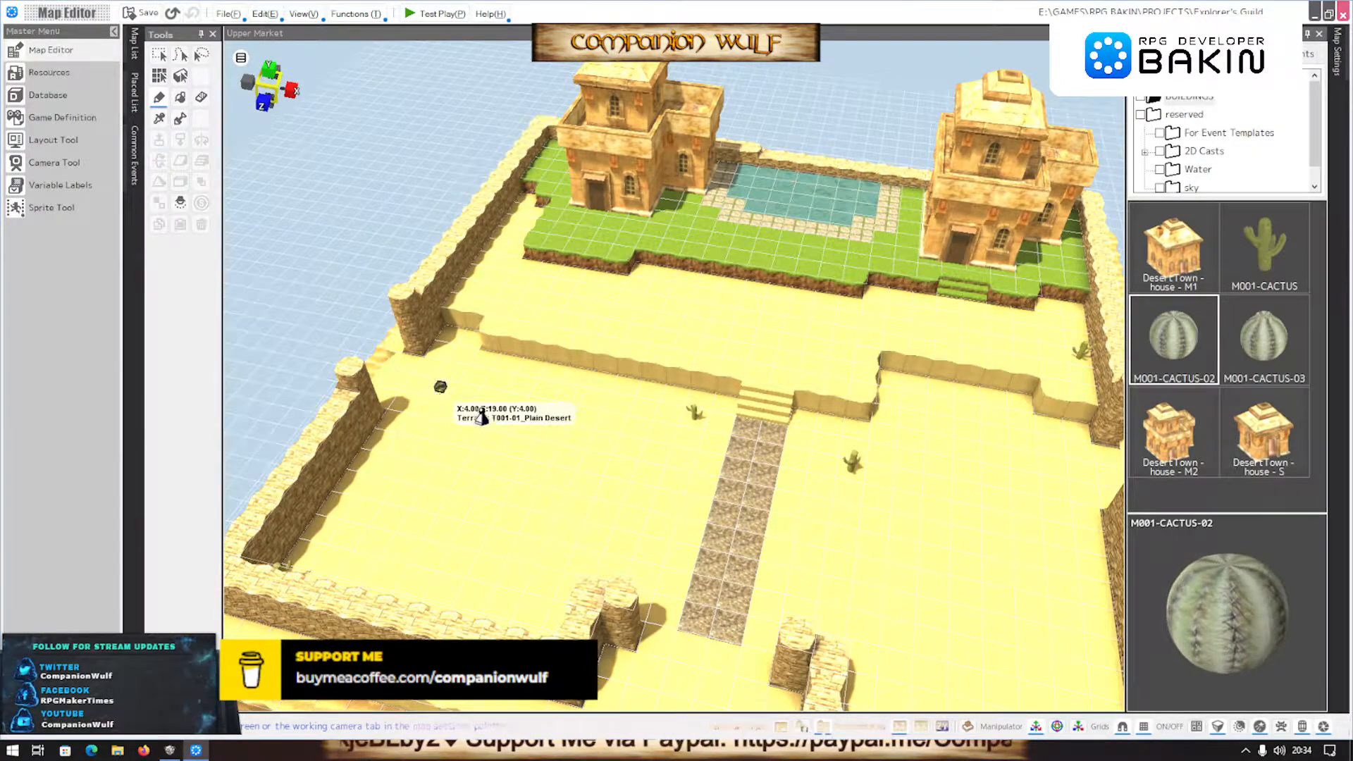
scroll(705, 278, up, 1)
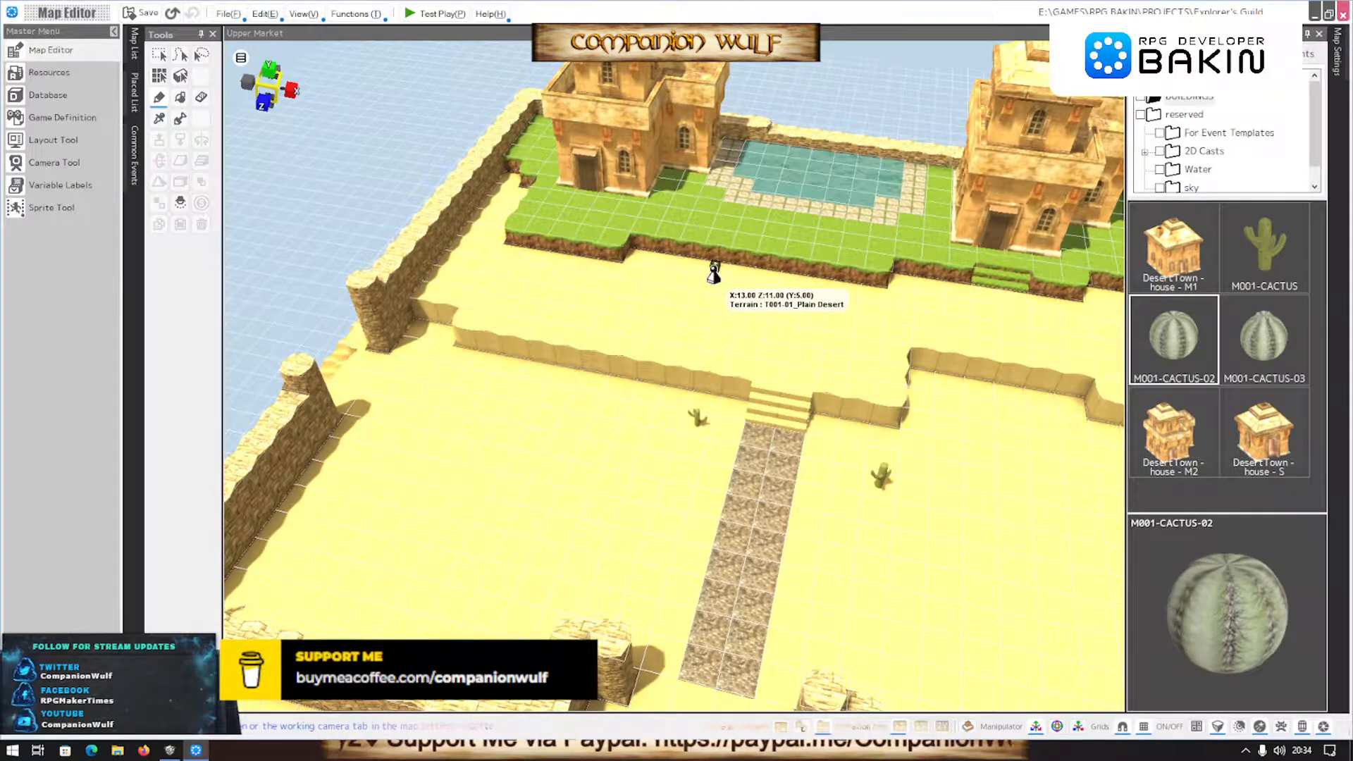
scroll(740, 282, up, 3)
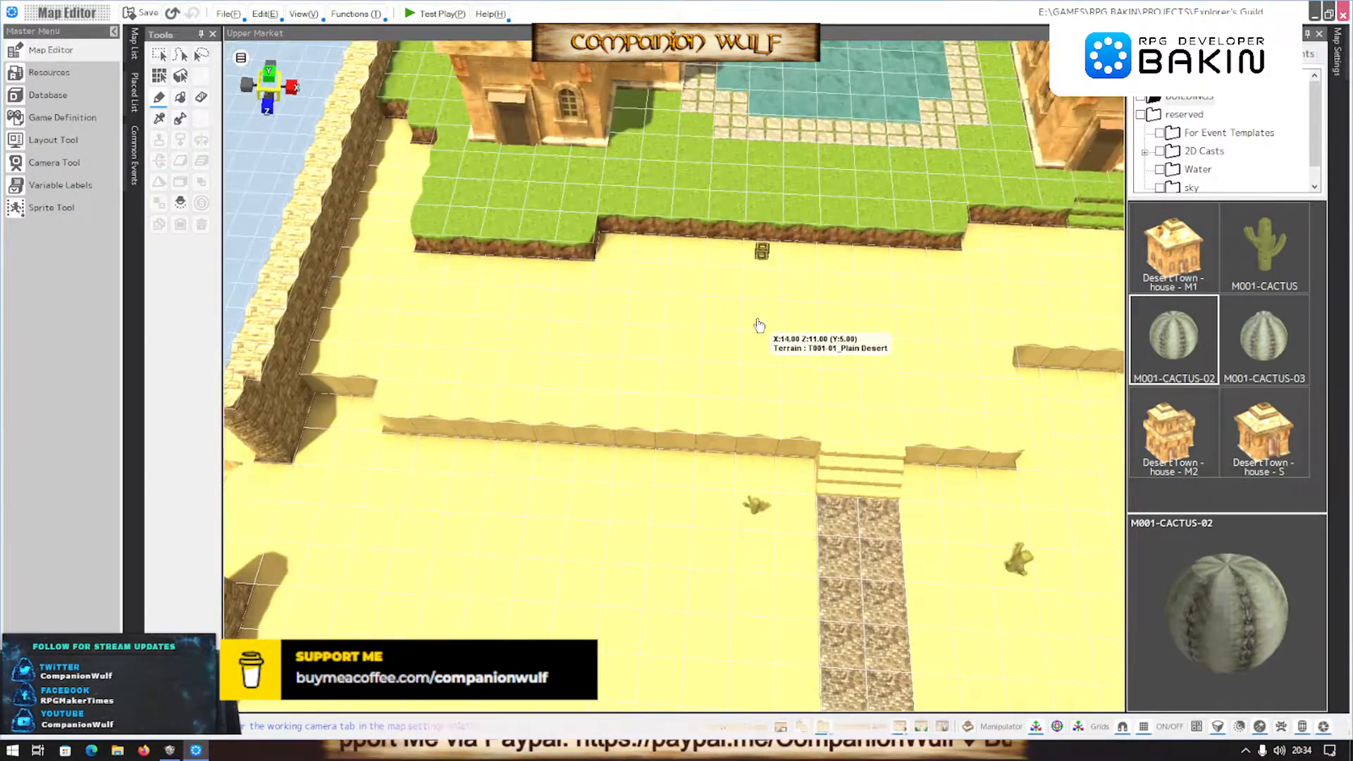
scroll(758, 325, down, 3)
mouse_move(746, 323)
right_down()
mouse_move(749, 302)
mouse_move(721, 317)
right_up()
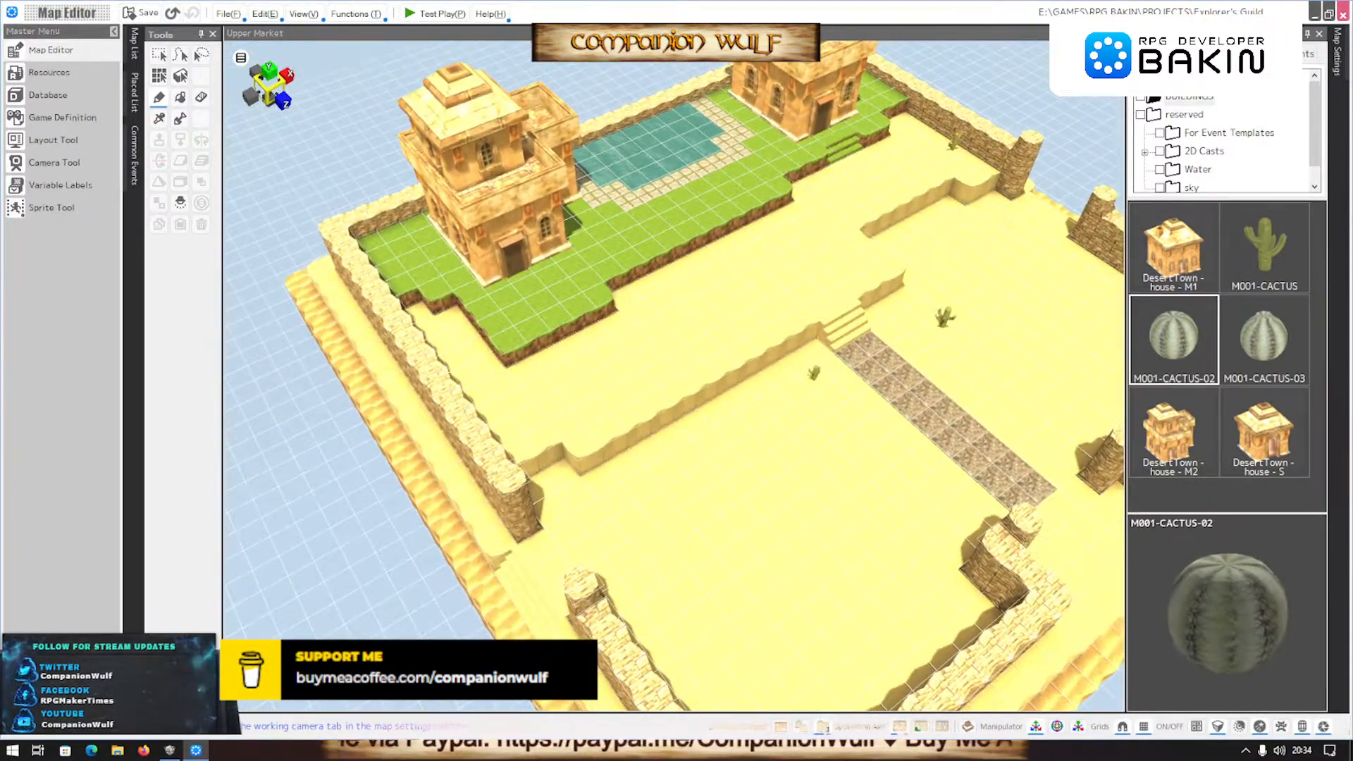
click(171, 752)
scroll(608, 503, down, 3)
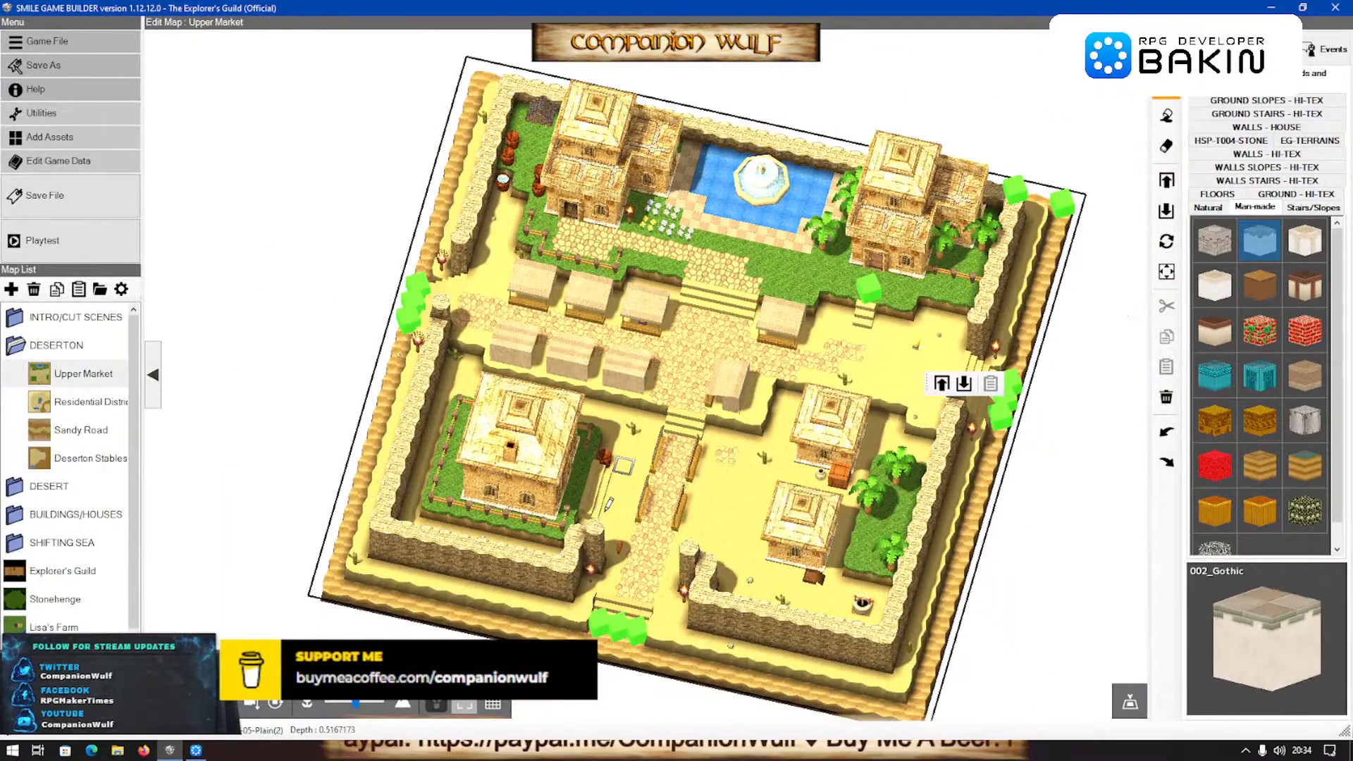
right_drag(609, 503, 620, 497)
scroll(619, 498, up, 2)
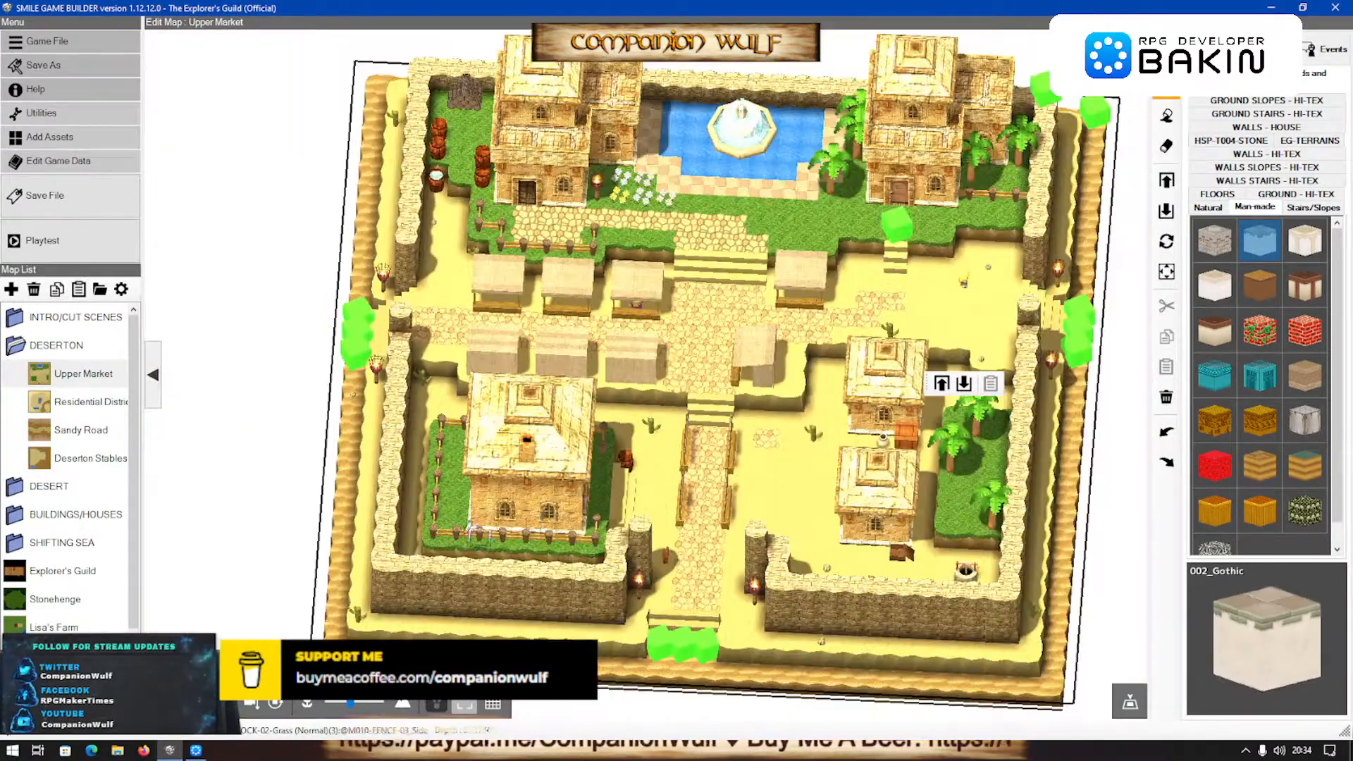
right_drag(444, 528, 343, 365)
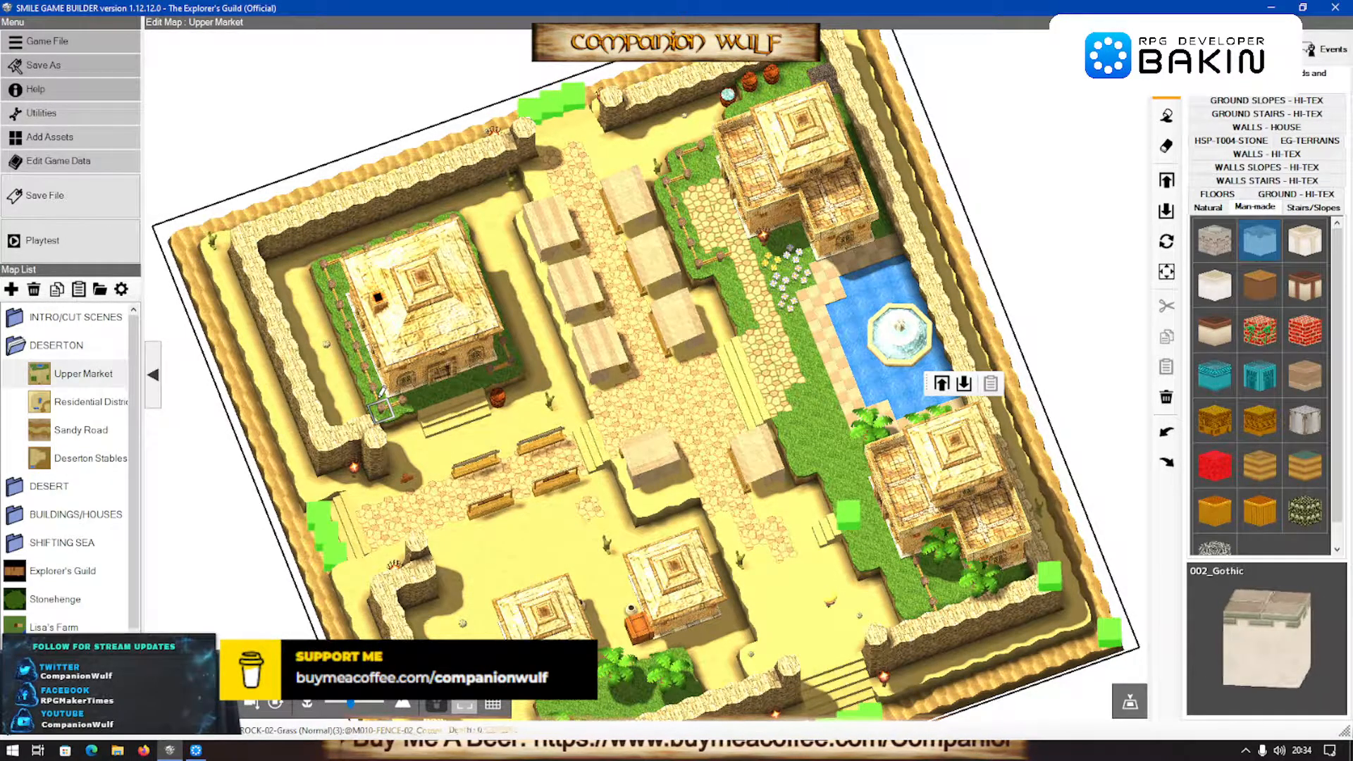
Return to RPG Developer Bakin and paint a row of EP1_grass_01 terrain along the inside of the southwest yard's south wall
click(196, 750)
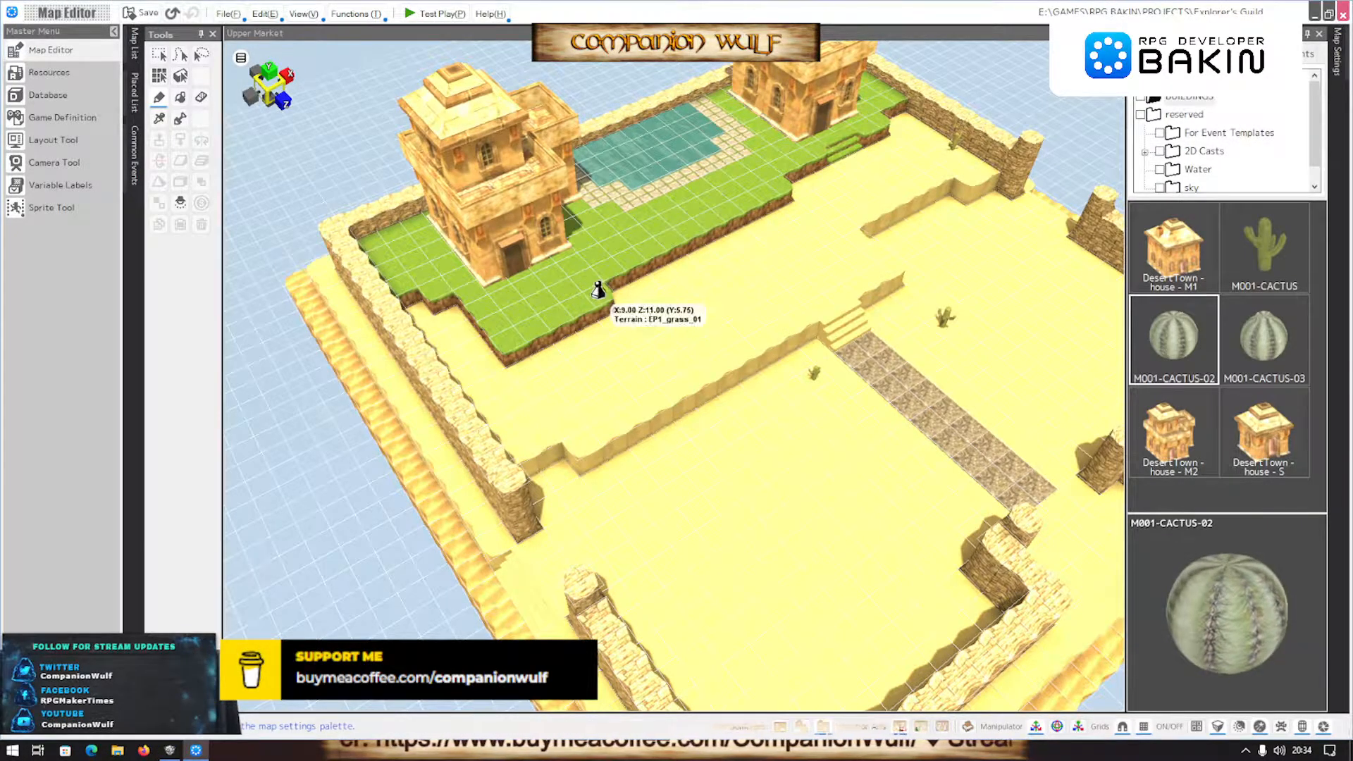
right_click(588, 283)
scroll(644, 546, down, 2)
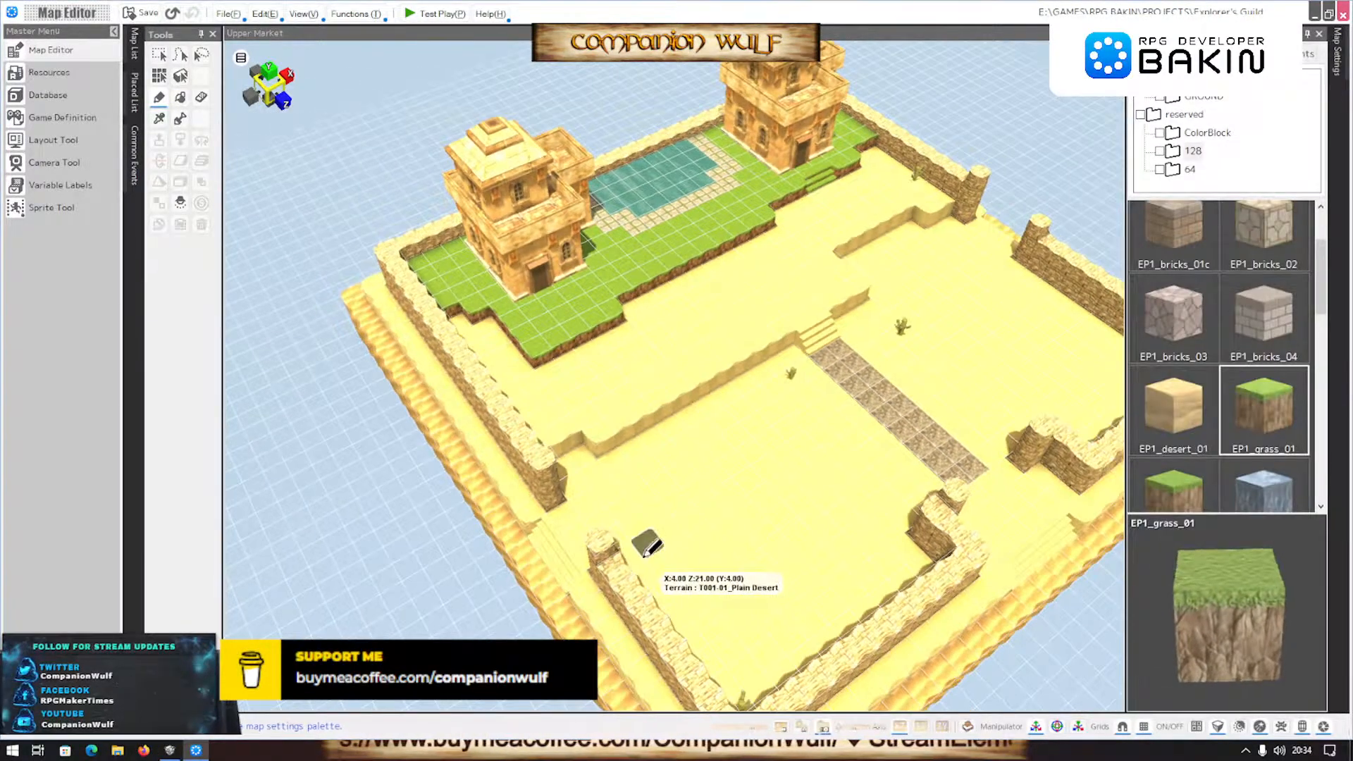
middle_drag(655, 616, 572, 614)
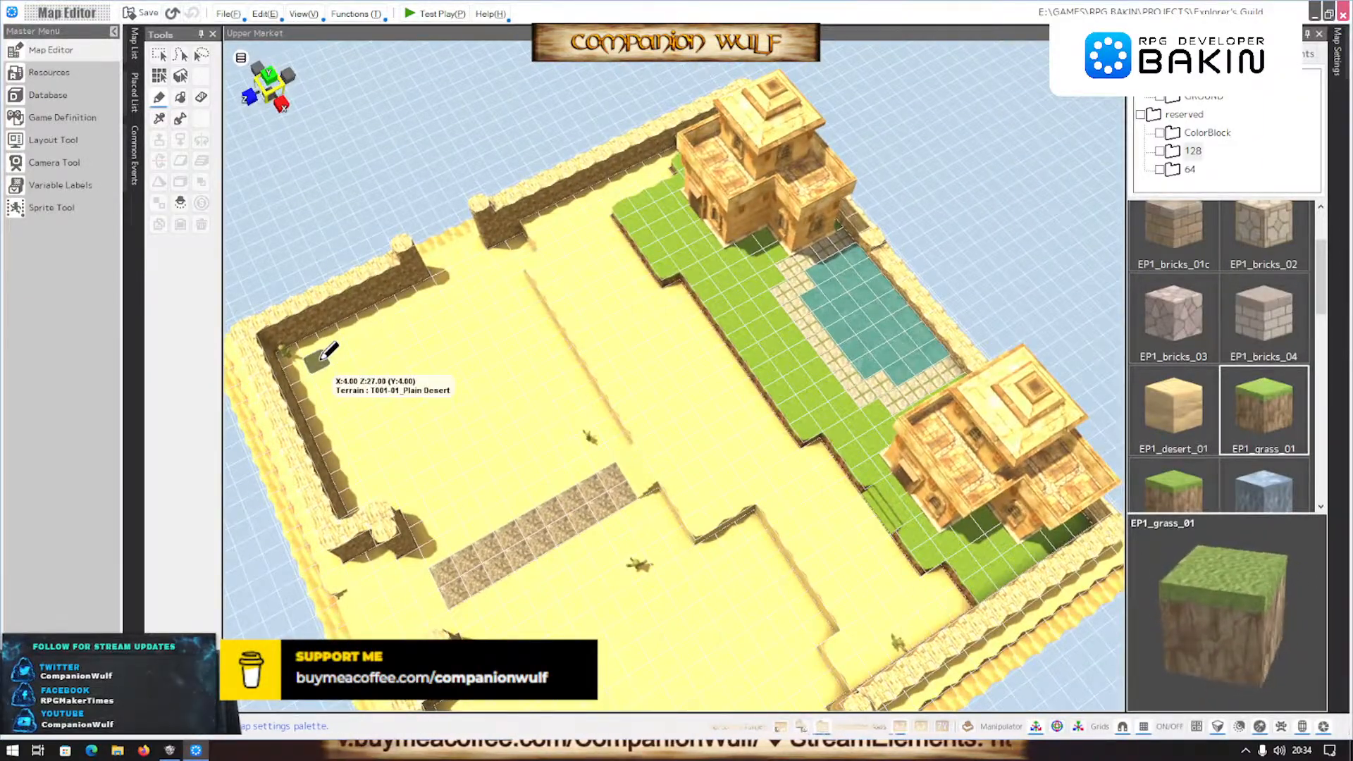
mouse_move(329, 386)
mouse_down()
mouse_move(333, 414)
mouse_move(351, 416)
mouse_up()
key(ctrl+z)
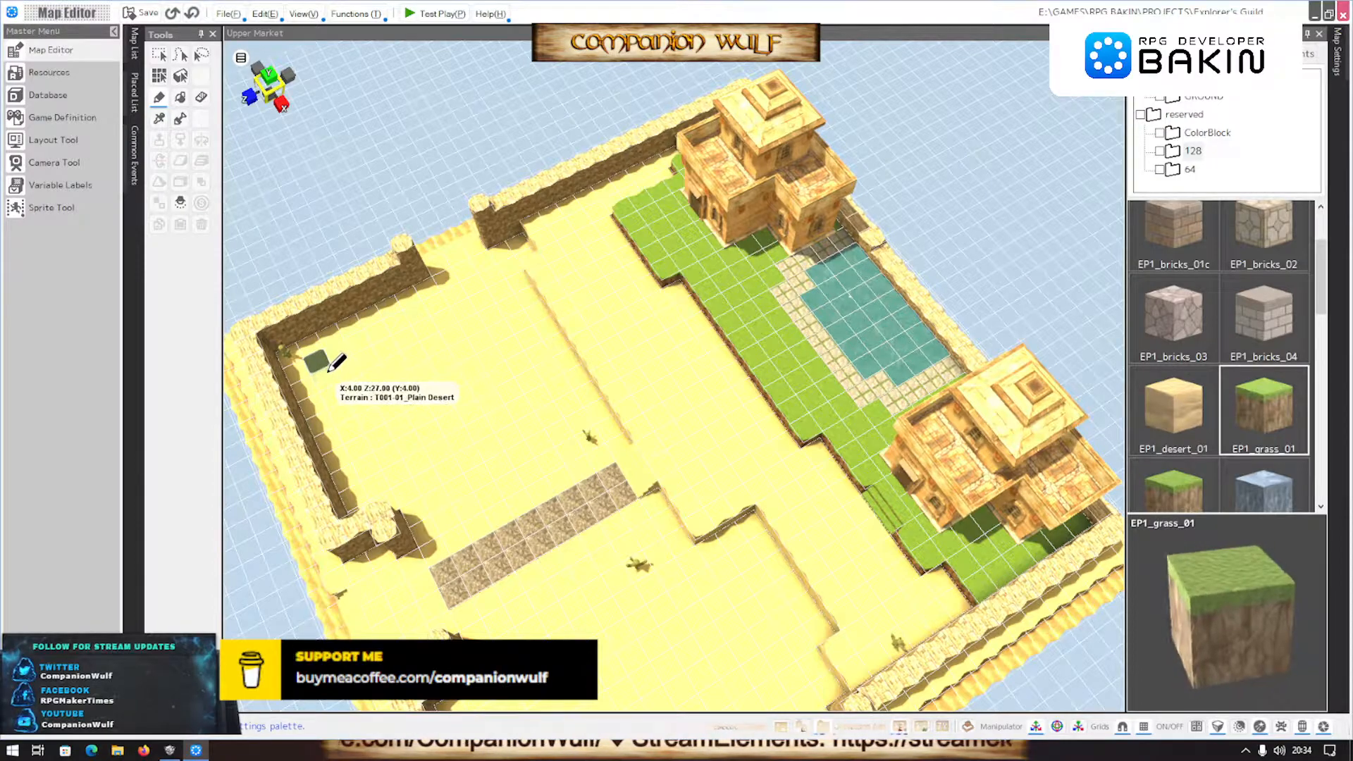
drag(350, 399, 385, 476)
Paint EP1_grass_01 along the remaining sides of the rectangular house plot, restoring stray tiles with T001-01_Plain Desert
click(177, 750)
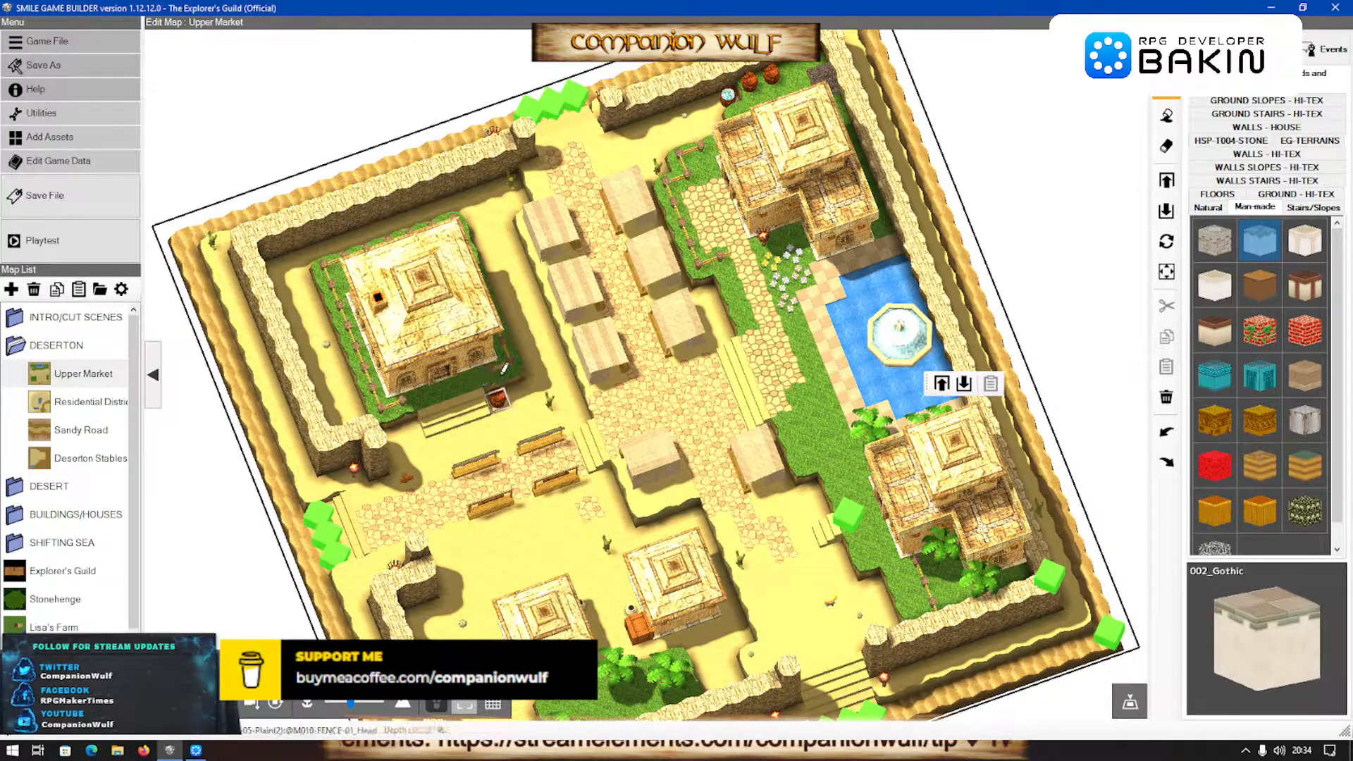
click(196, 750)
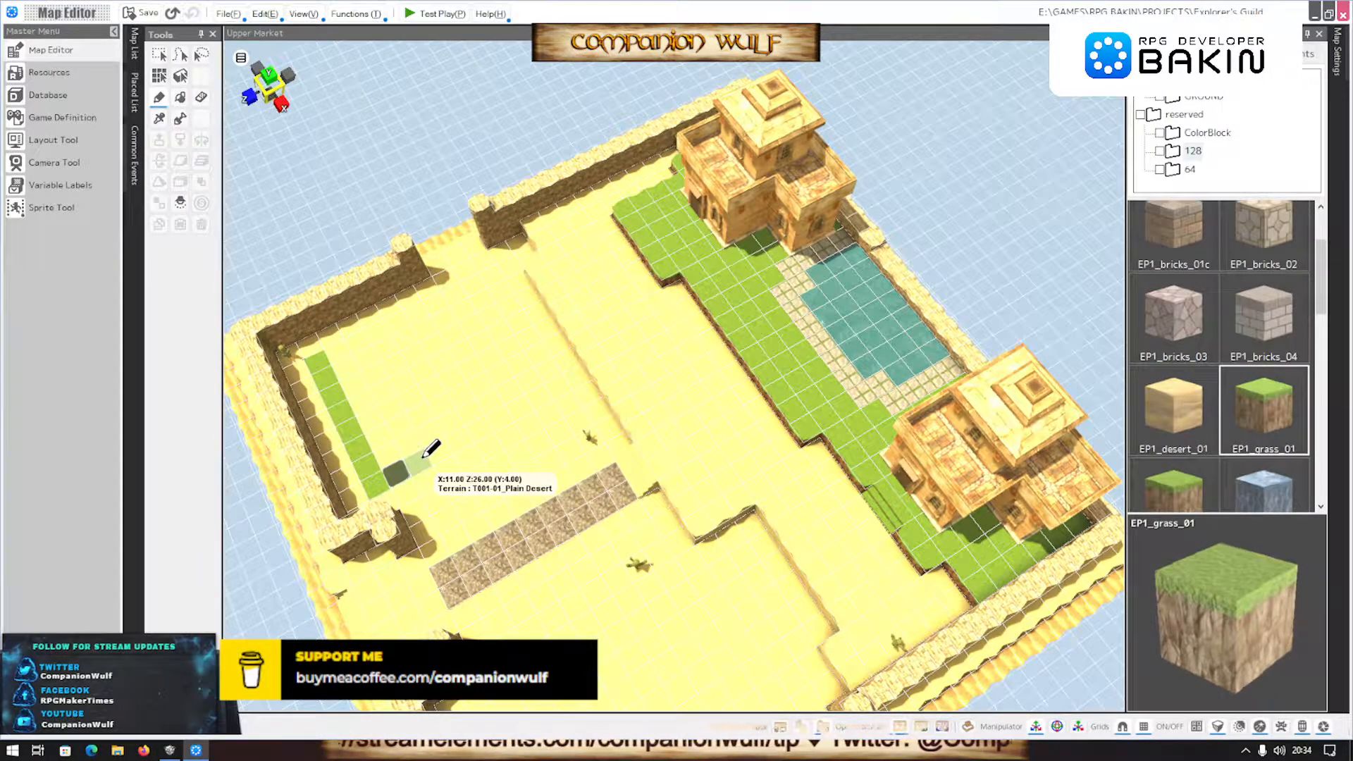
mouse_move(423, 456)
mouse_down()
mouse_move(503, 412)
mouse_move(438, 300)
mouse_move(420, 294)
mouse_up()
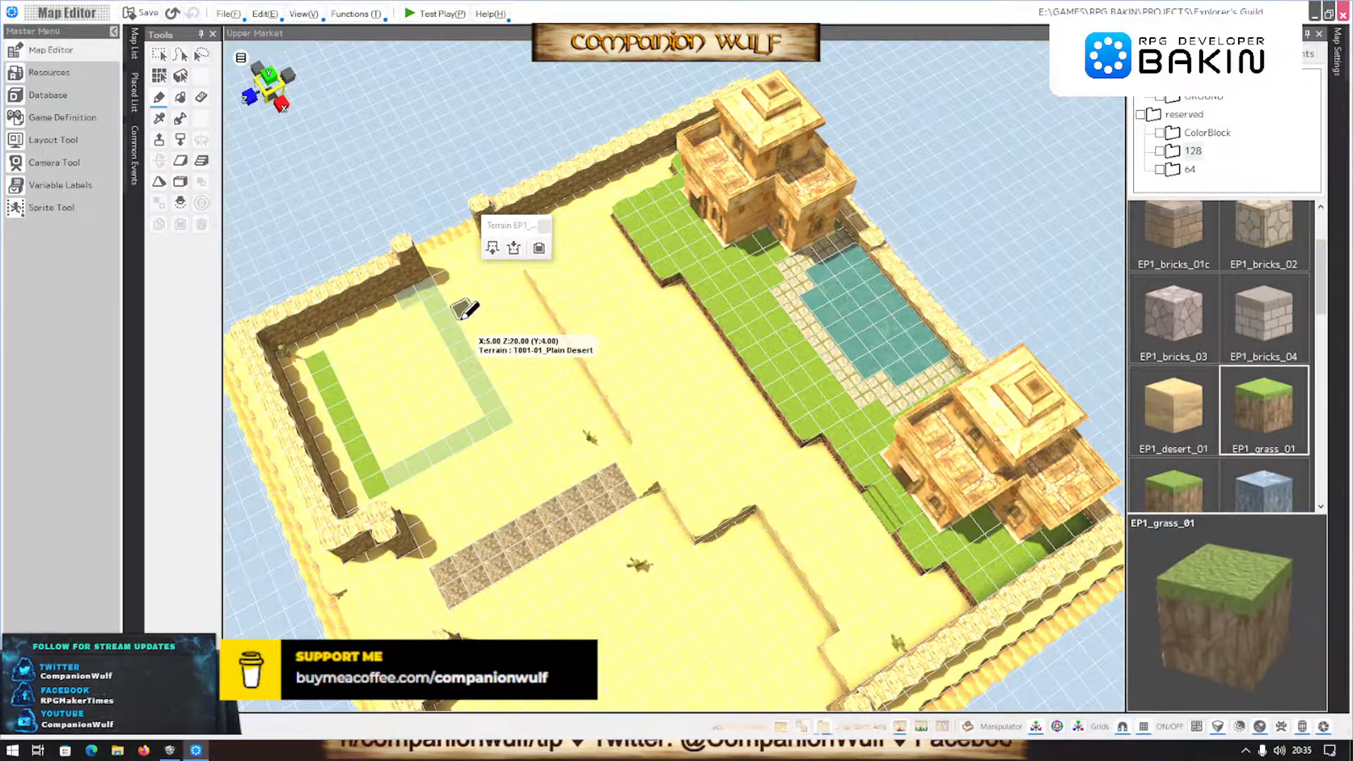
right_click(376, 319)
drag(404, 297, 431, 290)
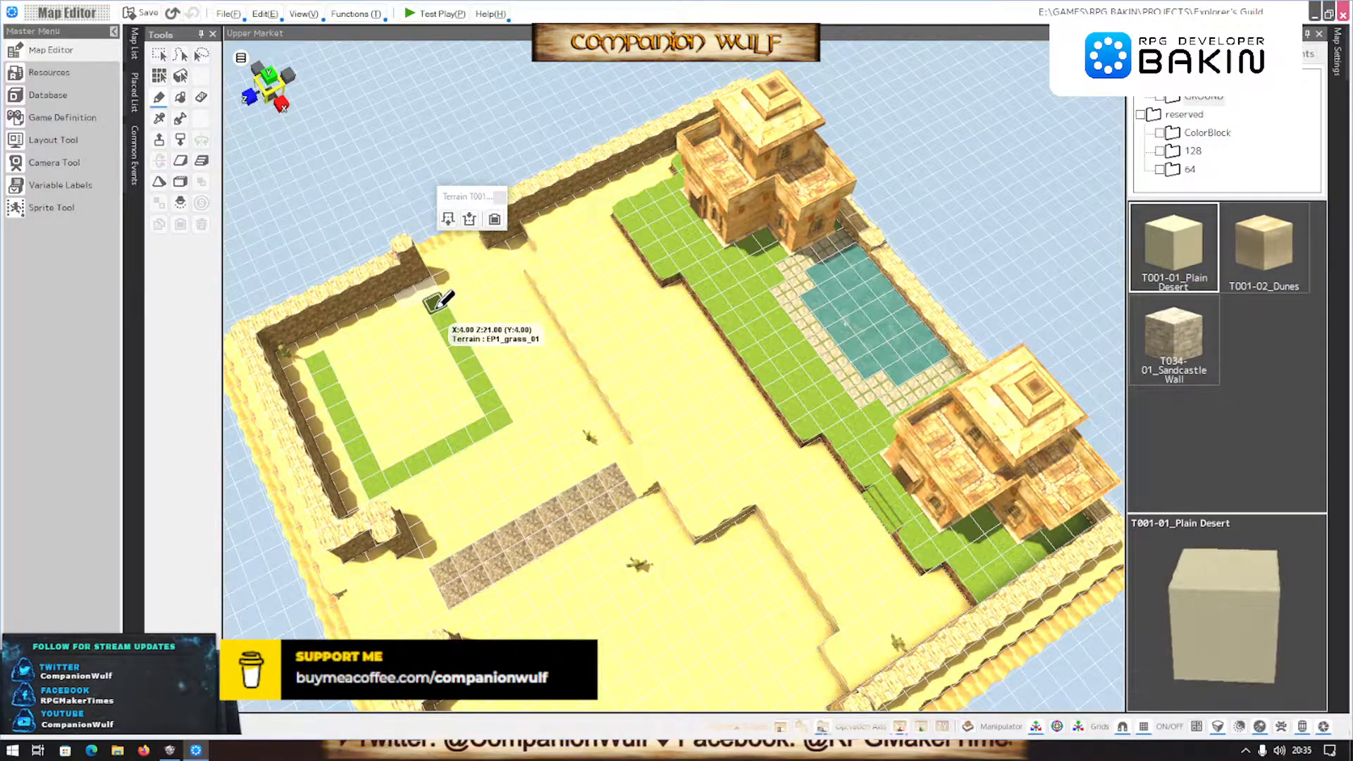
right_click(436, 303)
drag(365, 335, 425, 305)
Fill the plot's interior with EP1_grass_01, select the whole grass area and raise it above the surrounding sand
scroll(430, 442, up, 1)
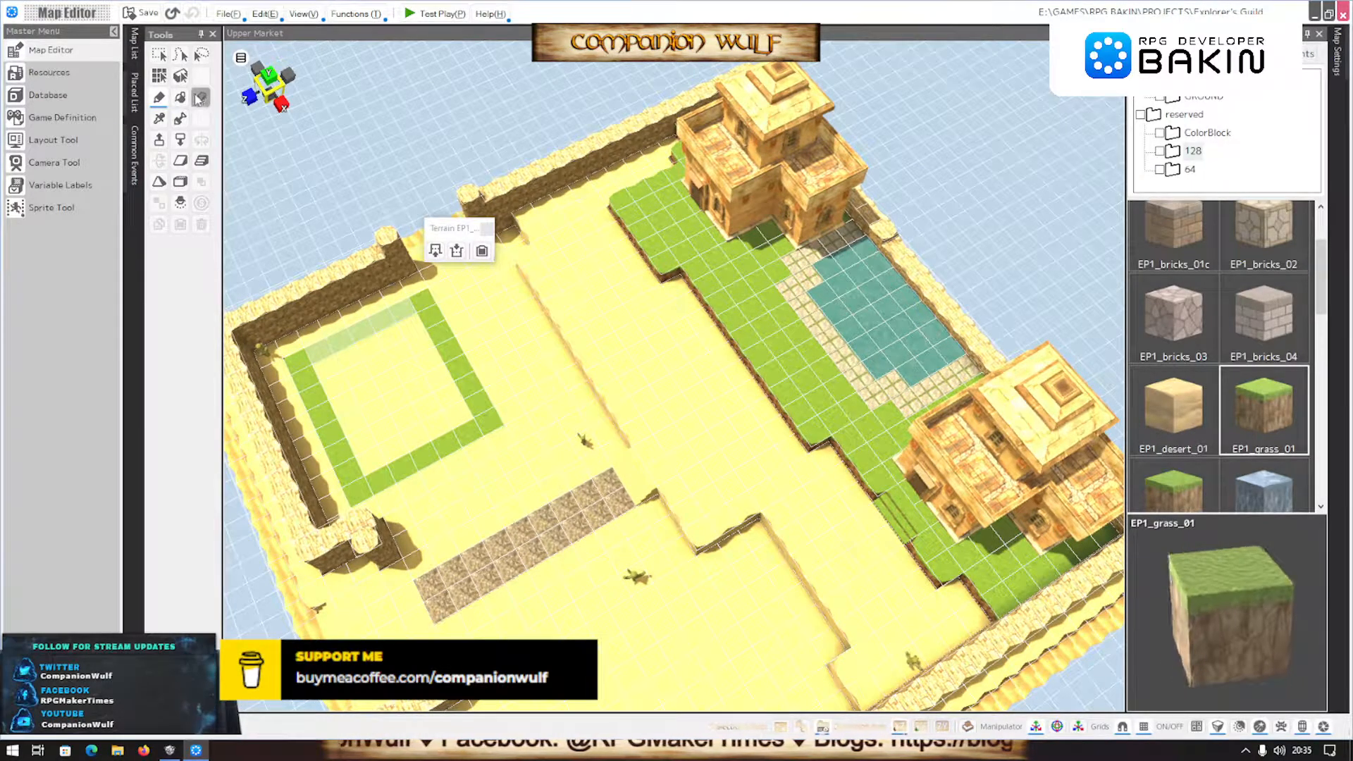
click(391, 393)
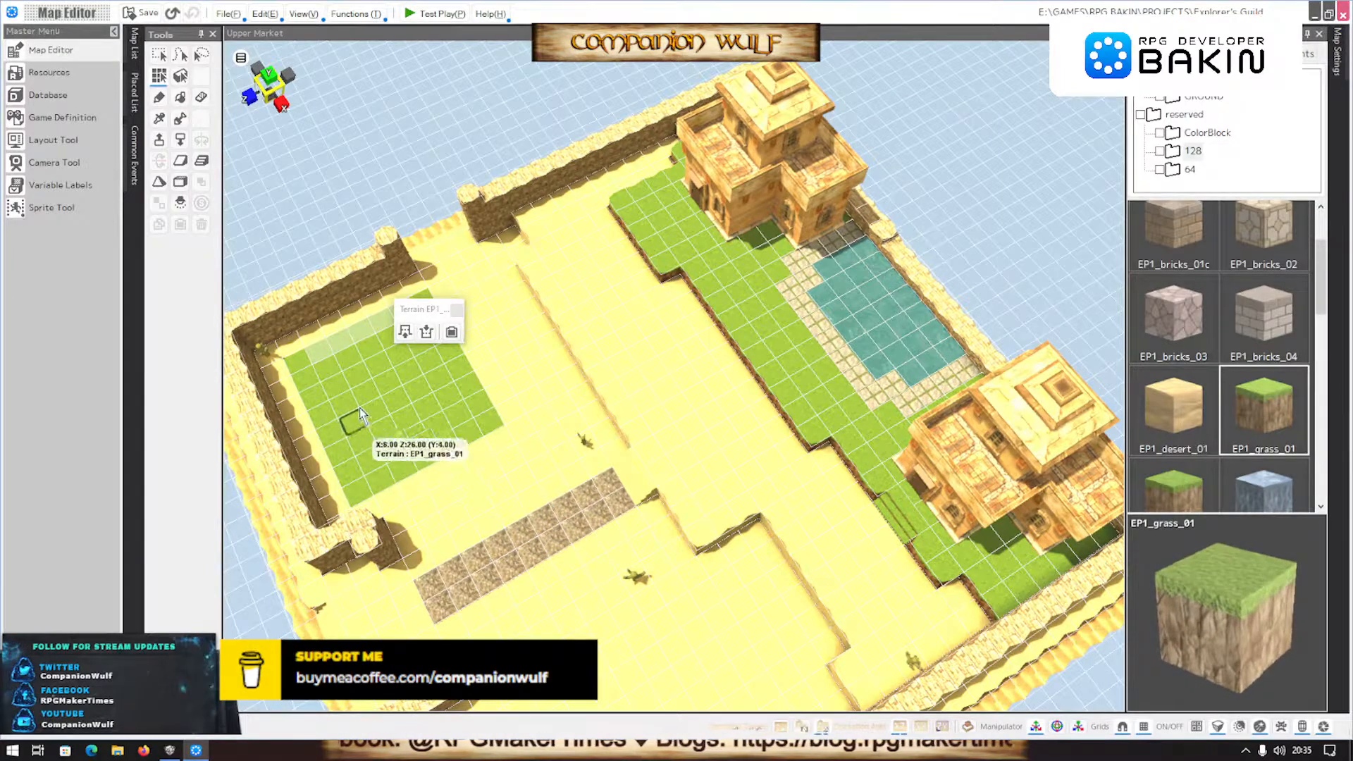
double_click(380, 365)
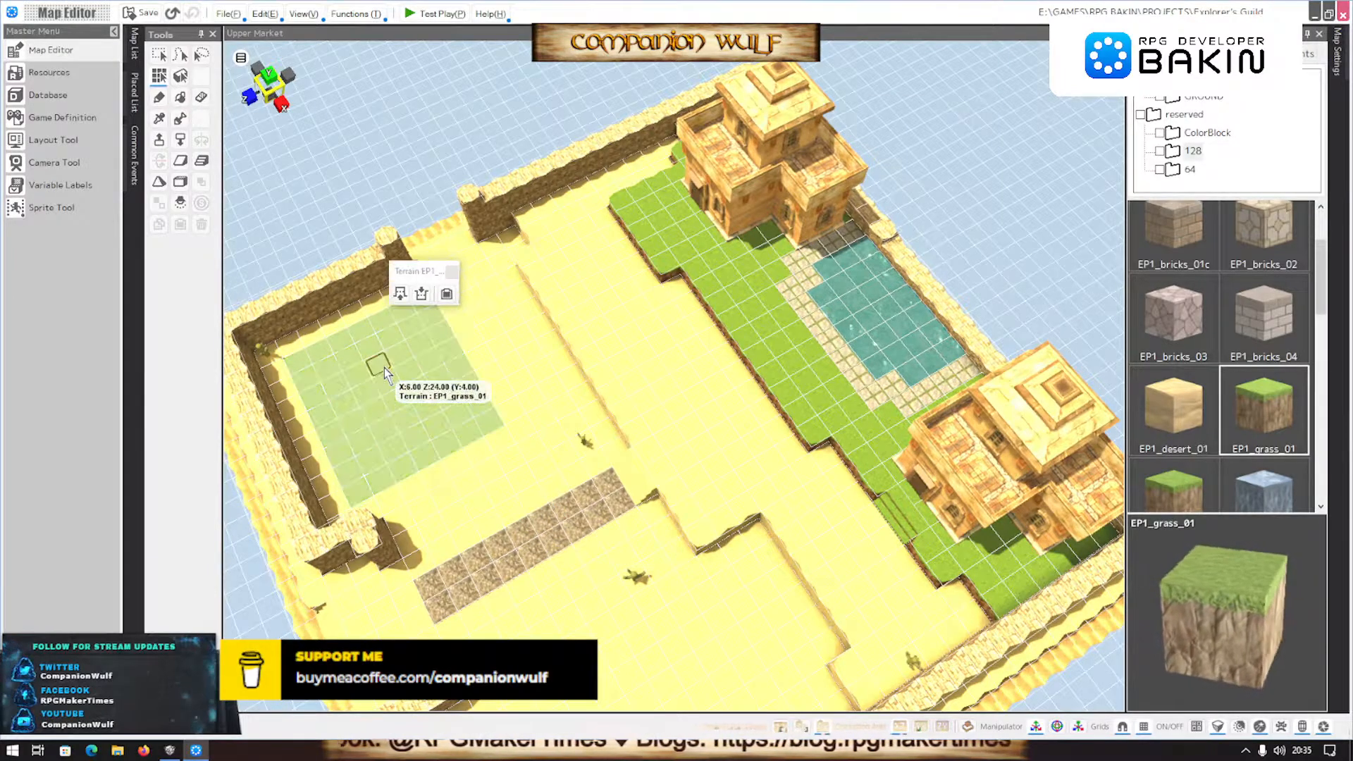
click(400, 294)
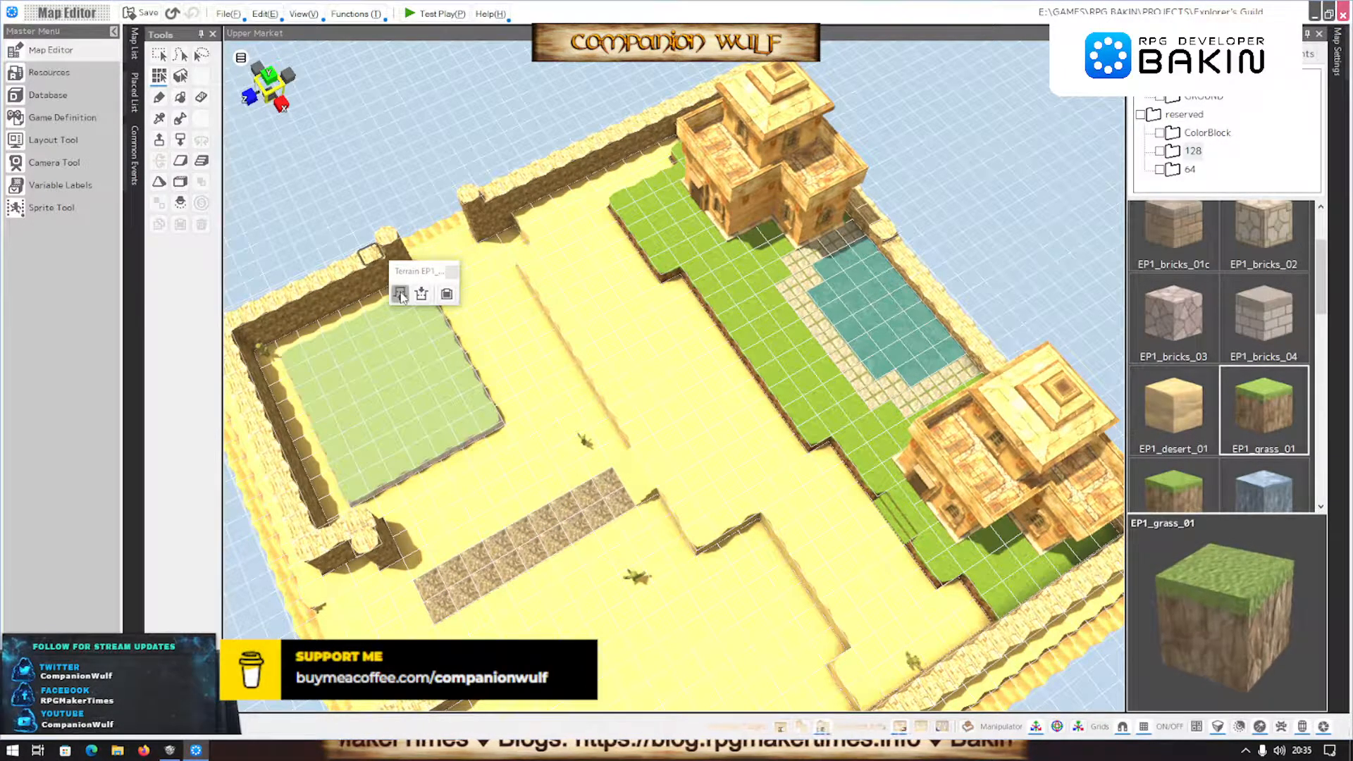
click(400, 294)
right_drag(433, 511, 488, 446)
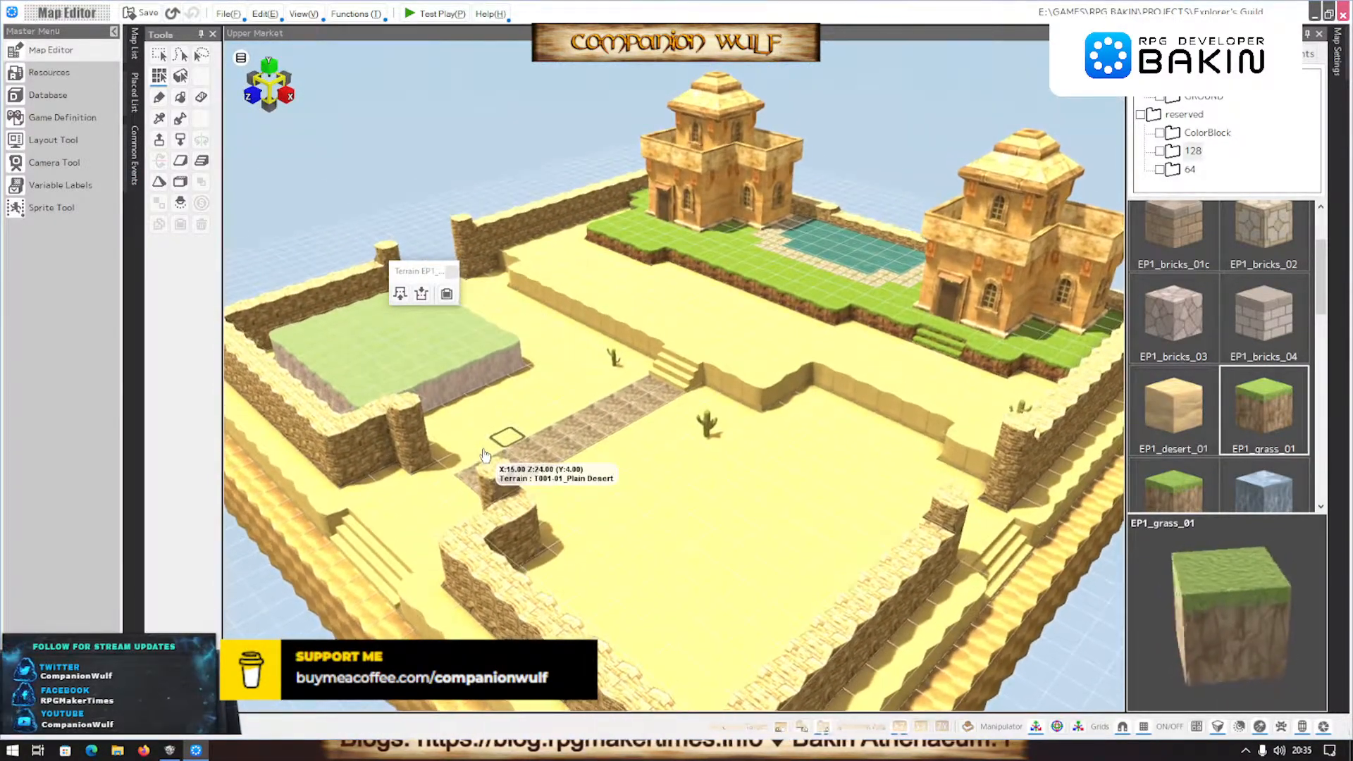
Lower the selected EP1_grass_01 house plot by one level and check its height against the surrounding sand
click(423, 294)
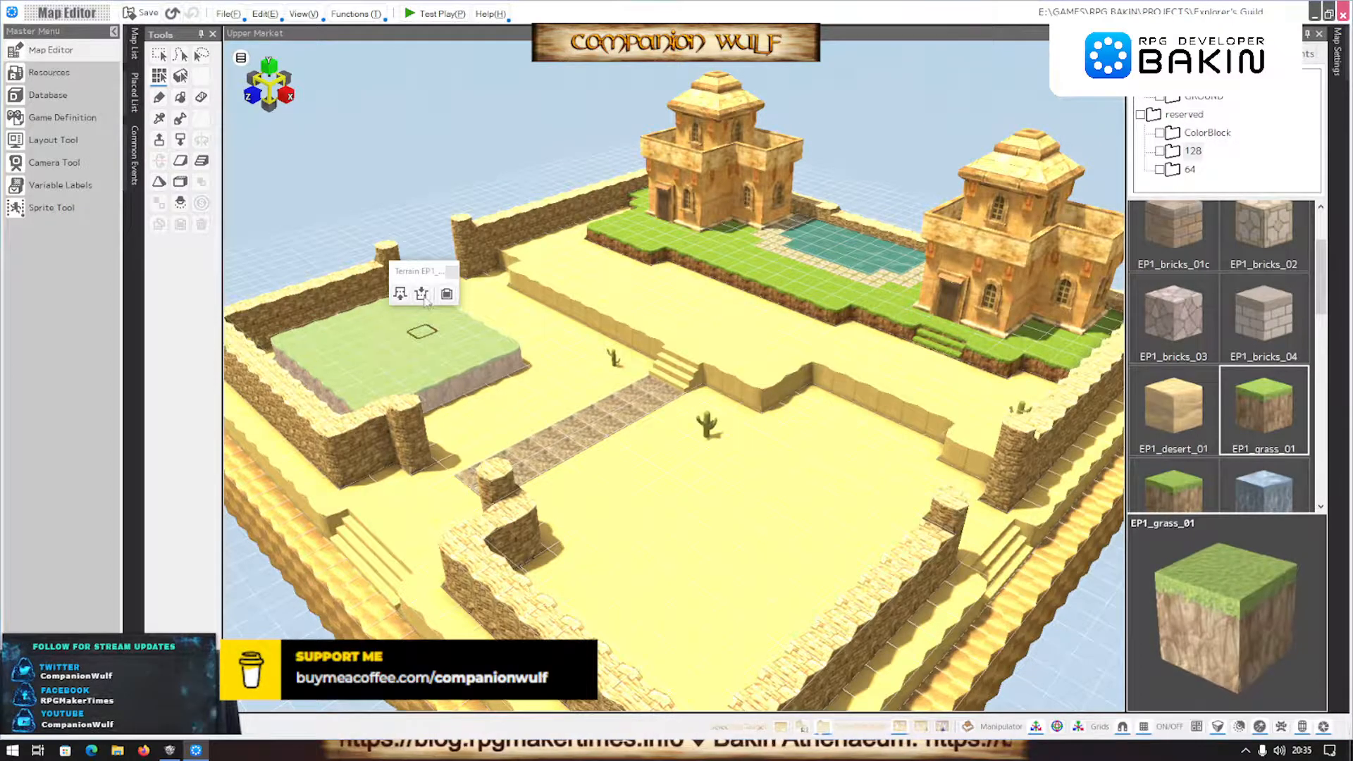
right_drag(469, 433, 454, 471)
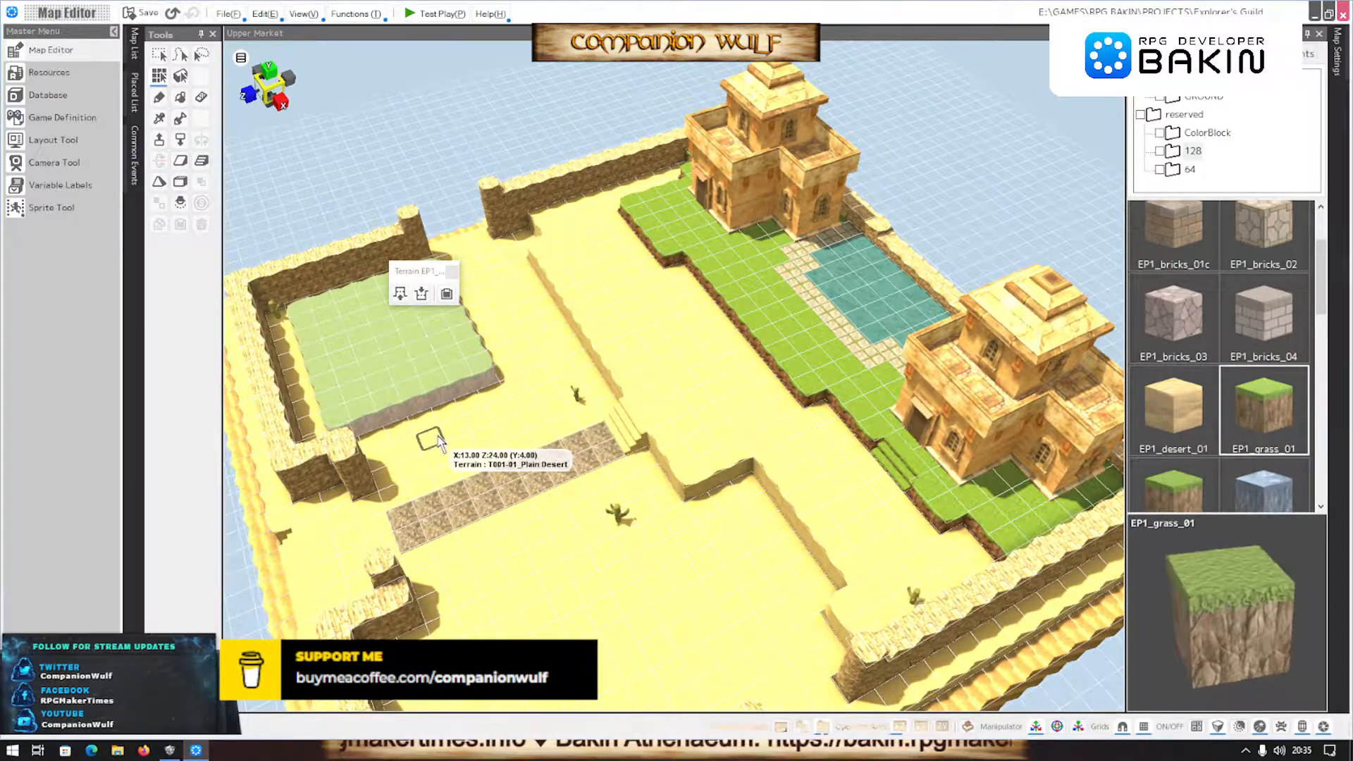
click(438, 433)
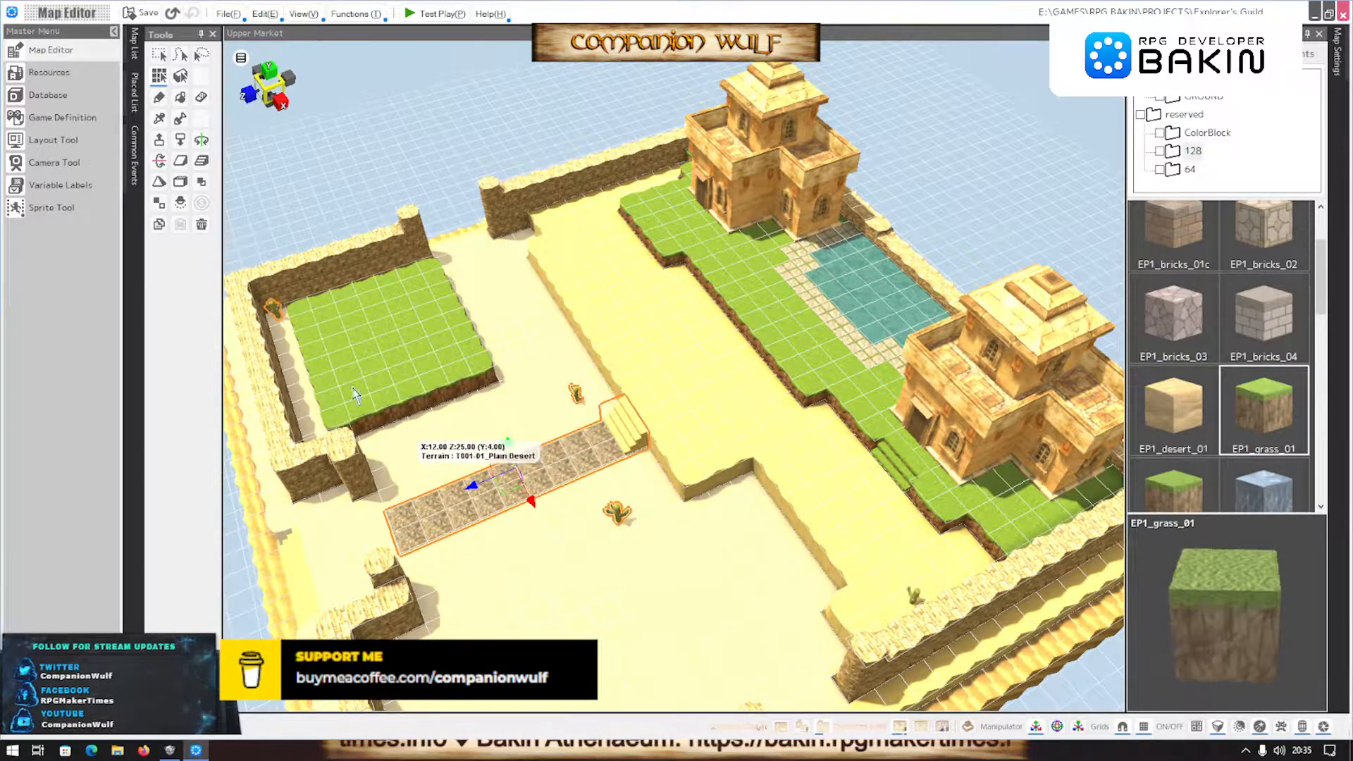
Raise the three T001-01_Plain Desert tiles from 12,23 to 12,25 against the grass plot's front edge and convert the Z 25 tile into stairs
click(420, 432)
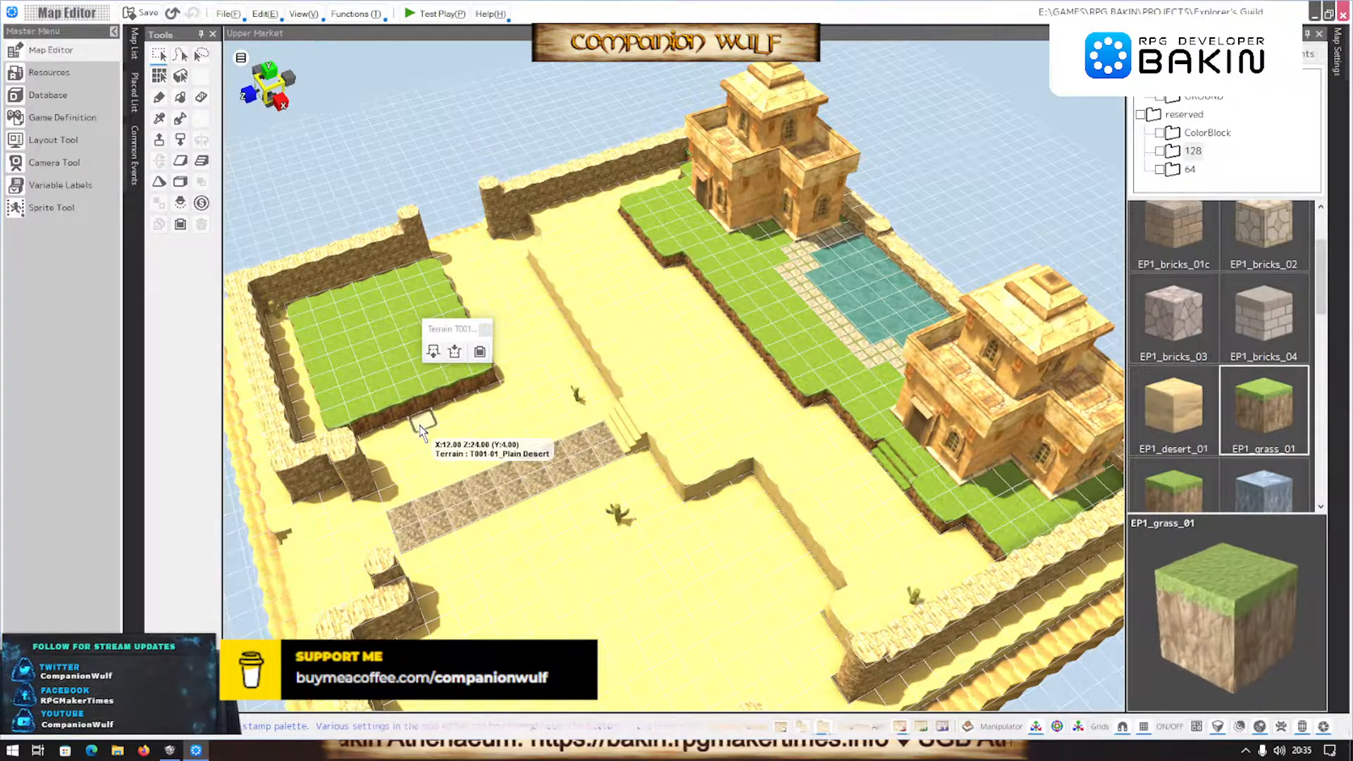
drag(421, 432, 451, 414)
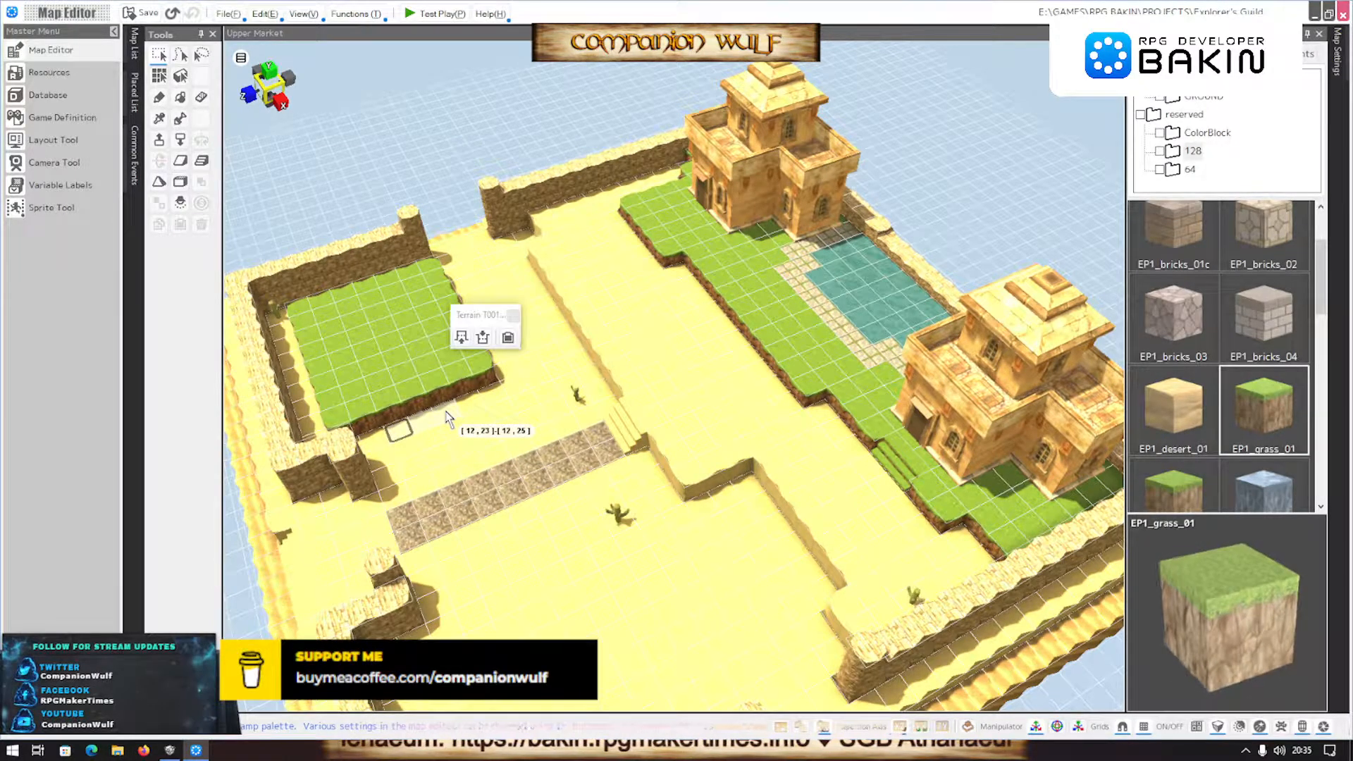
click(462, 338)
click(463, 340)
click(465, 341)
click(467, 342)
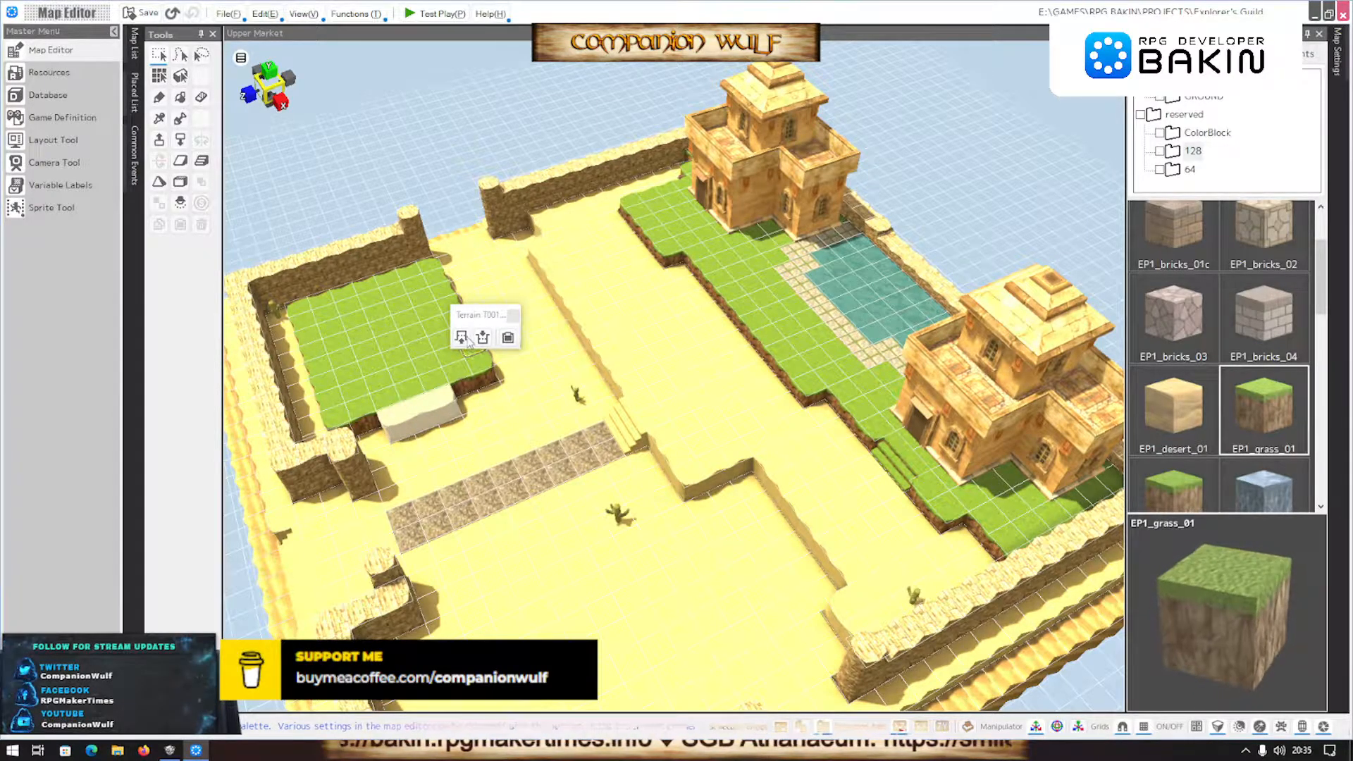
click(201, 161)
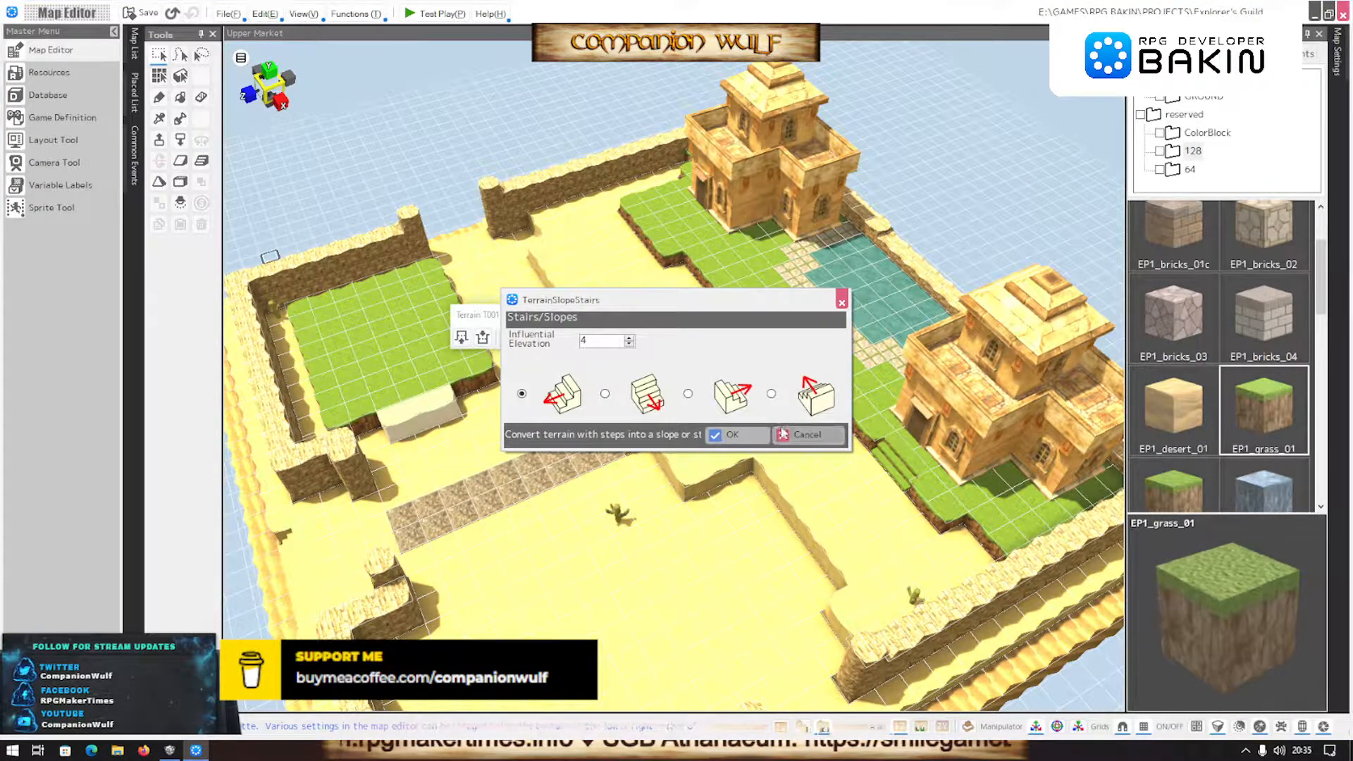
click(736, 434)
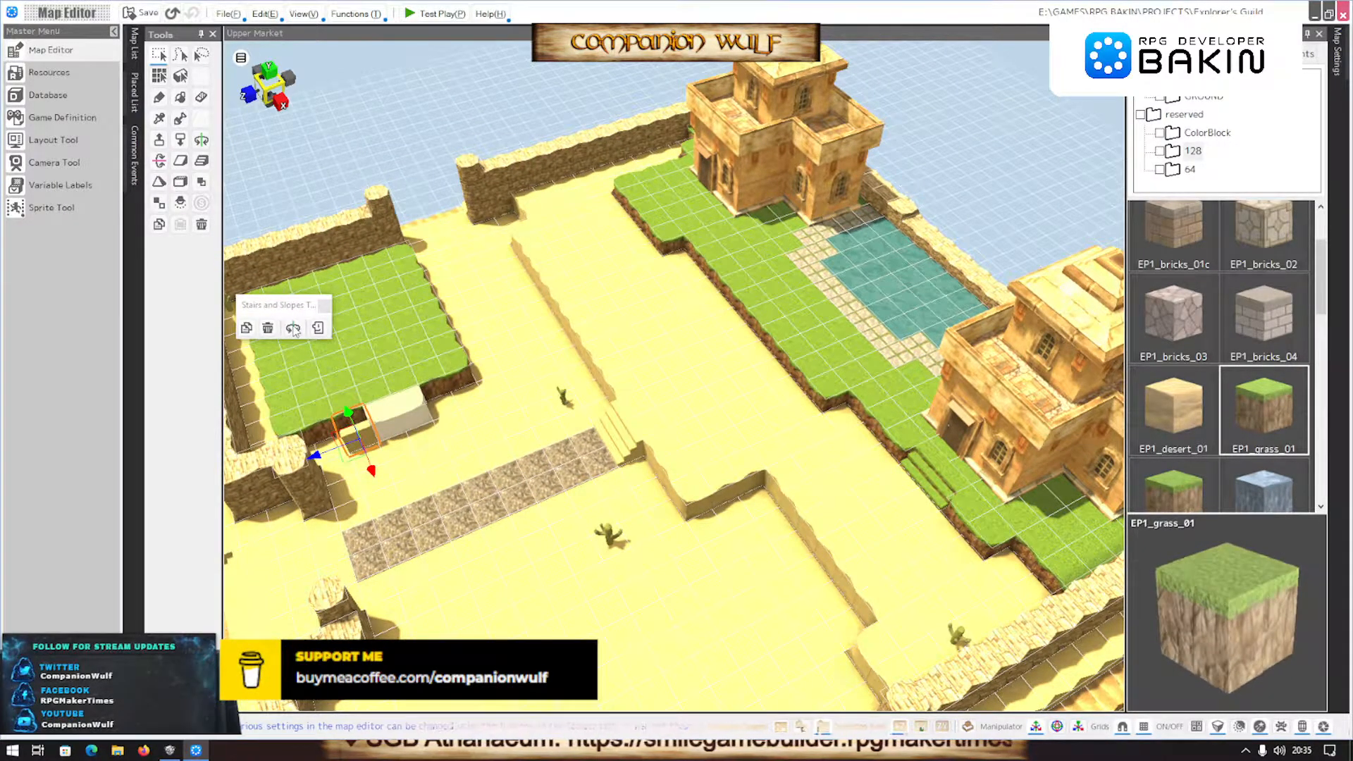
Try to convert the raised desert tile at X 12, Z 23 into stairs using the first direction and Influential Elevation 4
click(412, 415)
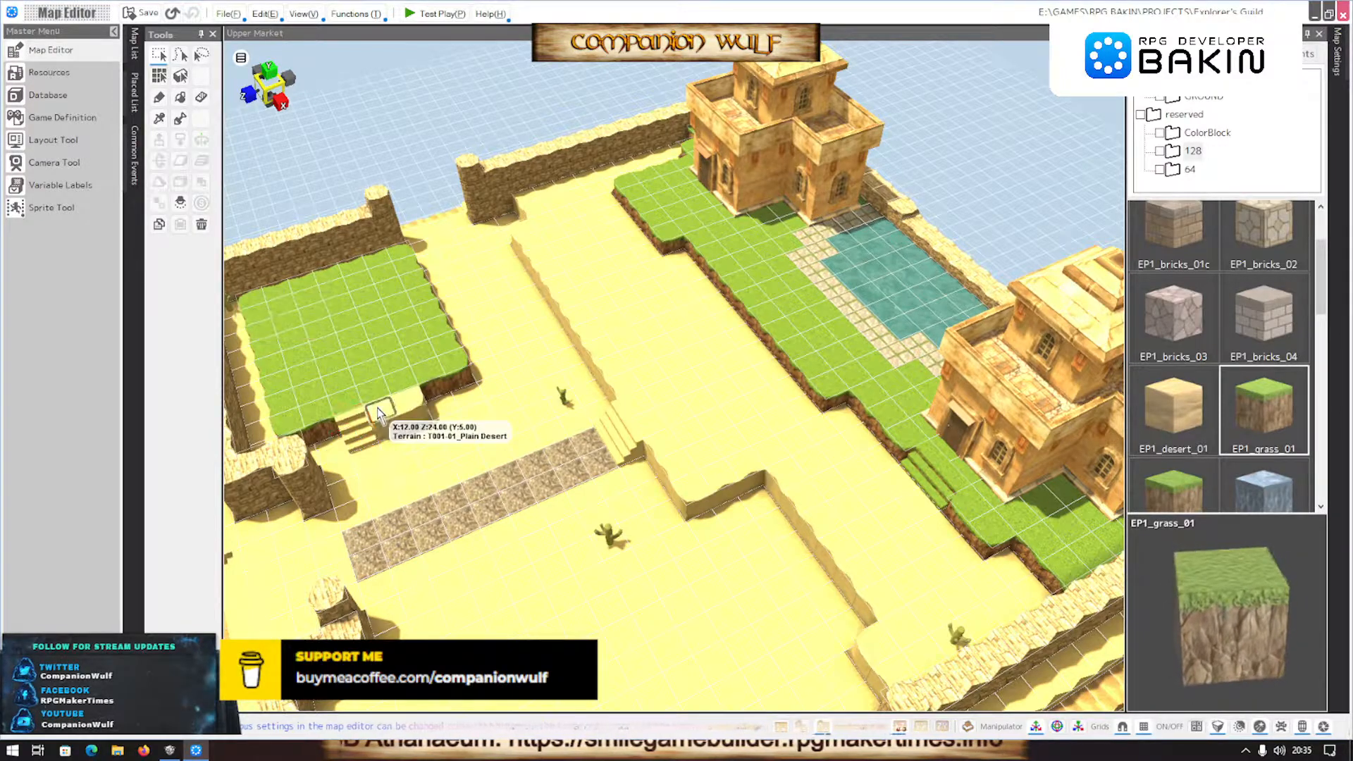
click(418, 416)
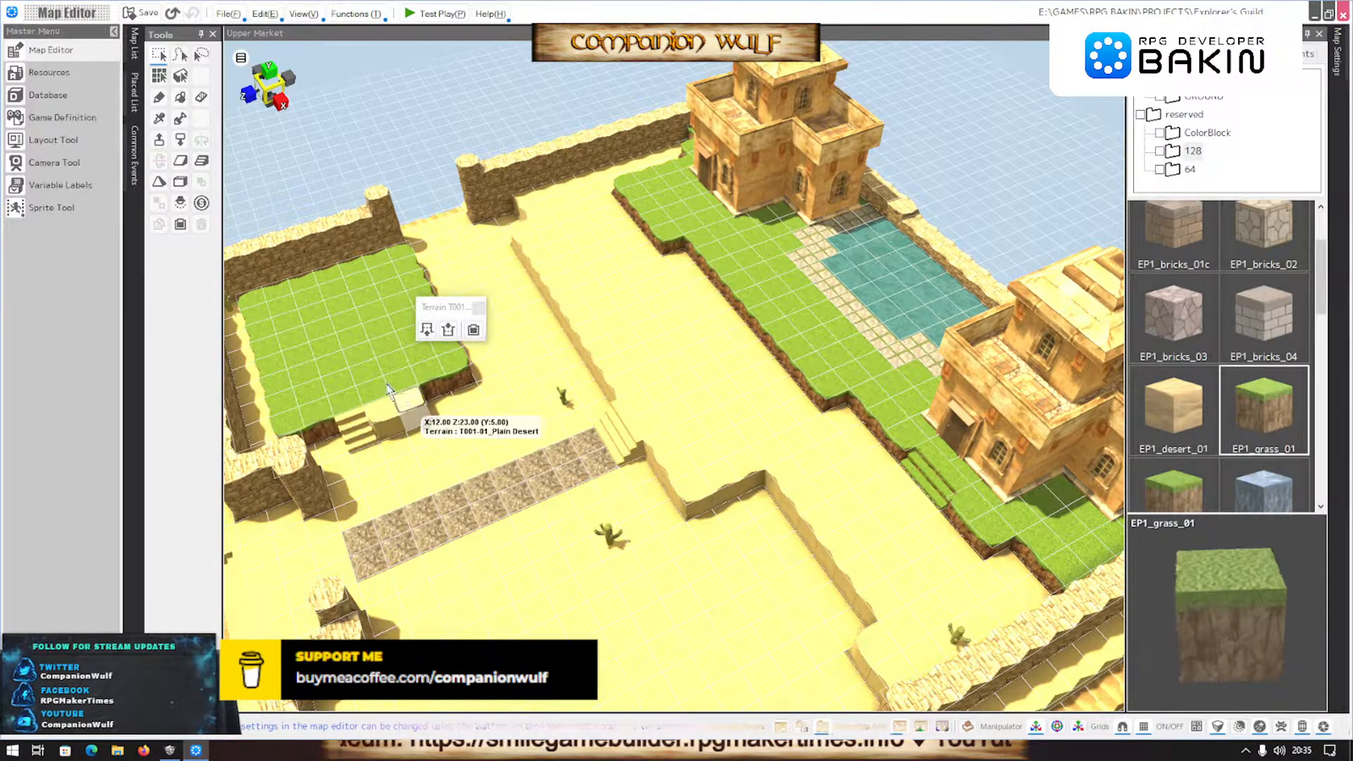
click(203, 164)
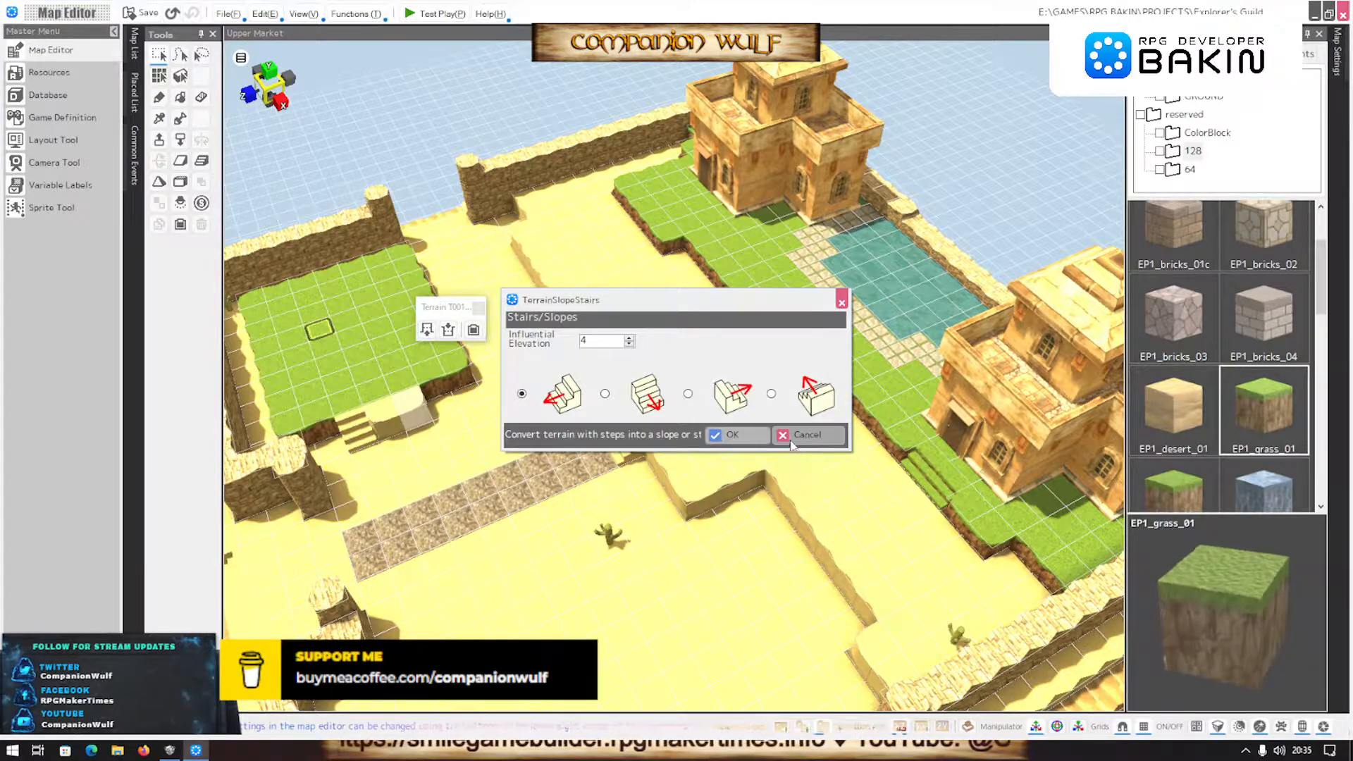
click(733, 435)
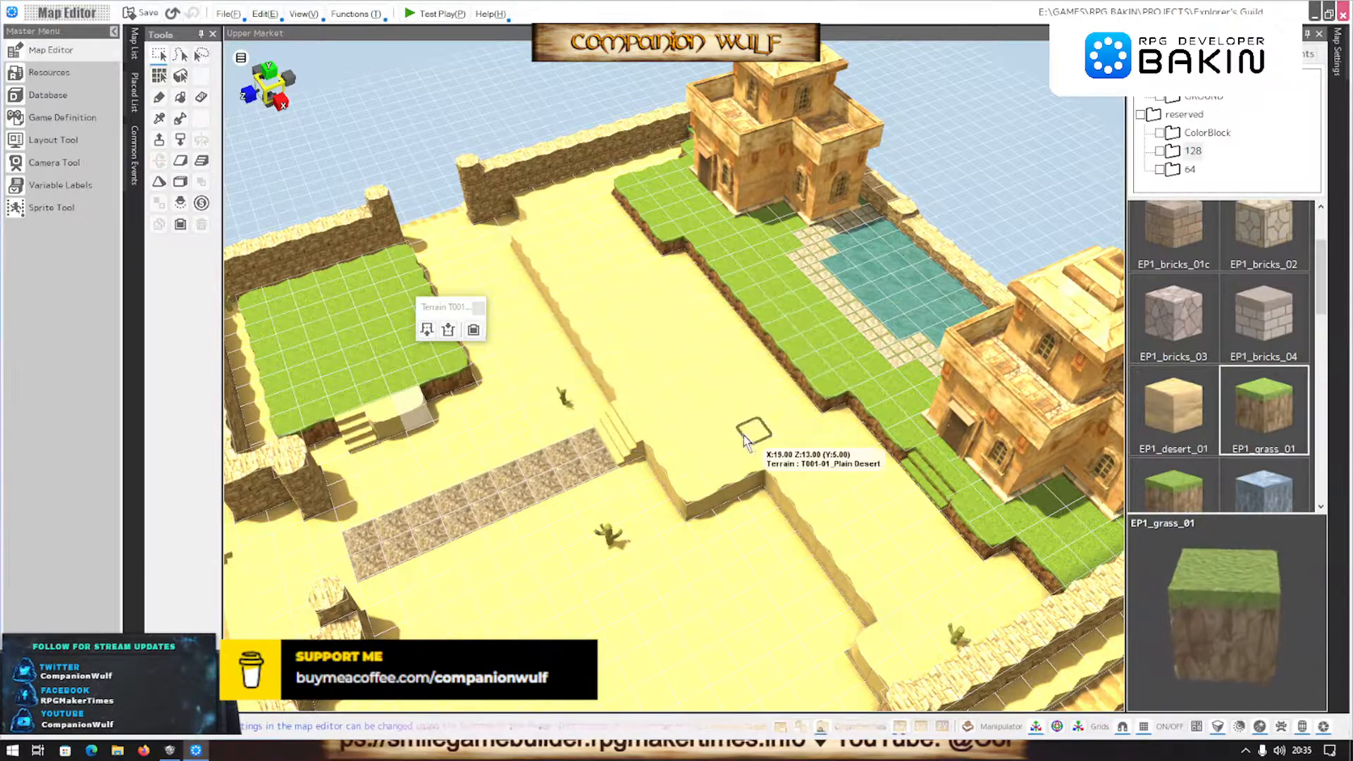
Convert the raised Z 23 tile into stairs with the second direction, and the middle Z 24 tile with the first direction
click(414, 417)
click(414, 417)
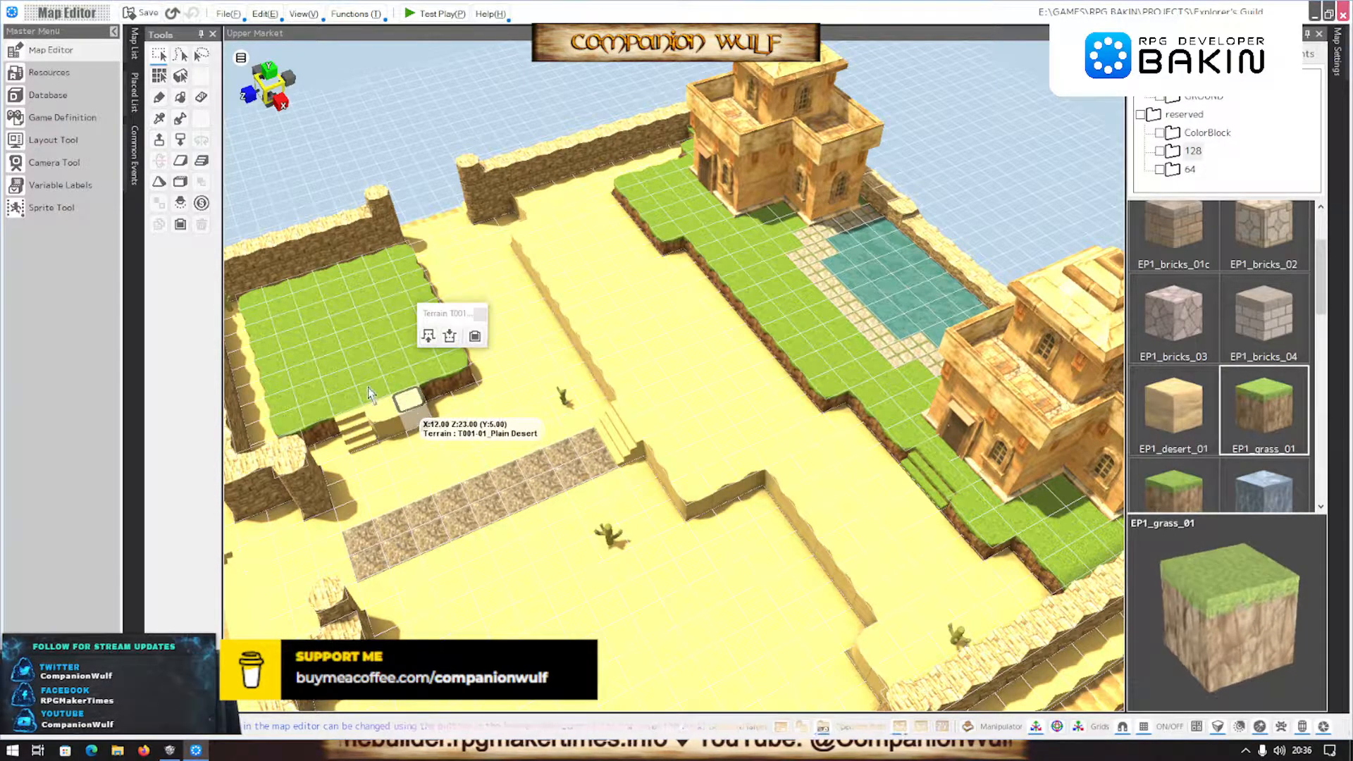
click(201, 161)
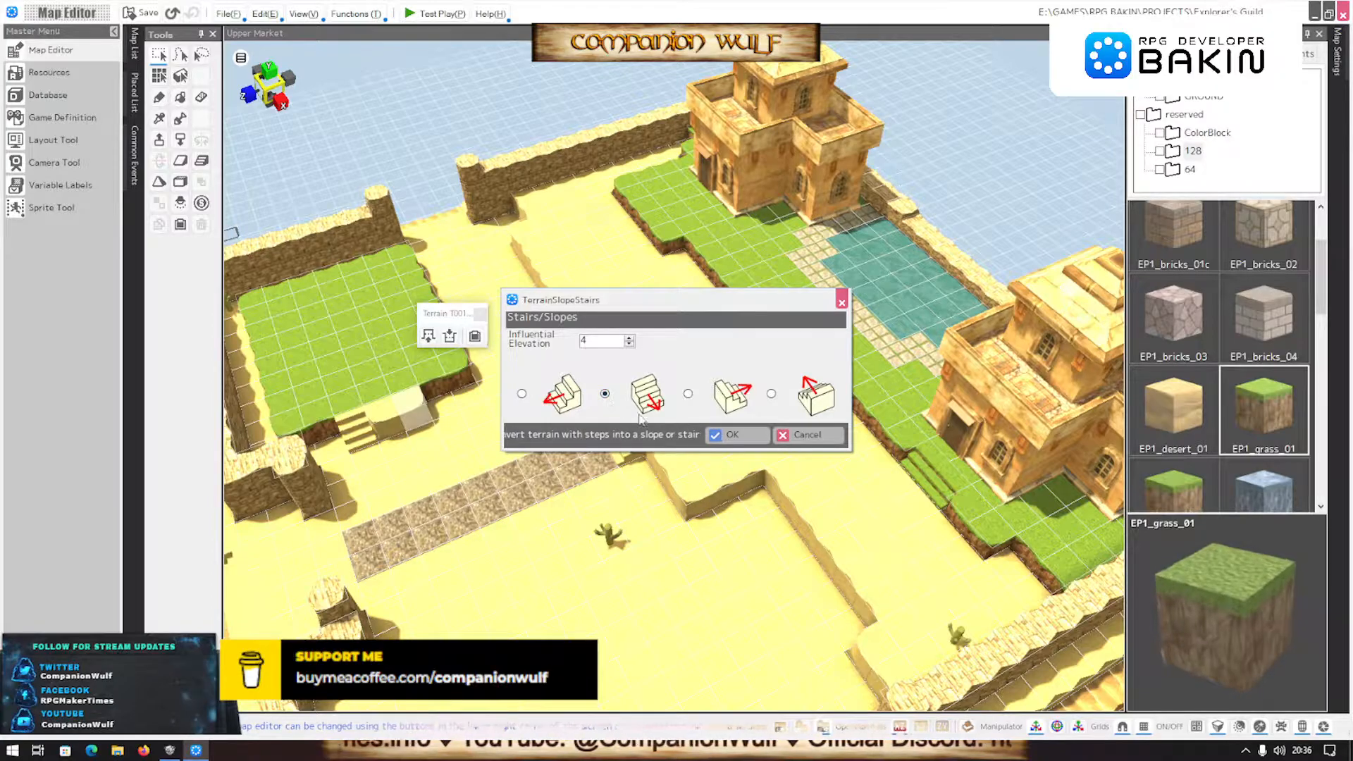
click(733, 434)
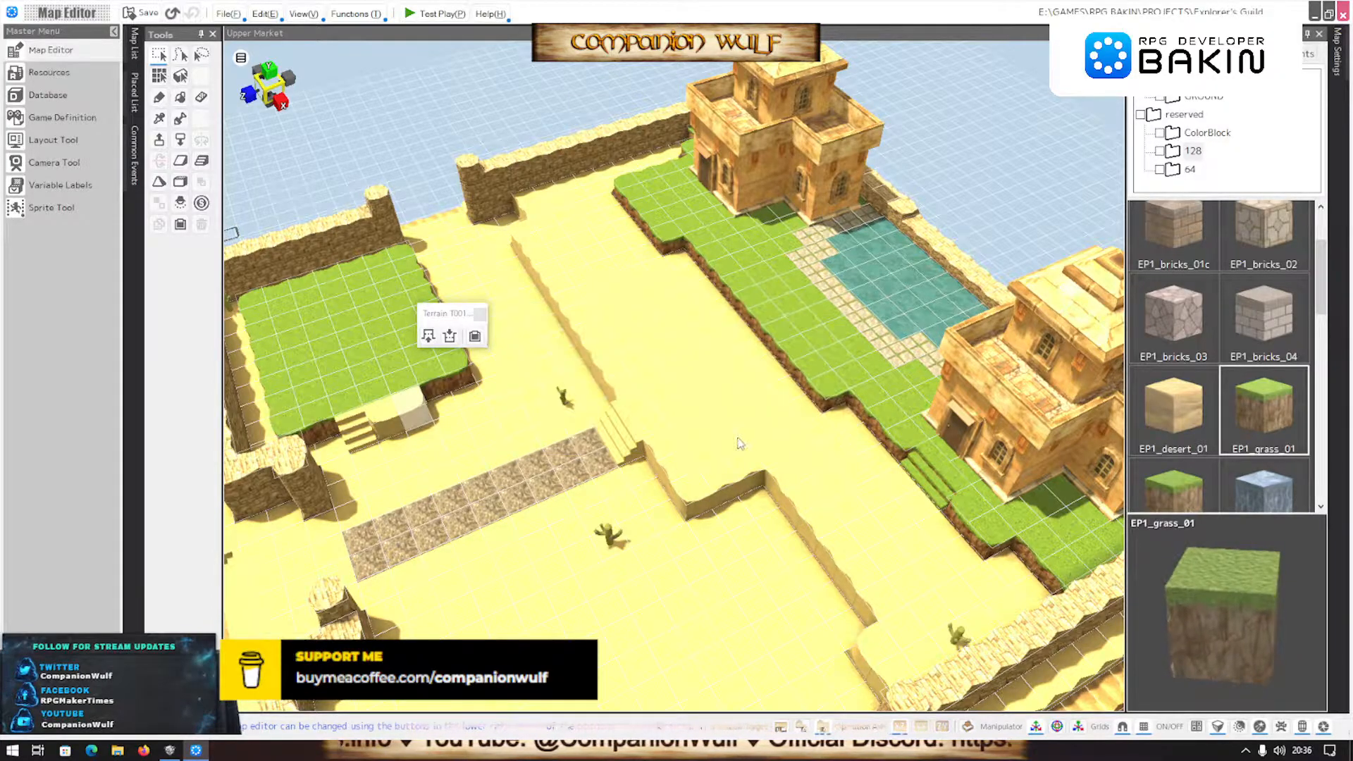
click(384, 412)
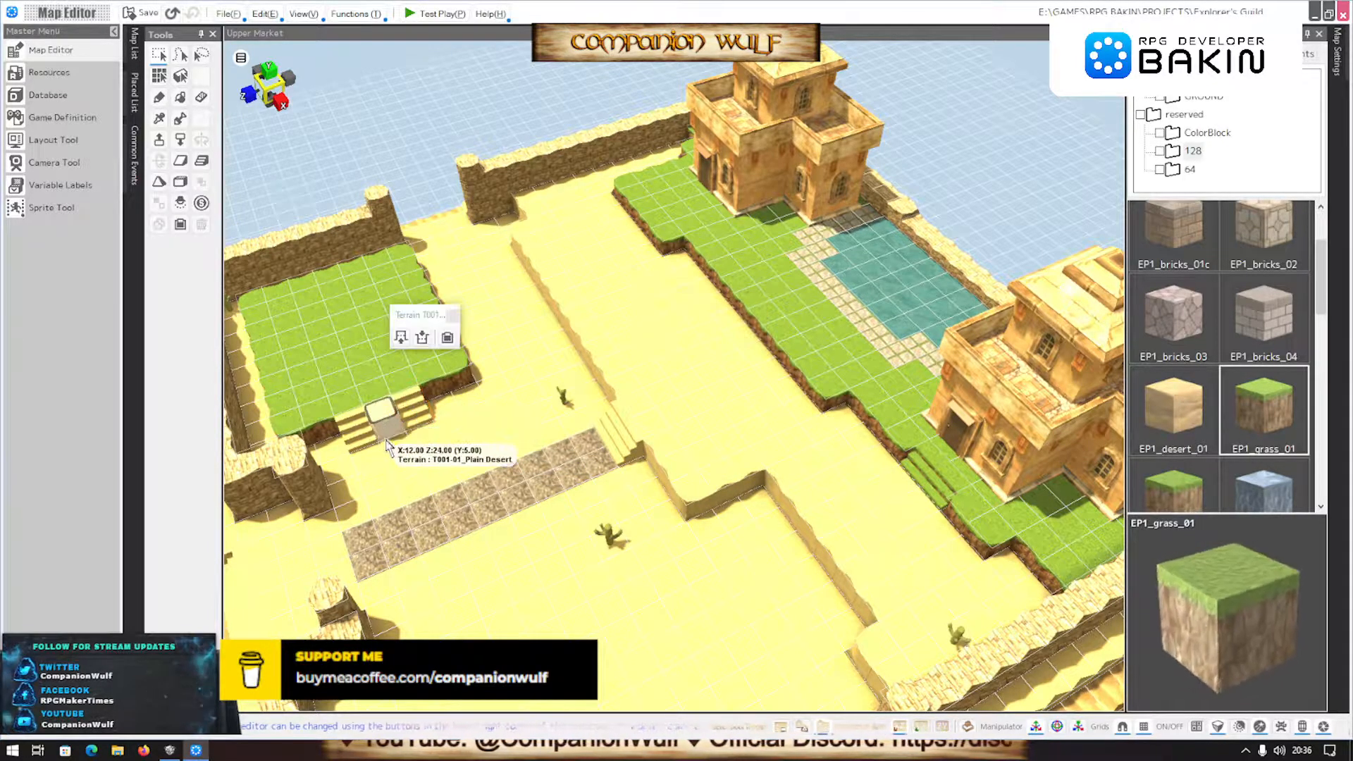
click(202, 162)
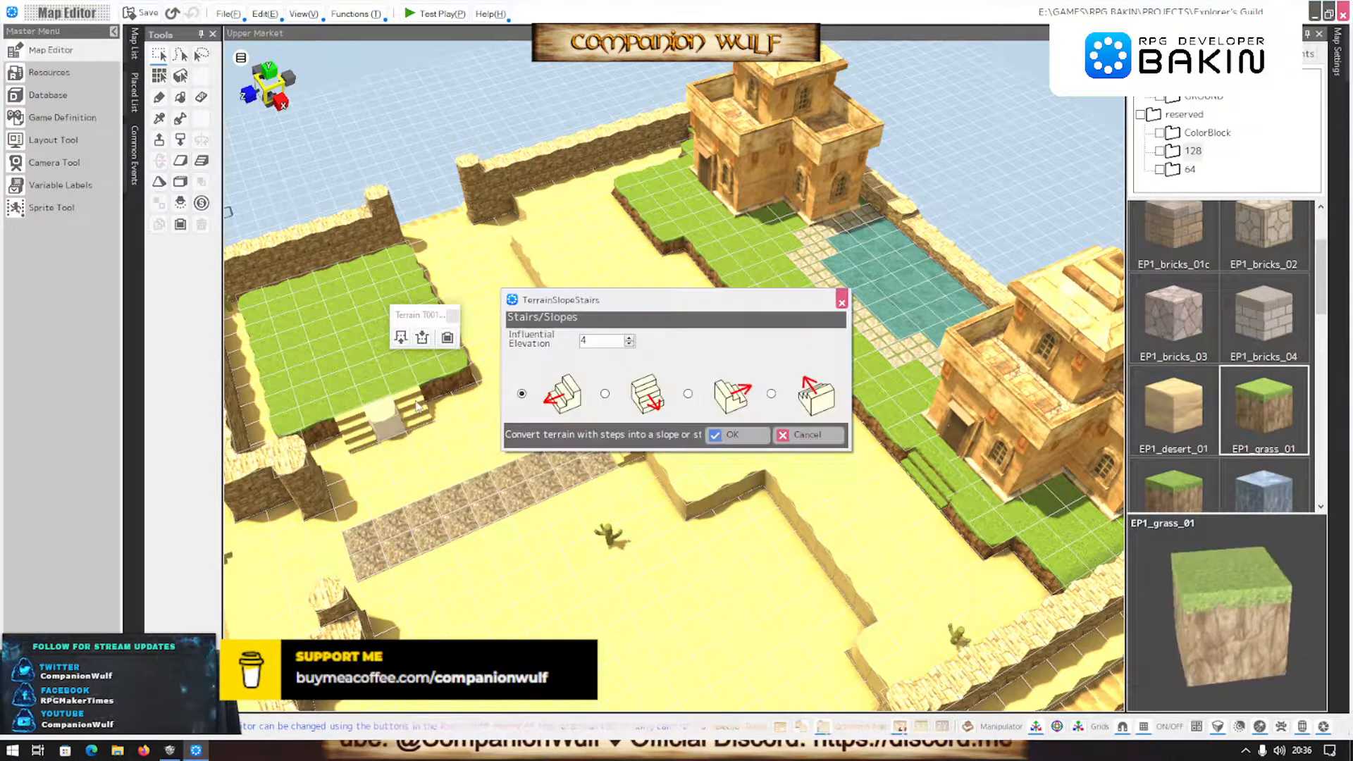
click(732, 435)
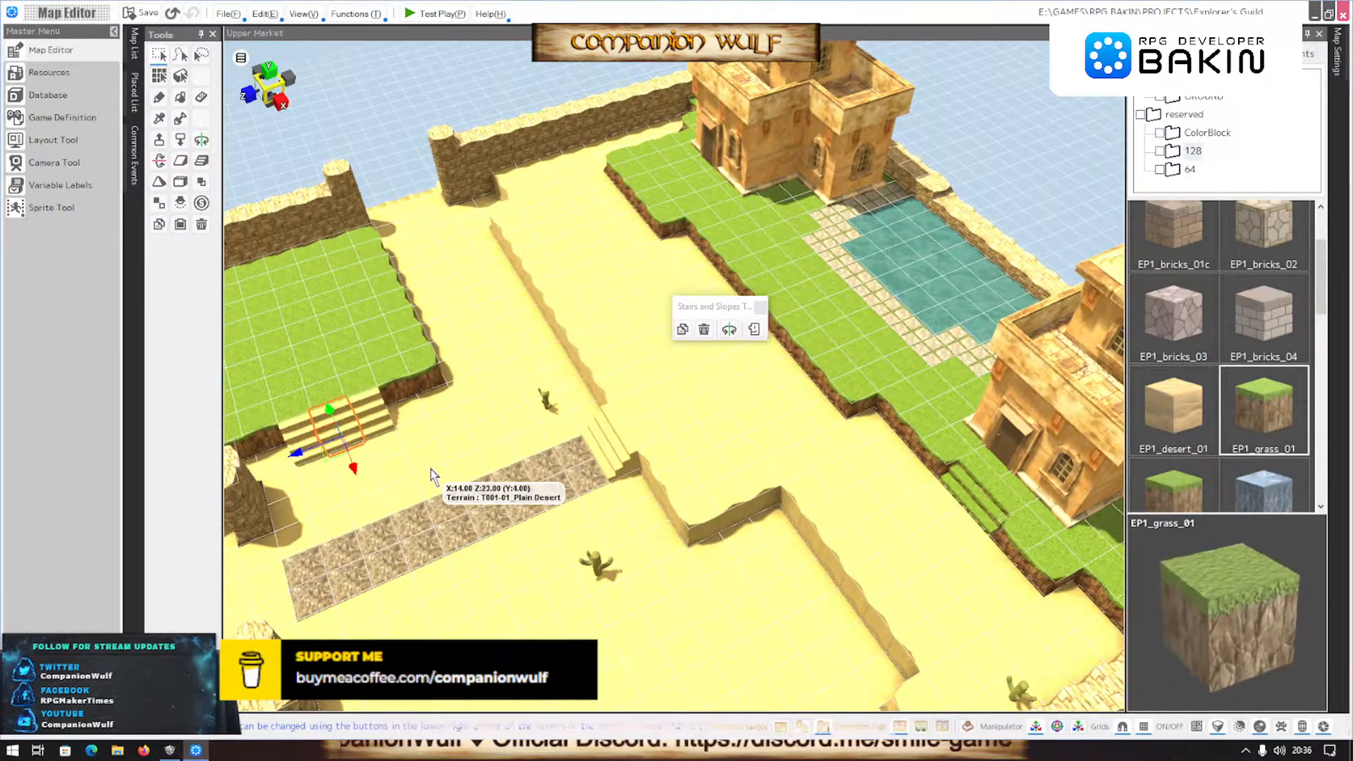
Inspect the finished stairs and grass plot, and compare them with the original Upper Market layout in SMILE GAME BUILDER
right_drag(431, 467, 472, 425)
scroll(471, 416, up, 3)
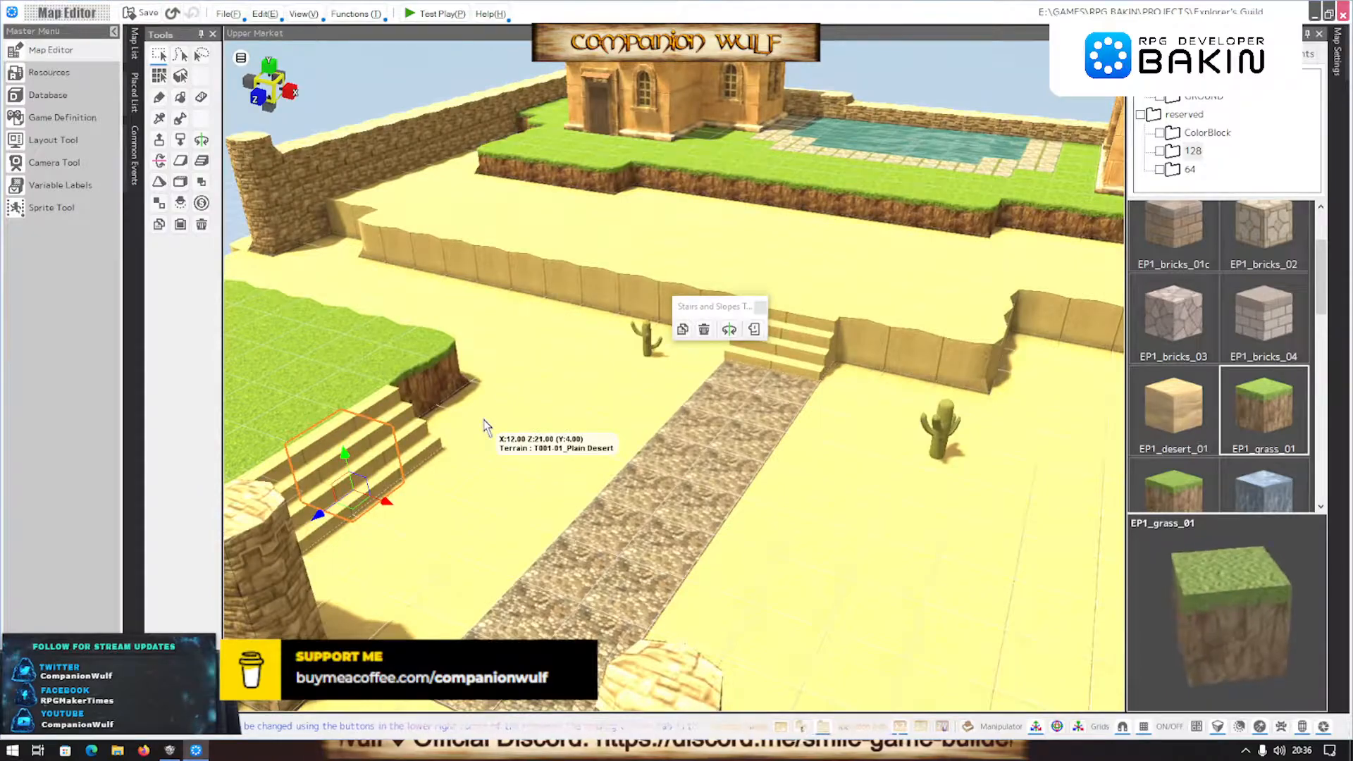
middle_drag(485, 427, 632, 451)
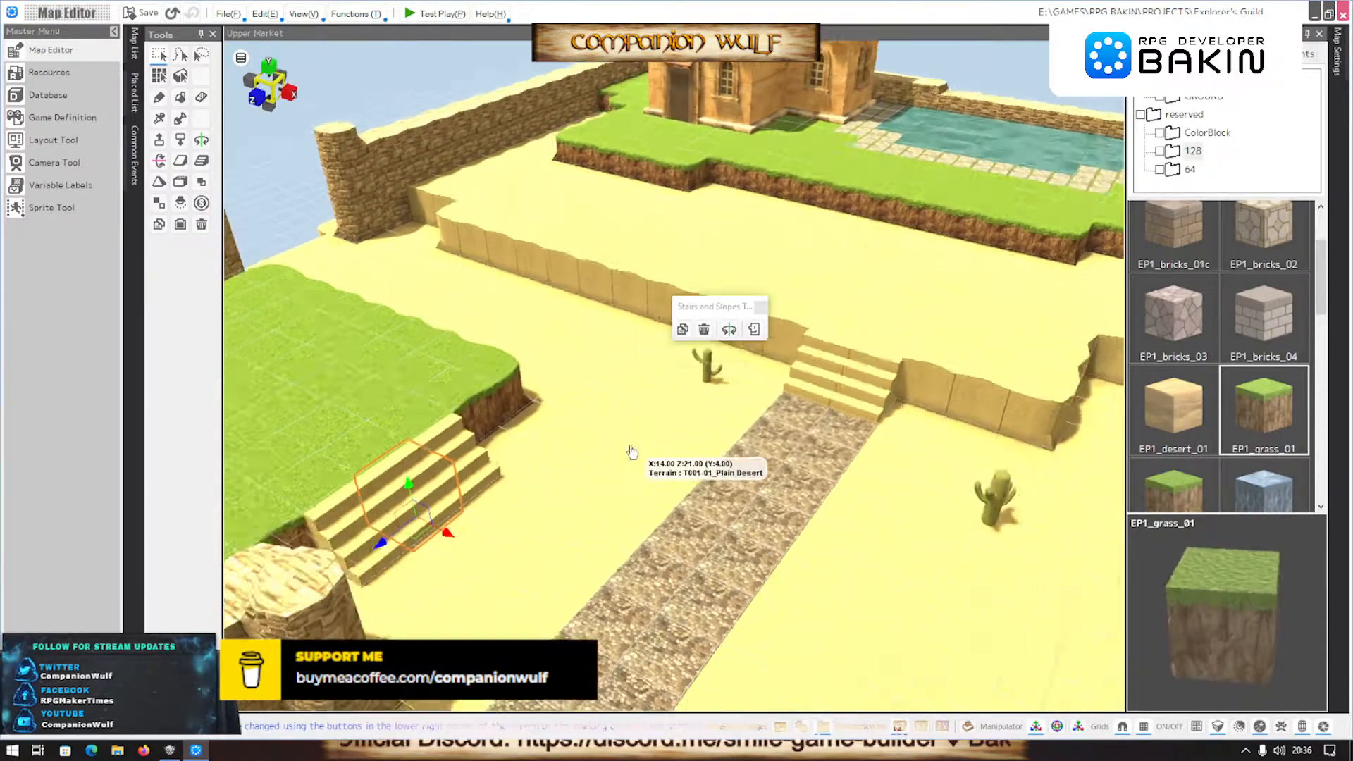
right_drag(631, 452, 601, 468)
middle_drag(426, 460, 557, 459)
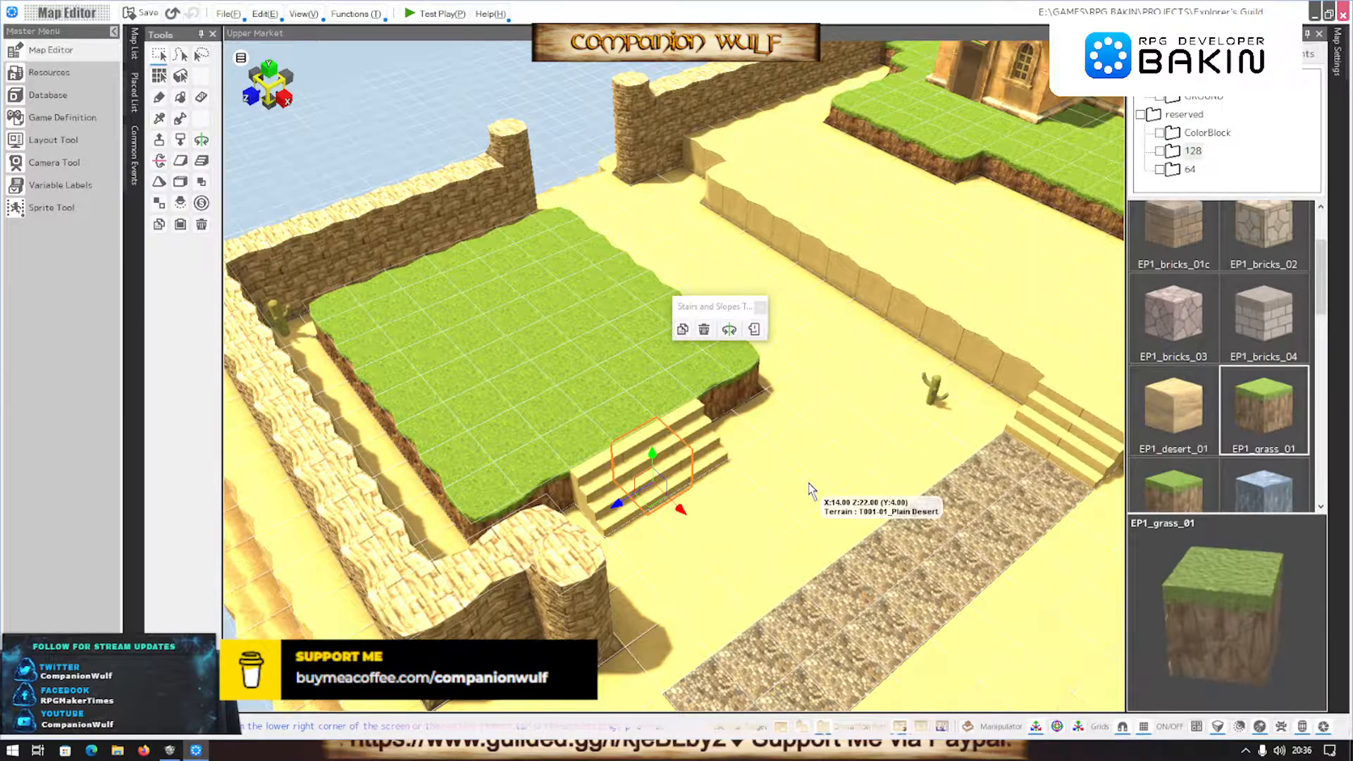
click(171, 750)
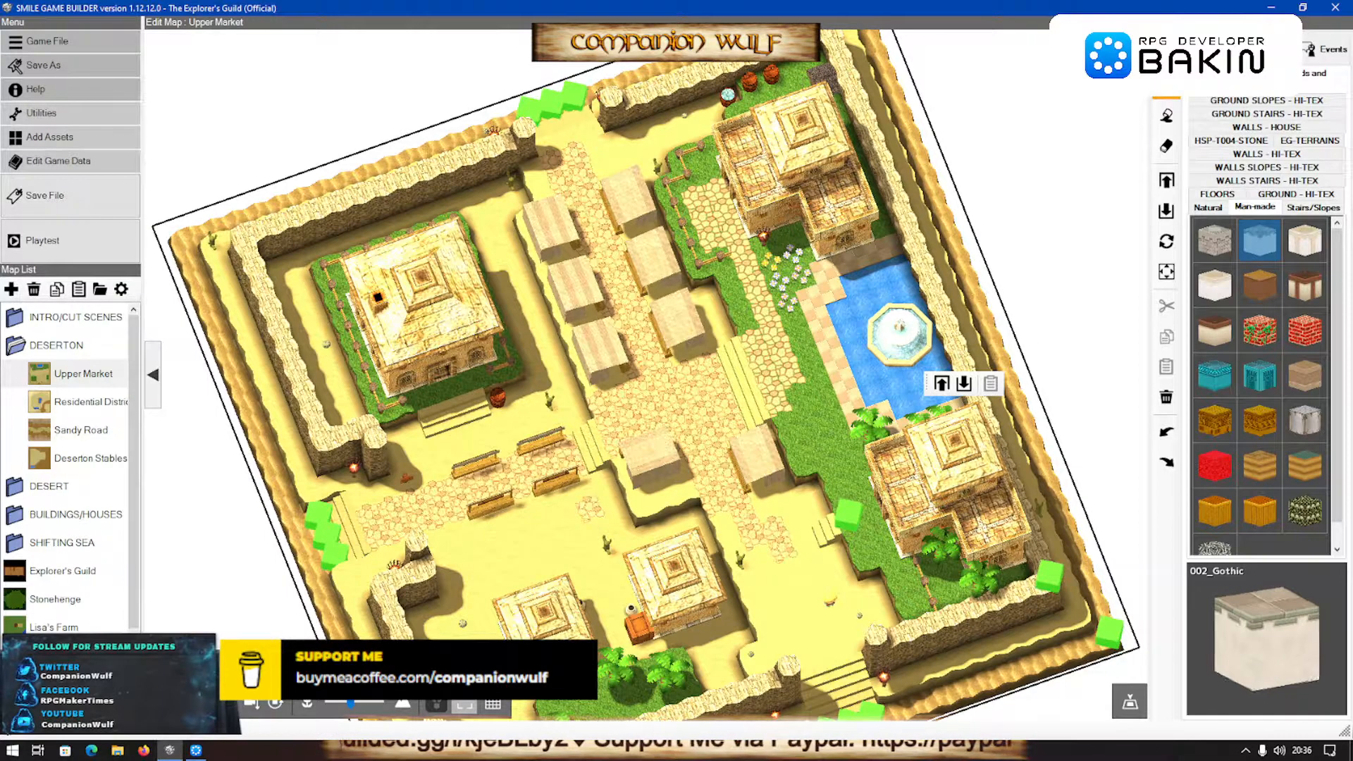
click(171, 751)
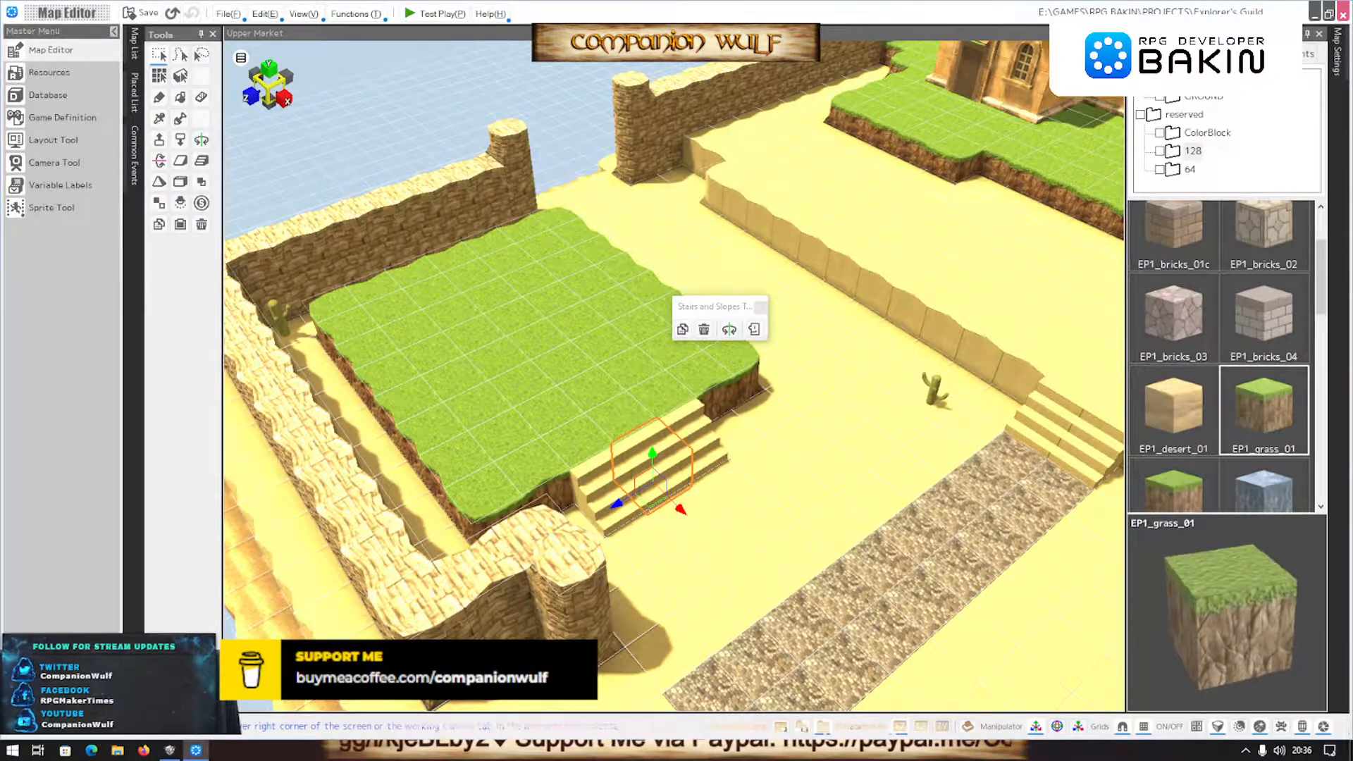
Place DesertTown - house - M1 on the grass plot and rotate it so its doorway faces the new stairs
click(1240, 55)
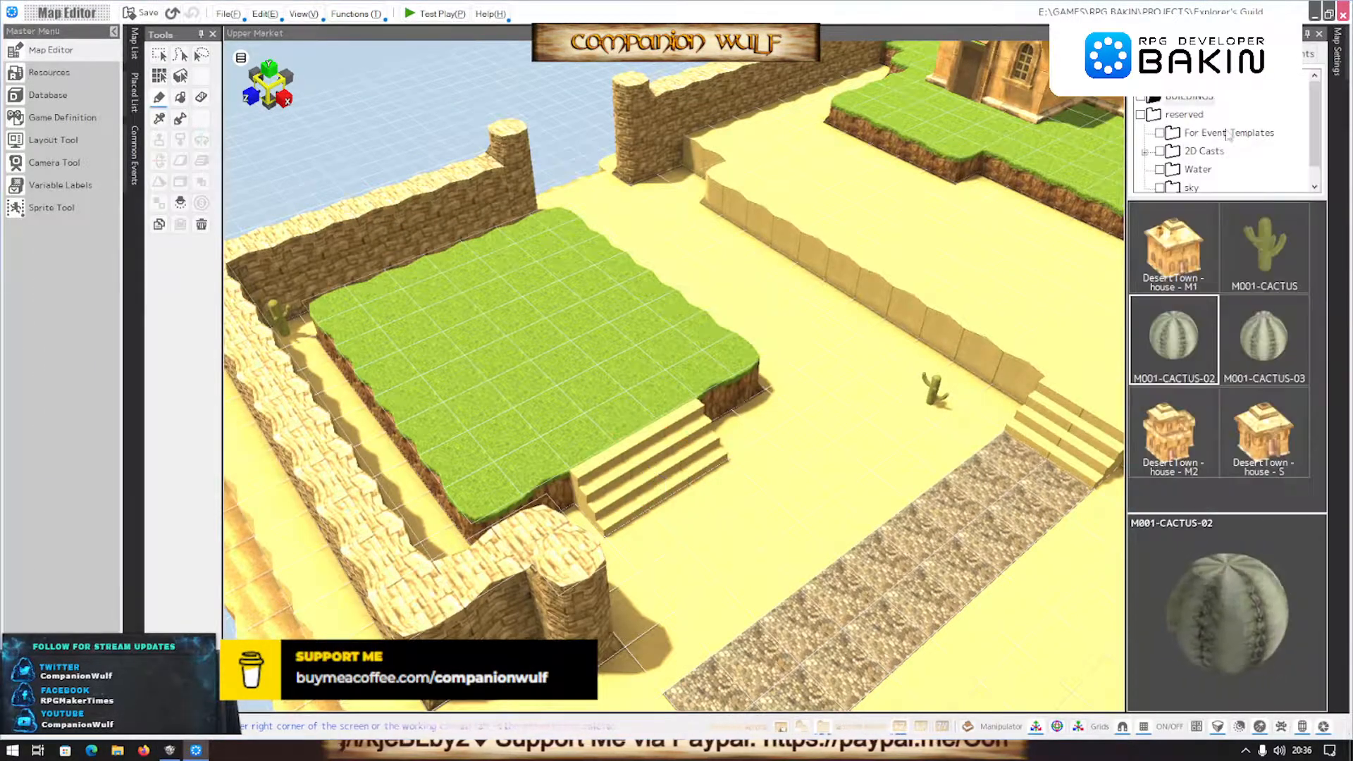
click(1180, 440)
click(1272, 440)
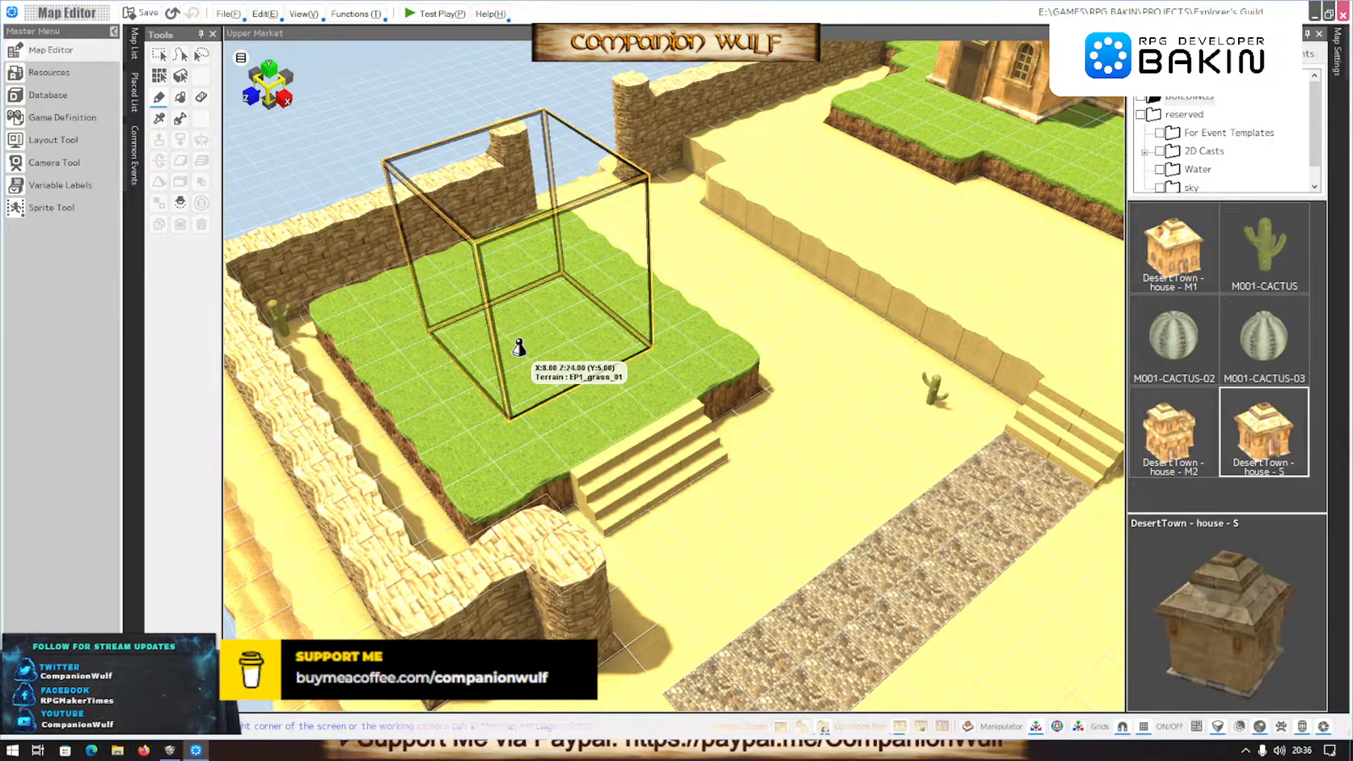
click(1187, 220)
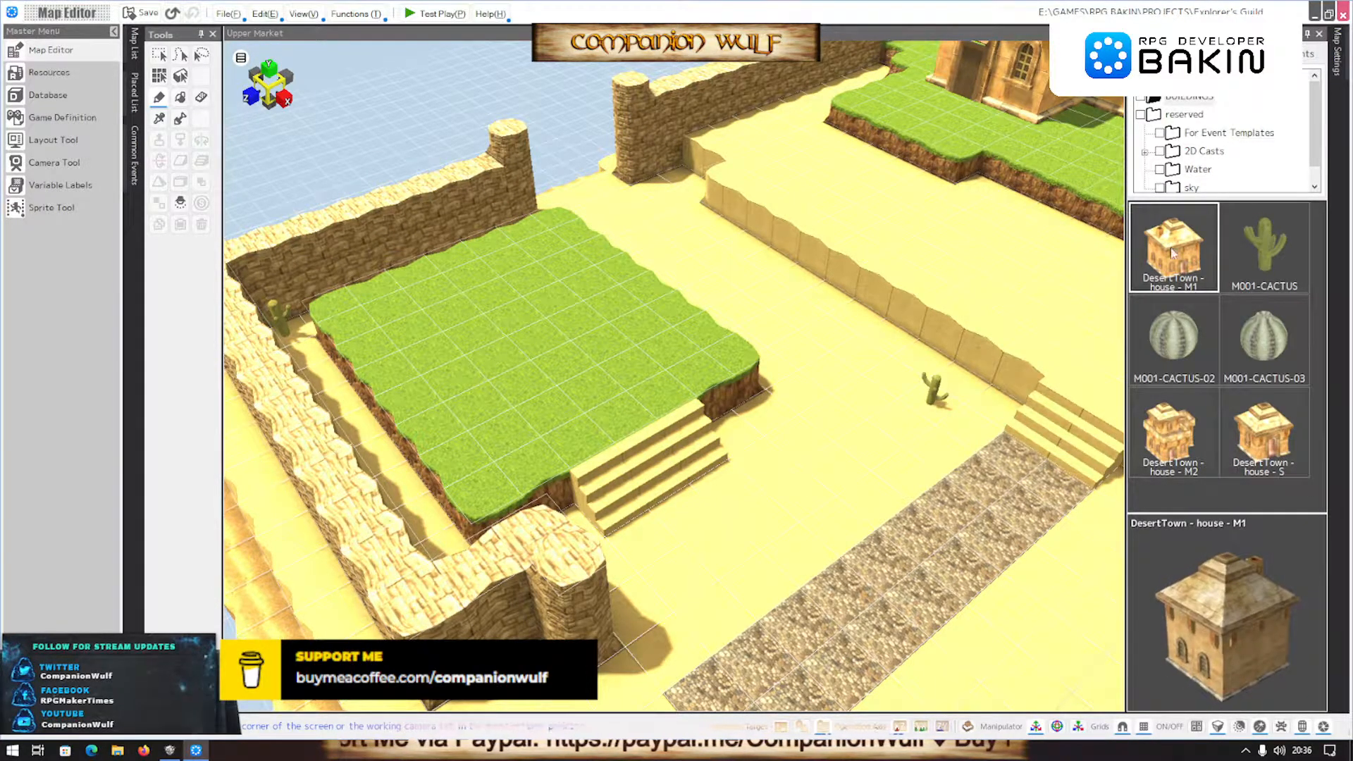
click(508, 337)
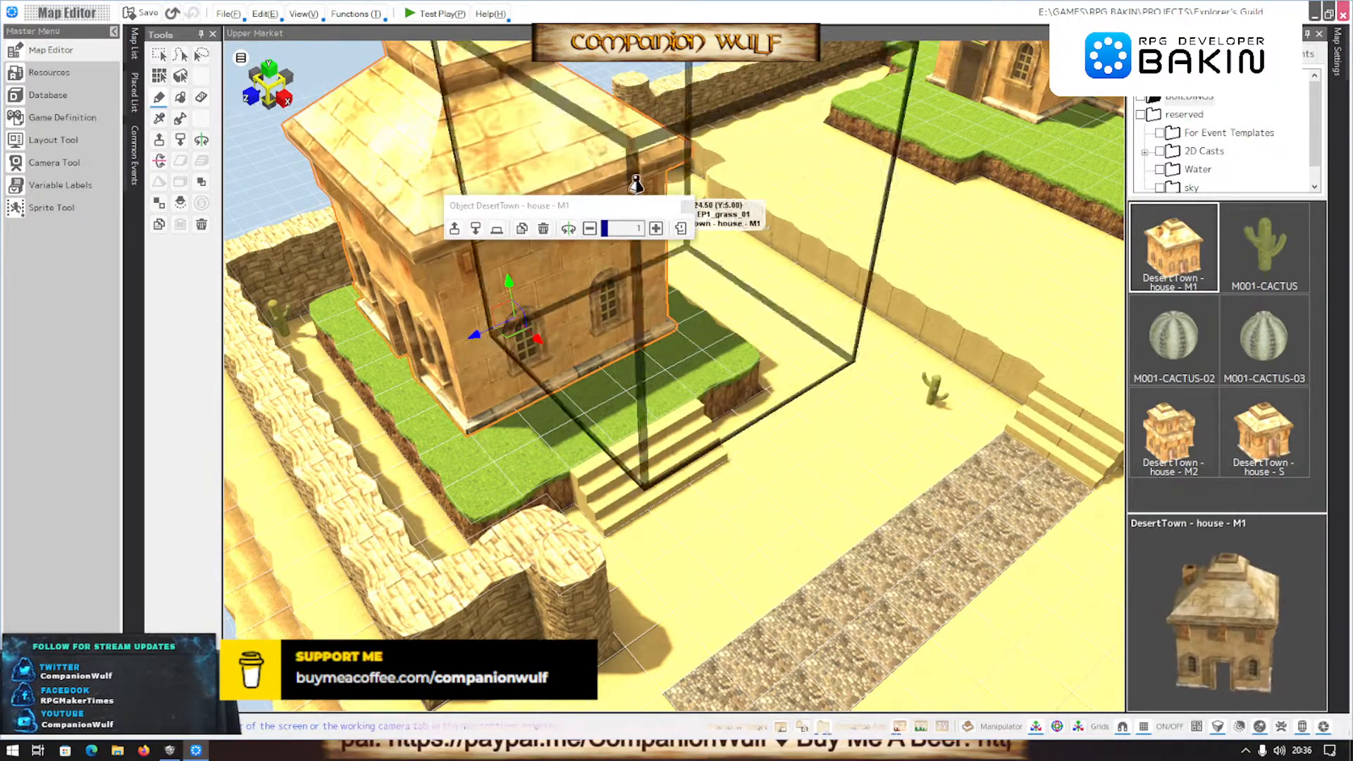
click(569, 229)
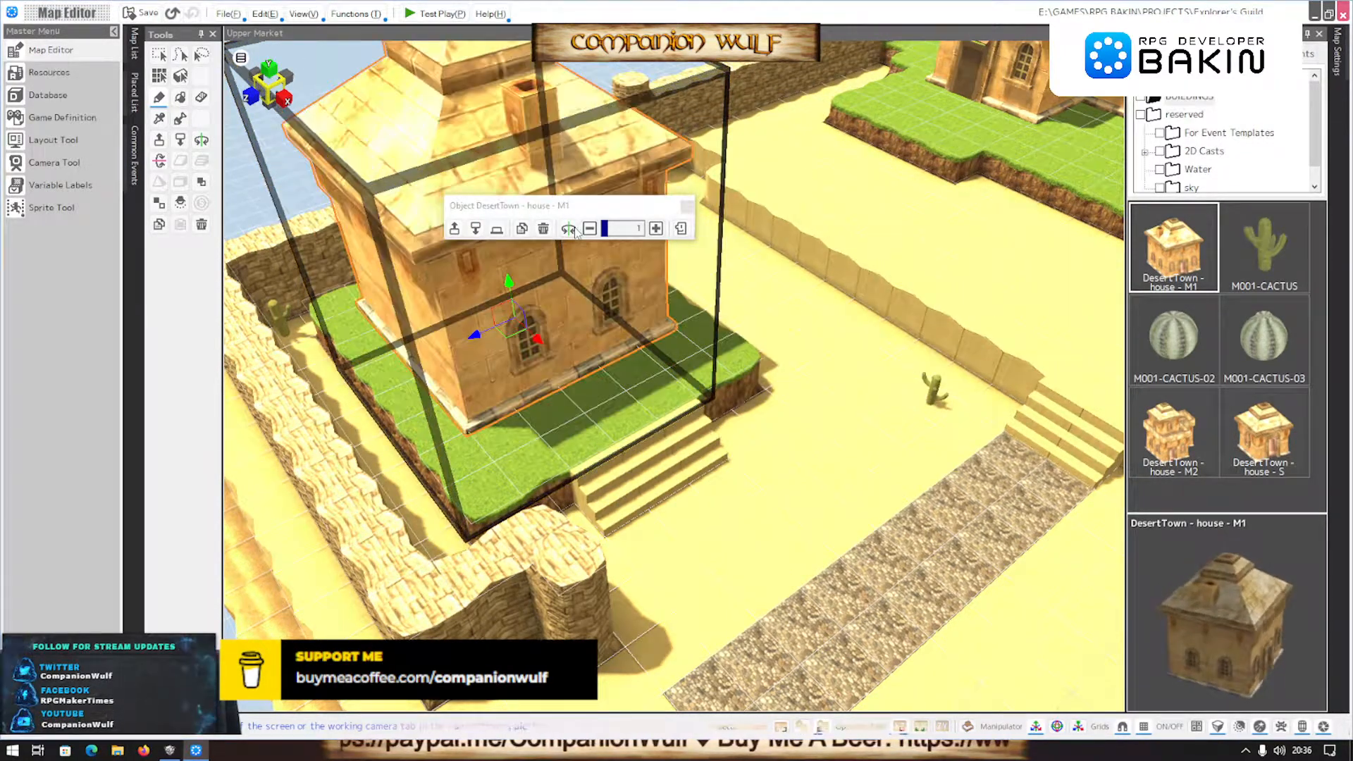
click(570, 229)
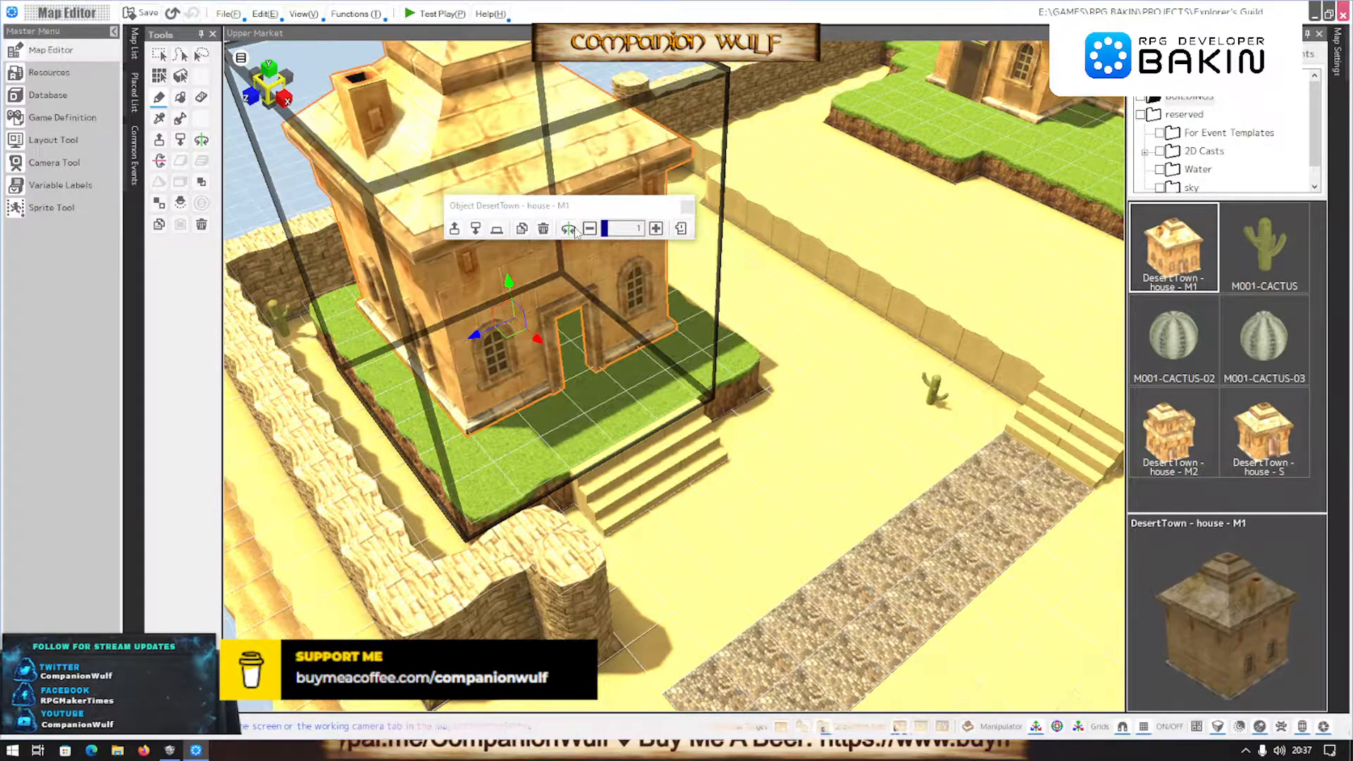
Find the existing Door among the map's placed objects and copy it
click(135, 98)
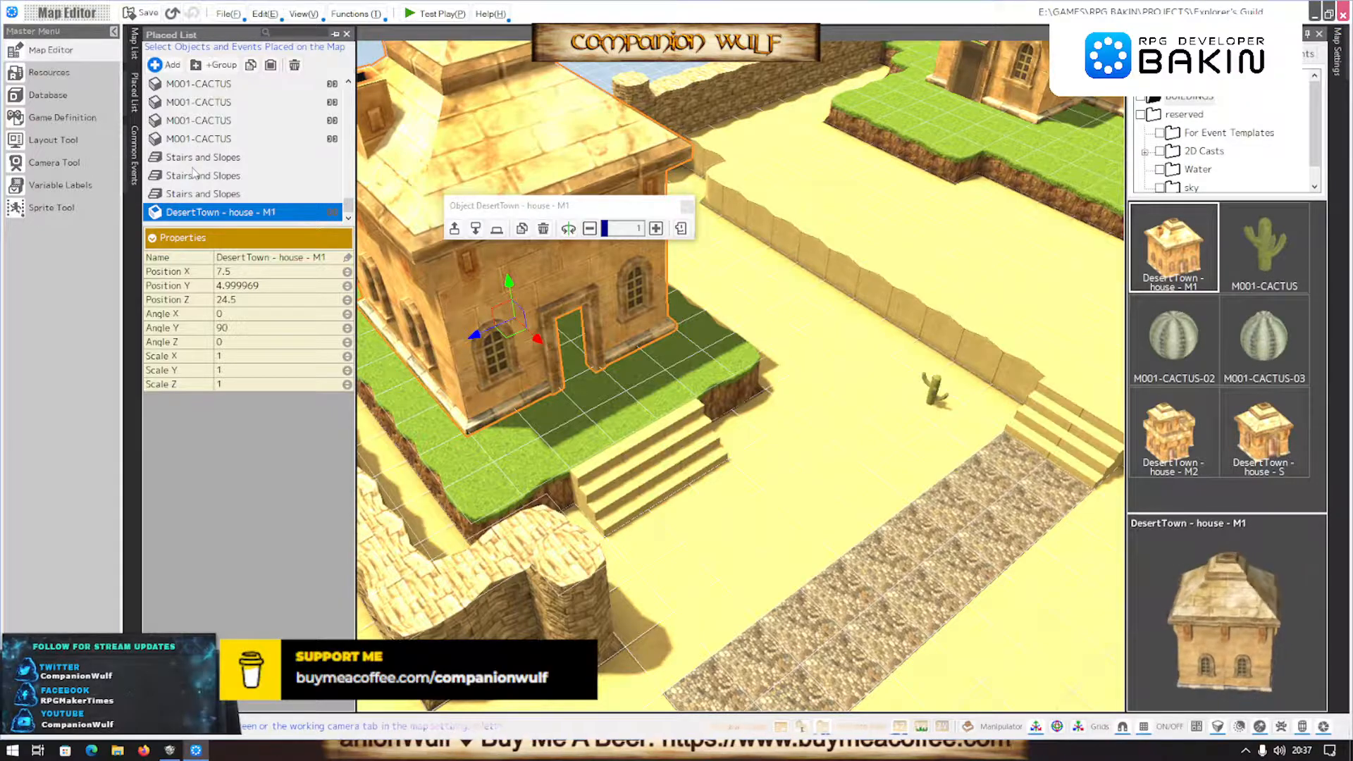
scroll(195, 172, up, 3)
scroll(195, 182, up, 5)
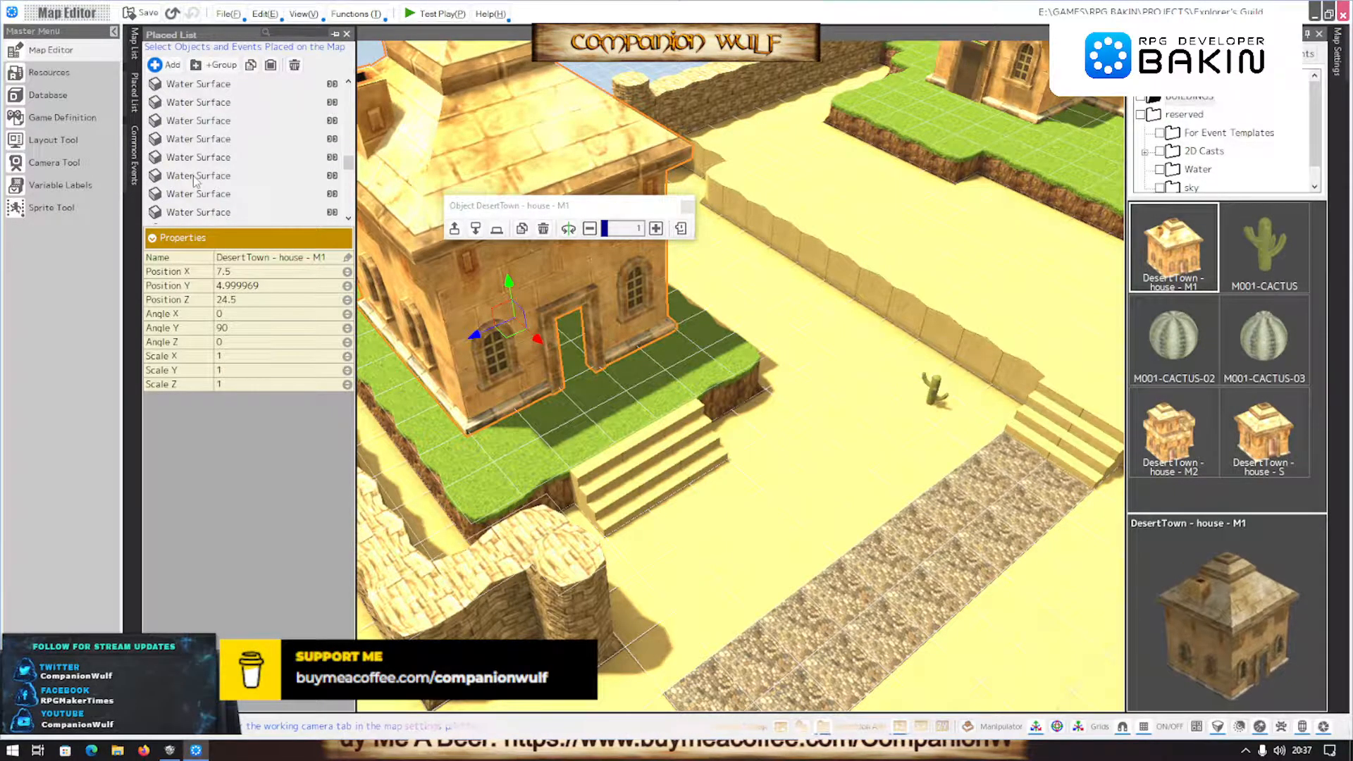
scroll(195, 182, up, 5)
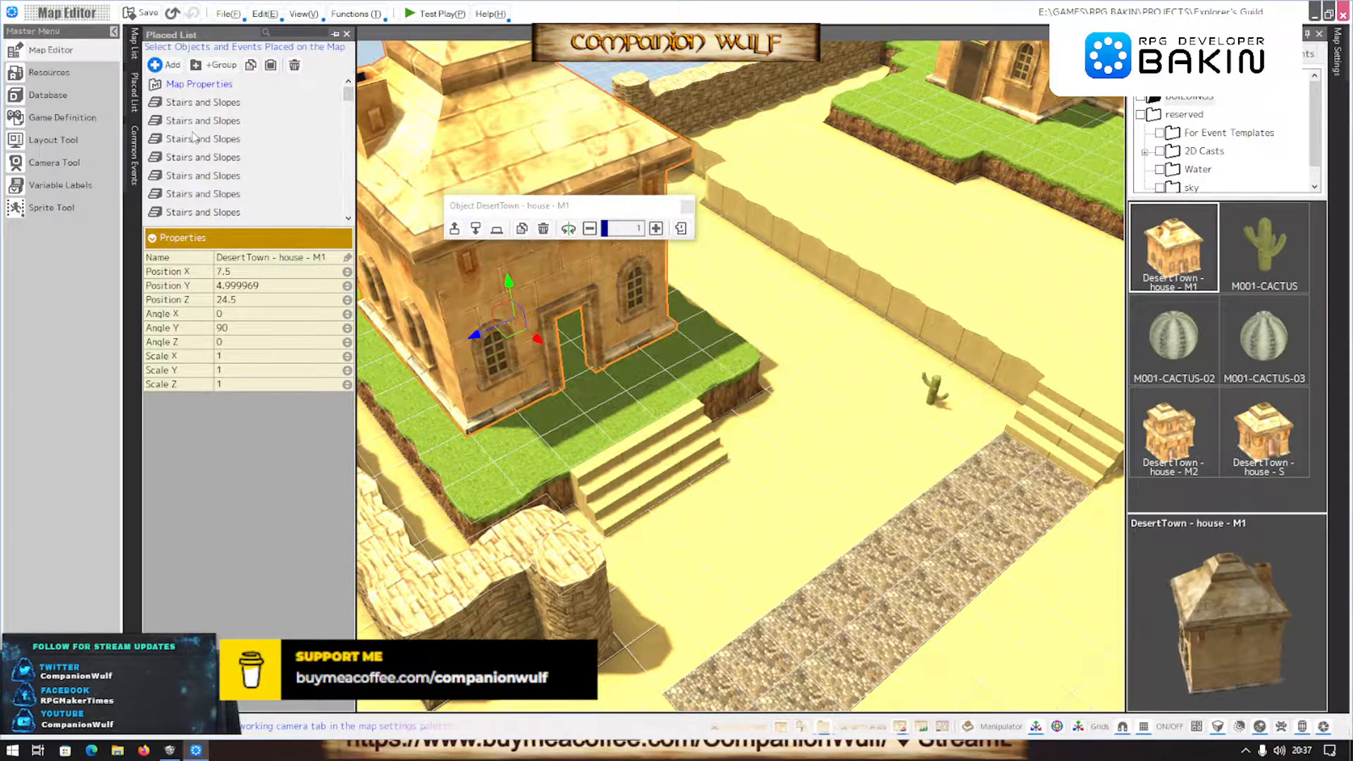
scroll(195, 137, down, 6)
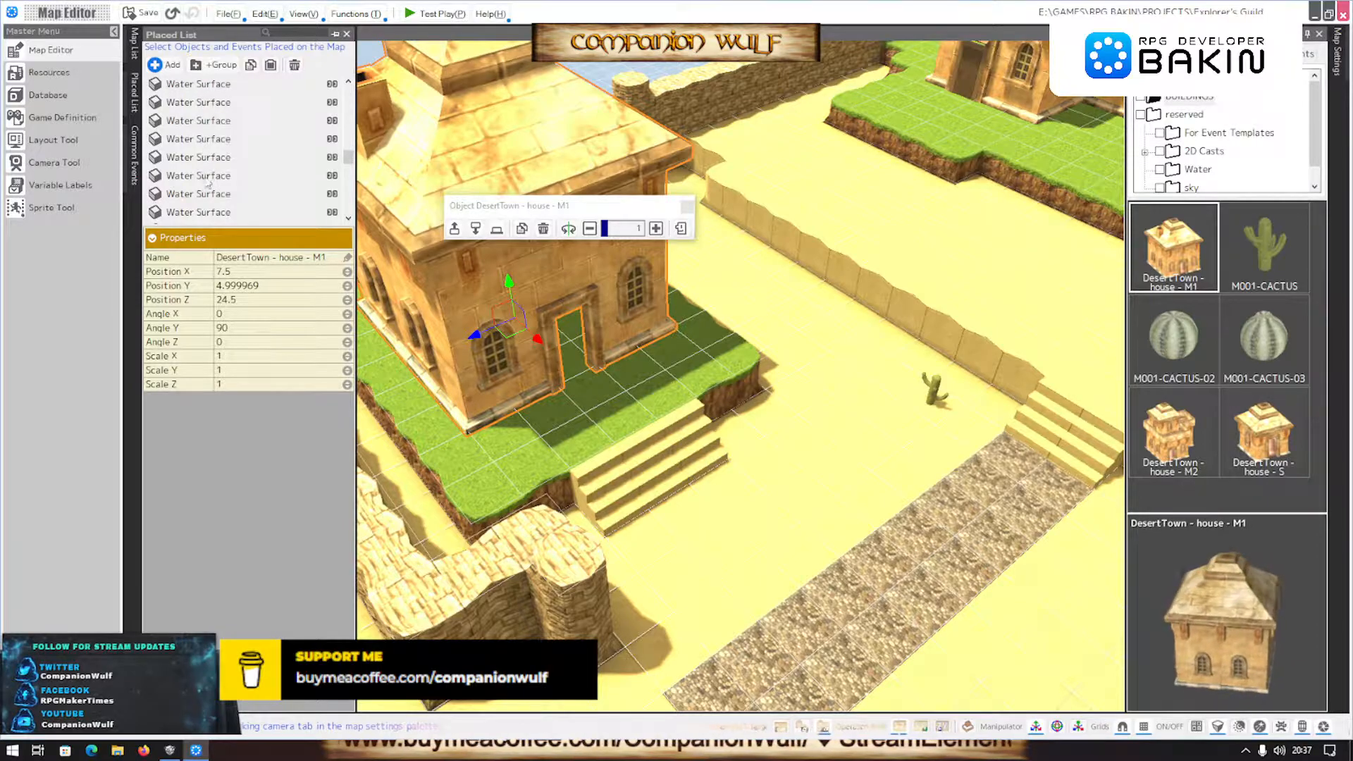
scroll(204, 185, down, 5)
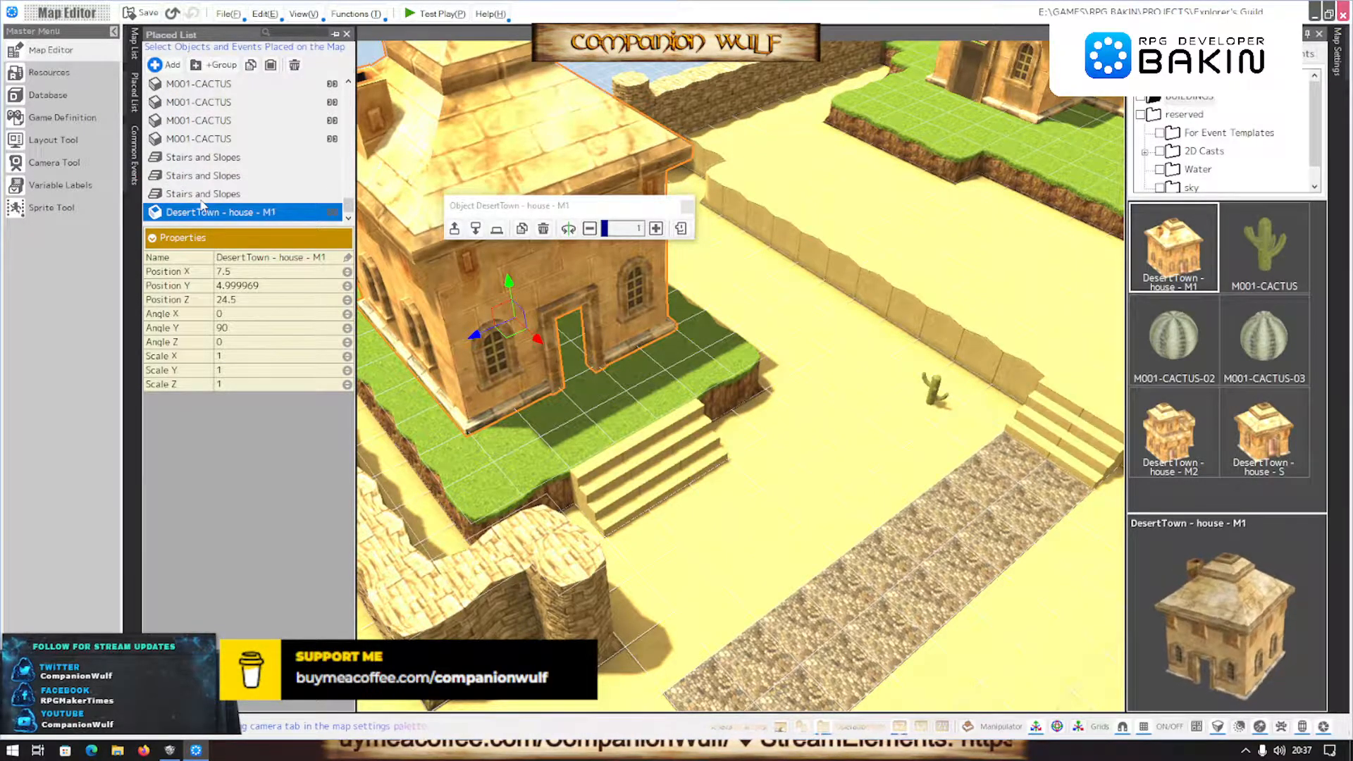
click(200, 159)
scroll(199, 163, up, 3)
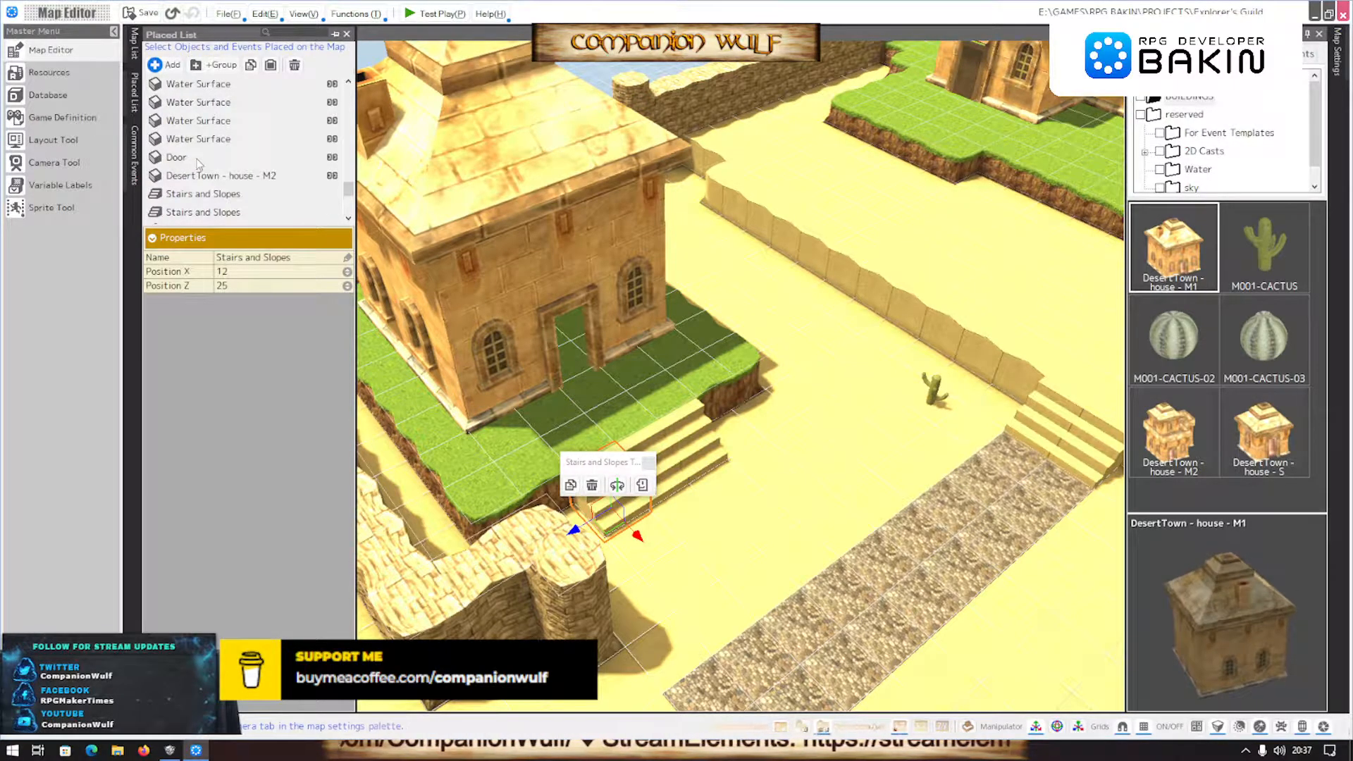
click(176, 157)
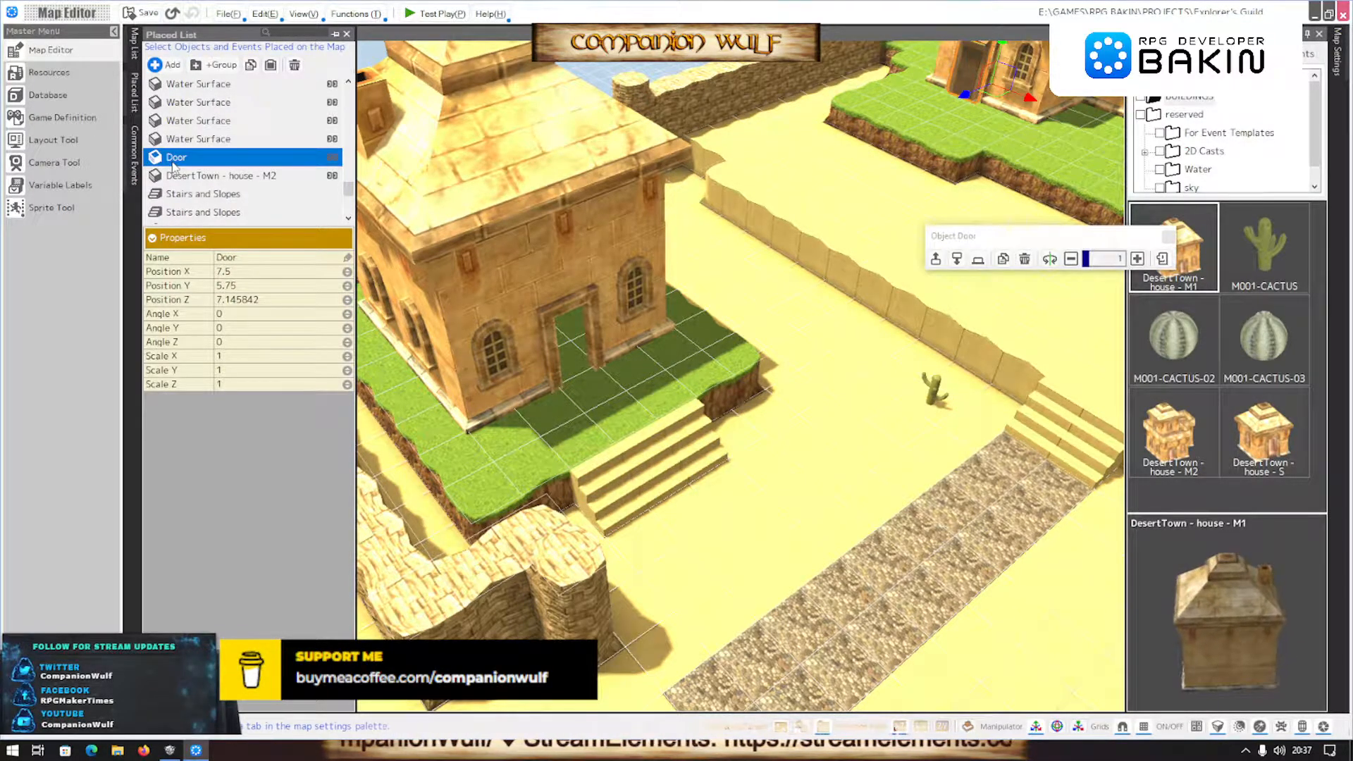
right_click(175, 159)
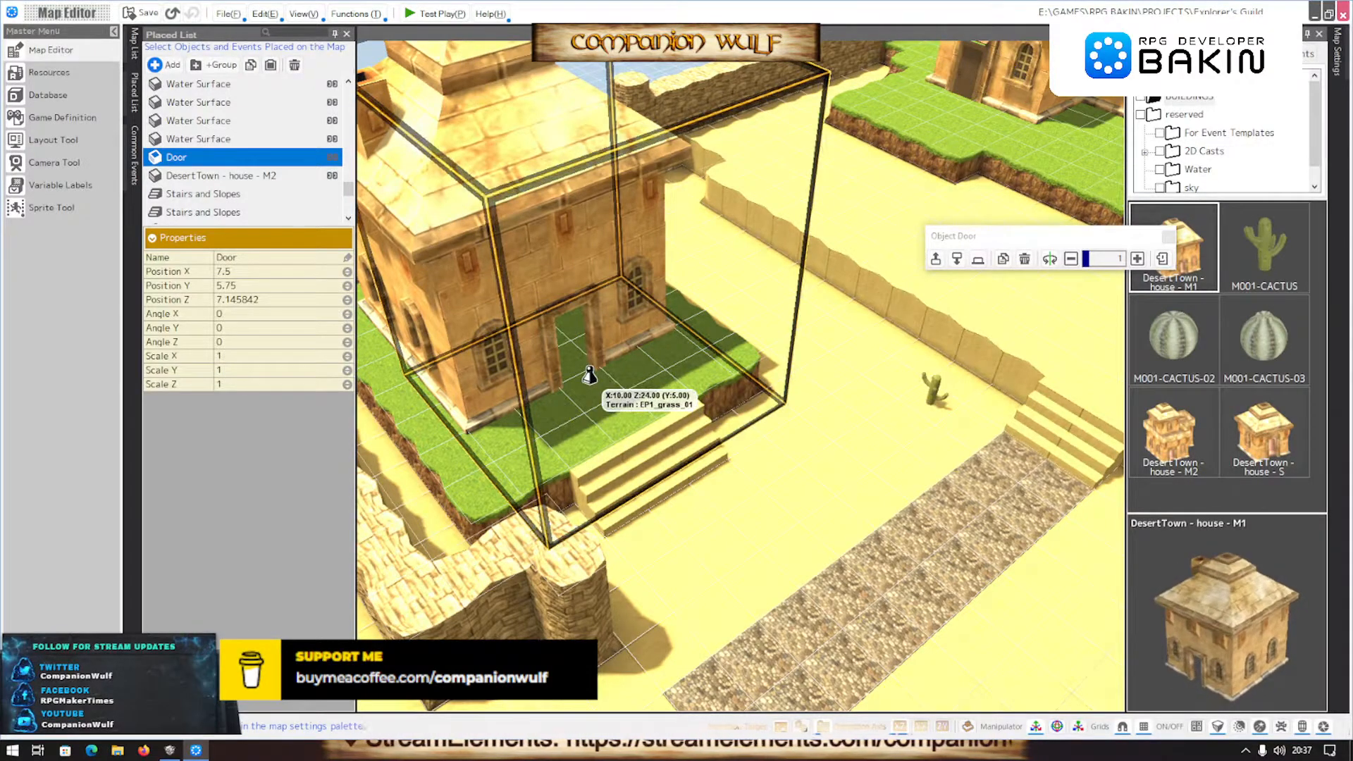
Paste the door on the grass in front of the new house and rotate it to face the stairs
right_click(592, 365)
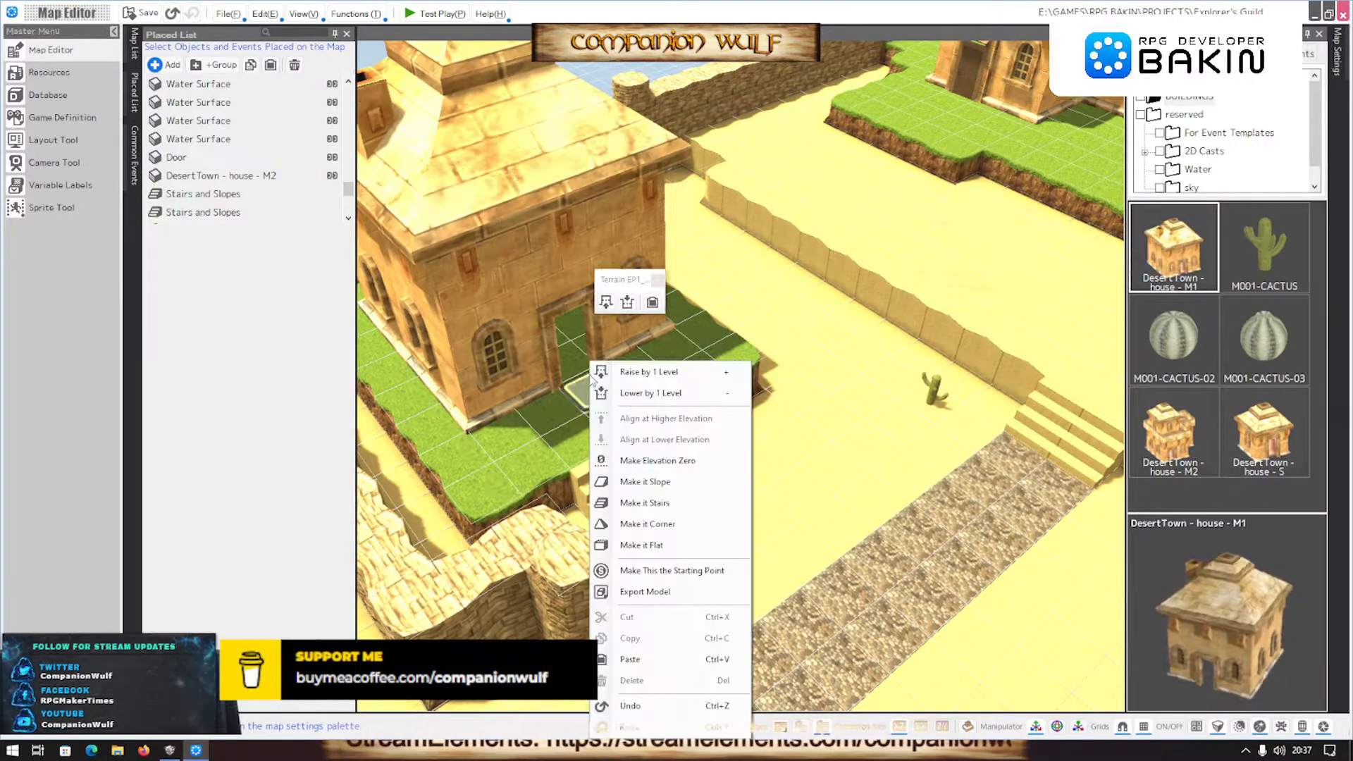
click(629, 659)
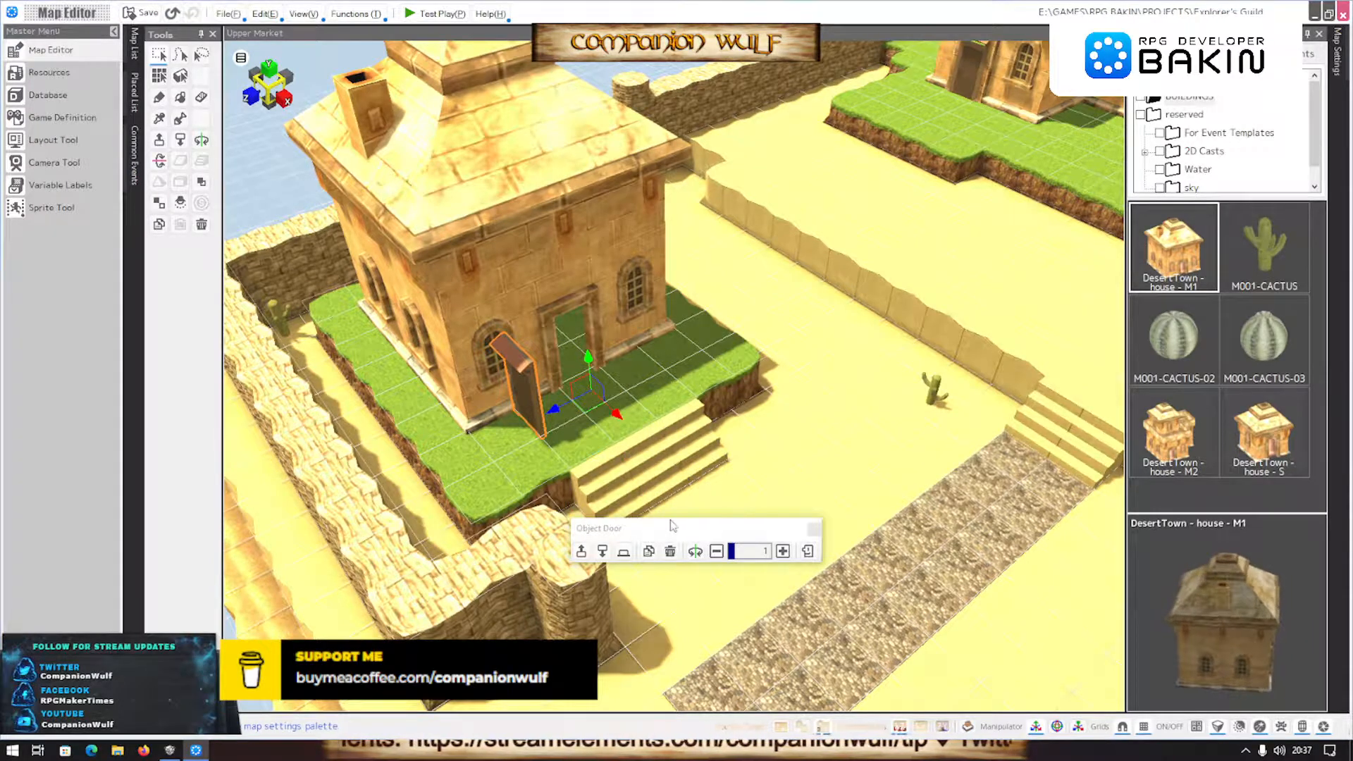
click(702, 556)
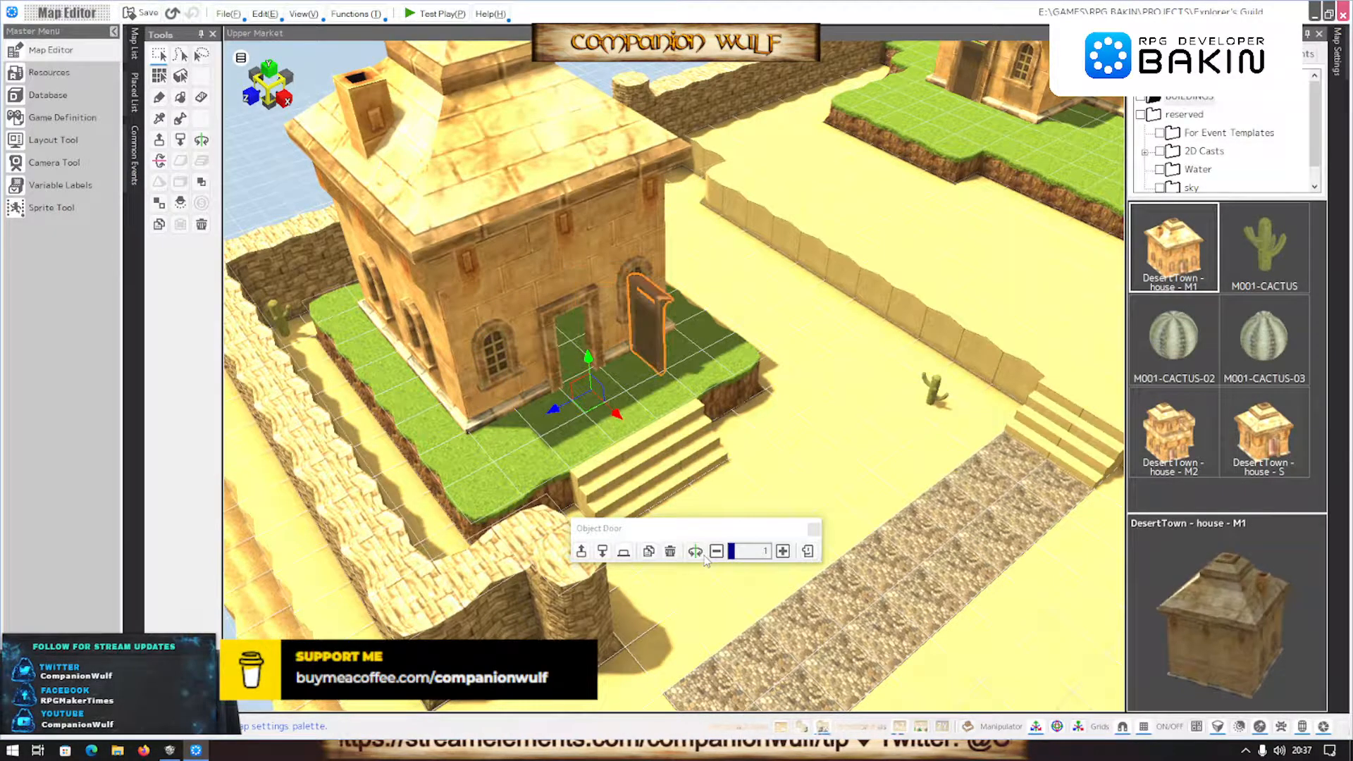
click(702, 555)
click(700, 554)
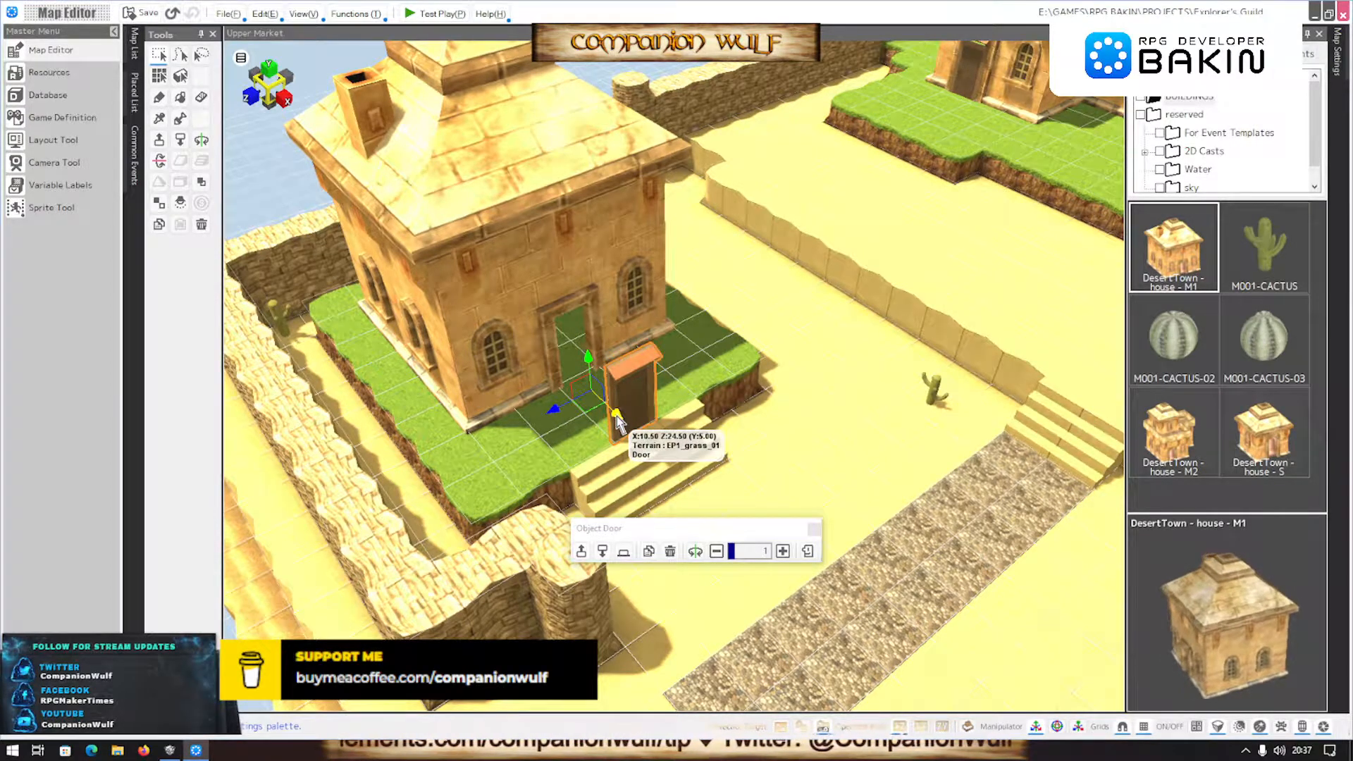
Move the pasted door back along the X axis so it fits into the new house's doorway
drag(616, 420, 566, 374)
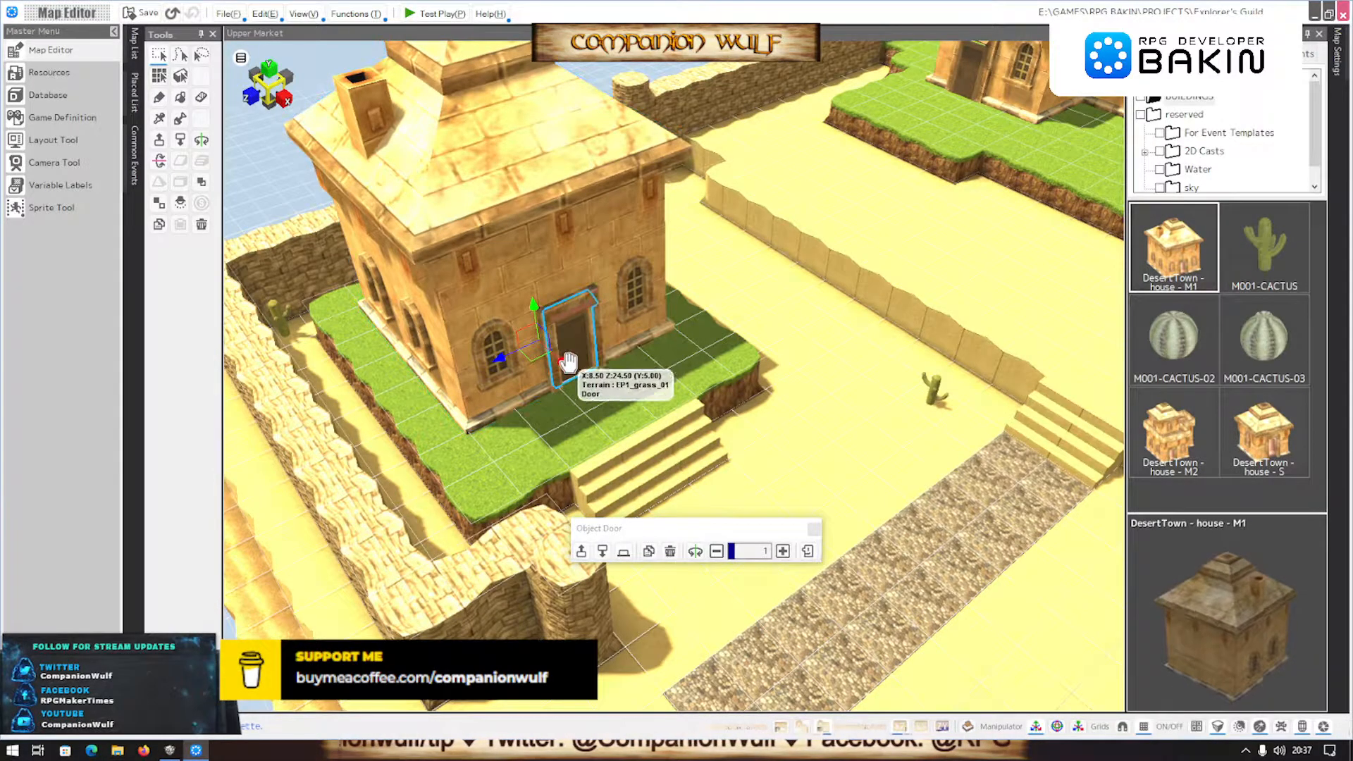
drag(567, 375, 570, 366)
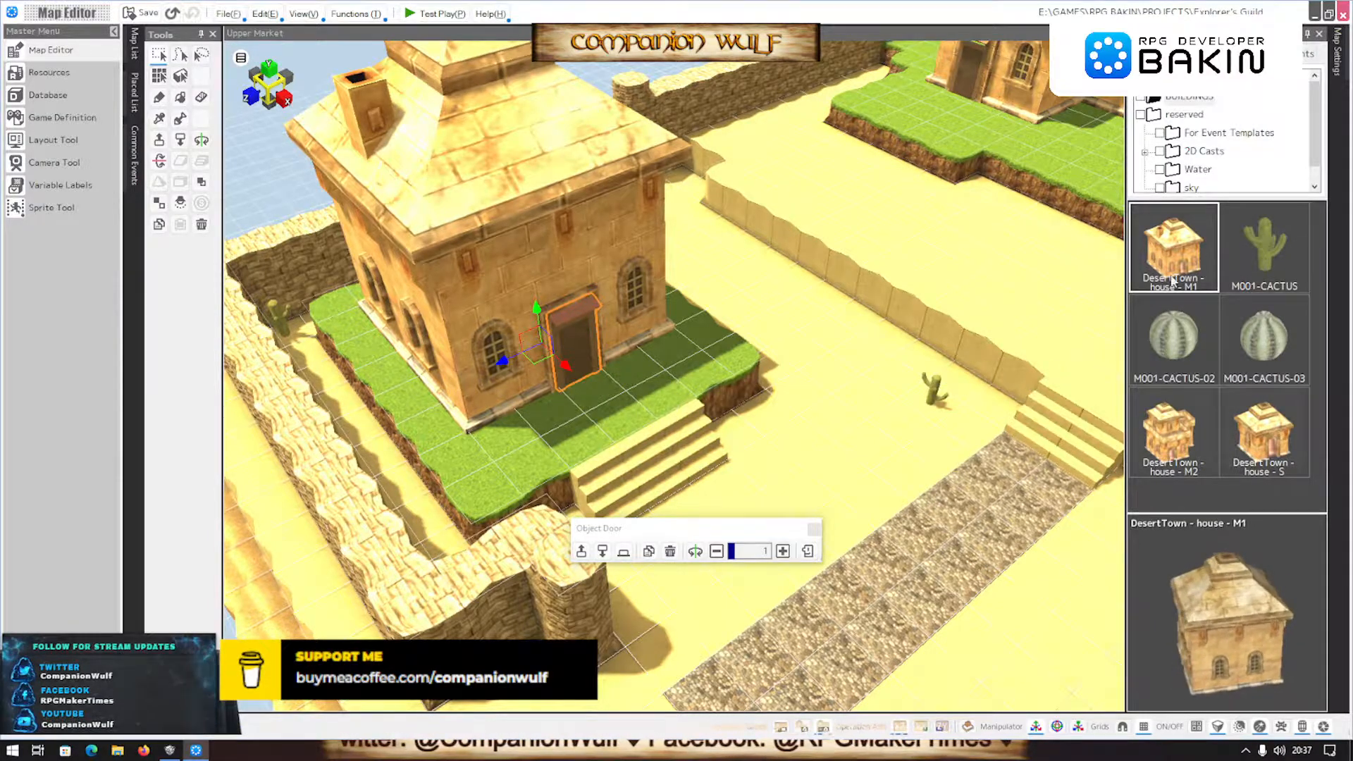
scroll(1056, 350, down, 3)
scroll(1014, 380, up, 3)
middle_drag(923, 415, 875, 401)
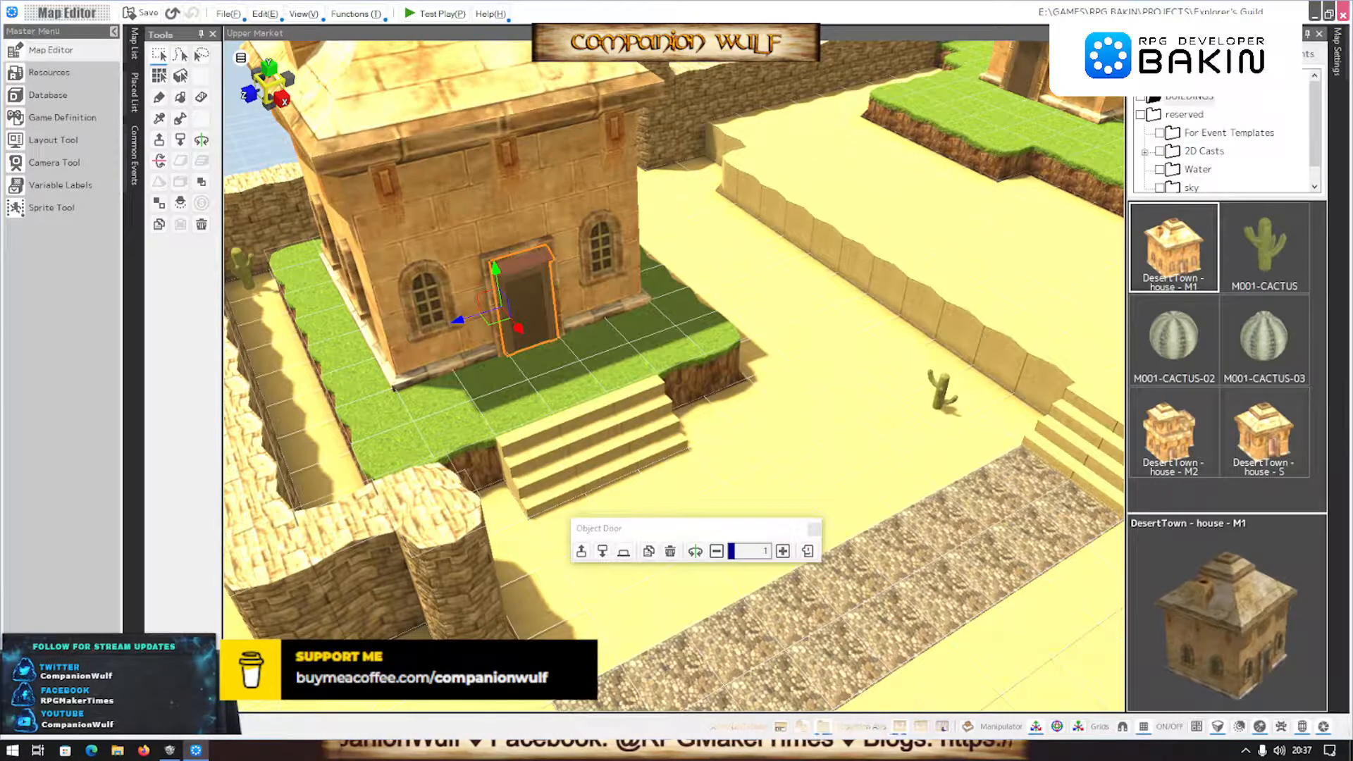
Switch to SMILE GAME BUILDER and examine the original Upper Market's houses, paved path, fences, cacti and other props from several angles
click(189, 756)
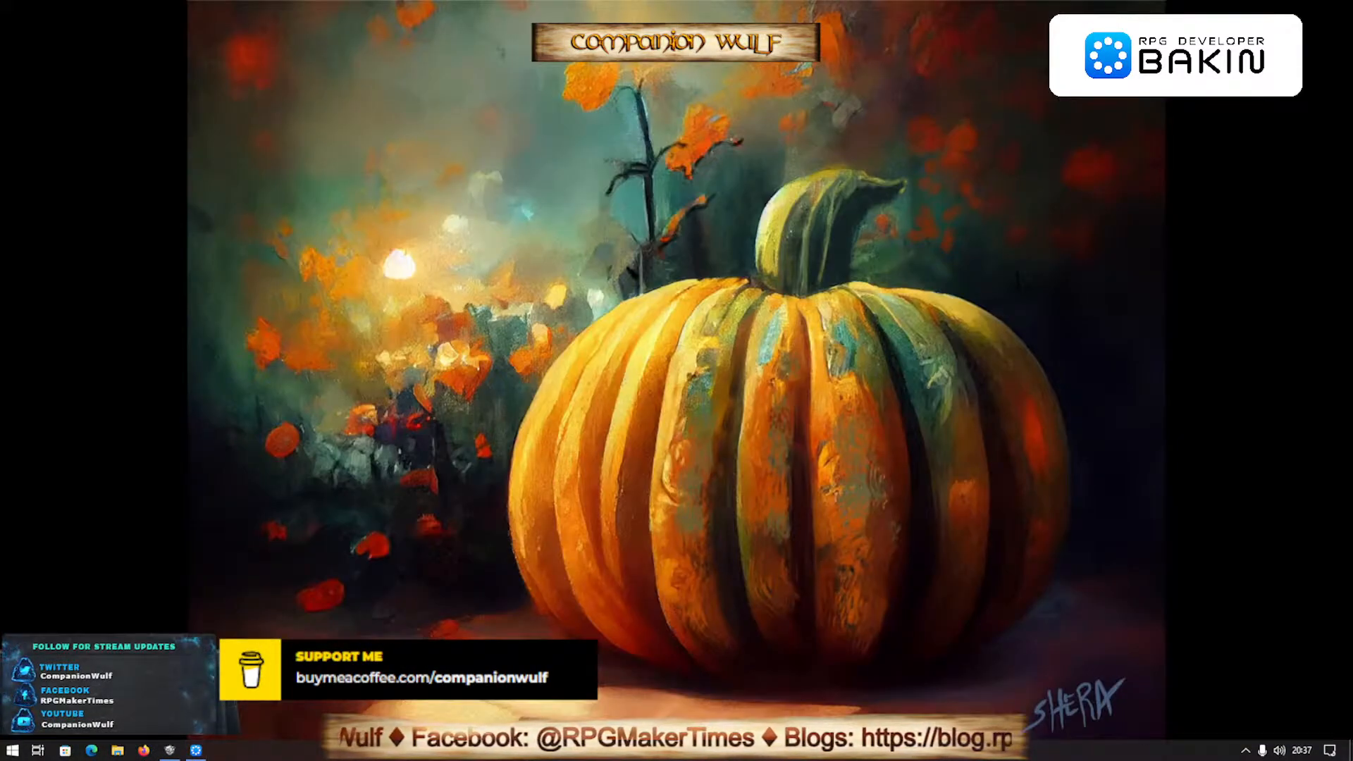
click(173, 752)
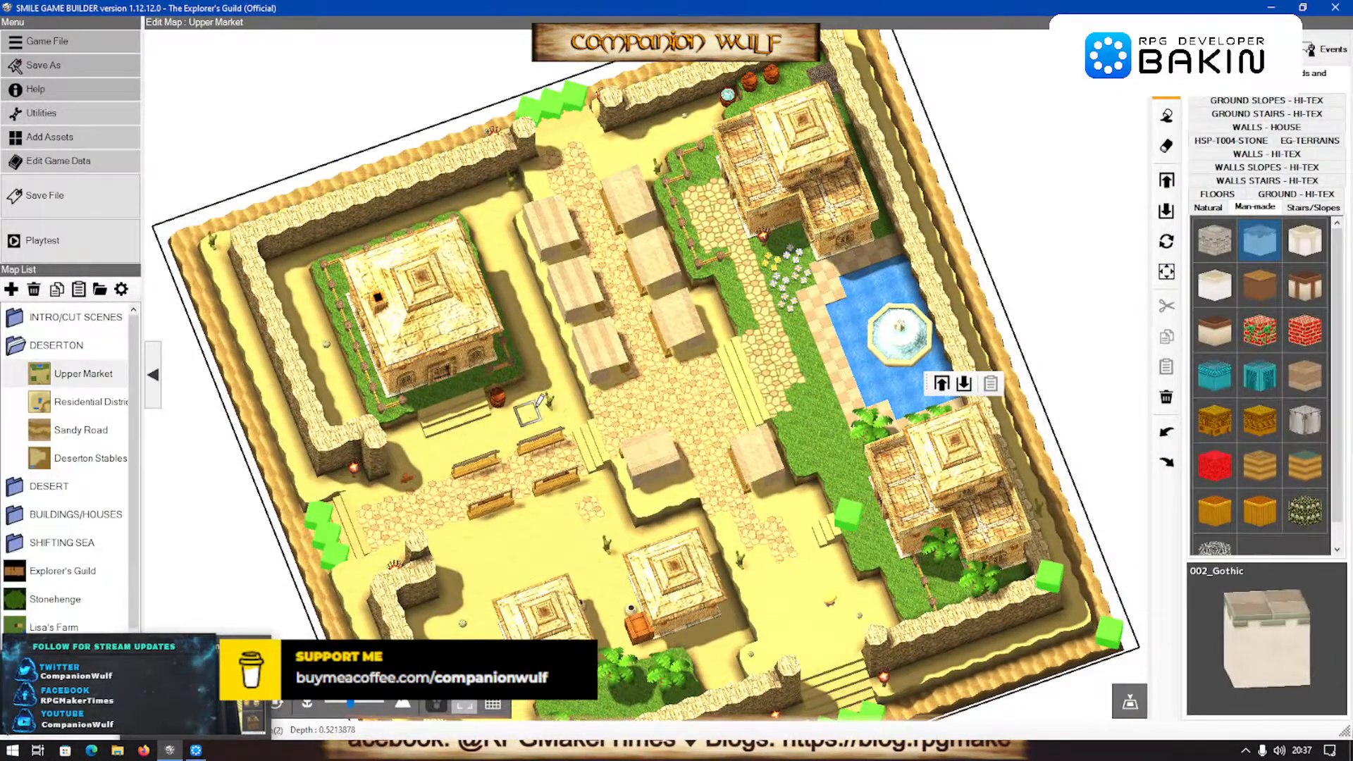
scroll(529, 416, down, 5)
middle_drag(525, 476, 761, 430)
scroll(706, 447, up, 5)
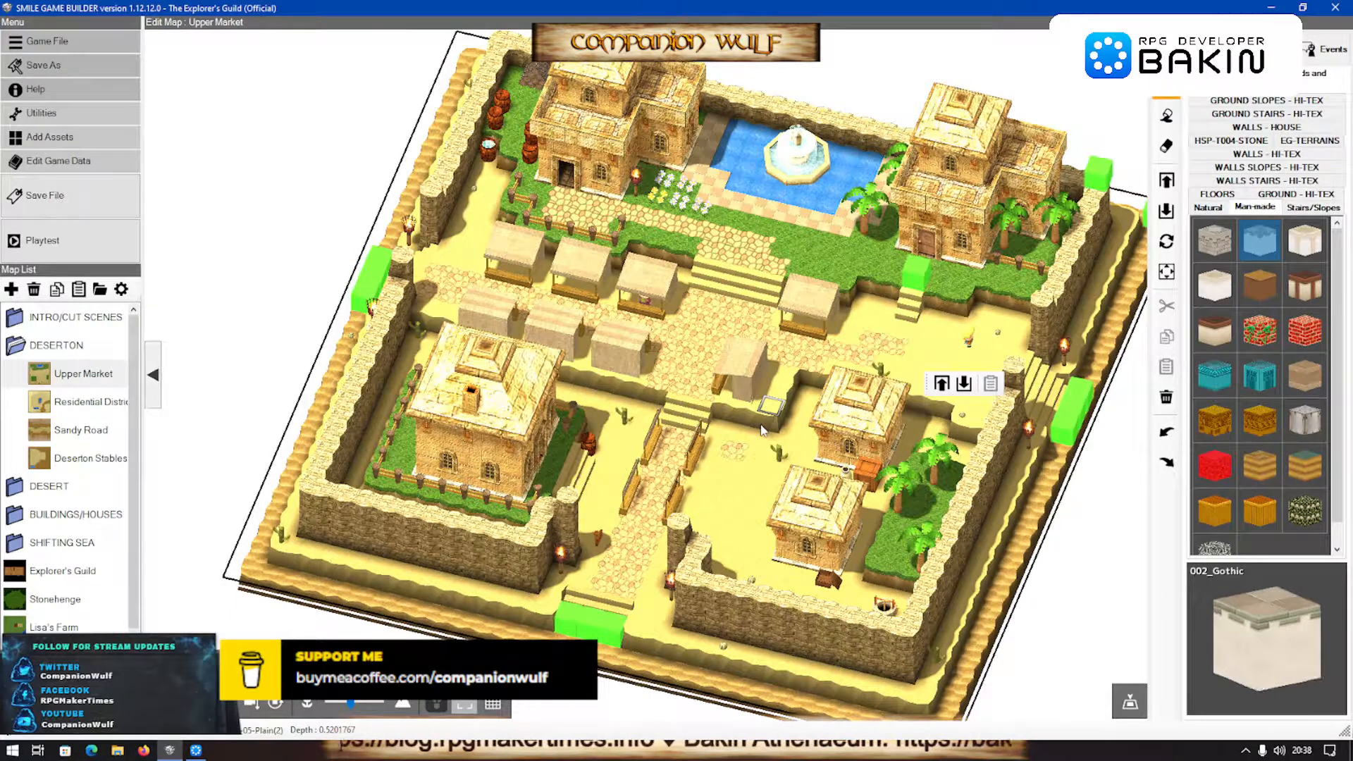
middle_drag(762, 428, 772, 421)
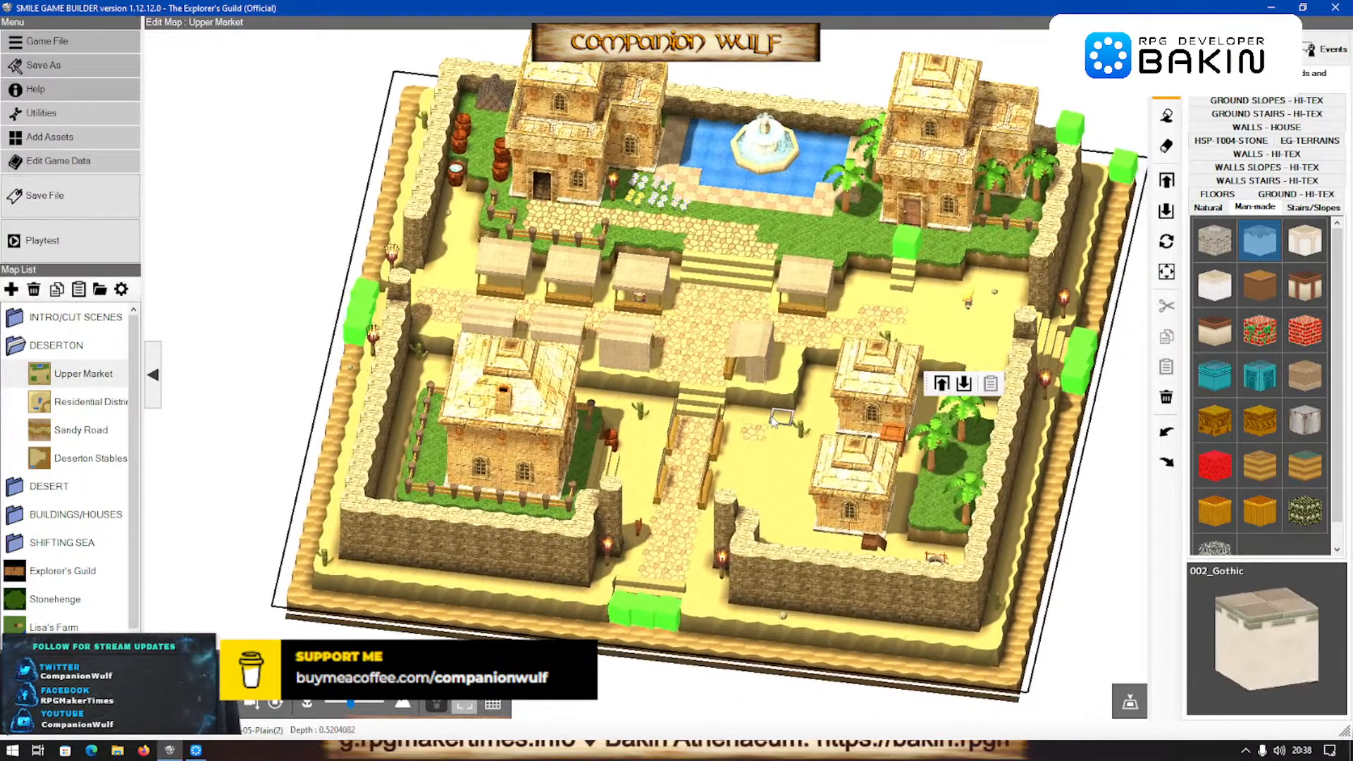
scroll(773, 421, up, 5)
scroll(773, 421, down, 5)
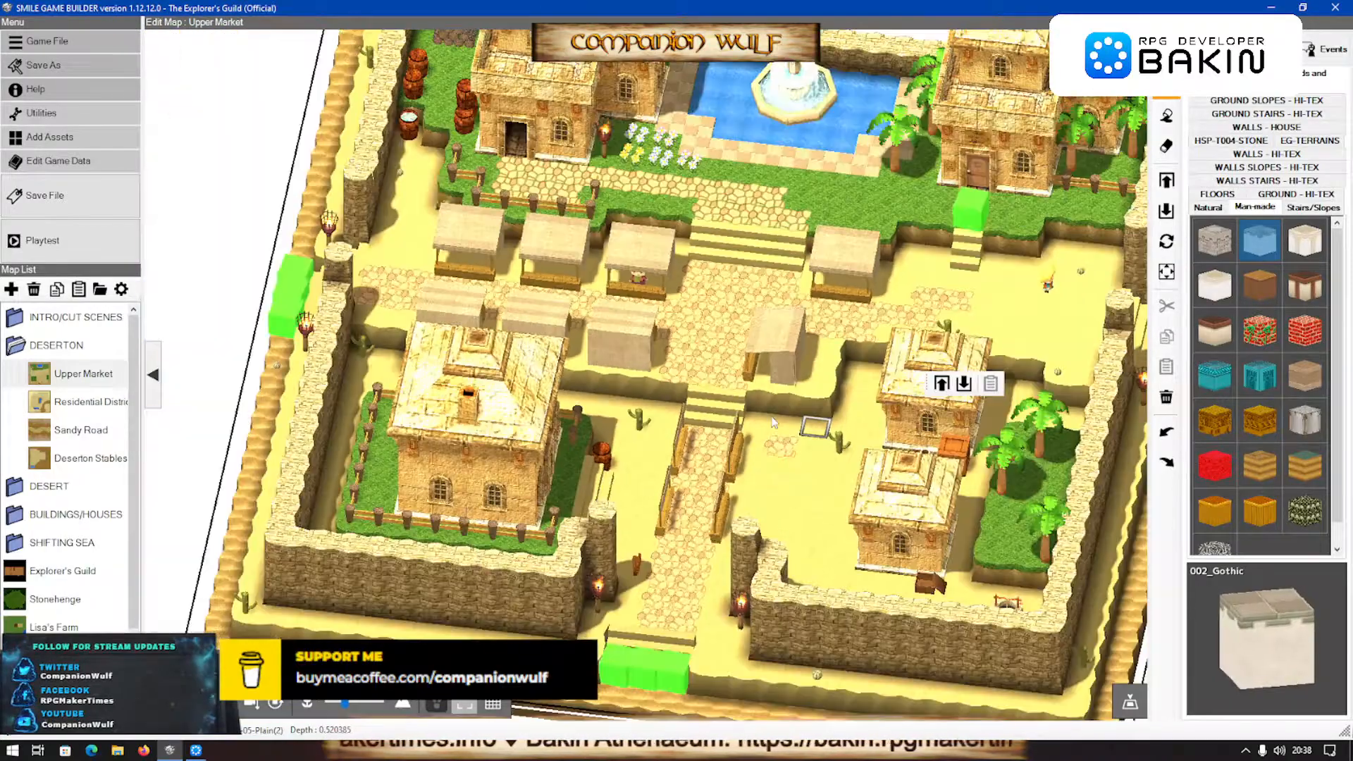
scroll(773, 421, up, 2)
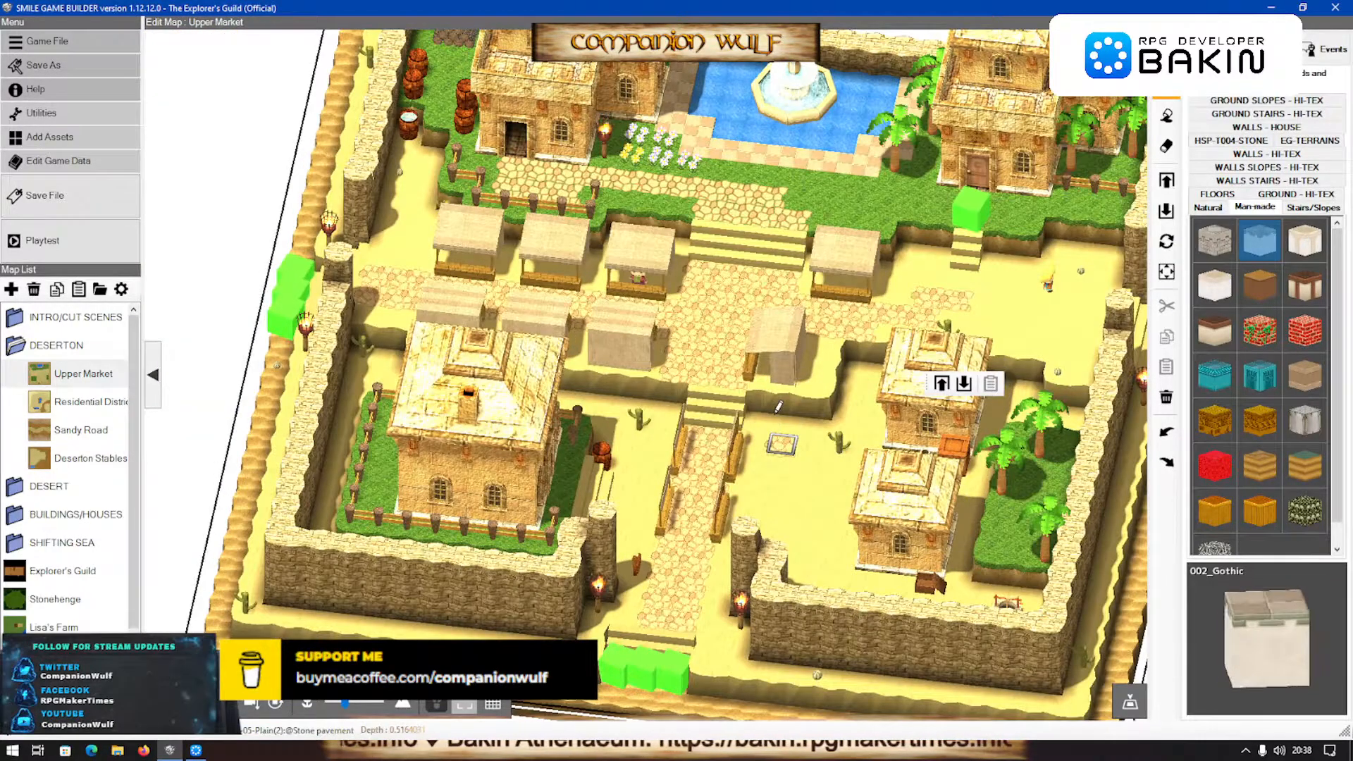
middle_drag(778, 407, 707, 415)
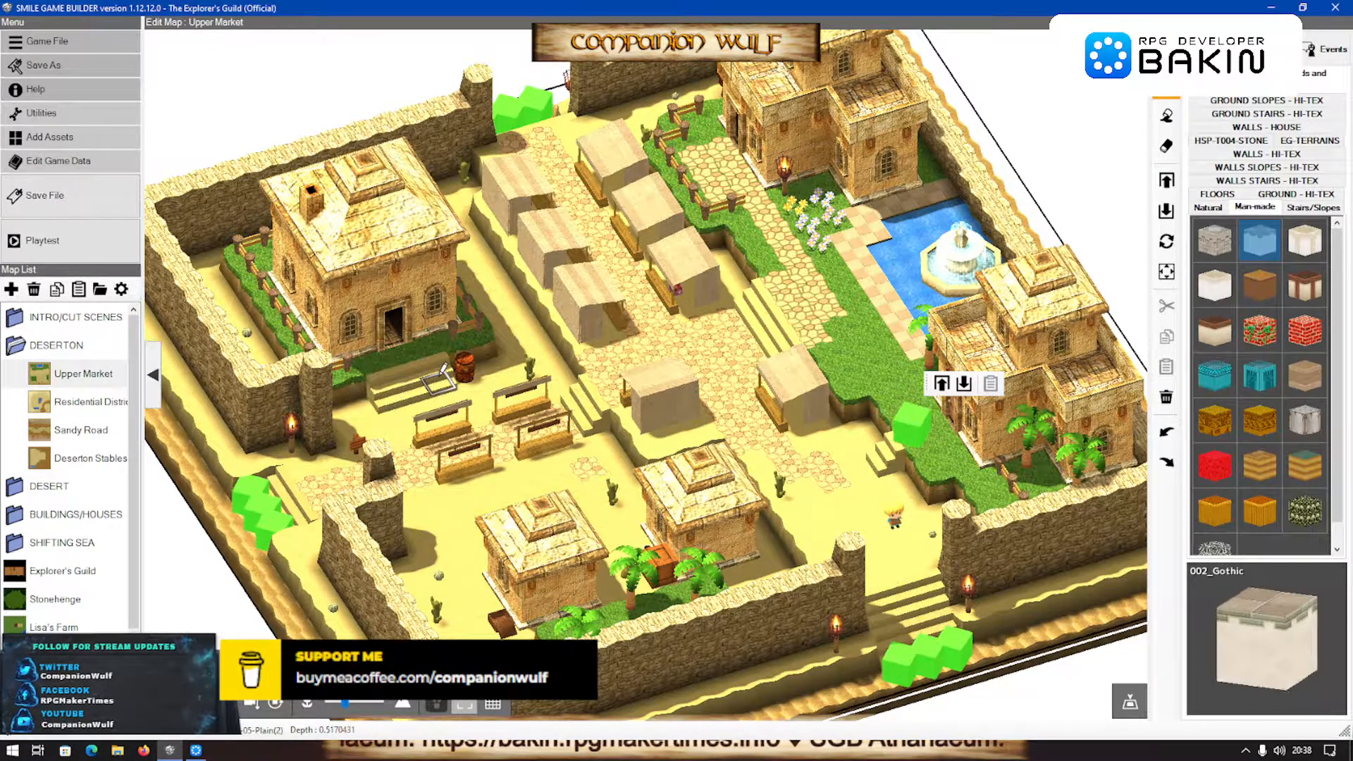
middle_drag(453, 361, 598, 580)
scroll(365, 551, down, 3)
scroll(372, 551, up, 3)
scroll(600, 579, up, 5)
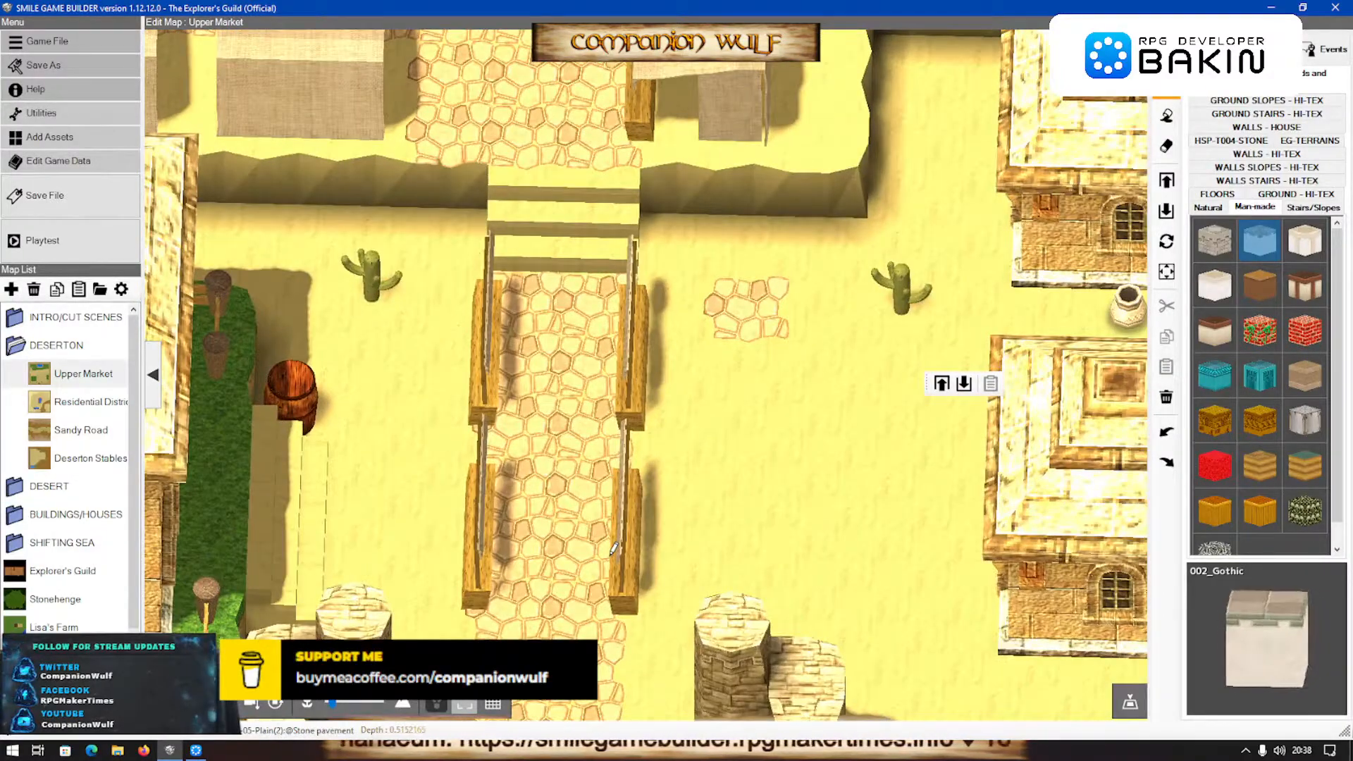
scroll(613, 549, down, 5)
scroll(556, 597, up, 3)
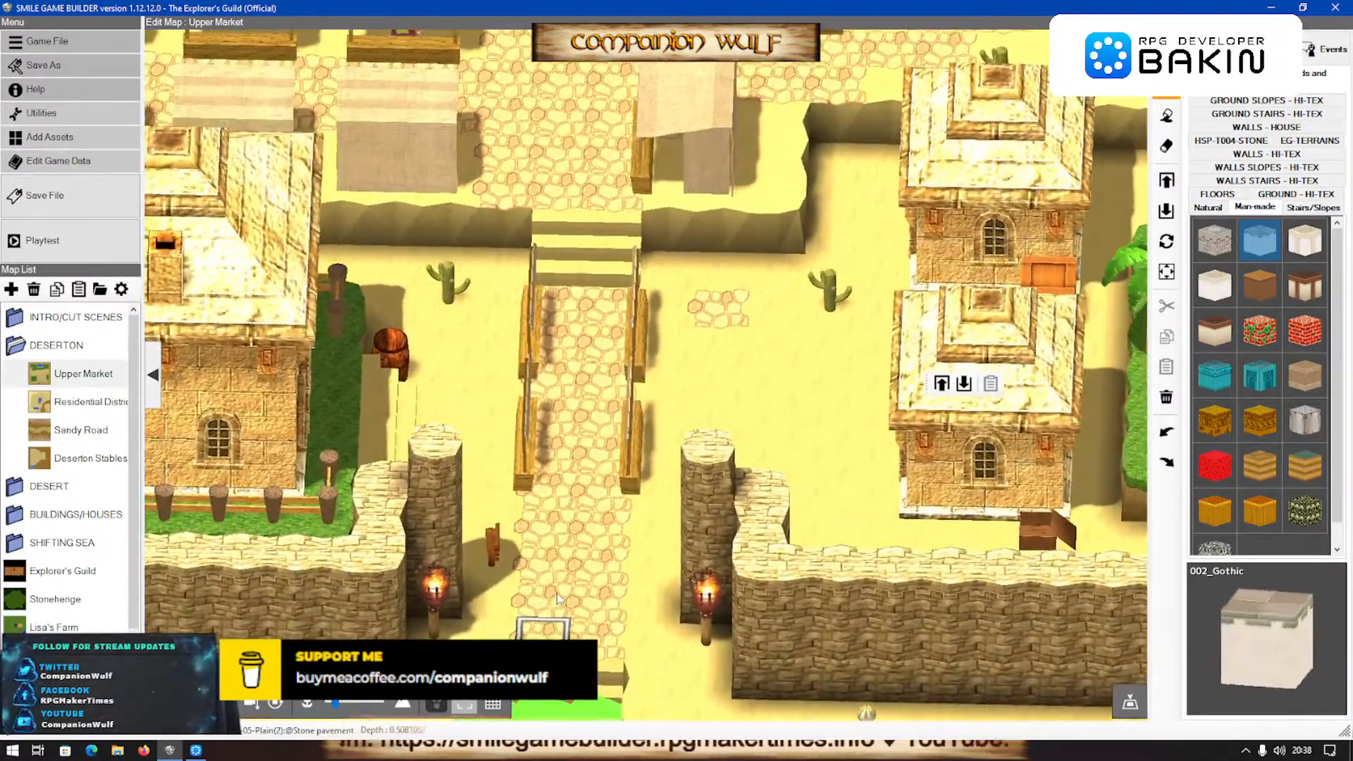
middle_drag(556, 593, 556, 596)
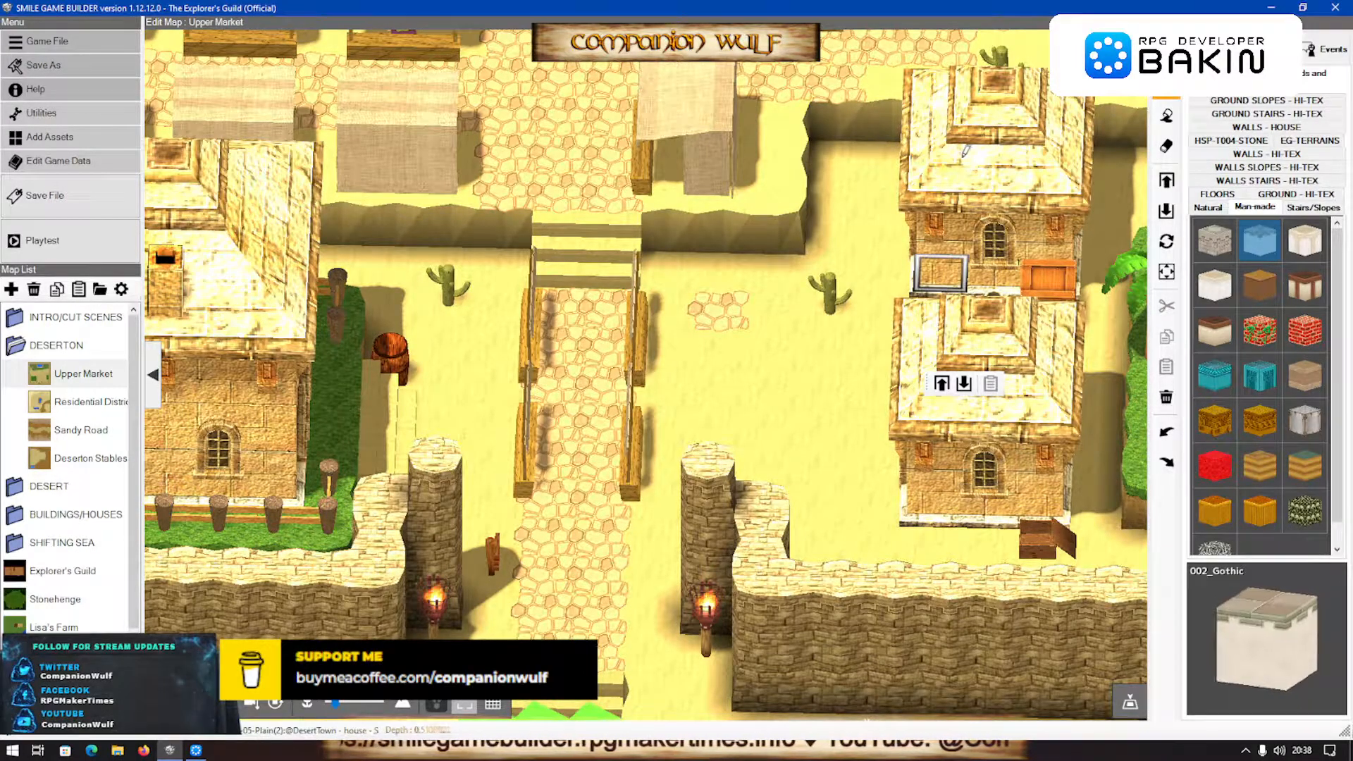
Undo the stray stone pavement patch painted on the sand between the central path and the small houses
mouse_move(858, 442)
middle_down()
mouse_move(878, 447)
mouse_move(867, 465)
middle_up()
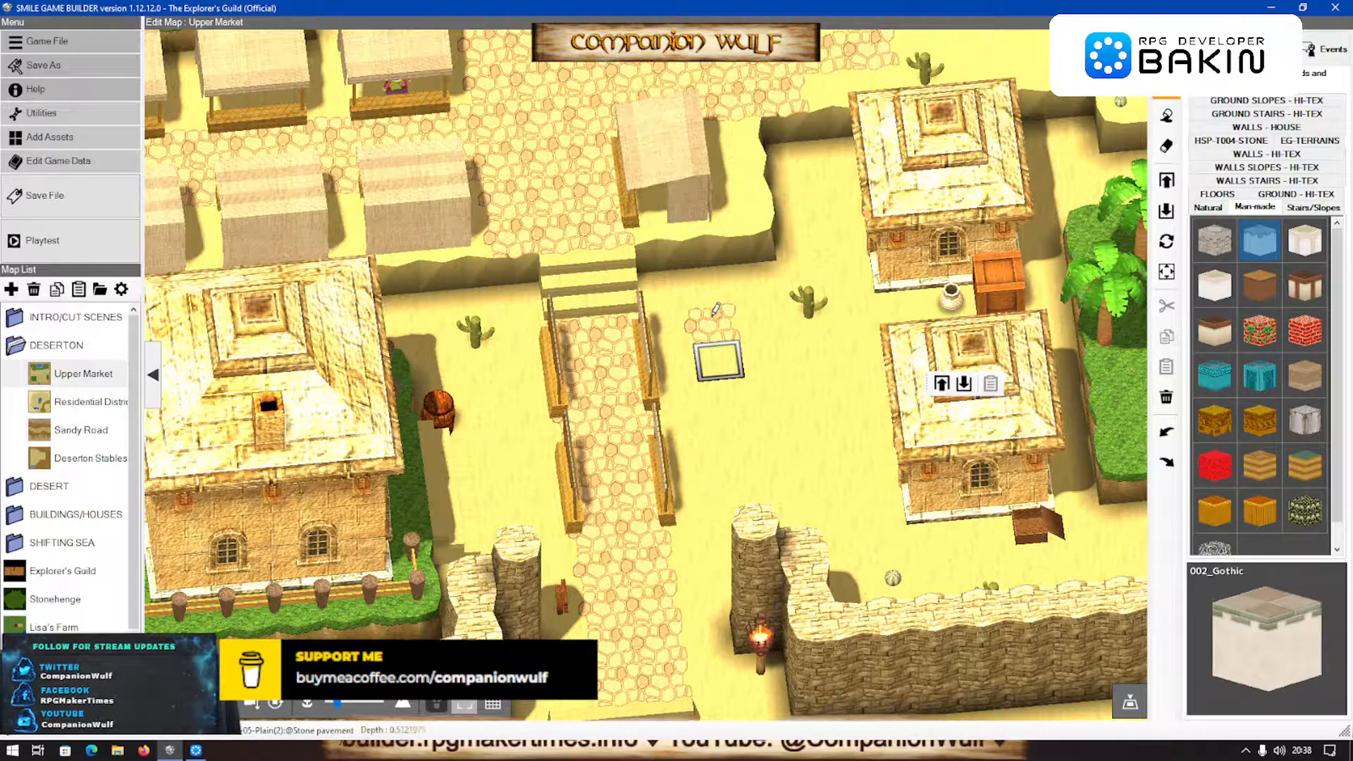
key(ctrl+z)
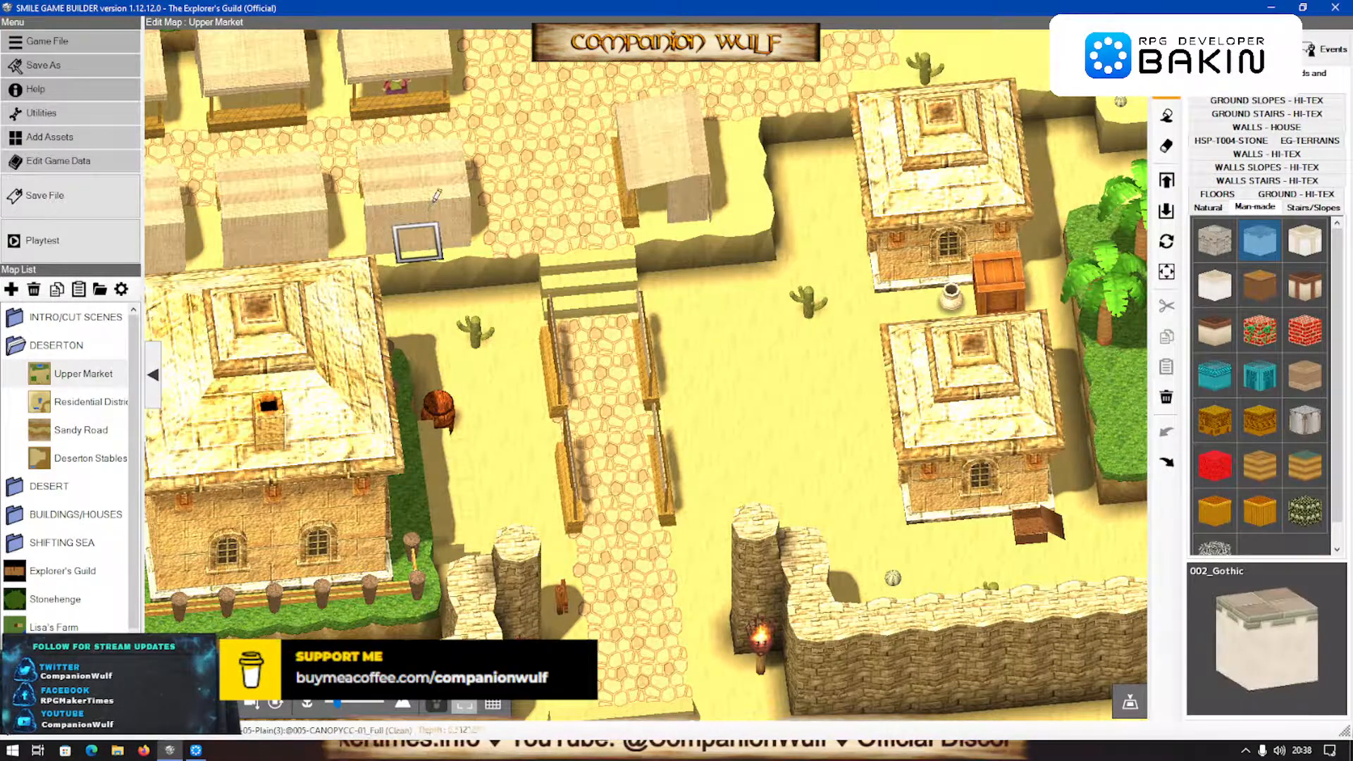
Switch back to RPG Developer Bakin and add a folder named PLANTS to the 3D Stamps resources
click(196, 751)
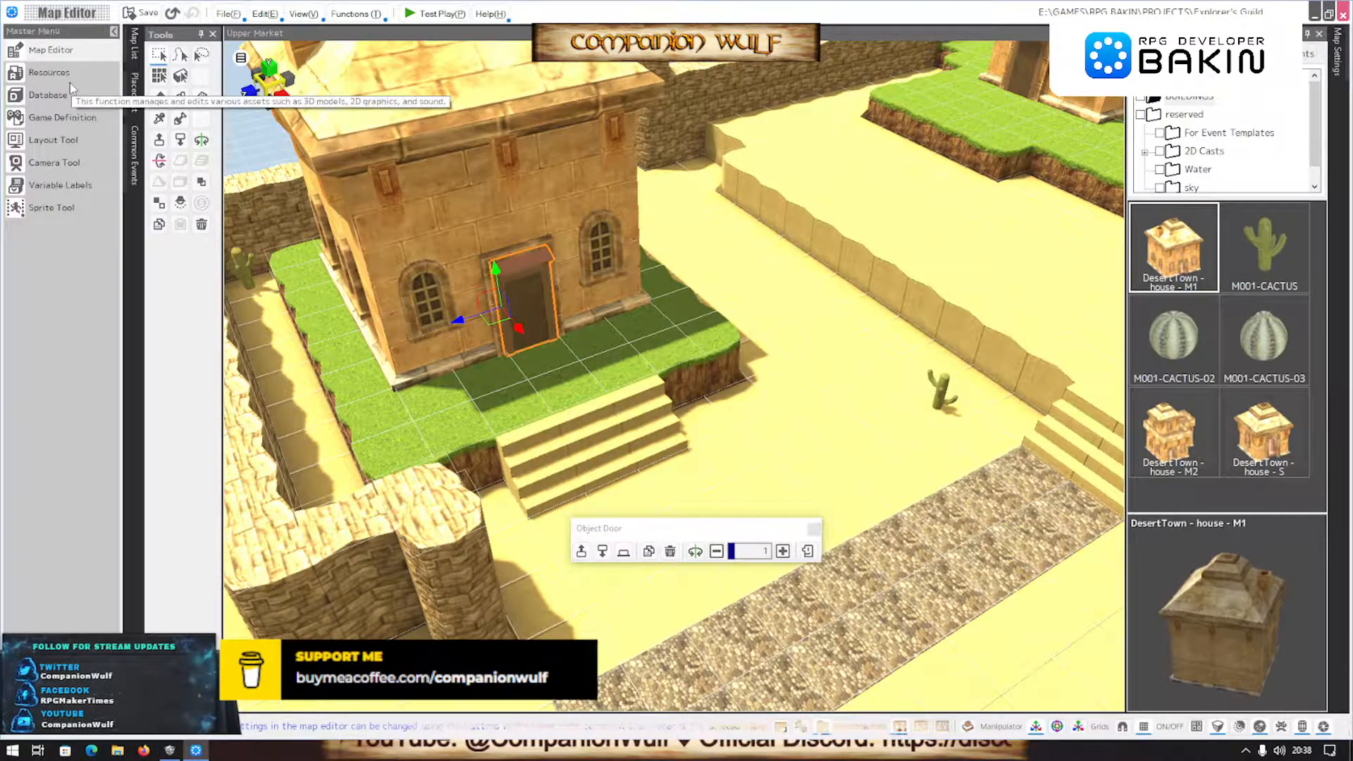
click(48, 78)
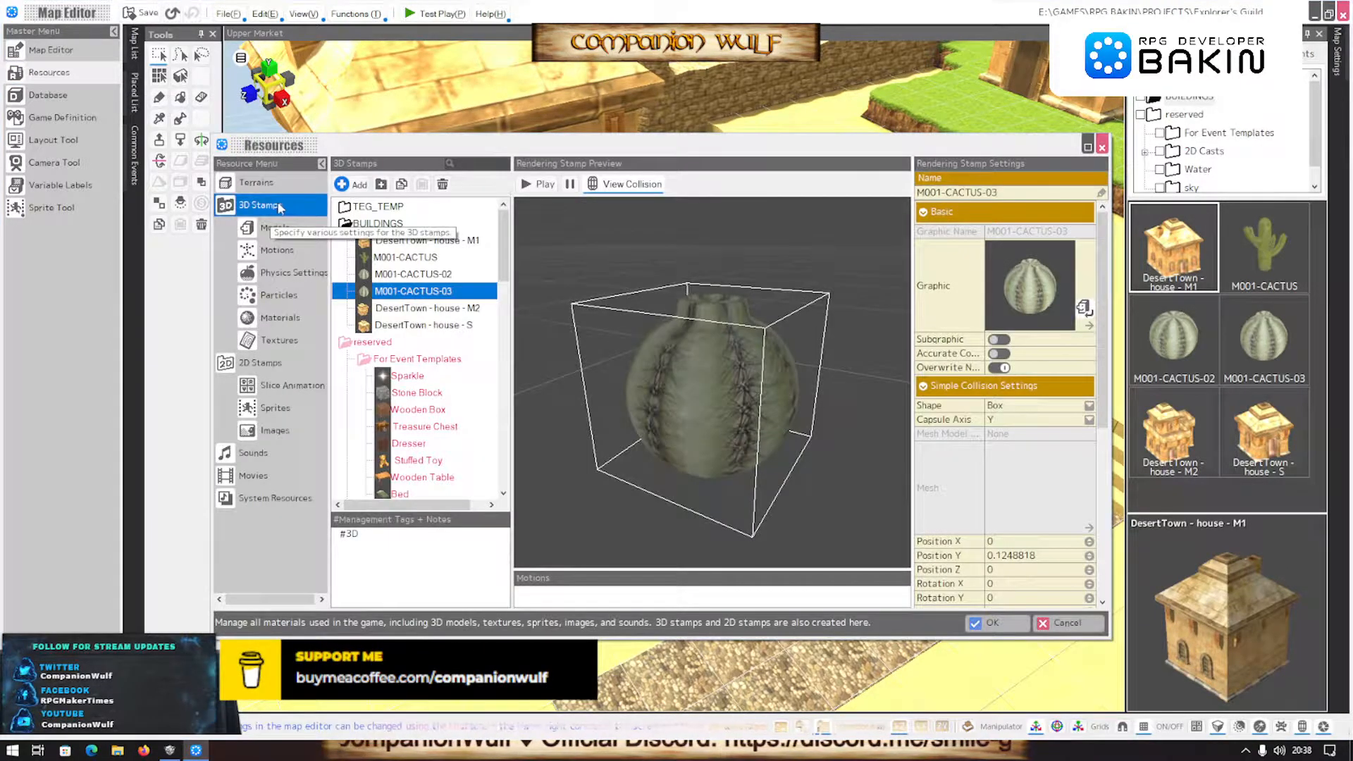
click(380, 185)
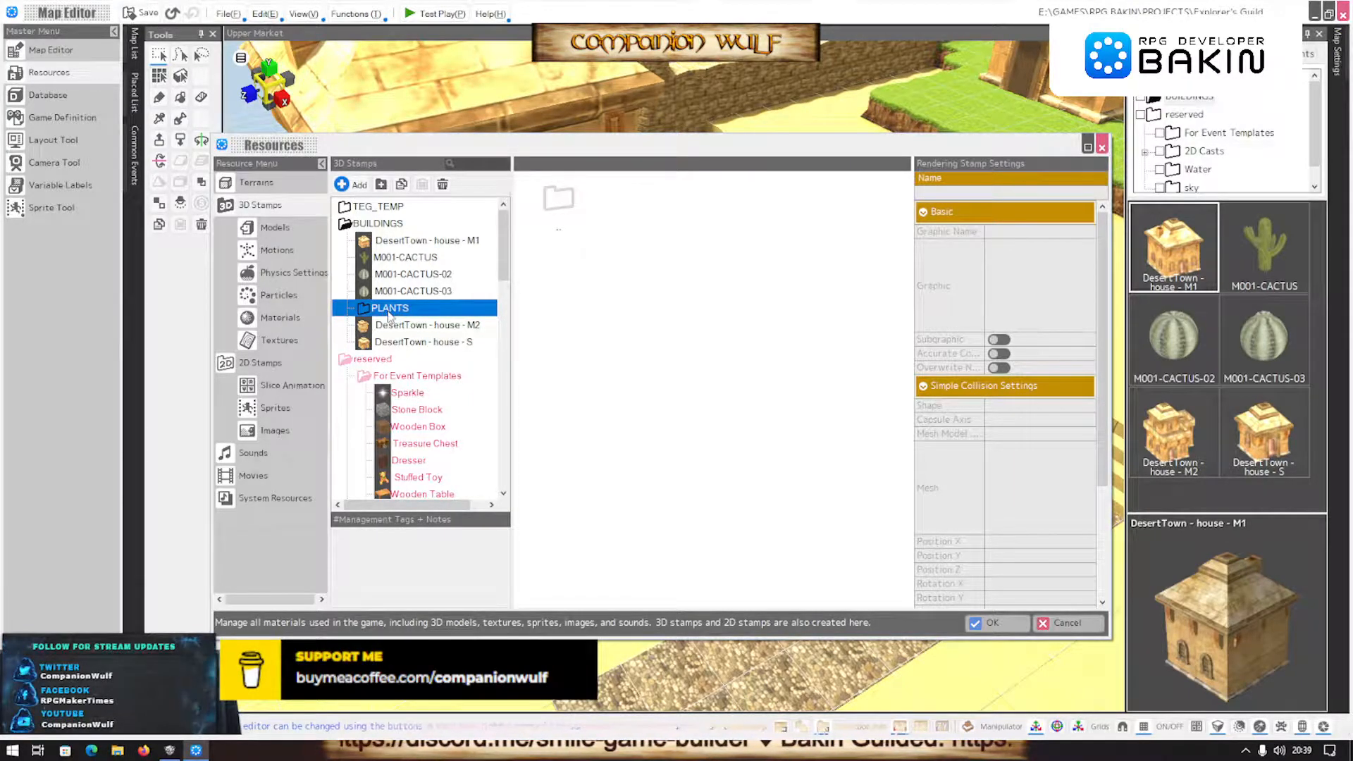
Move the stamps M001-CACTUS, M001-CACTUS-02 and M001-CACTUS-03 into the PLANTS folder
click(427, 258)
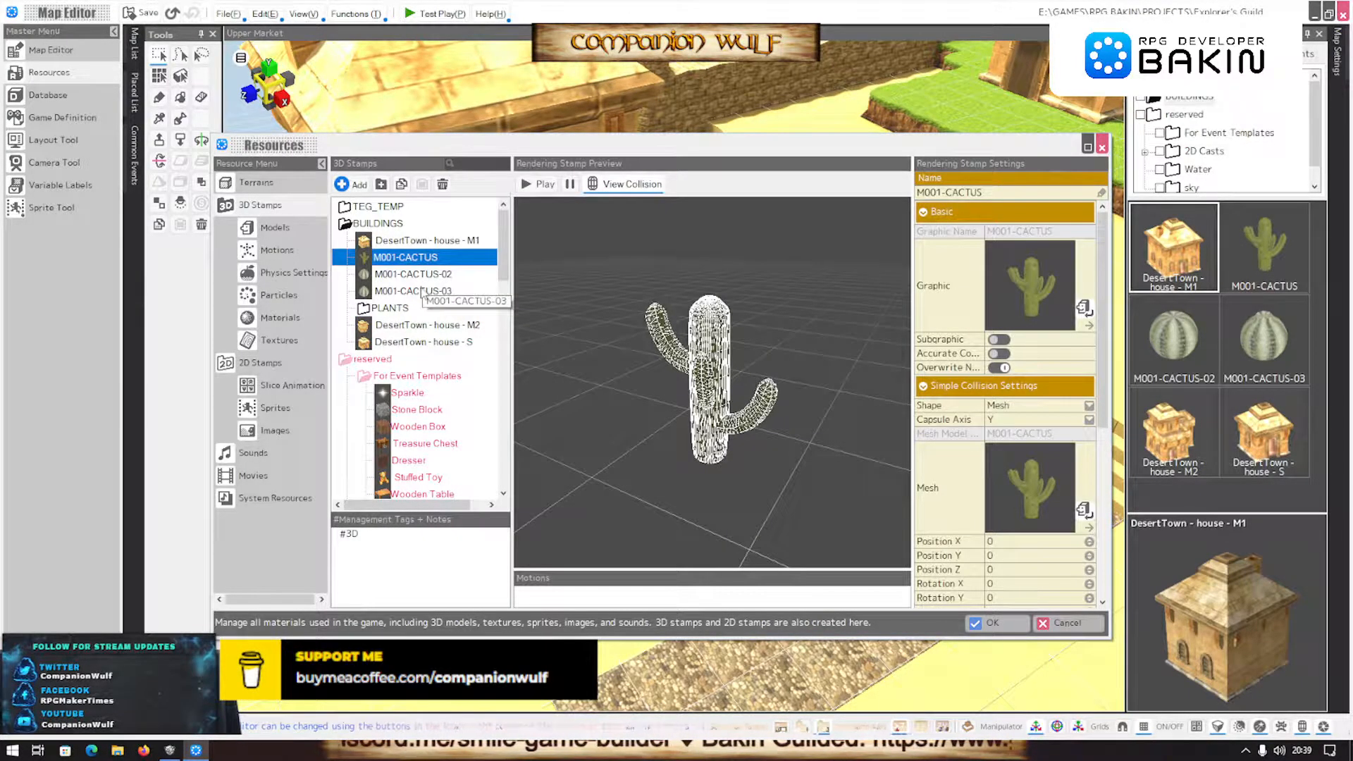
shift+click(422, 291)
drag(411, 268, 386, 313)
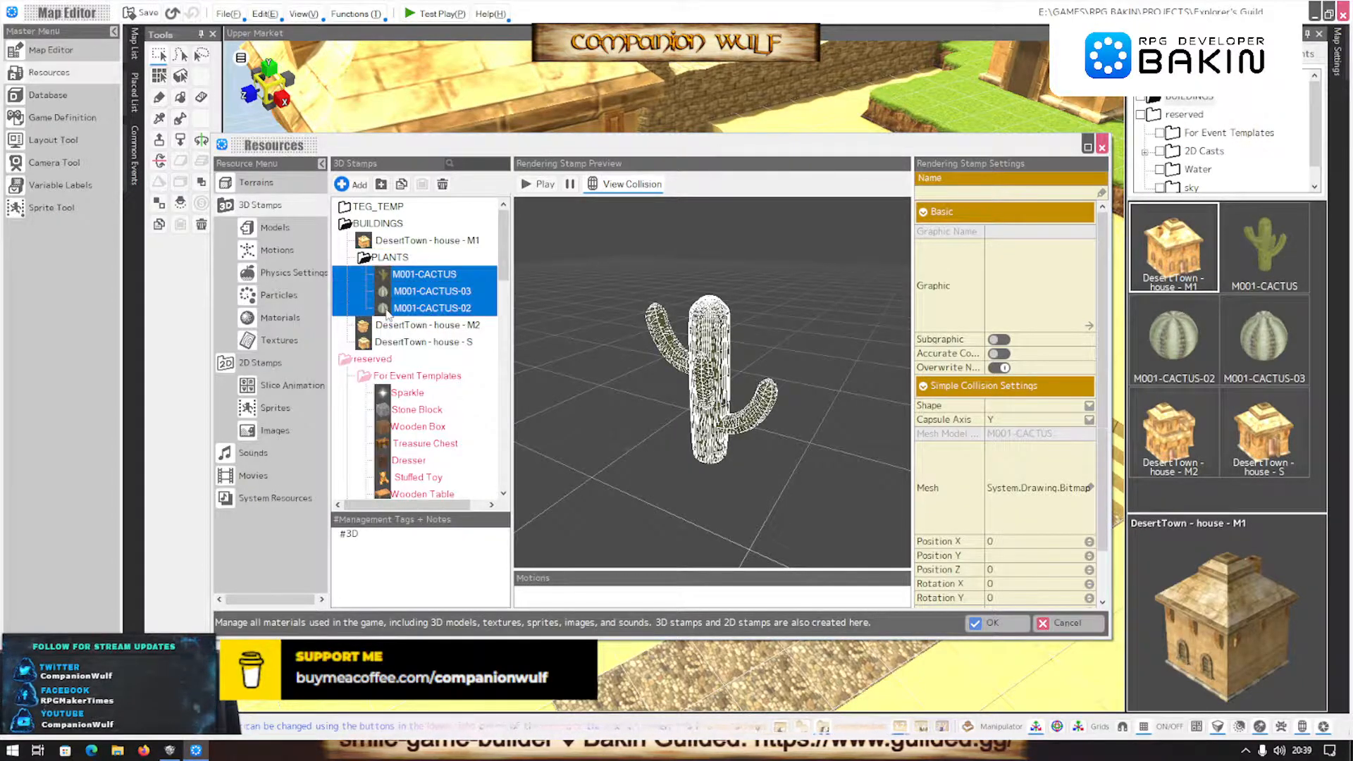
Move the PLANTS folder out of BUILDINGS to the top level above reserved, and display the BUILDINGS folder's contents
click(365, 258)
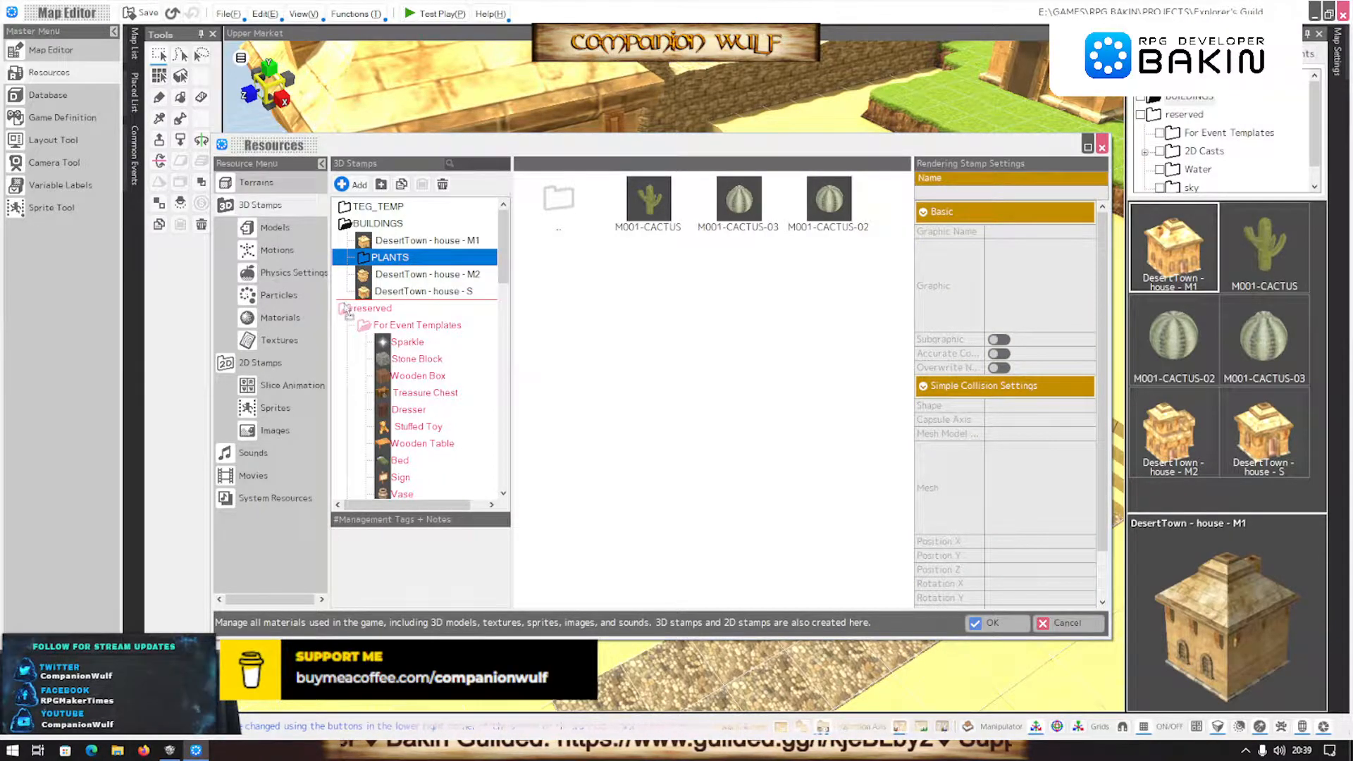
drag(345, 306, 347, 302)
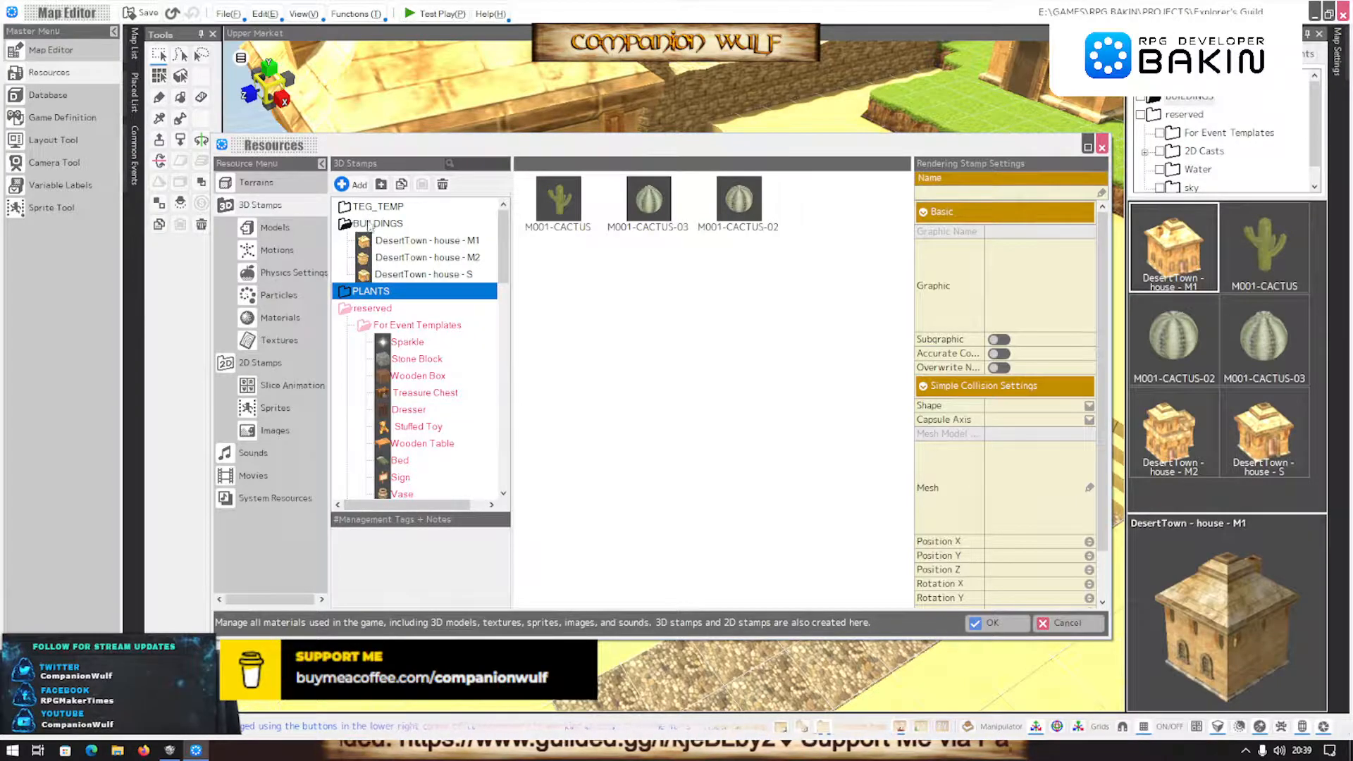
click(373, 224)
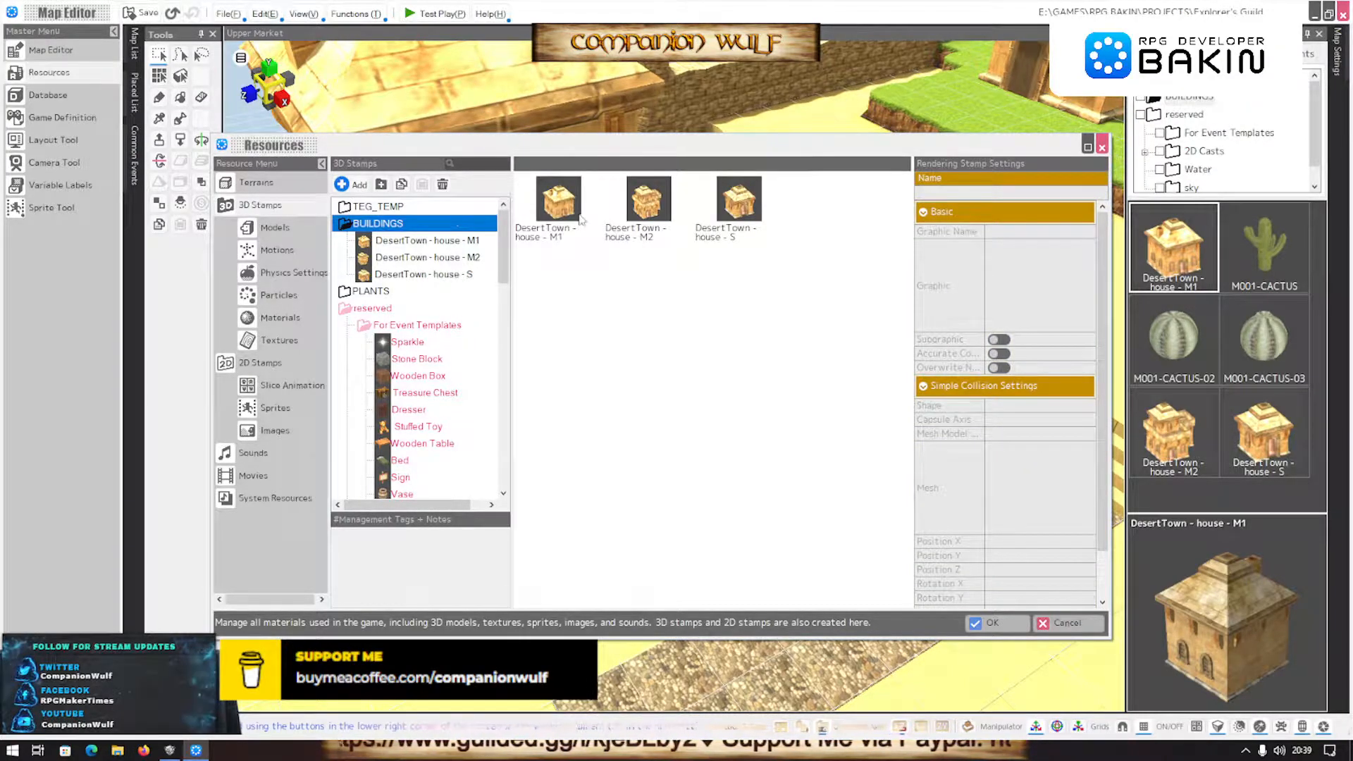
Accept the stamp folder changes and make the sand tile at the gap in the front wall the starting point
click(993, 622)
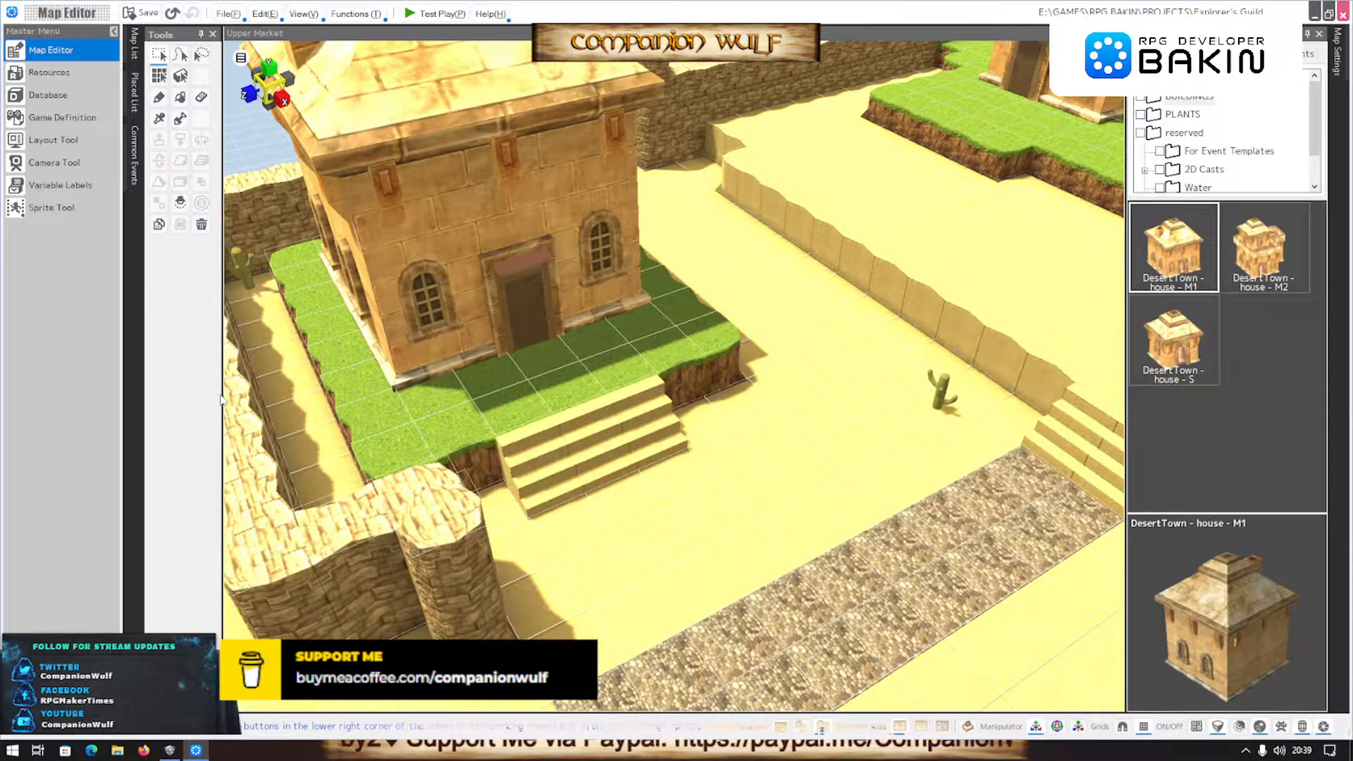
scroll(627, 412, down, 4)
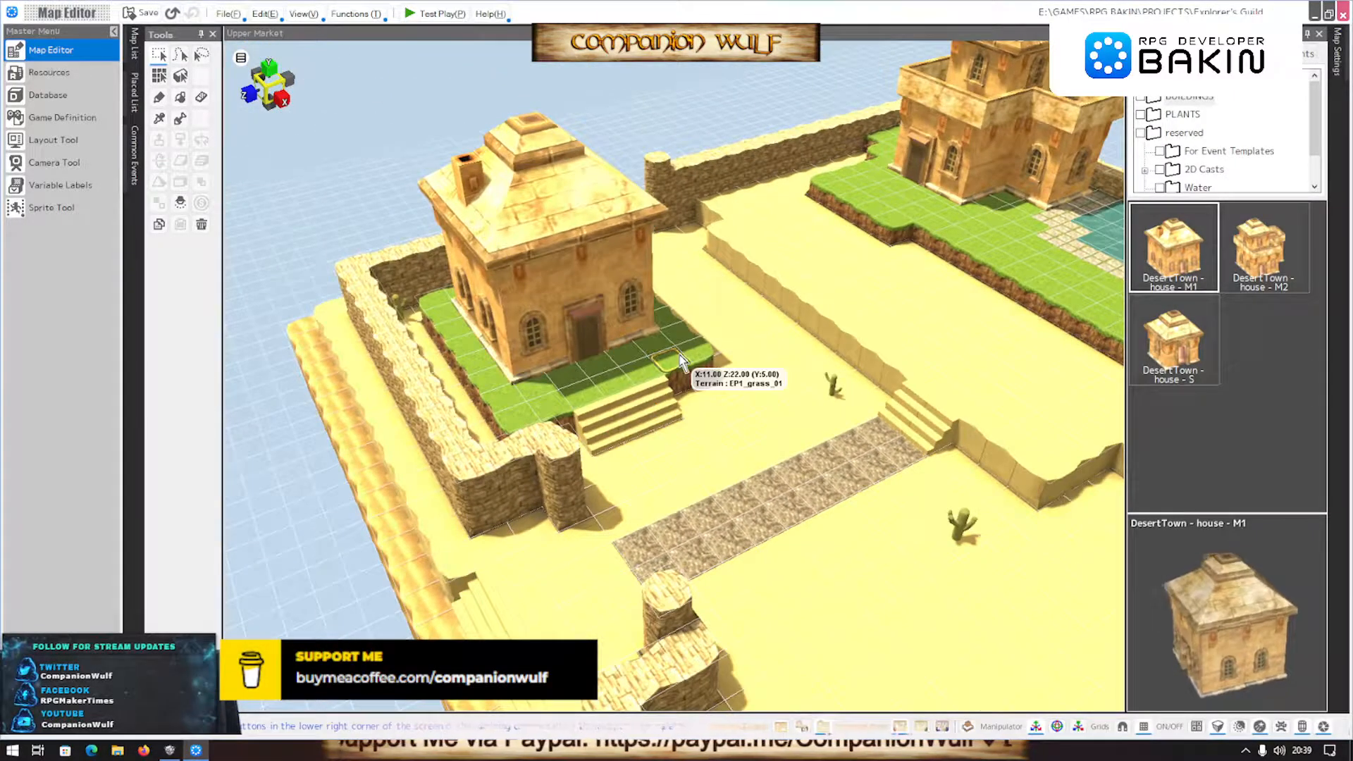
right_click(563, 584)
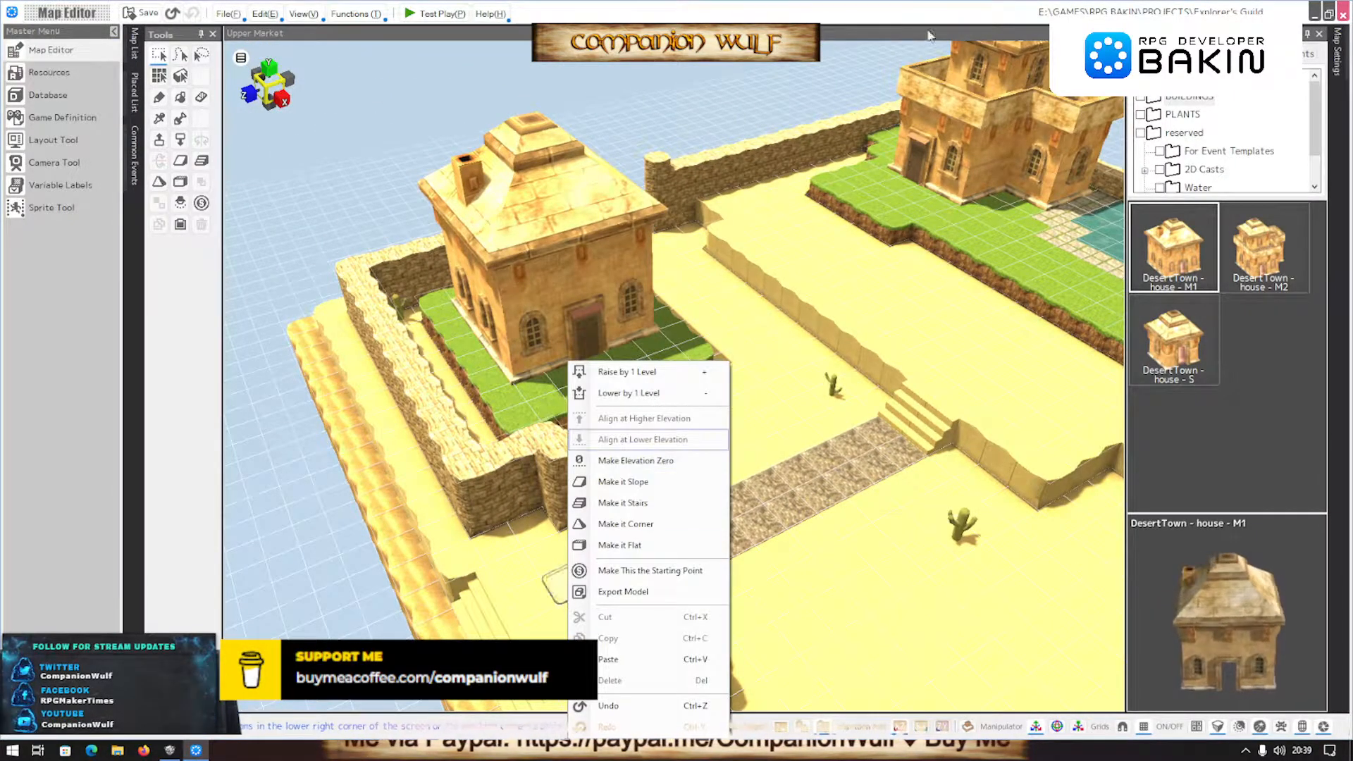
key(Escape)
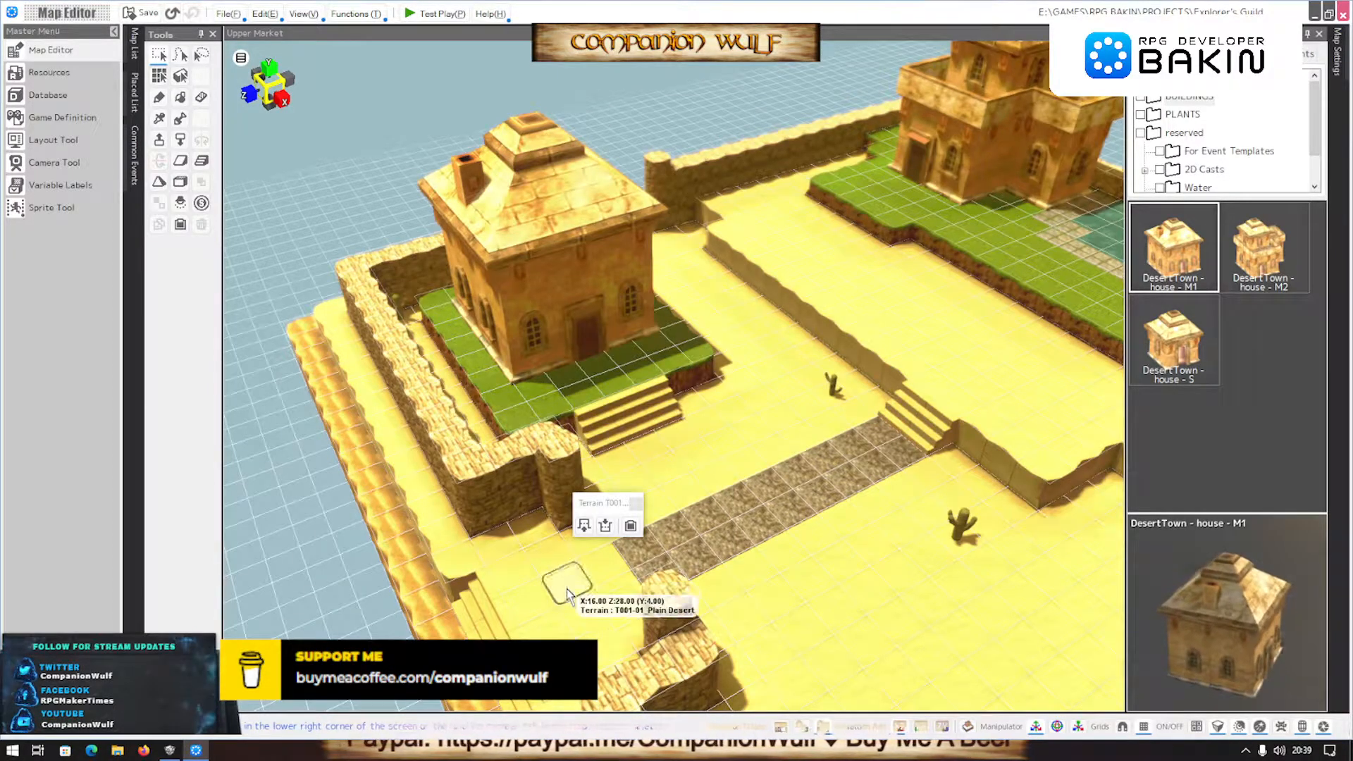
right_click(573, 597)
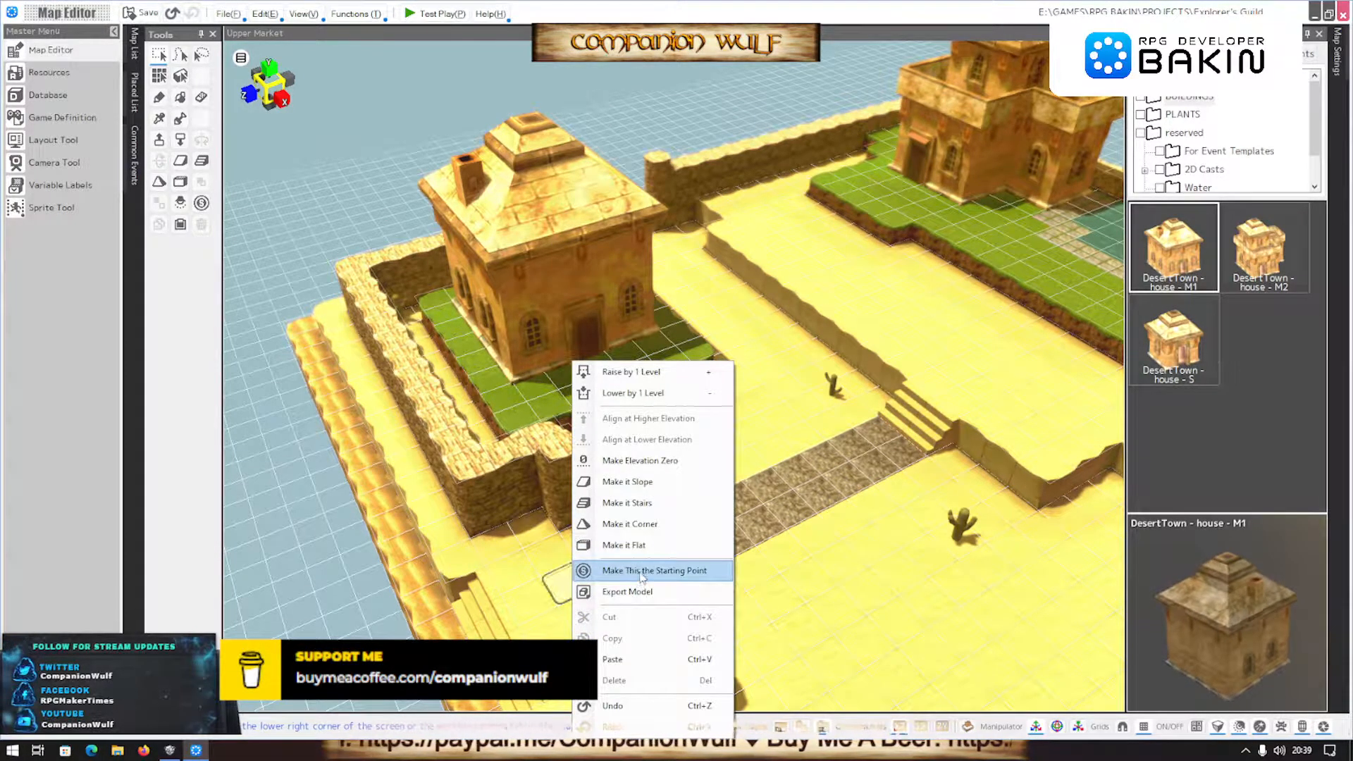
click(620, 566)
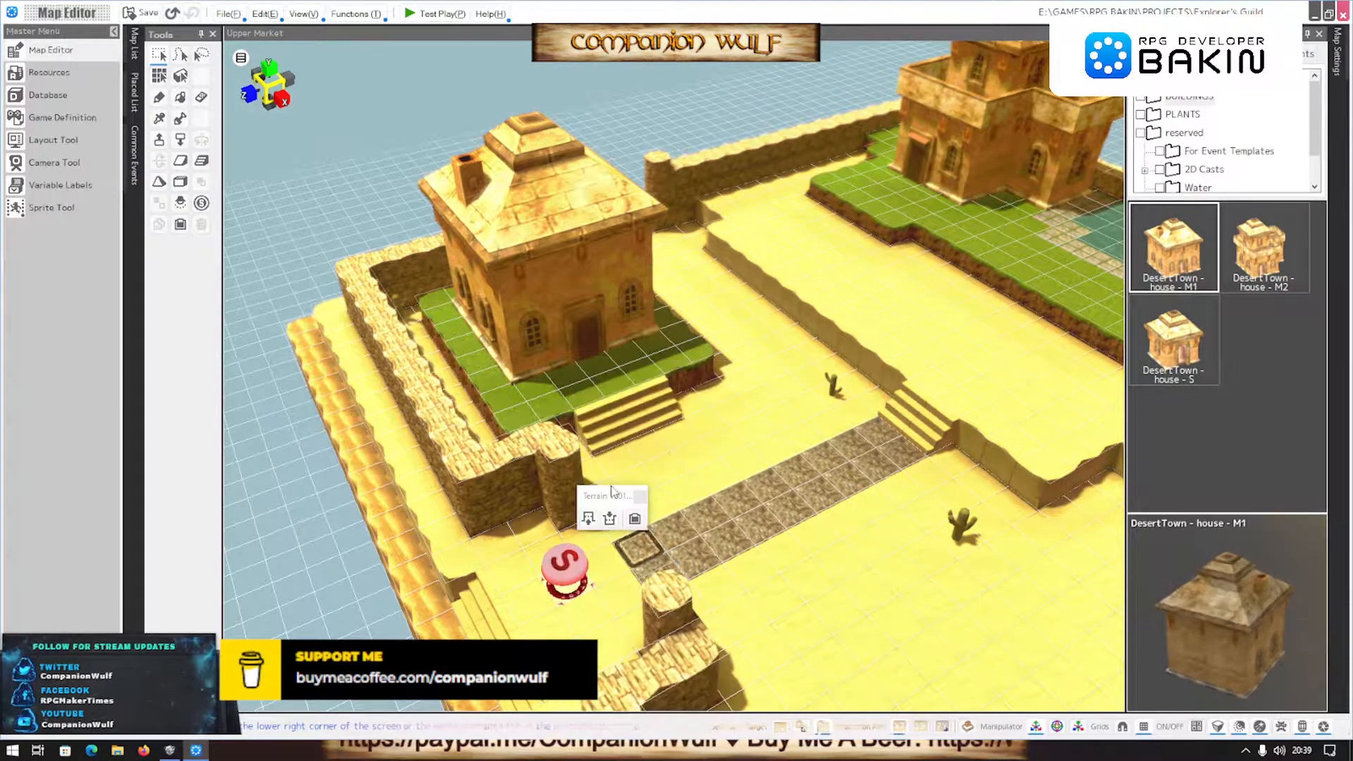
Test play the Upper Market map from the starting point and close the player
click(446, 15)
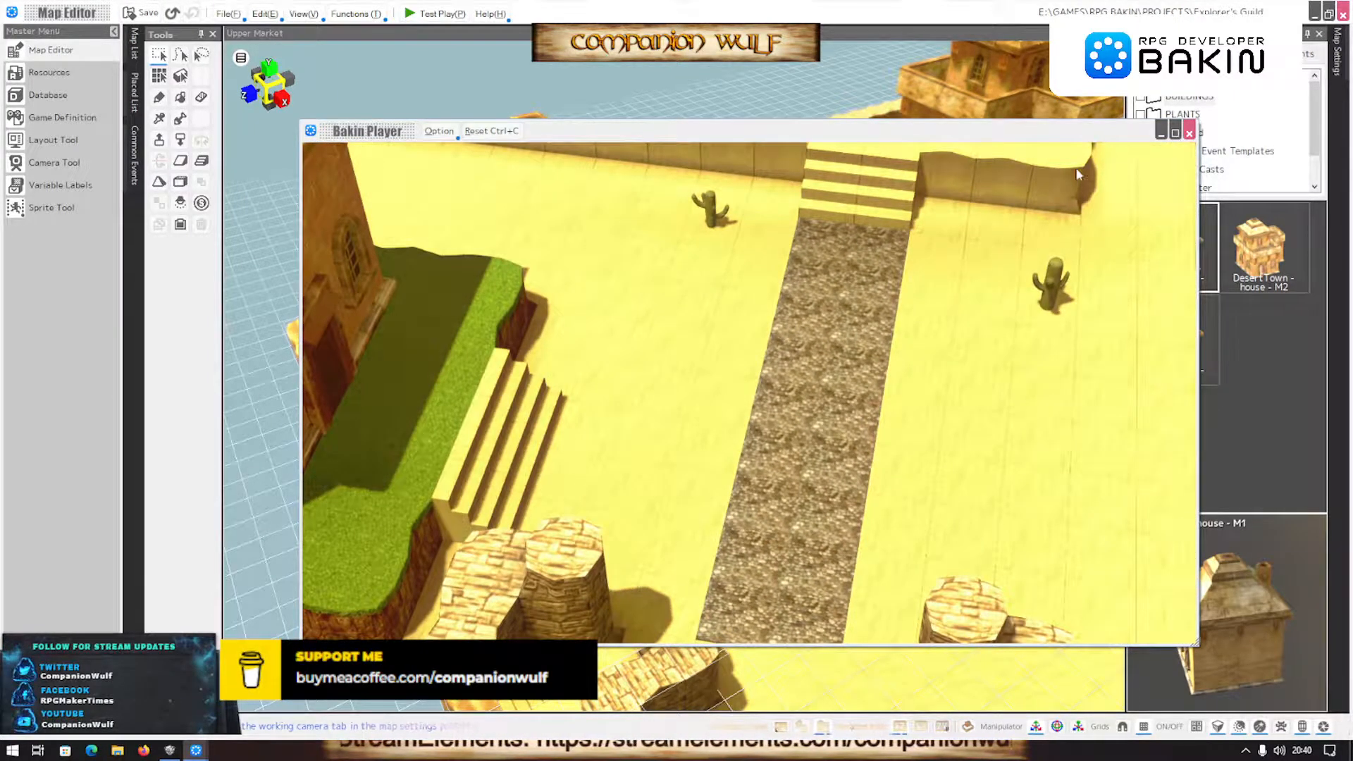
click(1189, 133)
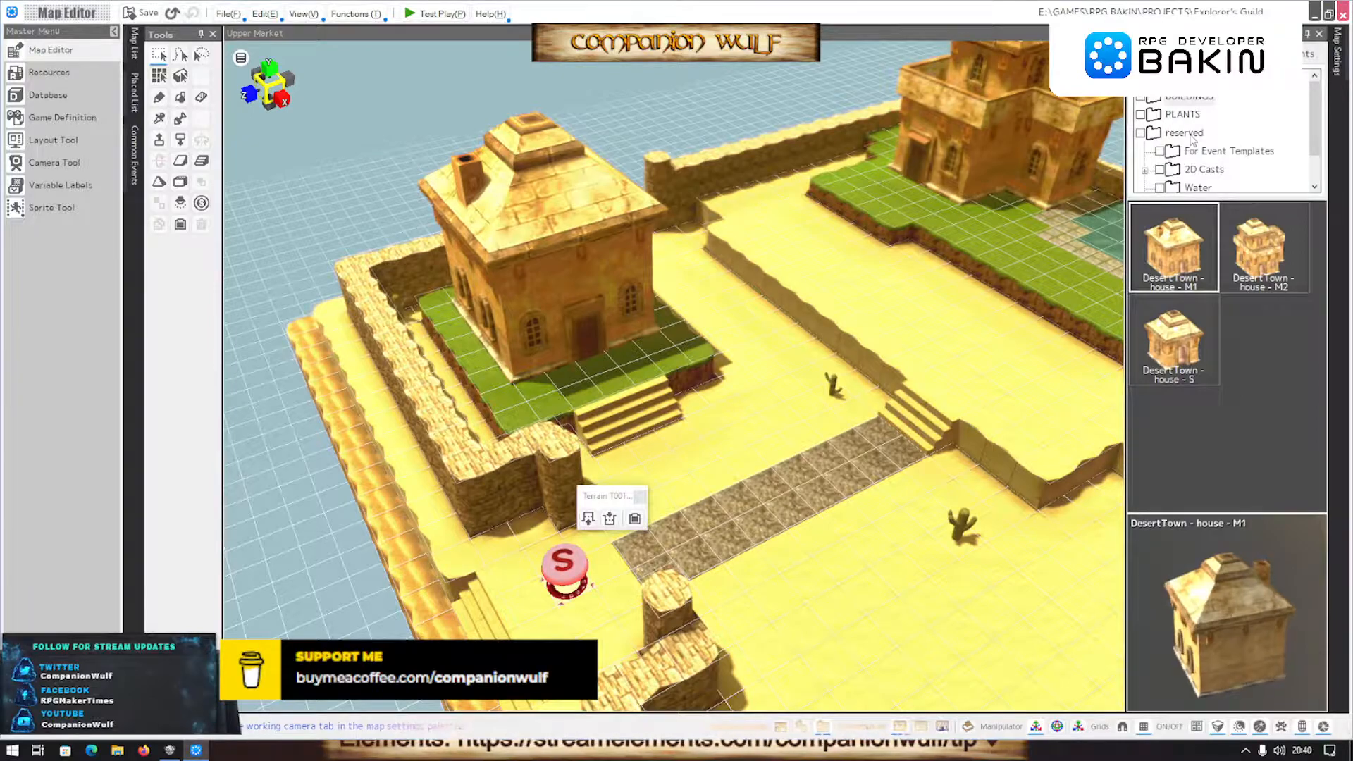
Examine the settings of the hero and Cast entries in the database's casts, leaving without changes
click(42, 94)
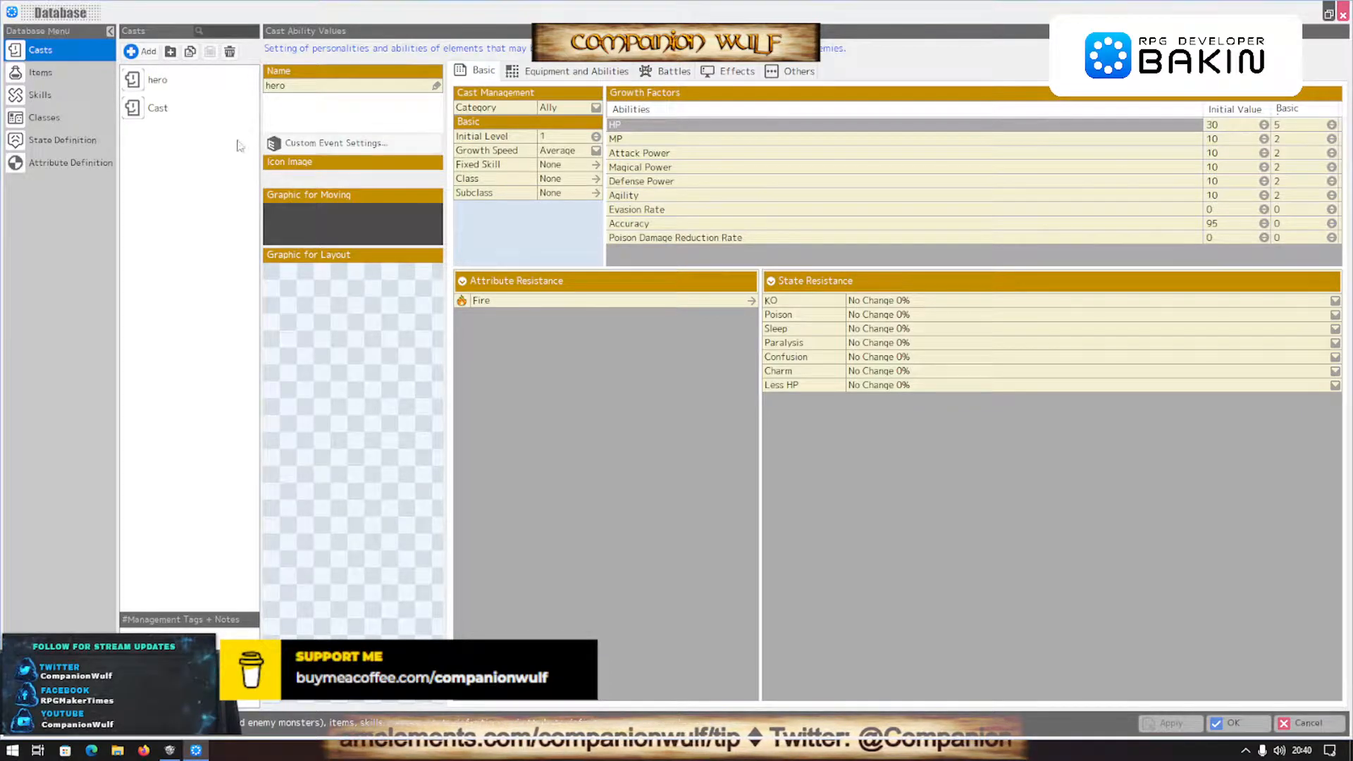
click(153, 110)
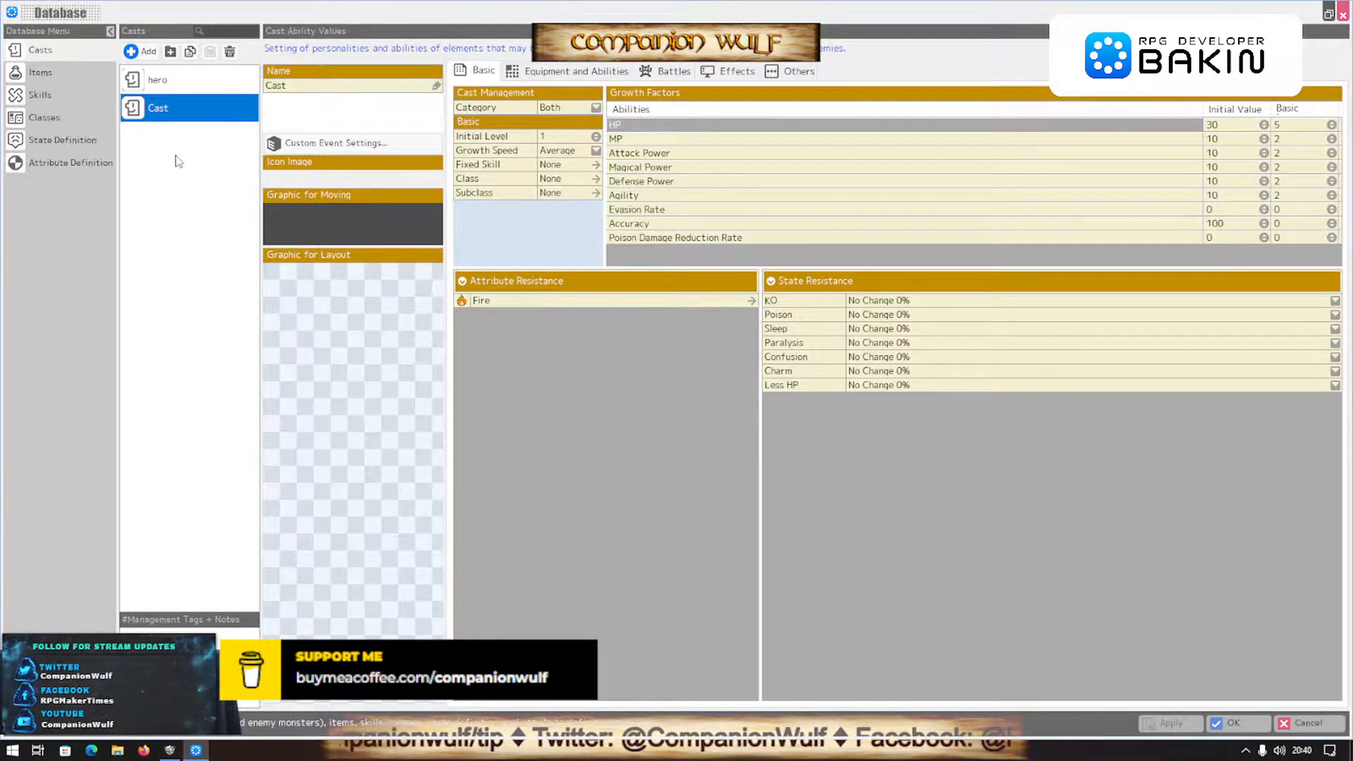
click(173, 85)
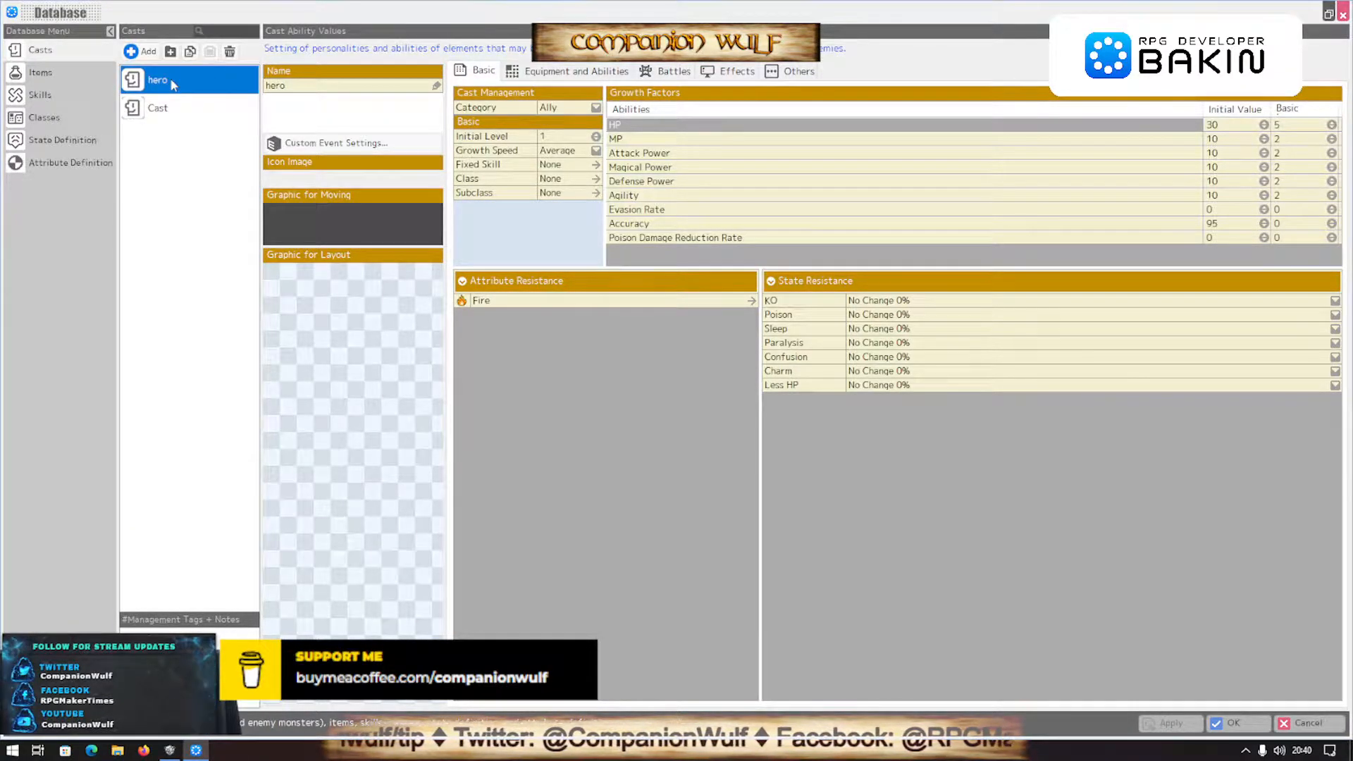
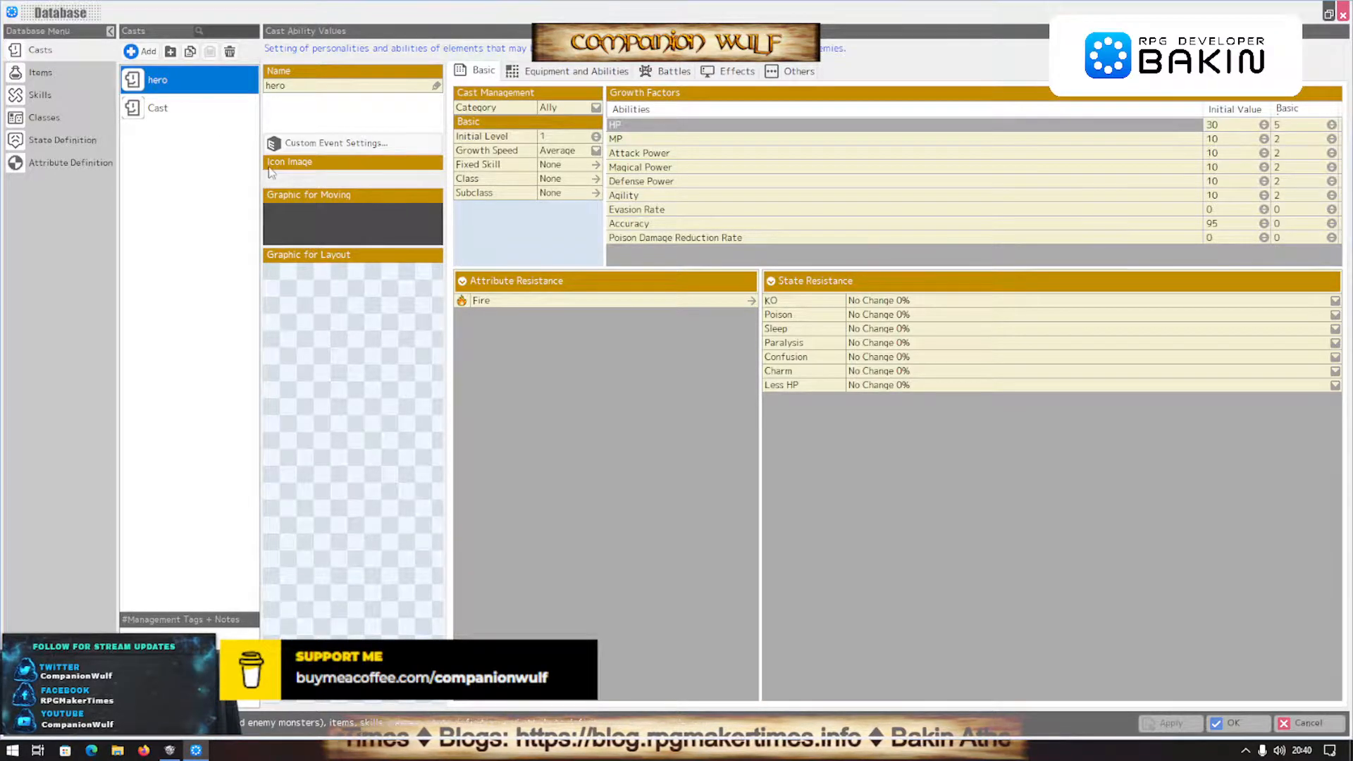
click(1311, 720)
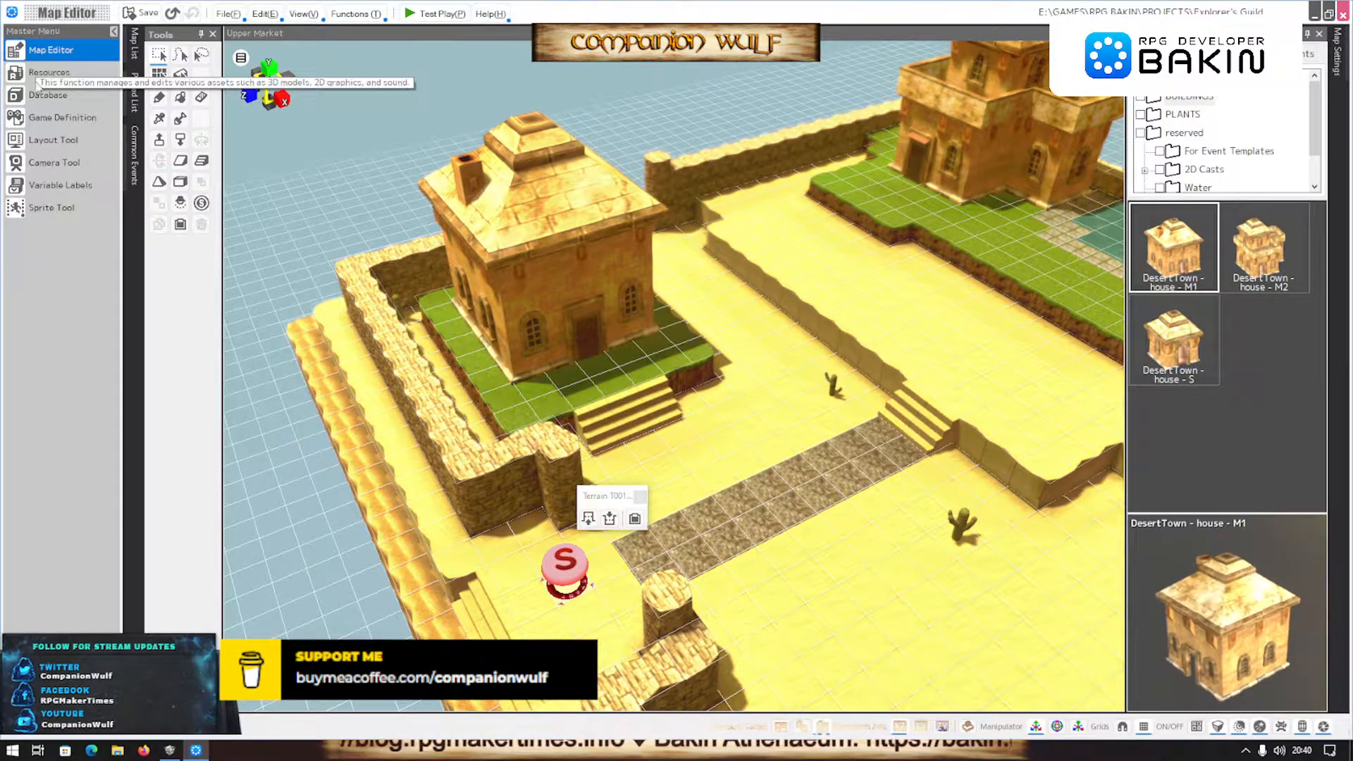
Open the asset selection for the main cast in the start settings and display the SMILE GAME BUILDER pack's Models folders
click(35, 120)
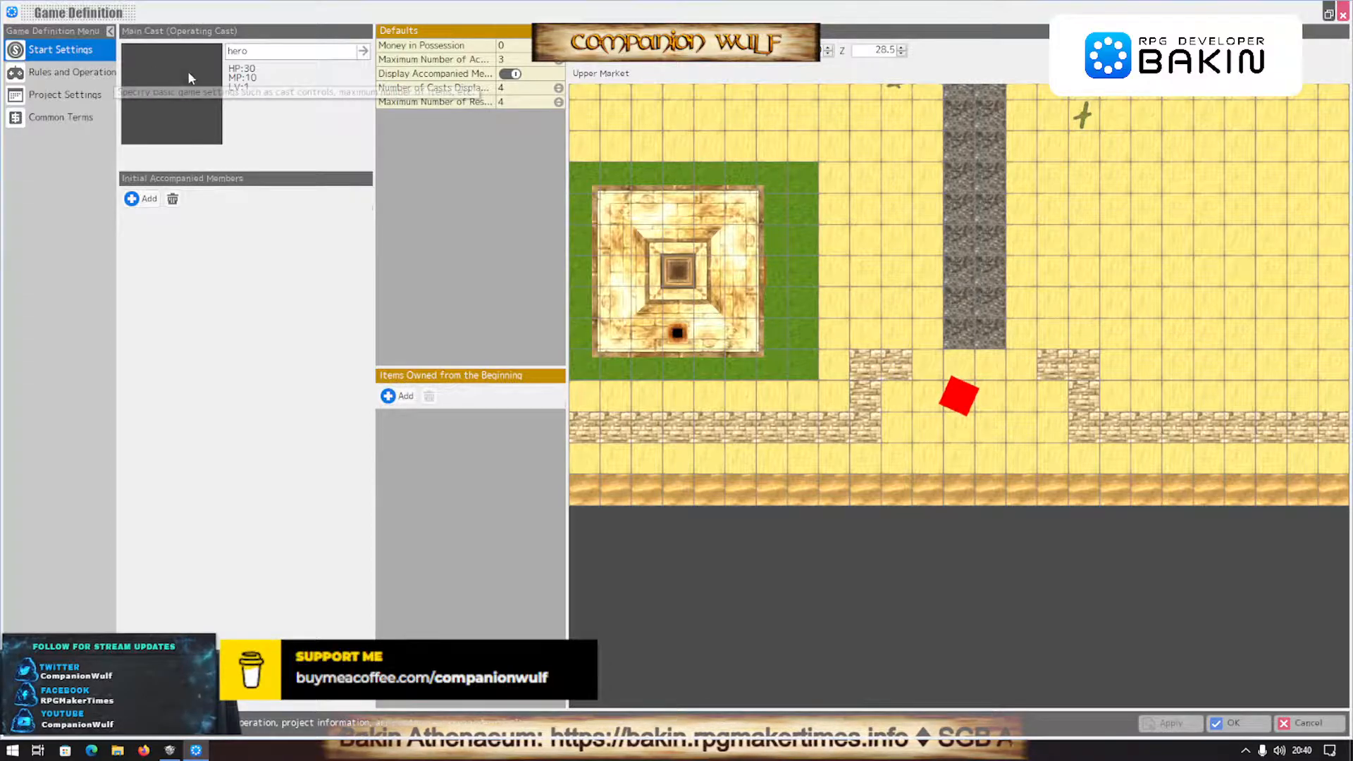
click(362, 51)
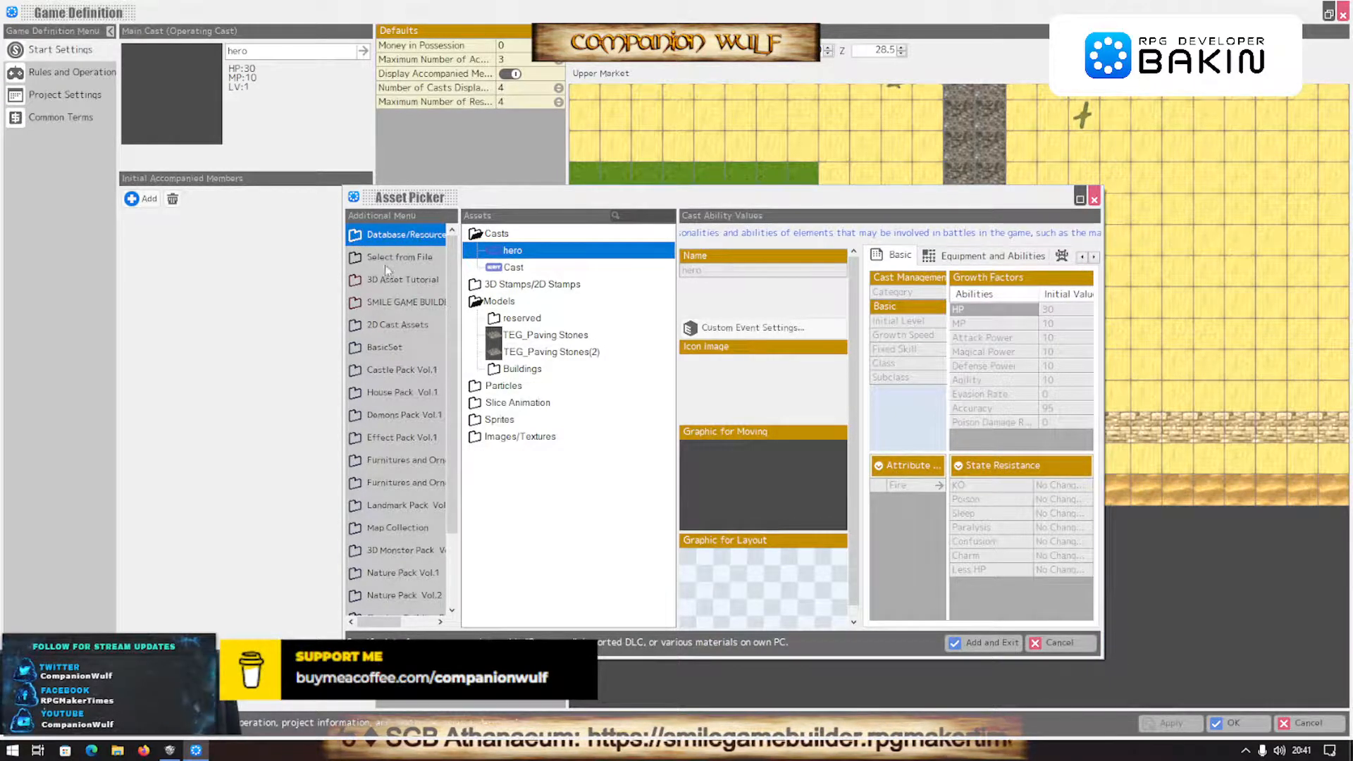
click(367, 258)
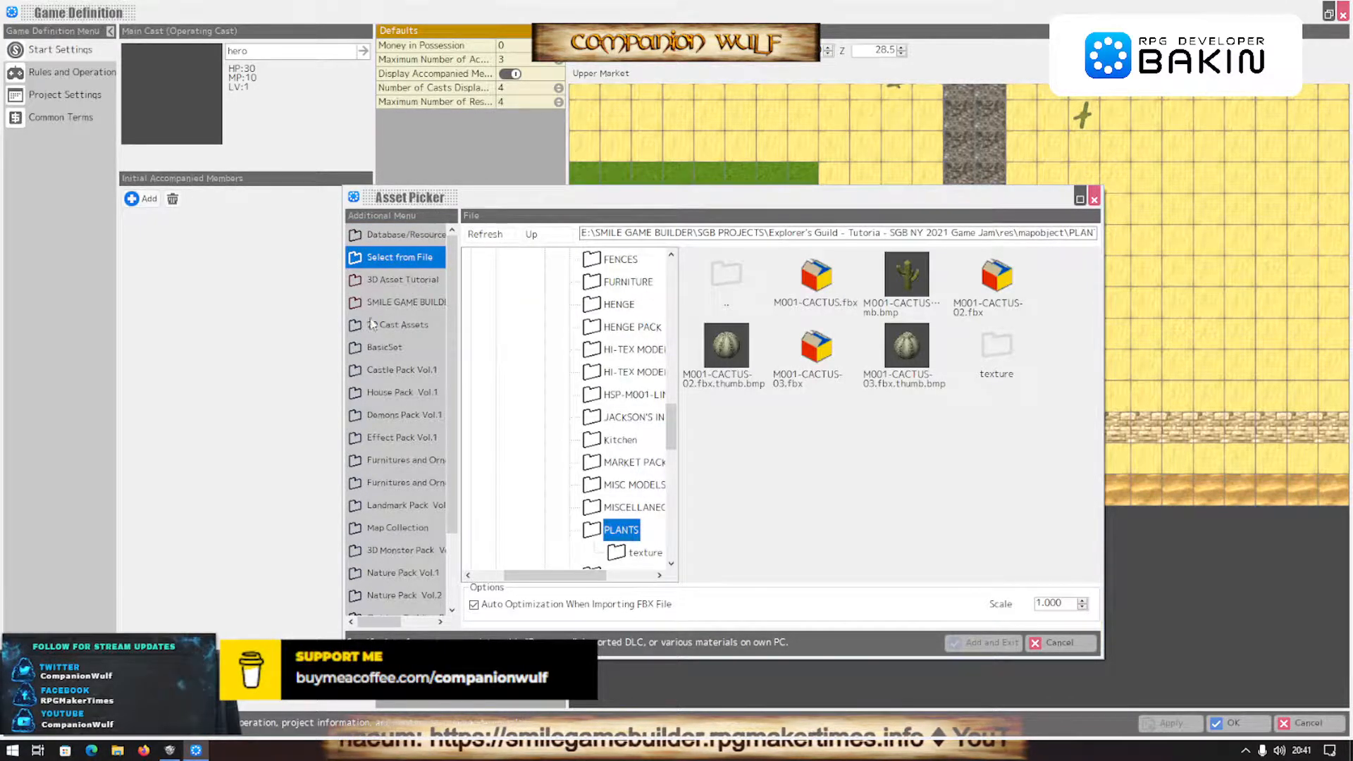
click(390, 310)
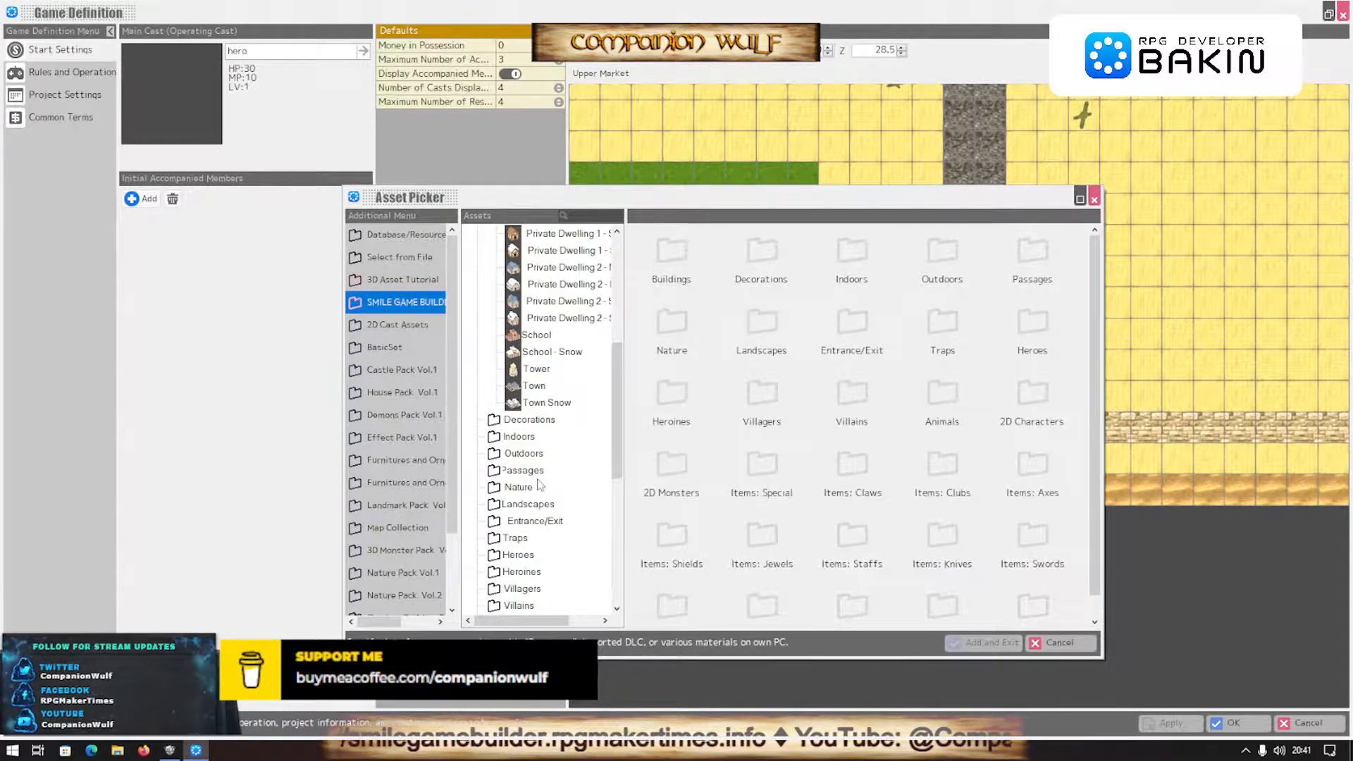
scroll(541, 478, down, 10)
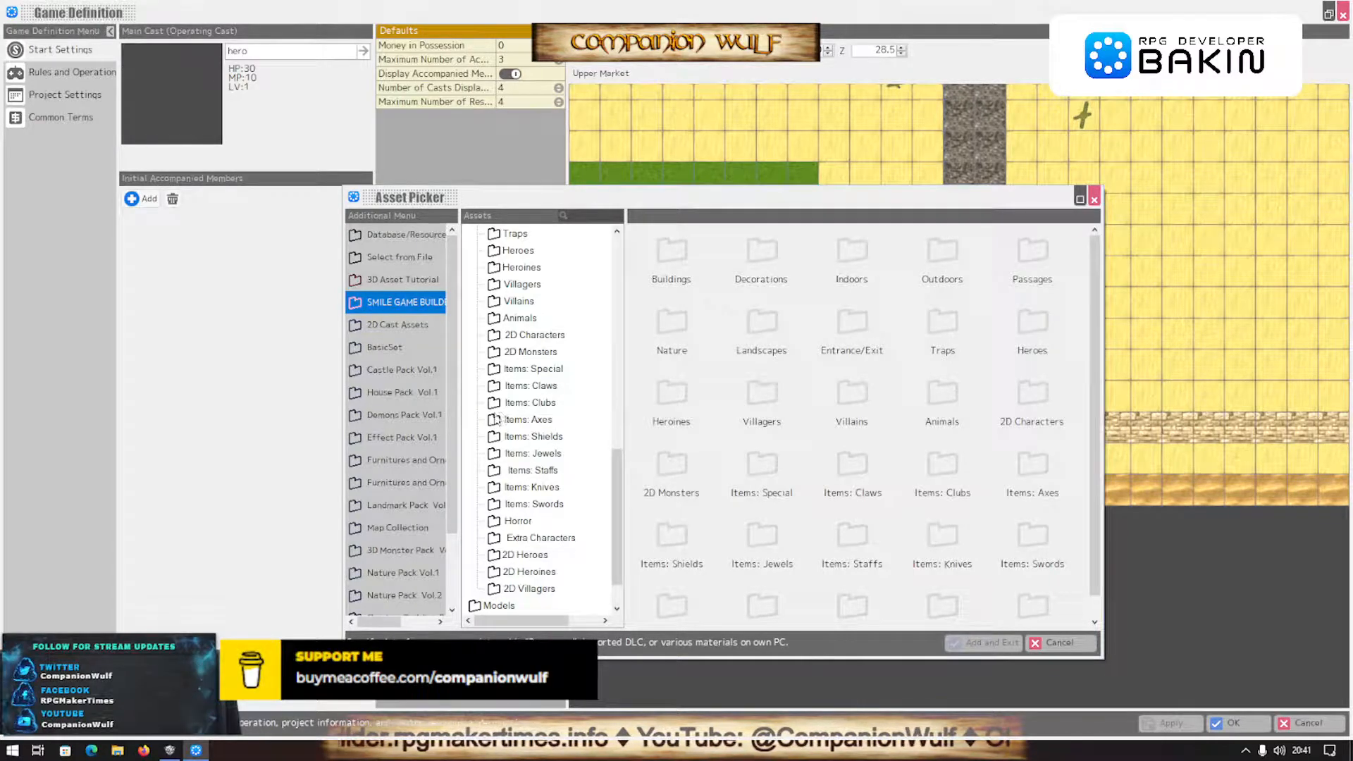
scroll(497, 502, down, 1)
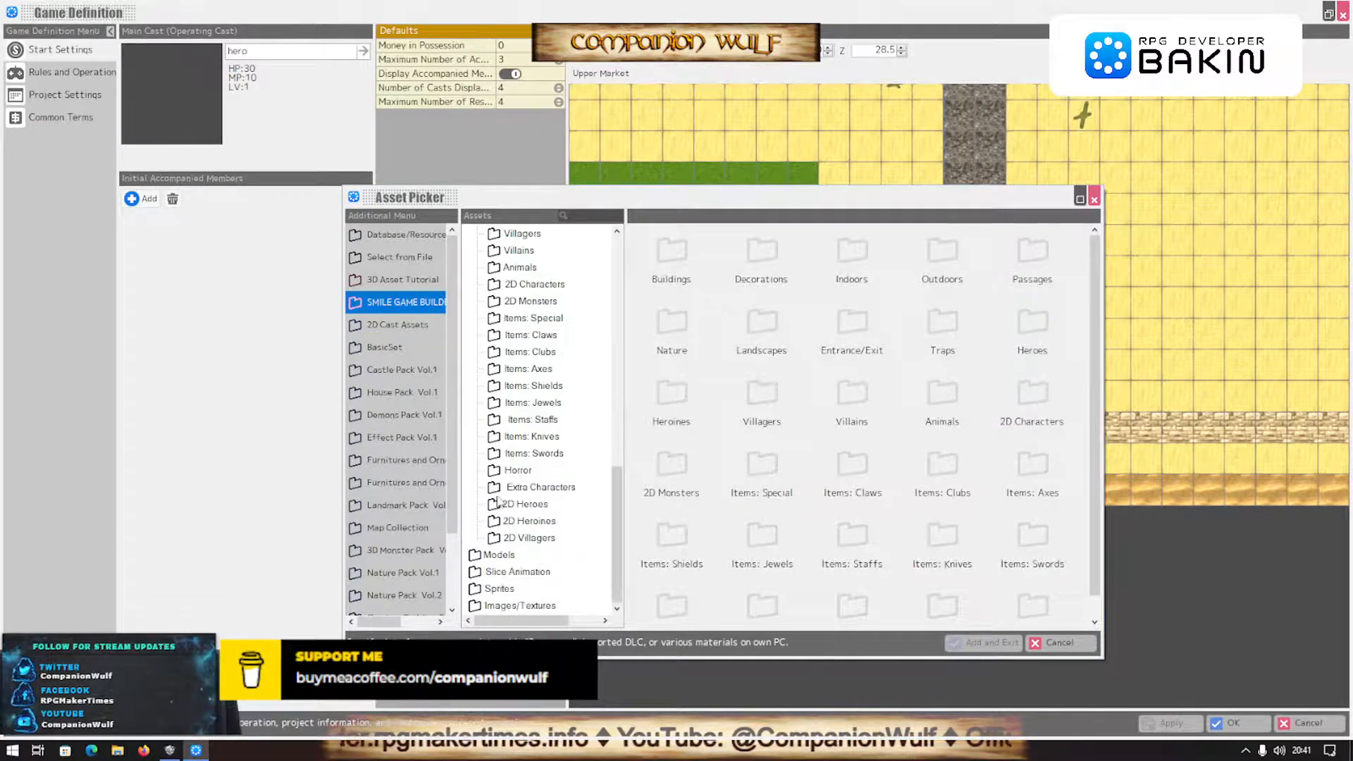
click(477, 556)
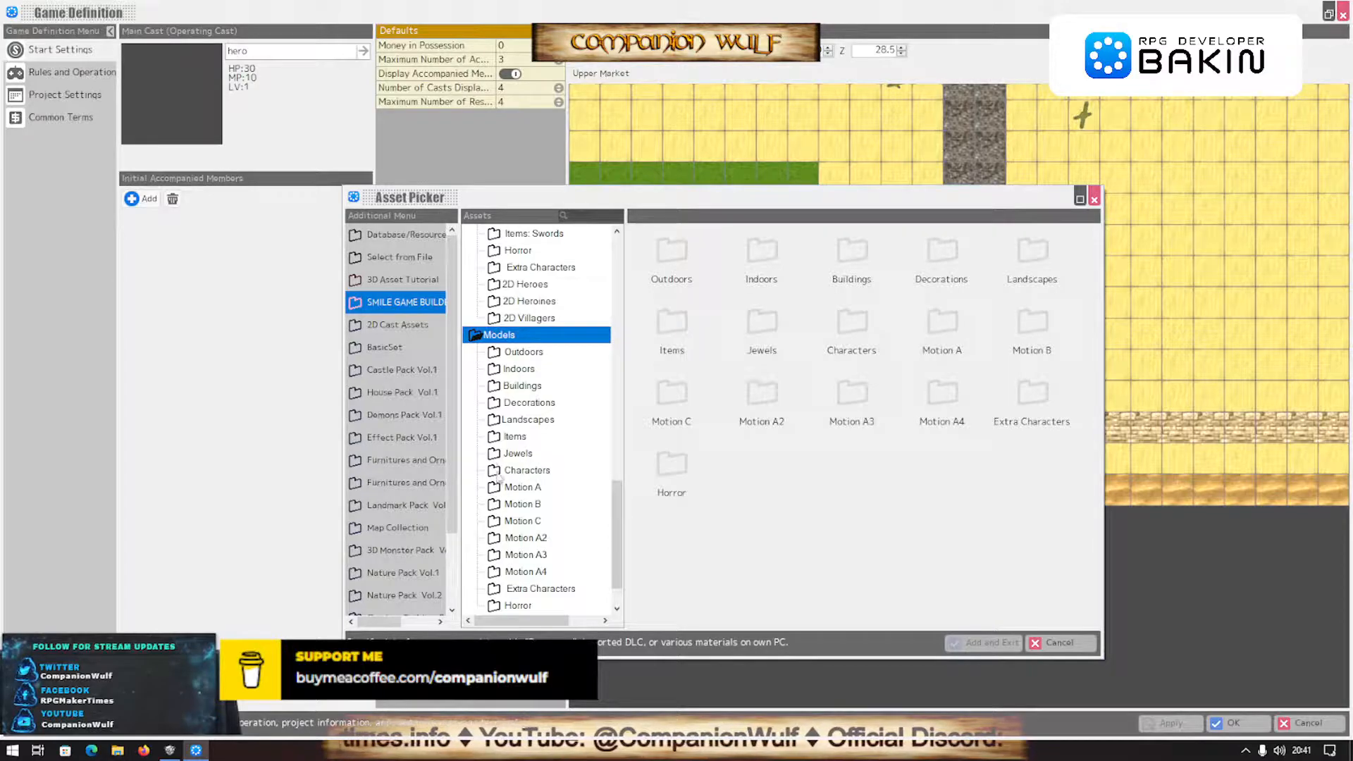
scroll(504, 491, down, 1)
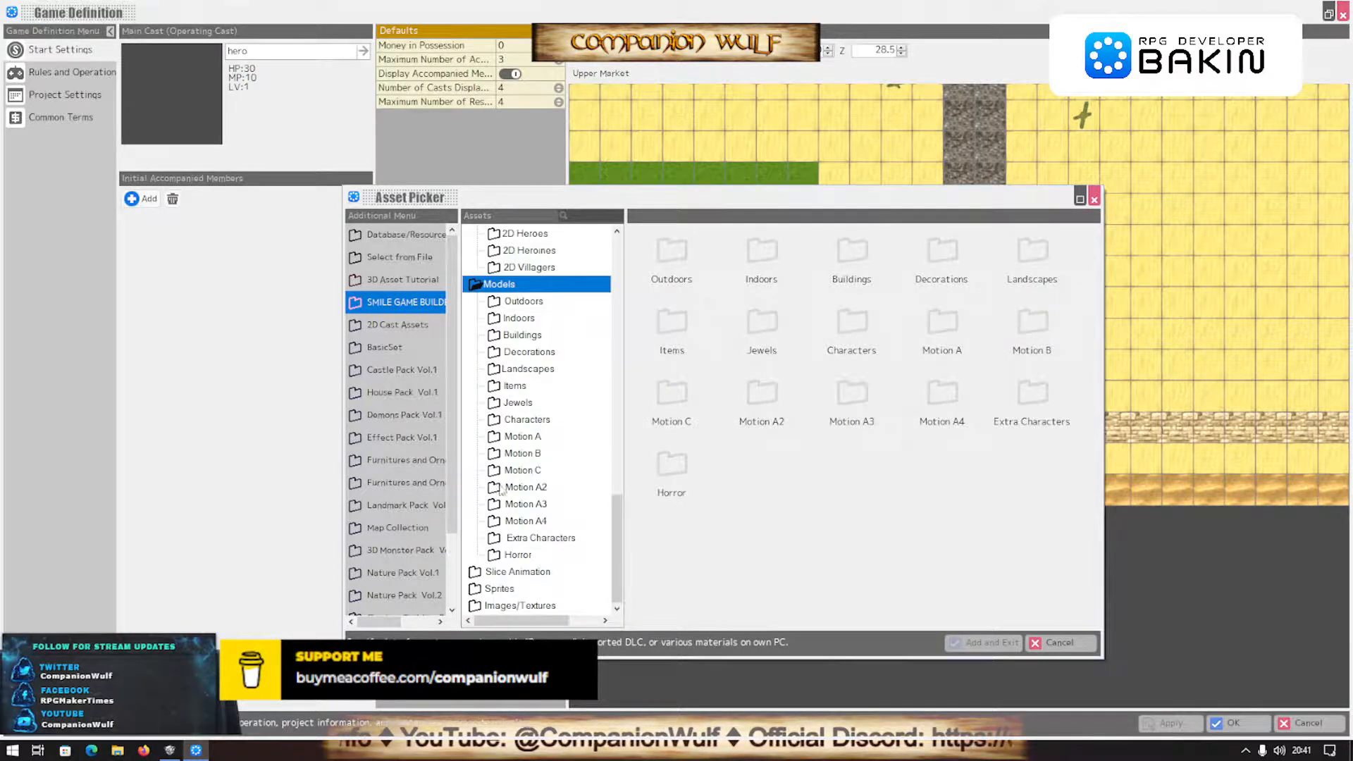
Look through the Extra Characters models for a suitable main character
click(495, 541)
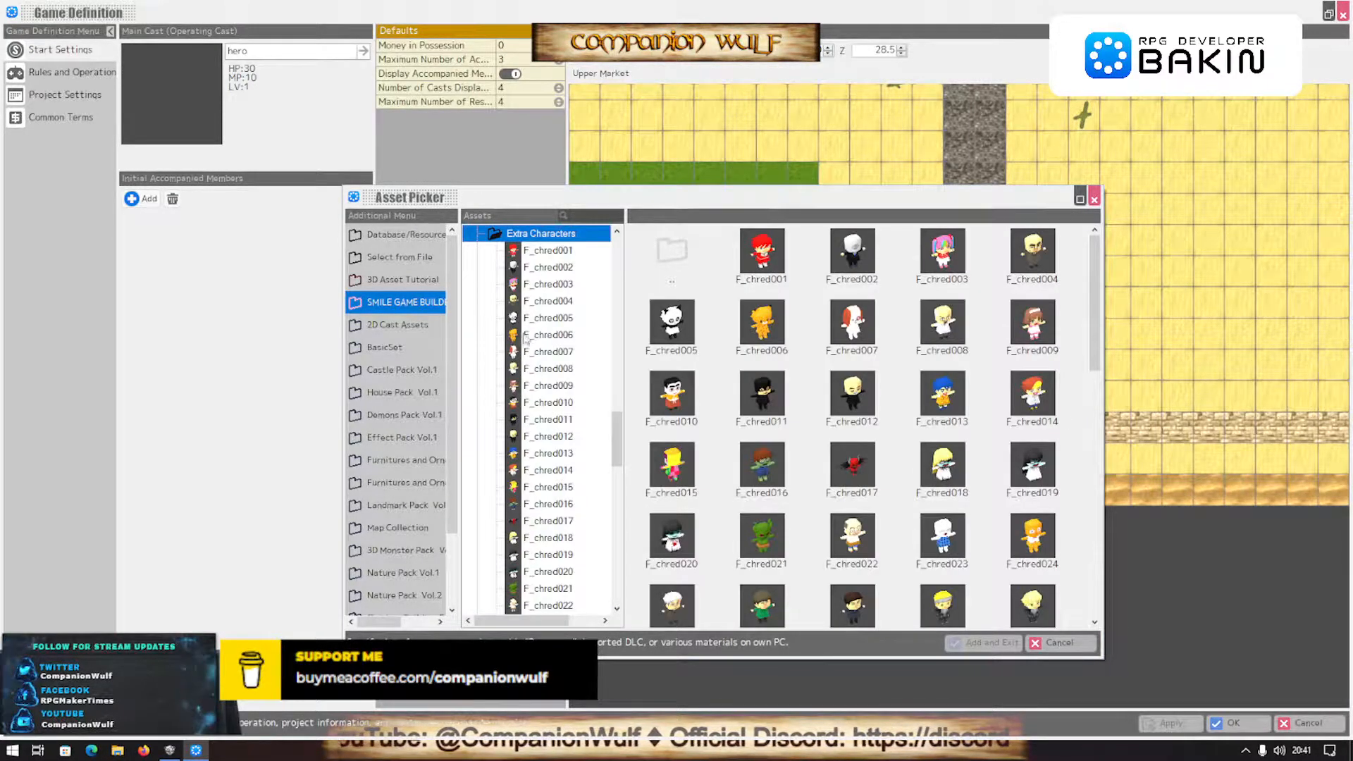
scroll(525, 339, down, 19)
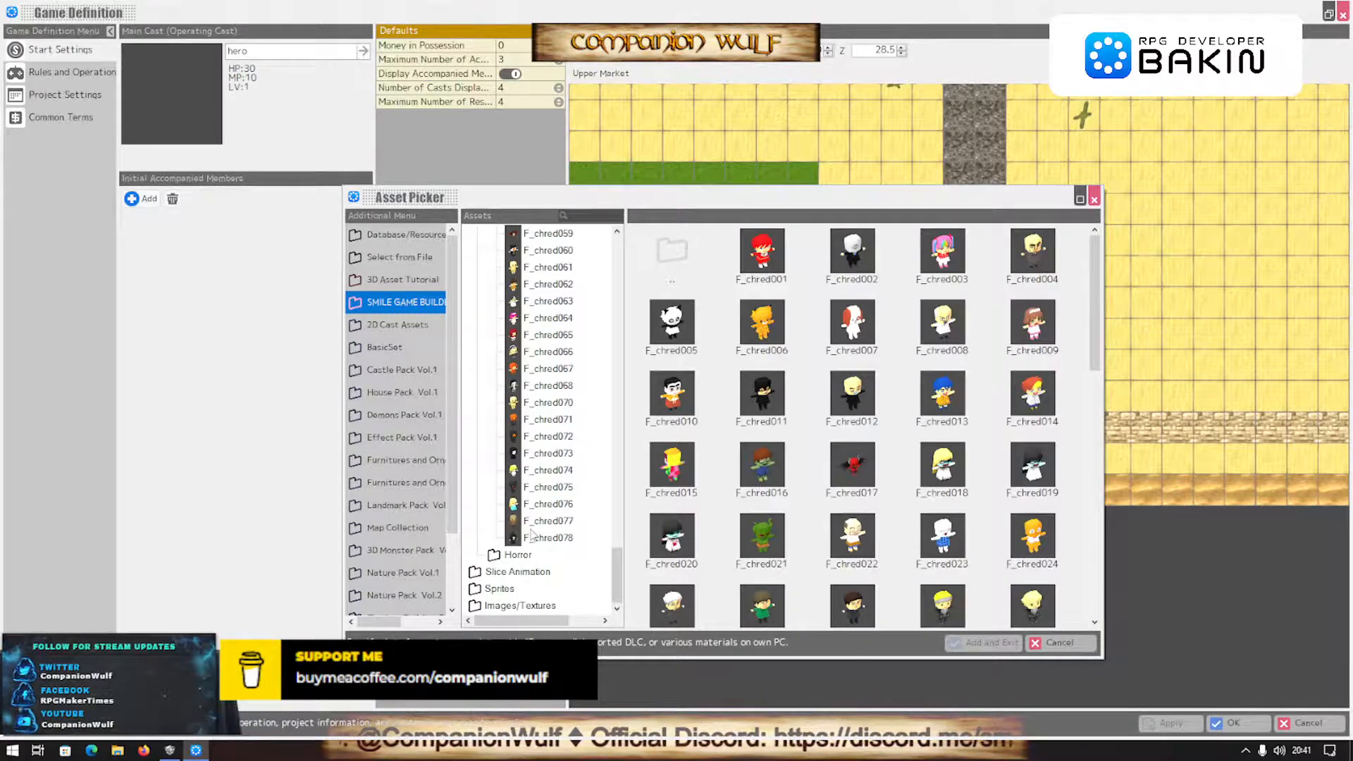
scroll(532, 536, up, 20)
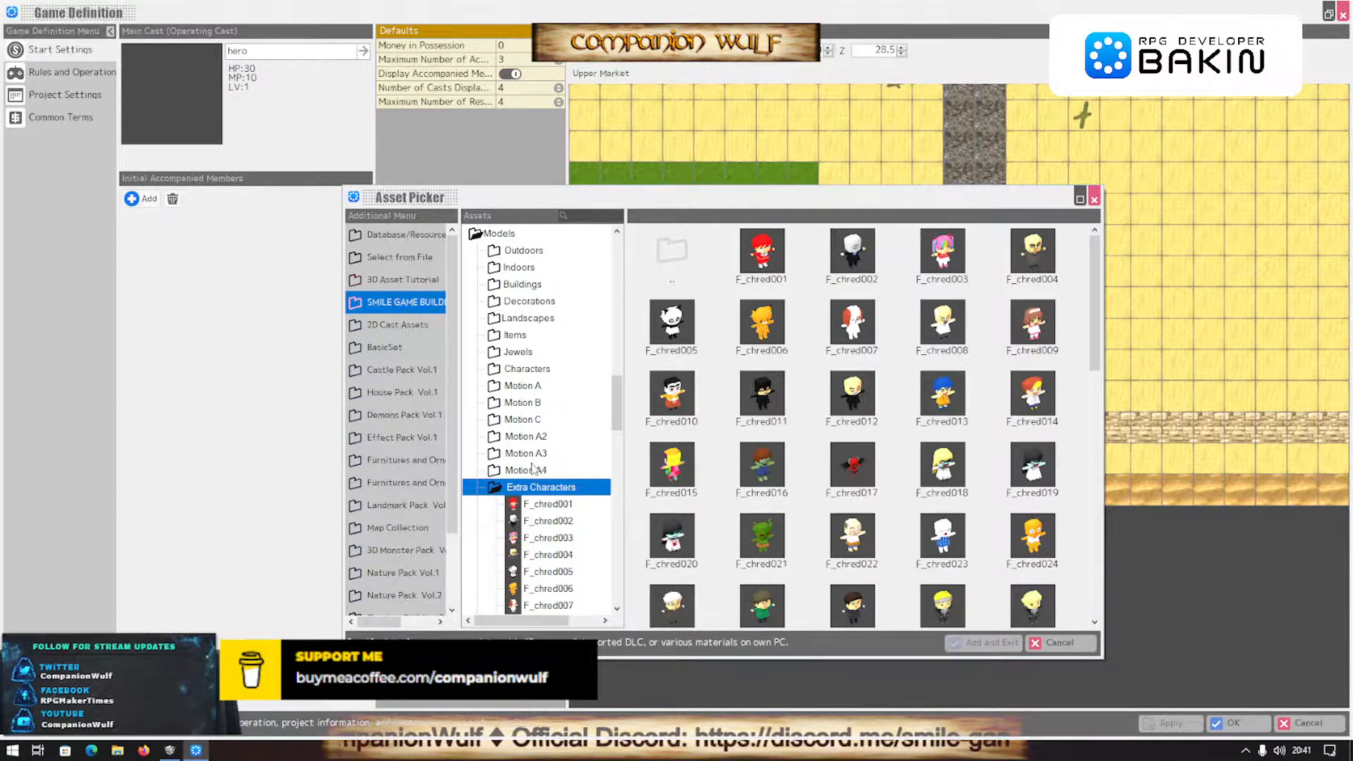
scroll(533, 467, down, 1)
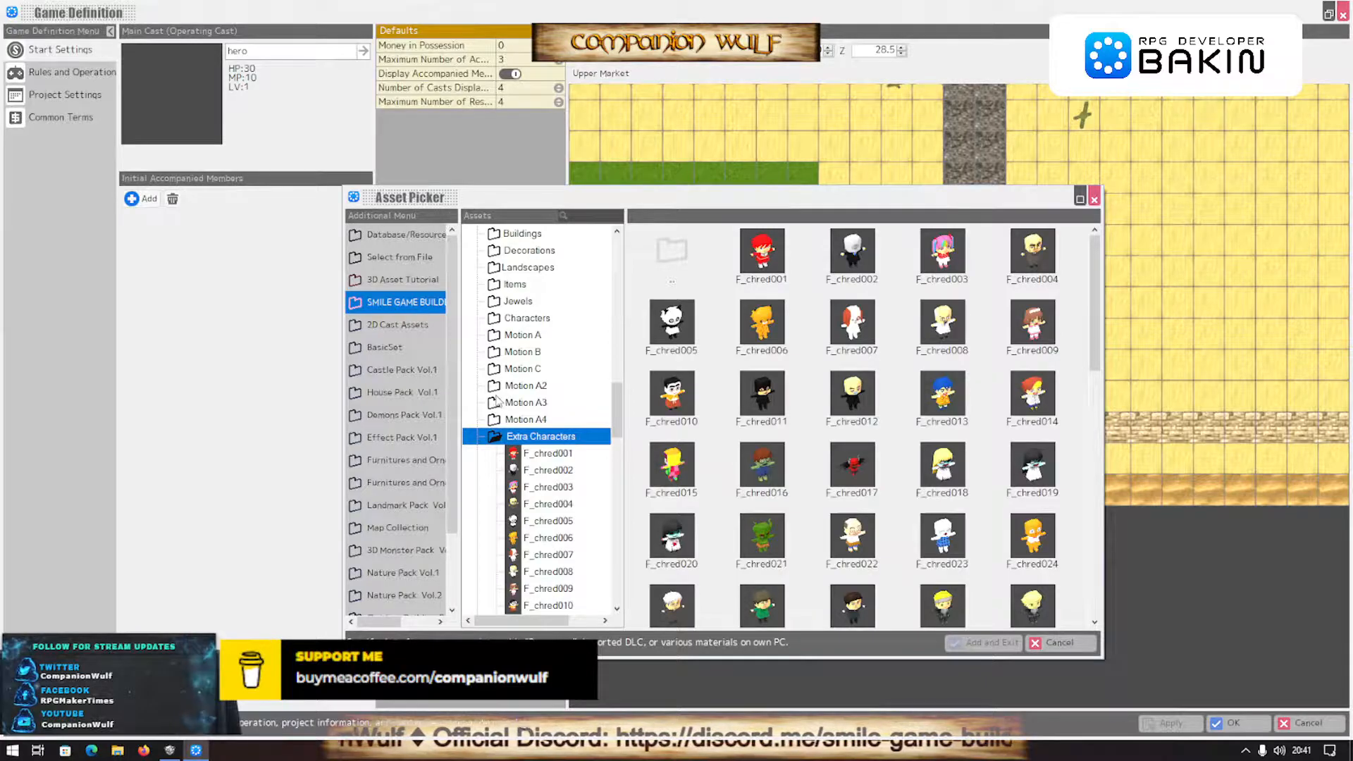
Add the model c_001b from the Characters folder and use it as the main cast
click(528, 317)
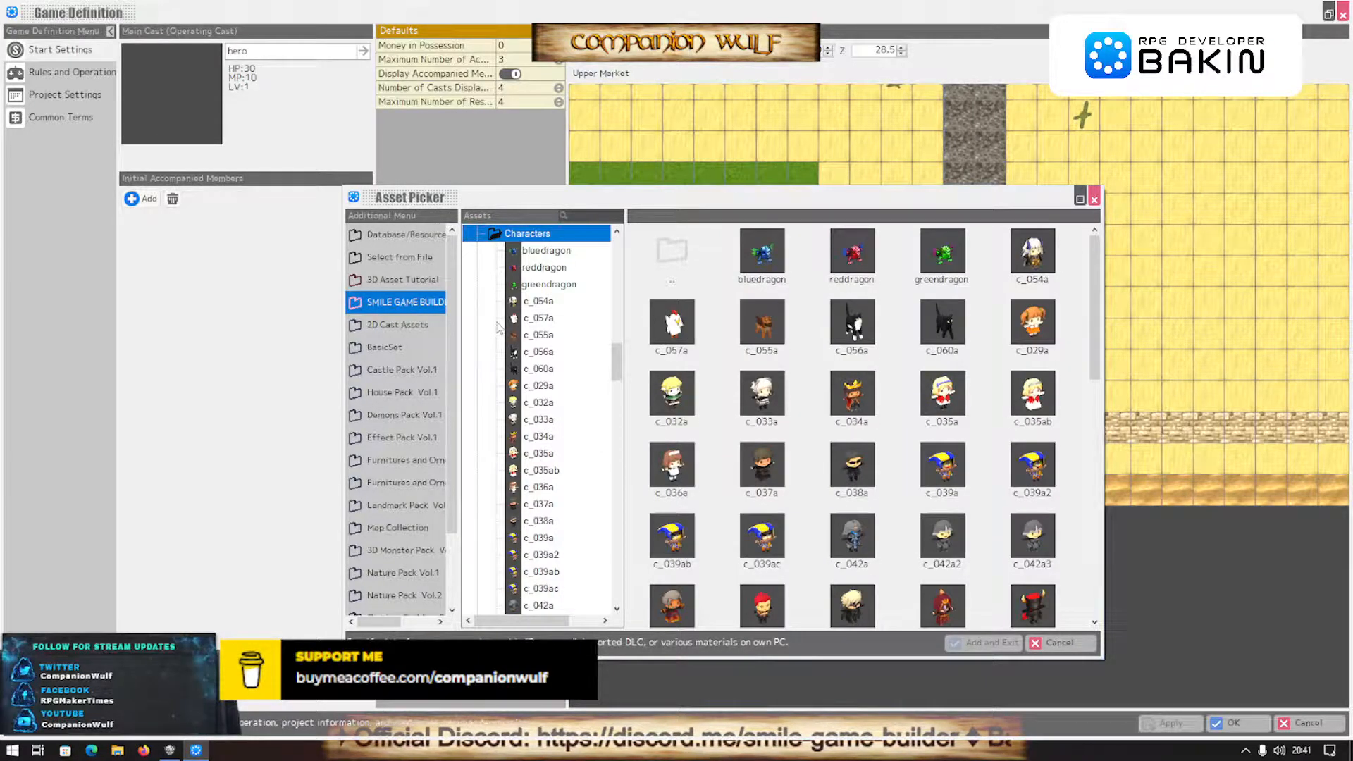
scroll(817, 451, down, 15)
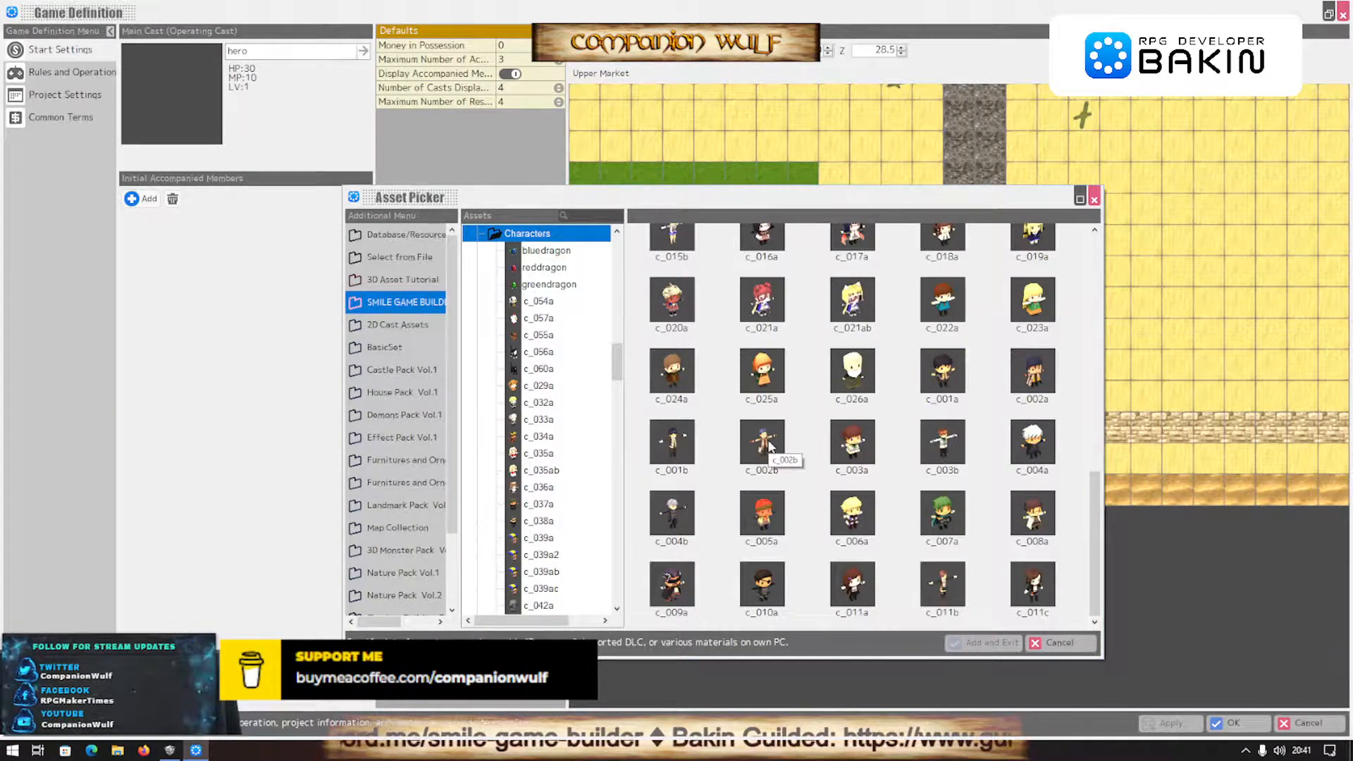
click(683, 444)
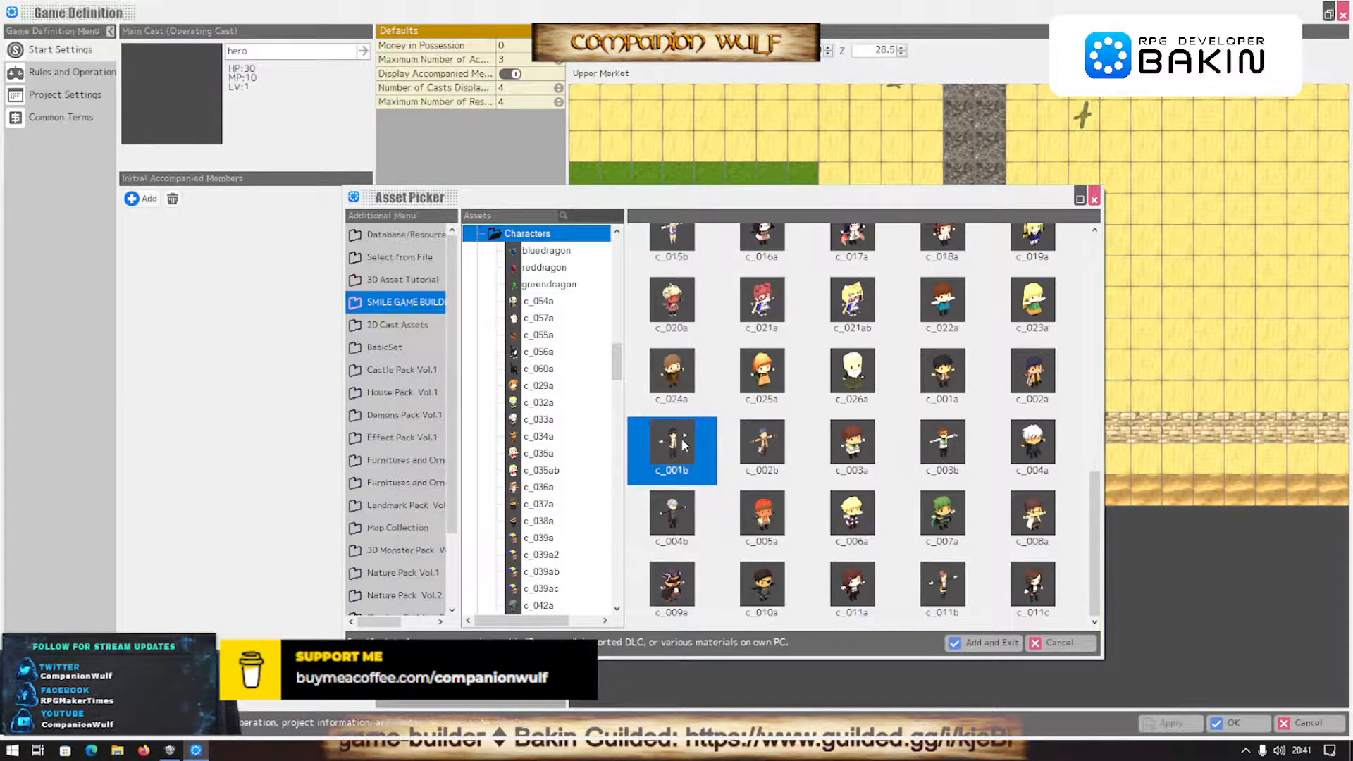
click(983, 642)
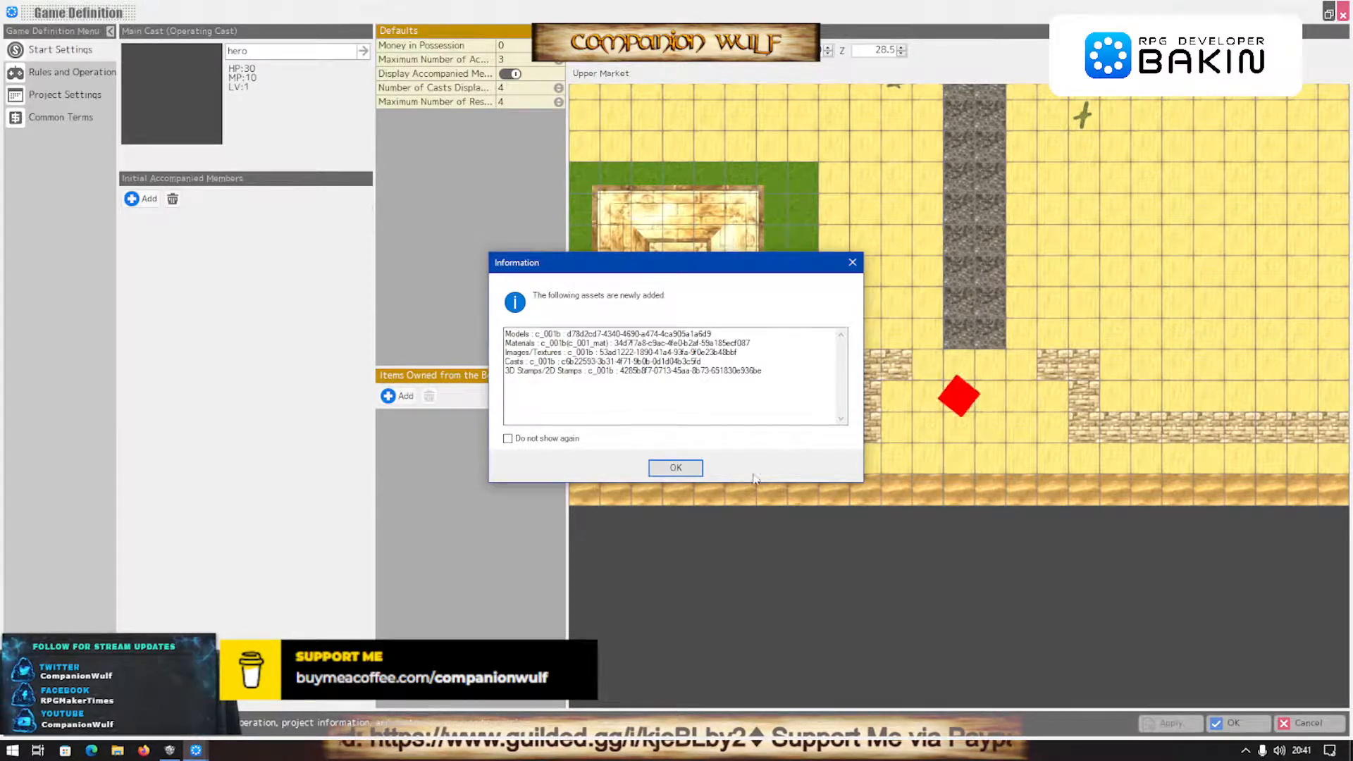
click(694, 473)
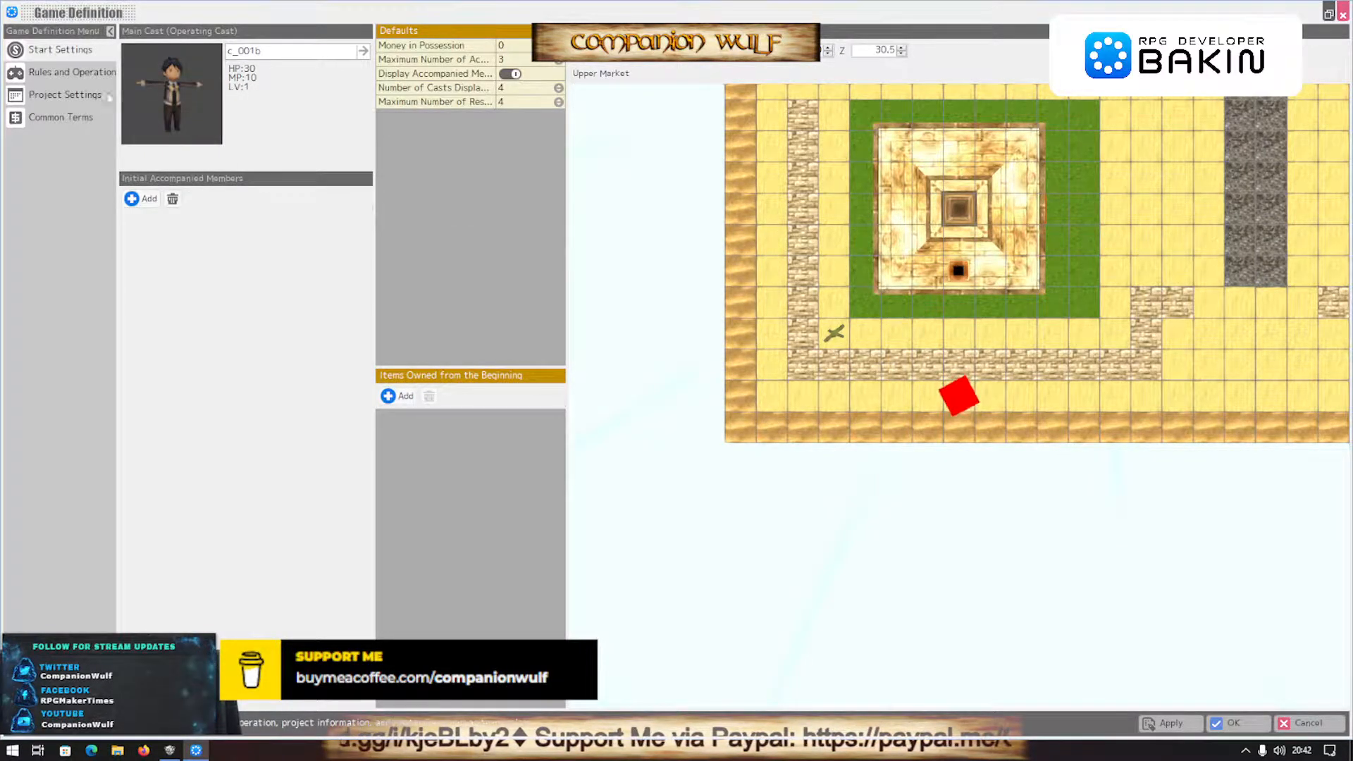
Accept the changed start settings and reopen them to check the main cast and starting position
click(46, 72)
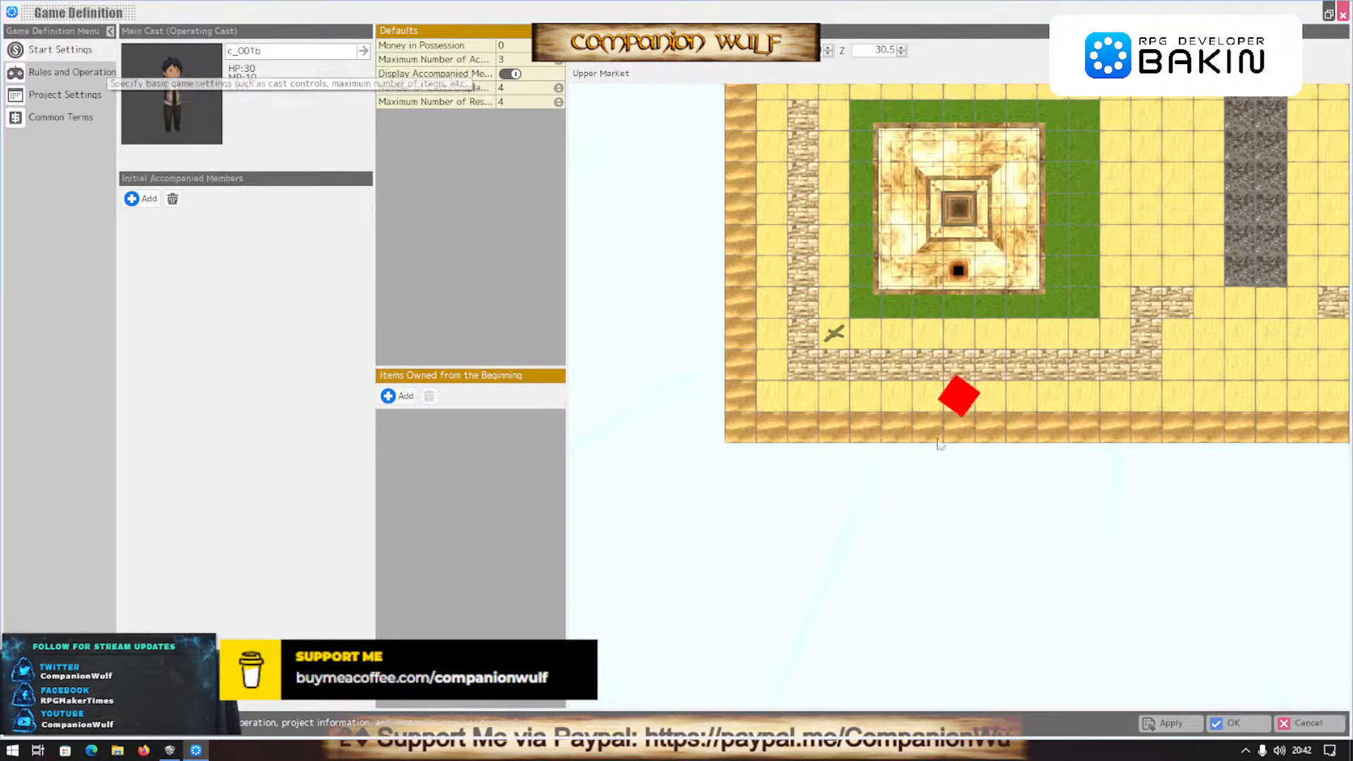
click(1229, 726)
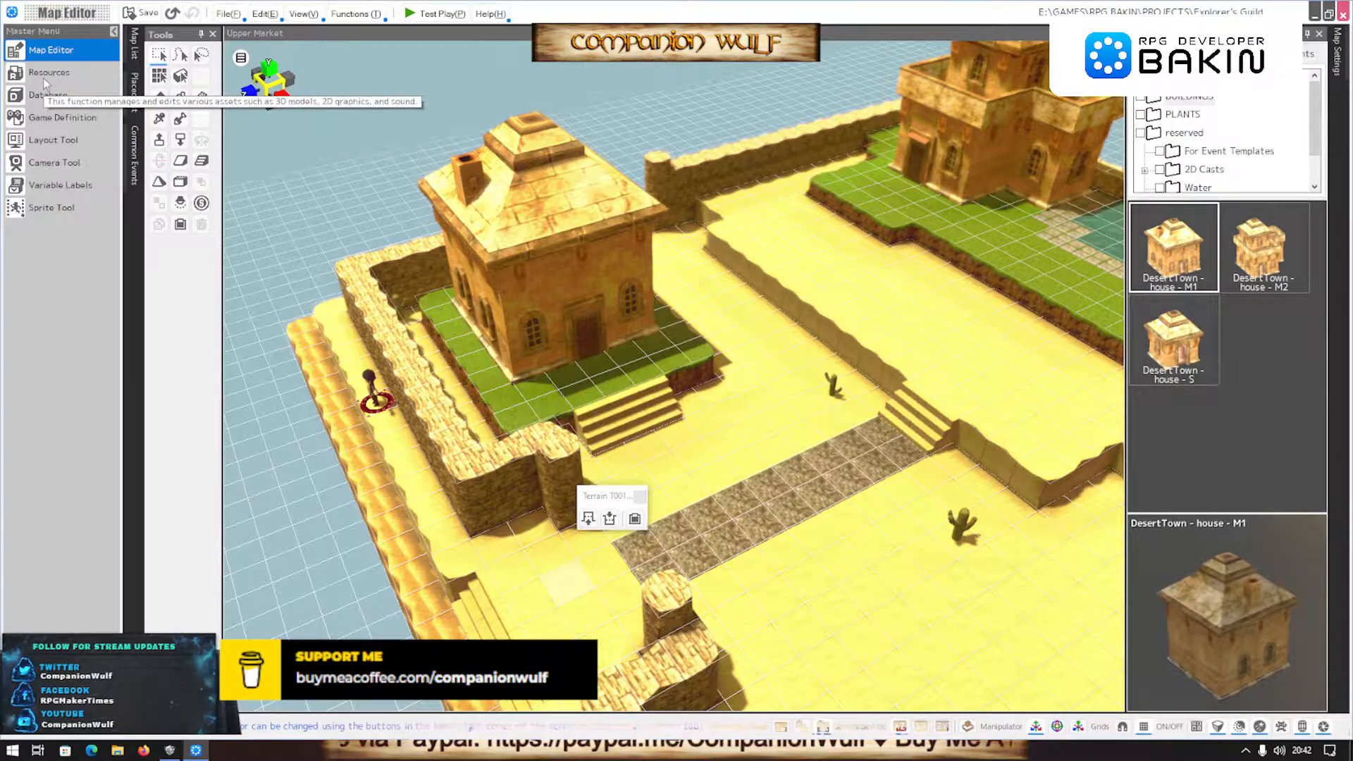
click(42, 117)
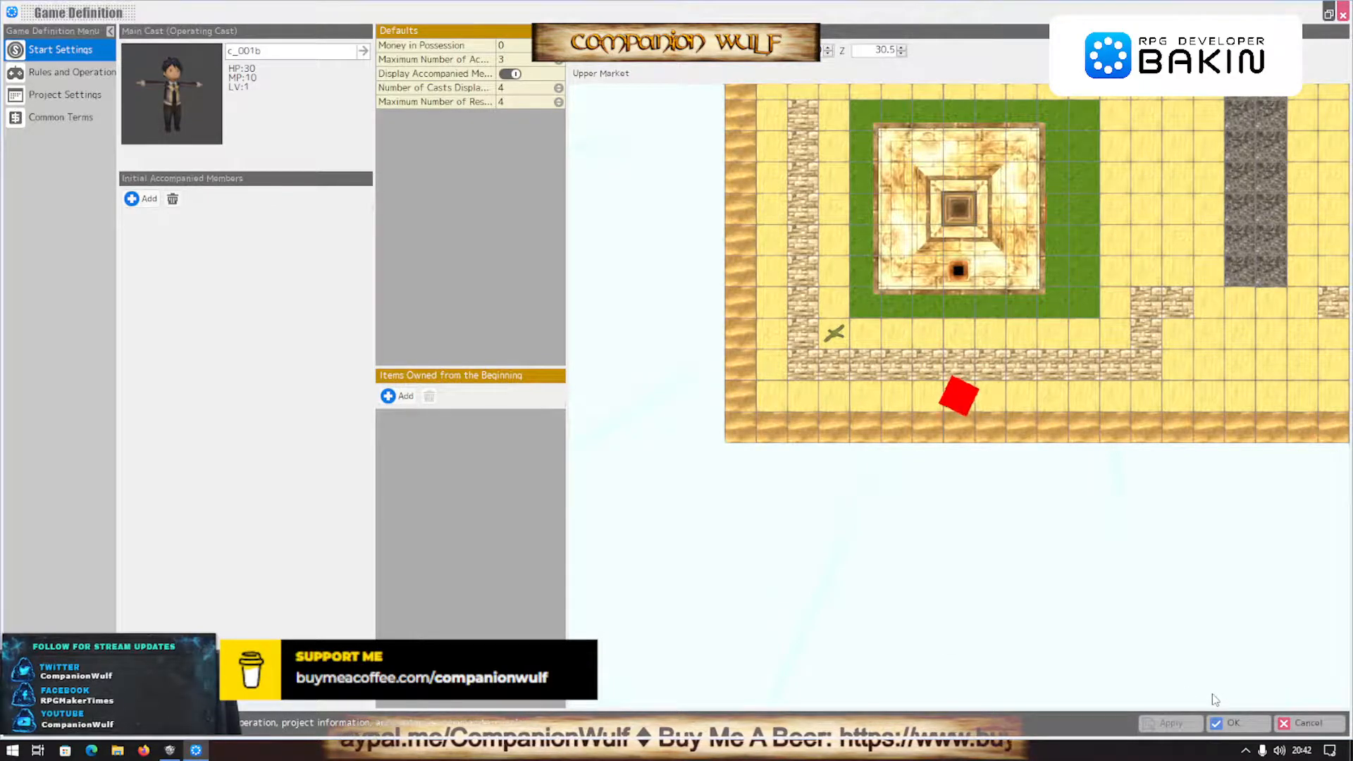
click(1229, 723)
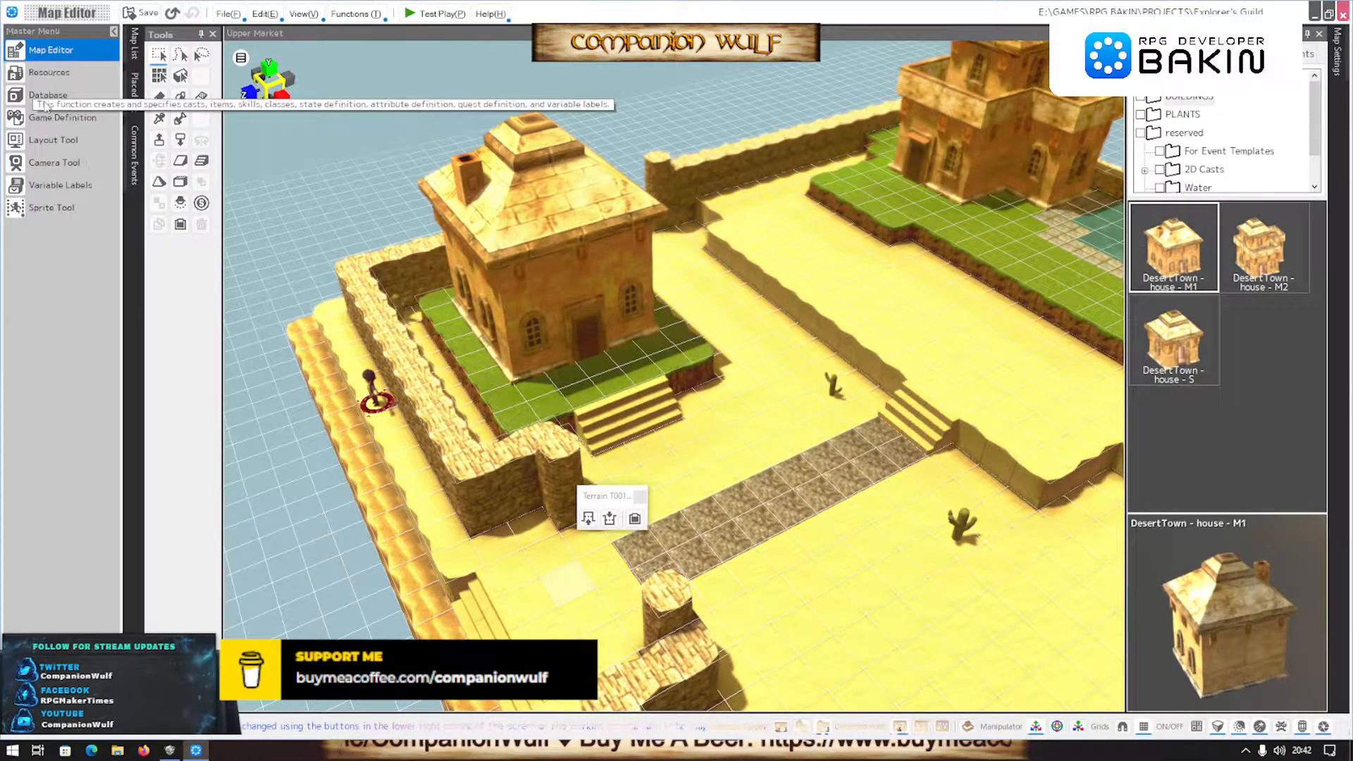
Open the motion selection for the c_001b character stamp in the 3D stamp resources
click(39, 75)
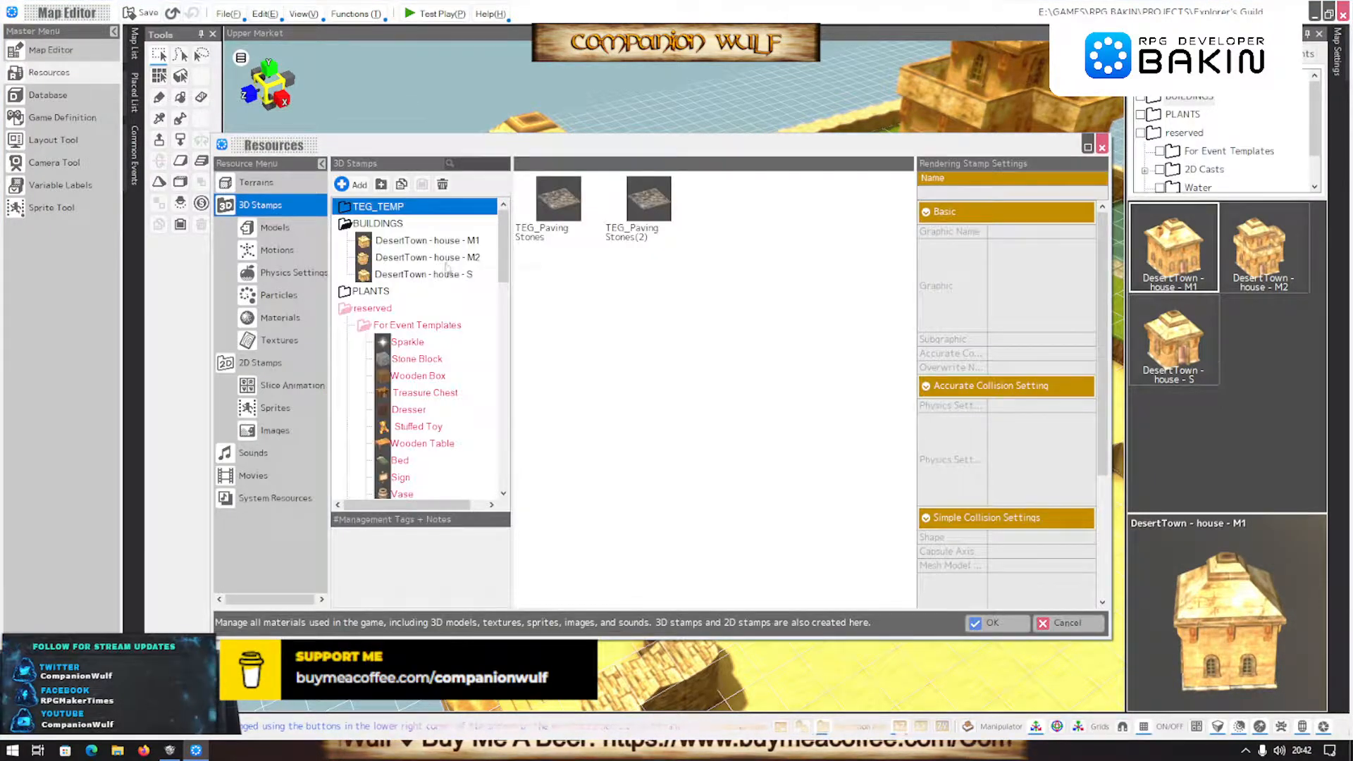
click(344, 310)
click(357, 326)
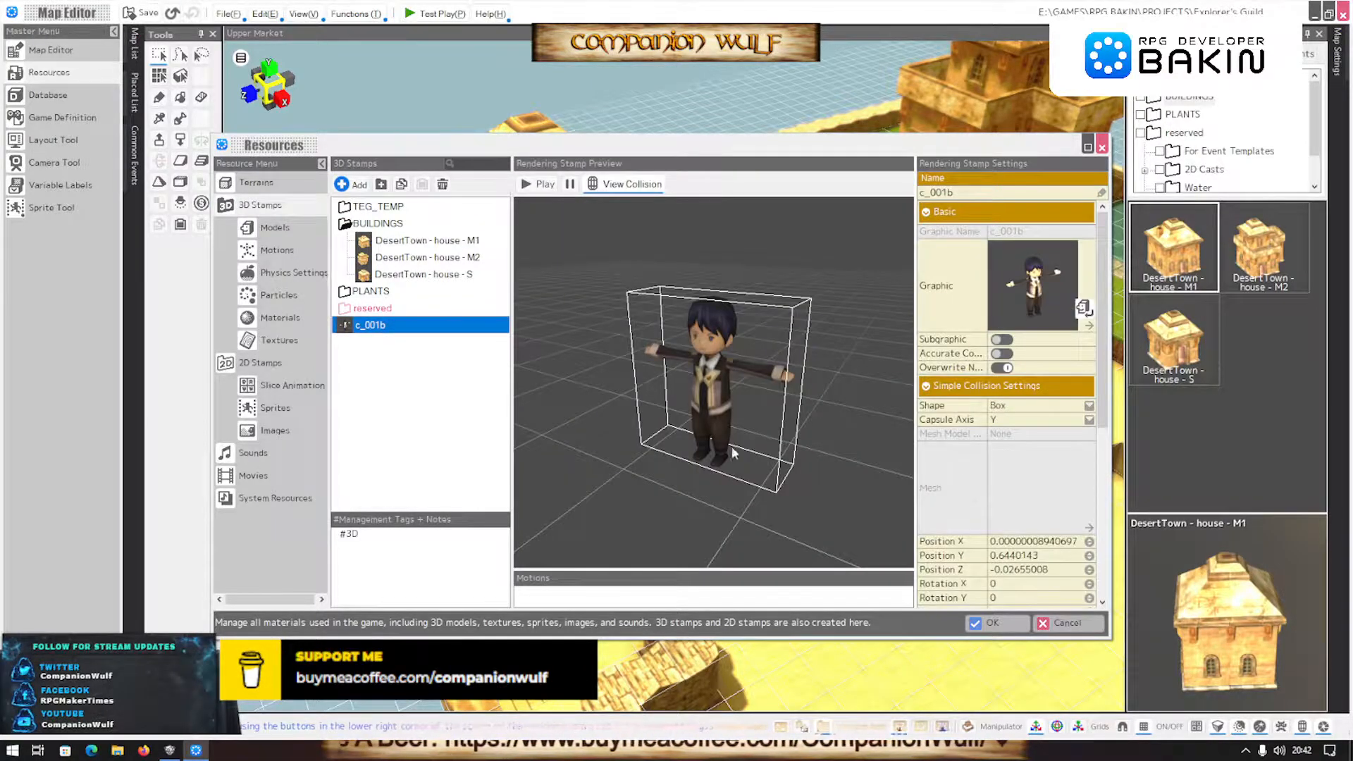
scroll(1086, 492, down, 3)
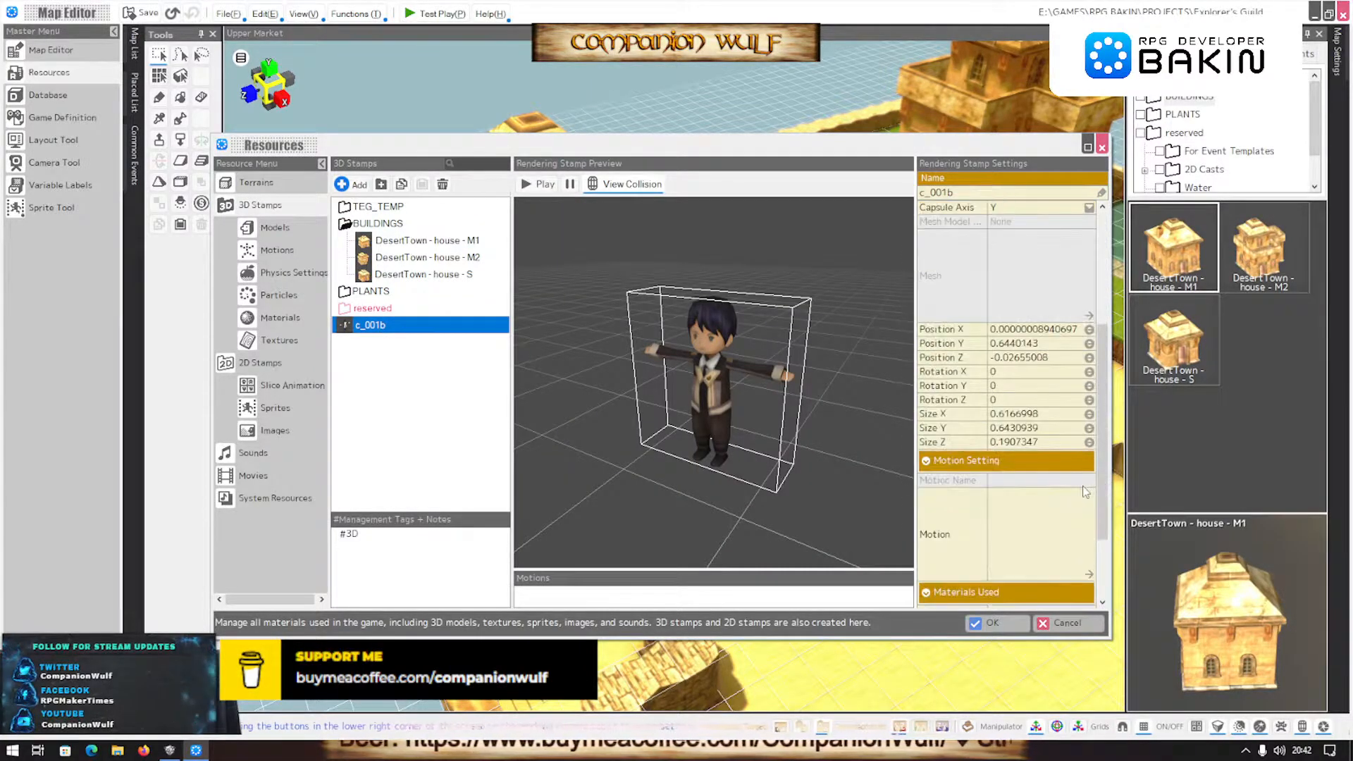
click(1090, 577)
click(1090, 576)
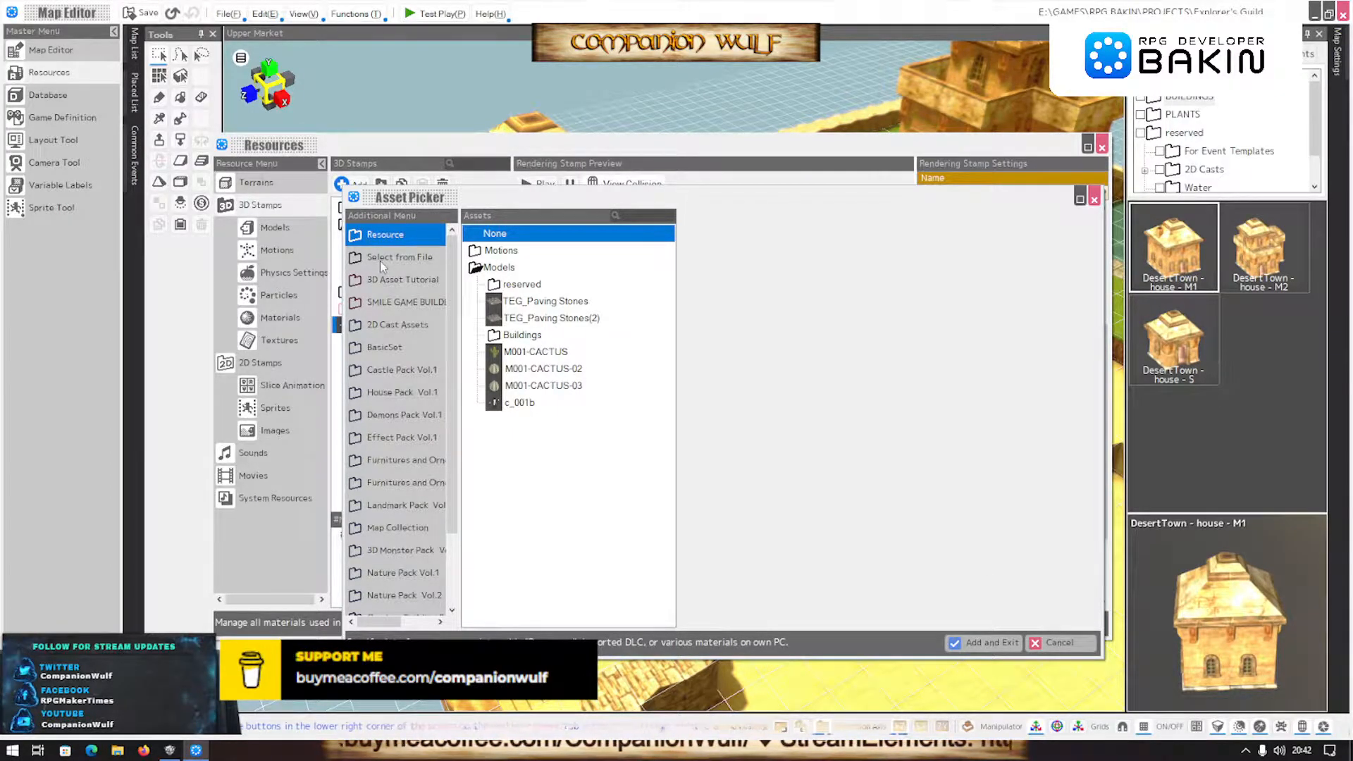
Add mot001_walk from the SMILE GAME BUILDER pack's Motion B folder as the motion of the c_001b stamp
click(370, 303)
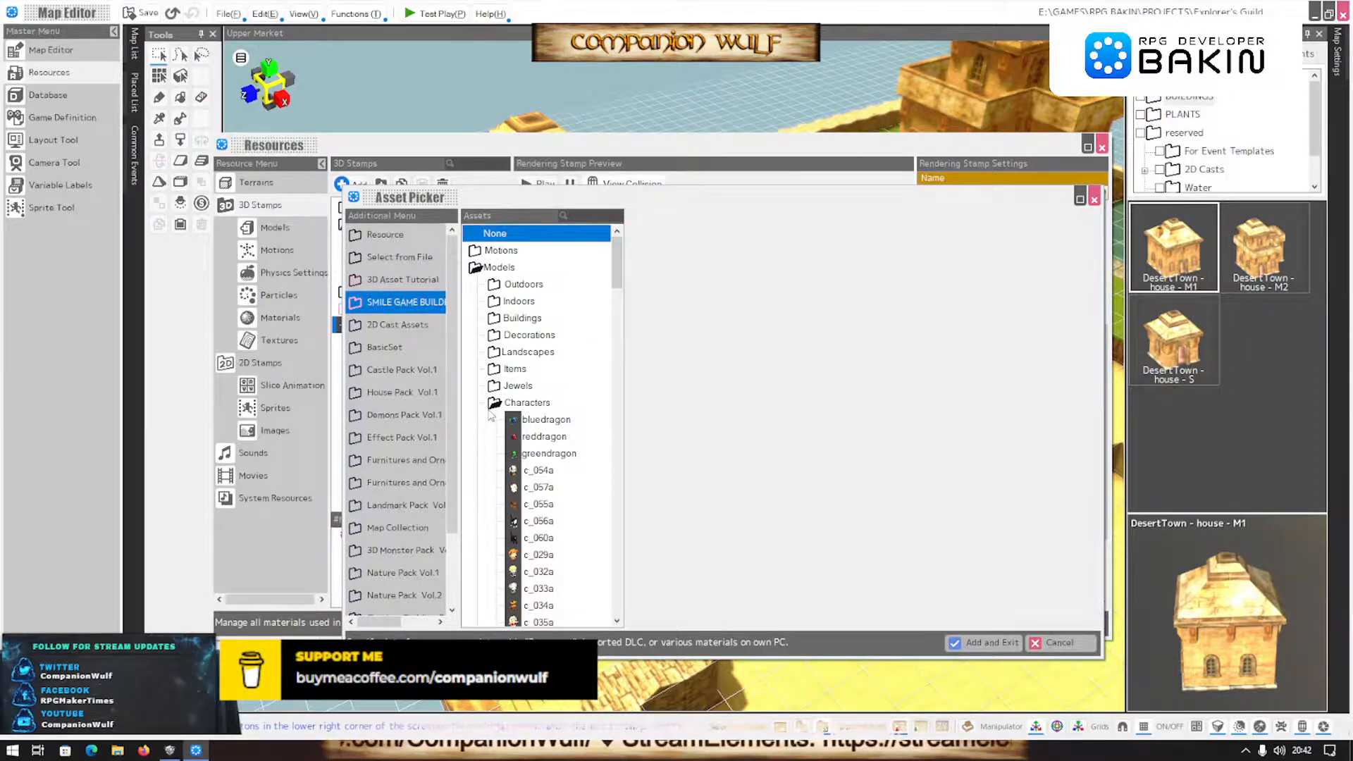
click(525, 403)
click(494, 438)
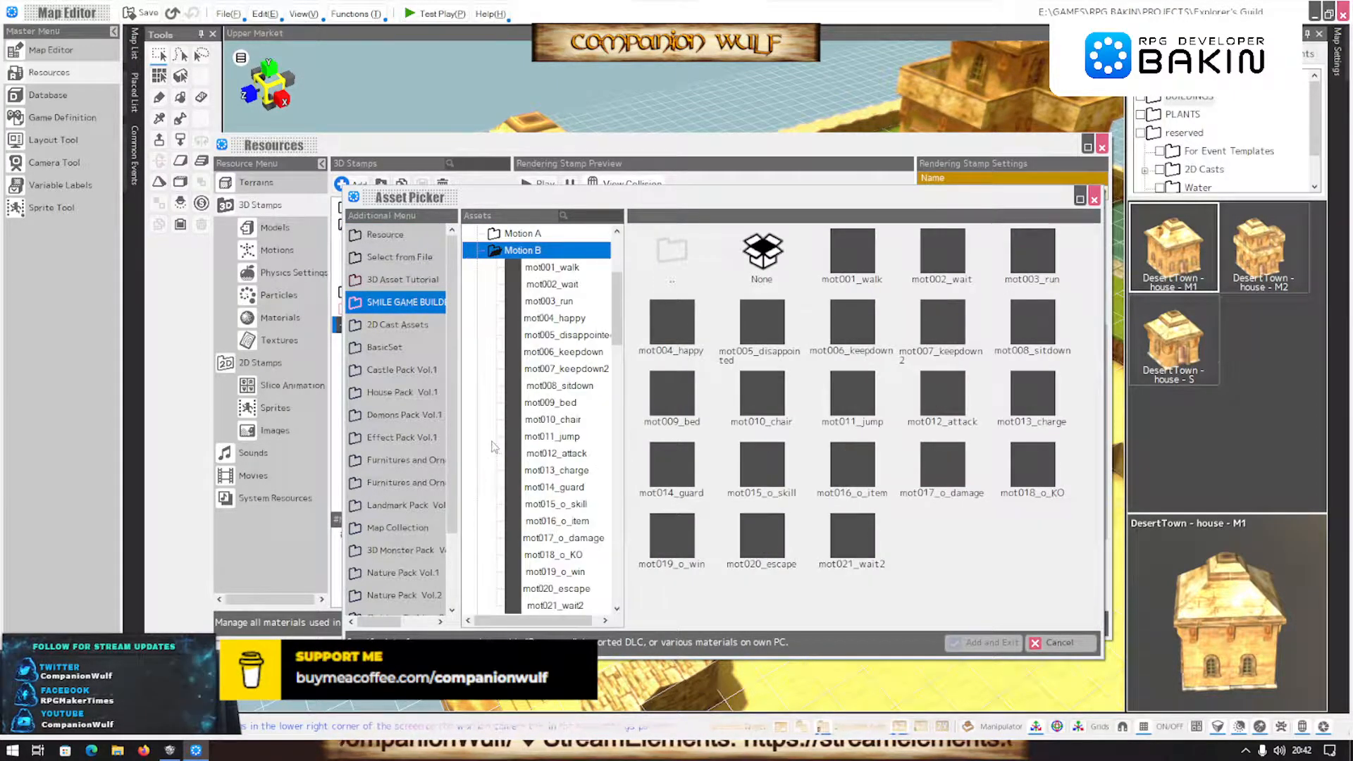
click(864, 266)
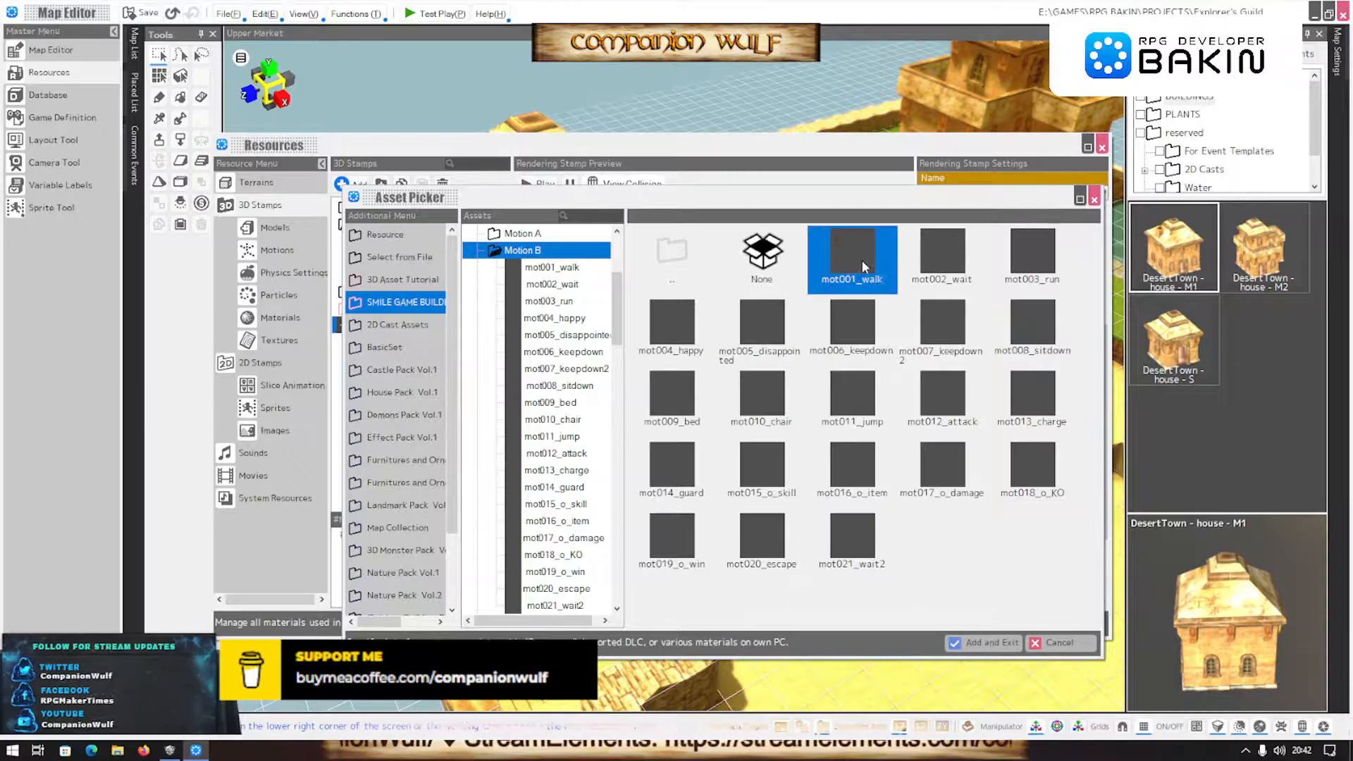
click(864, 535)
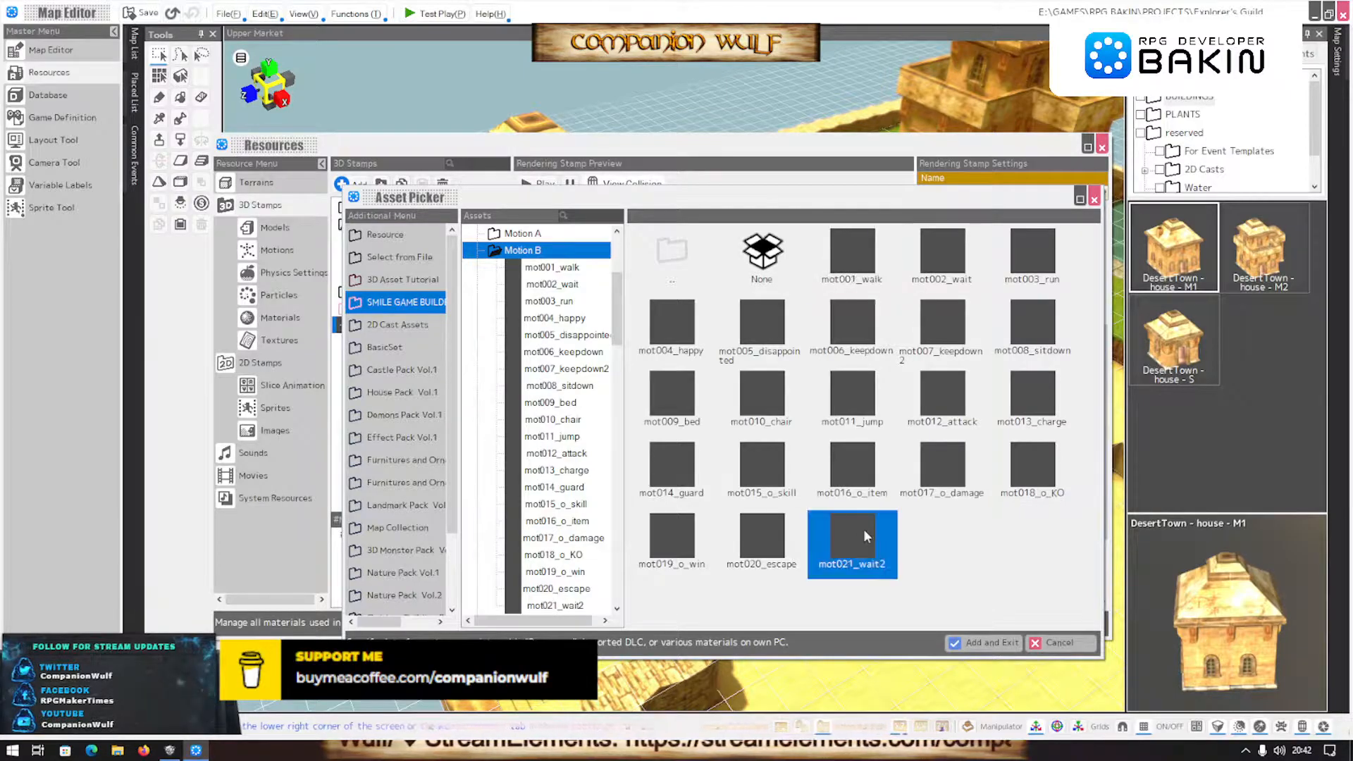
click(845, 255)
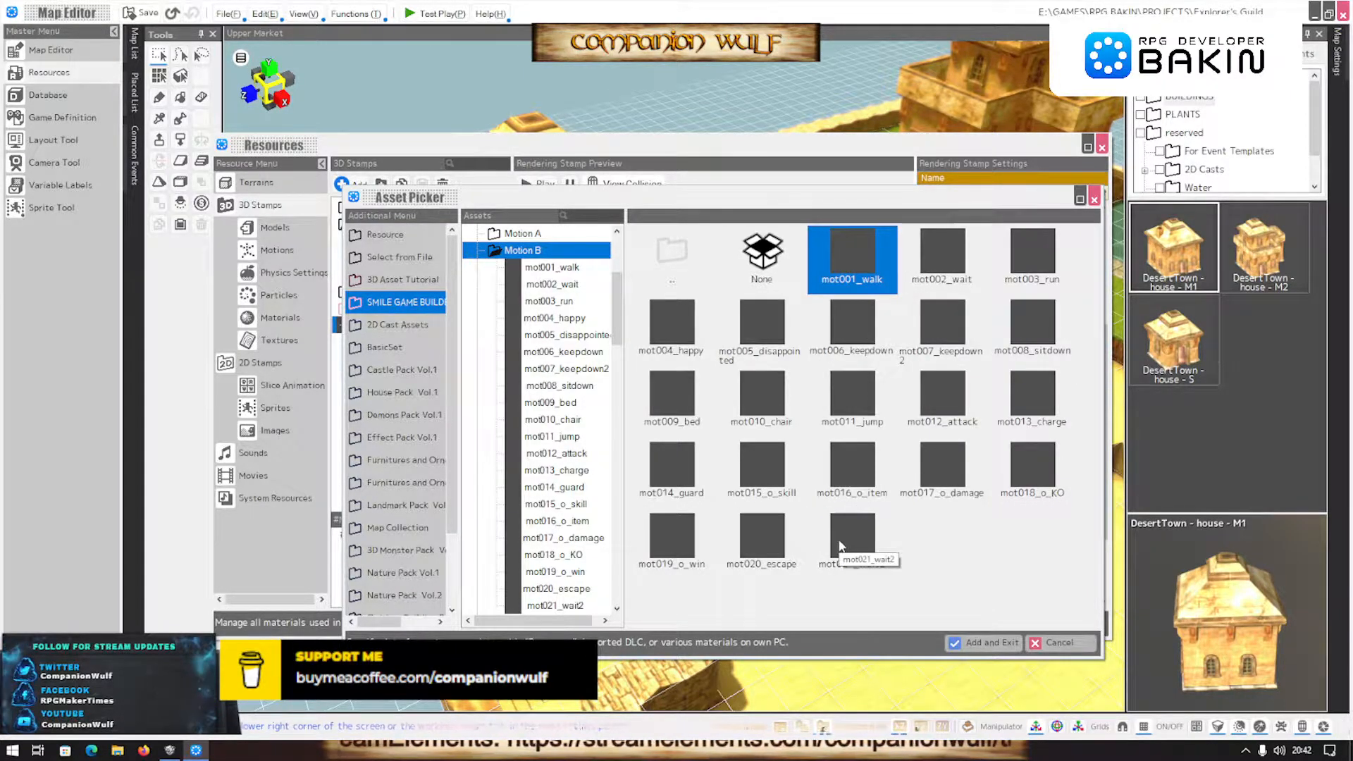
click(1035, 262)
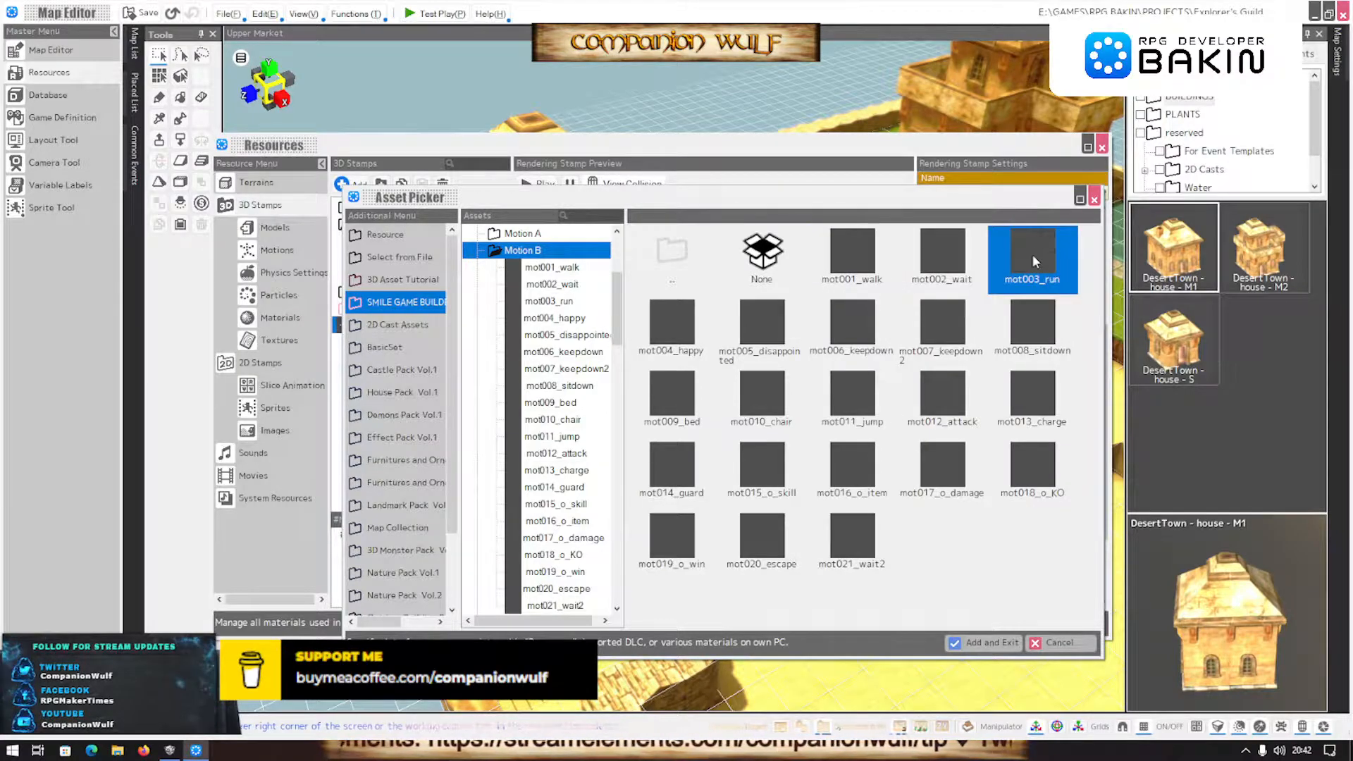
click(851, 261)
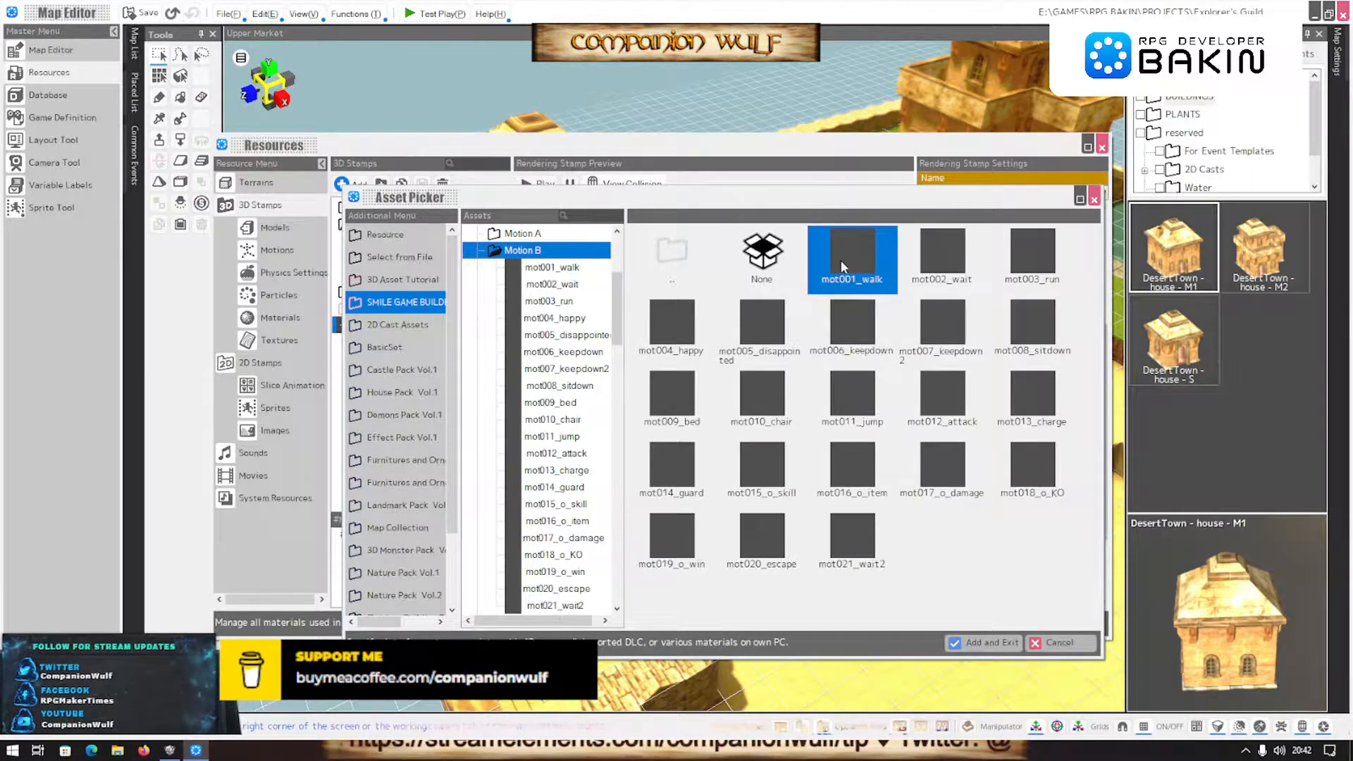
double_click(866, 262)
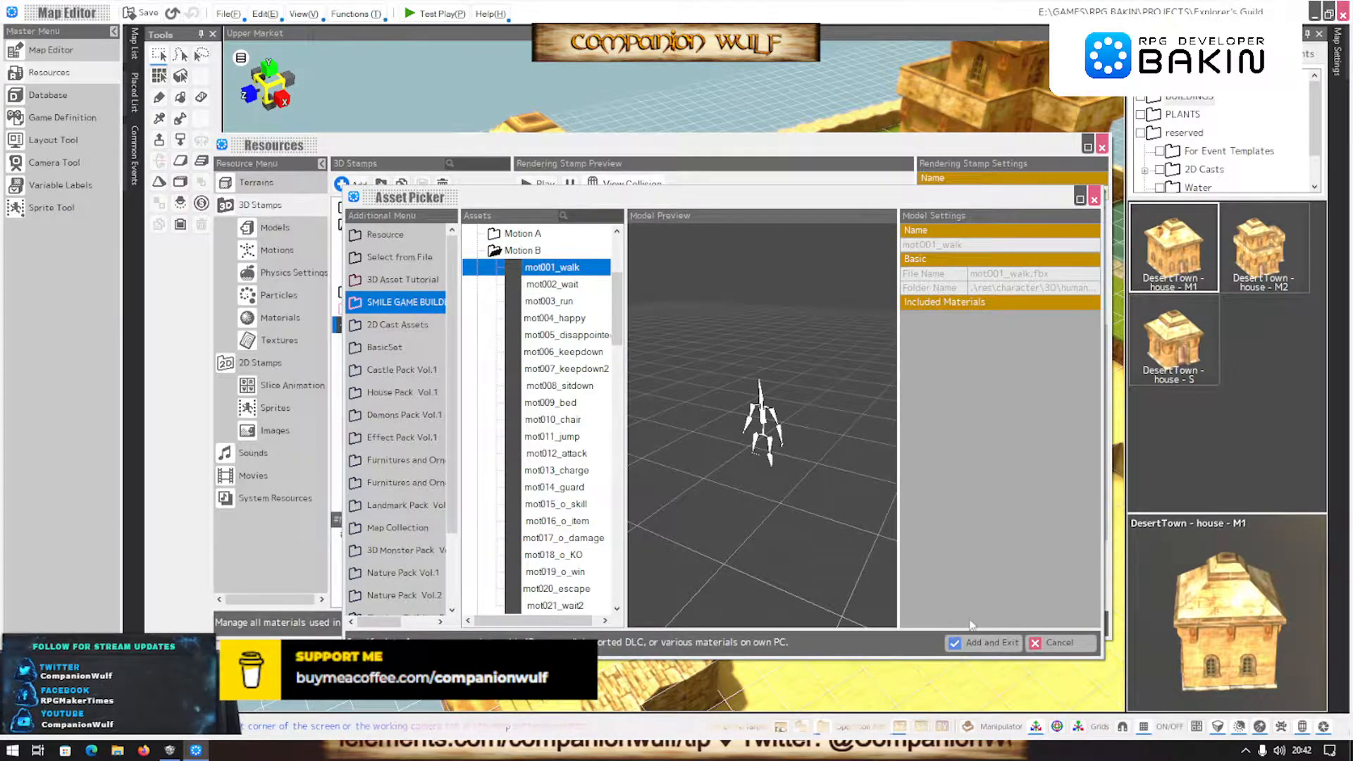
click(985, 642)
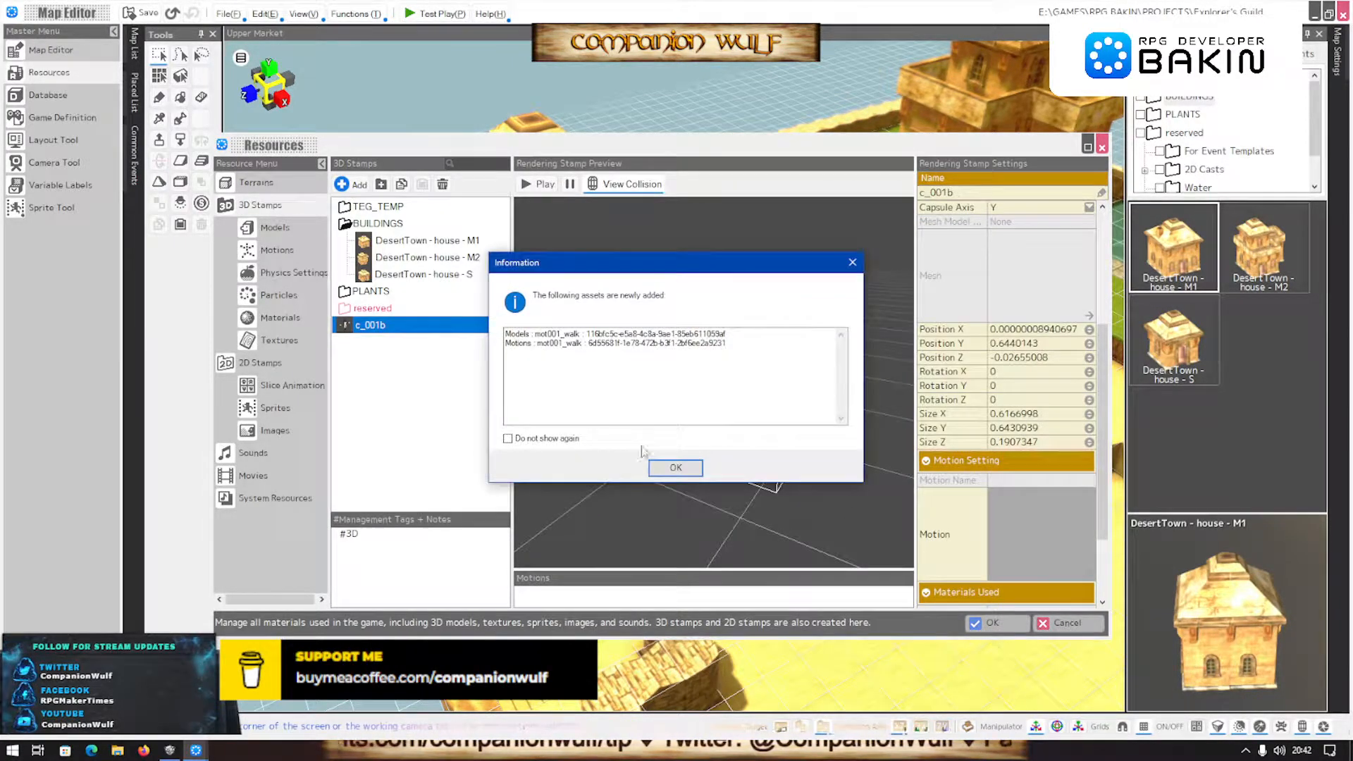
click(671, 468)
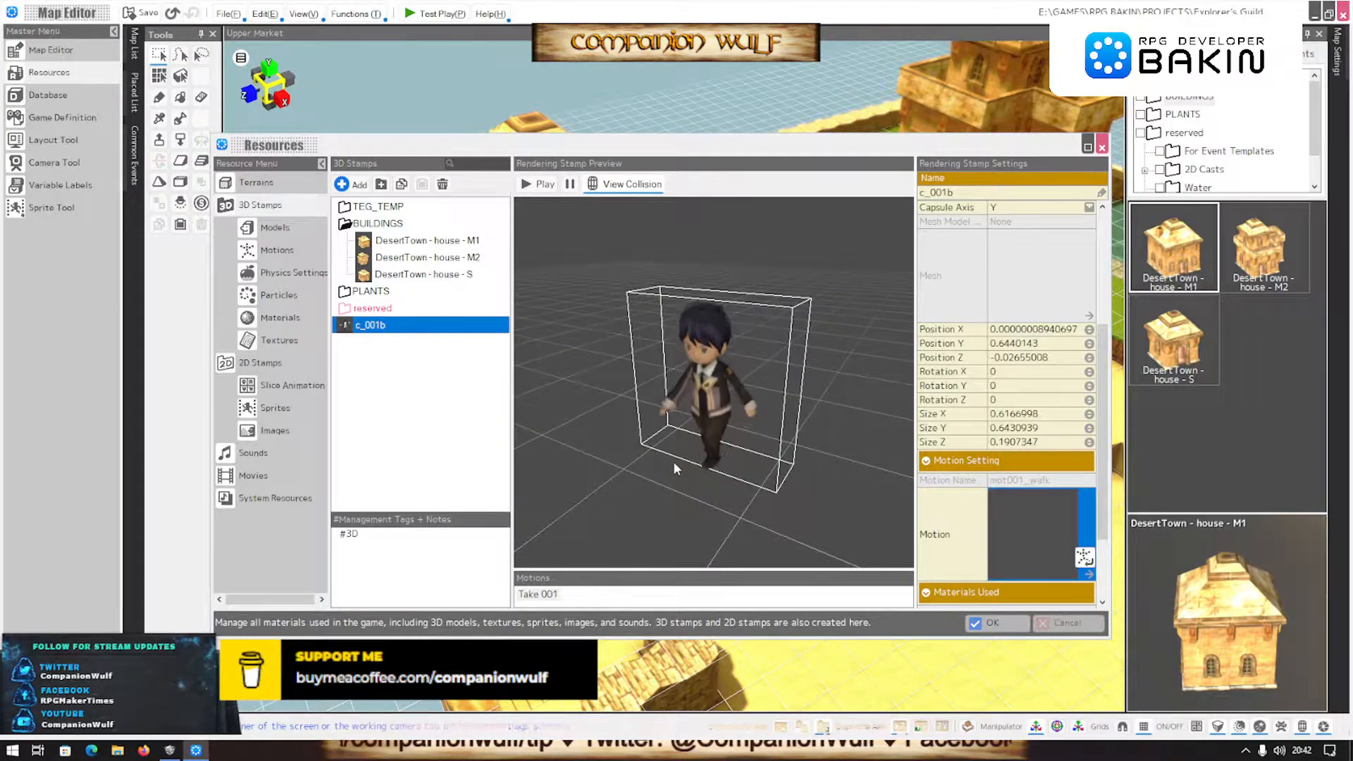
Replace the c_001b stamp's motion with mot002_wait from the pack's Motion B folder and accept the resource changes
click(1089, 576)
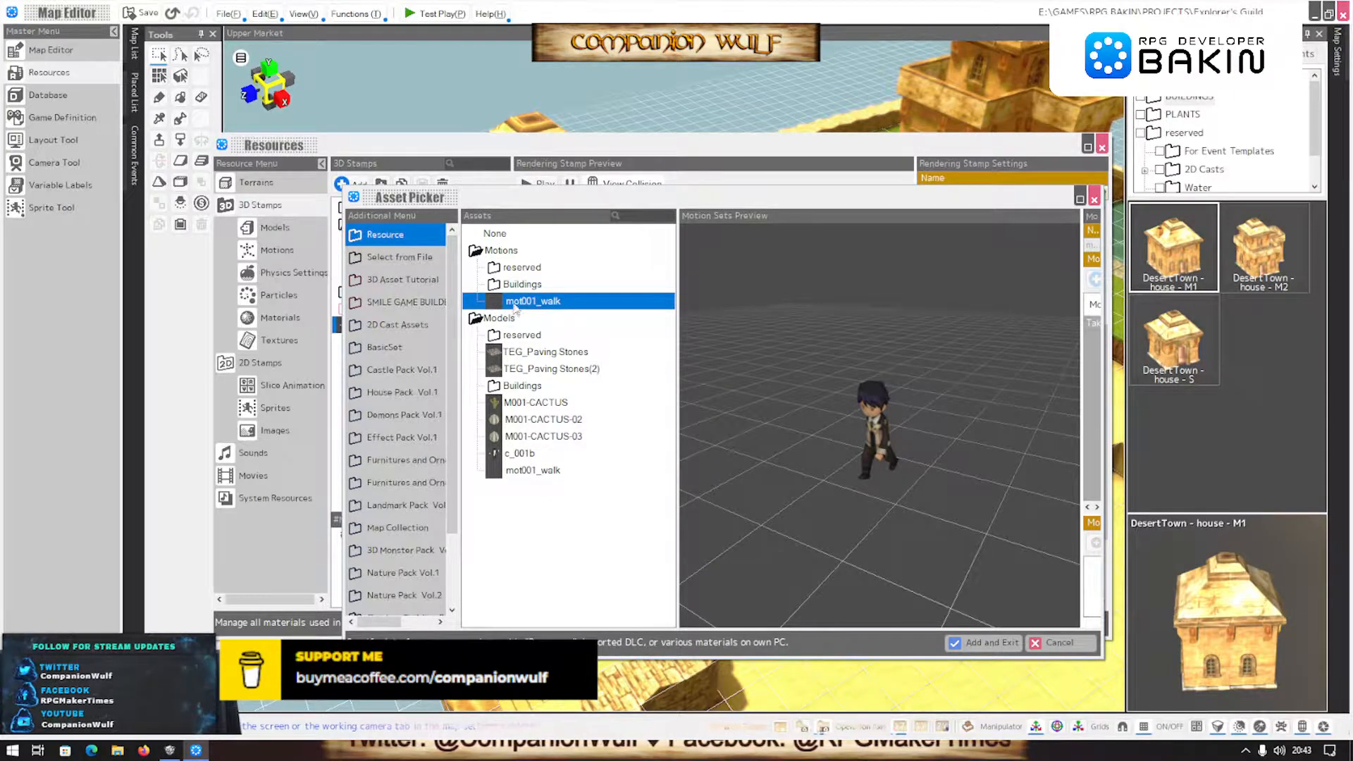
click(400, 304)
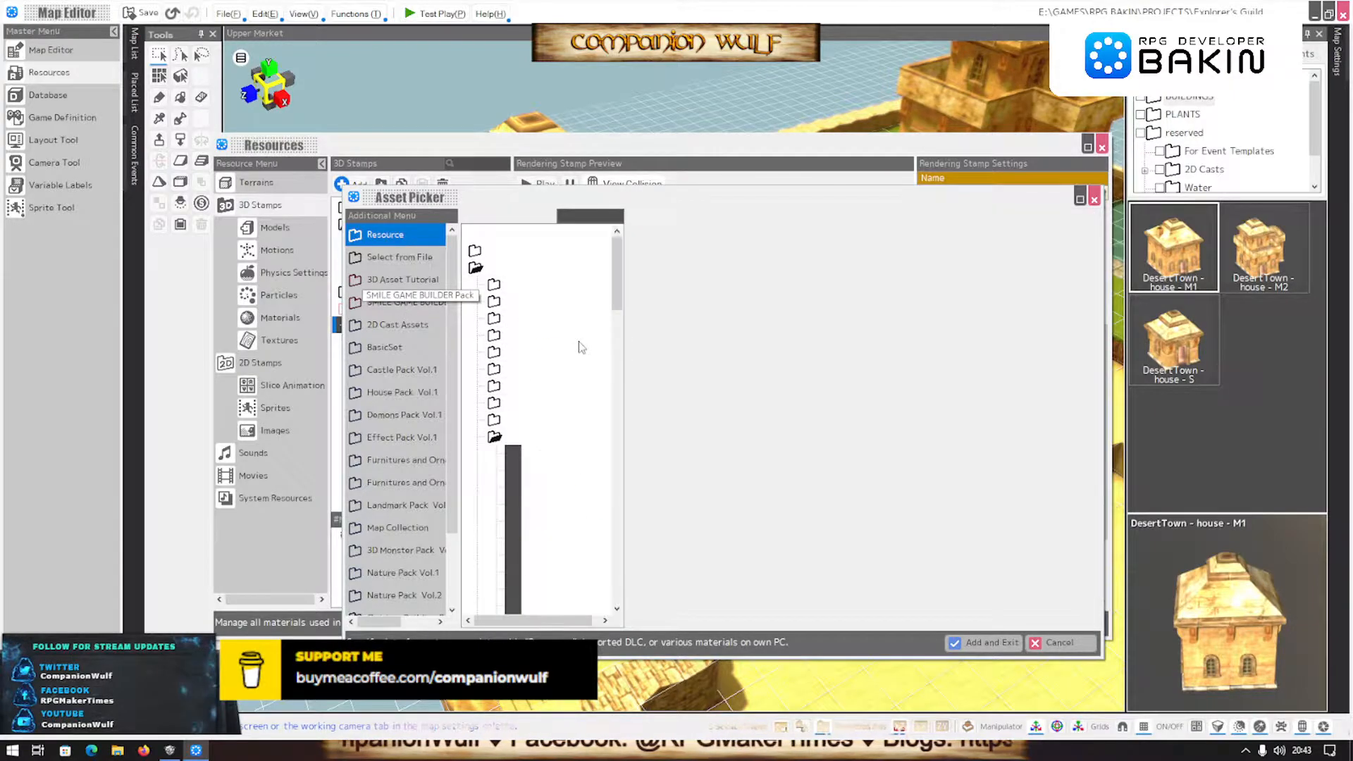
click(550, 471)
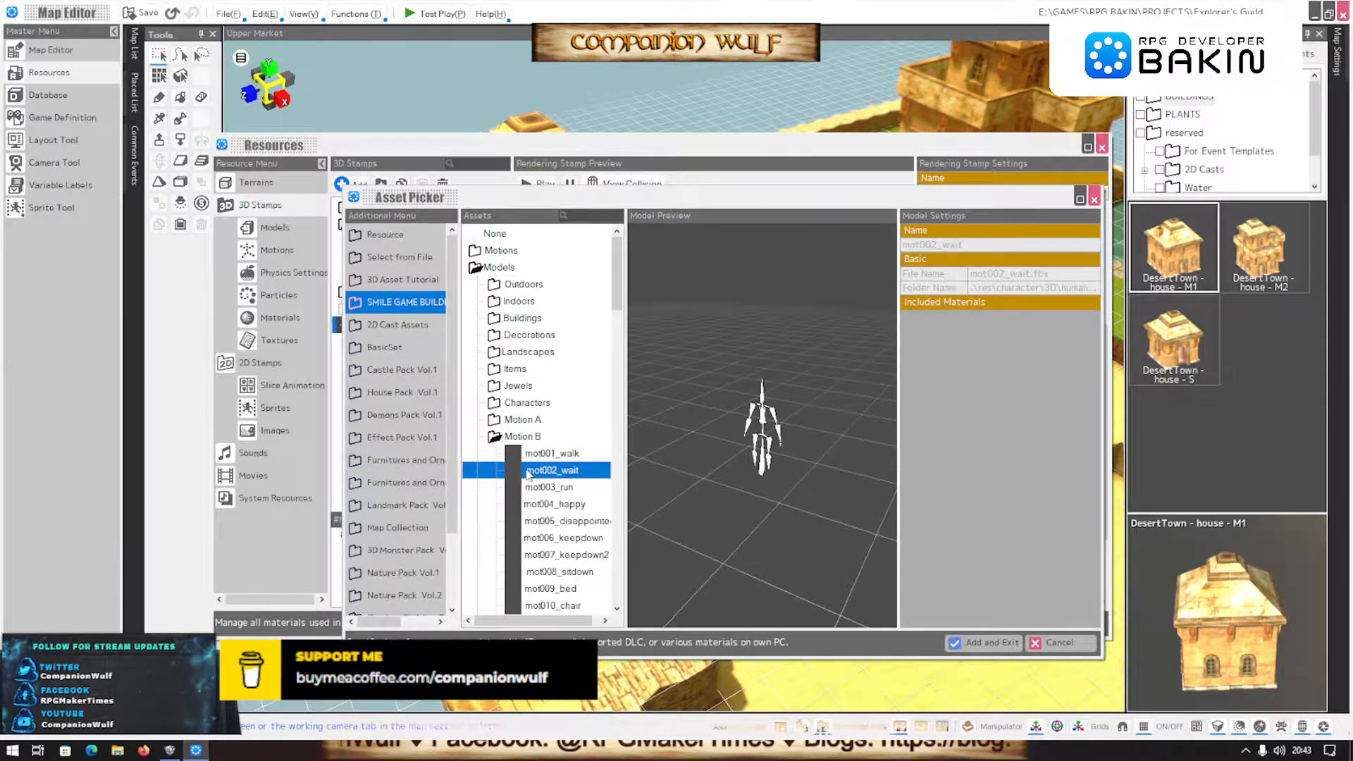
click(990, 642)
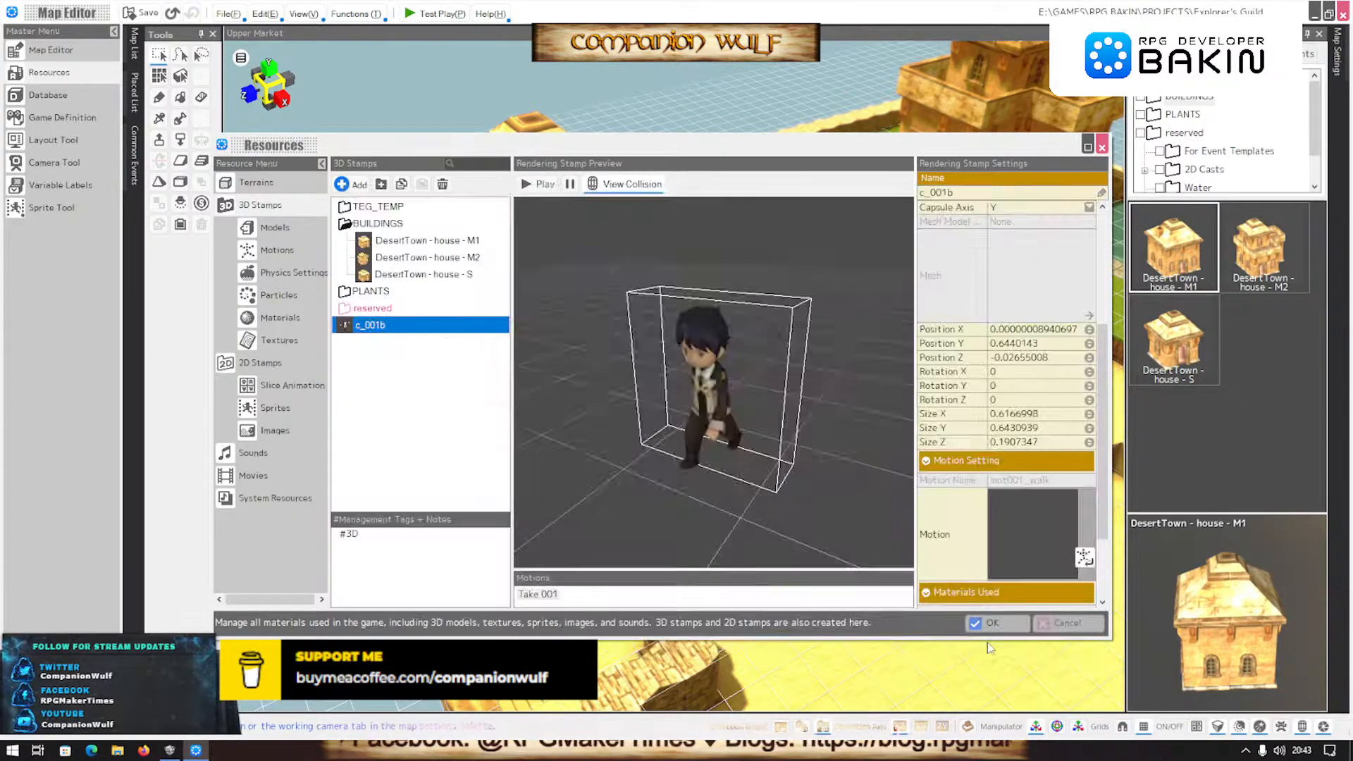
click(683, 467)
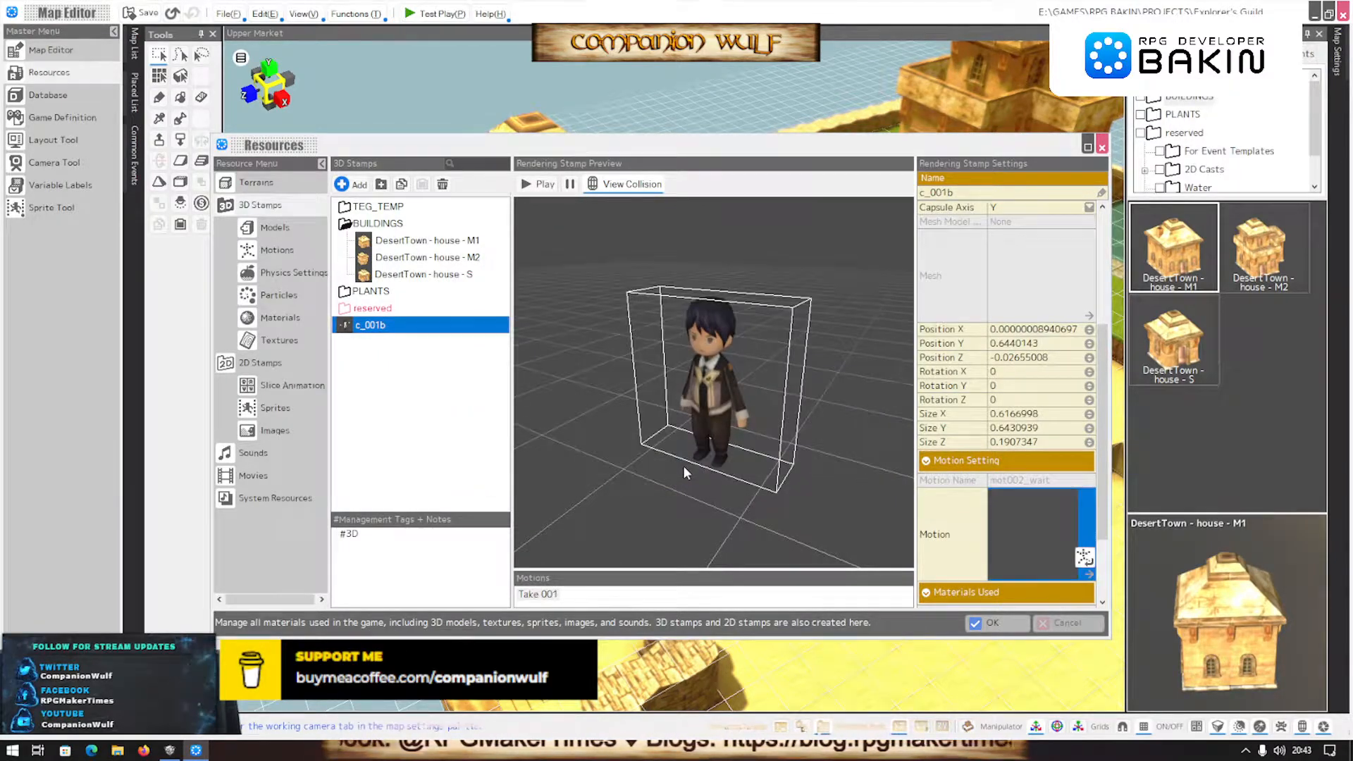
click(991, 622)
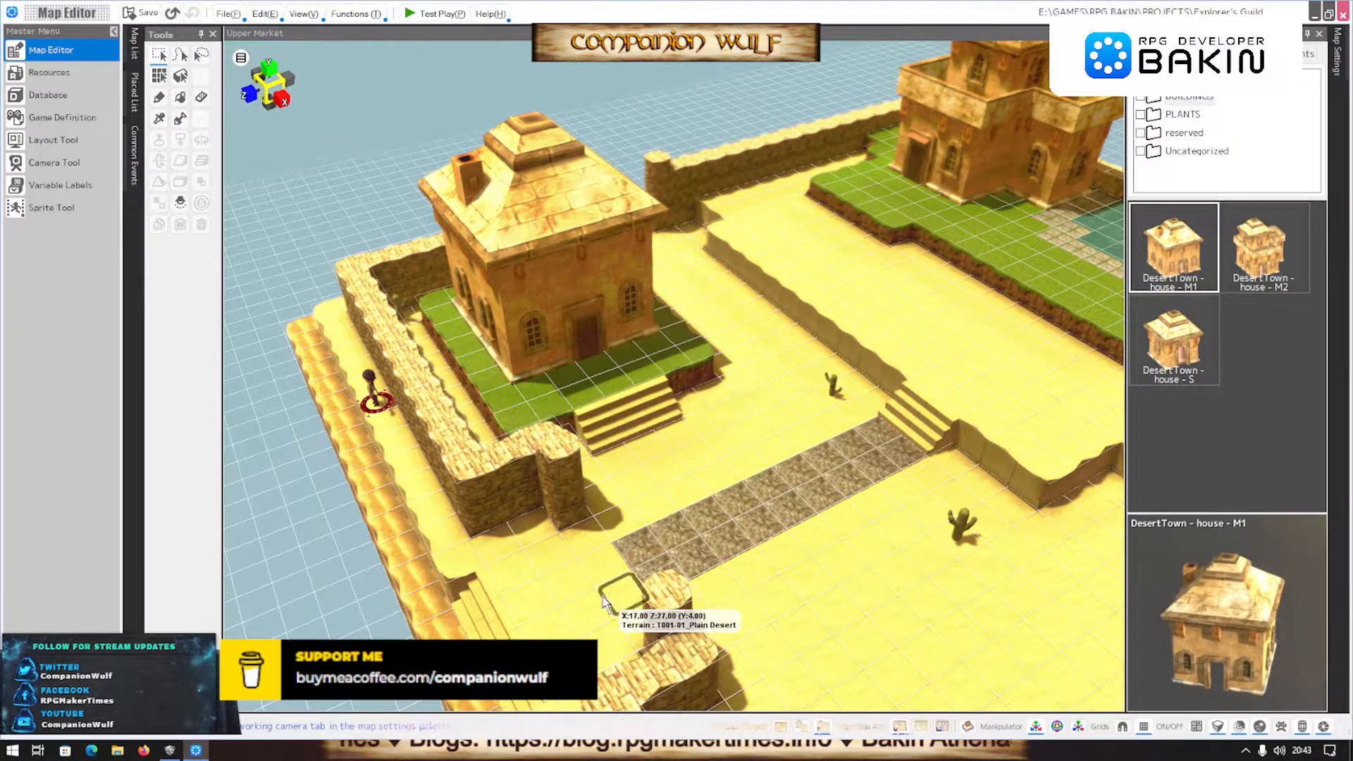
Move the starting point to the desert tile between the gate pillars, just before the paved path, and select it
right_click(570, 586)
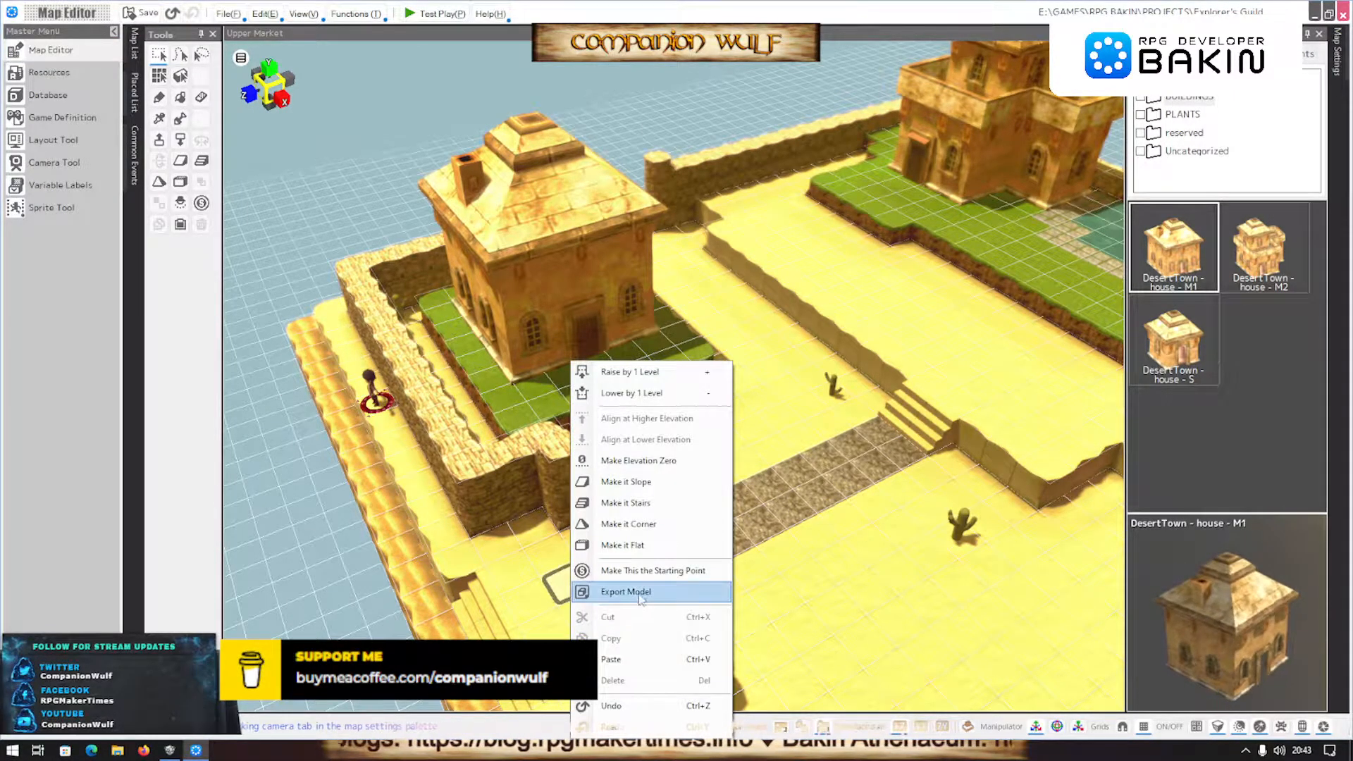
click(634, 567)
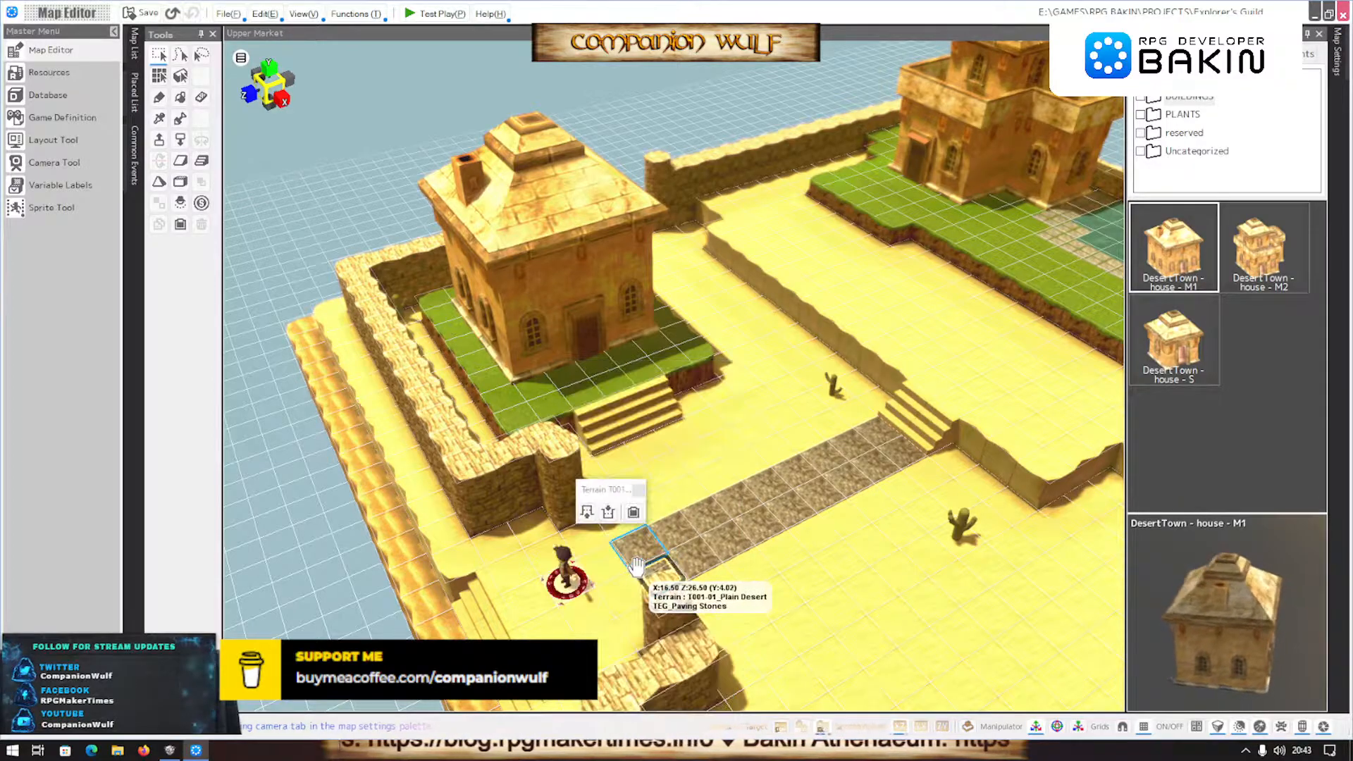
click(565, 576)
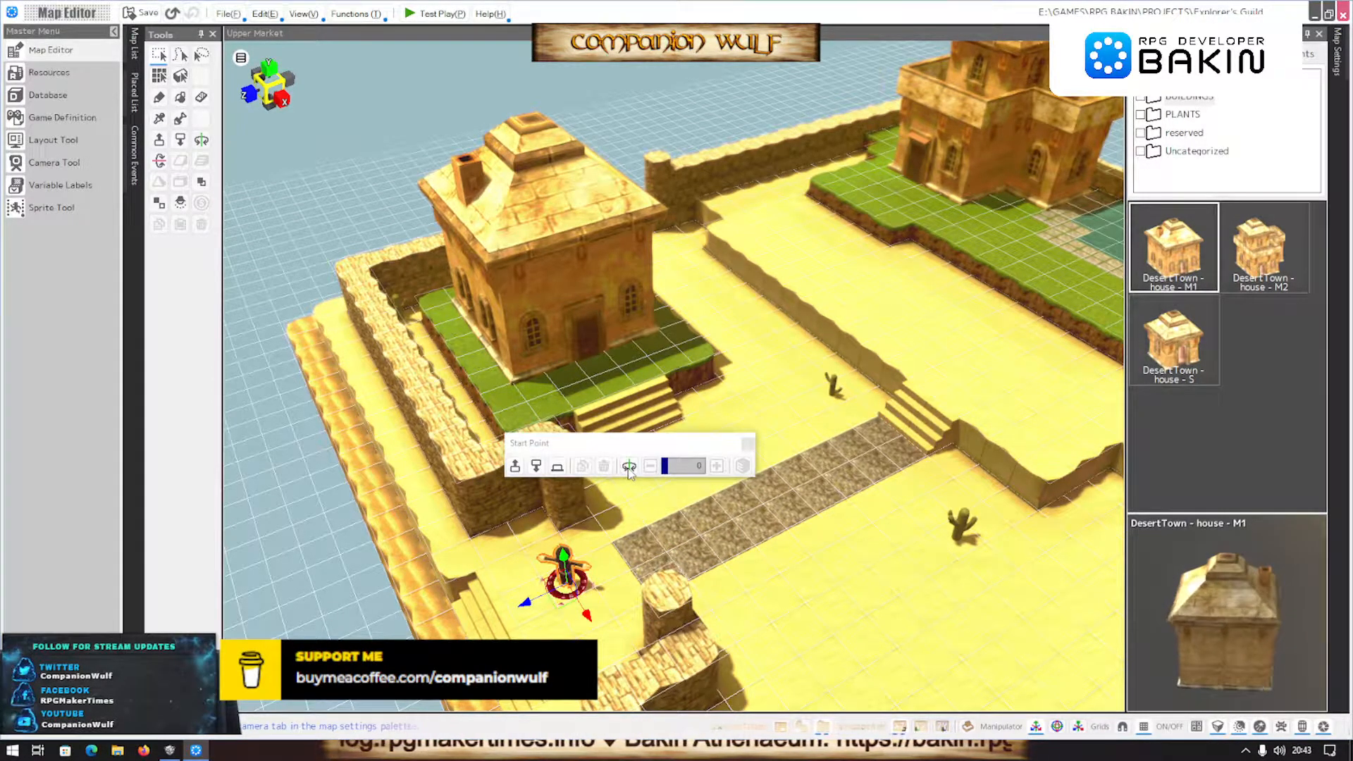
Test play the map, walking the character along the paved path and up to the far house while rotating the camera, and close the player
click(432, 14)
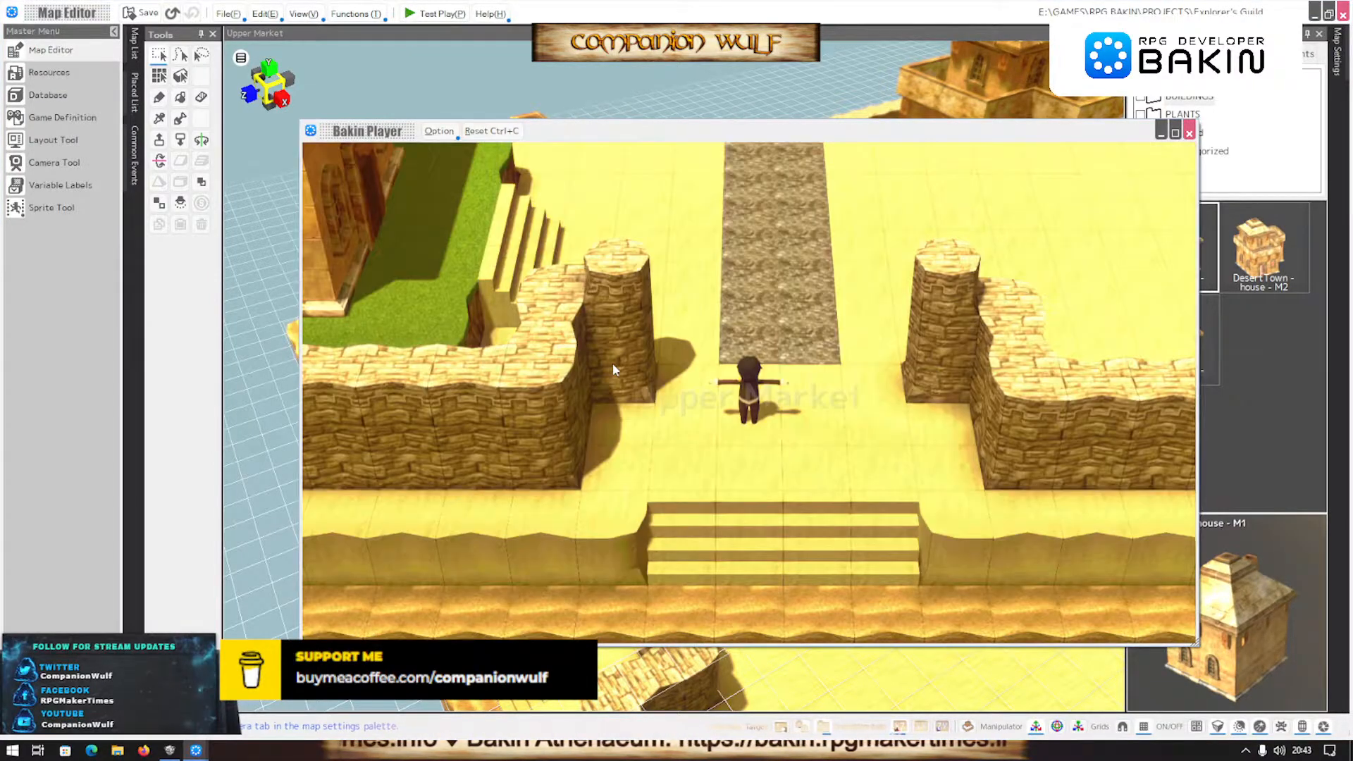
key(Up)
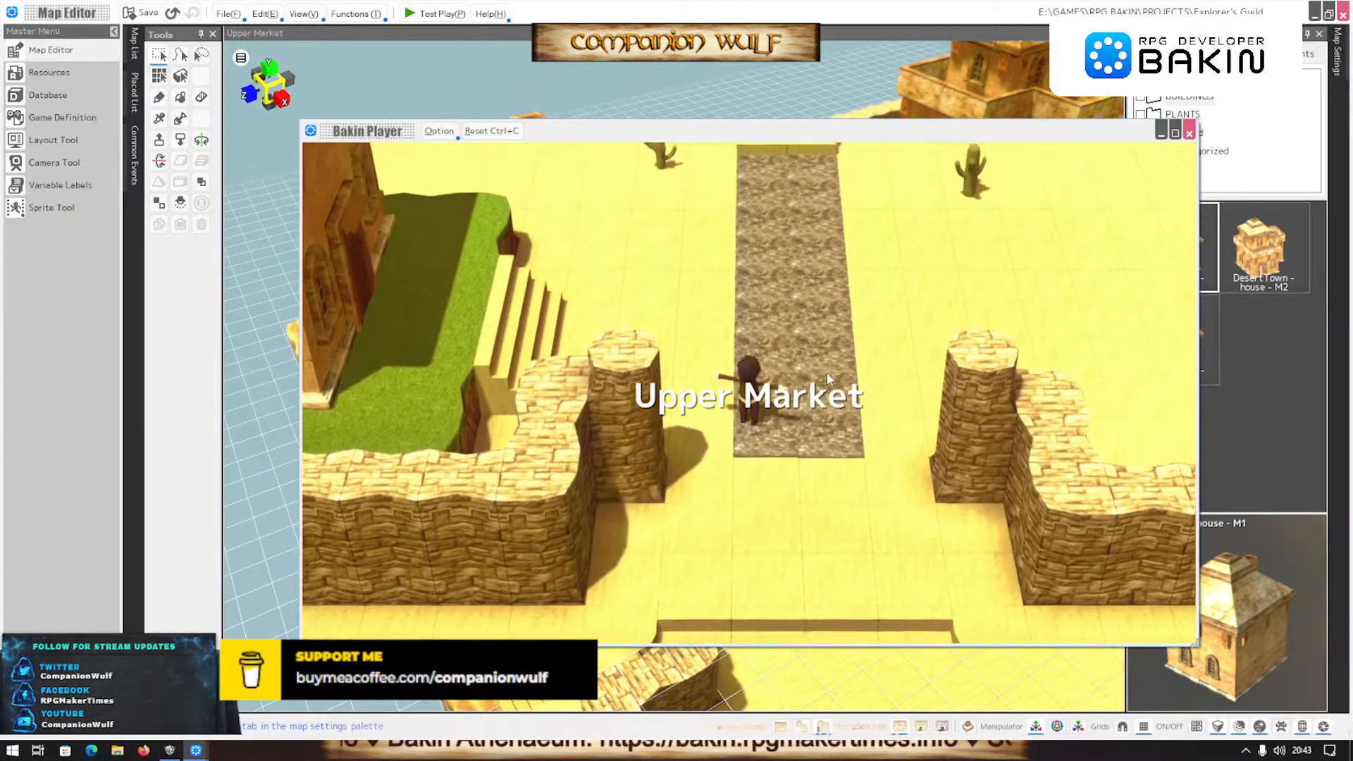
key(Right)
key(Up)
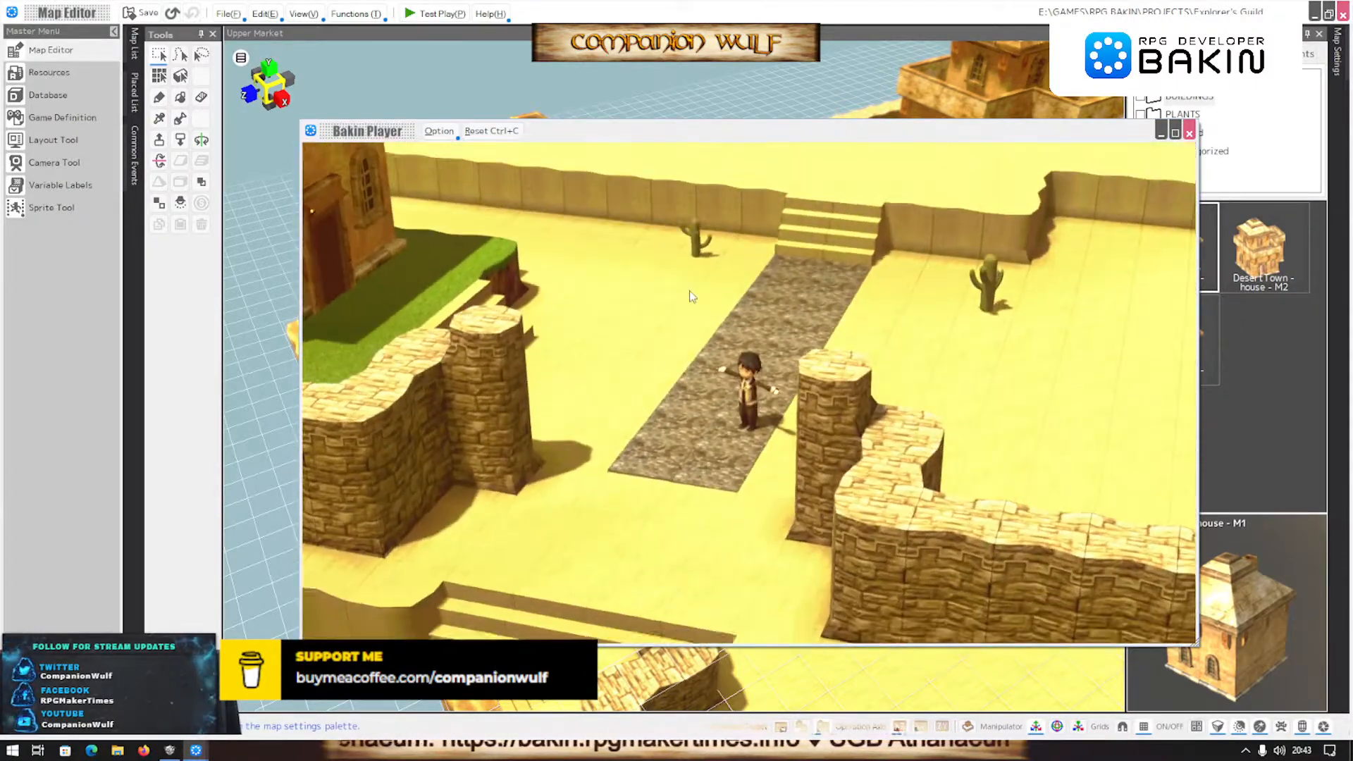
key(Up)
right_drag(691, 296, 718, 289)
key(Up)
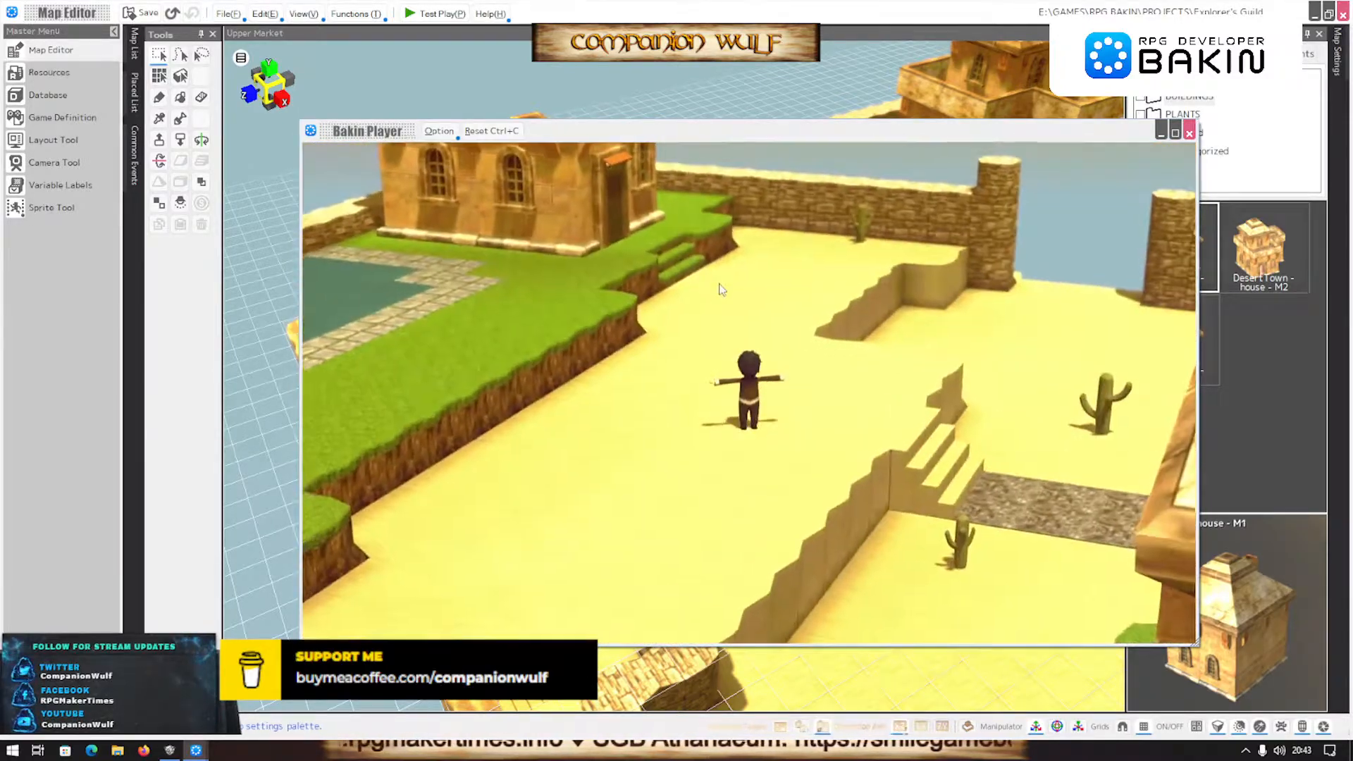
key(Up)
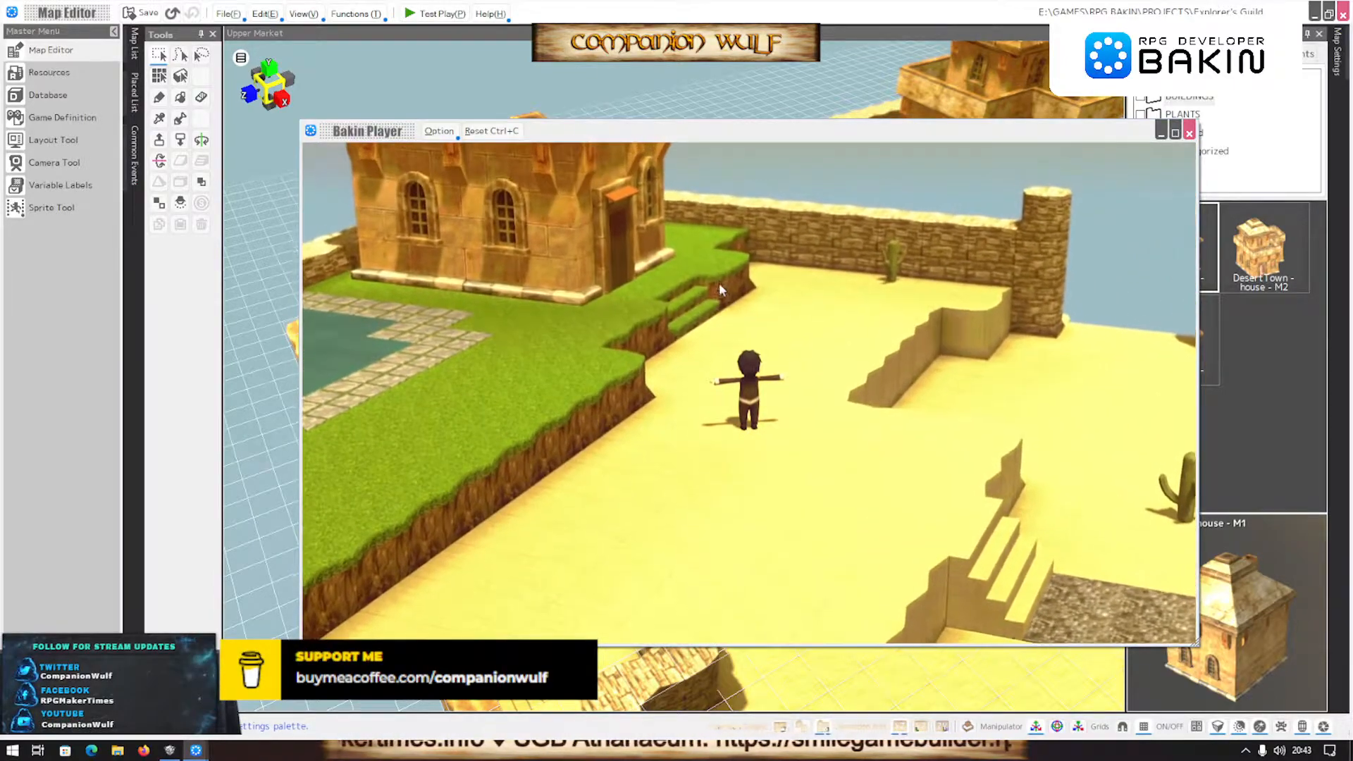
right_drag(719, 286, 619, 299)
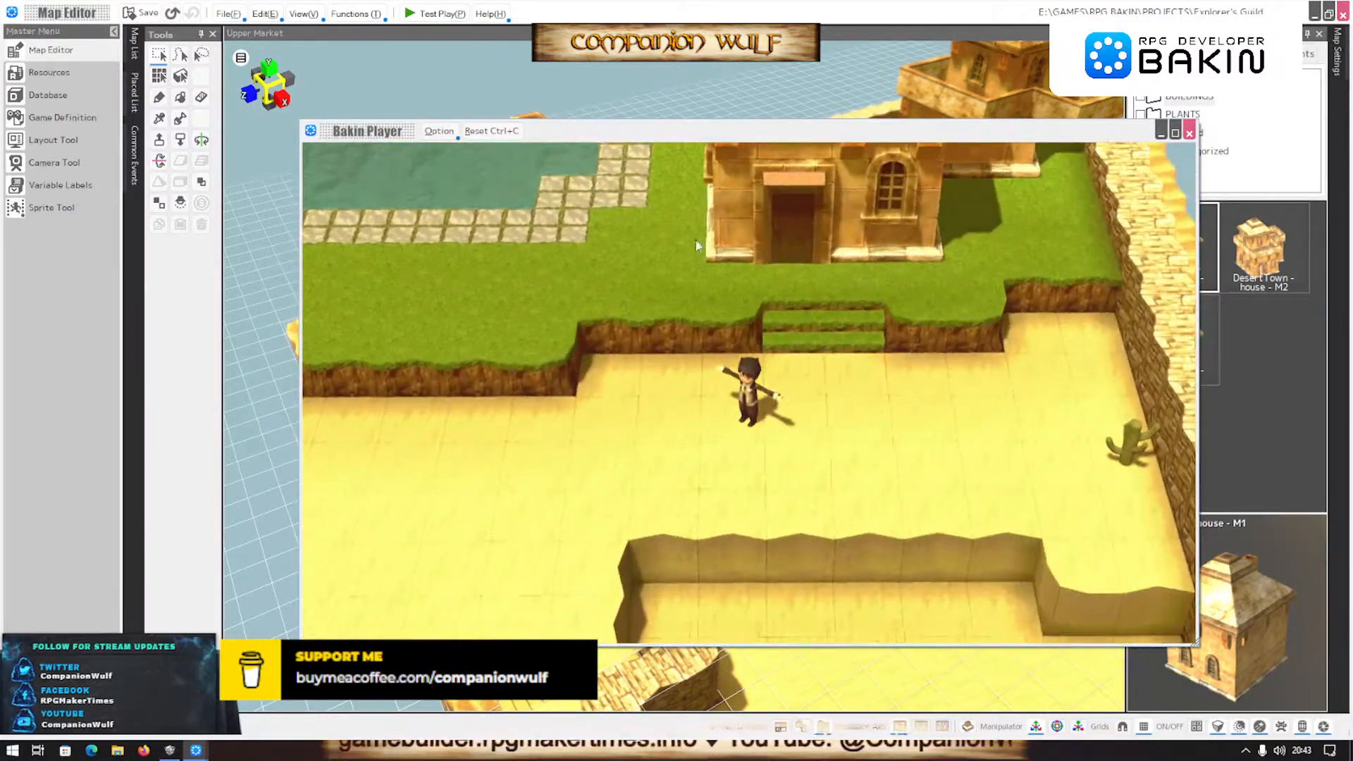
click(1189, 134)
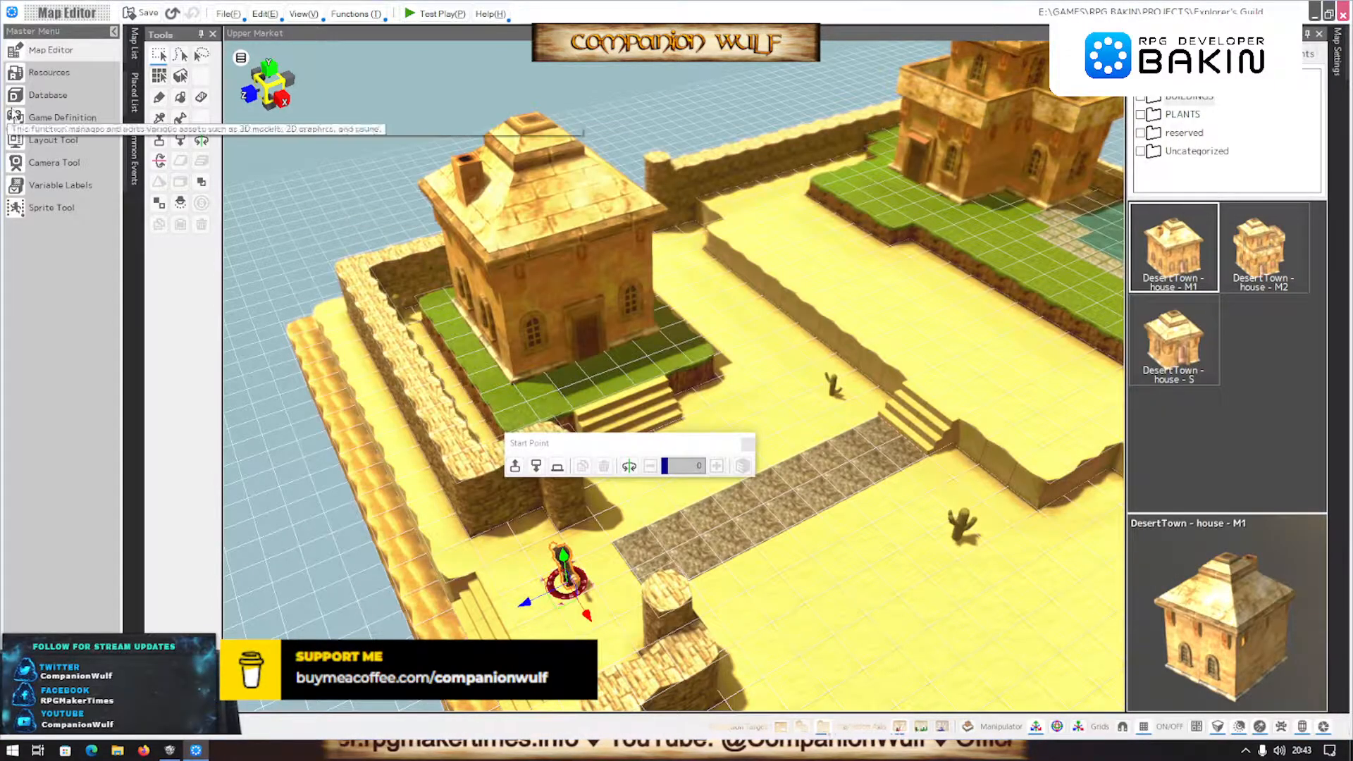
Examine the c_001b cast's basic, equipment and abilities, battle and effect settings in the database
click(44, 96)
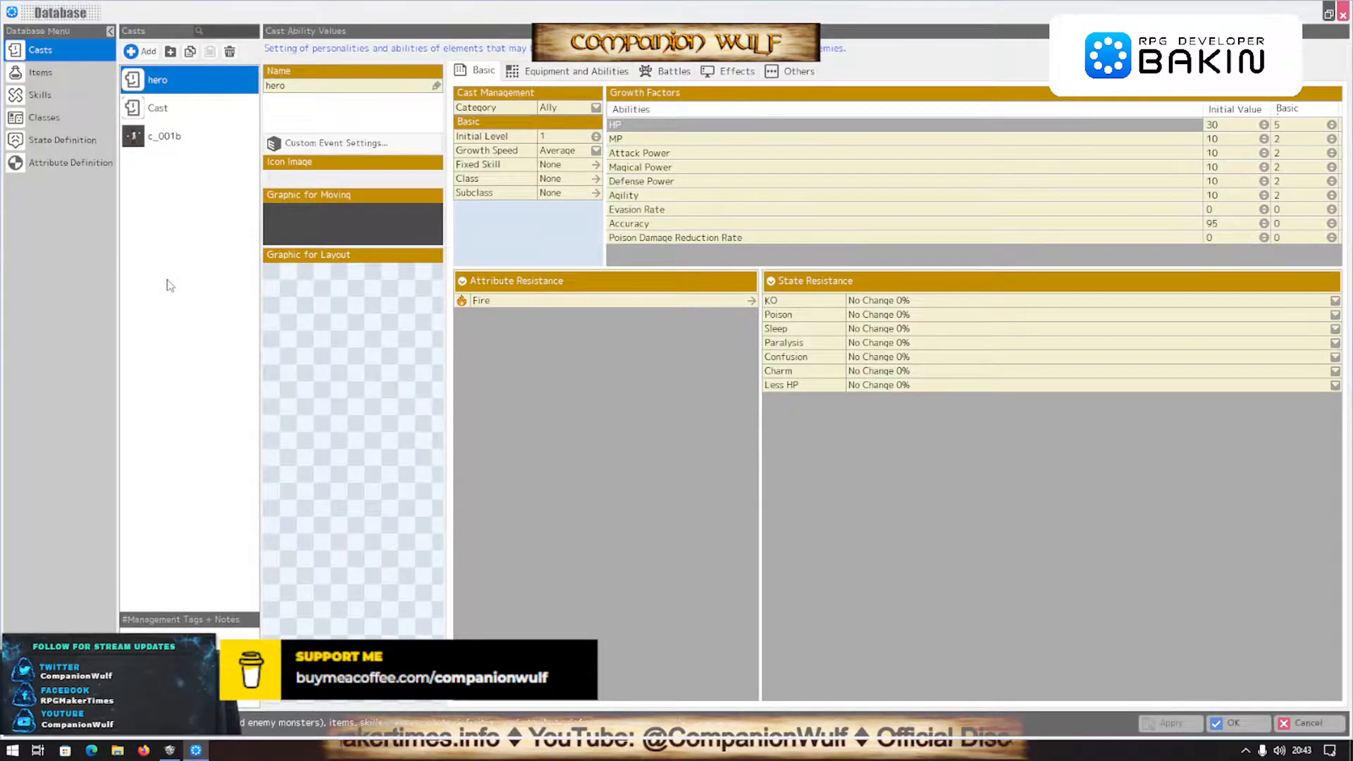
click(151, 142)
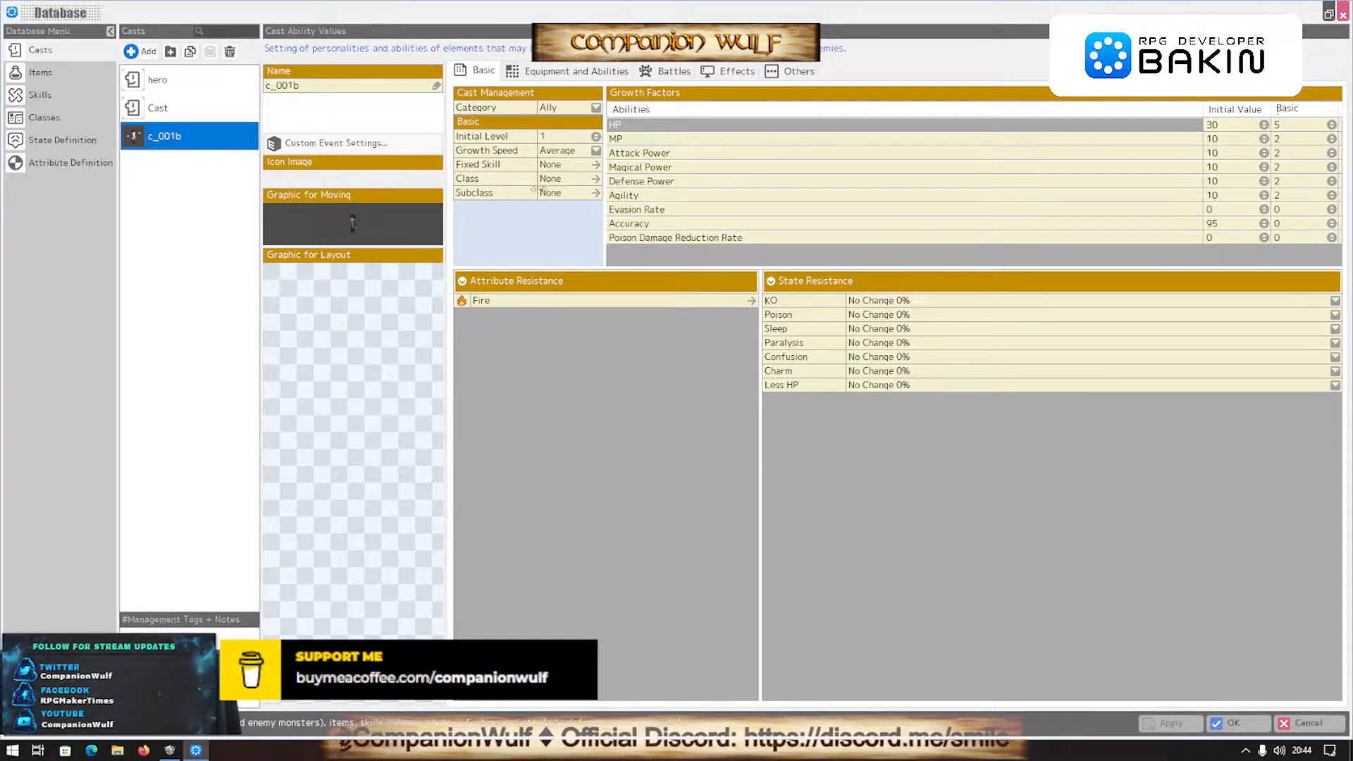
click(568, 71)
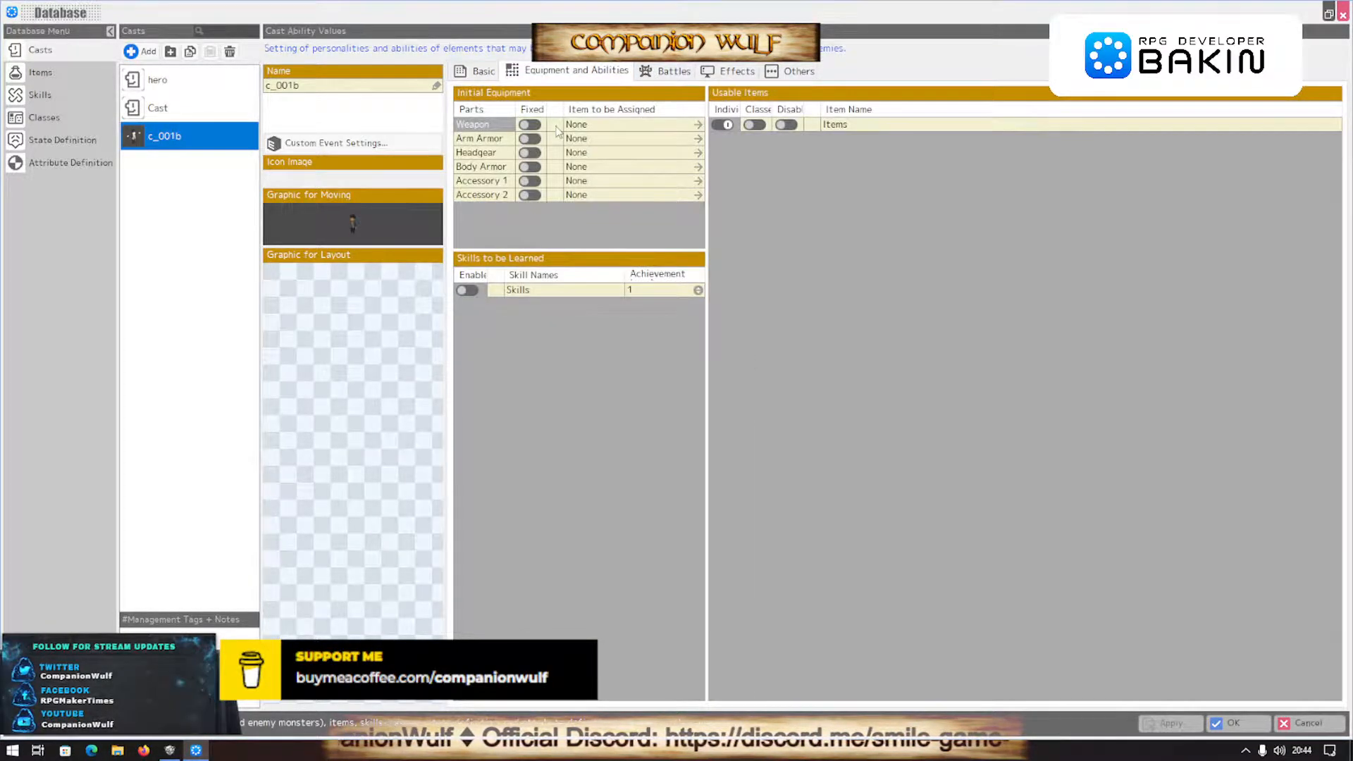
click(665, 71)
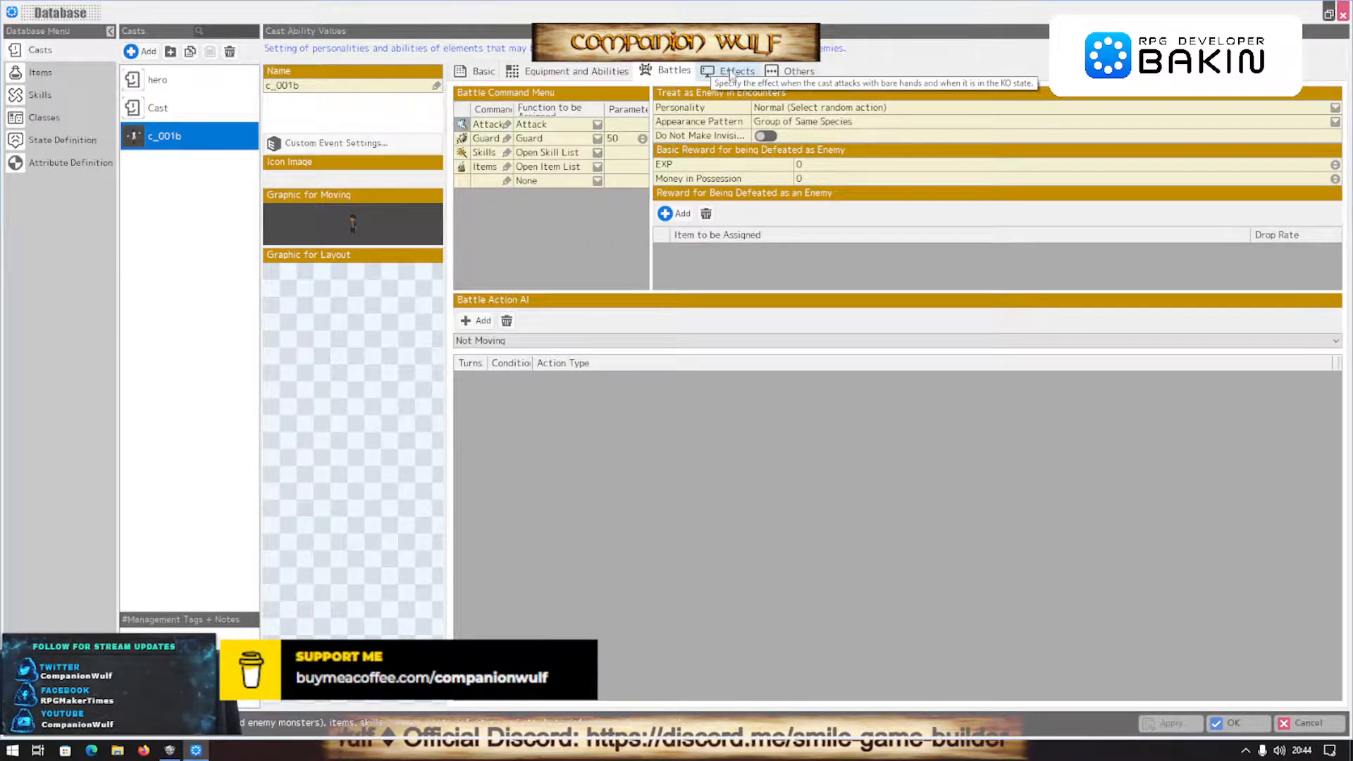
click(733, 71)
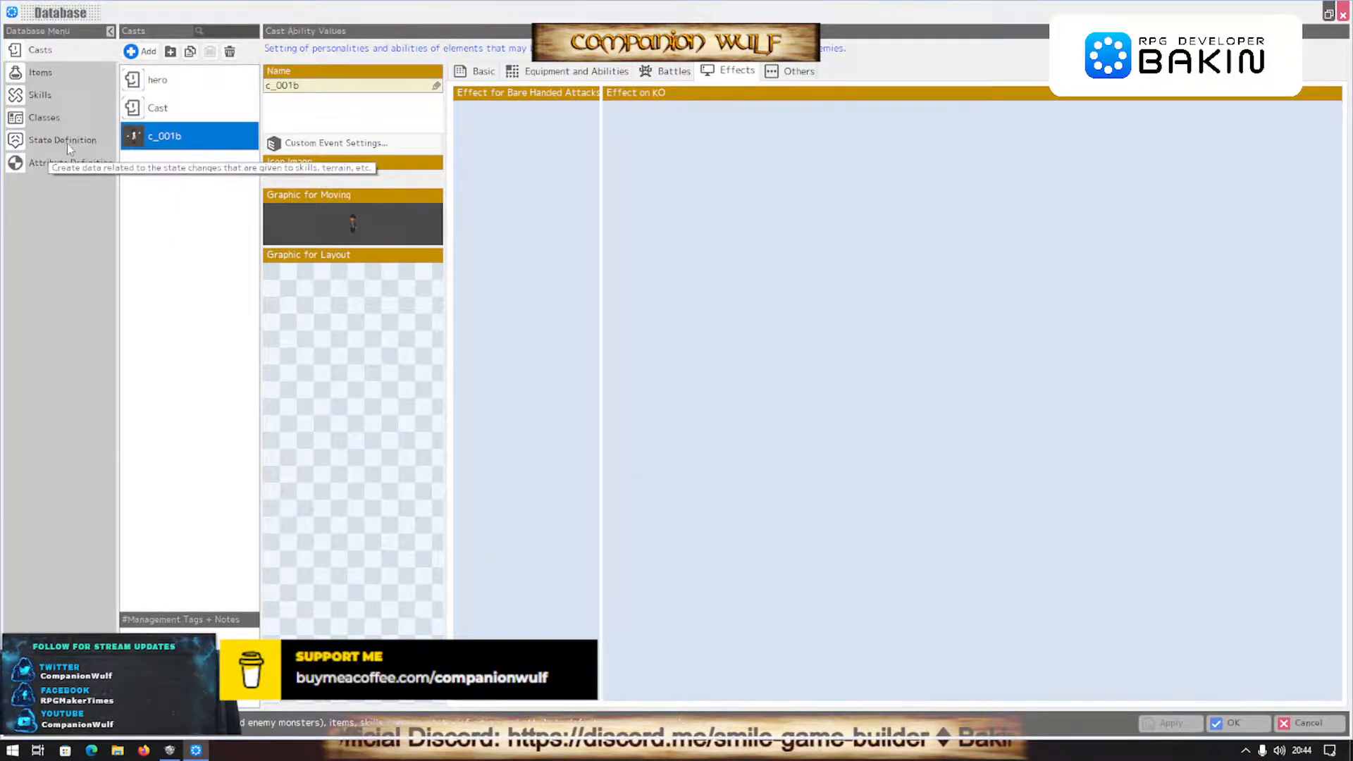
Close the database and check the c_001b 3D stamp's motion name in the resources, accepting the dialog
click(1232, 723)
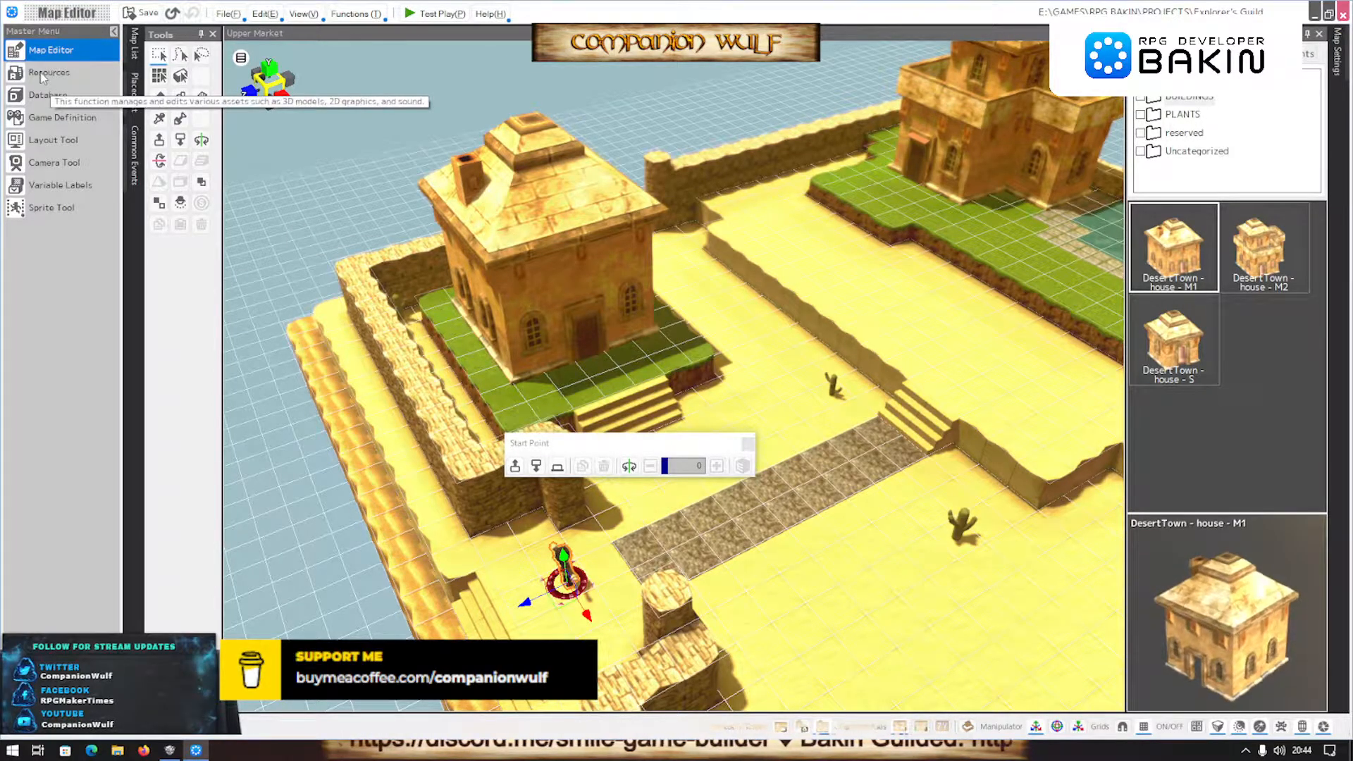
click(105, 76)
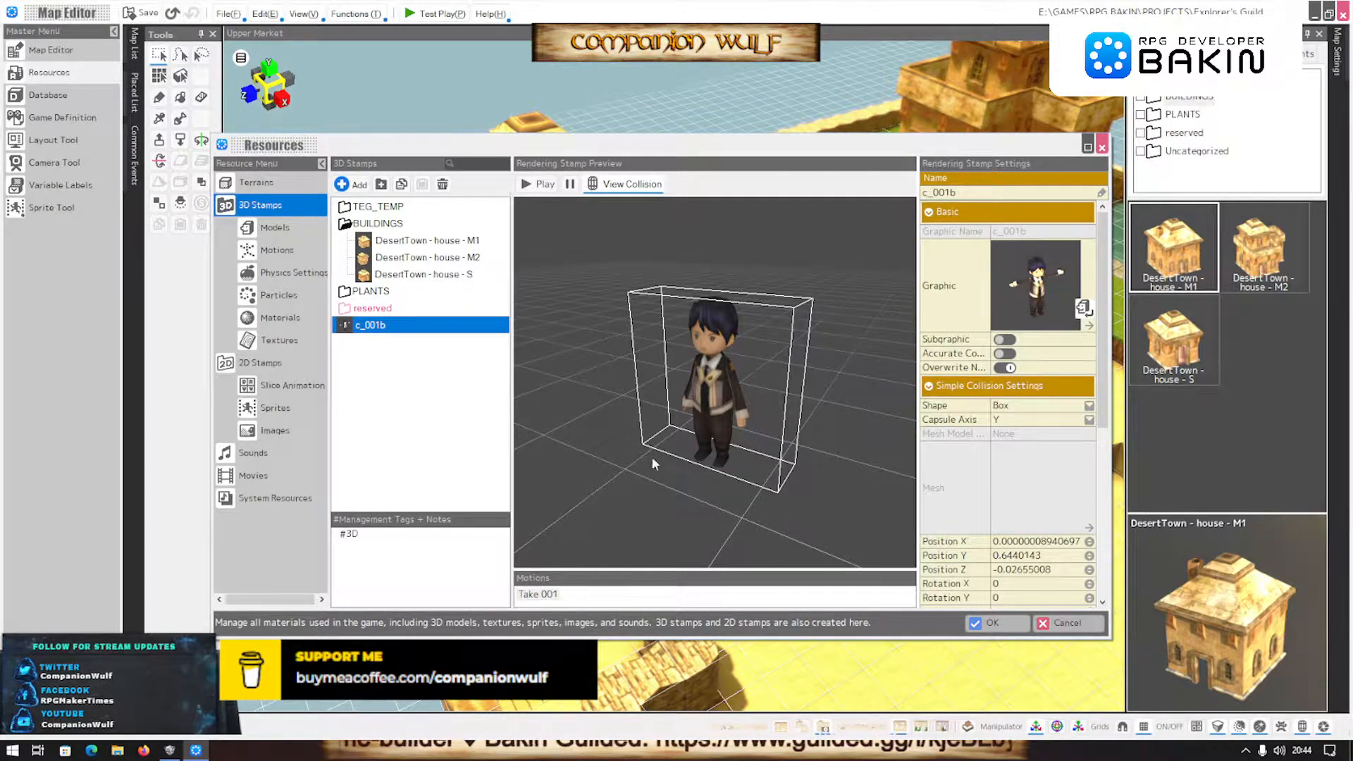
click(537, 595)
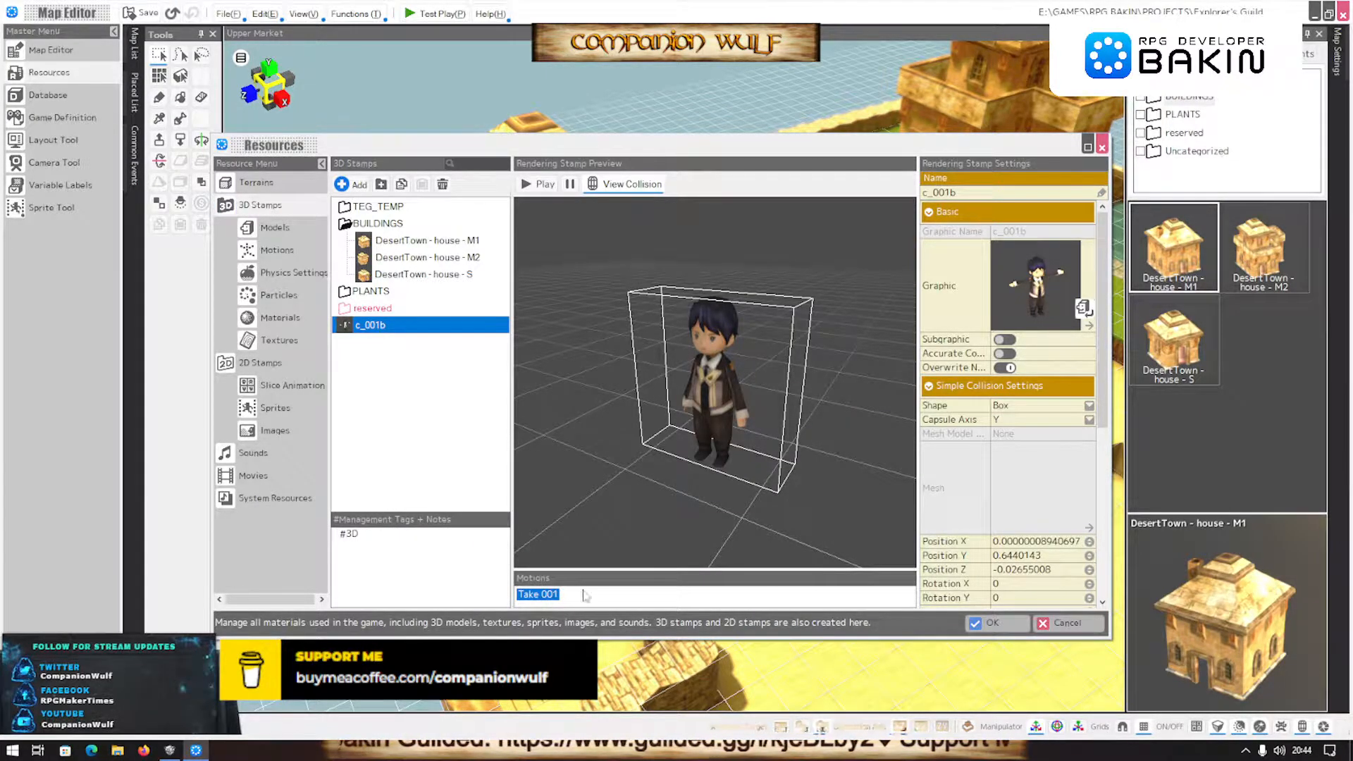
click(993, 624)
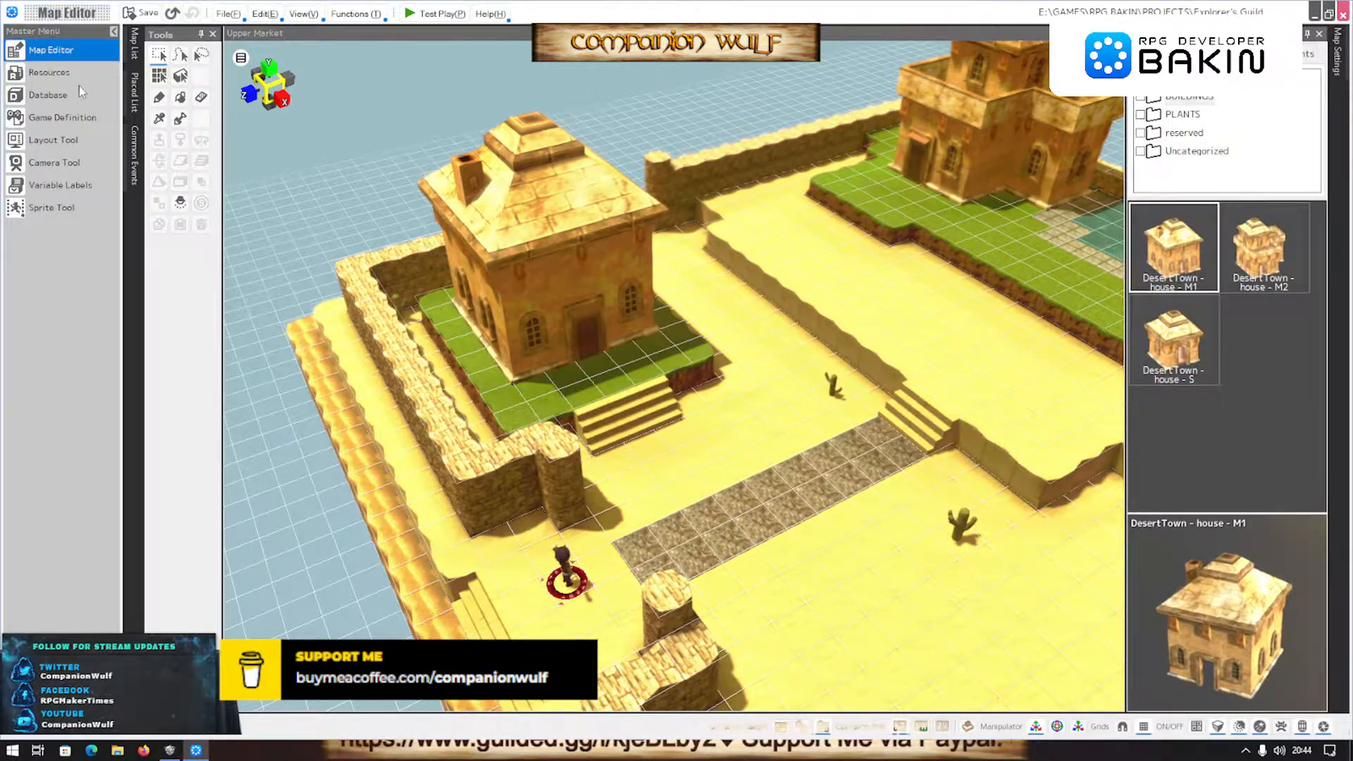
Delete the hero cast from the database and accept the changes
click(88, 94)
click(155, 141)
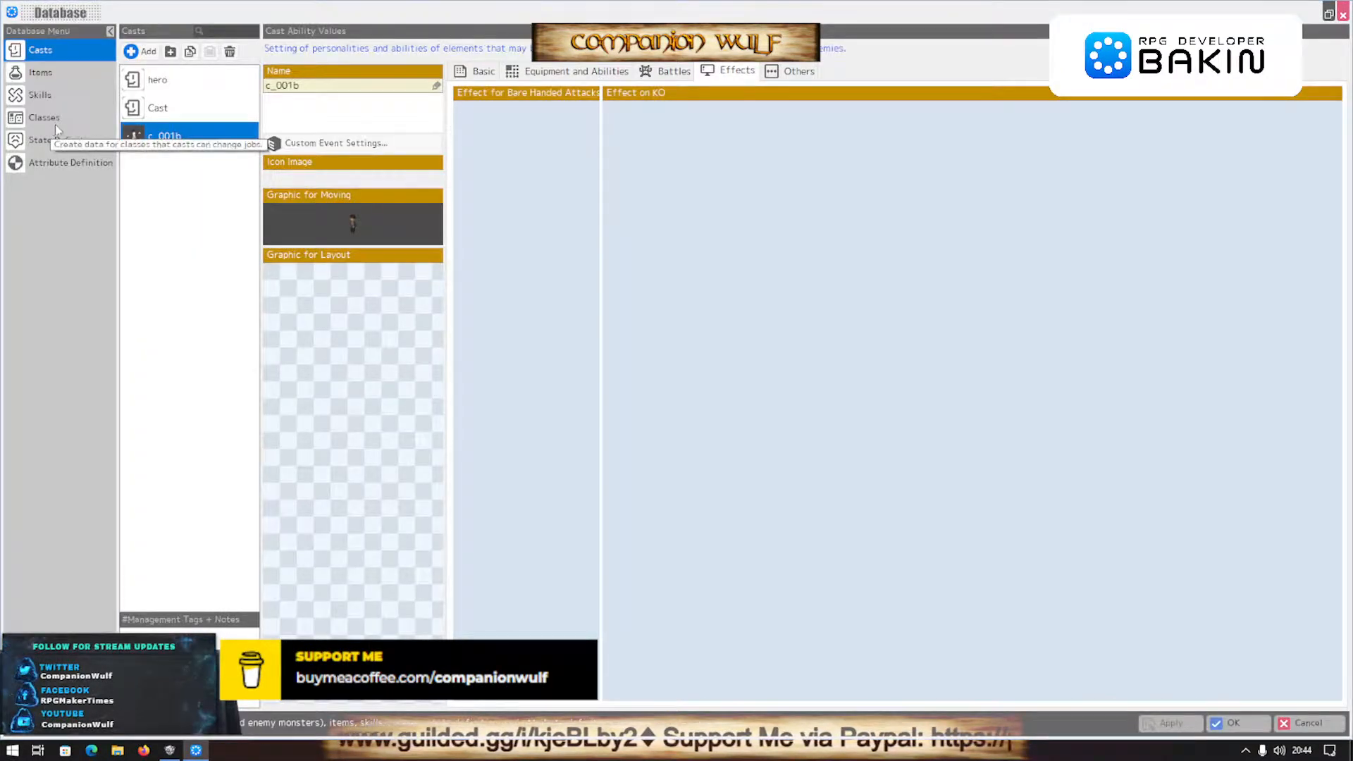
click(155, 80)
click(229, 52)
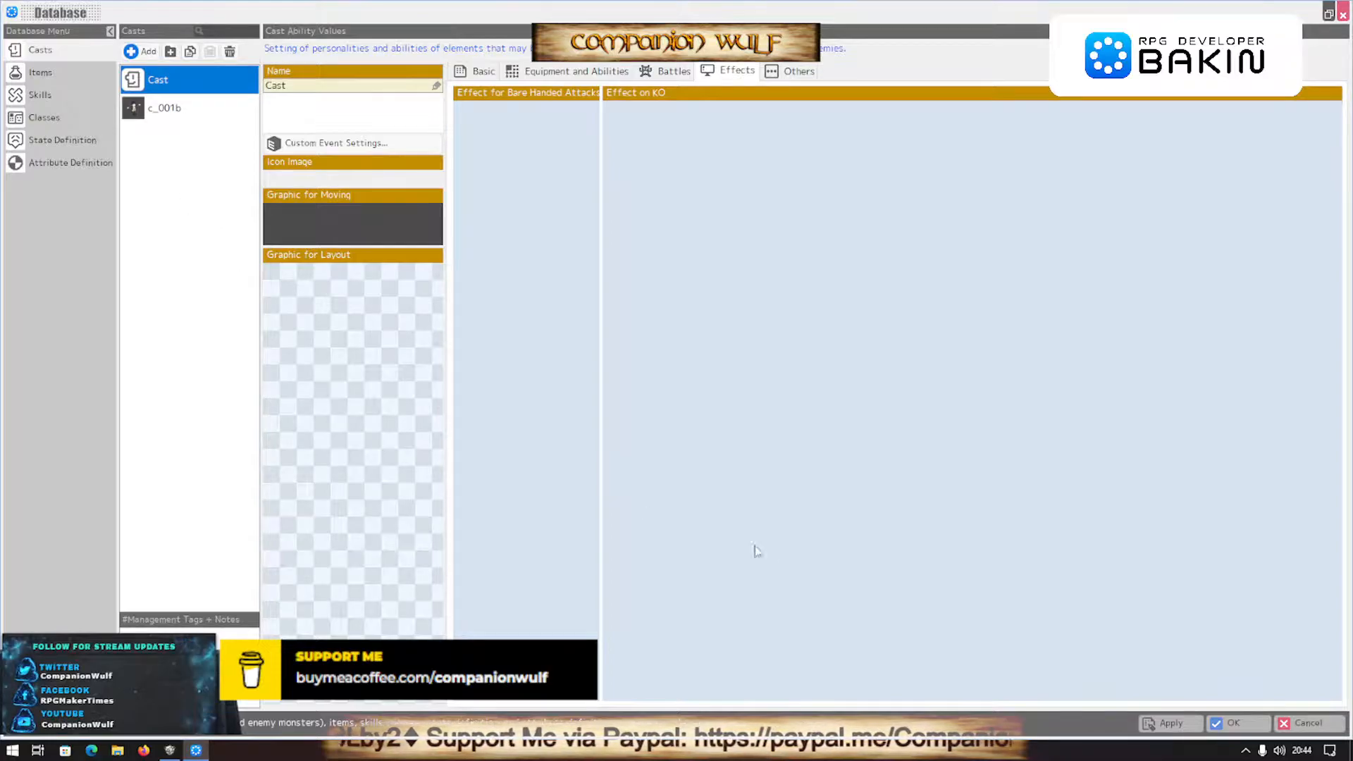
click(1229, 725)
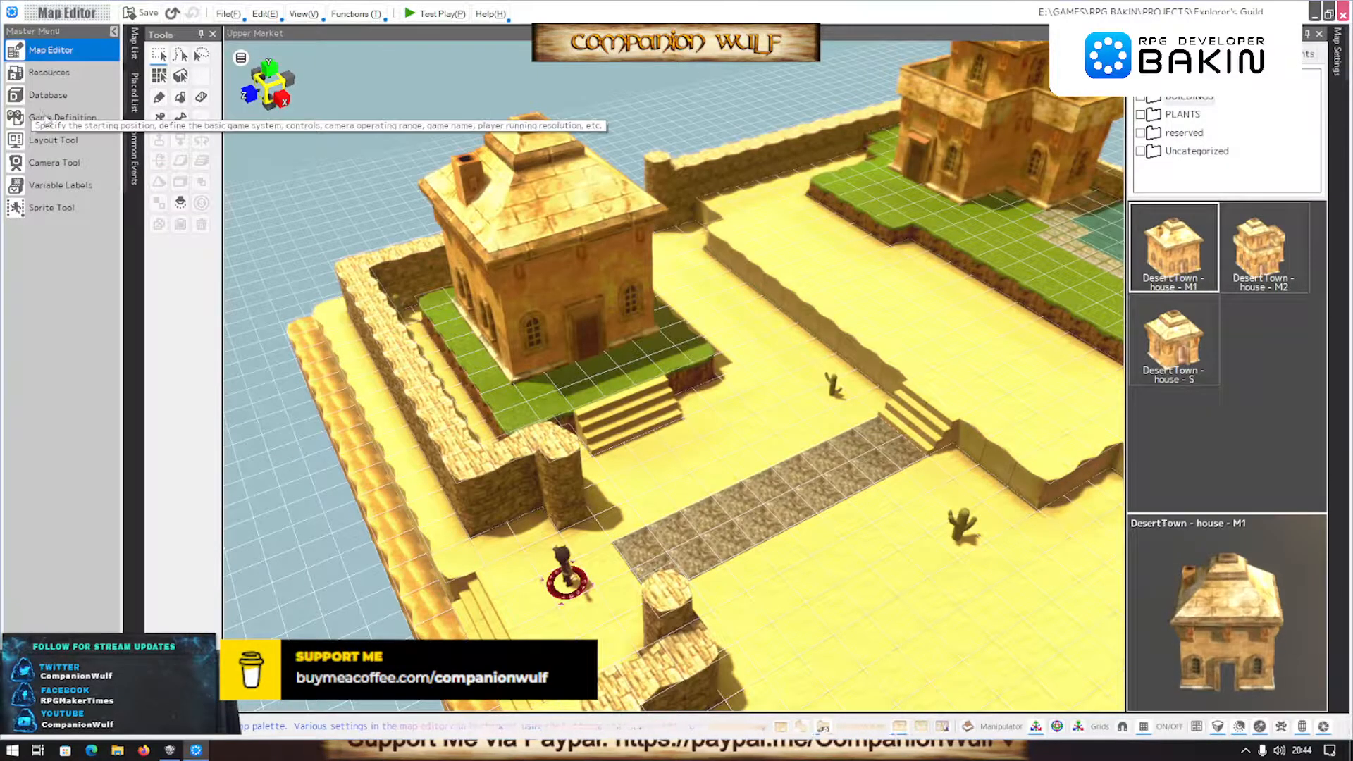
Assign the c_001b cast as the main operating cast in the game definition's start settings and accept
click(59, 126)
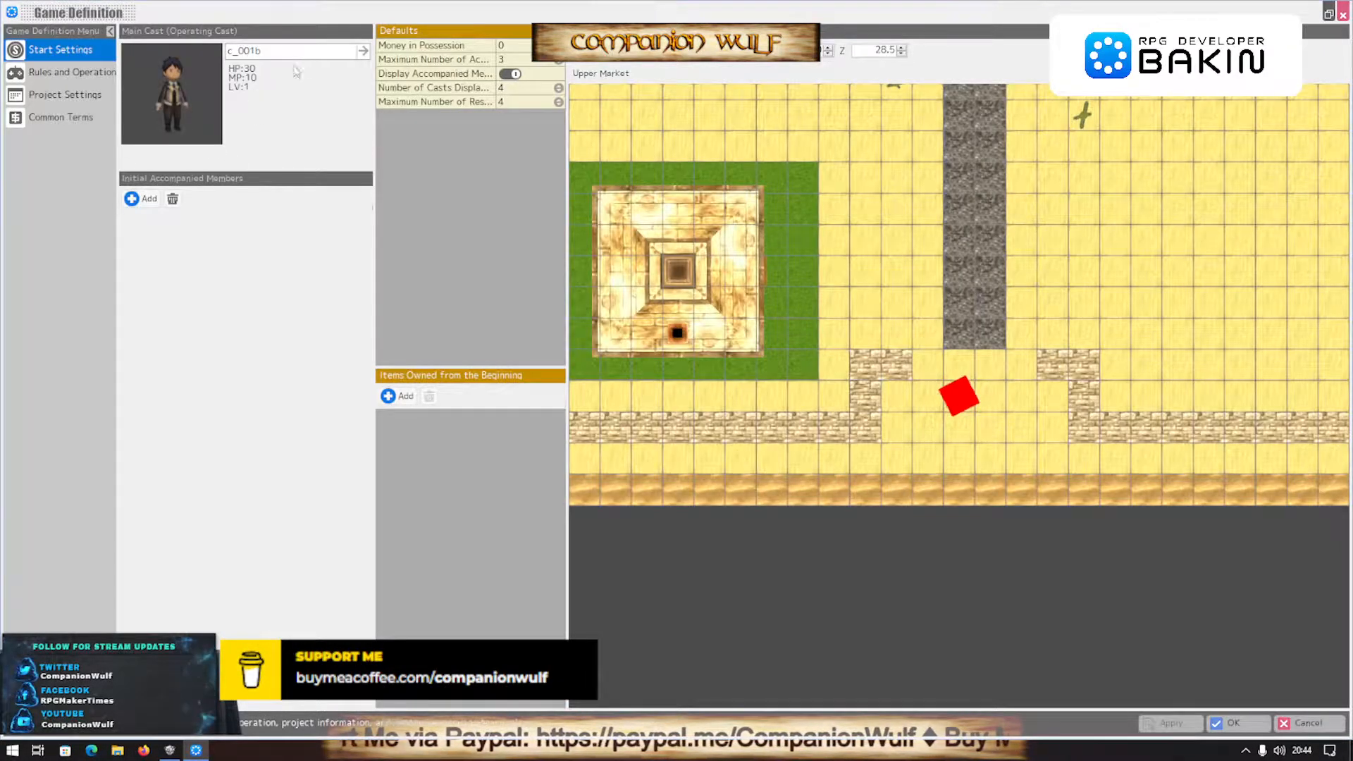
click(362, 52)
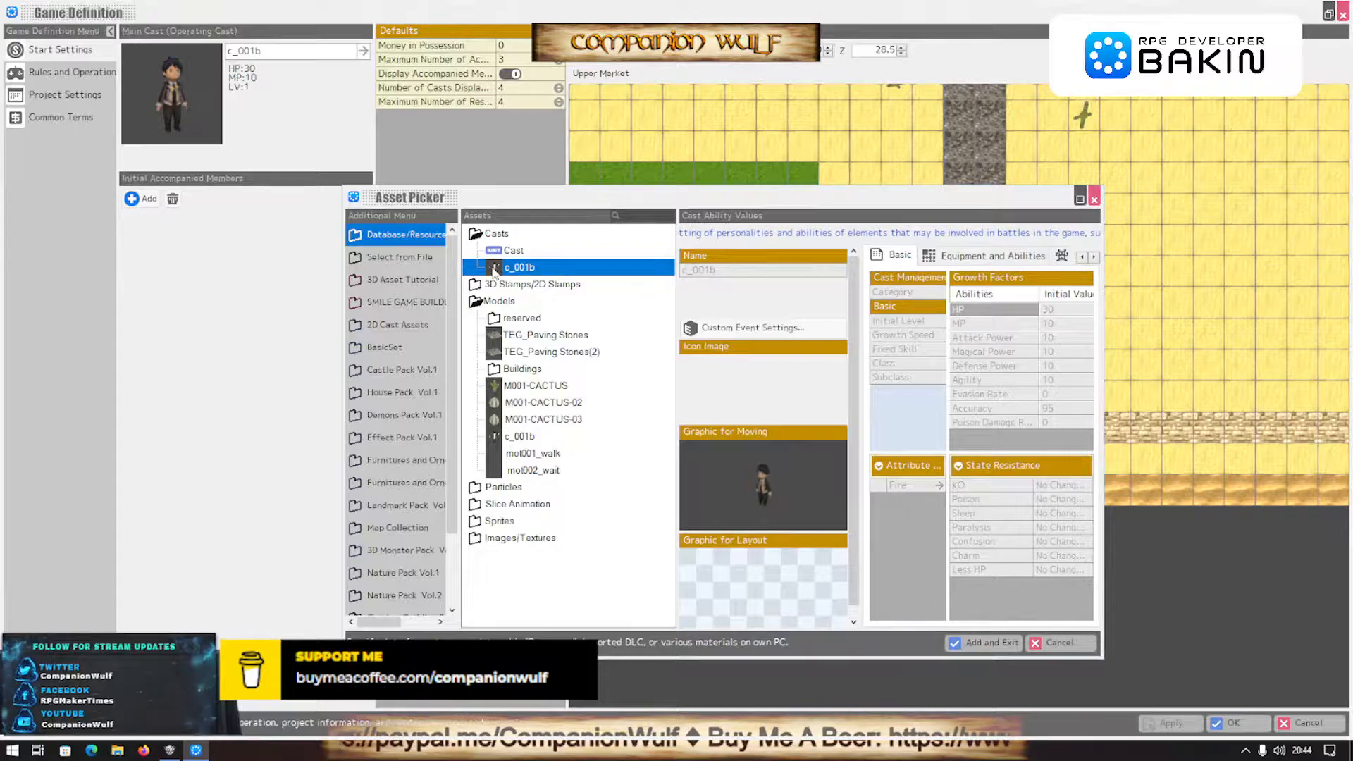
click(520, 436)
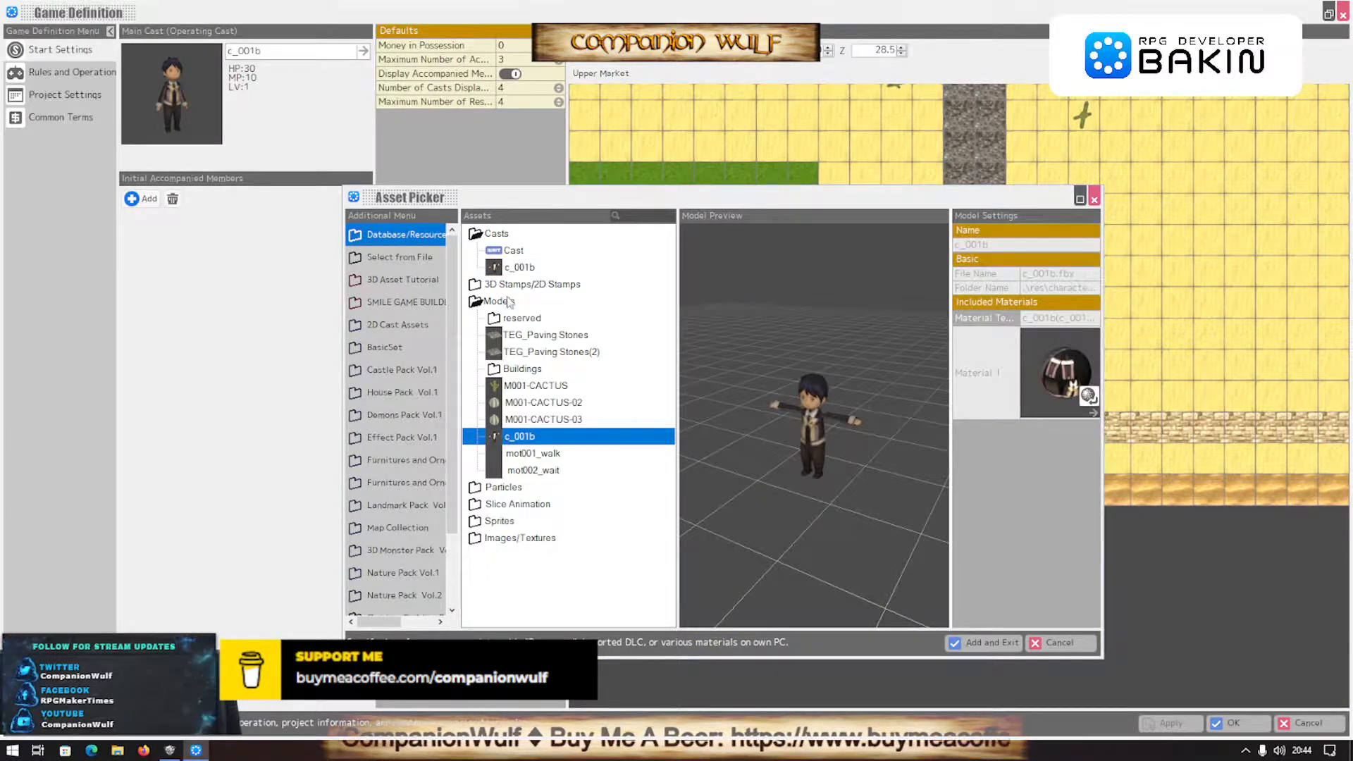
click(520, 267)
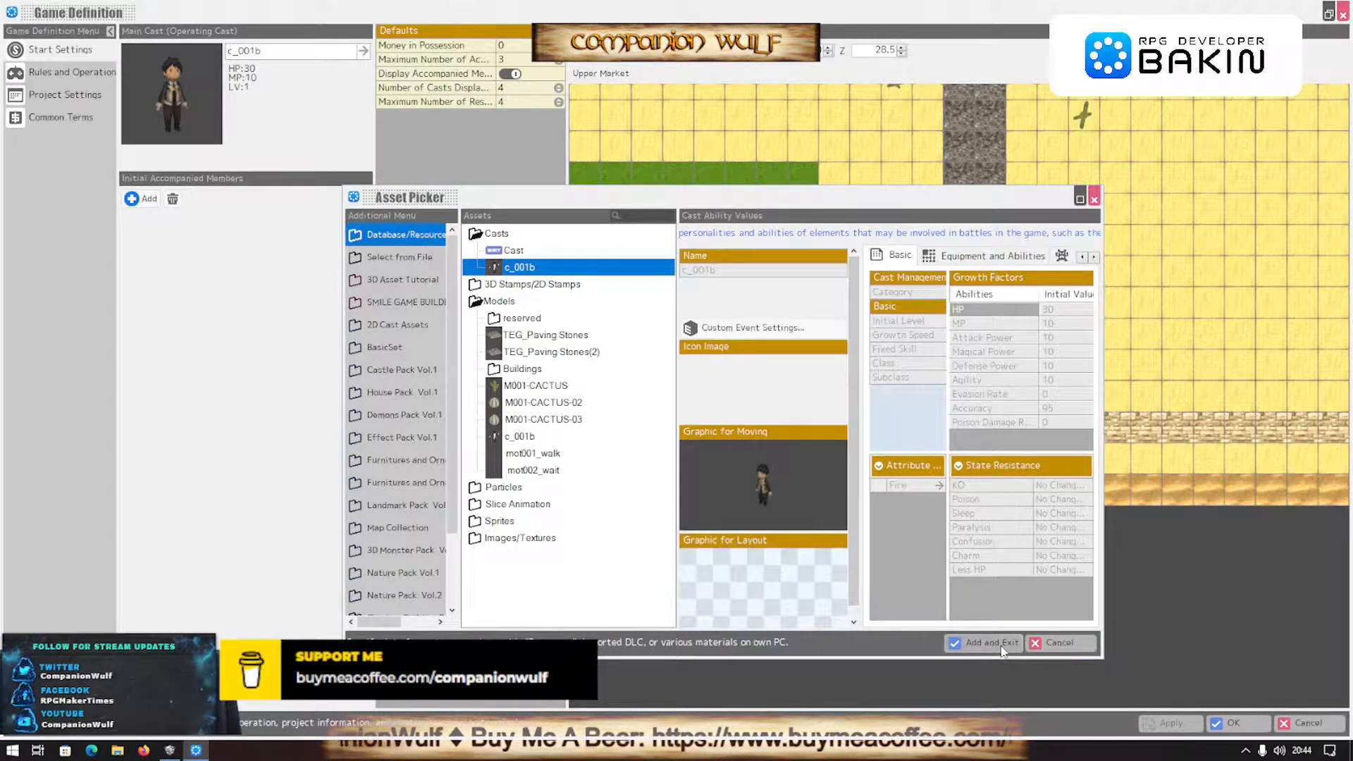
click(974, 643)
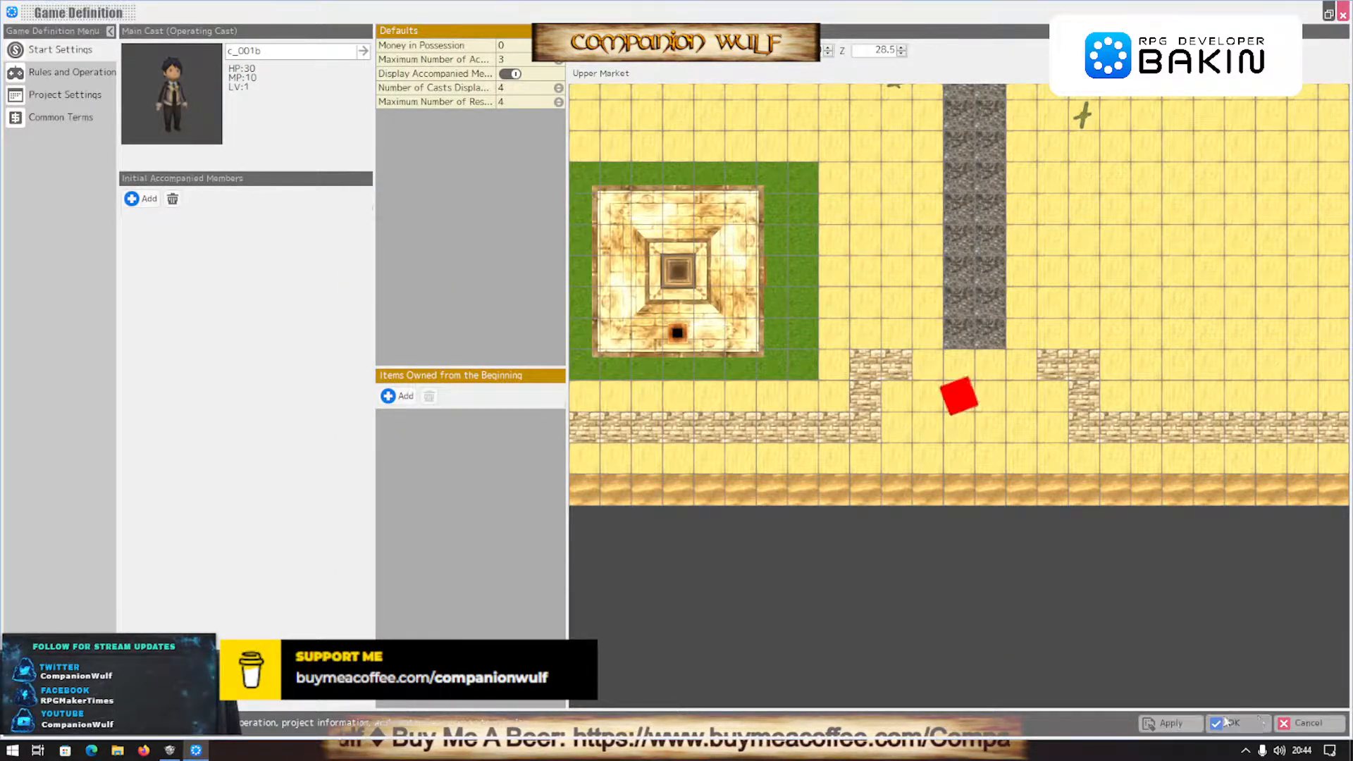
click(1247, 723)
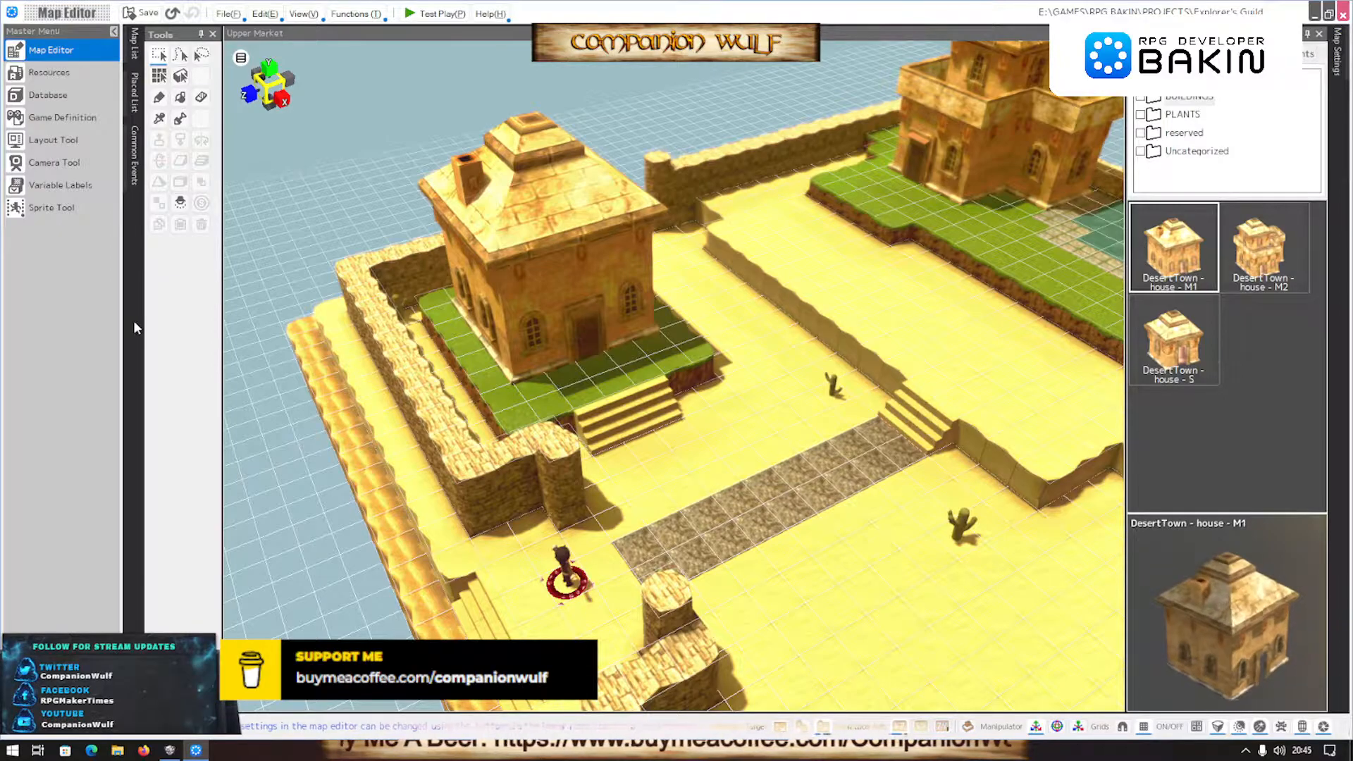
Test play the map by starting a new game to check the character's pose, and close the player
scroll(338, 427, up, 2)
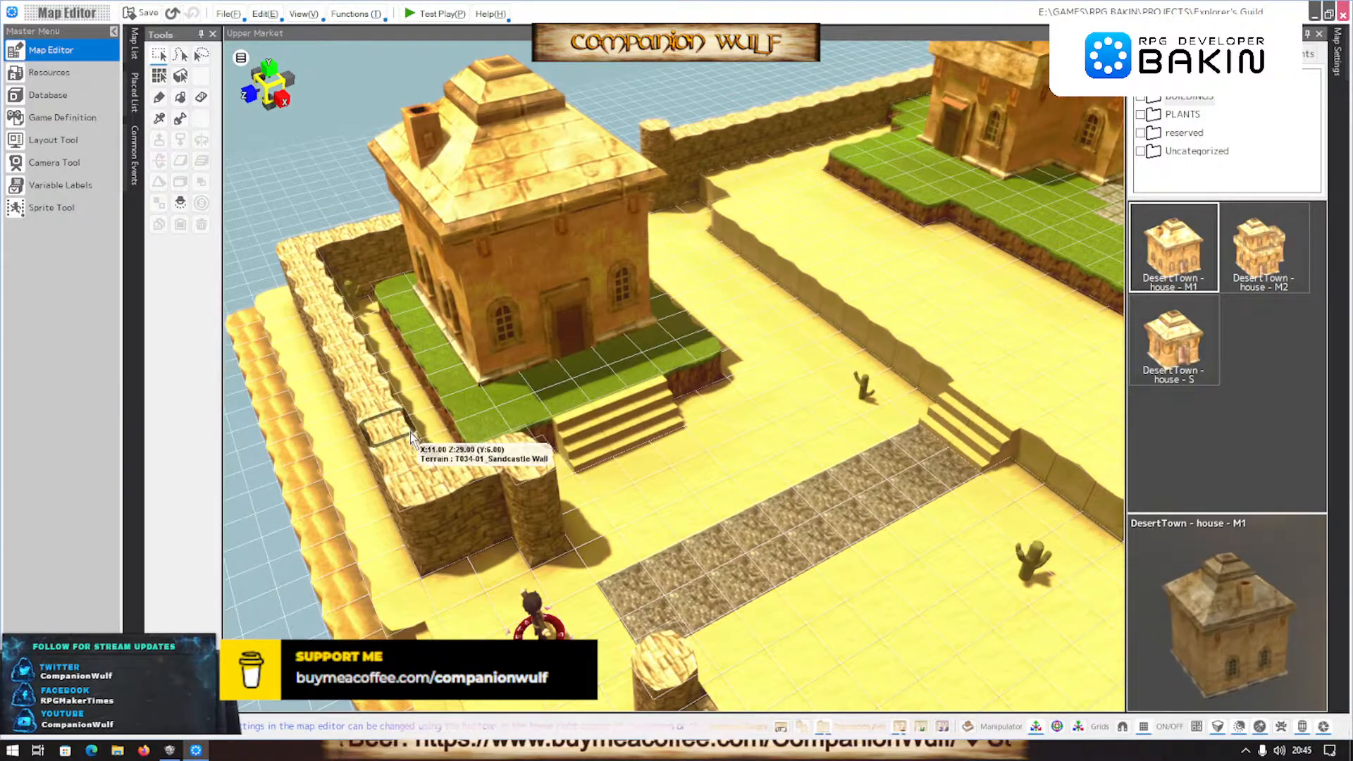
middle_drag(401, 428, 438, 355)
click(436, 14)
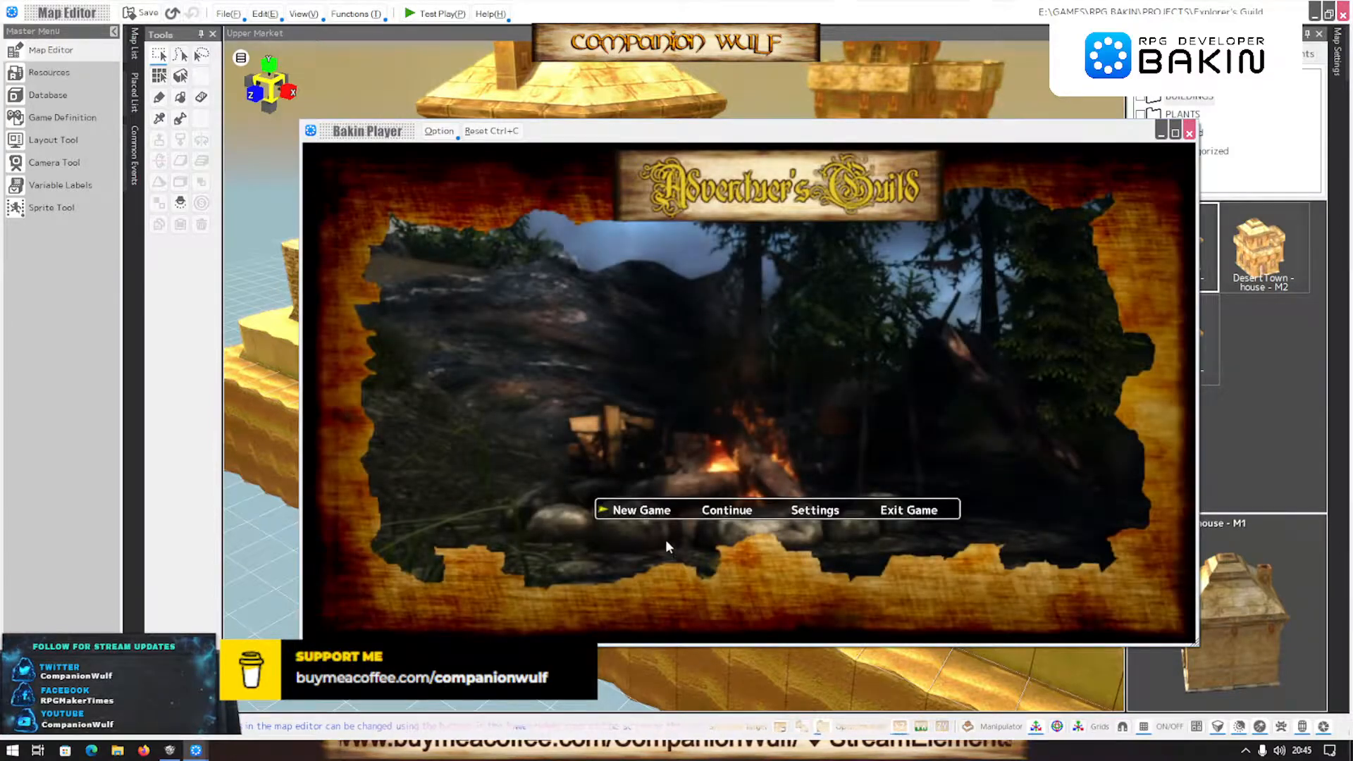
click(641, 511)
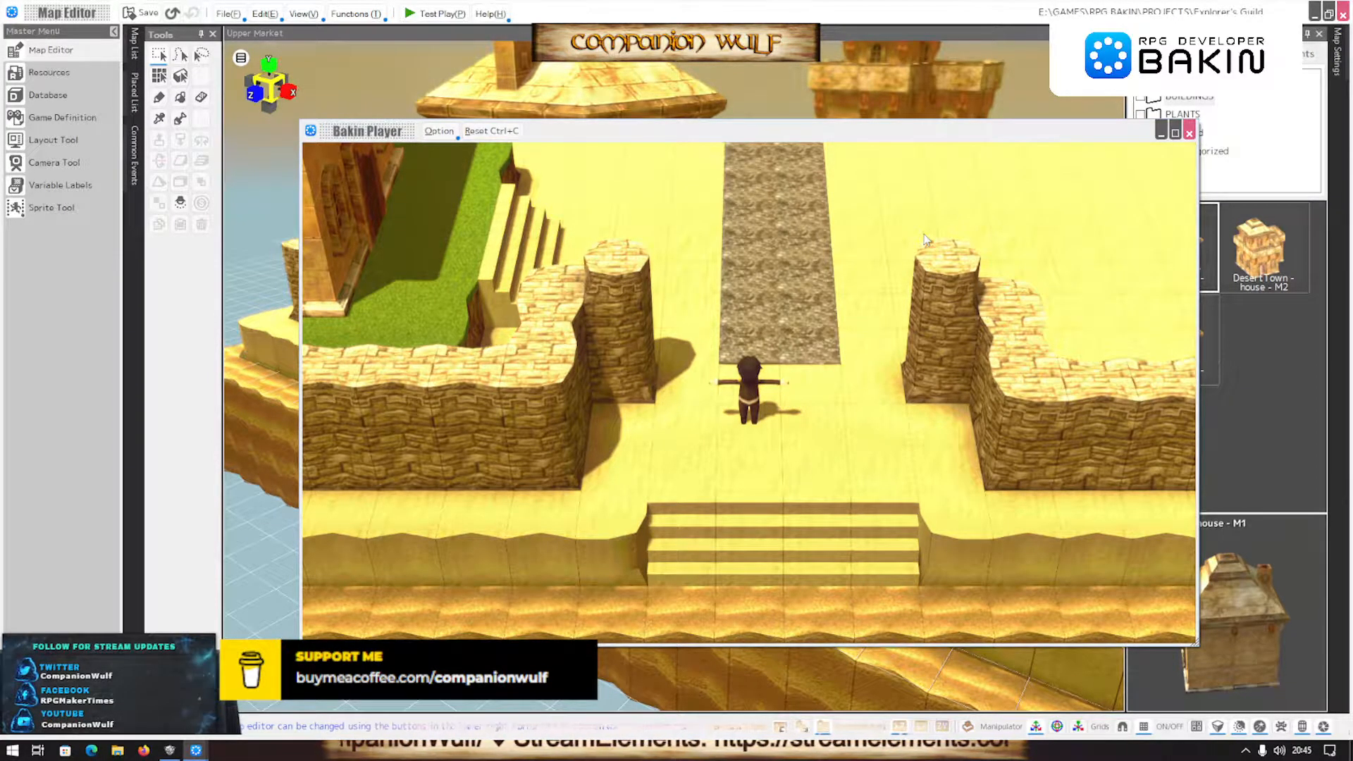
click(1190, 132)
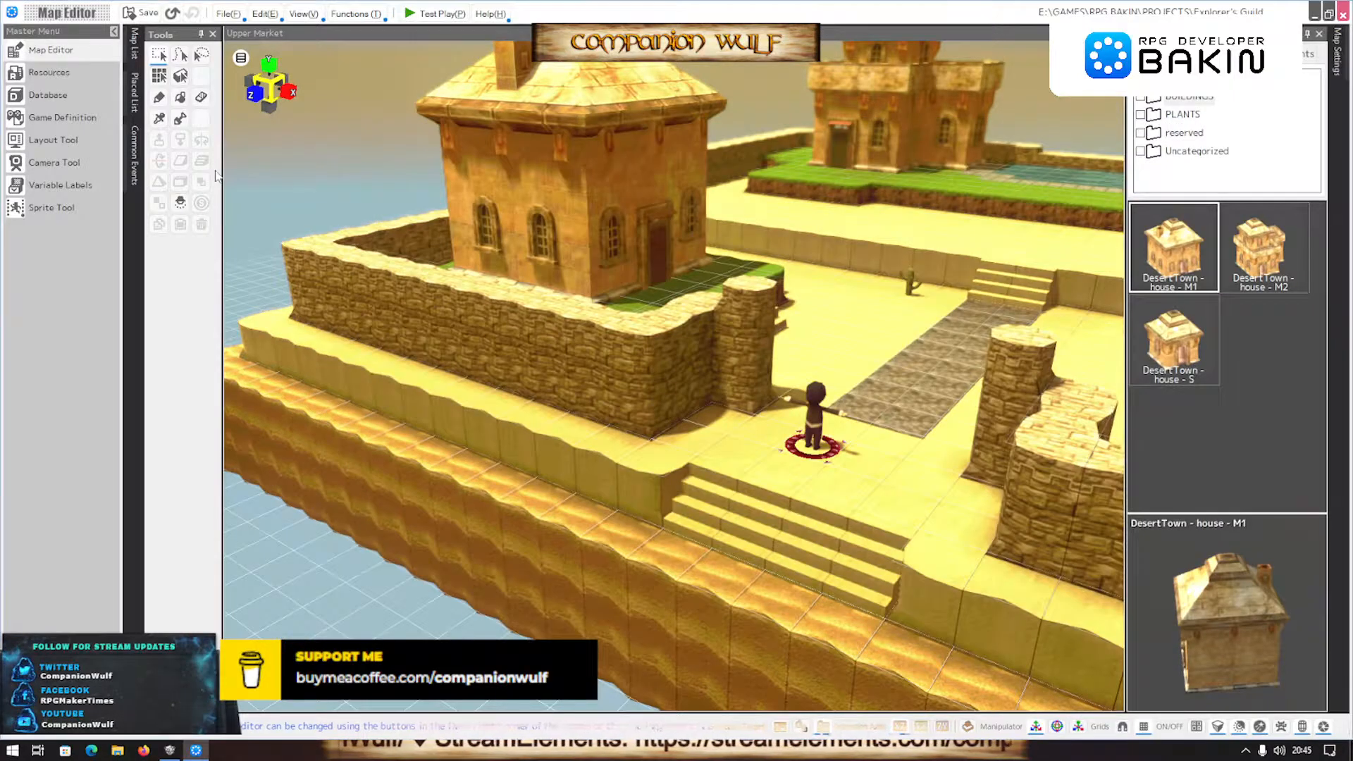
Review the c_001b stamp in the resources and inspect the town map around the starting point and front house
scroll(786, 375, up, 5)
scroll(778, 377, down, 5)
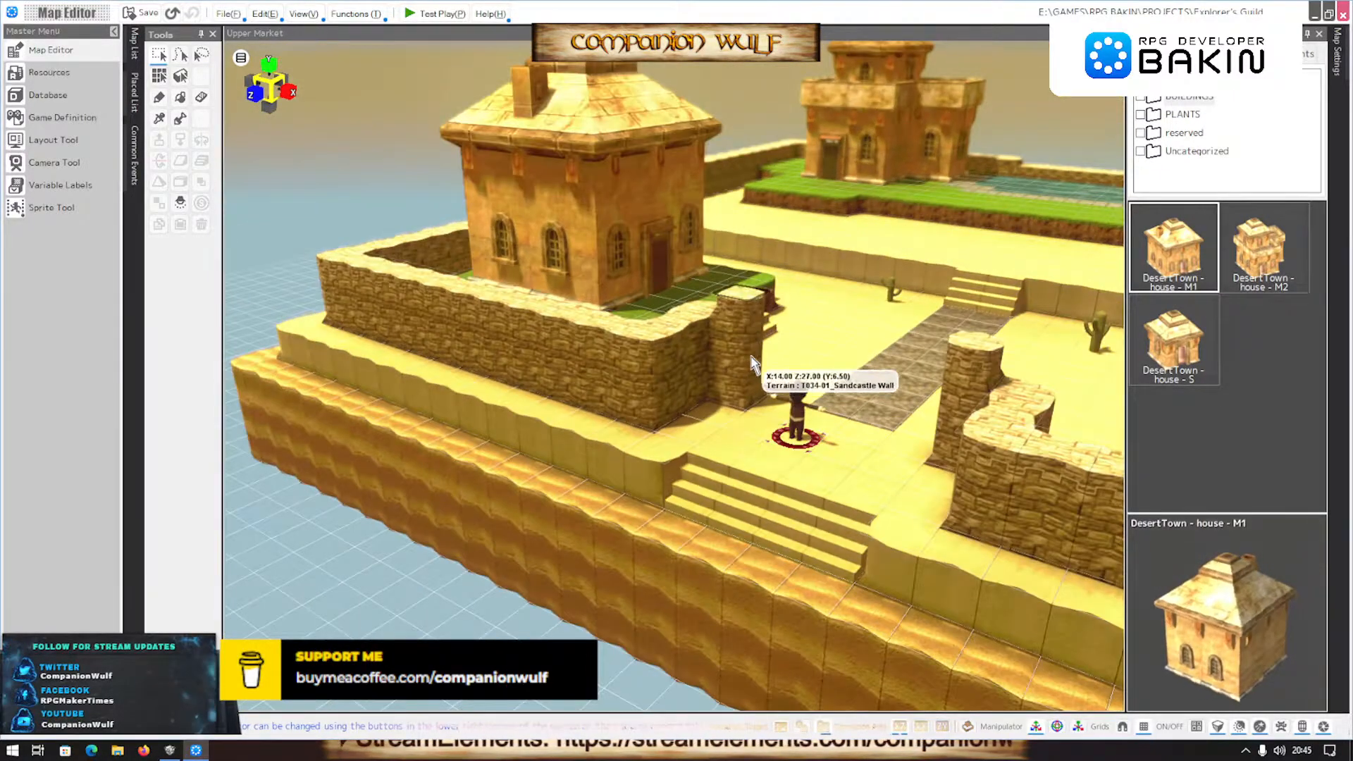
click(45, 79)
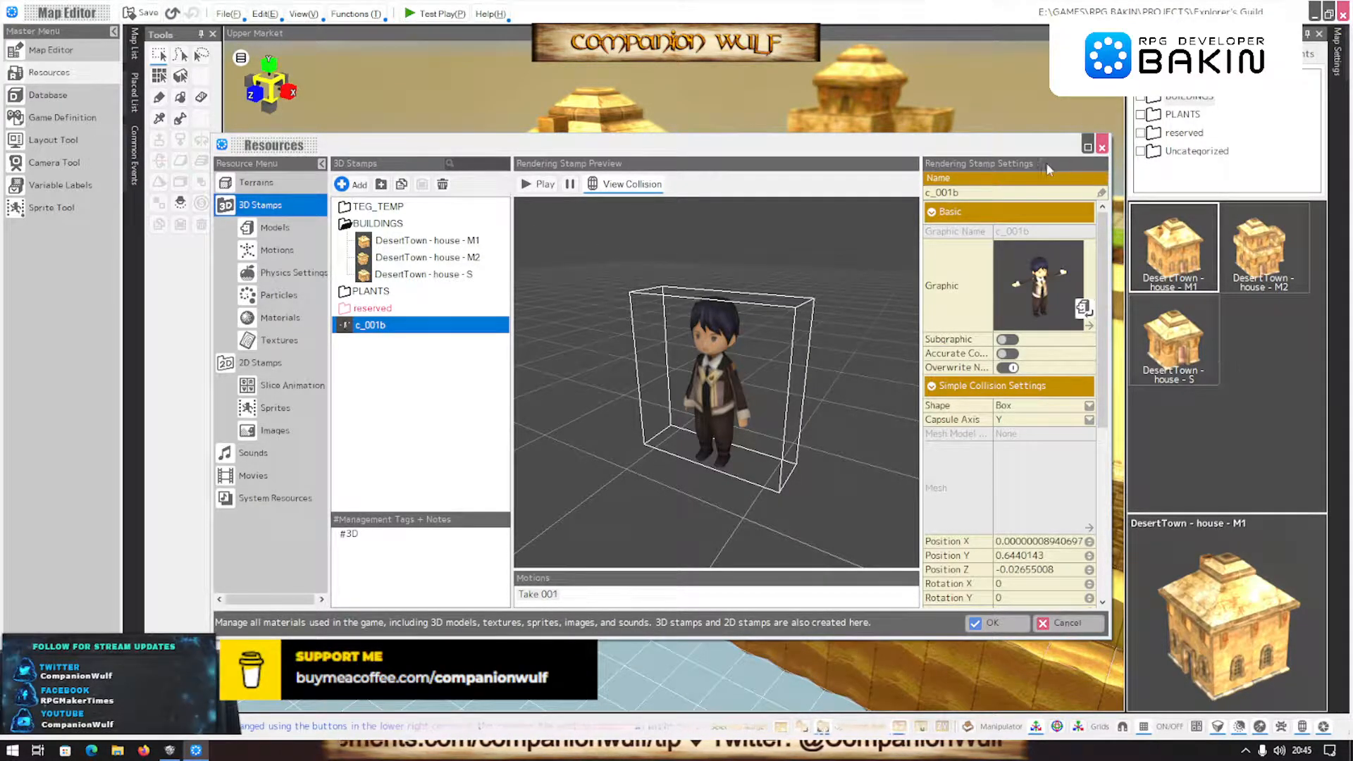
click(1101, 146)
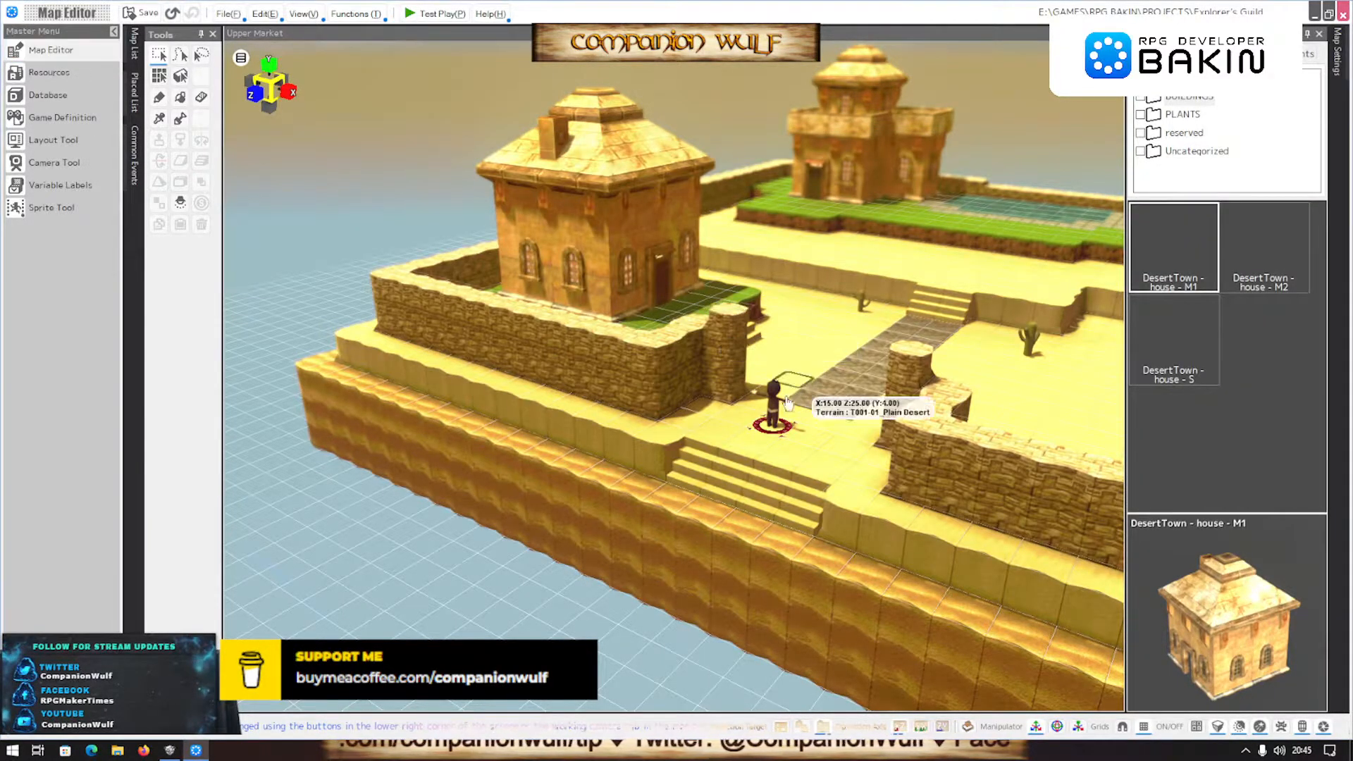
scroll(775, 434, up, 3)
scroll(772, 430, up, 1)
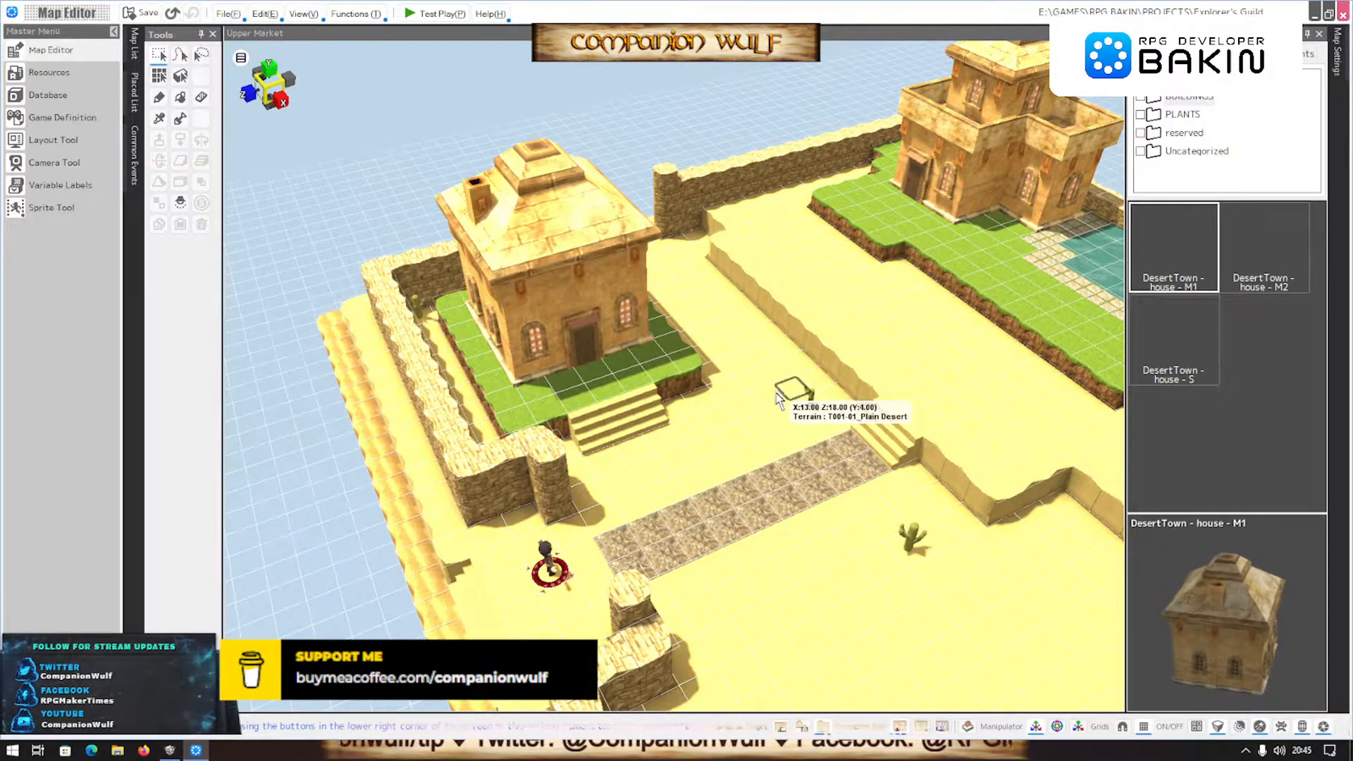
right_drag(786, 396, 739, 453)
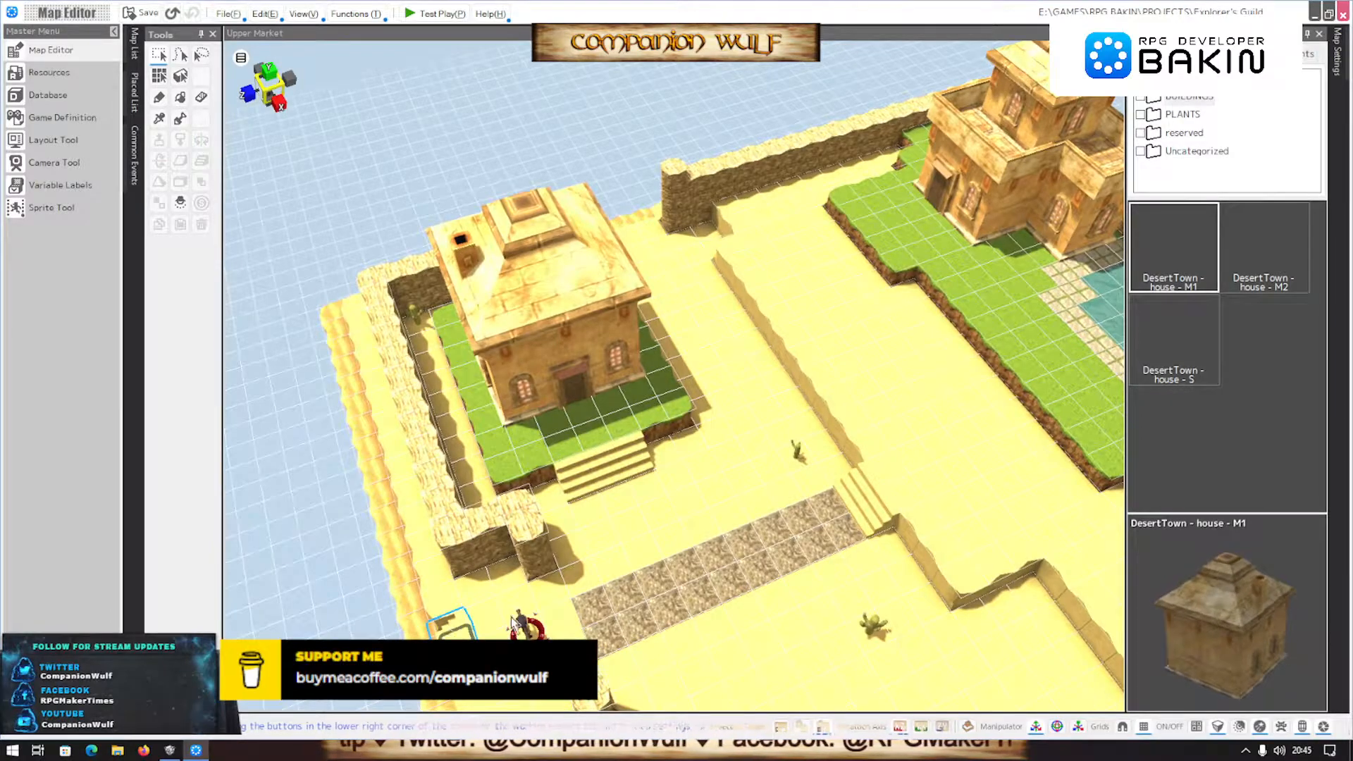
scroll(628, 537, up, 5)
scroll(679, 513, down, 8)
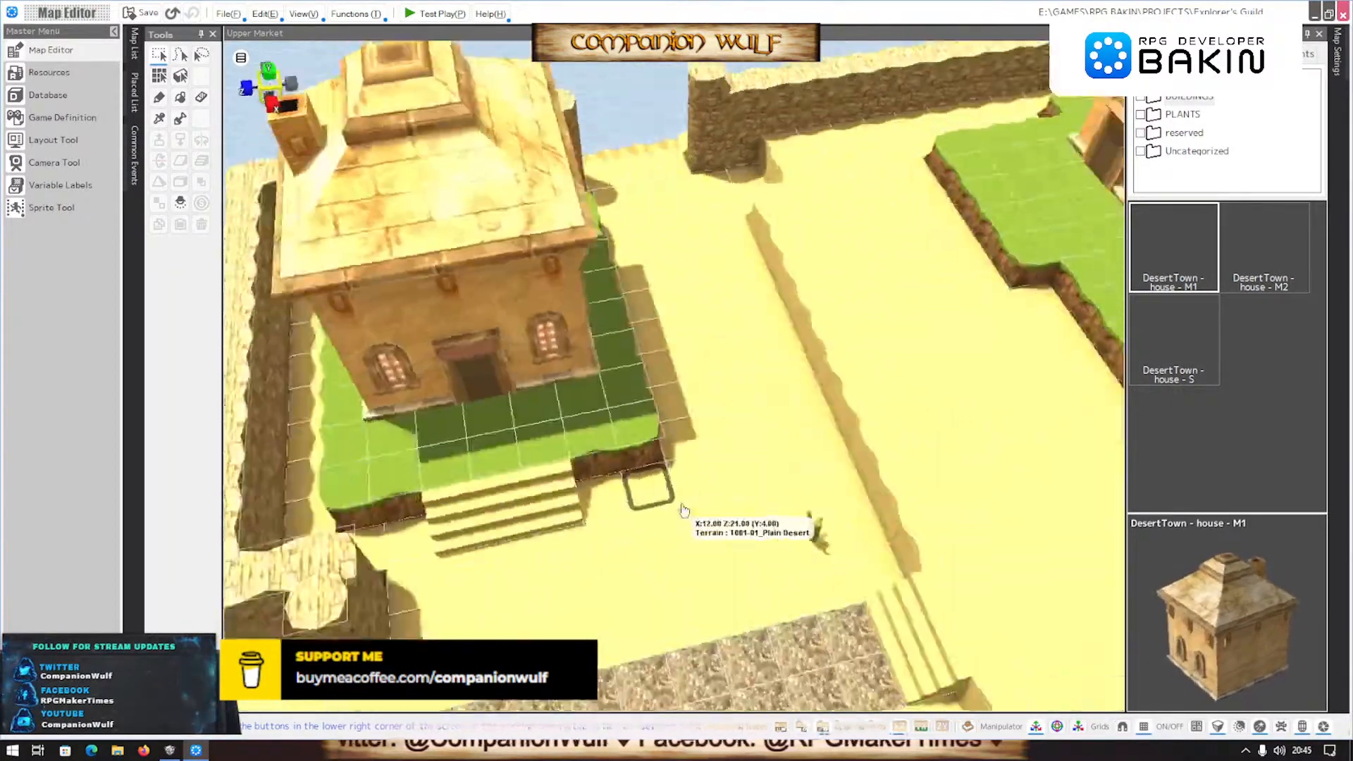
right_drag(679, 514, 845, 386)
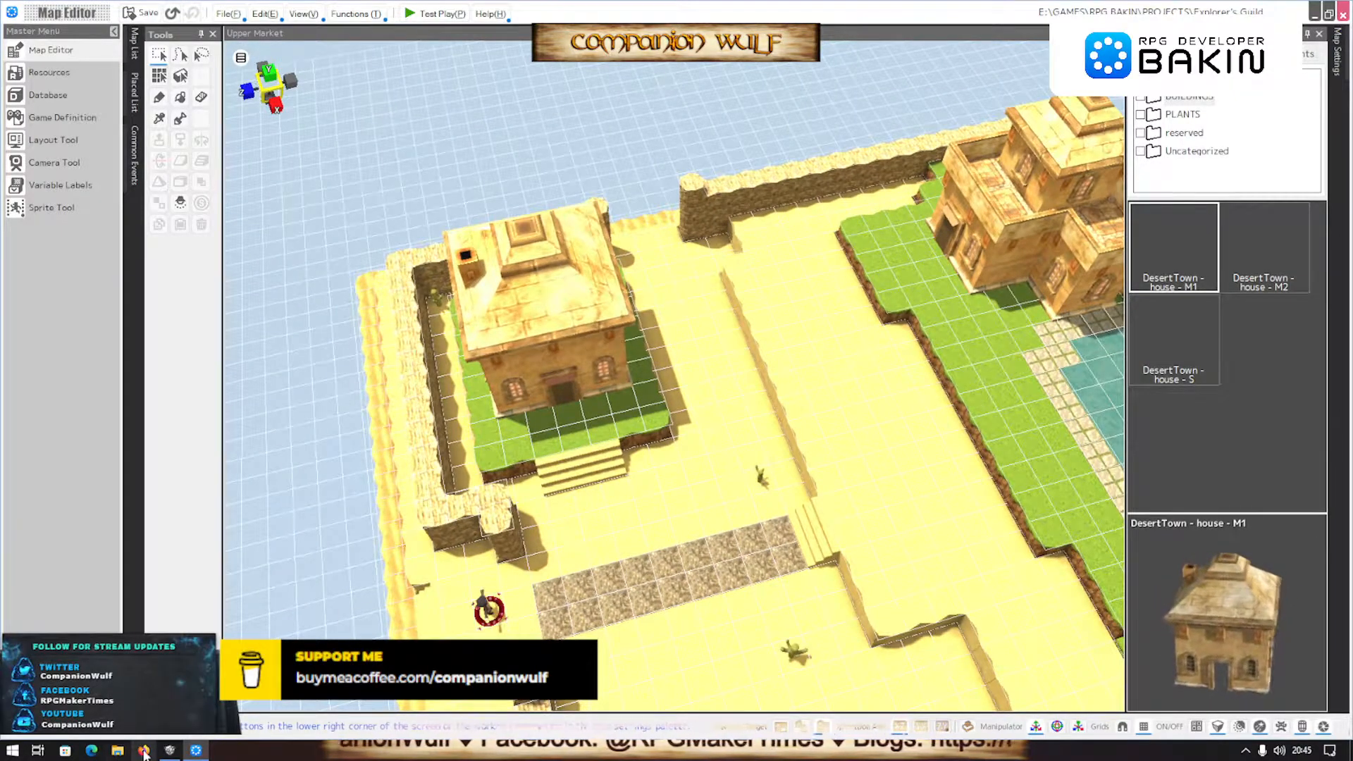
Switch to SMILE GAME BUILDER to examine the original Upper Market map's gate area, and return to RPG Developer Bakin
click(171, 751)
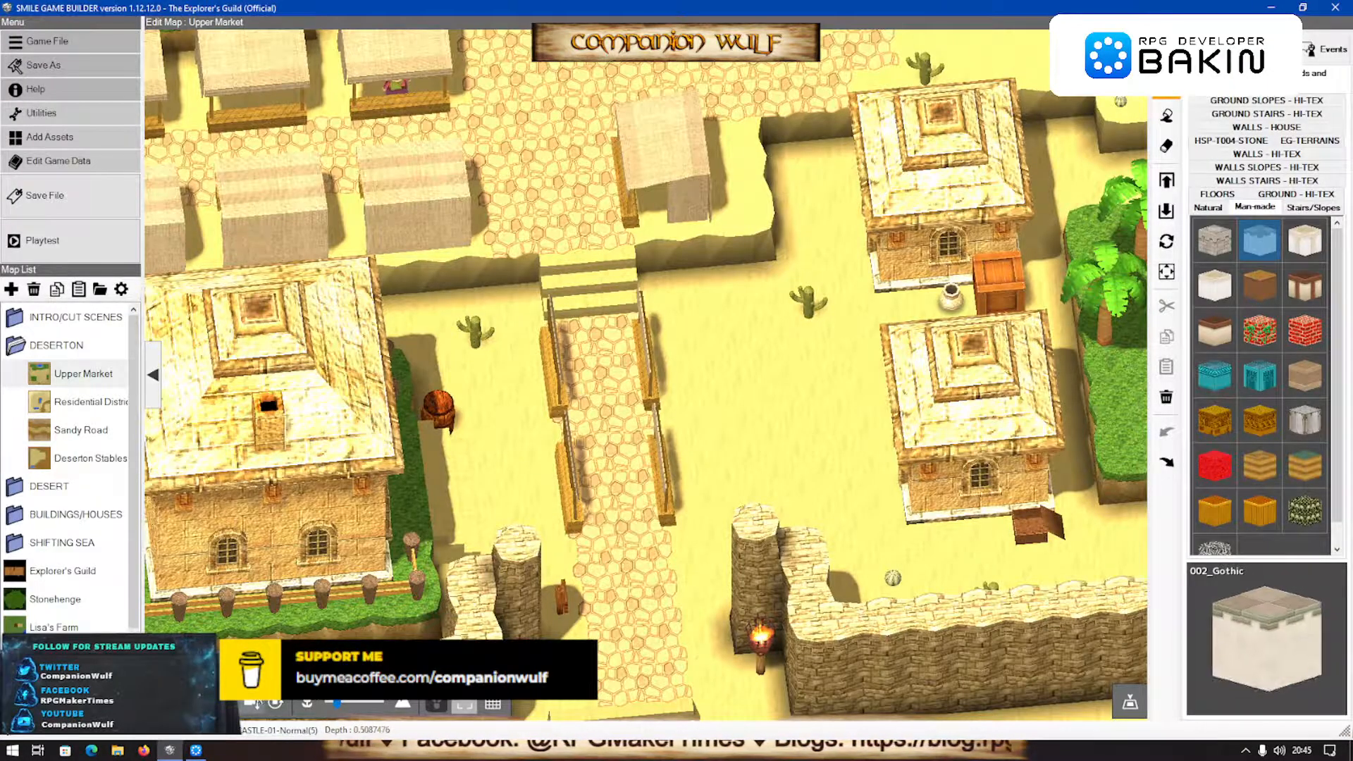
mouse_move(497, 492)
right_down()
mouse_move(564, 458)
mouse_move(571, 430)
mouse_move(498, 476)
right_up()
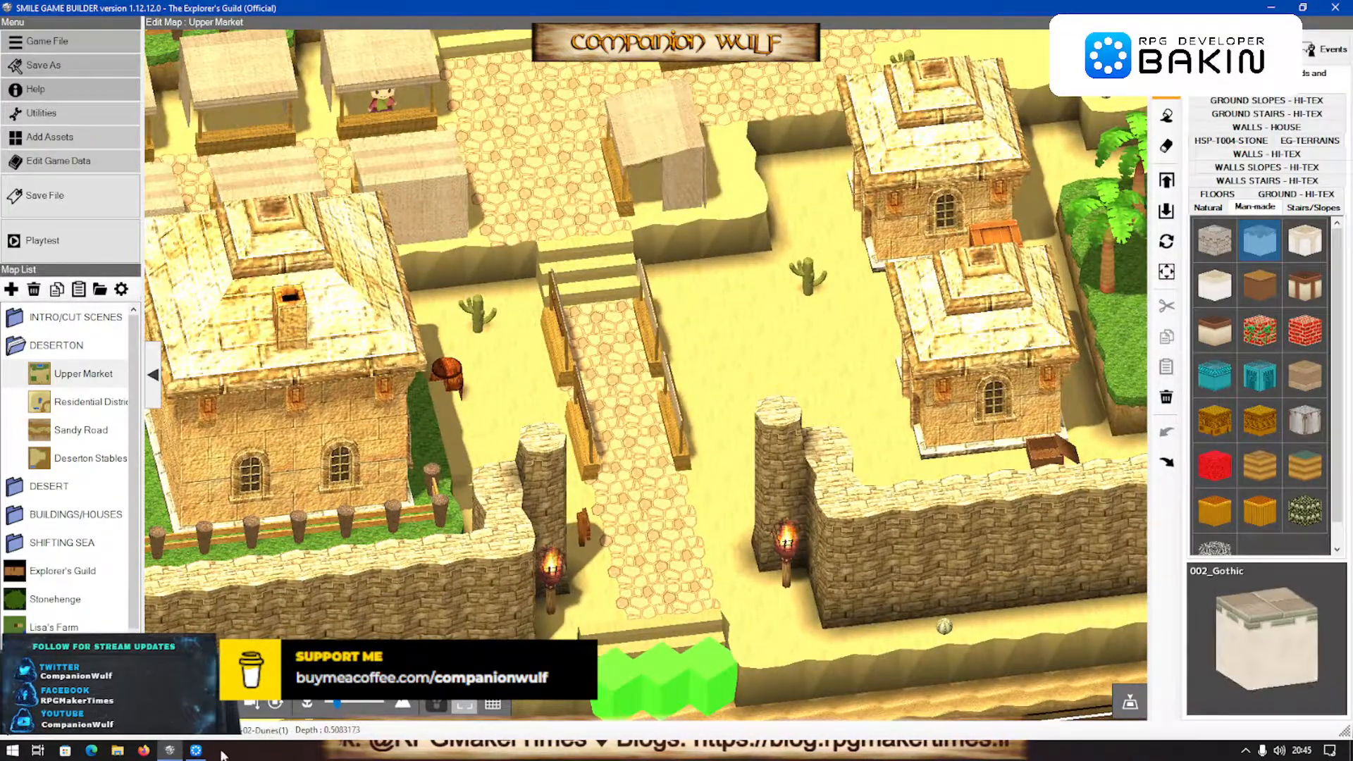
click(196, 751)
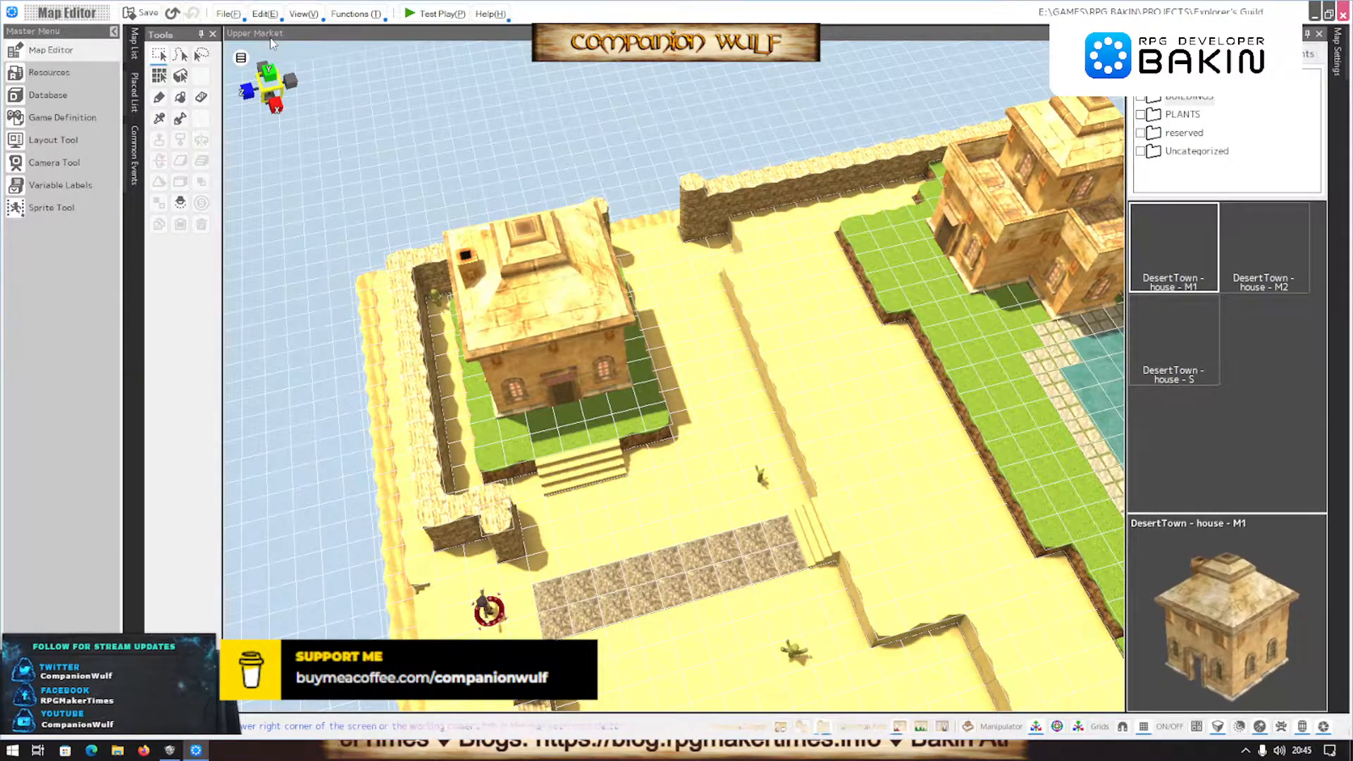
click(227, 14)
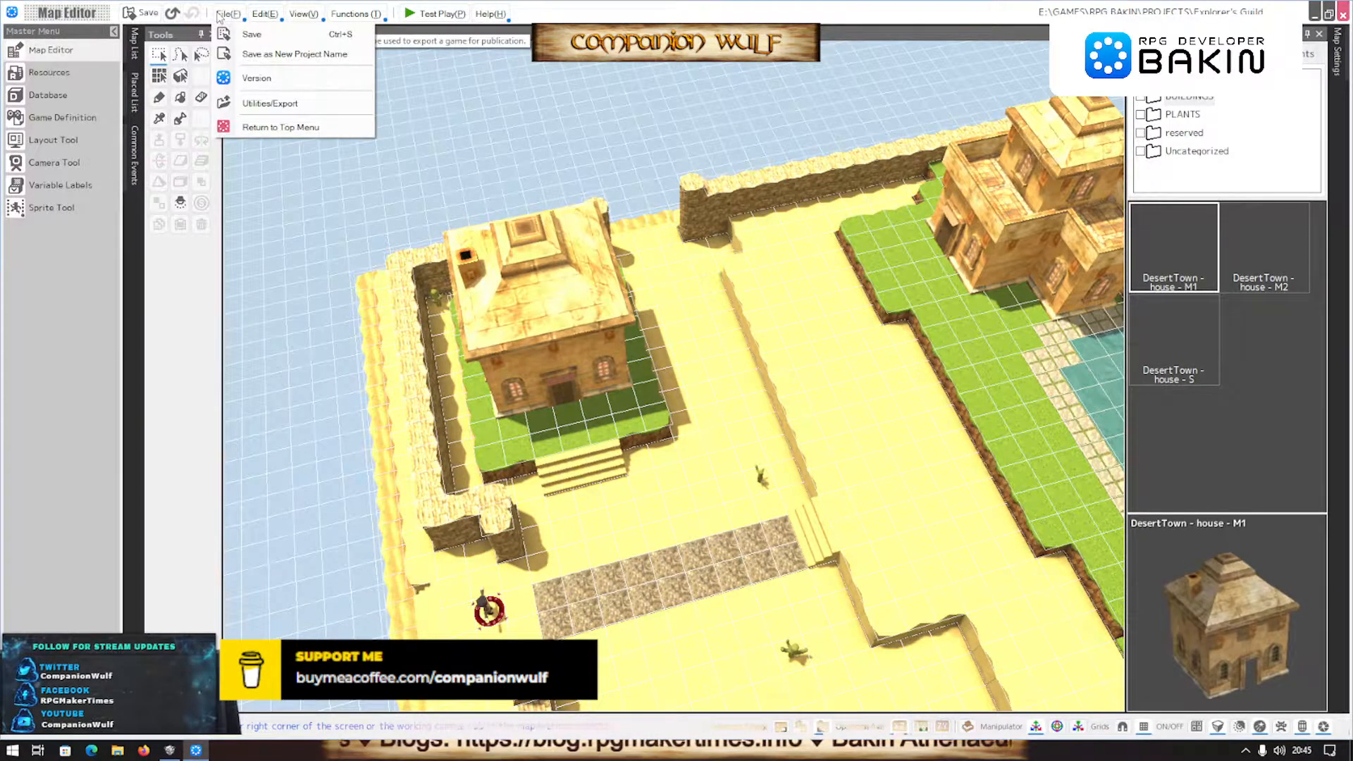
click(218, 15)
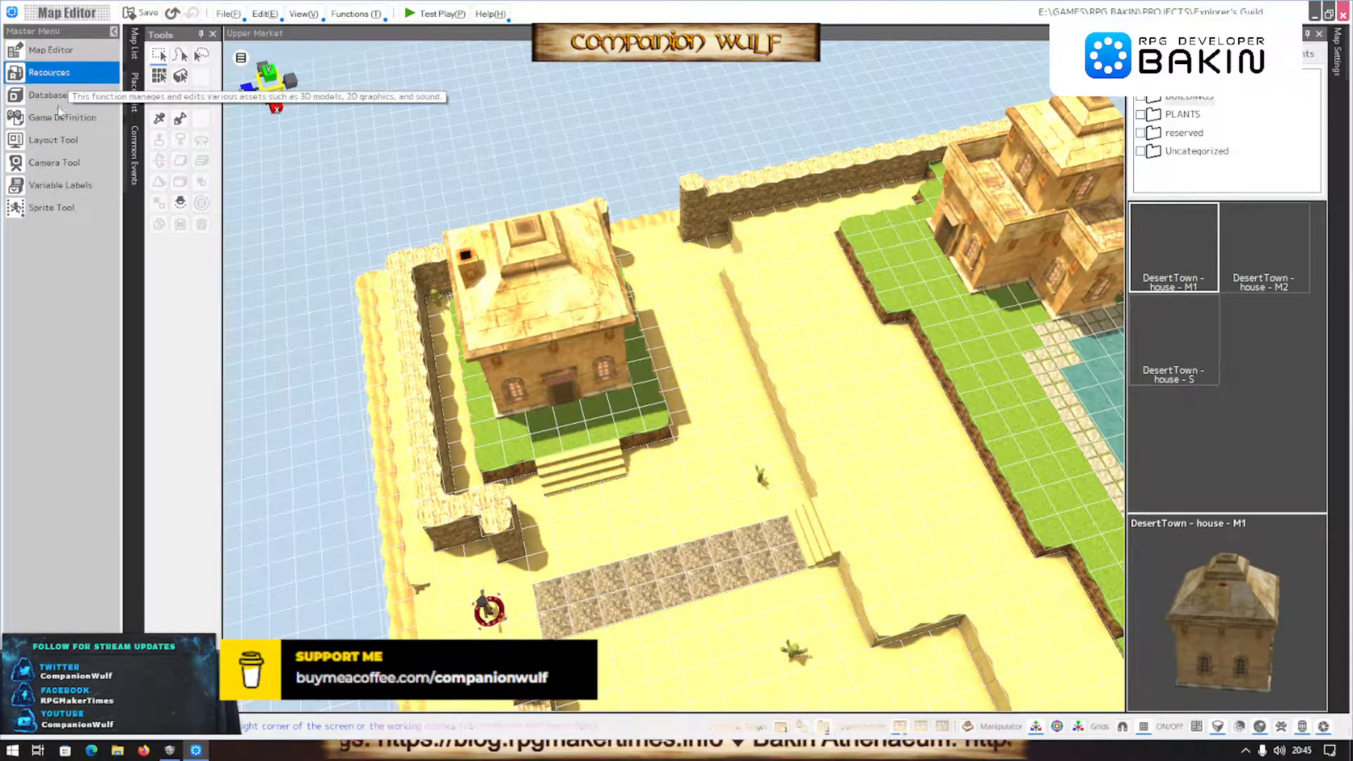
Delete the c_001b 3D stamp together with all its linked resources, sending the files to the recycle bin
click(63, 72)
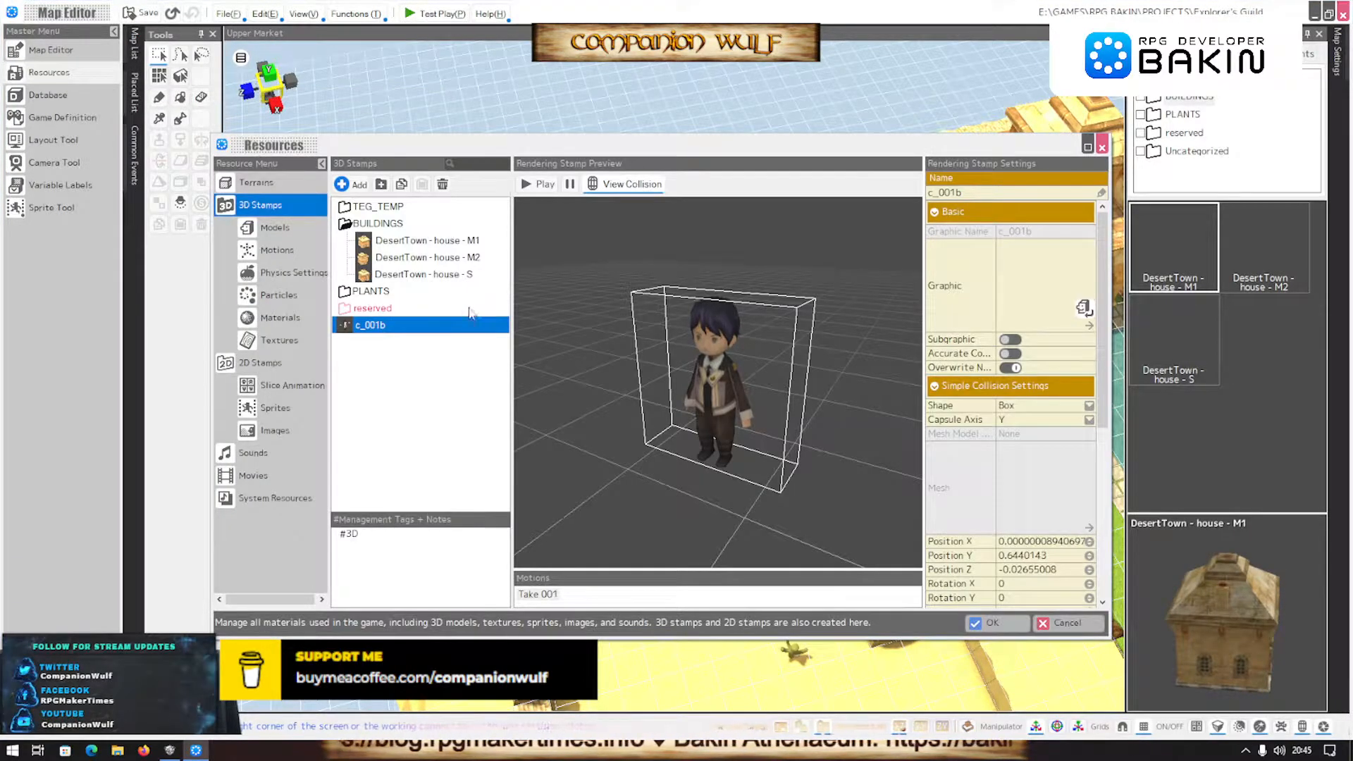
click(443, 184)
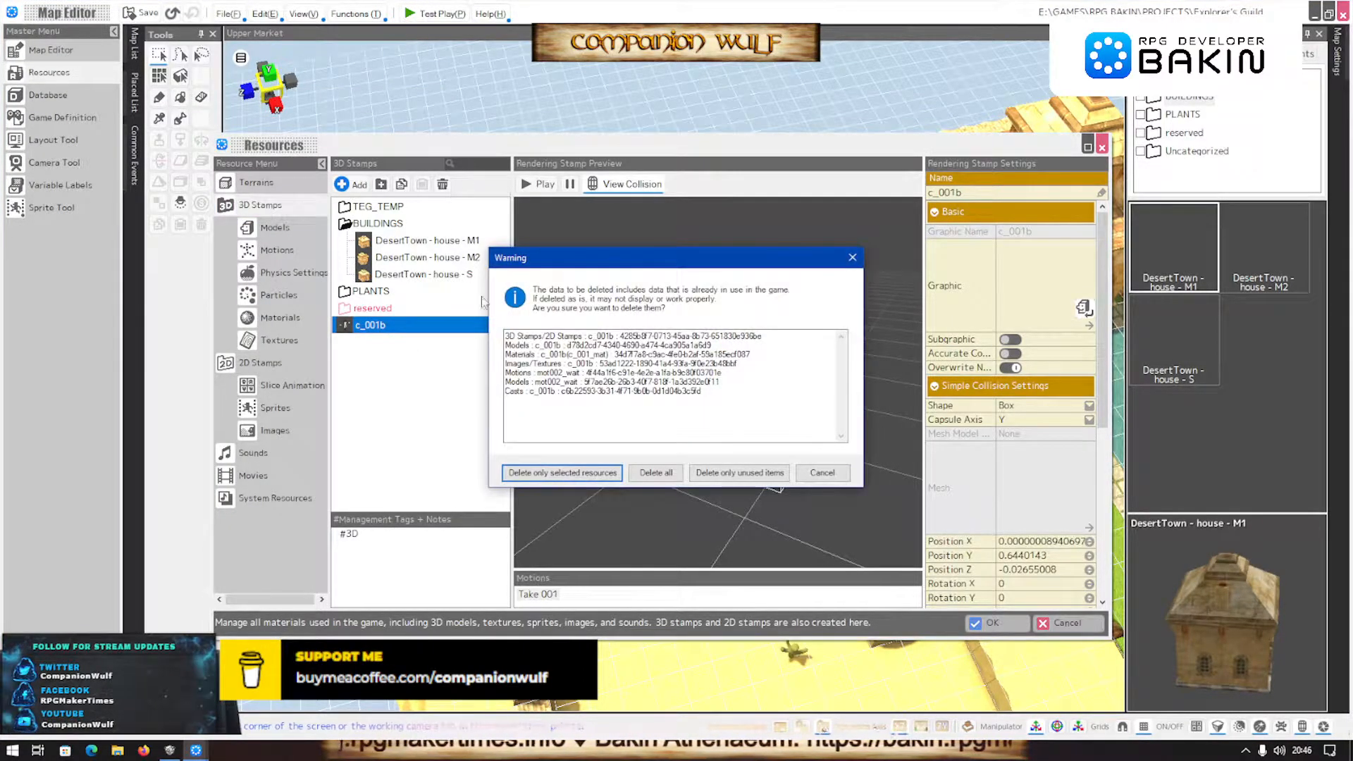
click(678, 472)
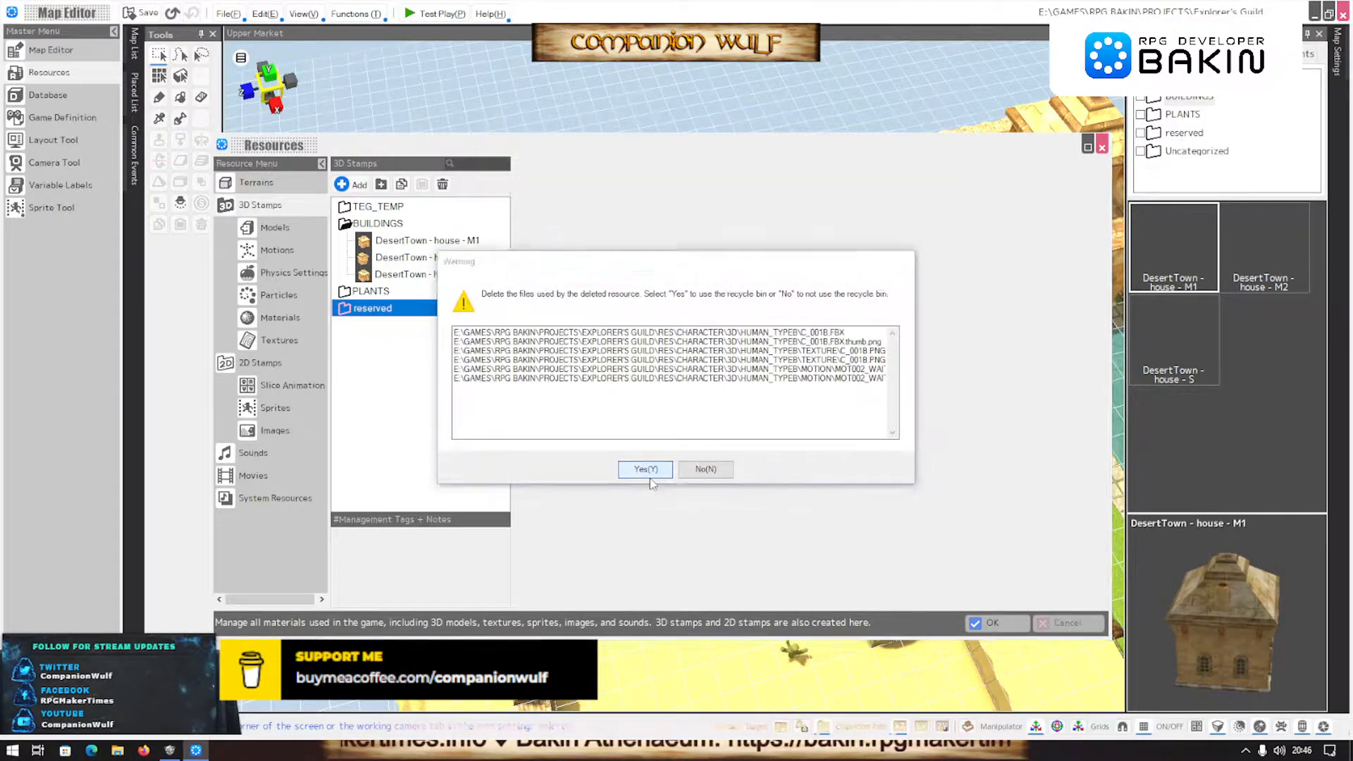
click(637, 470)
Delete the mot001_walk model from the resources' models
click(274, 227)
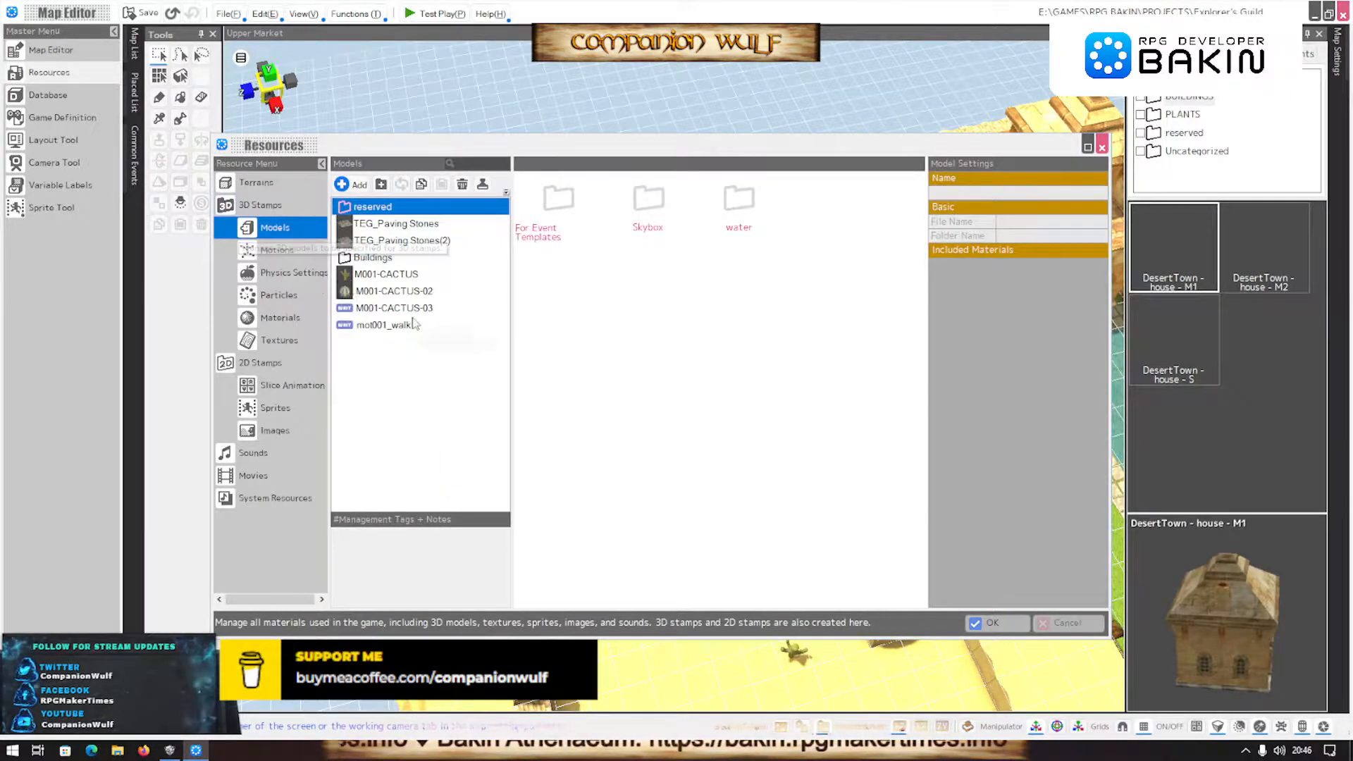
click(378, 325)
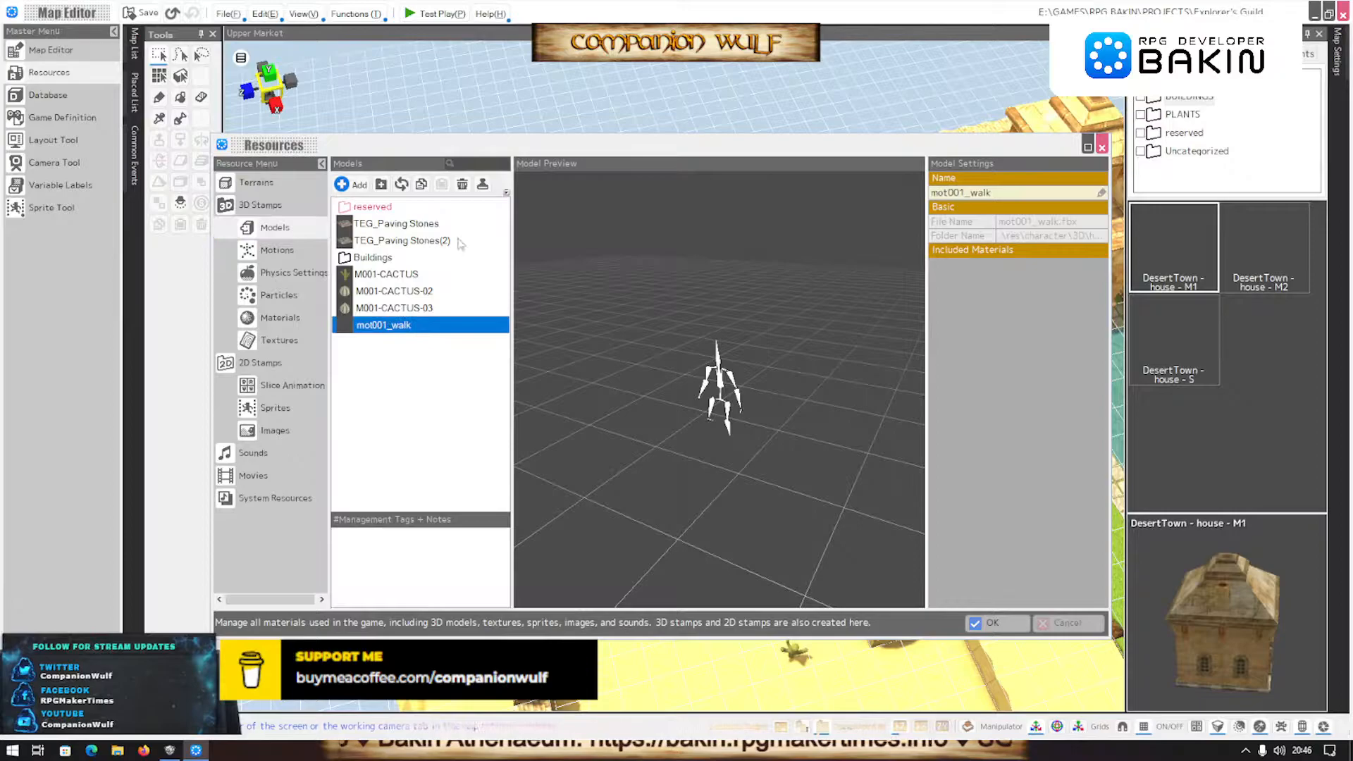
click(462, 184)
click(663, 474)
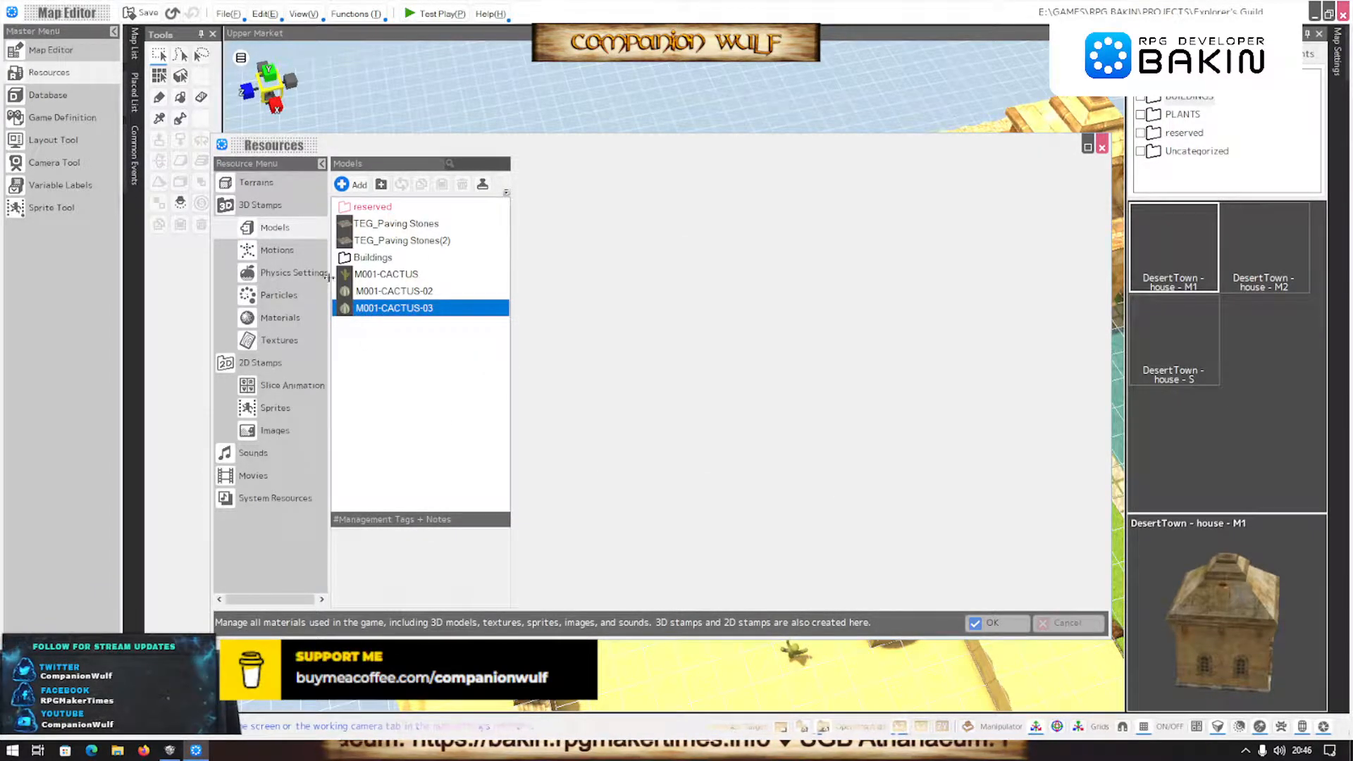
Add a folder named MARKET PLACE to the 3D stamps
click(260, 205)
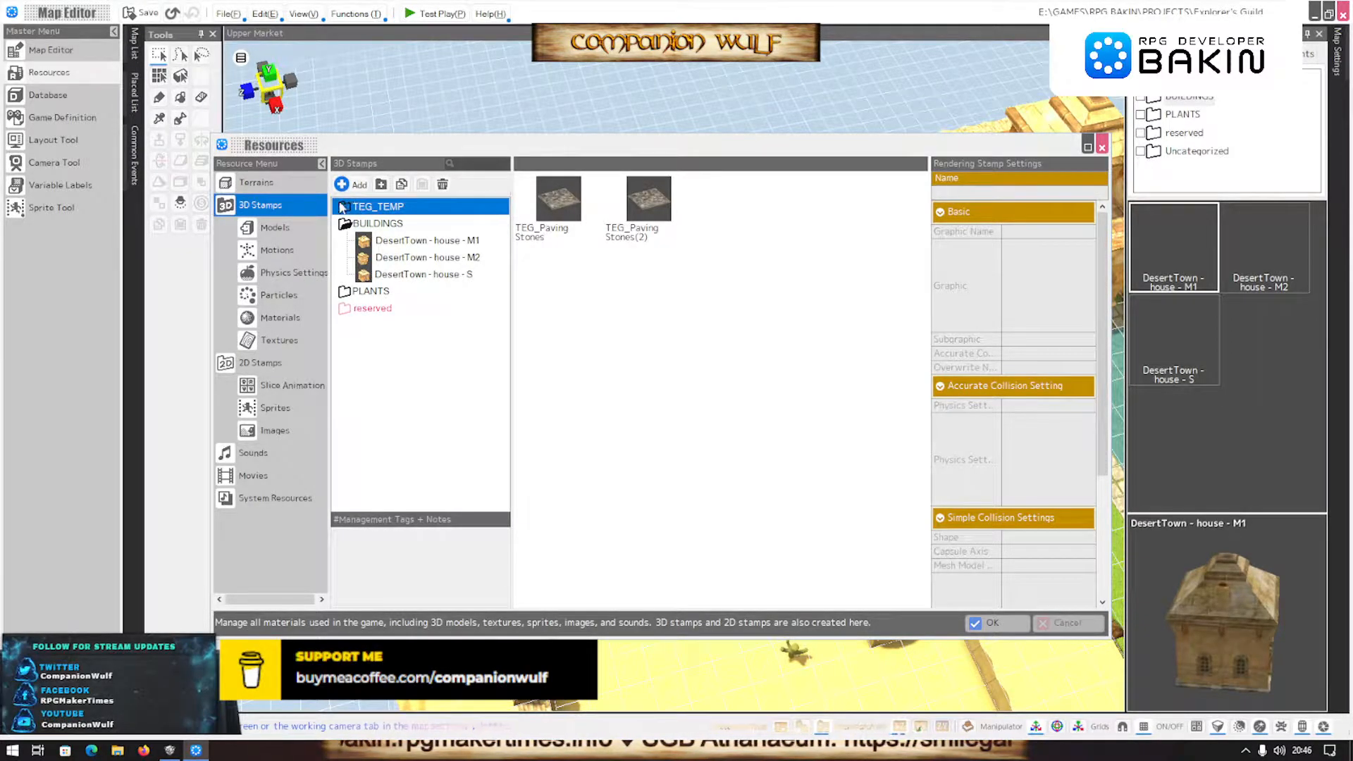
click(381, 184)
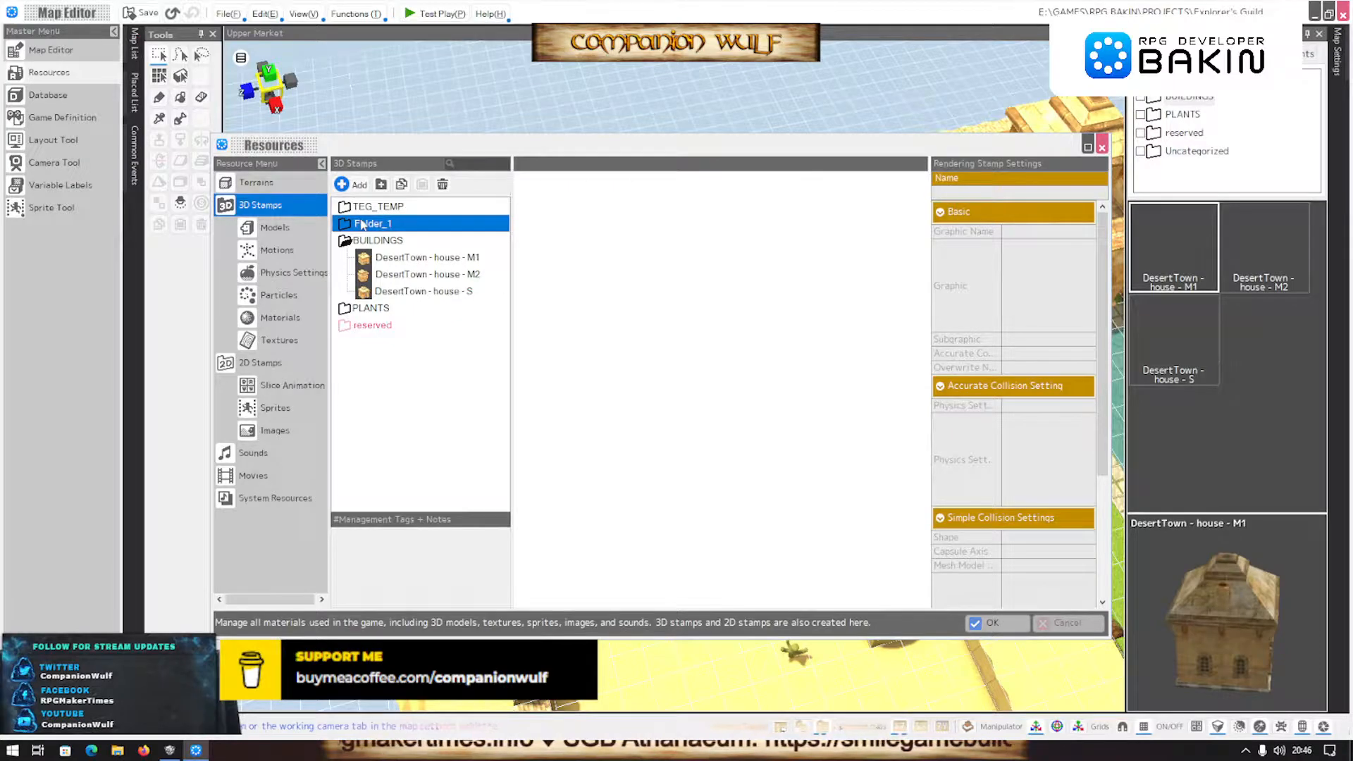
click(361, 224)
text(MARKET PLACE)
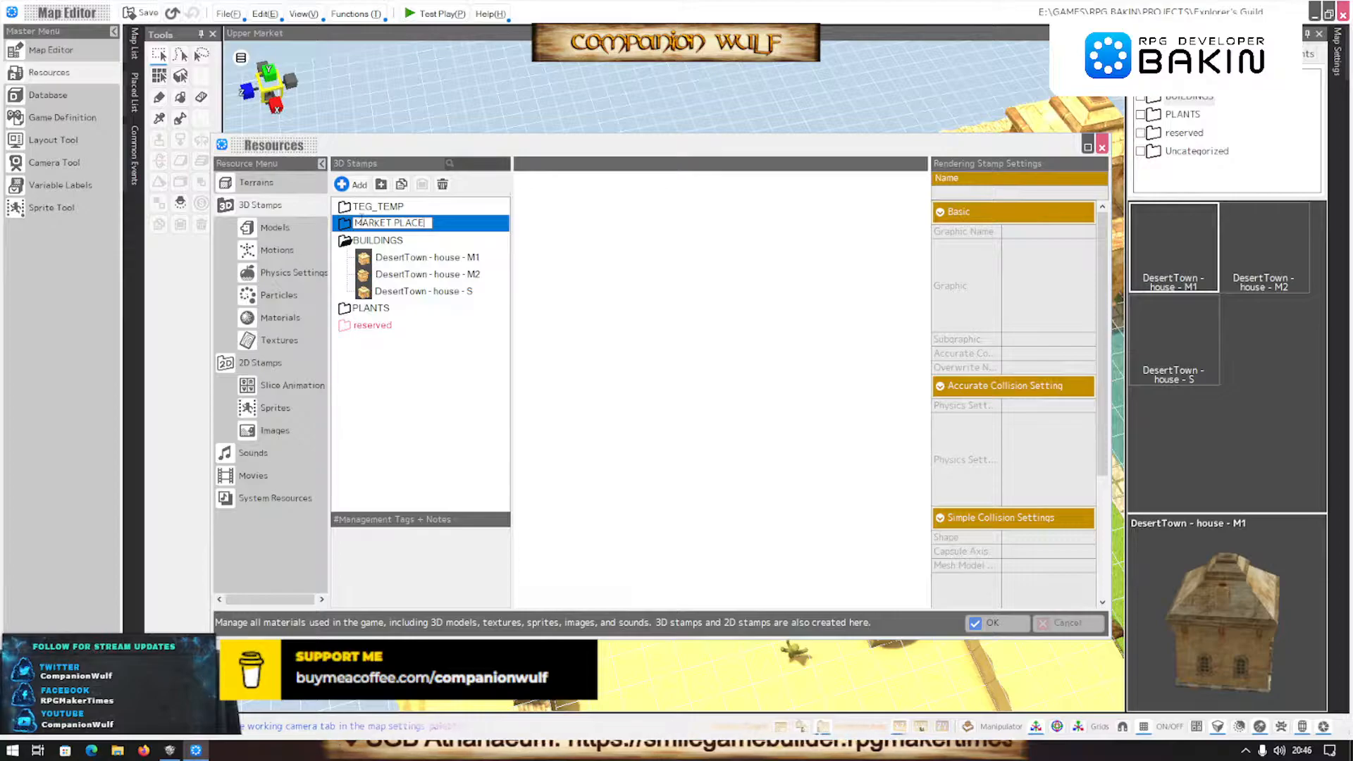
key(Return)
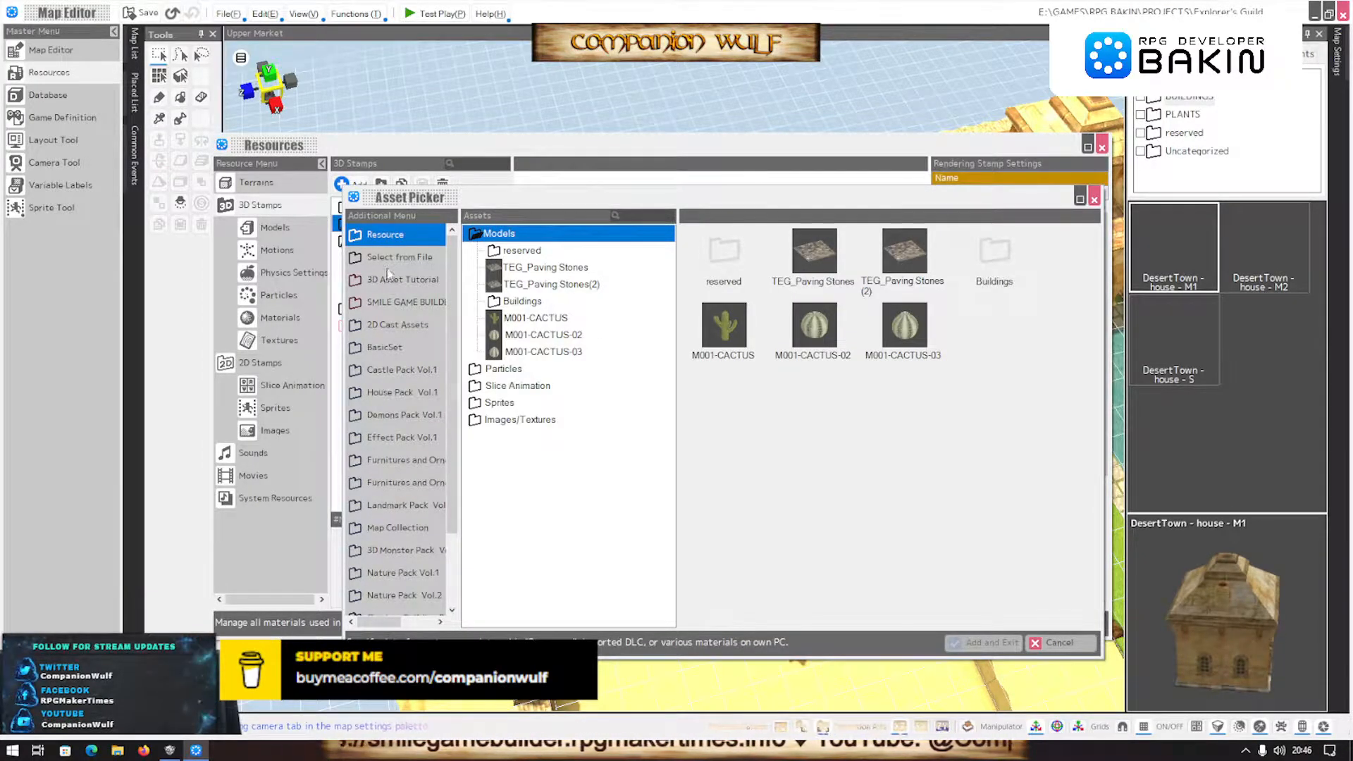
Start adding stamps from file and browse from the old project's MARKET PACK to E:\RPG DEVELOPER BAKIN
click(387, 257)
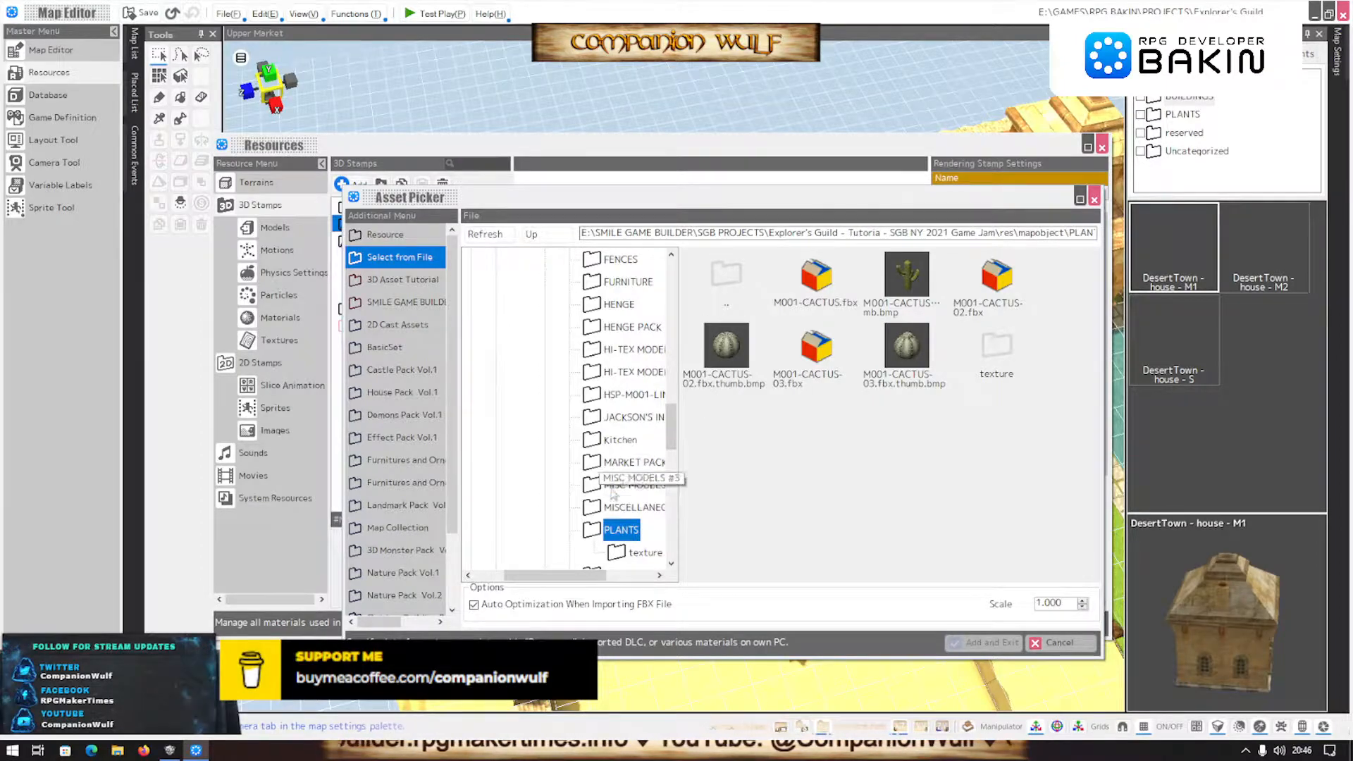
click(616, 465)
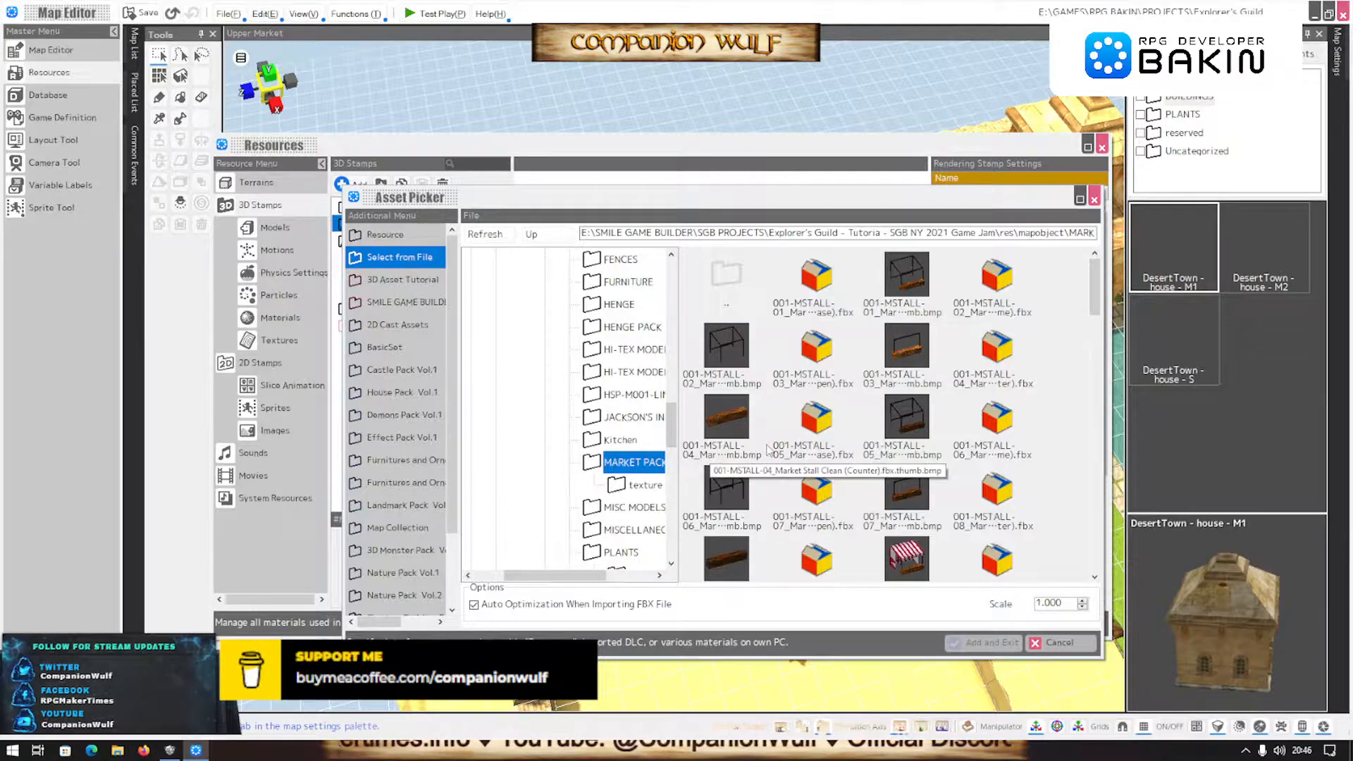
scroll(622, 425, up, 4)
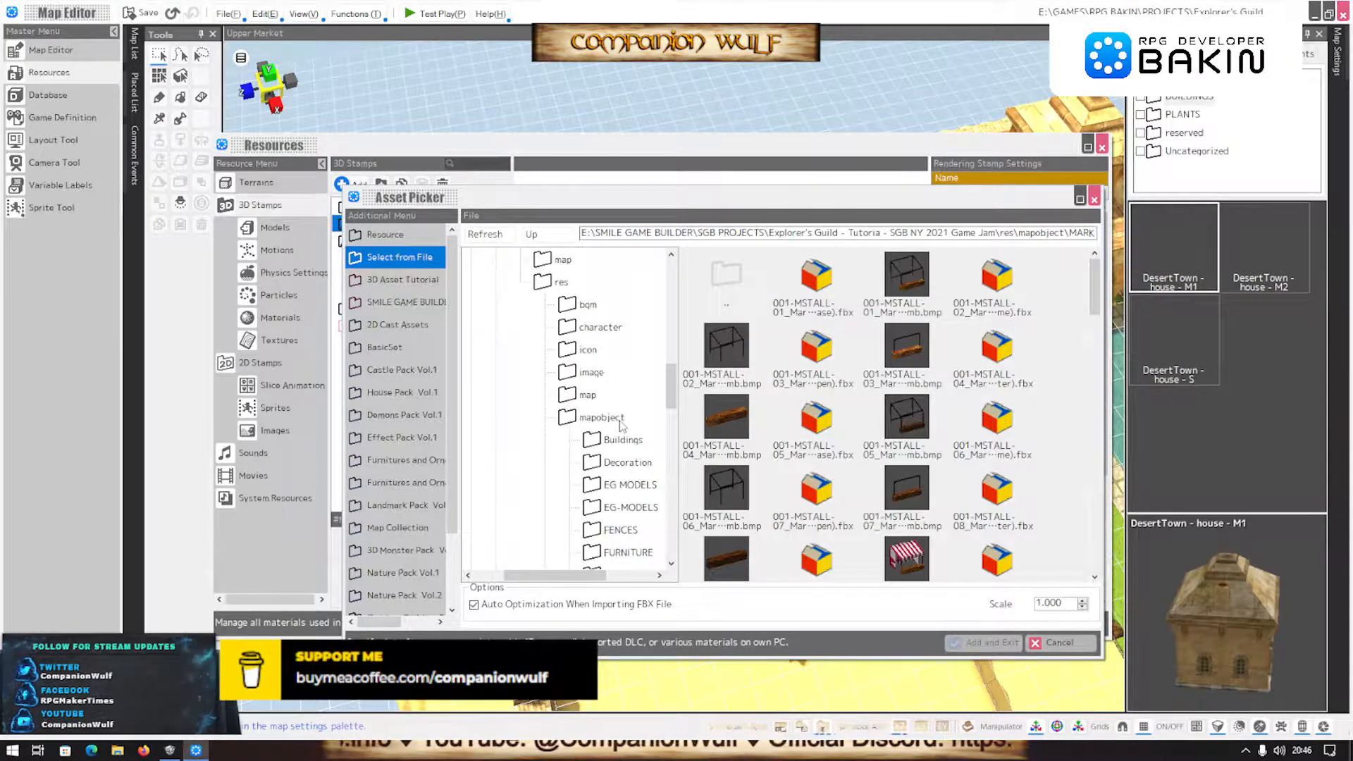
scroll(640, 416, up, 3)
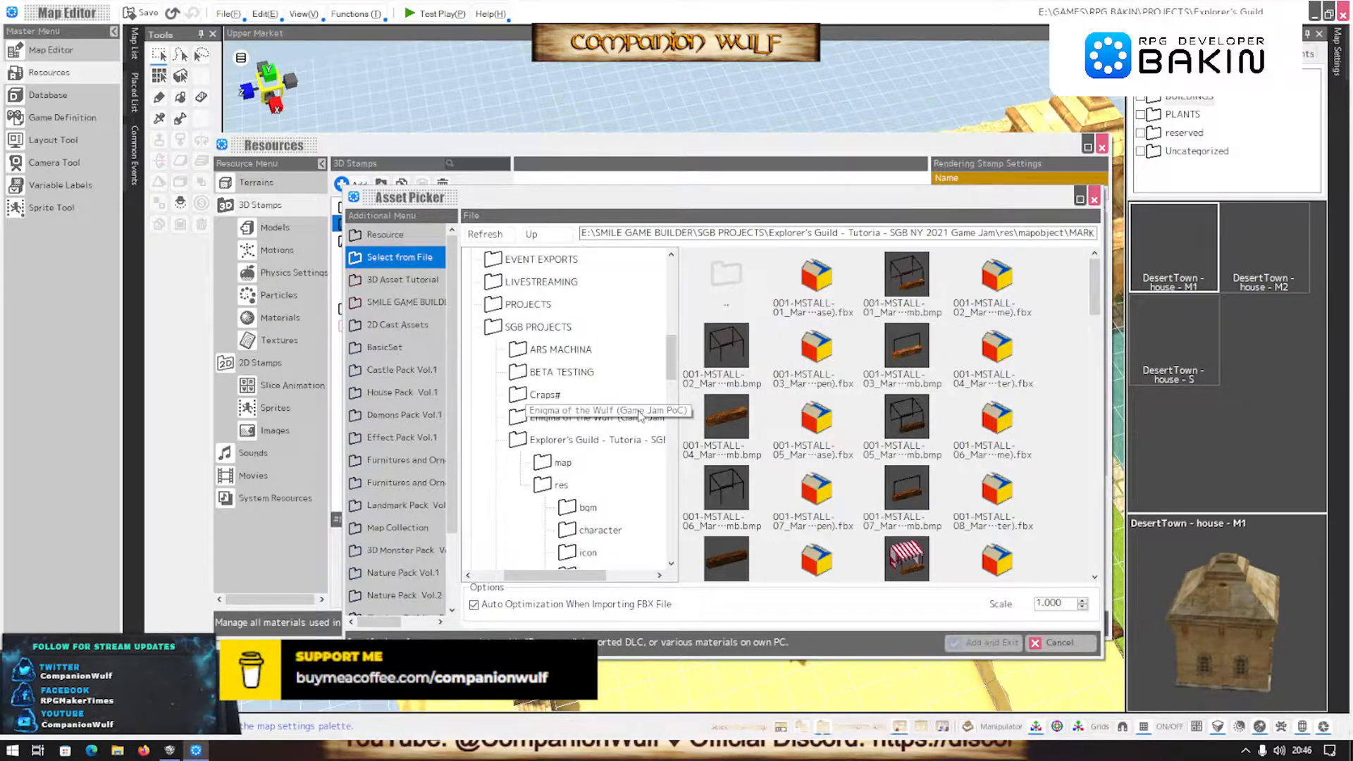
scroll(640, 416, up, 4)
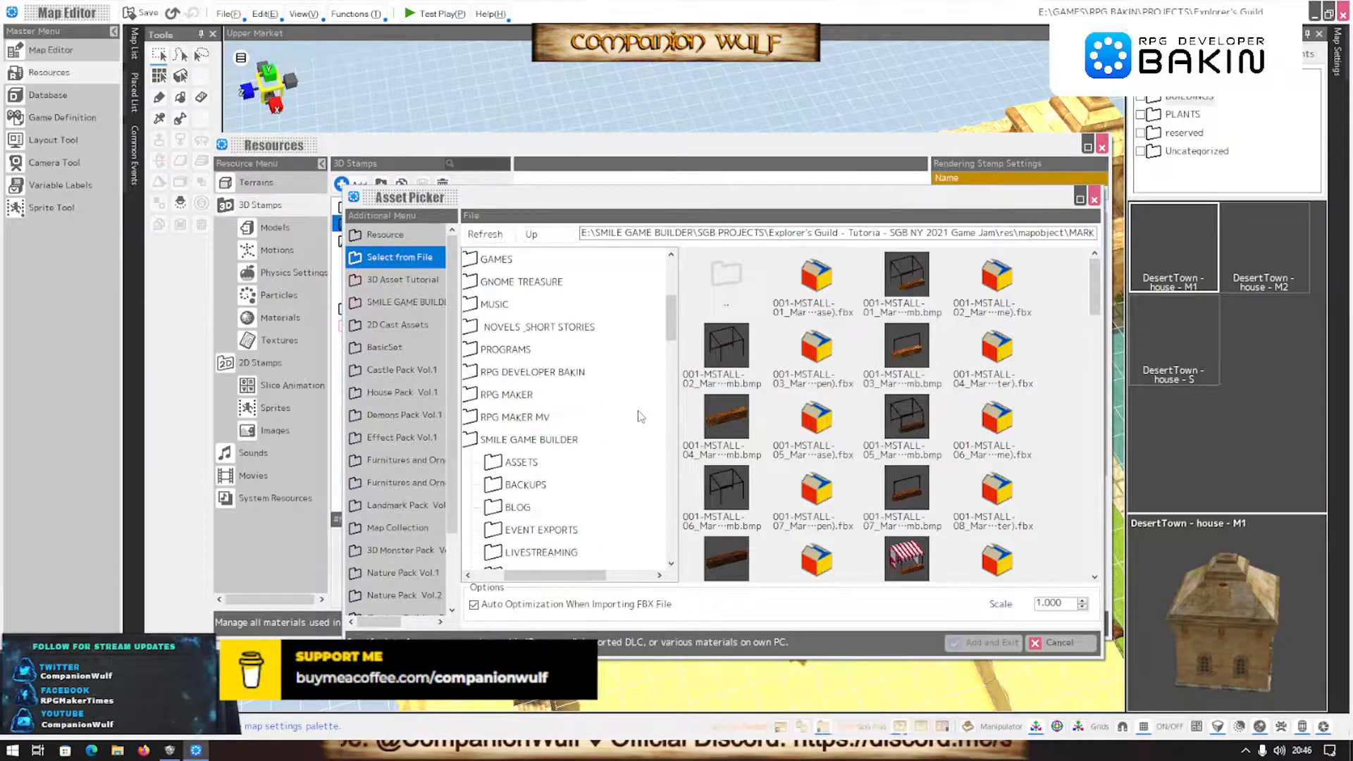
drag(539, 575, 517, 553)
scroll(527, 431, up, 1)
scroll(527, 431, up, 1)
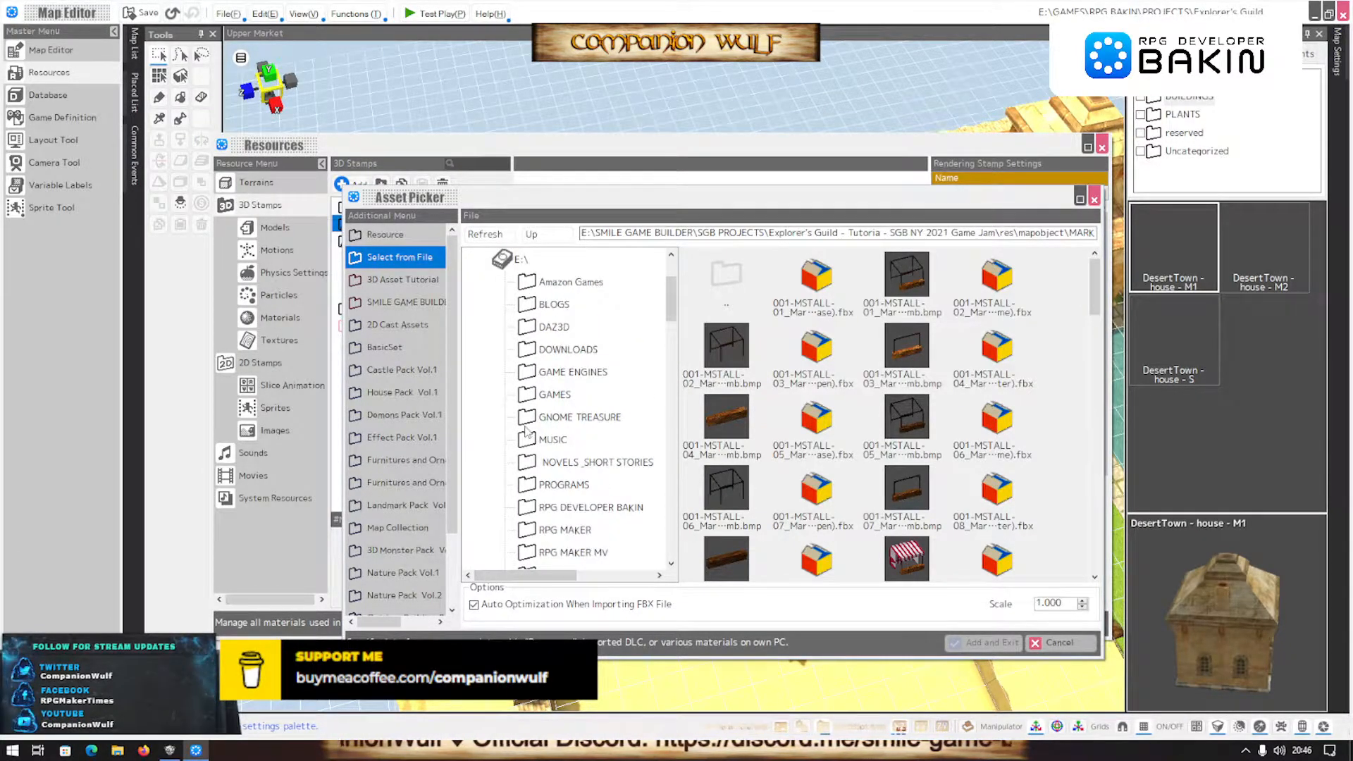
click(536, 508)
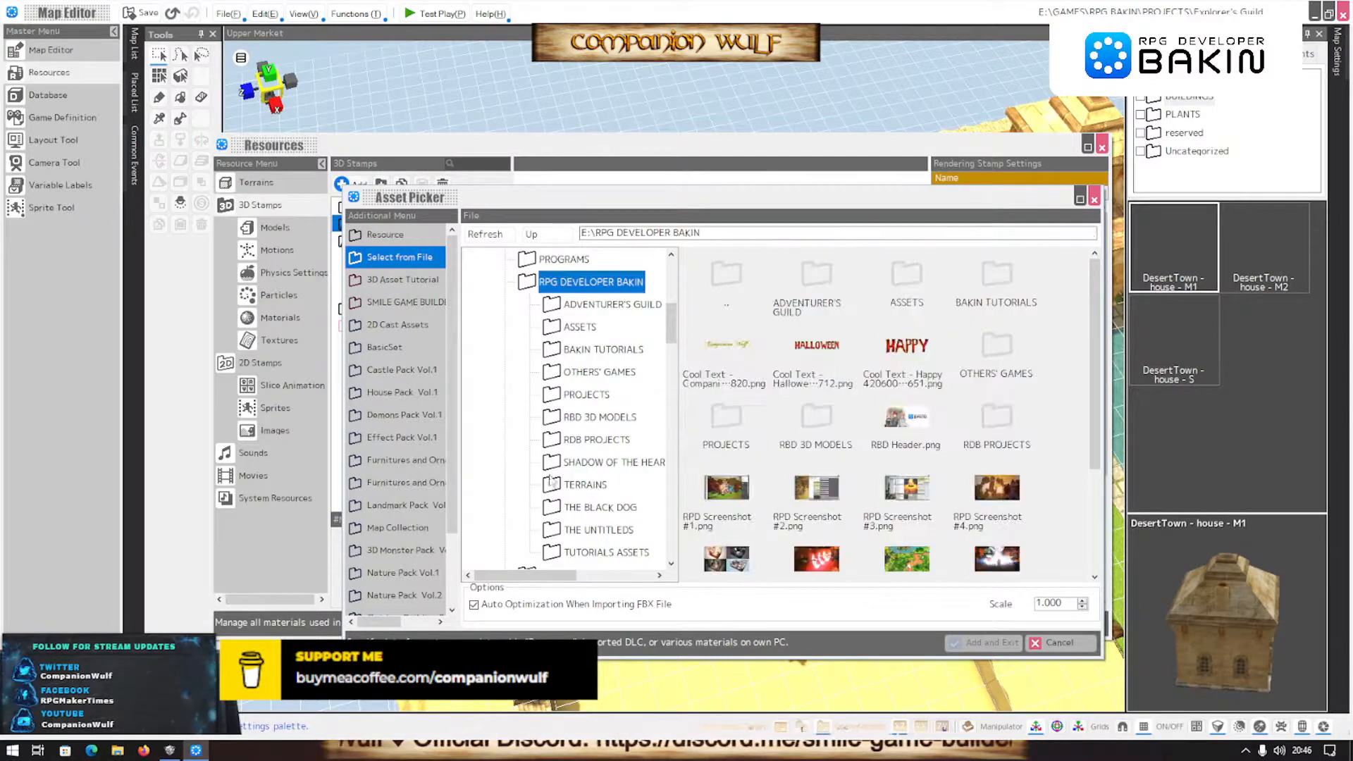
Open the MP_STALLS folder inside RBD 3D MODELS\MARKET PACK as the source for the new stamps
click(549, 327)
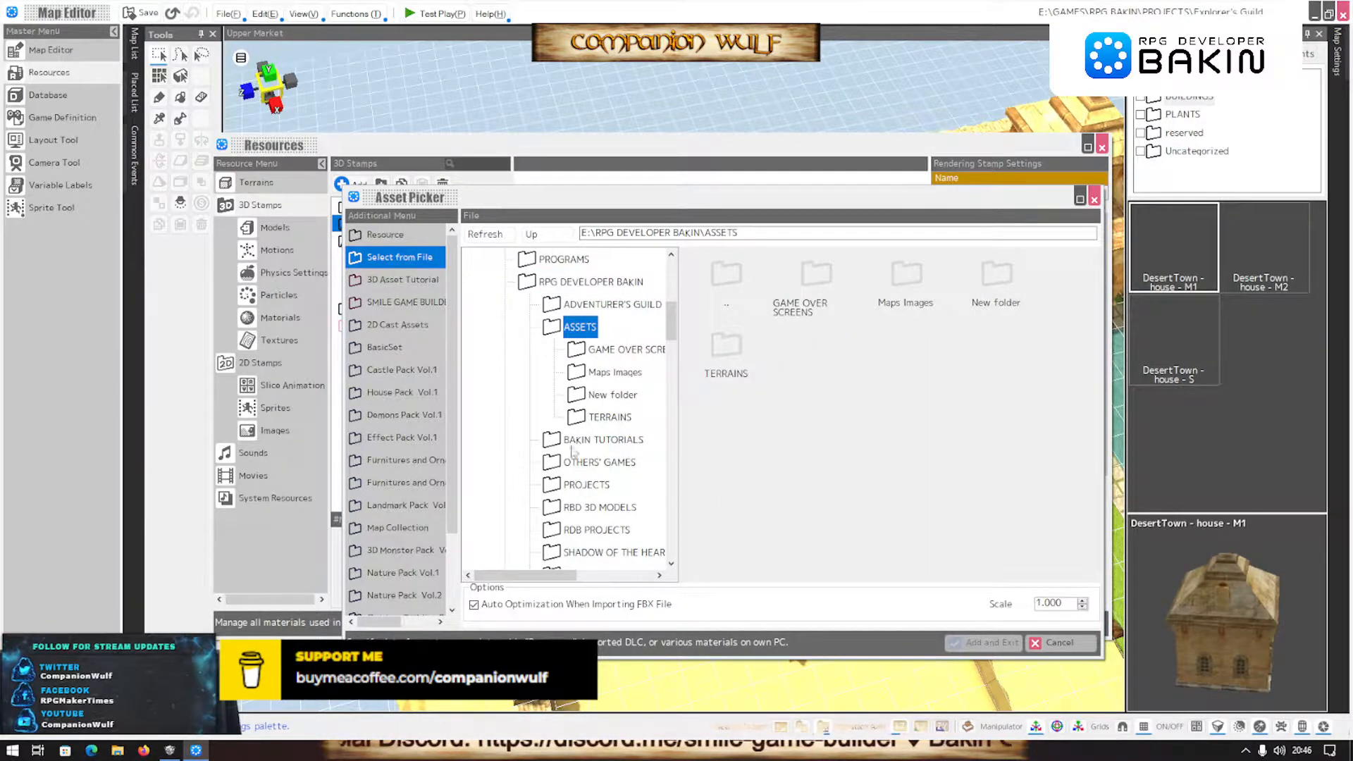
scroll(572, 507, down, 2)
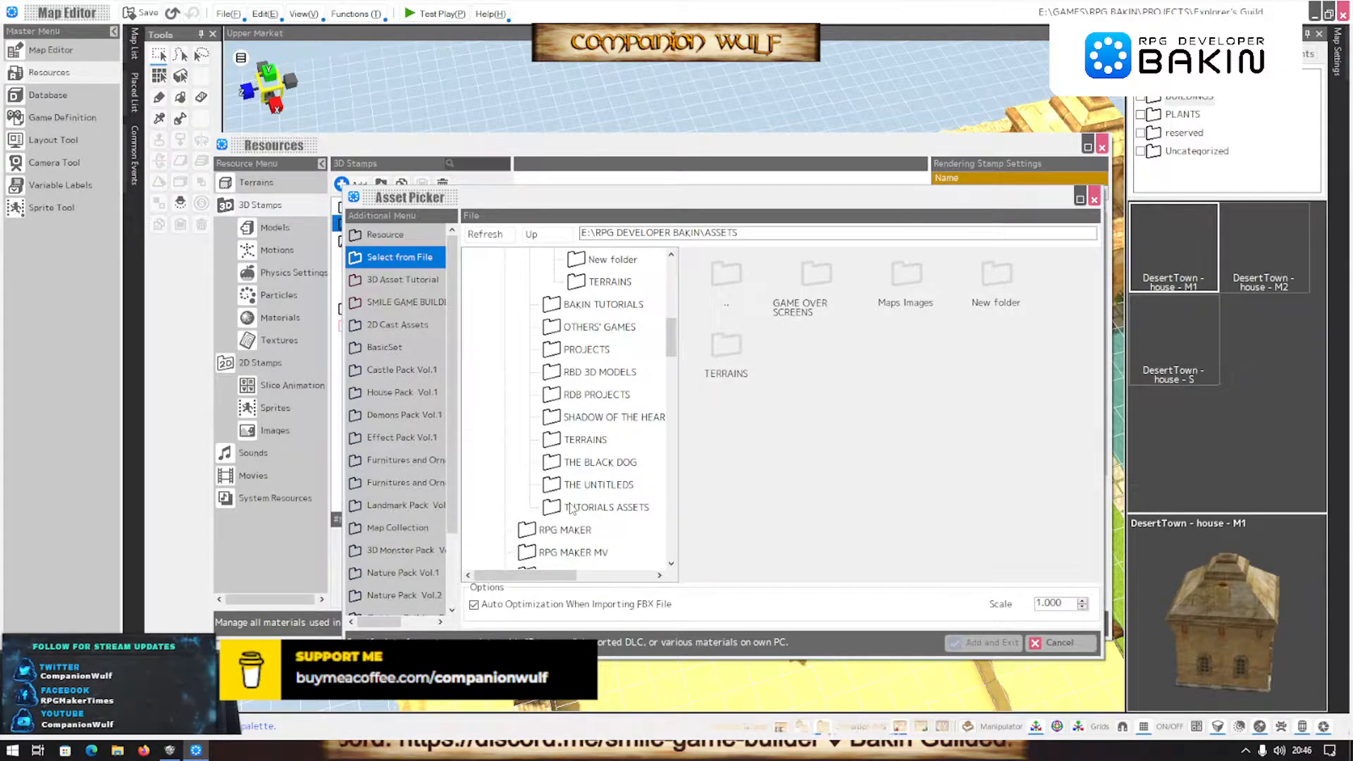
scroll(572, 508, up, 2)
click(572, 508)
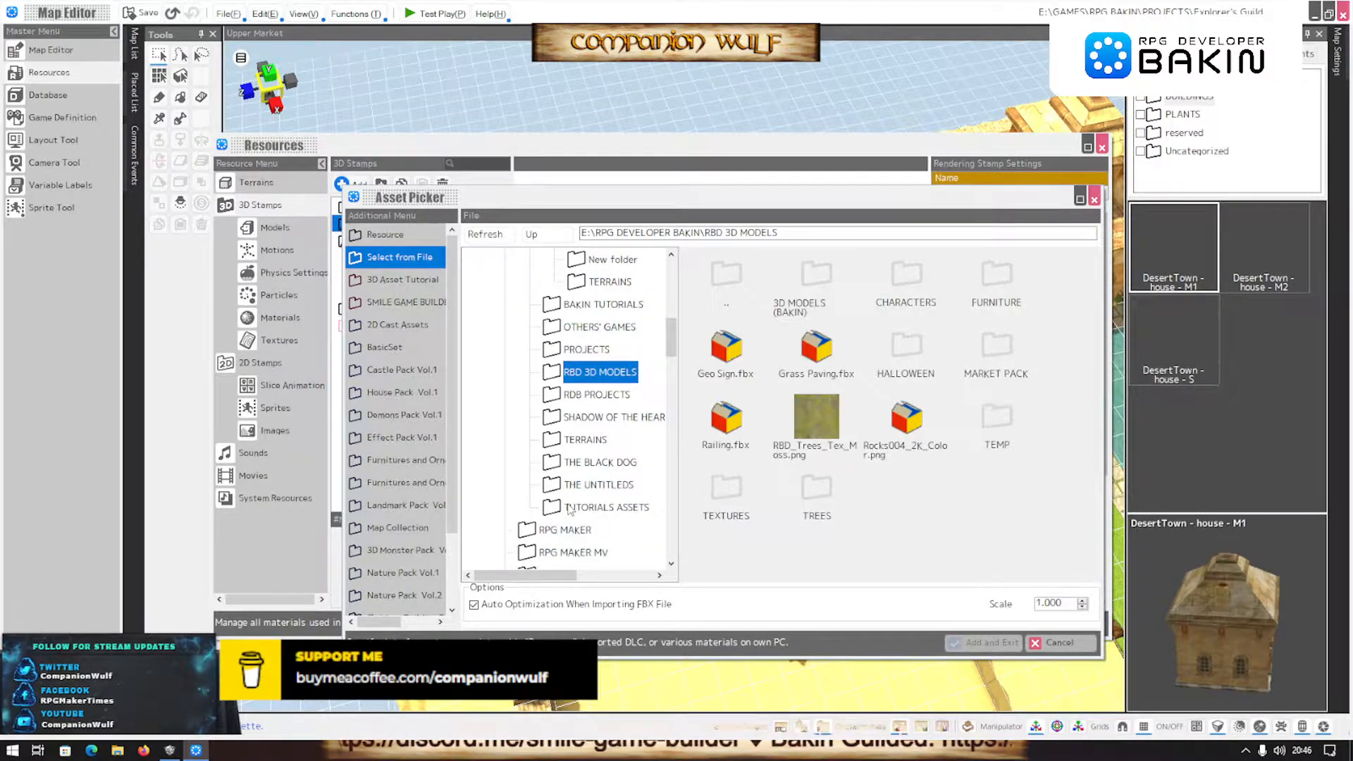
double_click(562, 377)
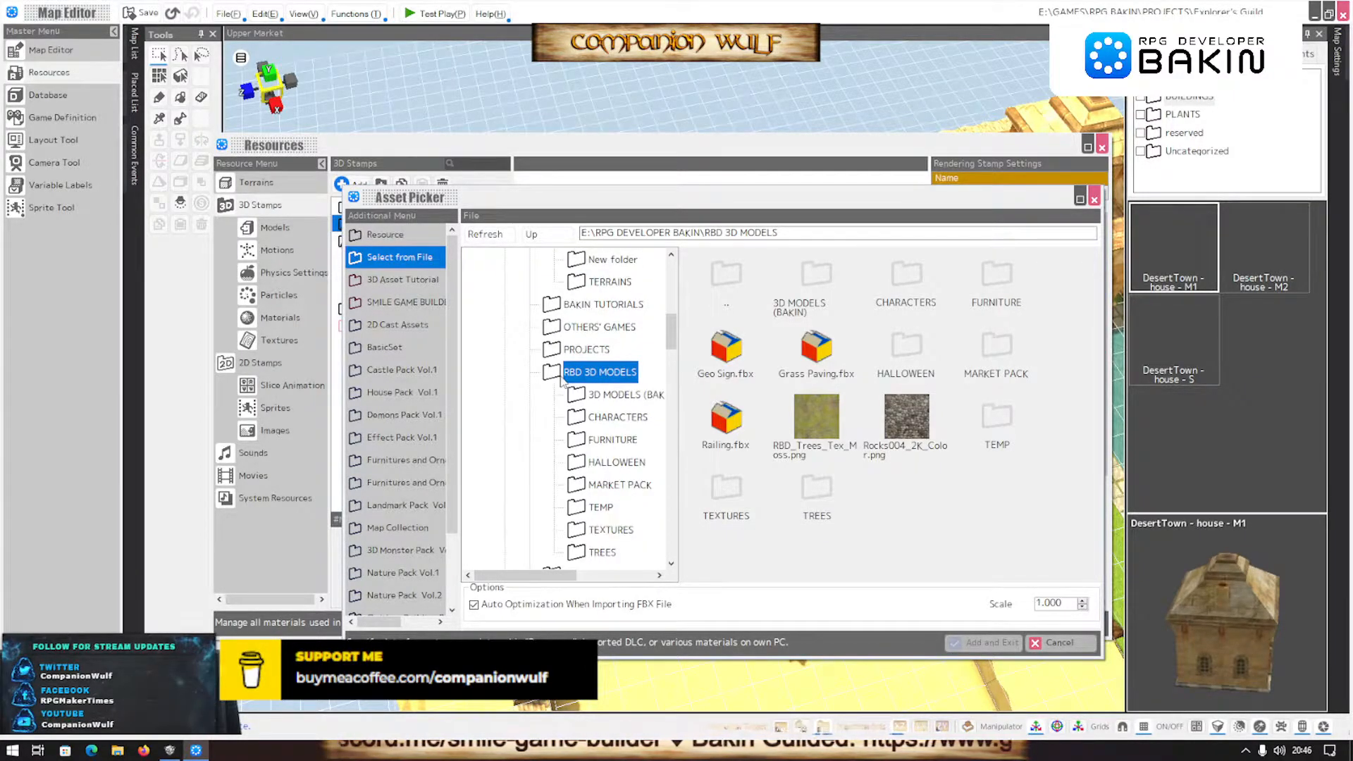
double_click(577, 488)
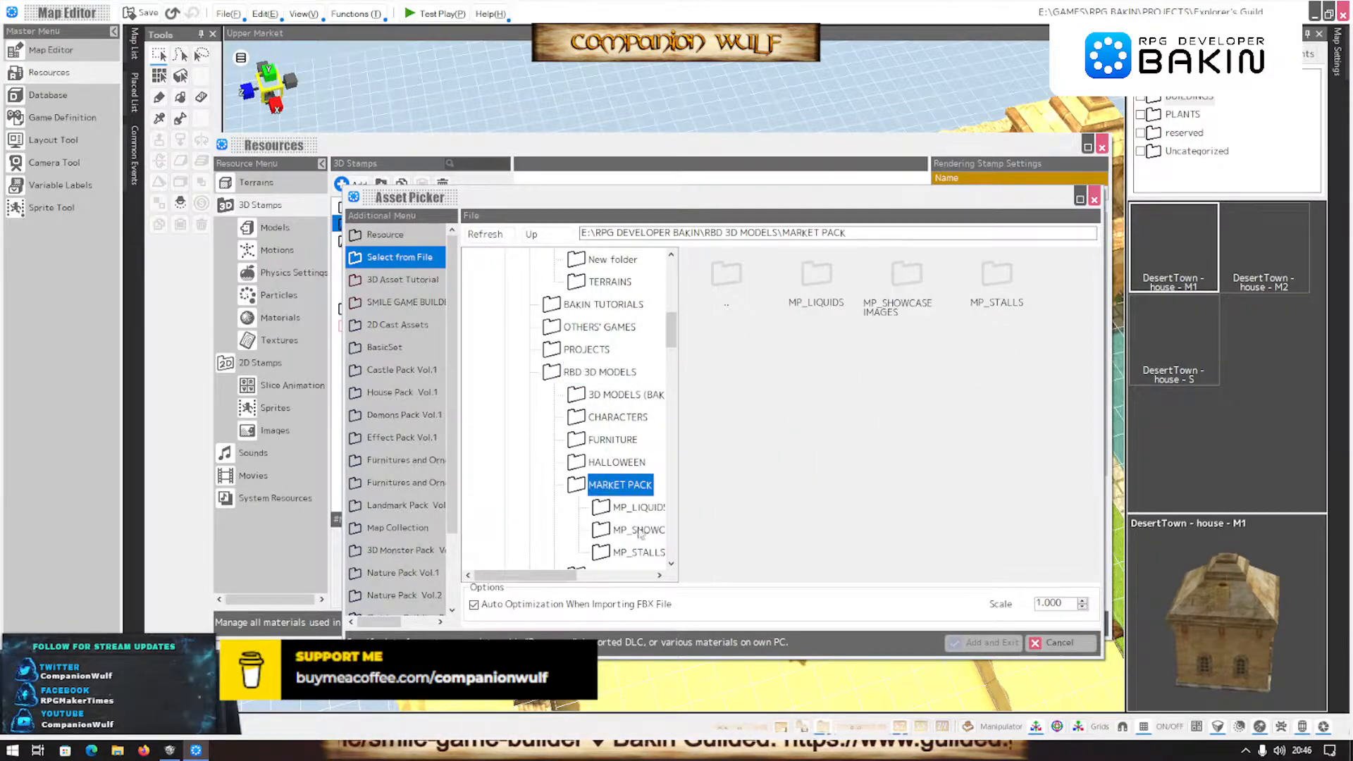
click(600, 555)
double_click(599, 556)
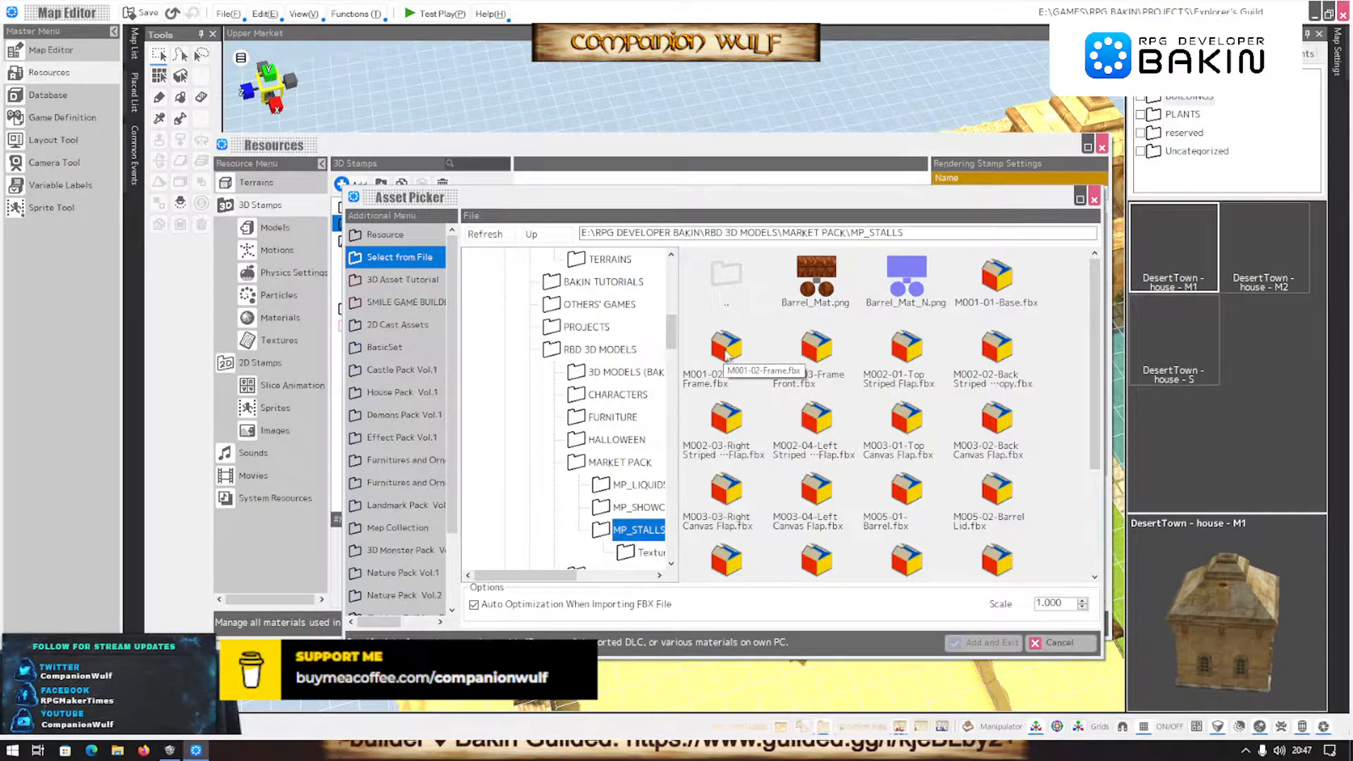
Import the FBX models from M001-01-Base through M015-01-Basket into the MARKET PLACE folder as 3D stamps
click(990, 284)
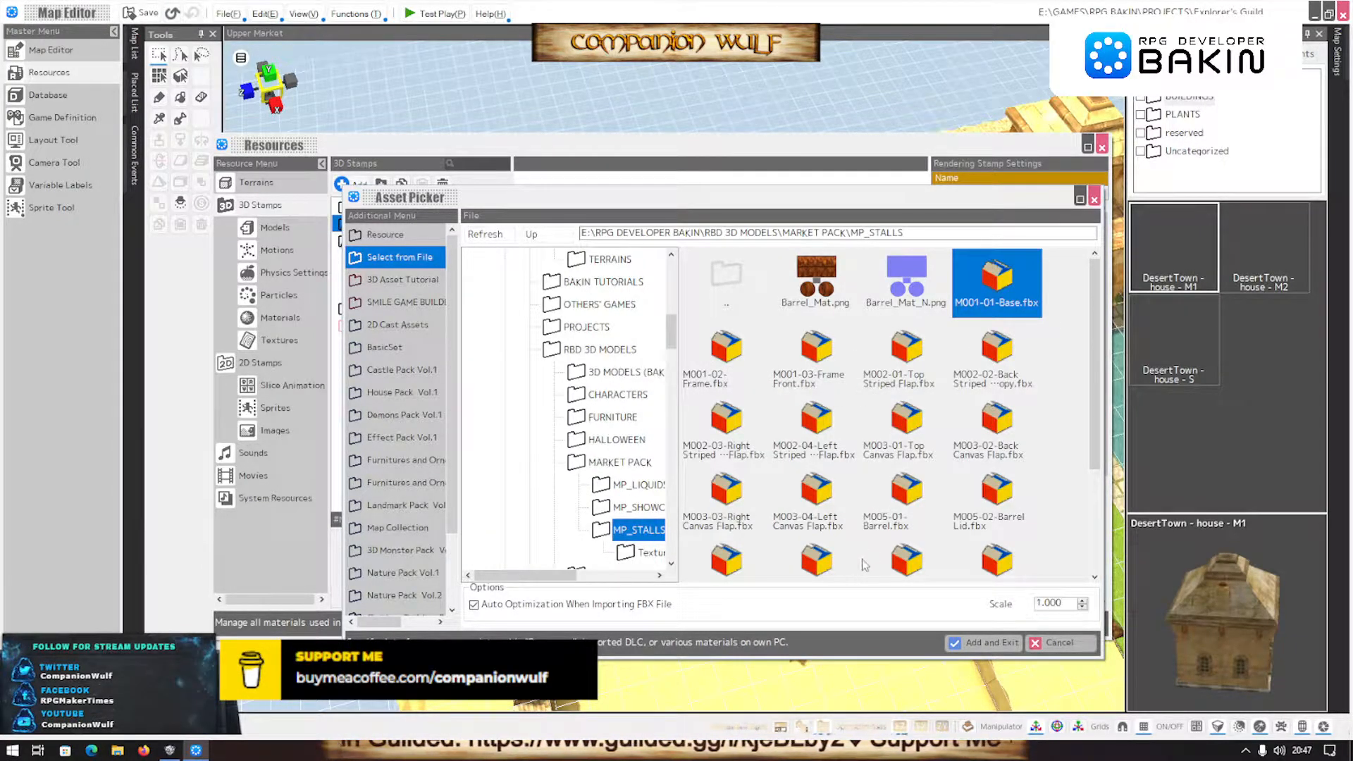
scroll(1006, 572, down, 3)
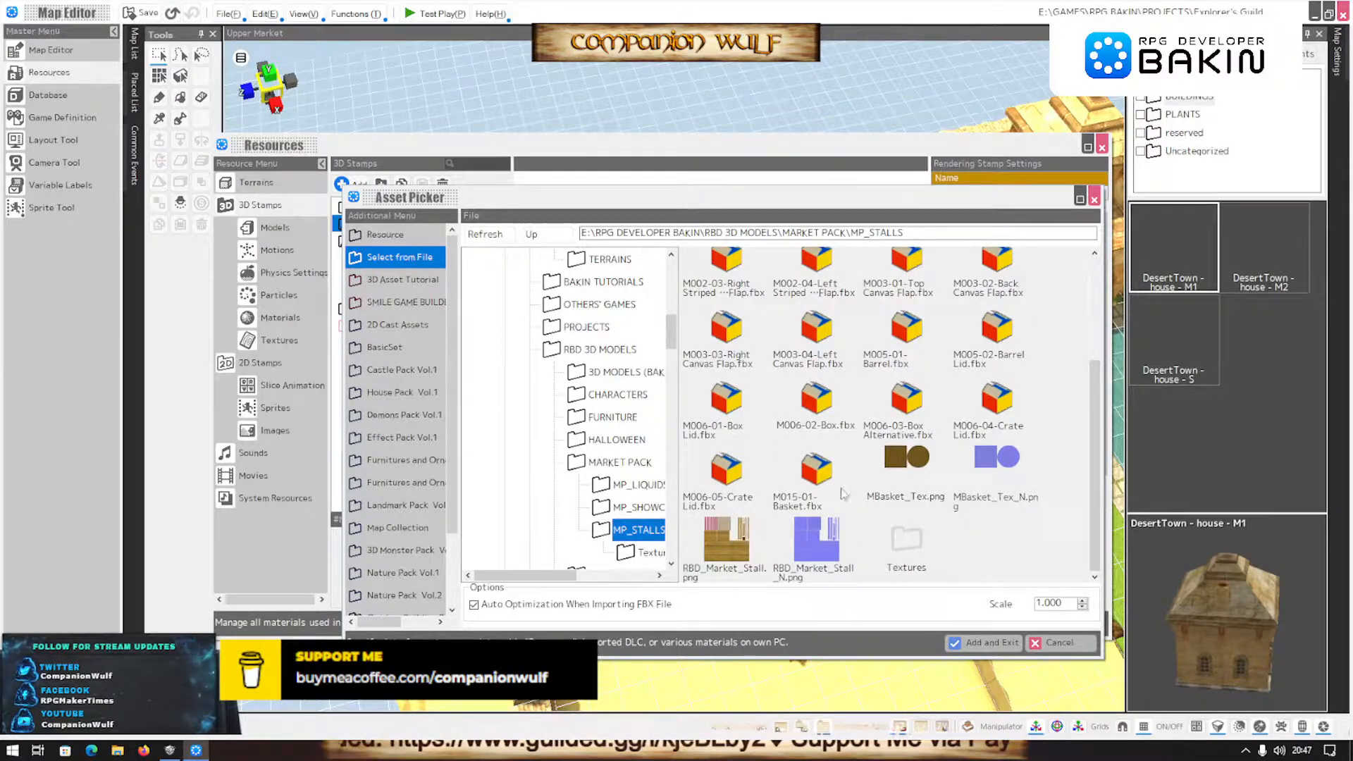
shift+click(817, 473)
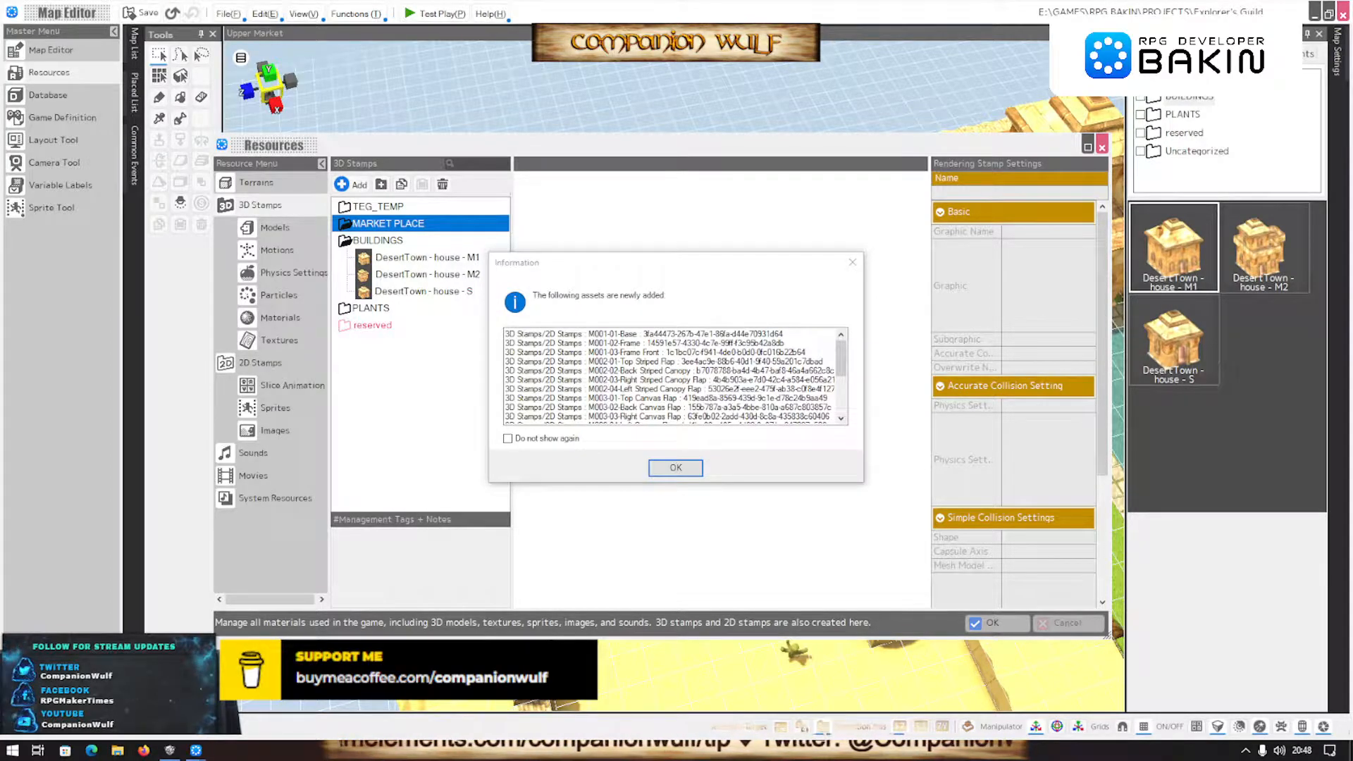
click(675, 468)
click(801, 450)
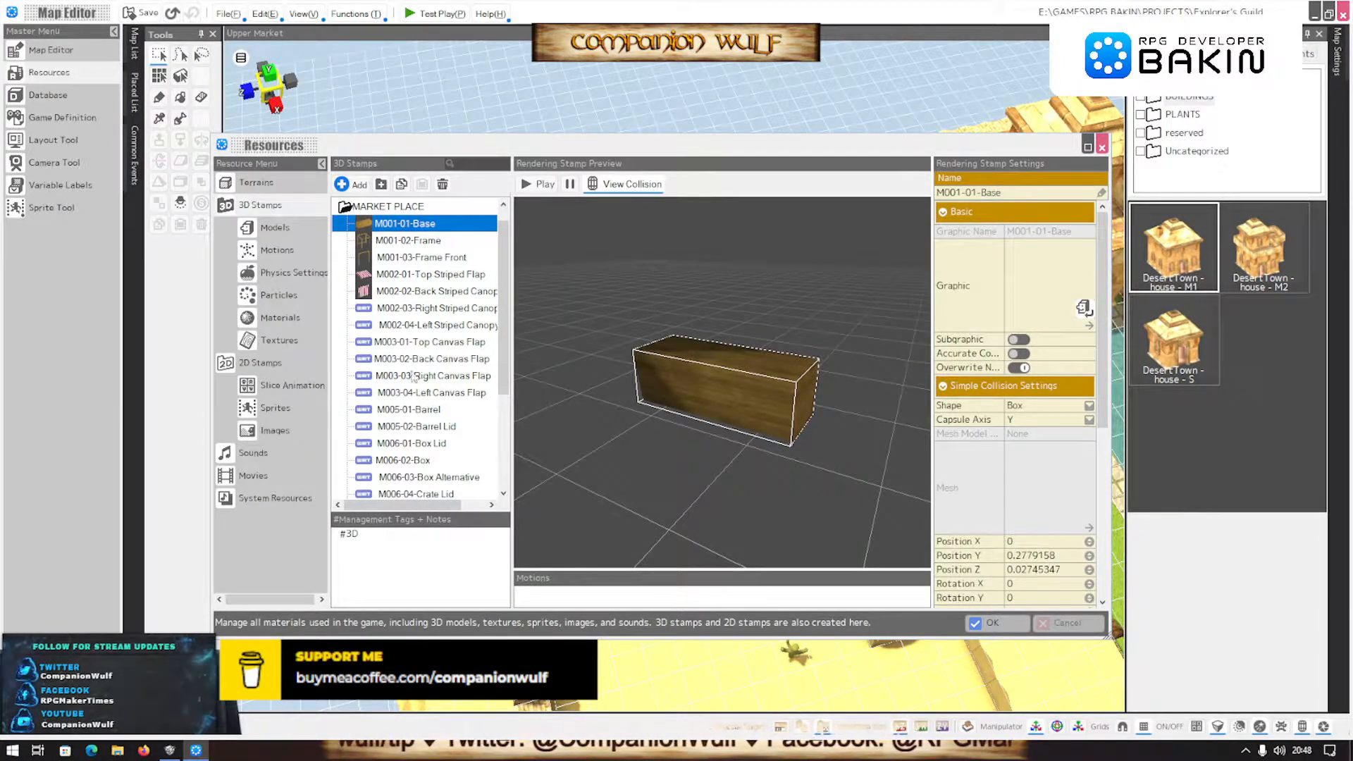
Switch to SMILE GAME BUILDER to examine the wooden railings along the gate path, and return to RPG Developer Bakin
click(167, 749)
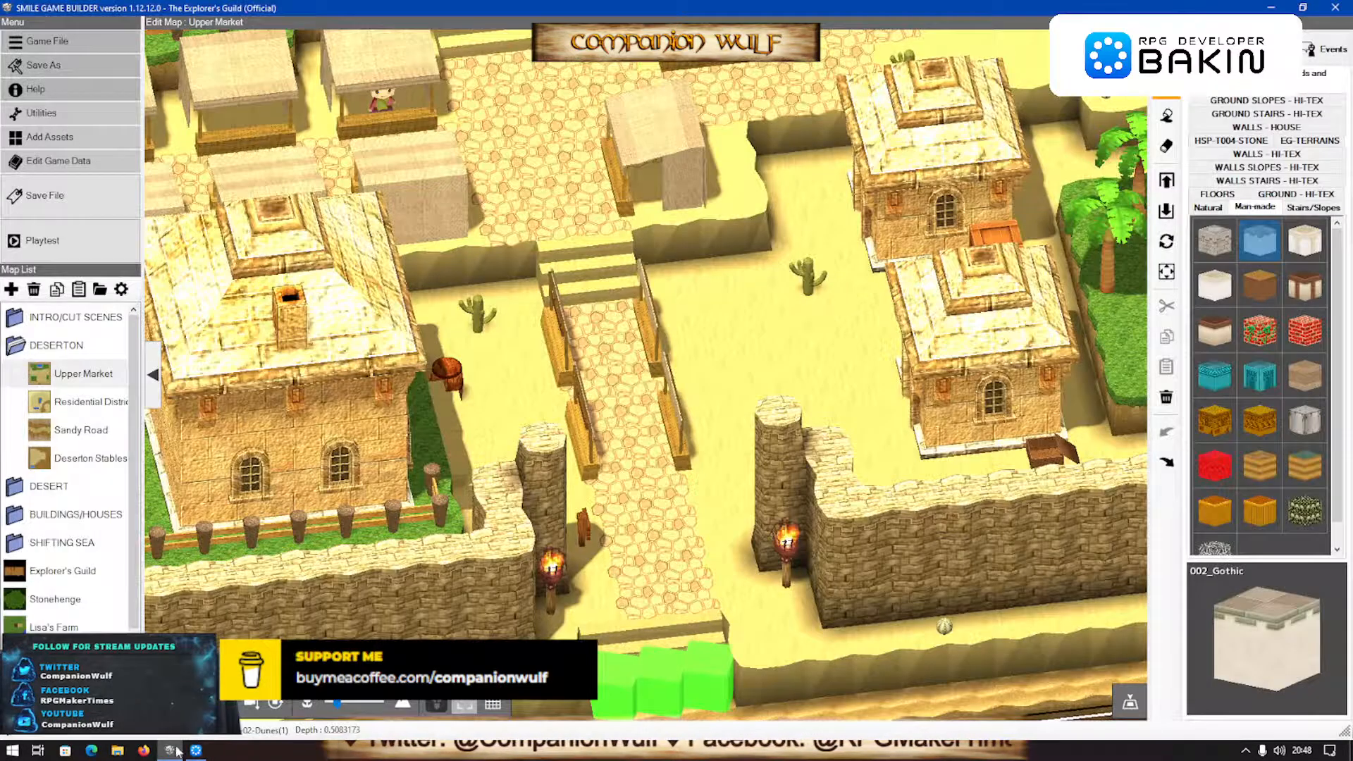
scroll(704, 489, up, 4)
middle_drag(705, 489, 616, 467)
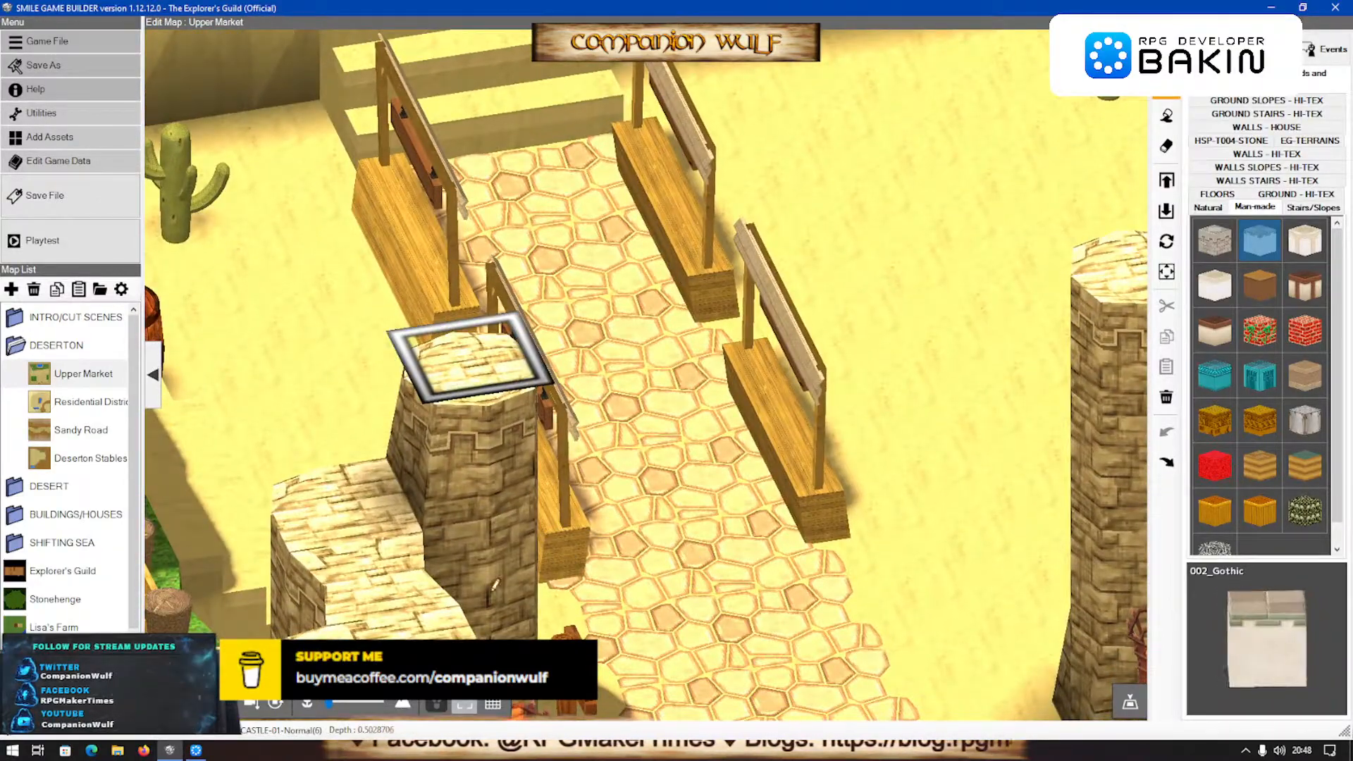
click(196, 750)
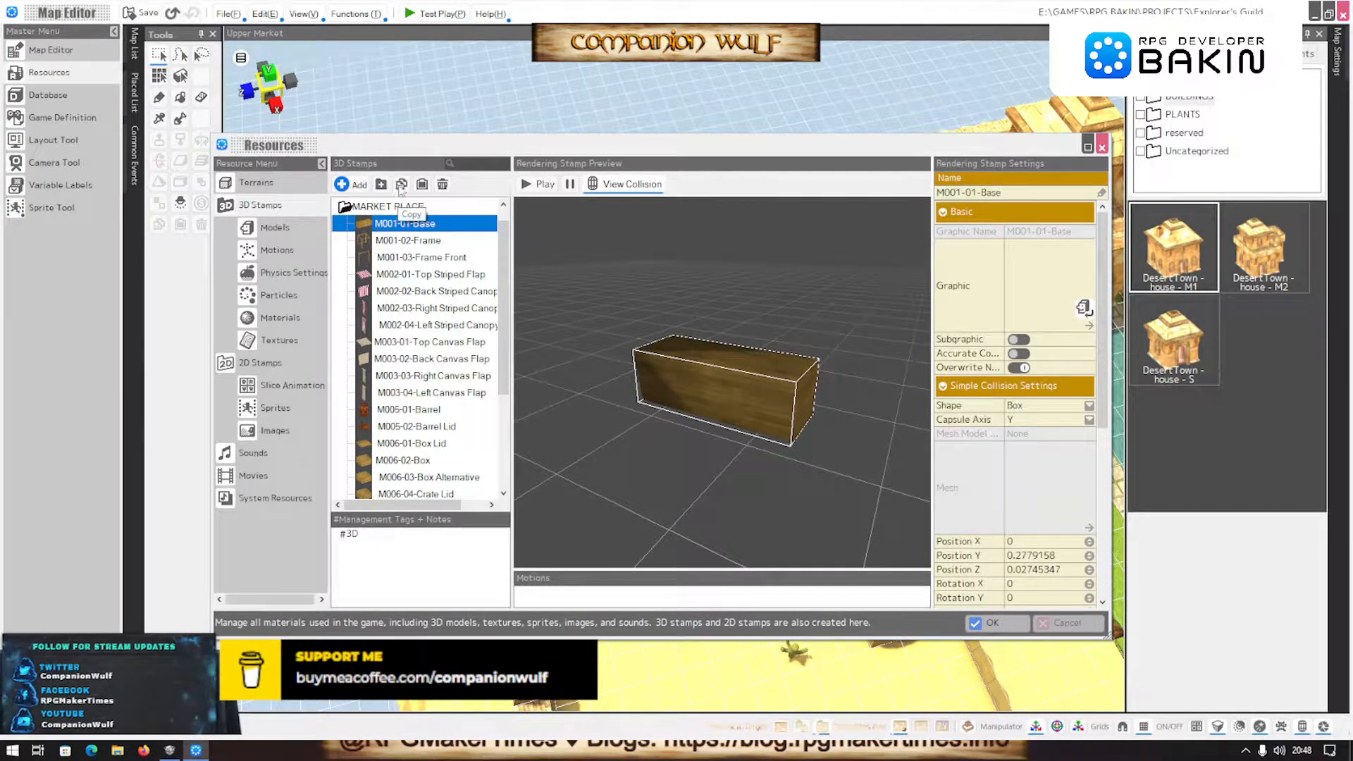
Duplicate the M001-01-Base stamp in MARKET PLACE, adding the copy with another ID
click(421, 185)
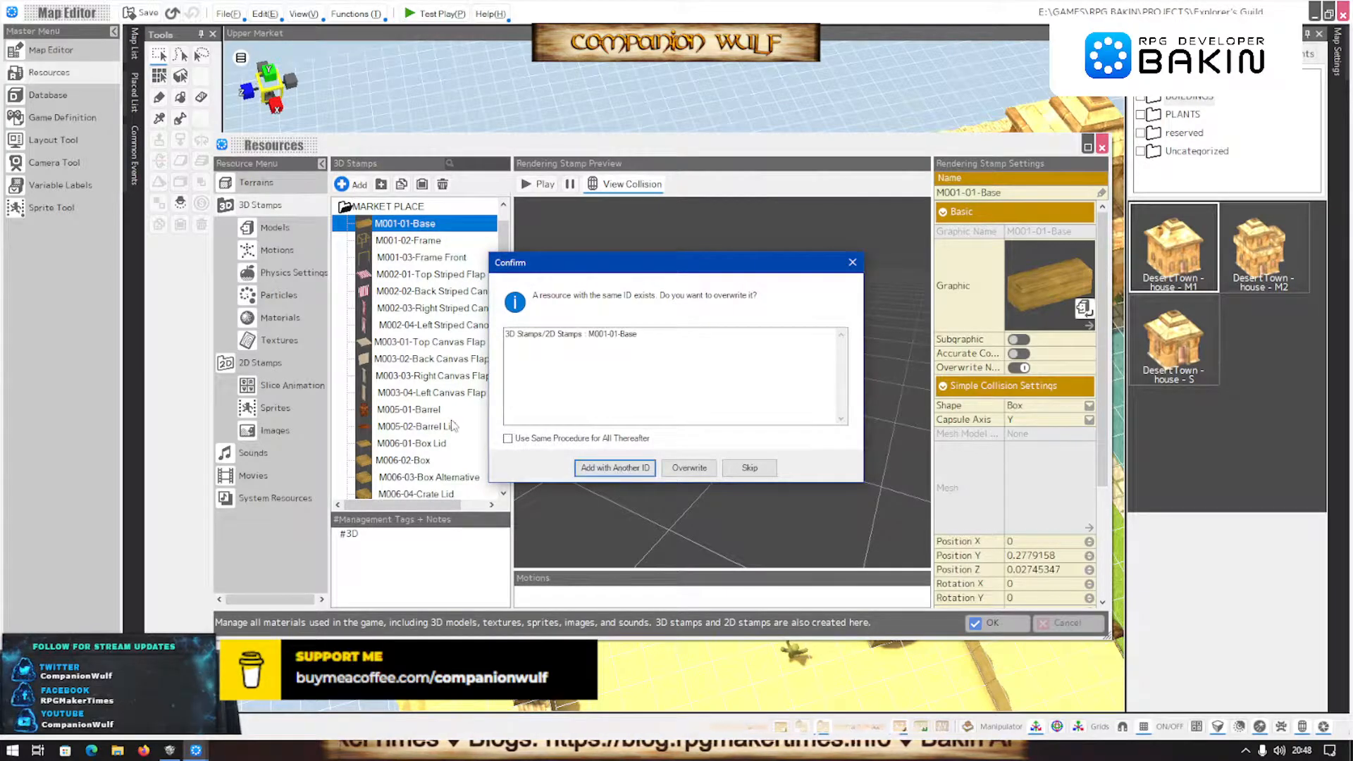
click(607, 467)
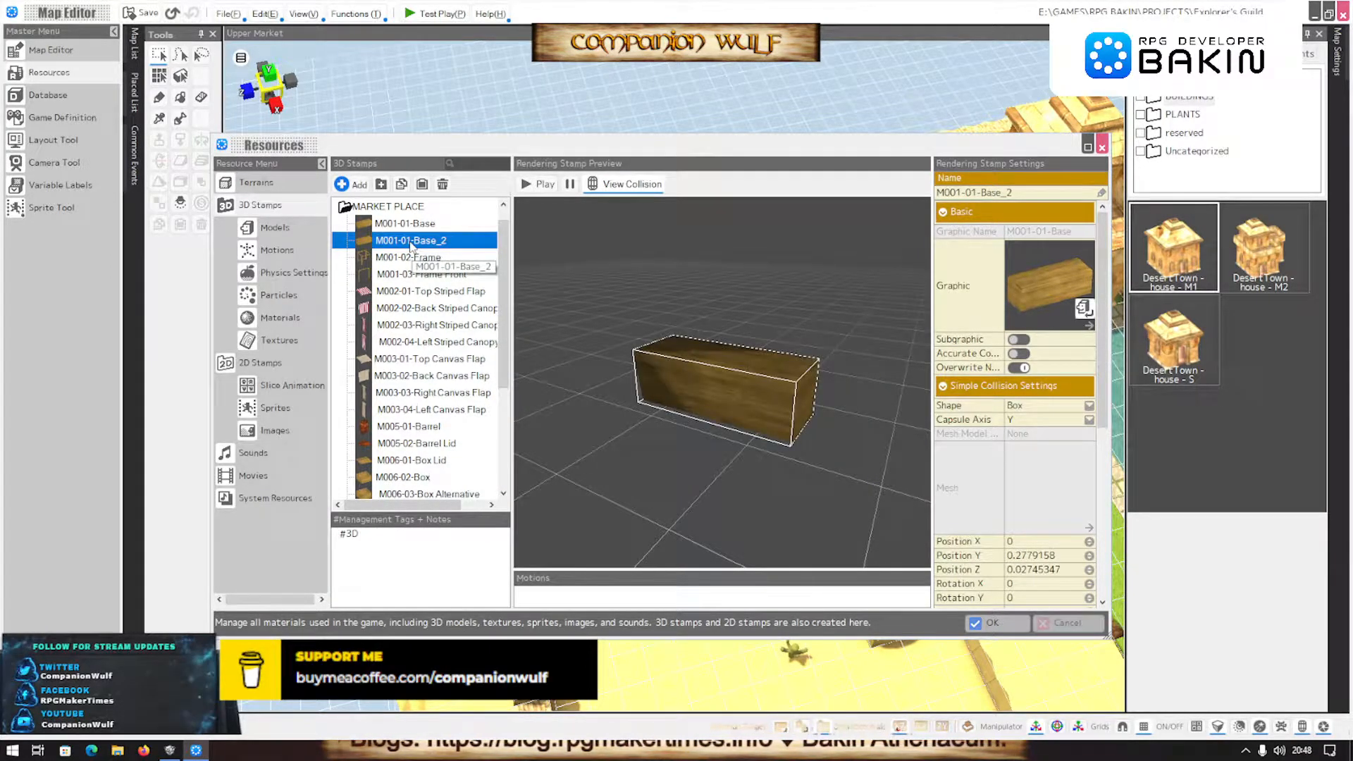
click(414, 243)
Enable a subgraphic on the duplicated base stamp, assign the M001-03-Frame Front model to it, and accept the resource changes
click(1018, 340)
click(1019, 340)
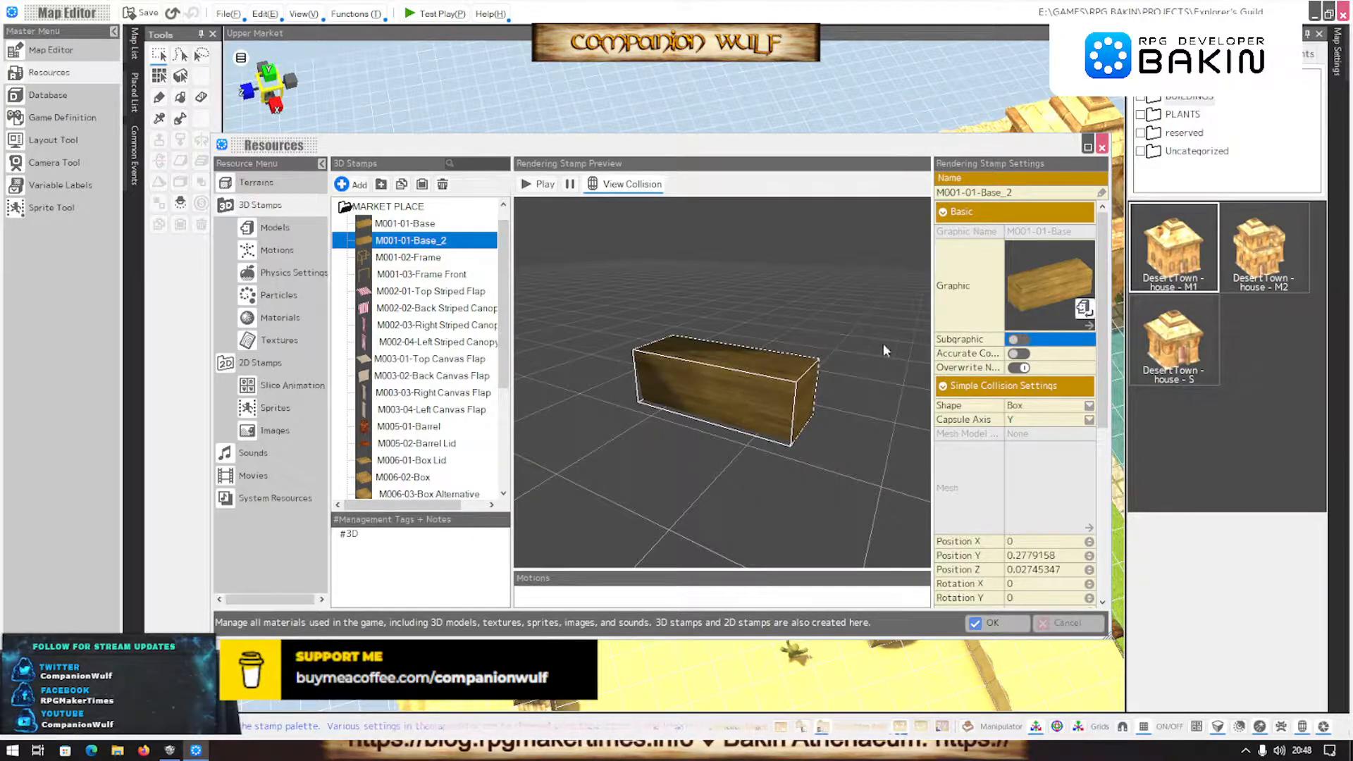
click(1018, 340)
click(893, 289)
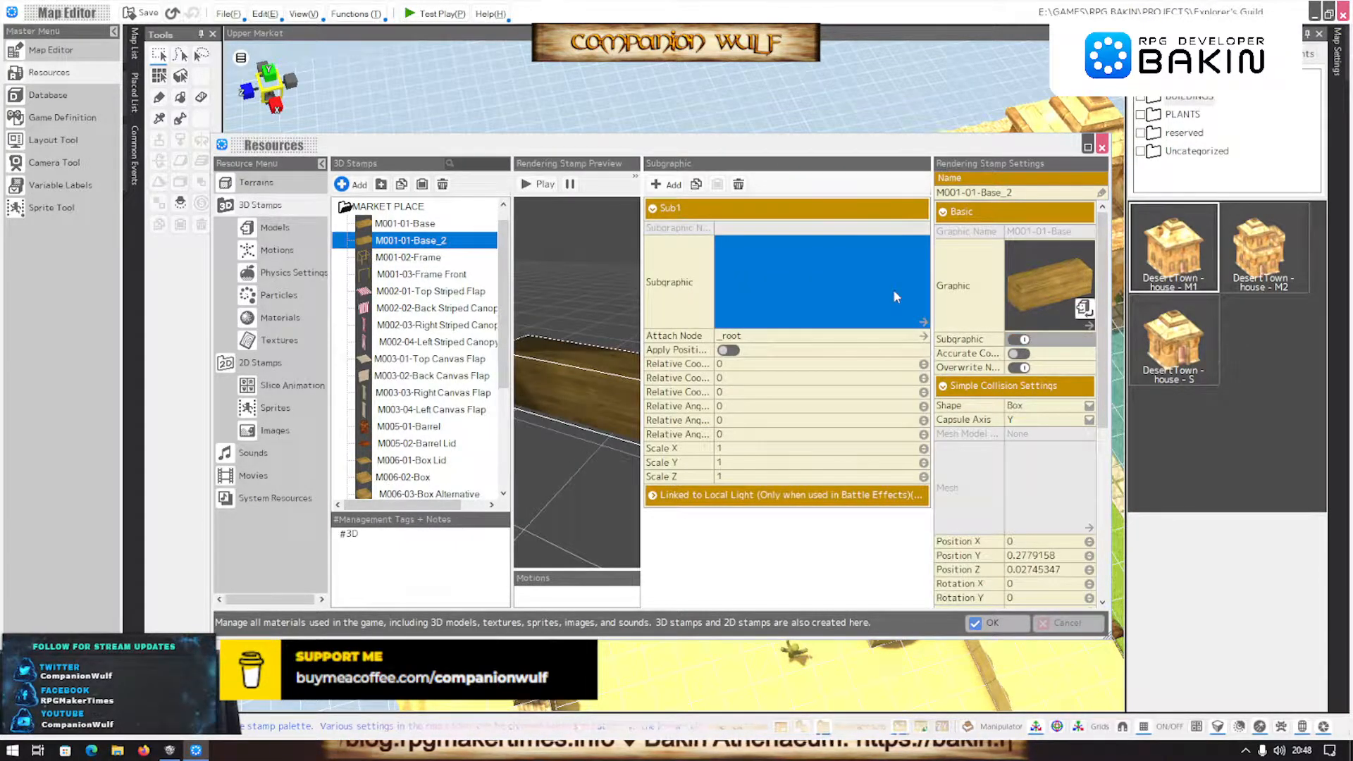
click(880, 308)
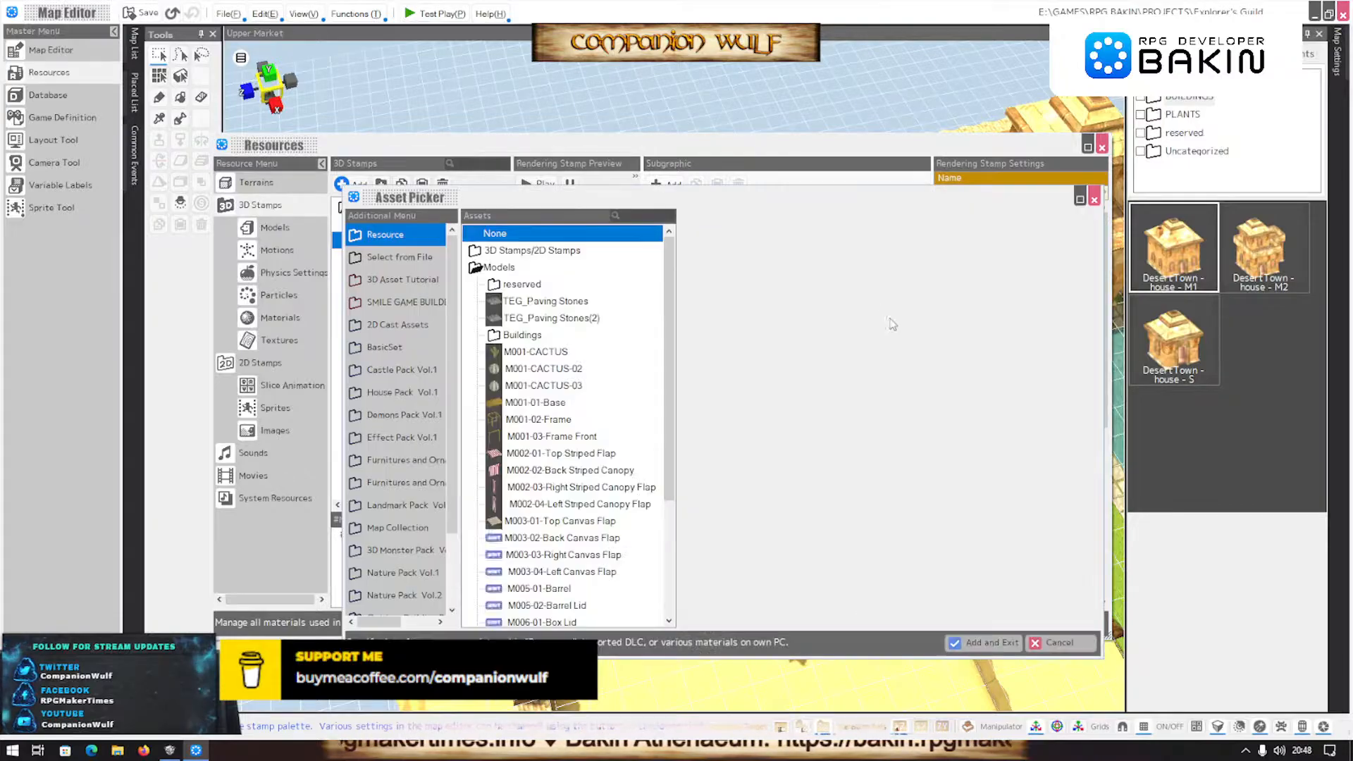
click(522, 438)
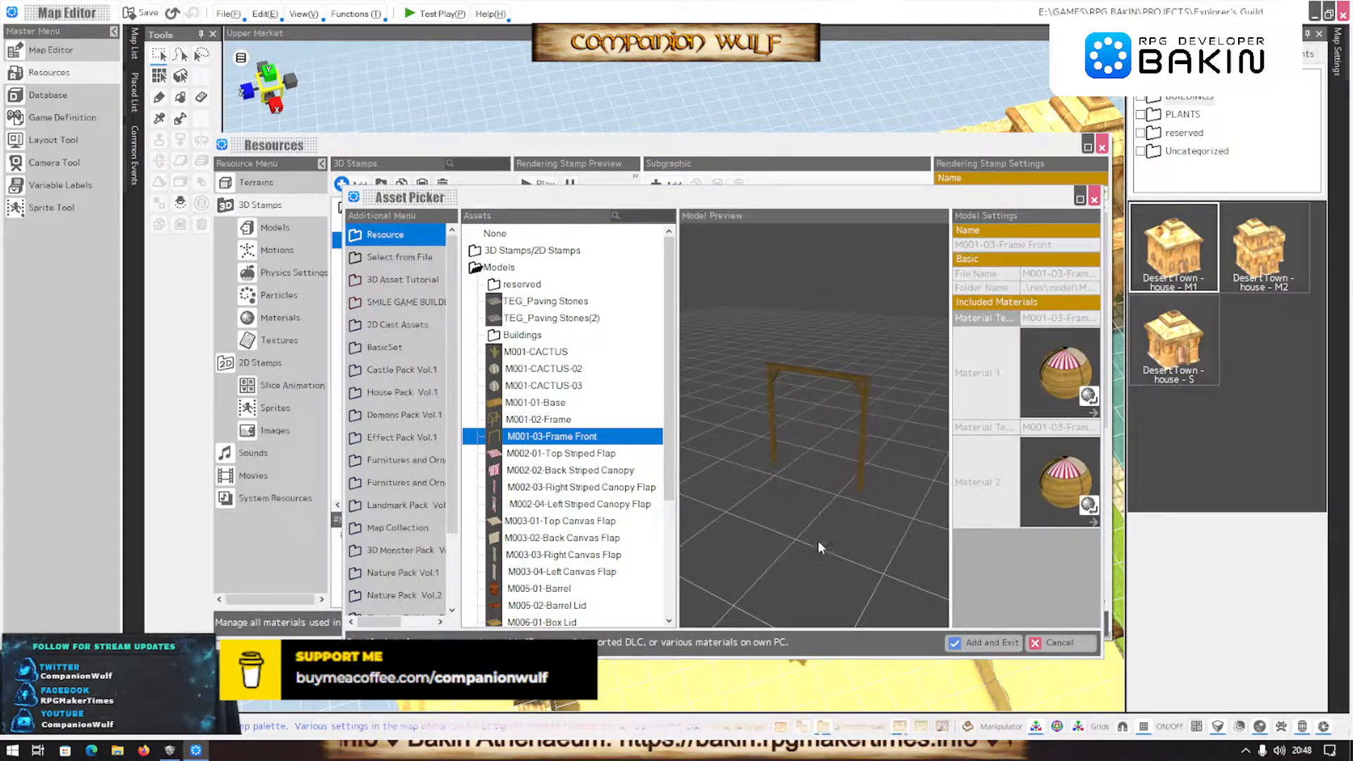
click(974, 641)
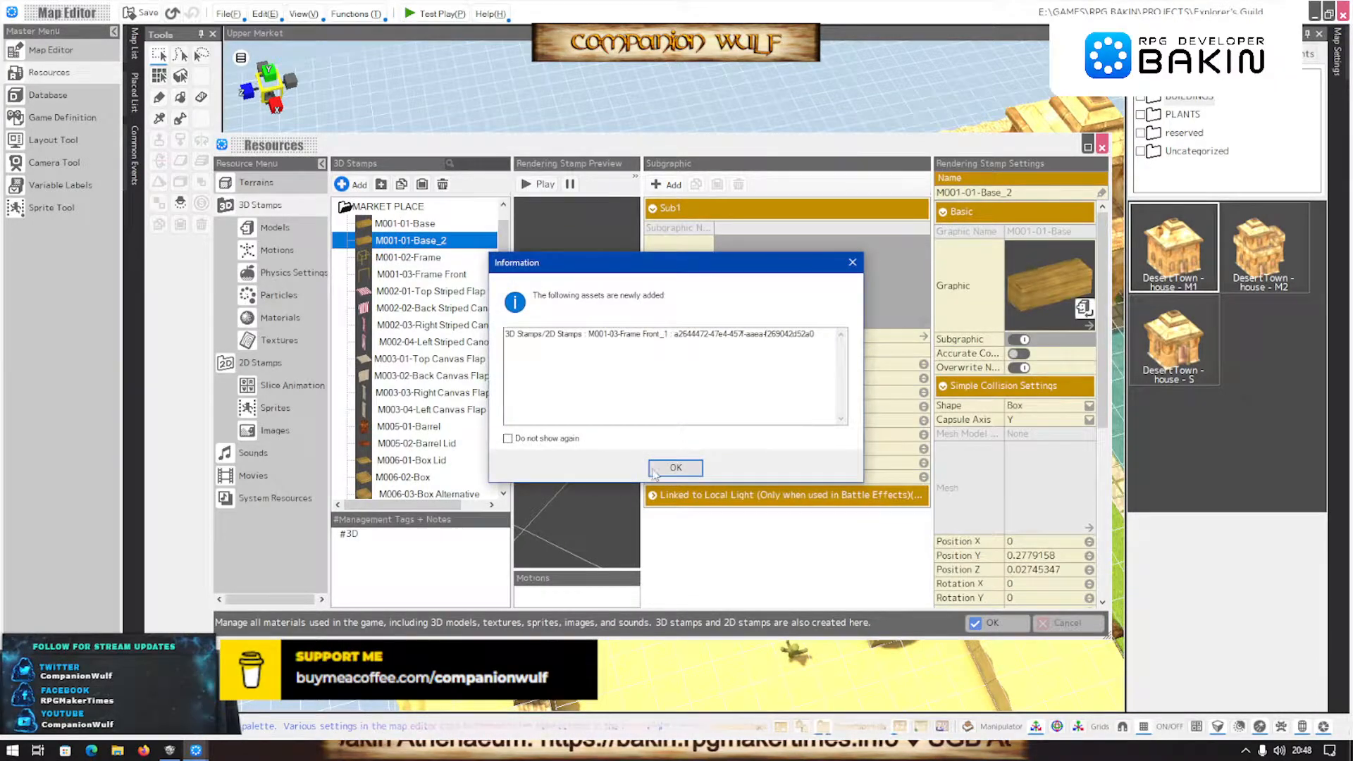
click(664, 474)
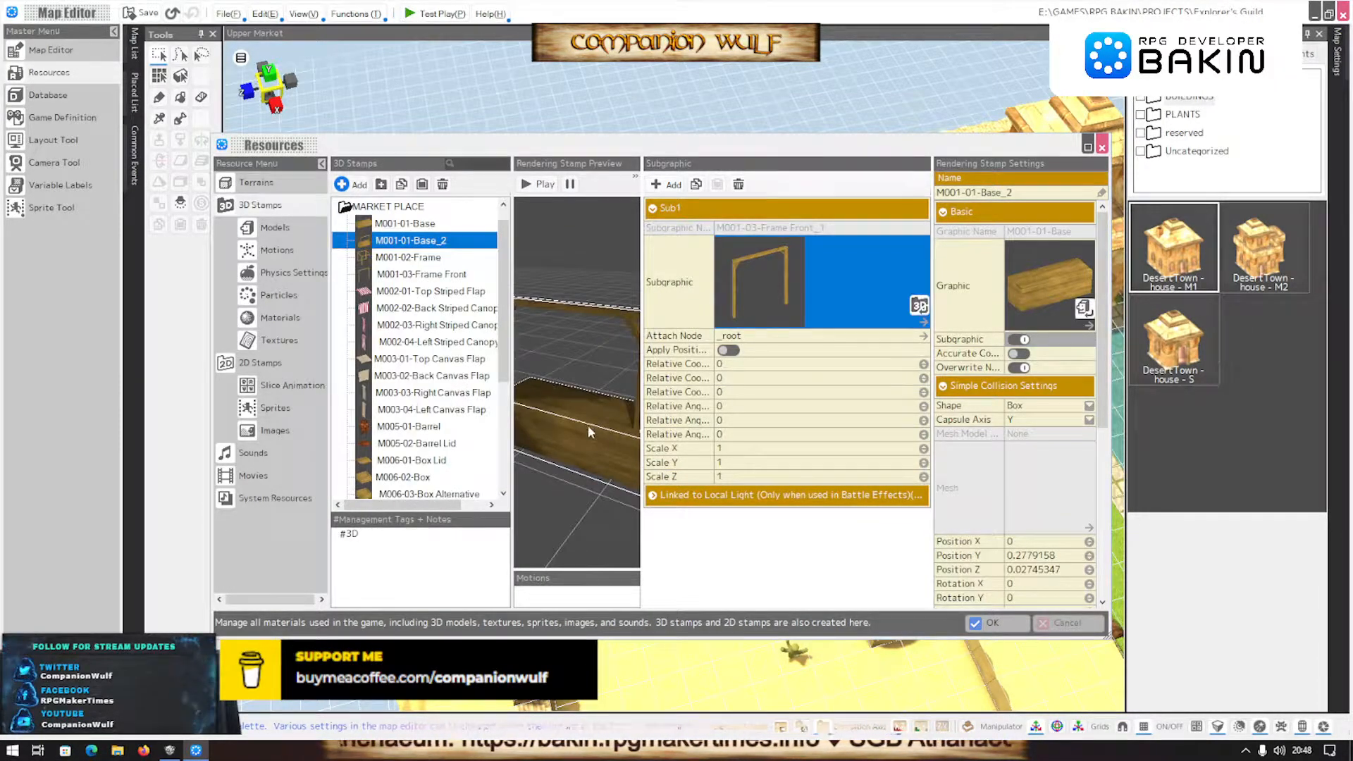
scroll(572, 412, down, 5)
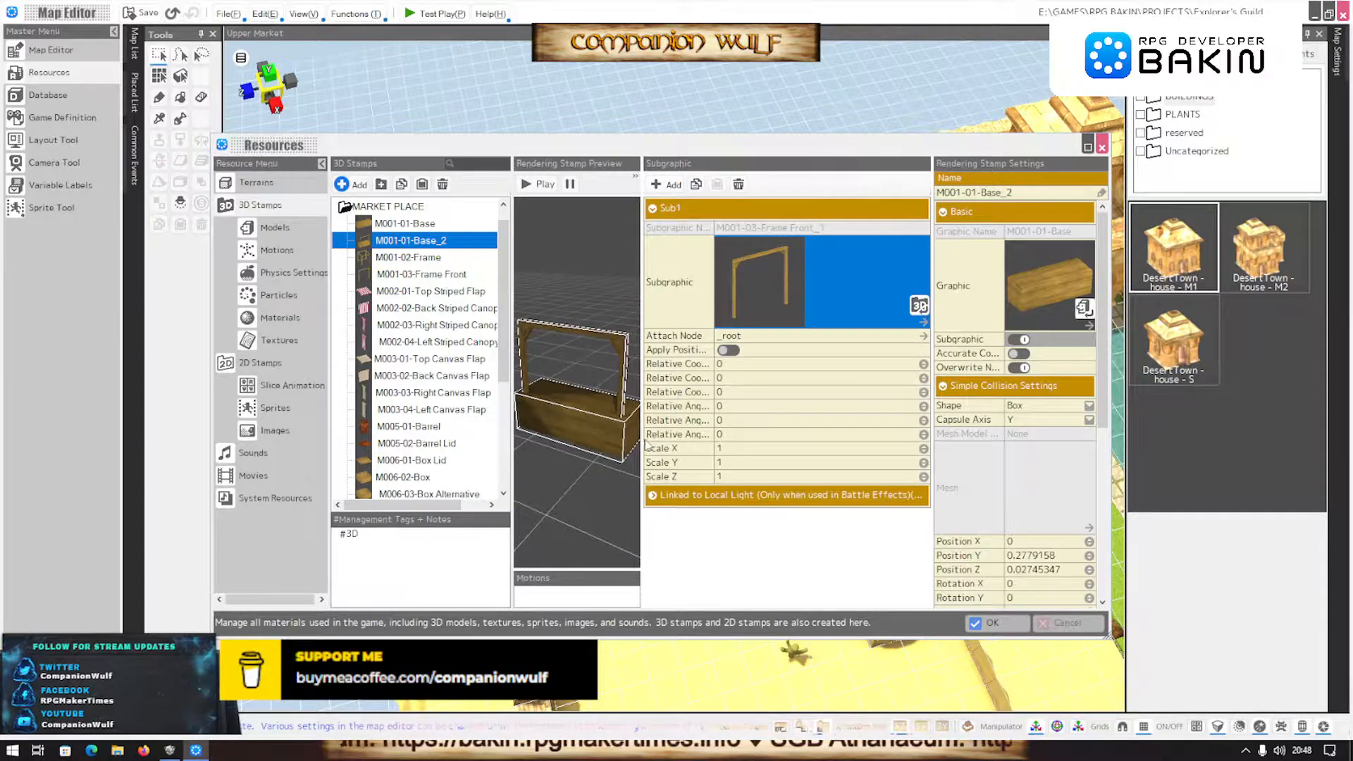
click(991, 624)
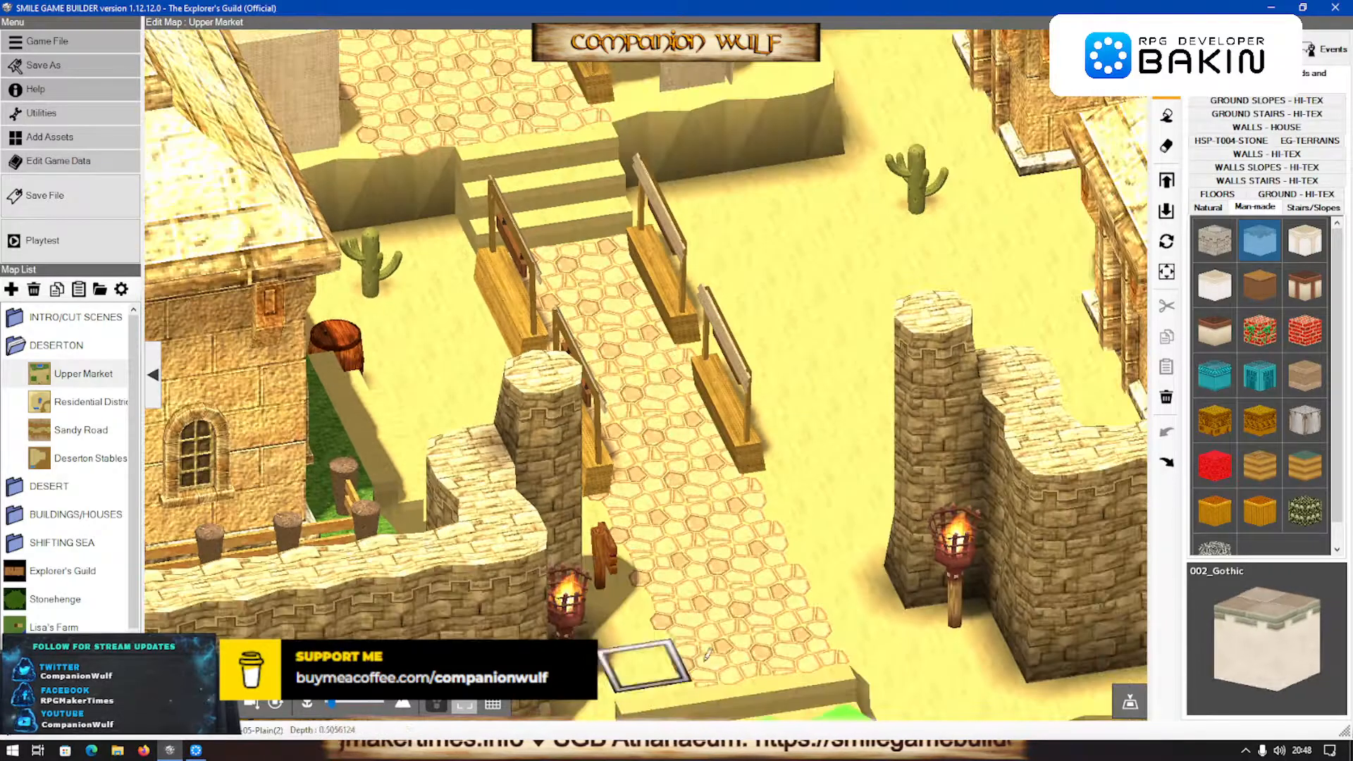
Check the original railings from above, switch to RPG Developer Bakin, and position an M001-01-Base_2 object alongside the paved path on the house side
right_drag(706, 653, 673, 446)
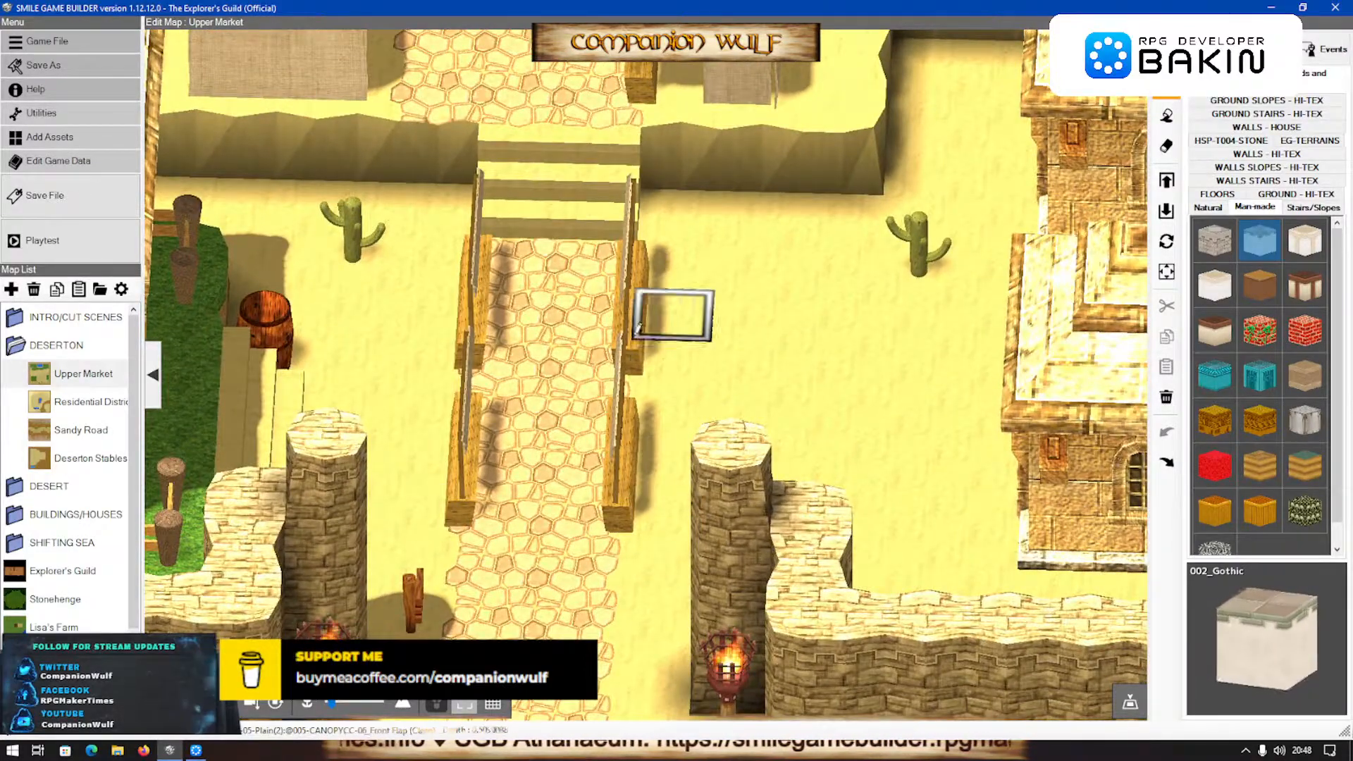
click(197, 750)
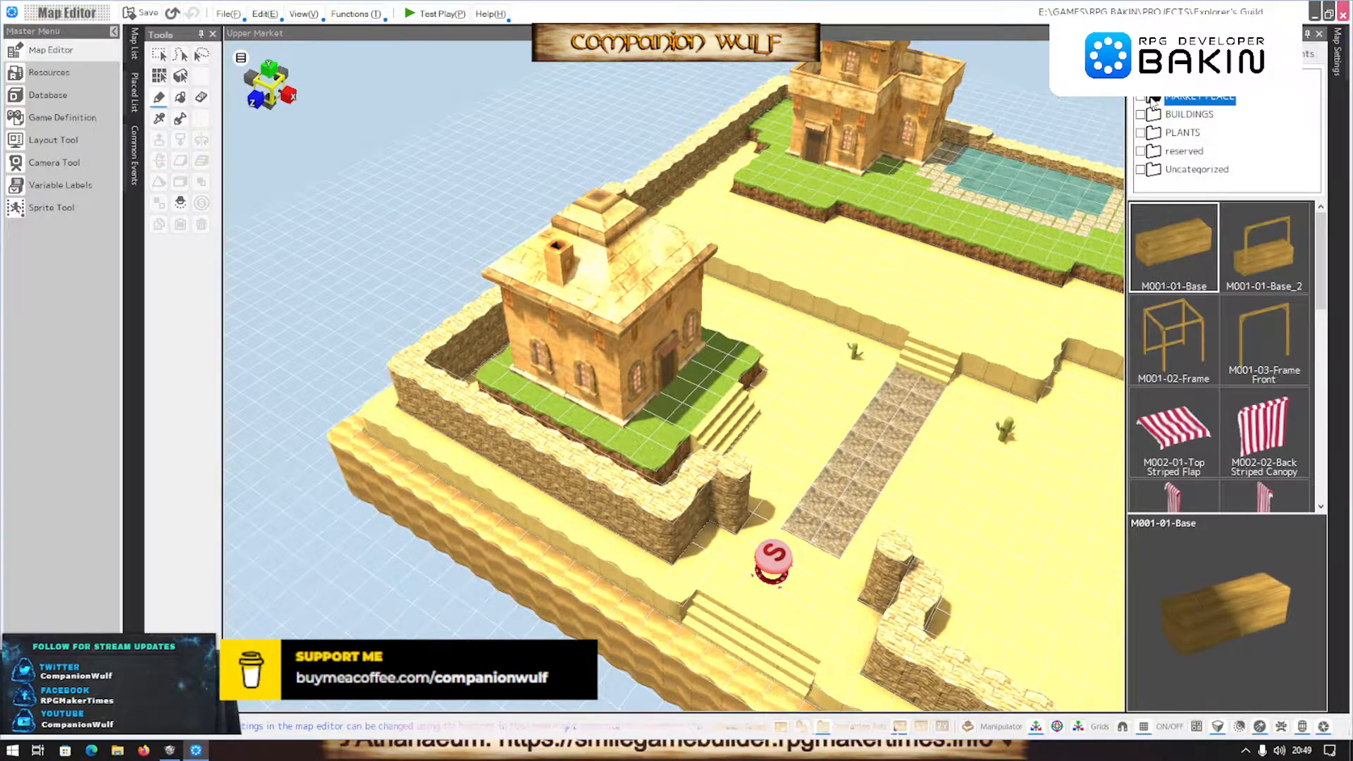
click(1263, 247)
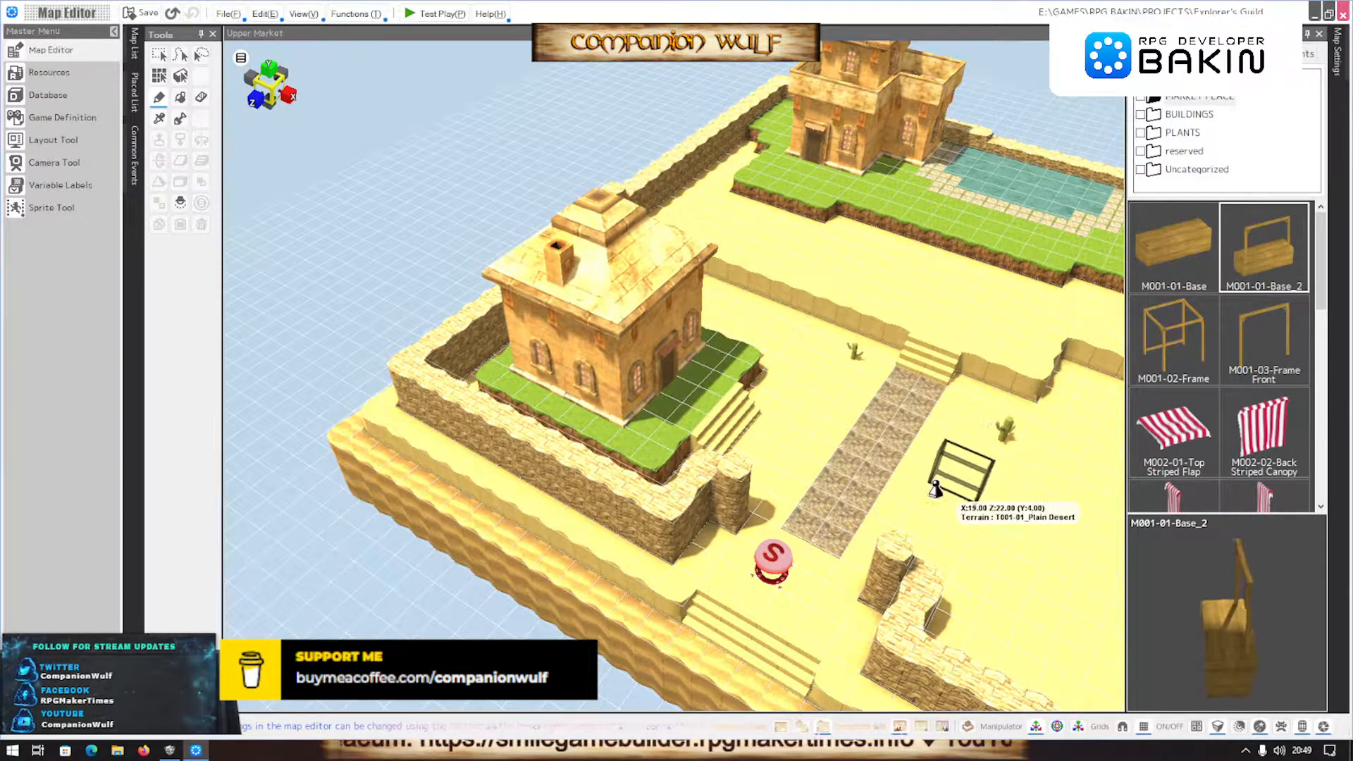
click(791, 465)
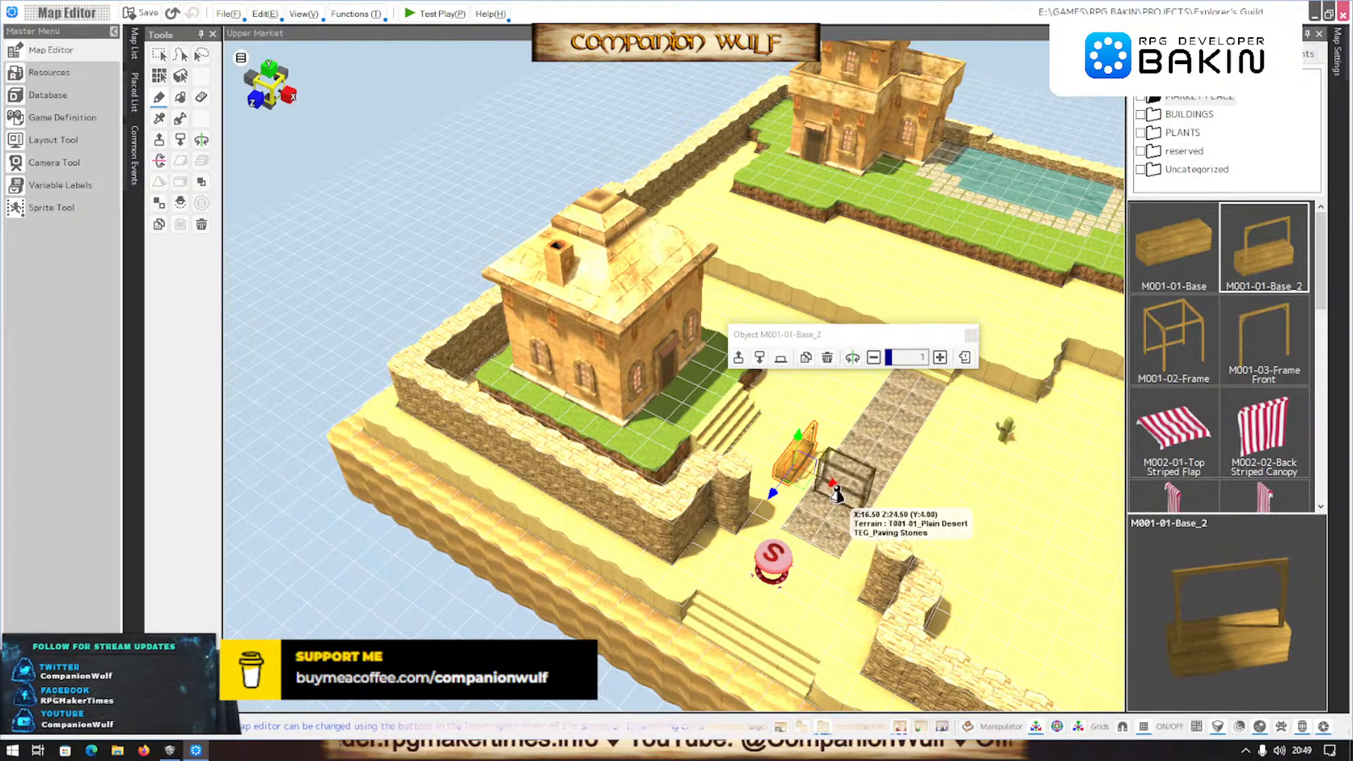
drag(834, 489, 811, 484)
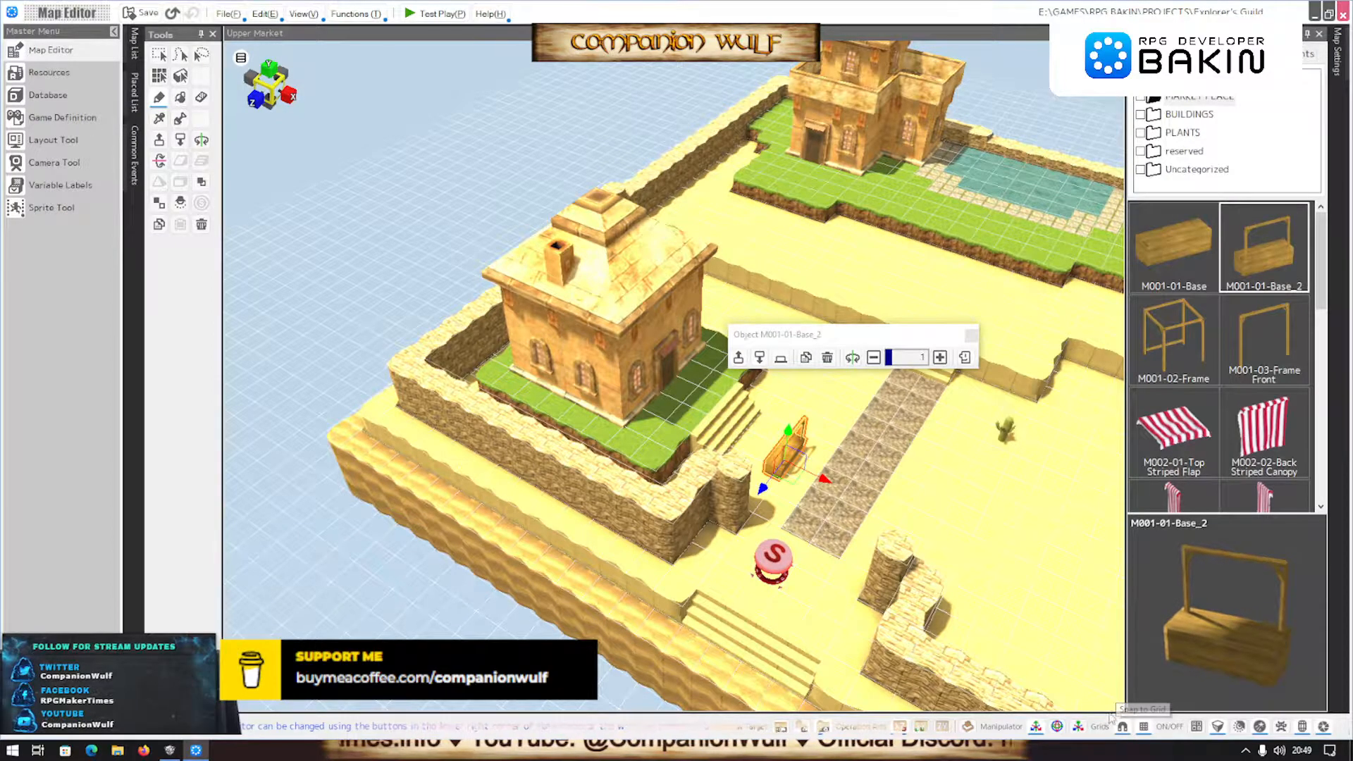
drag(826, 486, 789, 482)
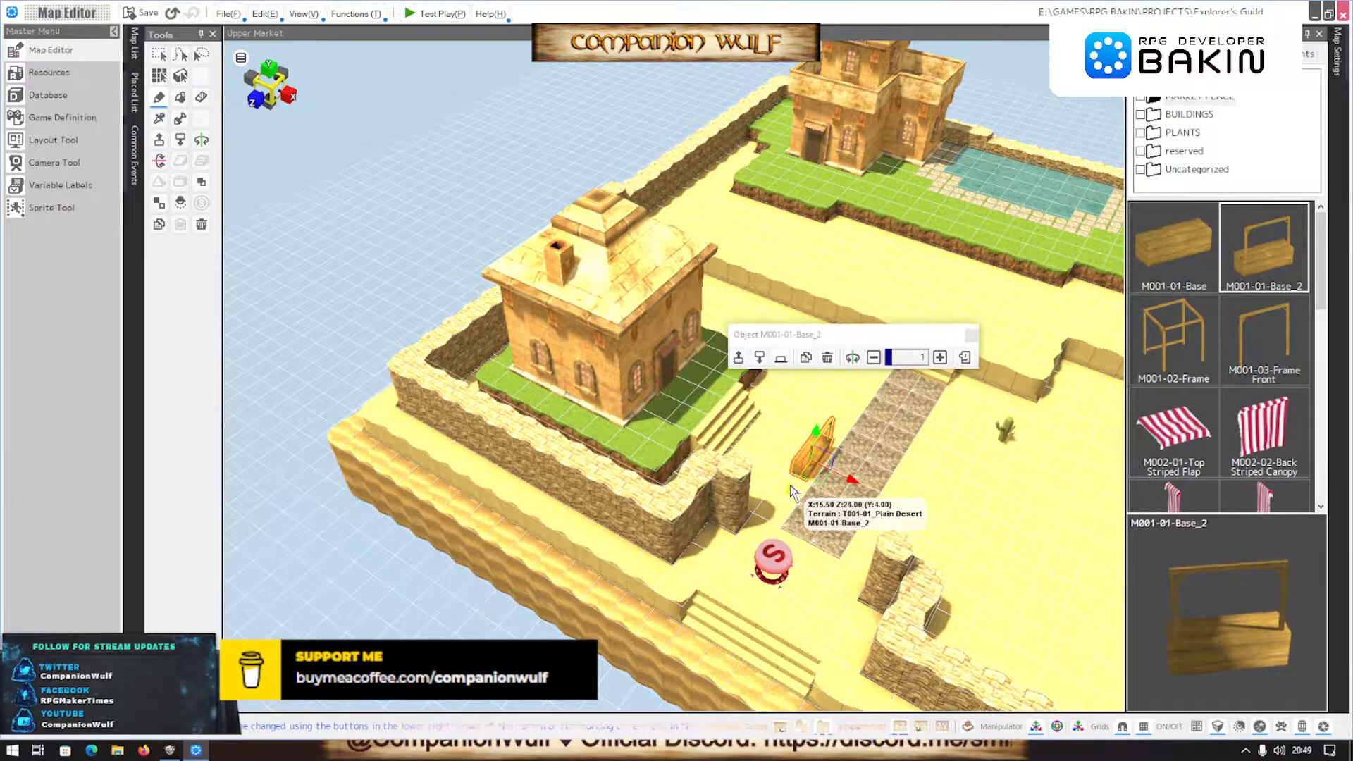
Place three more M001-01-Base_2 objects rotated parallel to the paved path, forming two facing pairs along its edges
click(885, 518)
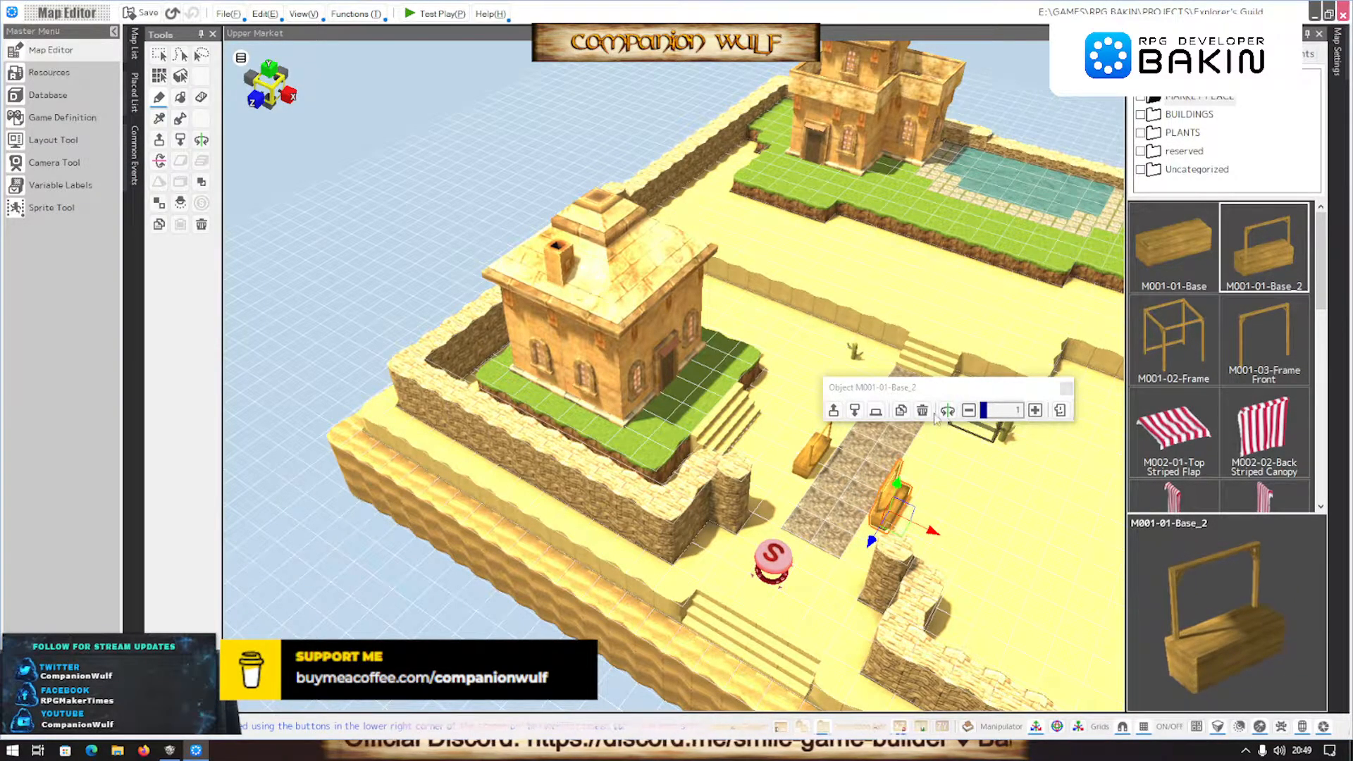
middle_drag(937, 501, 927, 557)
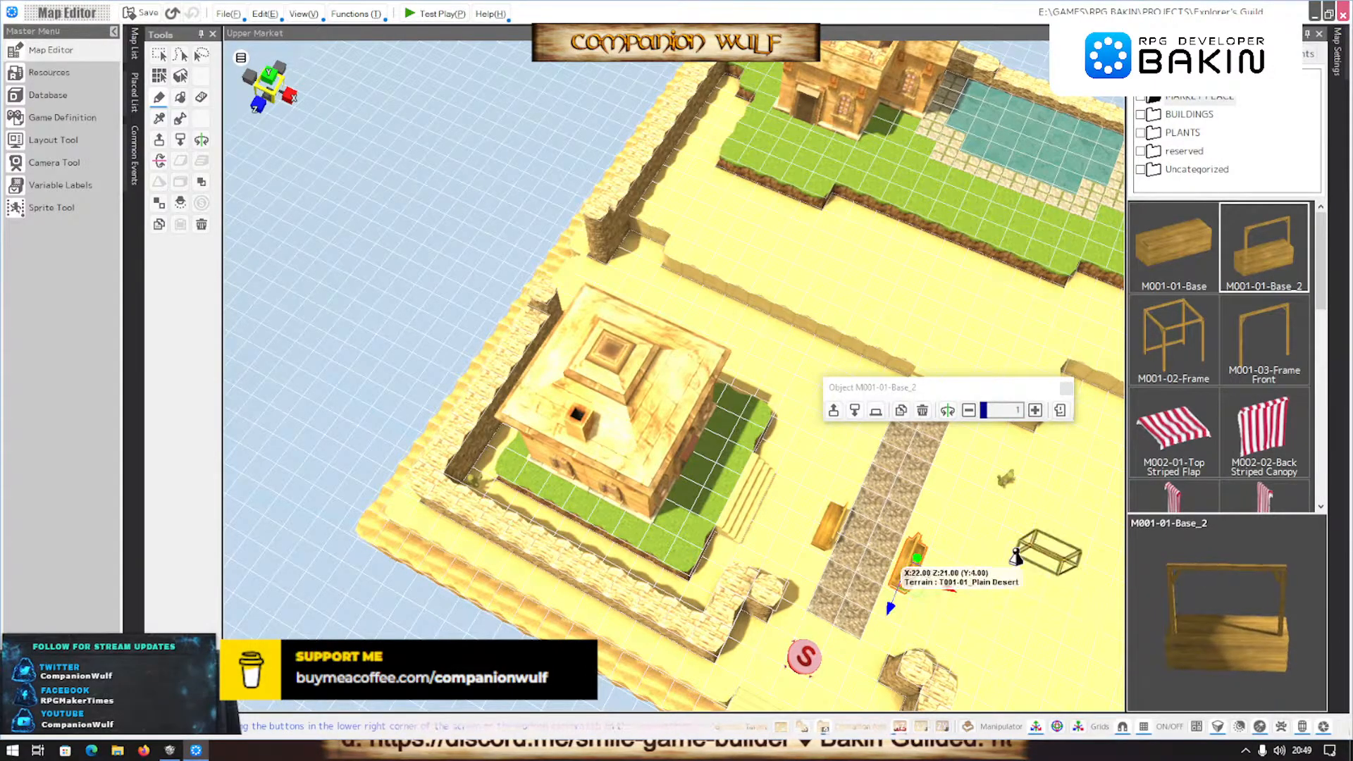
middle_drag(885, 591, 651, 553)
click(652, 553)
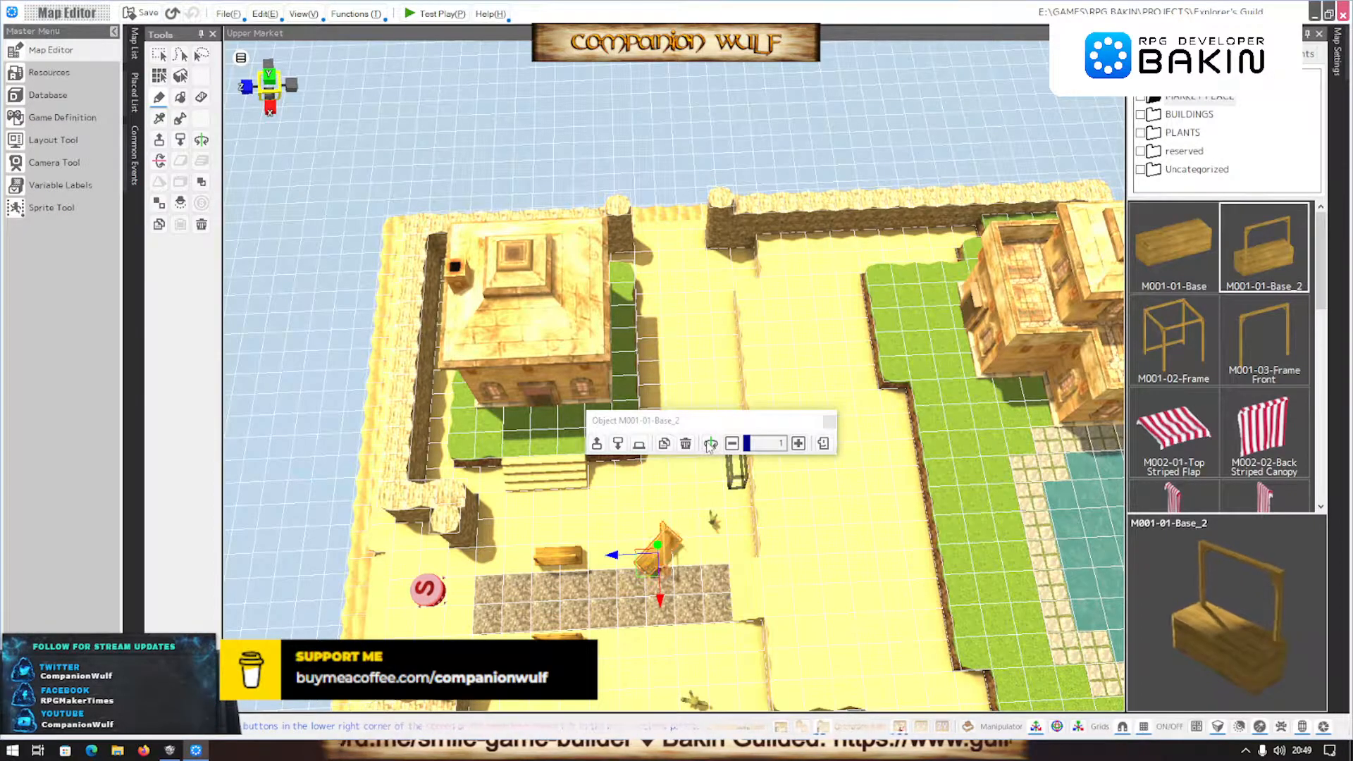
click(672, 644)
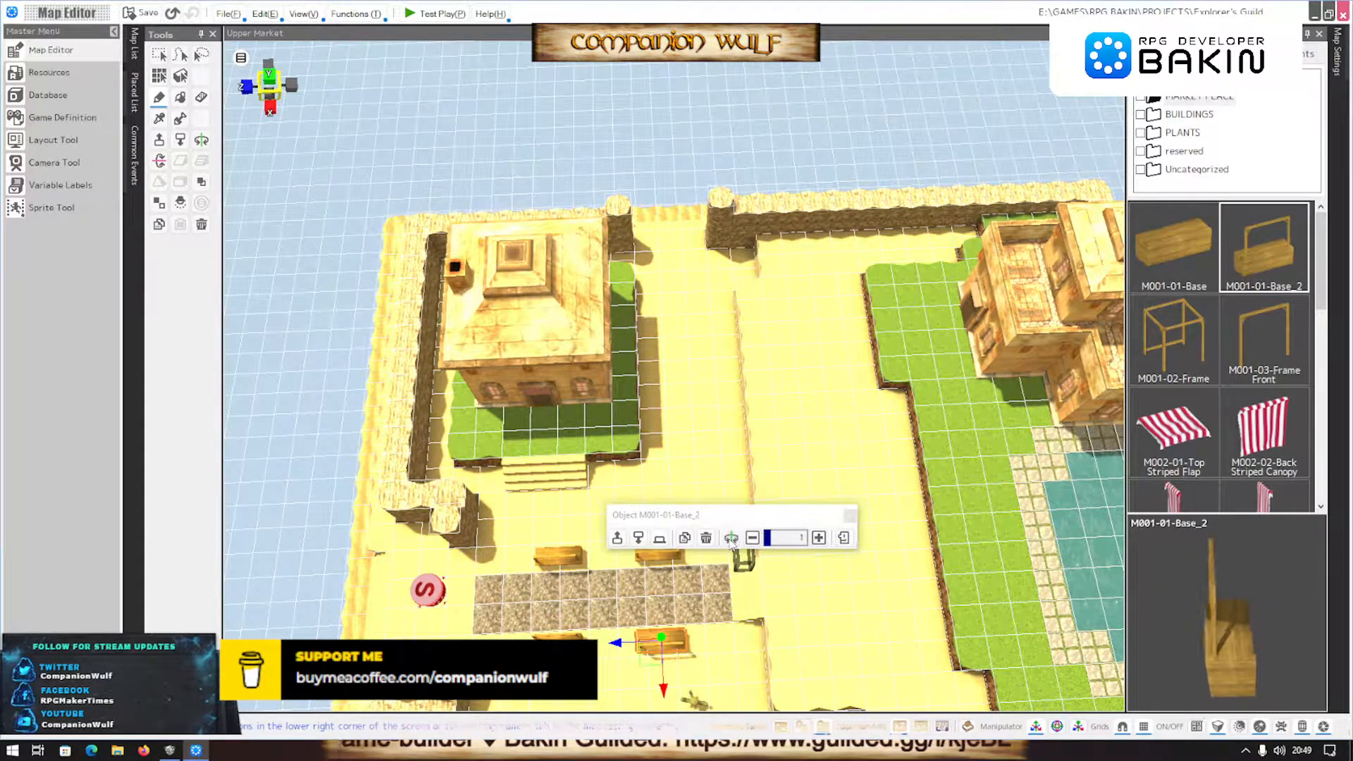
Scale all four M001-01-Base_2 railings along the path to 1.1
right_drag(629, 650, 477, 347)
scroll(658, 596, up, 3)
scroll(565, 541, up, 2)
scroll(570, 550, up, 2)
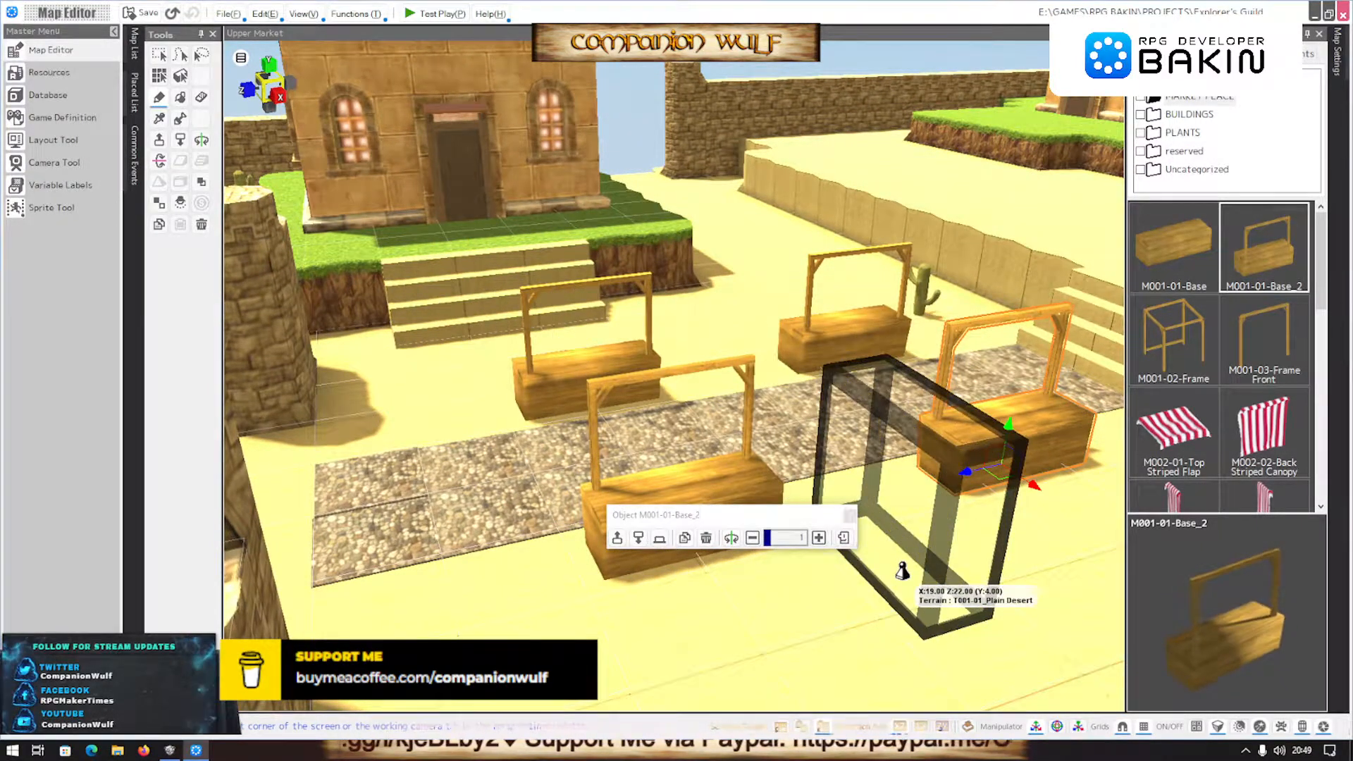
click(749, 484)
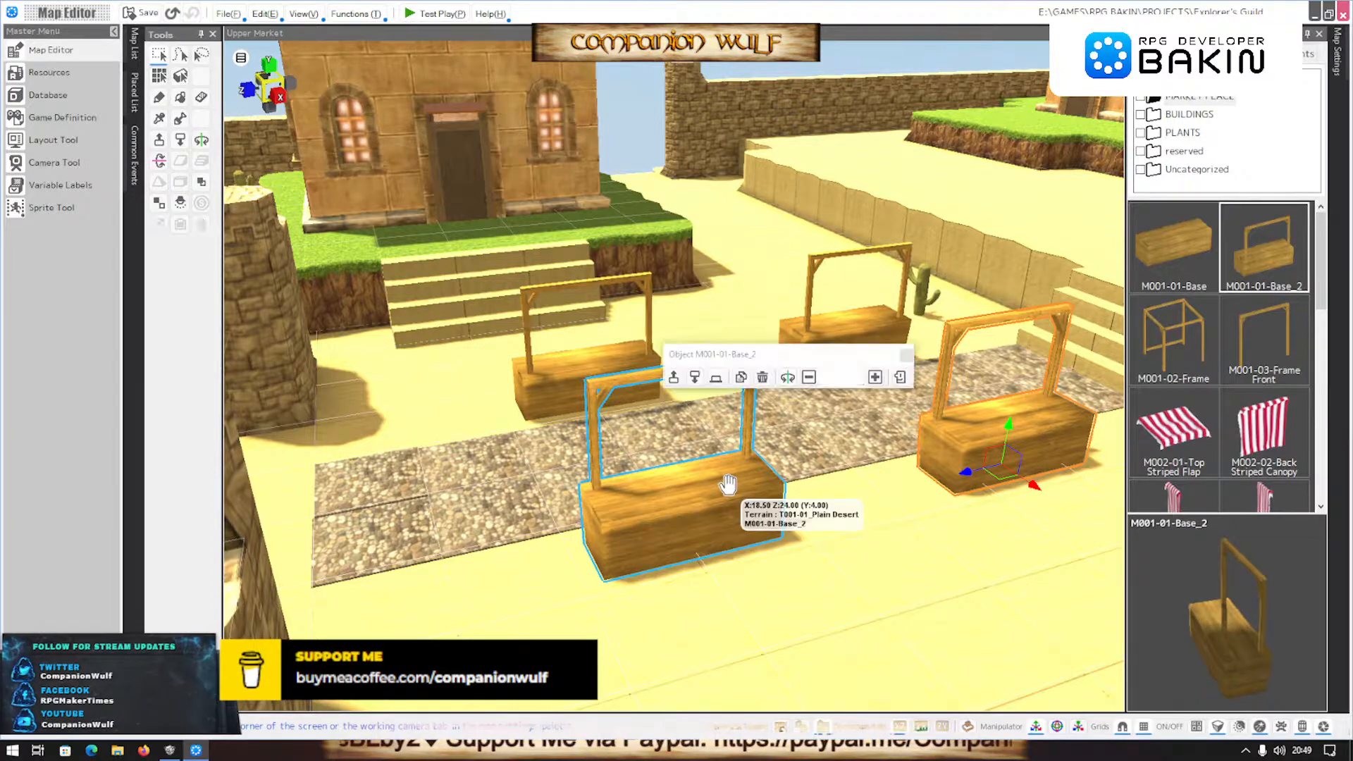
click(874, 378)
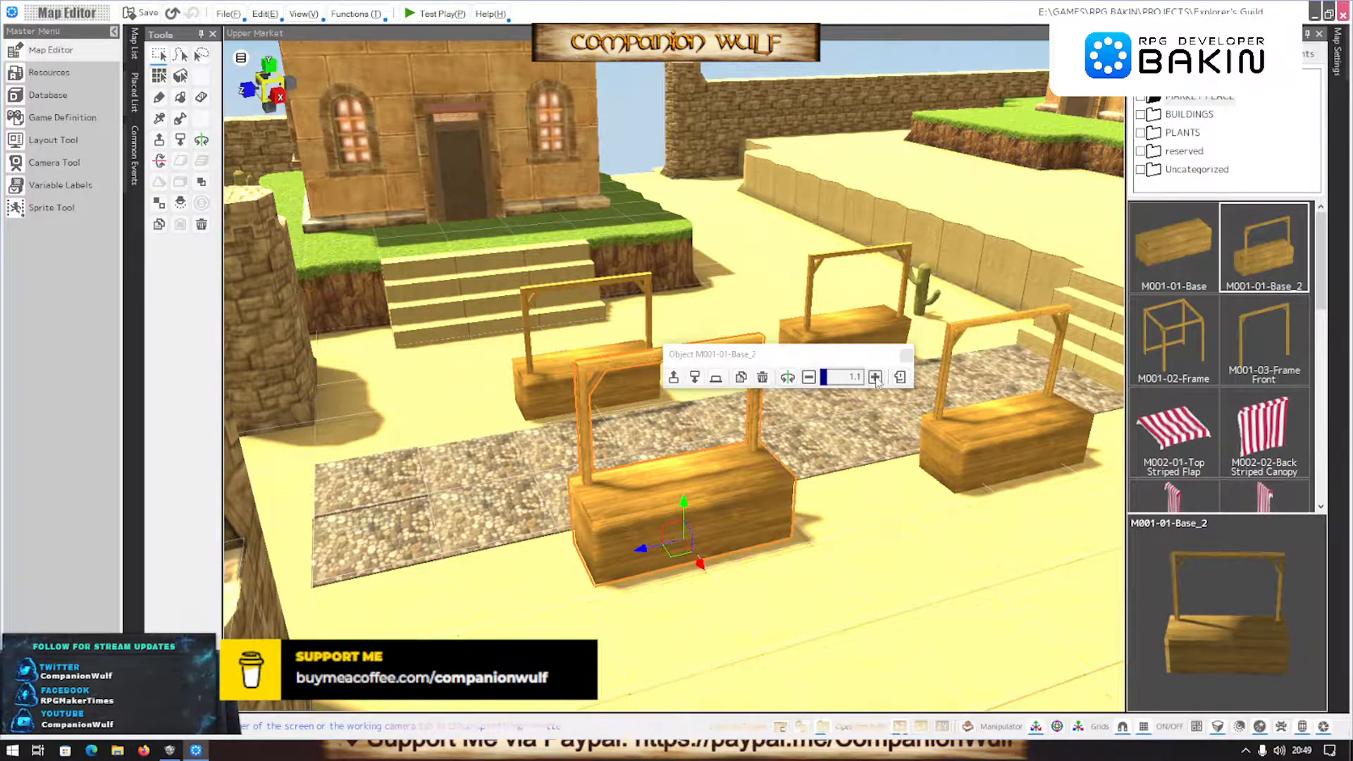
click(874, 377)
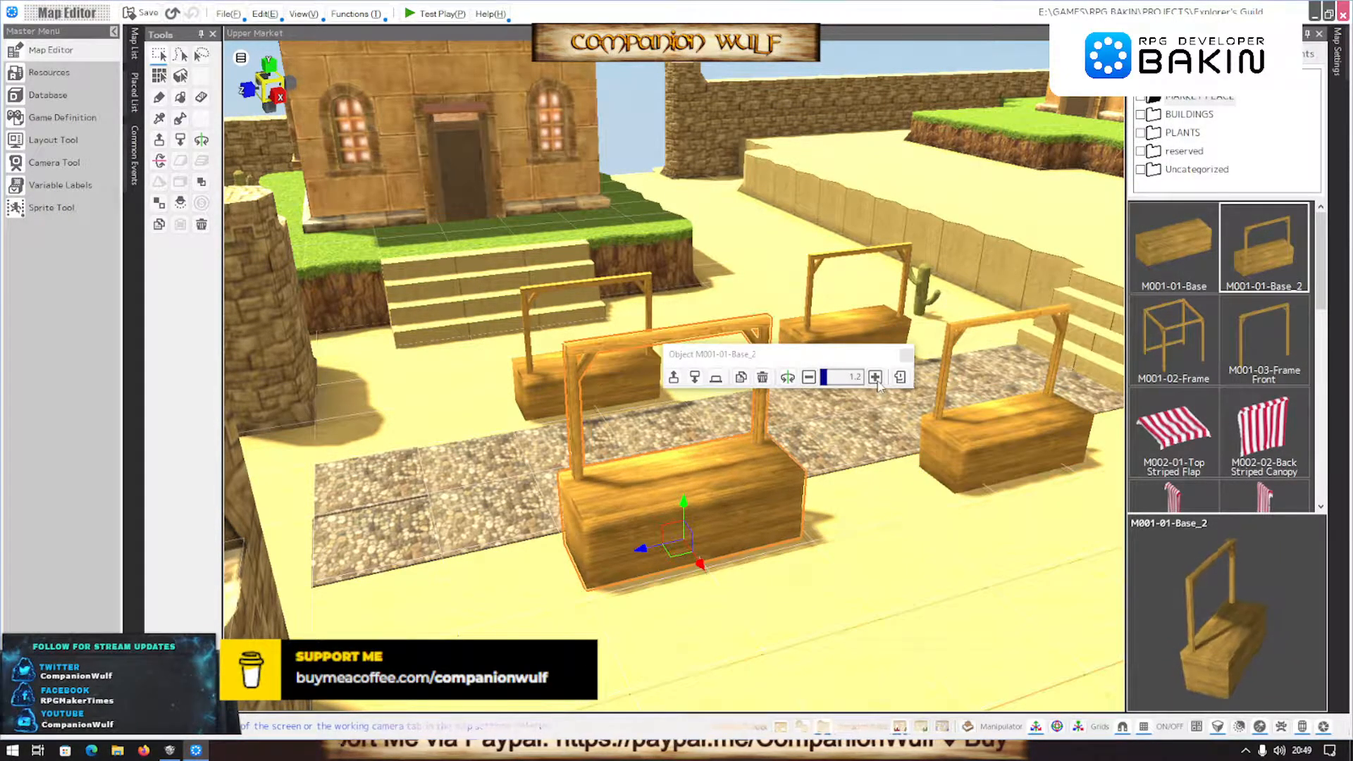
click(809, 377)
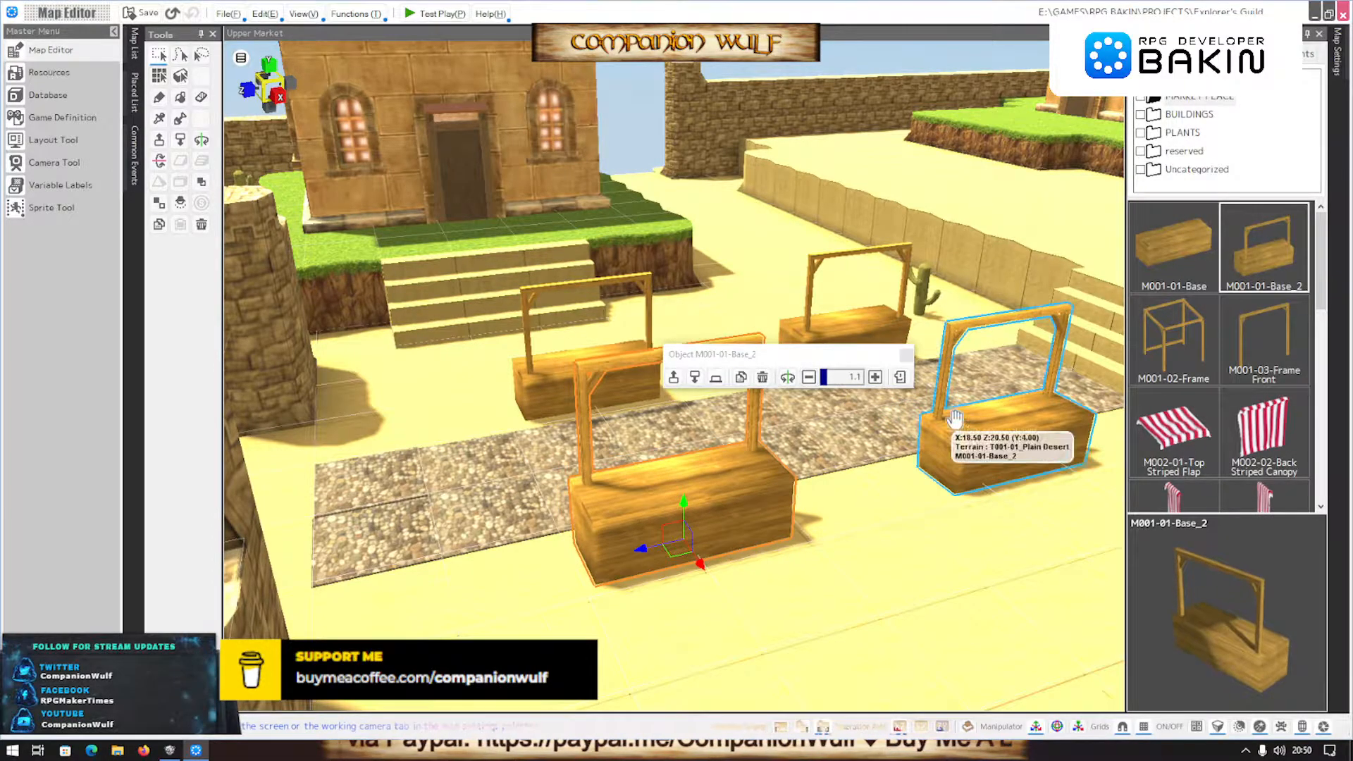
click(986, 423)
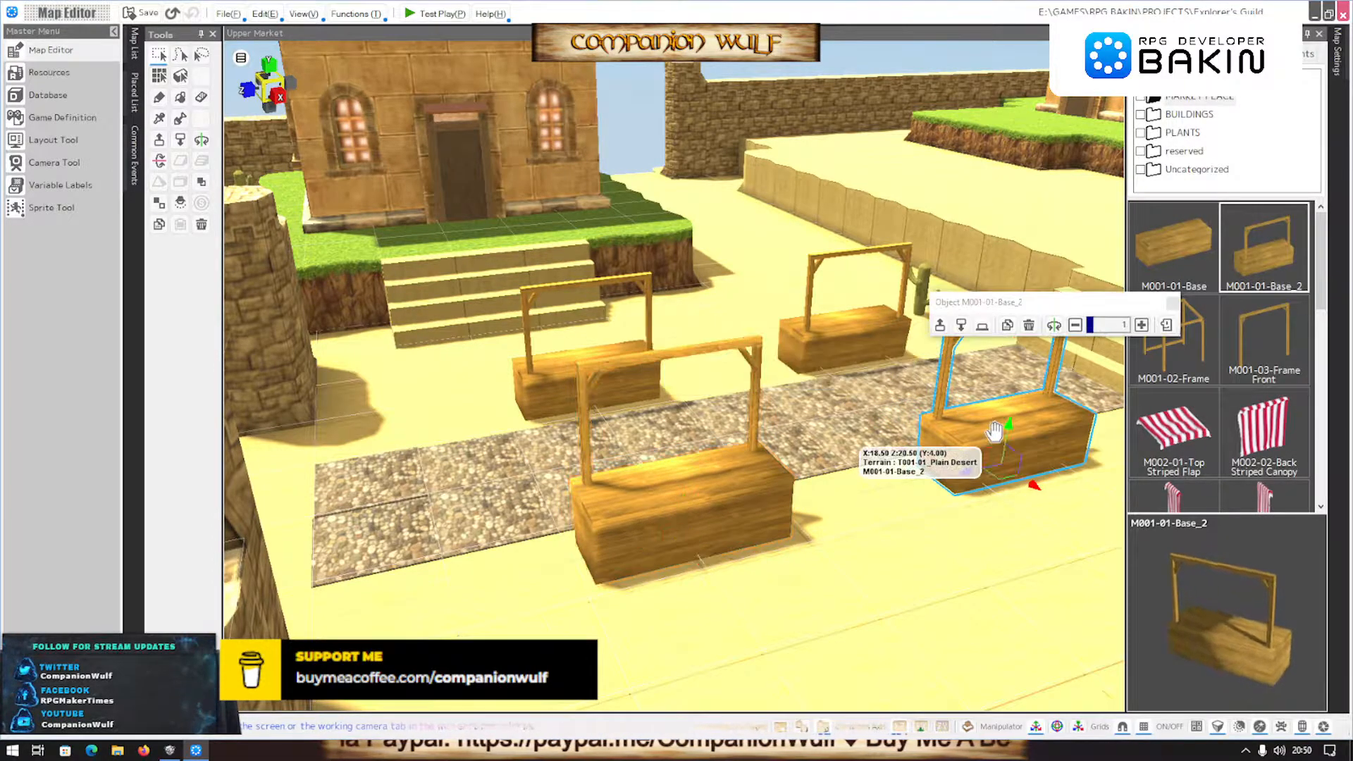
click(874, 331)
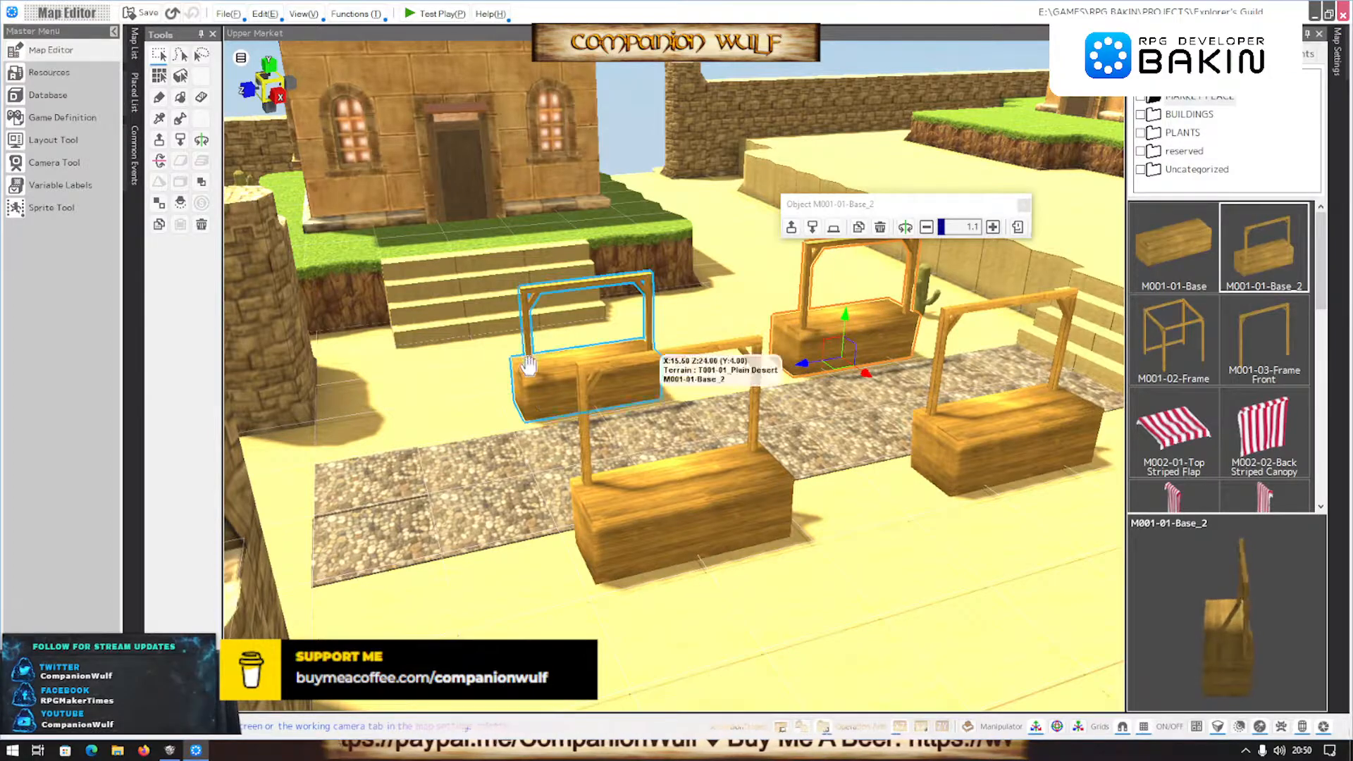
click(567, 373)
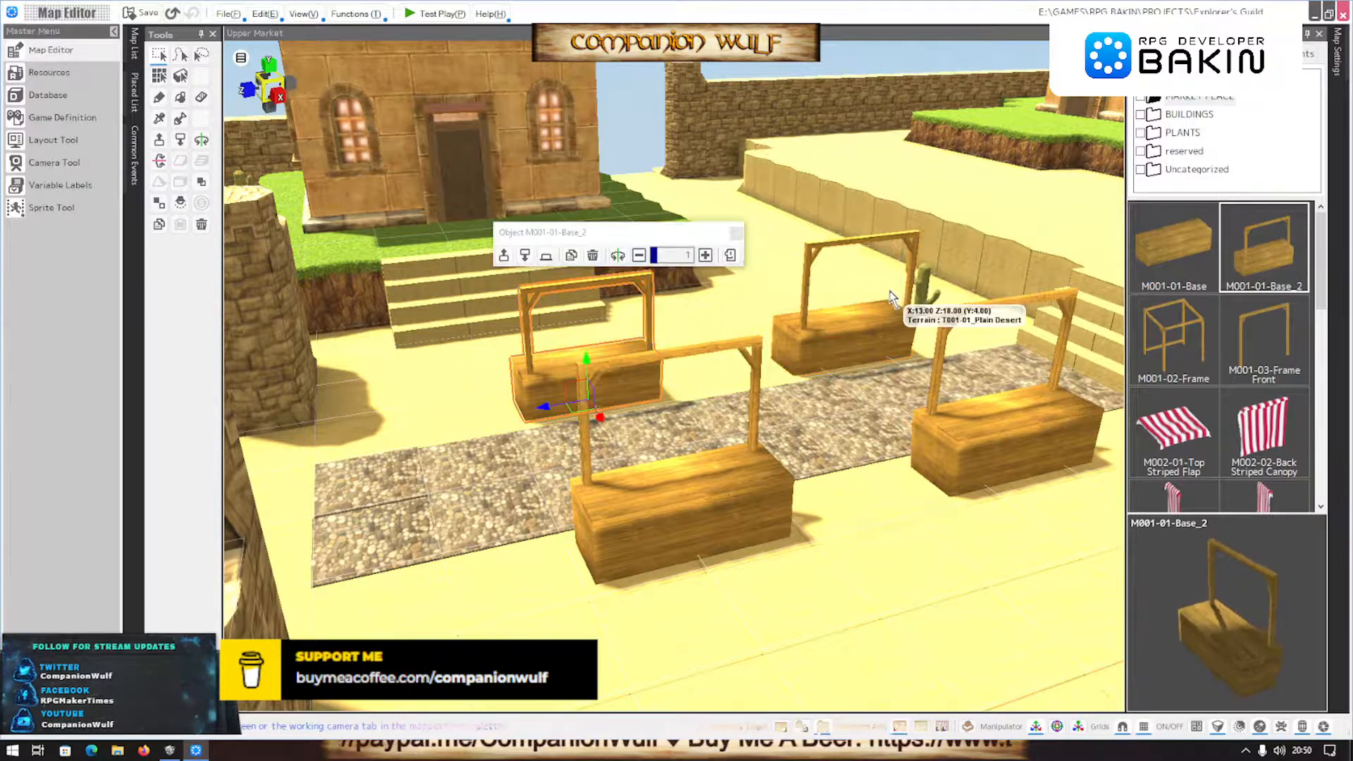
click(706, 255)
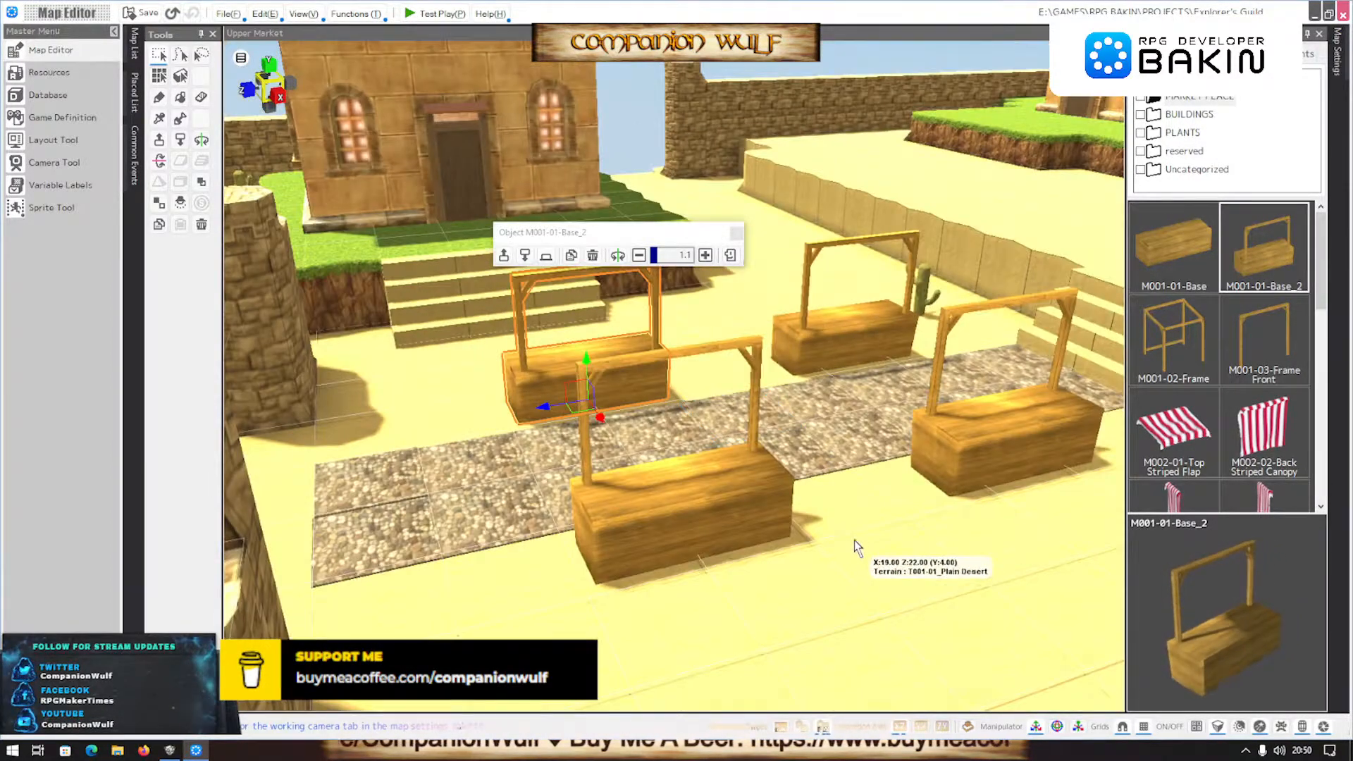
Switch to SMILE GAME BUILDER to compare the path's railings and nearby cacti with the original, and return to RPG Developer Bakin
mouse_move(854, 540)
middle_down()
mouse_move(809, 572)
mouse_move(886, 545)
mouse_move(842, 557)
middle_up()
scroll(842, 556, down, 2)
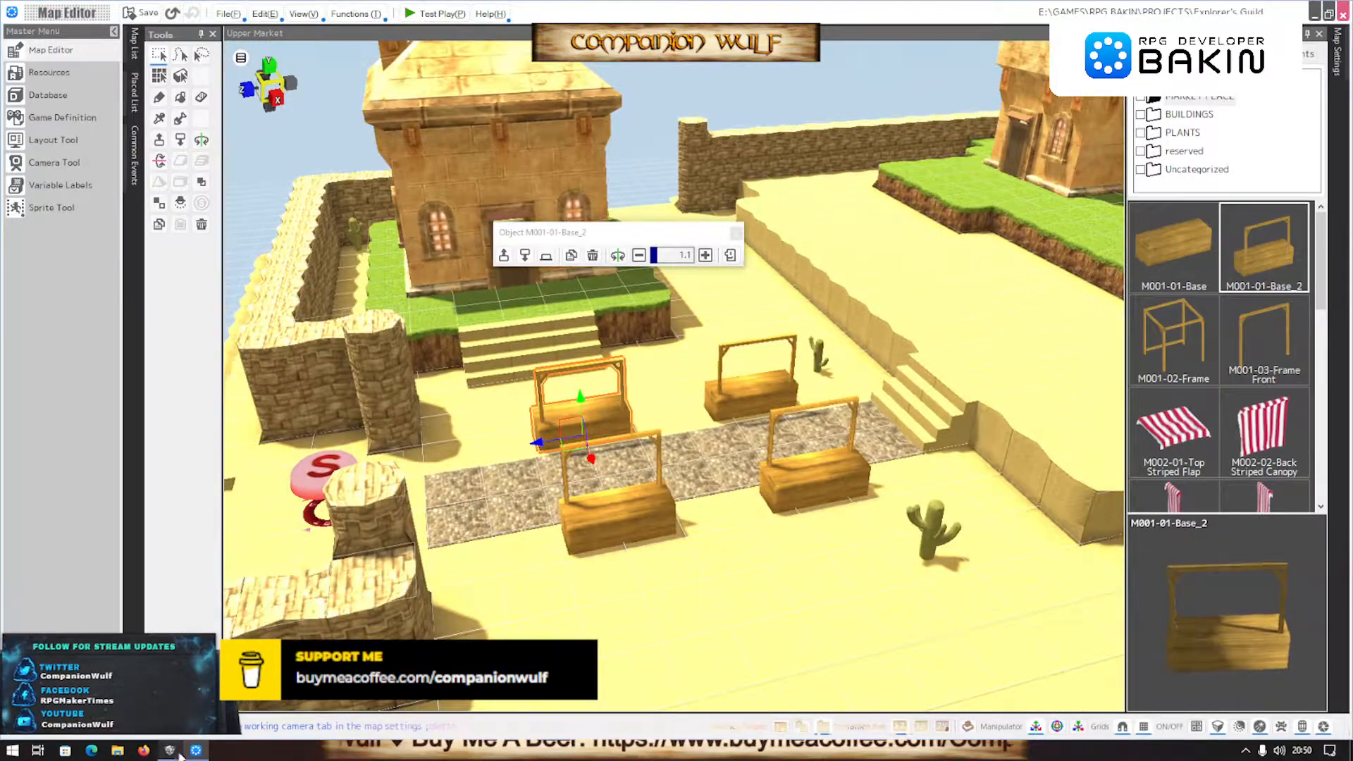
click(170, 751)
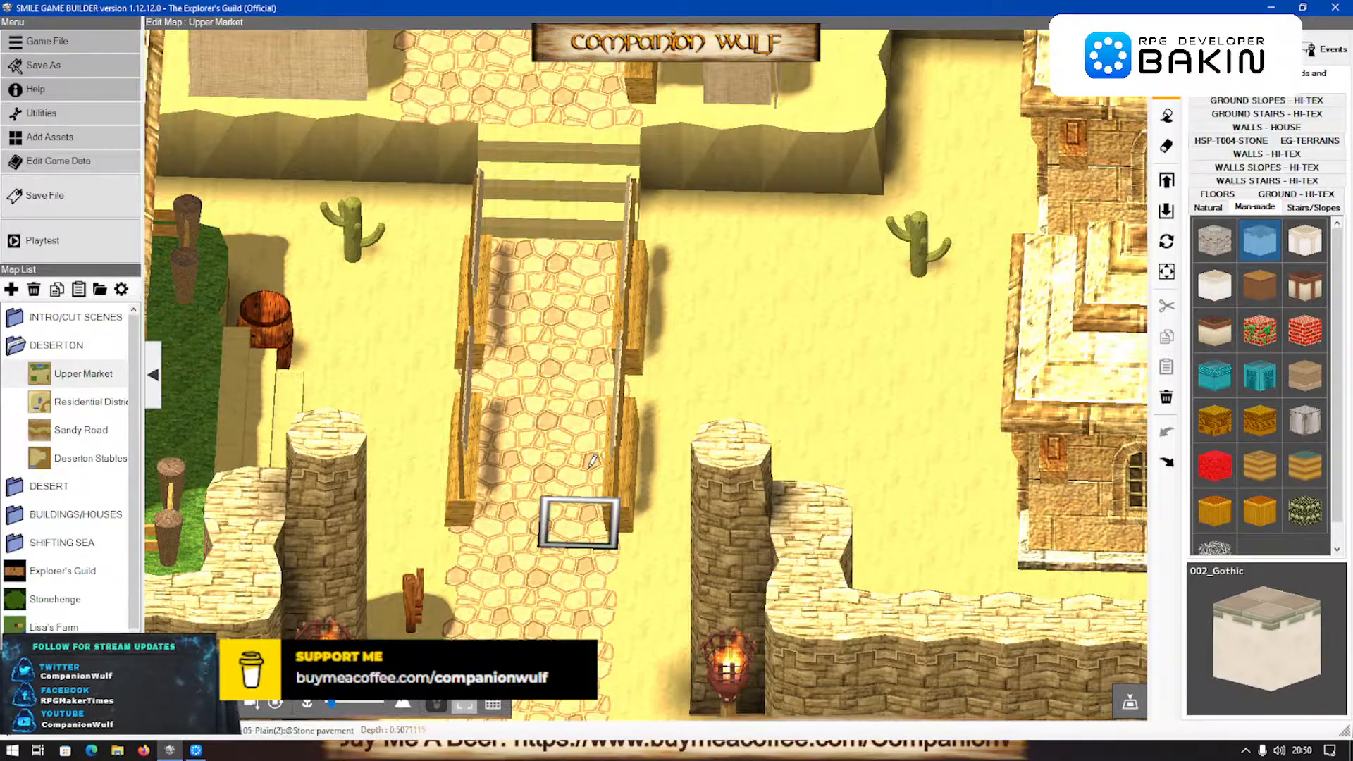
scroll(592, 461, down, 2)
middle_drag(592, 462, 248, 566)
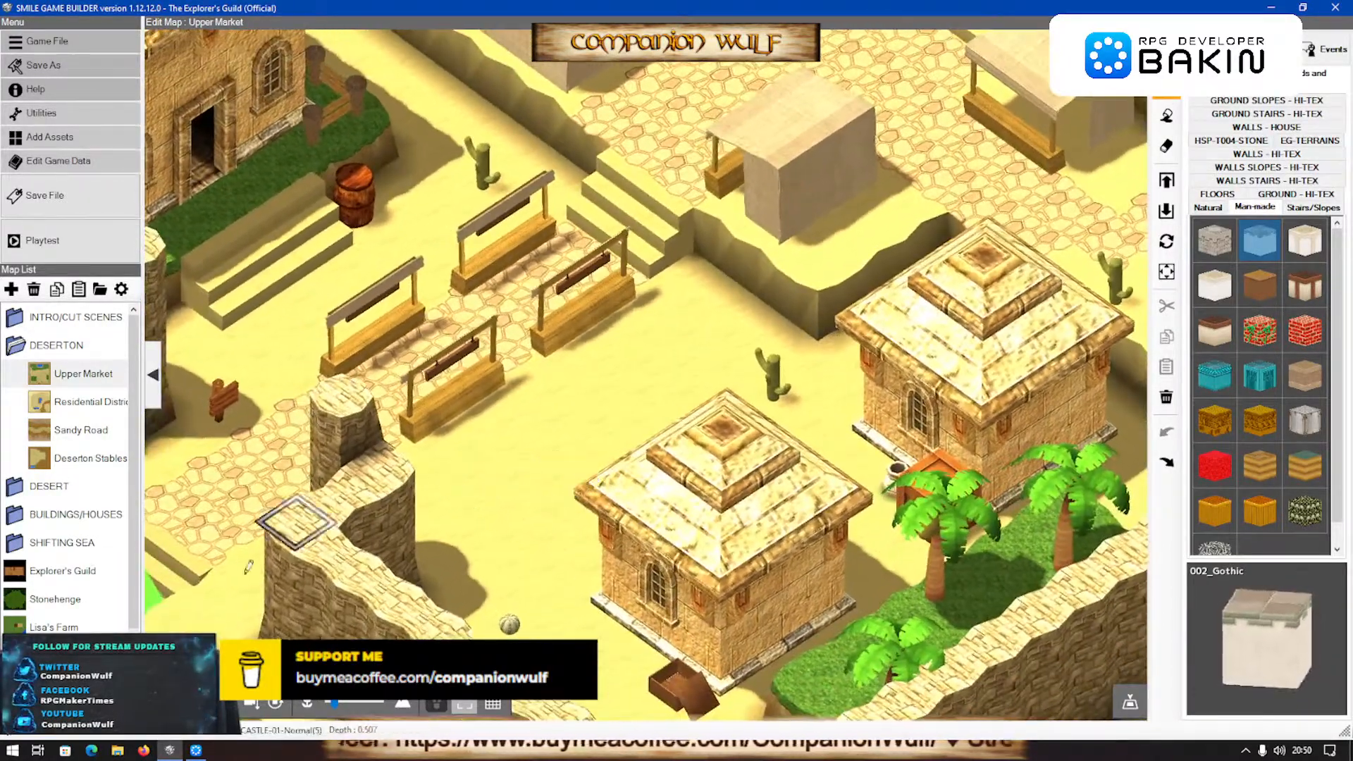
click(195, 751)
Enlarge the cactus on the open sand to 1.8, the one beside the desert steps, and the one in the walled corner behind the house to 1.6
middle_drag(651, 575, 665, 613)
scroll(654, 593, down, 5)
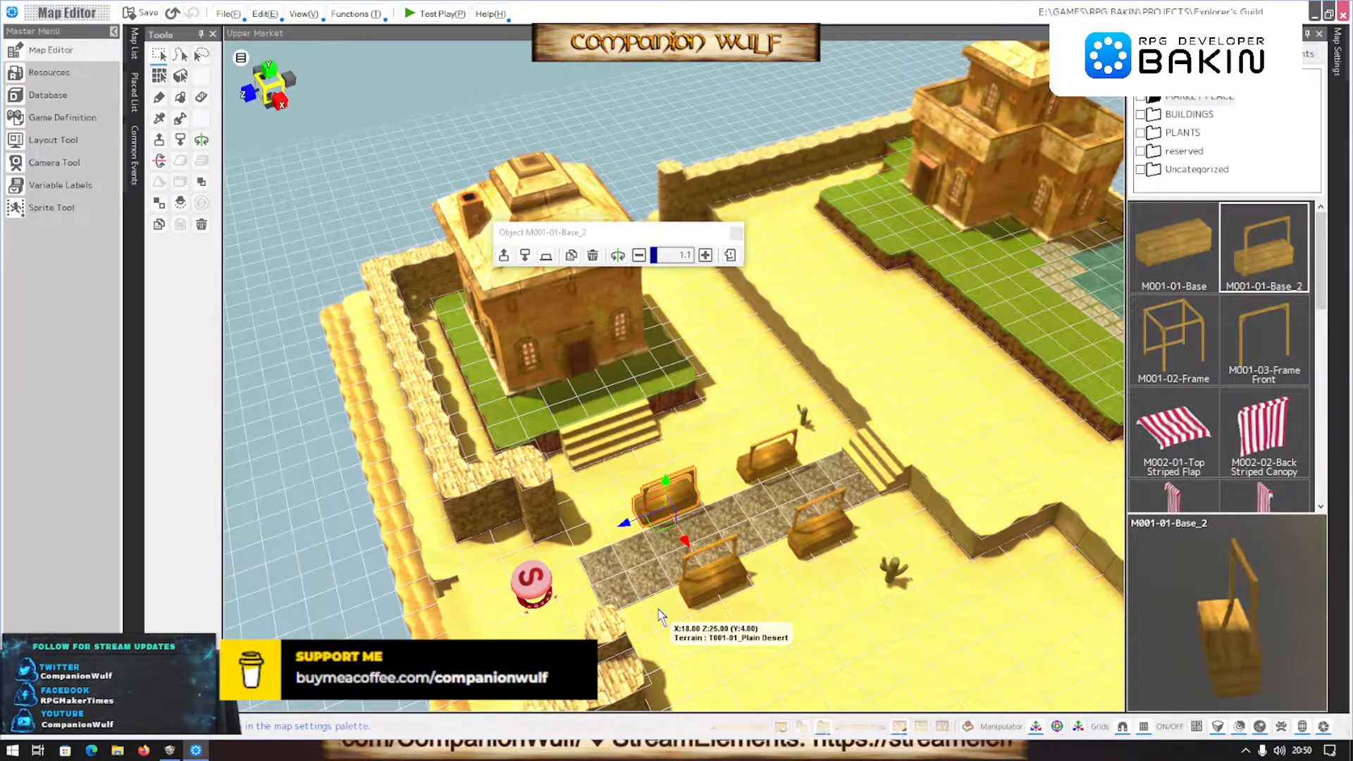
scroll(693, 601, down, 2)
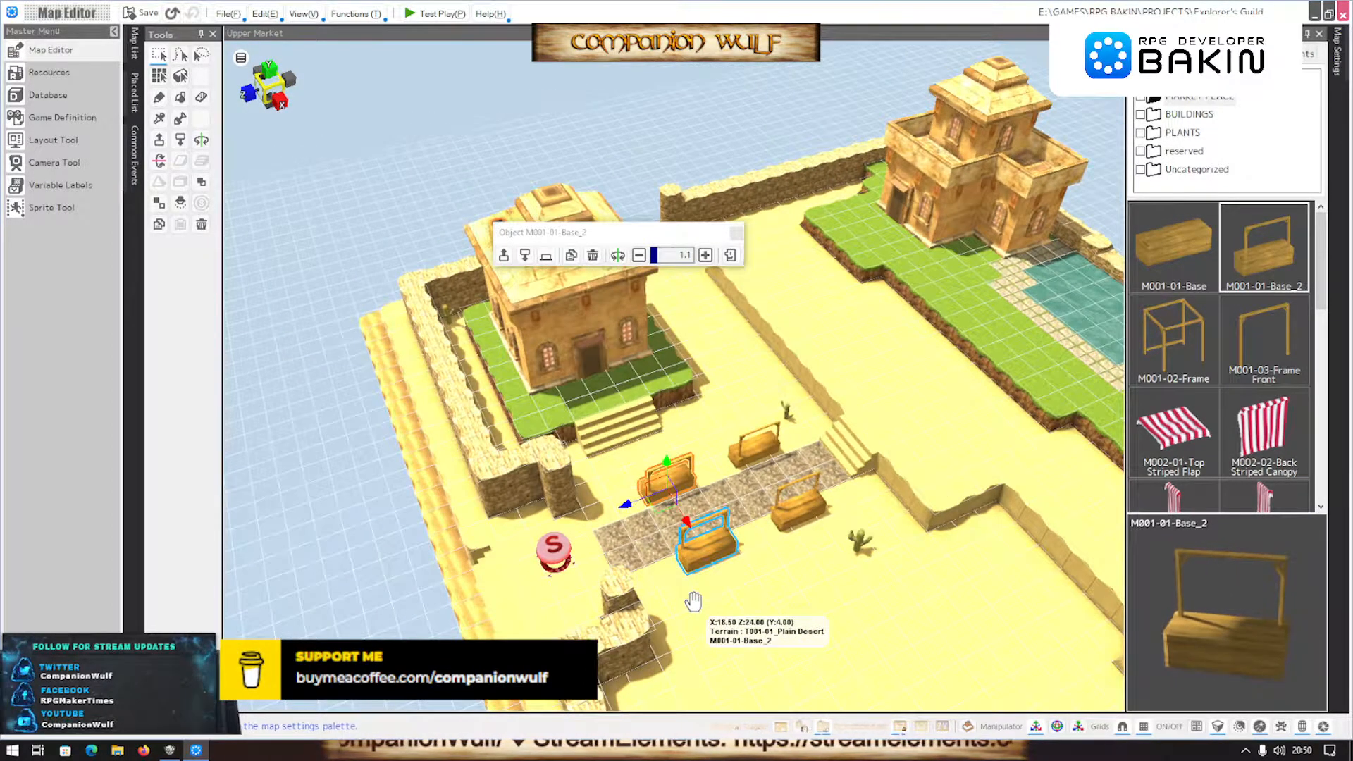
scroll(684, 617, up, 5)
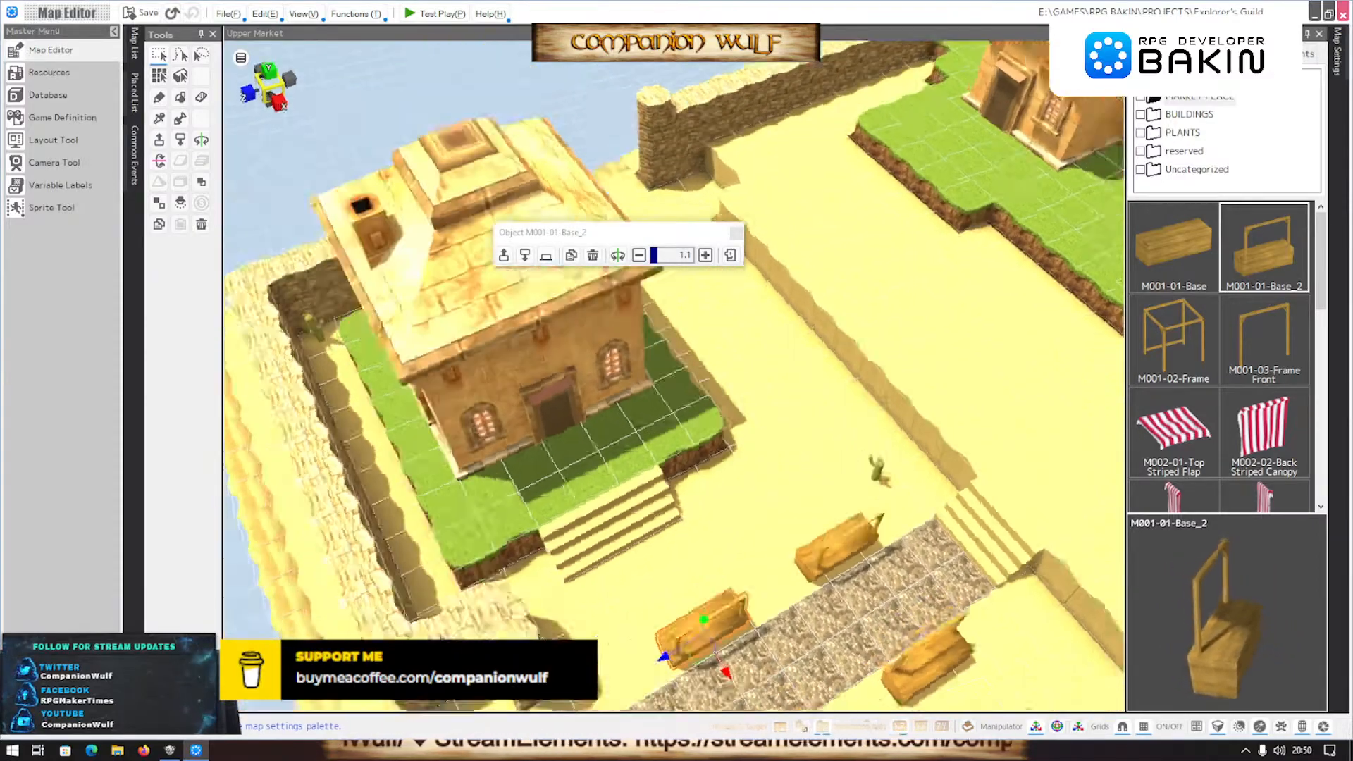
middle_drag(684, 617, 599, 560)
right_drag(796, 539, 610, 514)
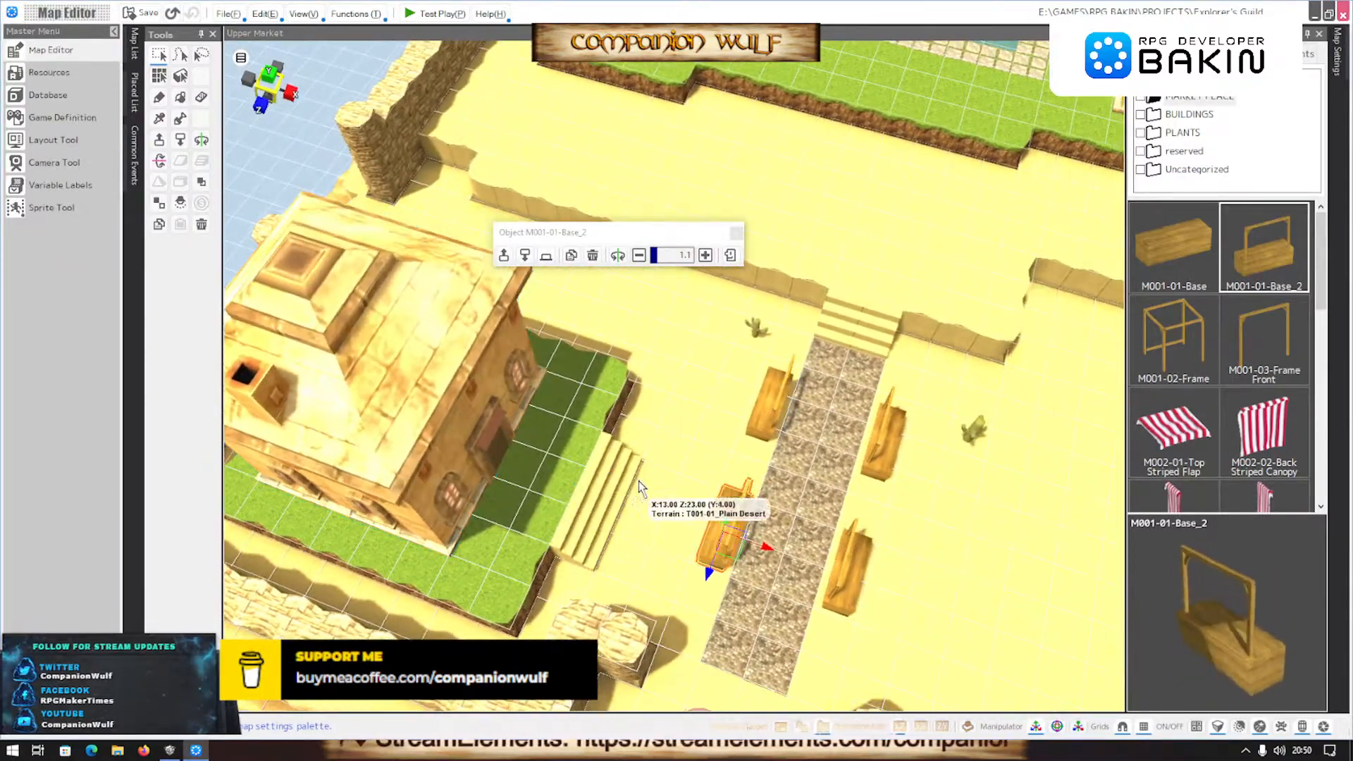
middle_drag(931, 485, 906, 437)
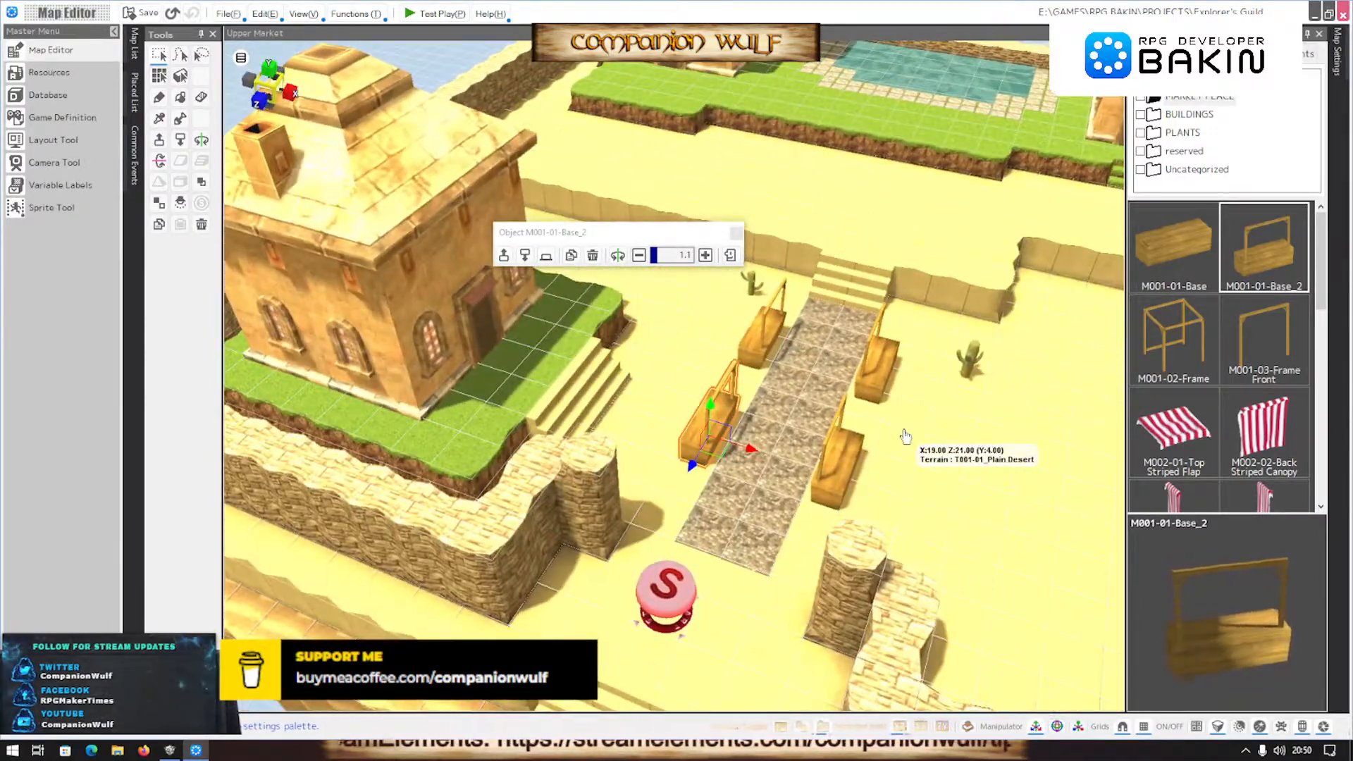
click(973, 357)
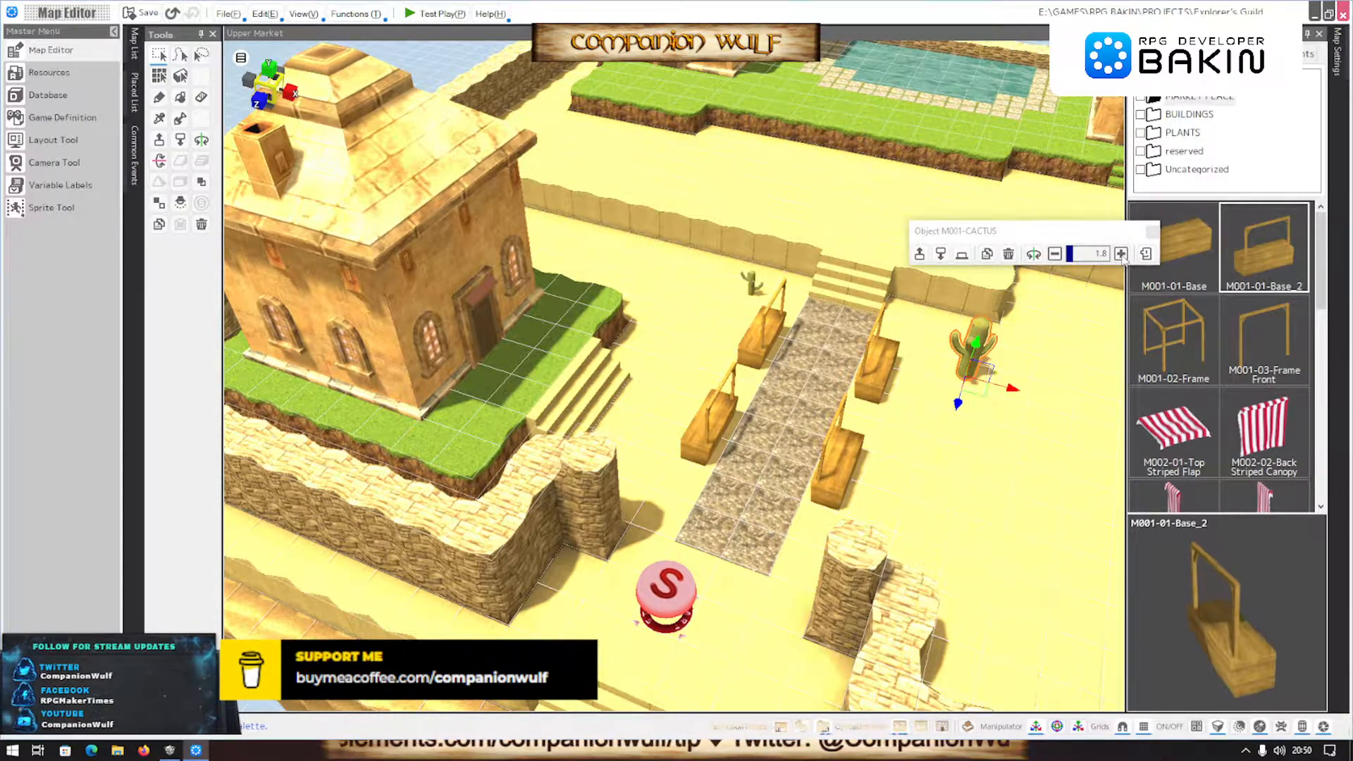
click(751, 282)
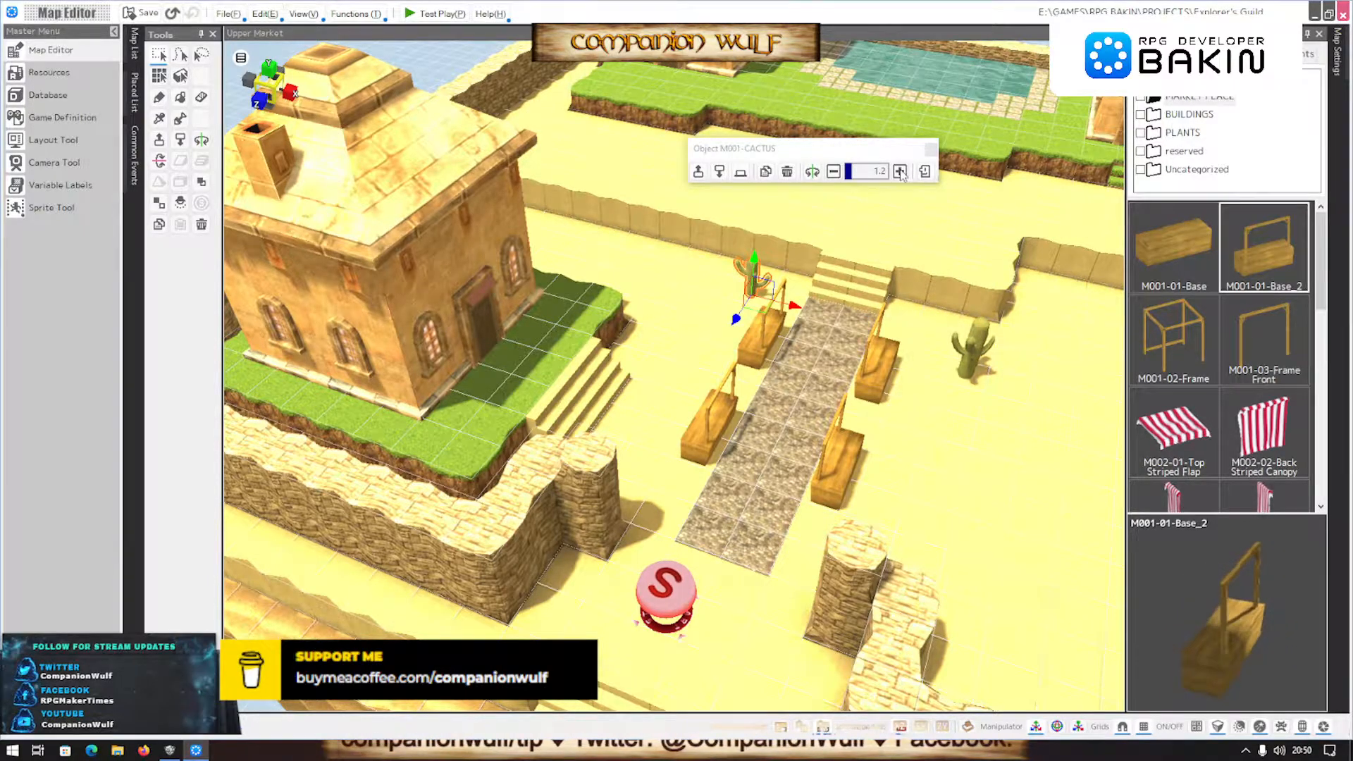
right_drag(733, 306, 557, 594)
click(407, 664)
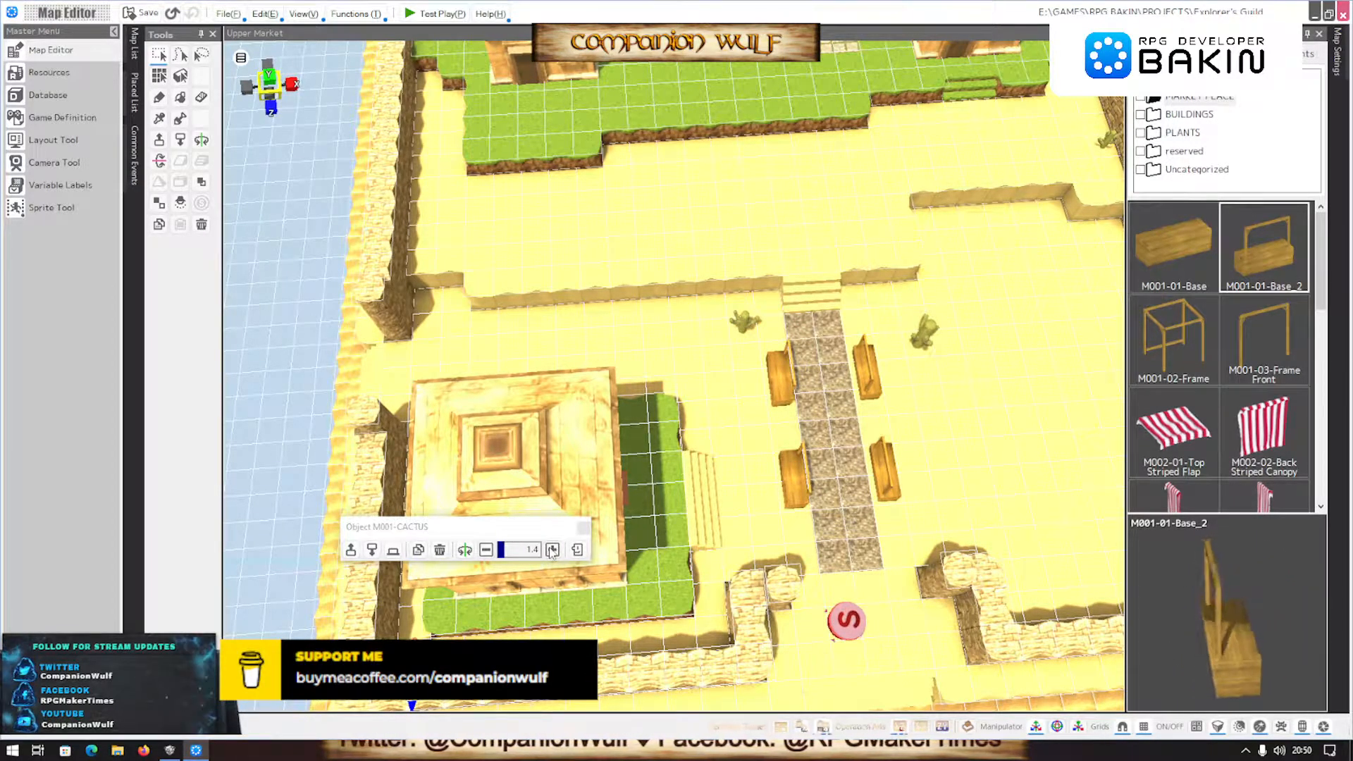
Pick TEG_Paving Stones from the existing path and place one on the upper terrace beyond the steps, in line with the path
right_drag(835, 589, 789, 518)
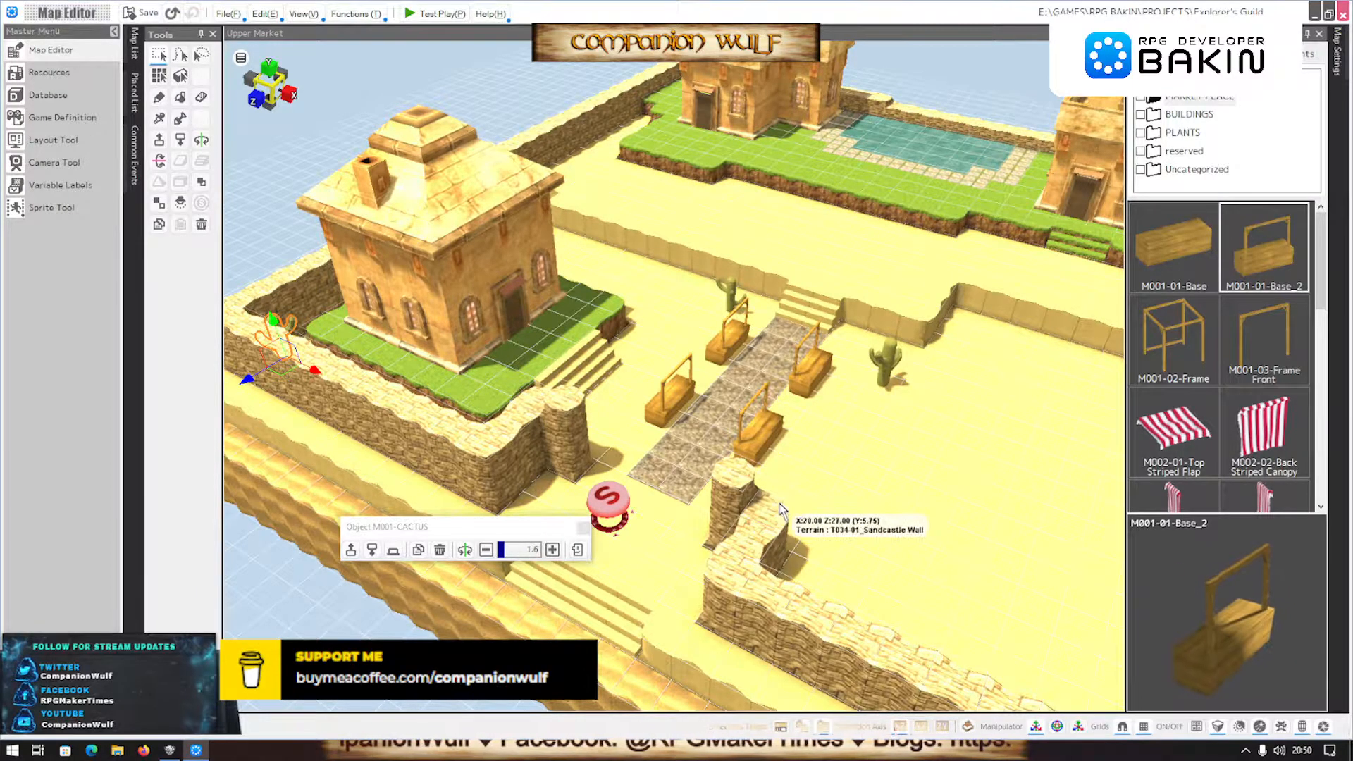
scroll(789, 520, up, 5)
scroll(770, 507, down, 5)
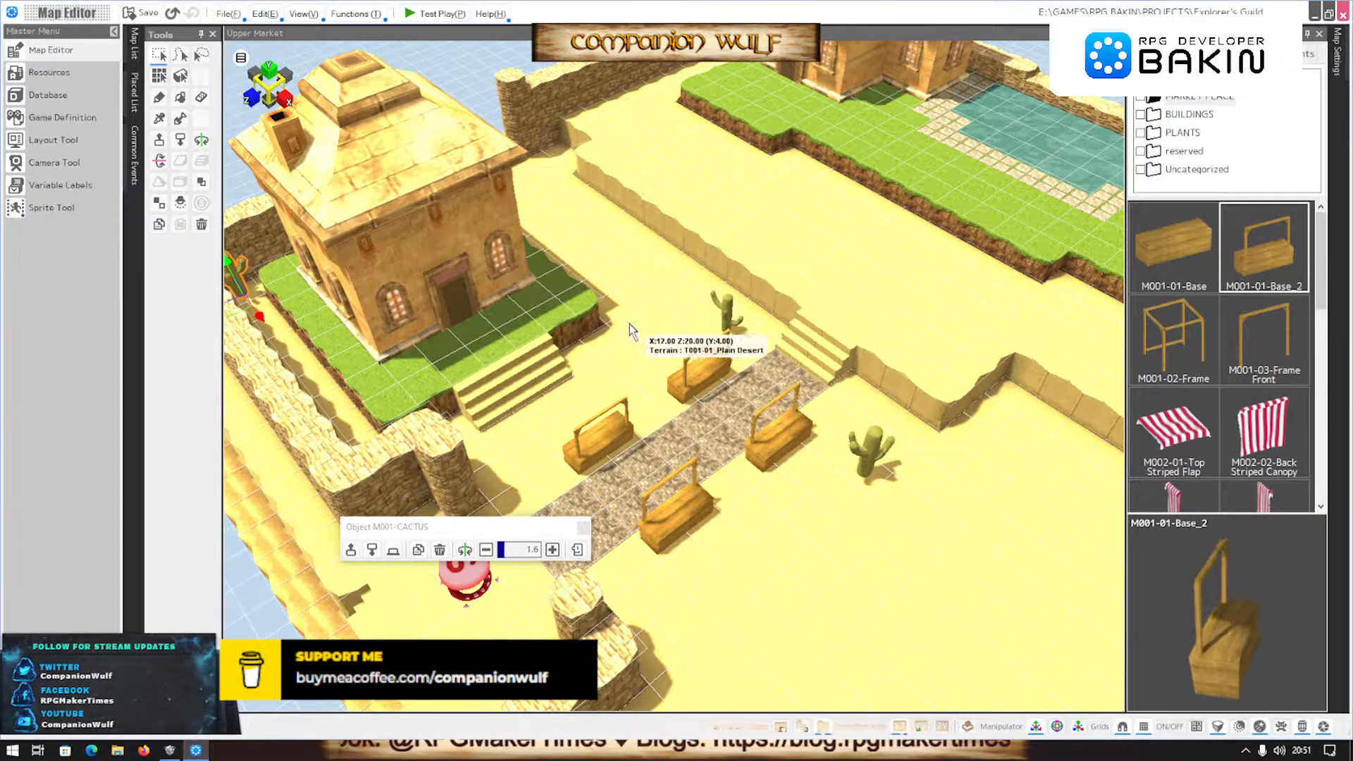
key(p)
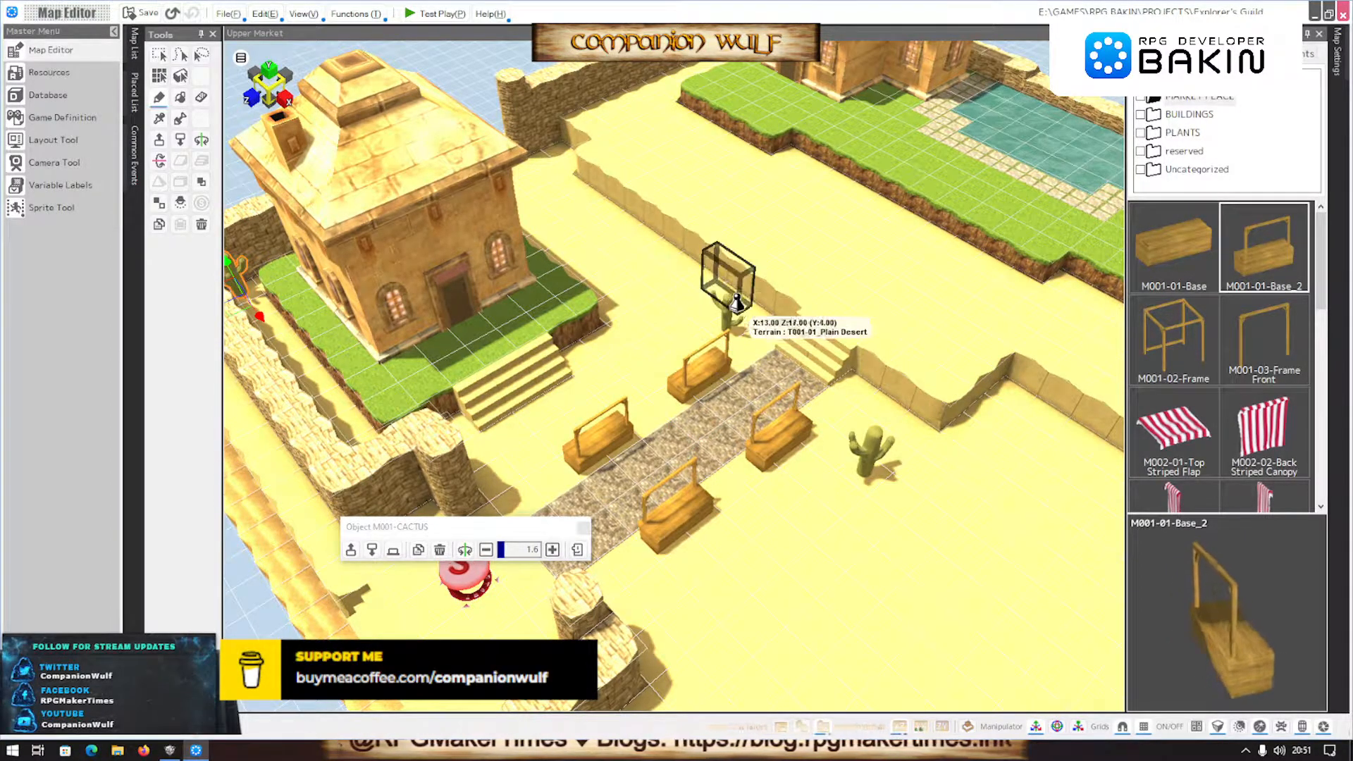
right_click(784, 362)
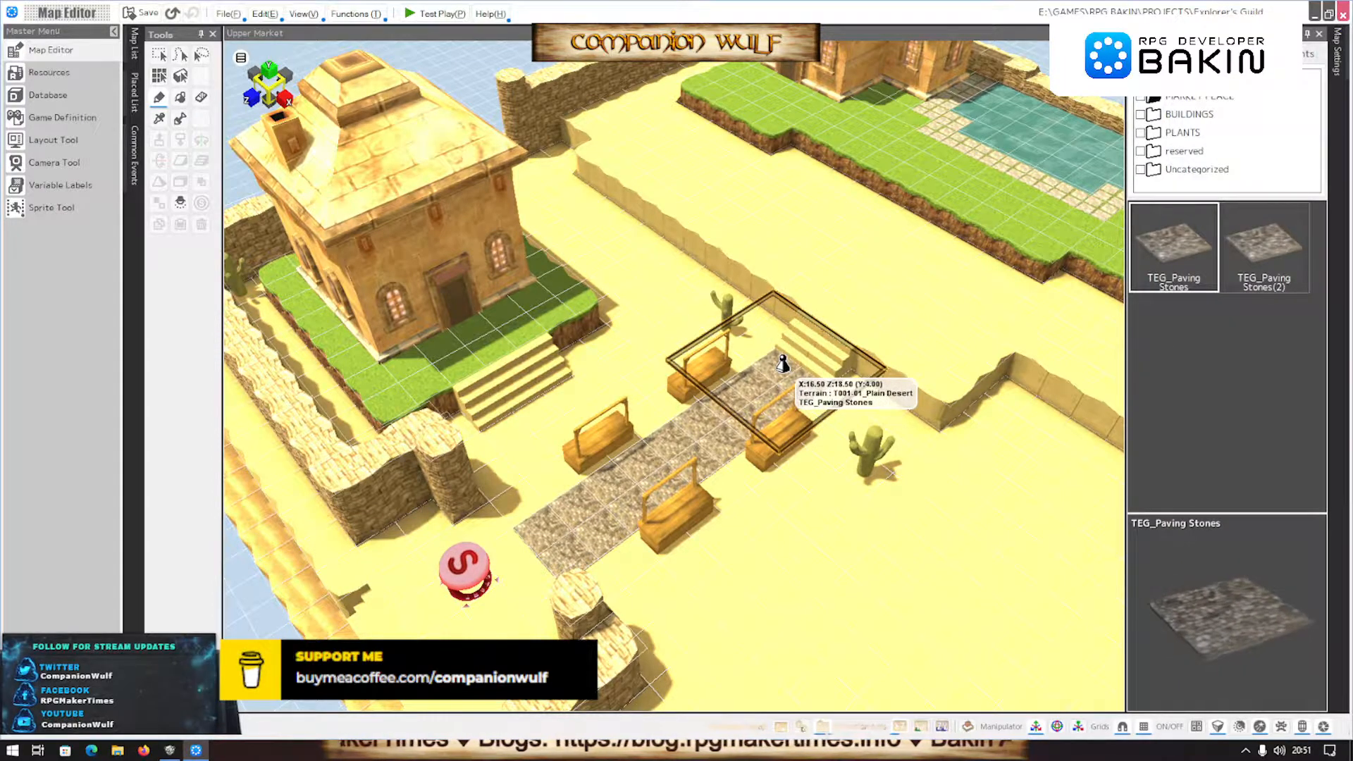
right_drag(845, 297, 803, 344)
click(812, 407)
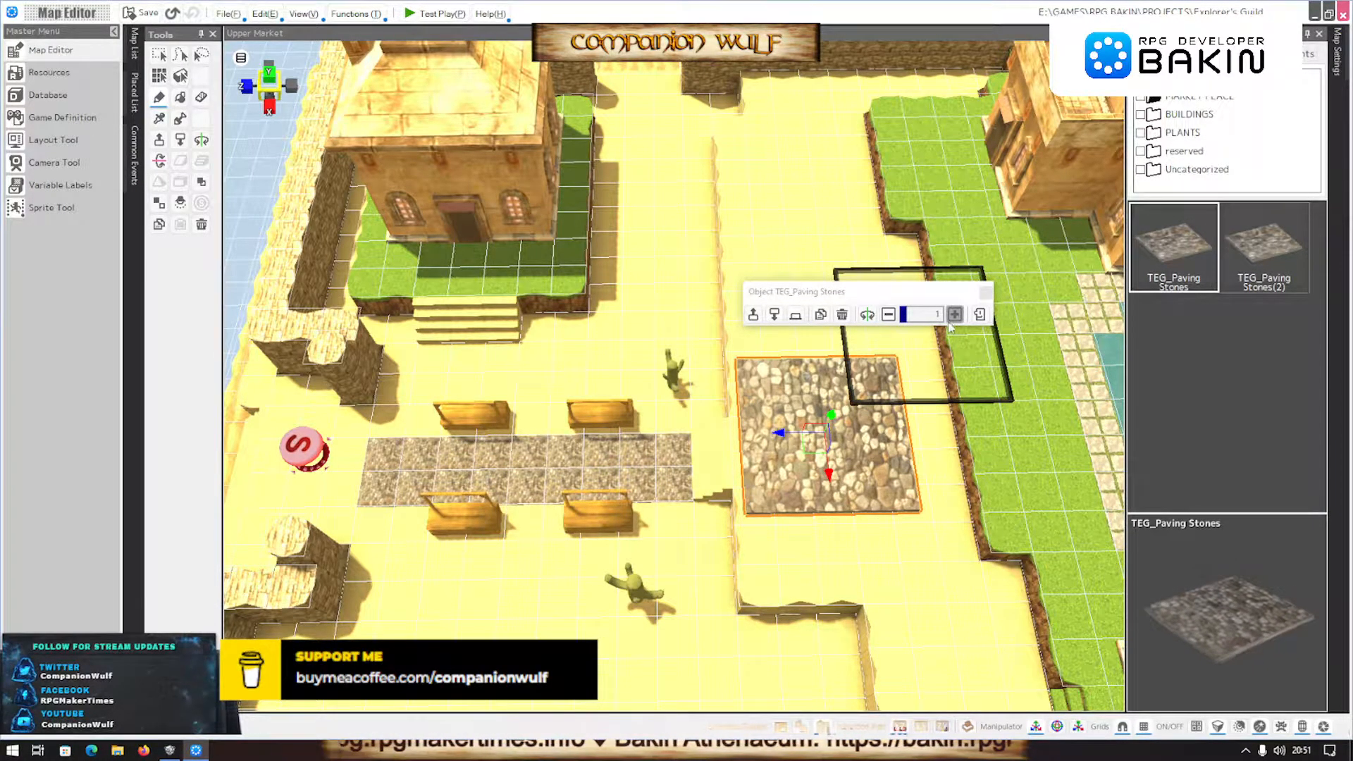
Undo the oversized paving stone on the upper terrace and paste a copy of the path's 0.23-scale TEG_Paving Stones tile beyond the steps
key(ctrl+z)
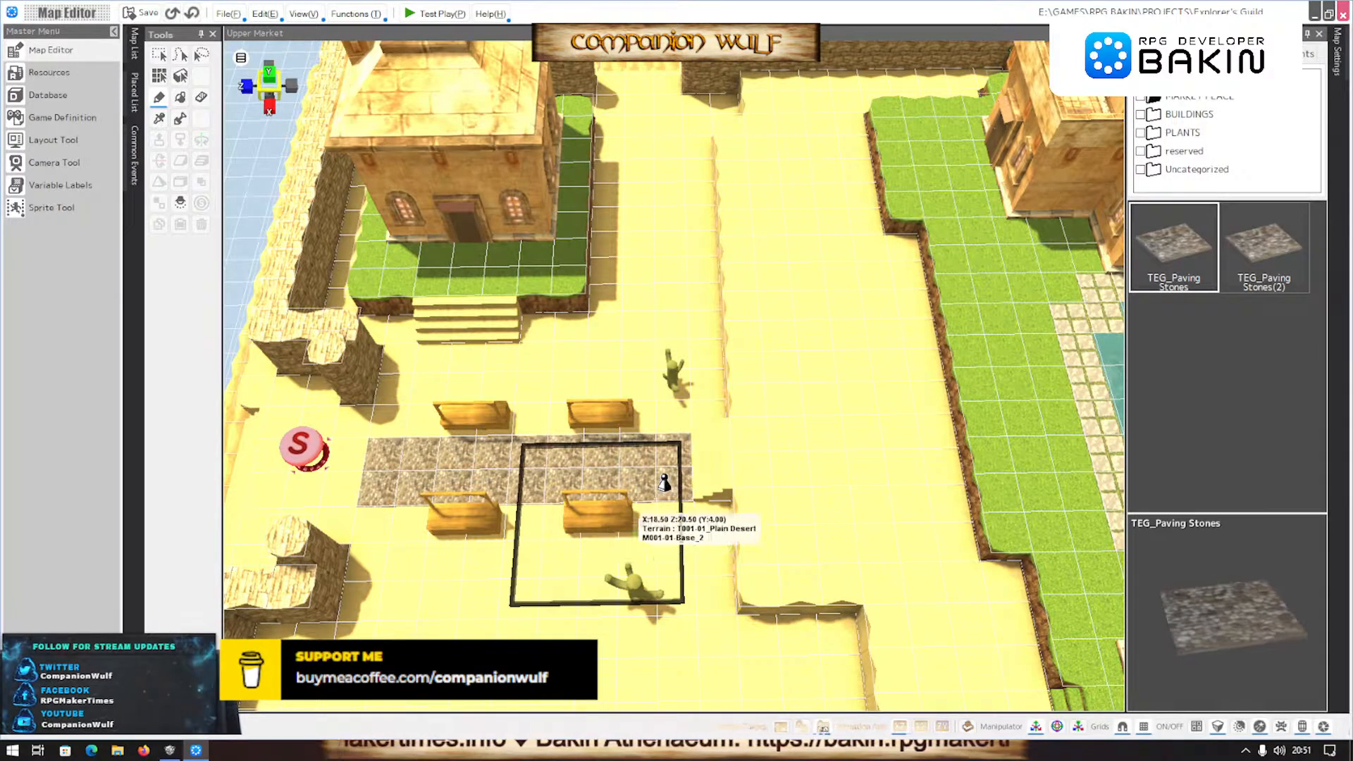
right_click(671, 445)
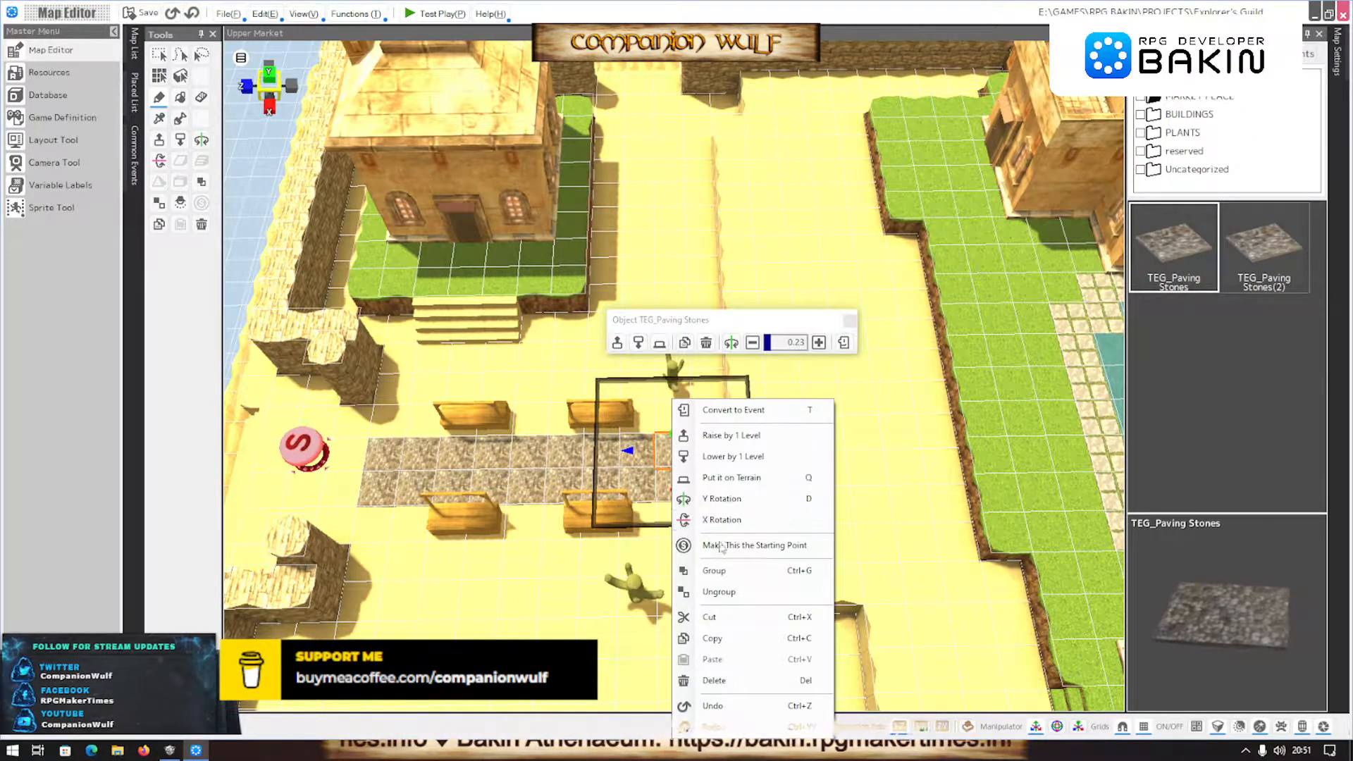
click(726, 637)
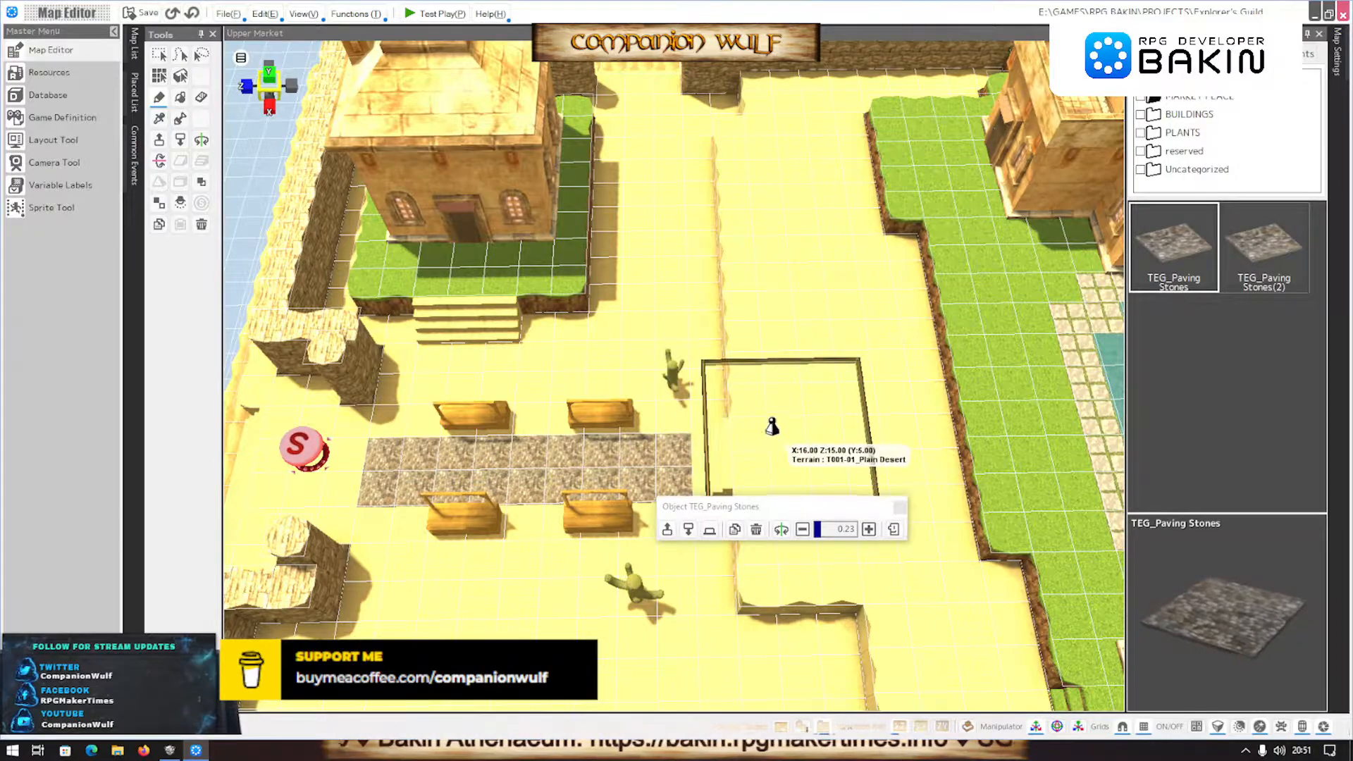
right_click(755, 423)
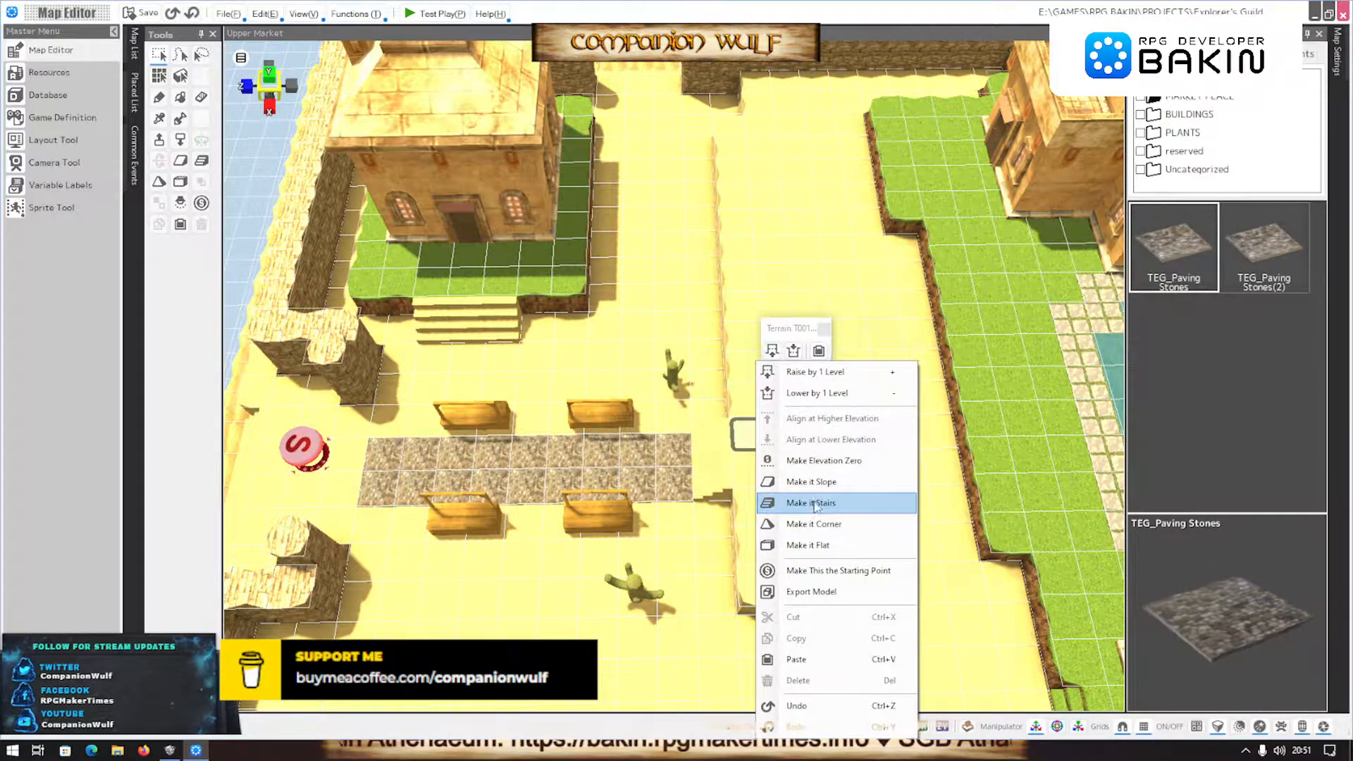
click(810, 659)
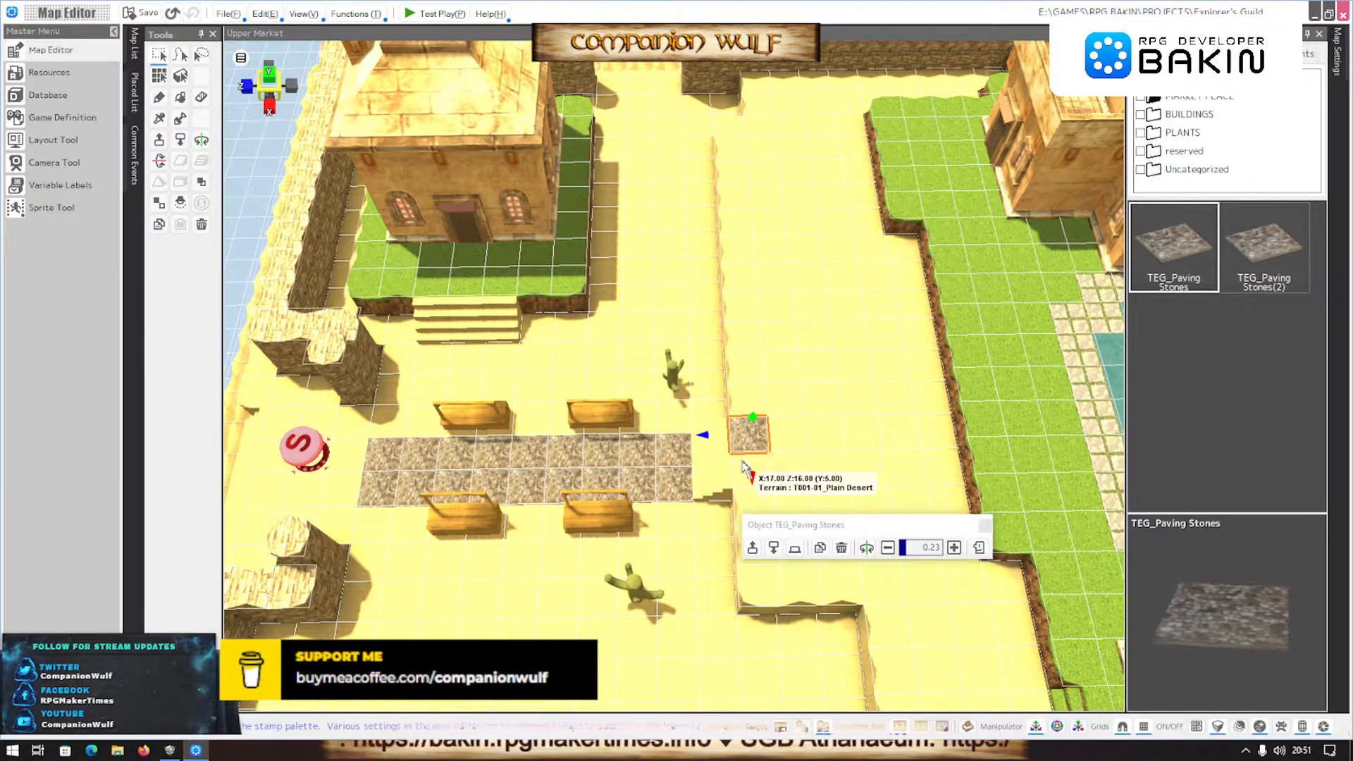
Place seven more copies of the paving tile on the terrace to form two rows of four beyond the steps
click(755, 478)
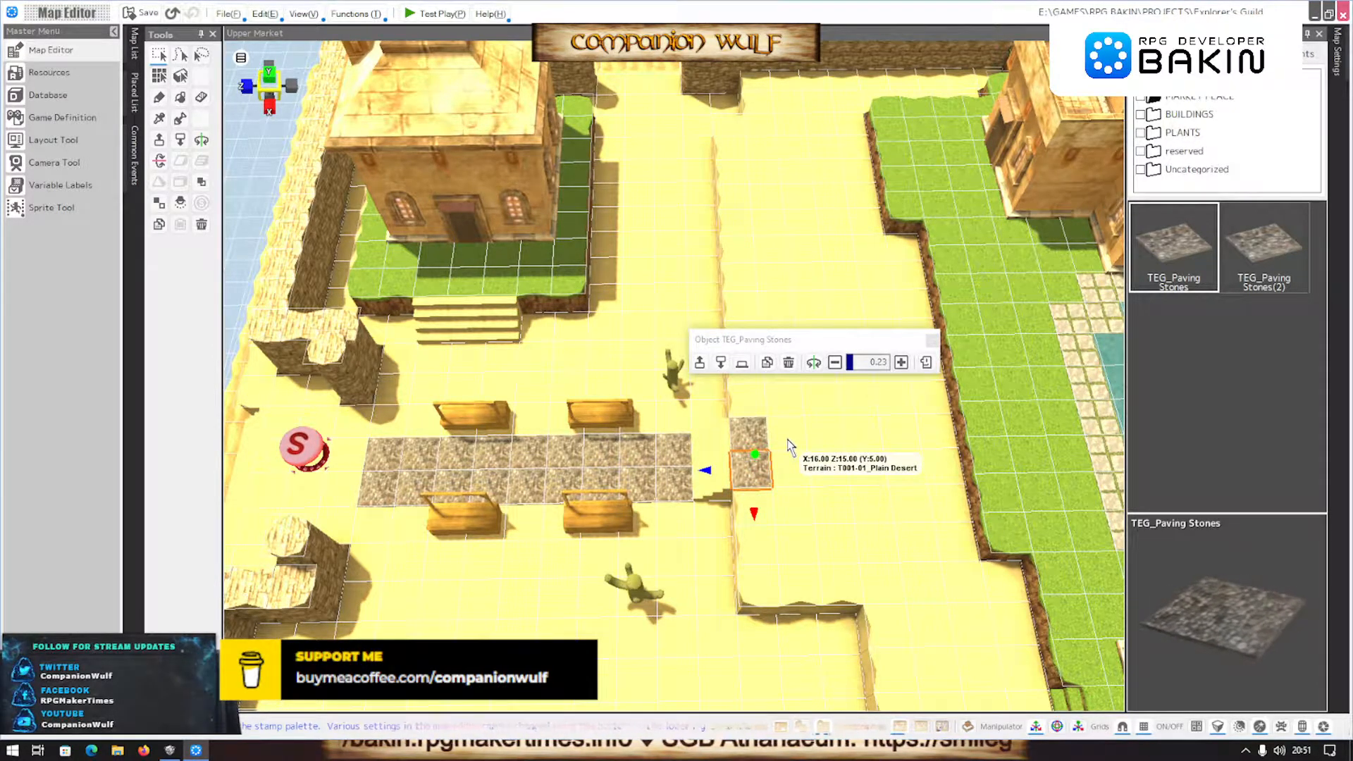
click(790, 445)
click(787, 471)
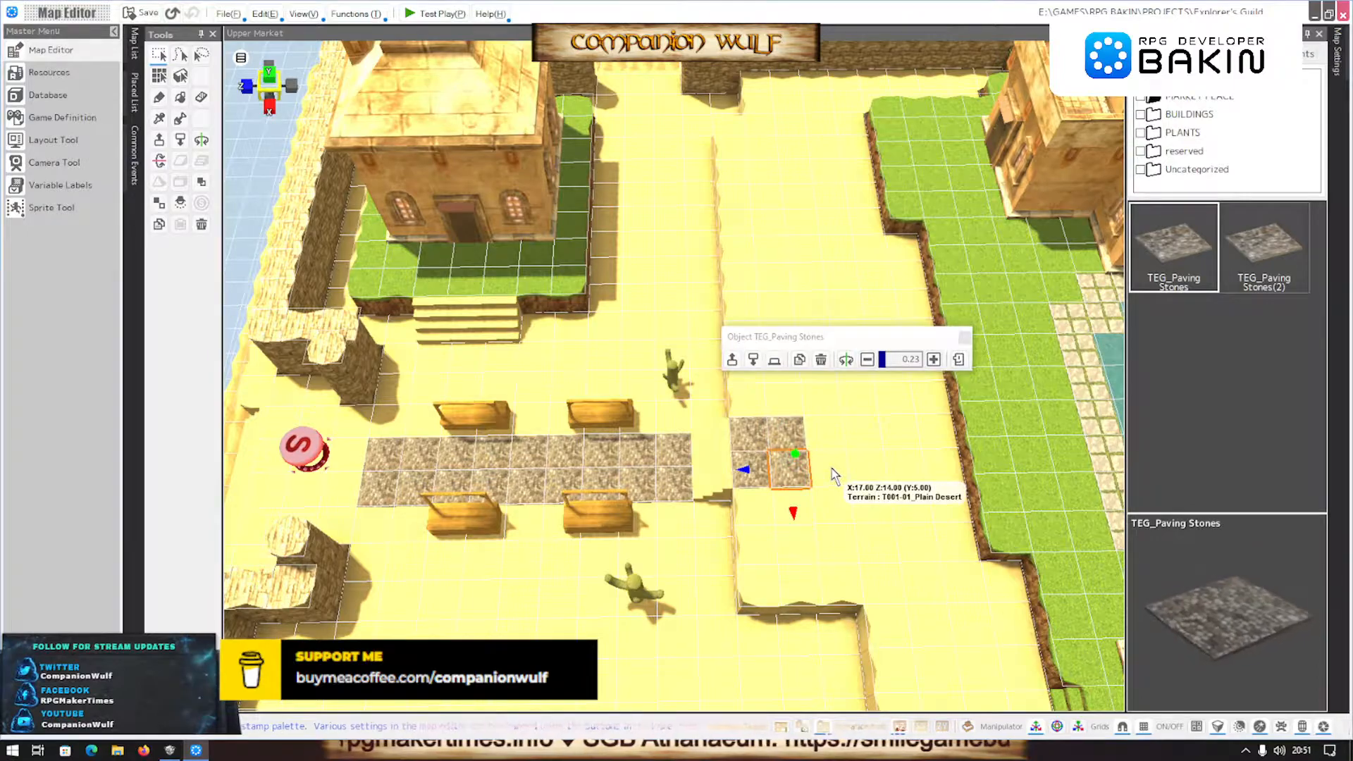
click(832, 467)
click(832, 437)
click(858, 432)
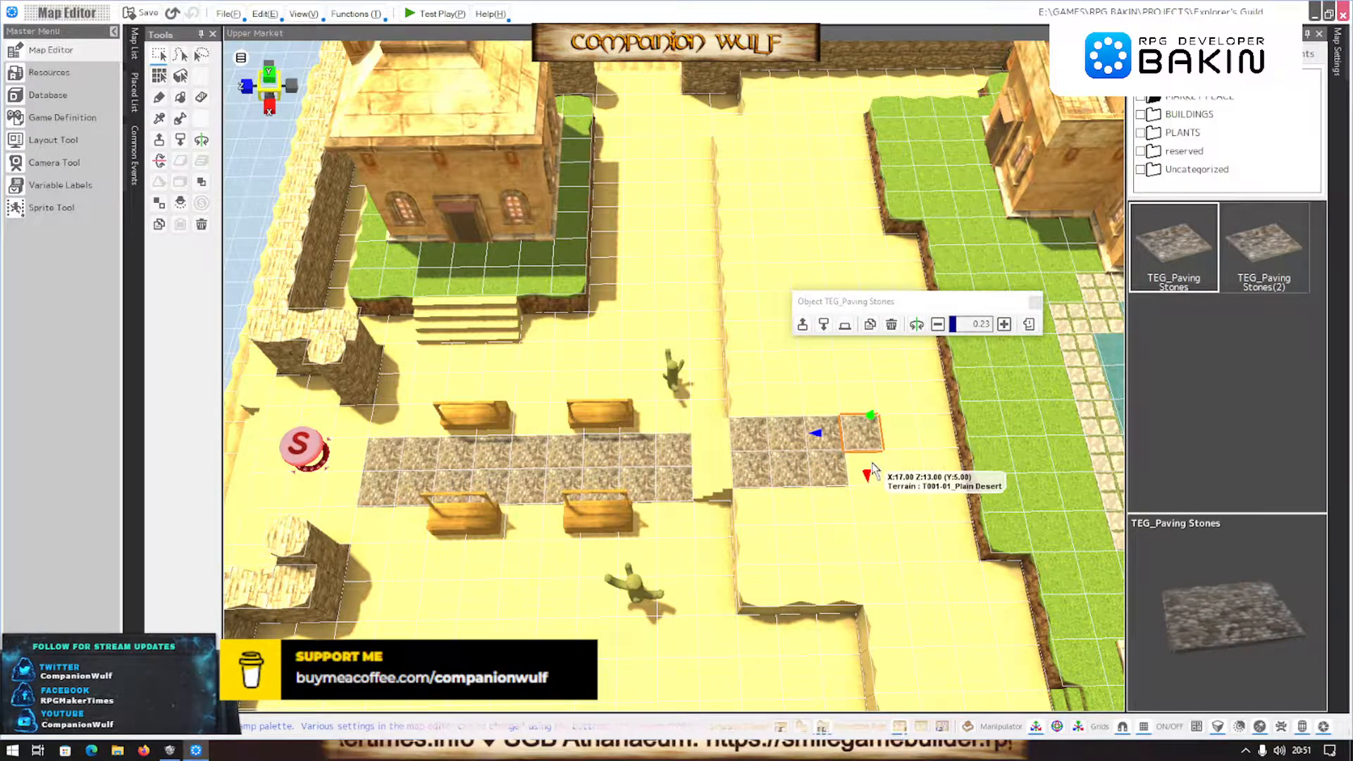
click(868, 466)
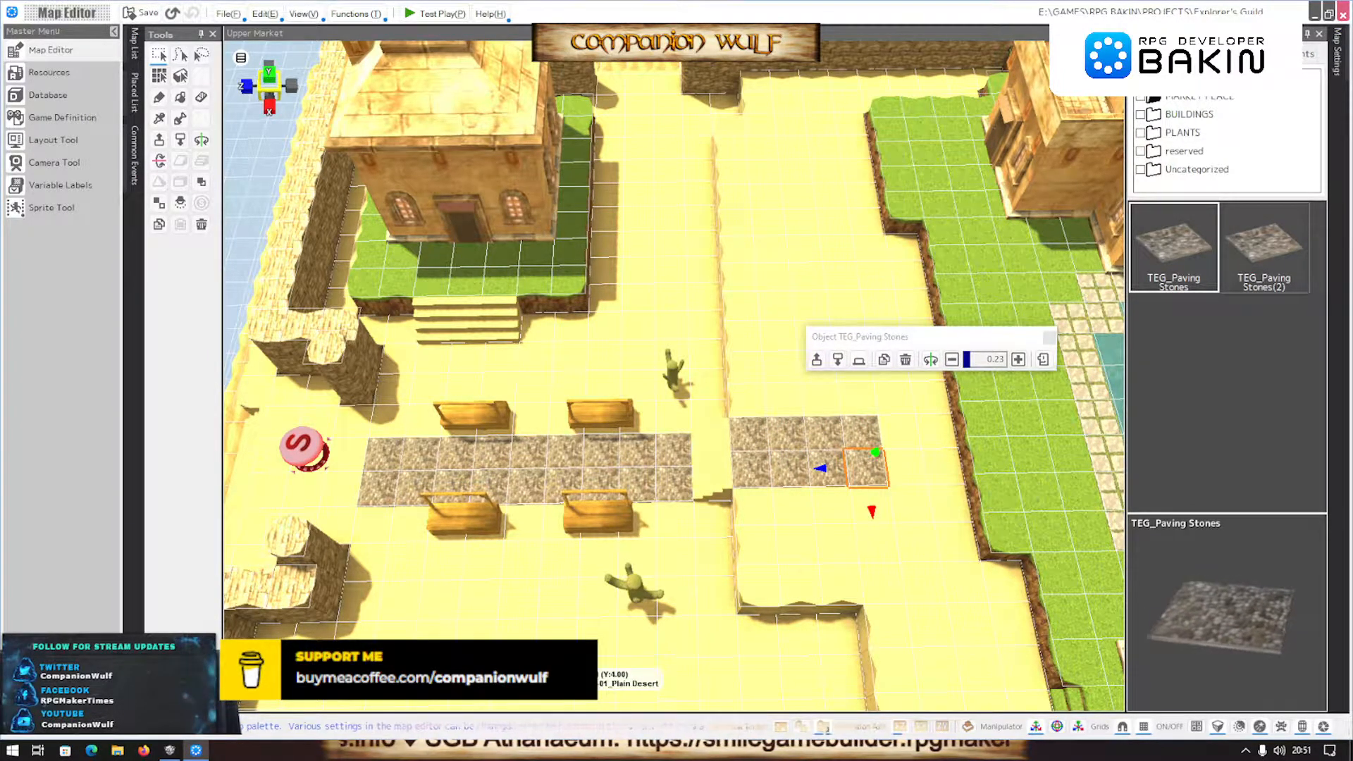
Switch to SMILE GAME BUILDER to examine how the original paving spreads across the market terrace, and return to RPG Developer Bakin
click(170, 751)
scroll(485, 484, down, 6)
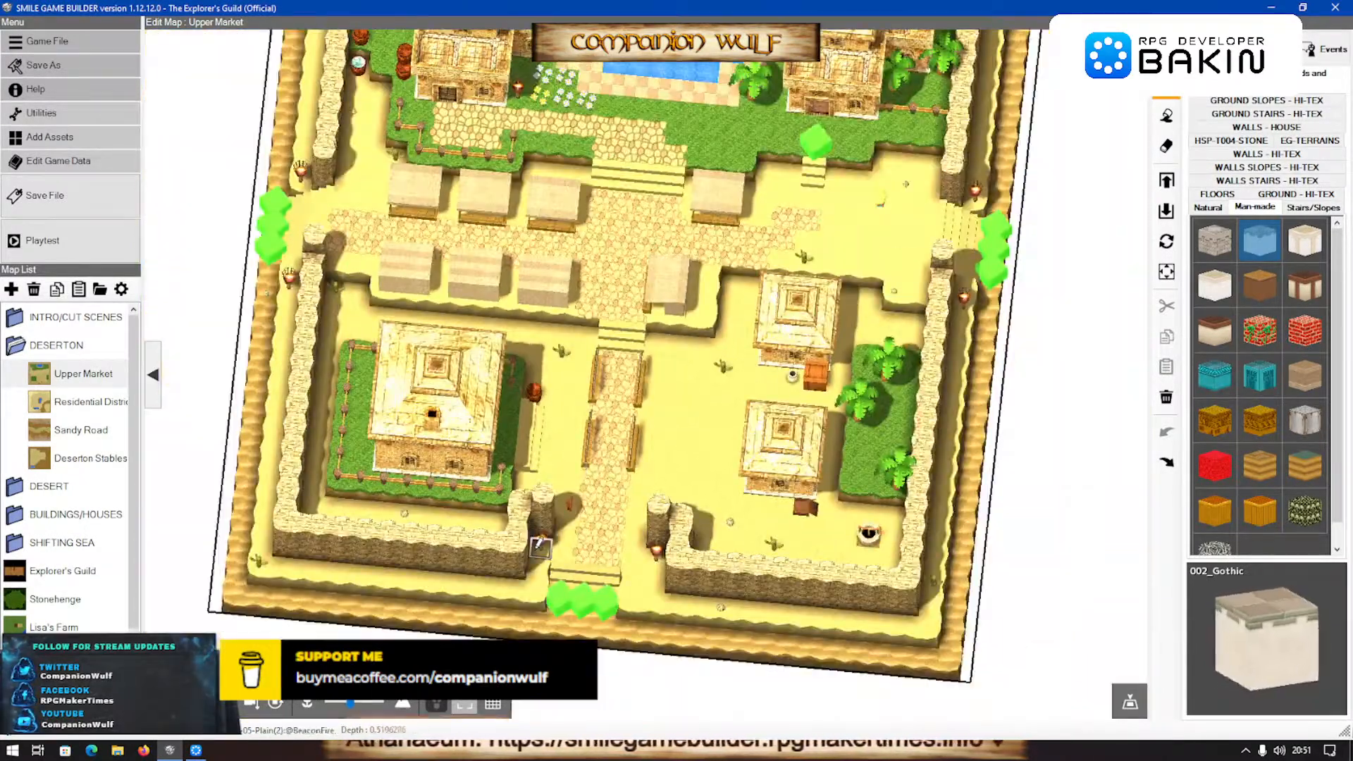
right_drag(540, 543, 499, 511)
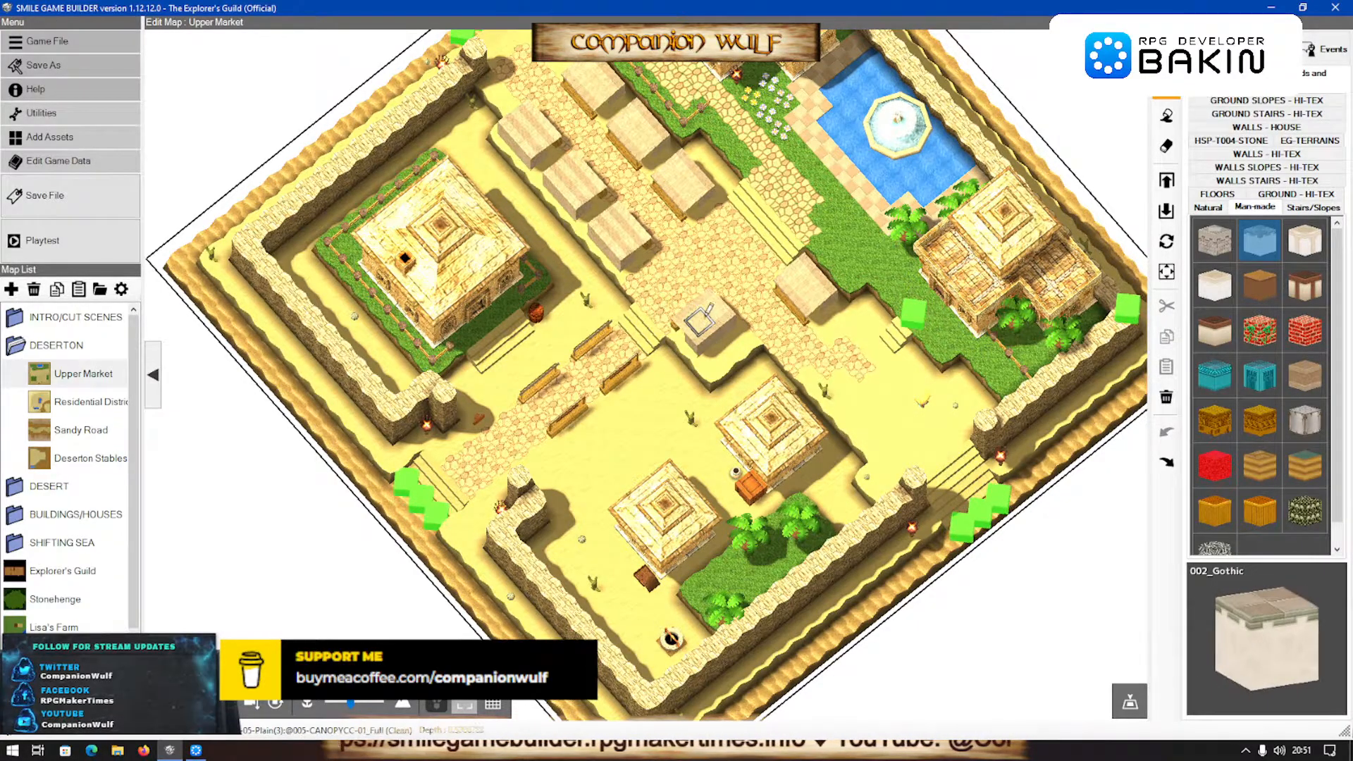
scroll(723, 423, up, 5)
scroll(724, 518, down, 5)
right_drag(719, 493, 659, 476)
scroll(658, 476, up, 5)
scroll(653, 470, down, 5)
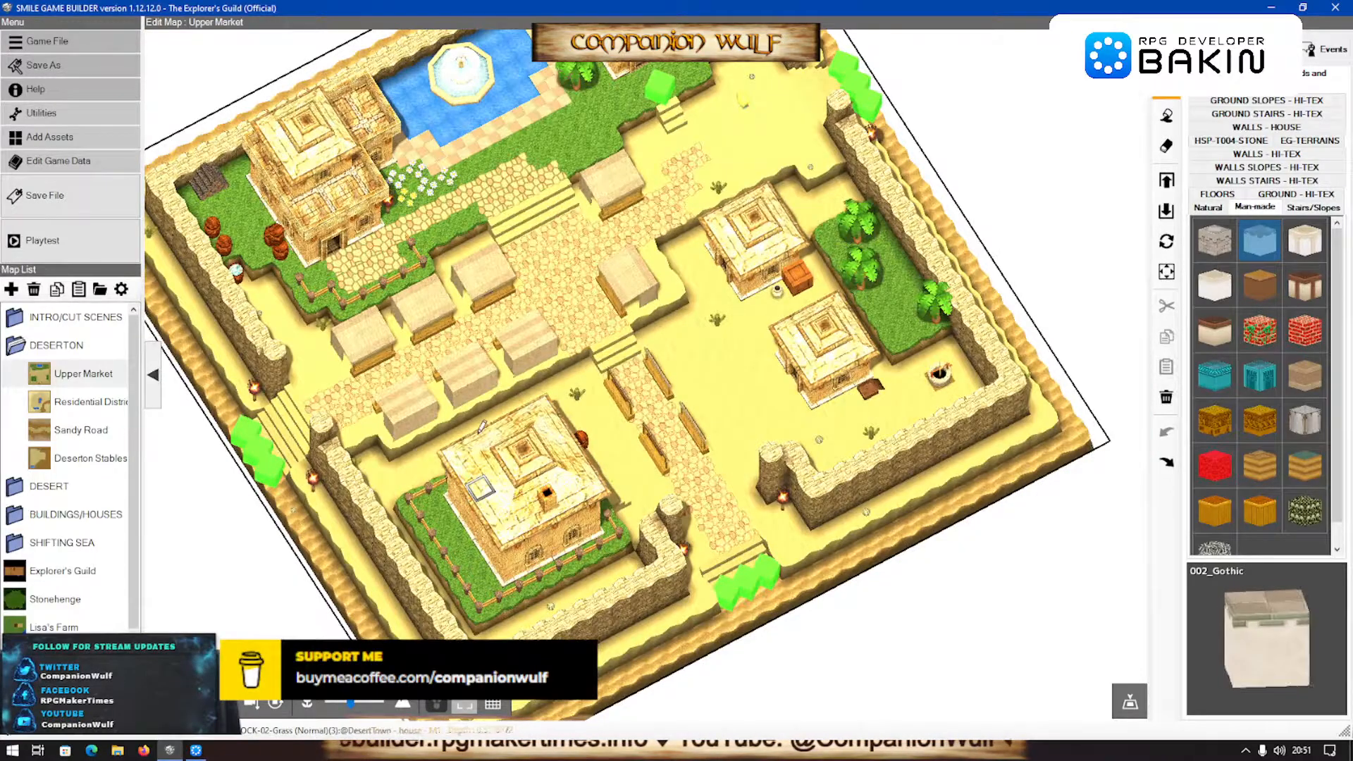
scroll(462, 428, down, 2)
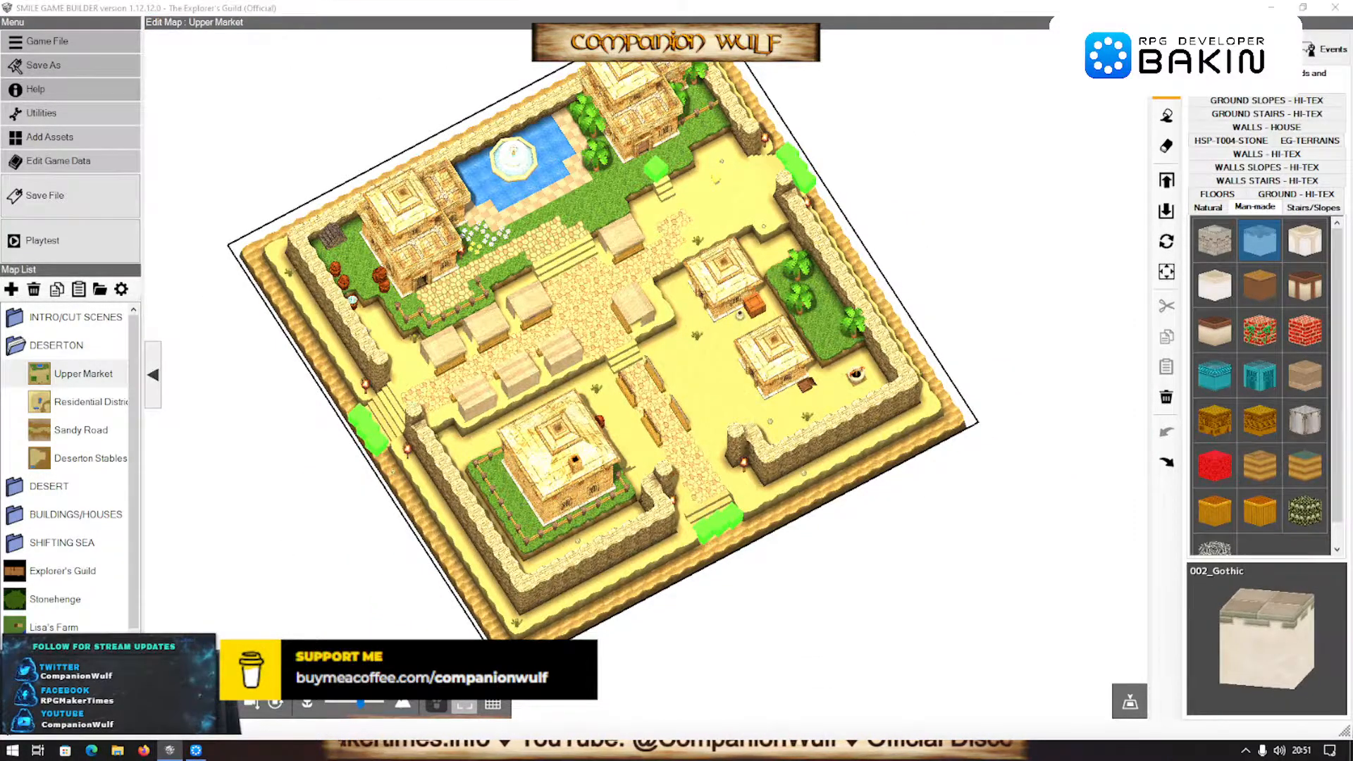
click(644, 348)
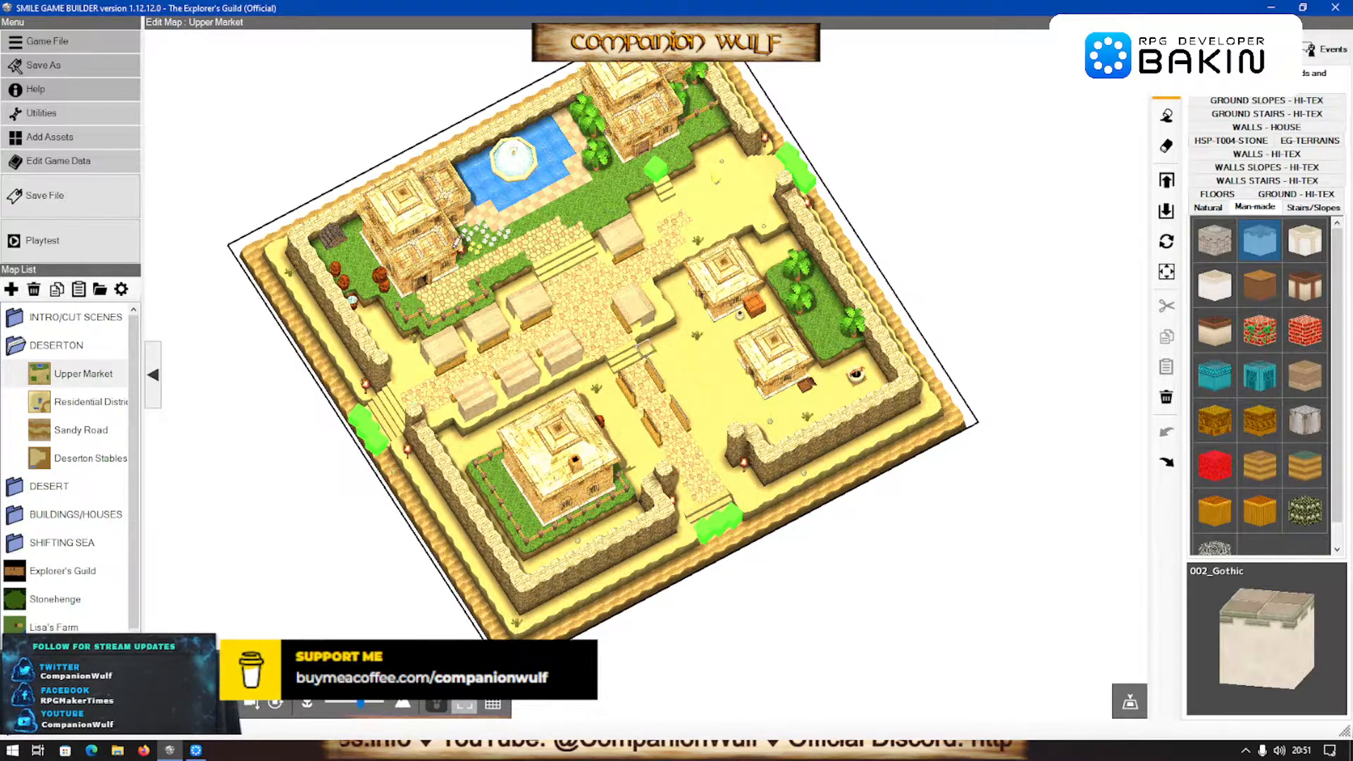
scroll(605, 331, up, 3)
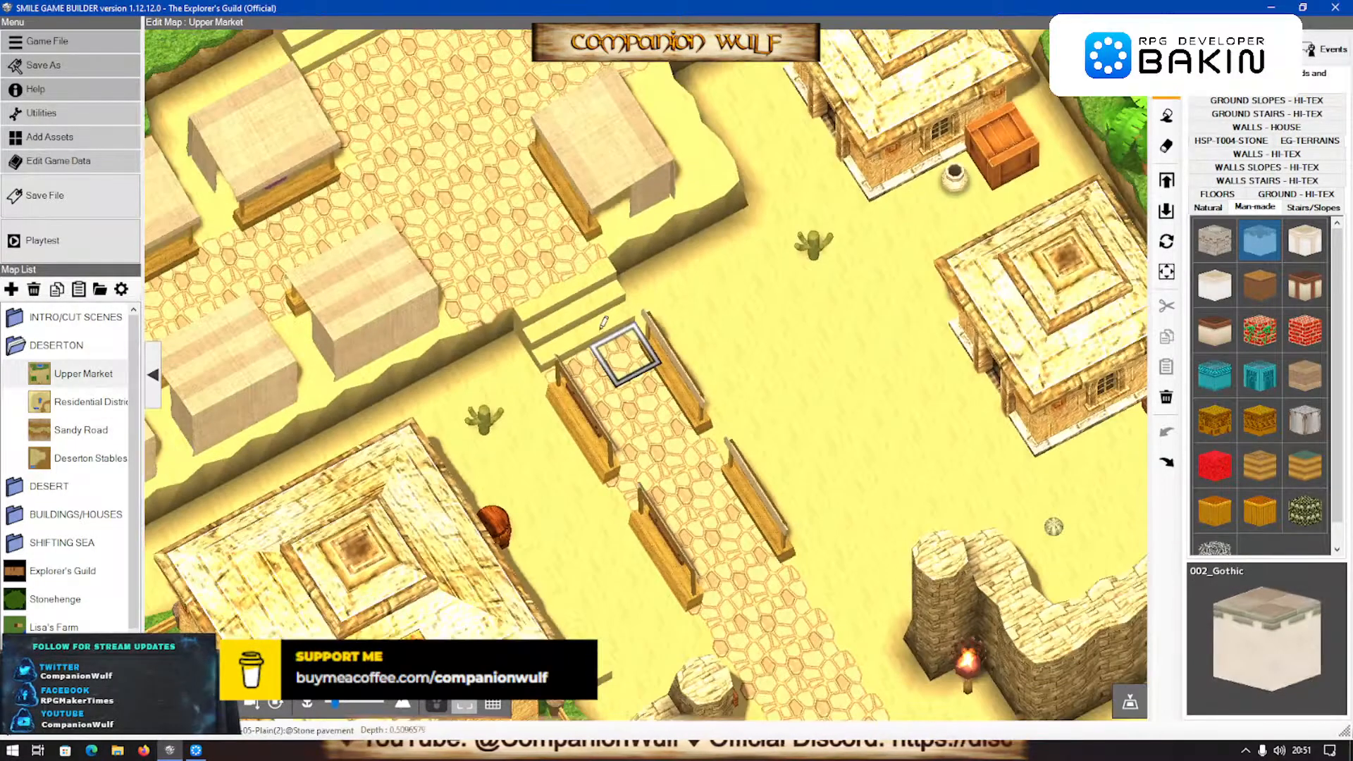
scroll(564, 349, down, 3)
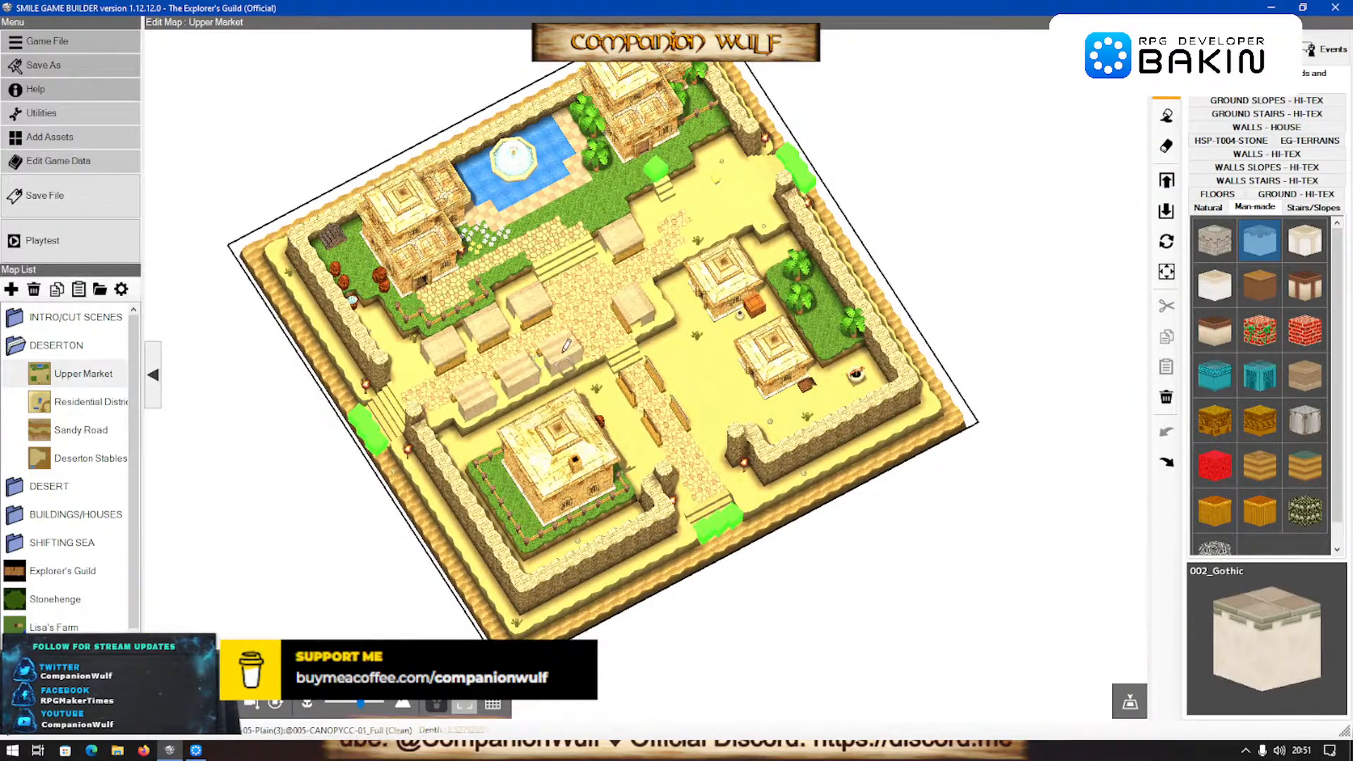
click(199, 751)
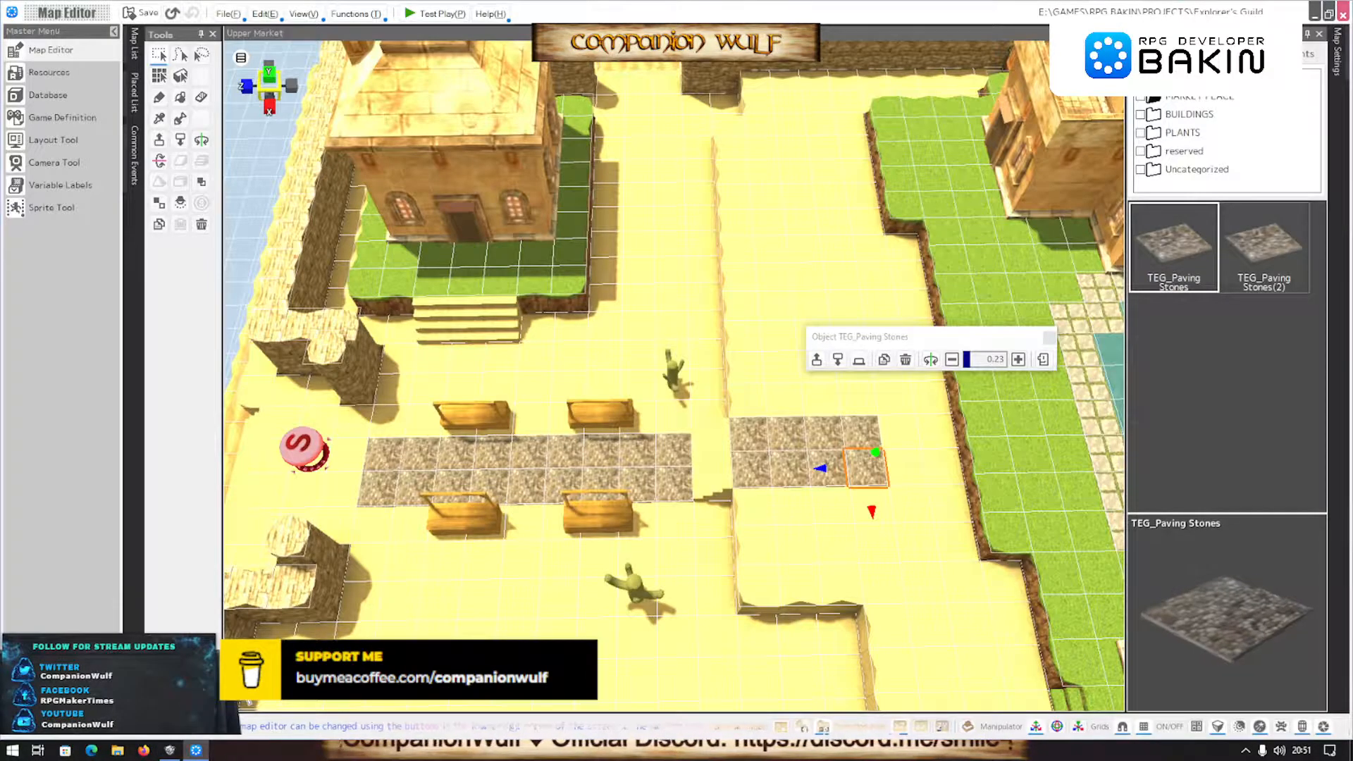
Extend the terrace paving along the ledge with a third and fourth row of four TEG_Paving Stones tiles
click(751, 400)
click(786, 398)
click(821, 396)
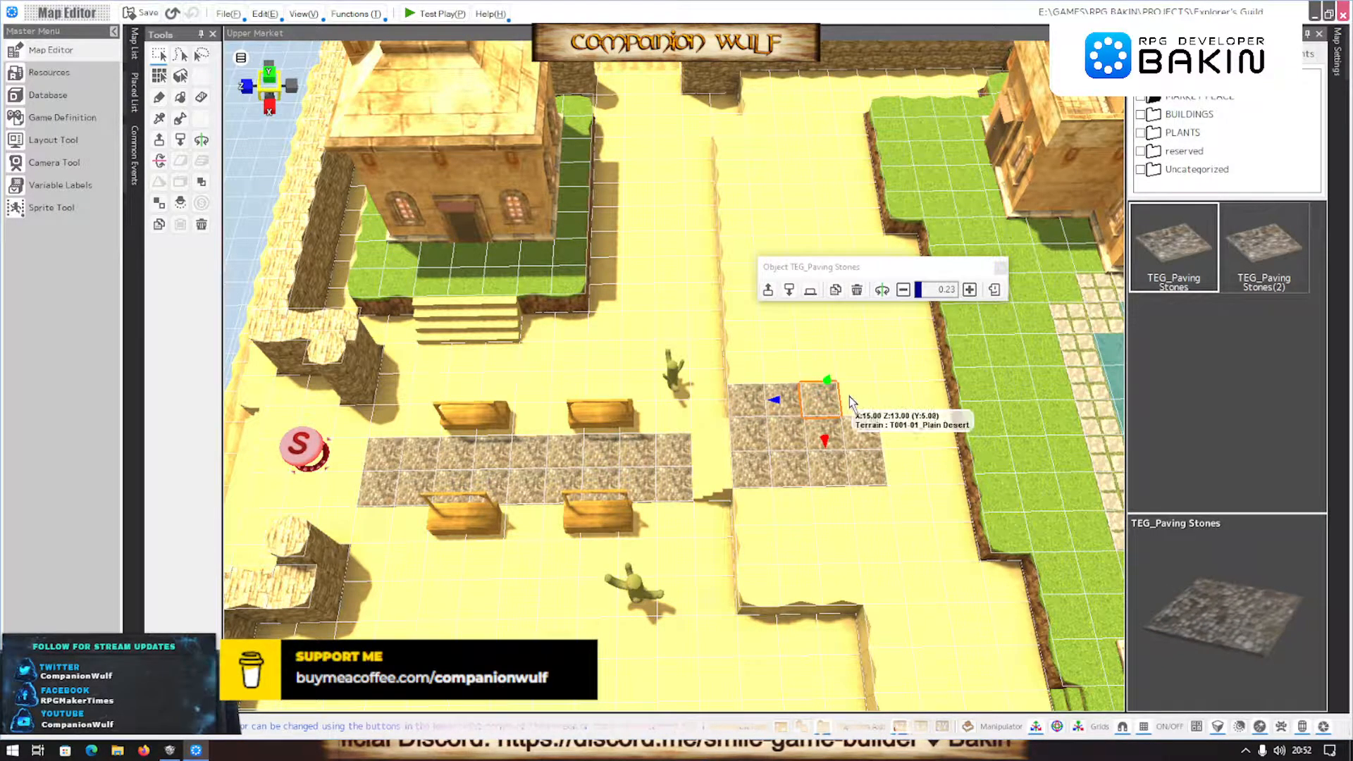
click(854, 394)
click(745, 369)
click(780, 368)
click(815, 367)
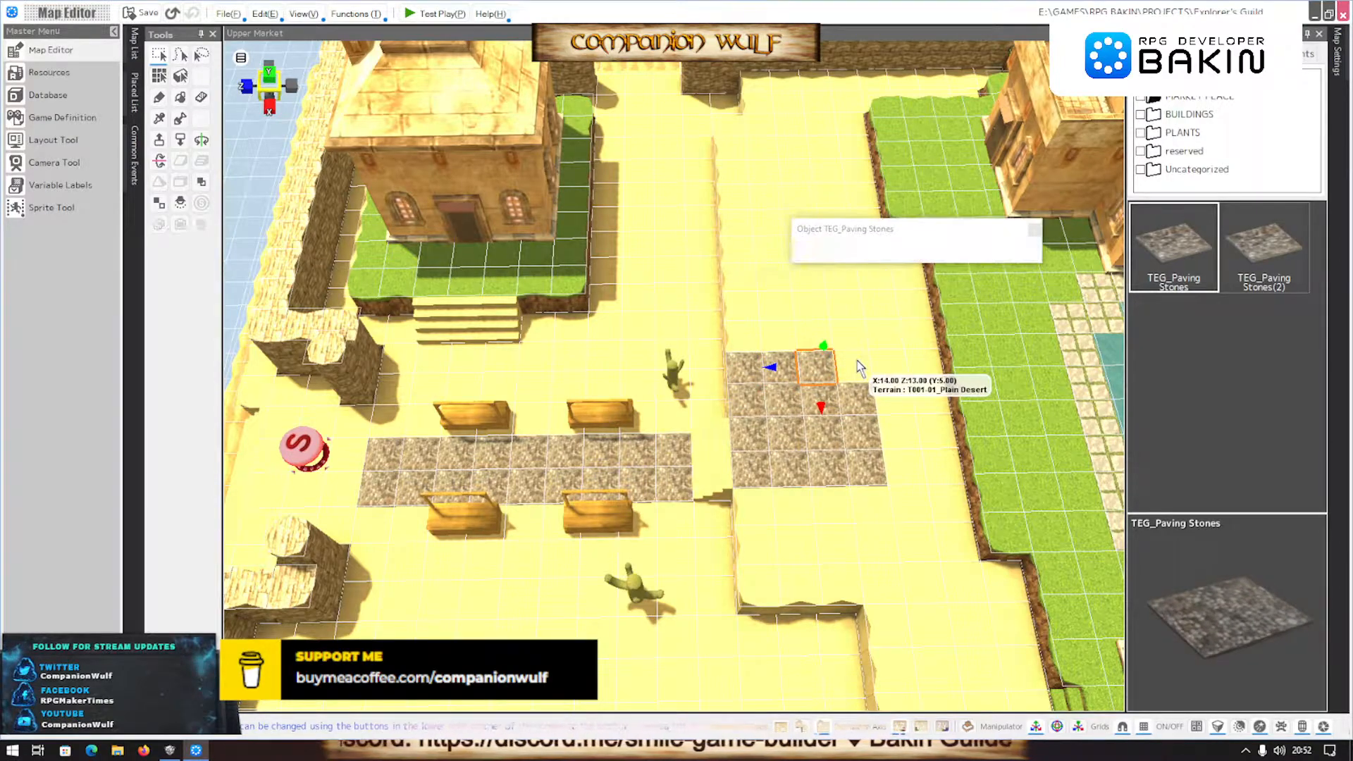
click(851, 366)
Add the fifth and sixth four-tile rows to the terrace paving, continuing along the ledge past the cactus
click(849, 338)
click(816, 338)
click(786, 338)
click(740, 339)
click(745, 303)
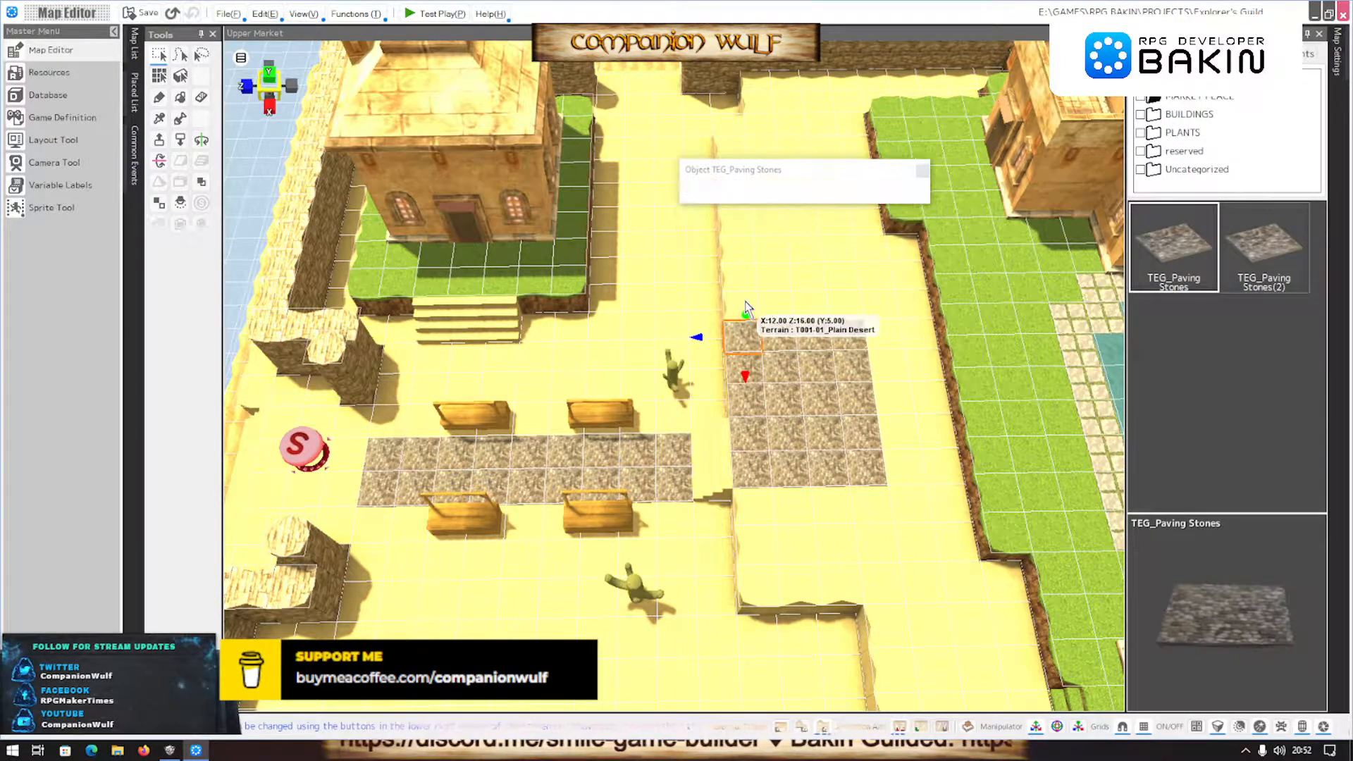
click(780, 301)
click(811, 303)
click(845, 302)
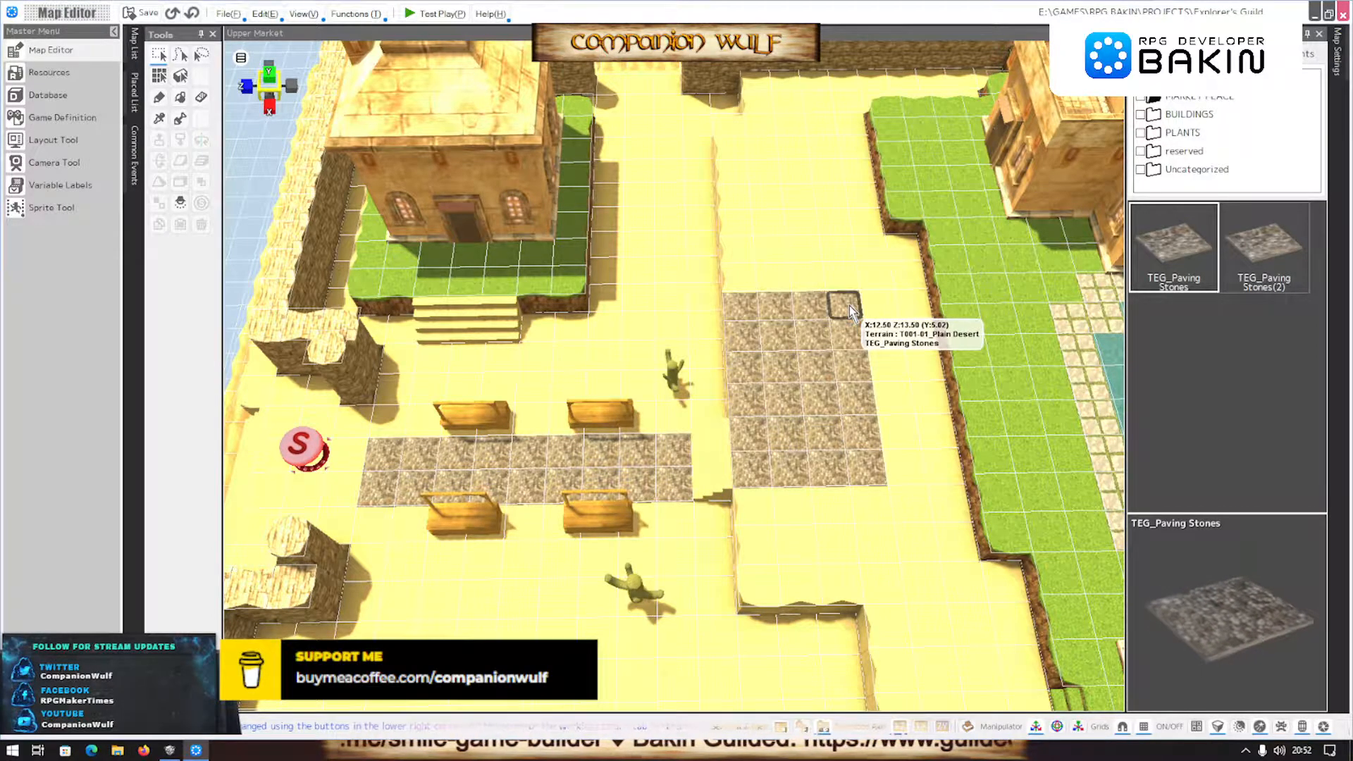
Lay the seventh and eighth four-tile rows of terrace paving and three tiles of the ninth row
click(831, 284)
drag(795, 280, 775, 242)
click(768, 222)
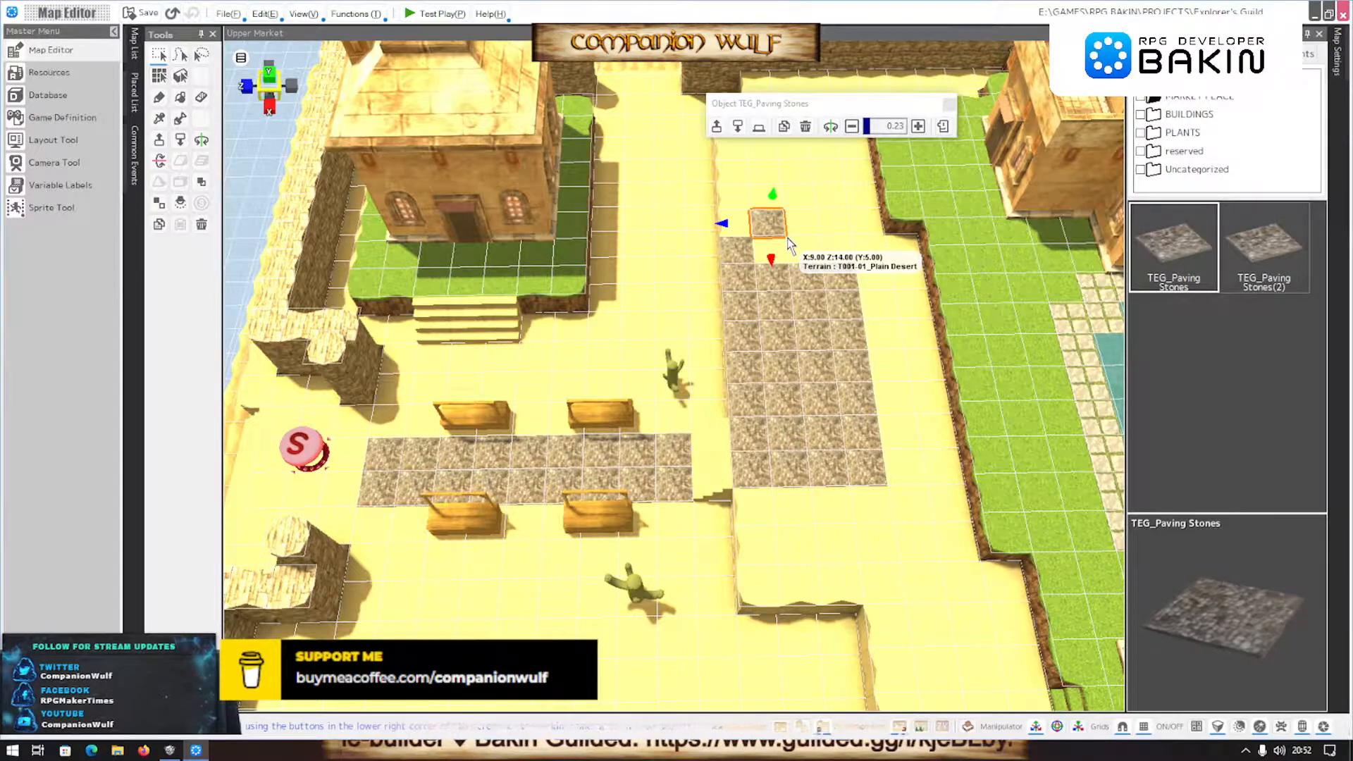
click(774, 248)
click(805, 250)
click(838, 248)
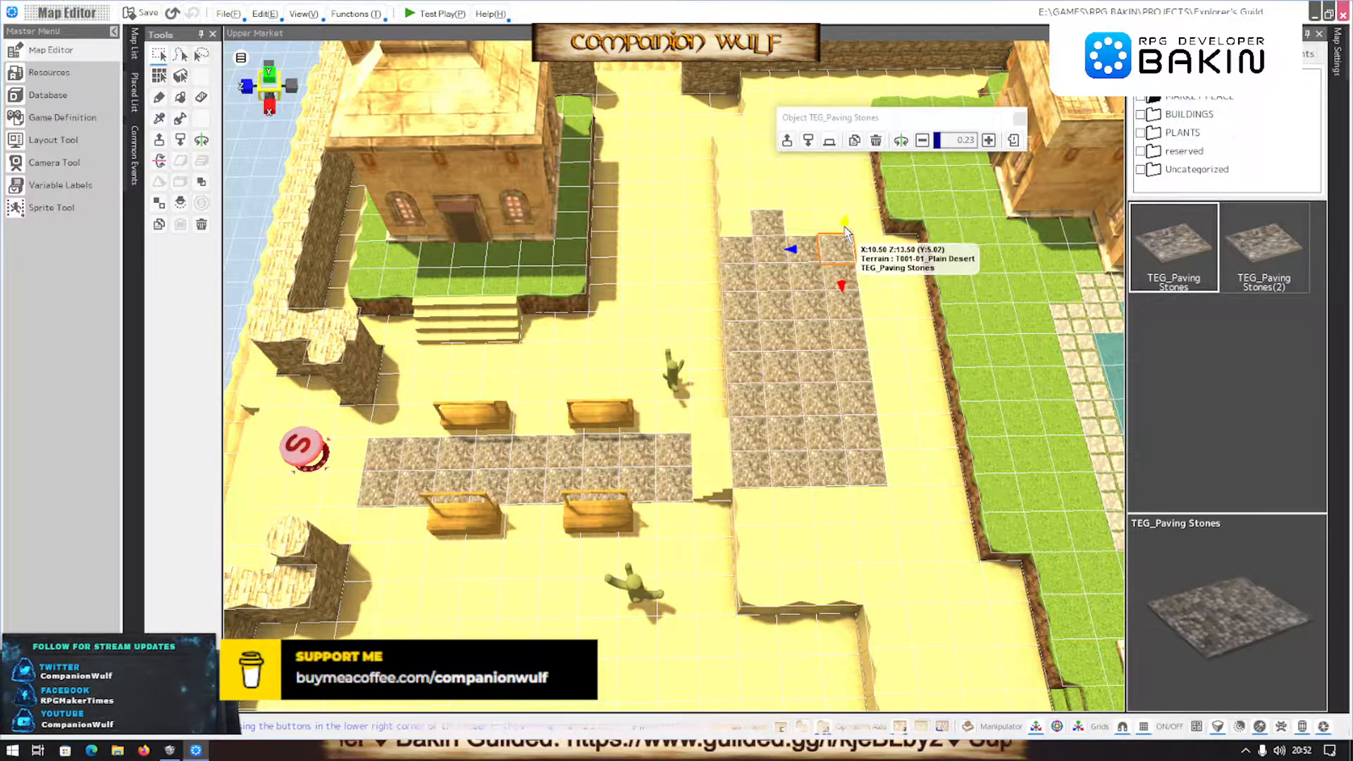
click(839, 219)
click(795, 220)
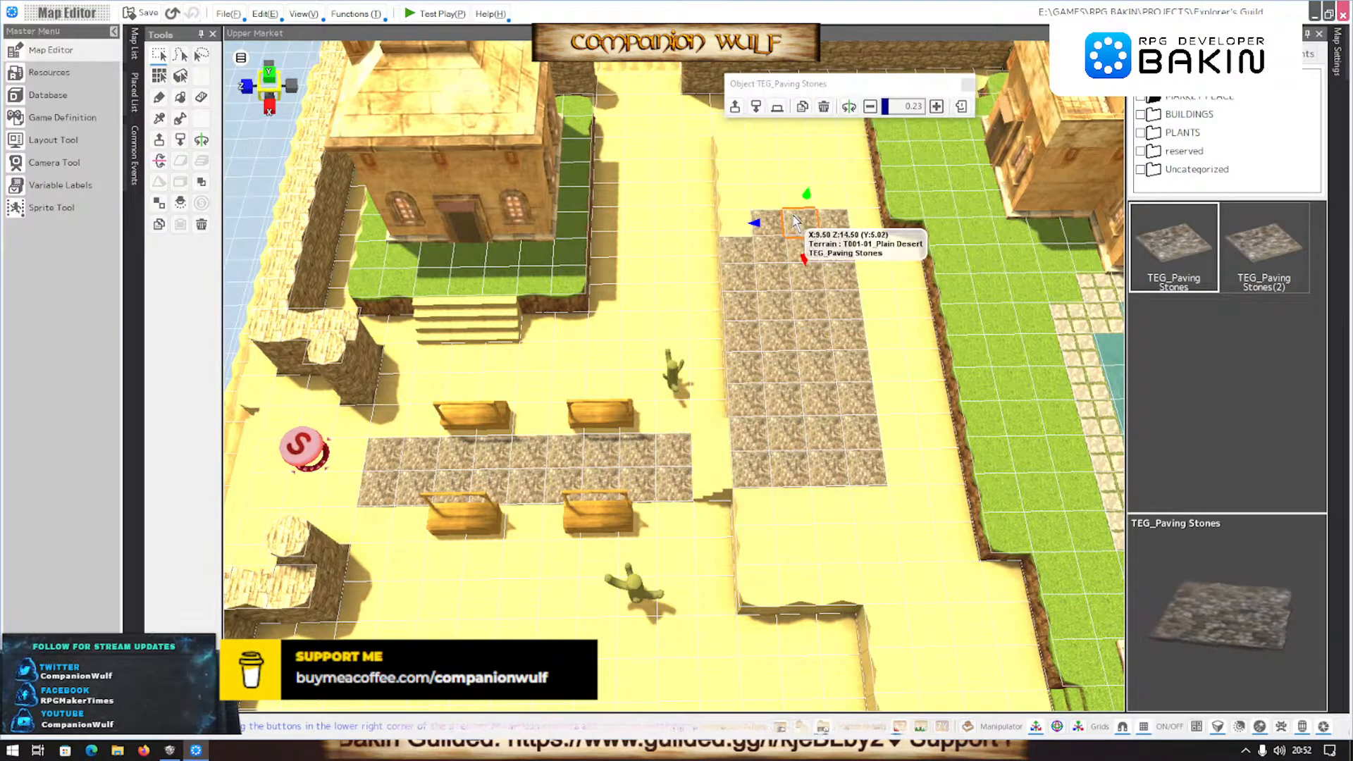
Complete the ninth row of terrace paving, lay the tenth and eleventh rows, and place one tile in the twelfth
click(732, 211)
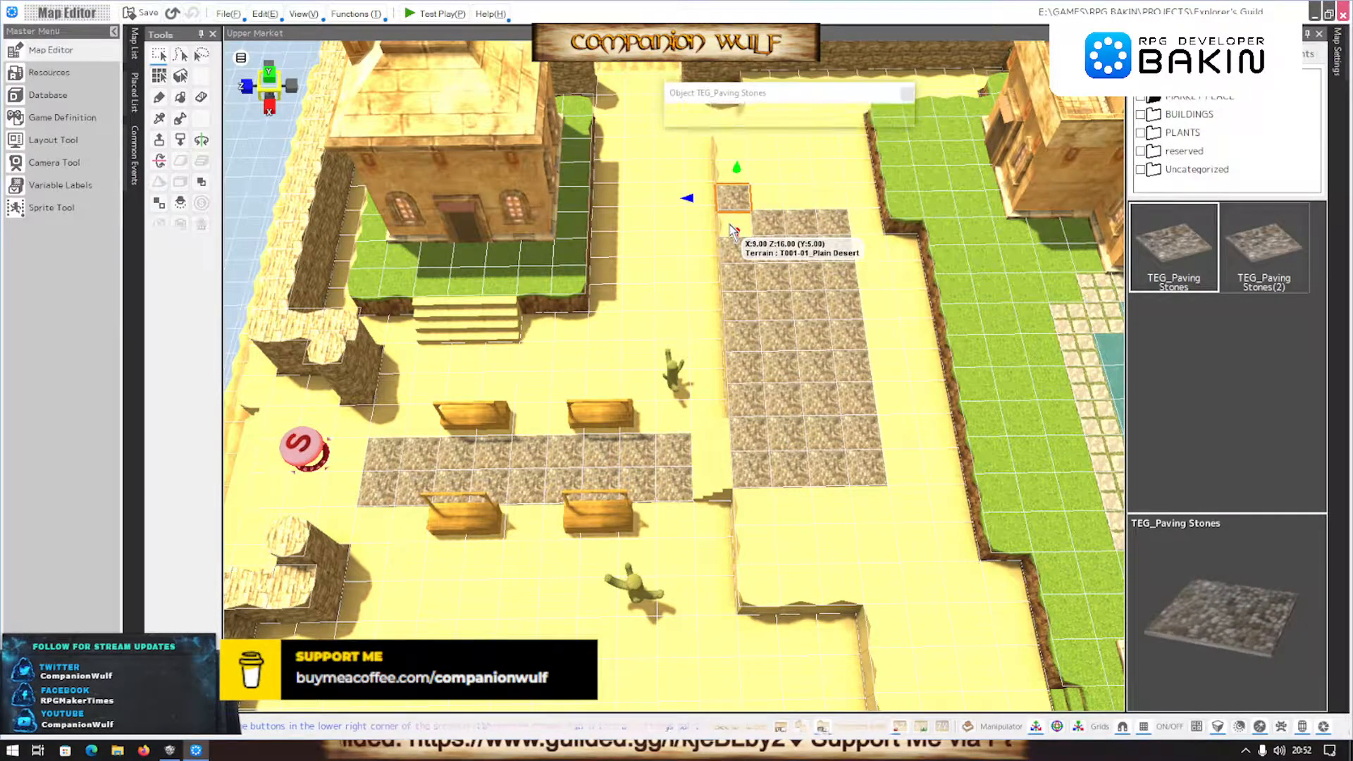
click(731, 226)
click(764, 204)
click(800, 193)
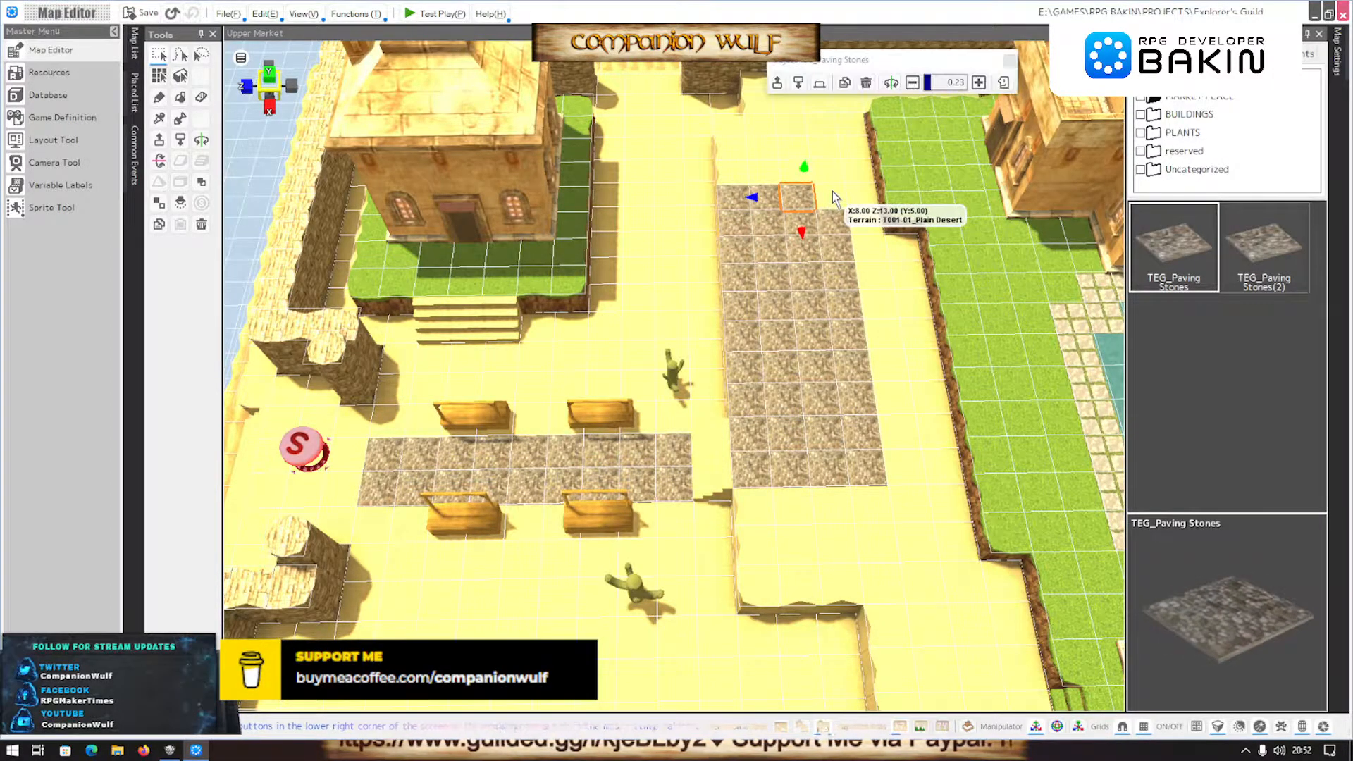
click(832, 192)
click(828, 166)
click(794, 165)
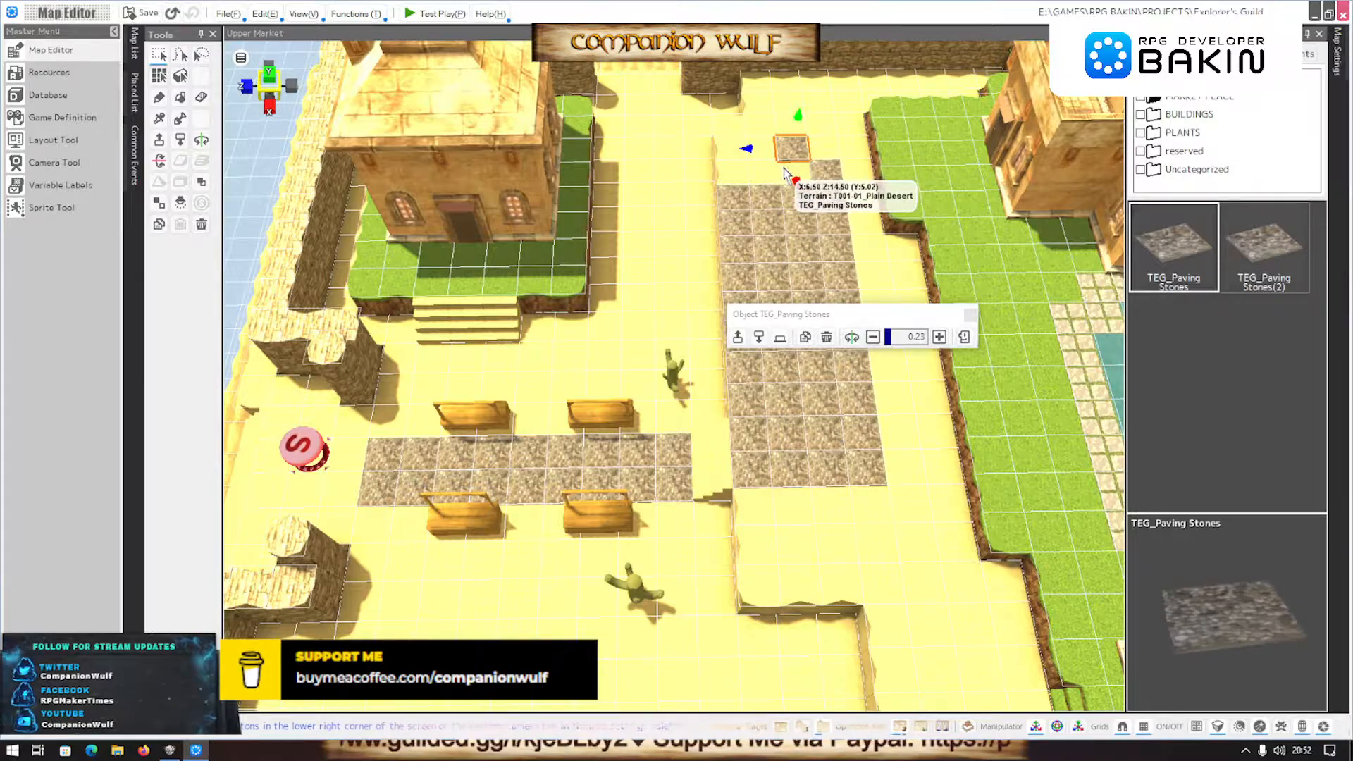
click(742, 175)
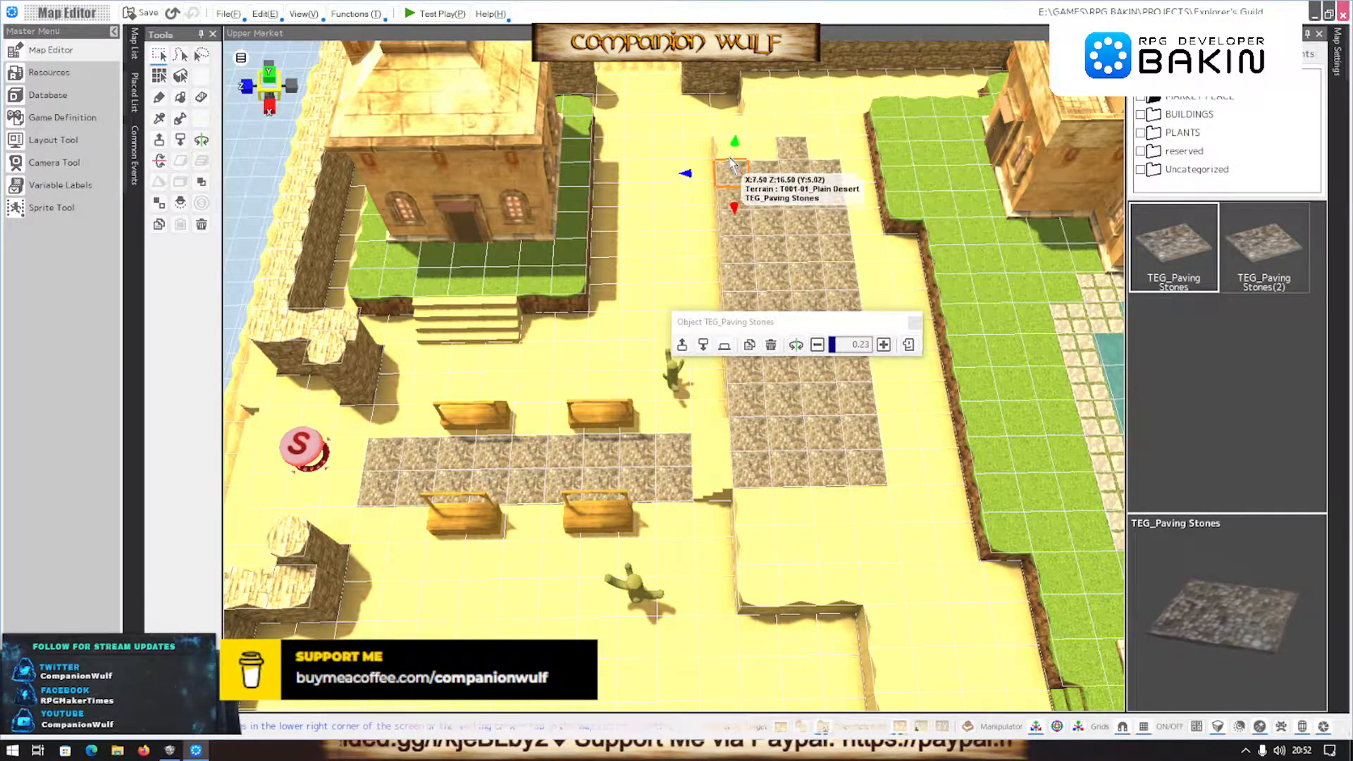
Complete the twelfth row at the far end of the terrace paving with the three missing tiles
right_drag(666, 285, 864, 315)
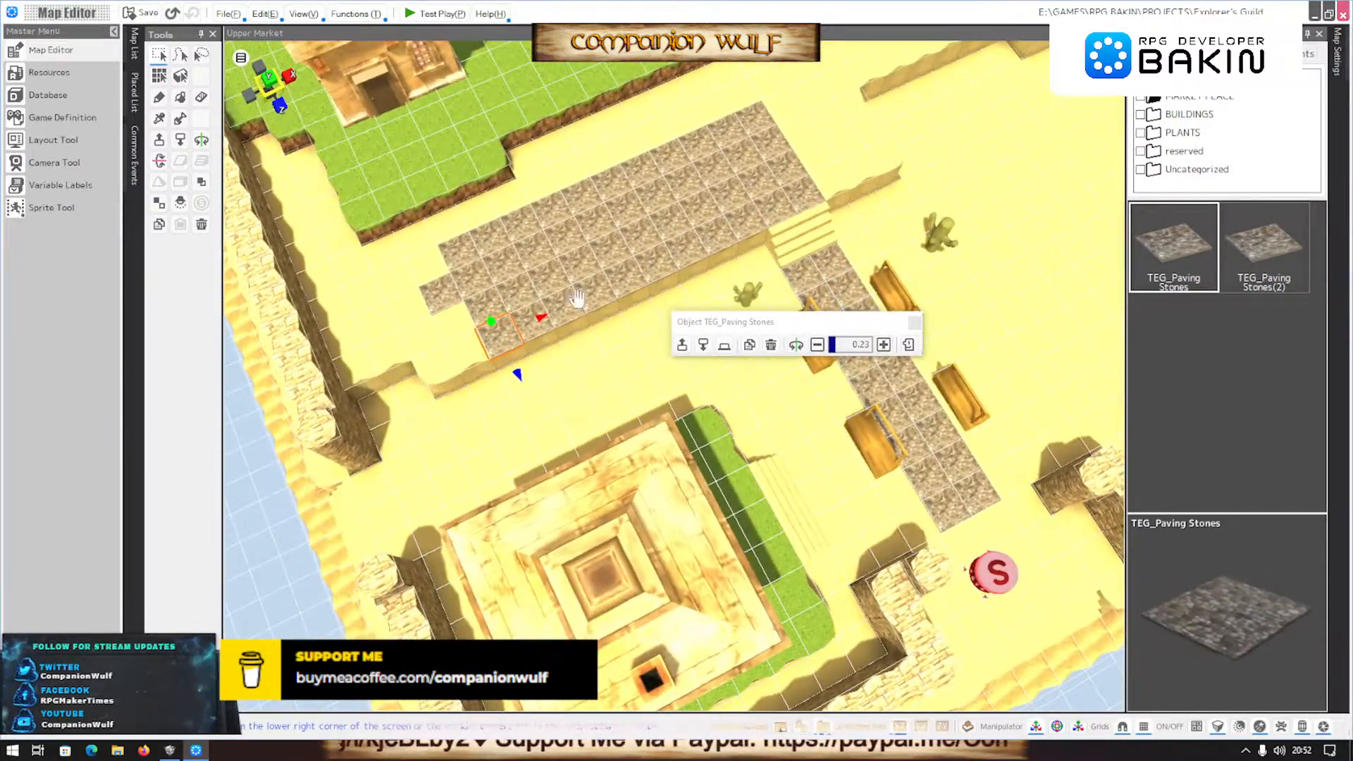
double_click(447, 322)
double_click(458, 350)
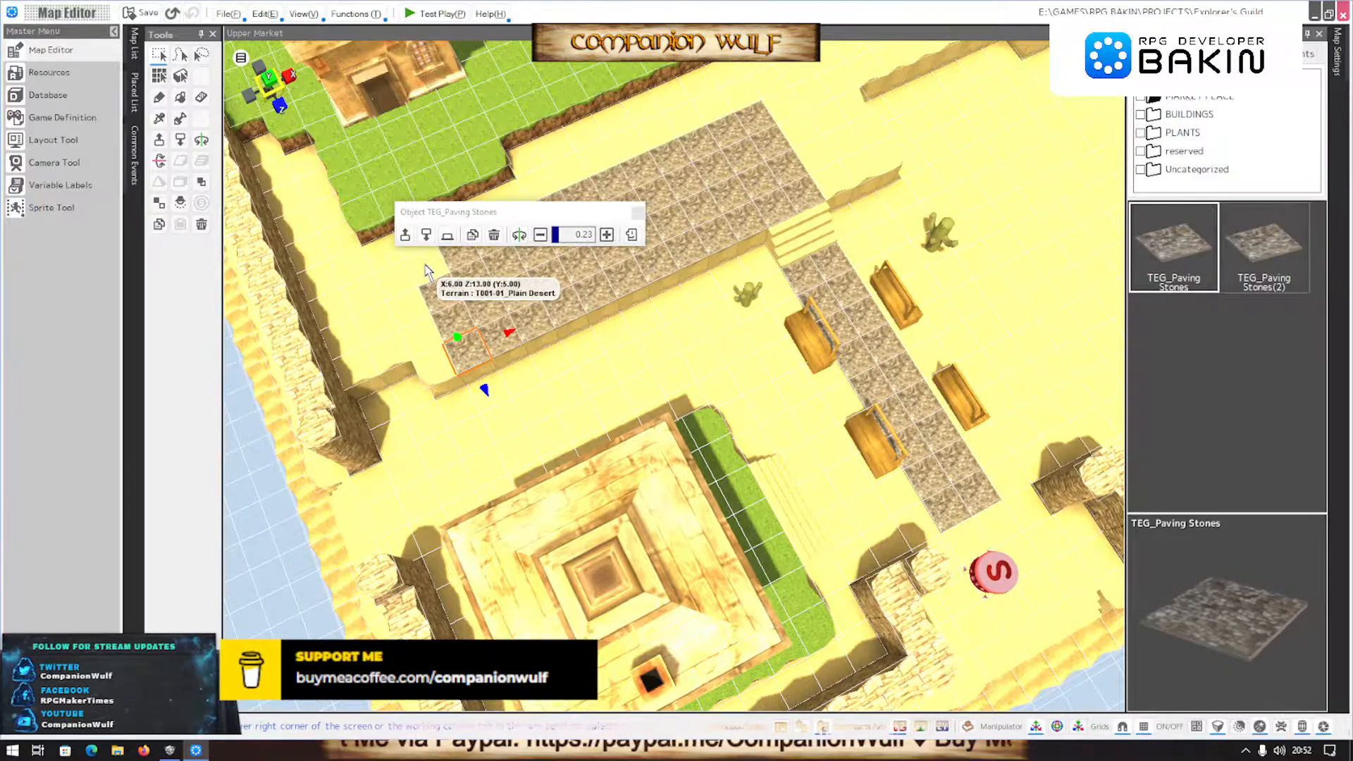
double_click(438, 286)
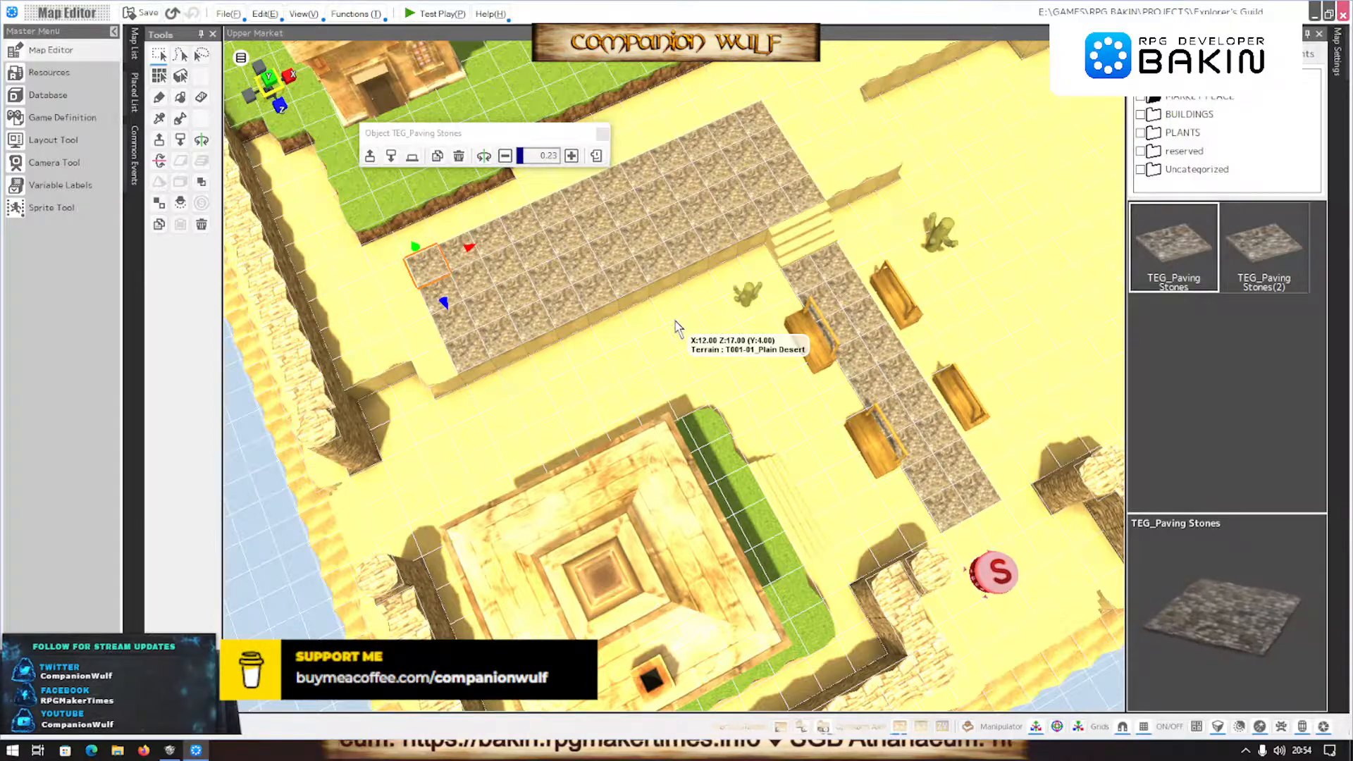
Try rotating the corner paving tile at the terrace's far end, undo the rotation and restore the tile square to the grid
scroll(675, 323, up, 2)
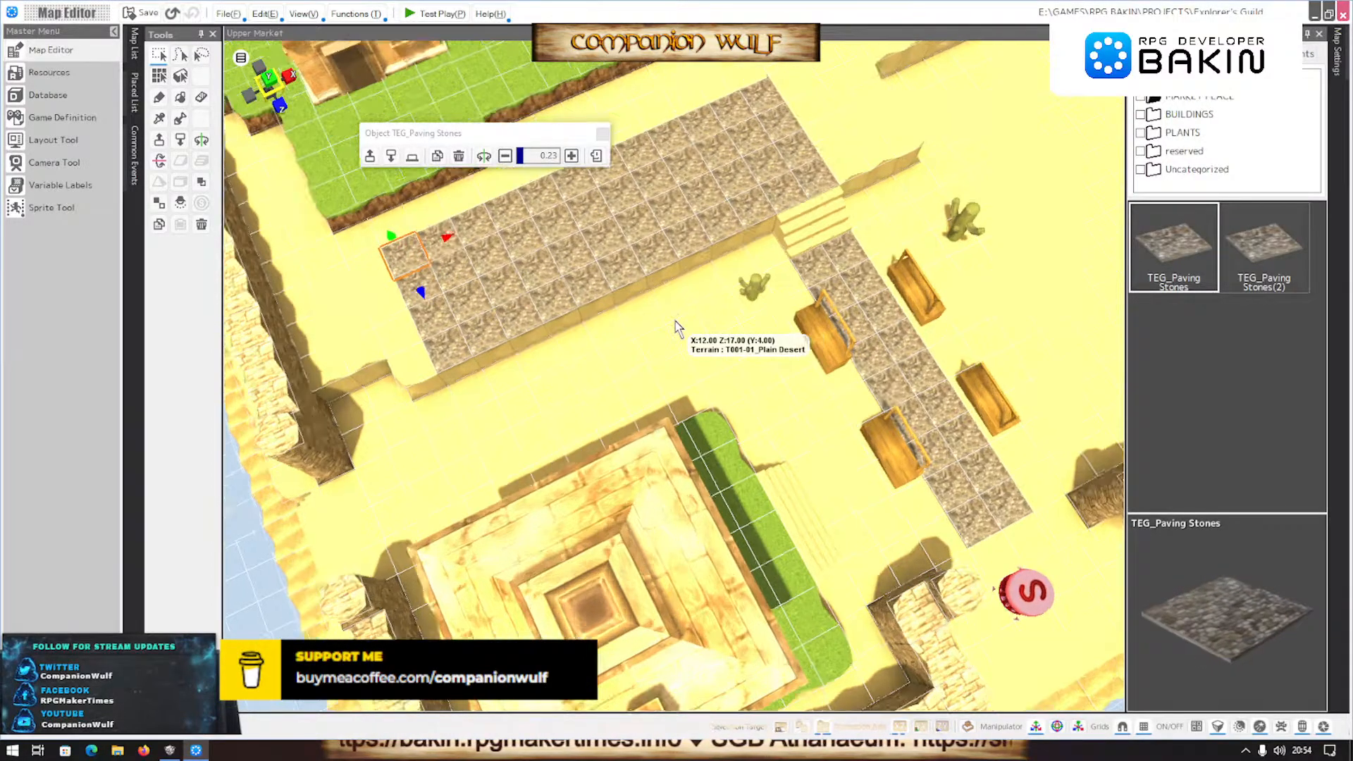
middle_drag(627, 292, 567, 291)
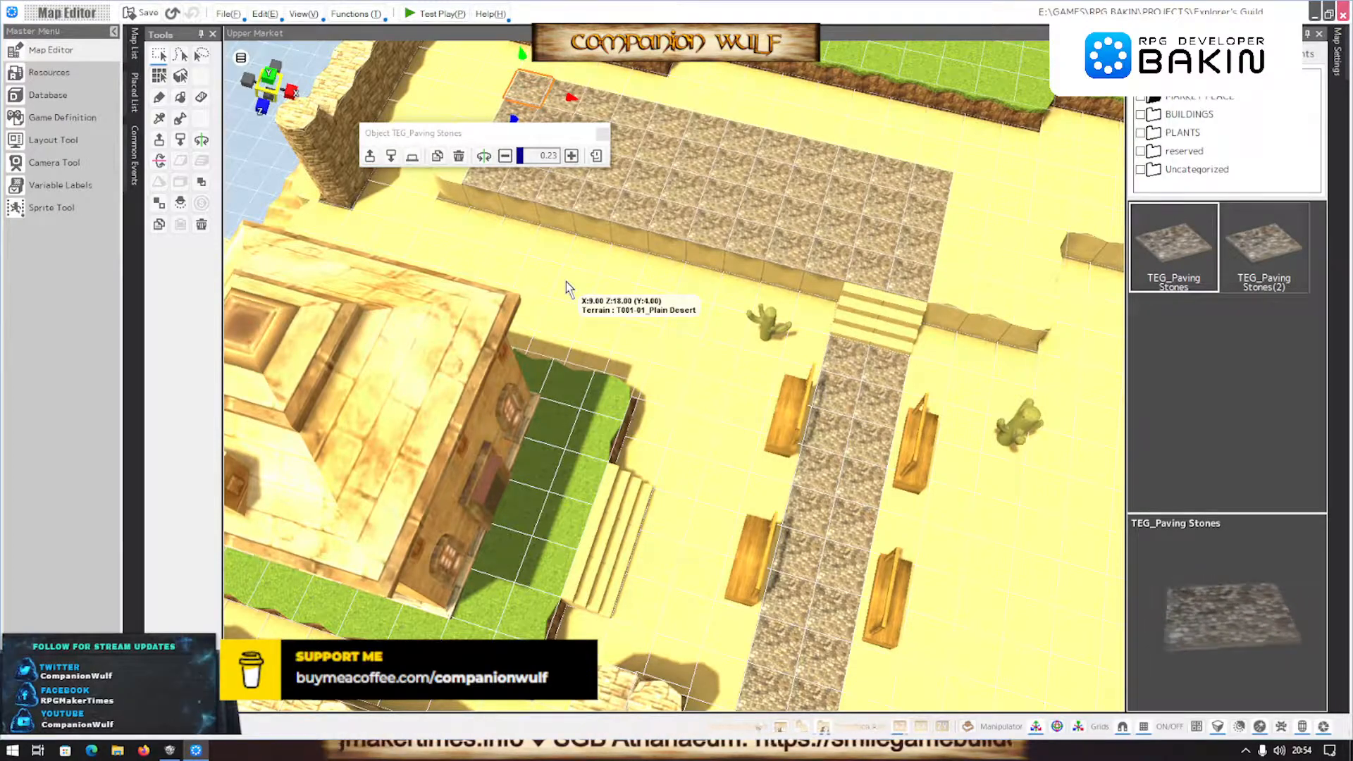
middle_drag(698, 323, 663, 284)
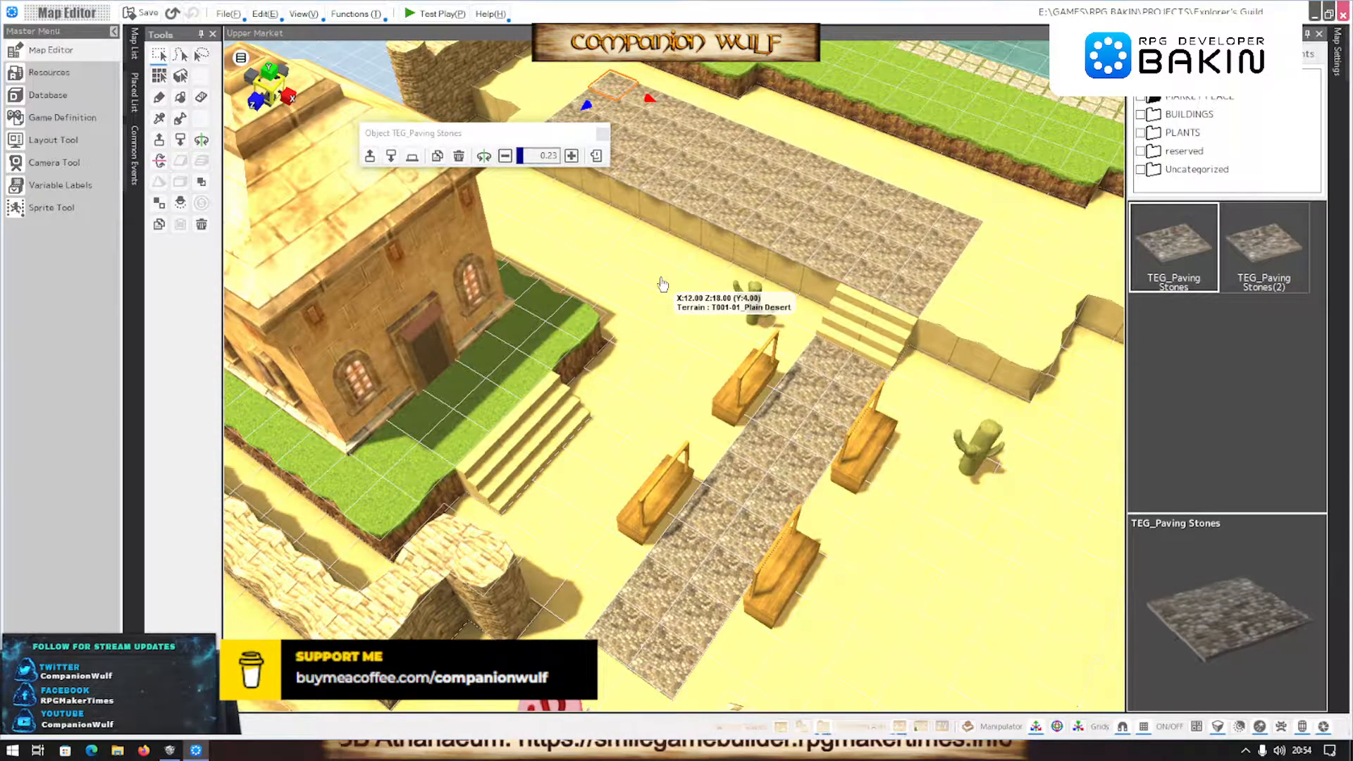
middle_drag(658, 287, 592, 349)
key(r)
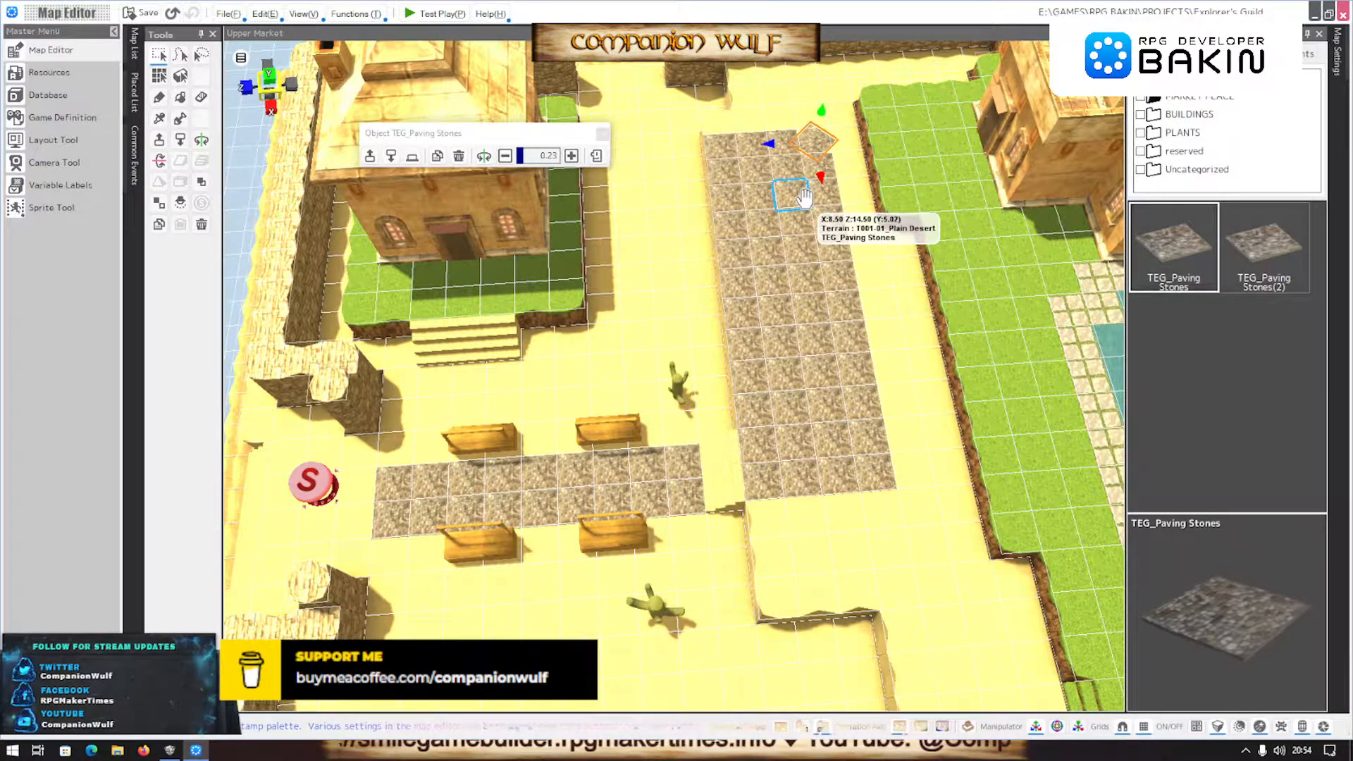
key(ctrl+z)
key(ctrl+z)
key(ctrl+z)
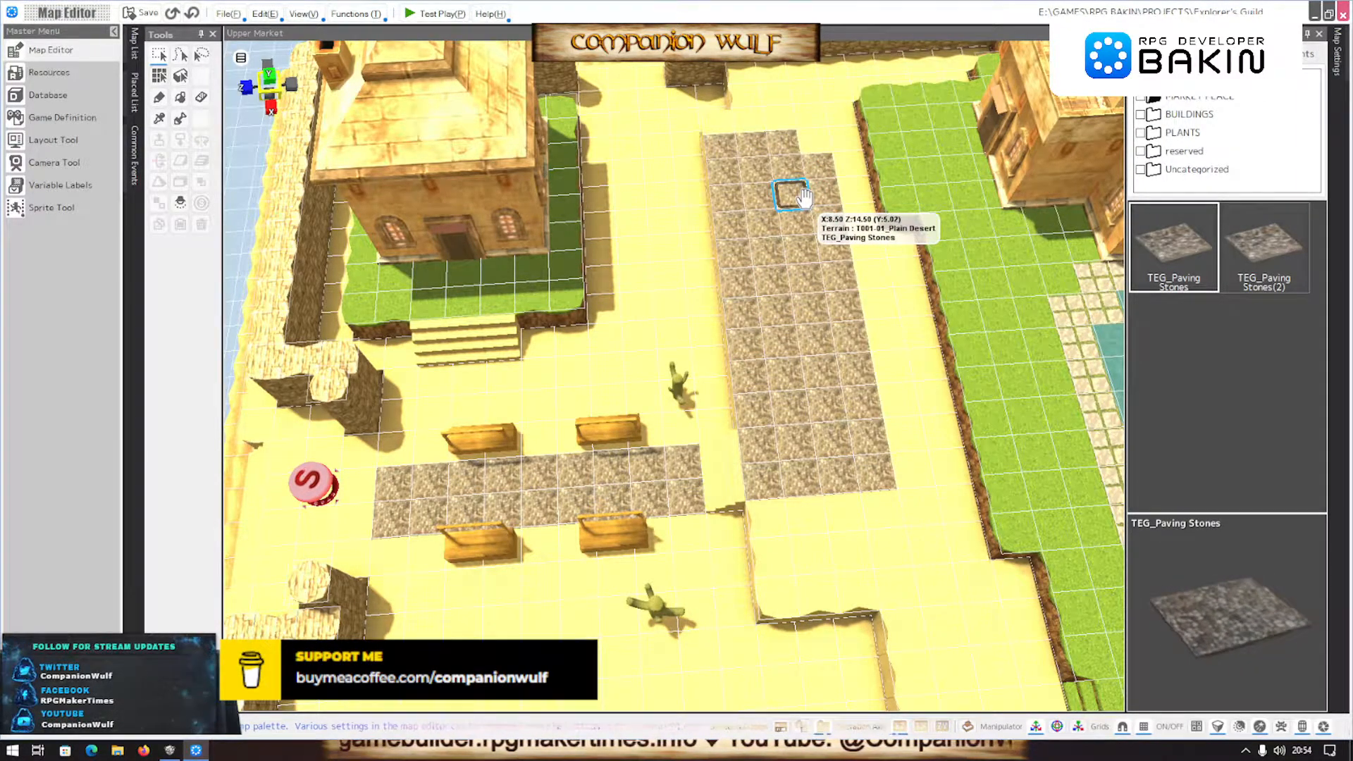
key(ctrl+y)
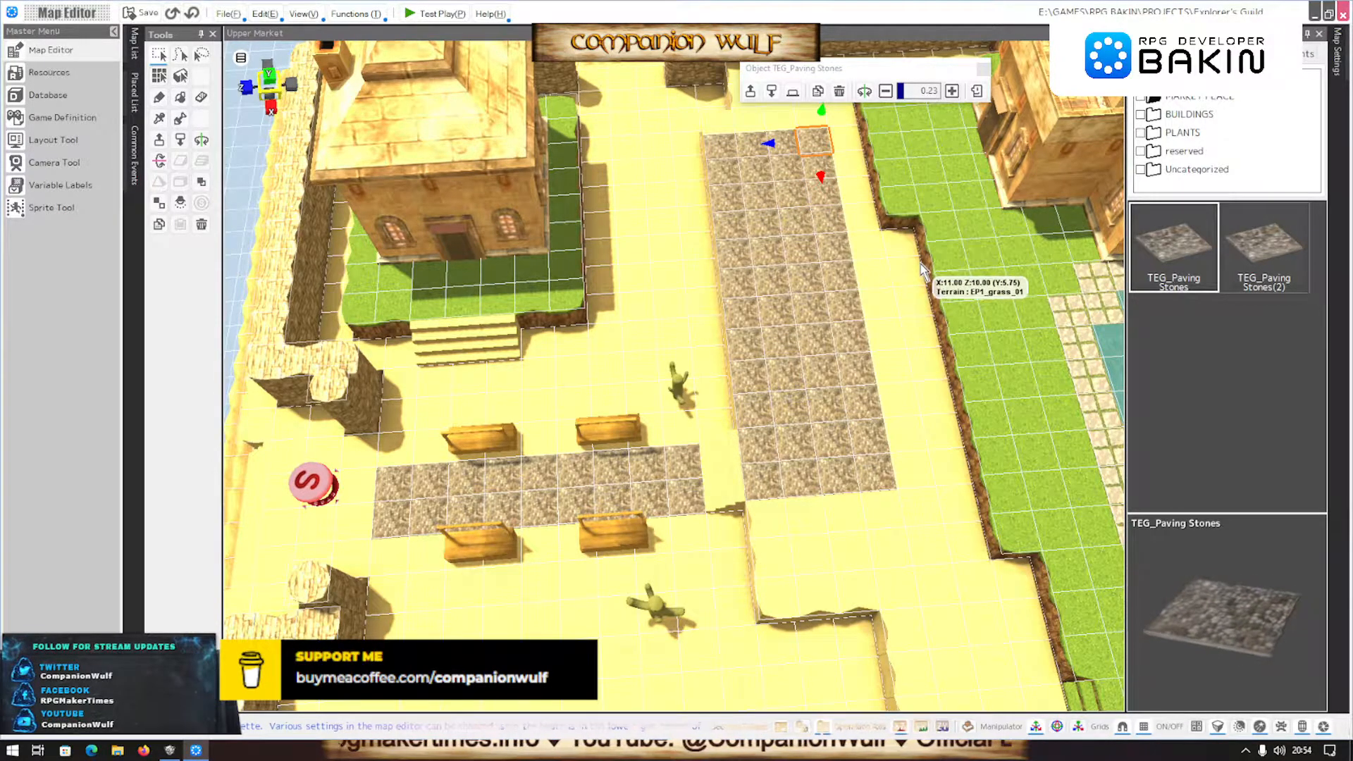
Inspect the completed terrace paving from the stairs to its far corner tile, checking how the rows line up
scroll(920, 263, up, 2)
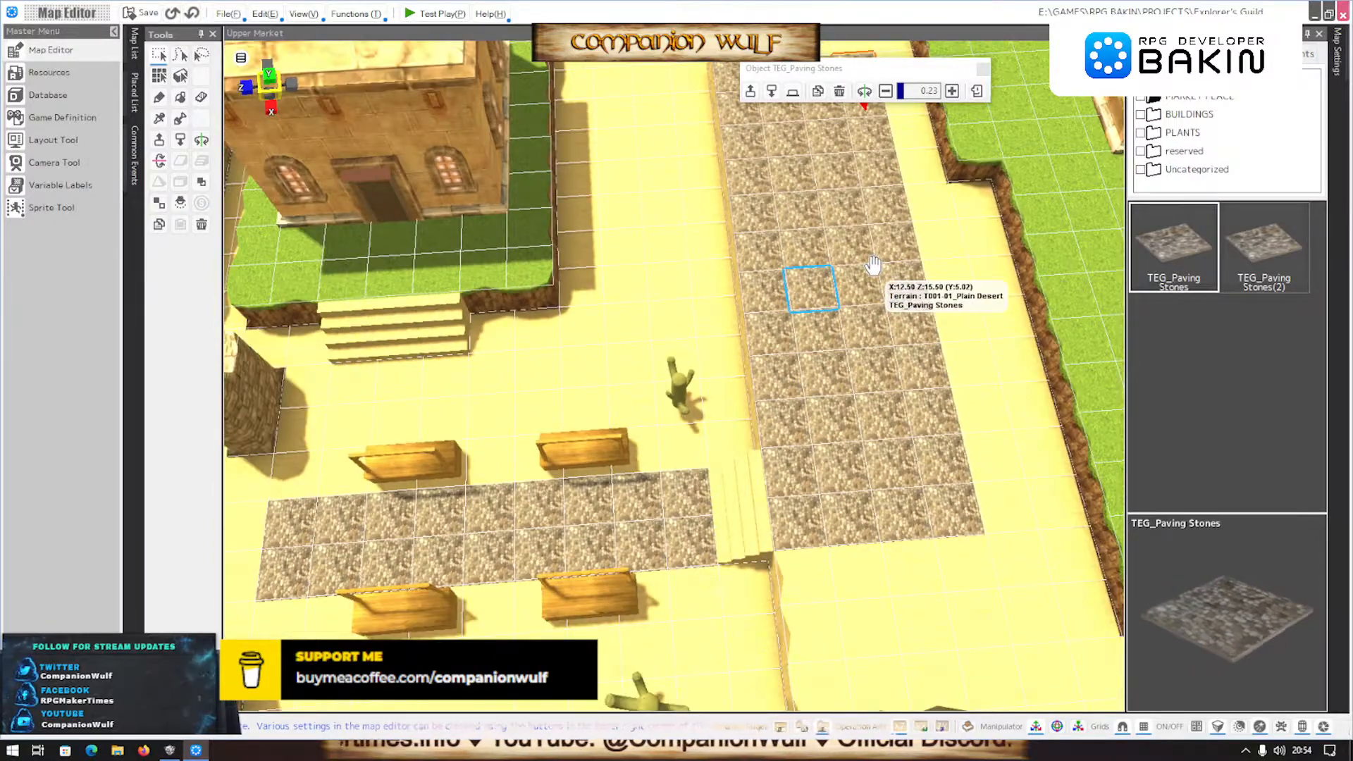
middle_drag(874, 266, 927, 271)
scroll(918, 263, down, 2)
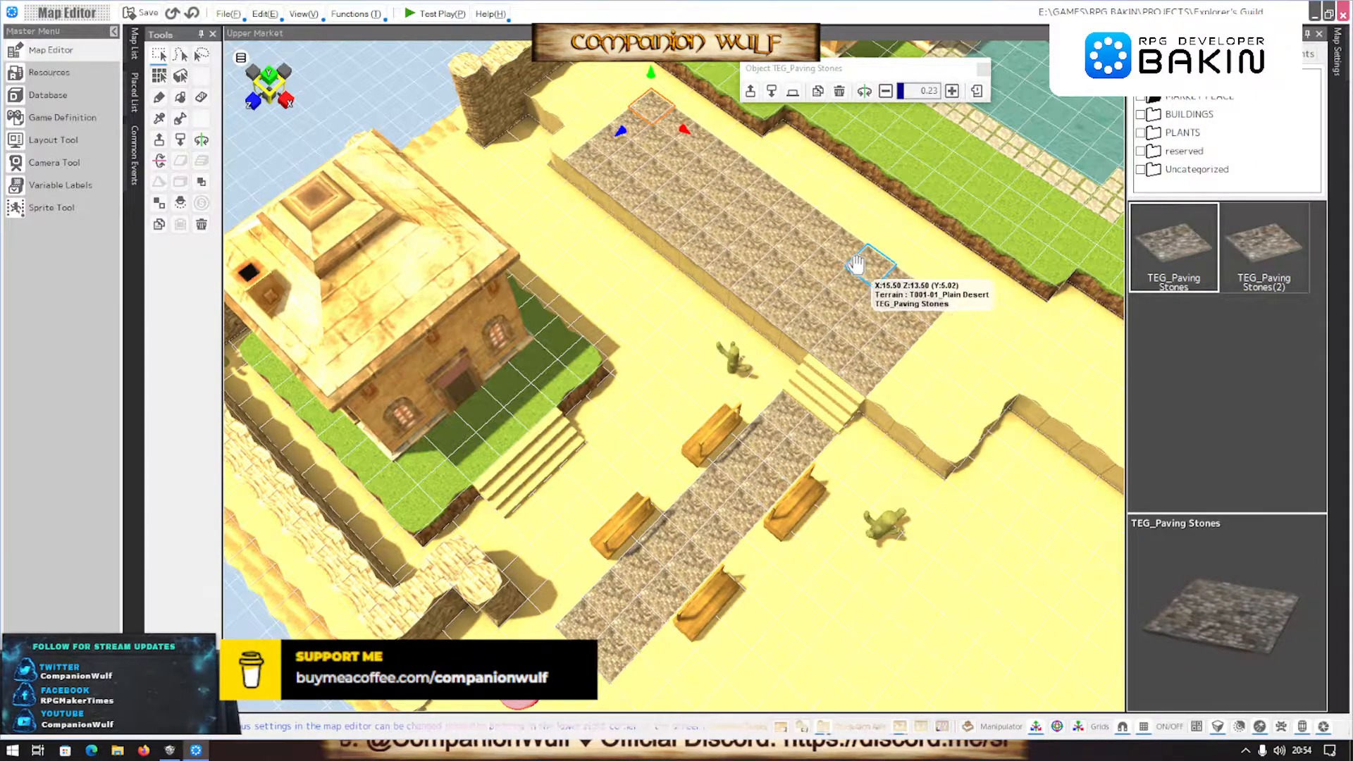
middle_drag(867, 263, 764, 241)
right_drag(765, 242, 769, 296)
scroll(770, 296, up, 2)
scroll(770, 299, up, 3)
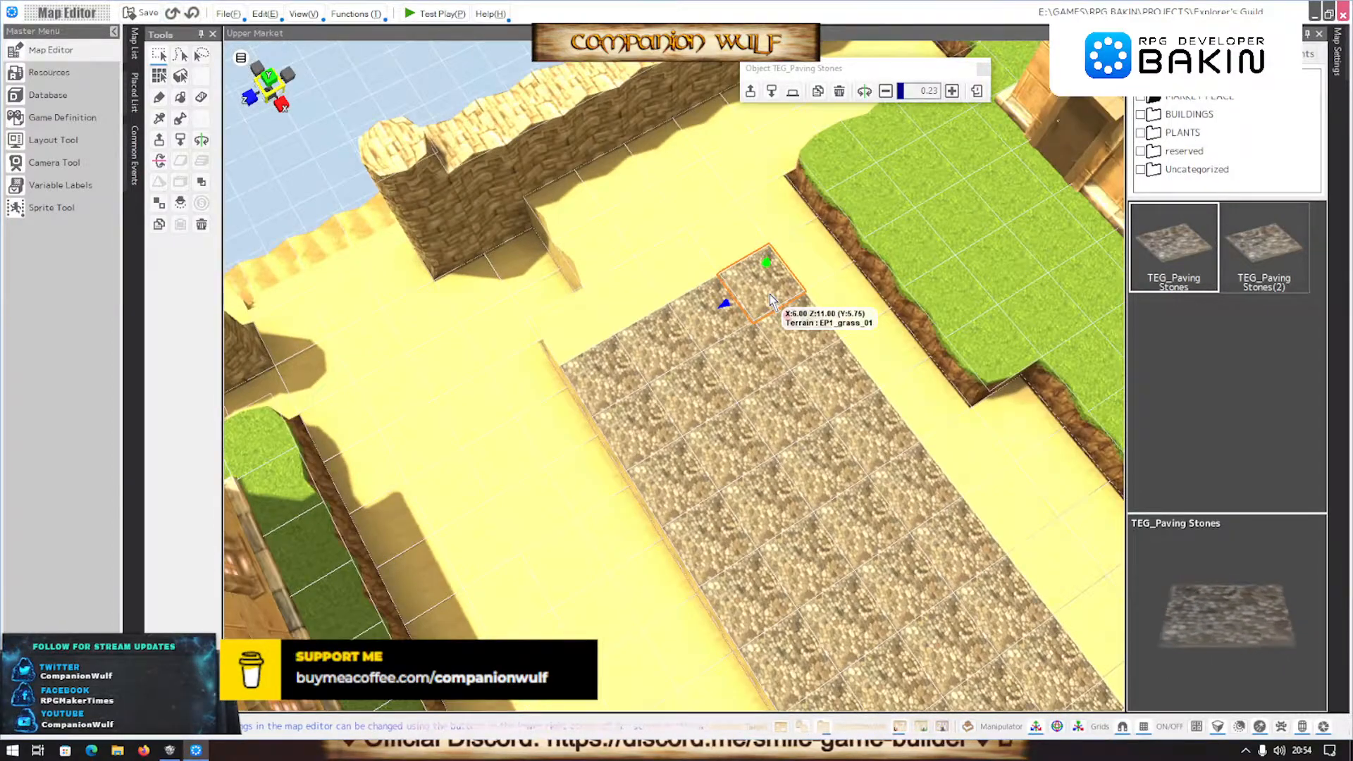
scroll(773, 299, down, 5)
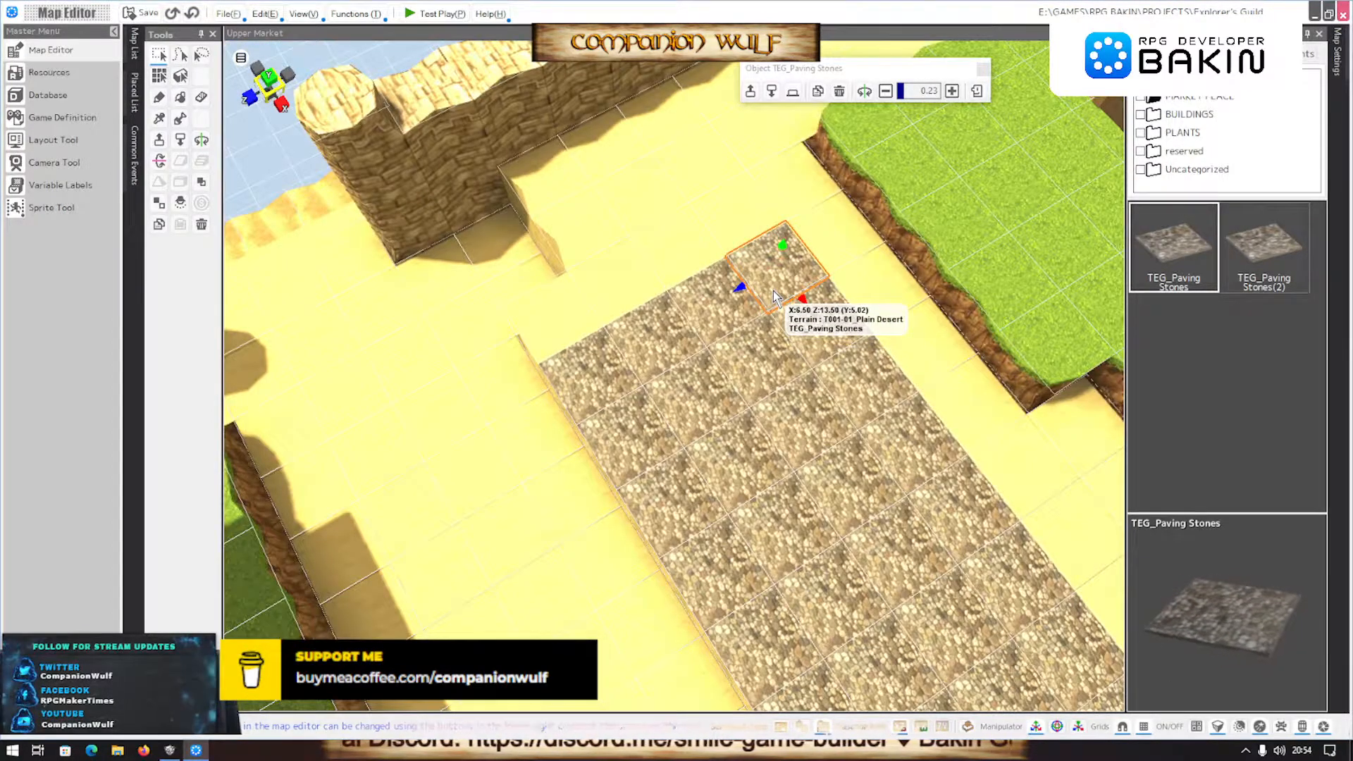
scroll(775, 296, up, 5)
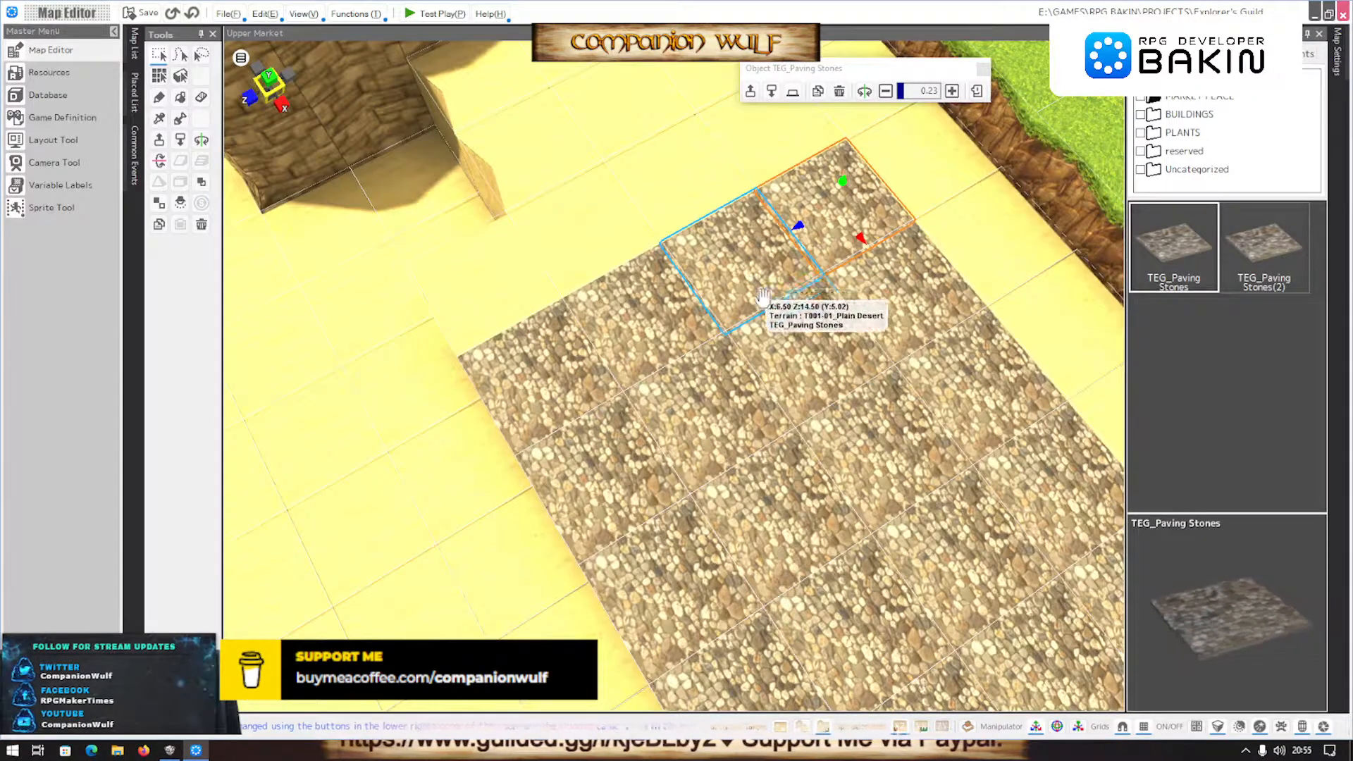
right_drag(915, 342, 871, 329)
scroll(794, 422, down, 1)
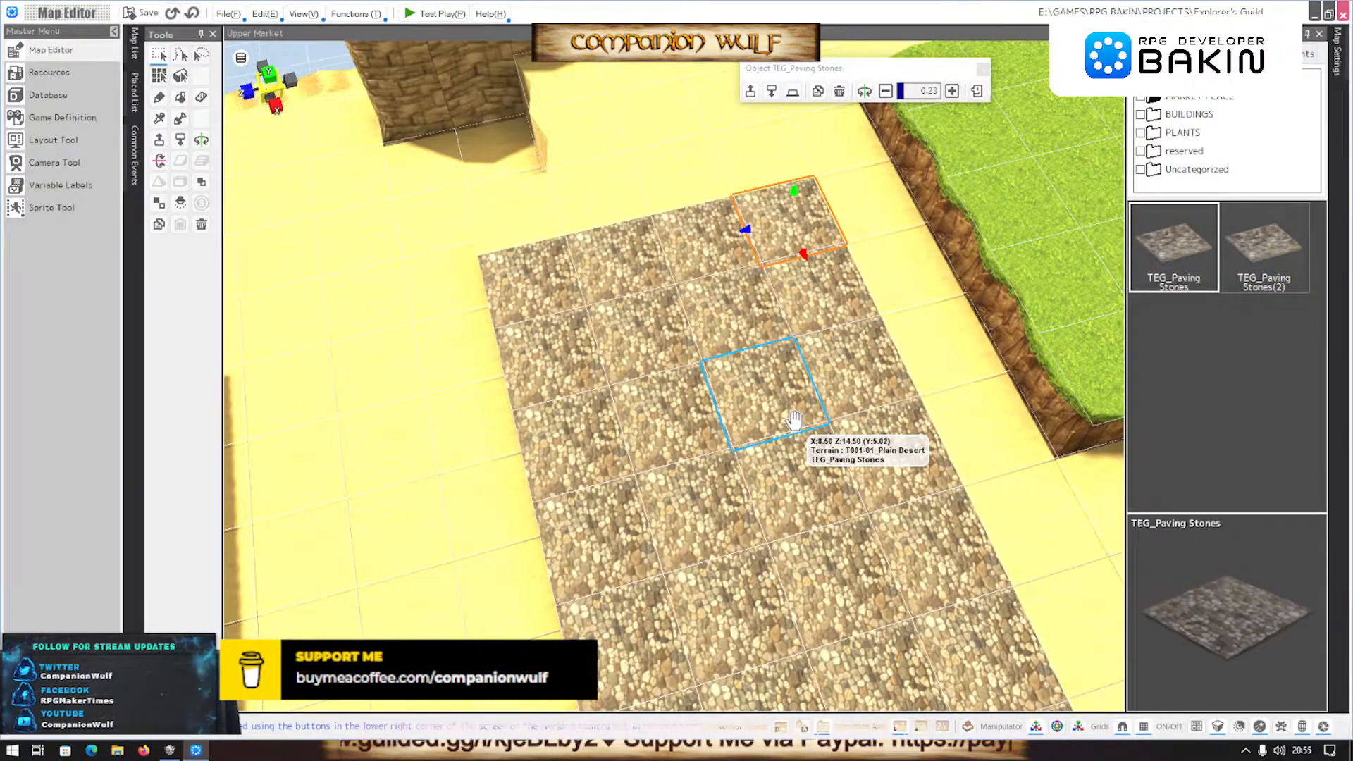
Examine the cobble texture and the seams between neighbouring terrace paving tiles up close
scroll(794, 422, up, 4)
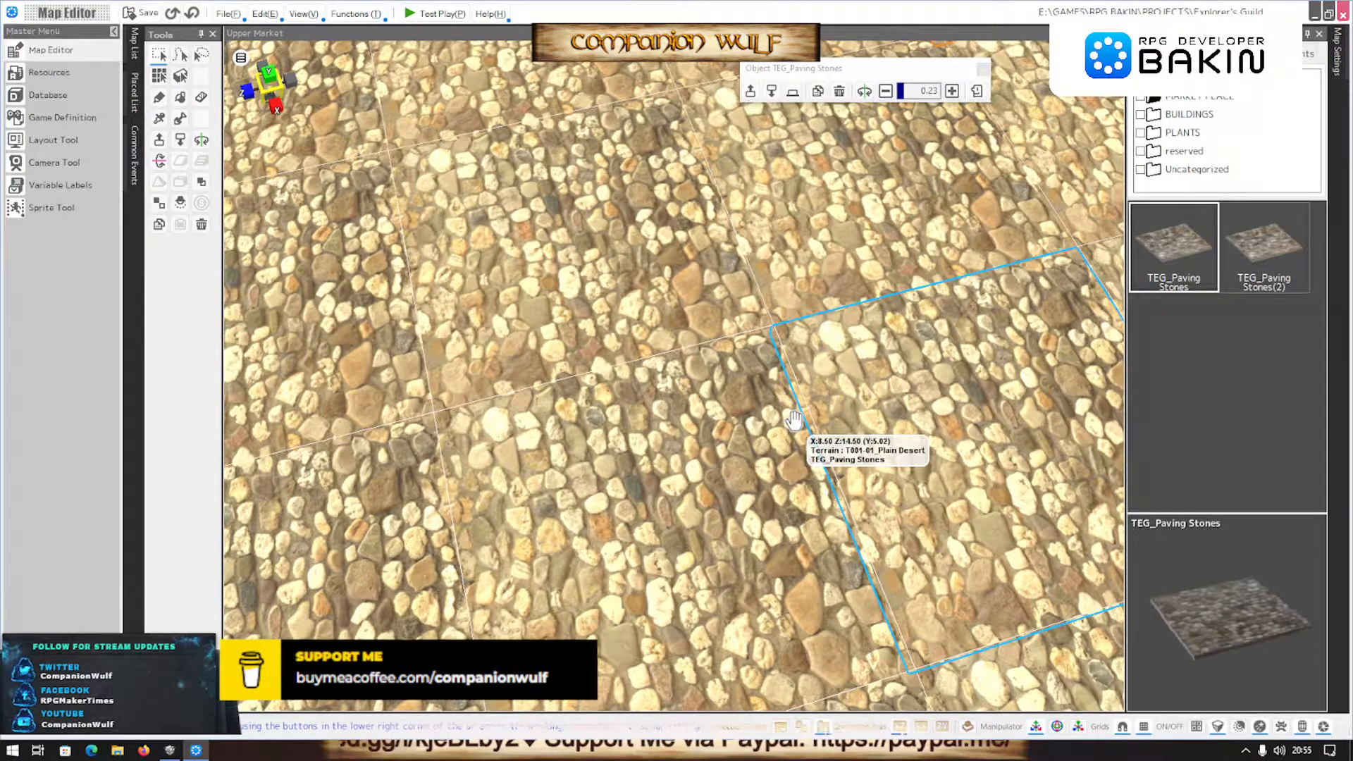
scroll(815, 429, up, 1)
scroll(827, 443, down, 2)
scroll(827, 446, up, 1)
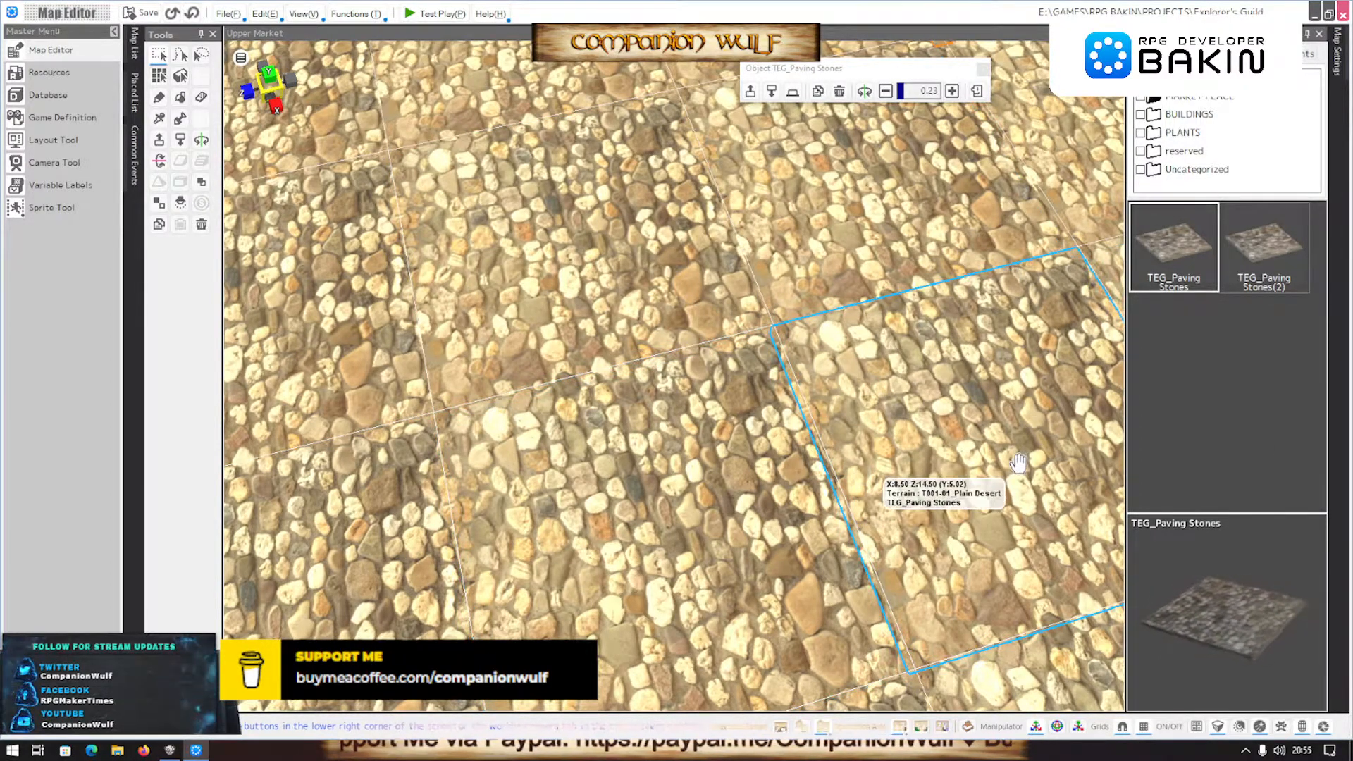
scroll(1019, 462, down, 3)
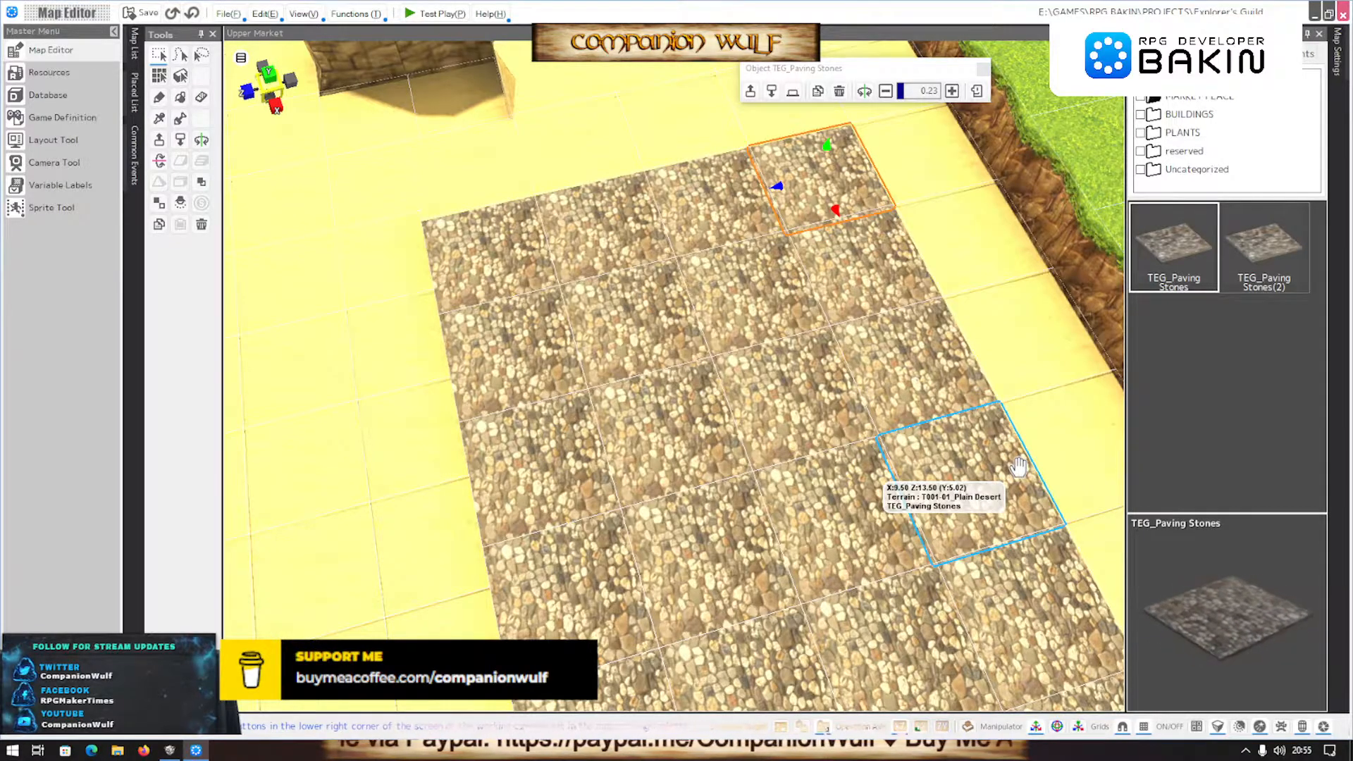
scroll(1018, 466, up, 3)
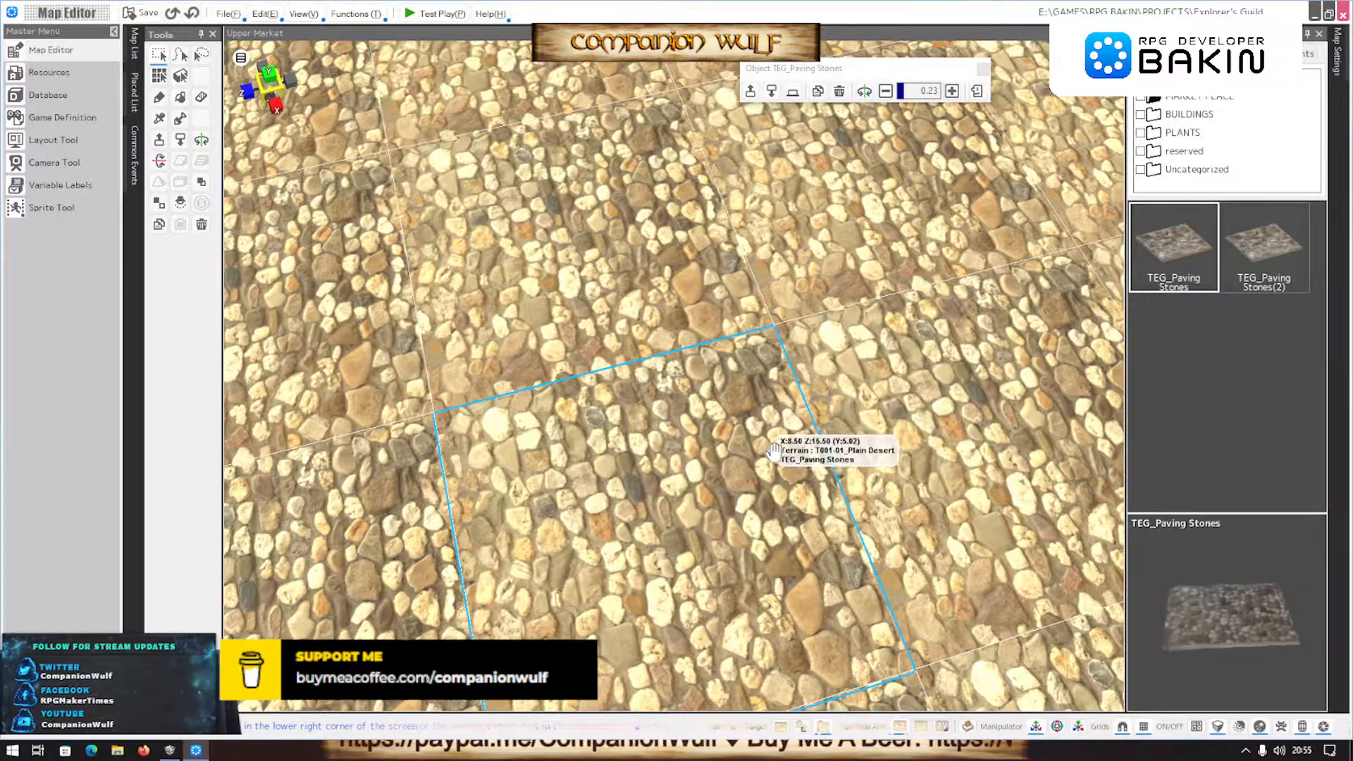
scroll(763, 472, down, 5)
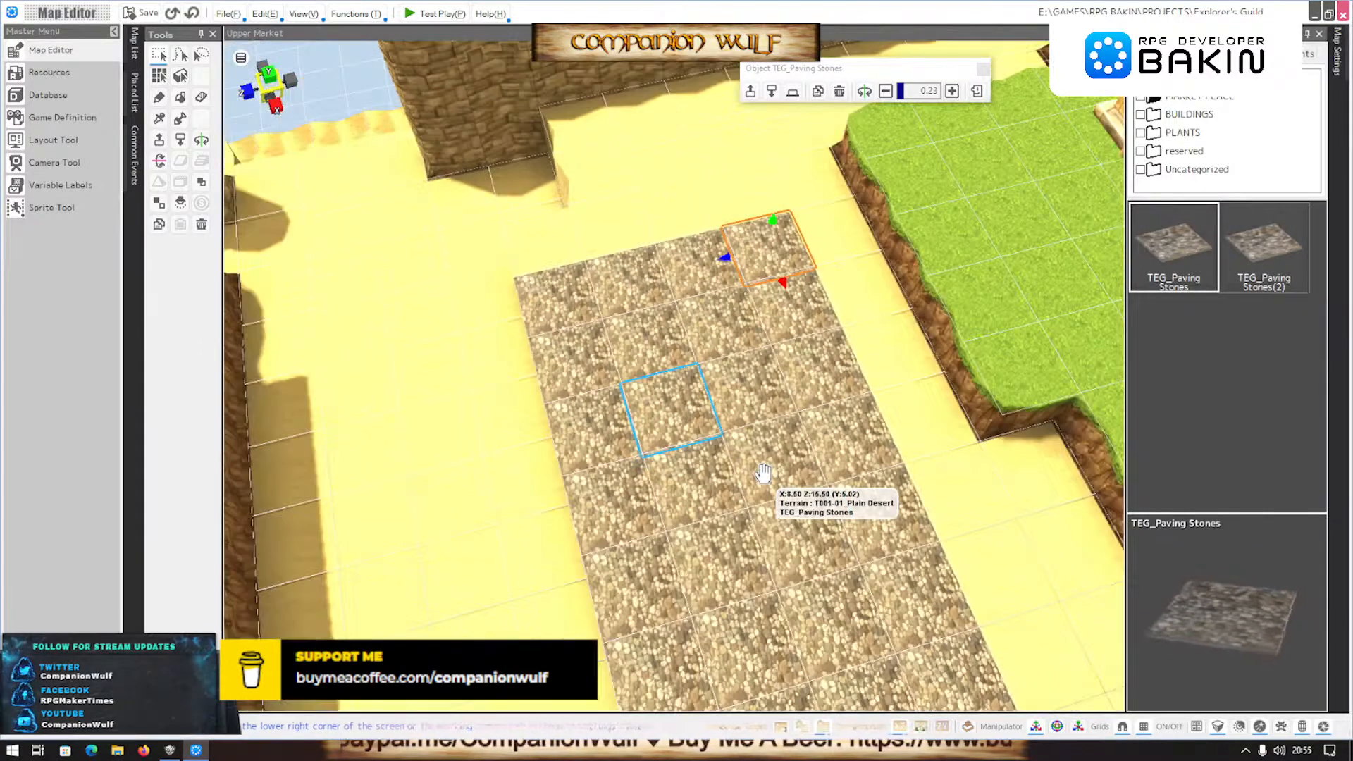
scroll(775, 486, up, 2)
Survey the paved terrace from several angles, including the outer wall, the ledge and the sand strip beside the grass
right_drag(805, 518, 972, 459)
scroll(973, 458, up, 5)
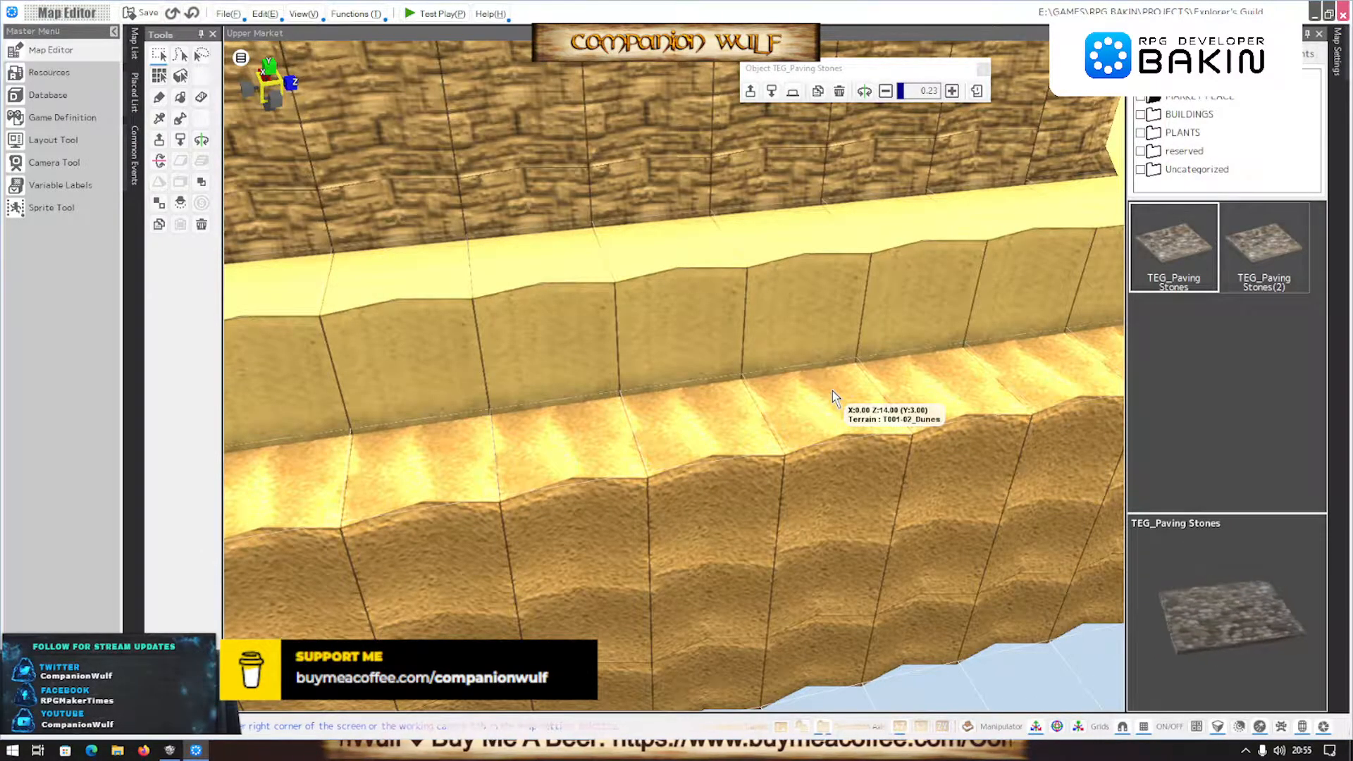
scroll(832, 392, down, 3)
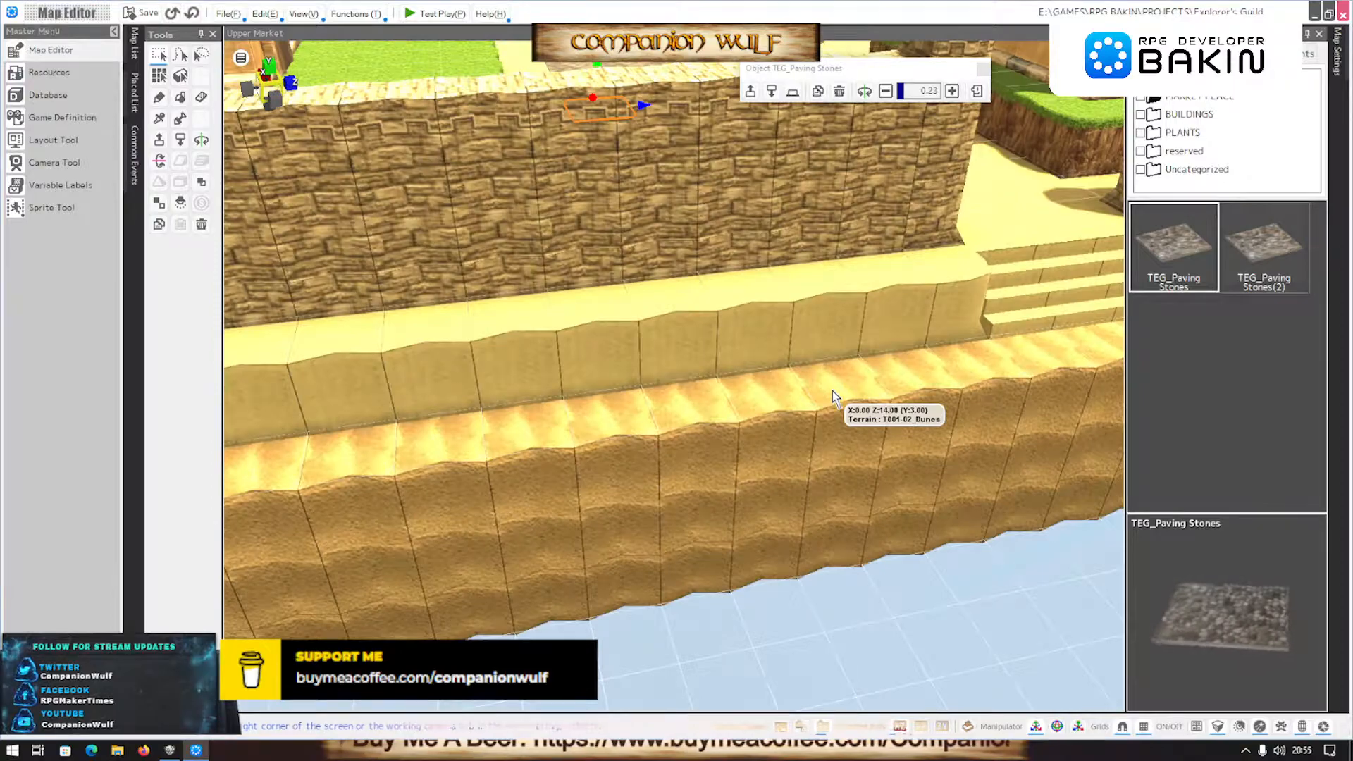
right_drag(832, 391, 647, 460)
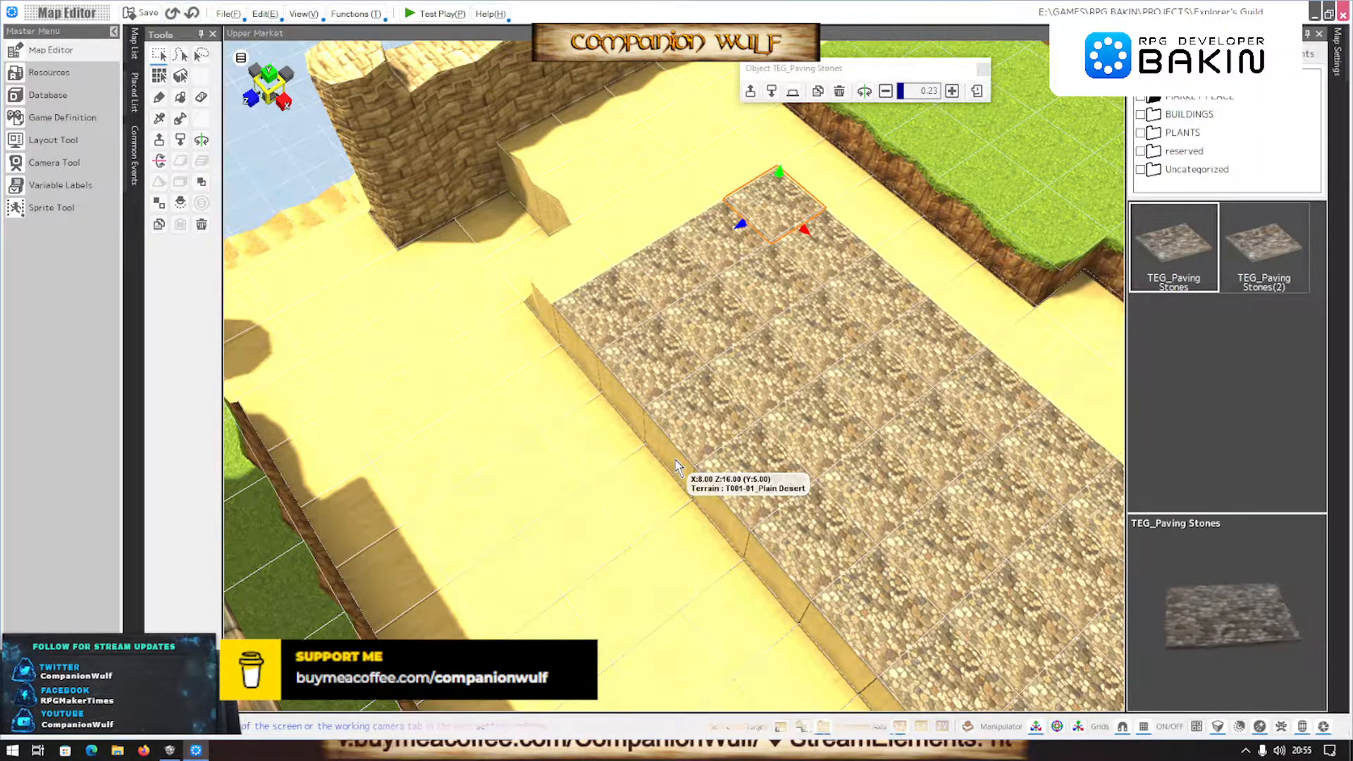
scroll(701, 394, down, 2)
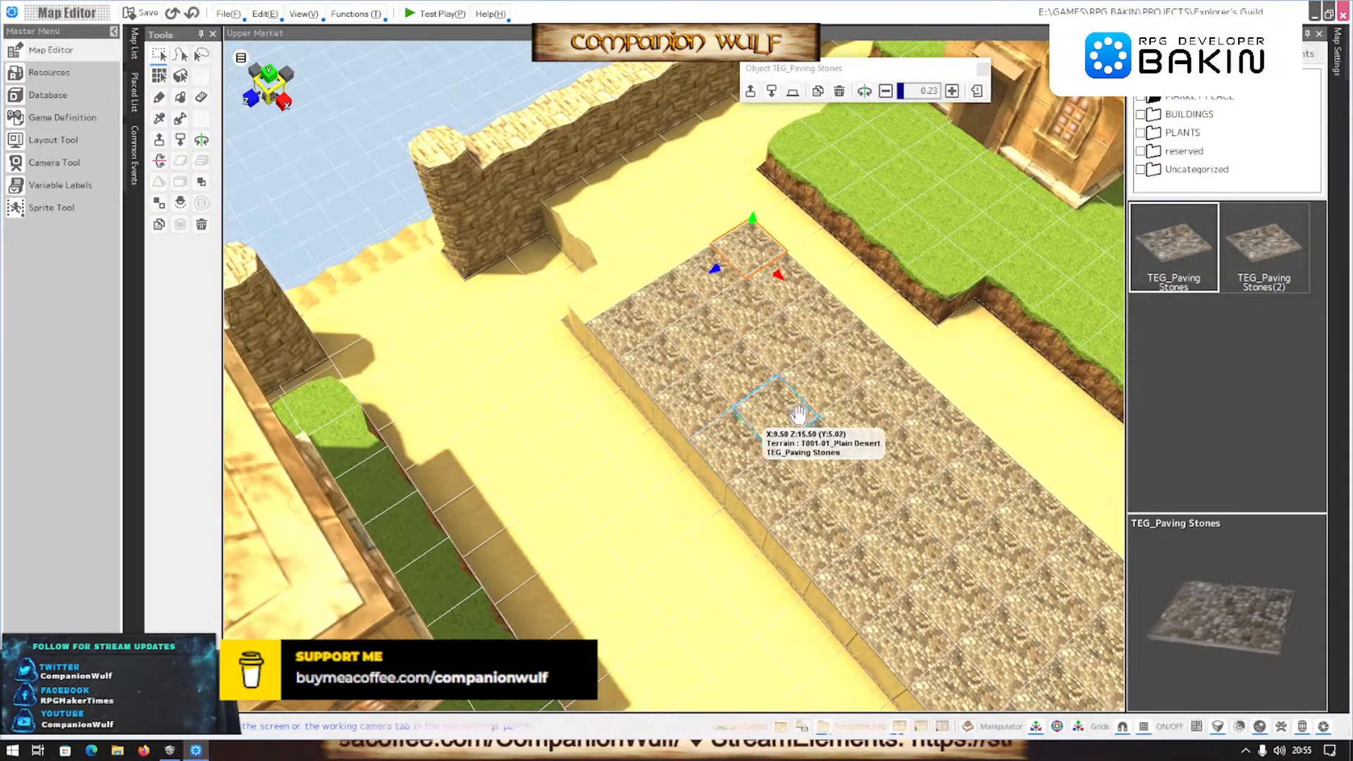
right_drag(917, 448, 881, 462)
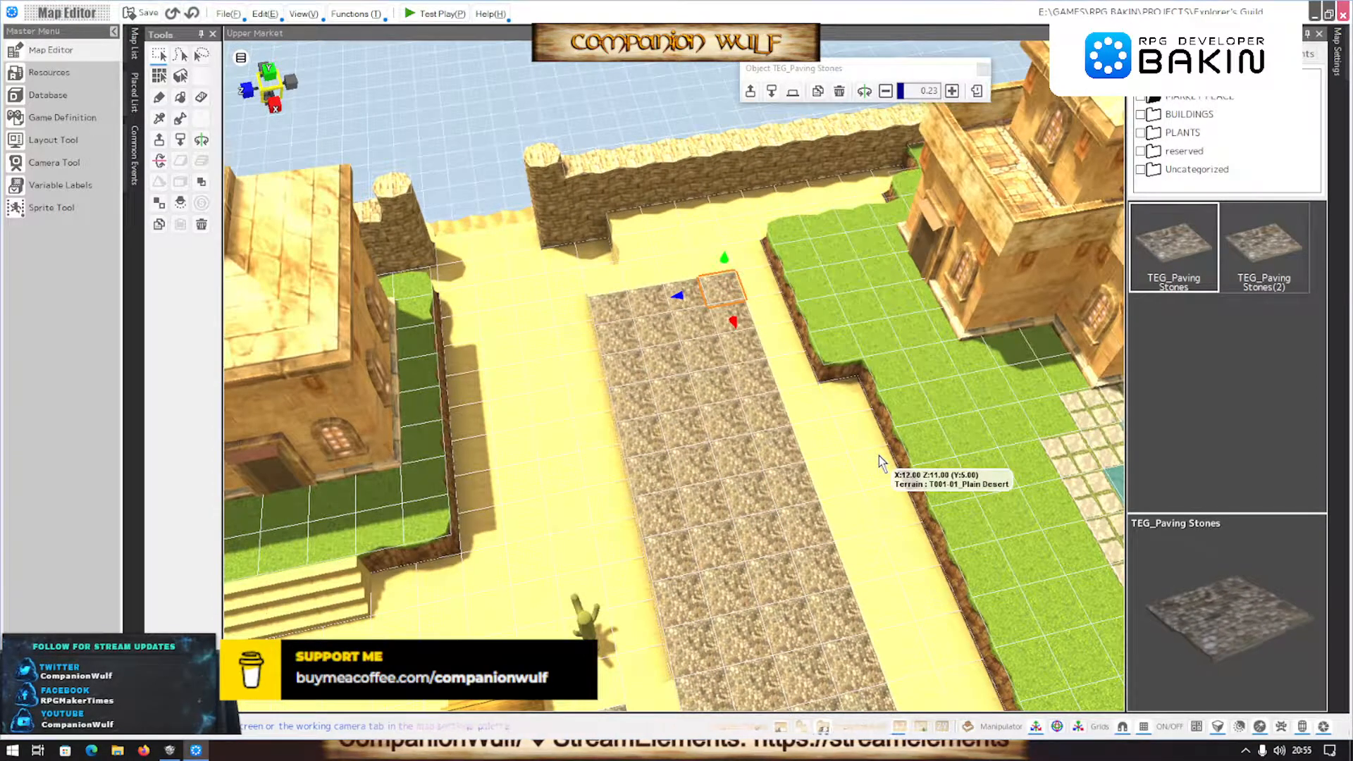
scroll(844, 459, up, 3)
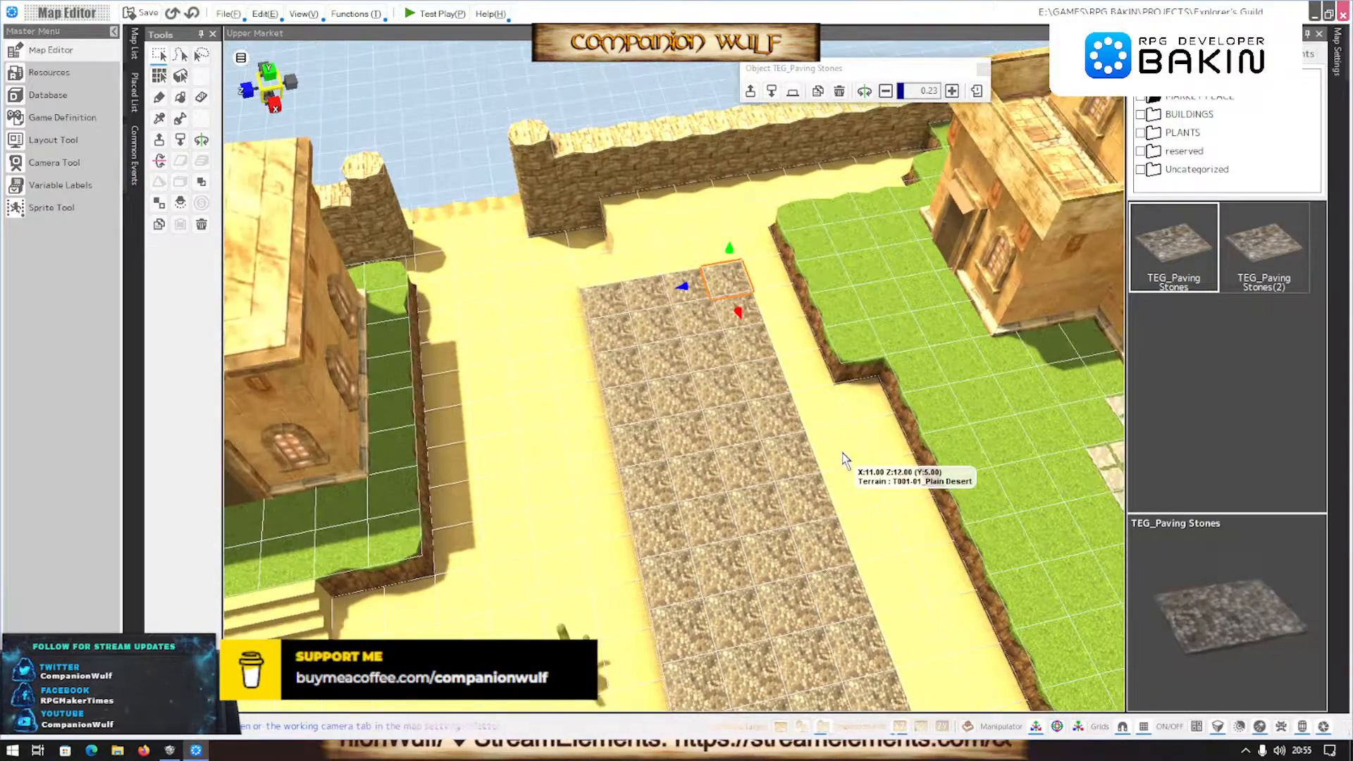
scroll(844, 459, up, 2)
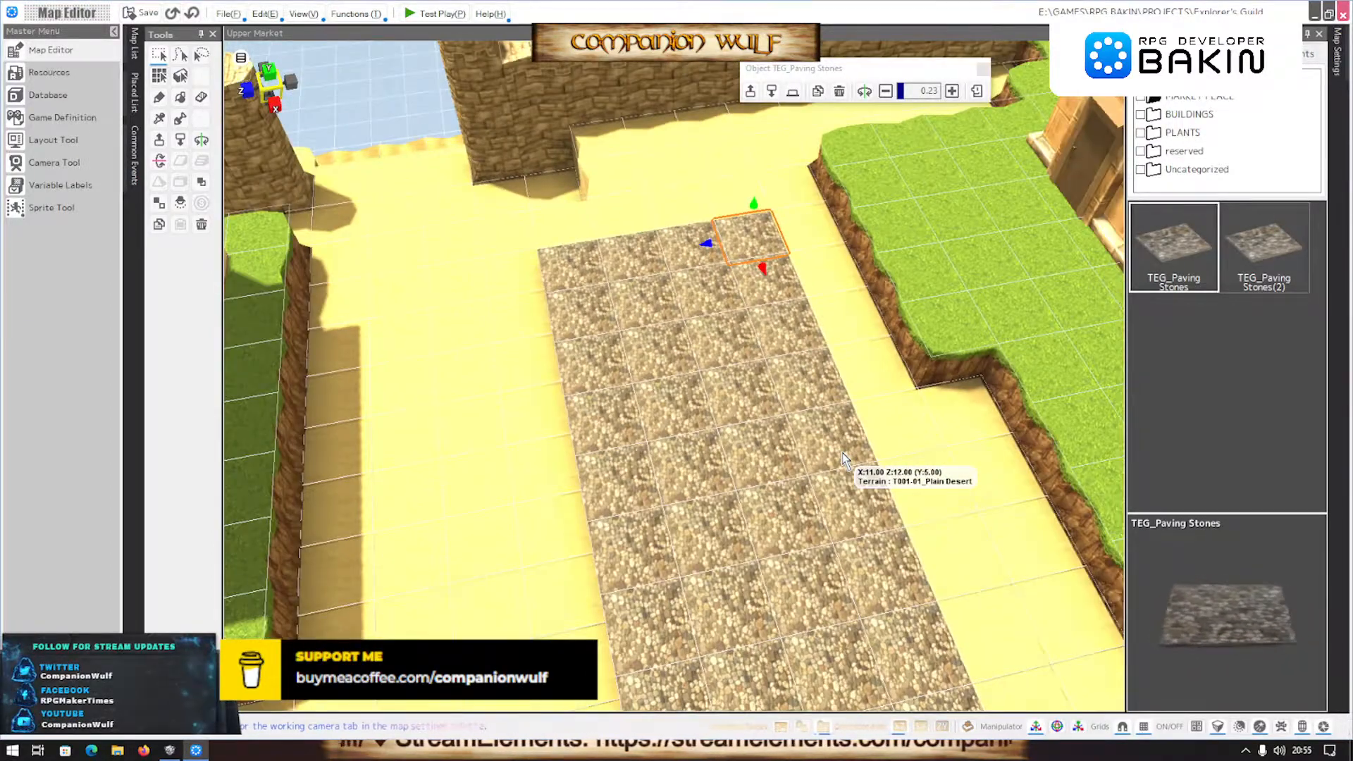
middle_drag(844, 459, 810, 462)
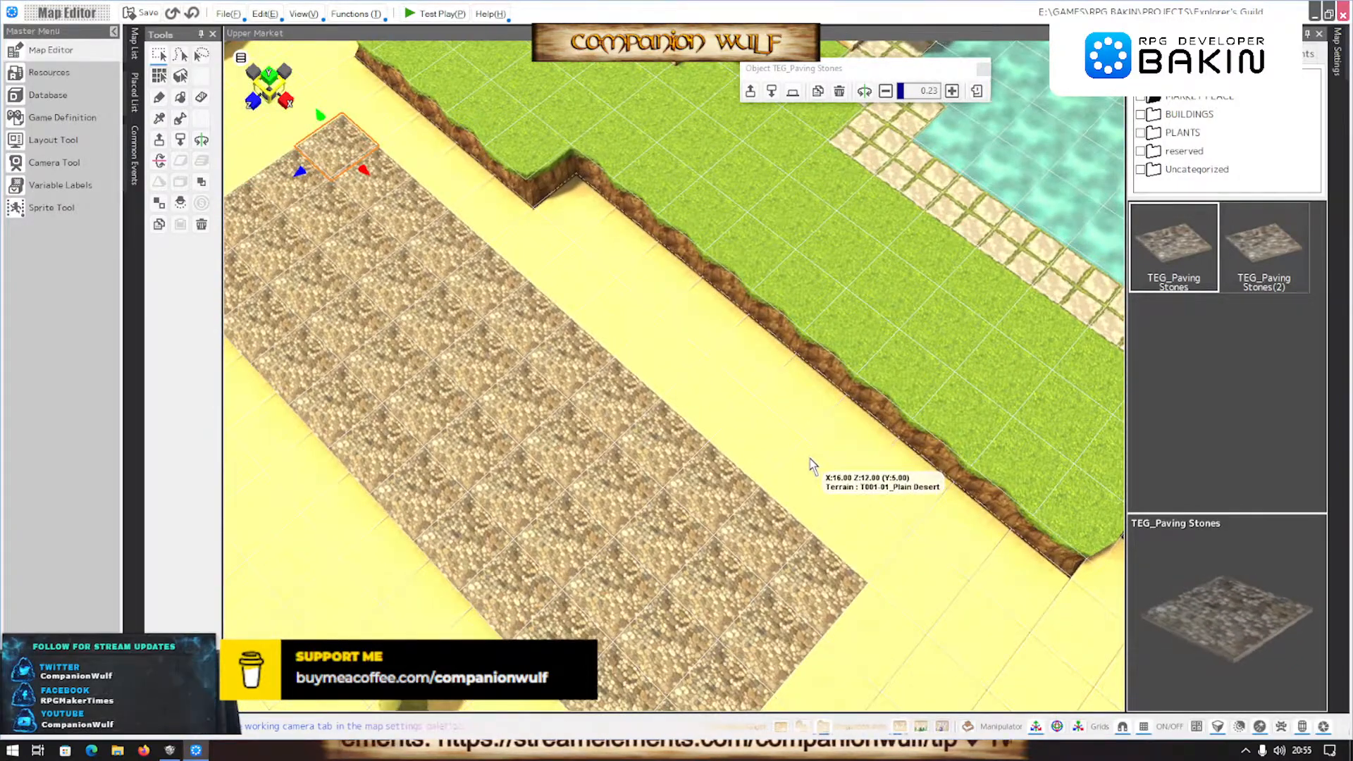
right_drag(810, 465, 861, 454)
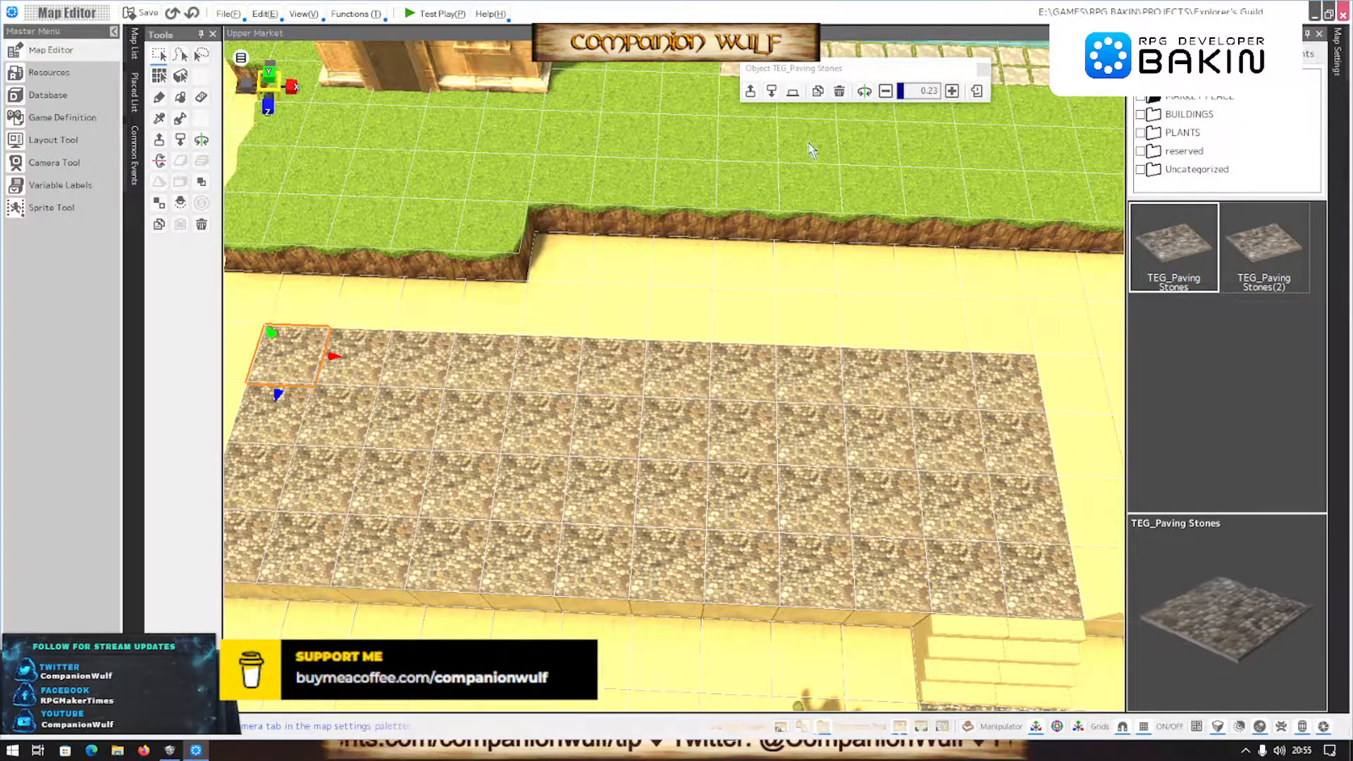
Extend the raised paved area by two four-tile columns of TEG_Paving Stones on the sand next to its stair-side end
right_drag(1022, 297, 761, 505)
scroll(909, 296, down, 3)
scroll(930, 492, up, 2)
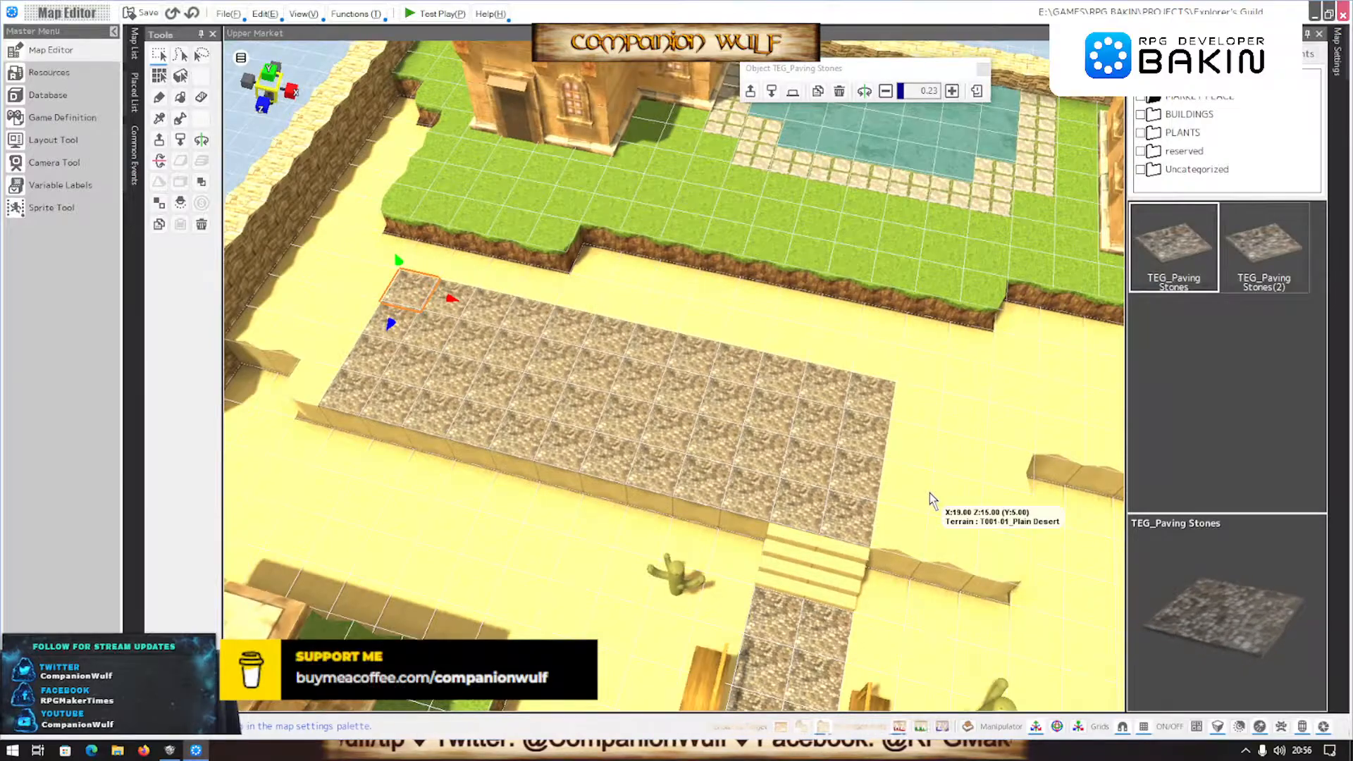
click(916, 420)
click(899, 446)
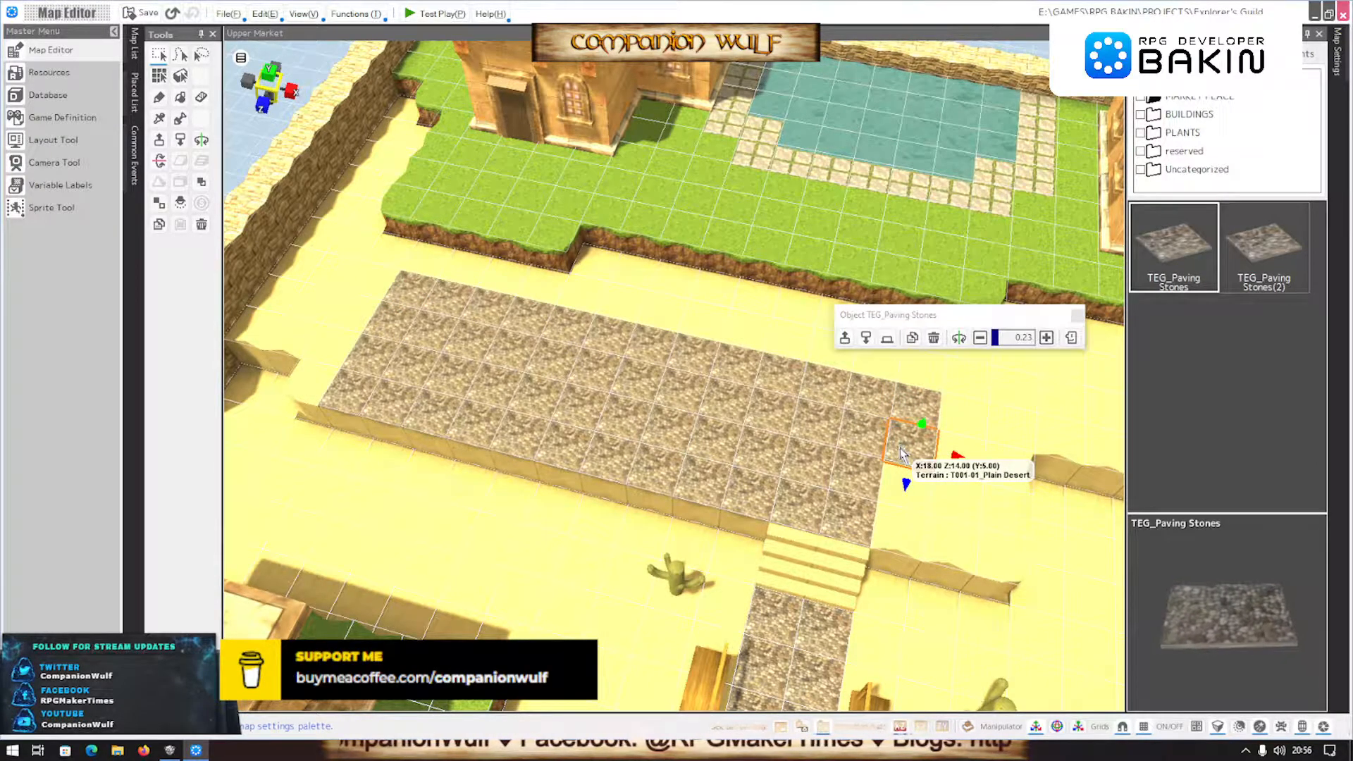
click(899, 494)
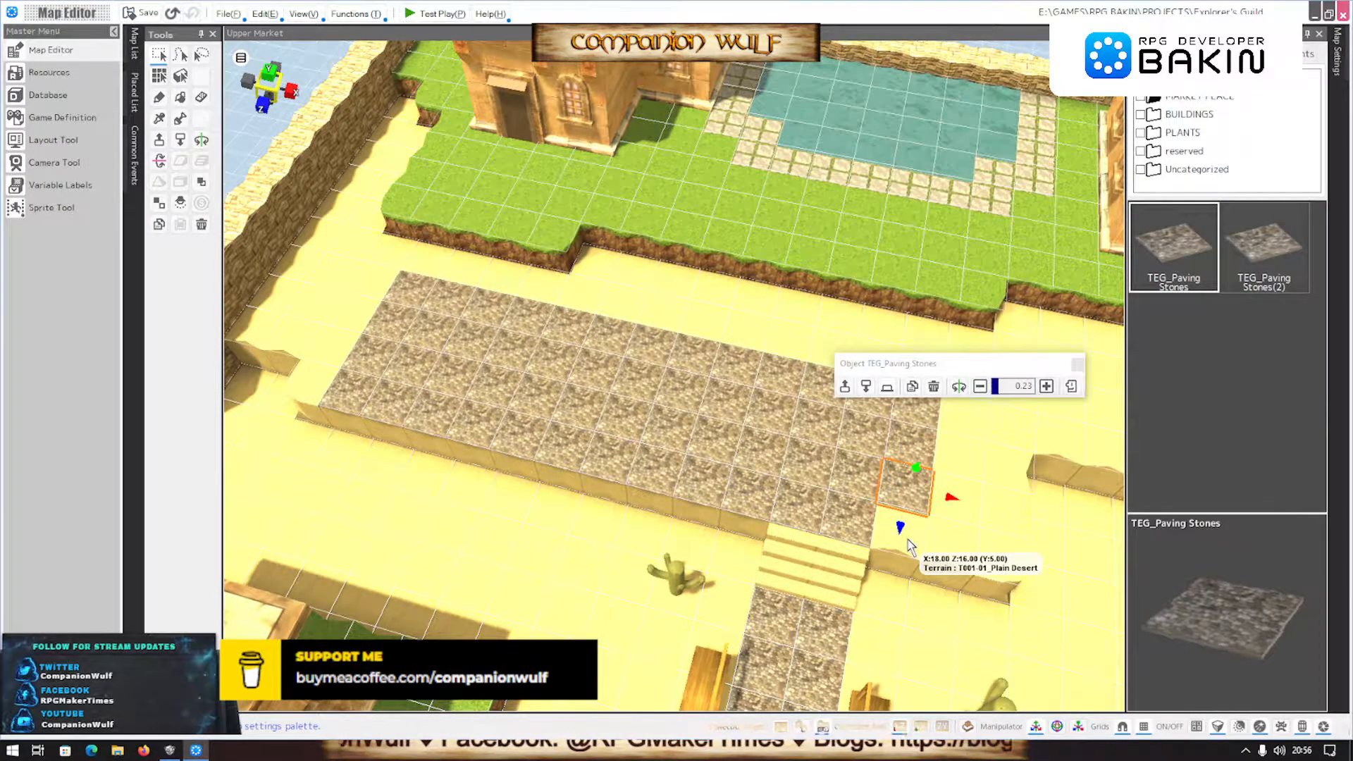
click(946, 539)
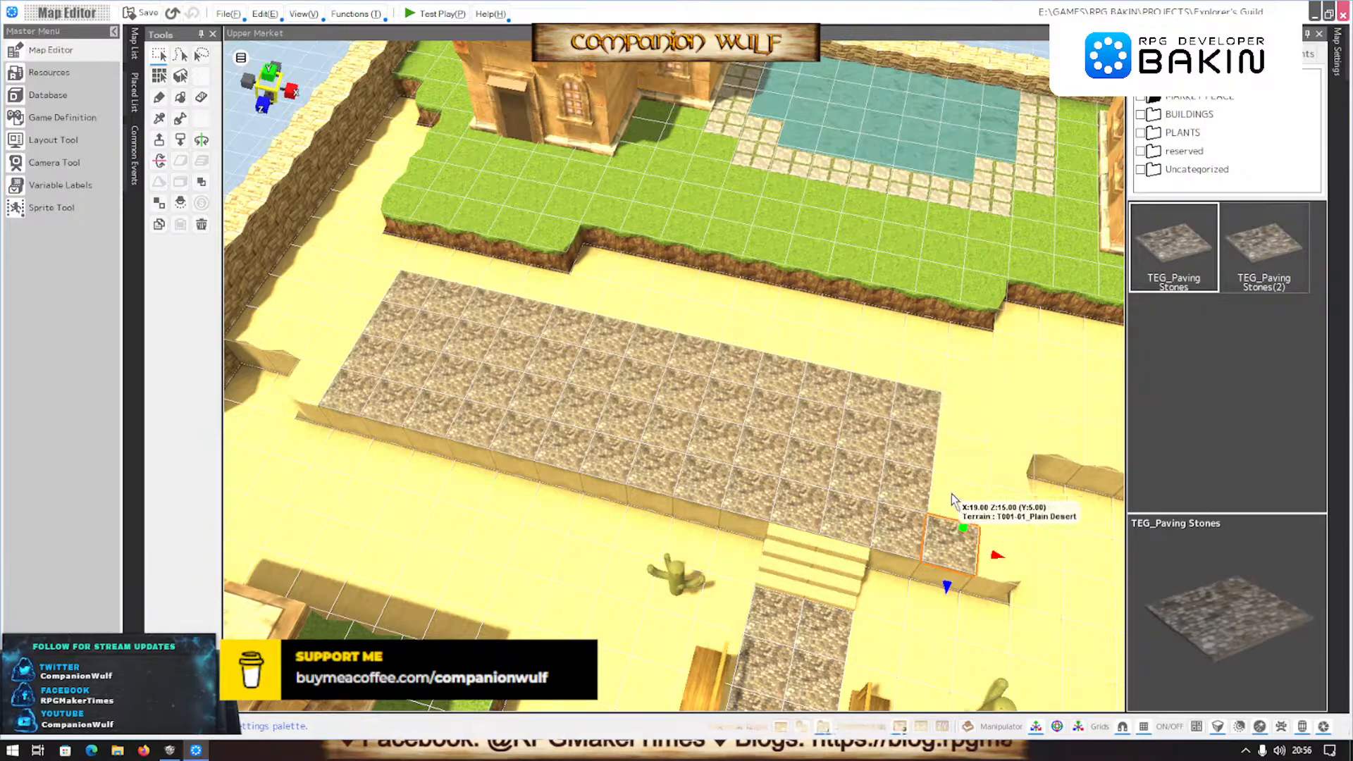
click(951, 493)
click(953, 453)
click(955, 414)
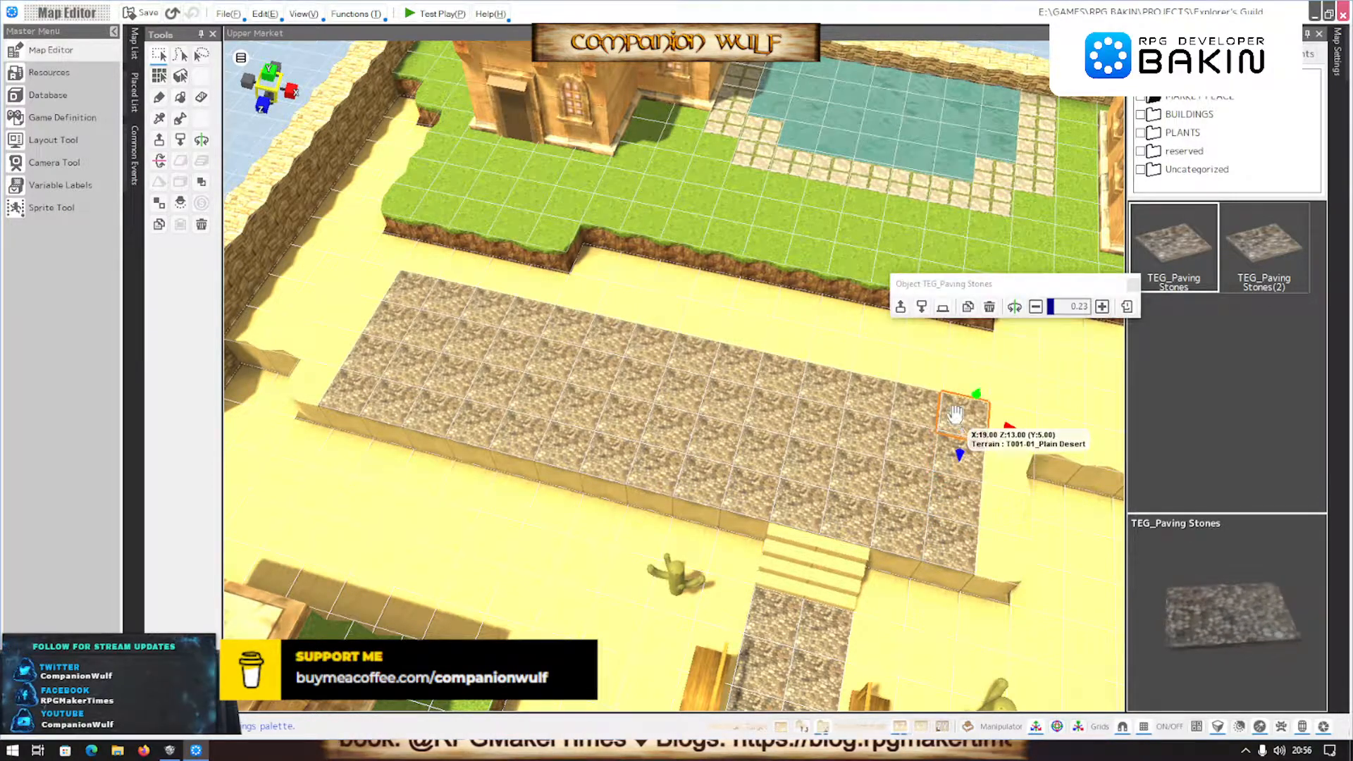
Switch to SMILE GAME BUILDER to examine the market stalls on the original Upper Market map, and return to the Bakin map editor
scroll(727, 458, down, 1)
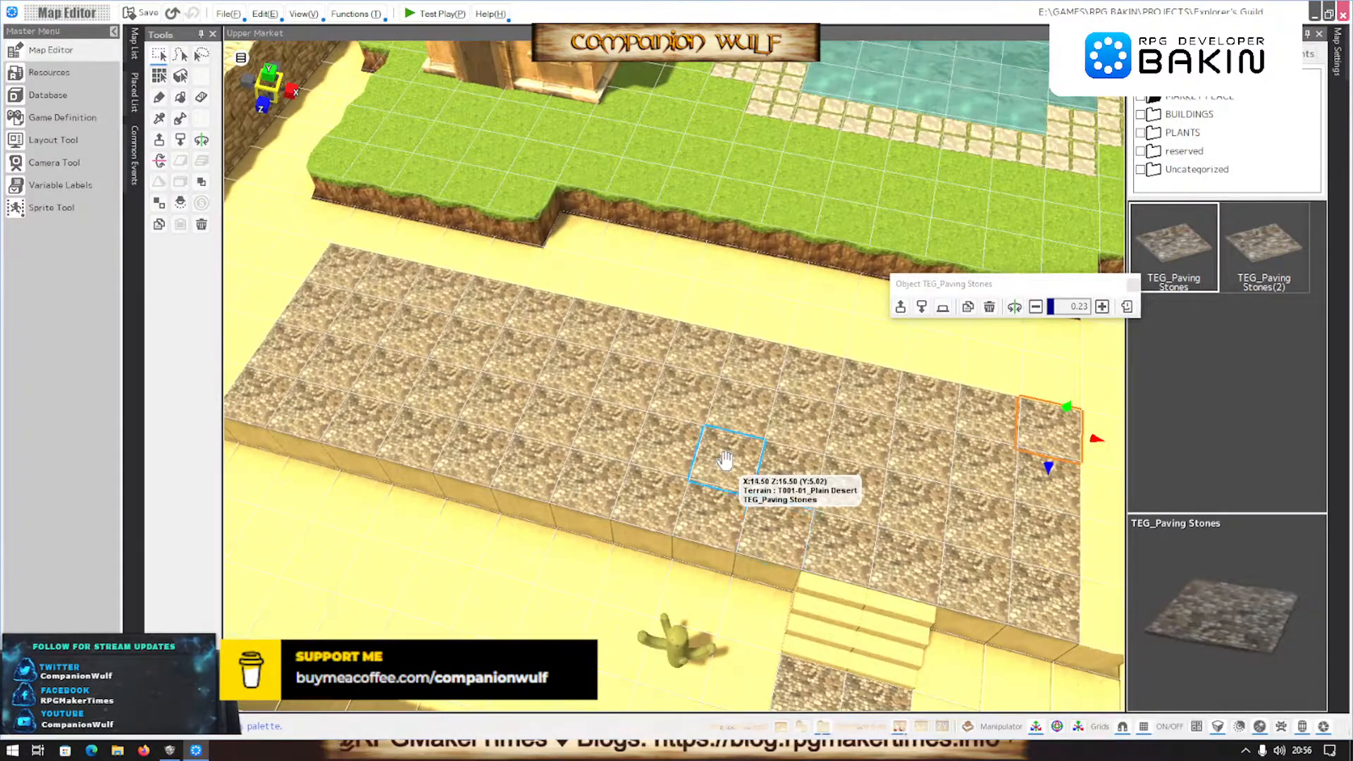
scroll(724, 457, up, 2)
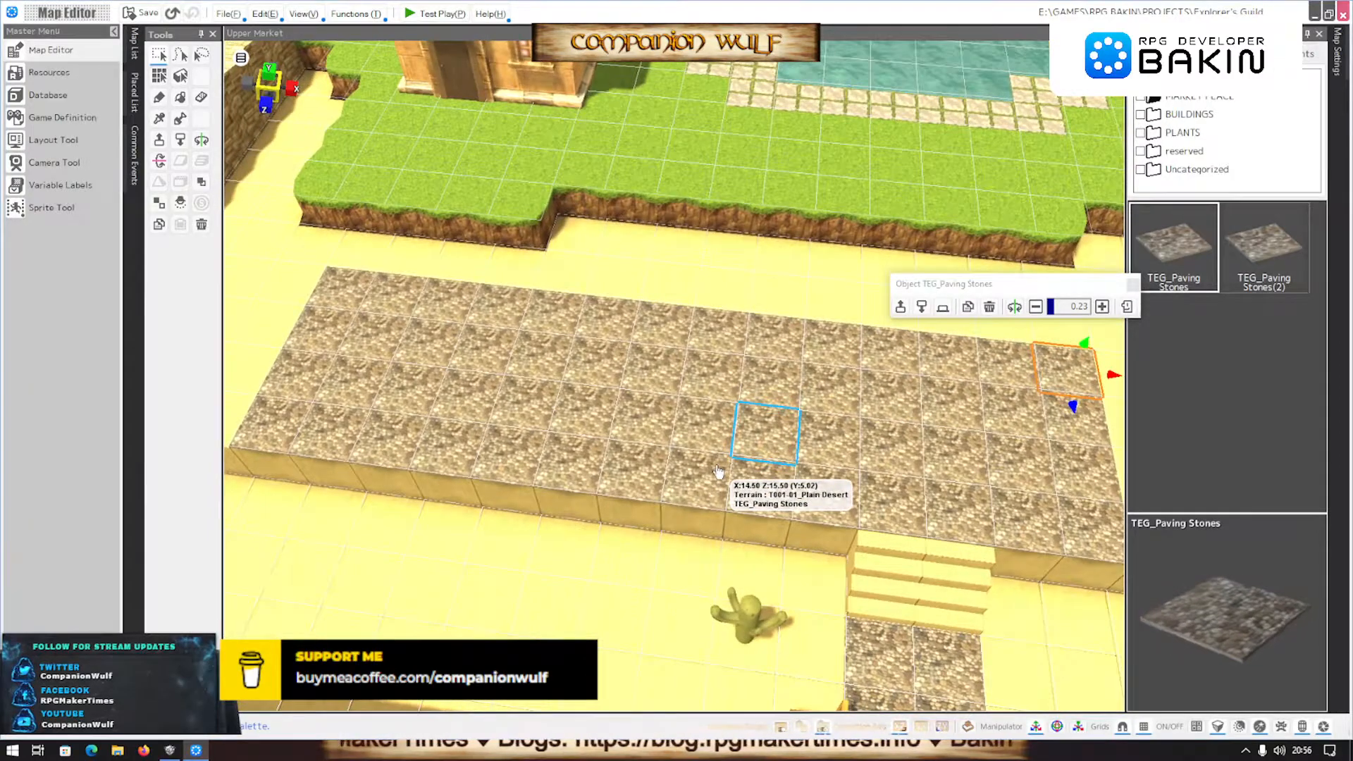
middle_drag(716, 472, 631, 562)
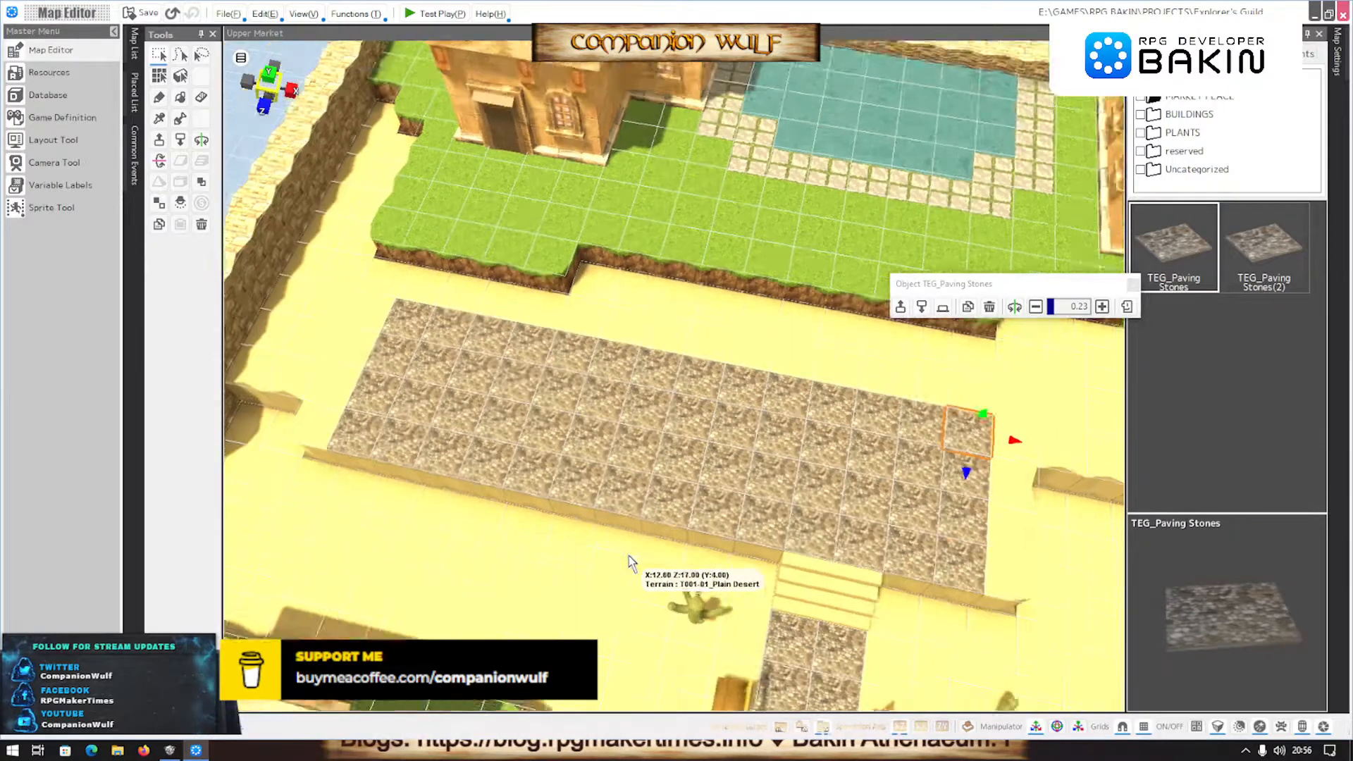
scroll(630, 563, up, 2)
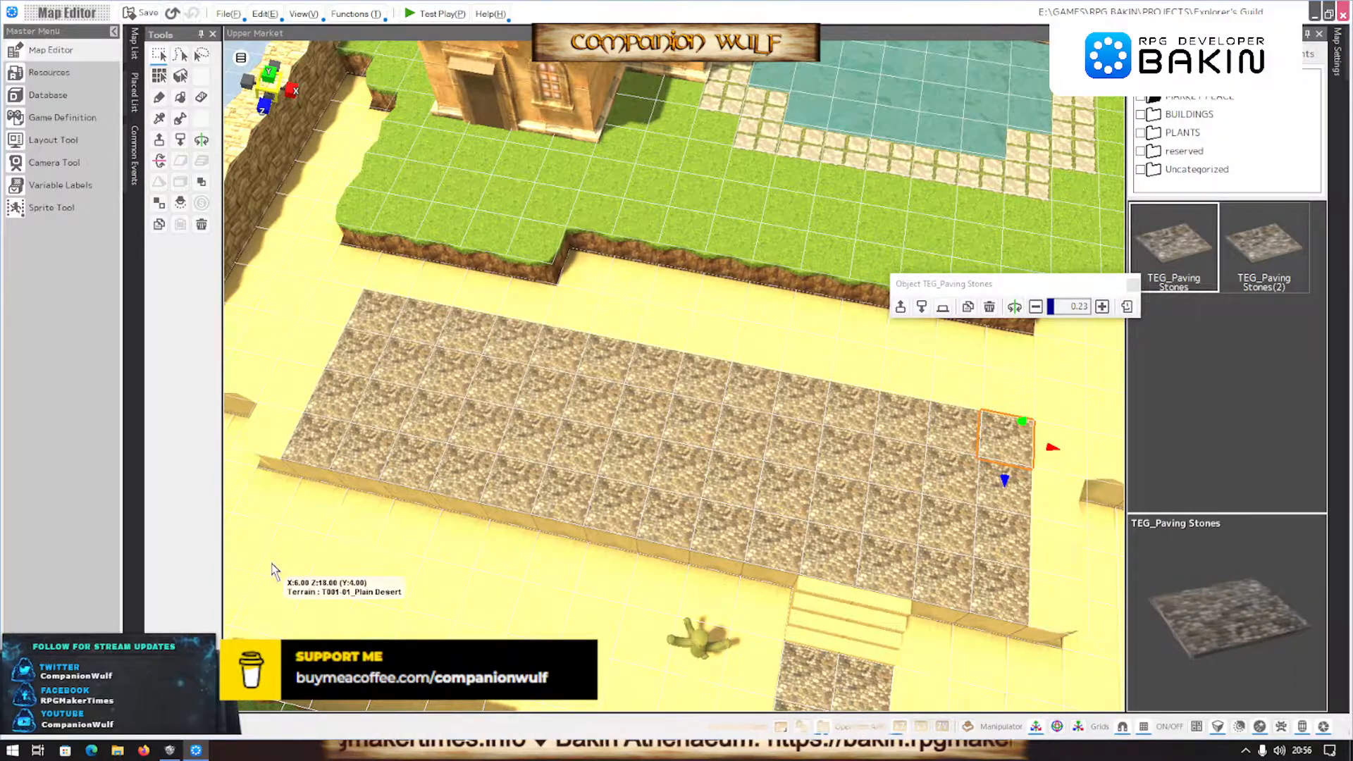
click(170, 750)
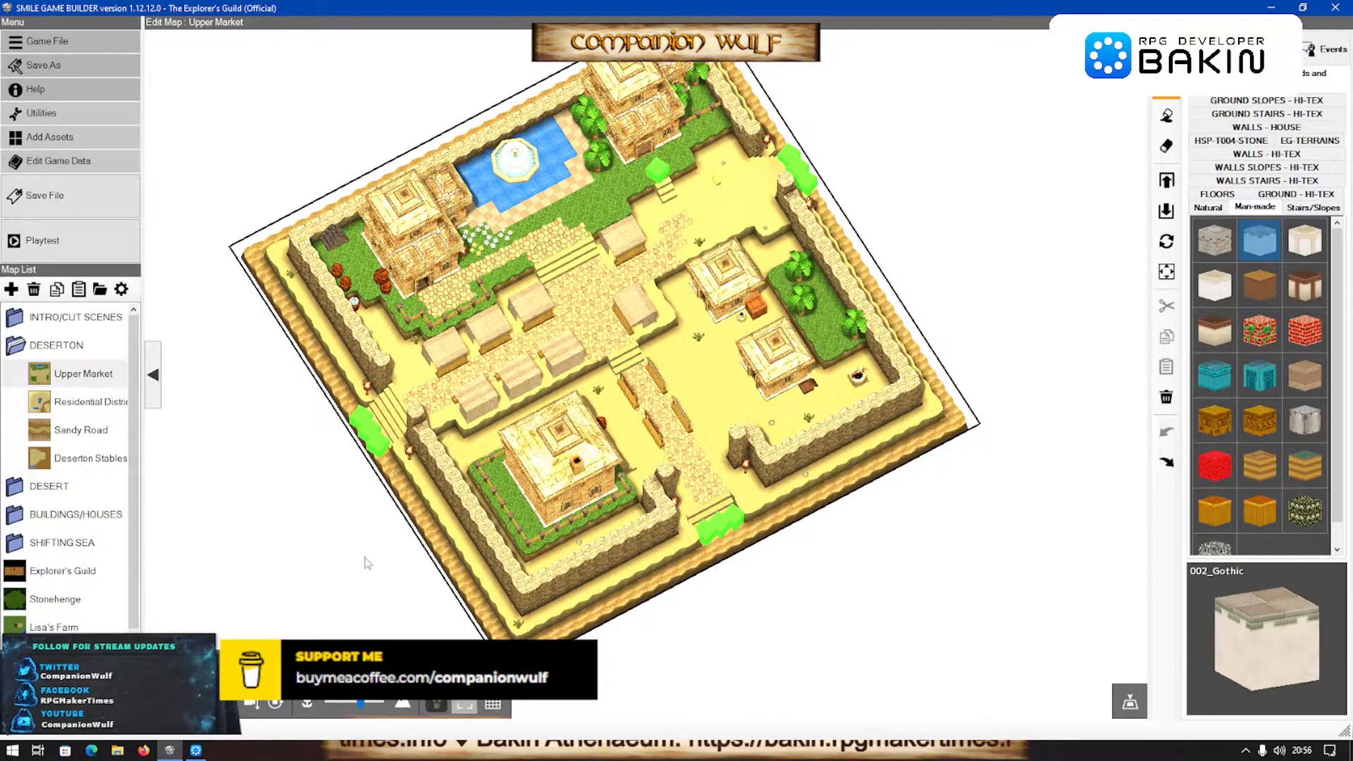
scroll(366, 564, up, 5)
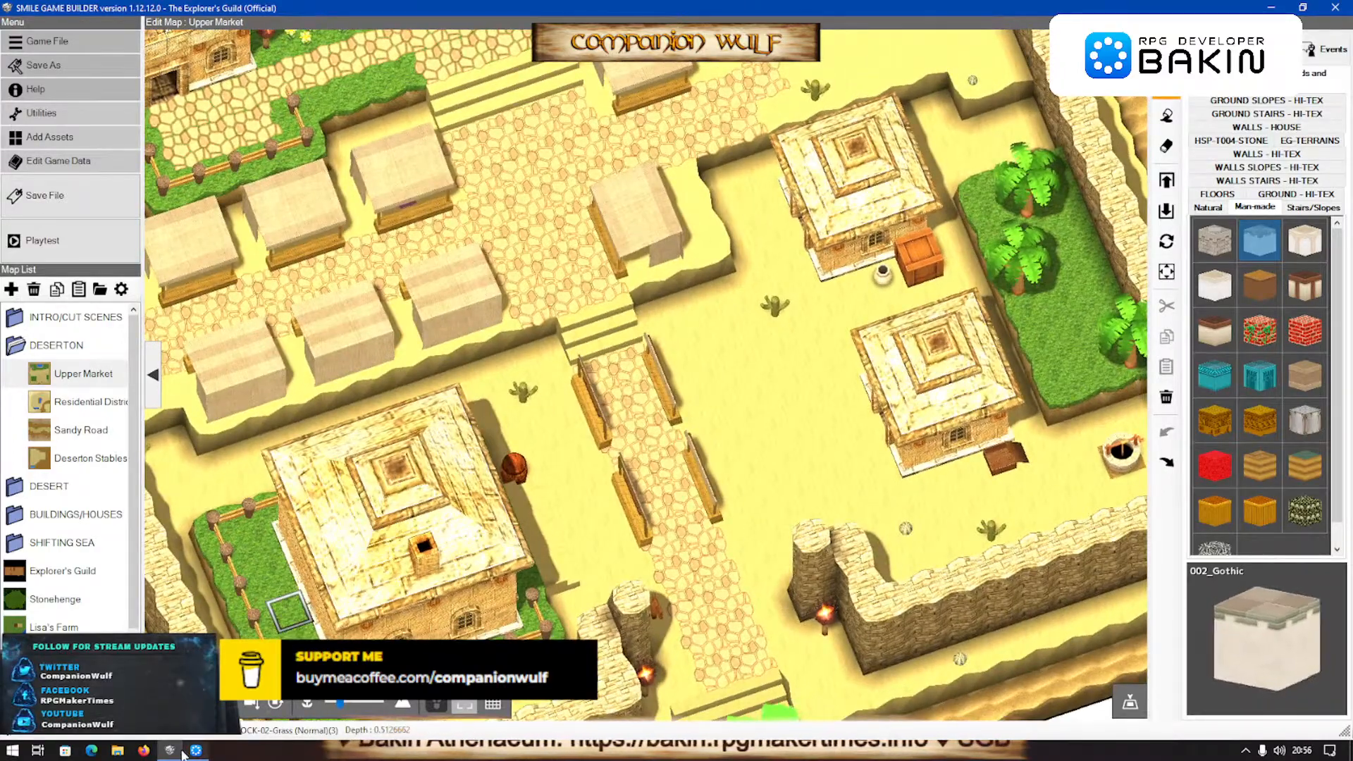
click(195, 750)
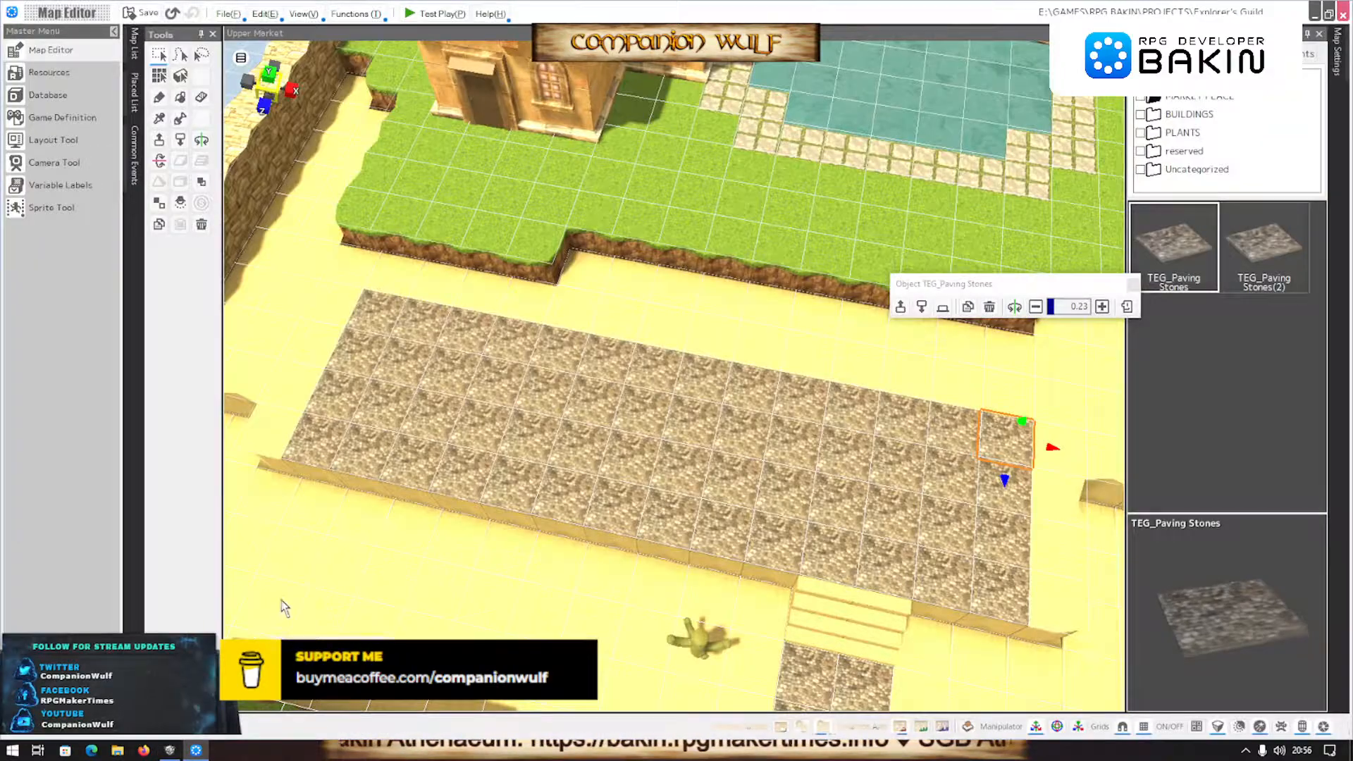
Duplicate the M001-01-Base 3D stamp in the MARKET PLACE resources folder, adding the copy with another ID
click(66, 81)
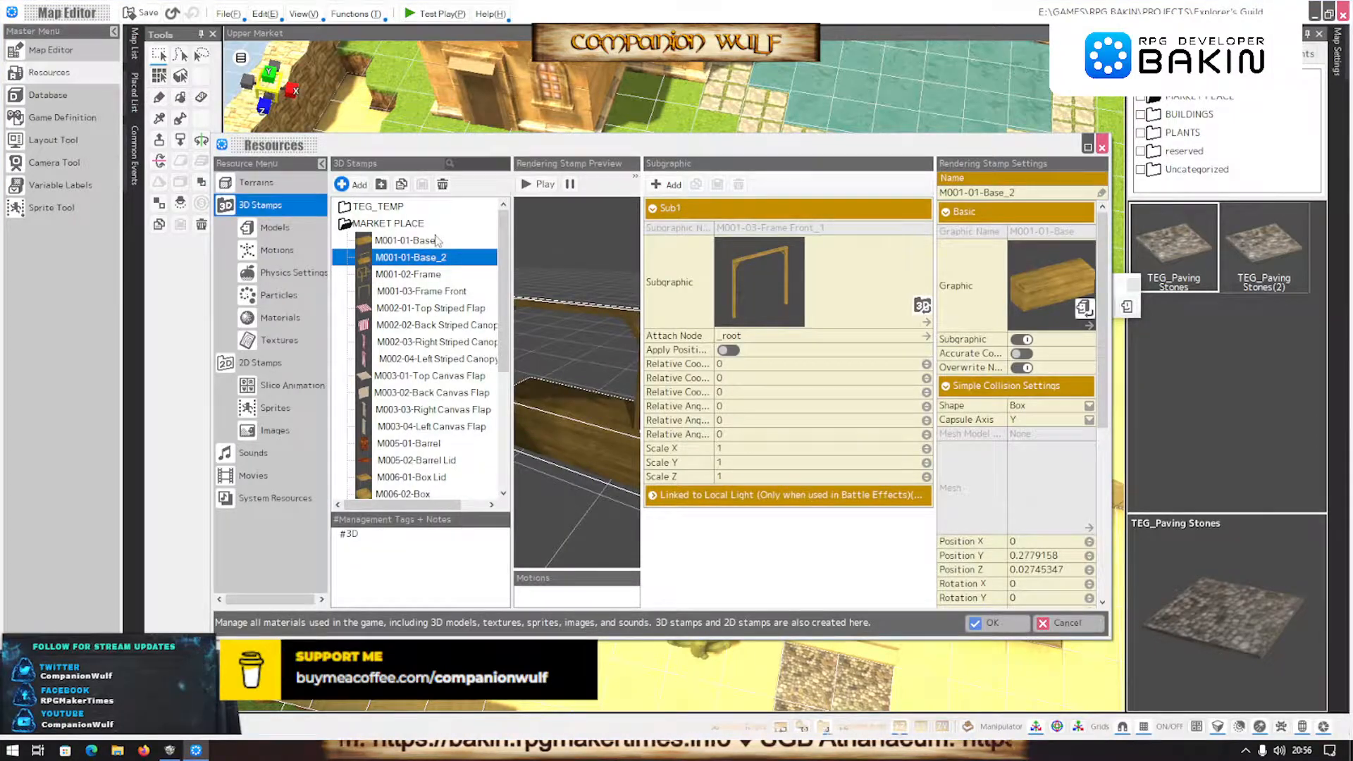
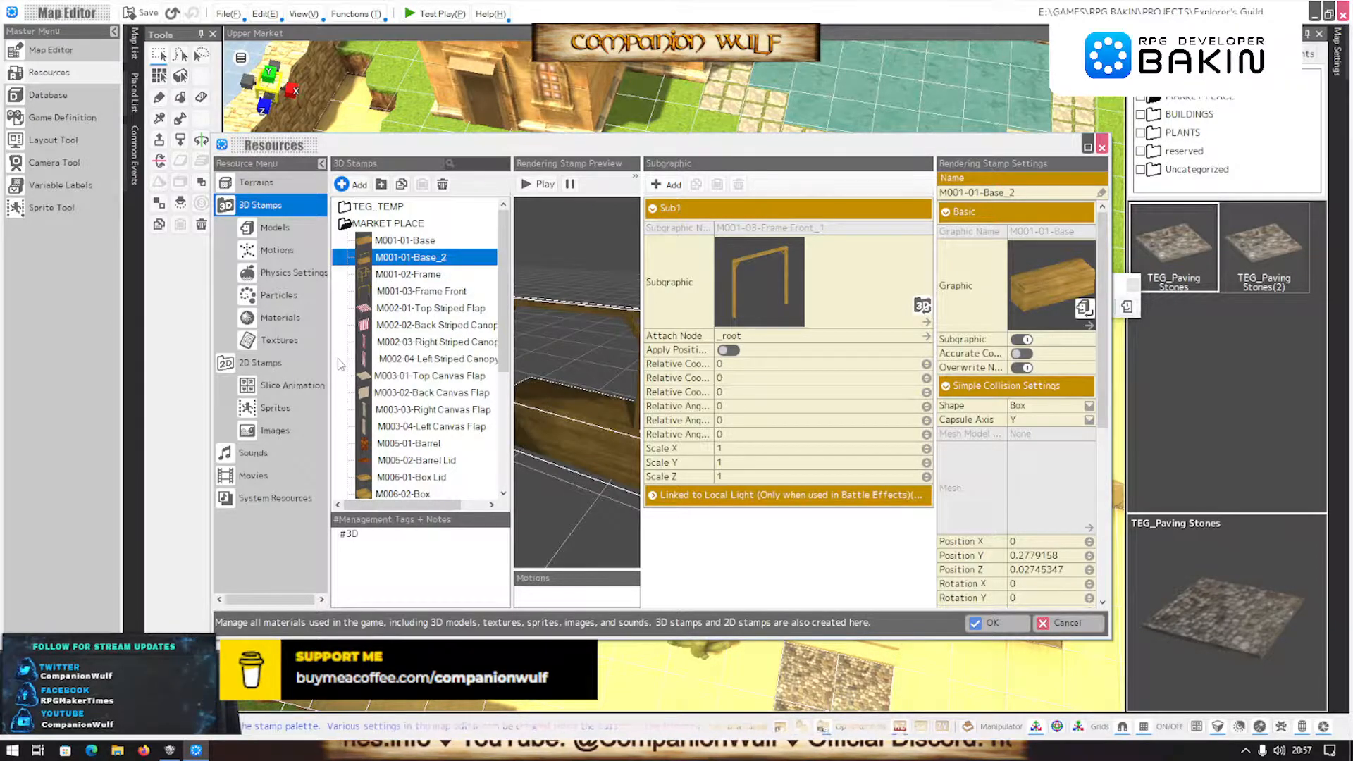
scroll(442, 461, down, 4)
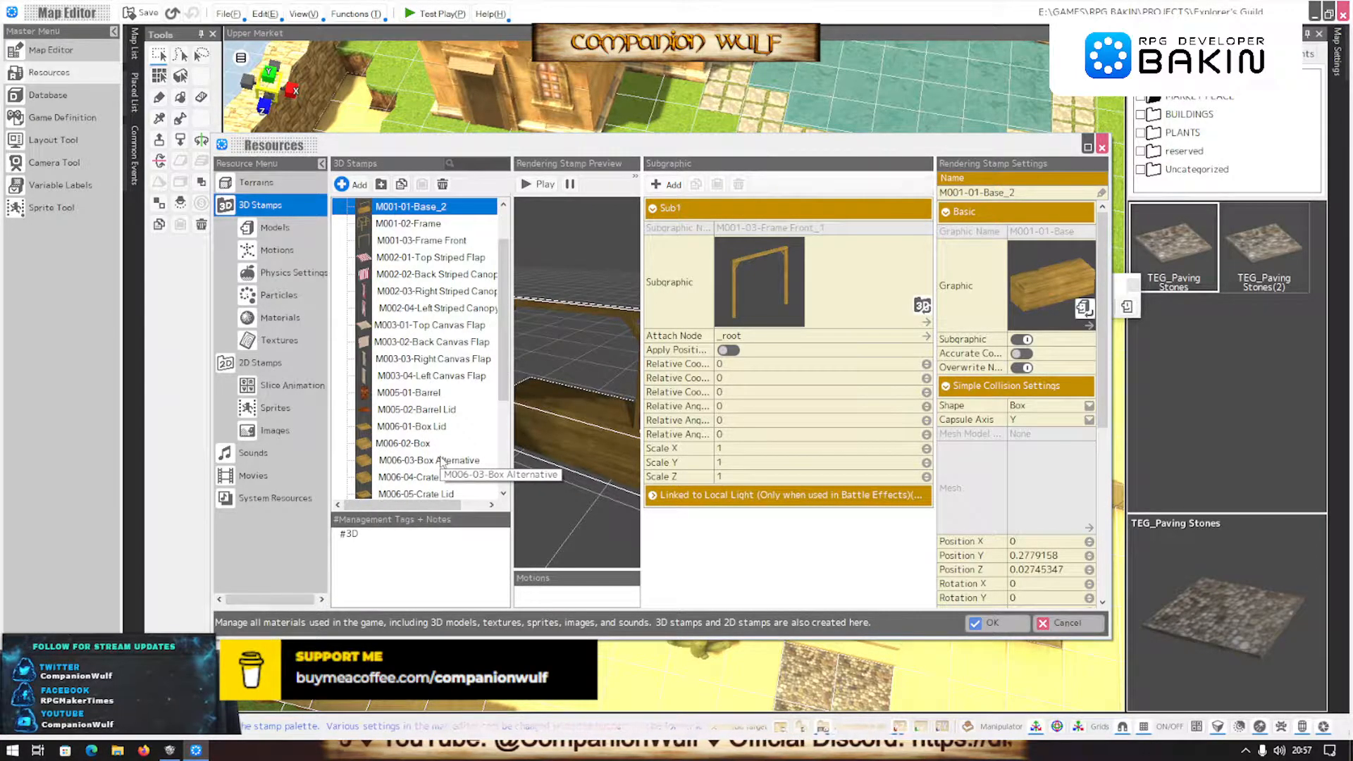
scroll(443, 461, up, 4)
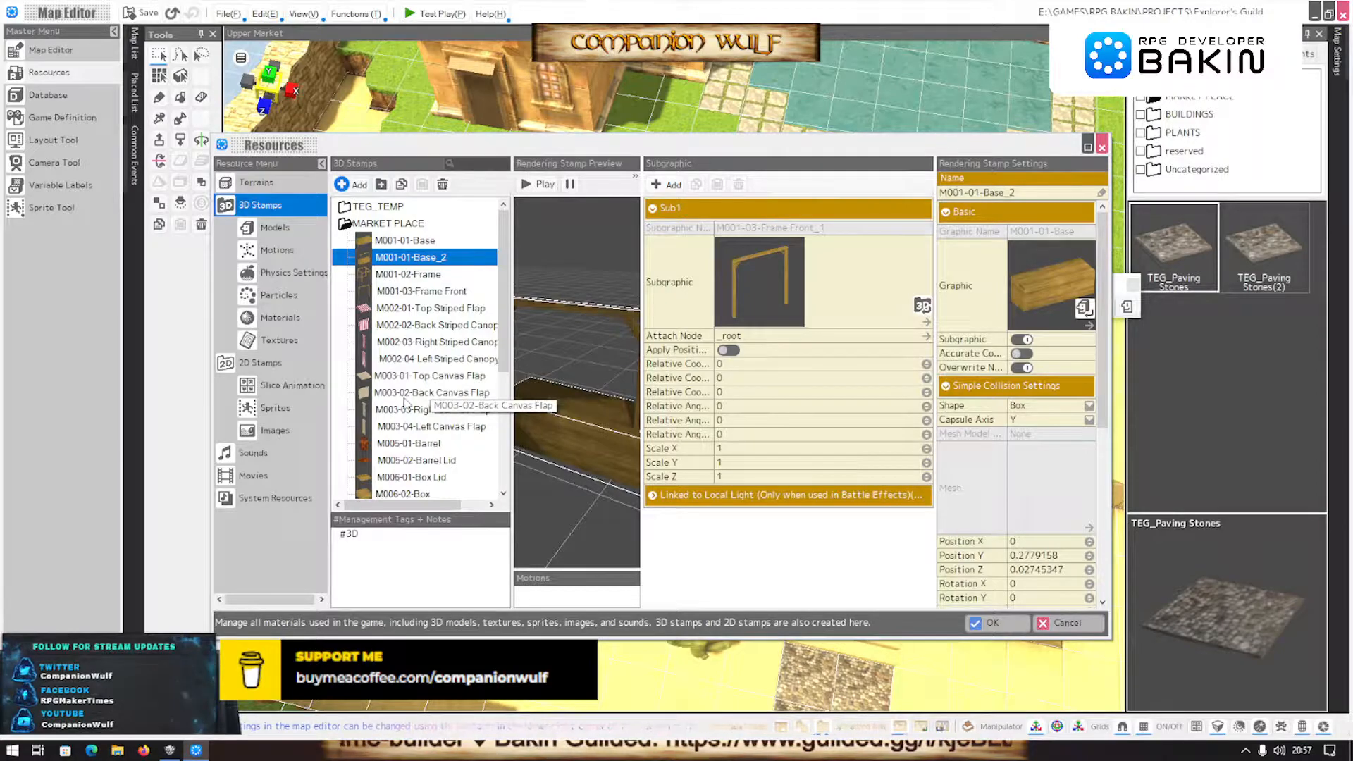
click(406, 243)
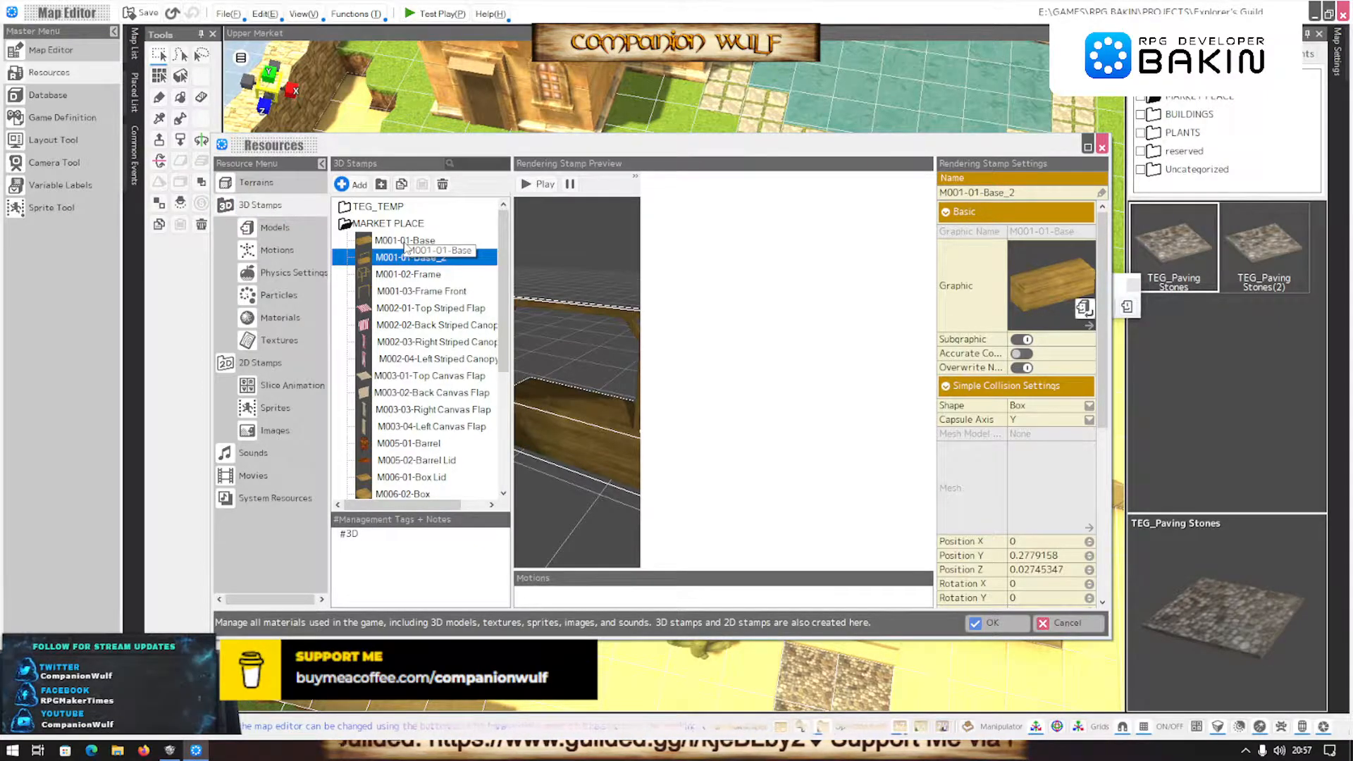
double_click(687, 146)
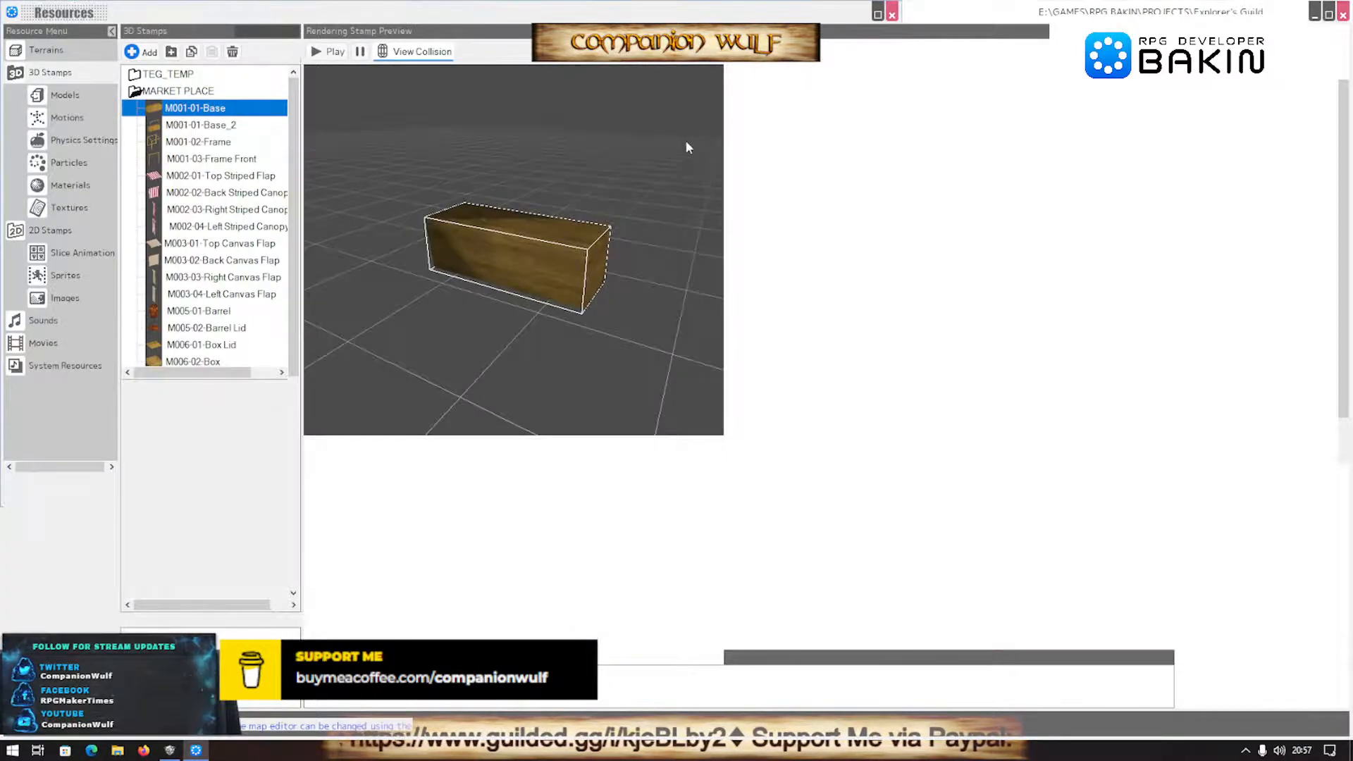
click(191, 51)
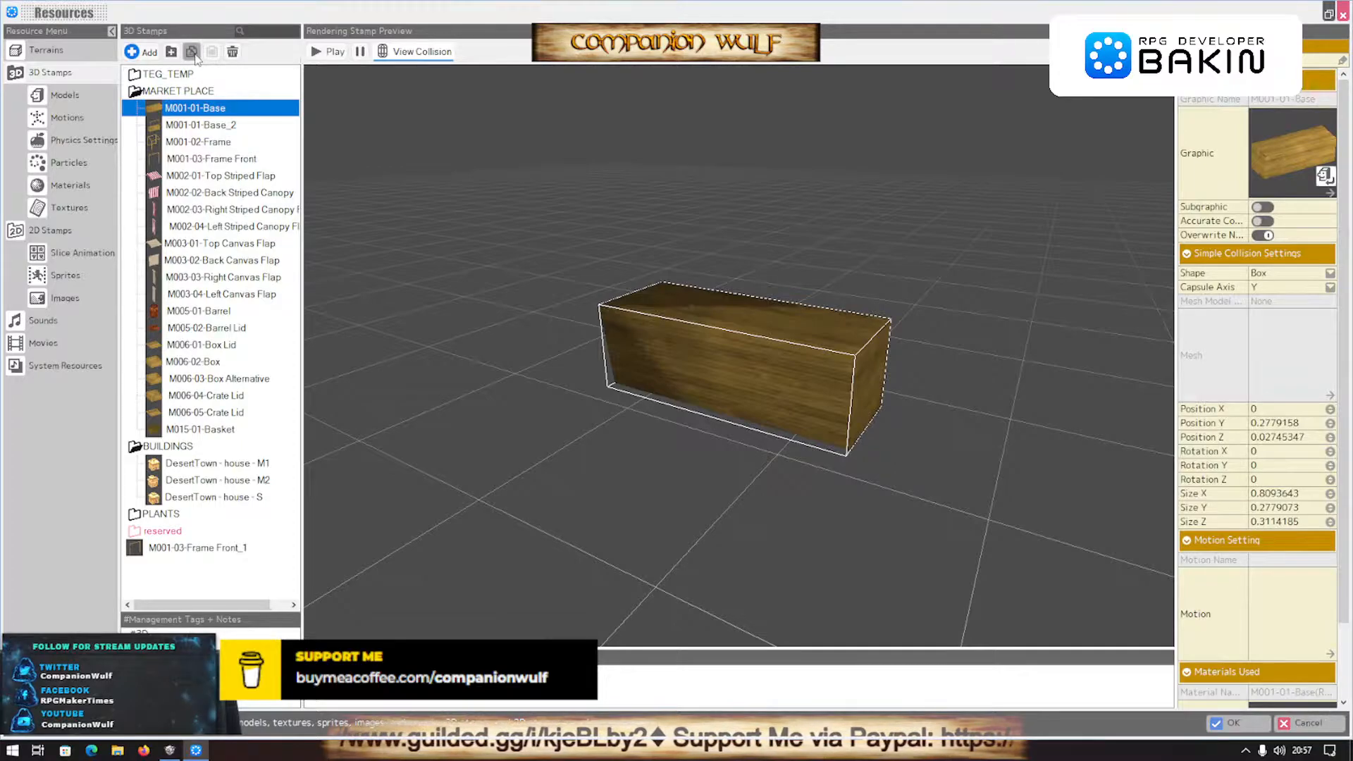
click(211, 52)
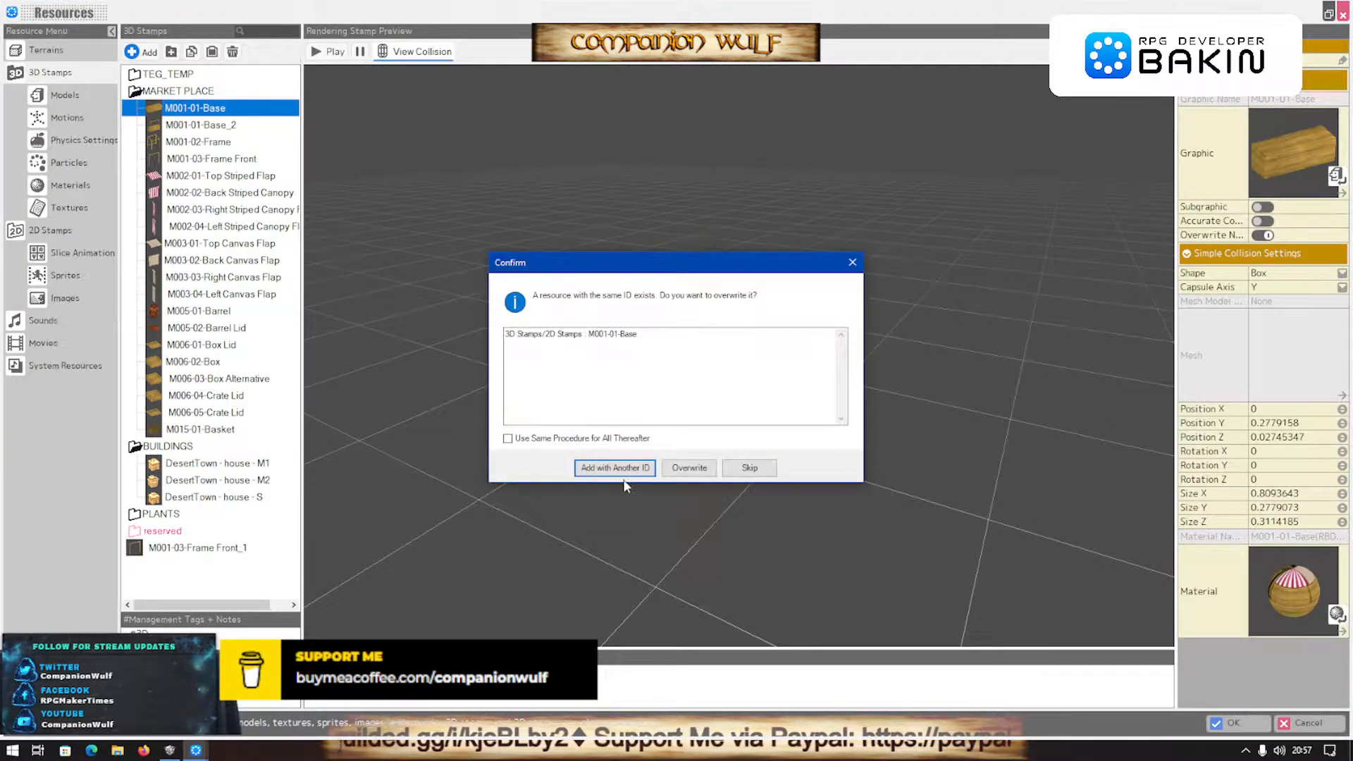
key(Return)
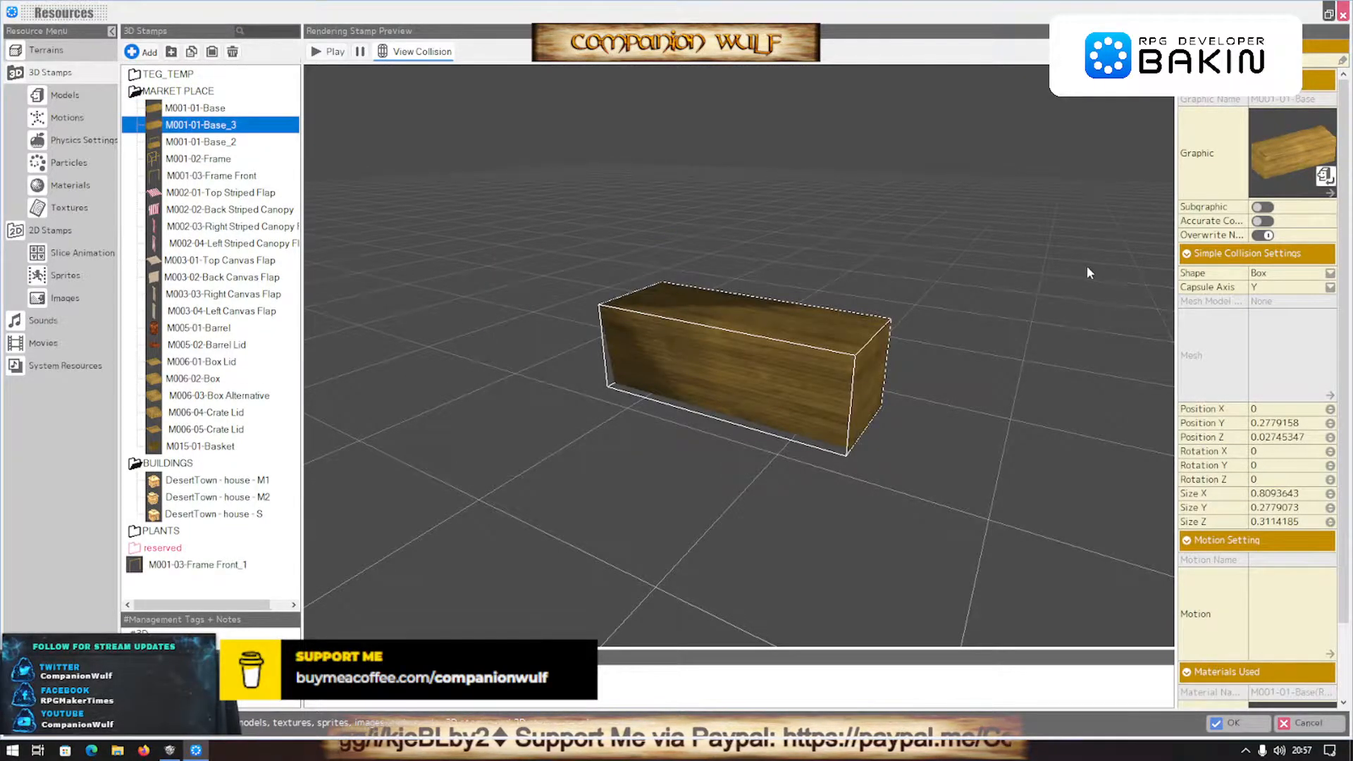
Enable subgraphics on the copied base stamp and assign the M001-02-Frame model as its first subgraphic
click(1261, 207)
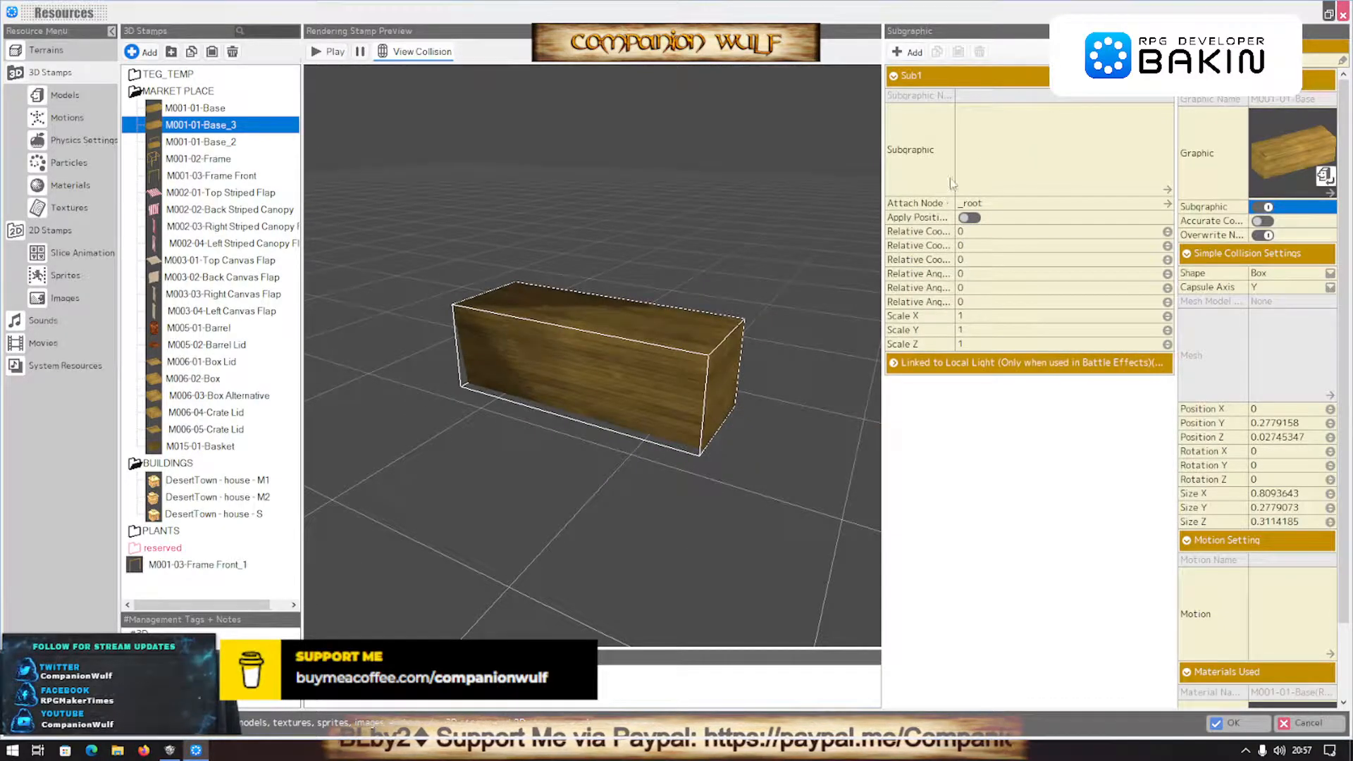
click(1166, 192)
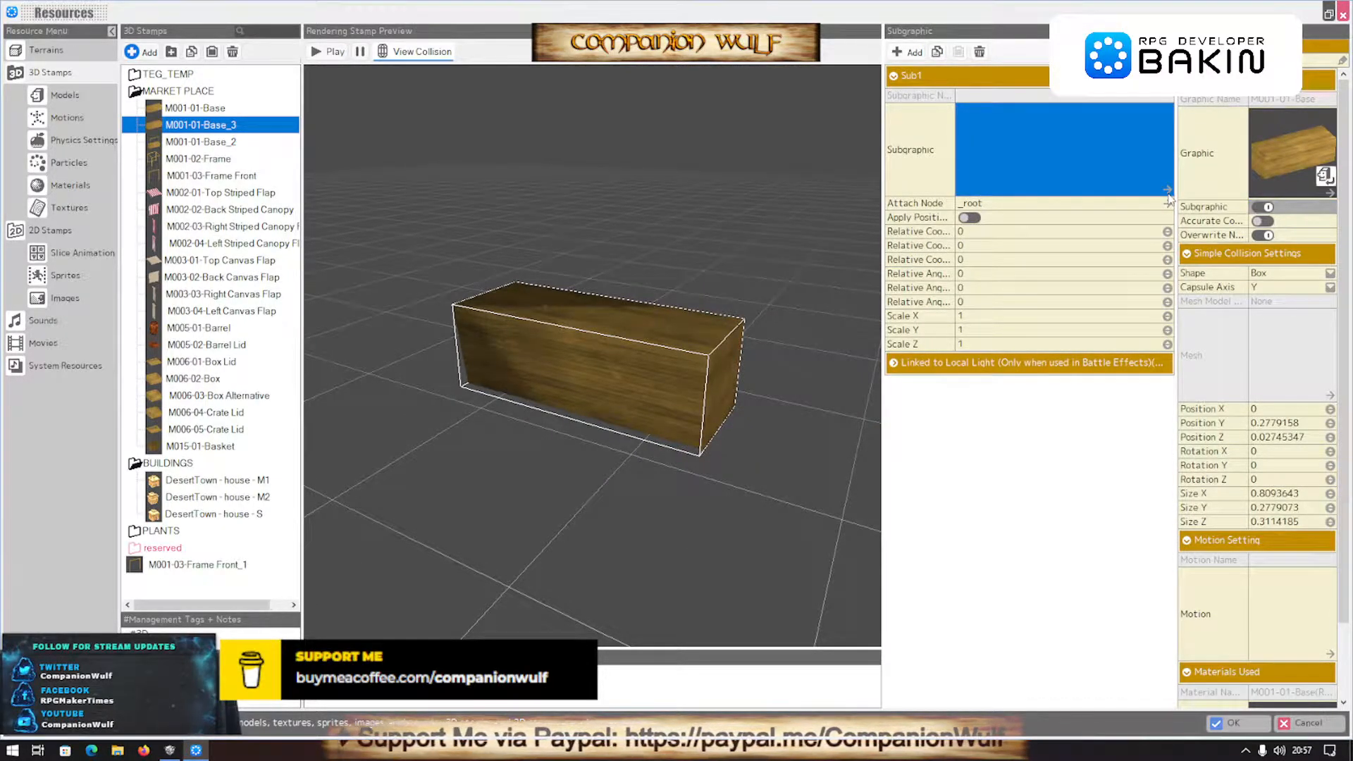
click(1166, 191)
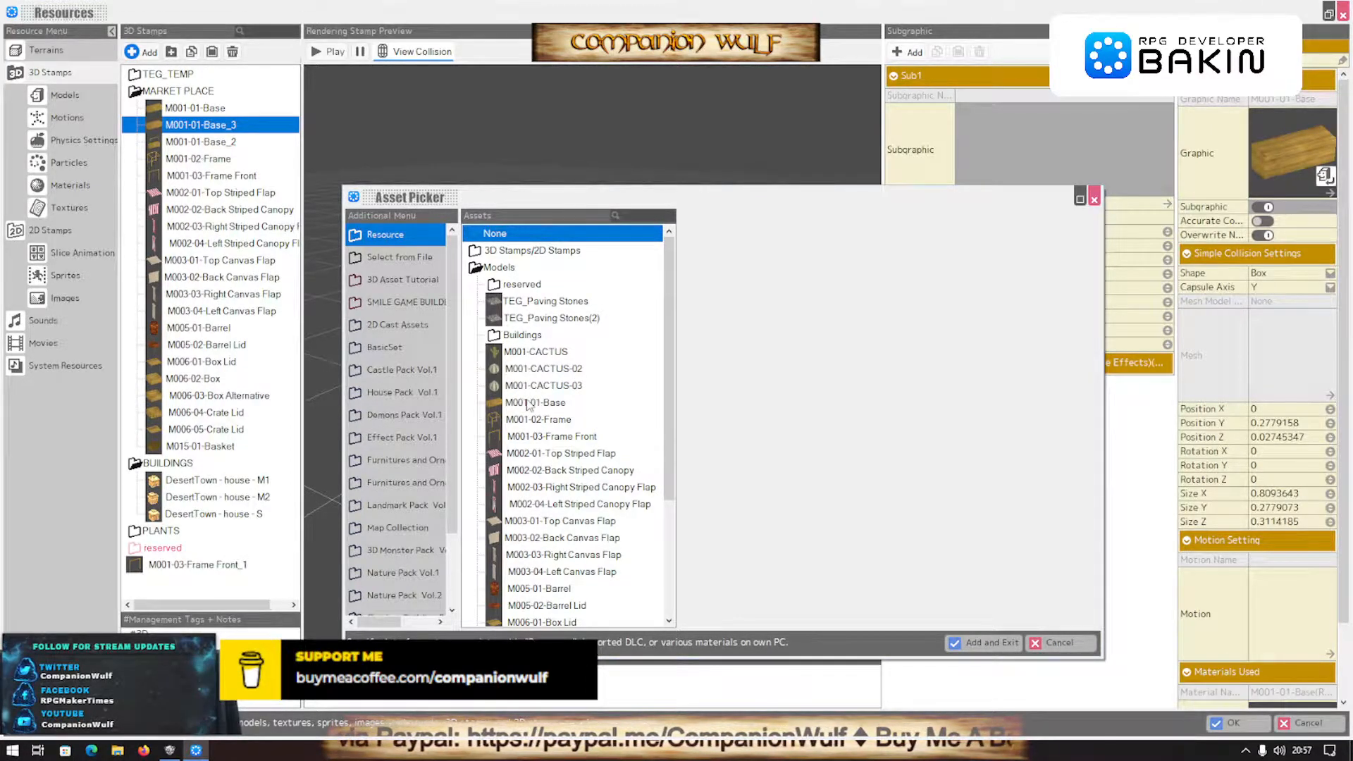
scroll(530, 388, down, 2)
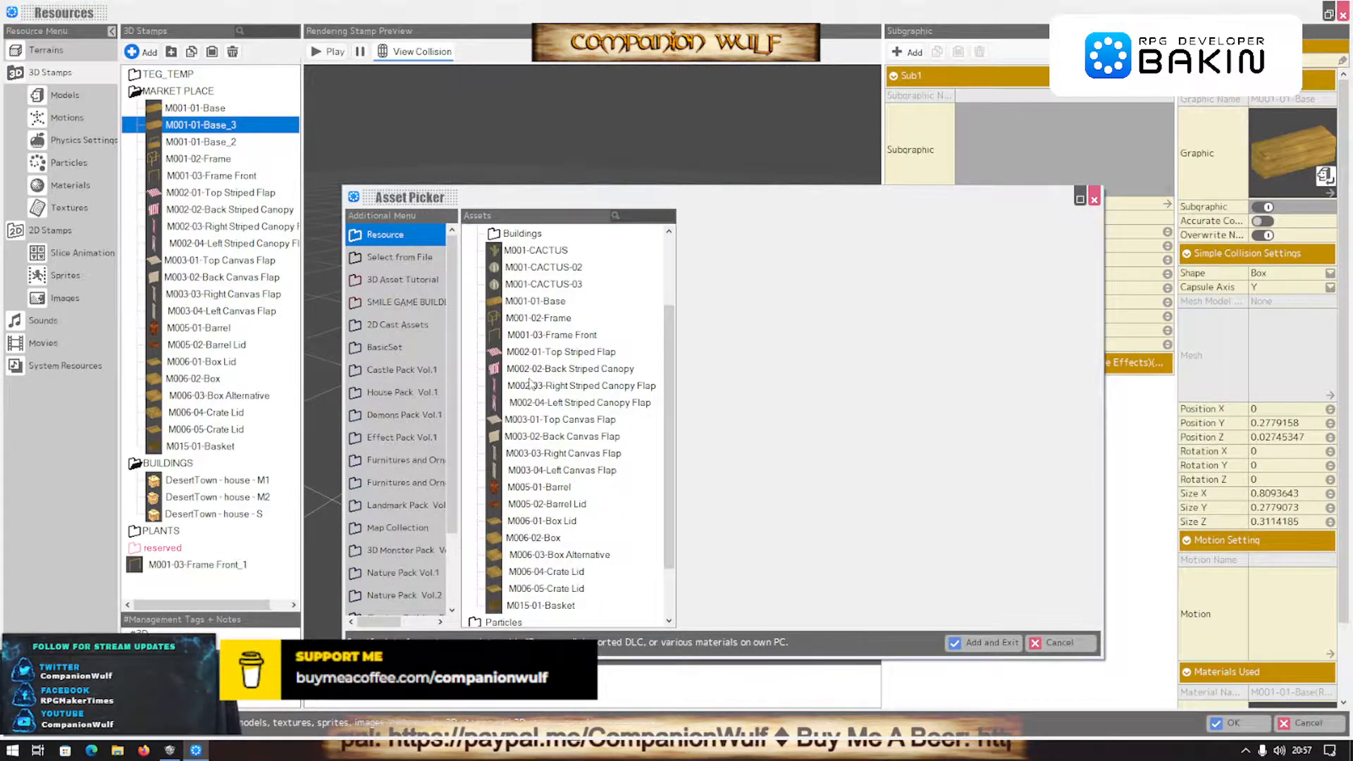
click(530, 319)
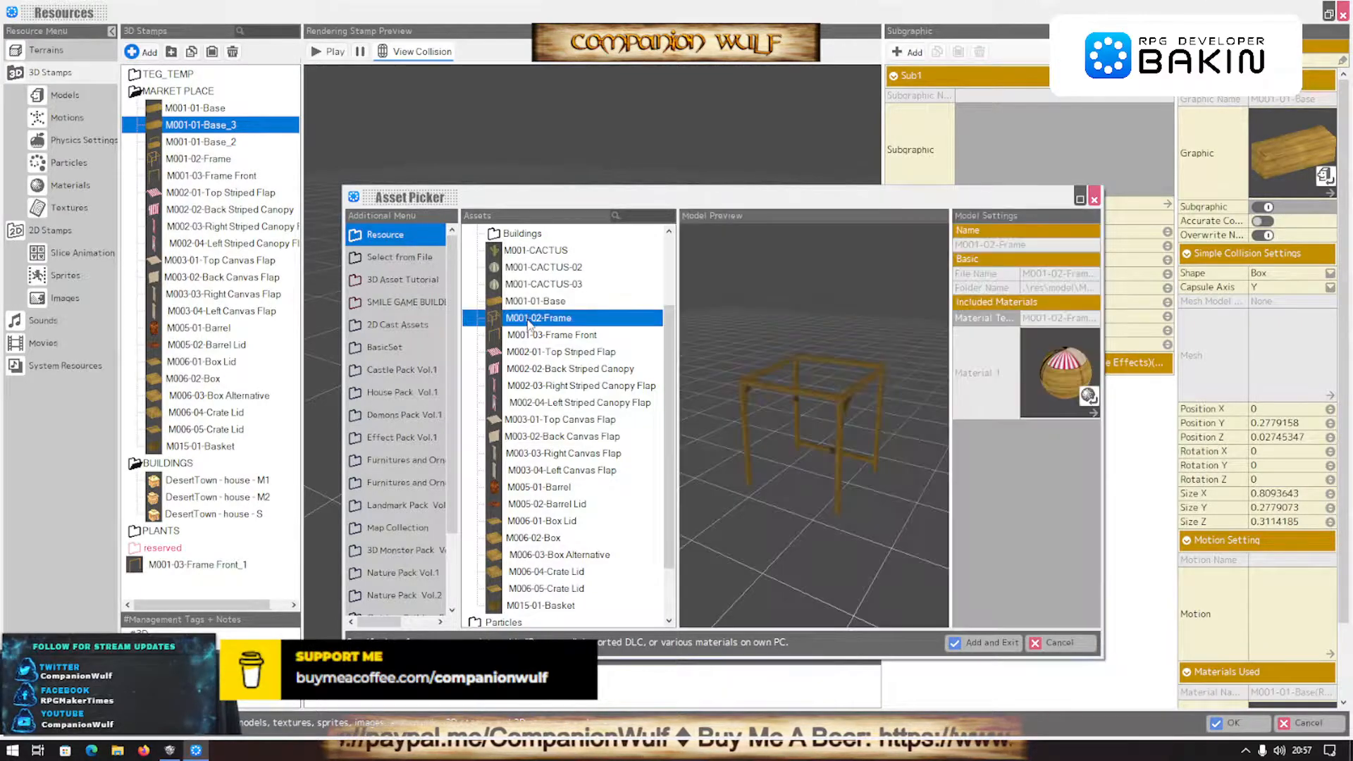
click(985, 644)
click(701, 468)
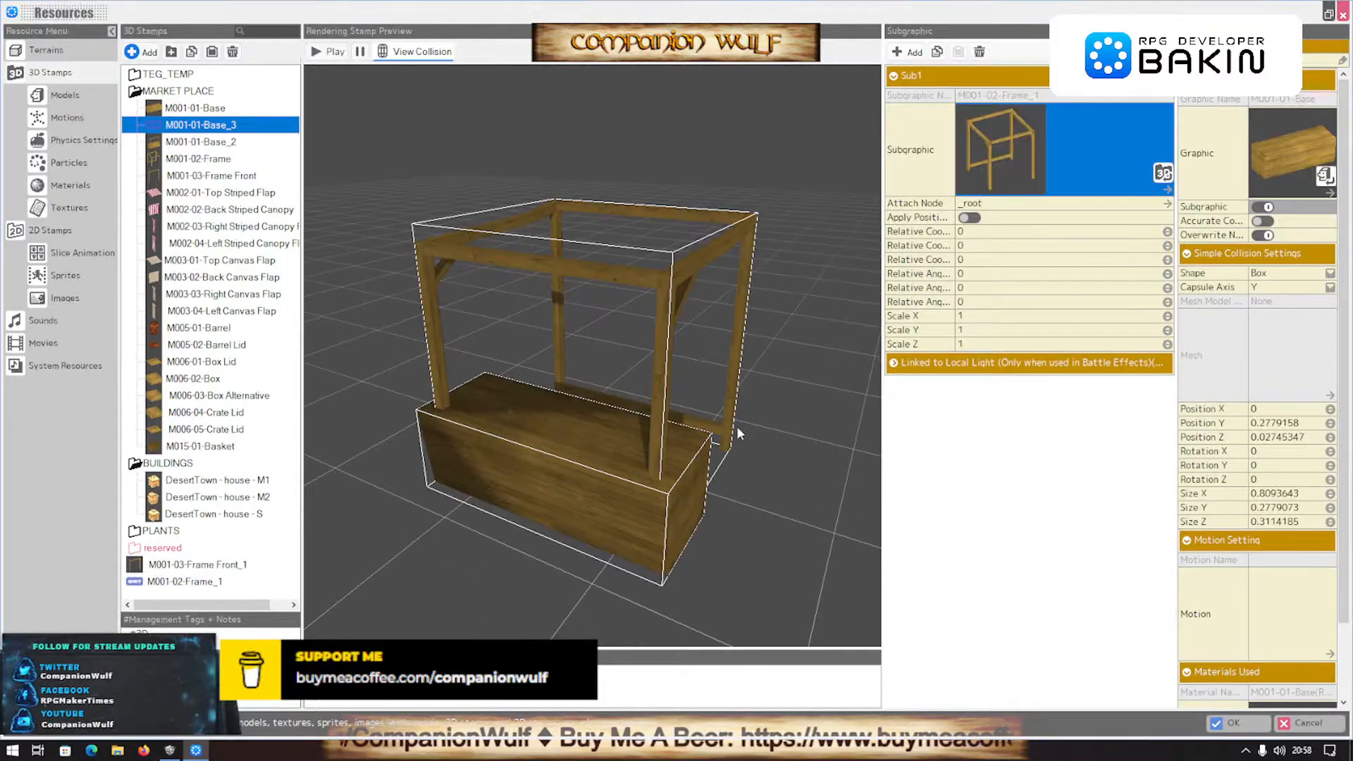
Add a second subgraphic using the M003-01-Top Canvas Flap model, and collapse the first subgraphic's settings
click(909, 52)
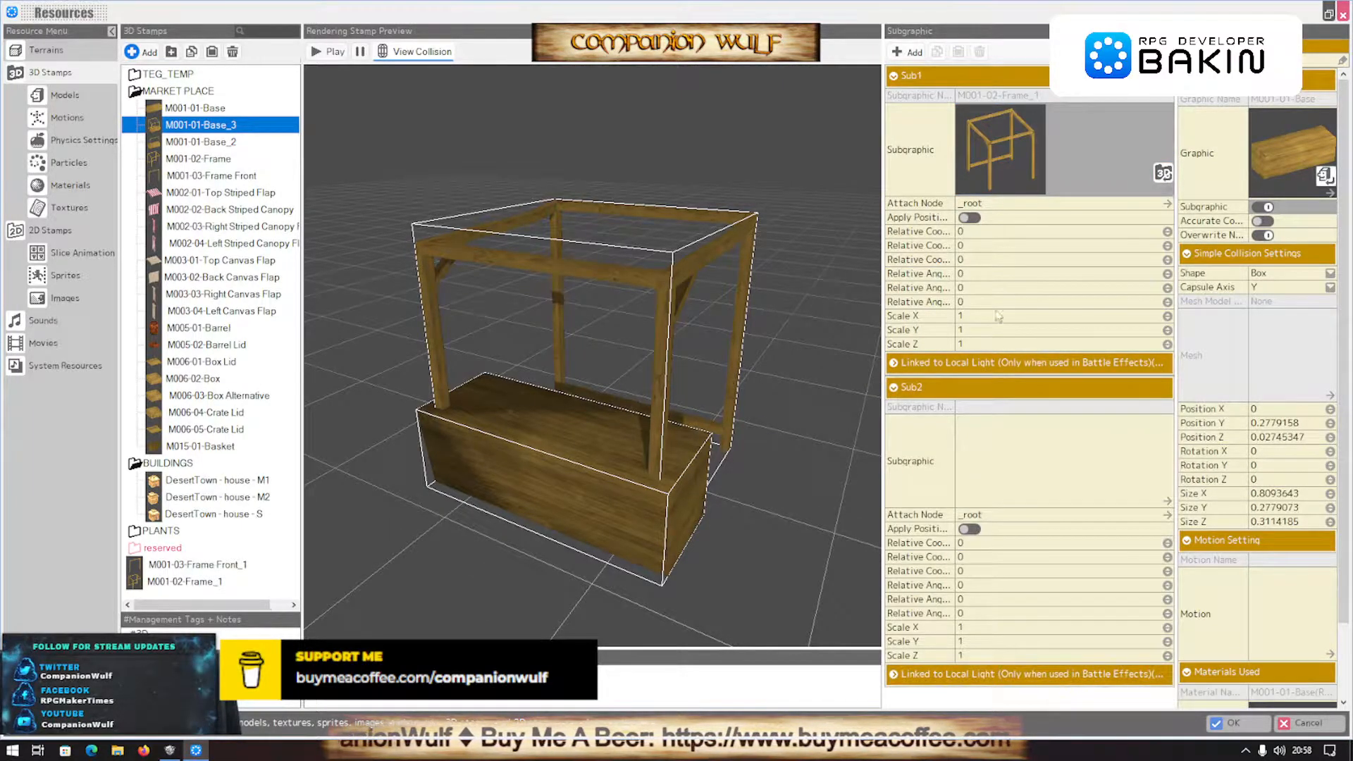
click(1161, 503)
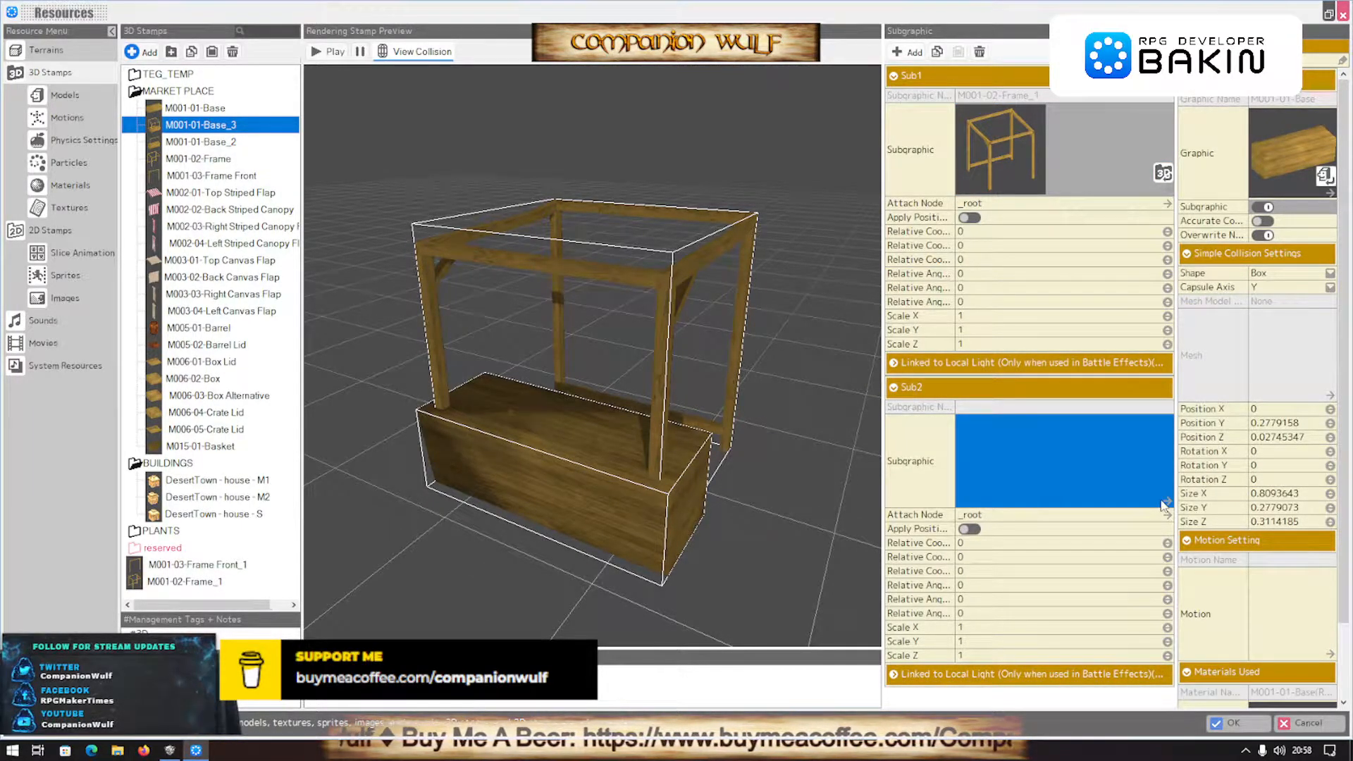
click(1161, 503)
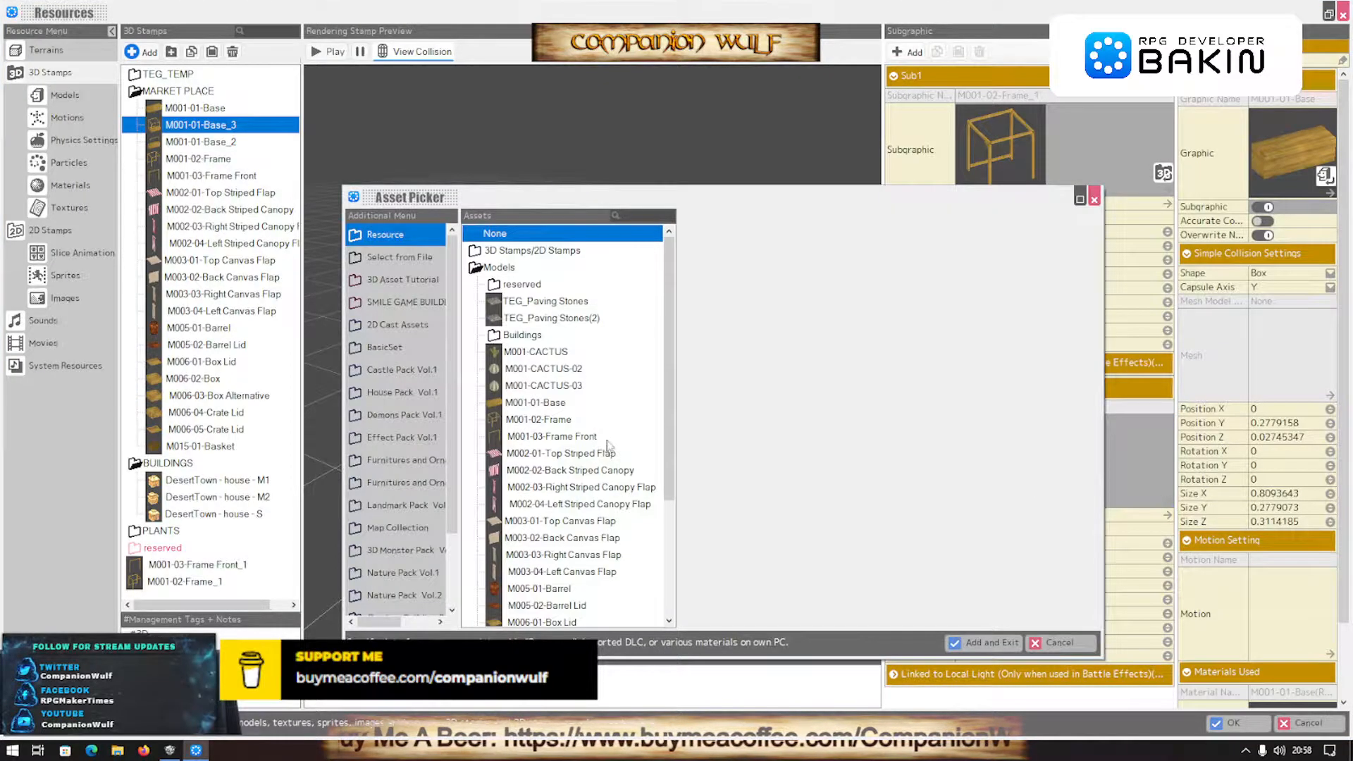
scroll(551, 448, down, 1)
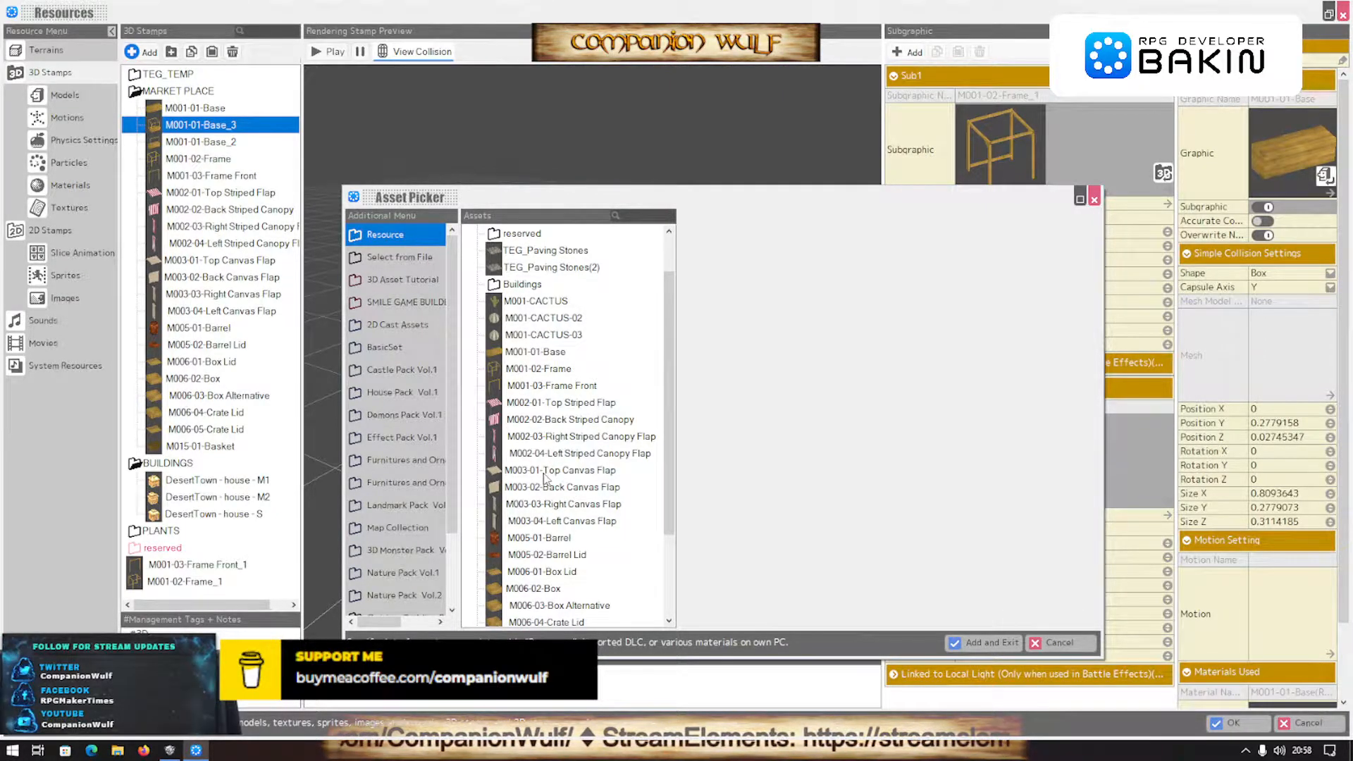
click(505, 476)
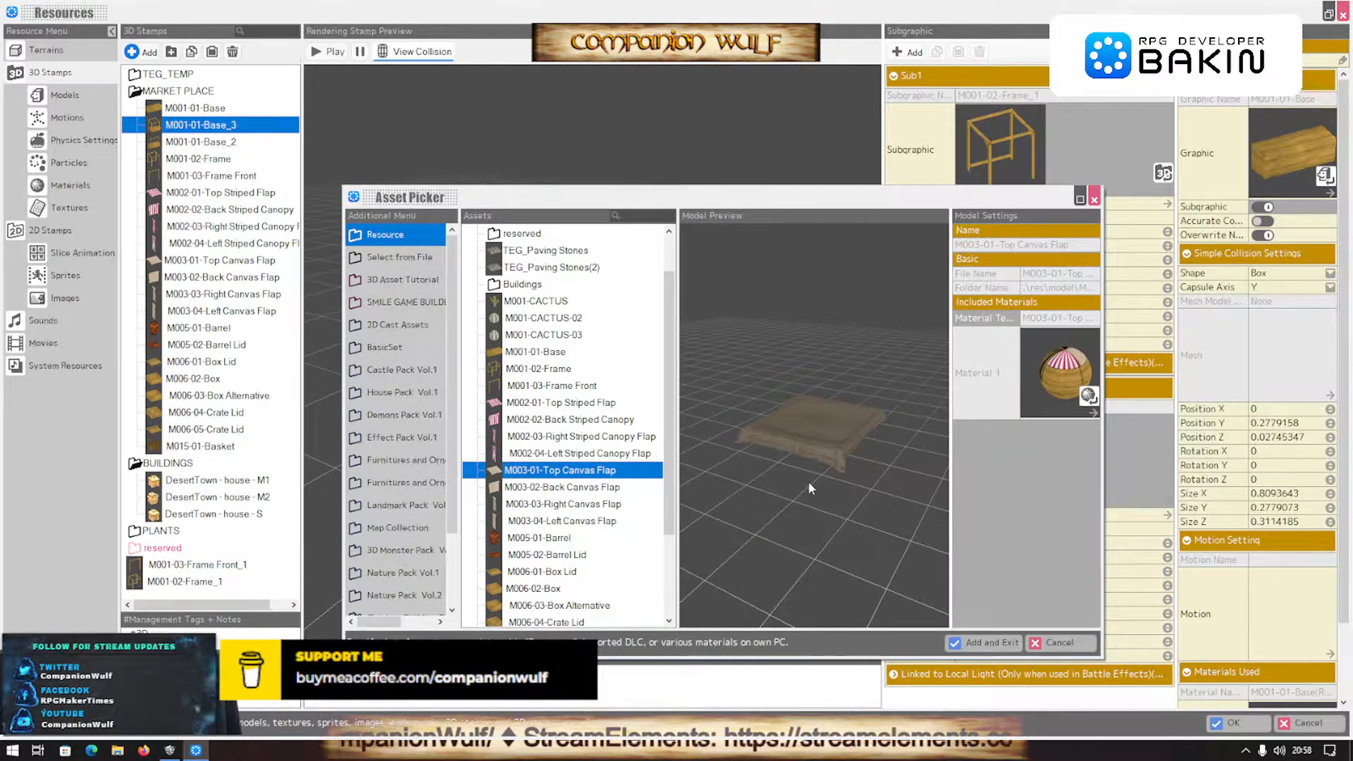
click(967, 642)
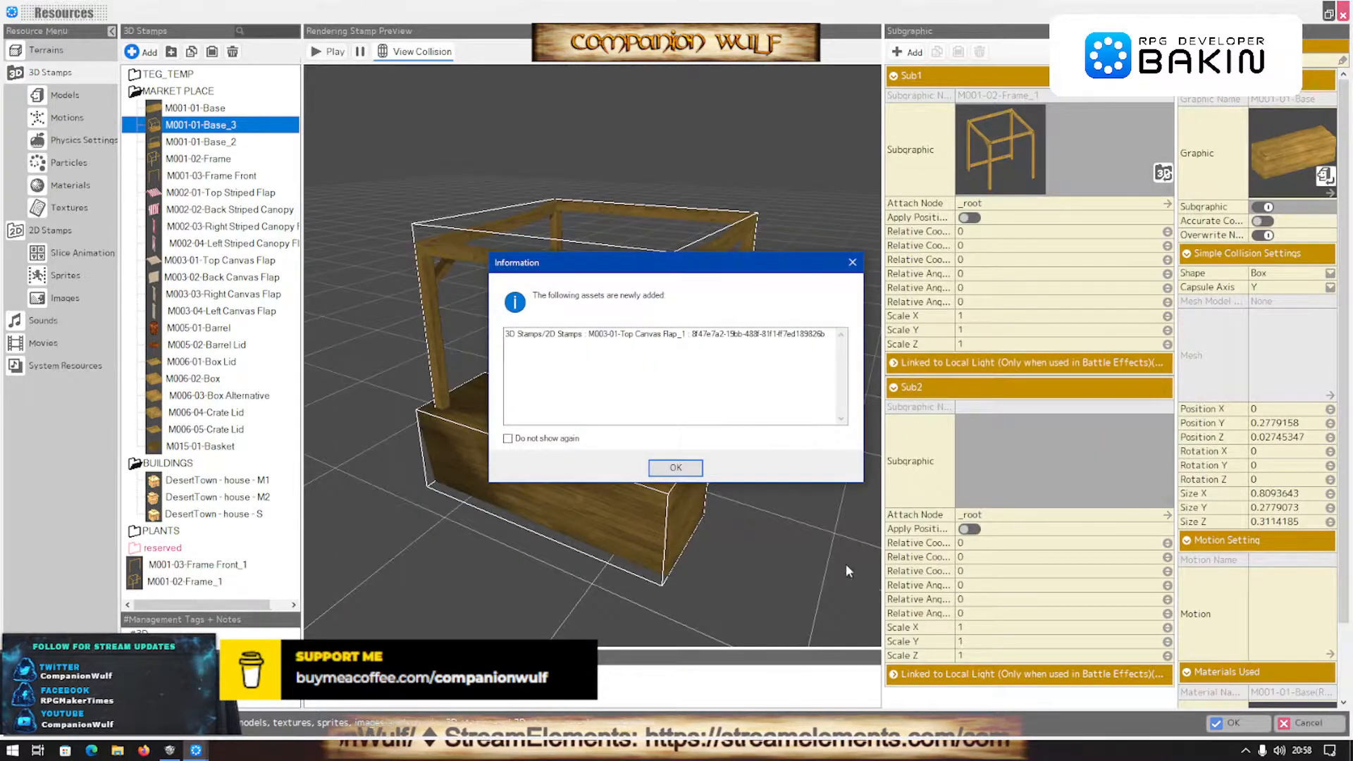
click(673, 469)
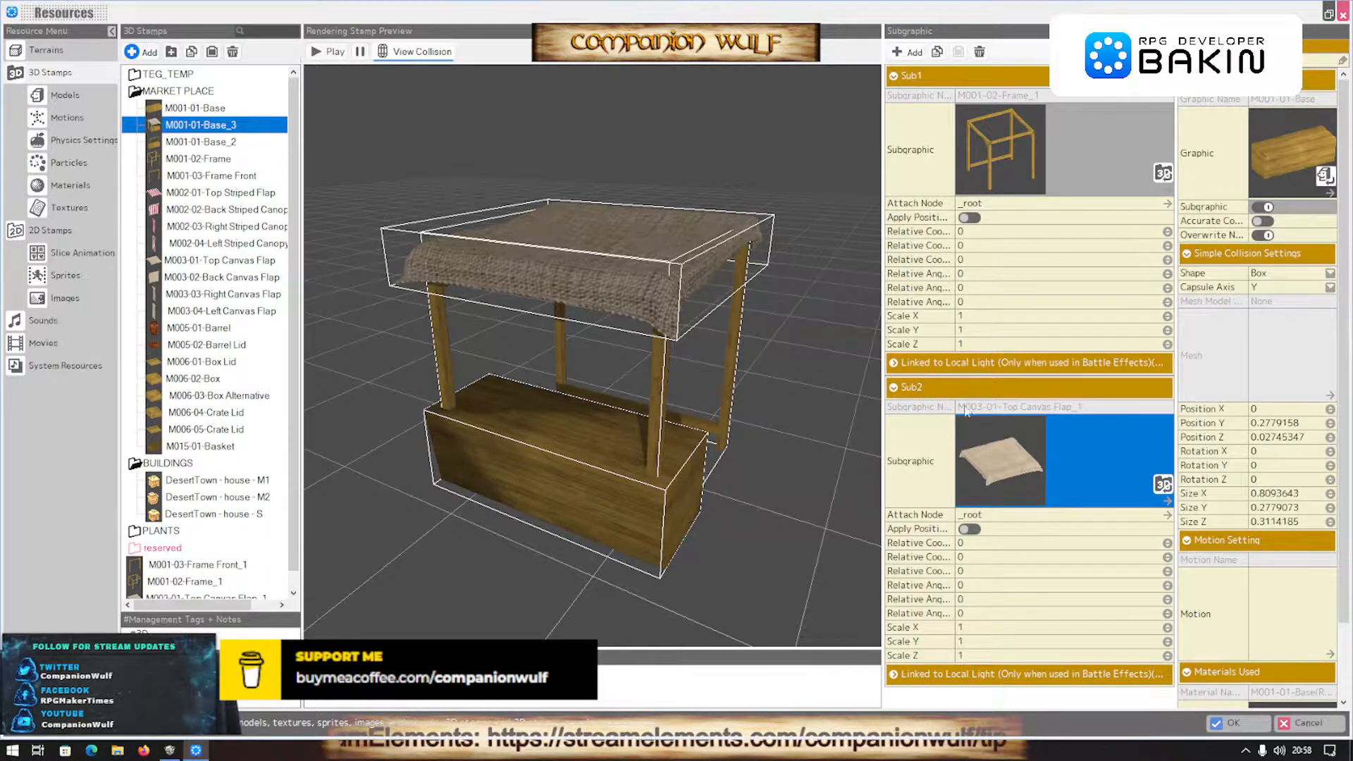
click(909, 76)
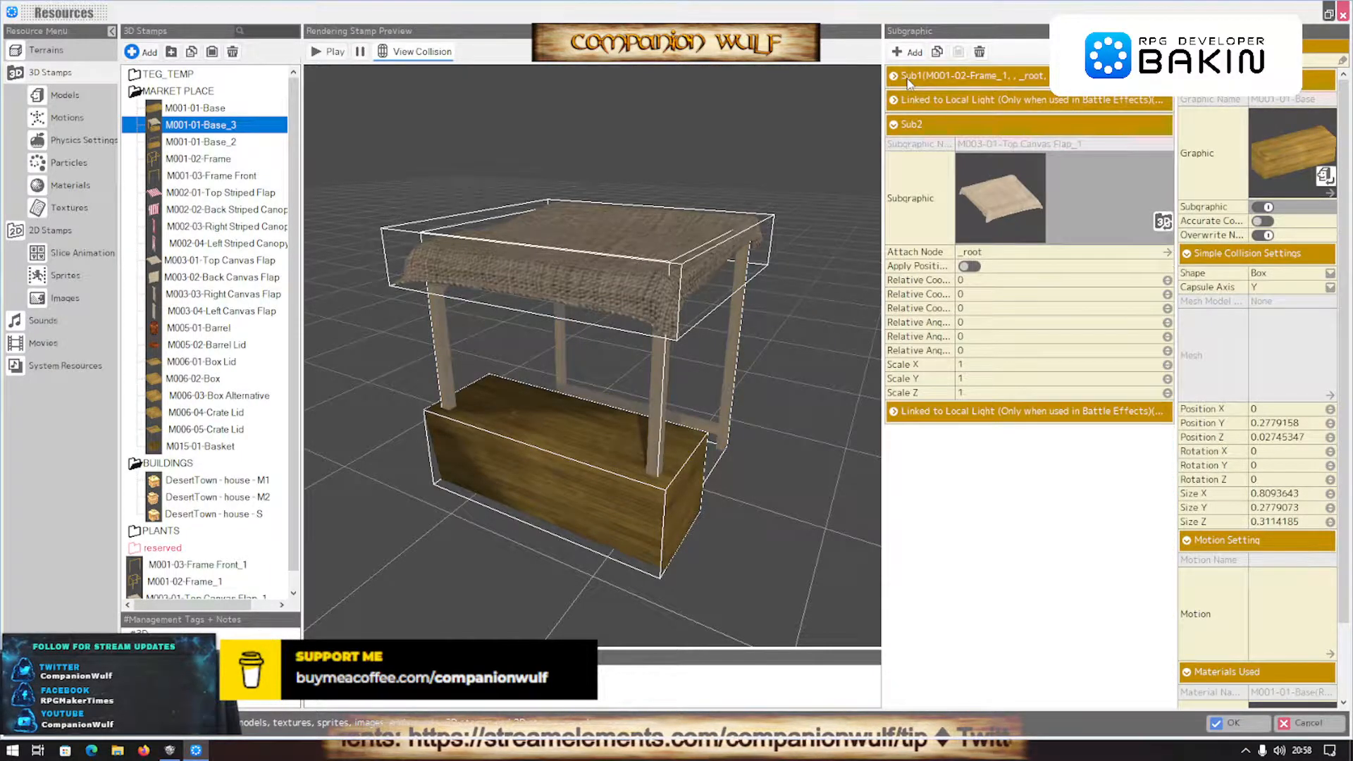
Add a third subgraphic to the stall stamp and assign it the M003-02-Back Canvas Flap model
click(908, 125)
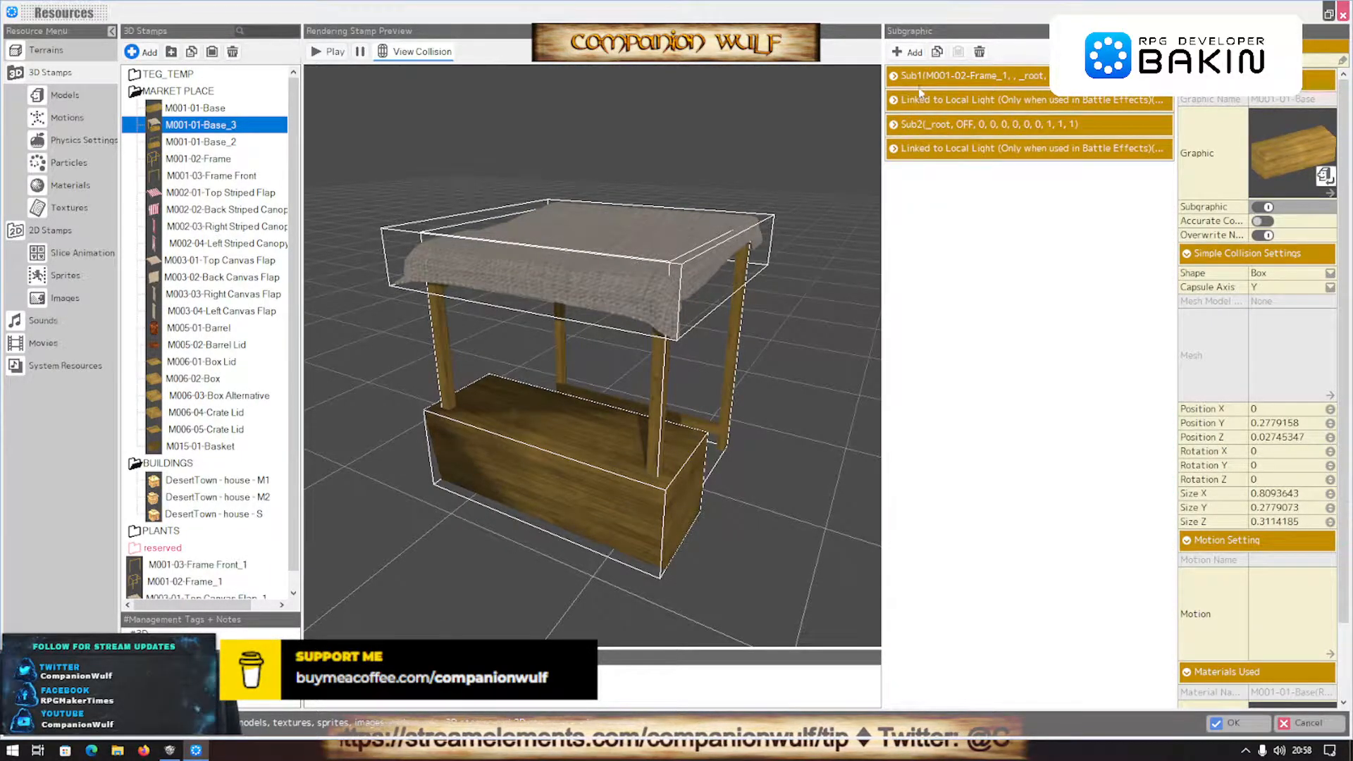
click(913, 125)
click(904, 54)
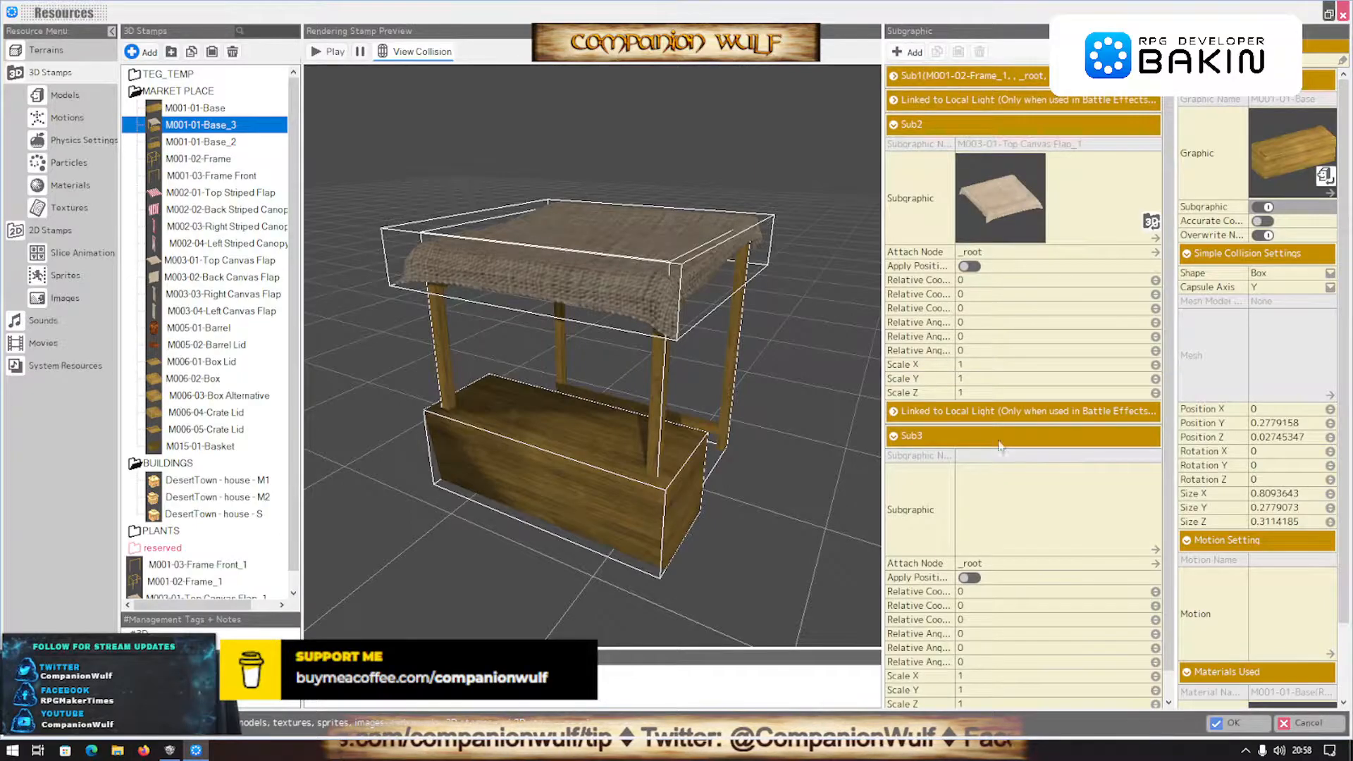
scroll(1154, 525, down, 1)
click(1152, 525)
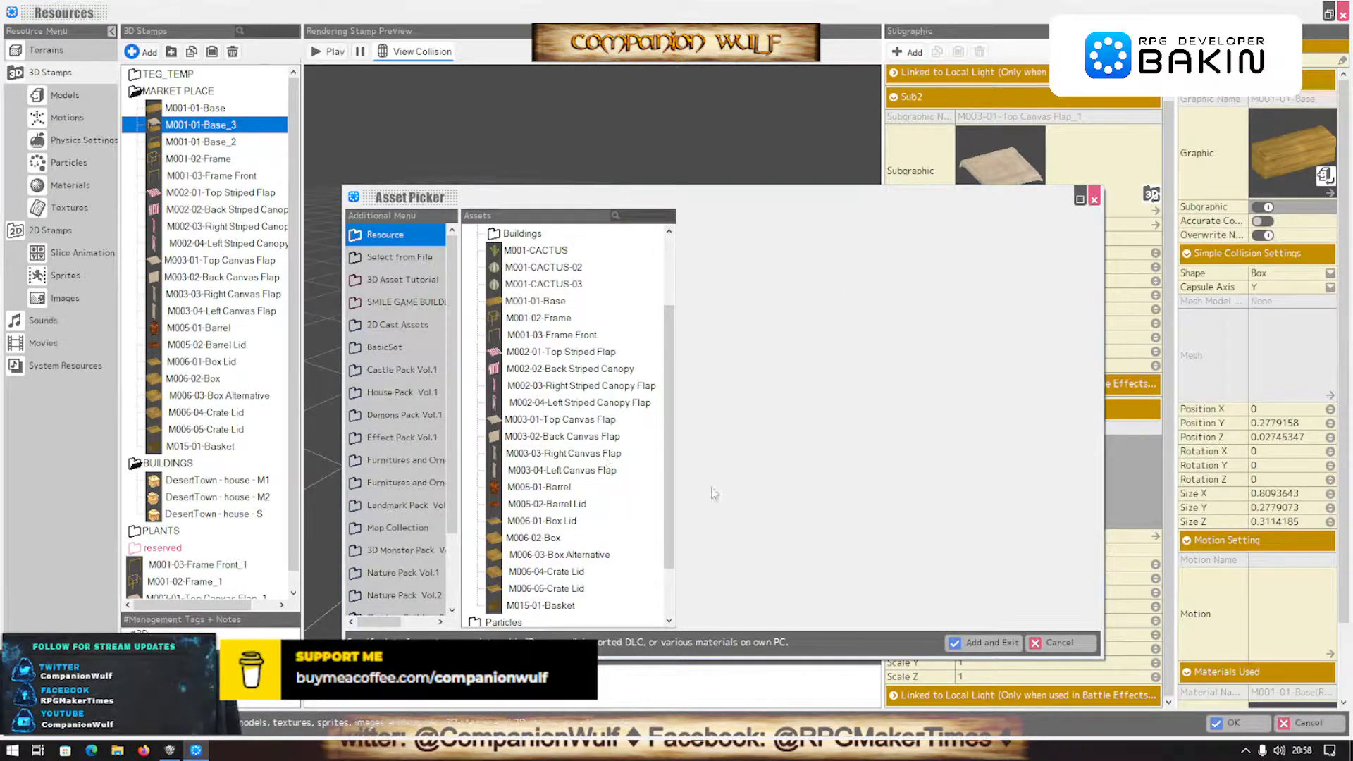
click(562, 437)
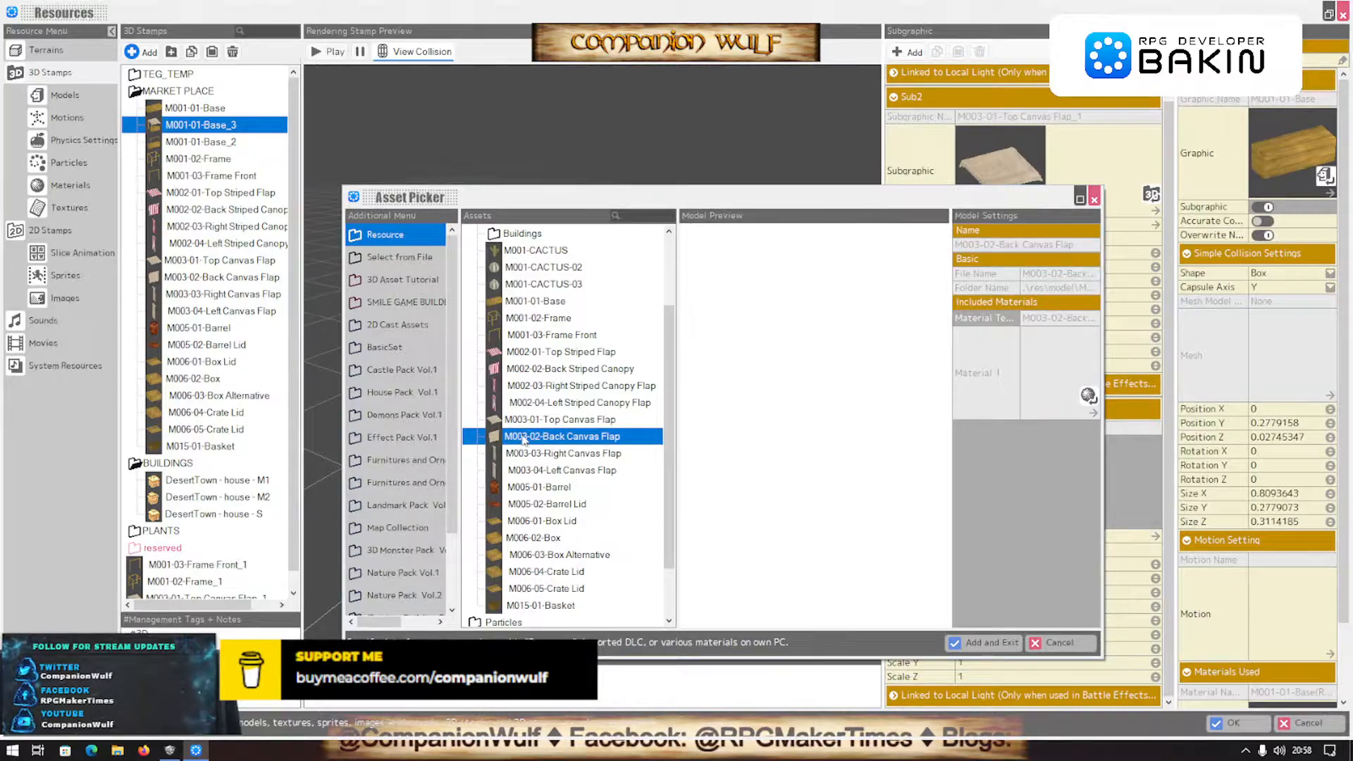
click(984, 640)
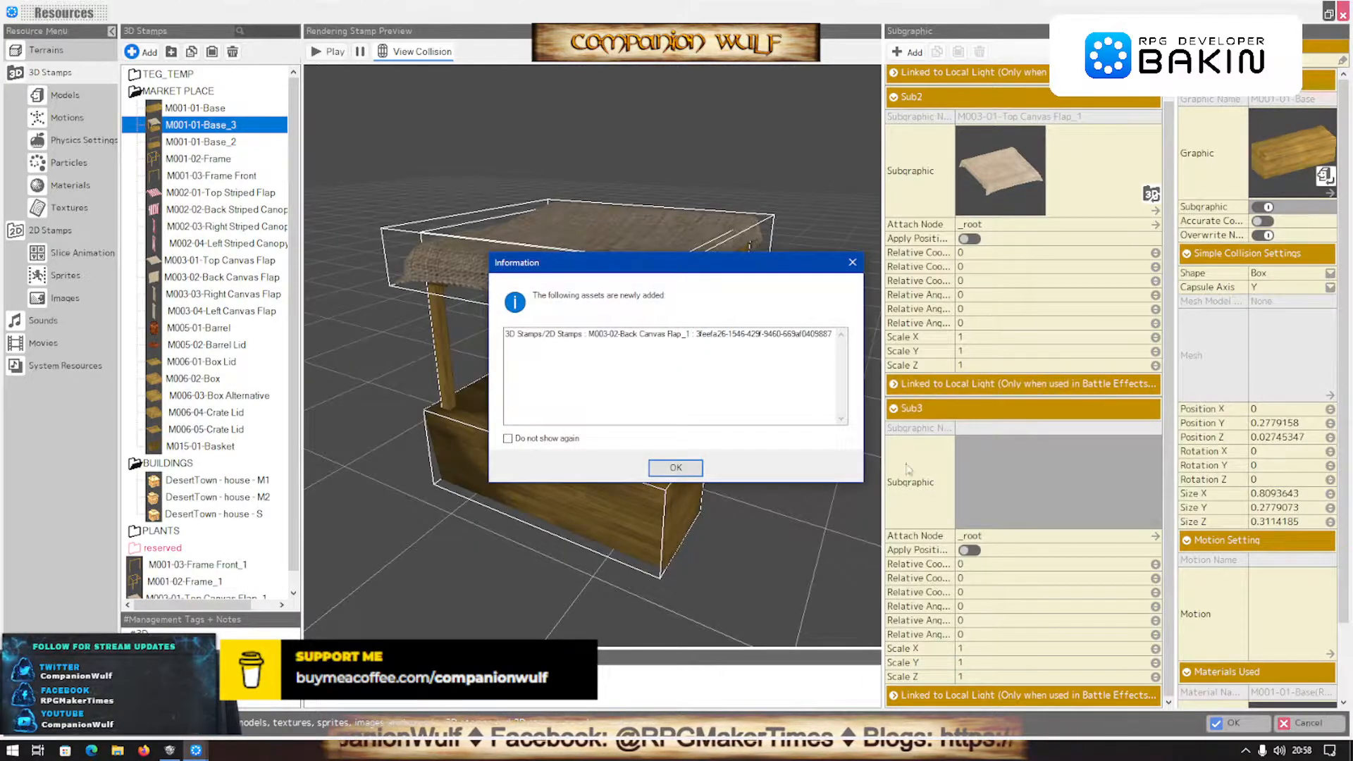
click(674, 469)
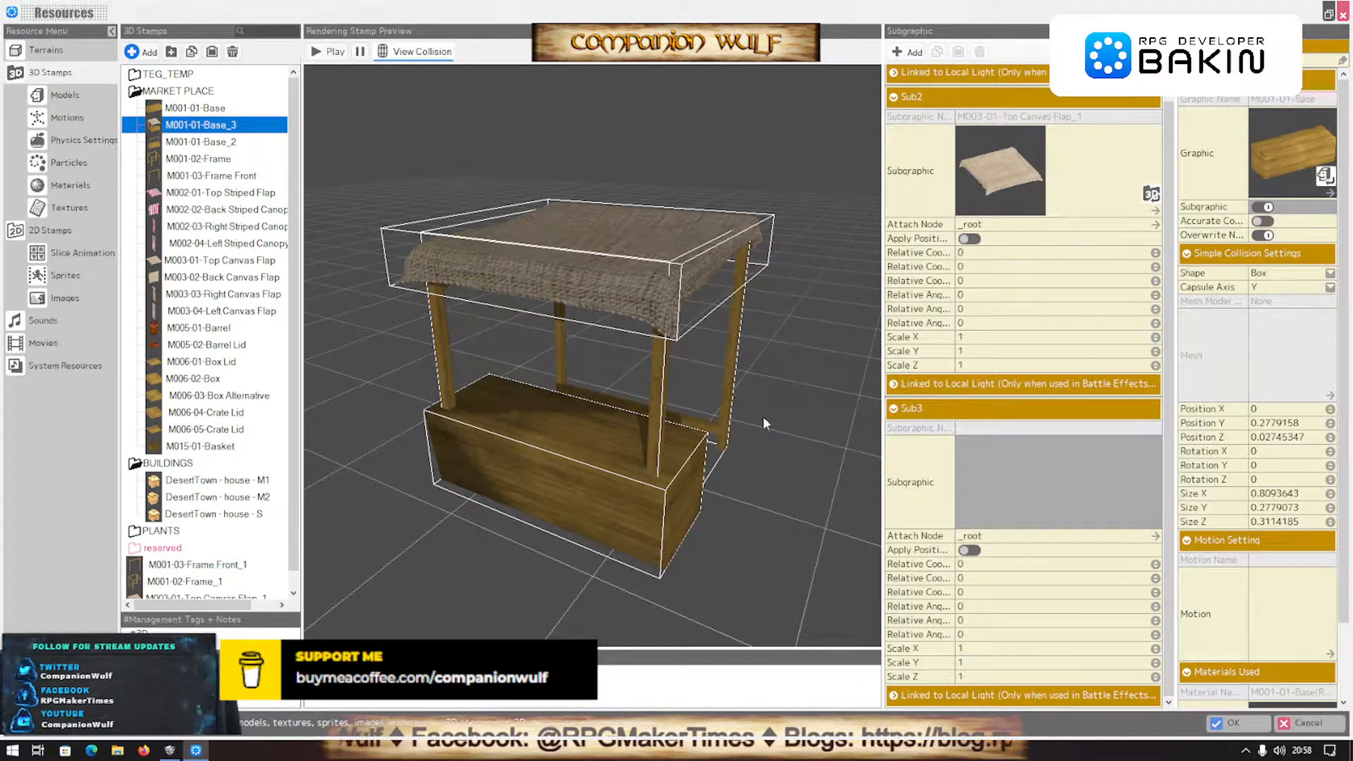
drag(743, 431, 706, 430)
drag(791, 417, 820, 415)
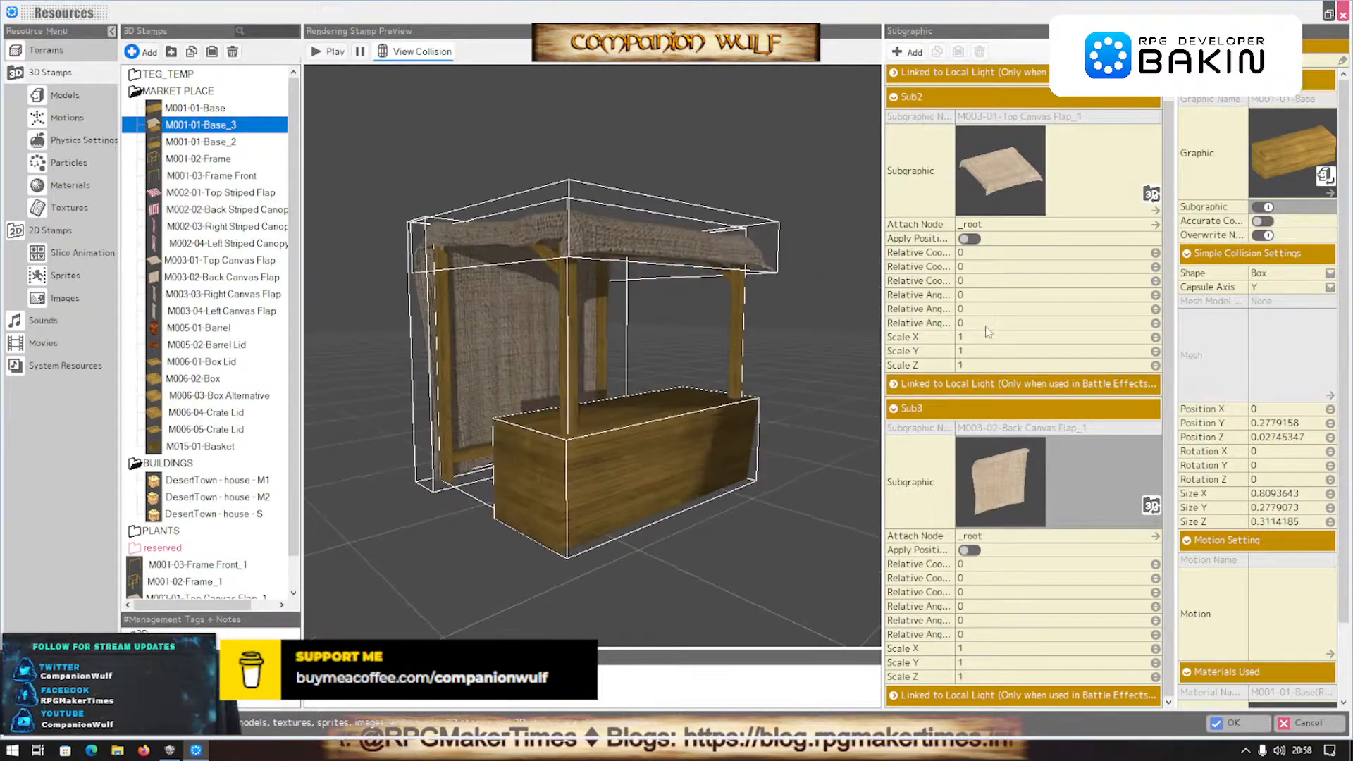
Add a fourth subgraphic to the stall stamp using the M003-04-Left Canvas Flap model
click(914, 52)
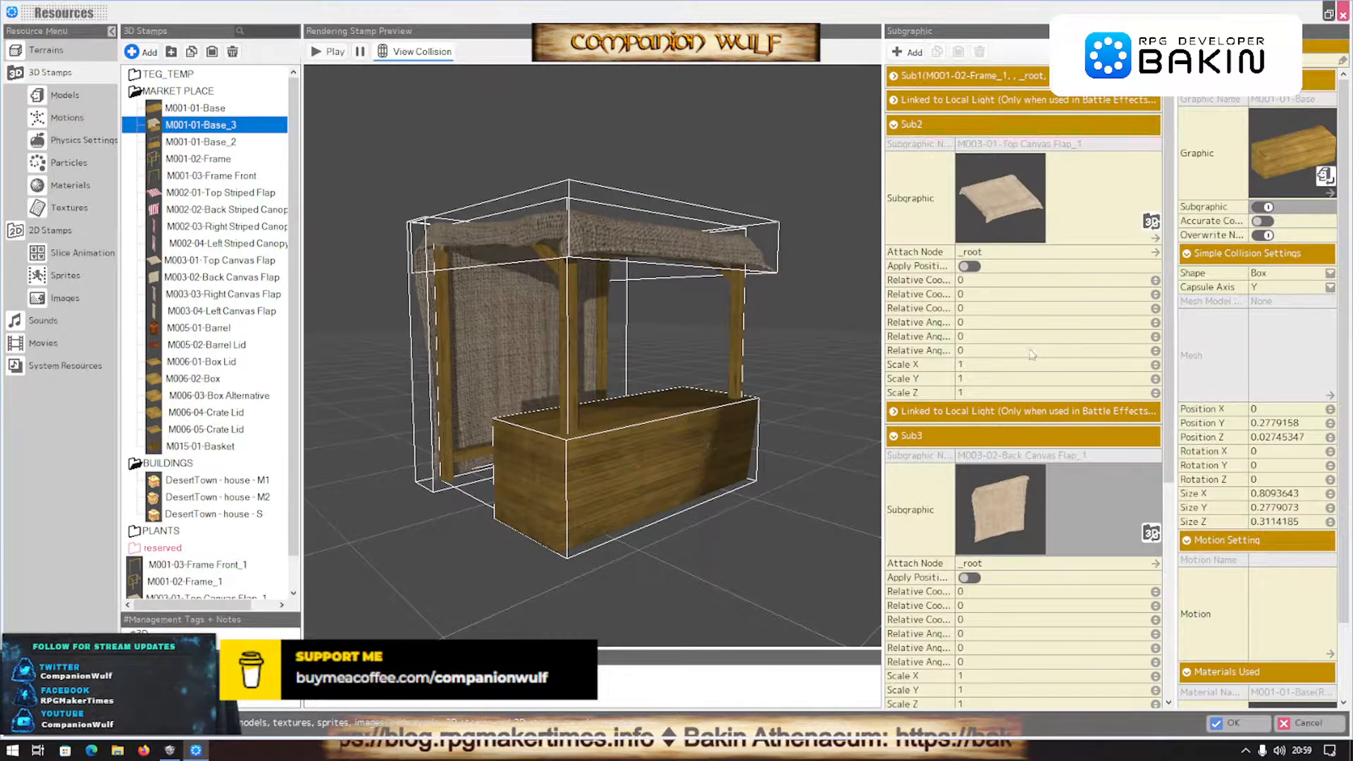
scroll(1031, 355, down, 5)
click(1156, 525)
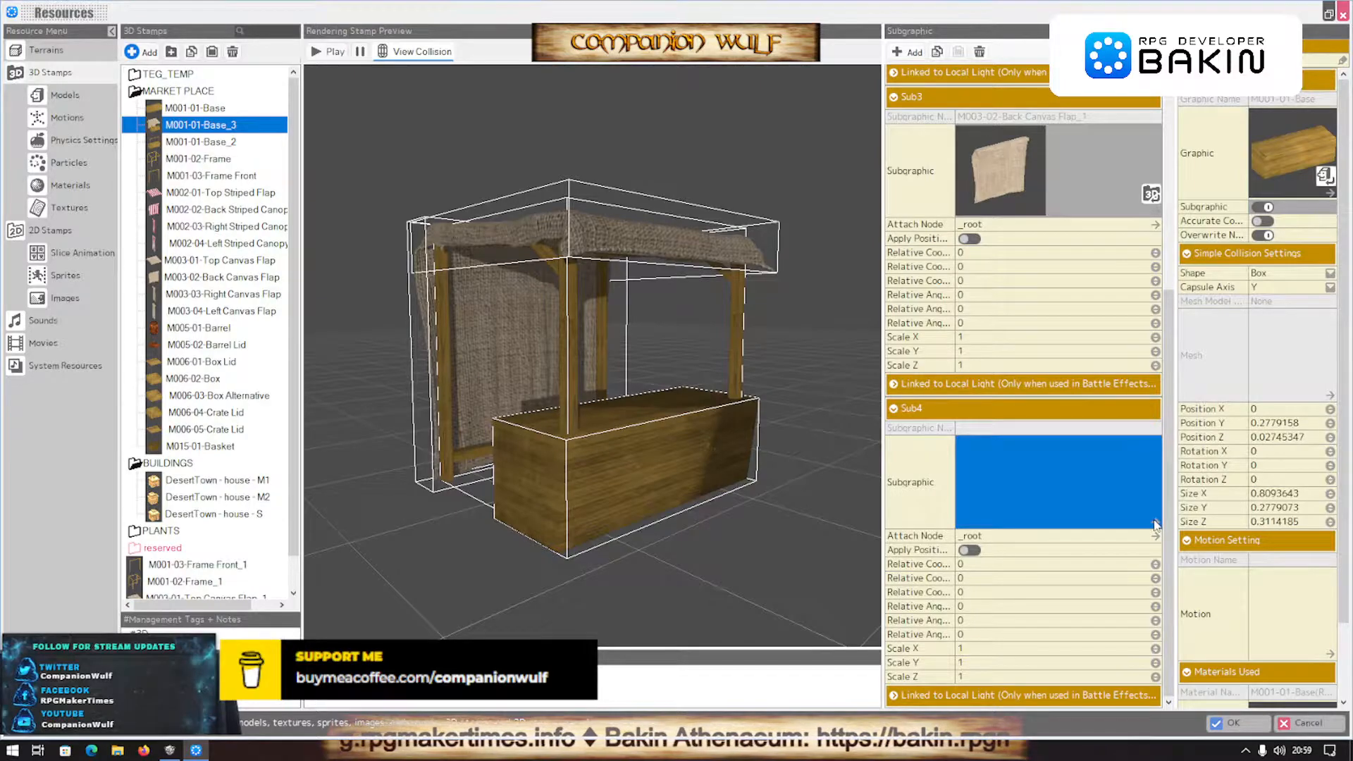
click(1155, 525)
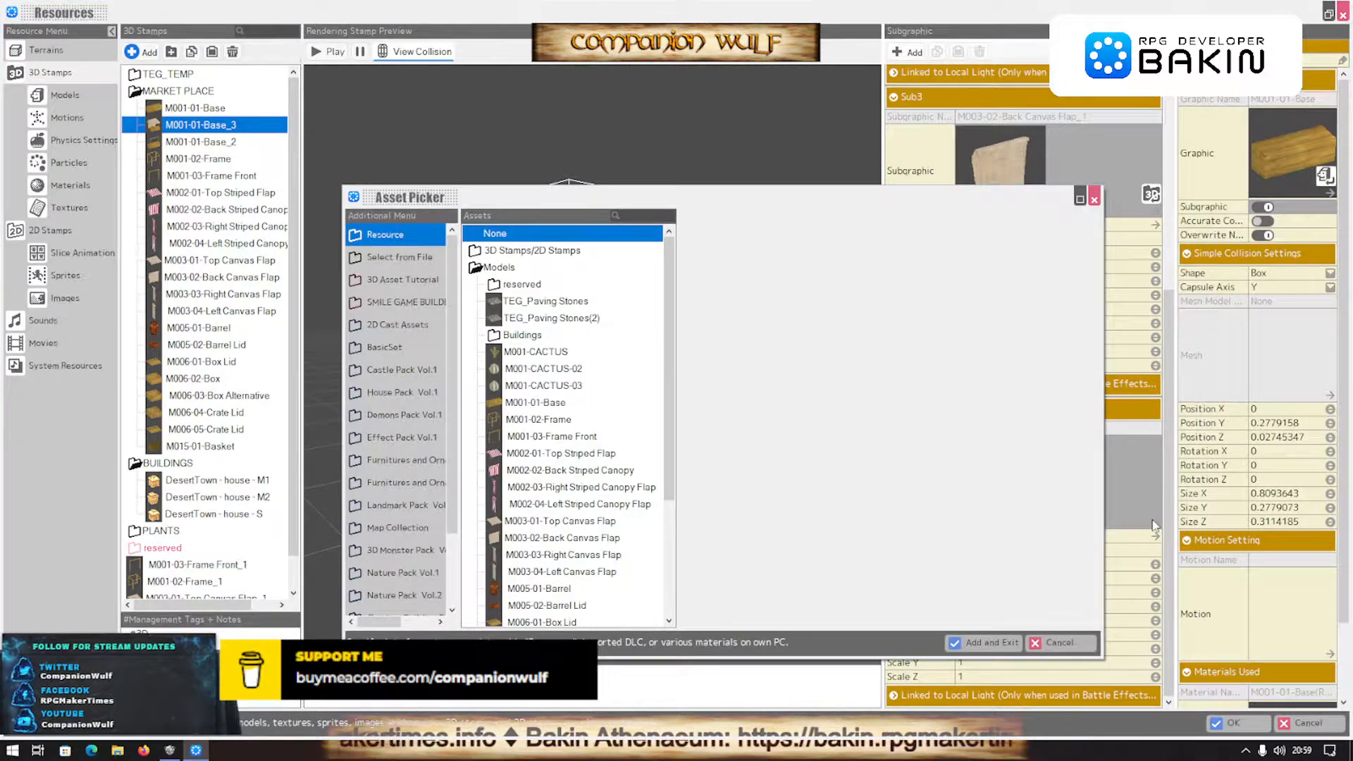
click(560, 572)
click(978, 641)
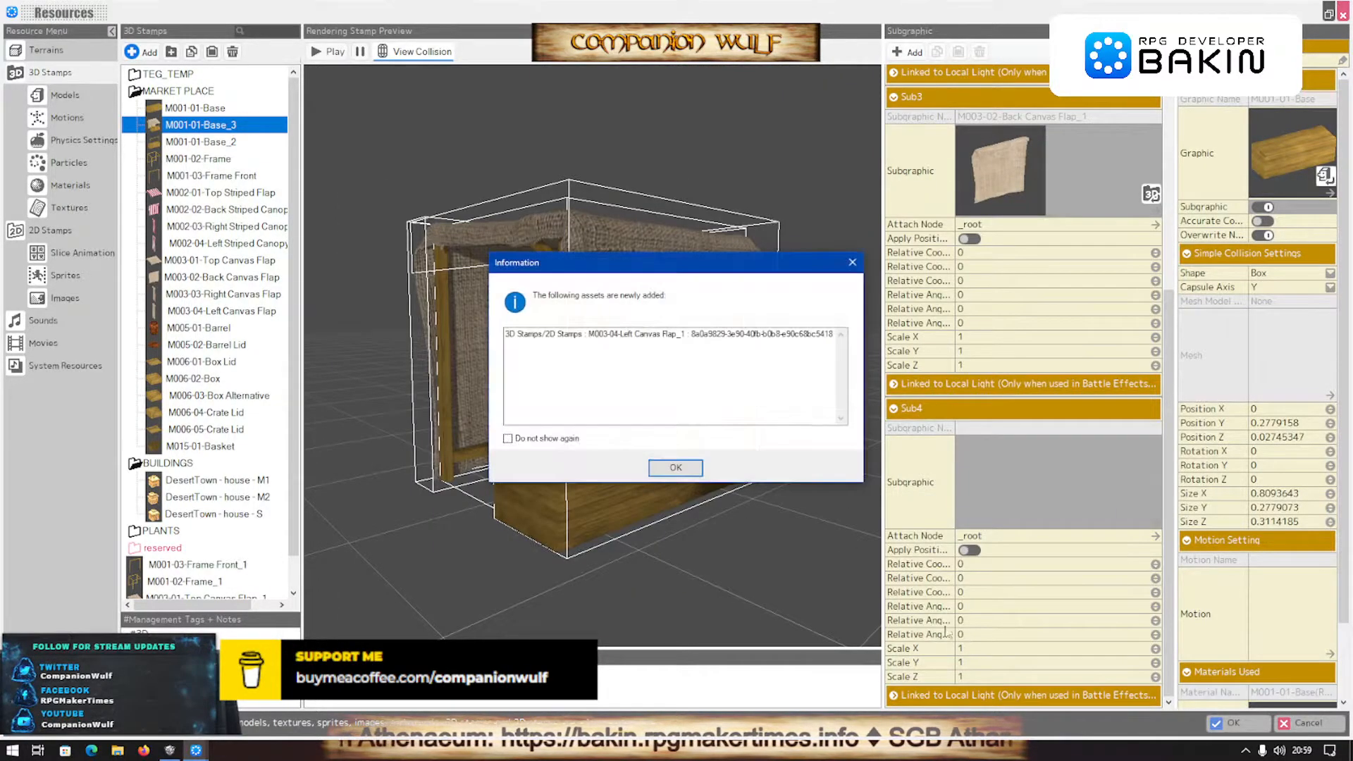
click(689, 468)
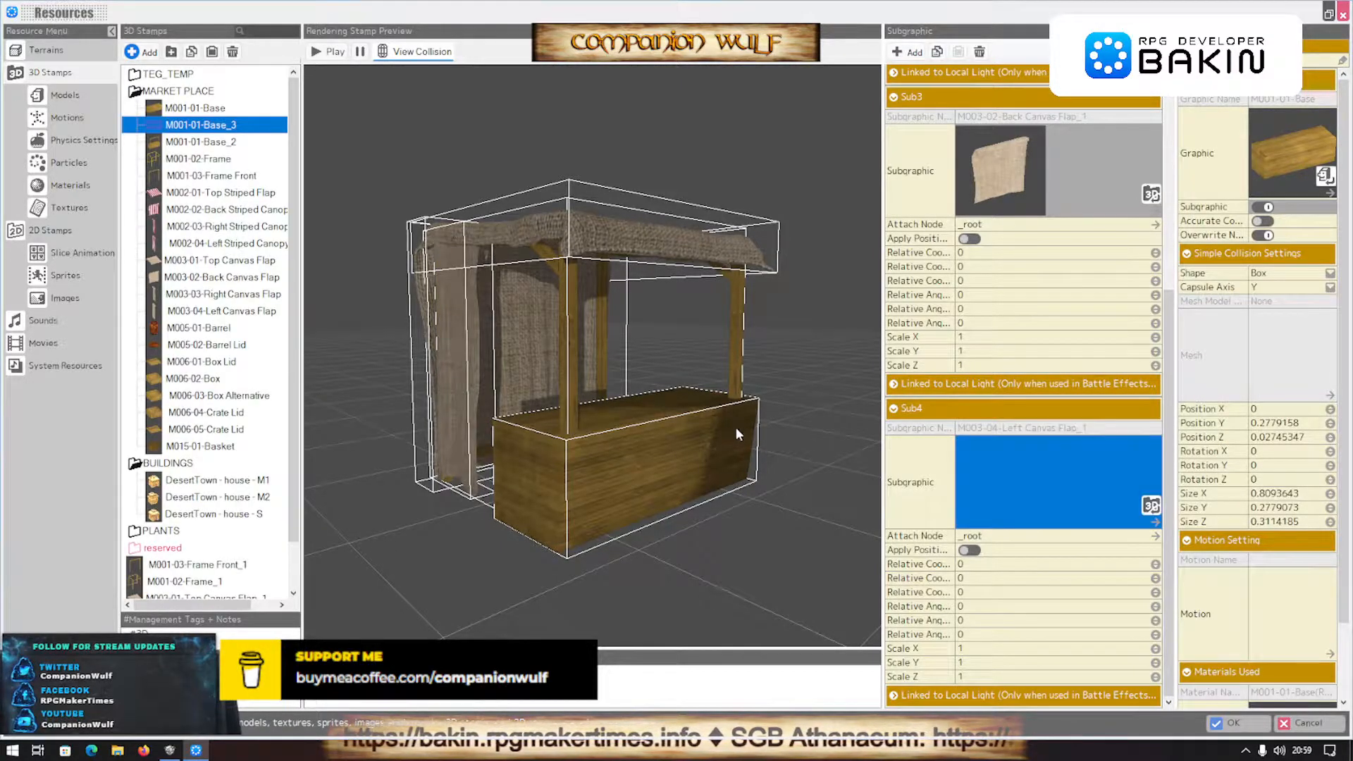
Examine how the left canvas flap fits the stall frame and counter, viewing the preview from the side and up close
drag(631, 427, 672, 437)
scroll(672, 437, up, 3)
scroll(672, 437, down, 2)
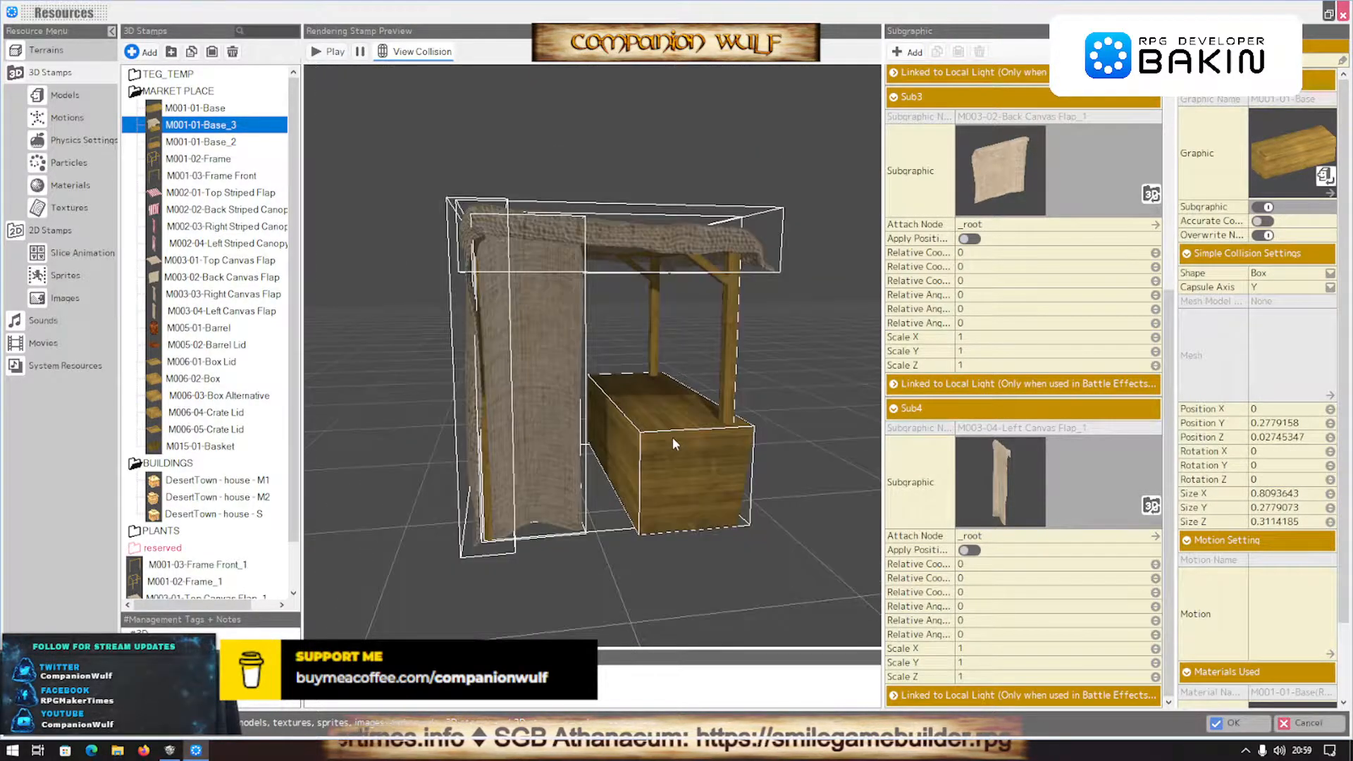
scroll(672, 437, up, 1)
scroll(672, 436, up, 4)
scroll(644, 472, down, 3)
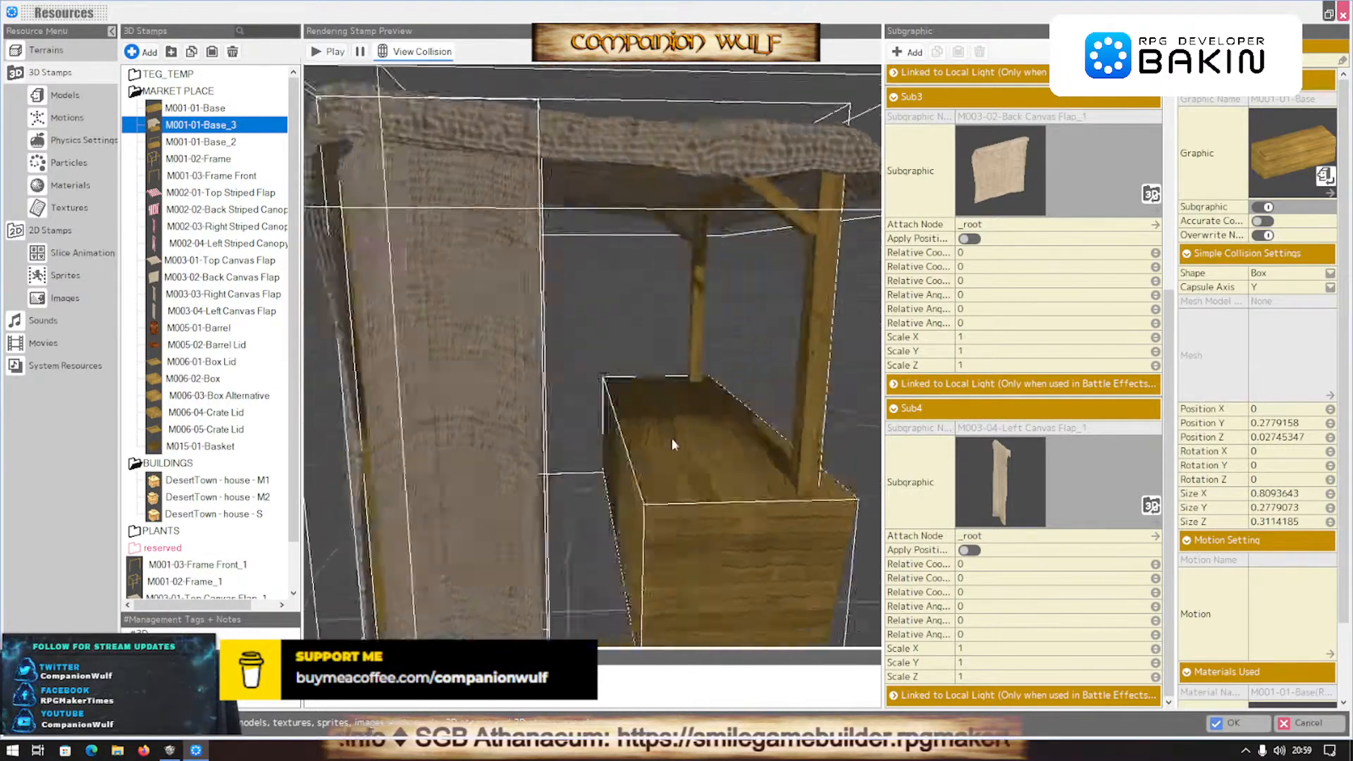
scroll(671, 438, up, 1)
mouse_move(678, 436)
mouse_down()
mouse_move(698, 432)
mouse_move(658, 434)
mouse_up()
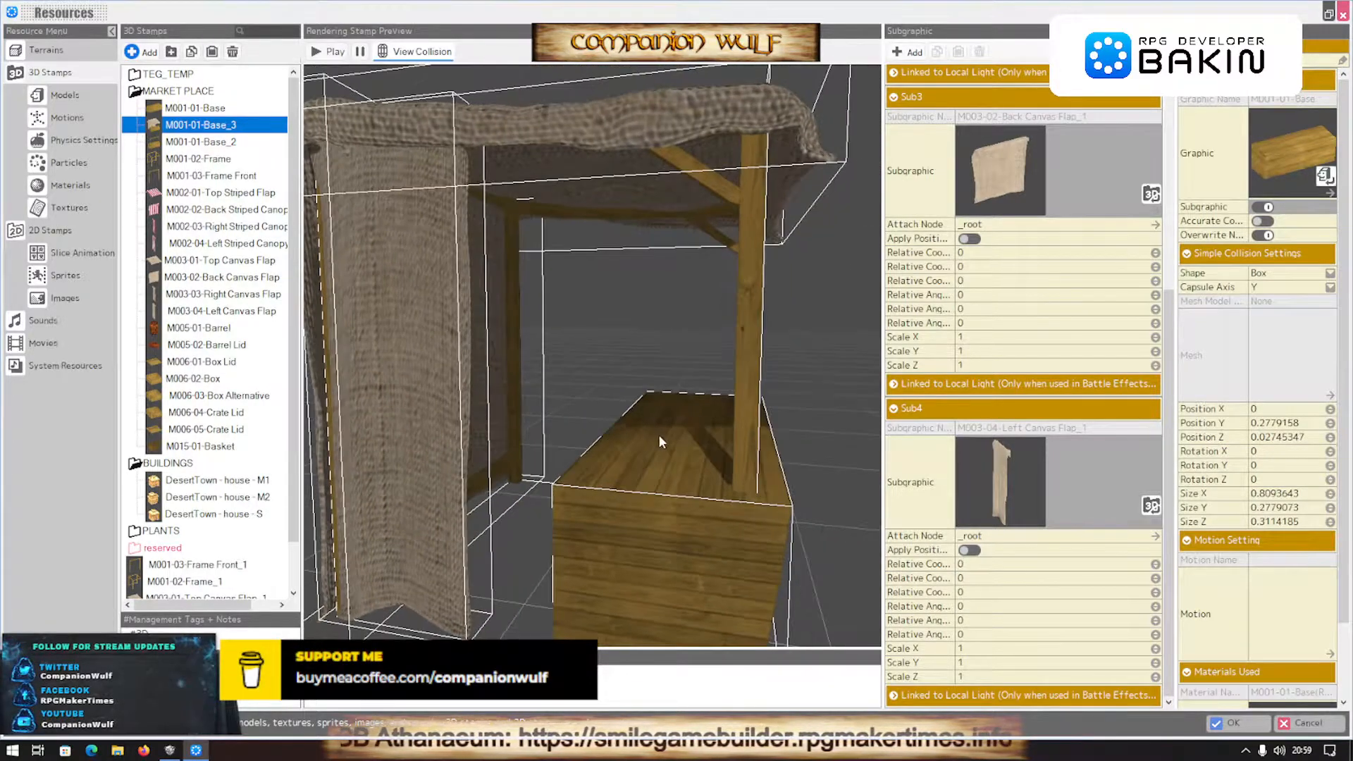
Add two more subgraphic slots and assign the M003-03-Right Canvas Flap model to the fifth one
click(912, 55)
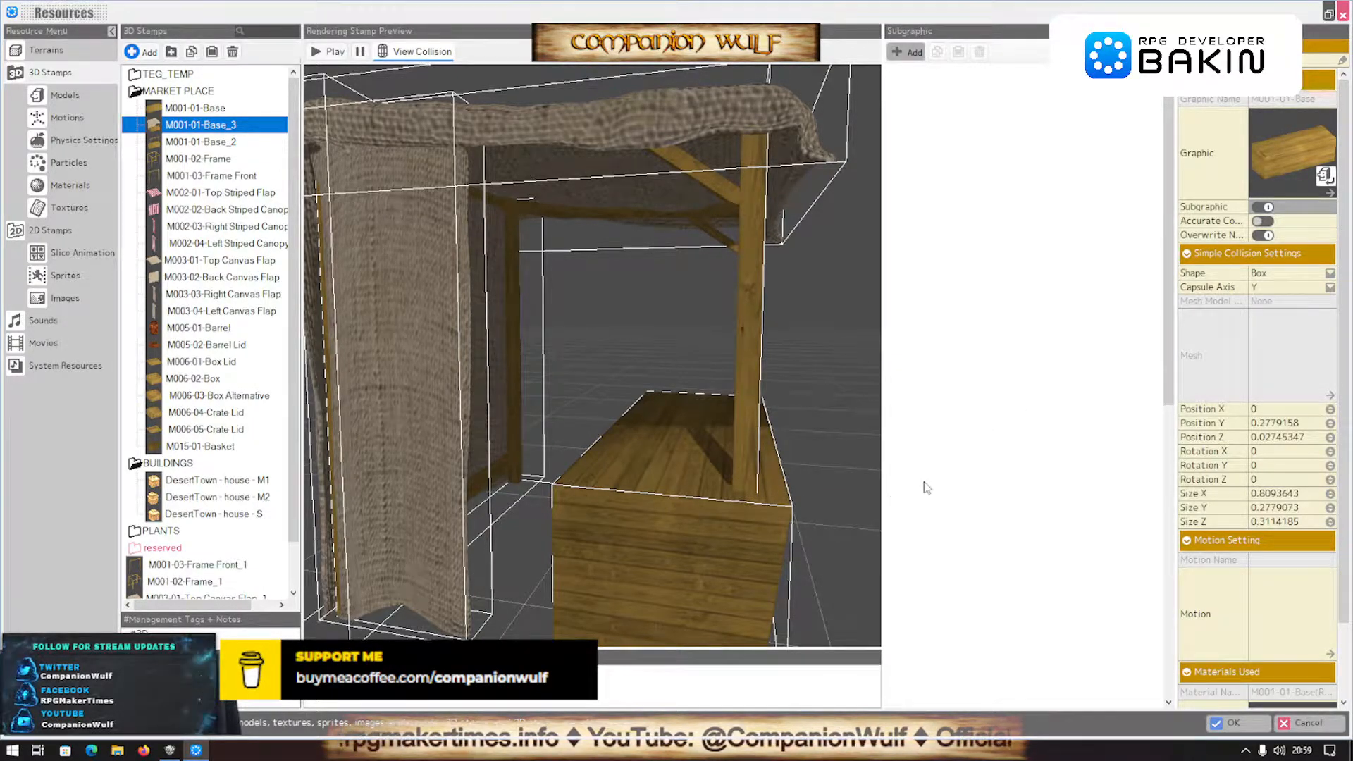
scroll(983, 512, down, 3)
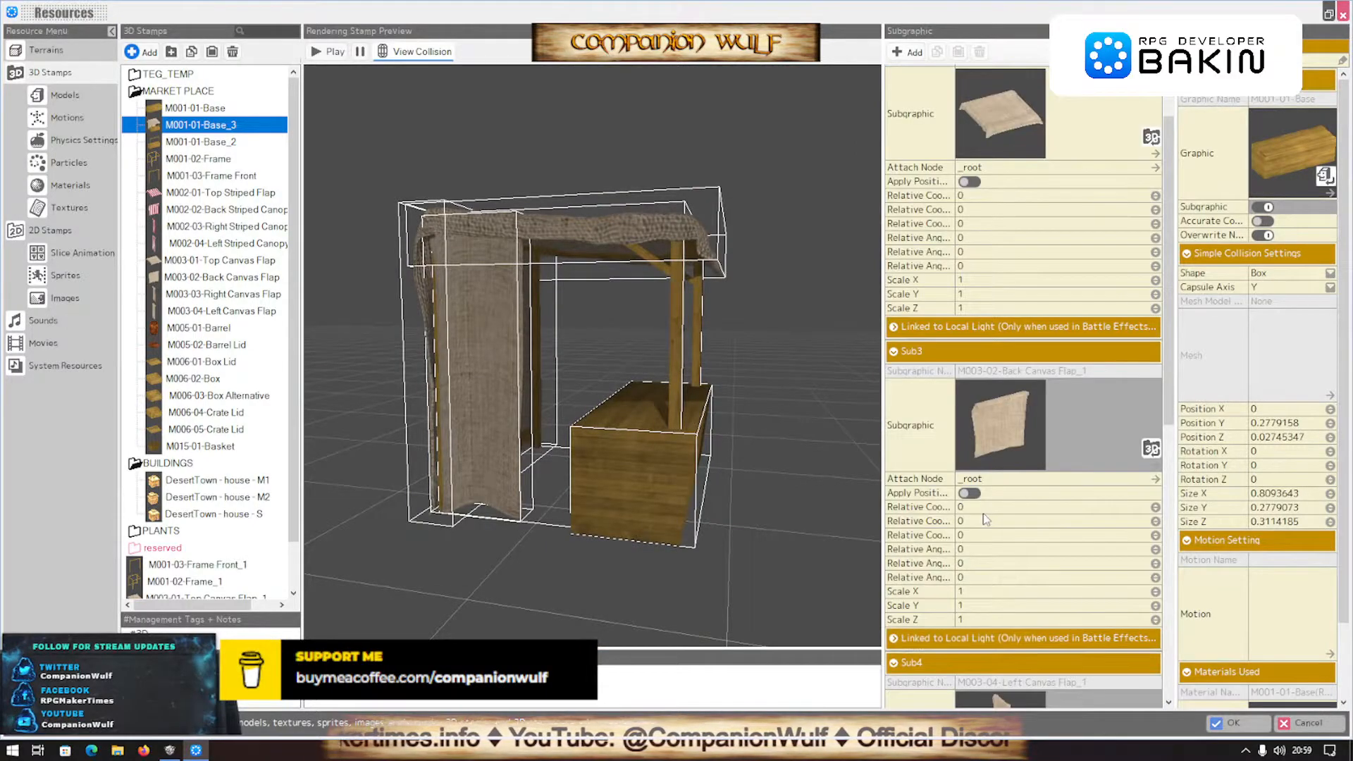
click(910, 53)
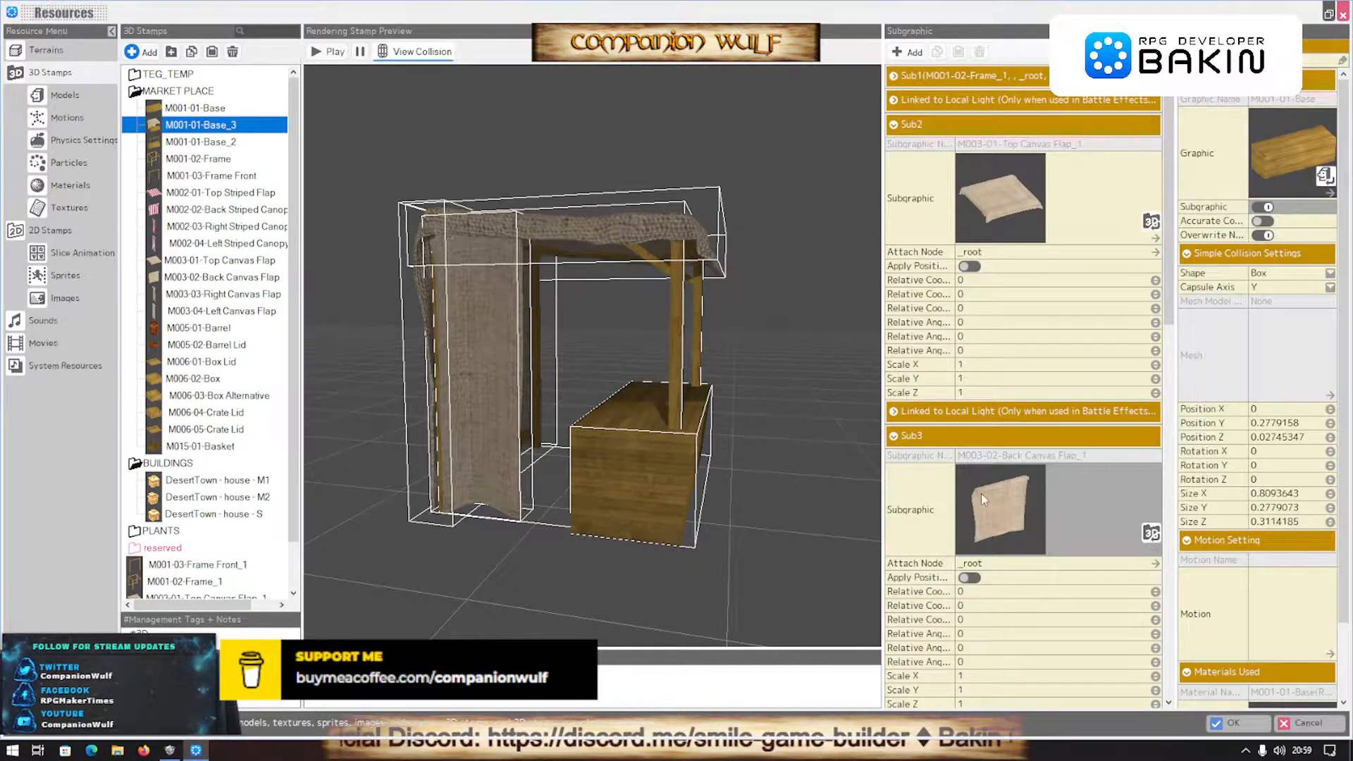
scroll(981, 493, down, 5)
scroll(994, 541, down, 4)
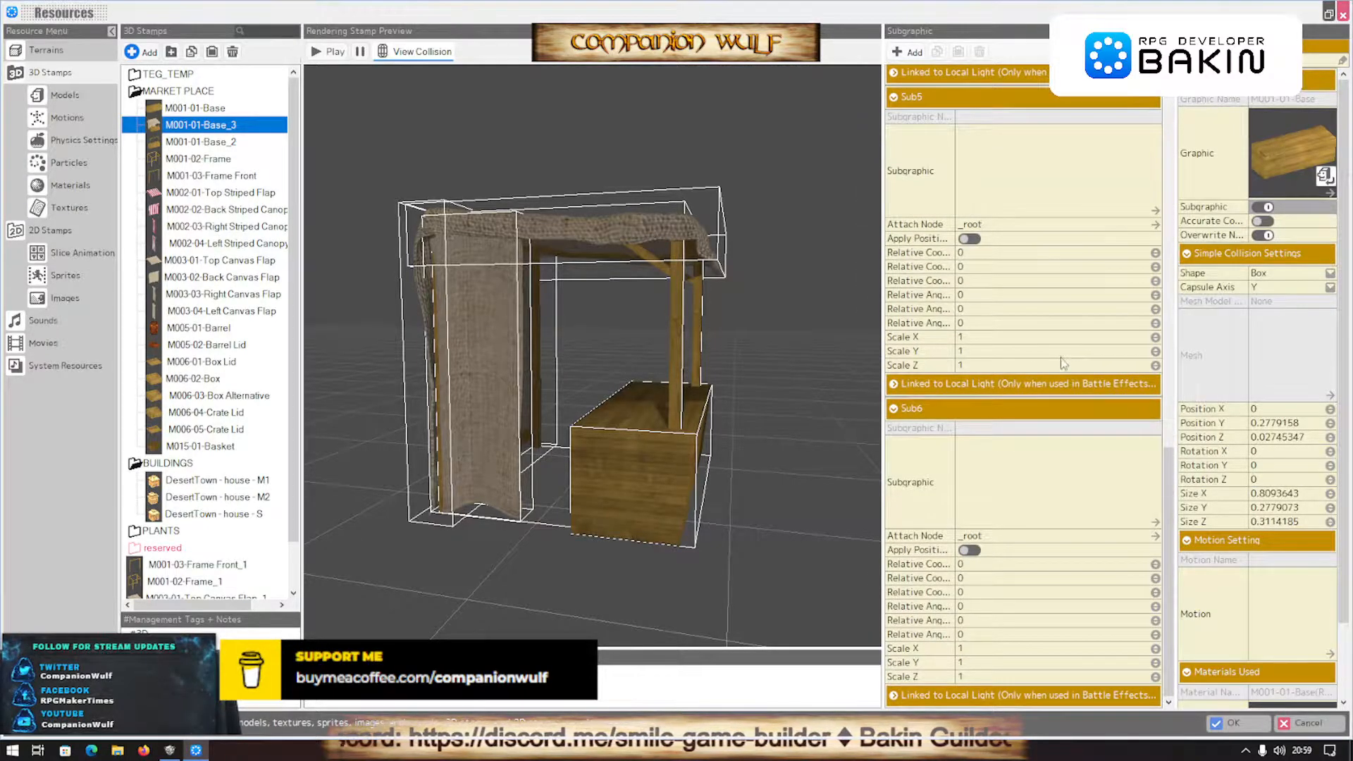
scroll(1063, 363, up, 2)
scroll(1061, 373, down, 2)
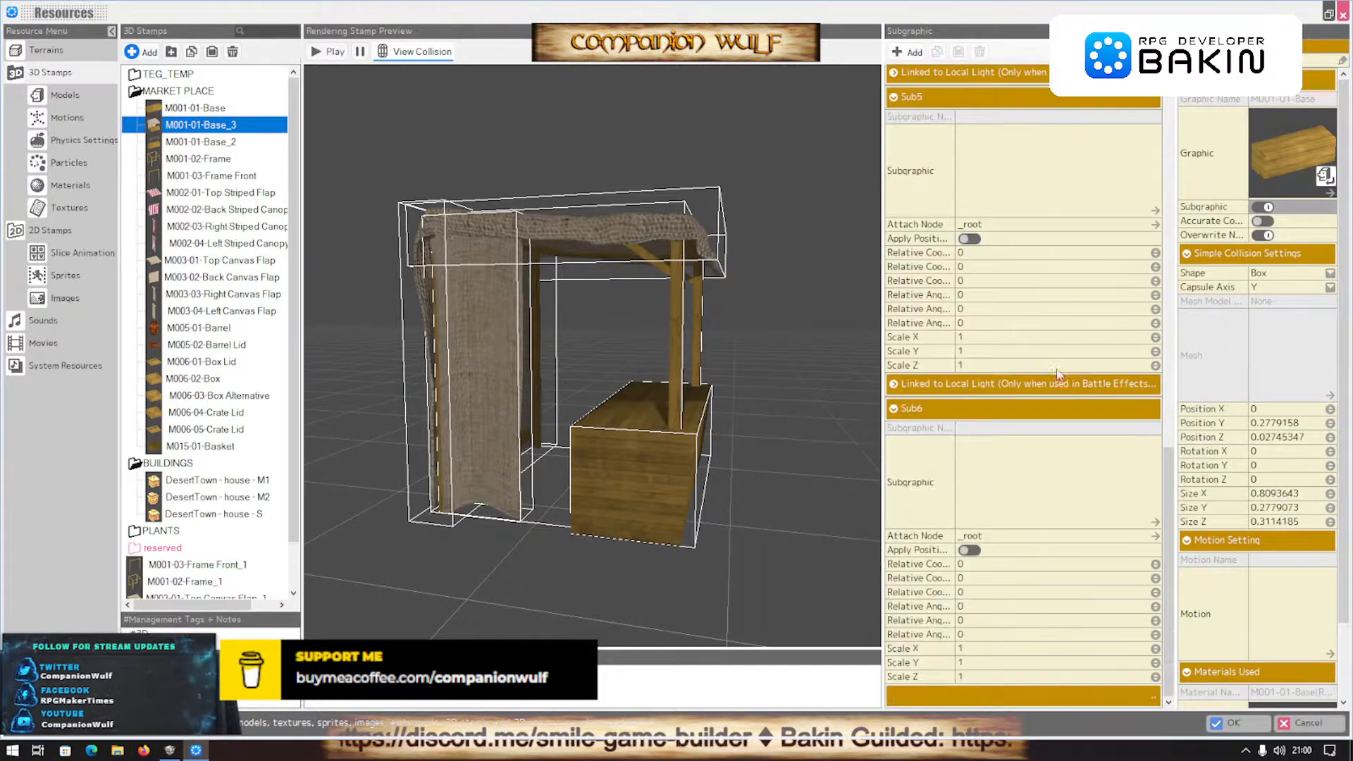
click(1154, 210)
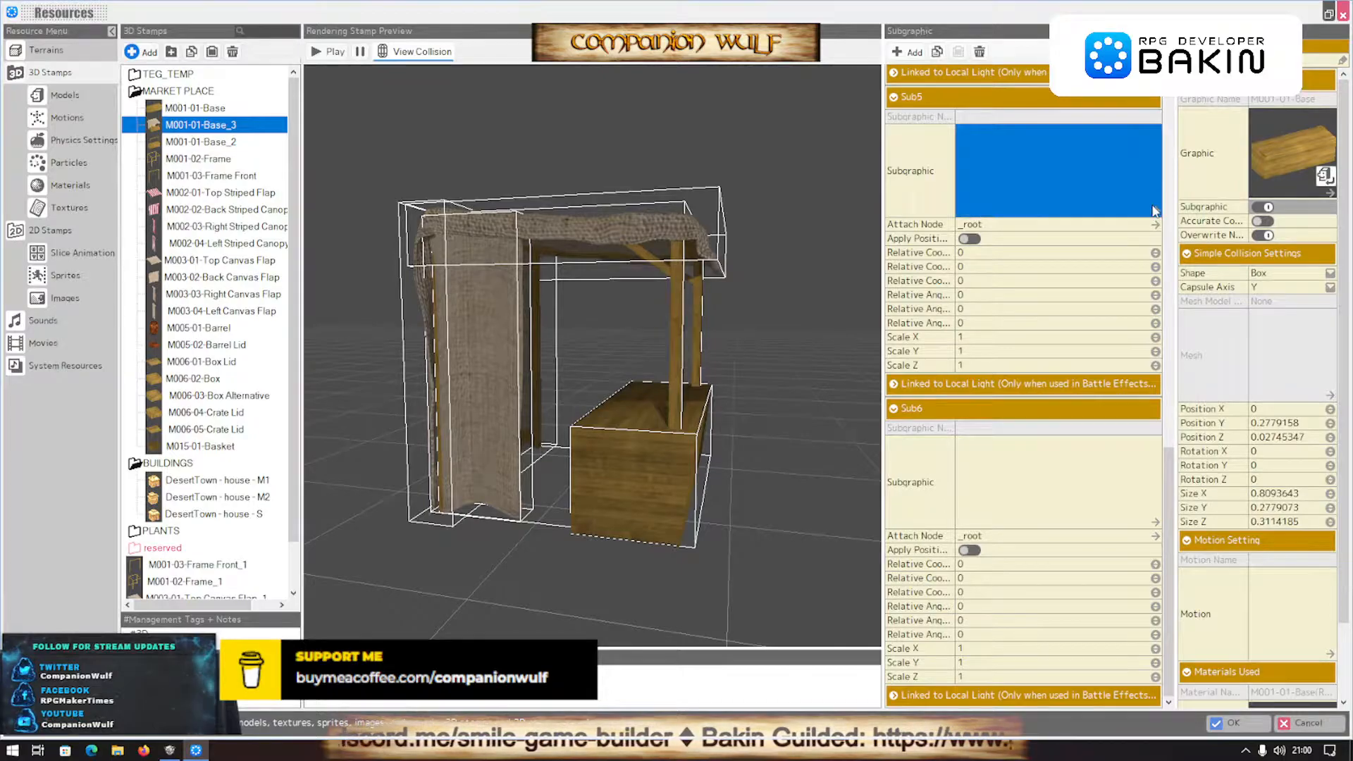
double_click(1154, 209)
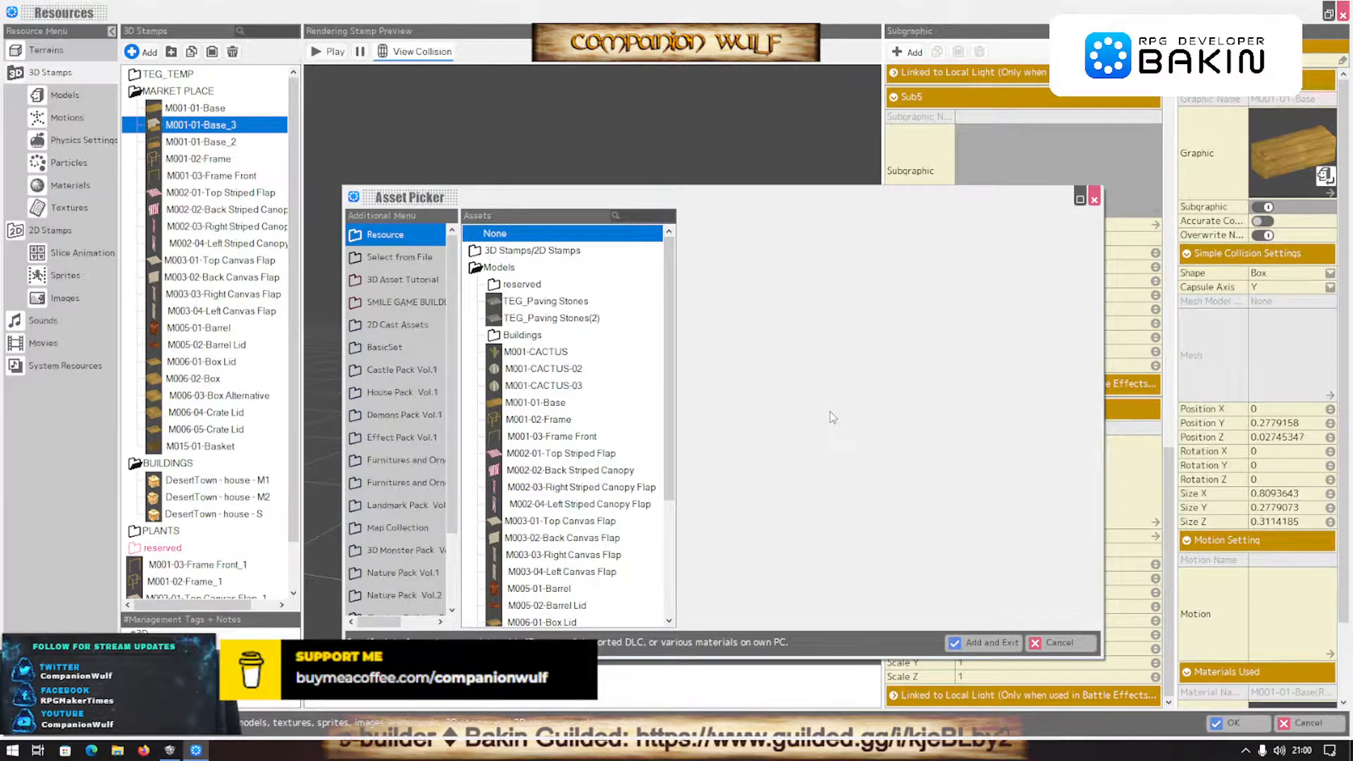
click(546, 556)
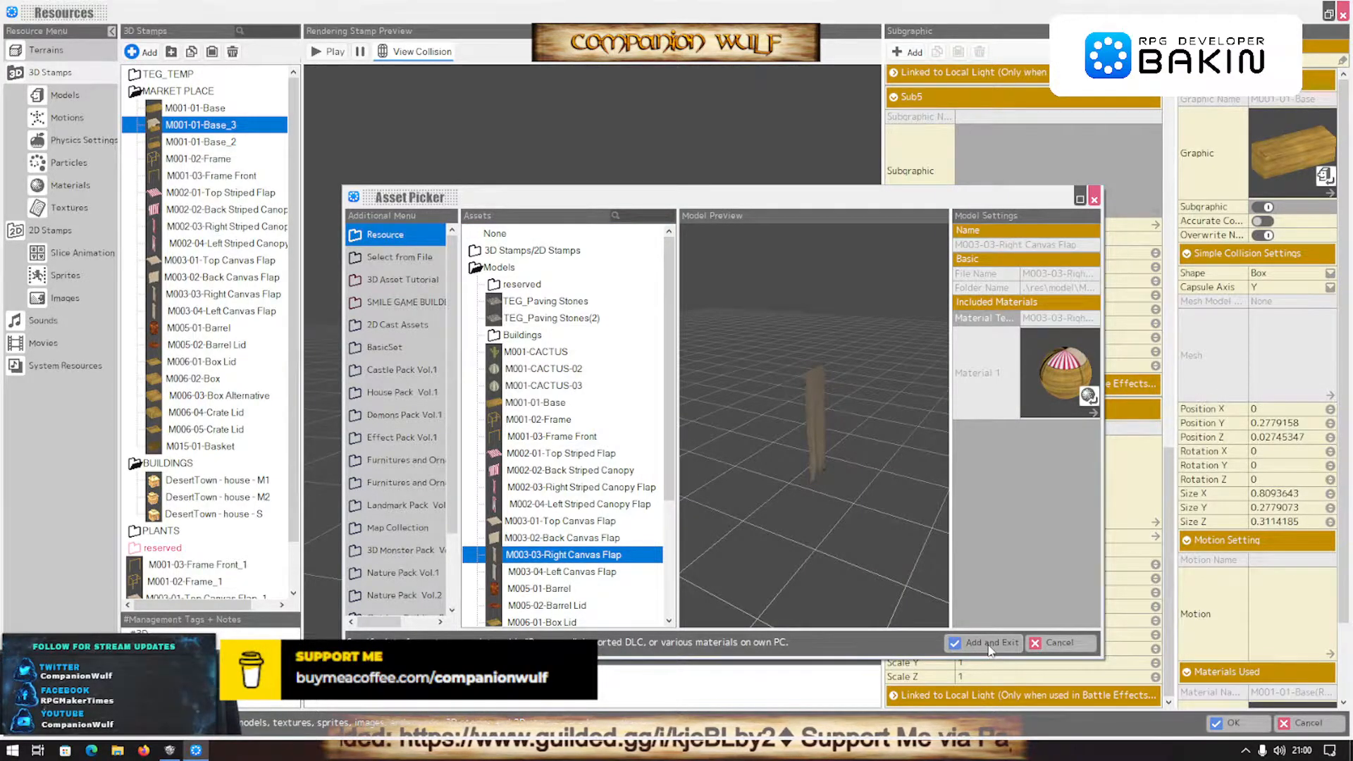
click(990, 649)
click(689, 467)
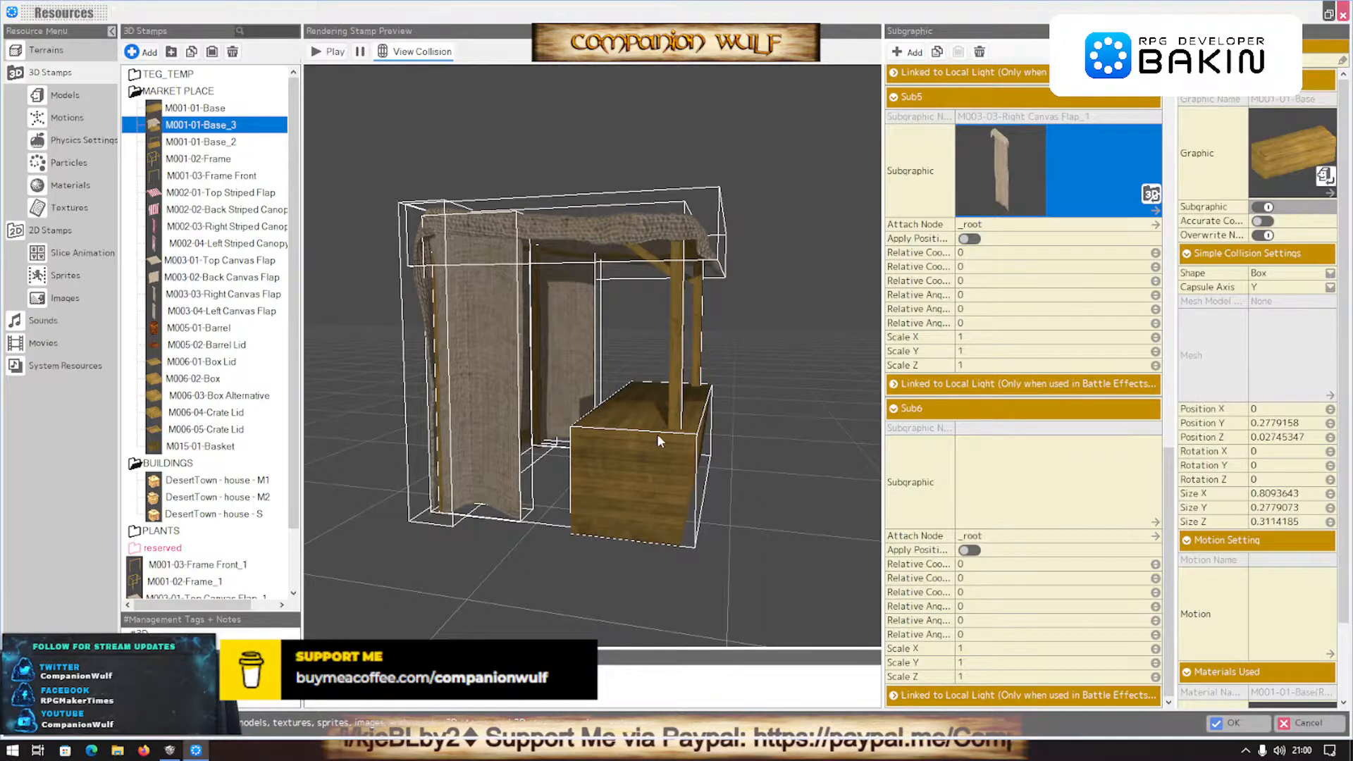
drag(657, 433, 606, 451)
Collapse the subgraphic settings, check the empty sixth slot, and save the stall stamp
click(964, 413)
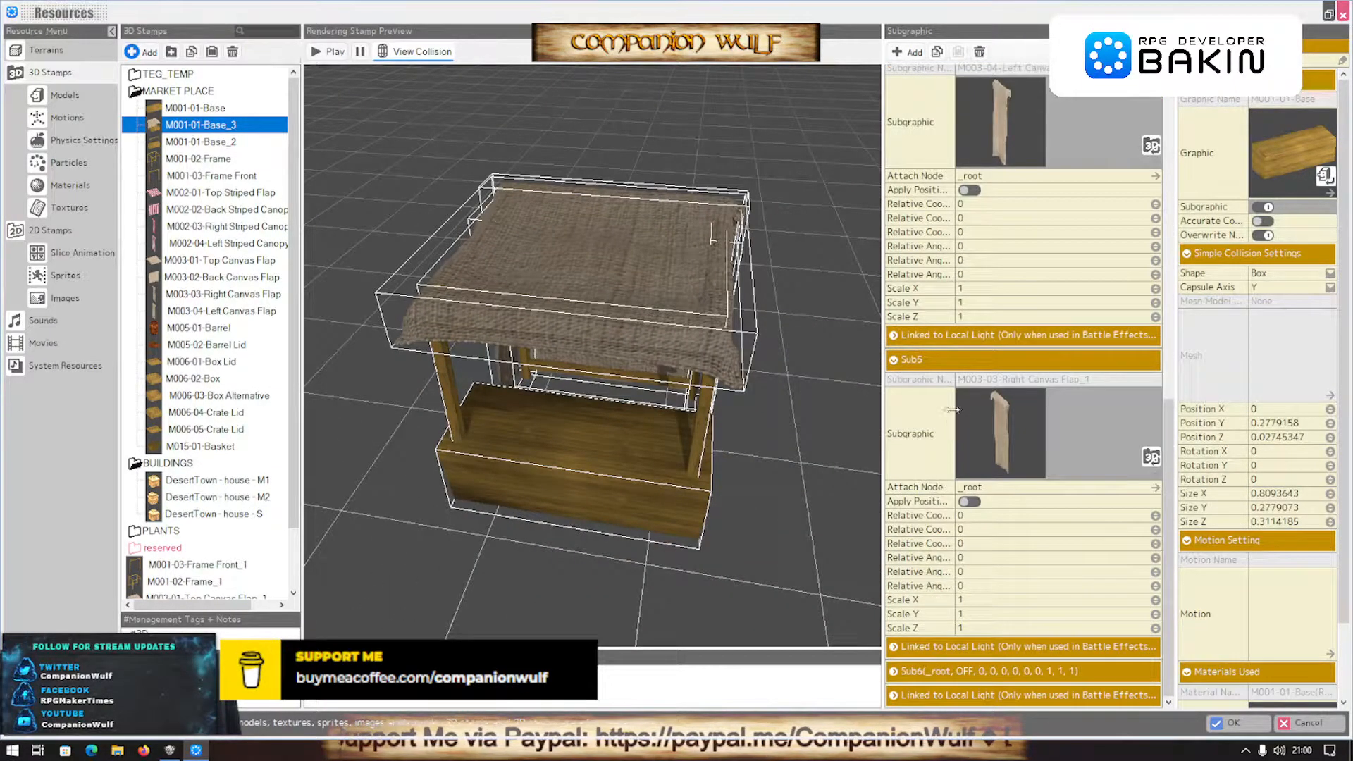
click(937, 361)
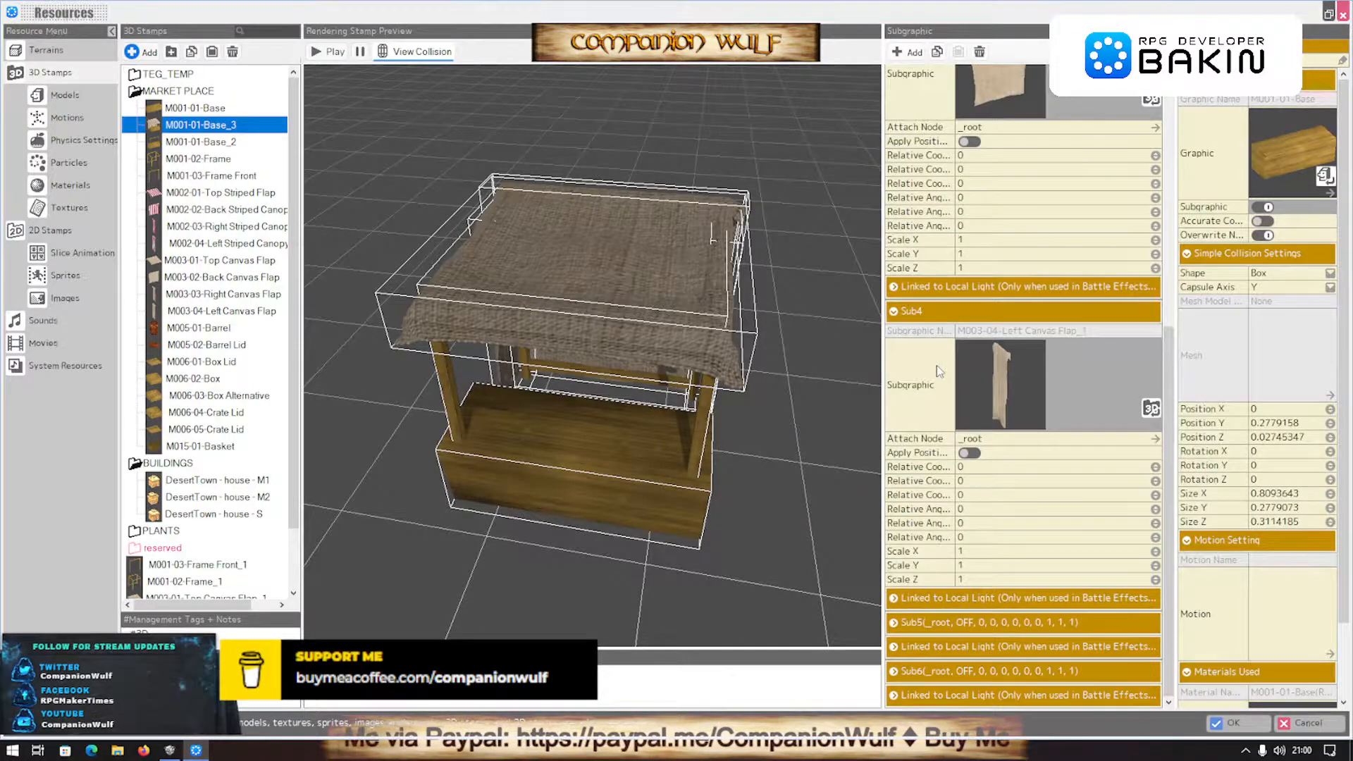
click(928, 324)
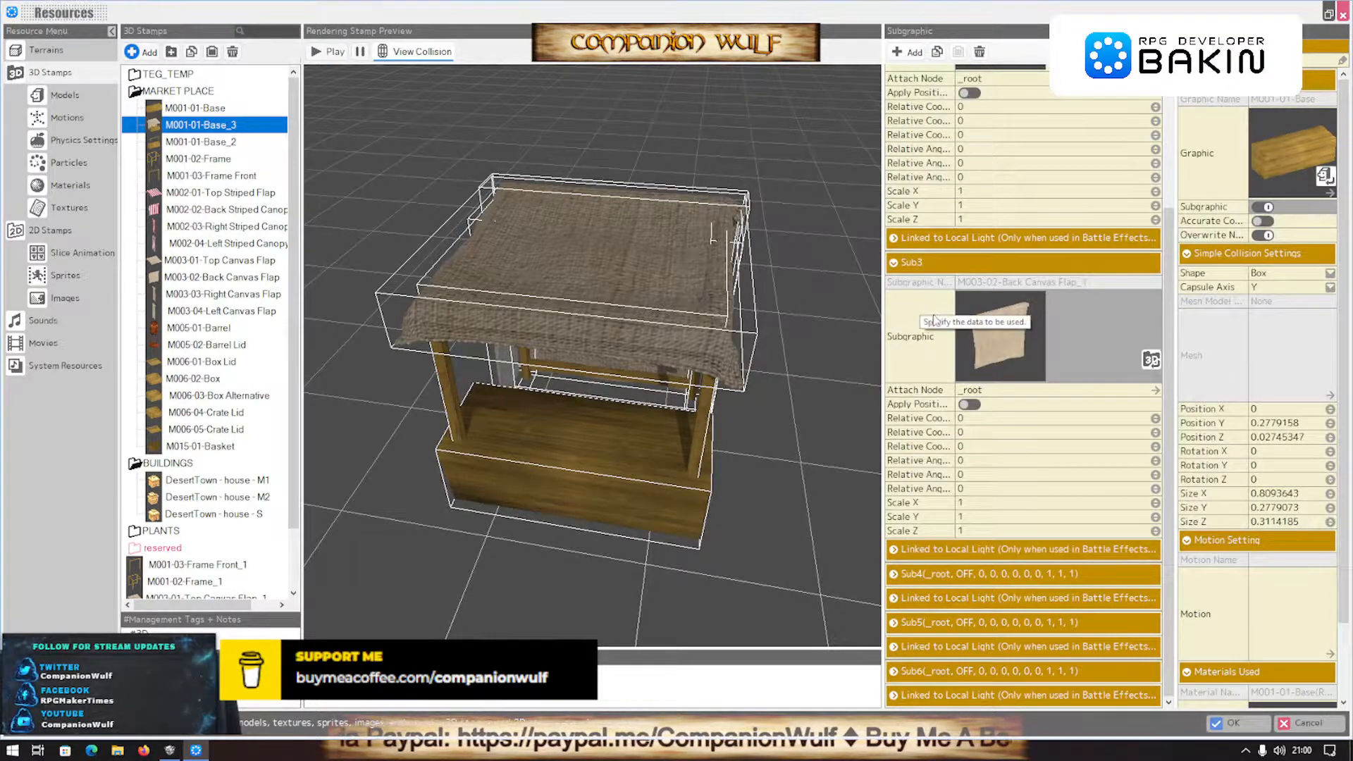
click(934, 263)
click(927, 134)
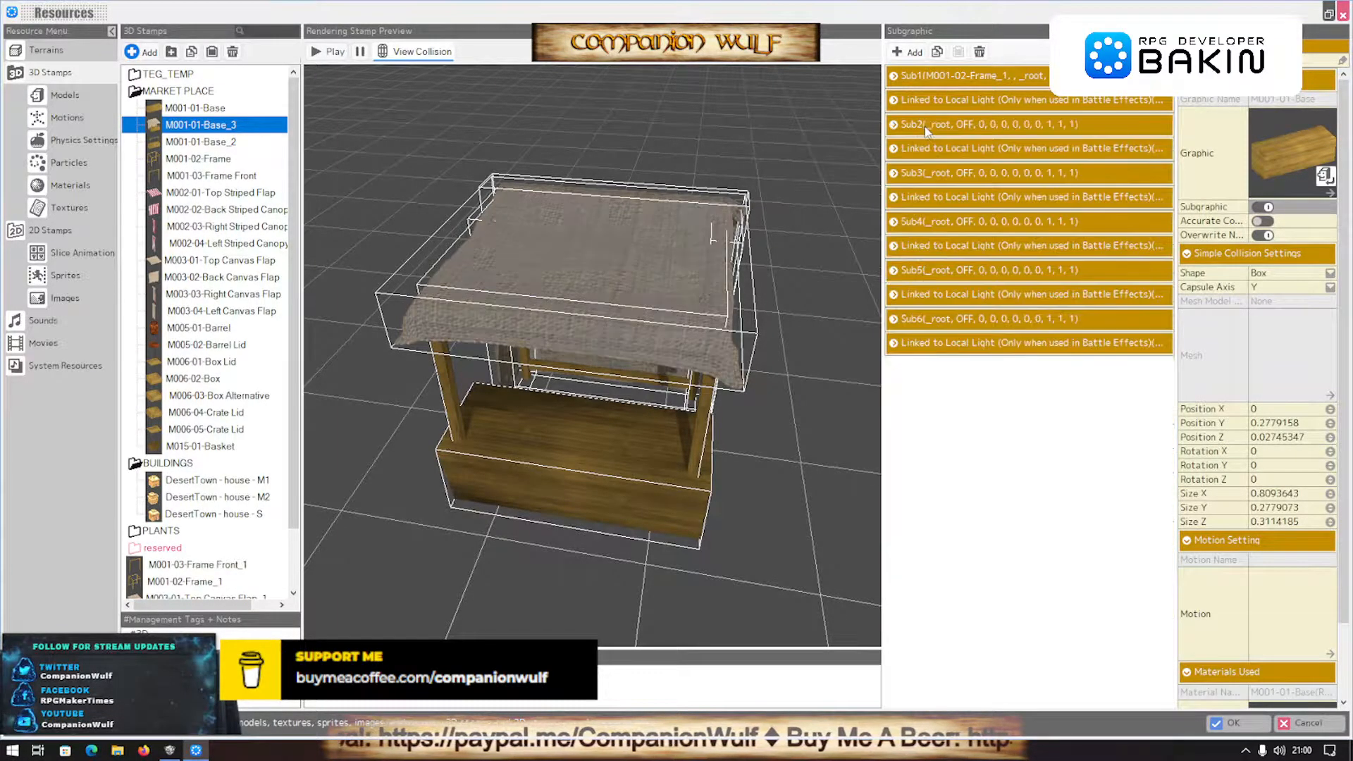
click(933, 321)
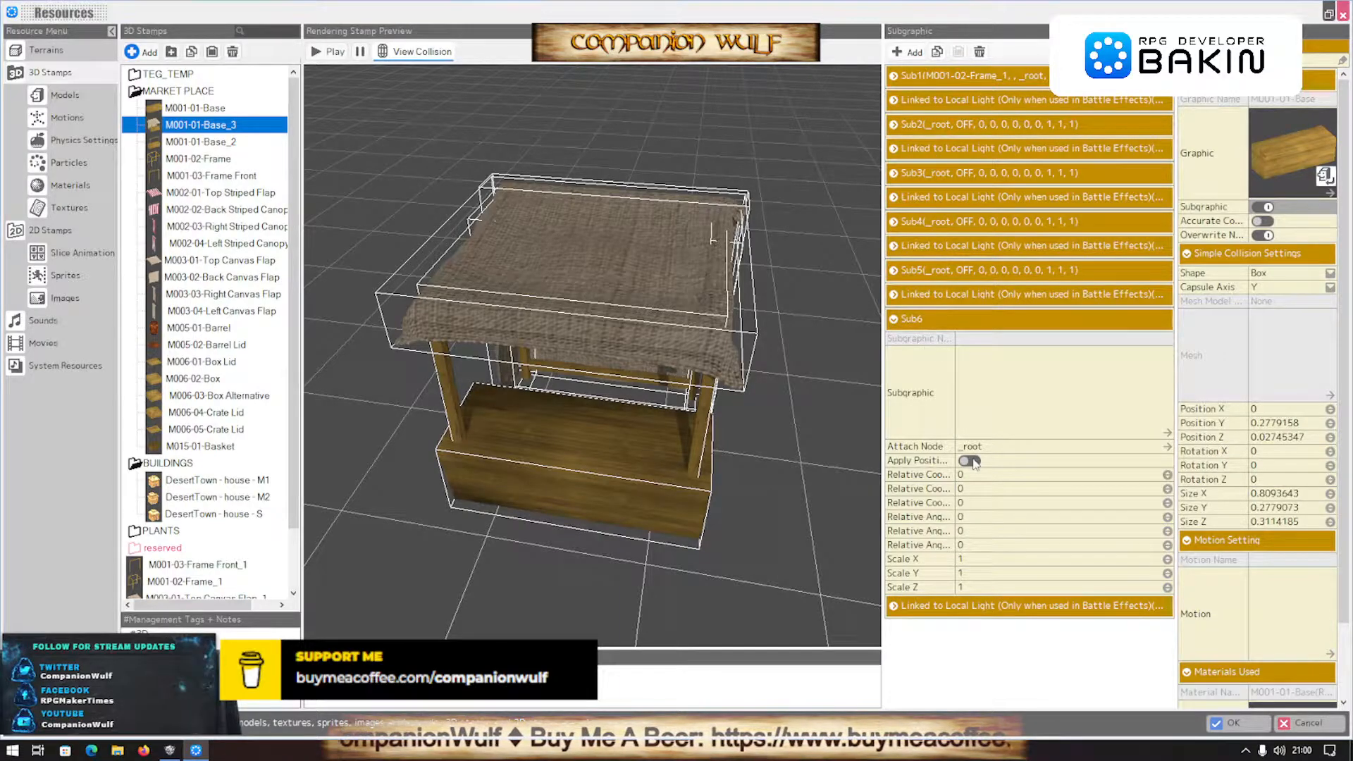
click(1222, 723)
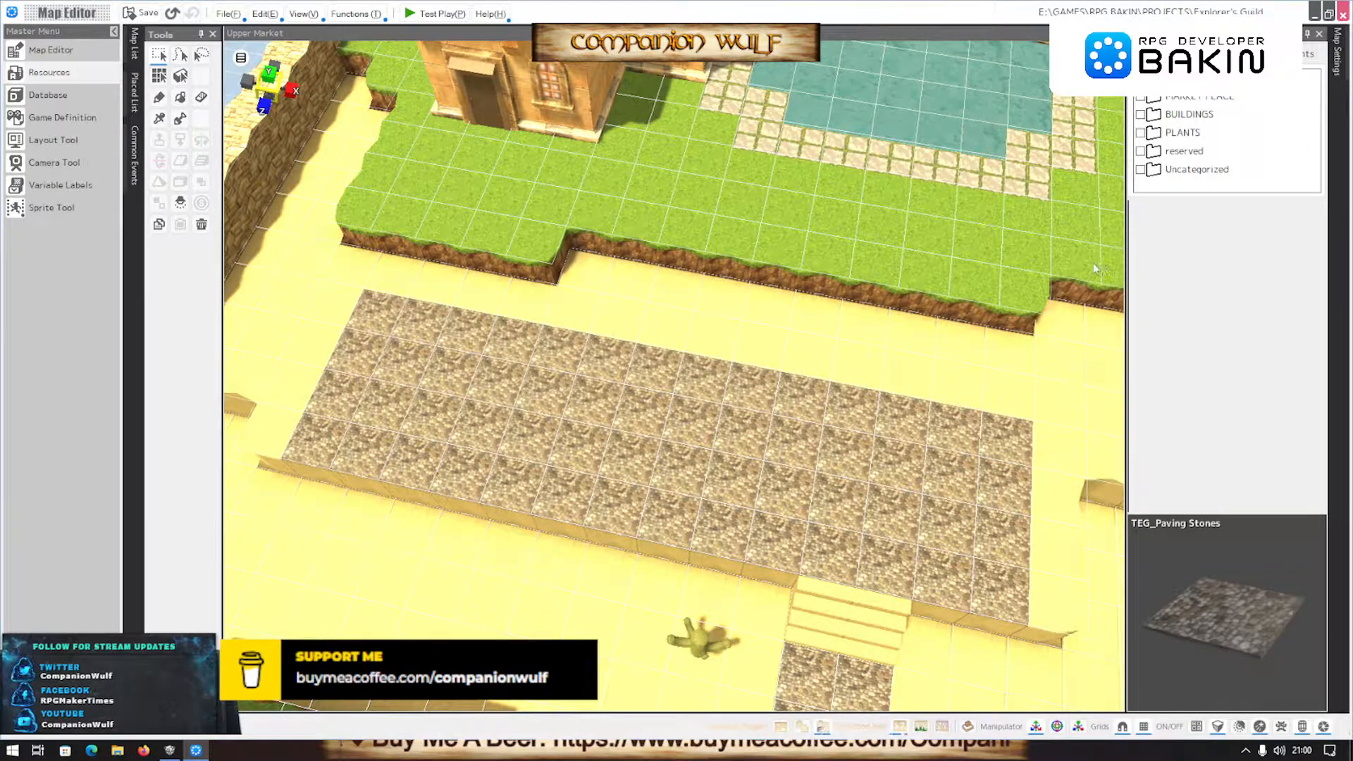
Place the M001-01-Base_3 stall from the MARKET PLACE folder at the paved area's left end and rotate it to face the paving
click(1174, 100)
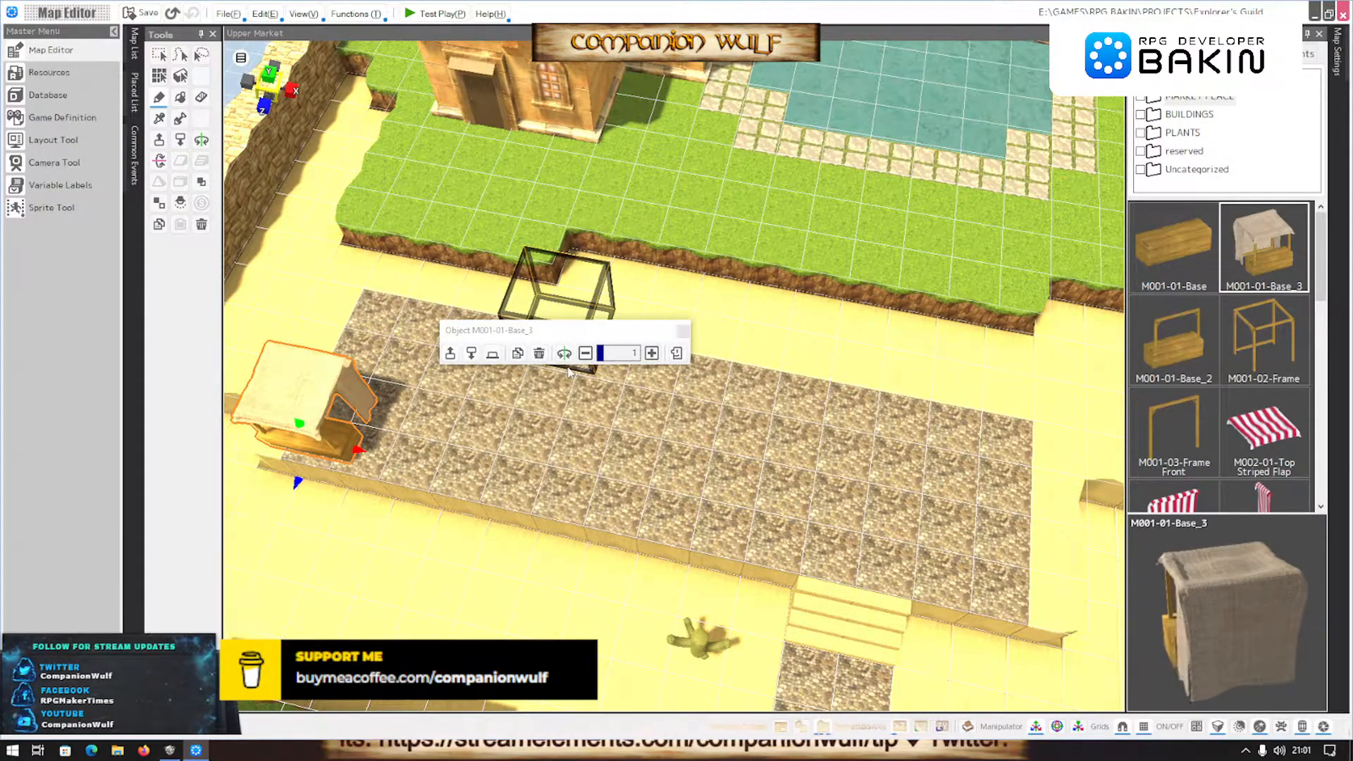
click(564, 354)
click(564, 354)
click(565, 353)
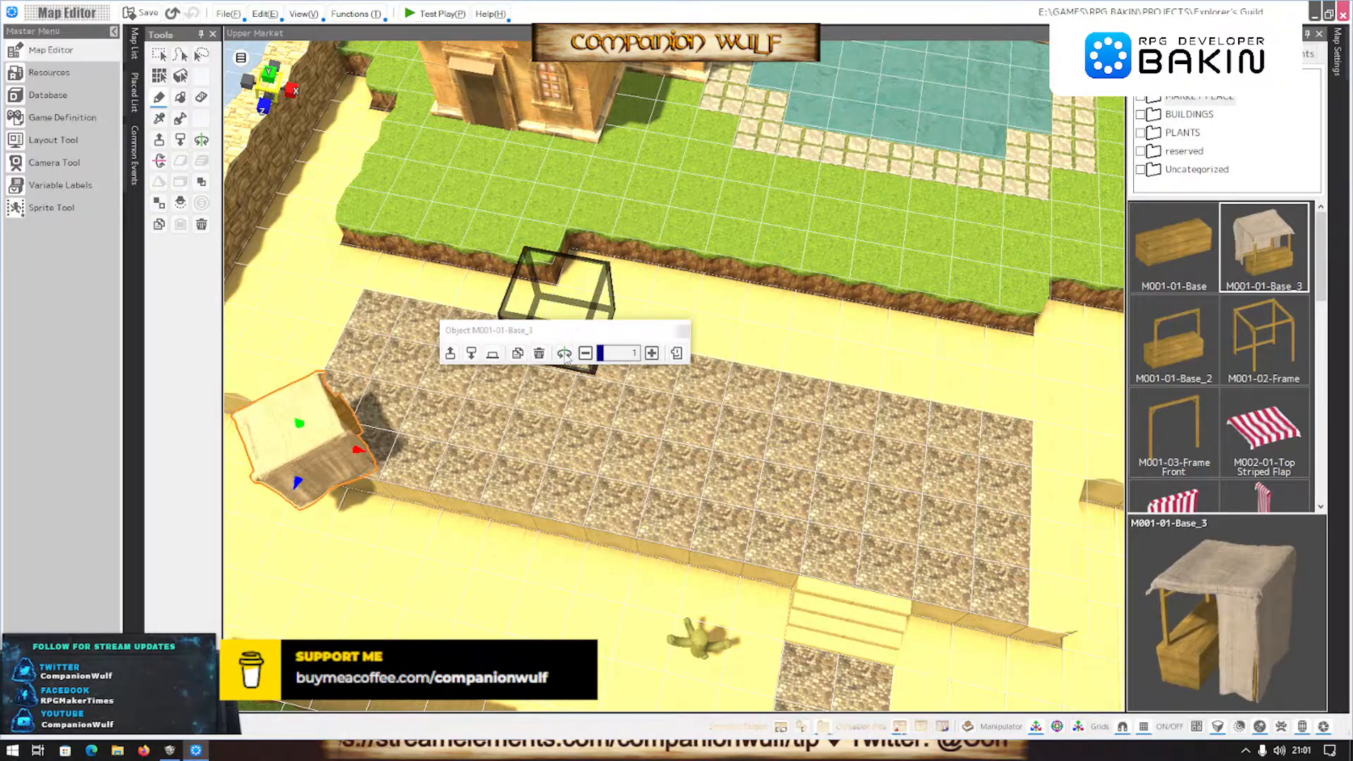
click(565, 354)
Move the placed stall along its Z and X axes to align it with the front corner of the paving
drag(294, 479, 322, 456)
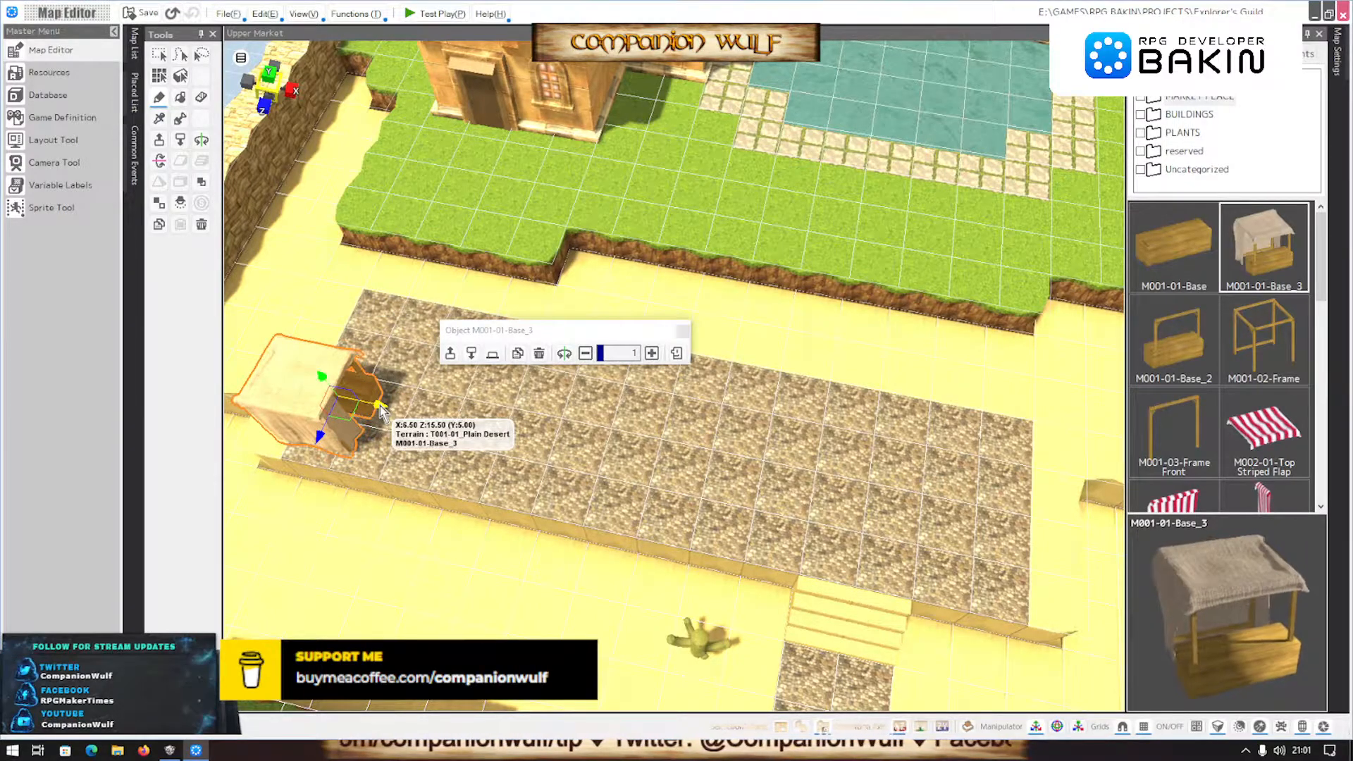
drag(380, 411, 349, 473)
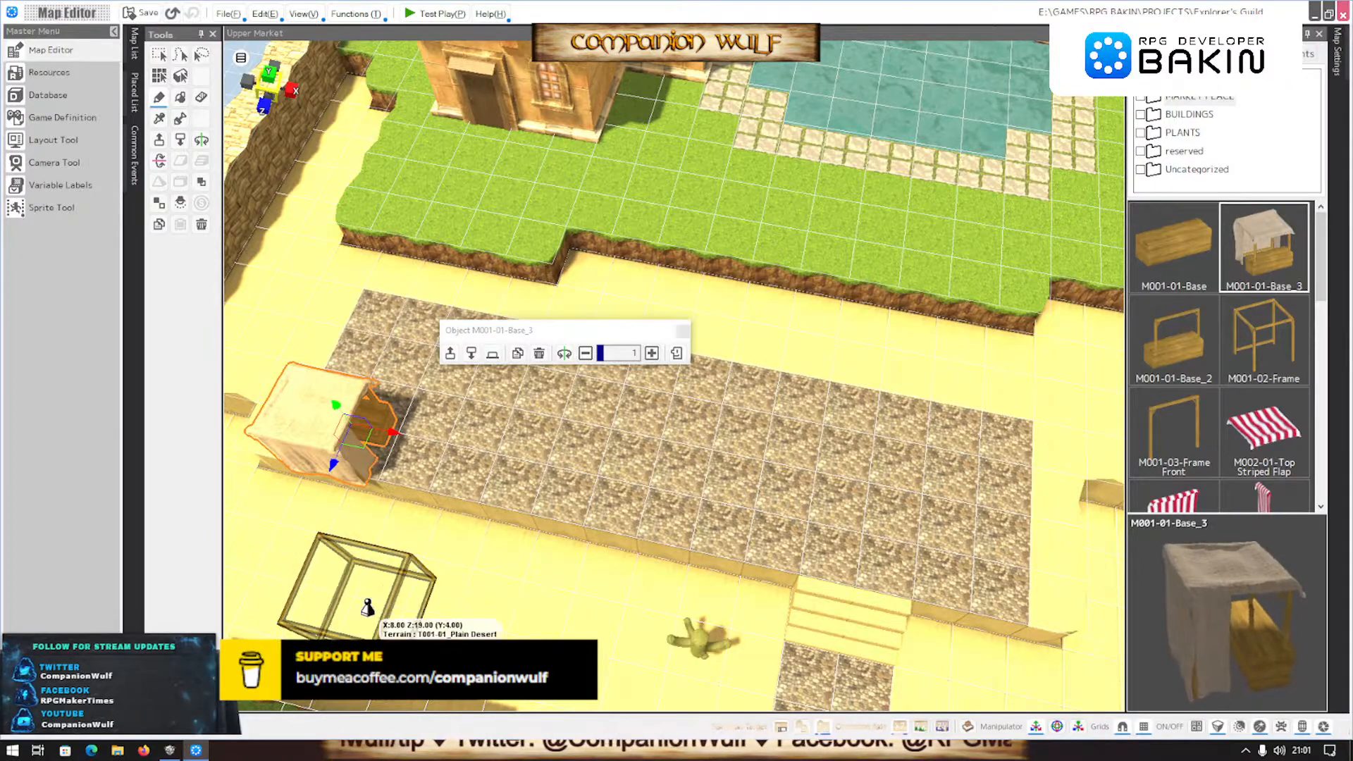
middle_drag(367, 608, 338, 417)
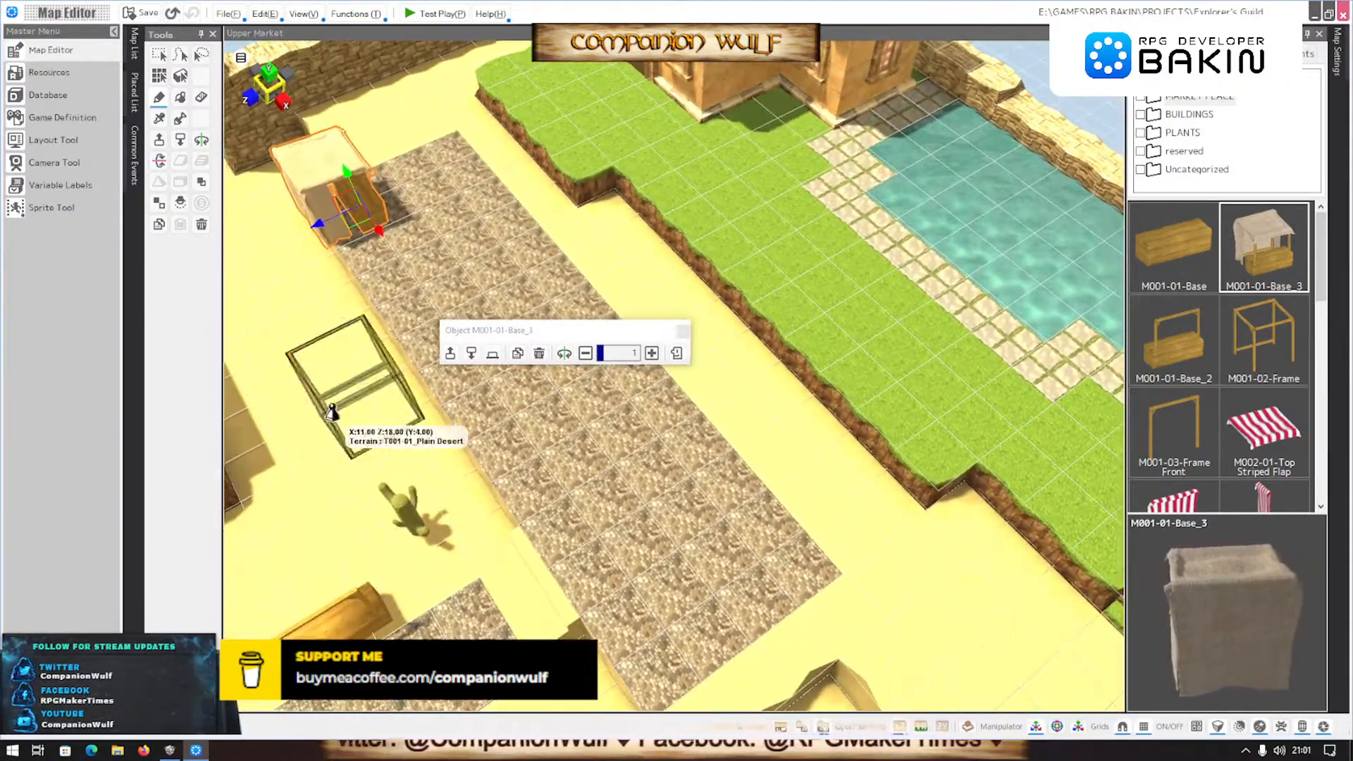
Place two more M001-01-Base_3 stalls in line with the first along the paving's edge and rotate each to face the paving
click(398, 313)
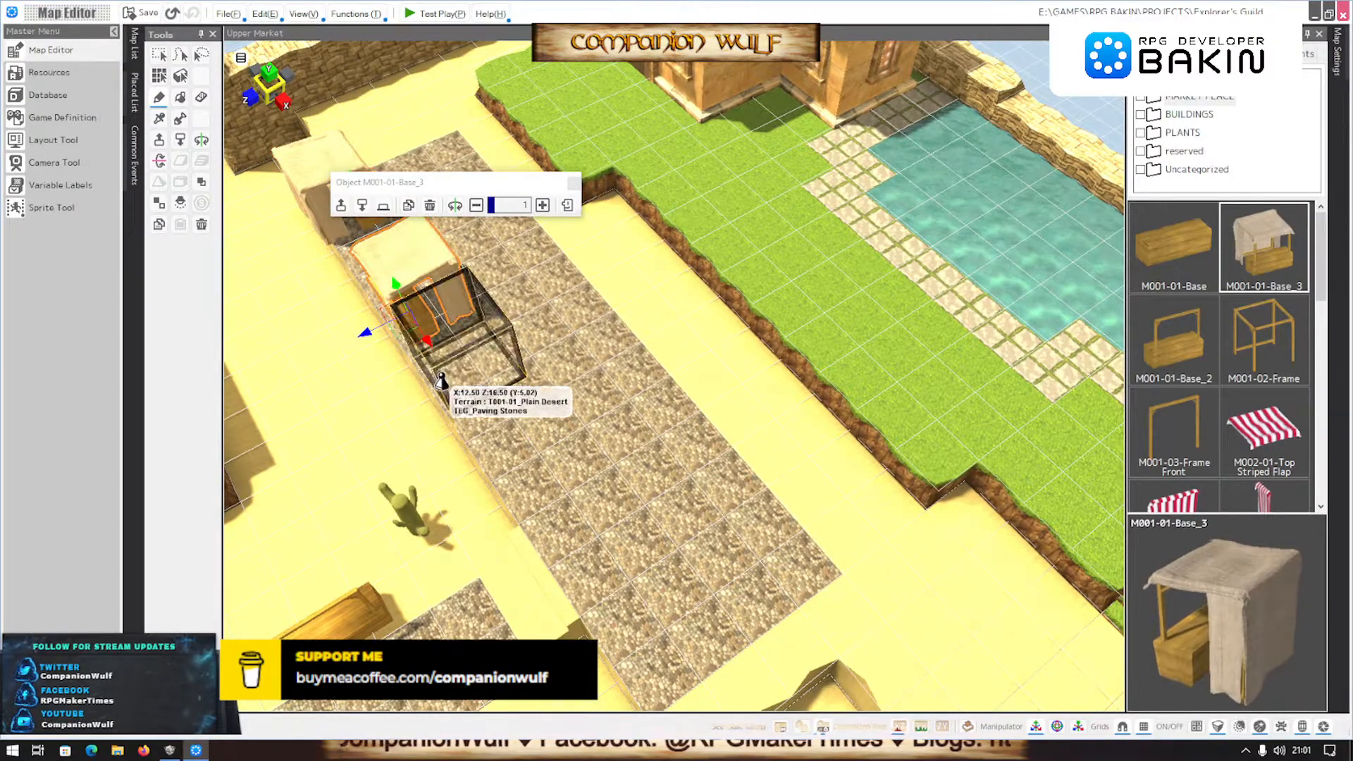
click(455, 205)
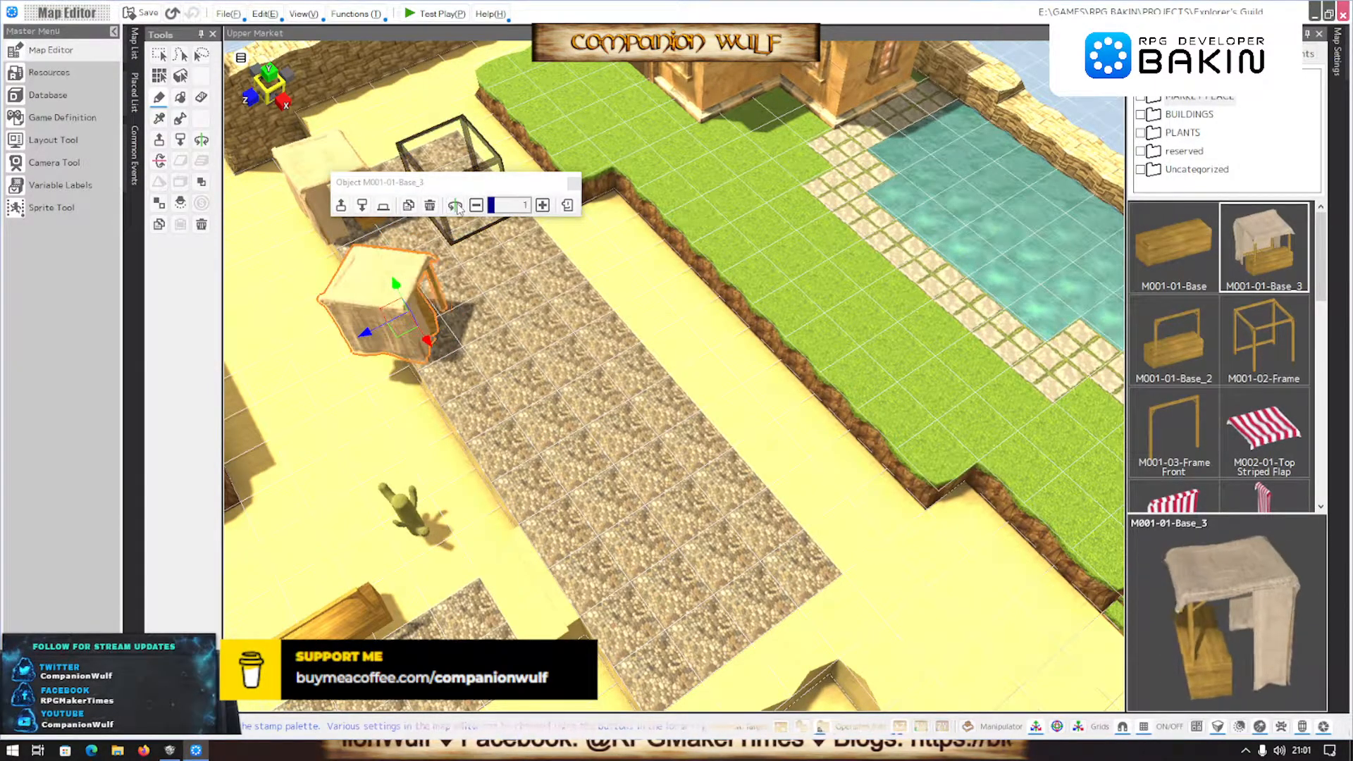
click(455, 205)
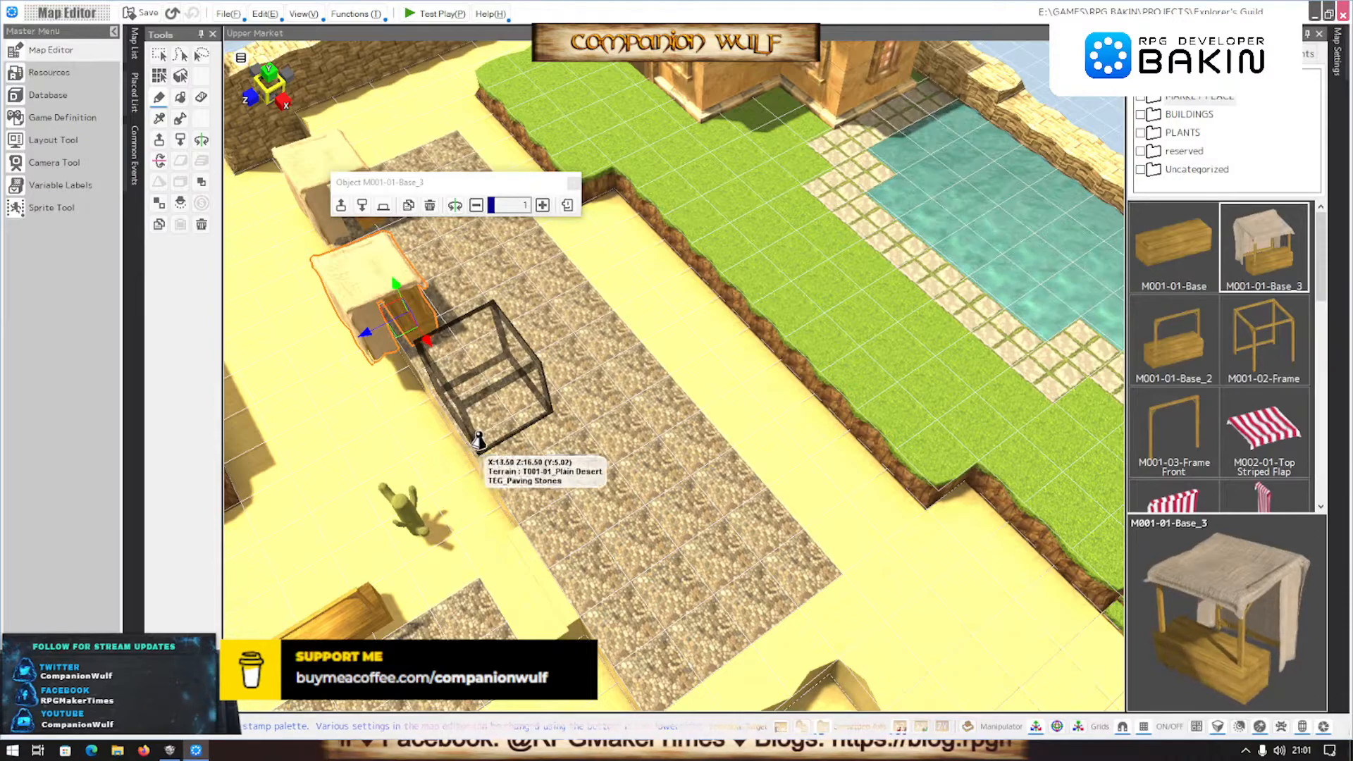
click(507, 383)
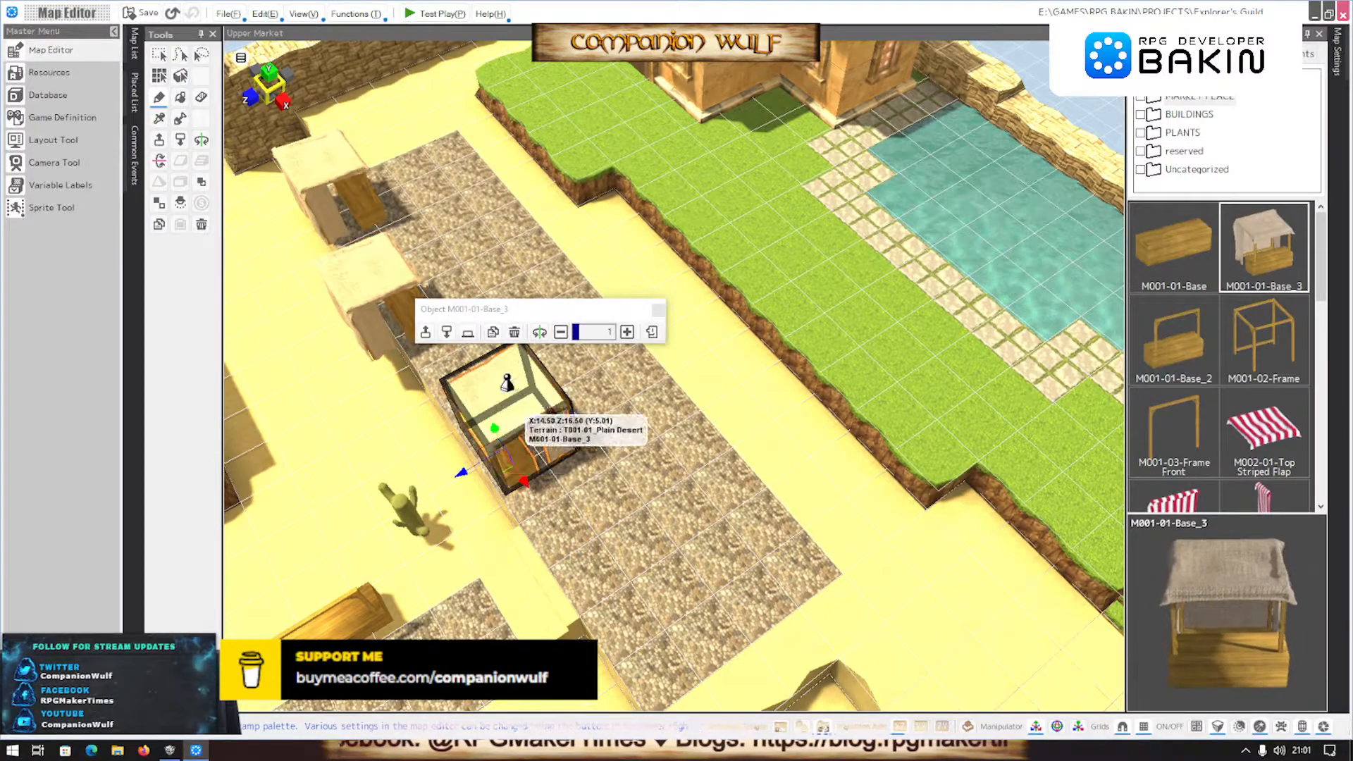
click(539, 332)
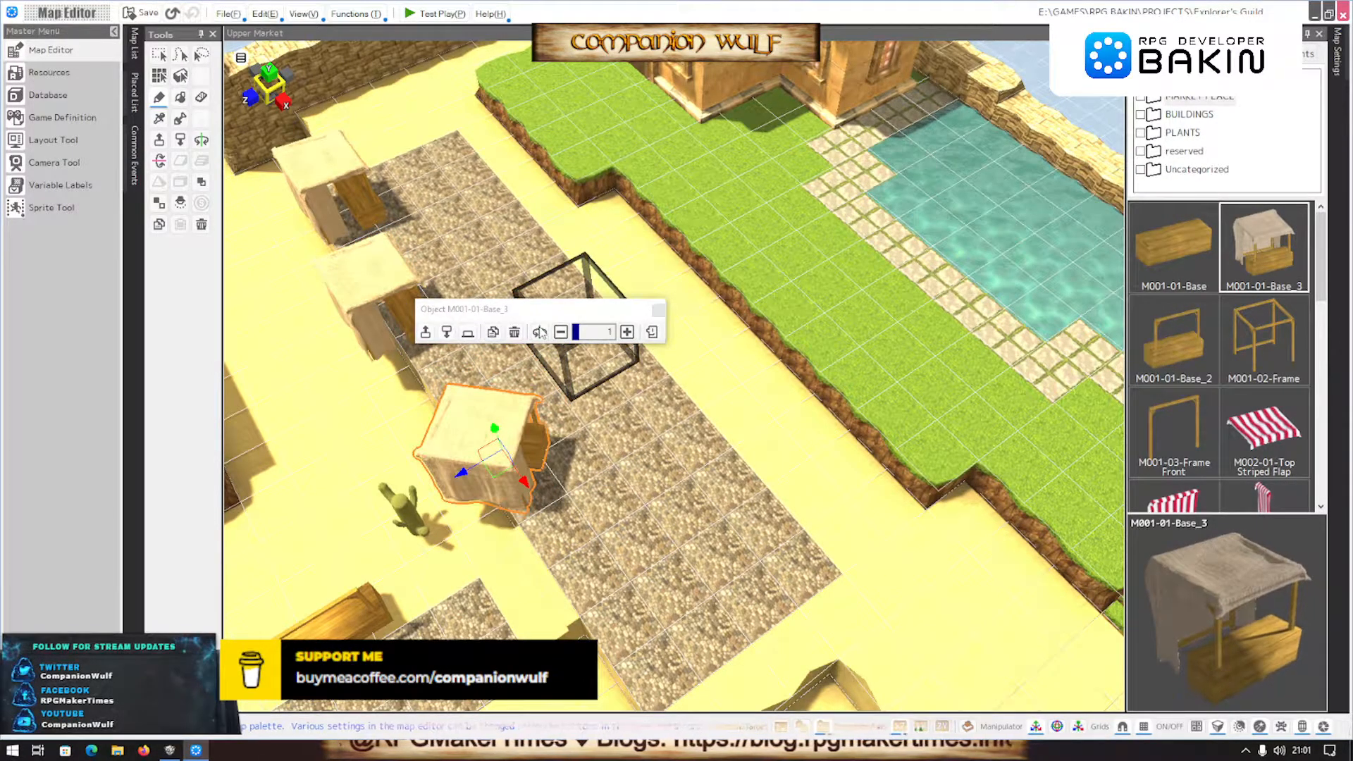
click(539, 332)
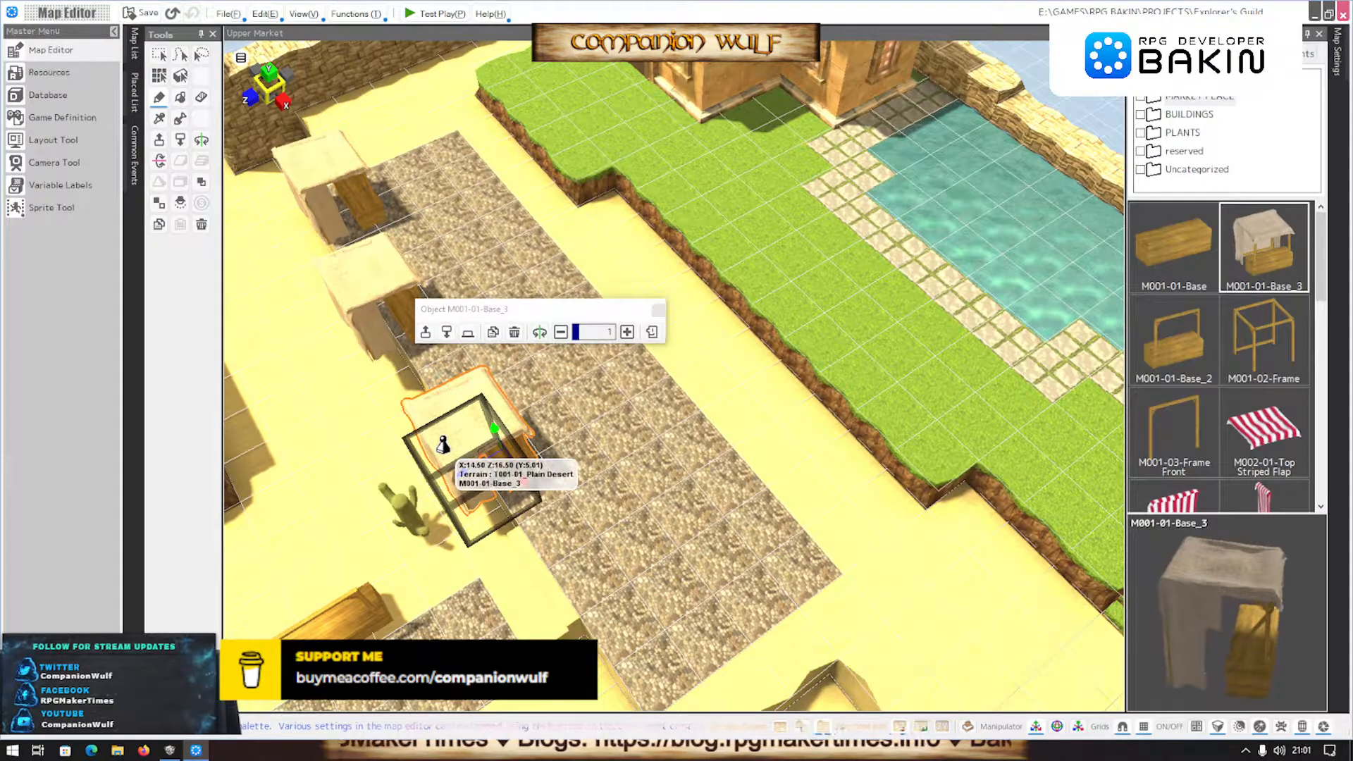
key(Escape)
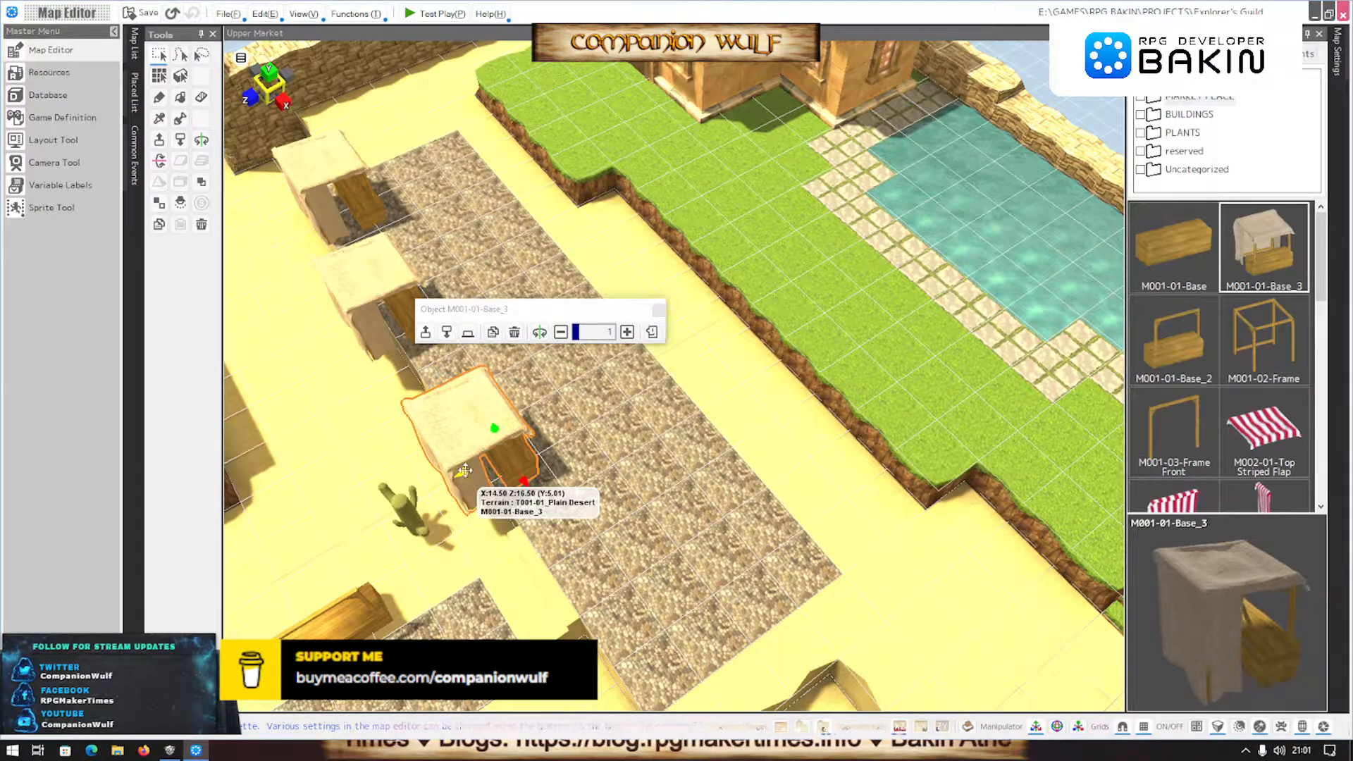
Move the three stalls inward along their Z axis so they stand on the edge of the paving
drag(464, 471, 387, 334)
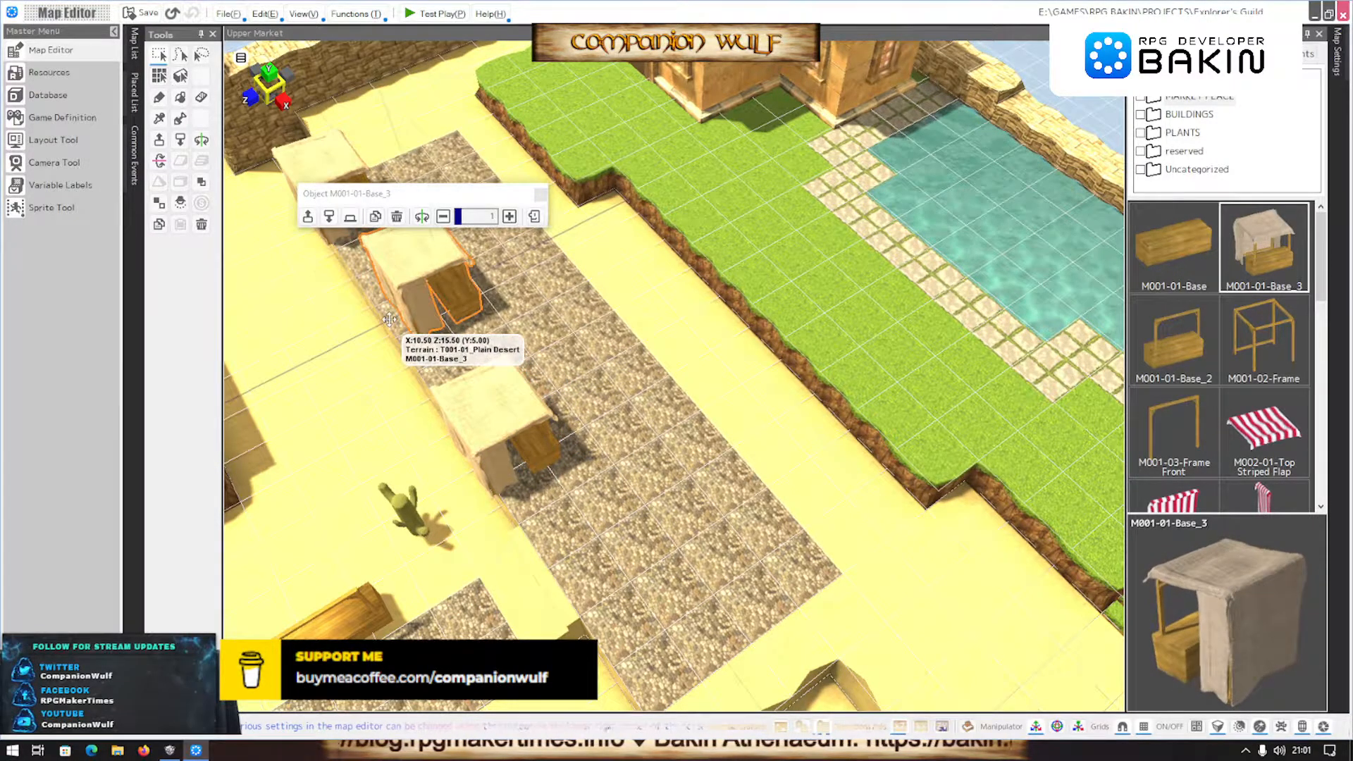
double_click(387, 334)
click(983, 557)
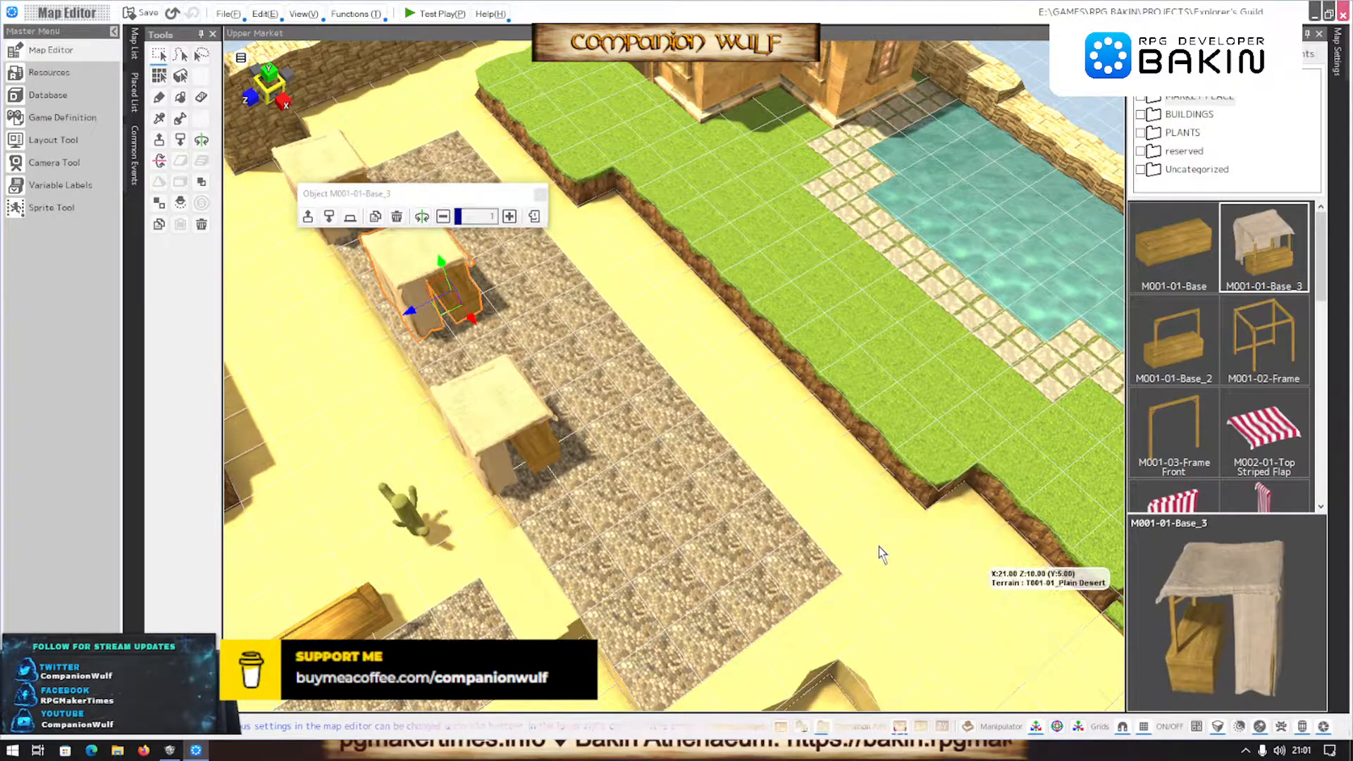
click(478, 474)
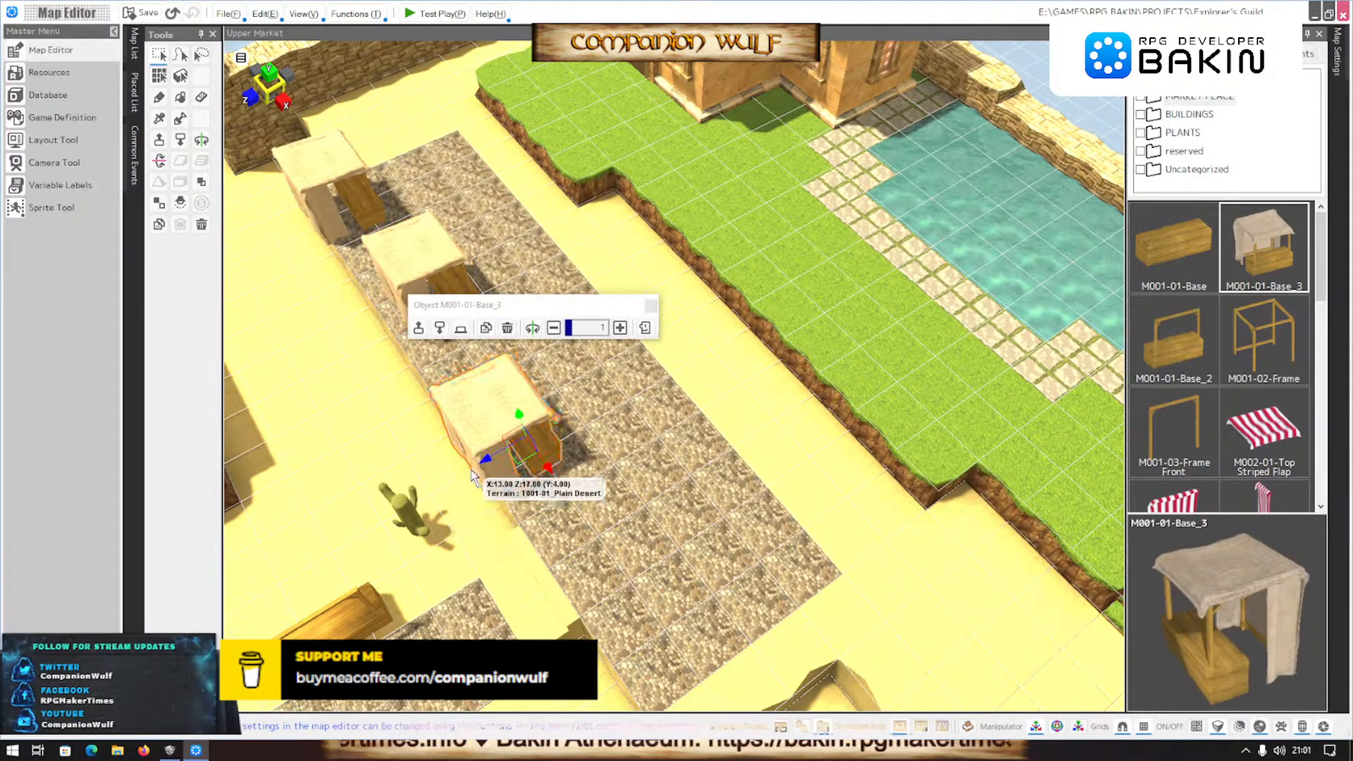
drag(491, 469, 519, 456)
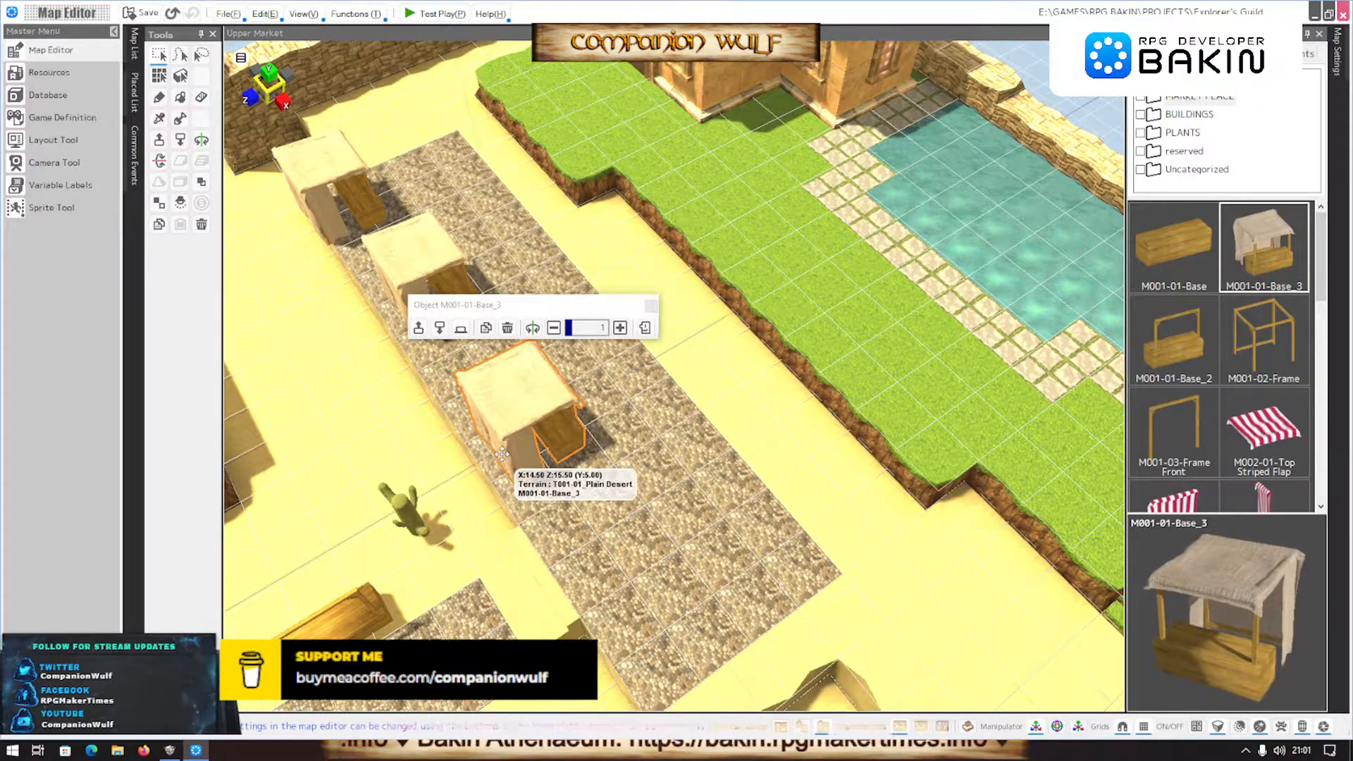
click(335, 222)
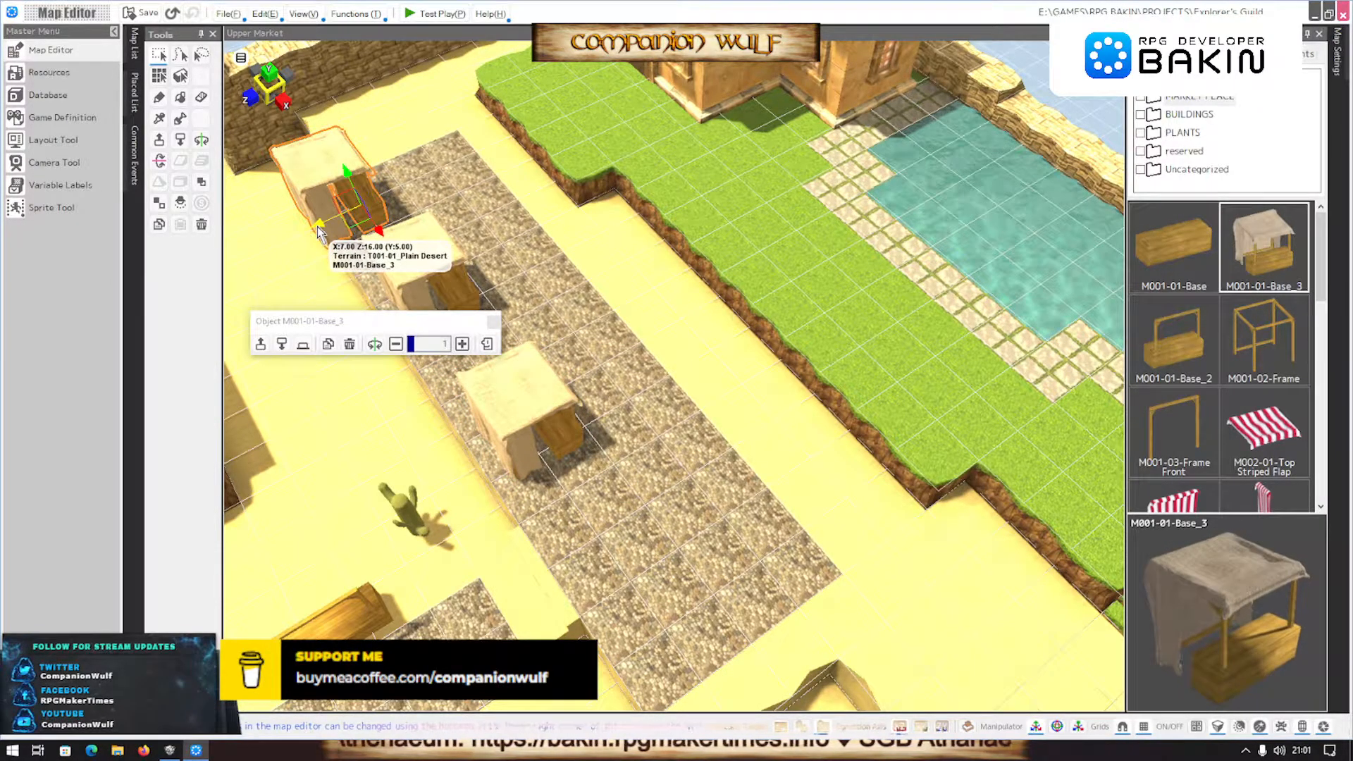
drag(314, 219, 334, 225)
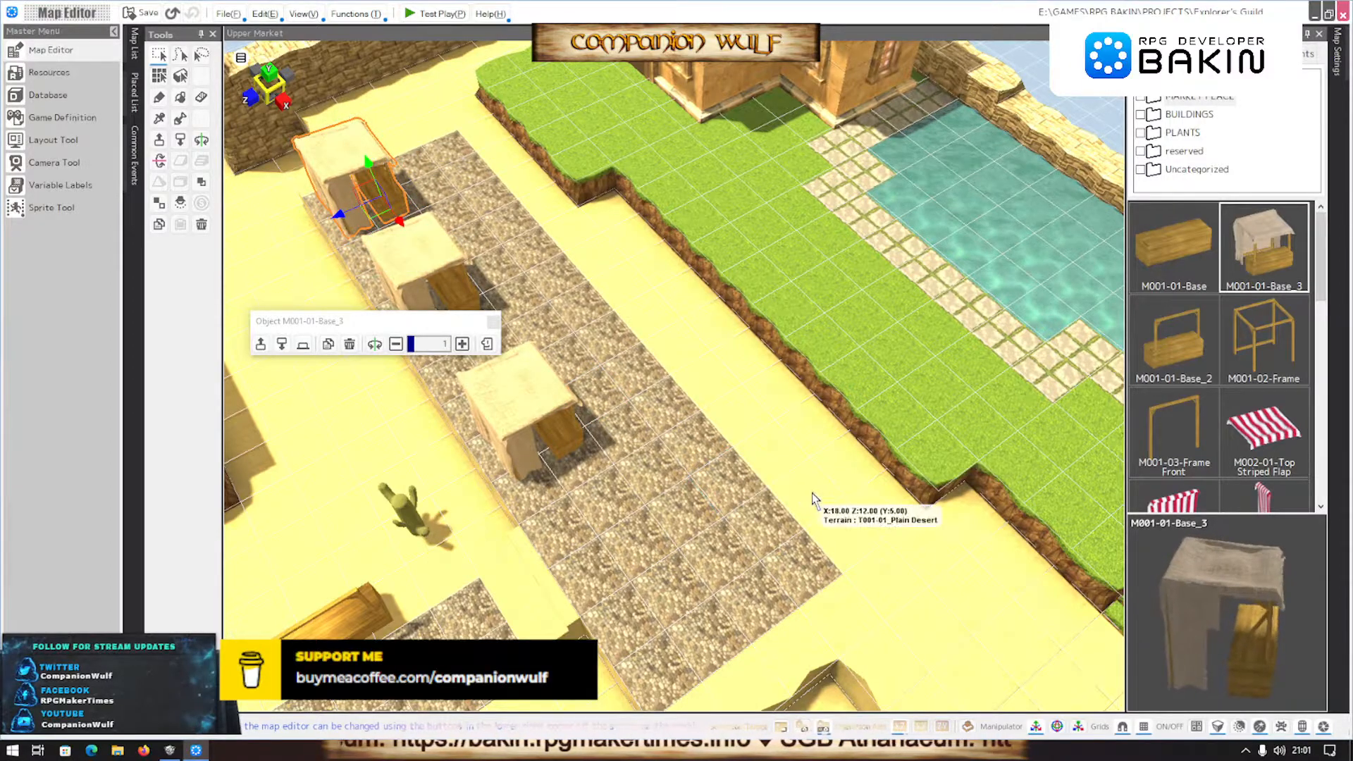
Shift the middle stall and the stall at the wall end along the X axis to adjust the row's spacing
middle_drag(776, 525, 641, 568)
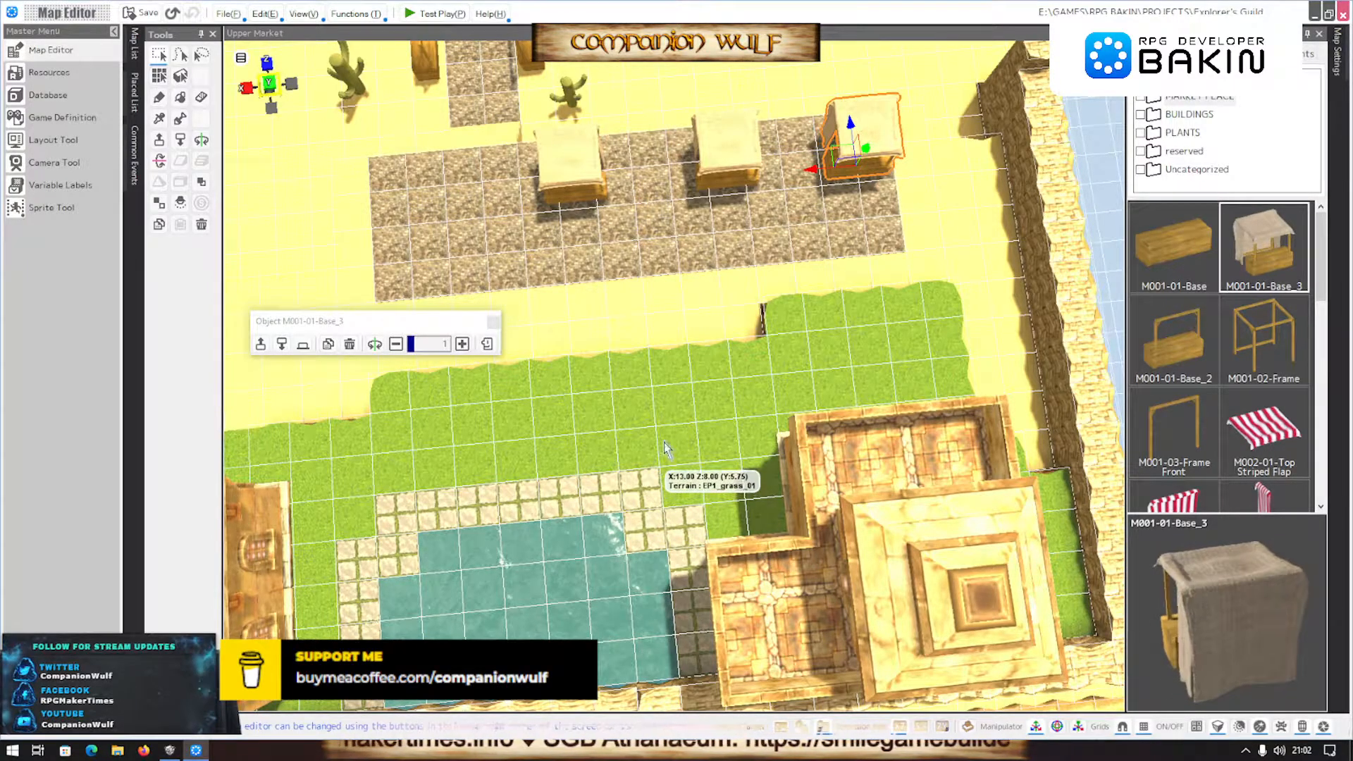
middle_drag(608, 269, 493, 444)
middle_drag(518, 373, 477, 361)
mouse_move(654, 155)
right_down()
mouse_move(667, 189)
mouse_move(662, 172)
right_up()
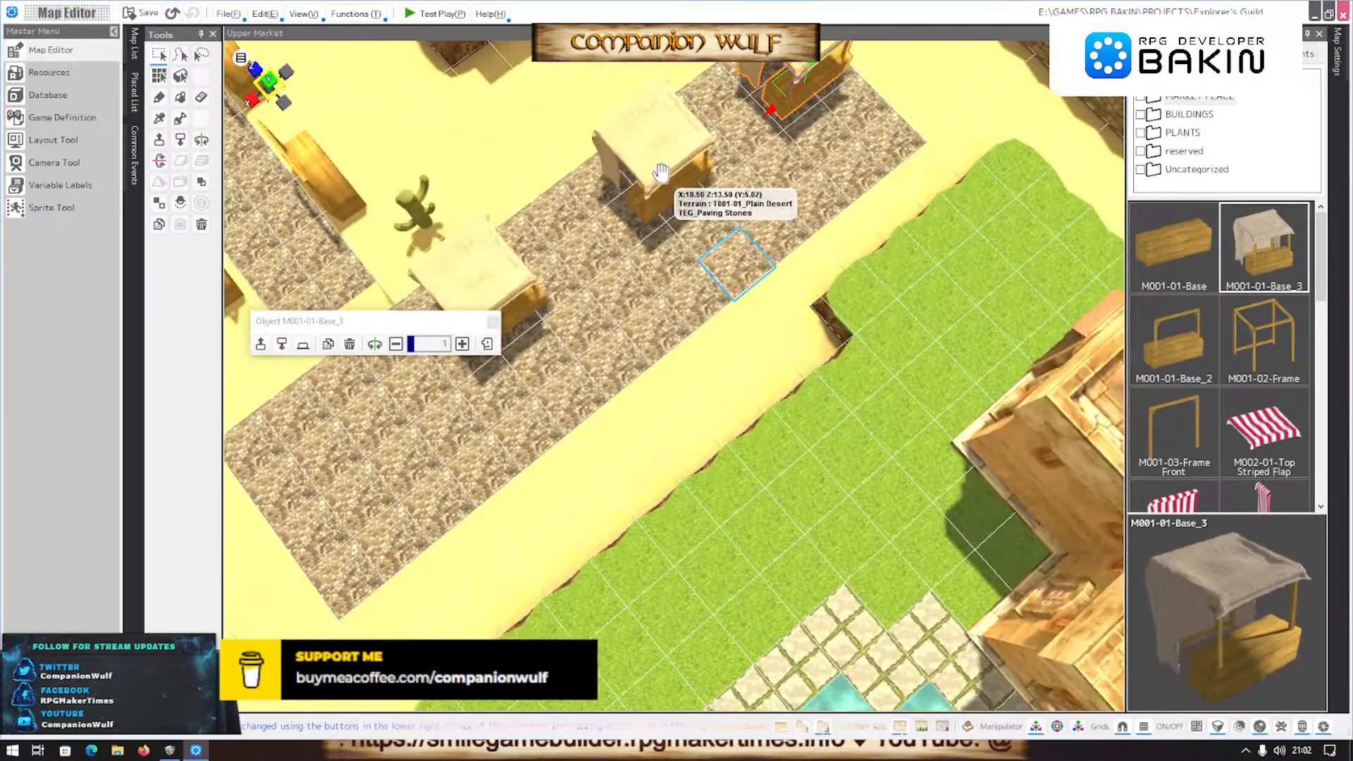
click(655, 159)
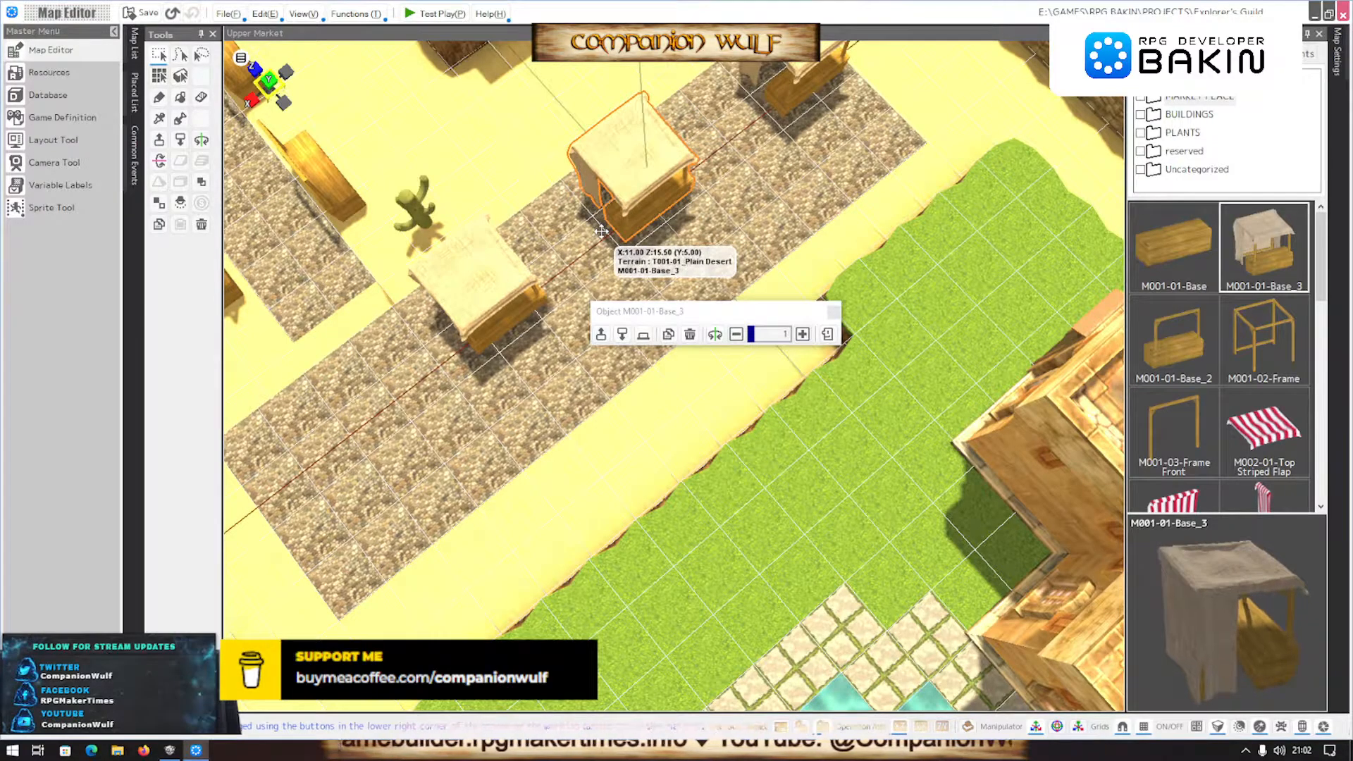
click(767, 91)
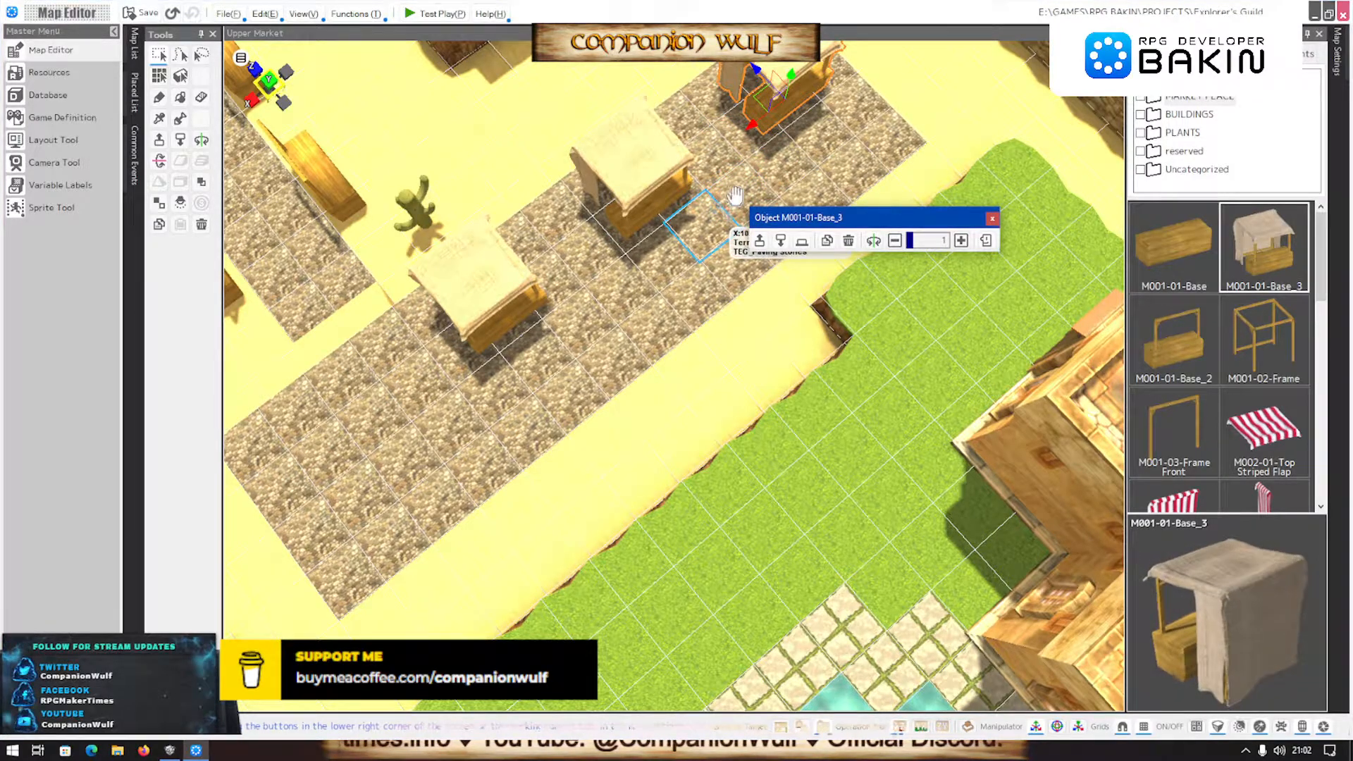
Place two M001-01-Base_3 stalls on the sand strip between the paving and the grass, facing the existing row
right_drag(567, 286, 472, 307)
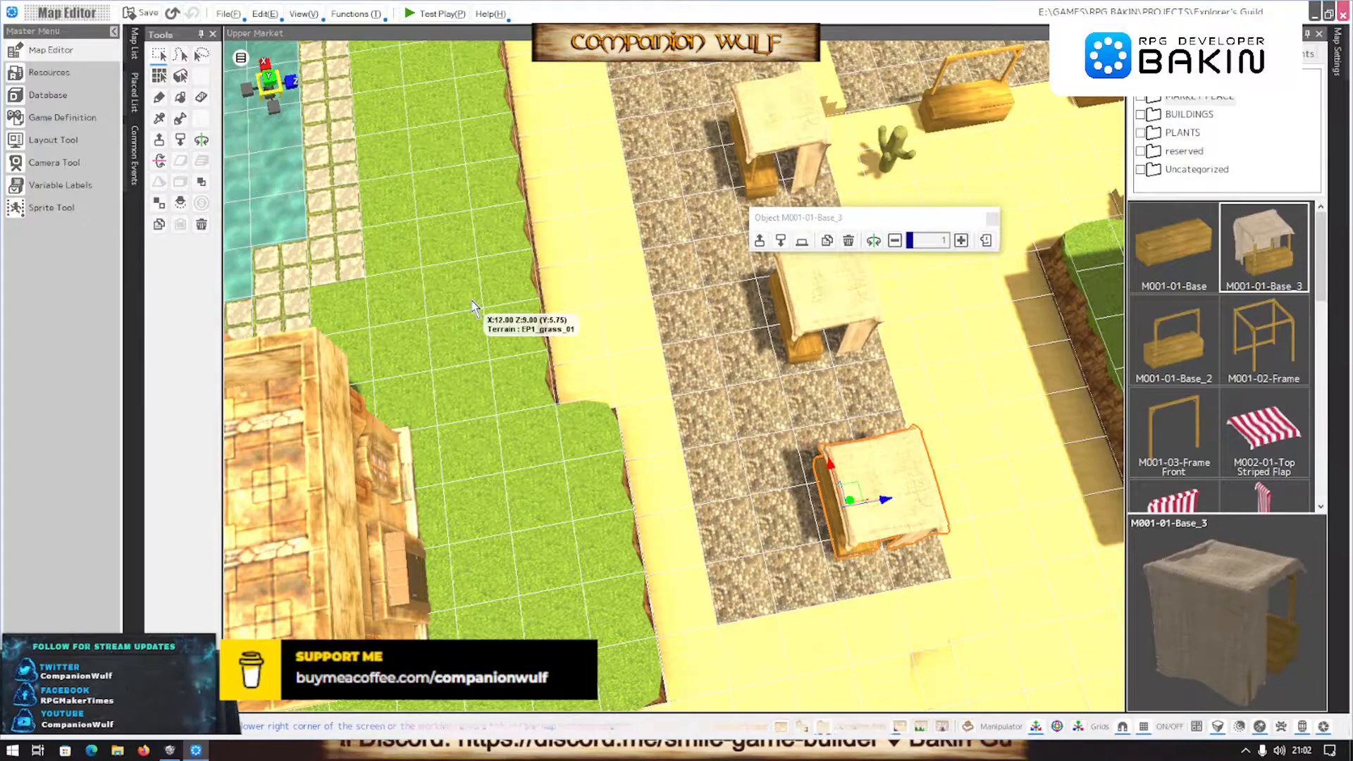
right_drag(562, 218, 811, 197)
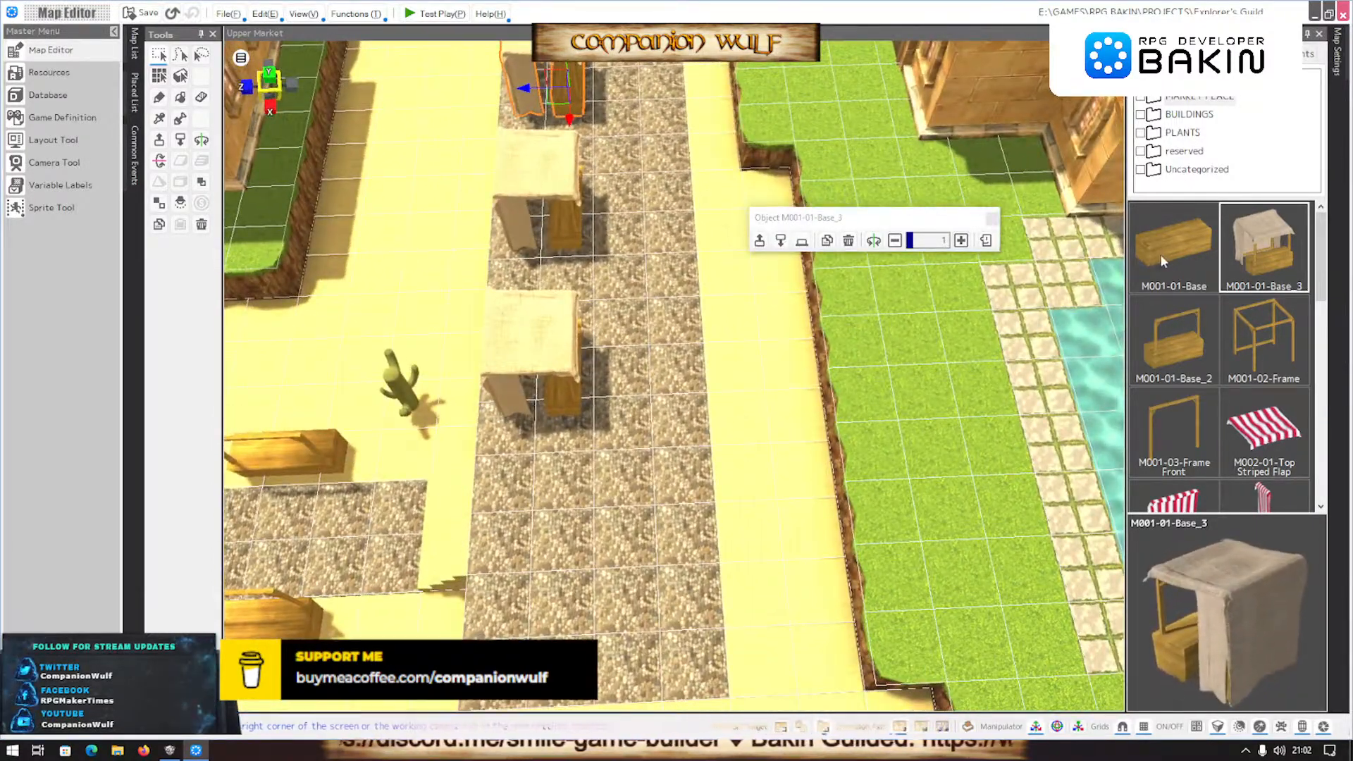
click(1255, 248)
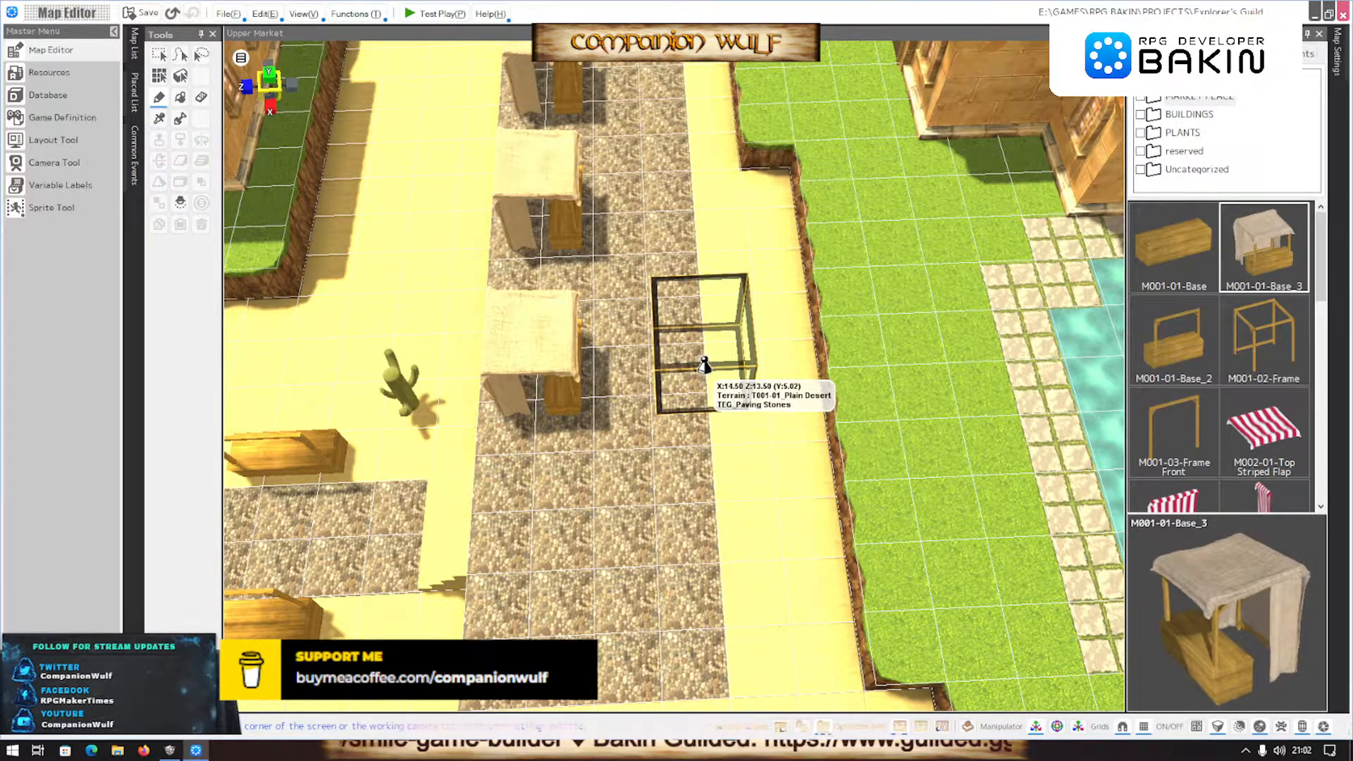
click(749, 363)
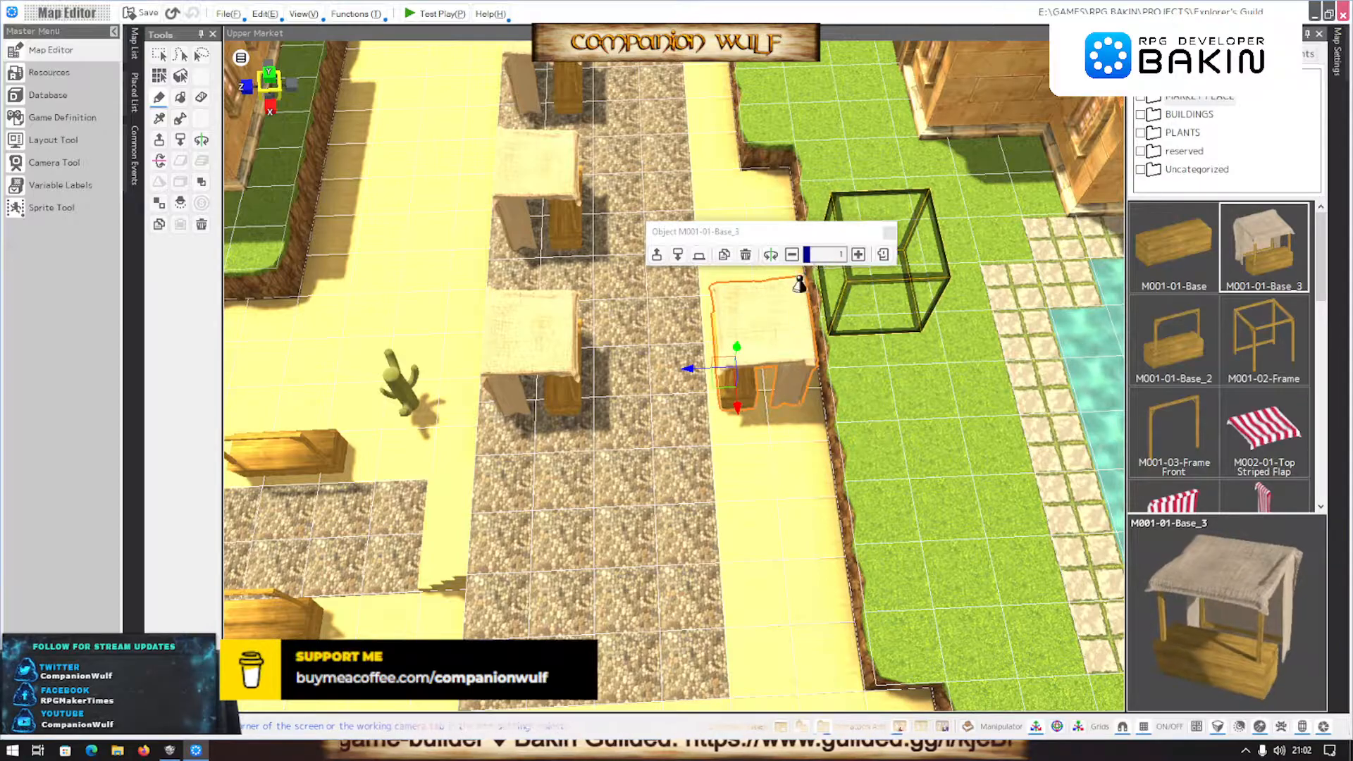
middle_drag(717, 435, 634, 187)
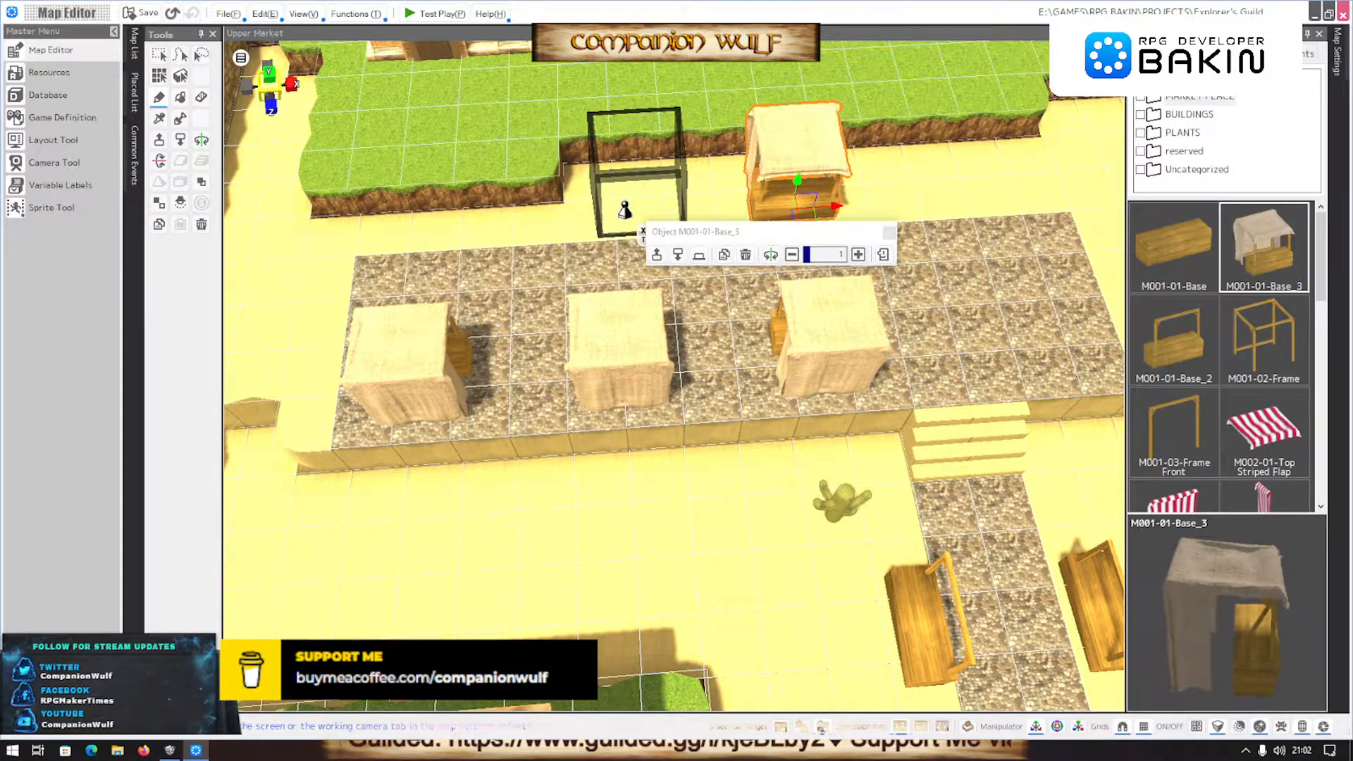
click(617, 210)
scroll(736, 278, up, 2)
middle_drag(736, 278, 785, 284)
click(829, 265)
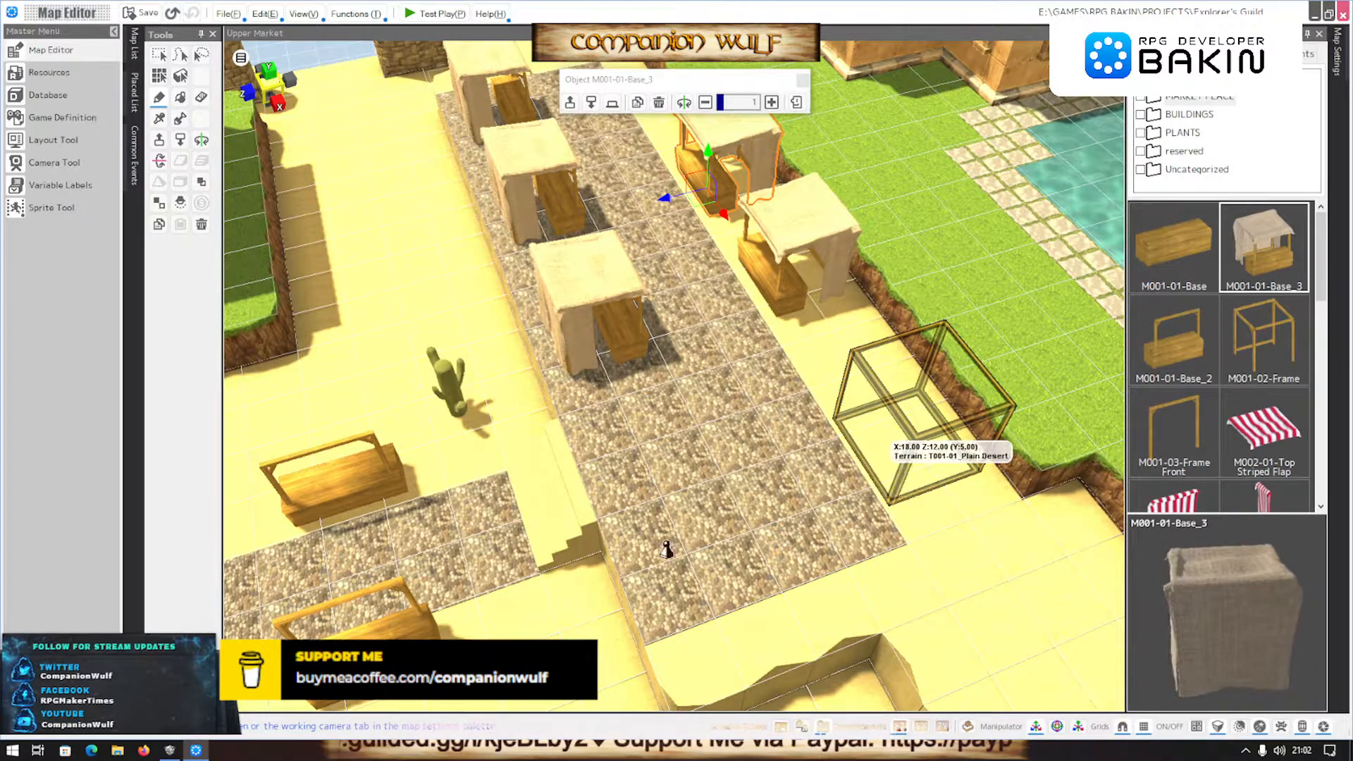
Check the stall layout in Smile Game Builder's Upper Market map, return to Bakin, and examine the free end of the paving
click(169, 751)
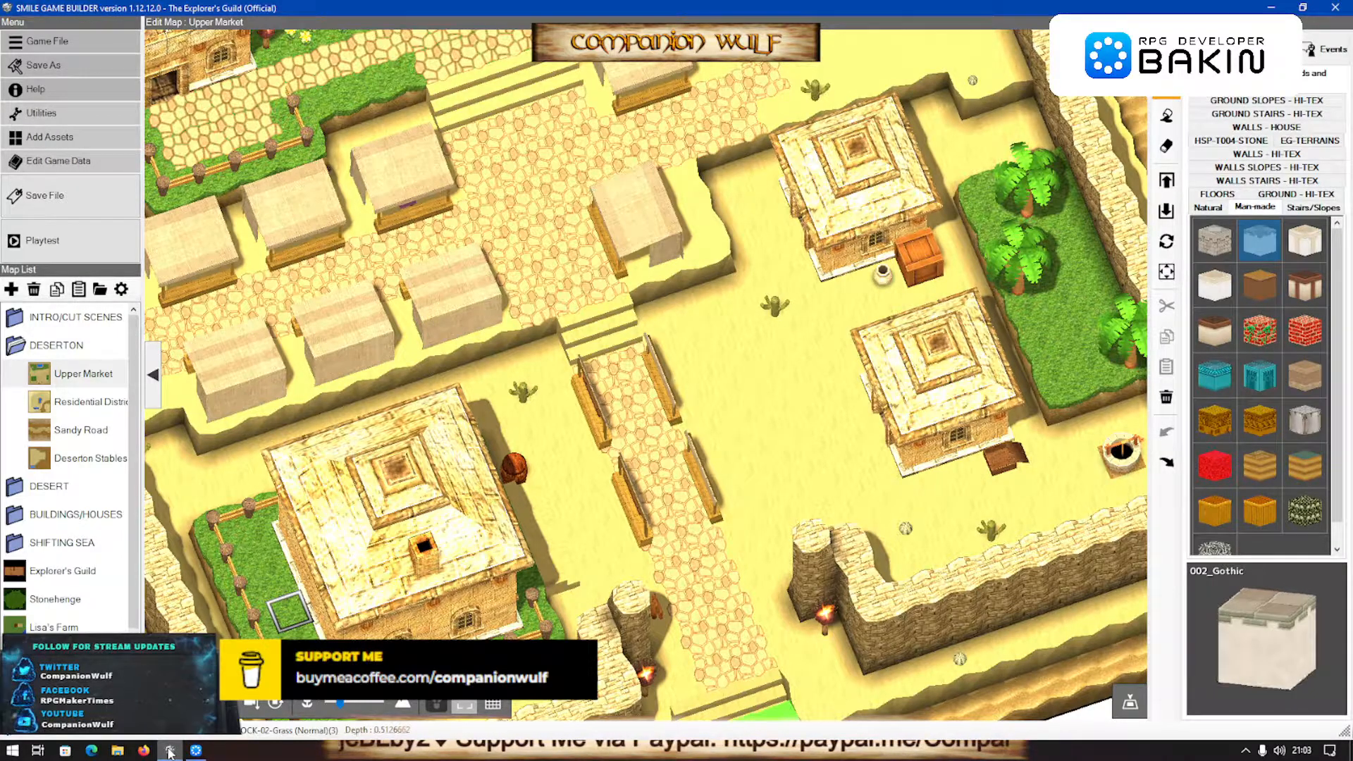
click(169, 751)
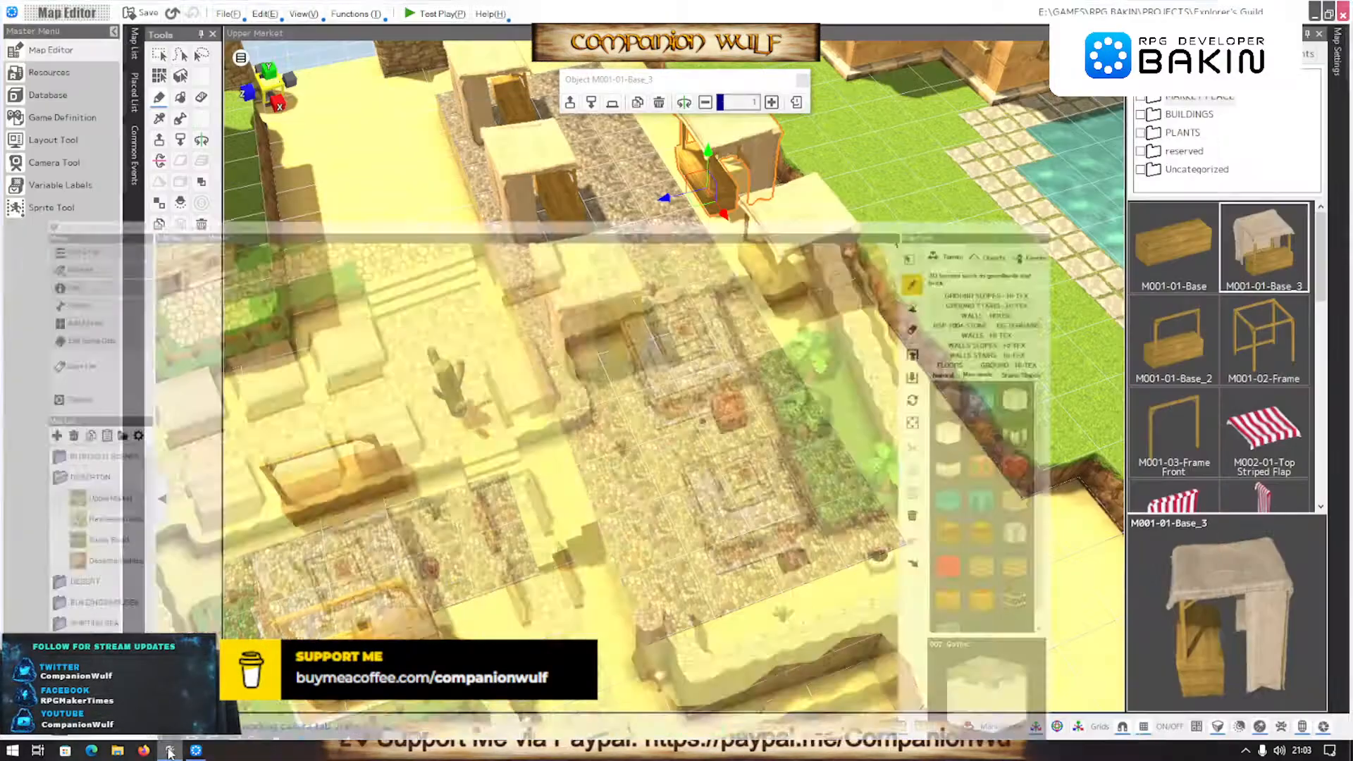
scroll(708, 489, up, 3)
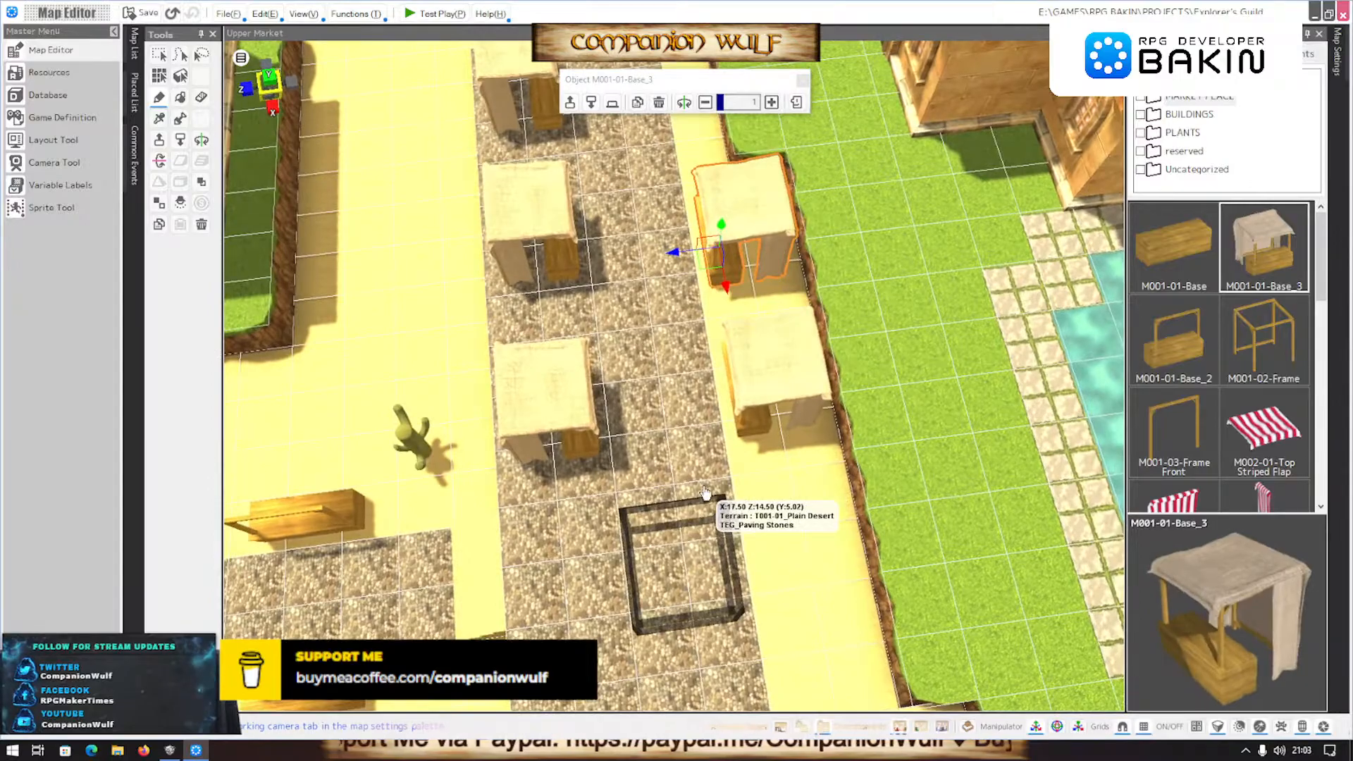
scroll(693, 422, down, 3)
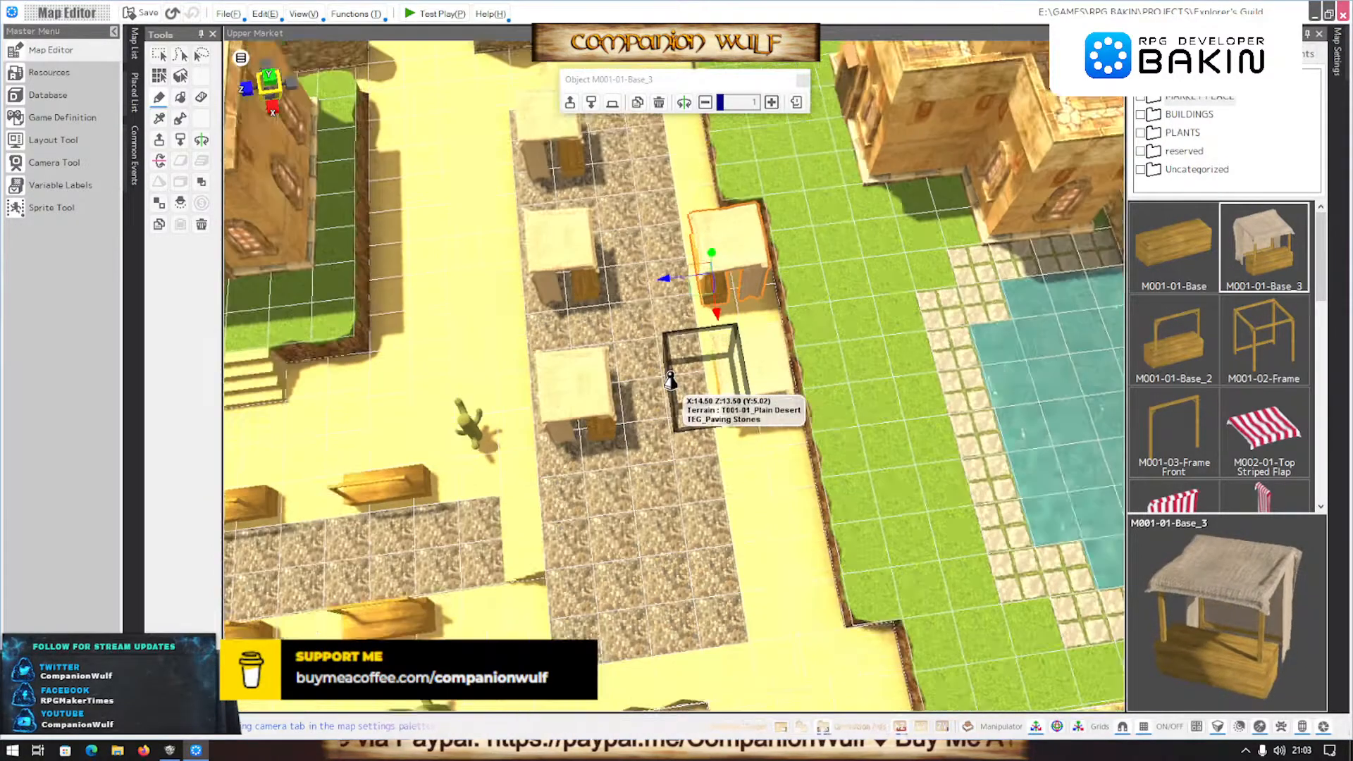
right_drag(668, 380, 735, 396)
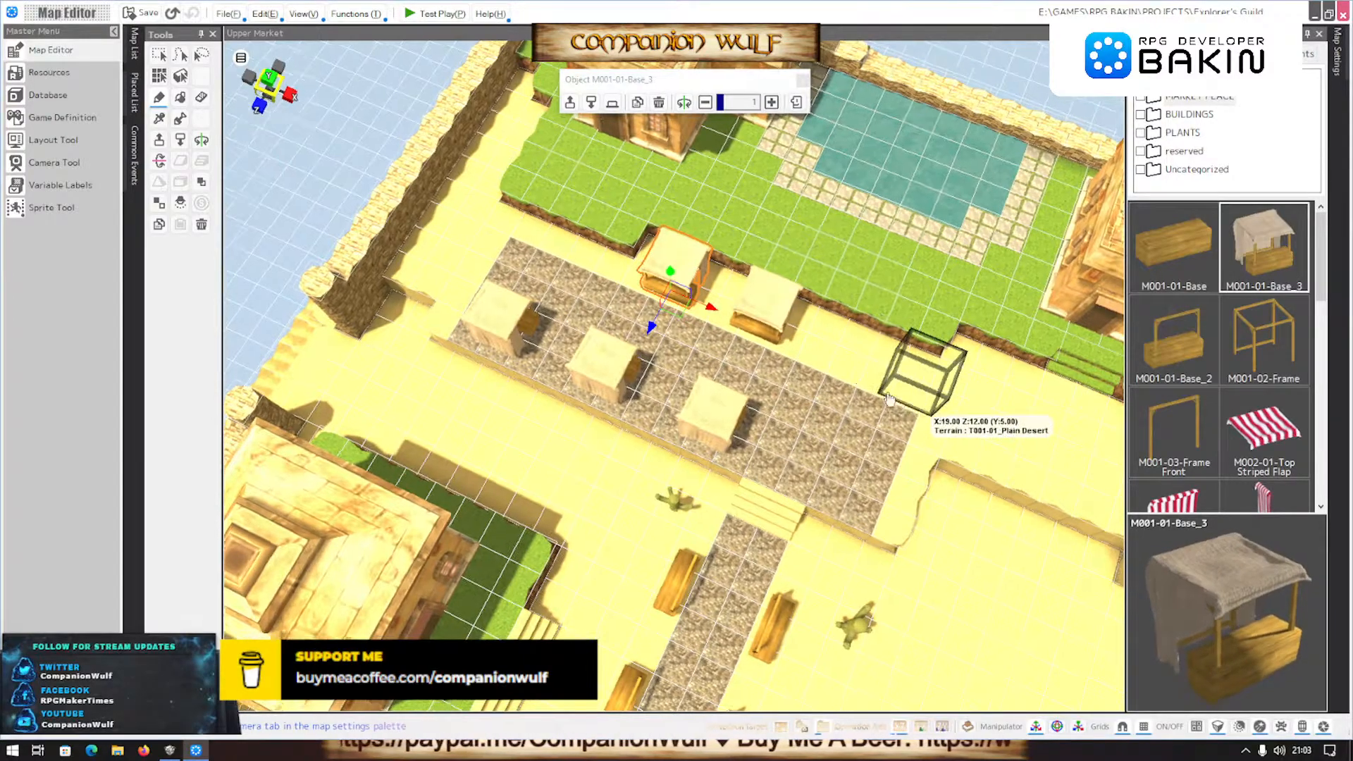
right_drag(898, 395, 830, 399)
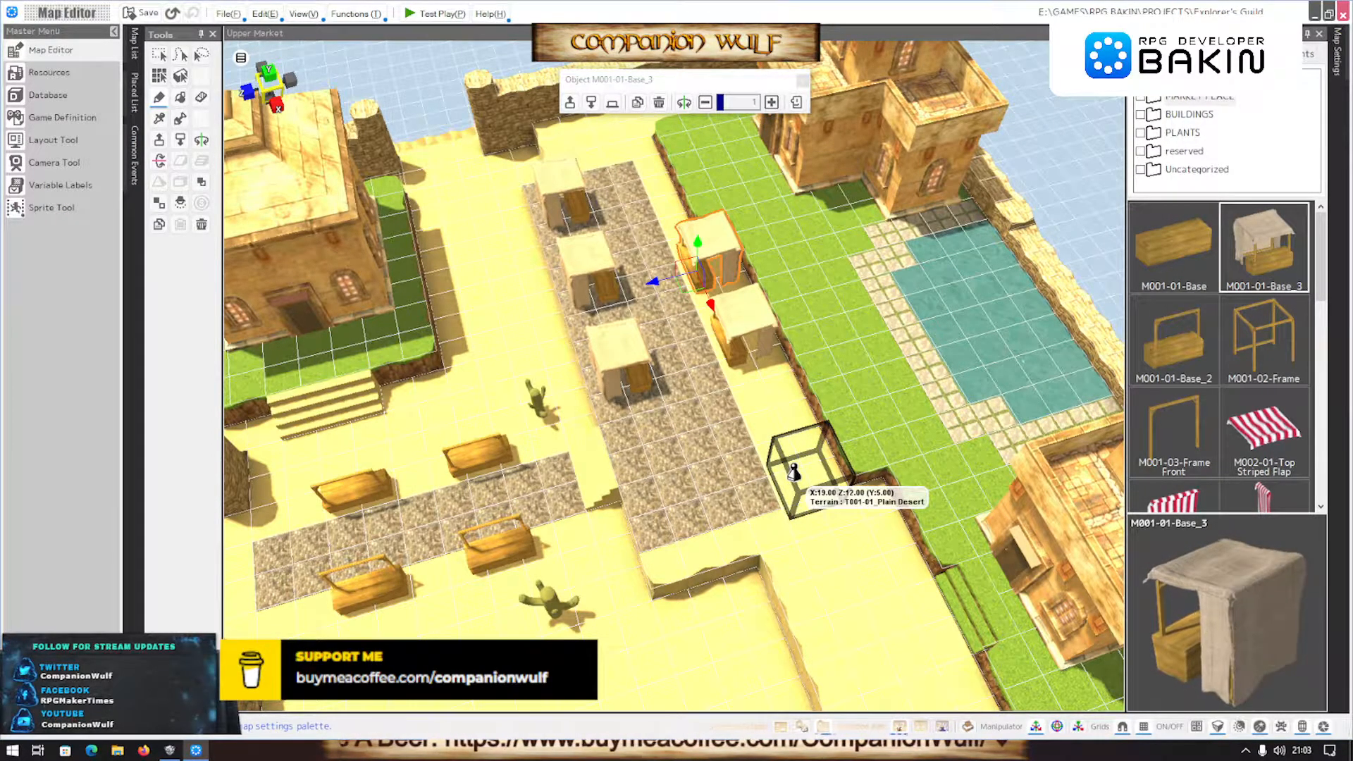
Place an M001-01-Base_3 stall at the paving's far corner on the grass side and rotate it diagonally toward the paving
click(793, 473)
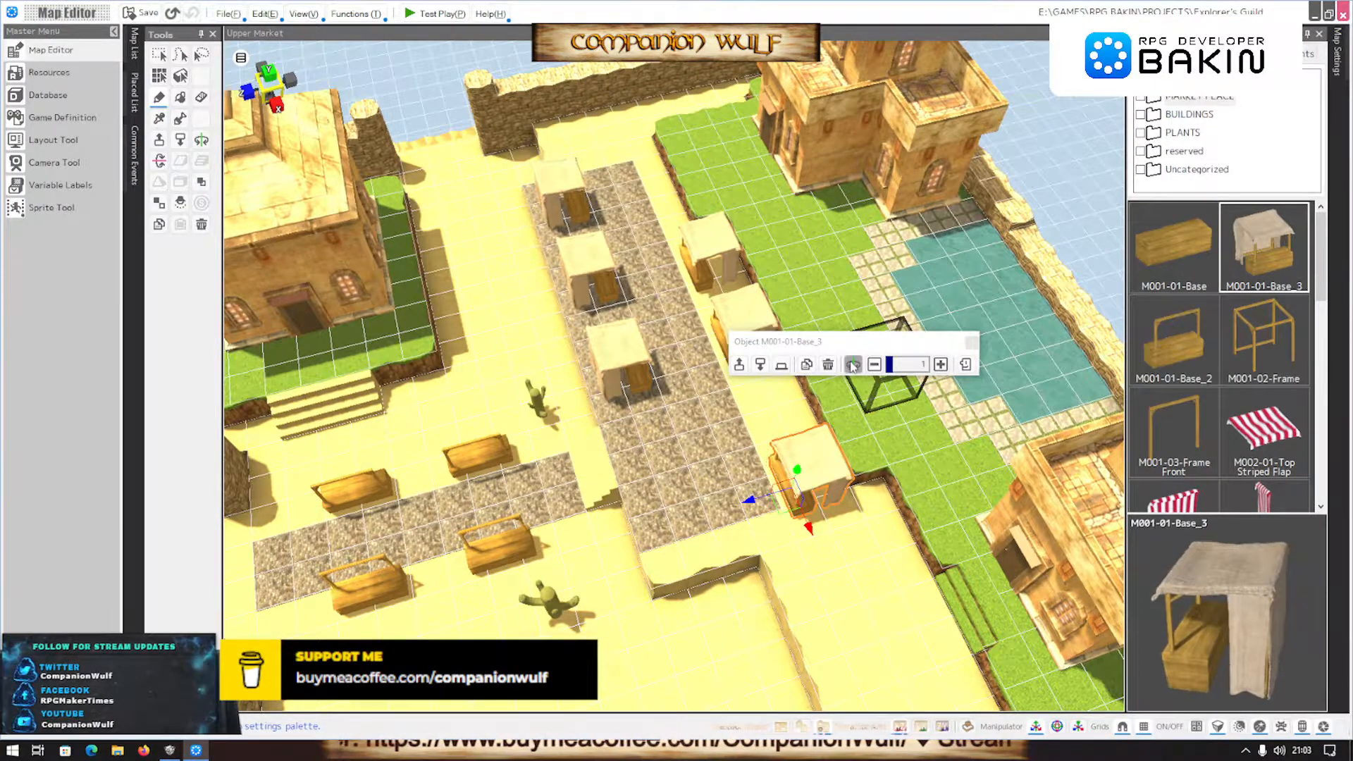
click(853, 365)
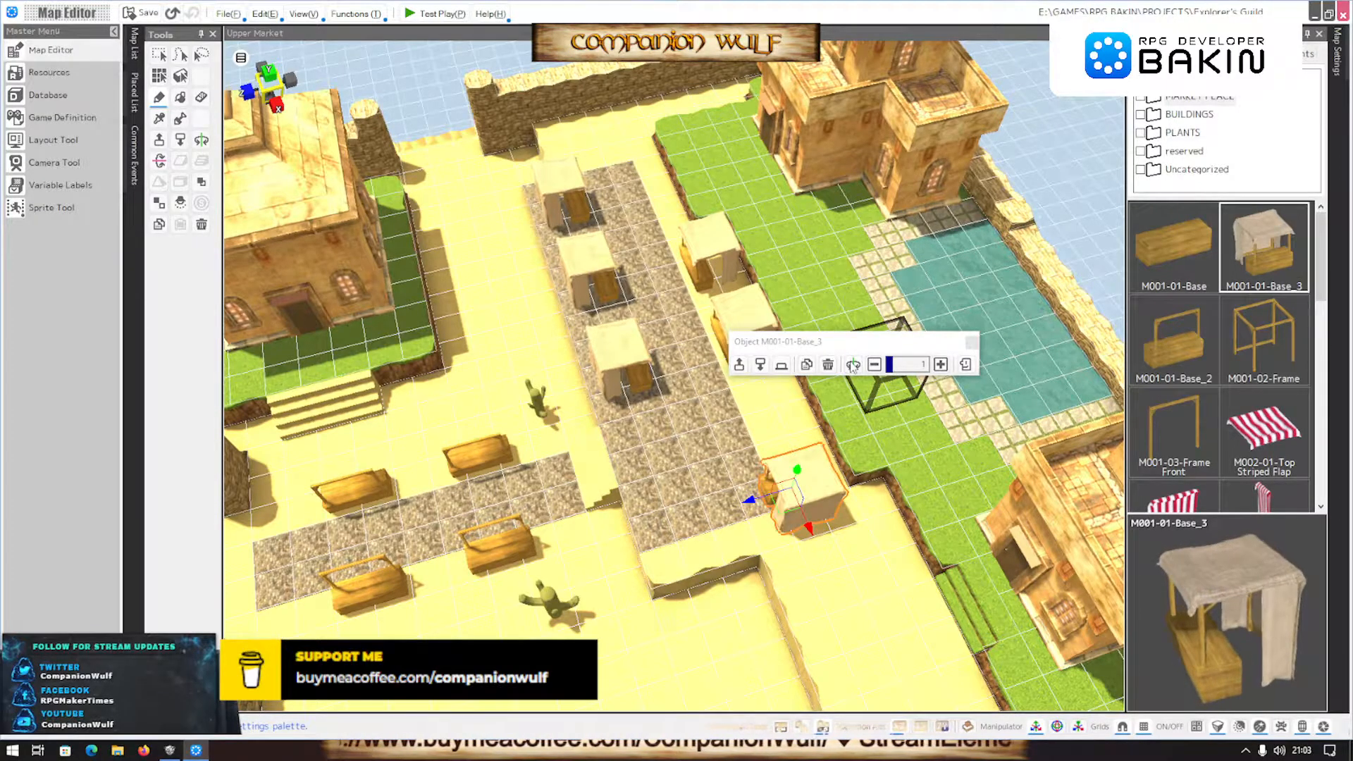
click(852, 365)
click(852, 364)
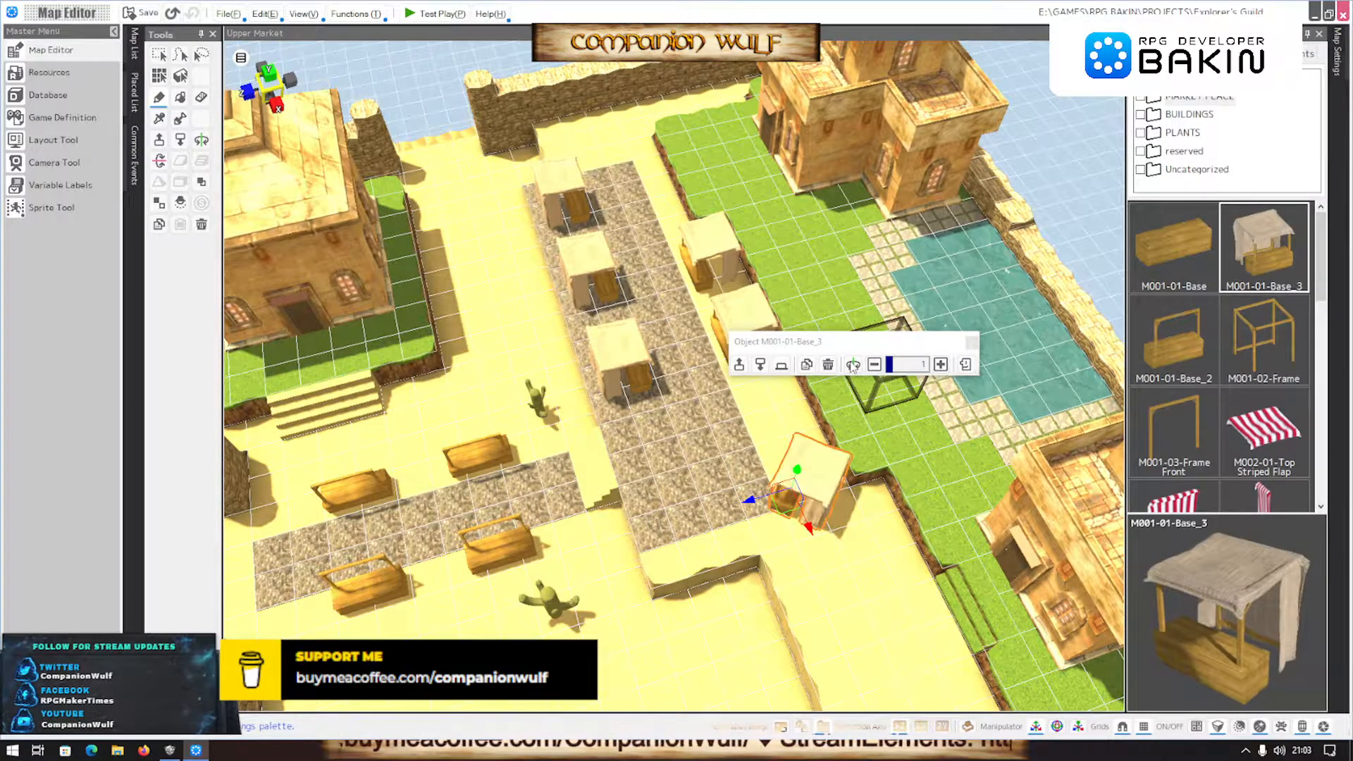
Place another M001-01-Base_3 stall at the paving's far end near the stairs and rotate it to face the paving
middle_drag(705, 517, 826, 522)
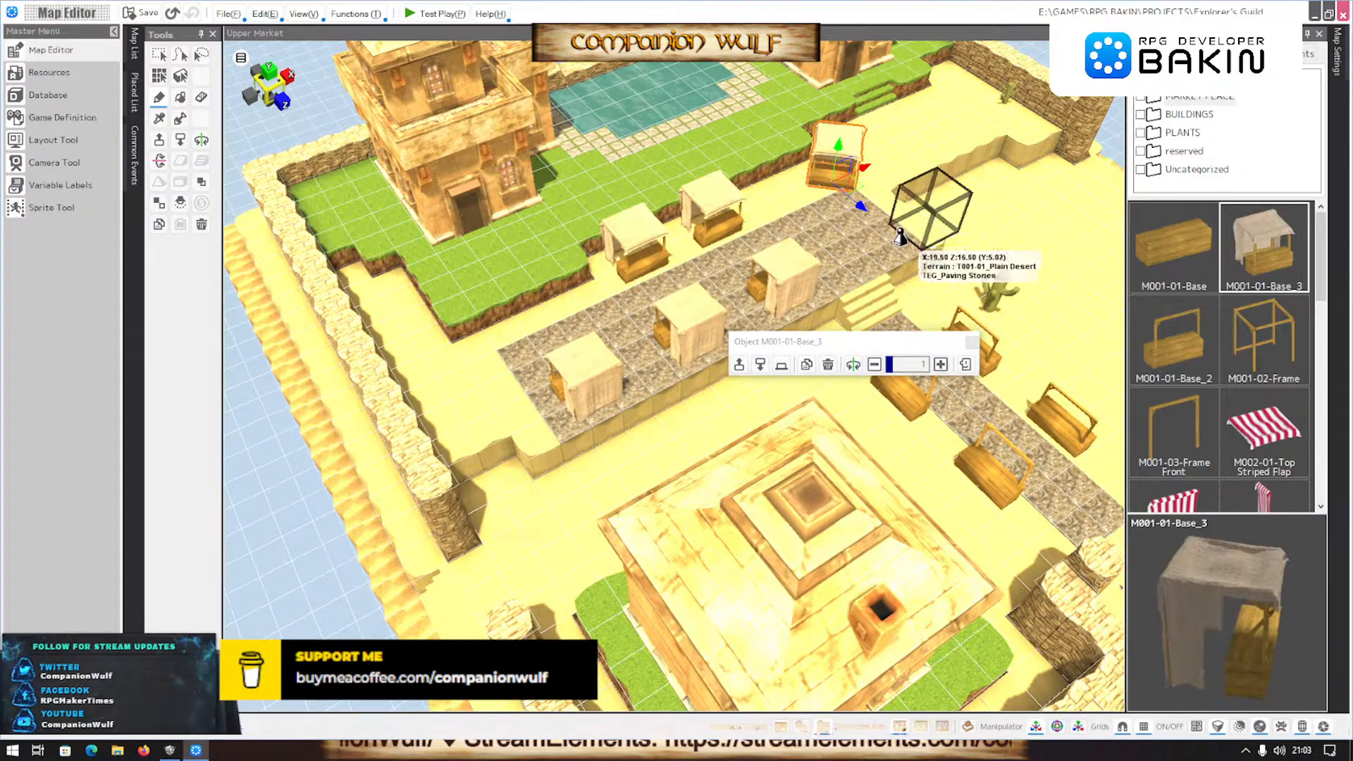
click(896, 241)
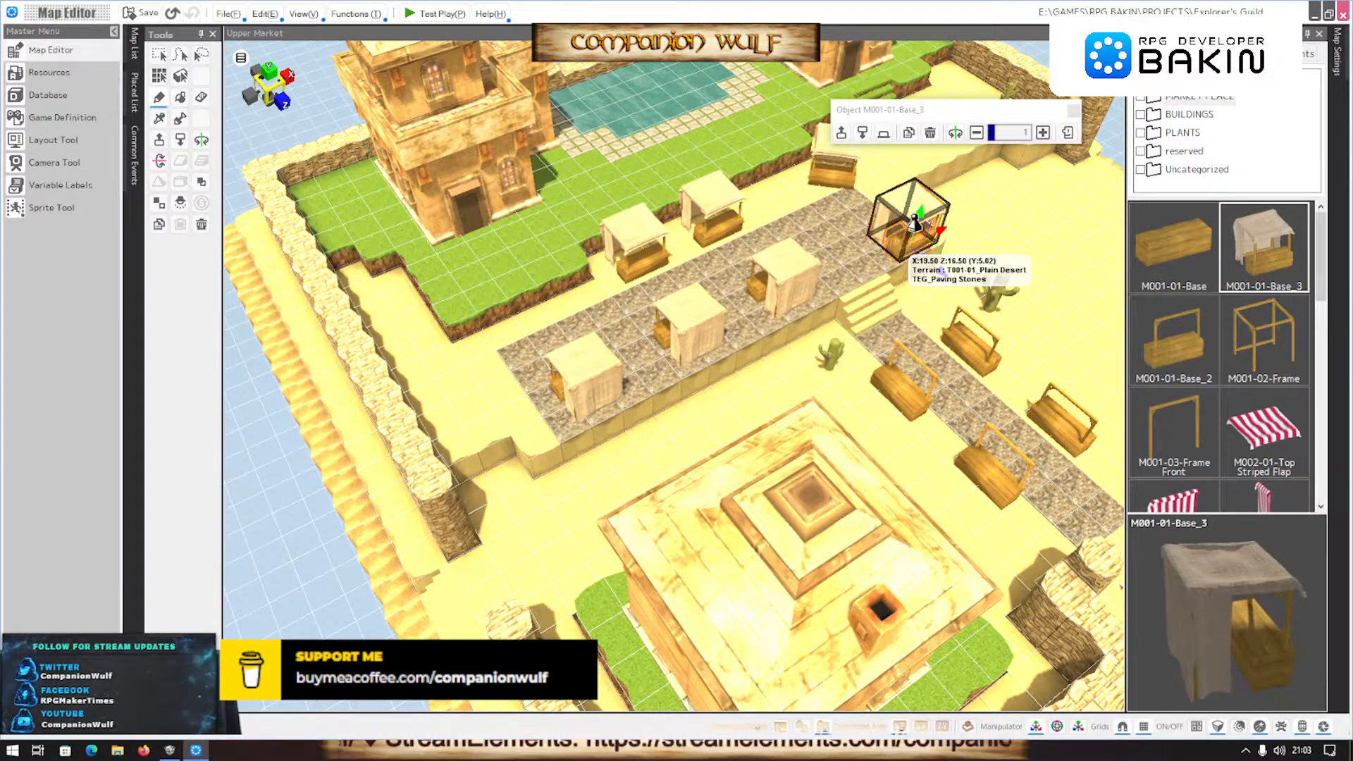
click(956, 134)
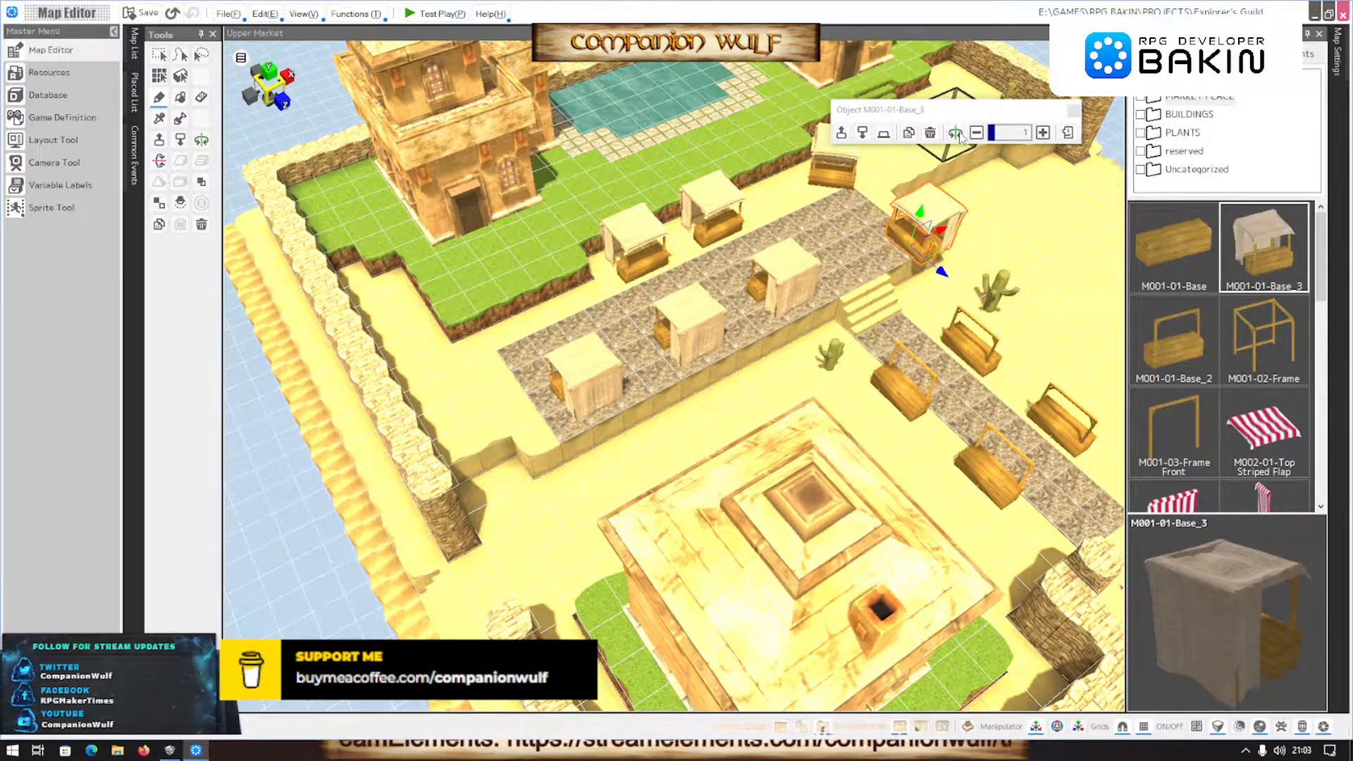
Shift the M001-01-Base_3 stall near the stairs along its blue axis to align it with the paving's far end
drag(942, 273, 923, 260)
middle_drag(964, 253, 992, 280)
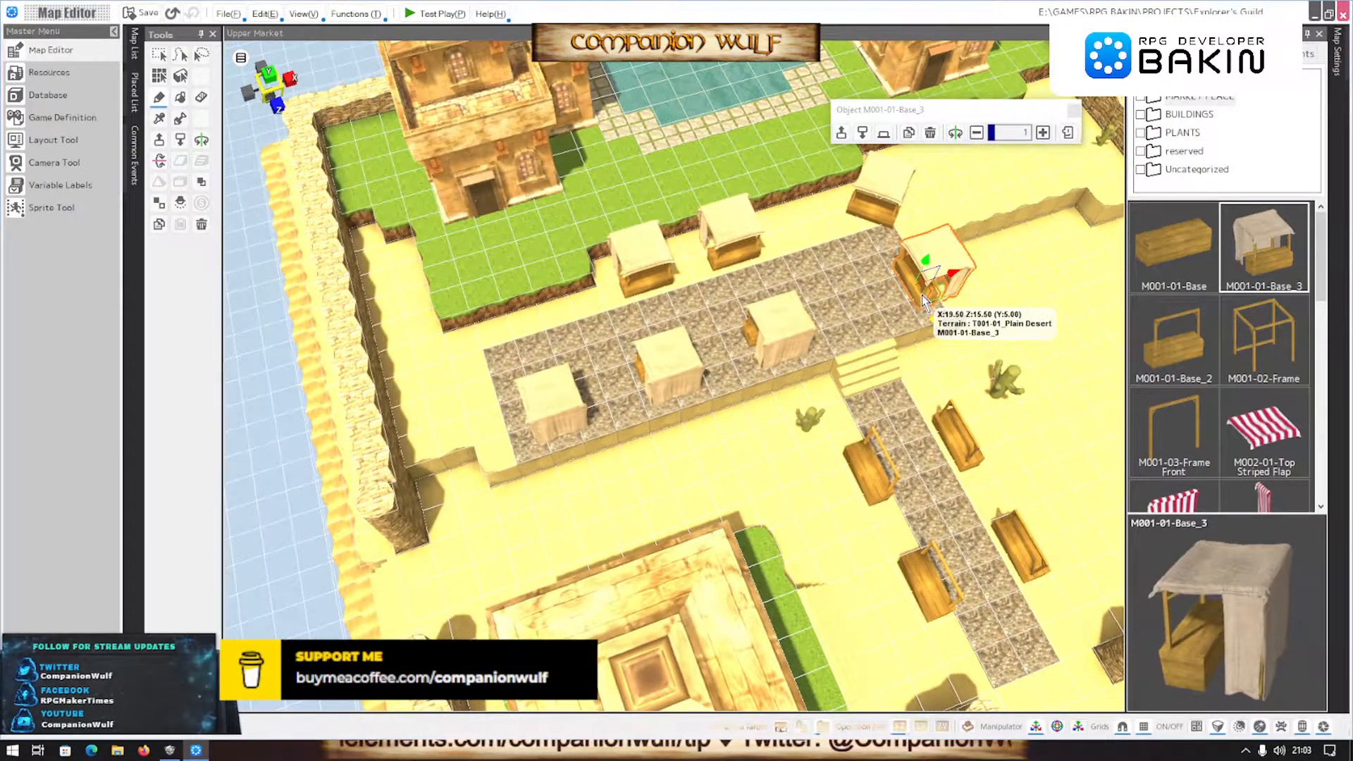
scroll(918, 290, up, 2)
right_drag(903, 259, 876, 299)
middle_drag(876, 298, 737, 248)
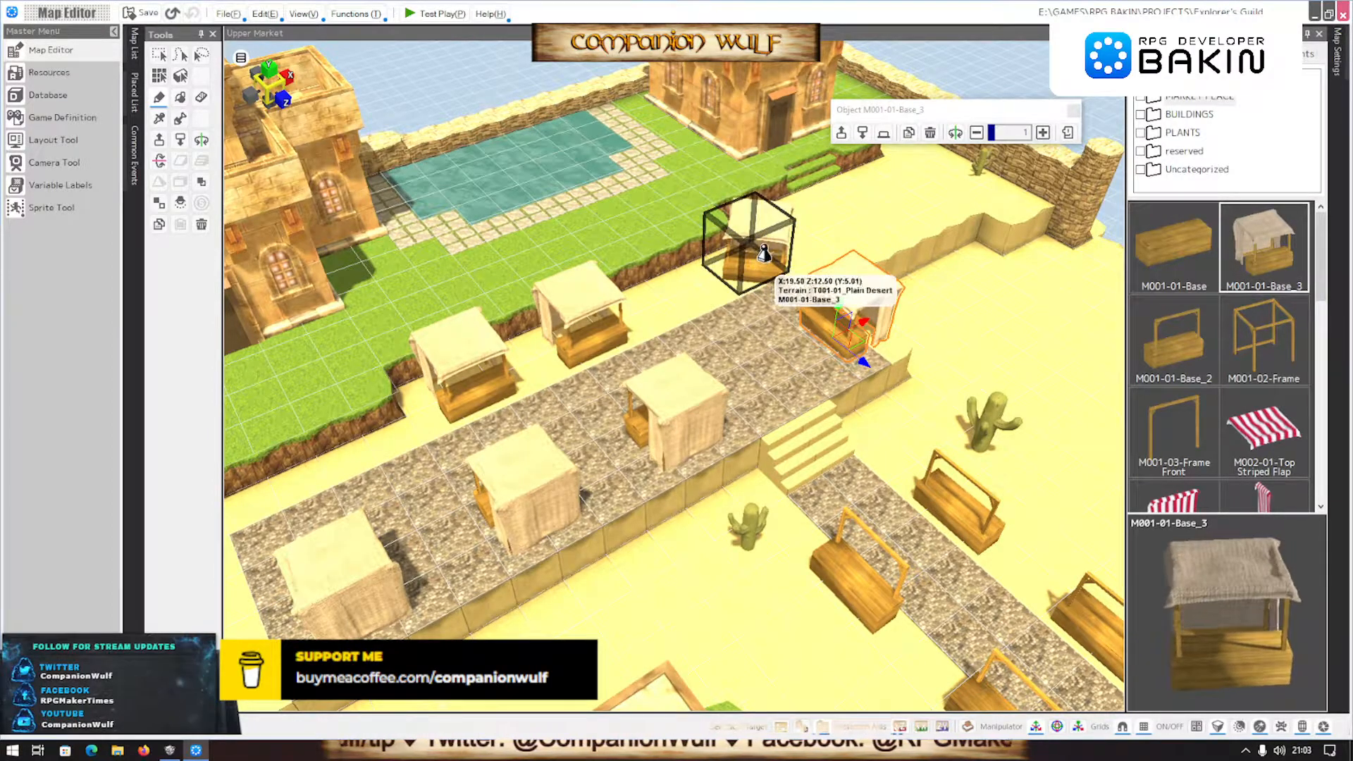
right_click(781, 206)
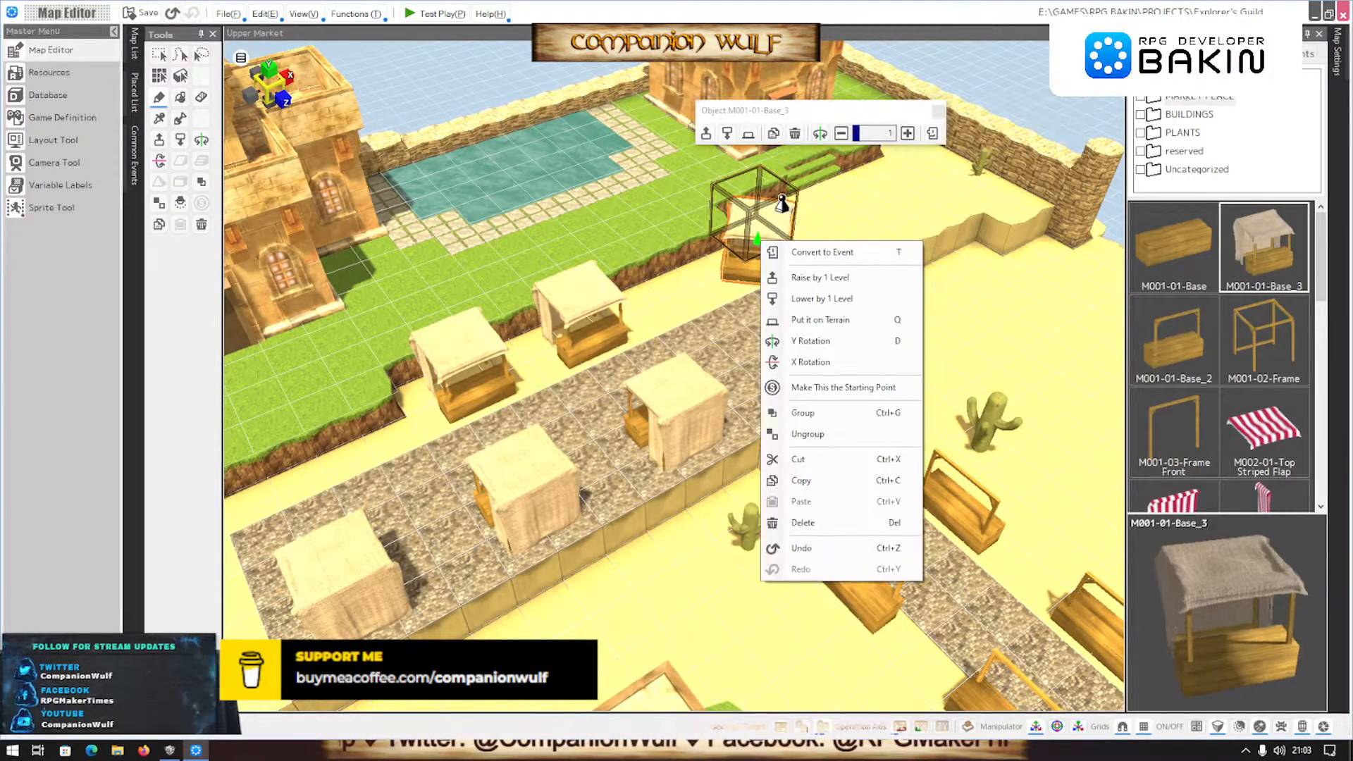
click(919, 25)
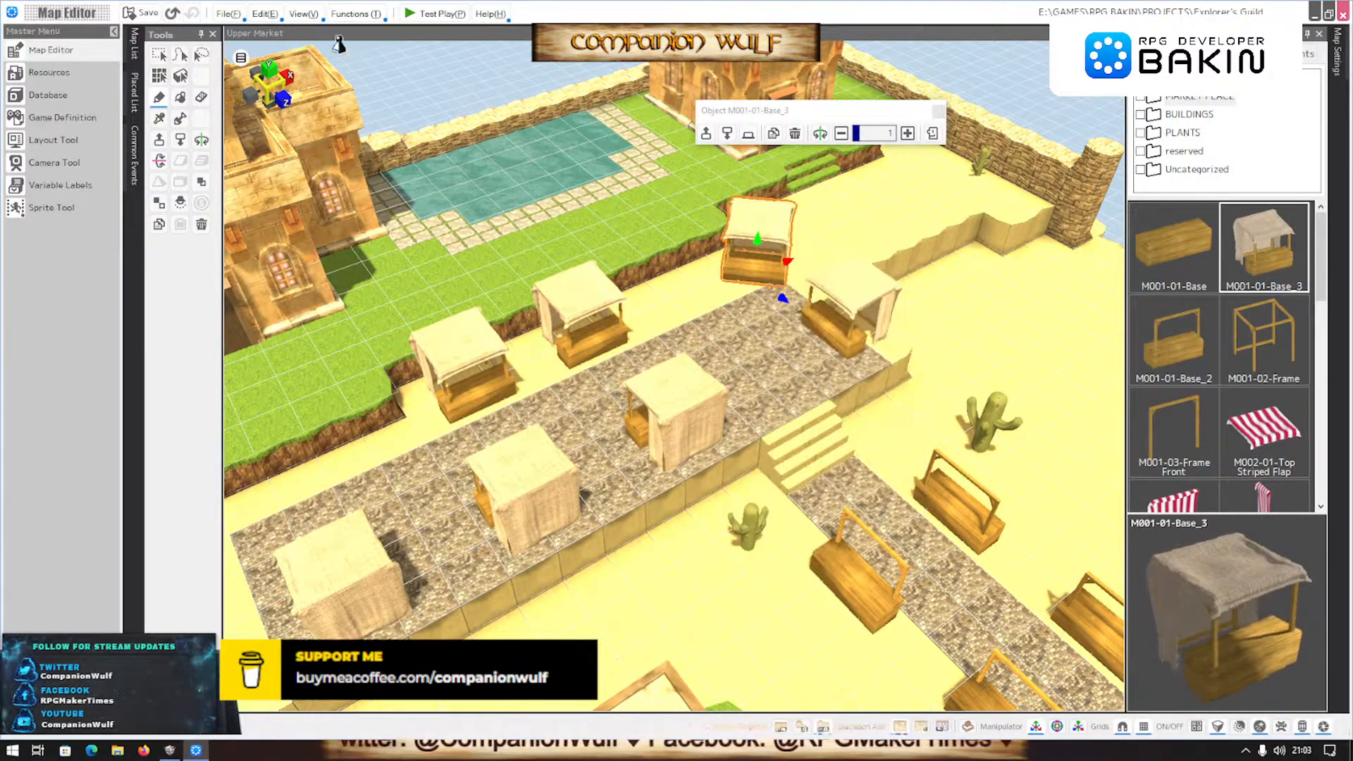
double_click(761, 267)
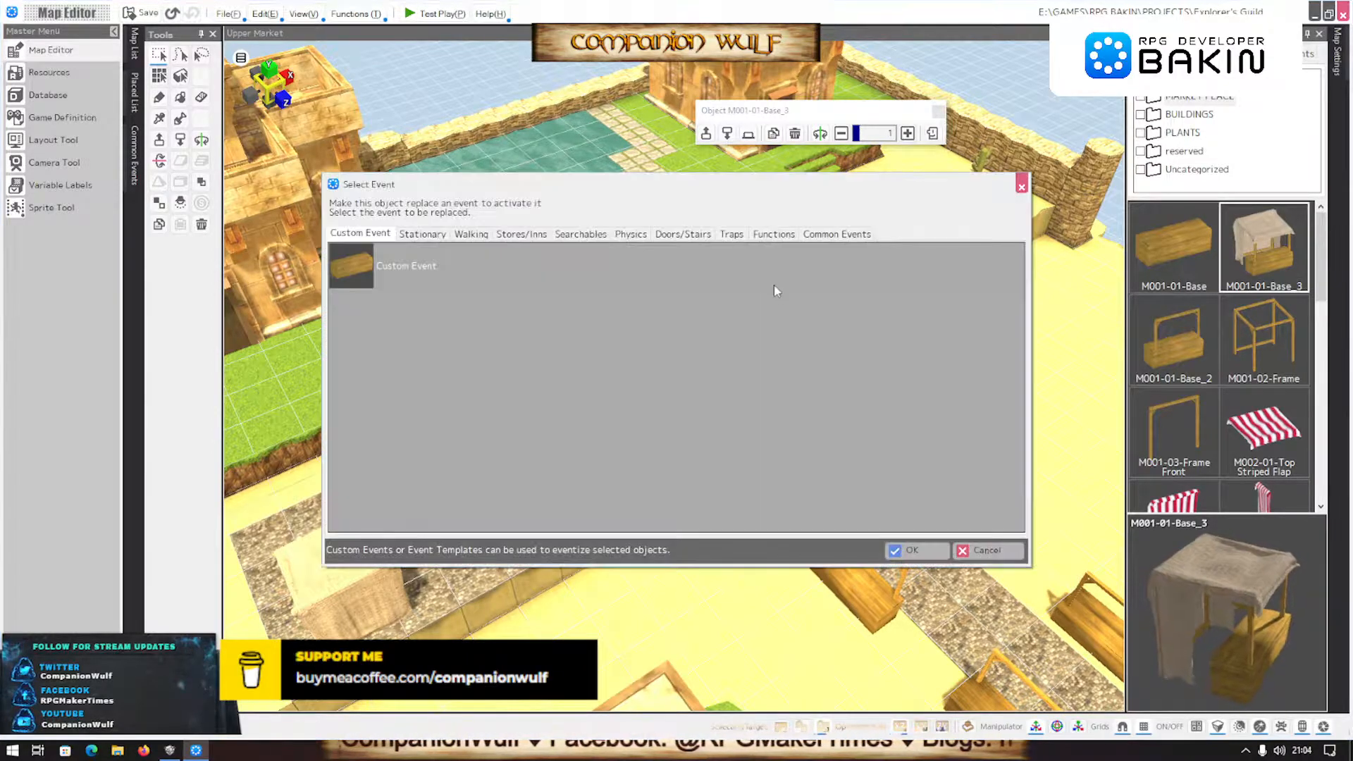
click(987, 551)
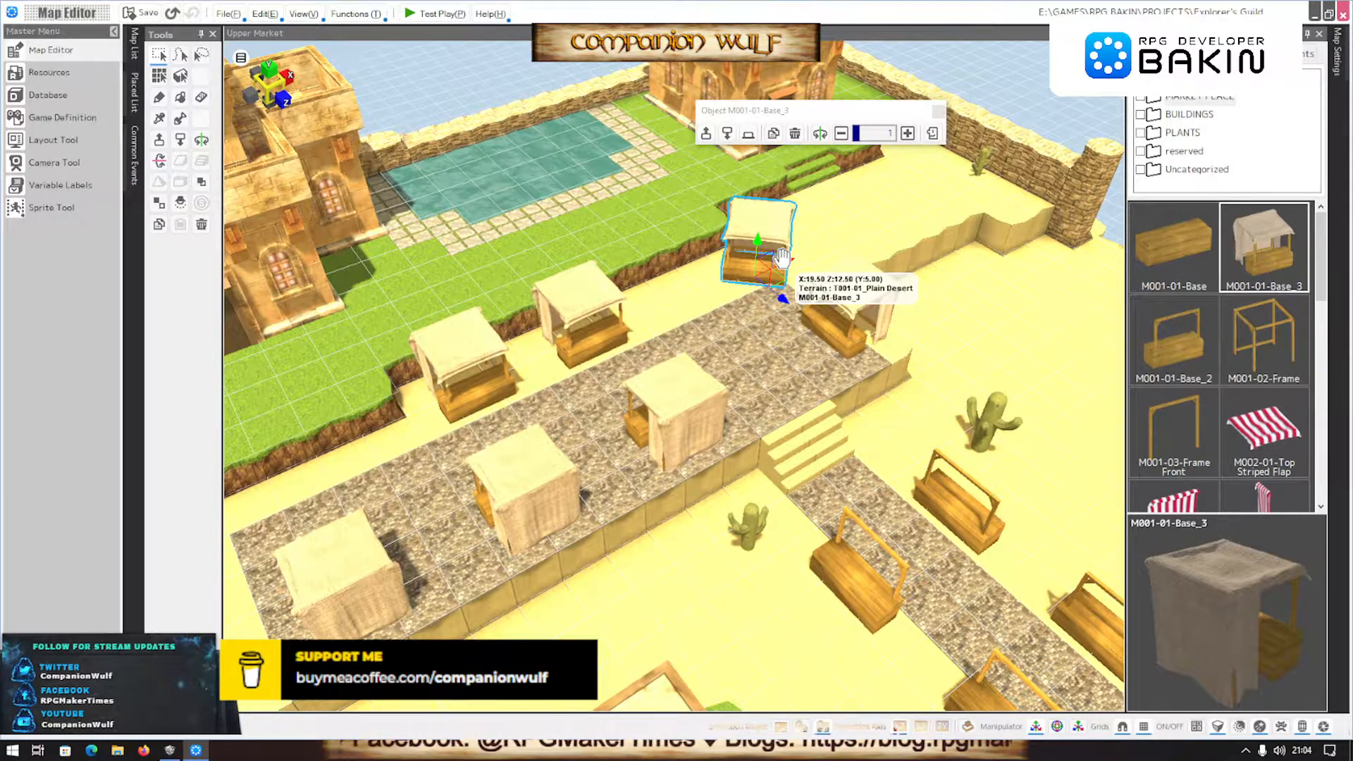
key(ctrl+z)
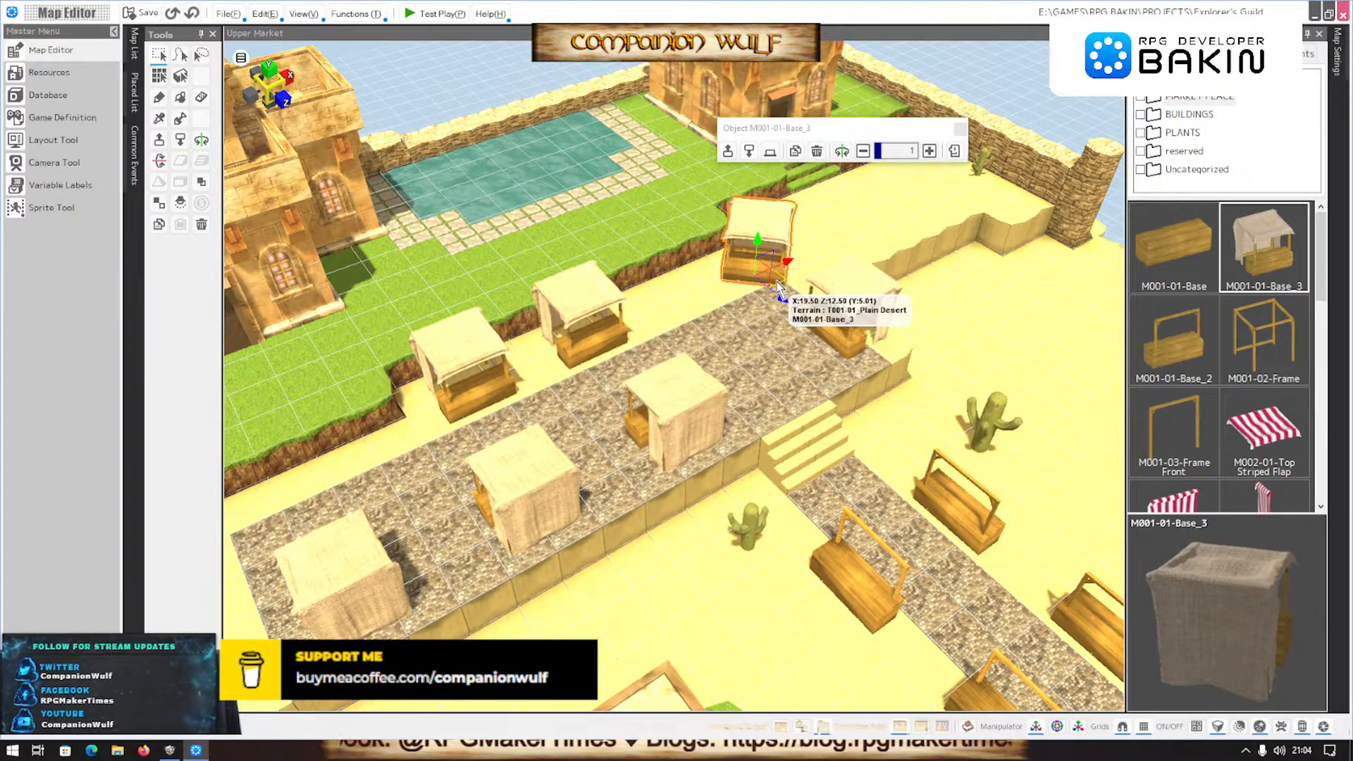
Rotate the far-corner stall on the grass side to match the neighbouring end stall and shift it closer to the paving's end
mouse_move(751, 220)
mouse_down()
mouse_move(792, 218)
mouse_move(771, 222)
mouse_up()
scroll(791, 391, down, 2)
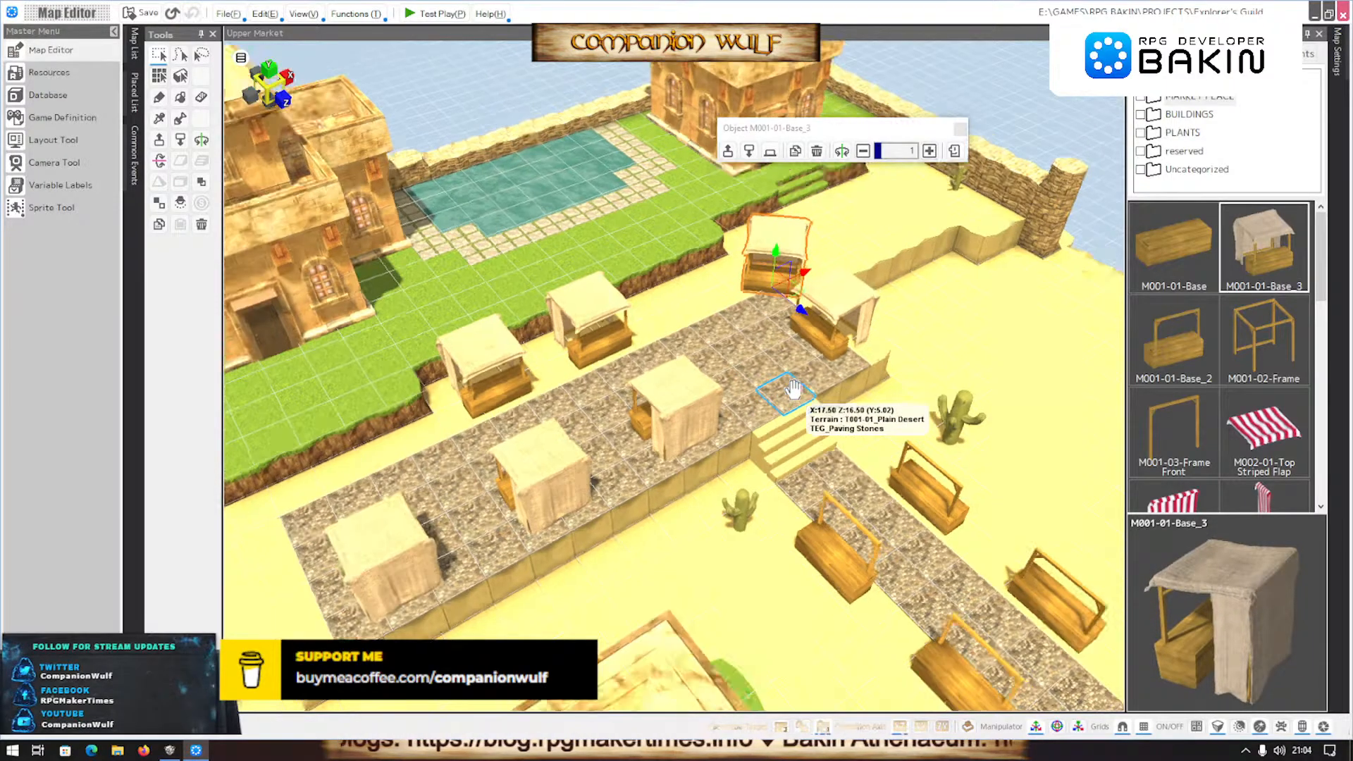
right_drag(790, 390, 720, 437)
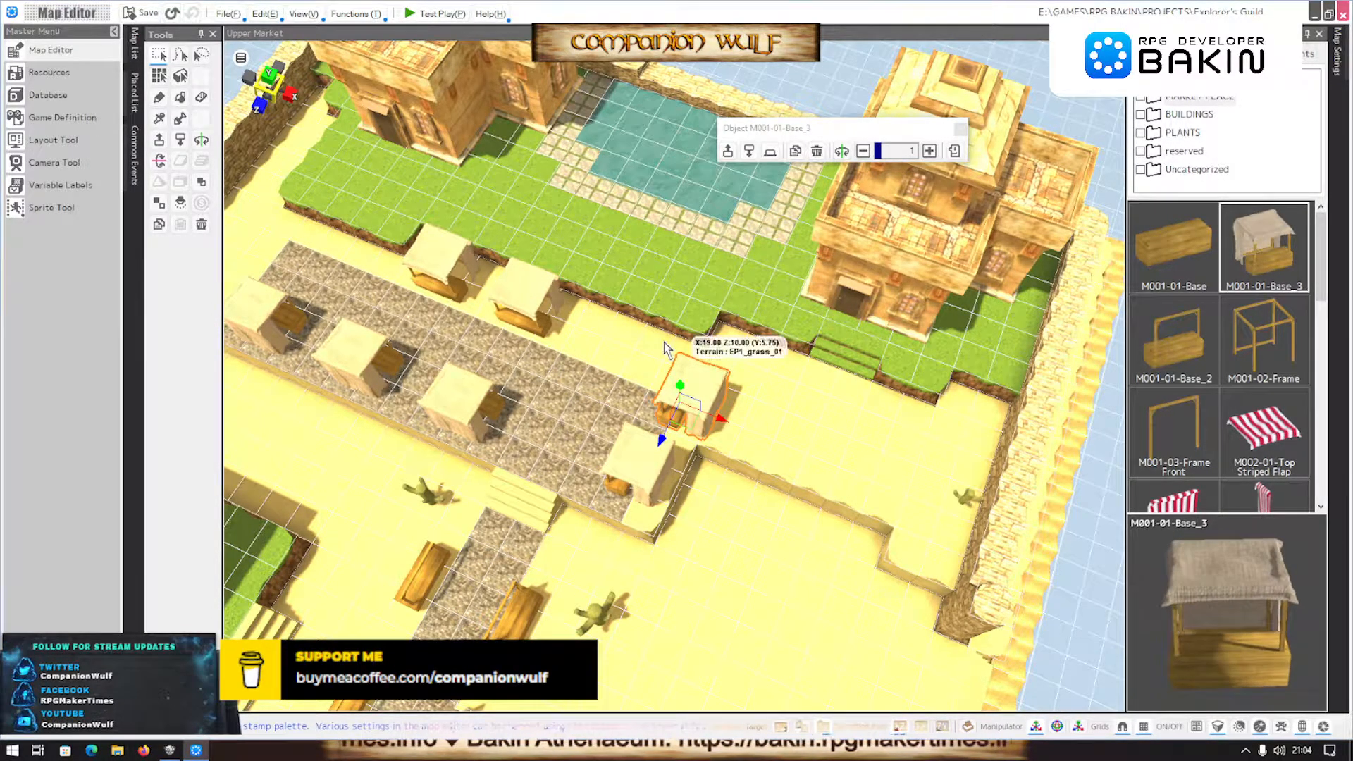
right_drag(515, 416, 600, 382)
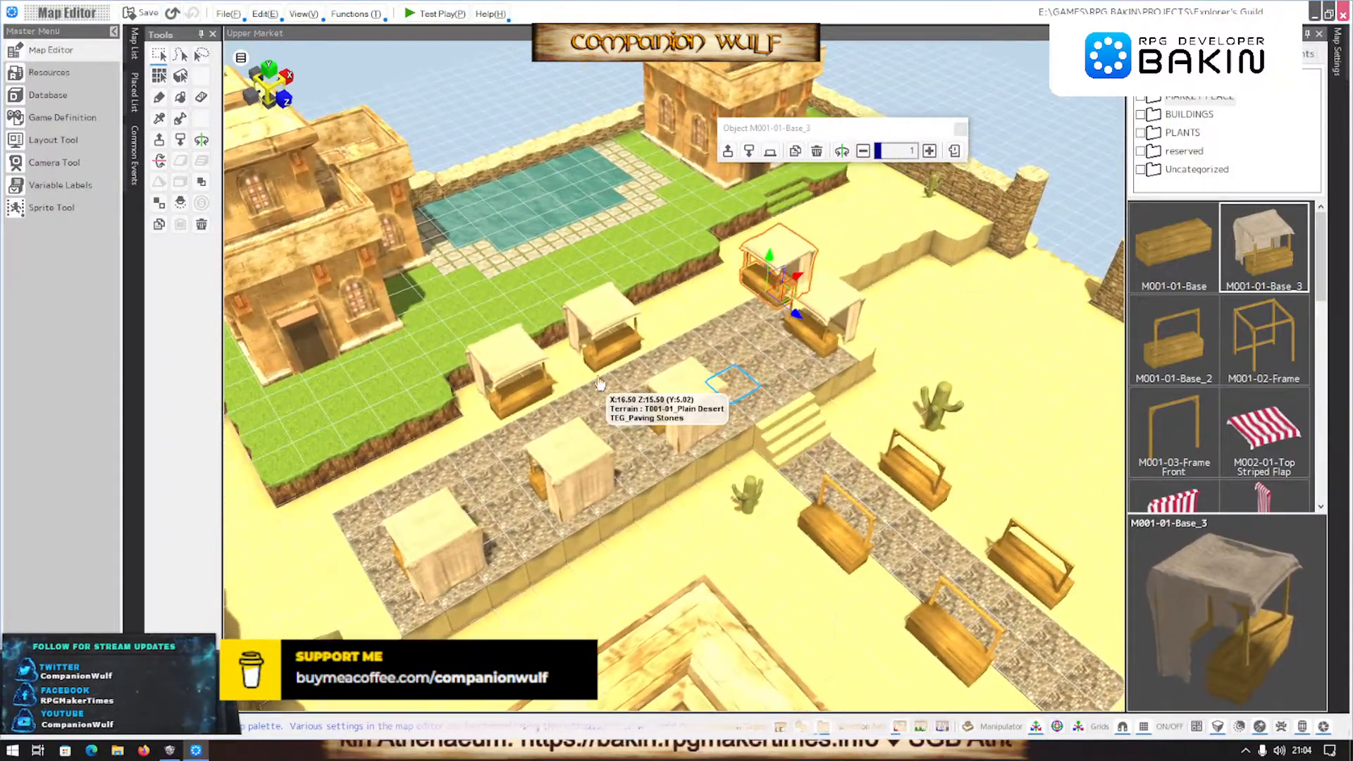
drag(794, 318, 731, 307)
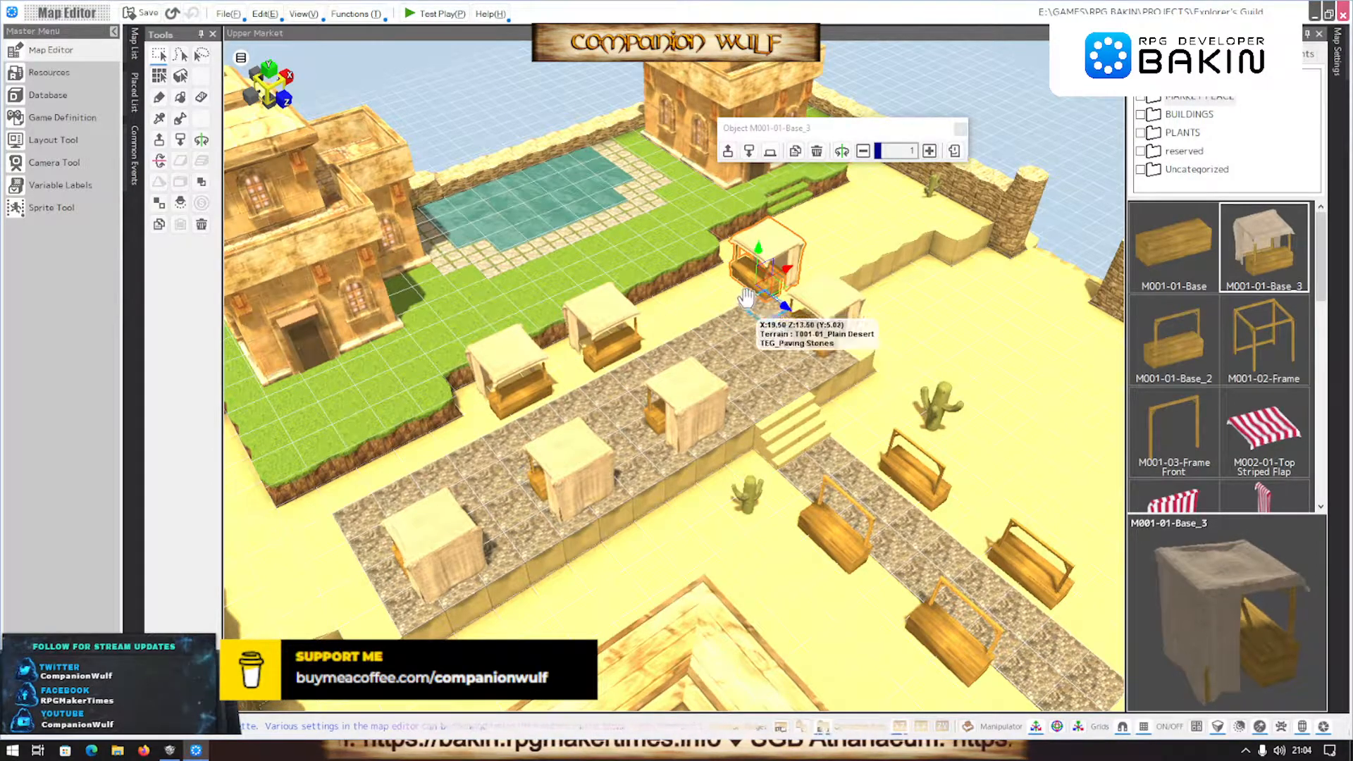
drag(789, 270, 758, 284)
right_drag(701, 365, 656, 459)
Build a three-tile-wide grass stair at the lawn's edge beside the far-corner stall, leading down to the sand
click(613, 354)
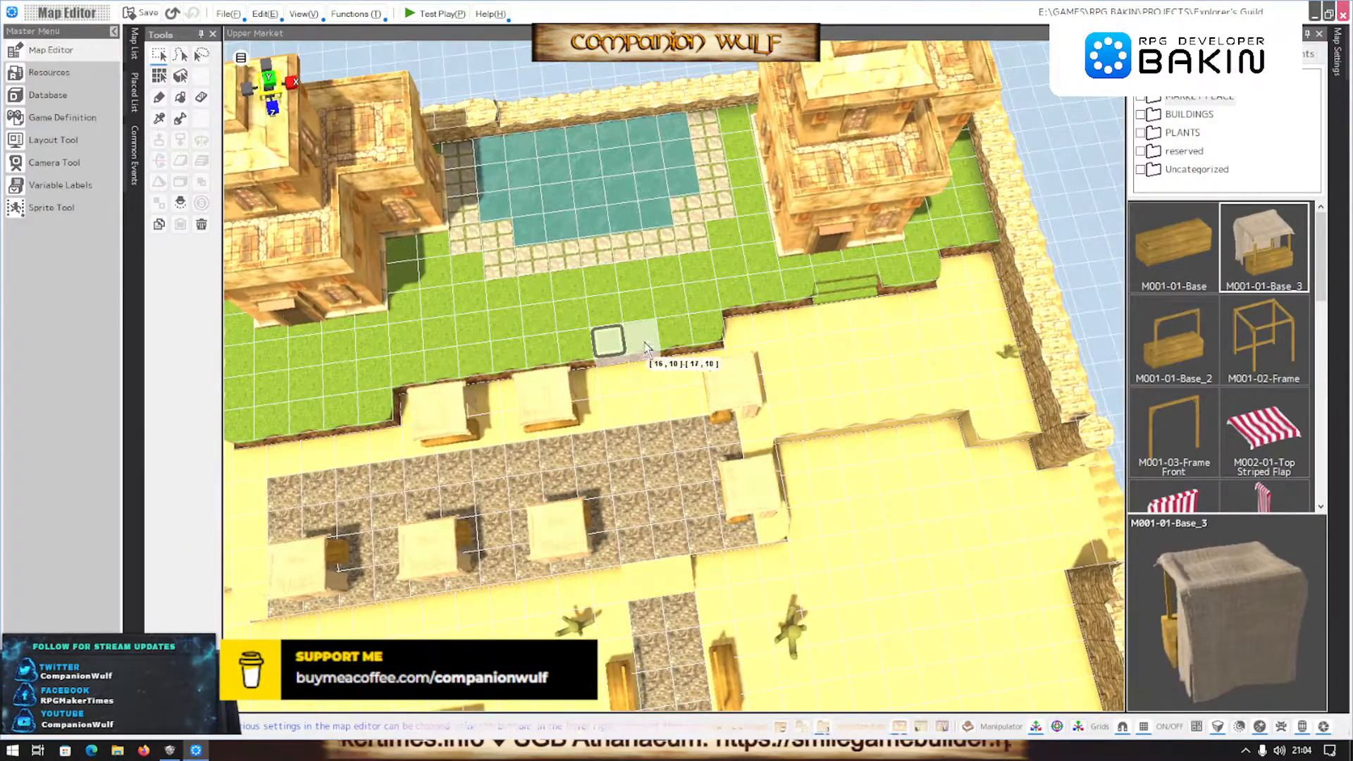
drag(668, 345, 669, 345)
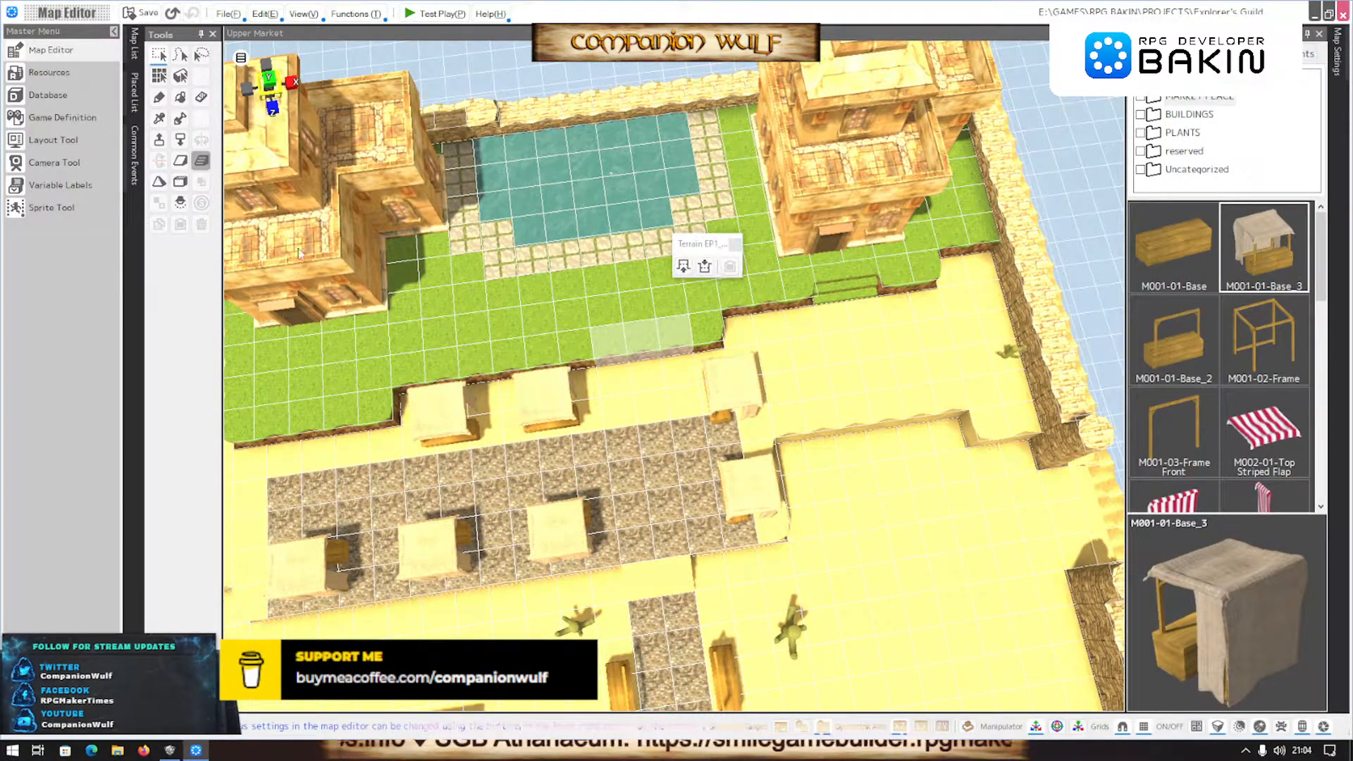
click(726, 434)
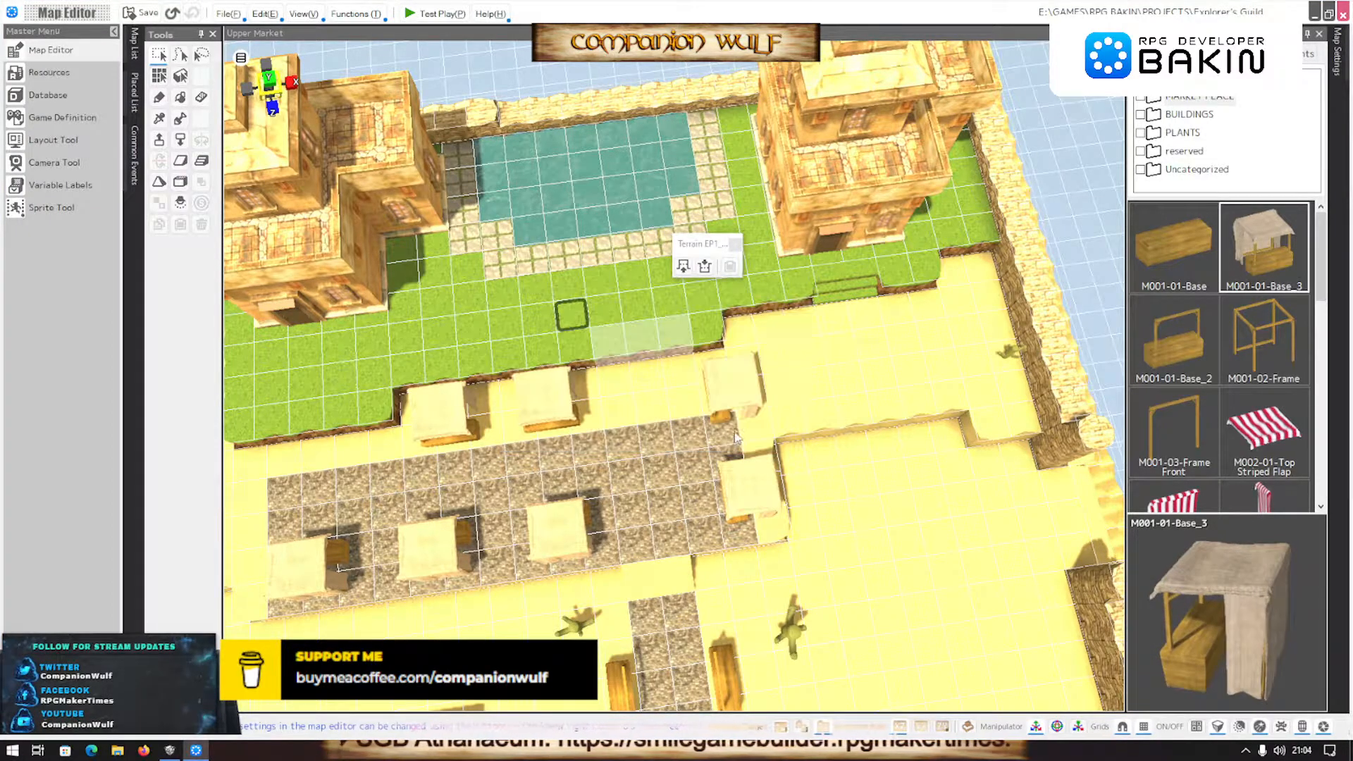
middle_drag(682, 443, 681, 409)
scroll(680, 409, down, 3)
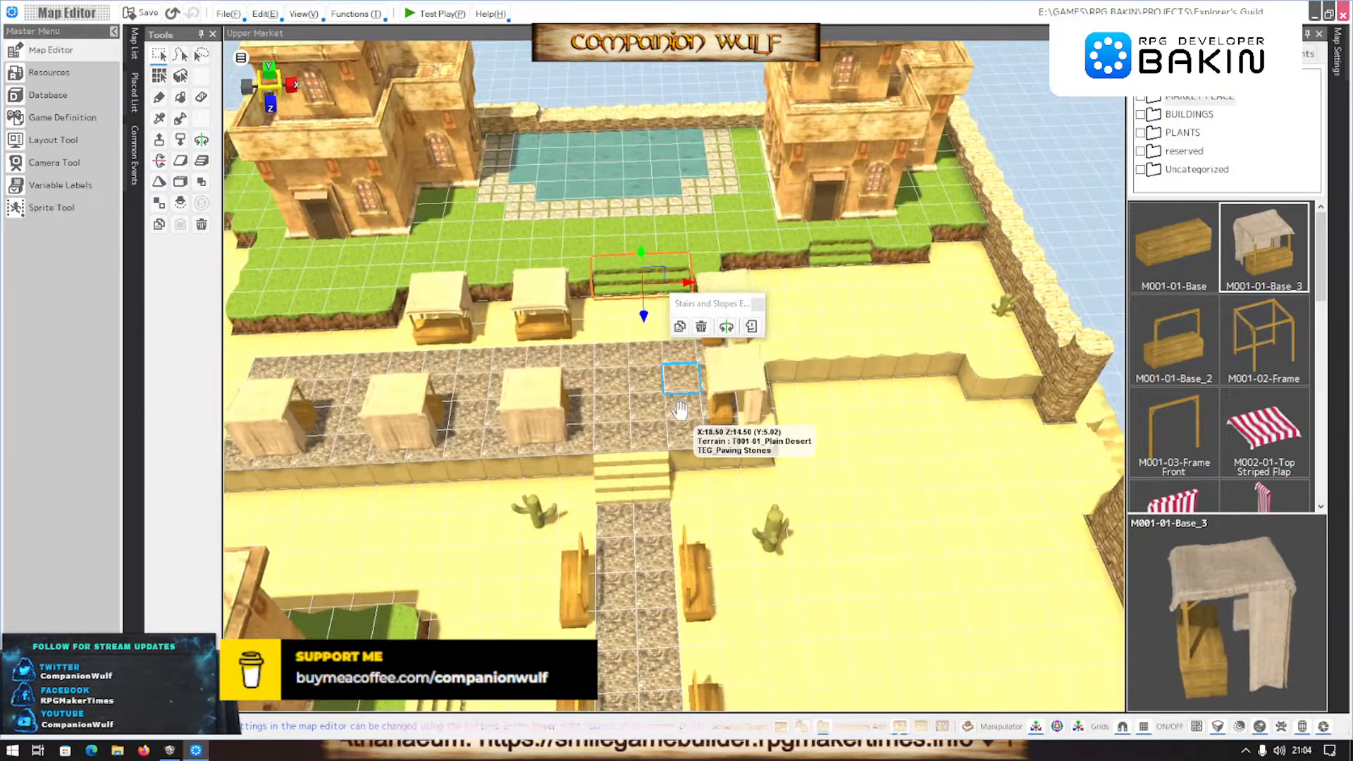
Examine the market area, then switch to Smile Game Builder to compare its Upper Market stall and stair layout and return to Bakin
scroll(667, 403, up, 3)
scroll(661, 408, down, 4)
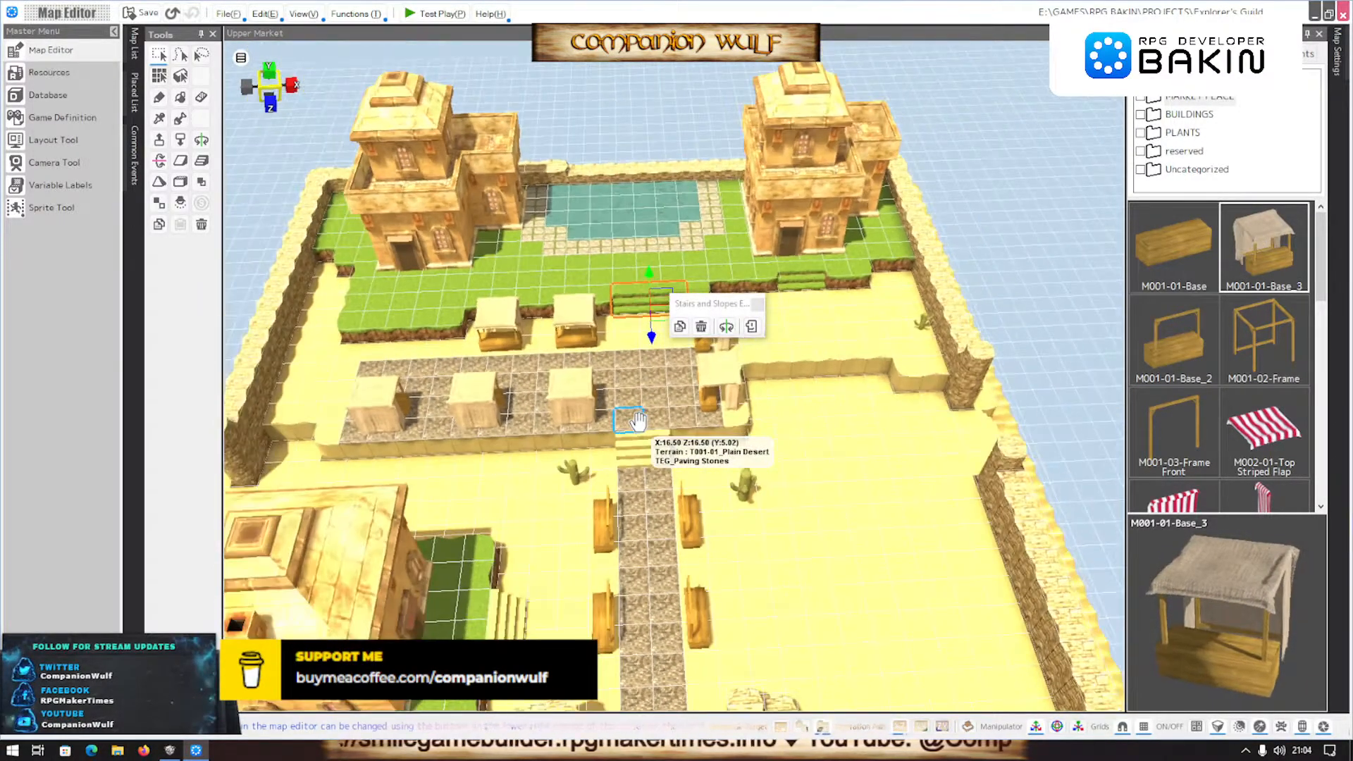
scroll(637, 419, up, 4)
middle_drag(636, 421, 302, 573)
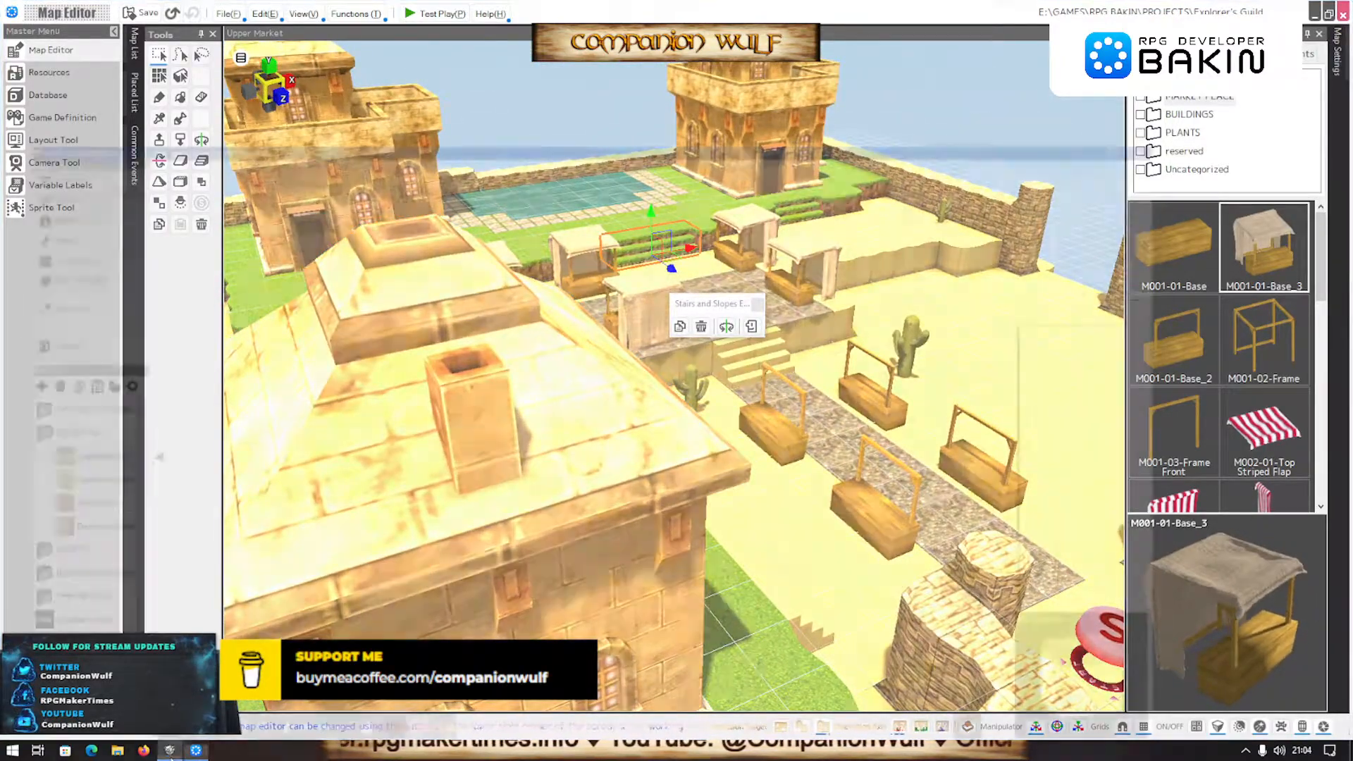
click(172, 750)
scroll(668, 403, down, 5)
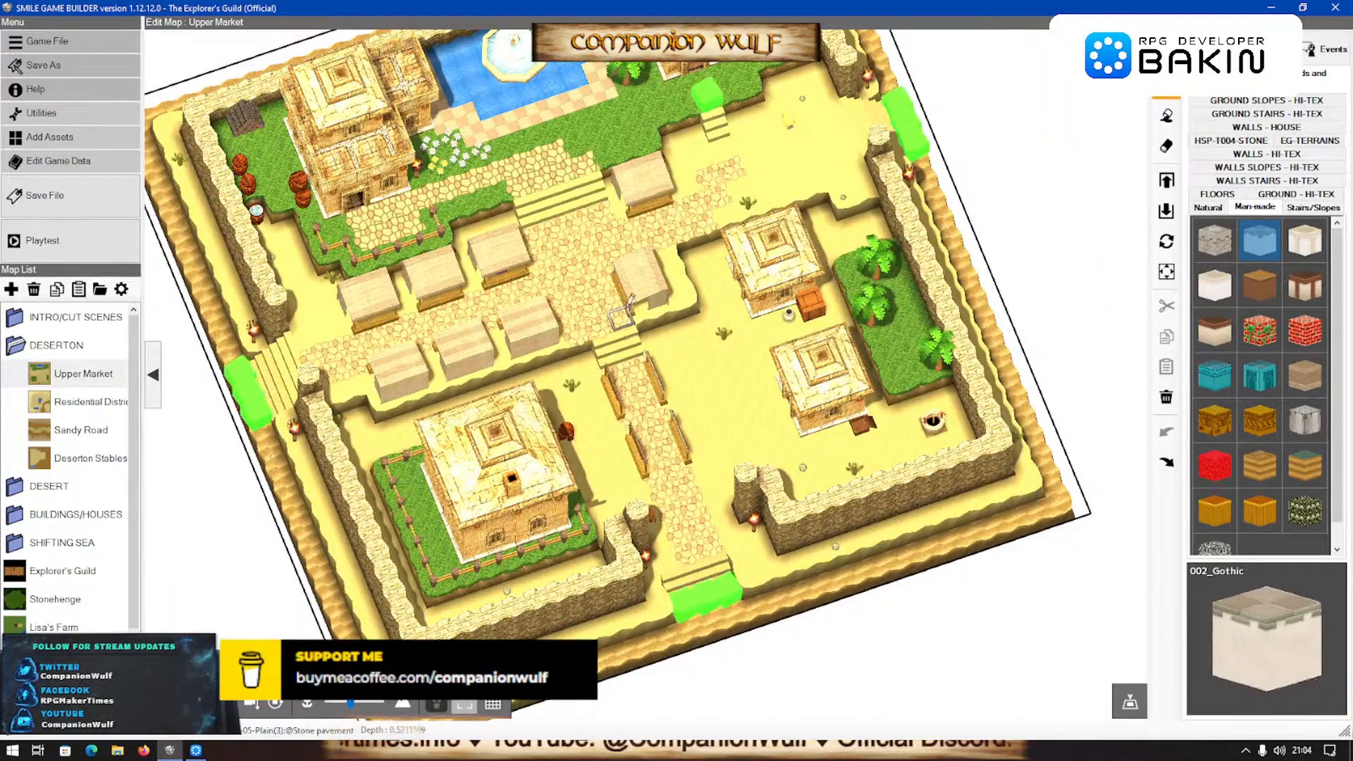
middle_drag(630, 303, 595, 279)
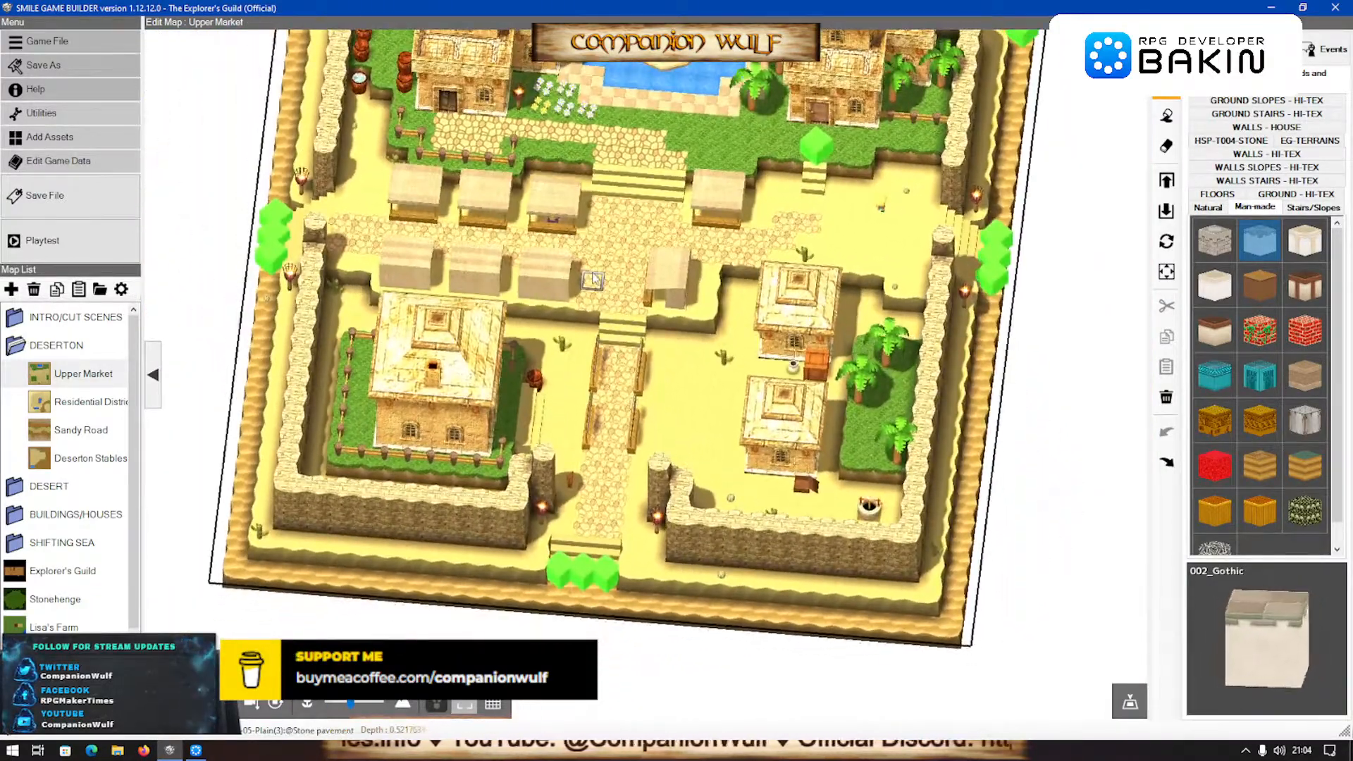
key(alt+Tab)
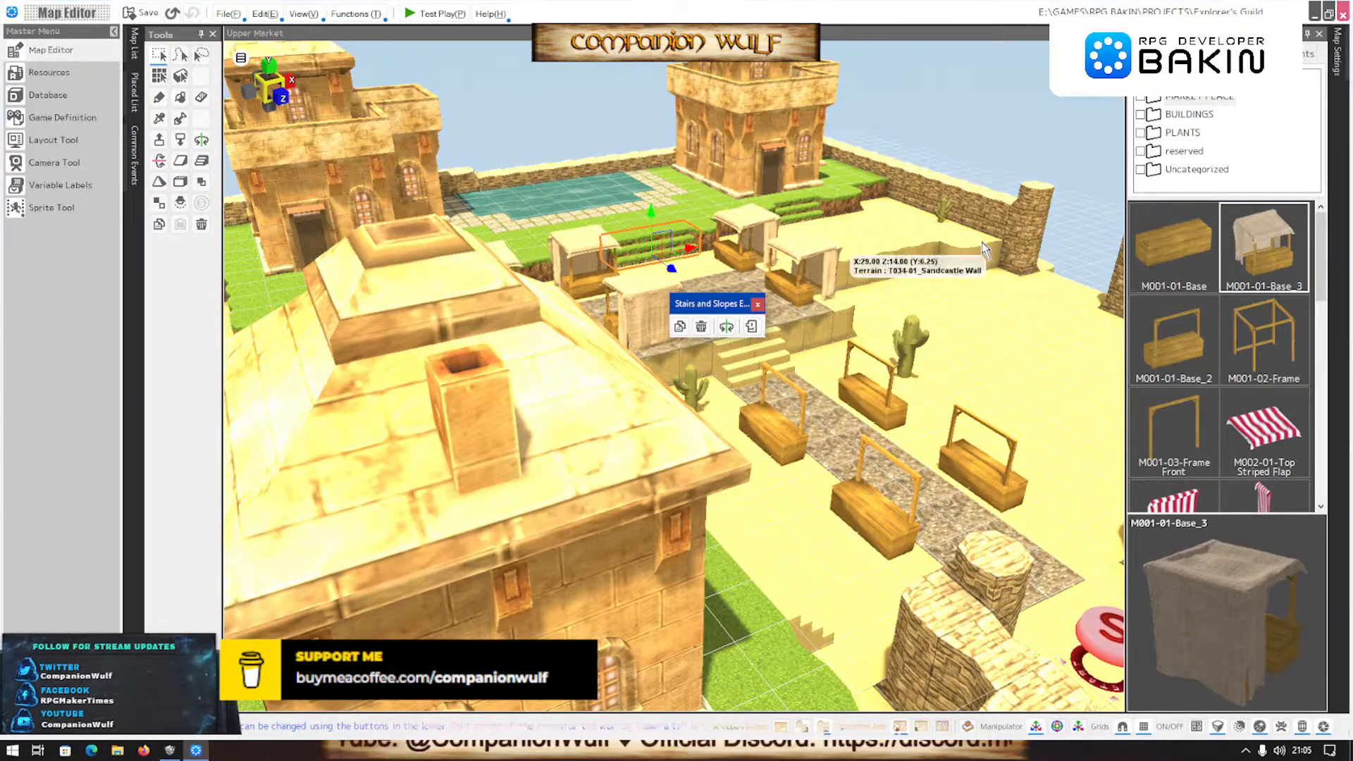
Move the far-corner M001-01-Base_3 stall toward the grass to X 19.50, Z 12.00
middle_drag(984, 250, 898, 334)
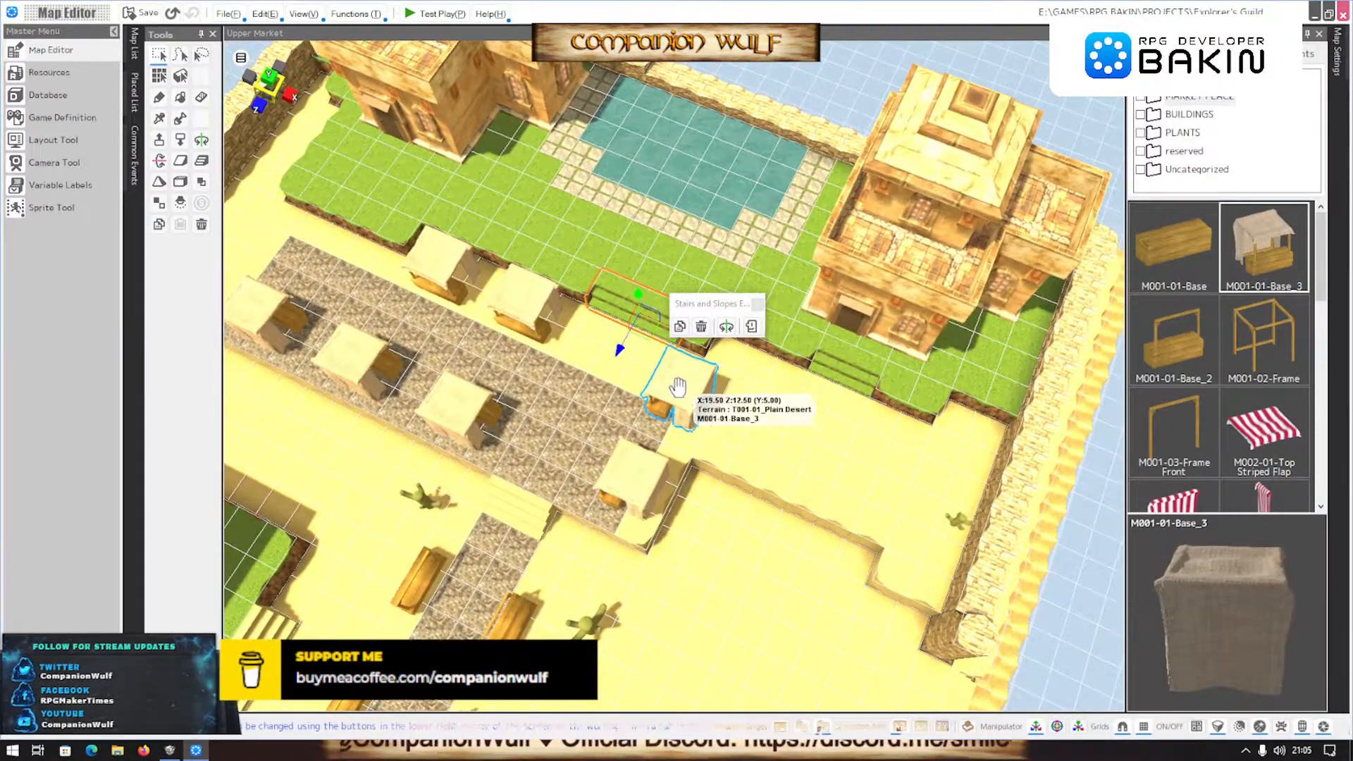
click(677, 387)
mouse_move(678, 386)
mouse_down()
mouse_move(688, 371)
mouse_move(683, 386)
mouse_up()
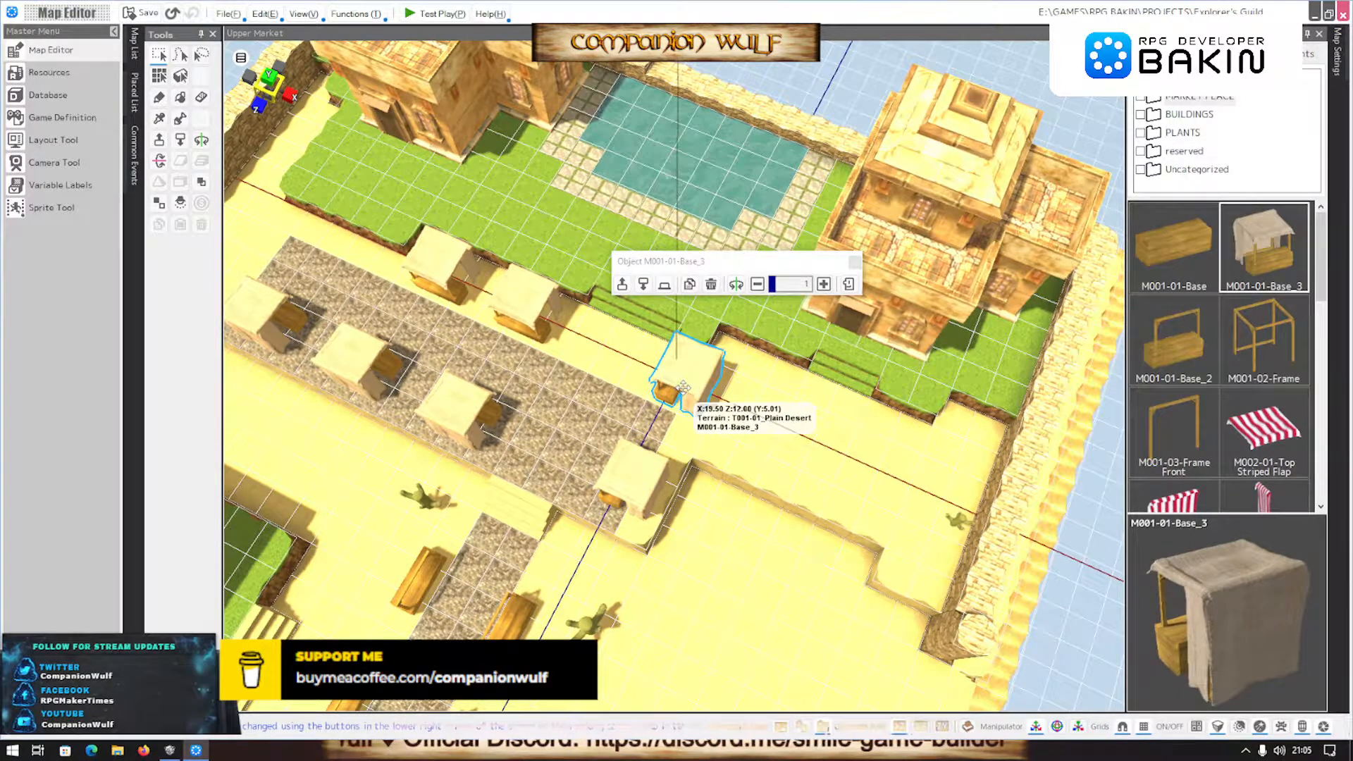
Inspect the stall arrangement, stairs and open sand areas of the whole map from several angles and distances
right_drag(682, 384, 550, 431)
middle_drag(856, 315, 794, 390)
right_drag(794, 390, 735, 501)
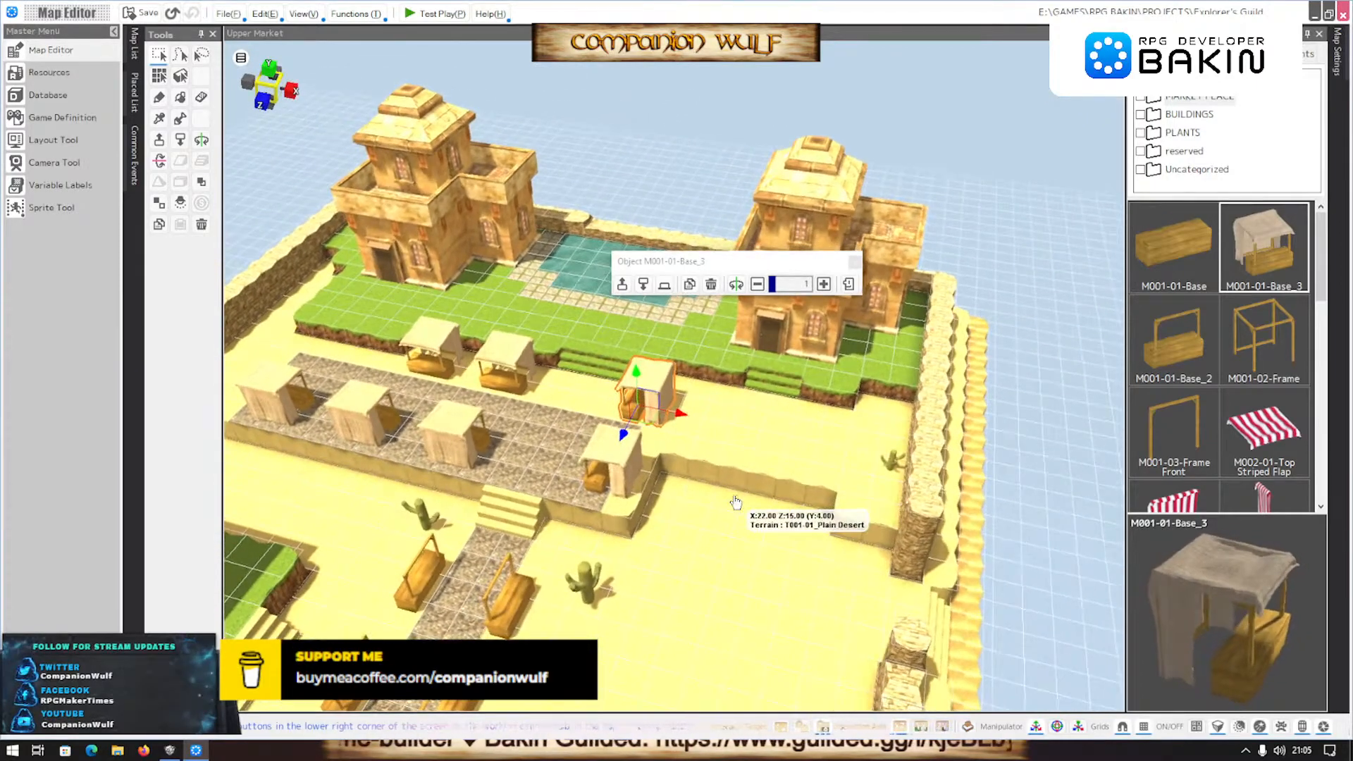
scroll(730, 487, up, 2)
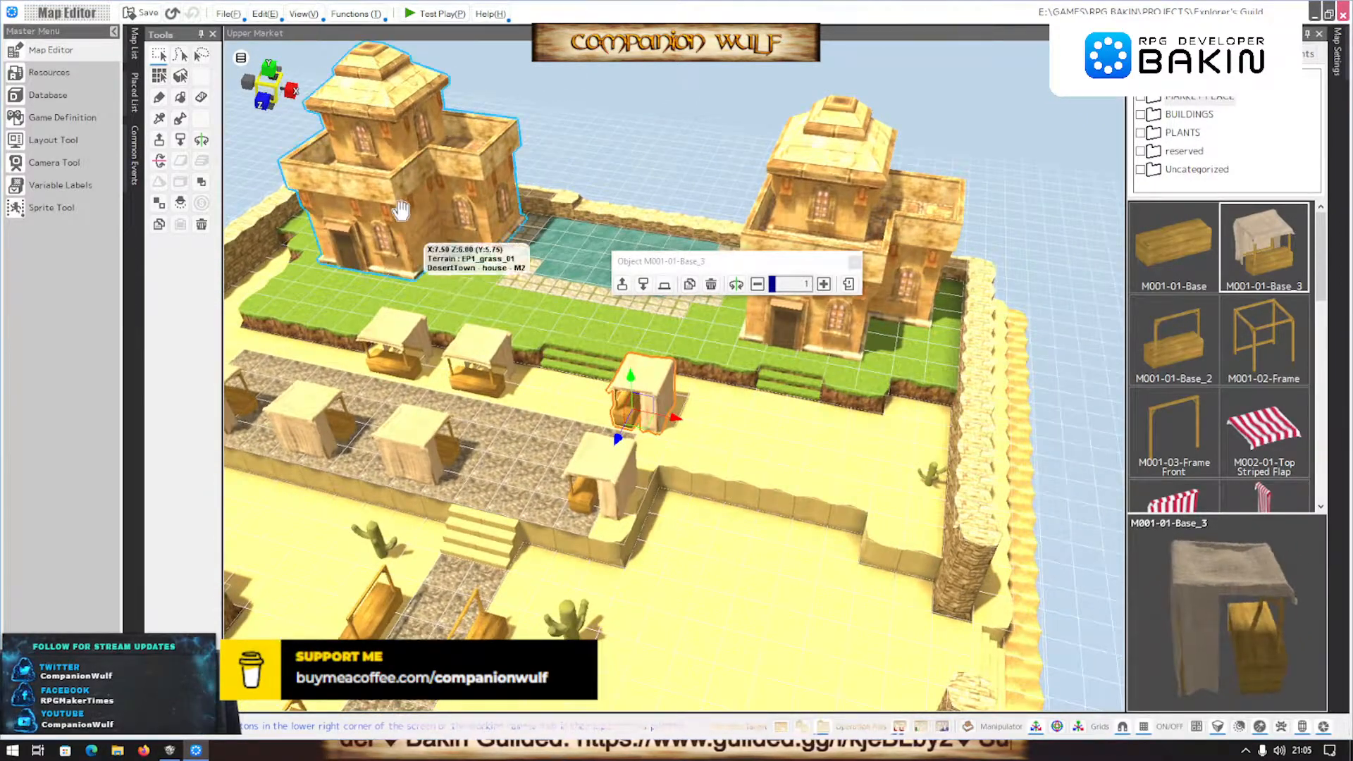
right_drag(357, 396, 355, 450)
right_drag(315, 509, 367, 507)
right_drag(779, 436, 681, 462)
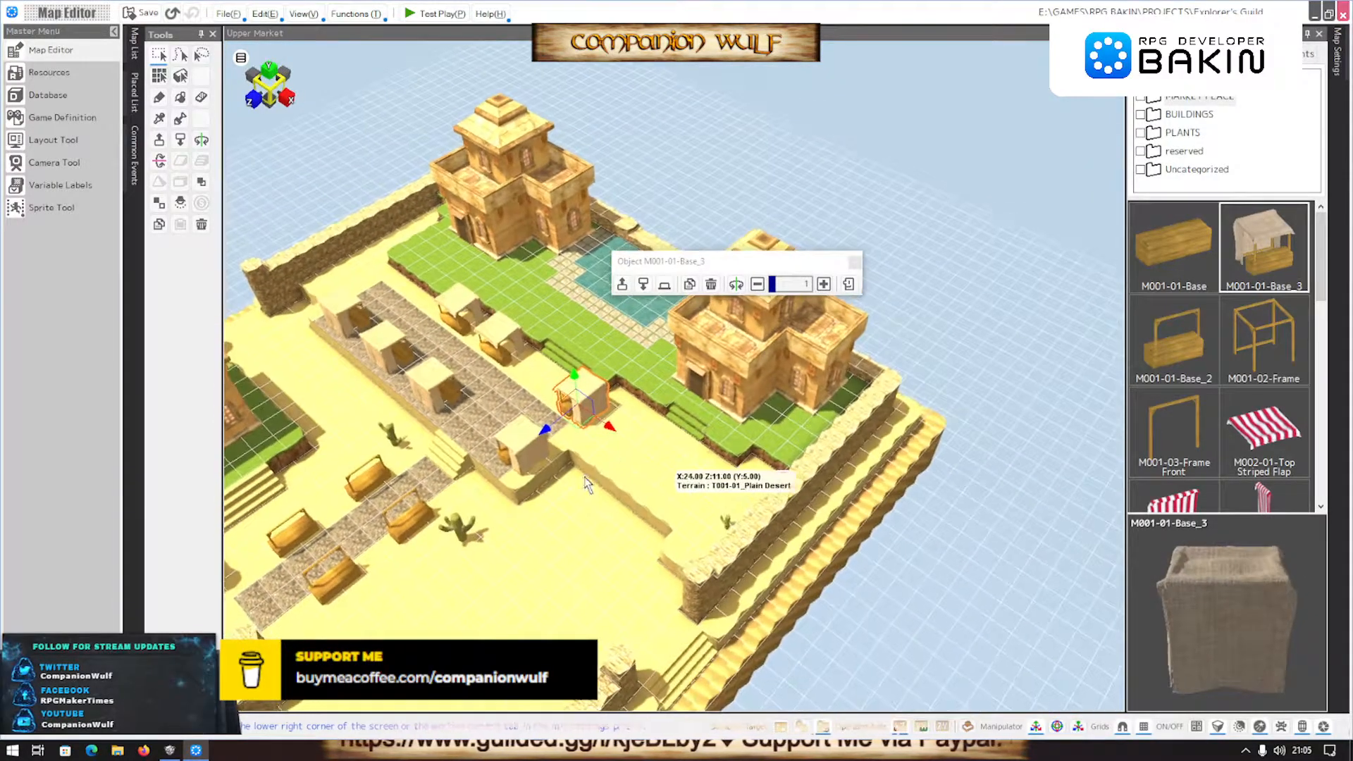
scroll(634, 486, down, 3)
right_drag(576, 529, 707, 479)
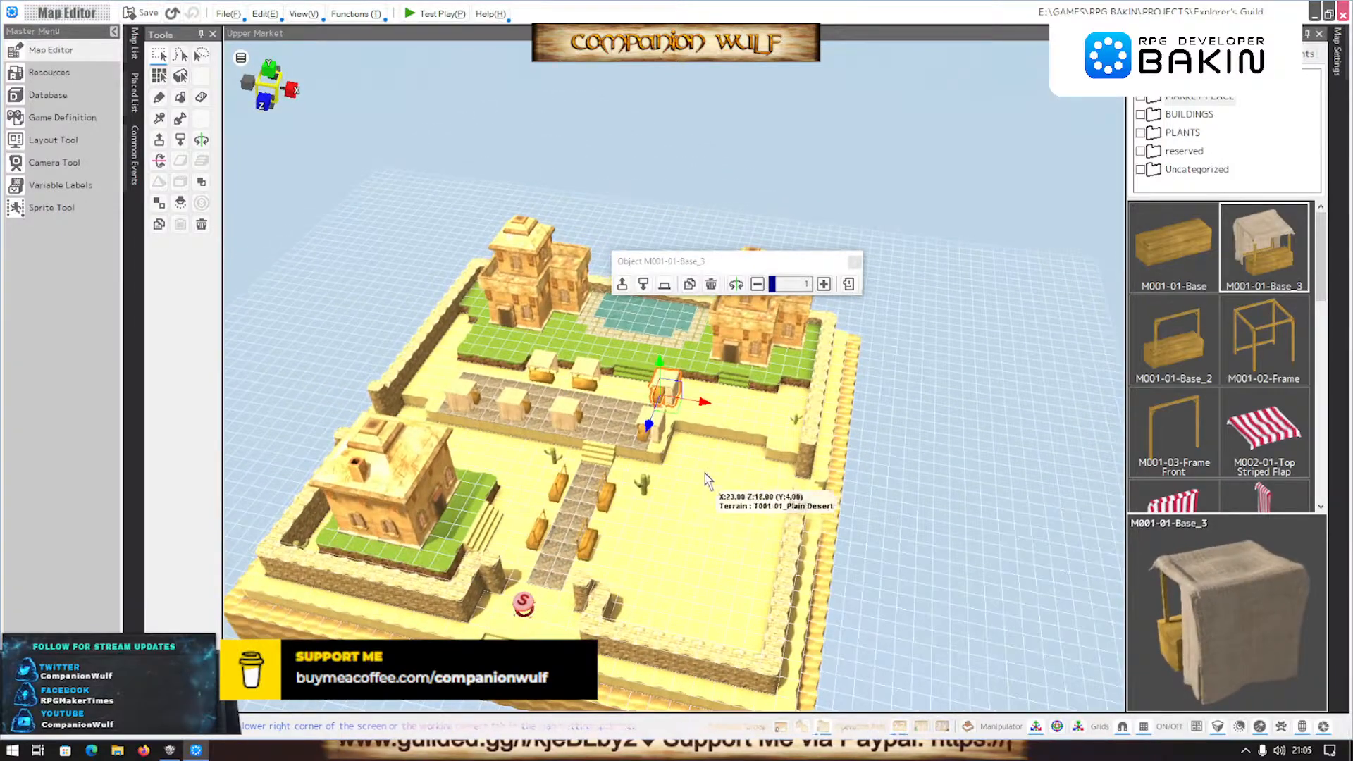
scroll(668, 579, up, 2)
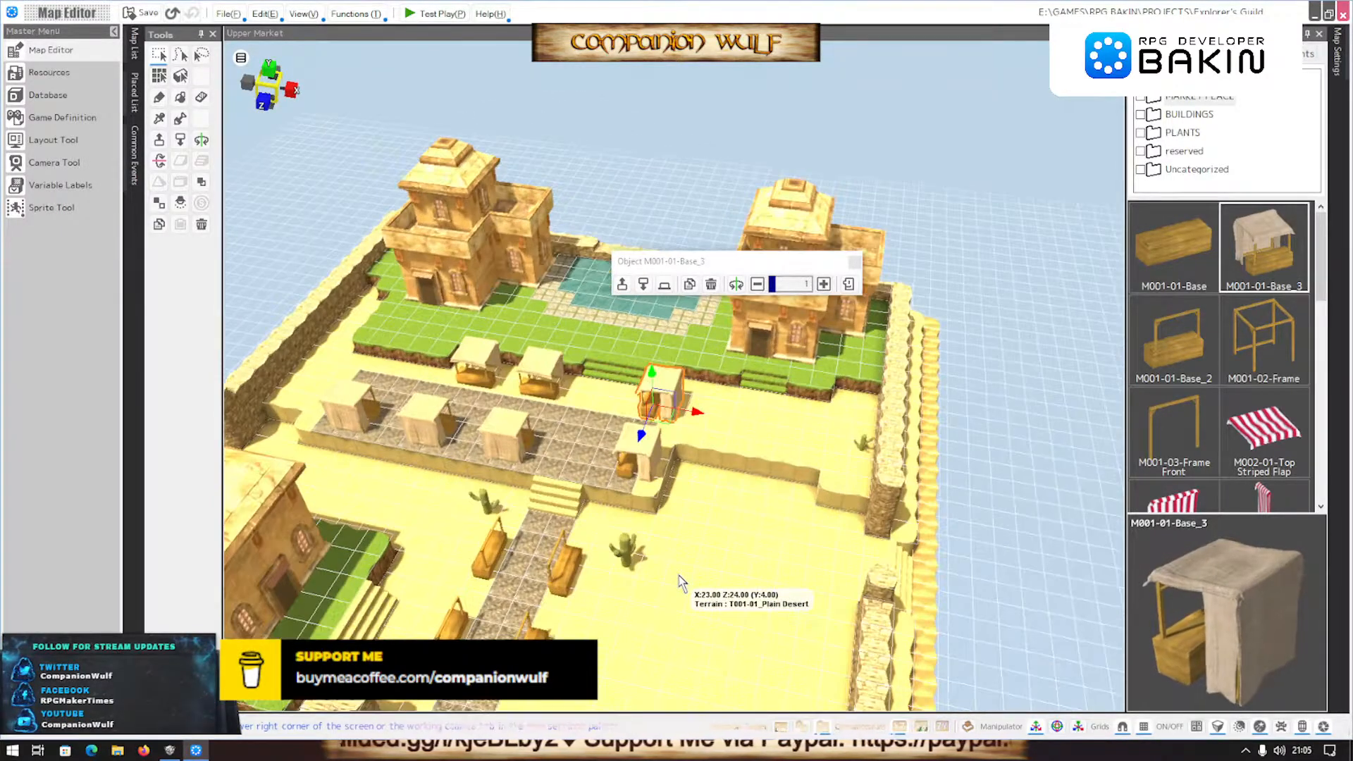
scroll(680, 581, down, 2)
scroll(680, 582, up, 2)
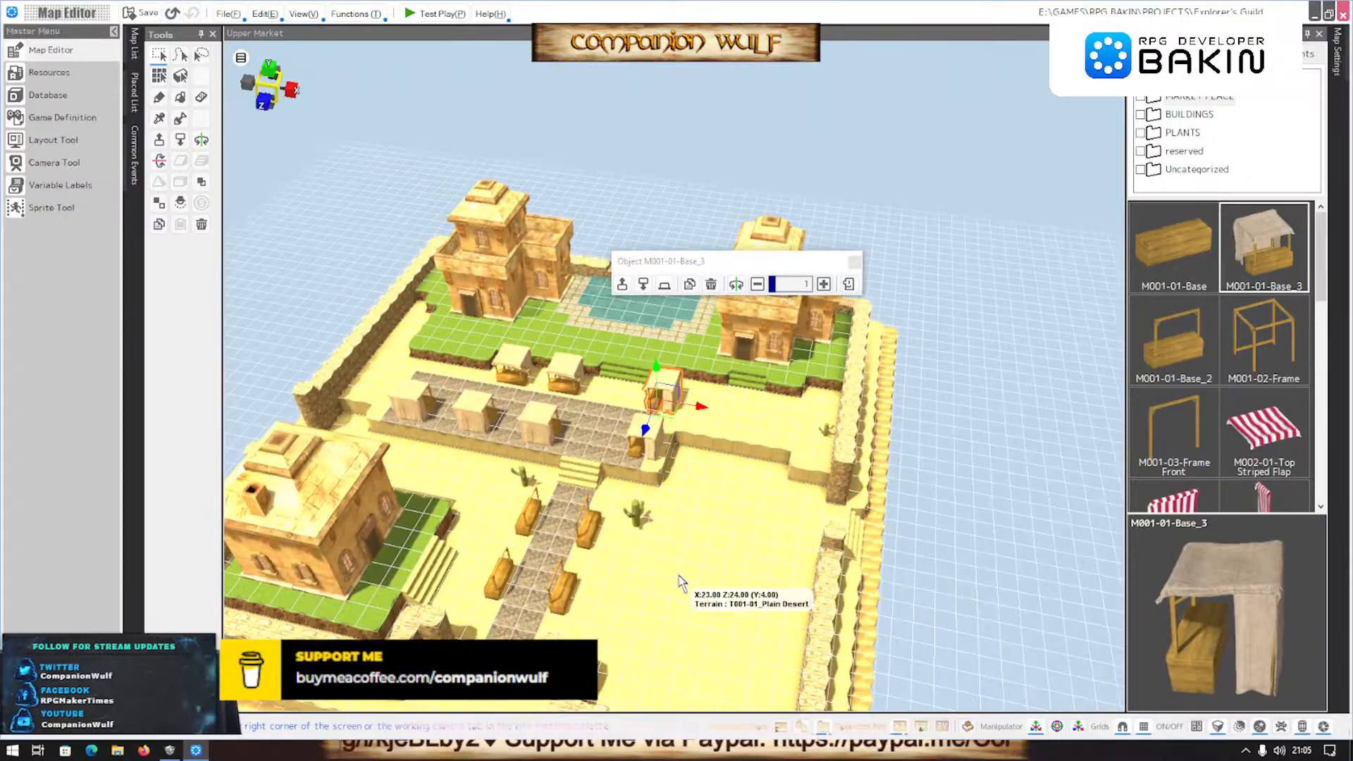
scroll(679, 581, up, 2)
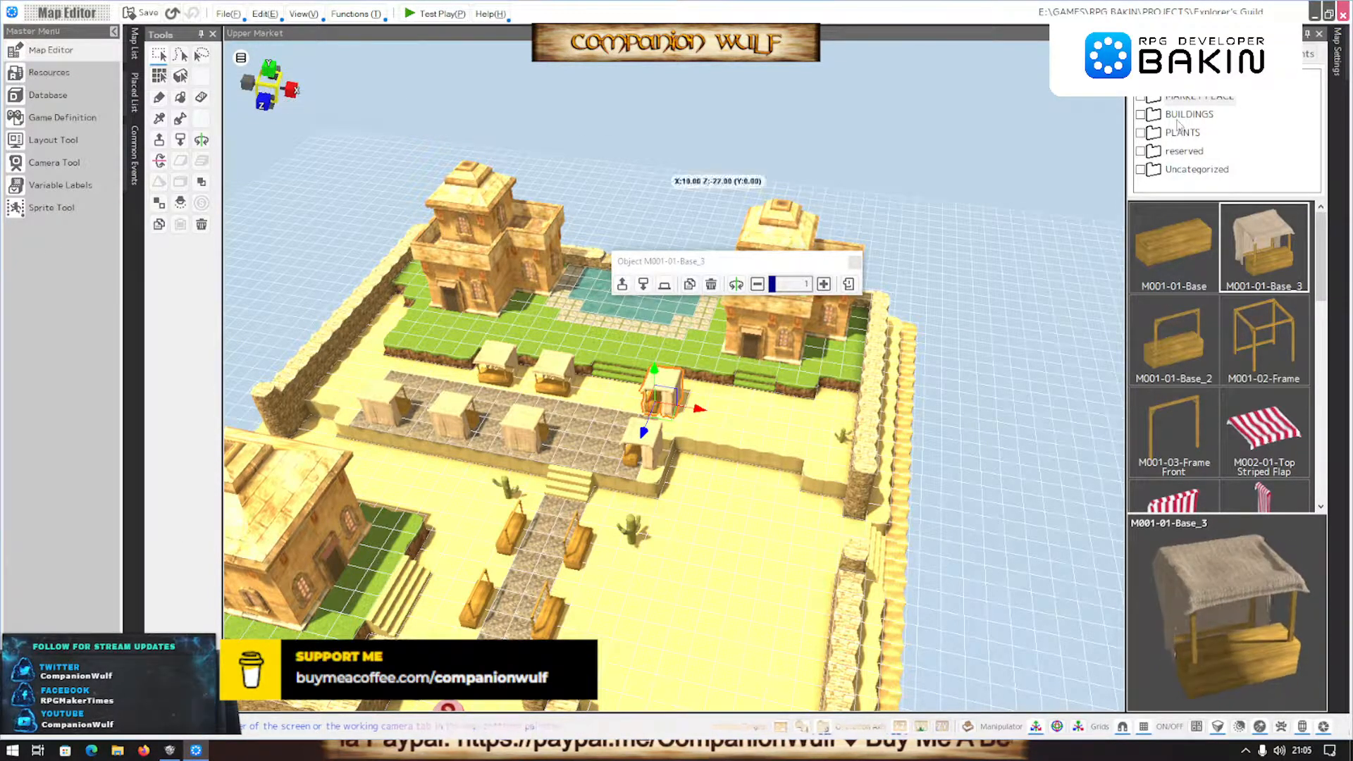
Place two DesertTown - house - S buildings, one in front of the other, on the open lower sand area beside the perimeter wall
click(1188, 114)
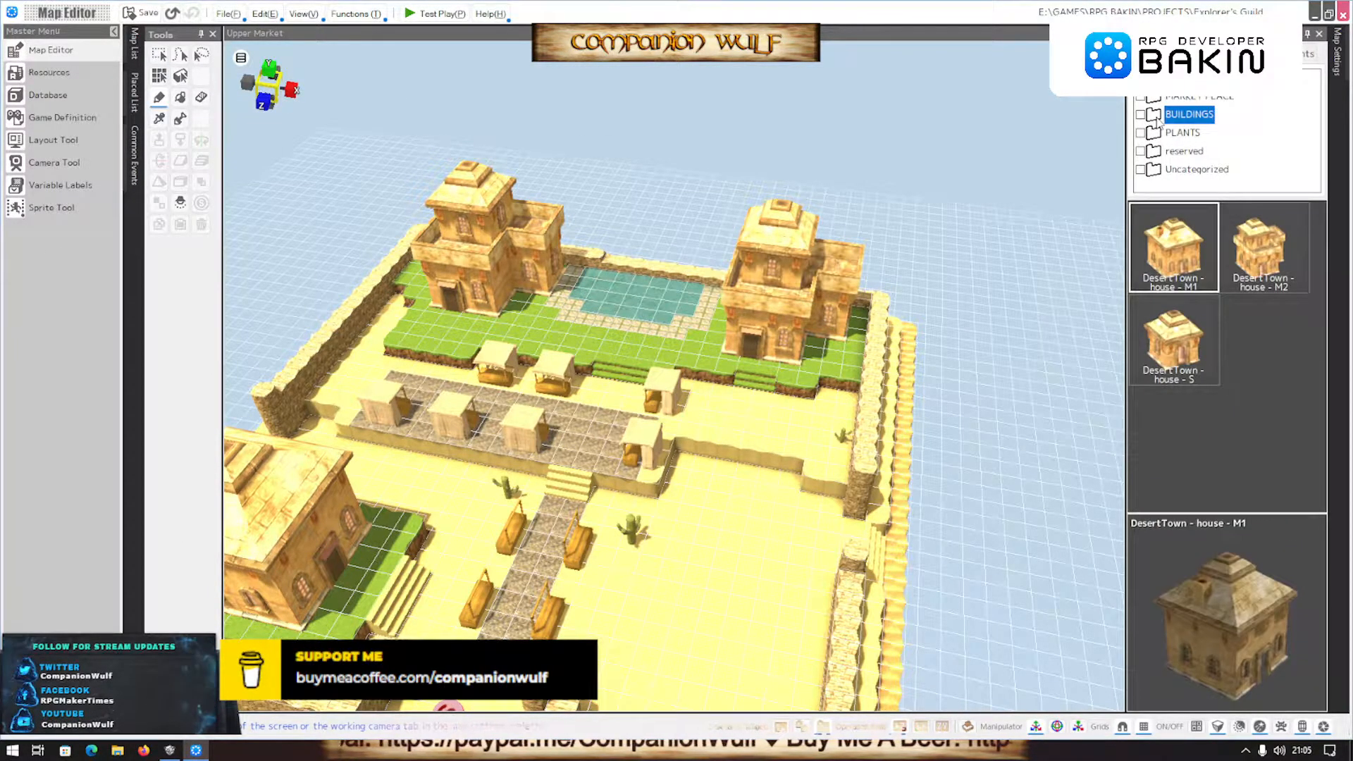
click(1169, 348)
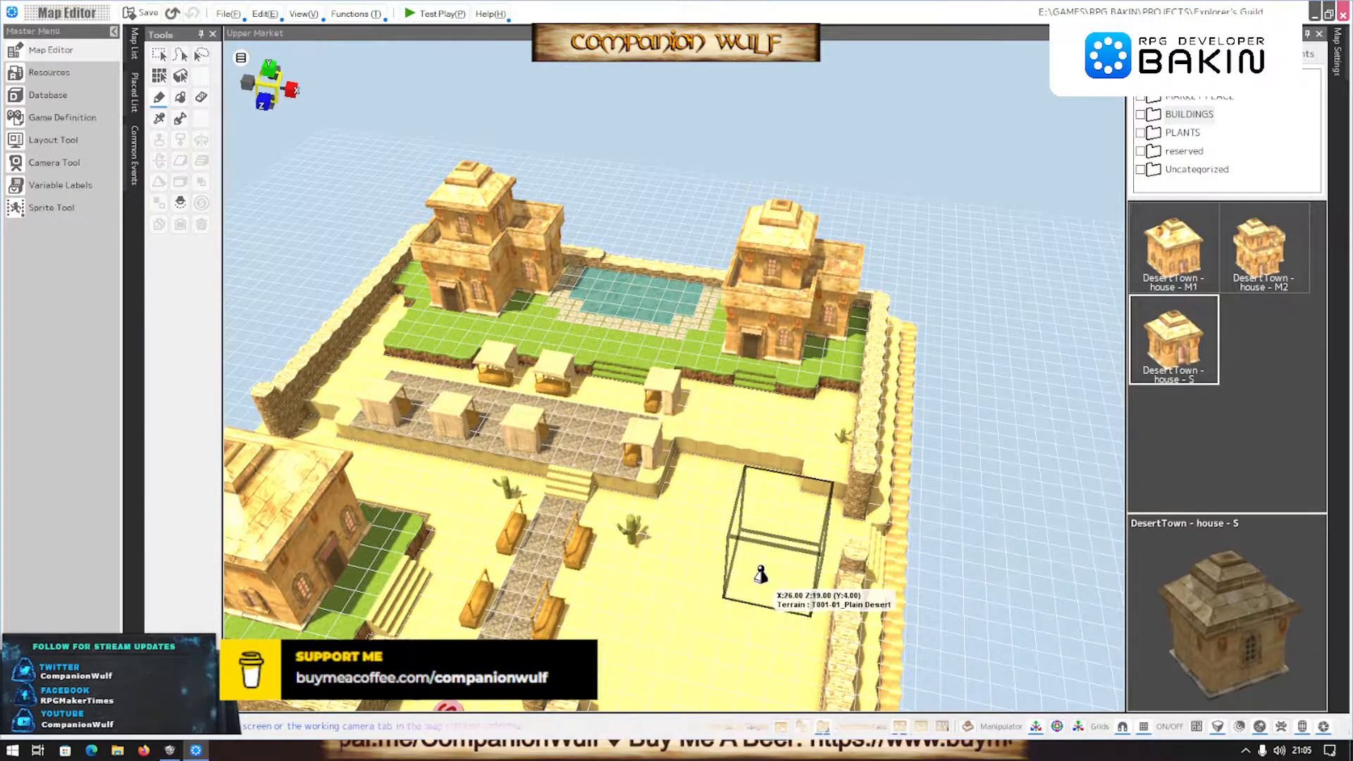
click(740, 589)
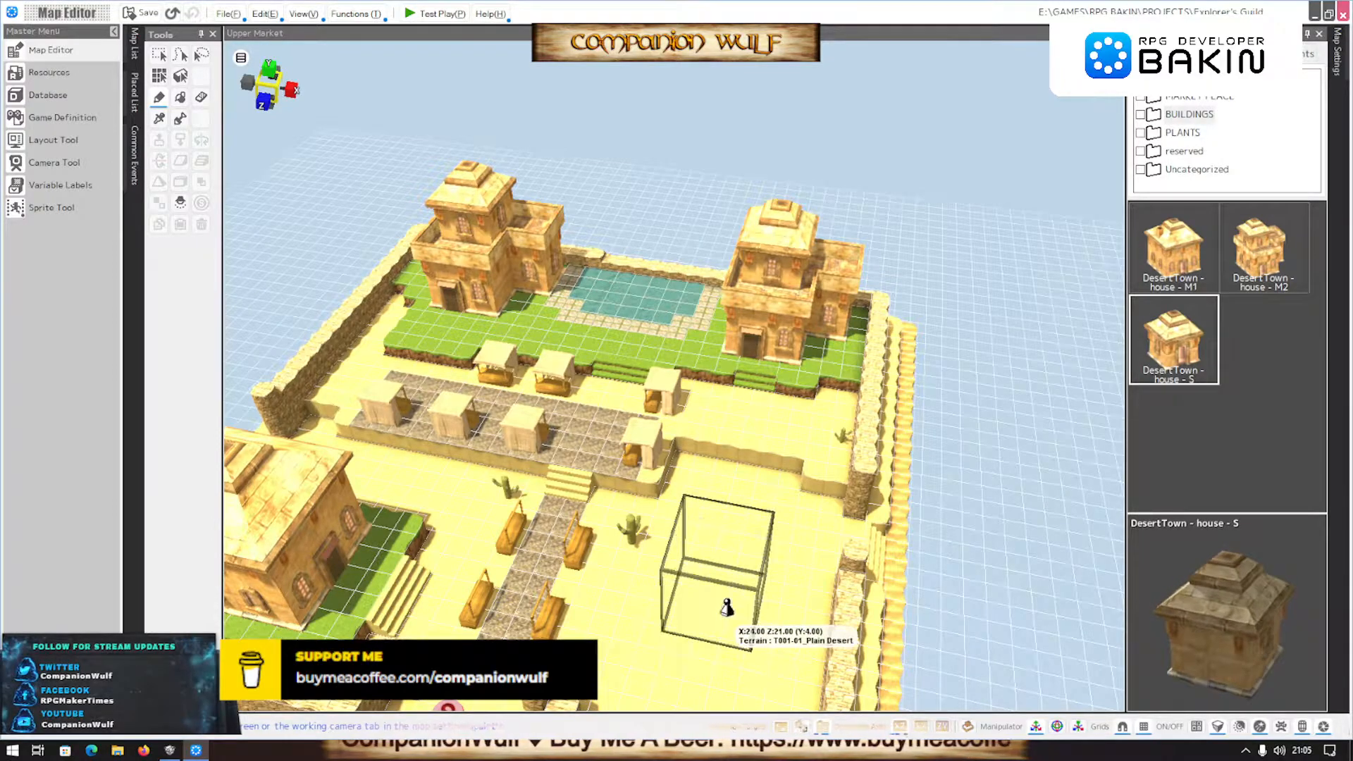
middle_drag(729, 675, 727, 617)
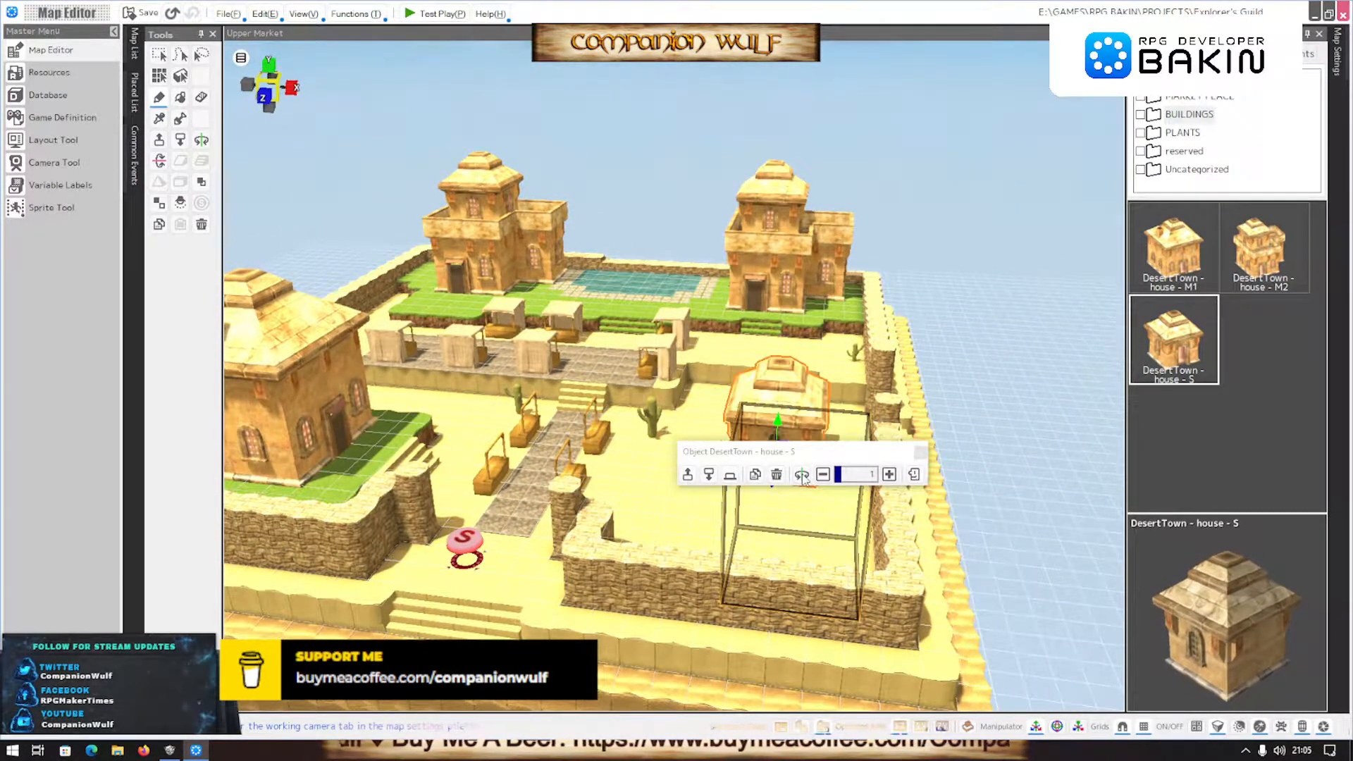
middle_drag(757, 489, 857, 338)
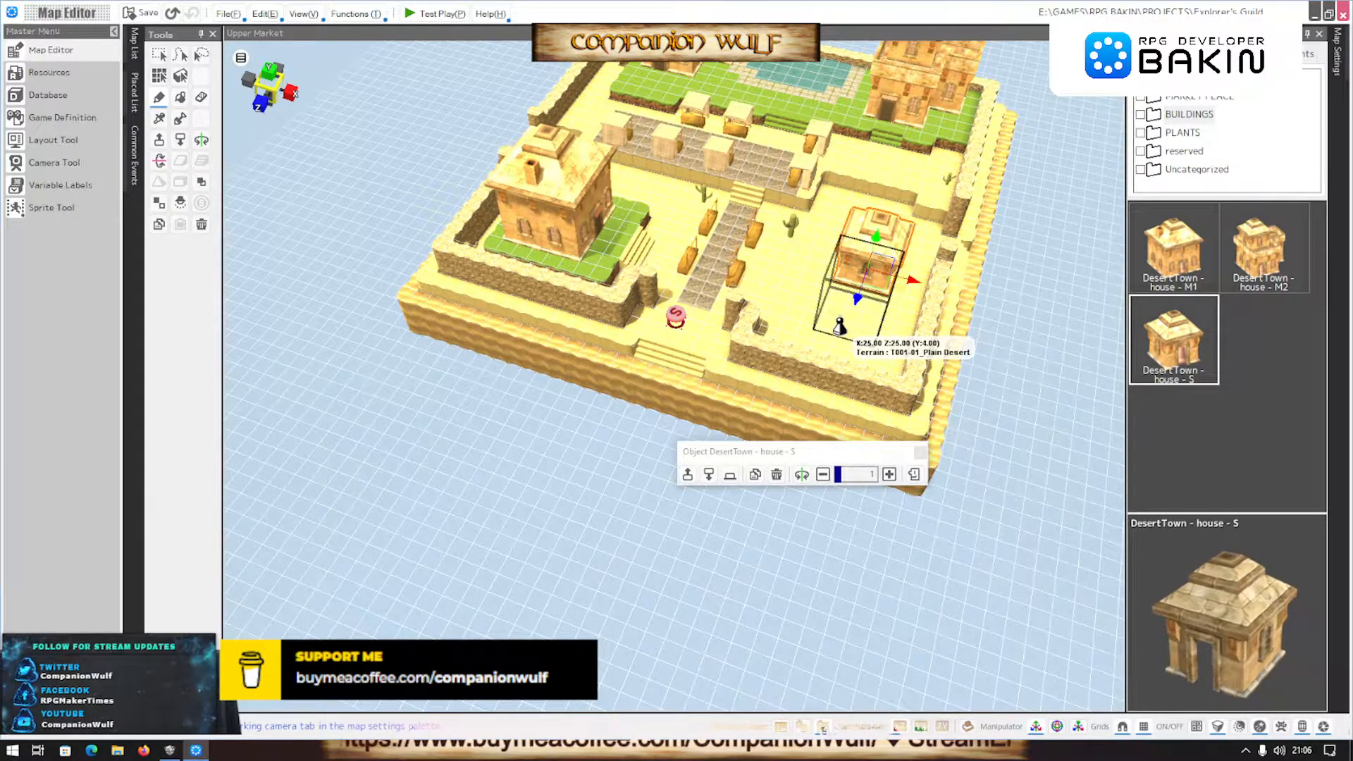
click(846, 325)
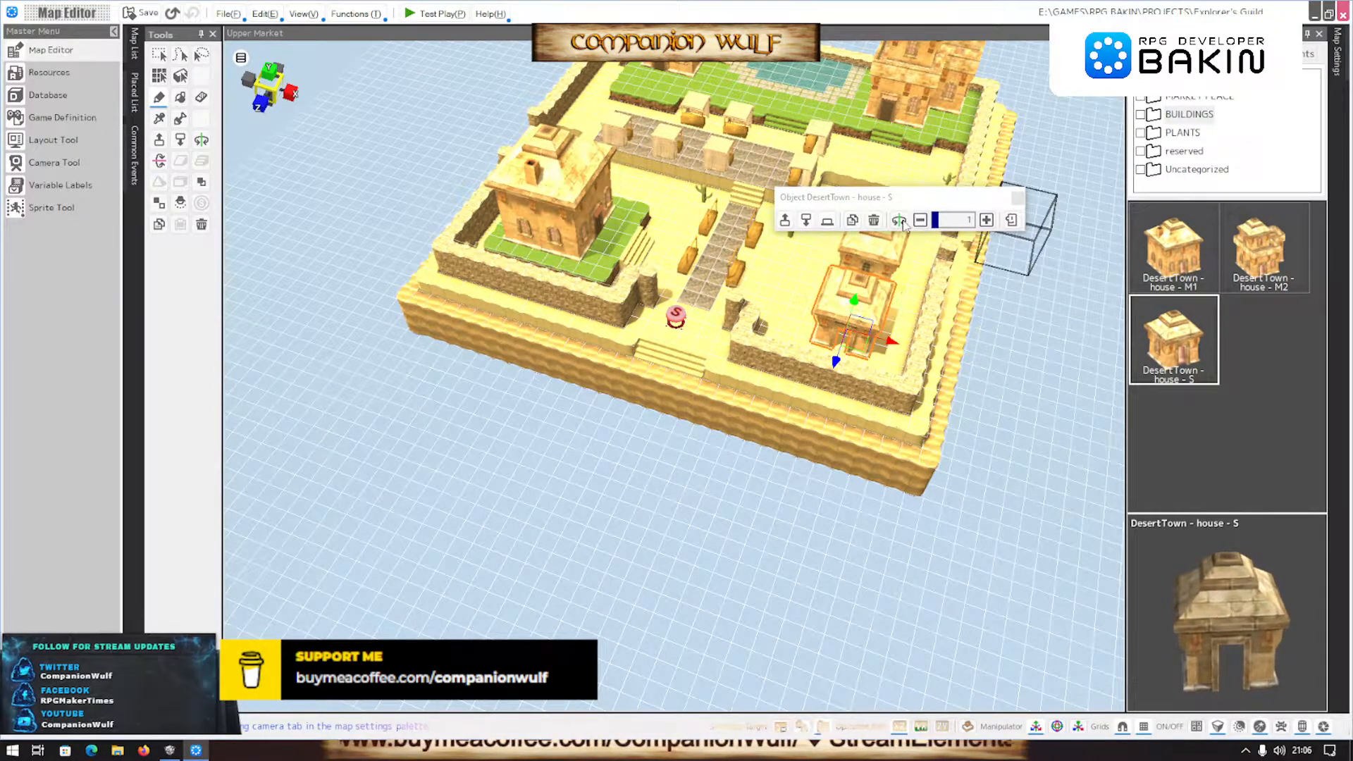
Rotate the DesertTown - house - S nearest the corner of the perimeter wall to a Y angle of 270
click(899, 221)
right_drag(710, 362, 532, 377)
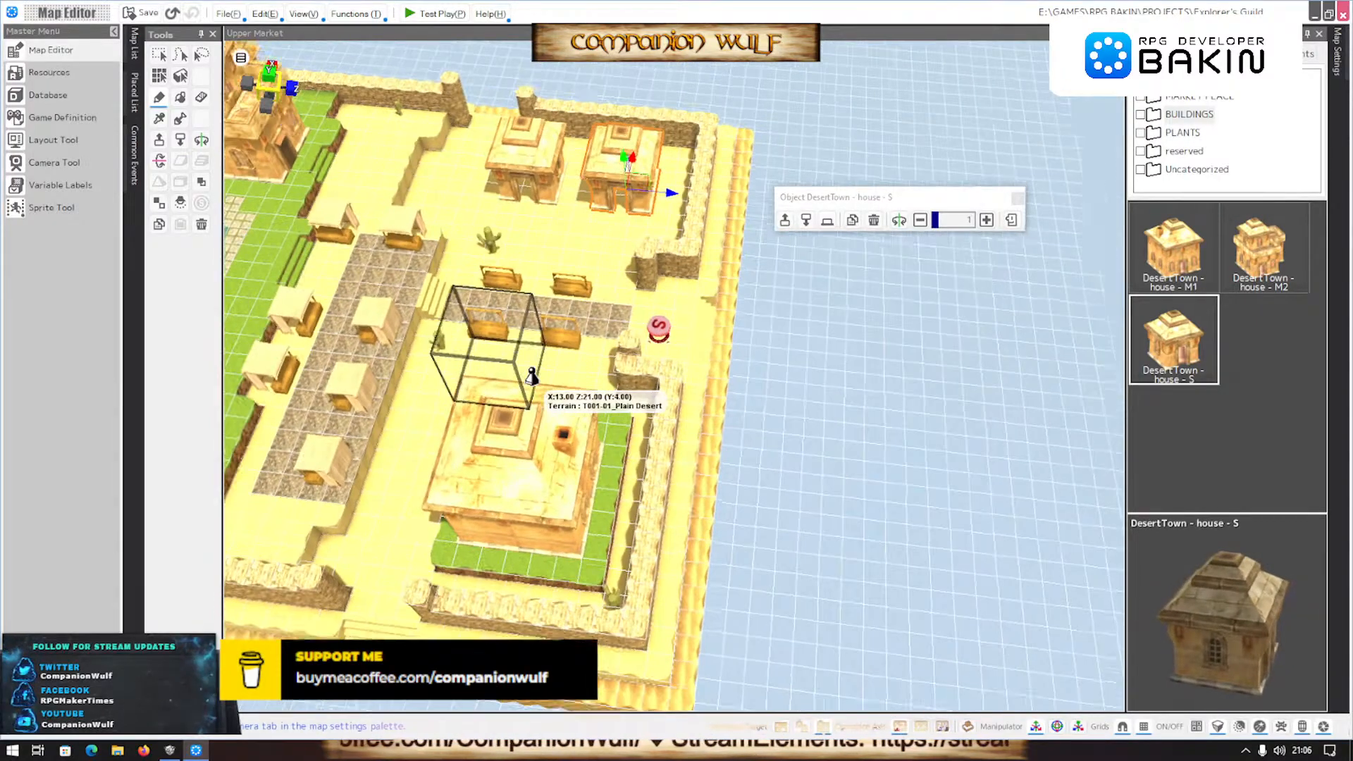
Find the existing Door listed after DesertTown - house - M1 and place a copy of it at the small house nearest the corner
mouse_move(127, 94)
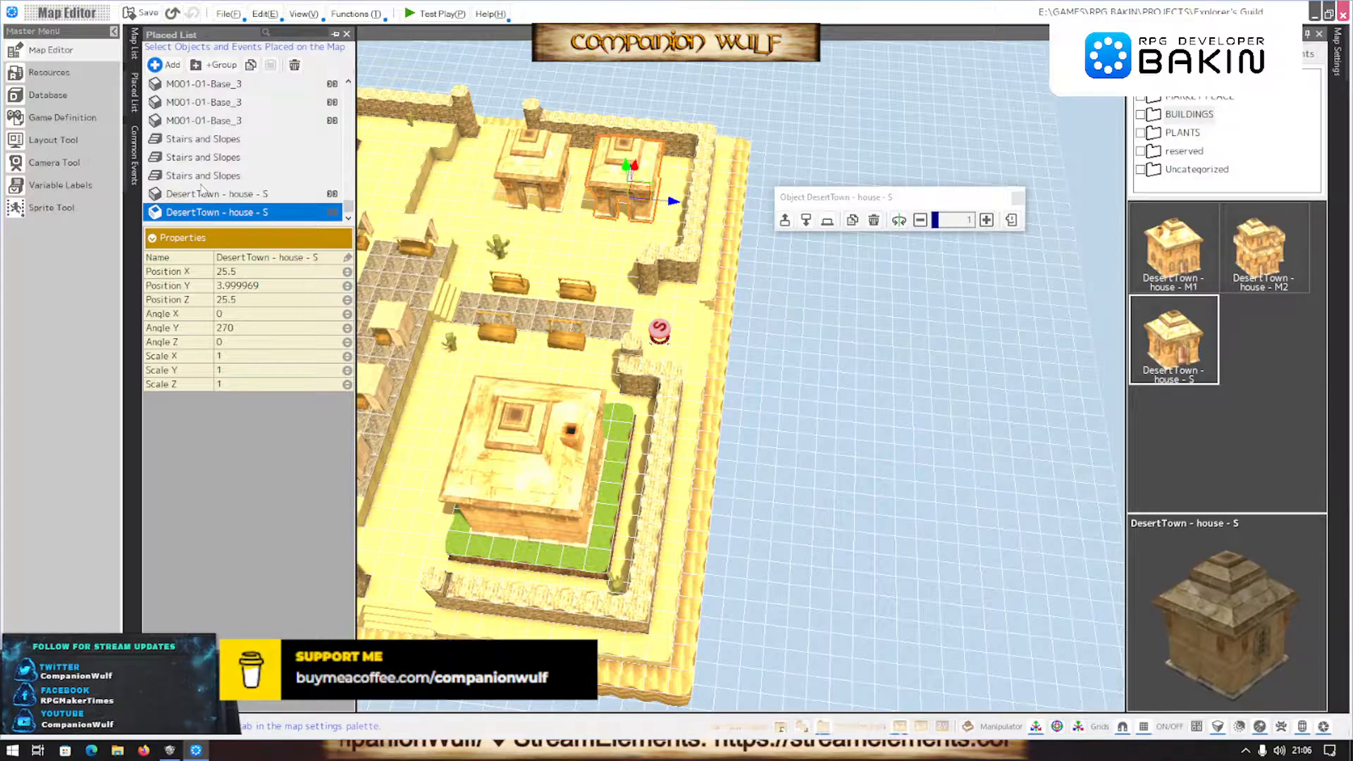
scroll(203, 187, up, 2)
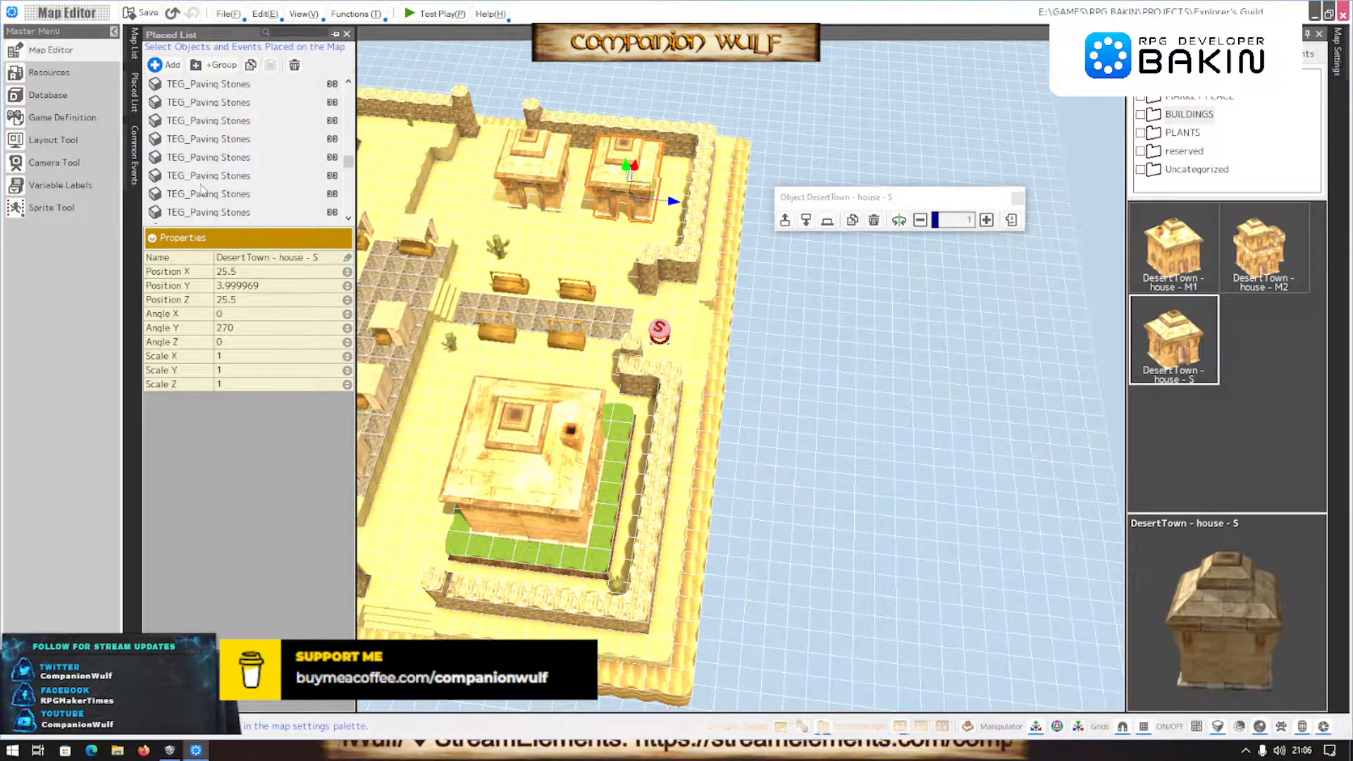
scroll(202, 187, up, 5)
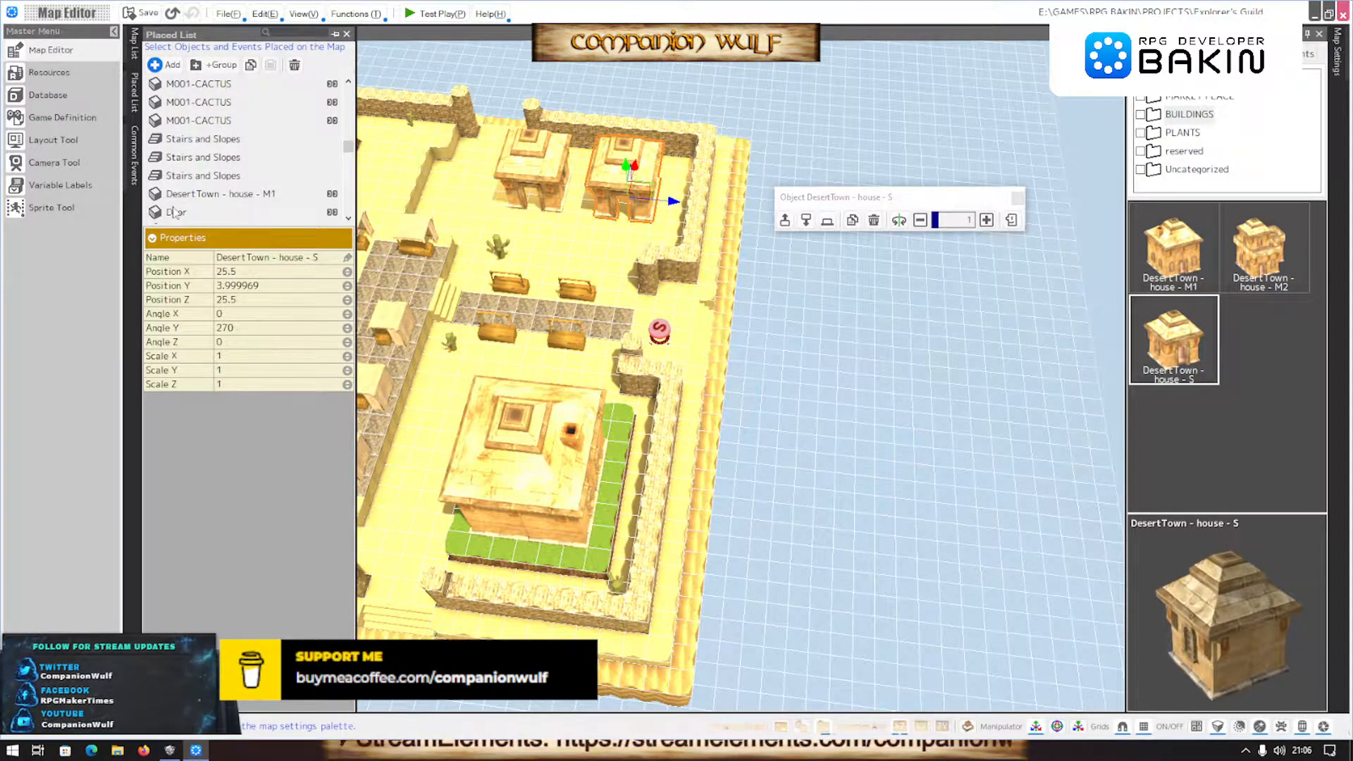
click(175, 213)
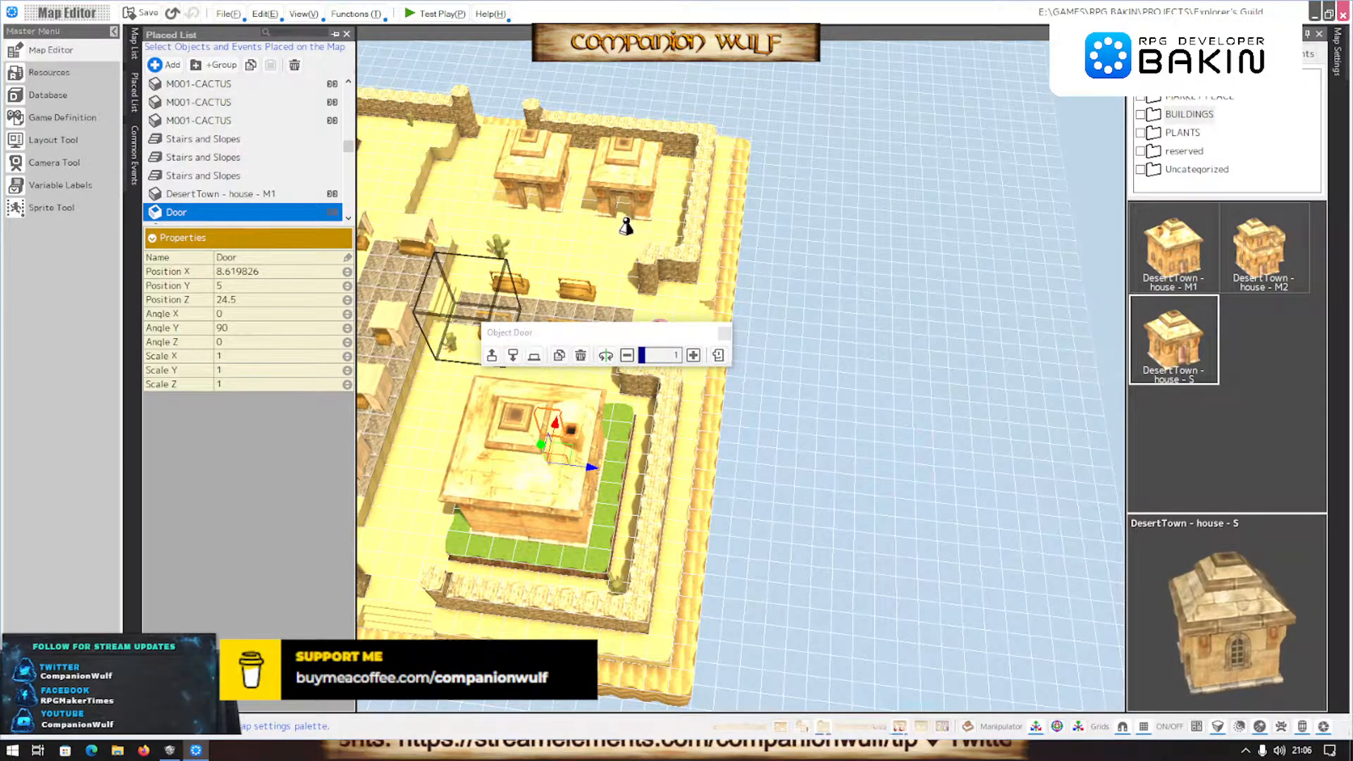
scroll(623, 212, up, 5)
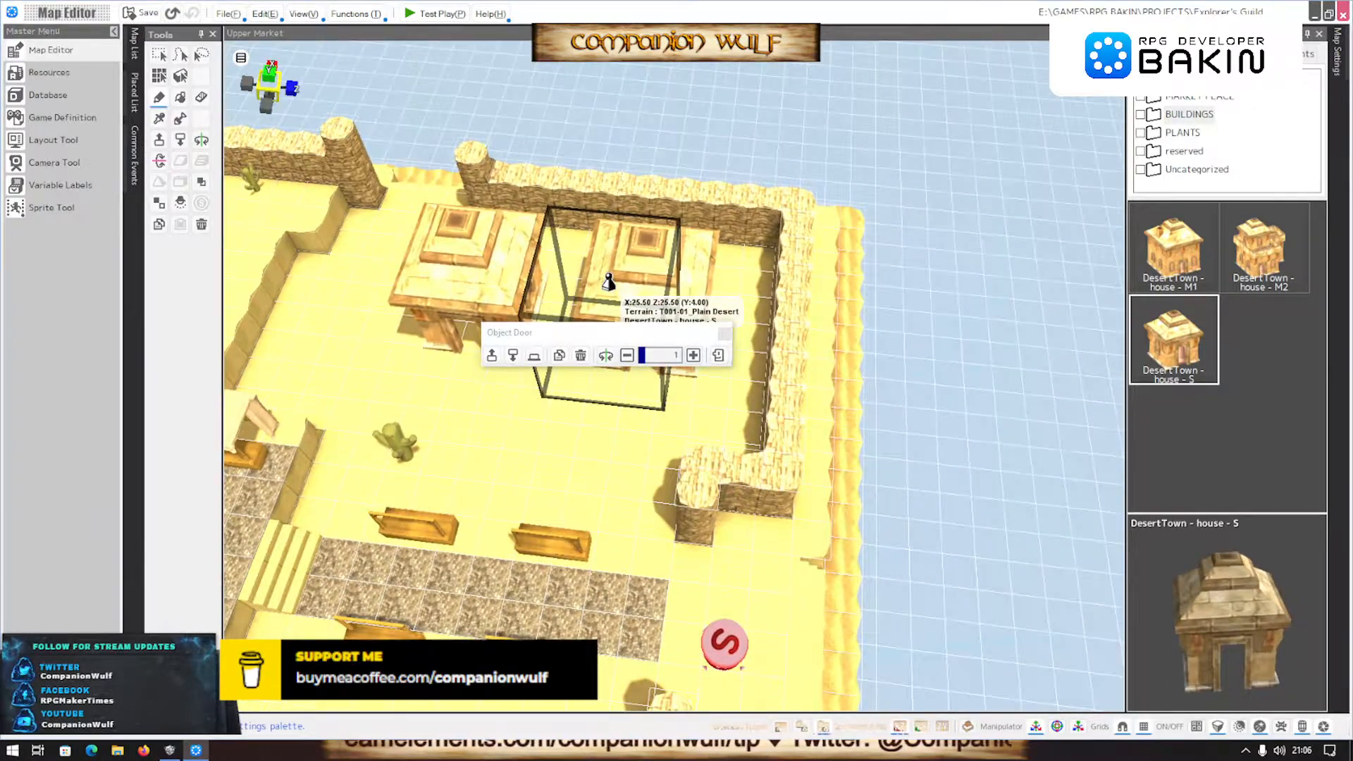
click(618, 289)
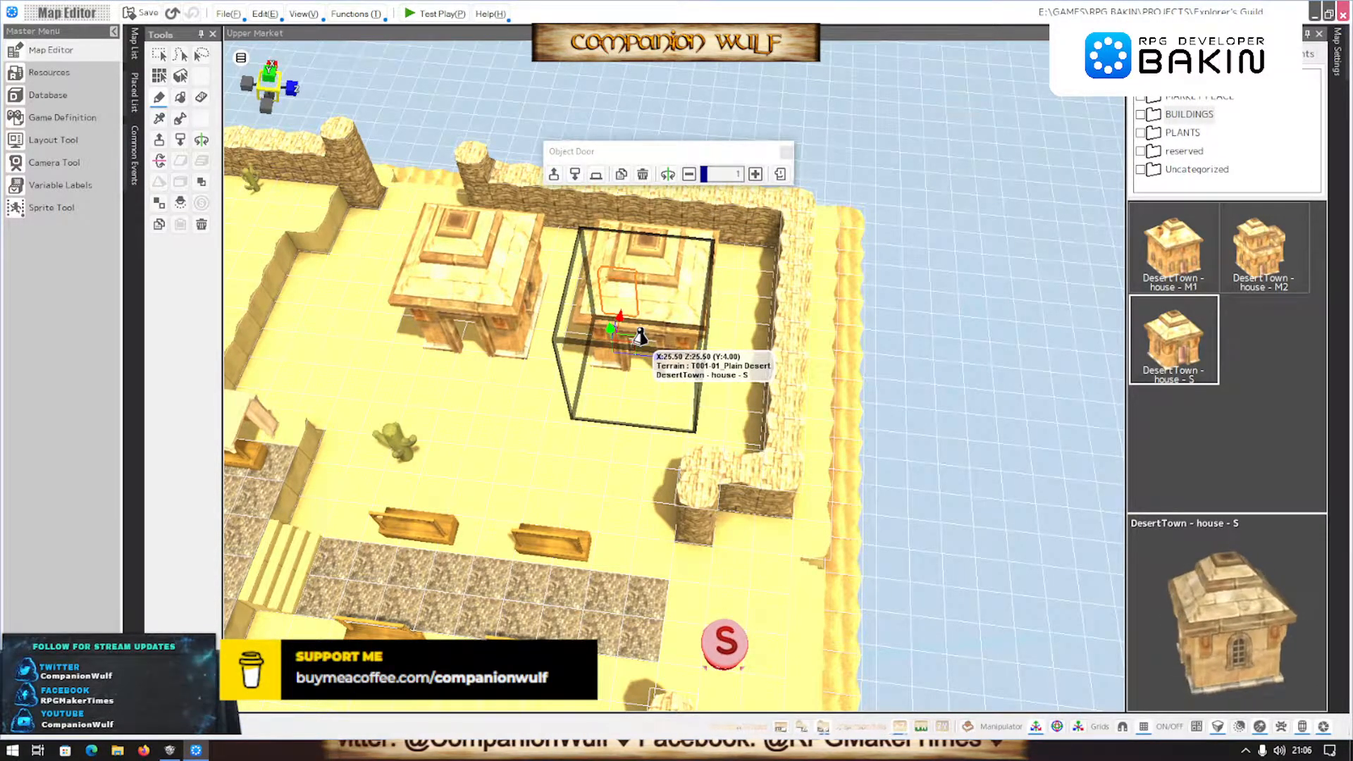
Move the copied door out to the front of the corner house at X 22.38, Z 24.50, without turning it into an event
key(Escape)
drag(620, 322, 619, 378)
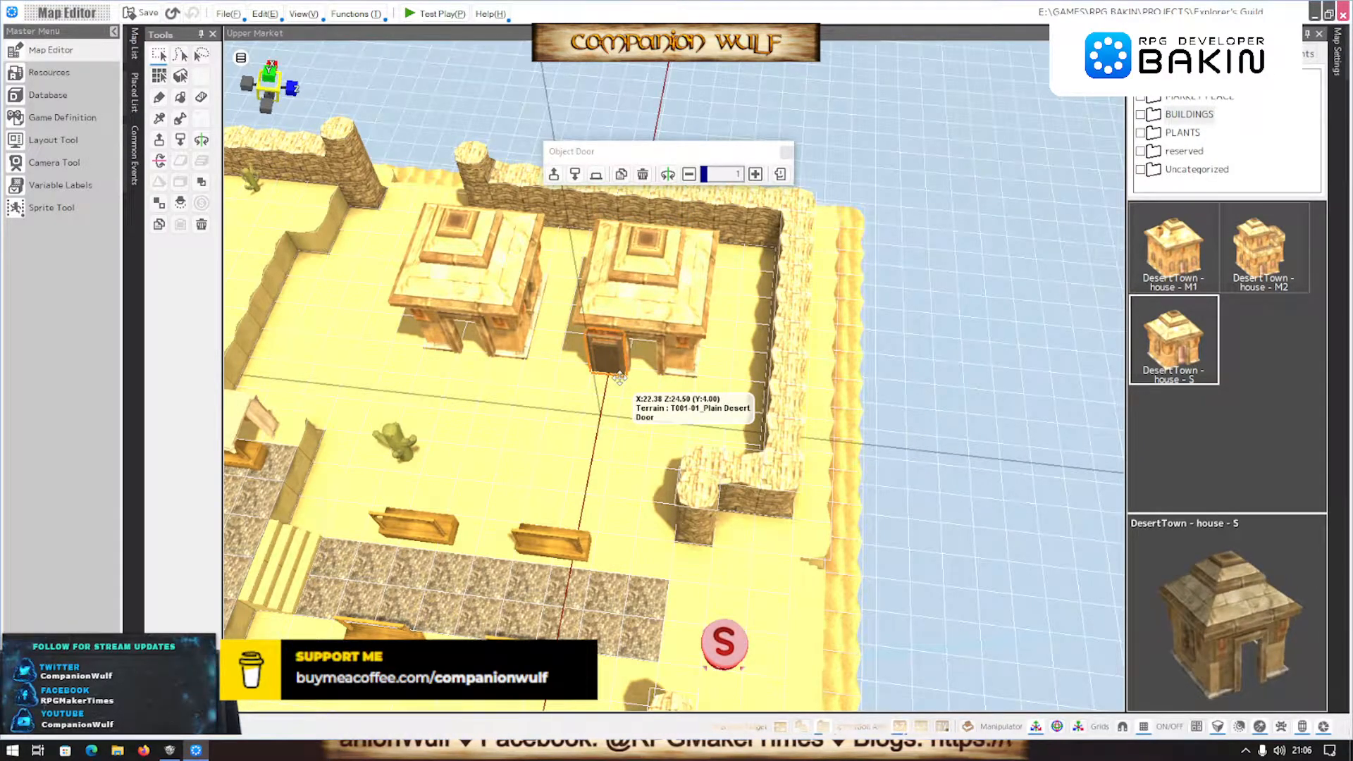
double_click(619, 379)
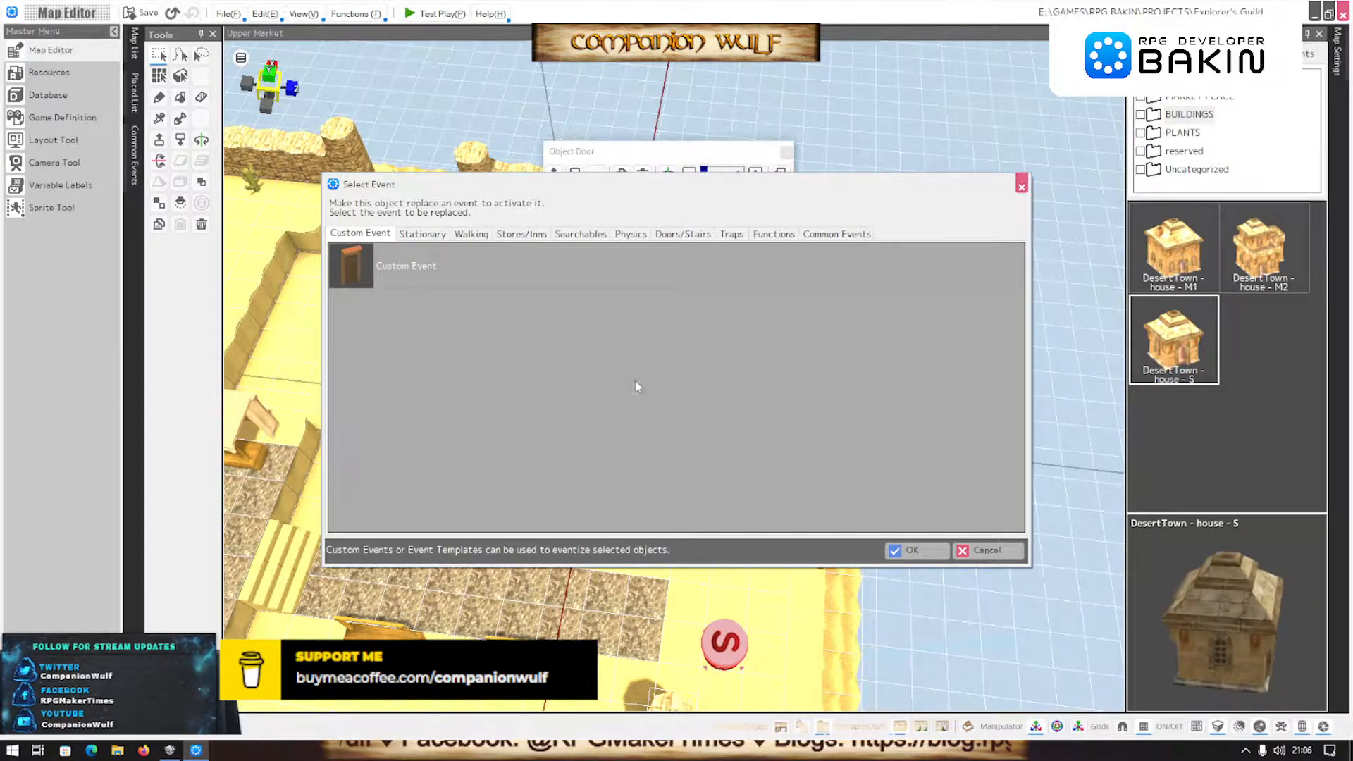
click(985, 553)
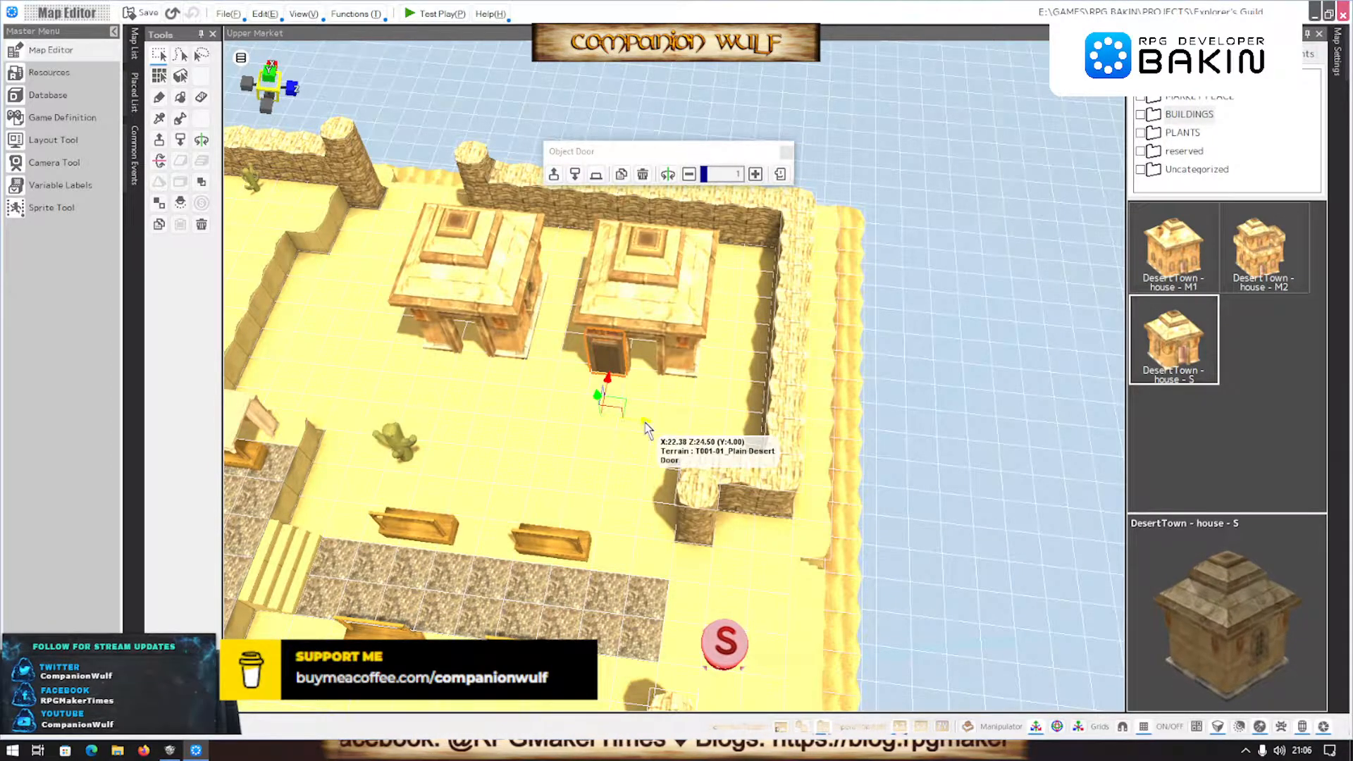
Slide the door sideways to Z 25.43 to line it up with the corner house's doorway
scroll(678, 427, up, 3)
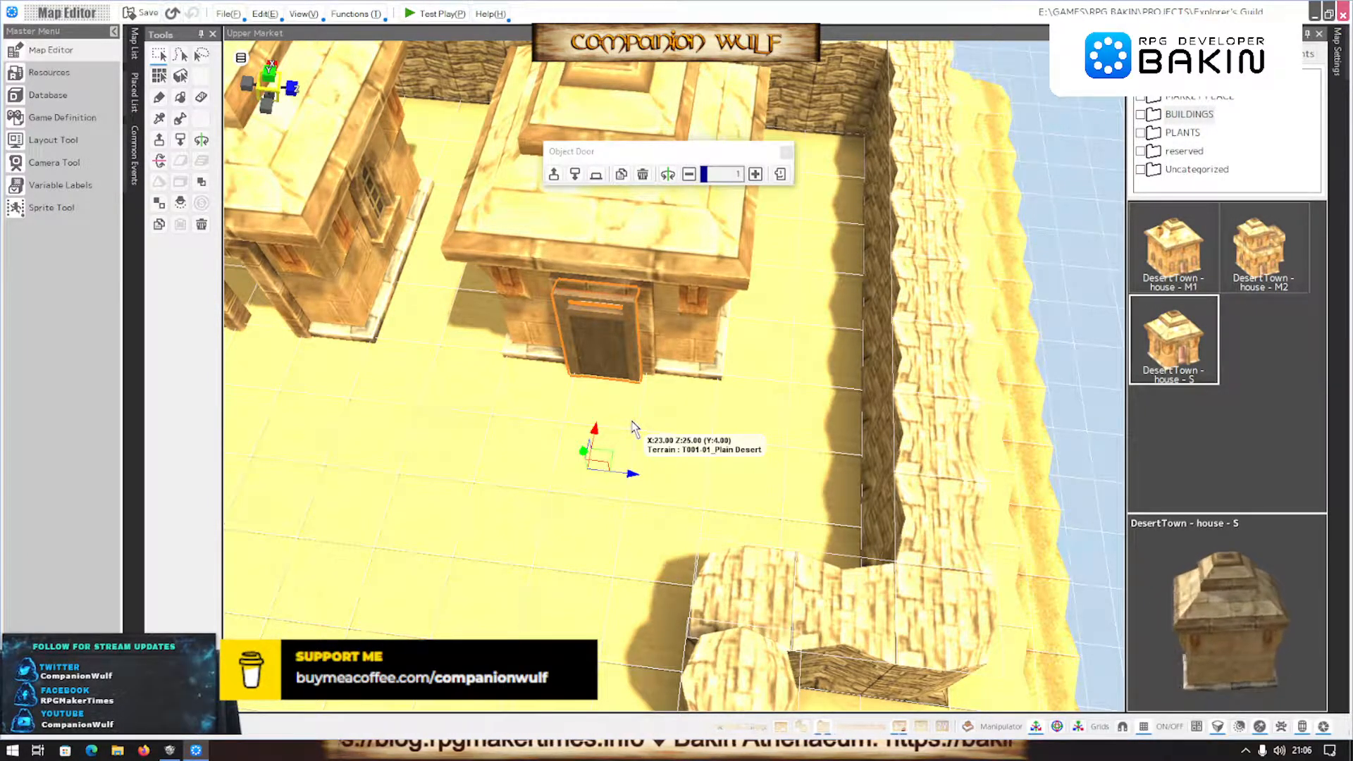
scroll(561, 405, up, 5)
scroll(561, 404, down, 5)
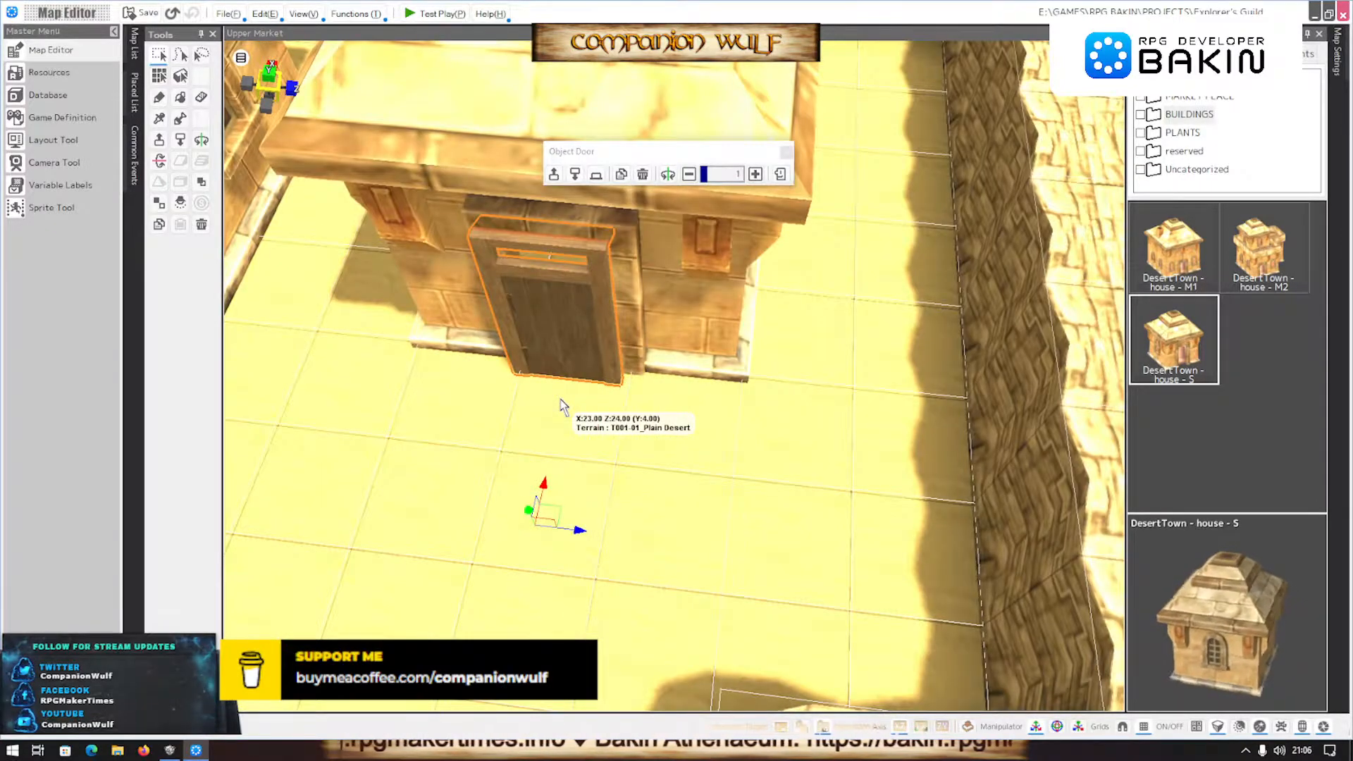
middle_drag(561, 403, 746, 486)
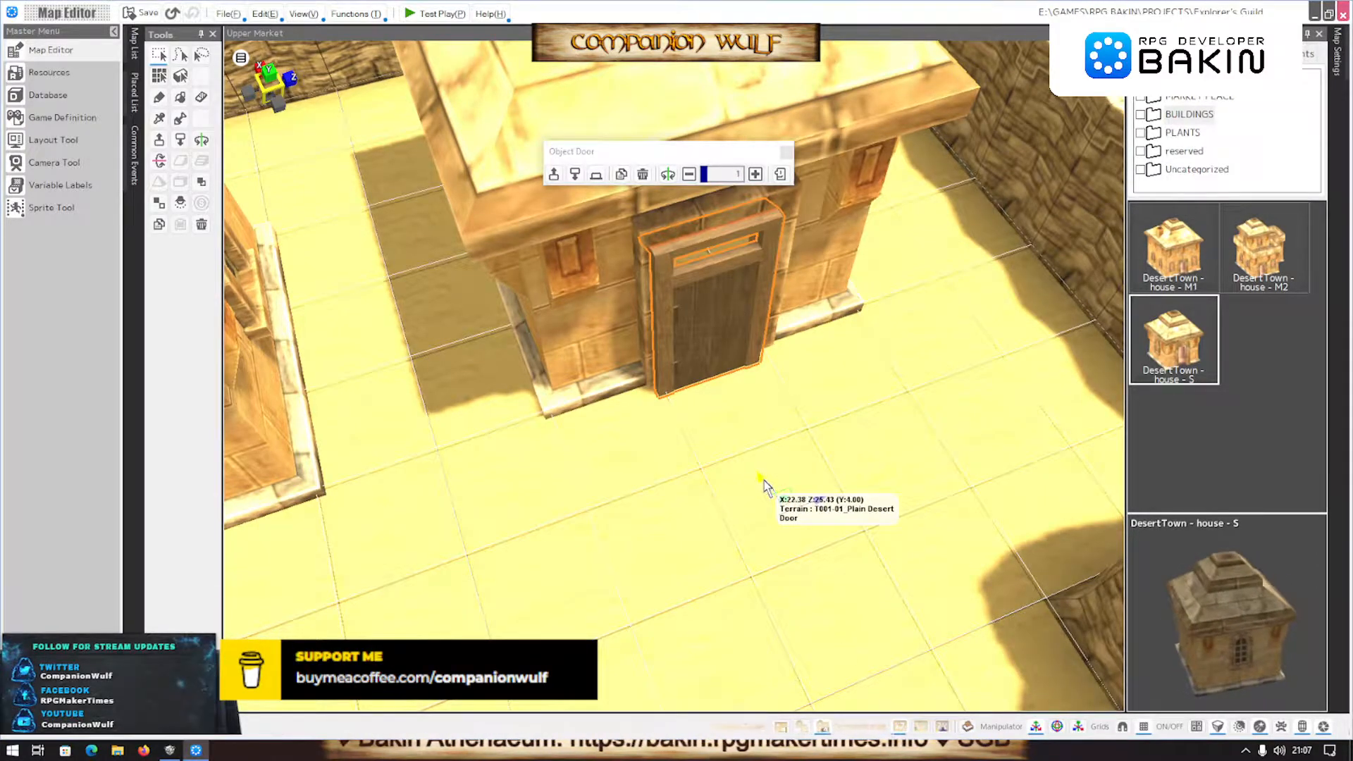
drag(762, 483, 777, 505)
Turn the door around to face outward and fit it into the corner house's doorway at X 25.36, Z 25.43
click(667, 181)
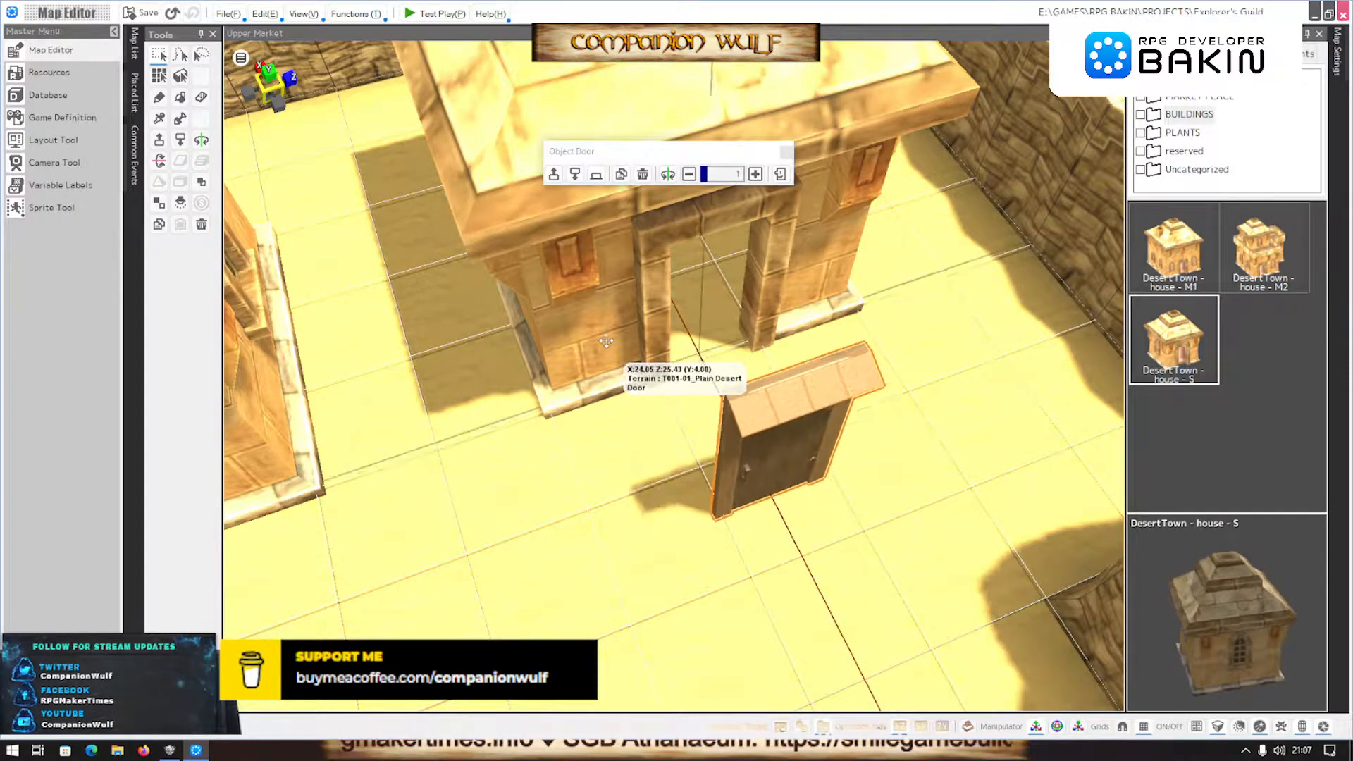
drag(550, 266, 547, 259)
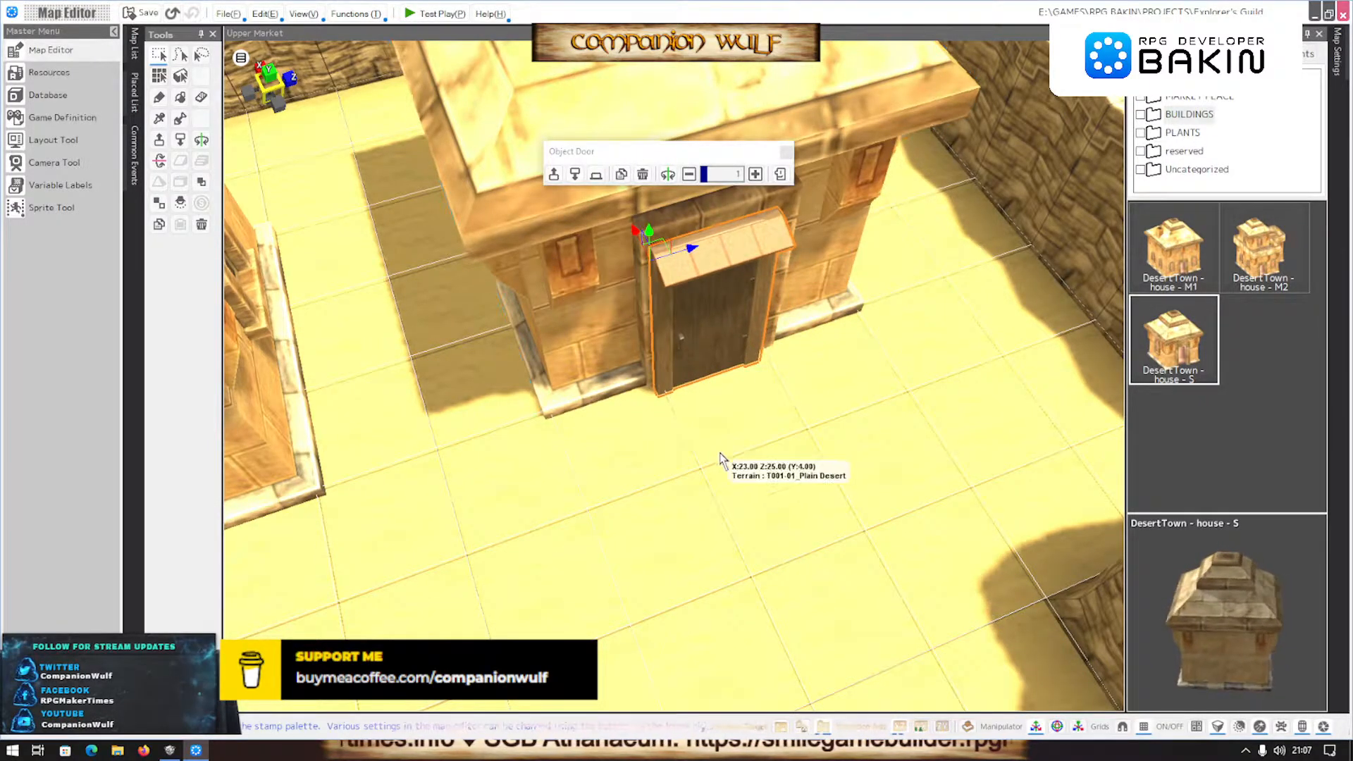
middle_drag(722, 458, 666, 383)
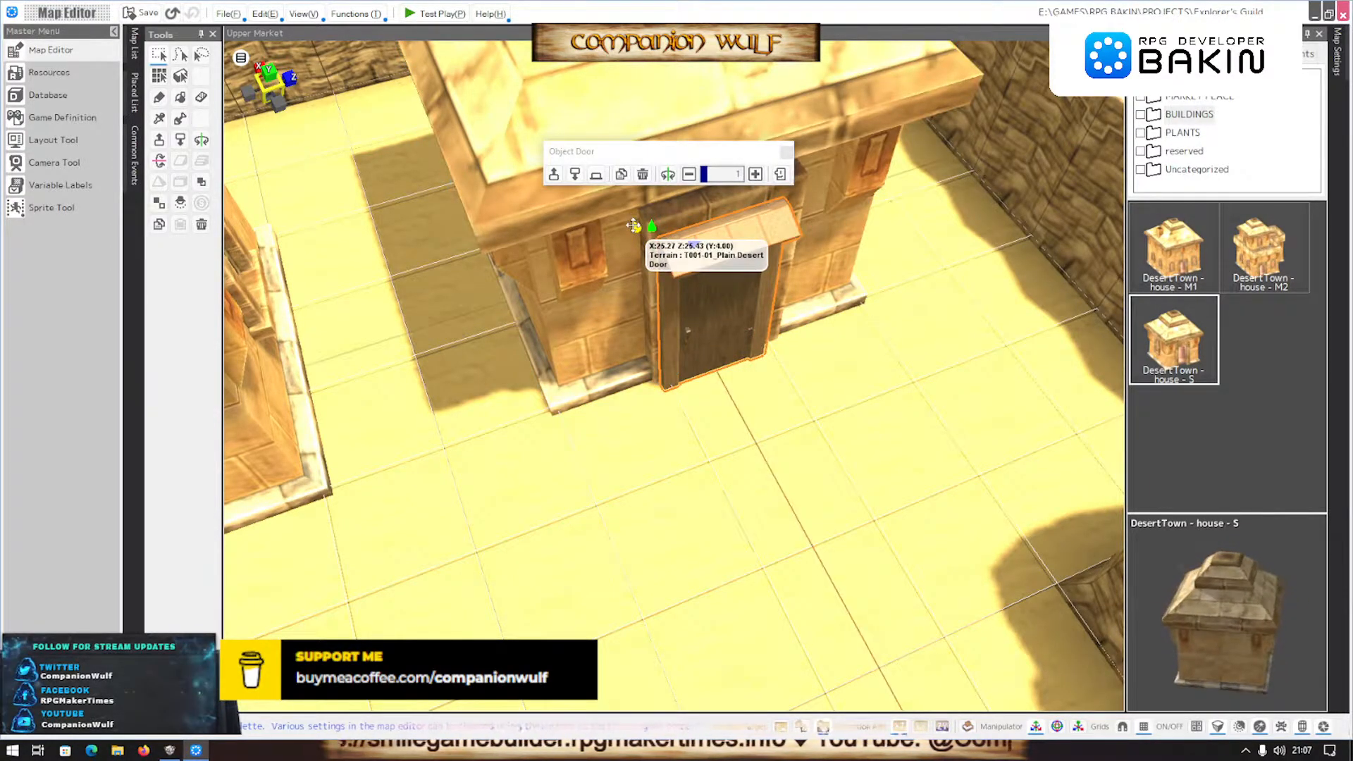
drag(633, 227, 631, 220)
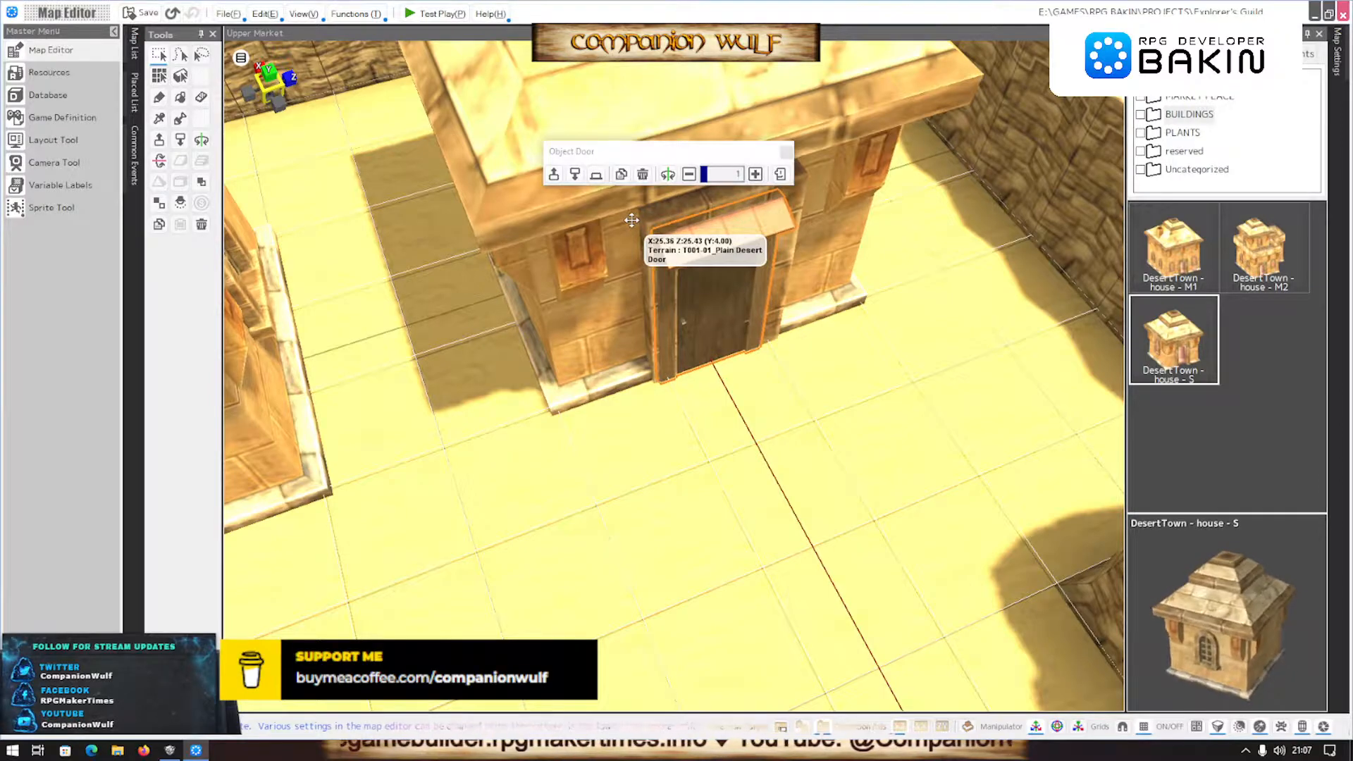
Paste another copy of the door at the neighbouring small house and move it out in front to X 22.00, Z 19.50
middle_drag(598, 424, 623, 402)
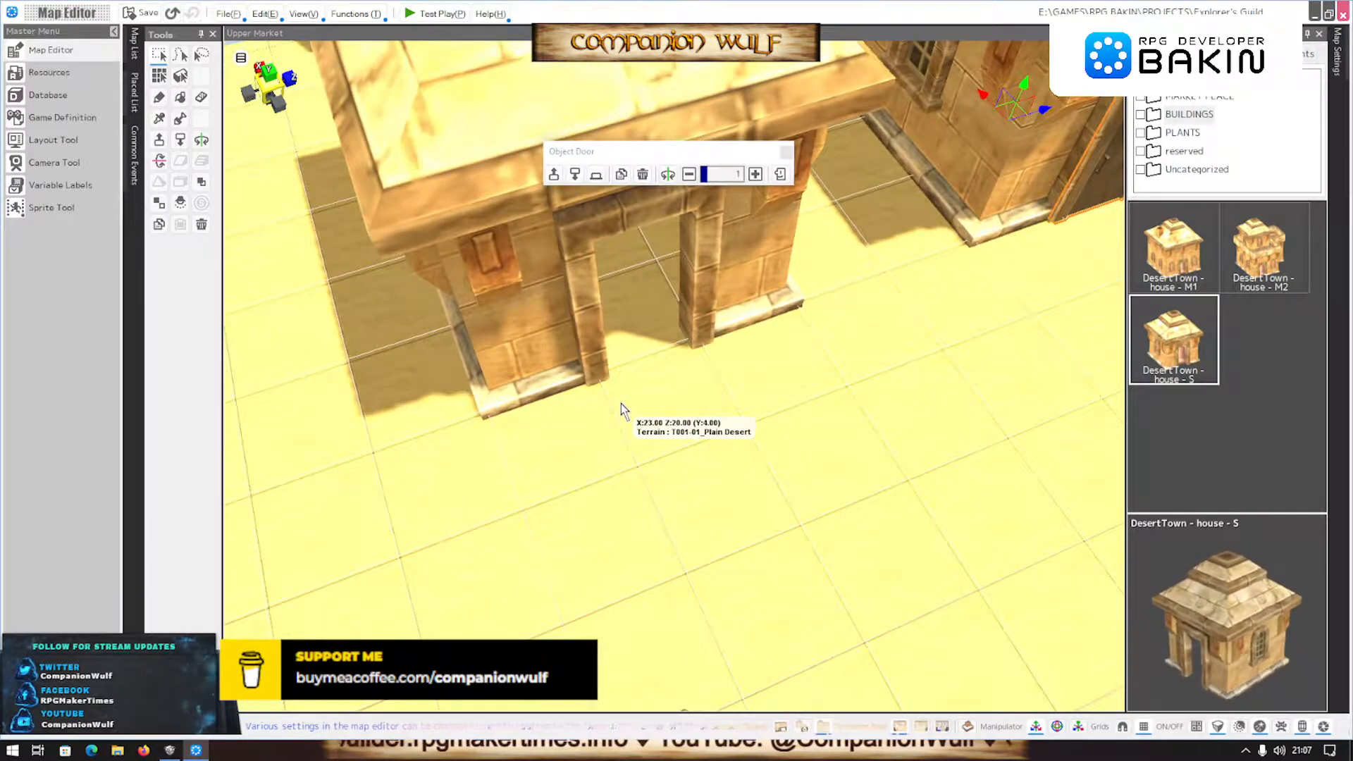
key(ctrl+v)
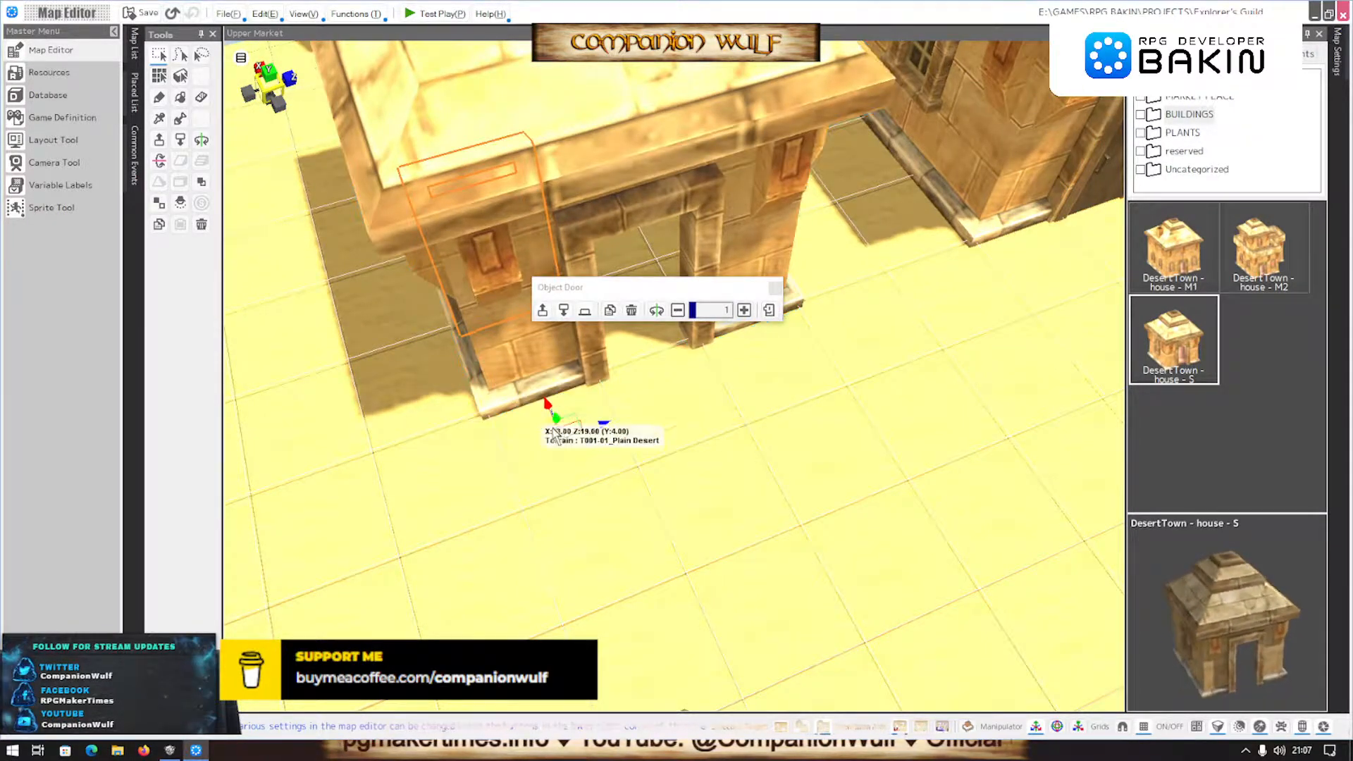
drag(548, 411, 656, 539)
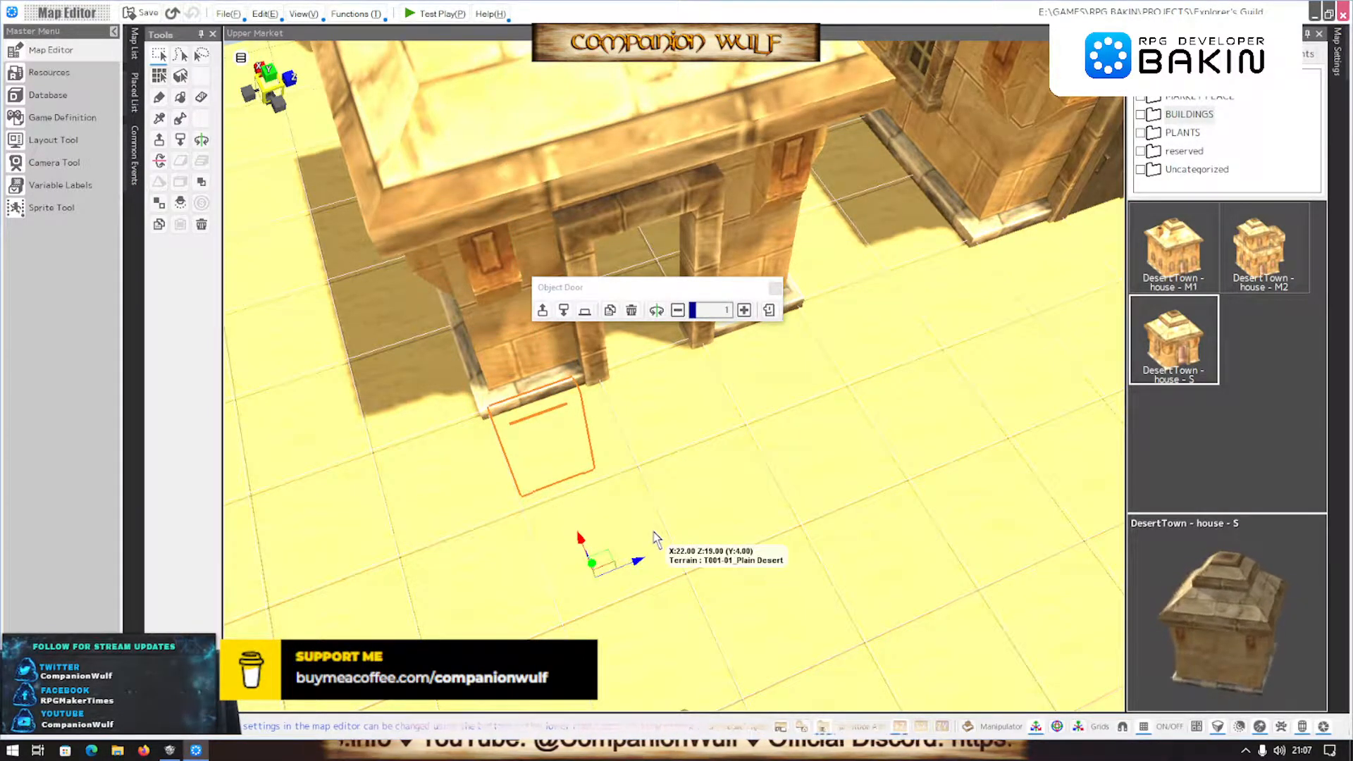
key(ctrl+z)
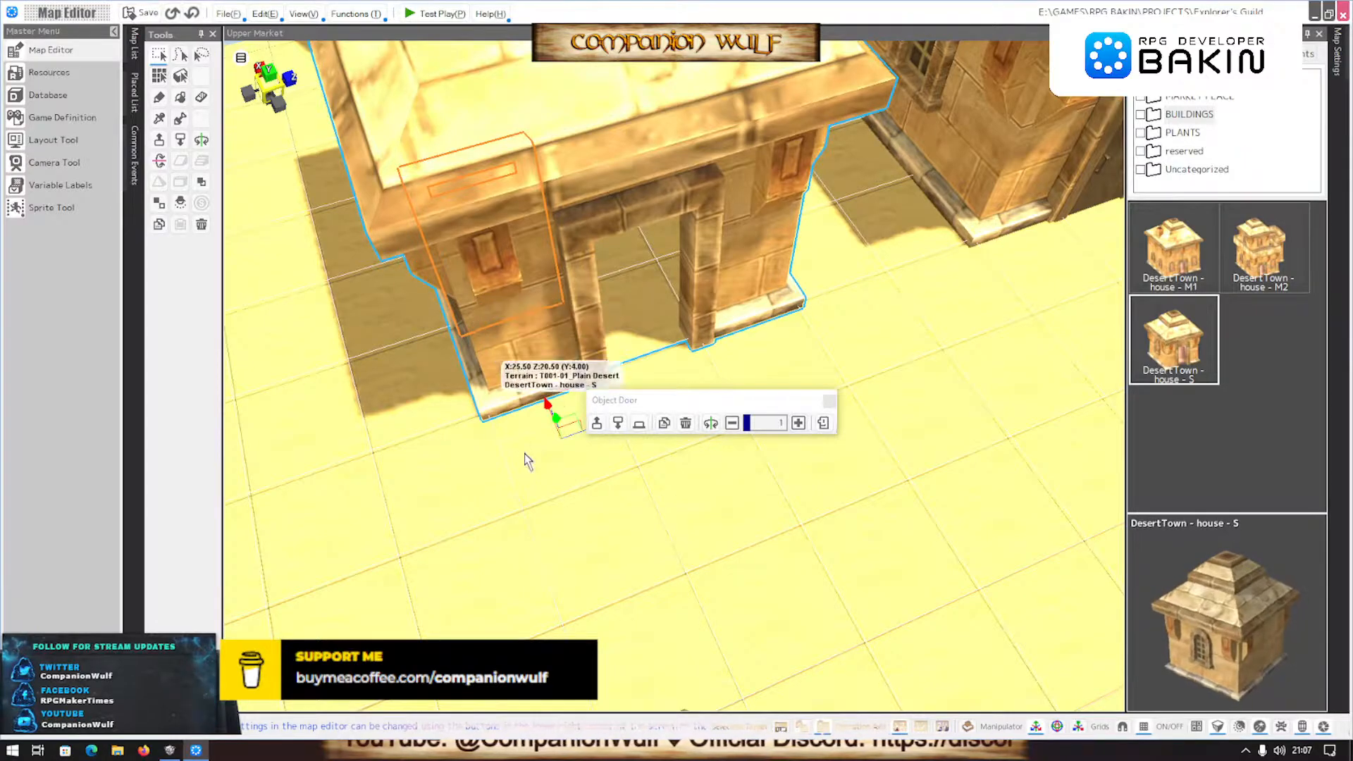
middle_drag(530, 495, 587, 472)
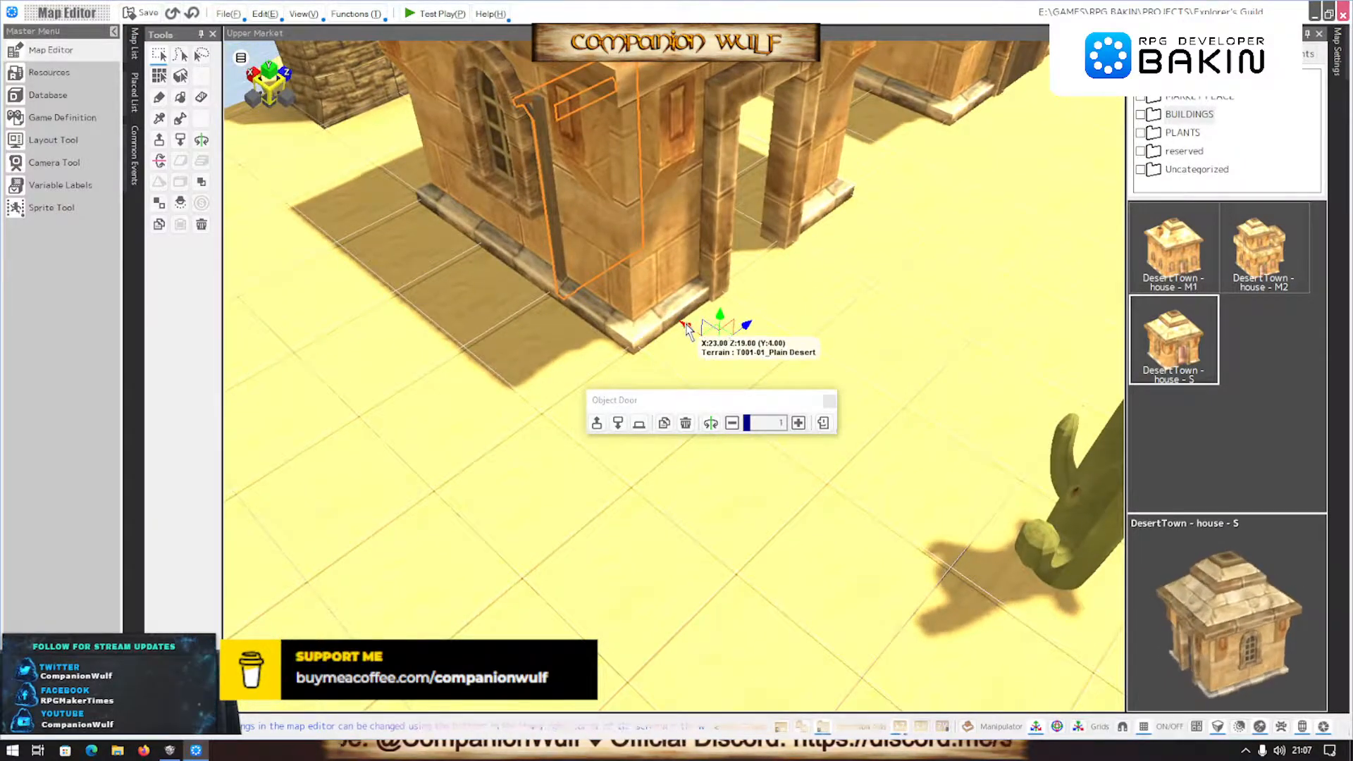
key(ctrl+y)
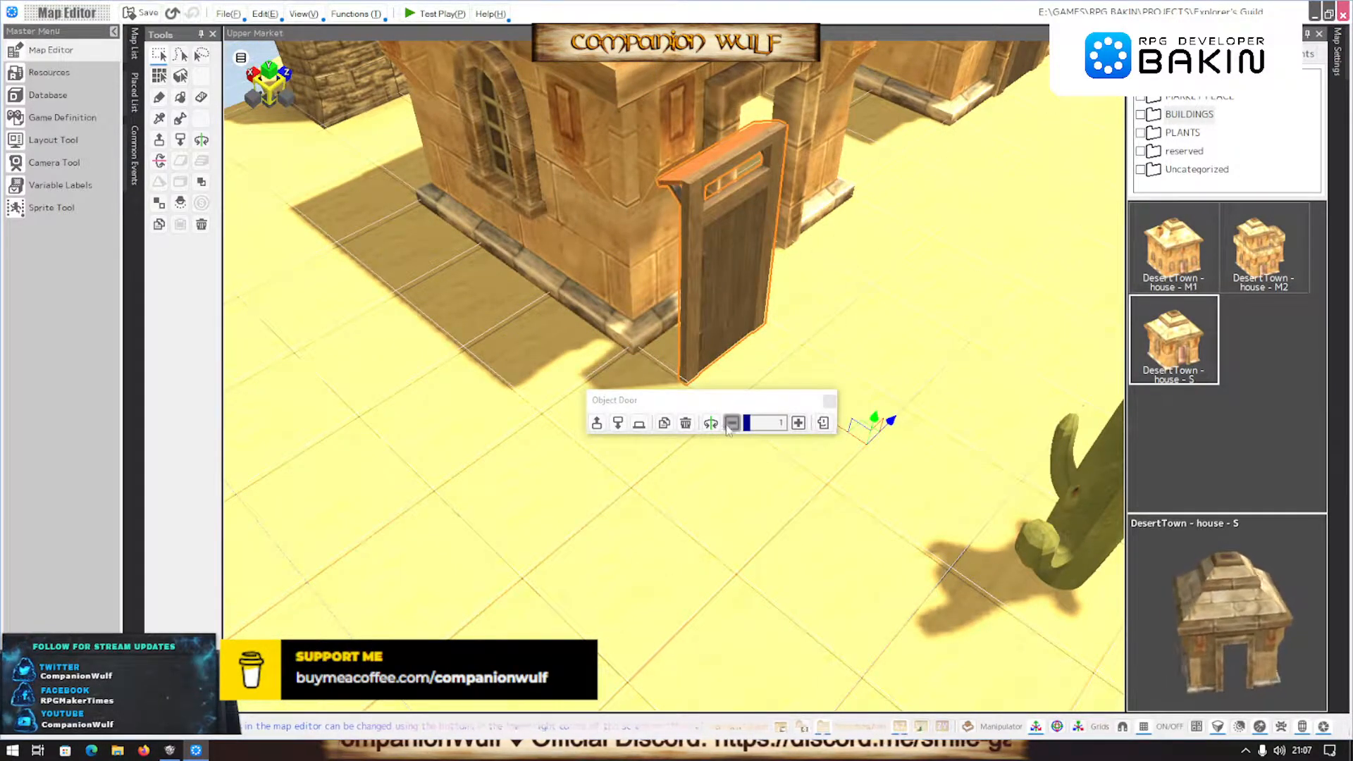
Turn the second door around to face outward and move it back against the front wall of the neighbouring house
click(710, 423)
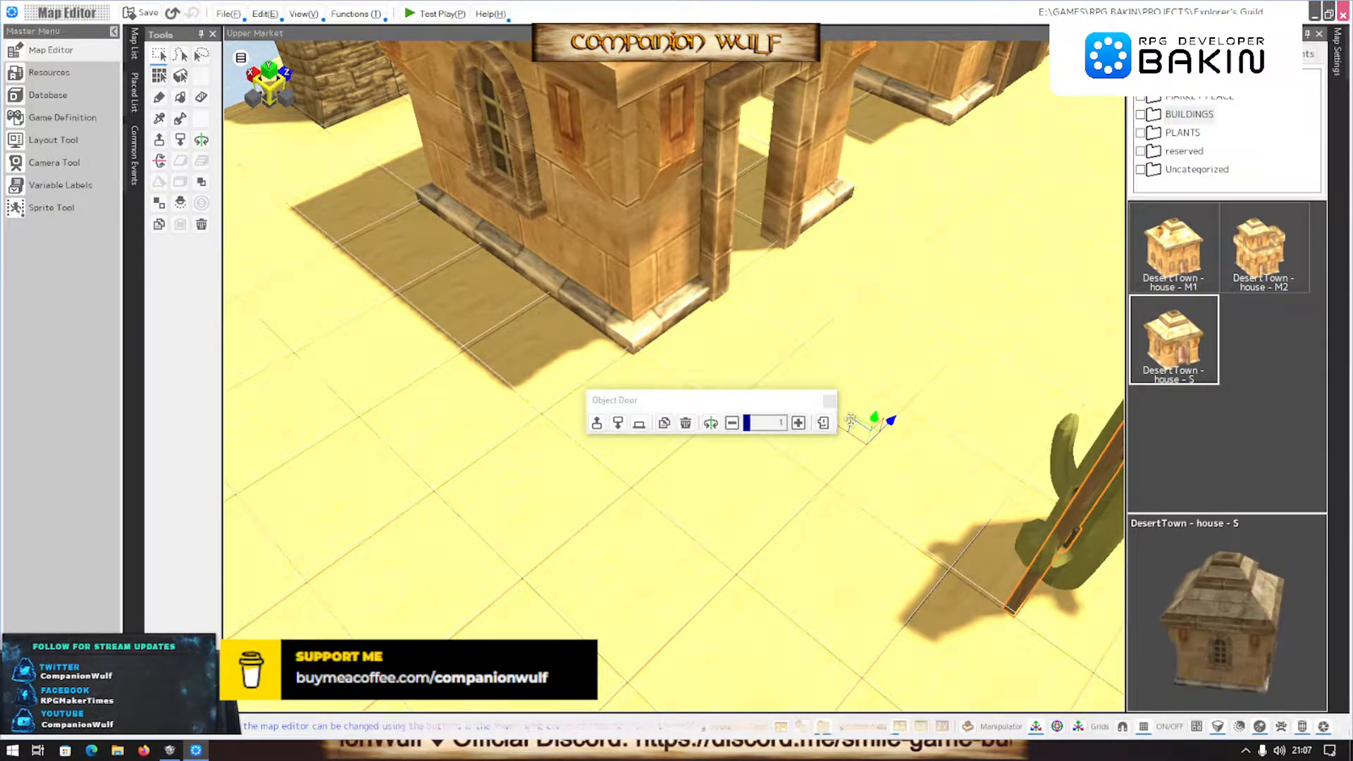
scroll(854, 462, down, 5)
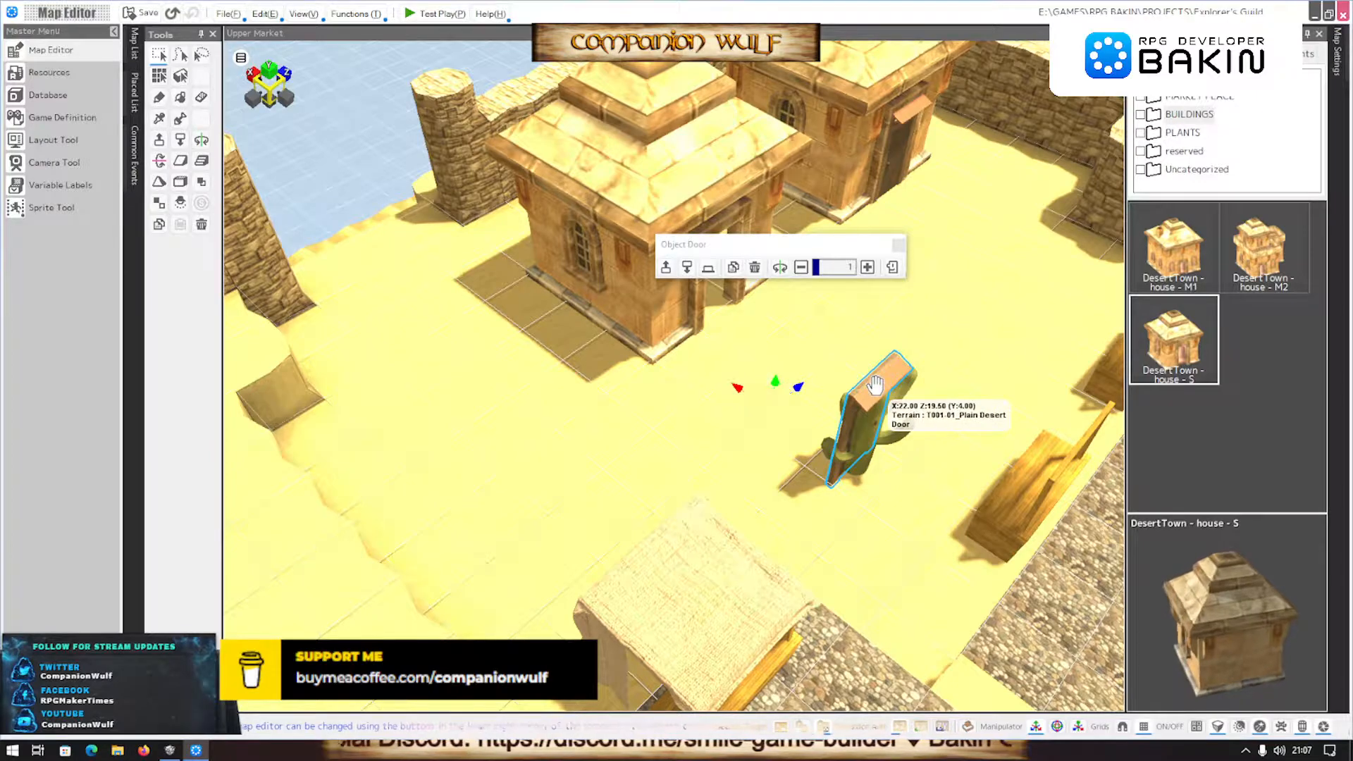
drag(740, 384, 555, 308)
middle_drag(704, 407, 670, 399)
scroll(664, 396, up, 4)
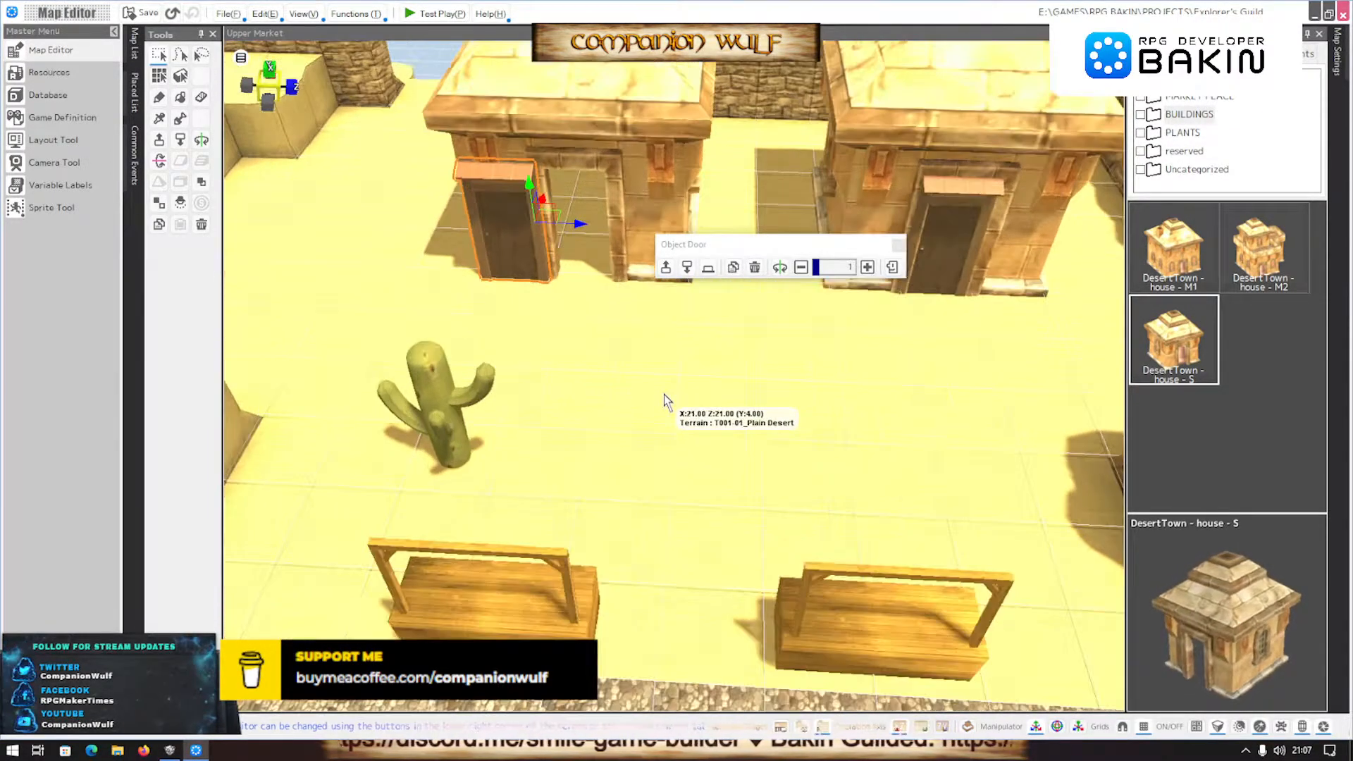
Center the second door in its house's doorway and recess it to X 25.38, Z 20.40
drag(525, 193, 620, 198)
scroll(606, 275, up, 5)
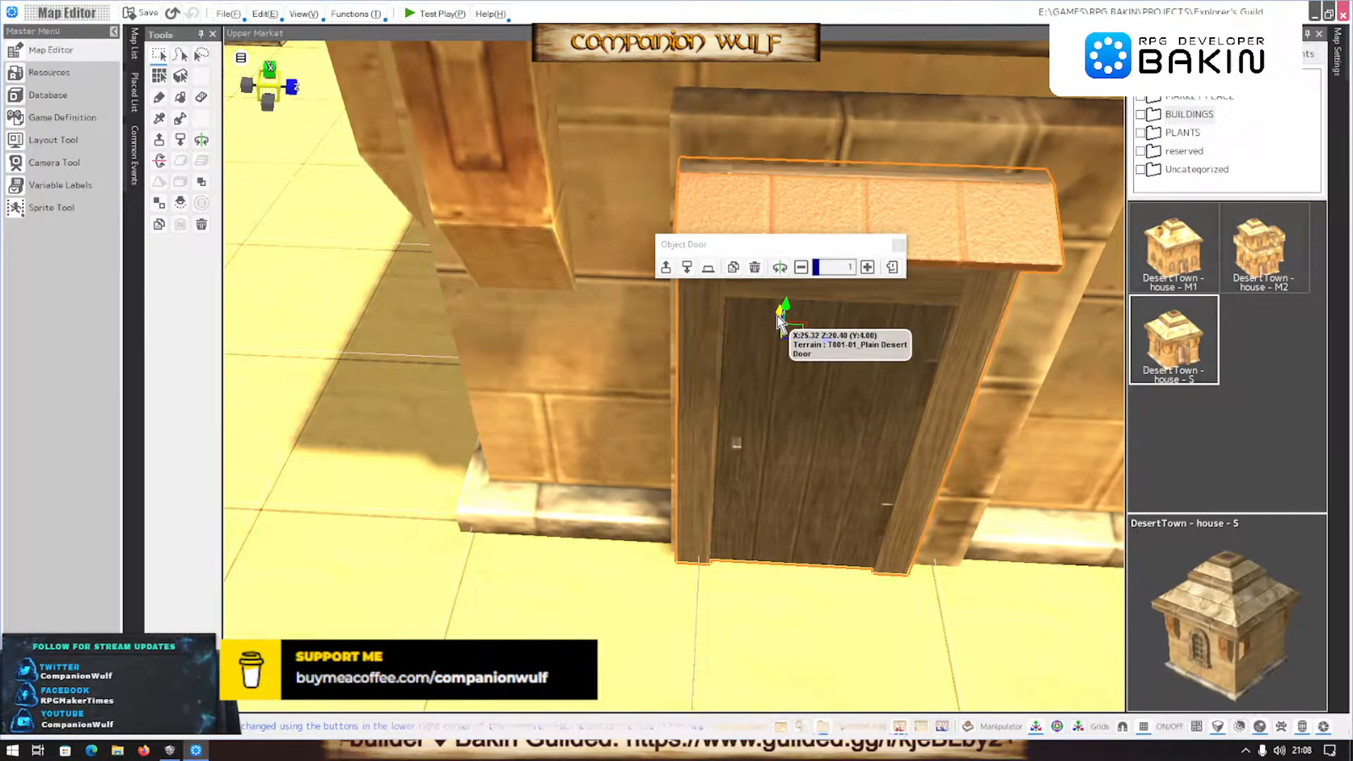
drag(777, 321, 777, 305)
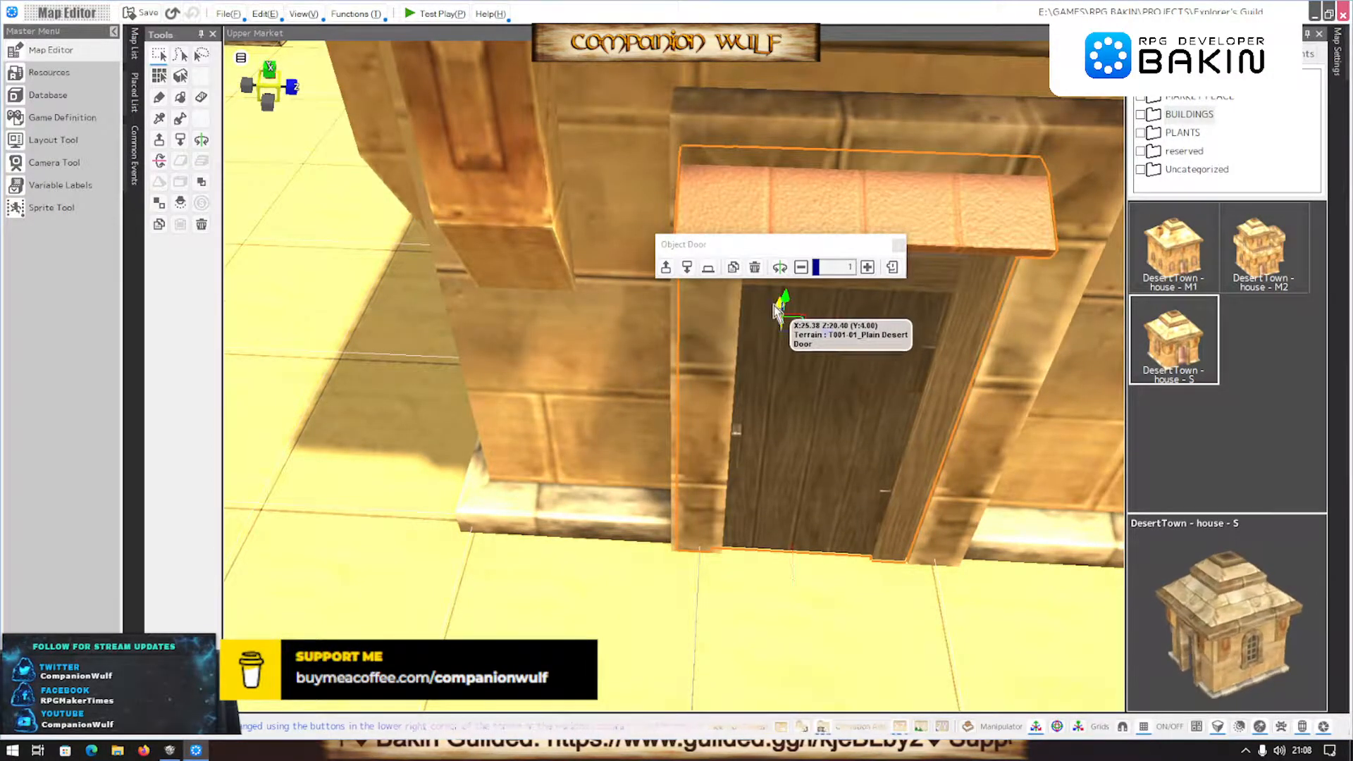
Inspect the two small houses with their doors and the surrounding market area from several angles and distances
scroll(739, 383, down, 6)
right_drag(735, 453, 778, 401)
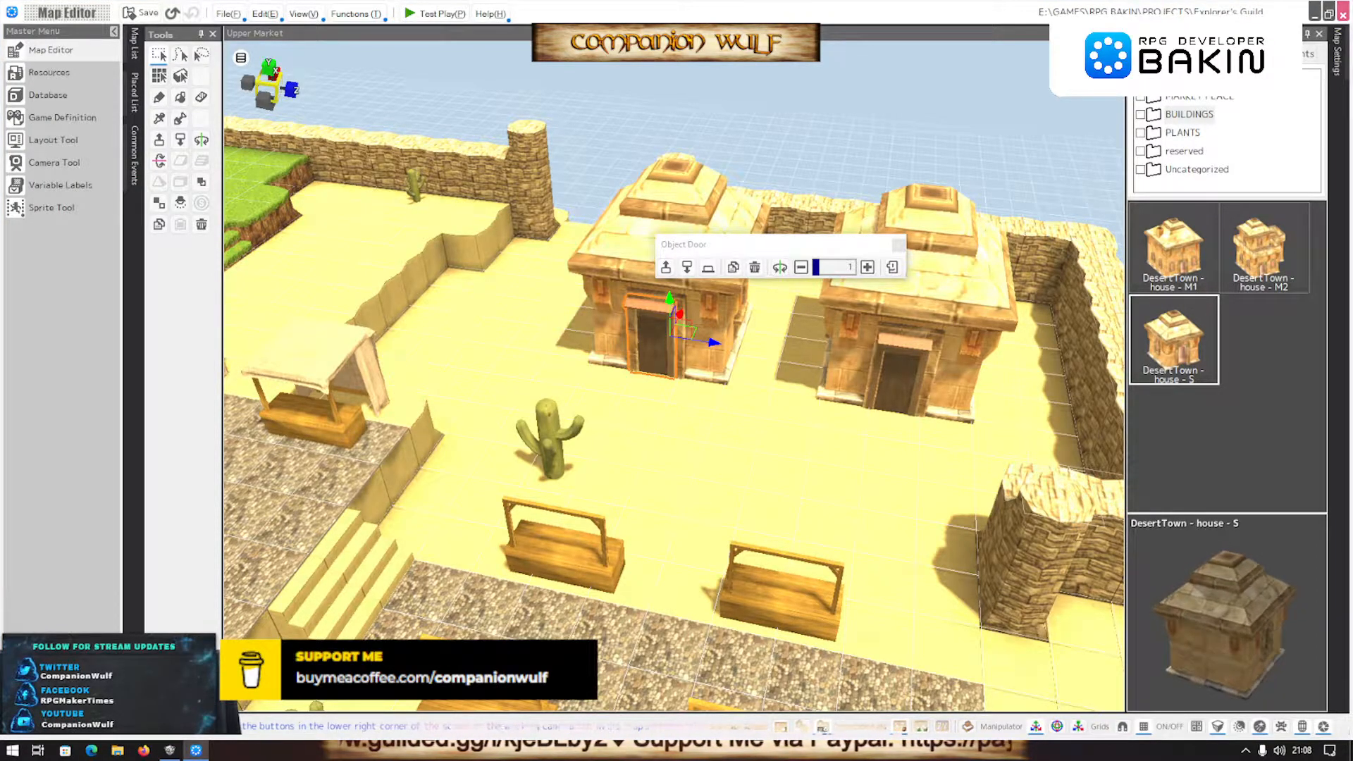
scroll(672, 474, down, 3)
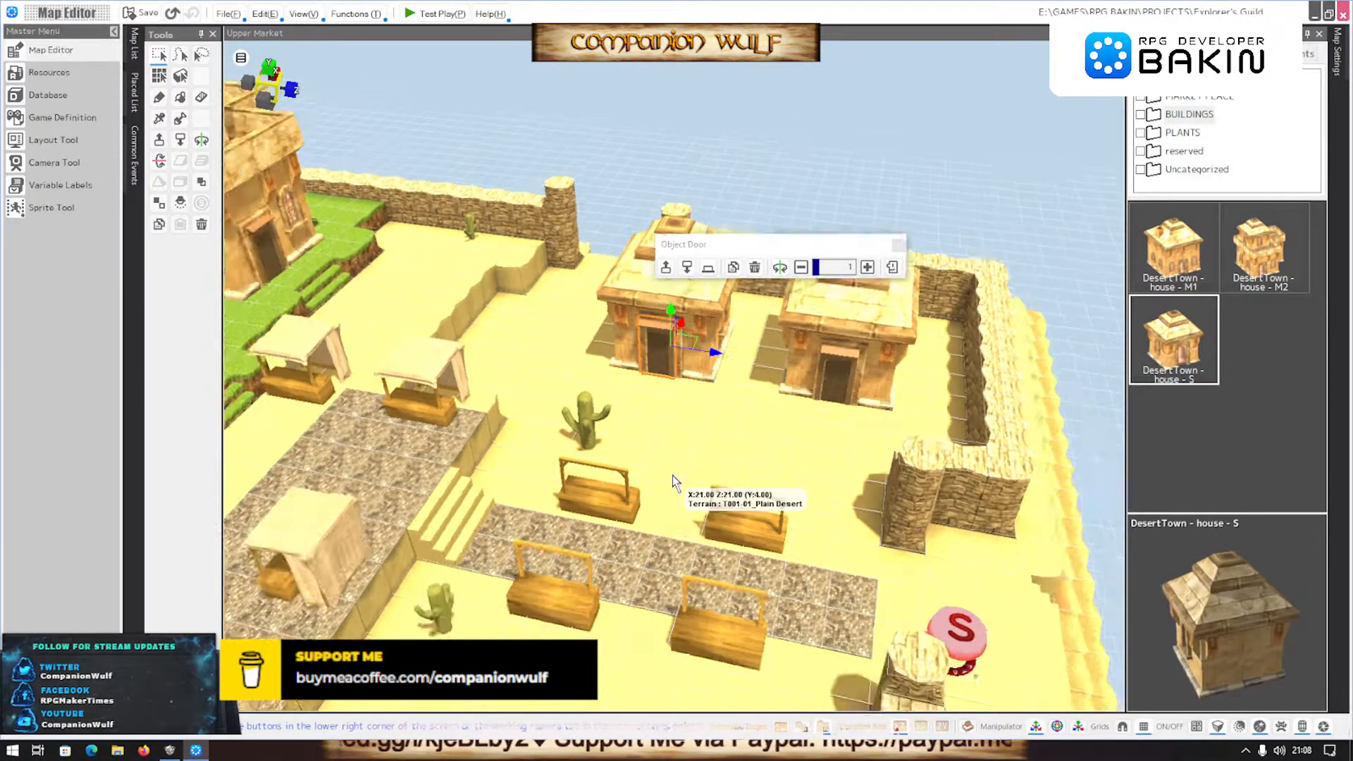
scroll(672, 475, up, 1)
right_drag(716, 446, 669, 465)
scroll(671, 471, down, 8)
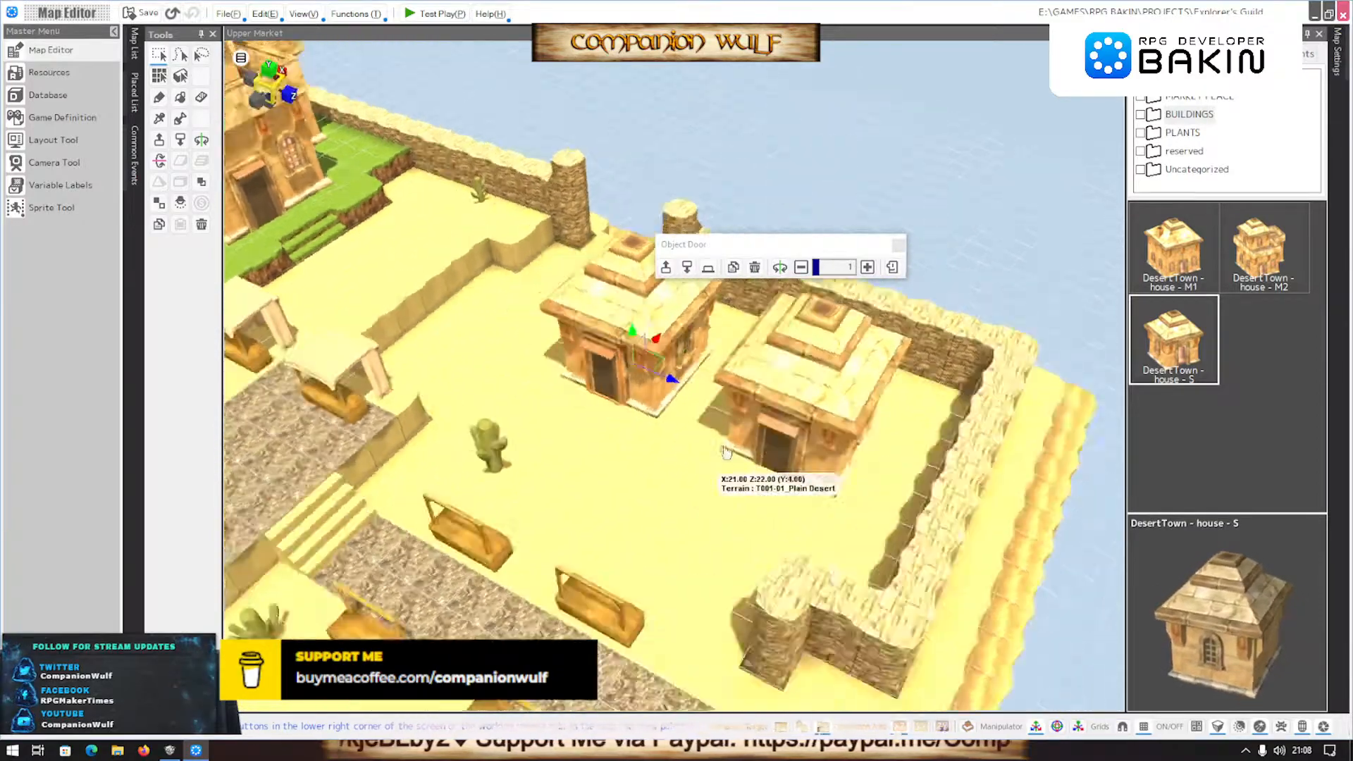
scroll(636, 461, up, 8)
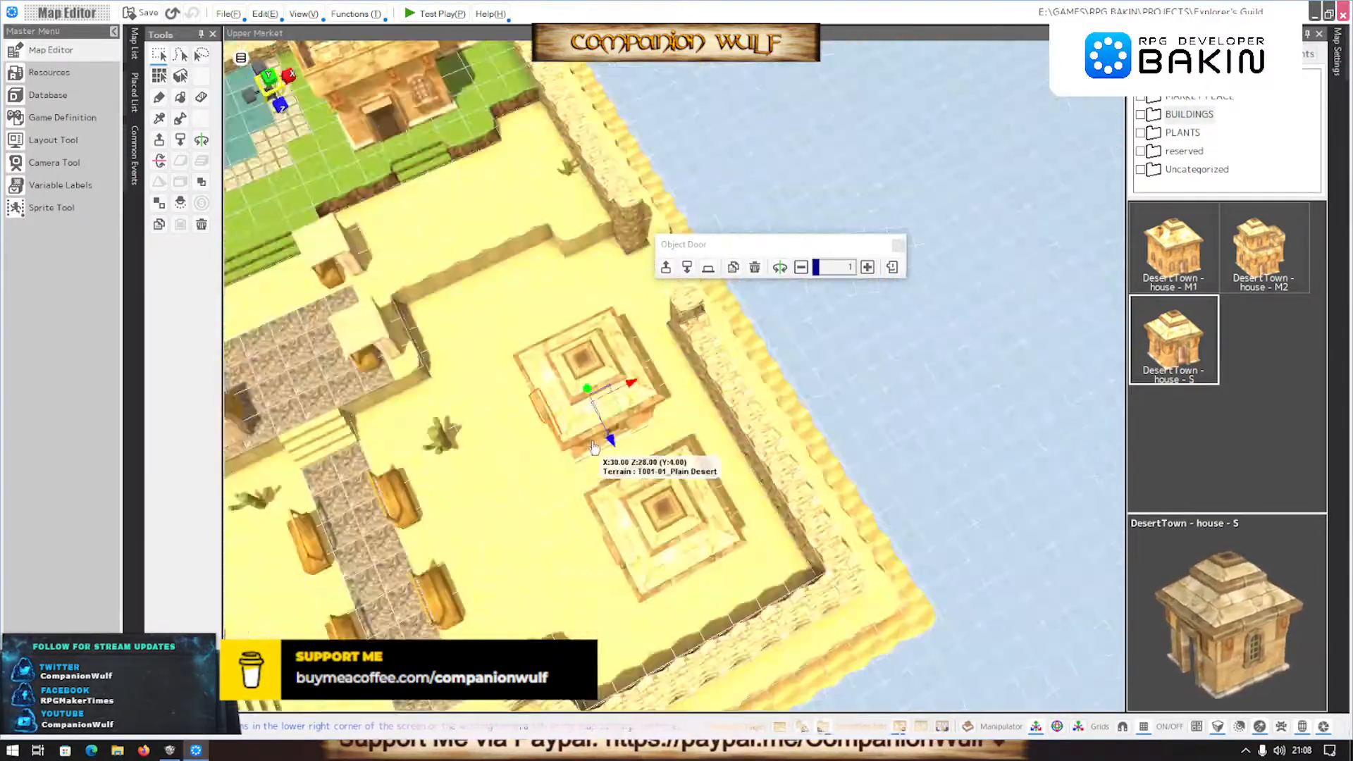
right_drag(589, 446, 501, 427)
middle_drag(459, 339, 741, 428)
right_drag(741, 428, 682, 370)
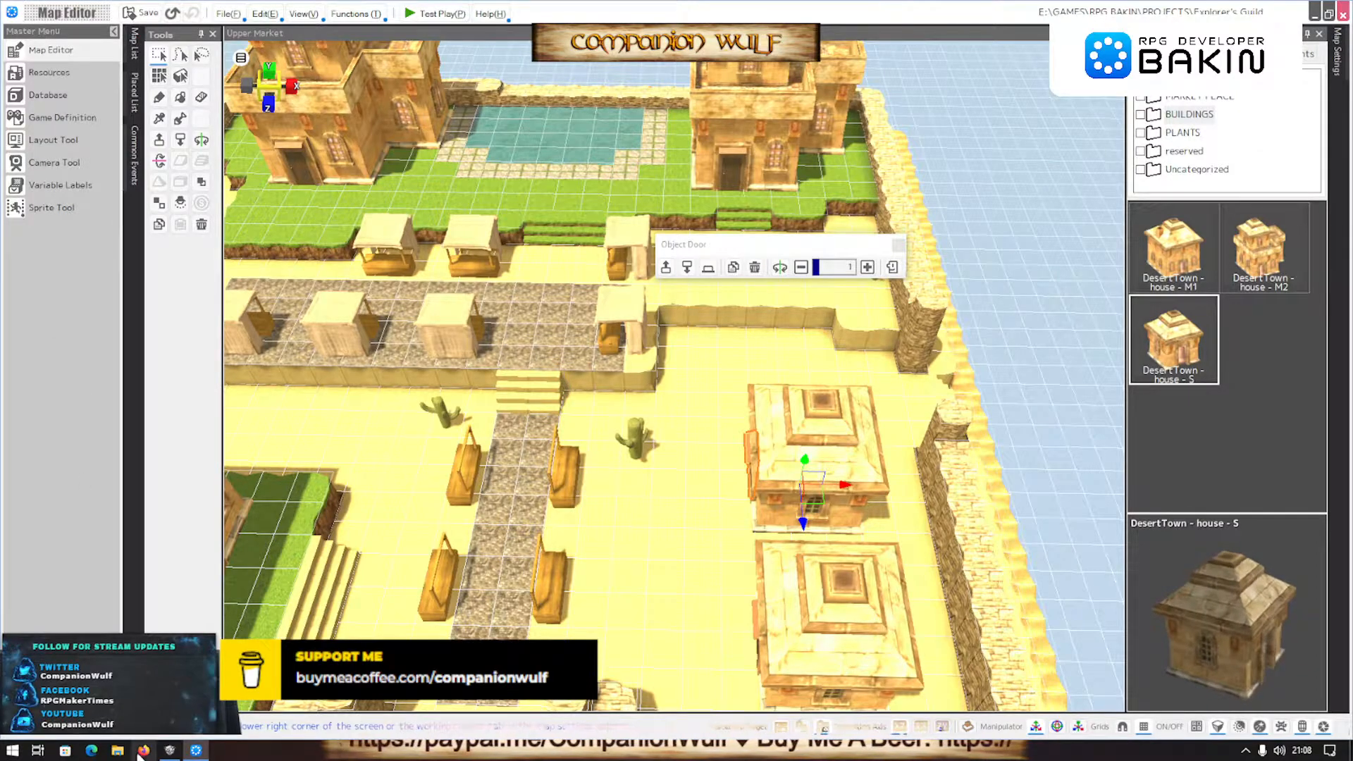
Switch to Smile Game Builder and open The Explorer's Guild interior map from the BUILDINGS/HOUSES folder
click(167, 751)
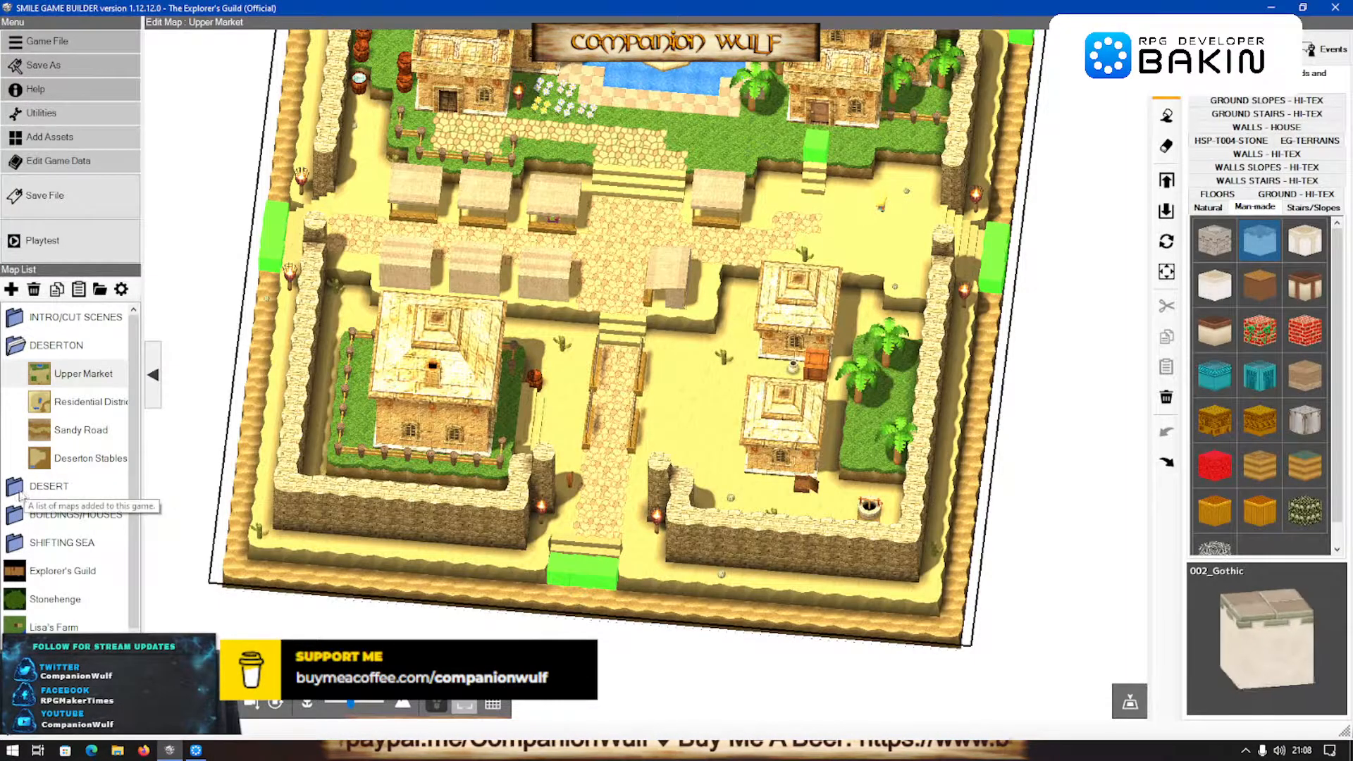
click(17, 518)
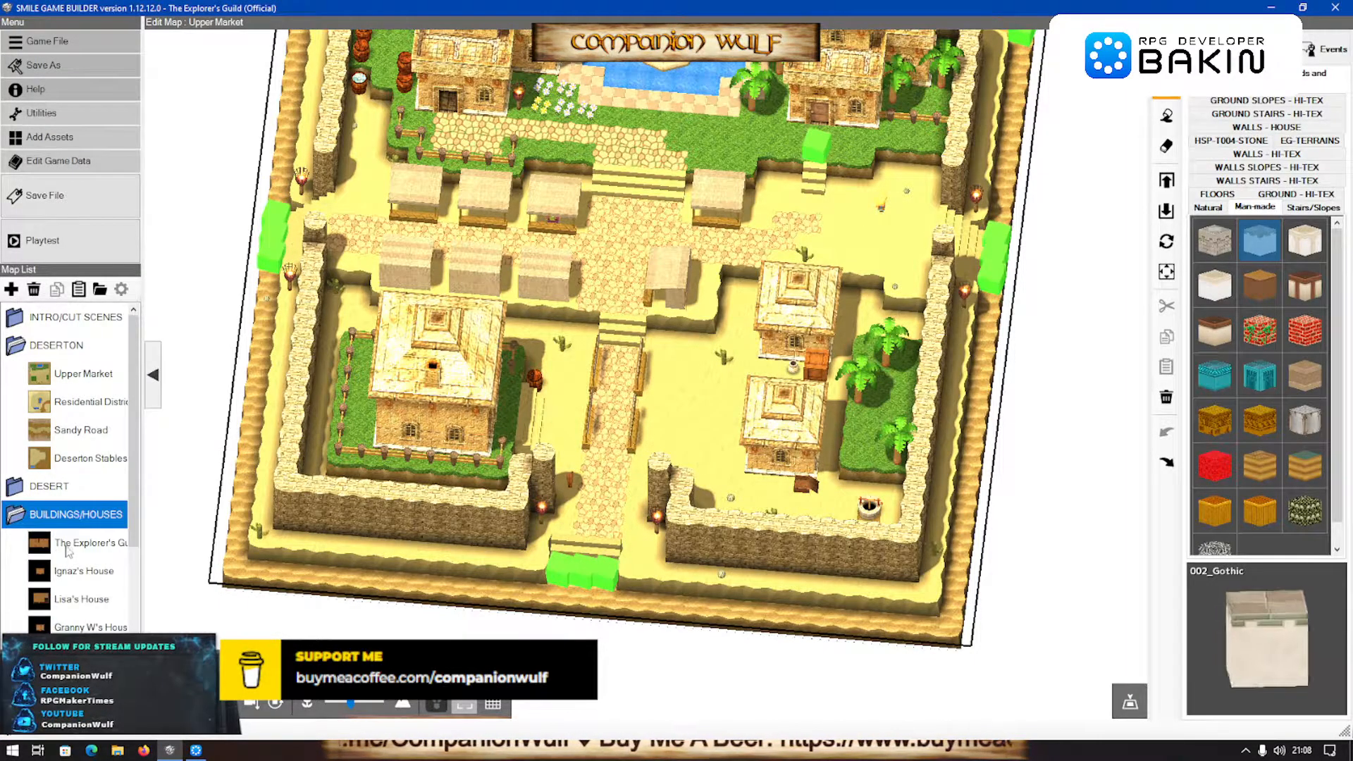
click(38, 546)
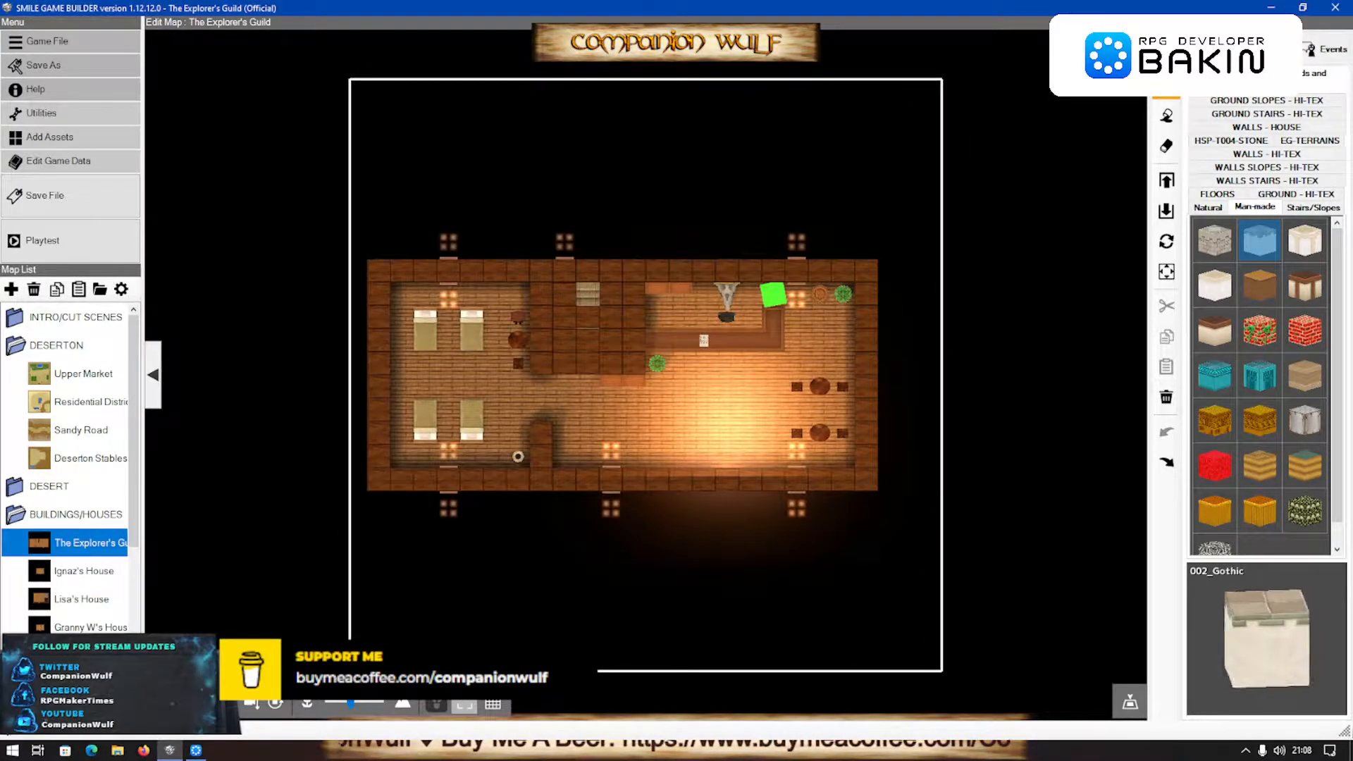
Examine The Explorer's Guild interior from several angles and distances, including its counter, bedroom, walls and entrance door
scroll(749, 566, up, 3)
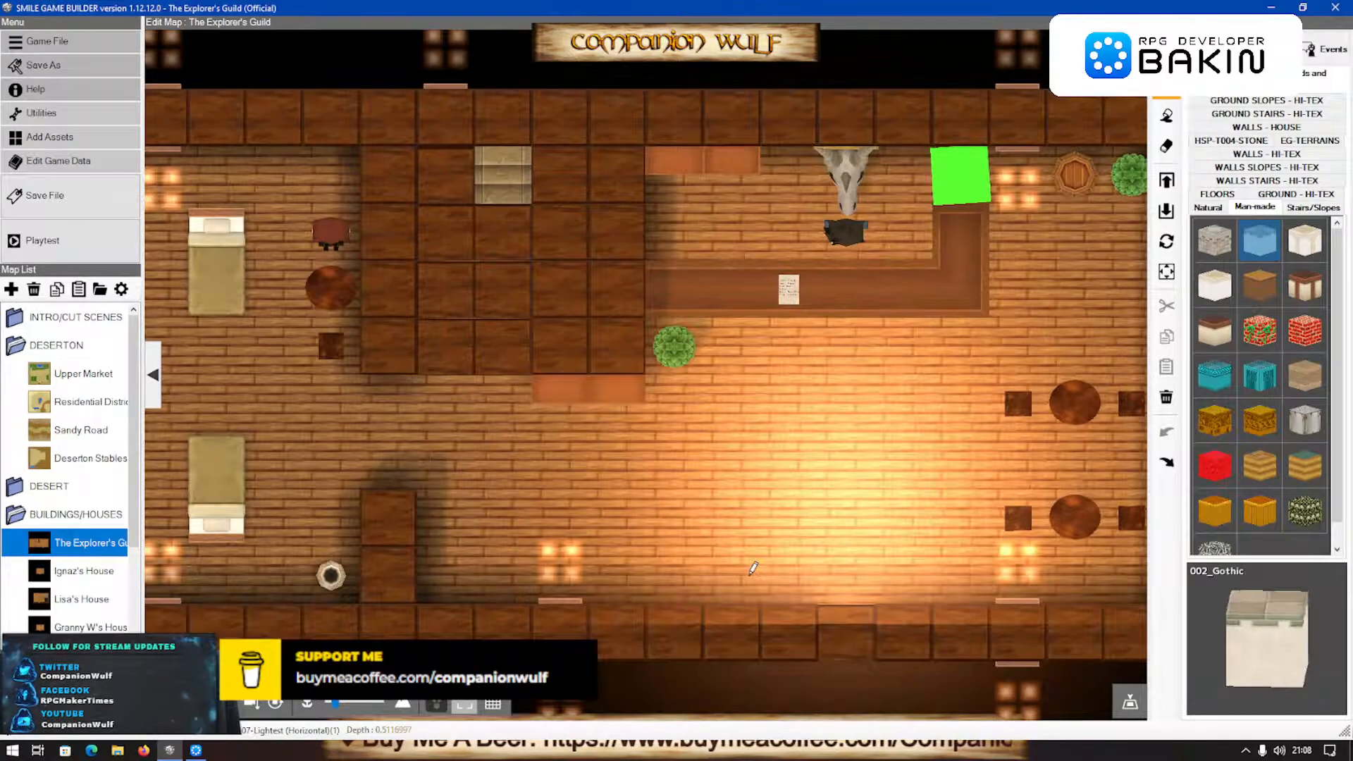
scroll(750, 574, down, 1)
middle_drag(746, 572, 734, 474)
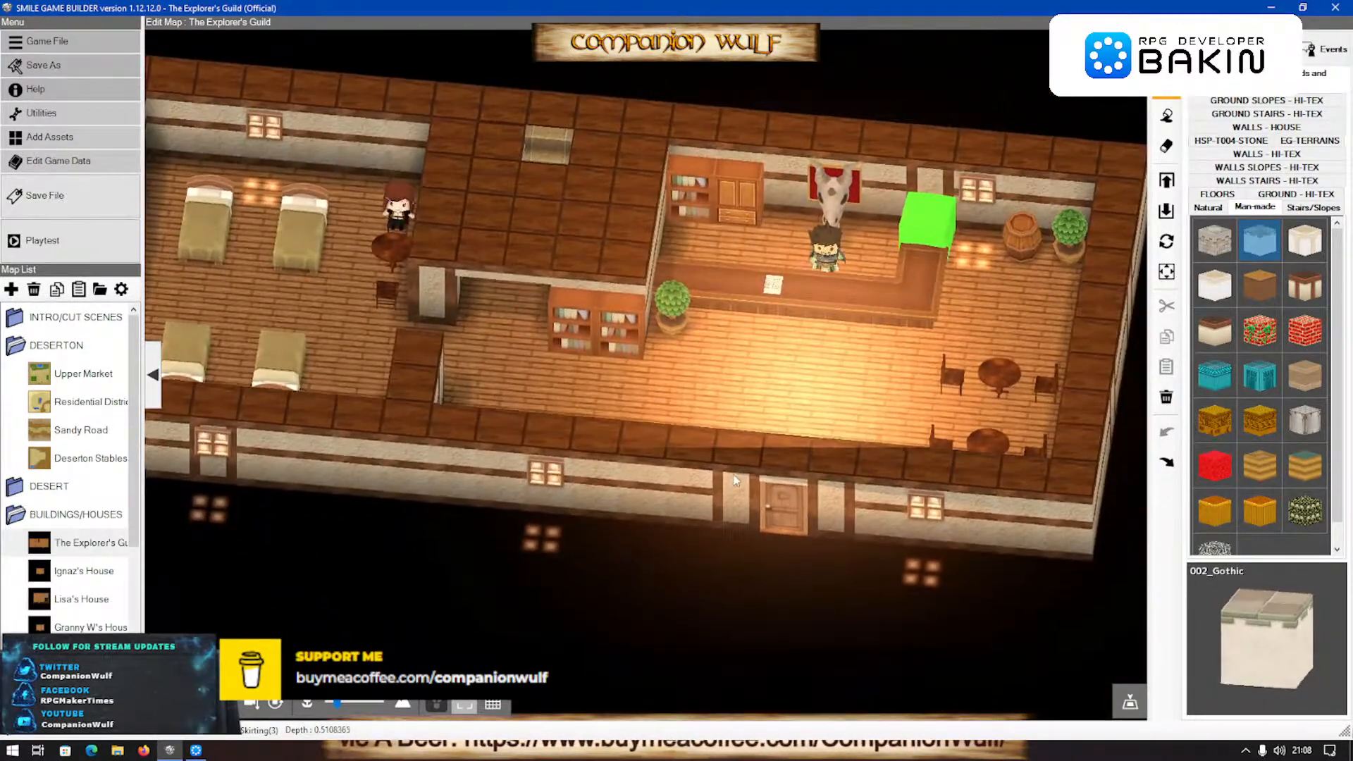
scroll(735, 480, down, 2)
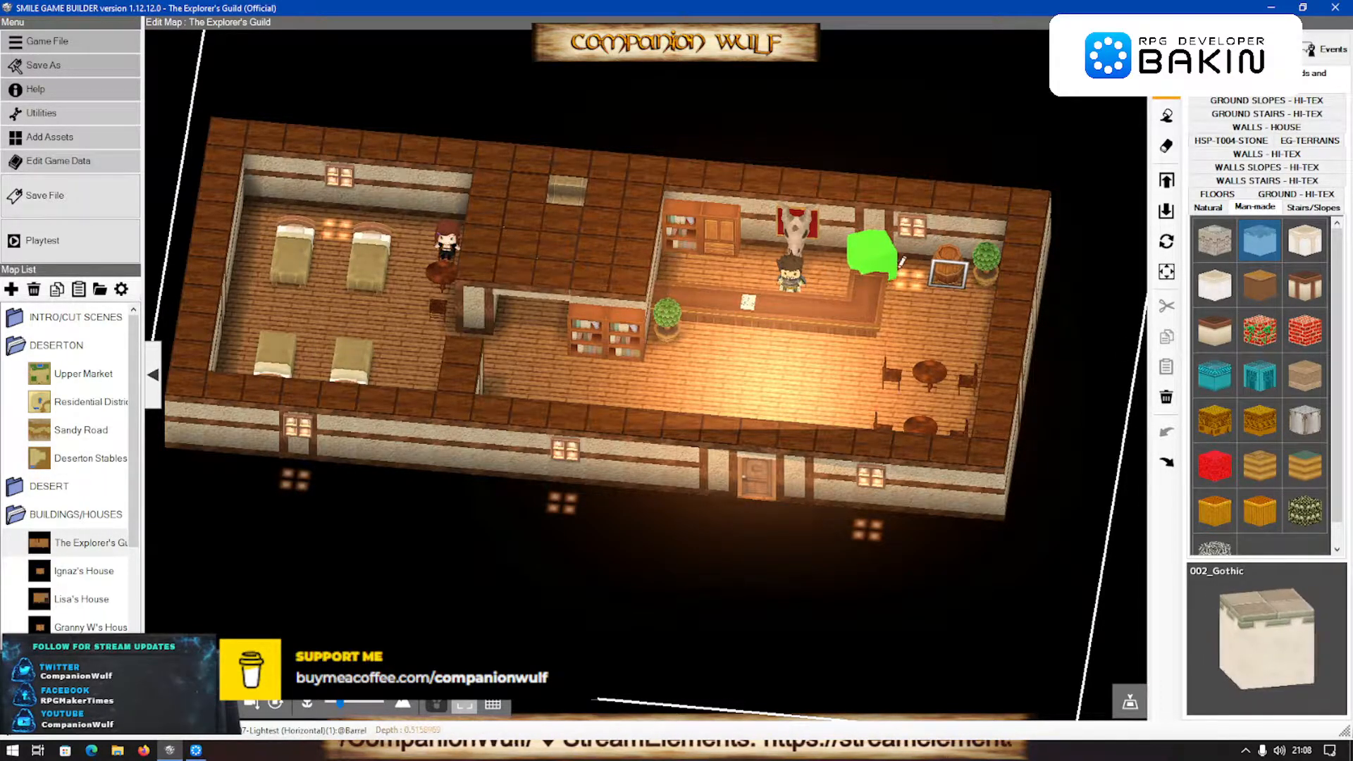
mouse_move(781, 348)
middle_down()
mouse_move(780, 378)
mouse_move(766, 337)
middle_up()
scroll(779, 378, up, 2)
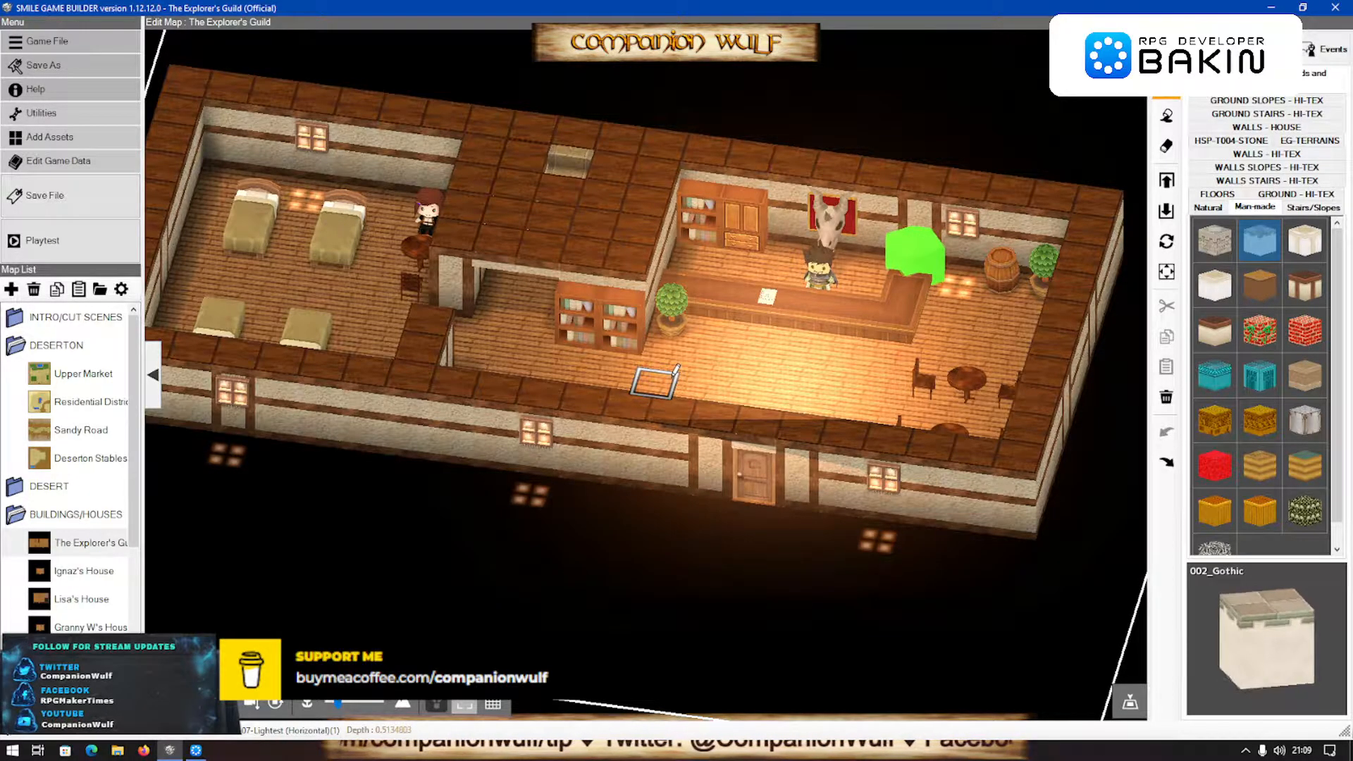
right_drag(678, 366, 664, 399)
scroll(663, 398, down, 2)
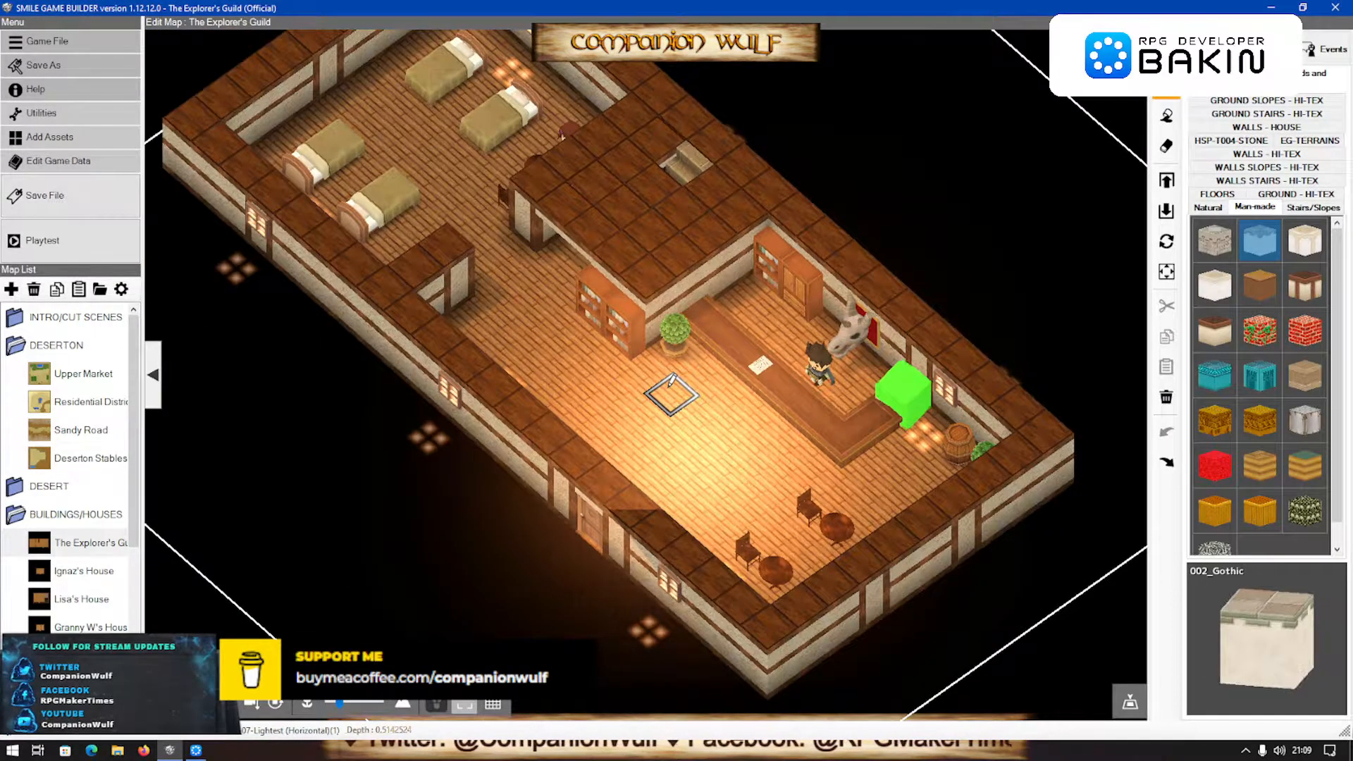
scroll(663, 399, up, 2)
mouse_move(672, 379)
right_down()
mouse_move(688, 398)
mouse_move(692, 371)
right_up()
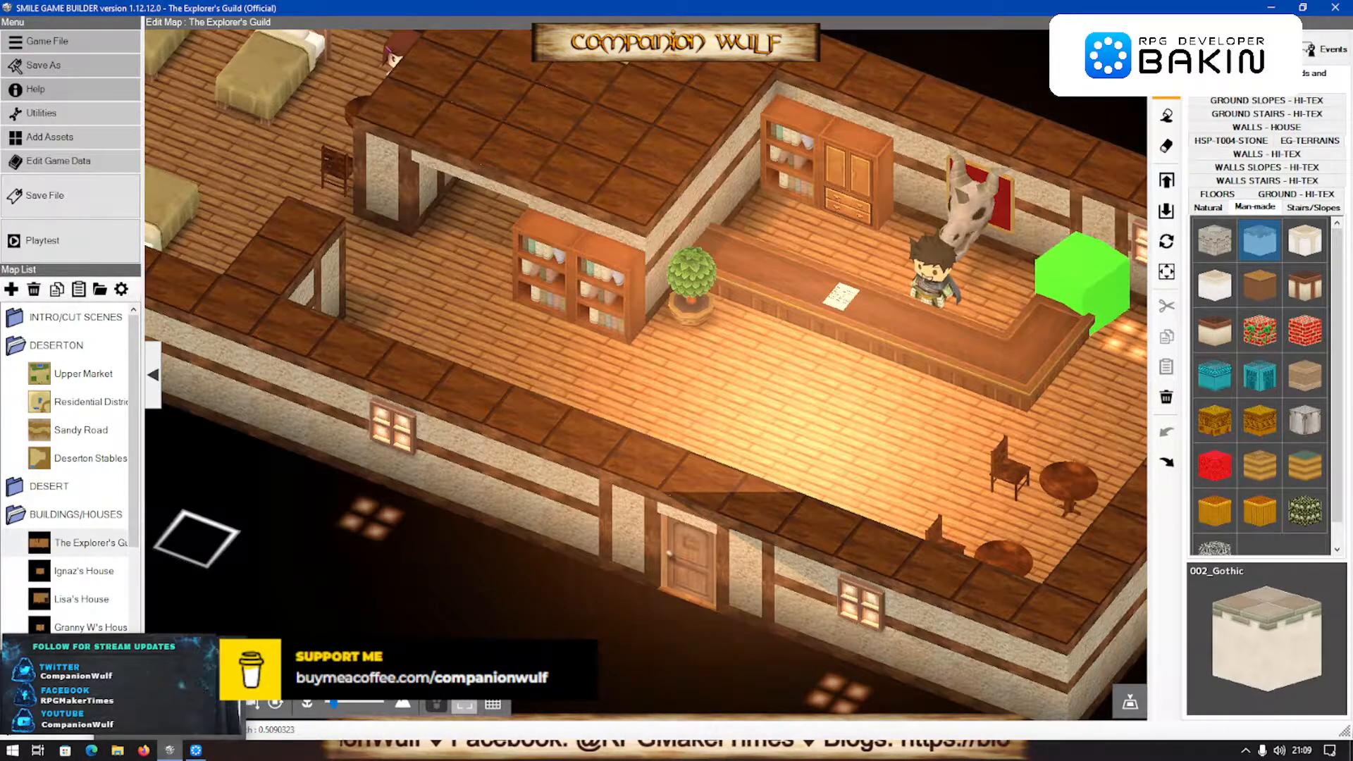
Open the START map from the INTRO/CUT SCENES folder and launch a playtest of the game
click(70, 377)
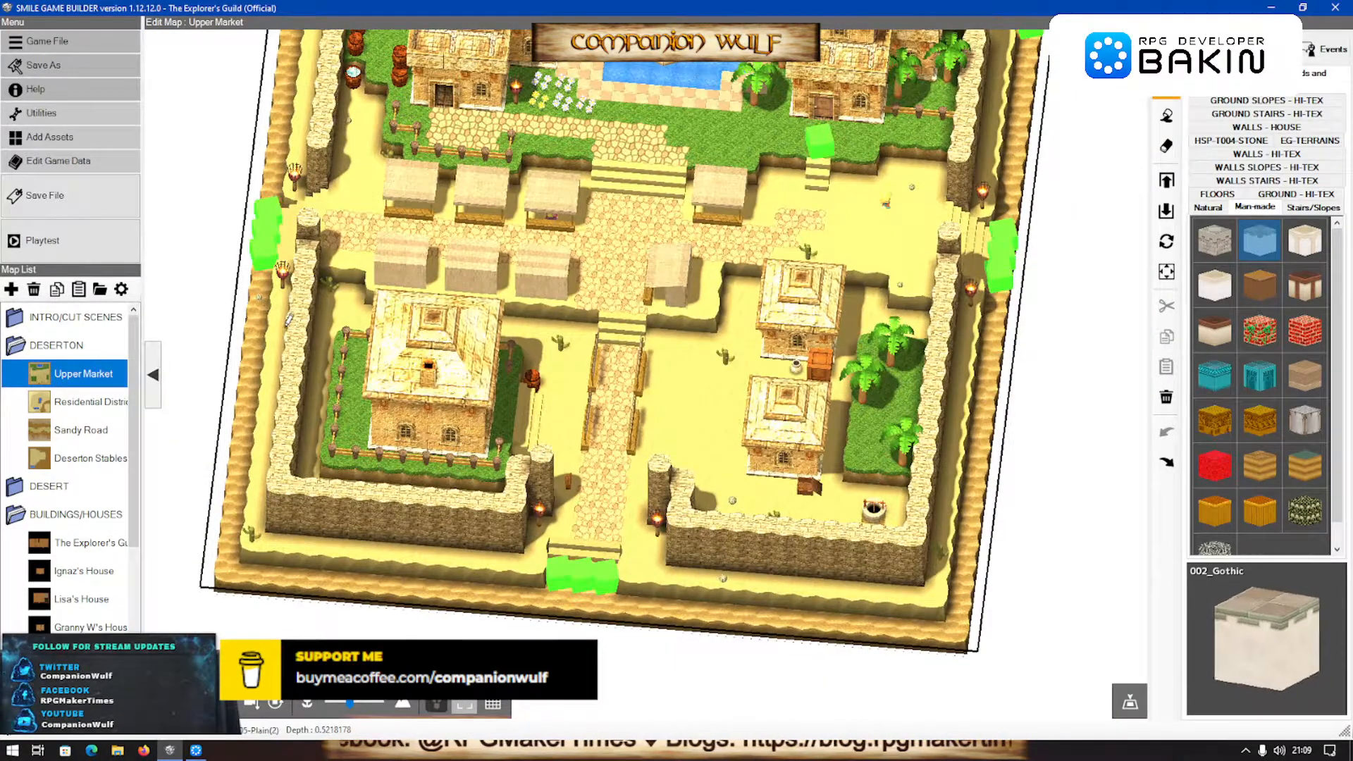
click(29, 320)
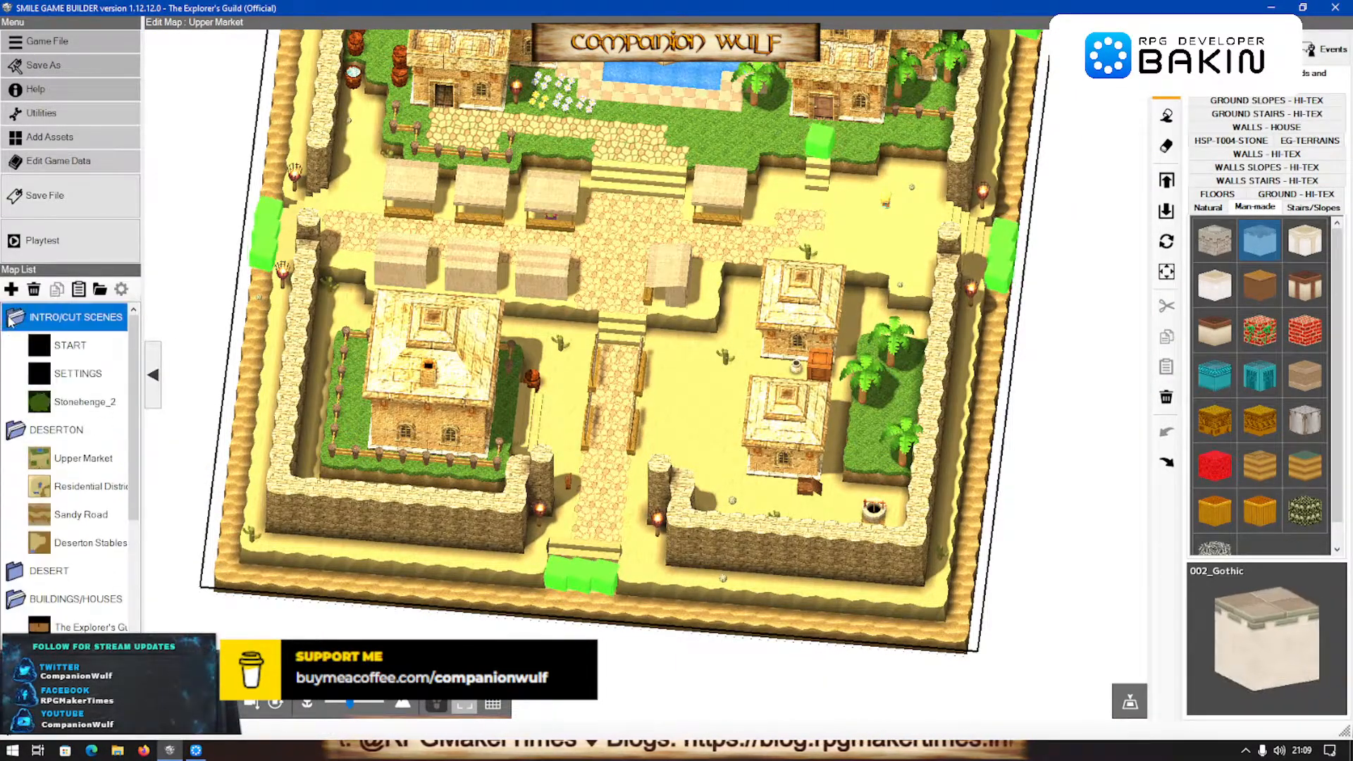
click(62, 348)
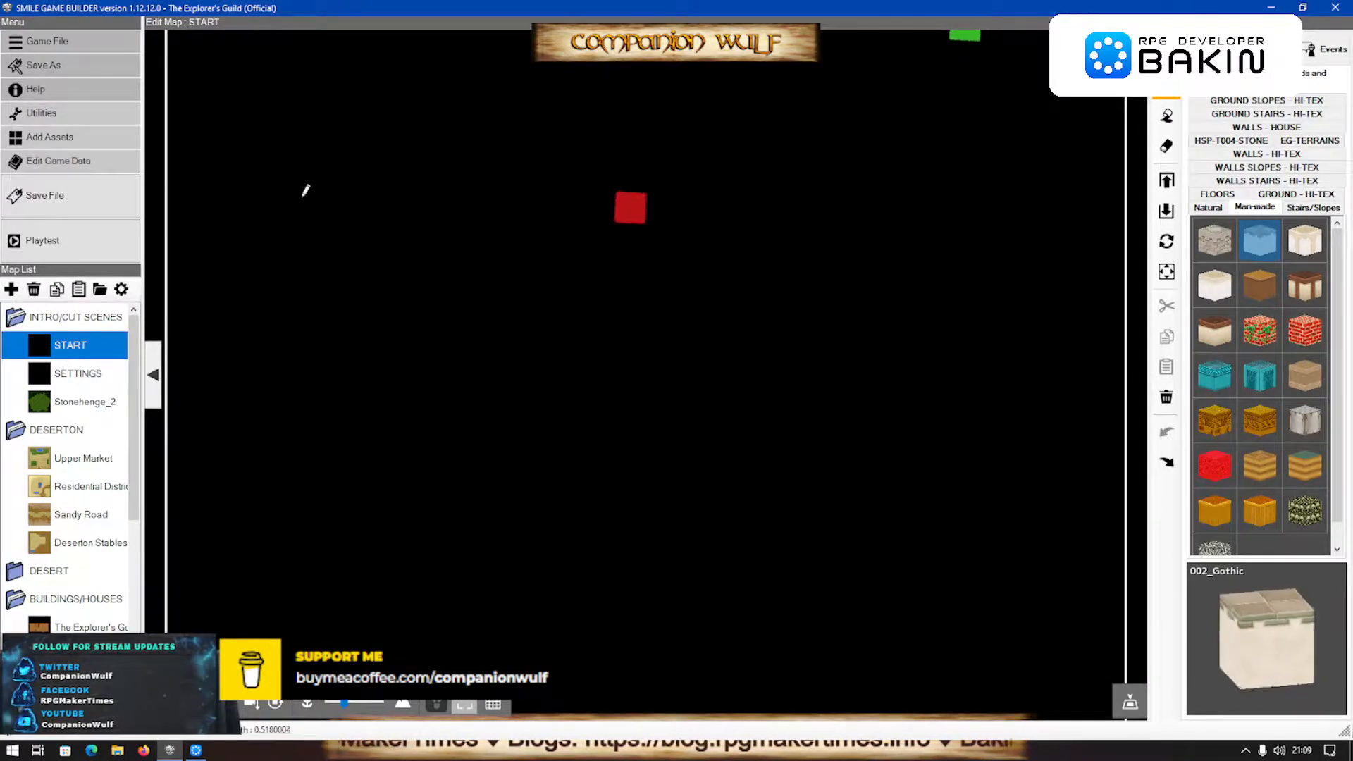
click(60, 245)
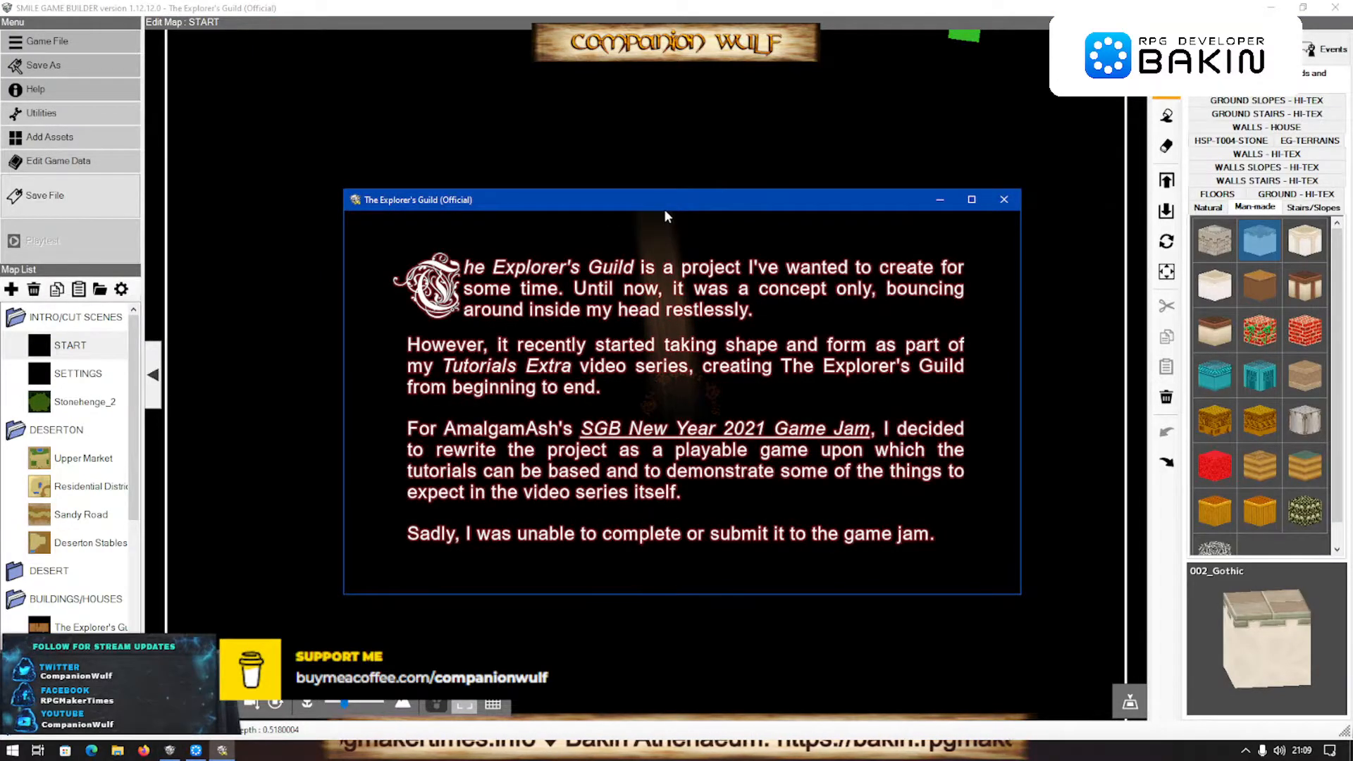
Start The Explorer's Guild from its settings screen with Dev Log turned off, and end the playtest after viewing the opening scene
click(715, 563)
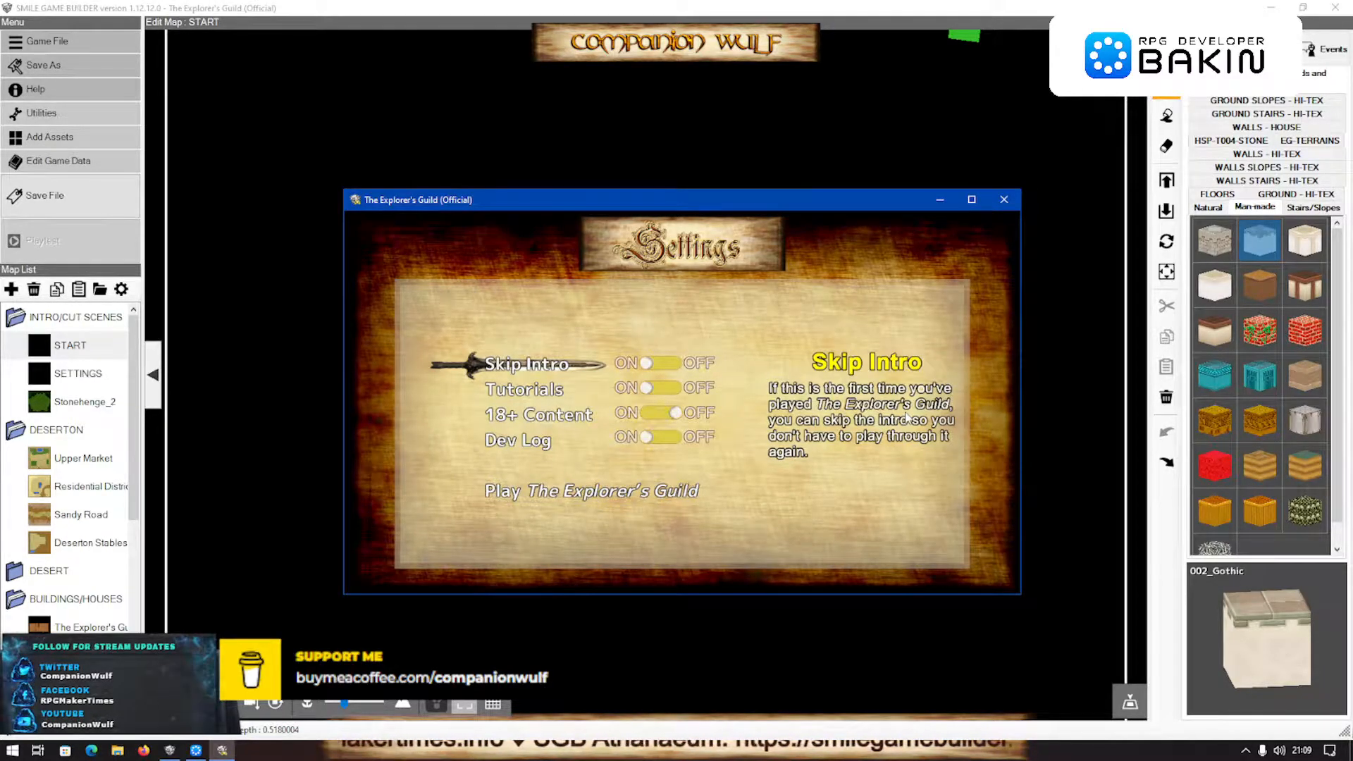
key(Down)
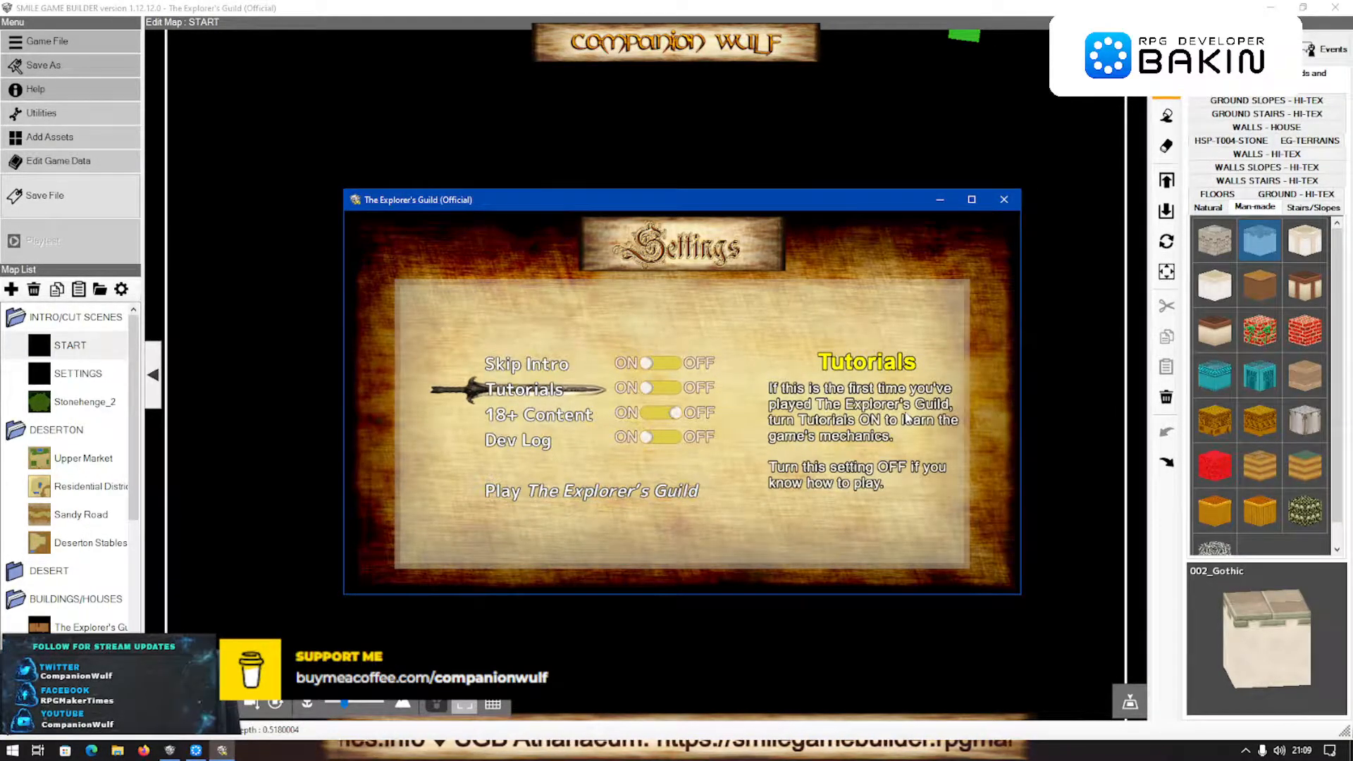
key(Down)
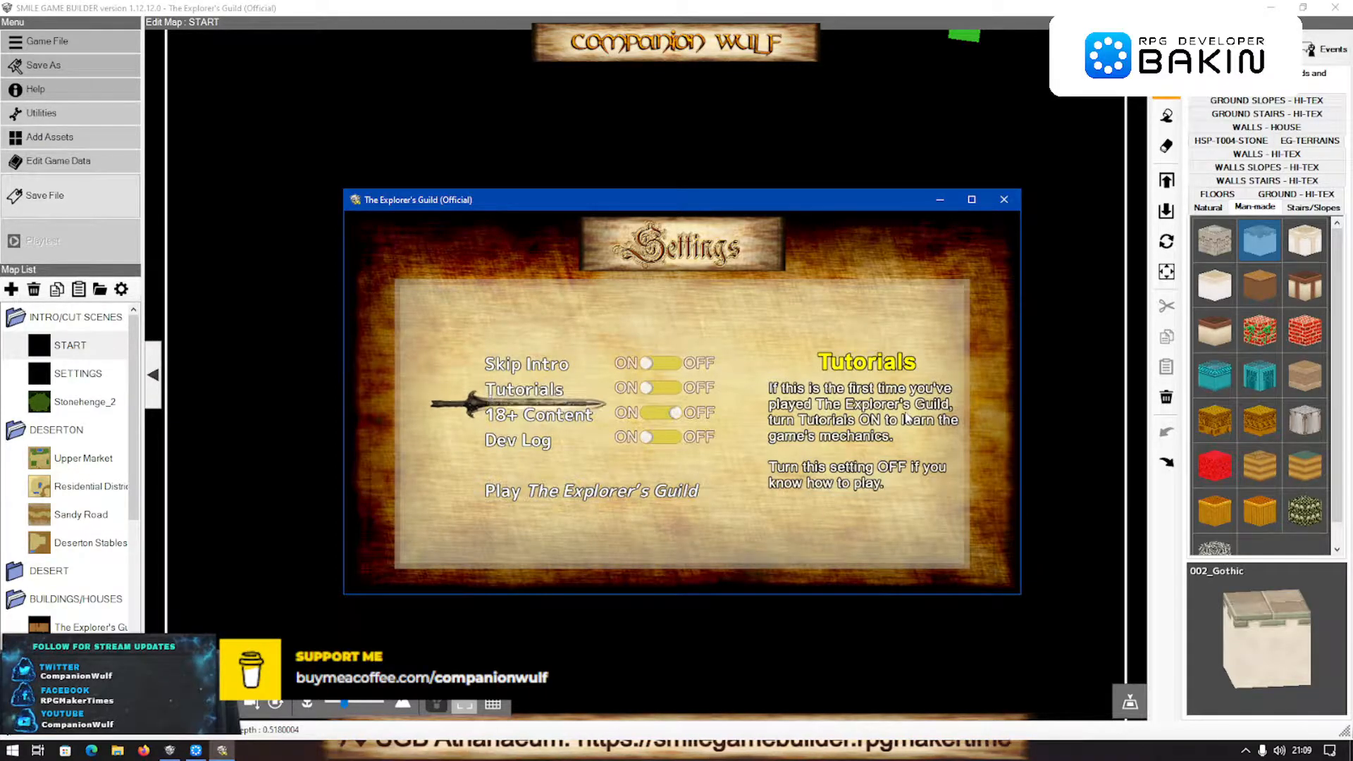
key(Down)
key(Right)
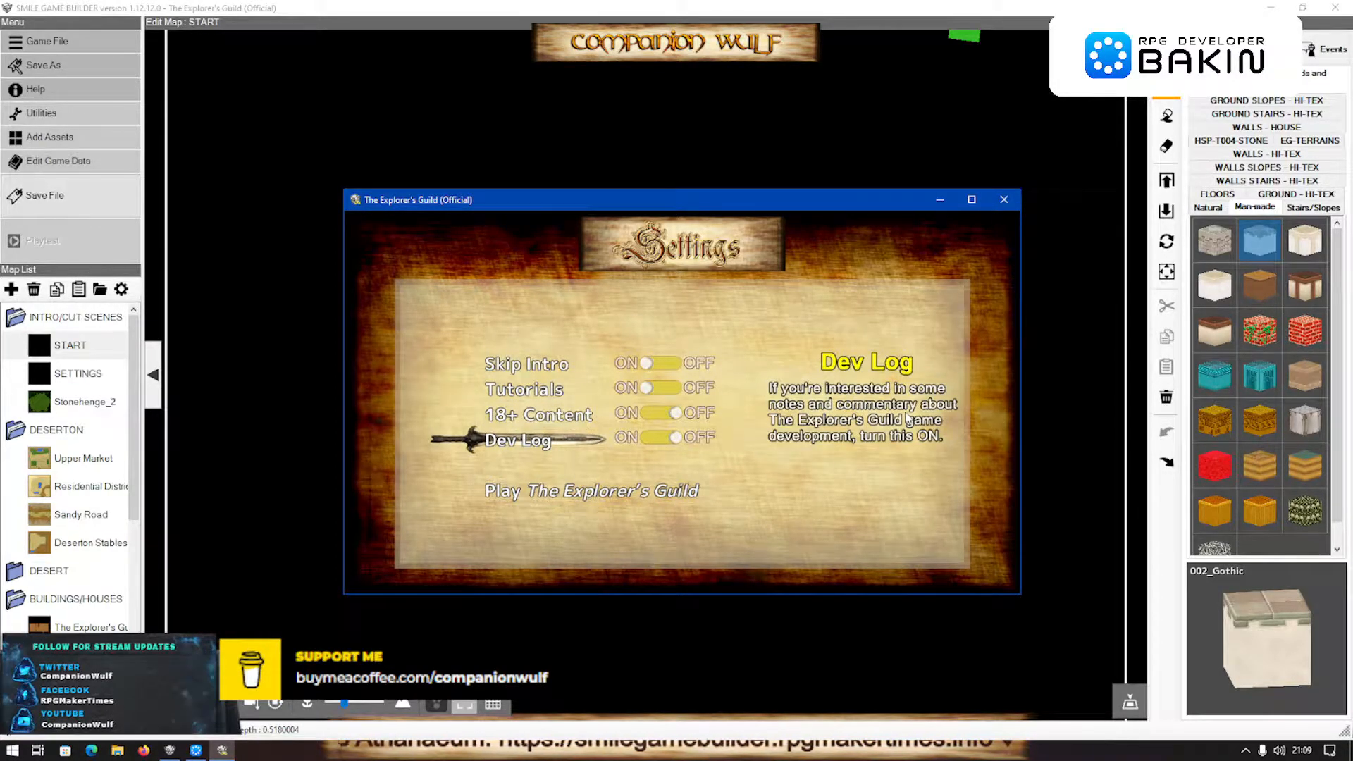
key(Down)
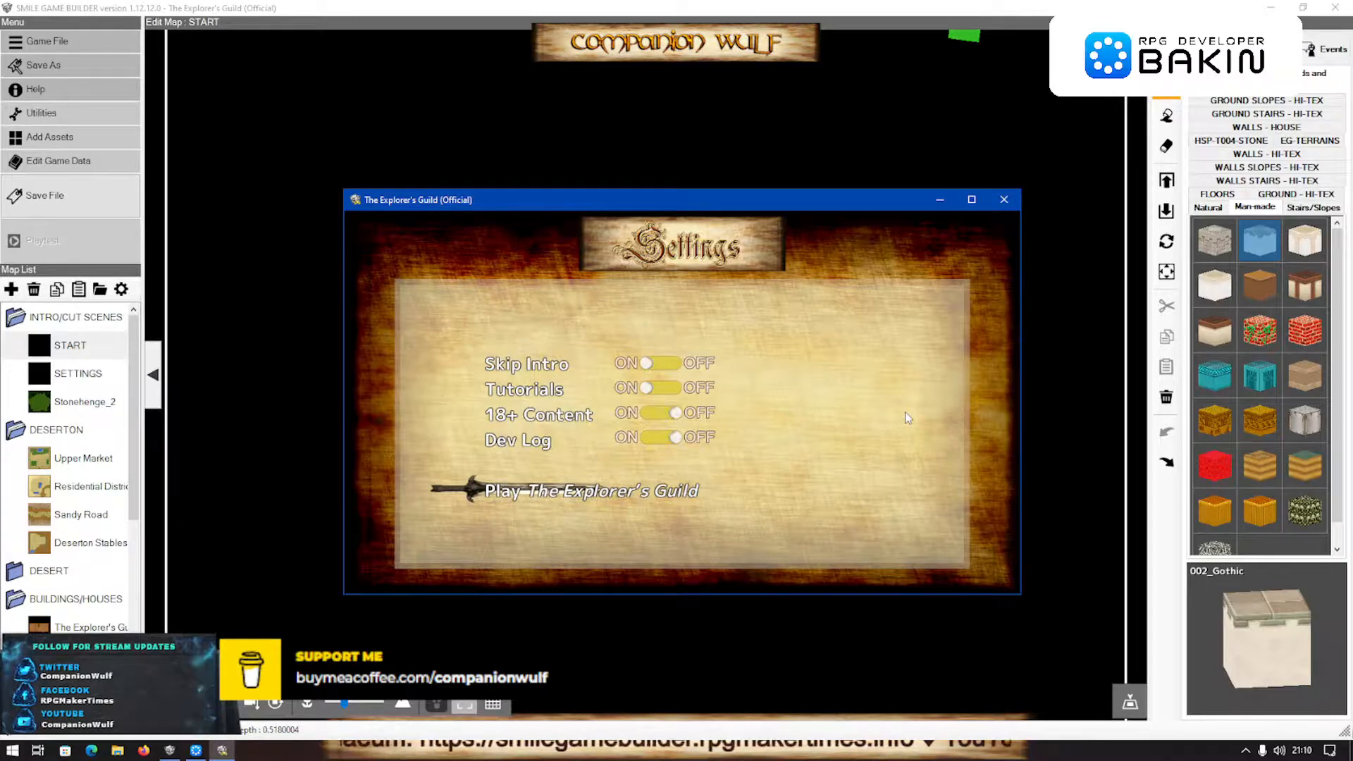
key(Return)
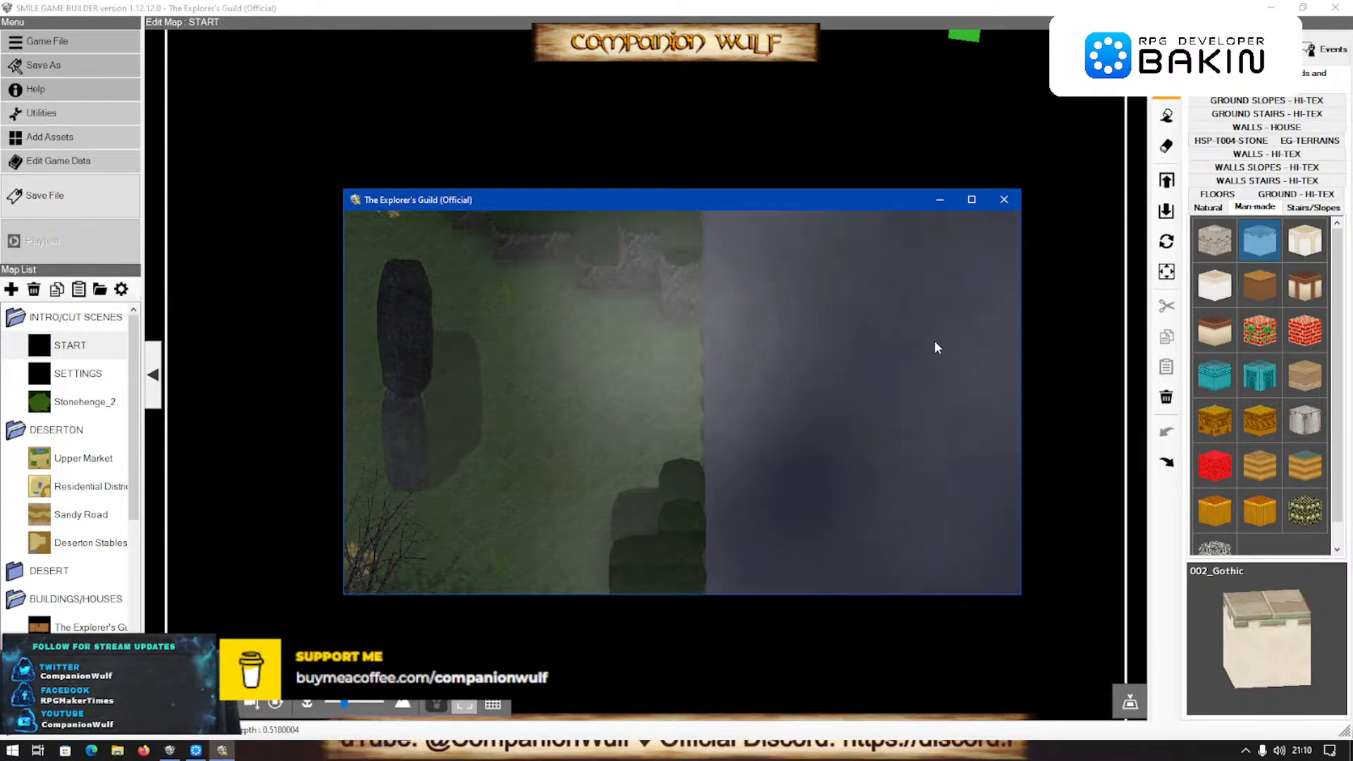
click(1003, 199)
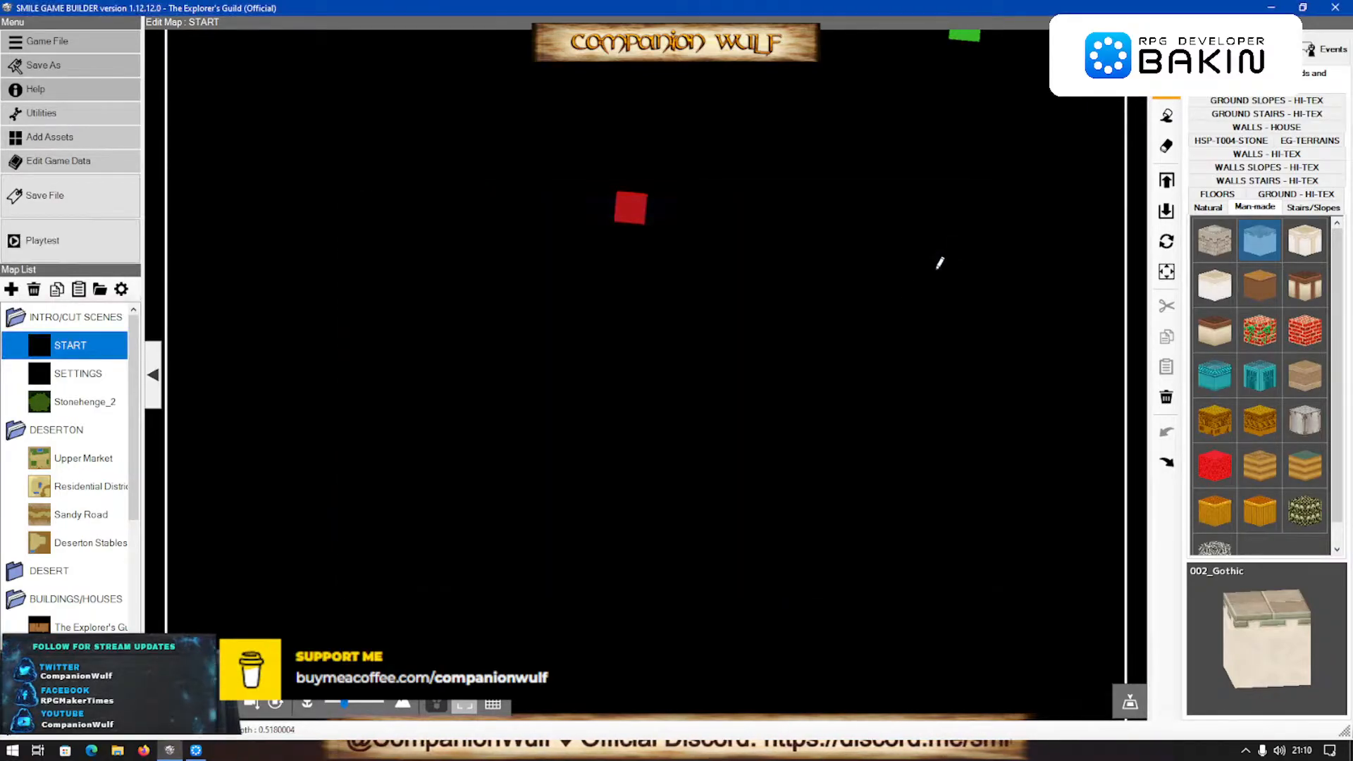
Make the sandy tile just inside the east gate of the Upper Market map the game's start point
click(46, 463)
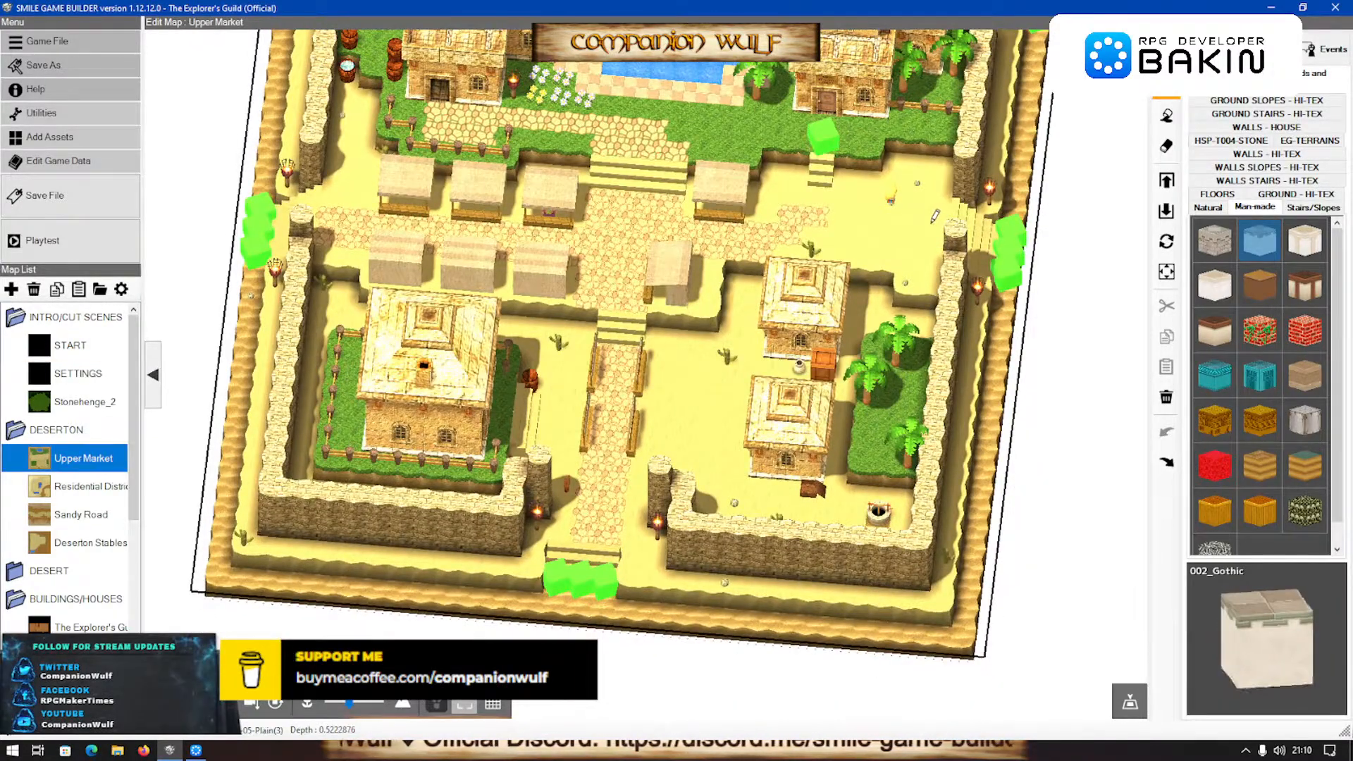
right_click(930, 226)
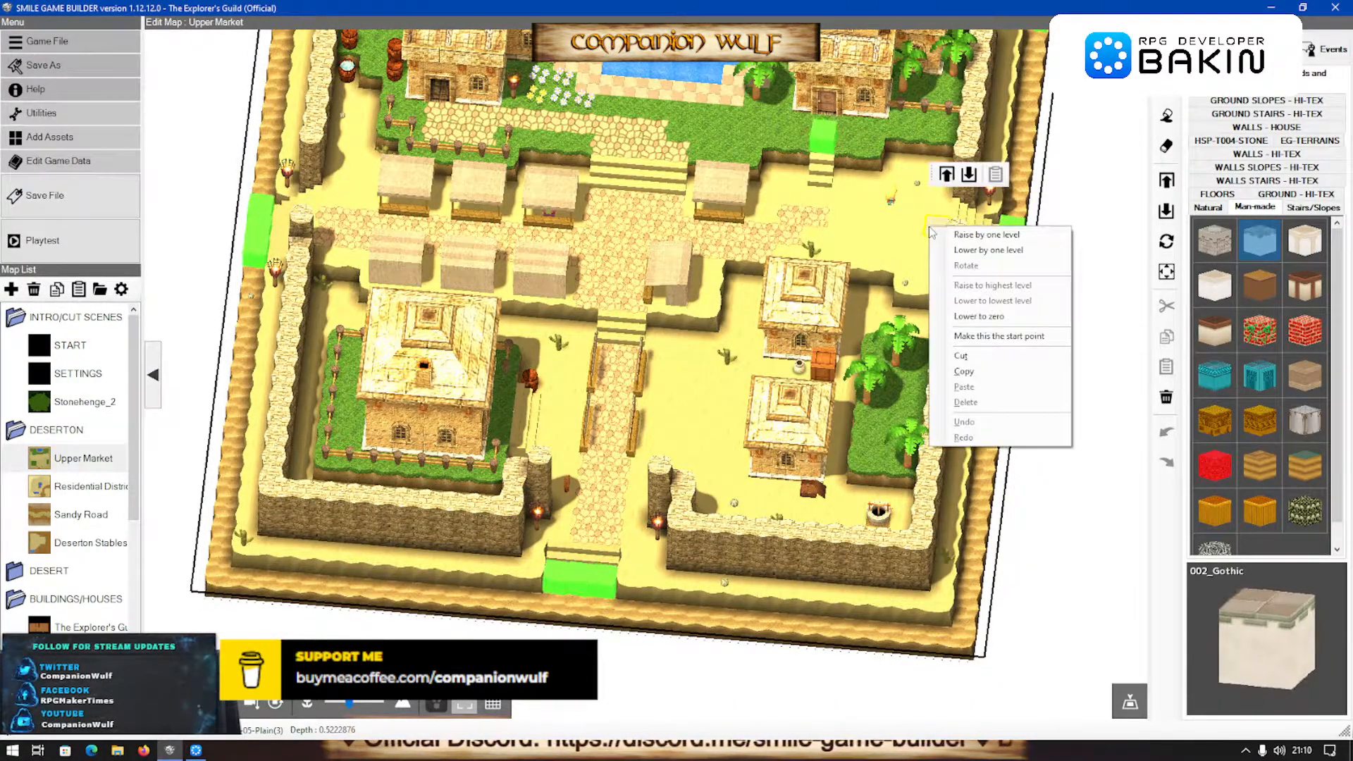
click(994, 336)
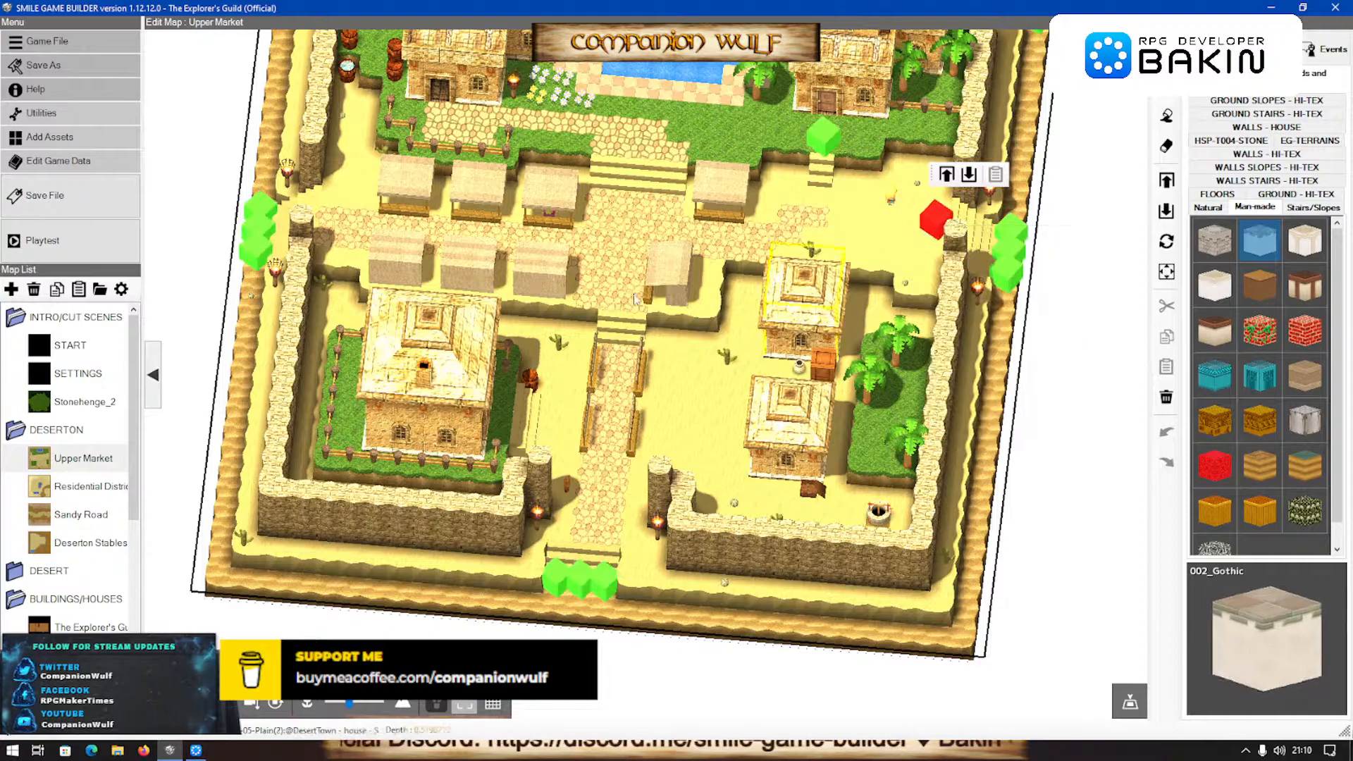
Playtest the Upper Market map through the arrival dialogue and the Tutorials screen, and close the playtest
click(28, 241)
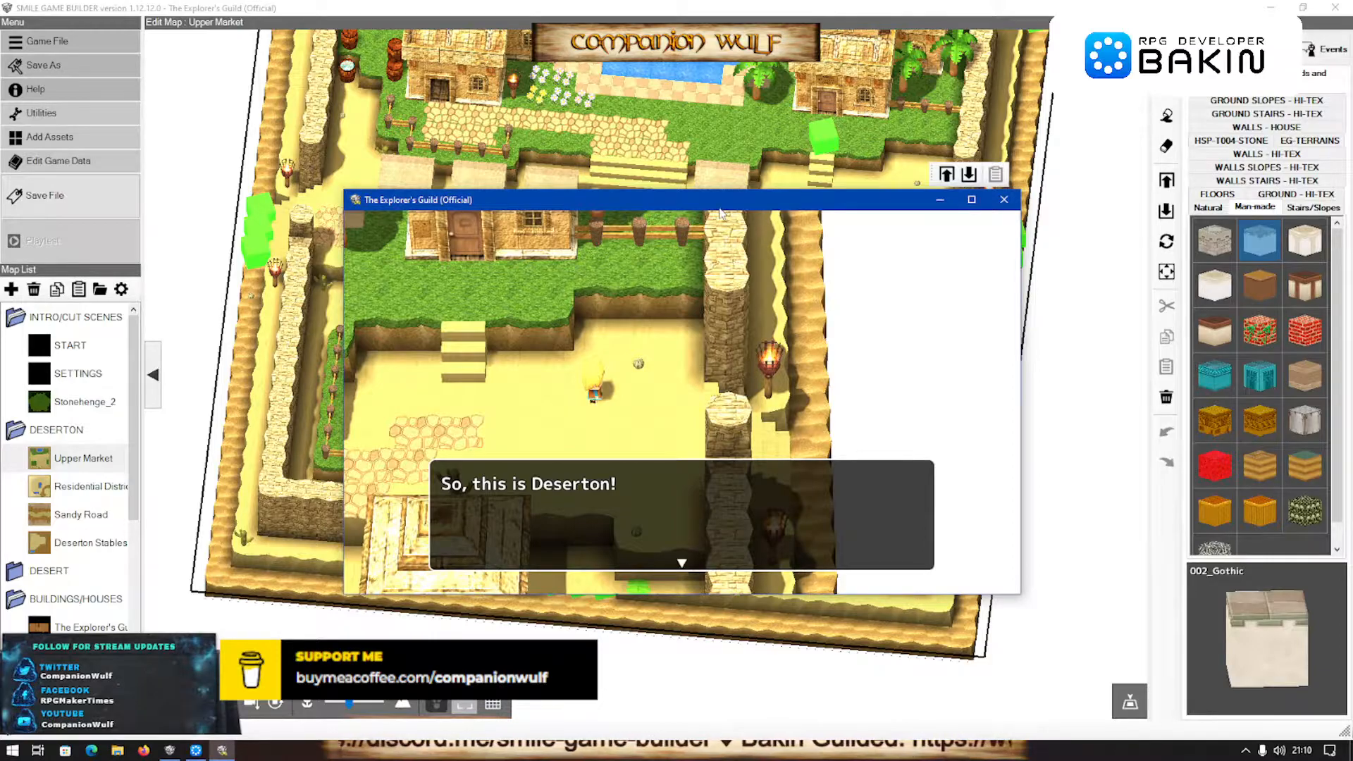
key(Return)
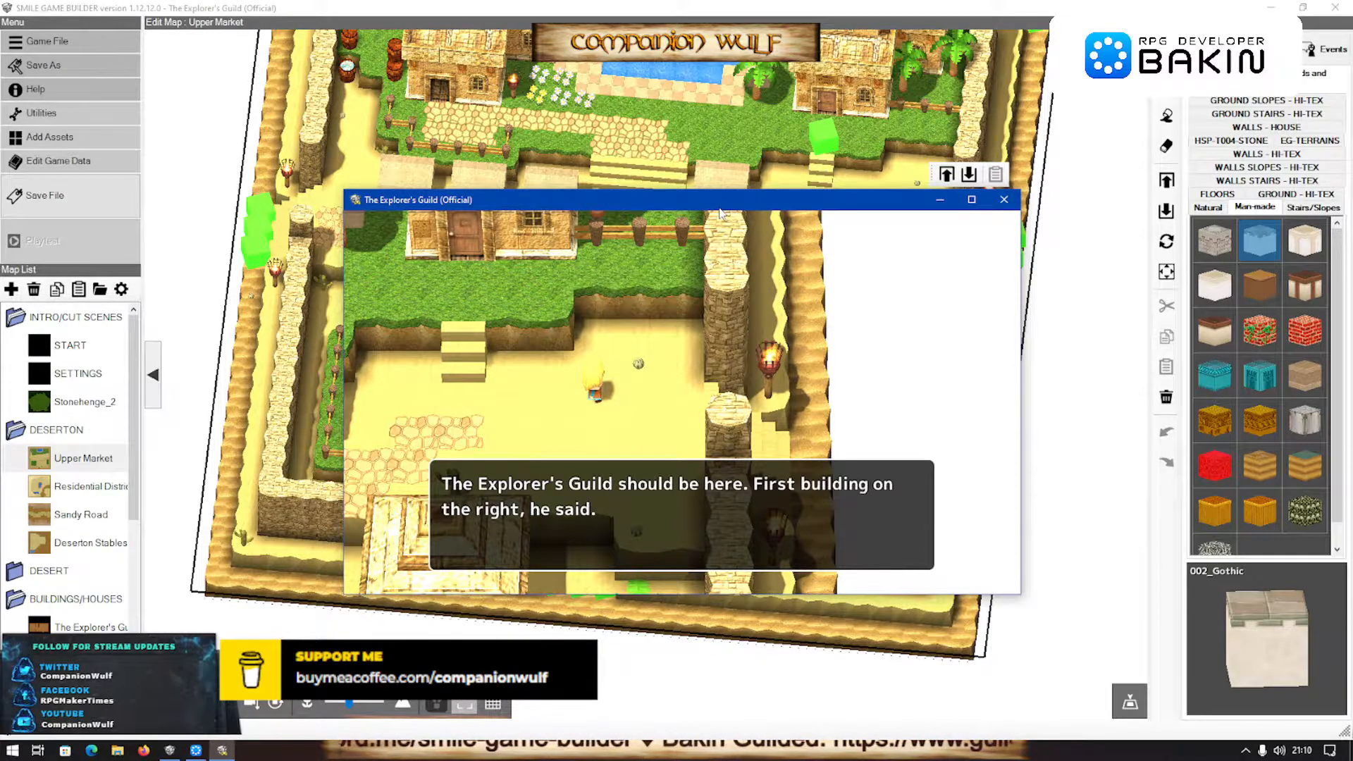
key(Return)
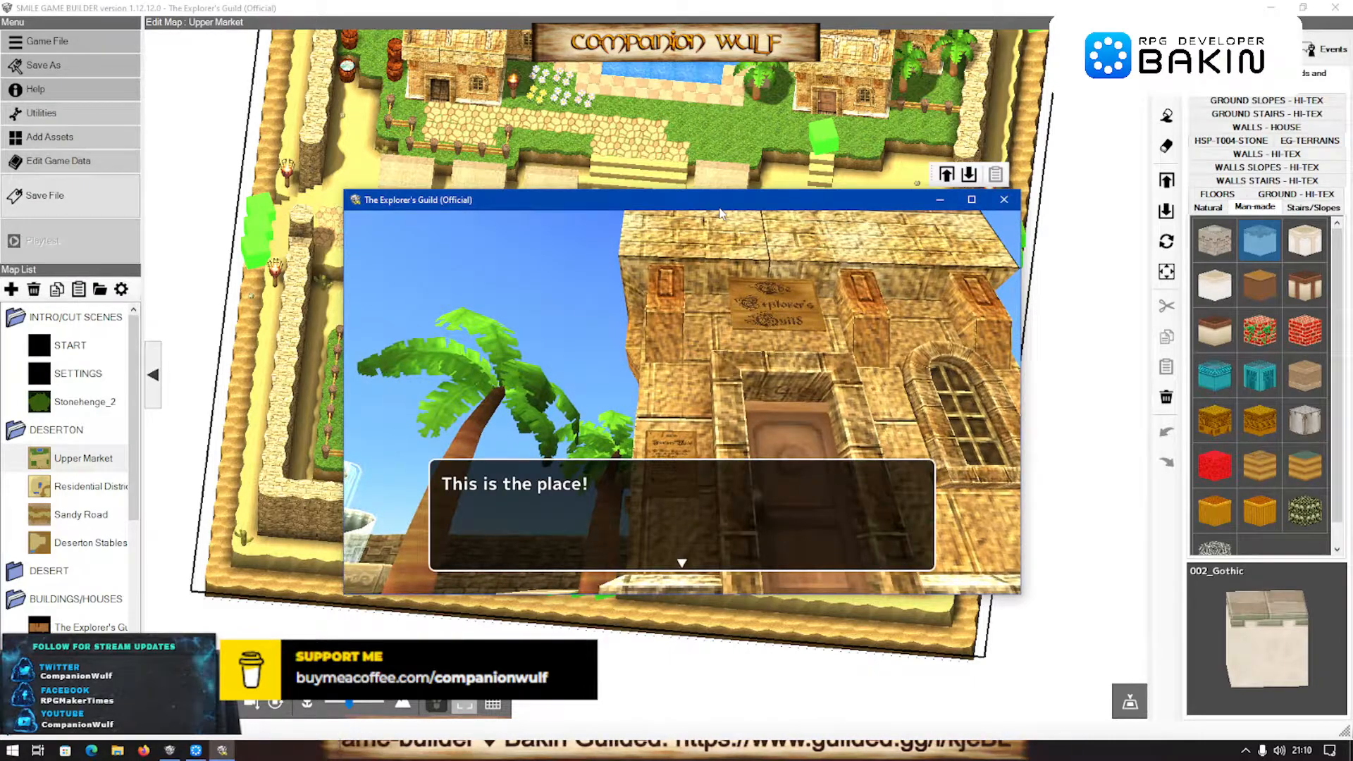
key(Return)
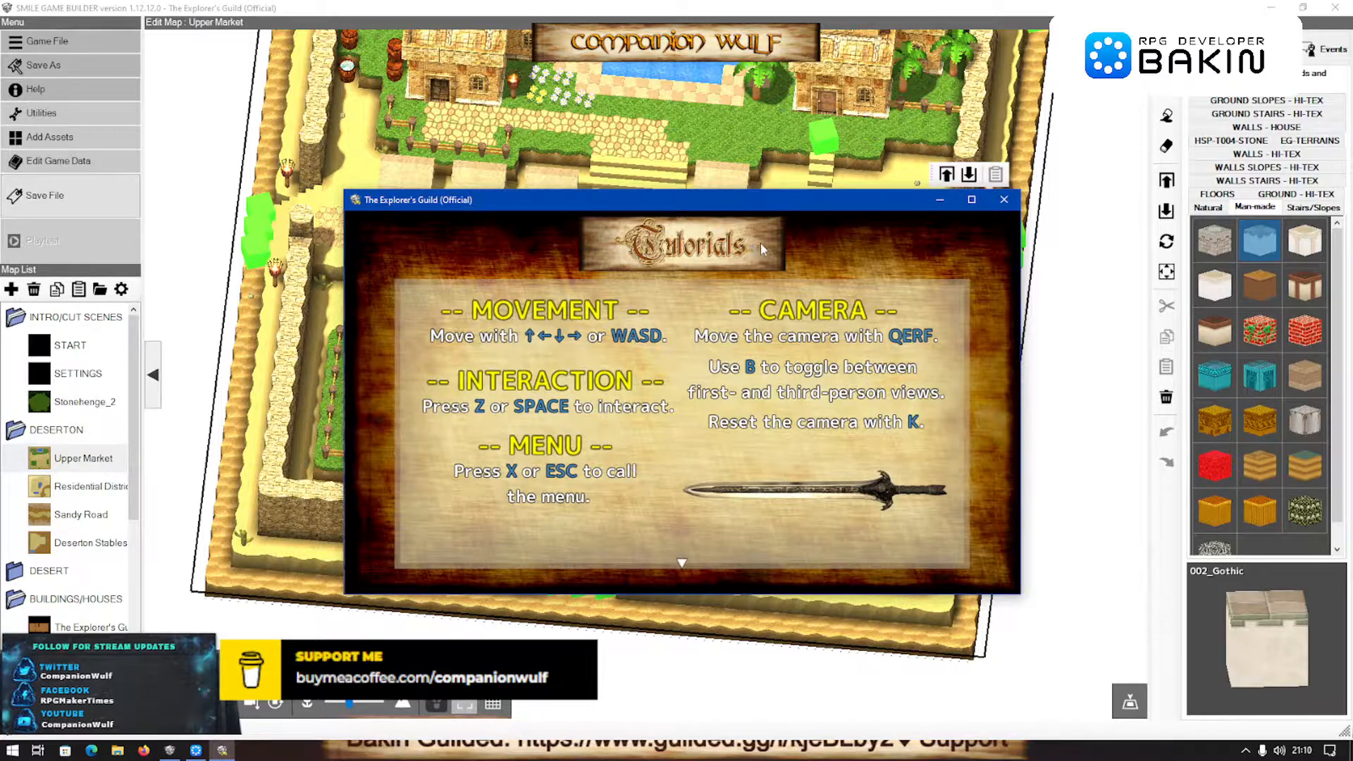
key(Return)
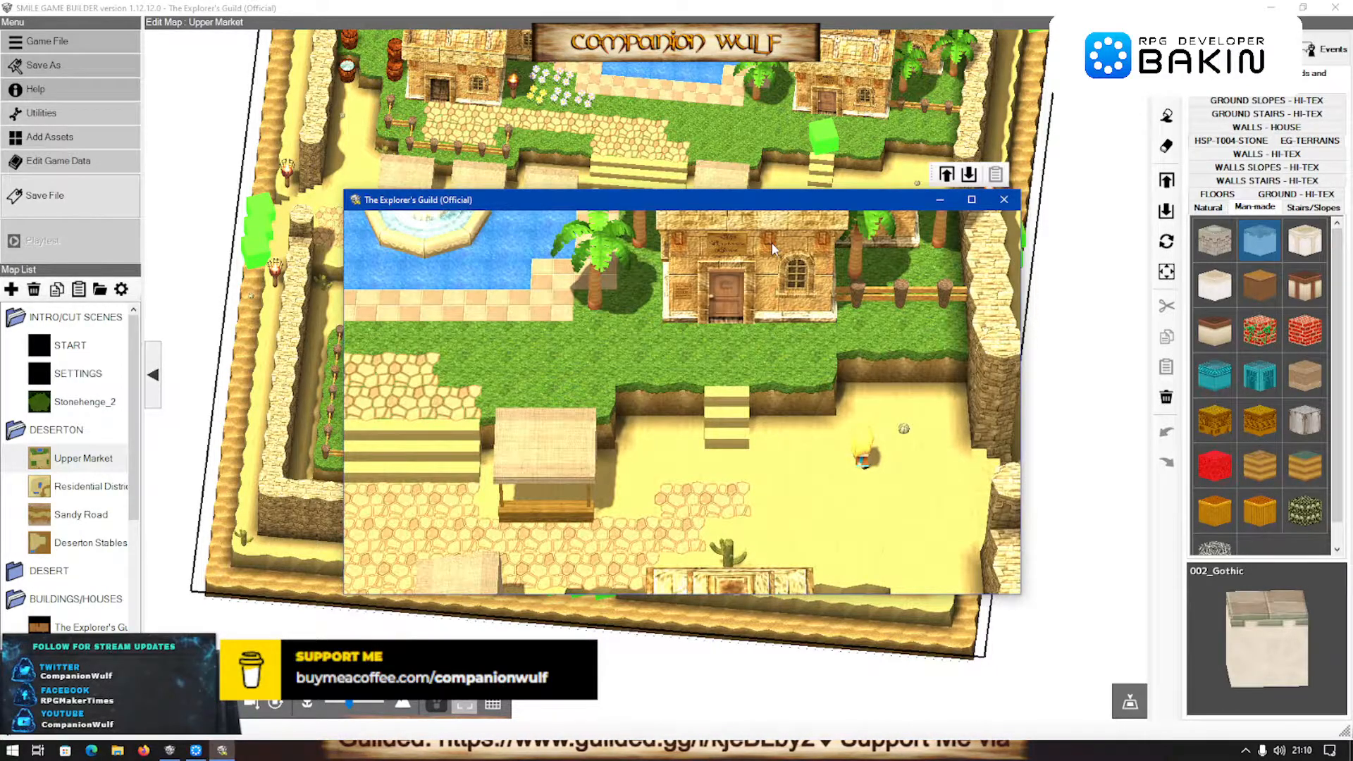
click(1004, 199)
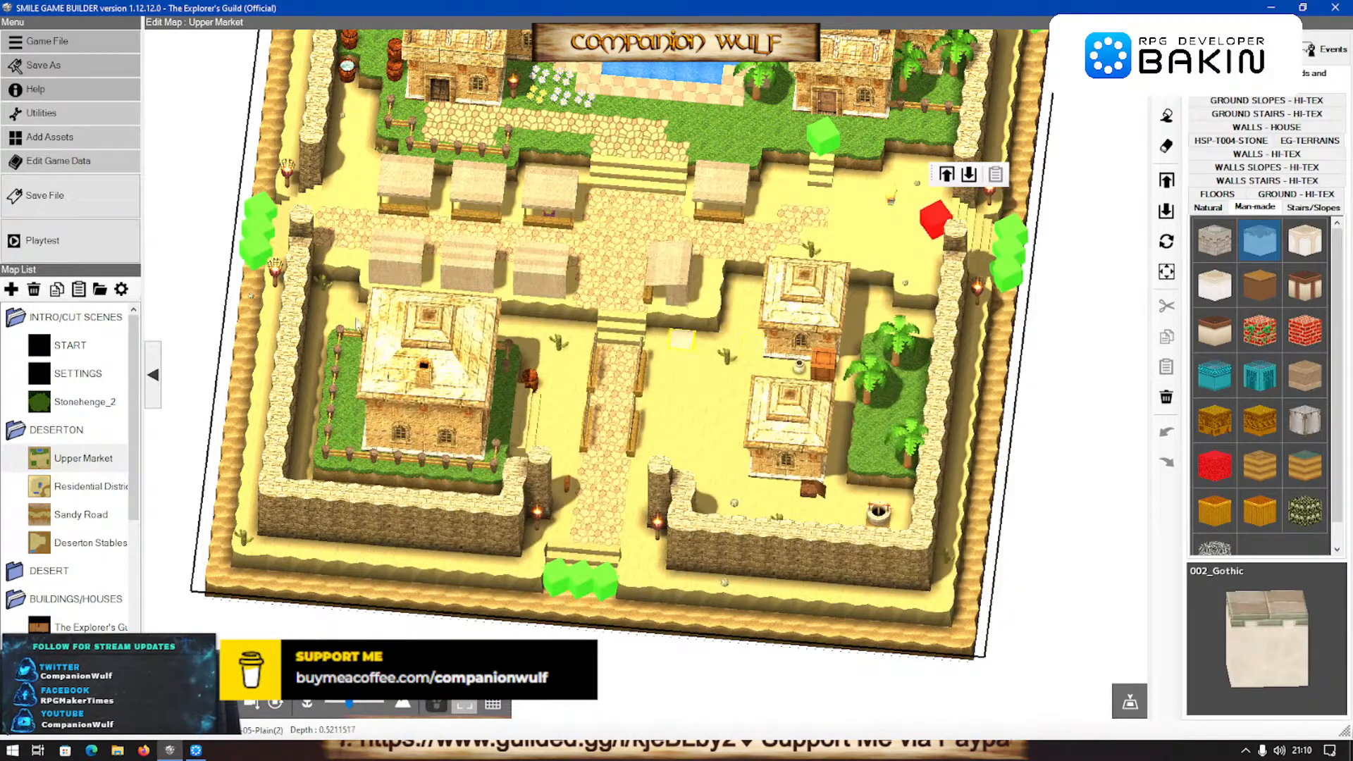
Add a Make Player Invisible/Visible command set to Non-transparent after Camera Control in the Events1 event at Upper Market's northeast corner
scroll(876, 174, down, 3)
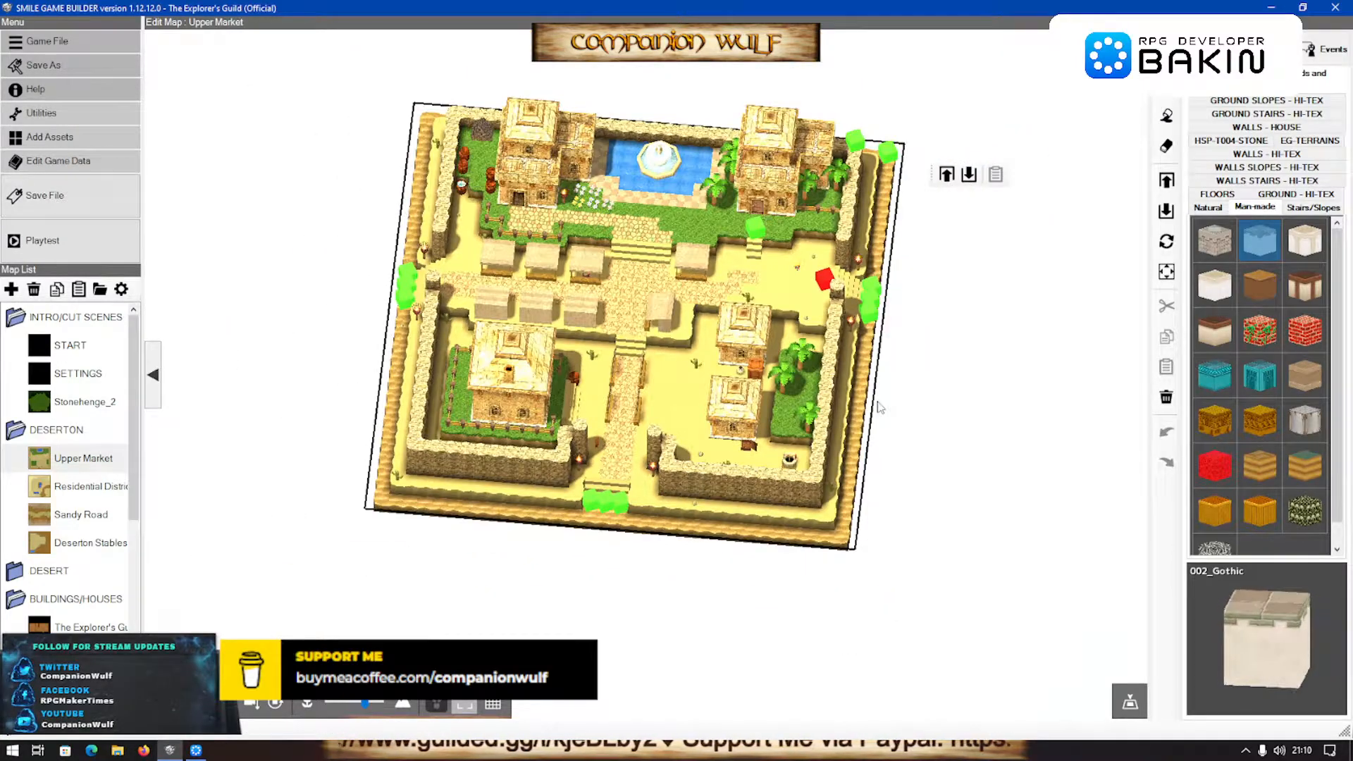
click(854, 141)
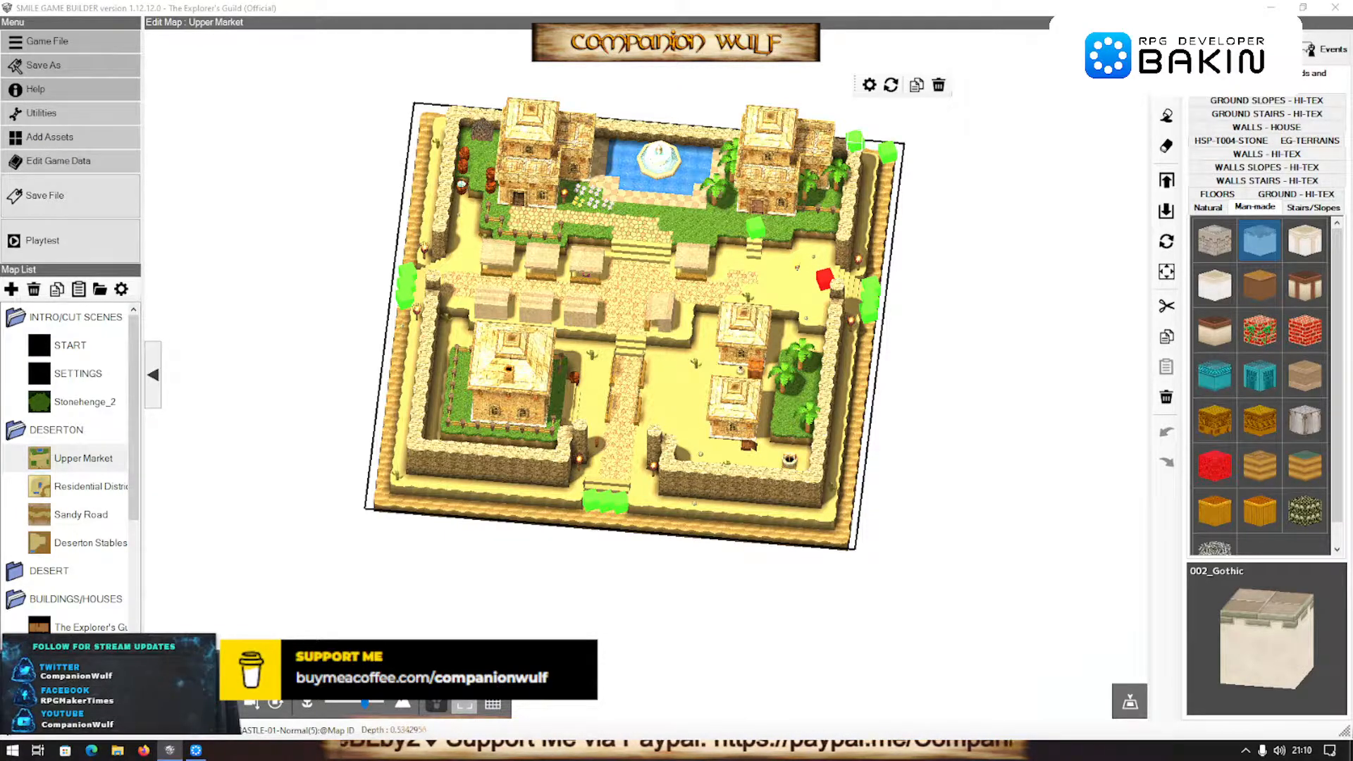
click(888, 151)
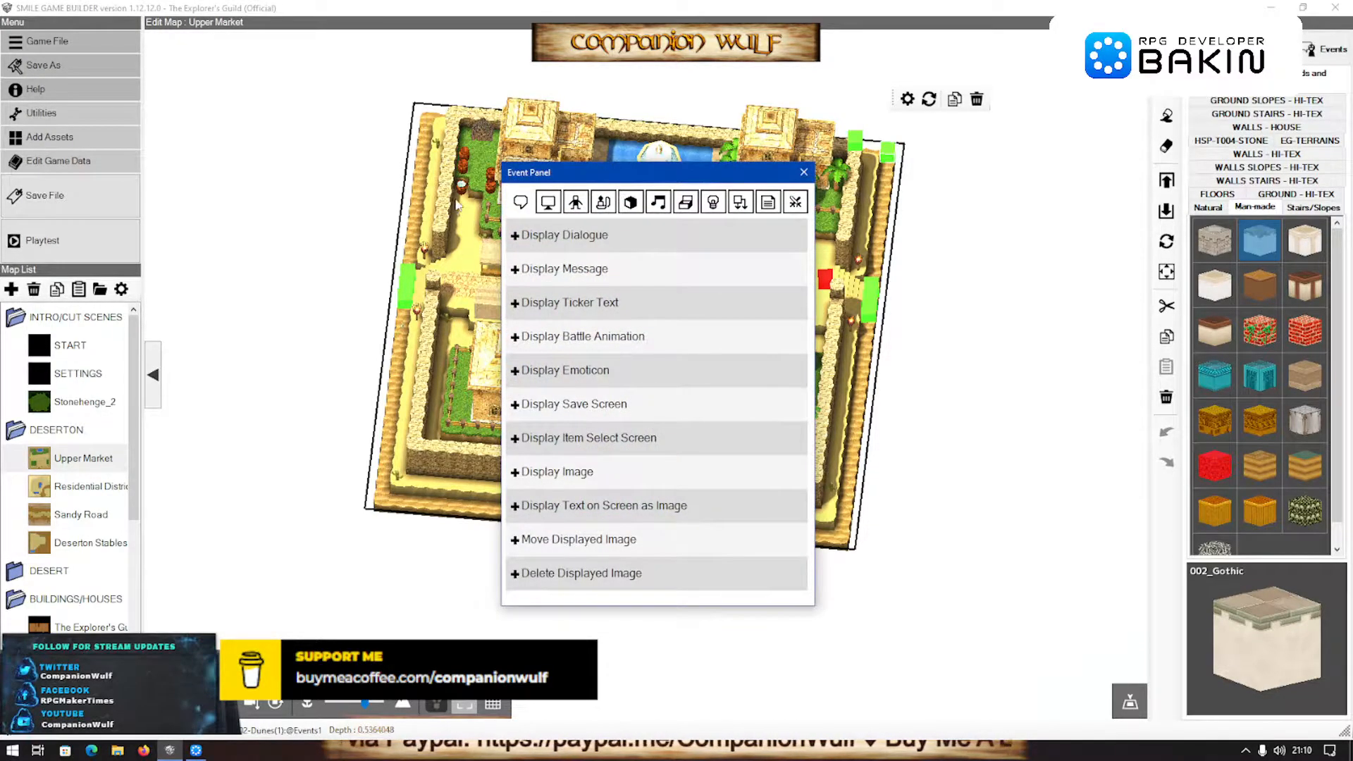
click(803, 174)
drag(1352, 79, 380, 82)
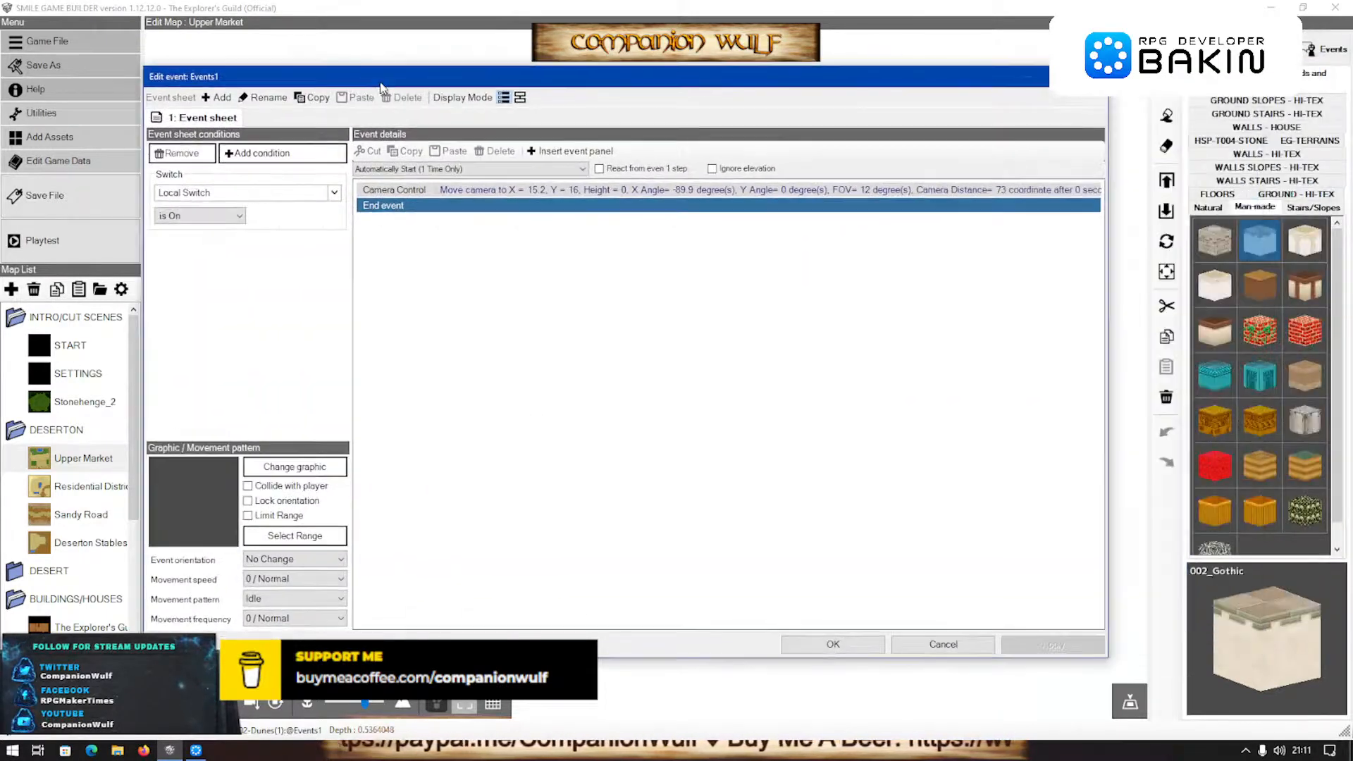
double_click(412, 229)
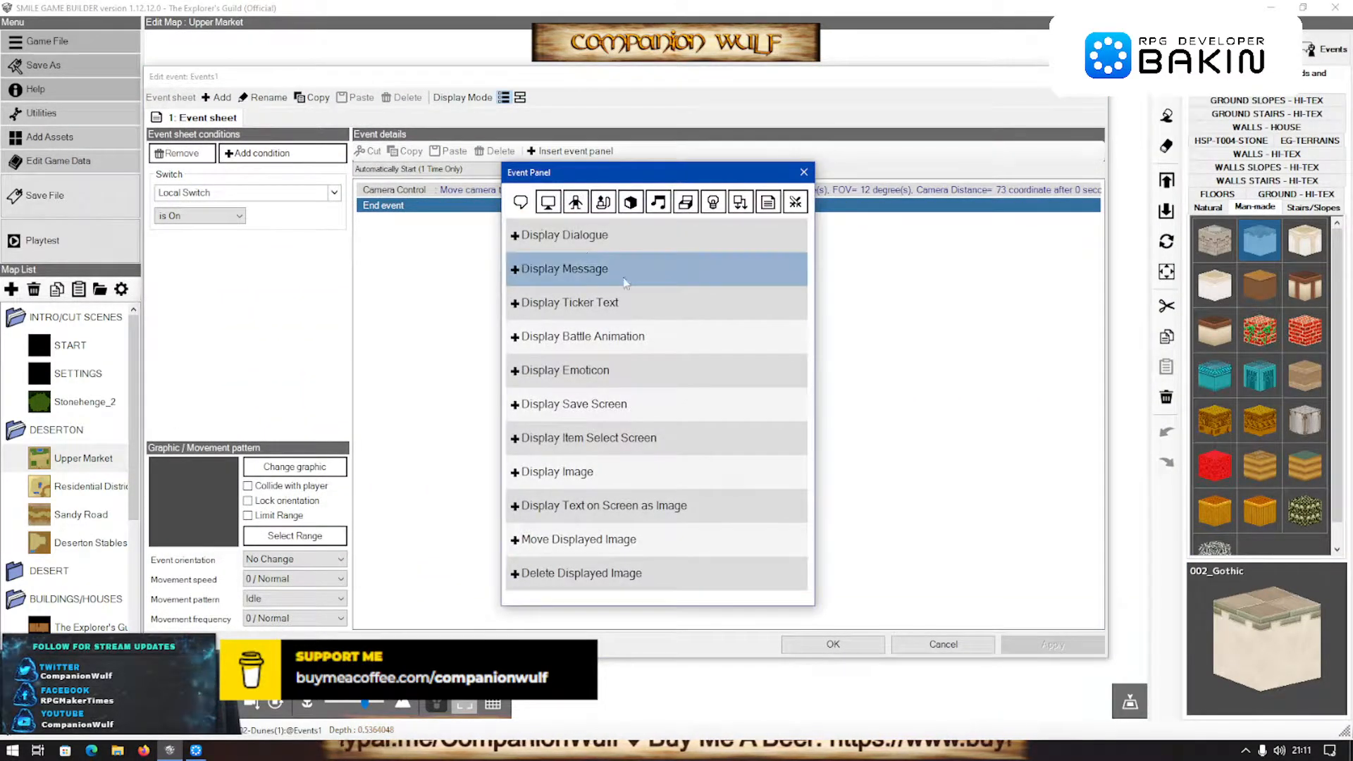
click(576, 202)
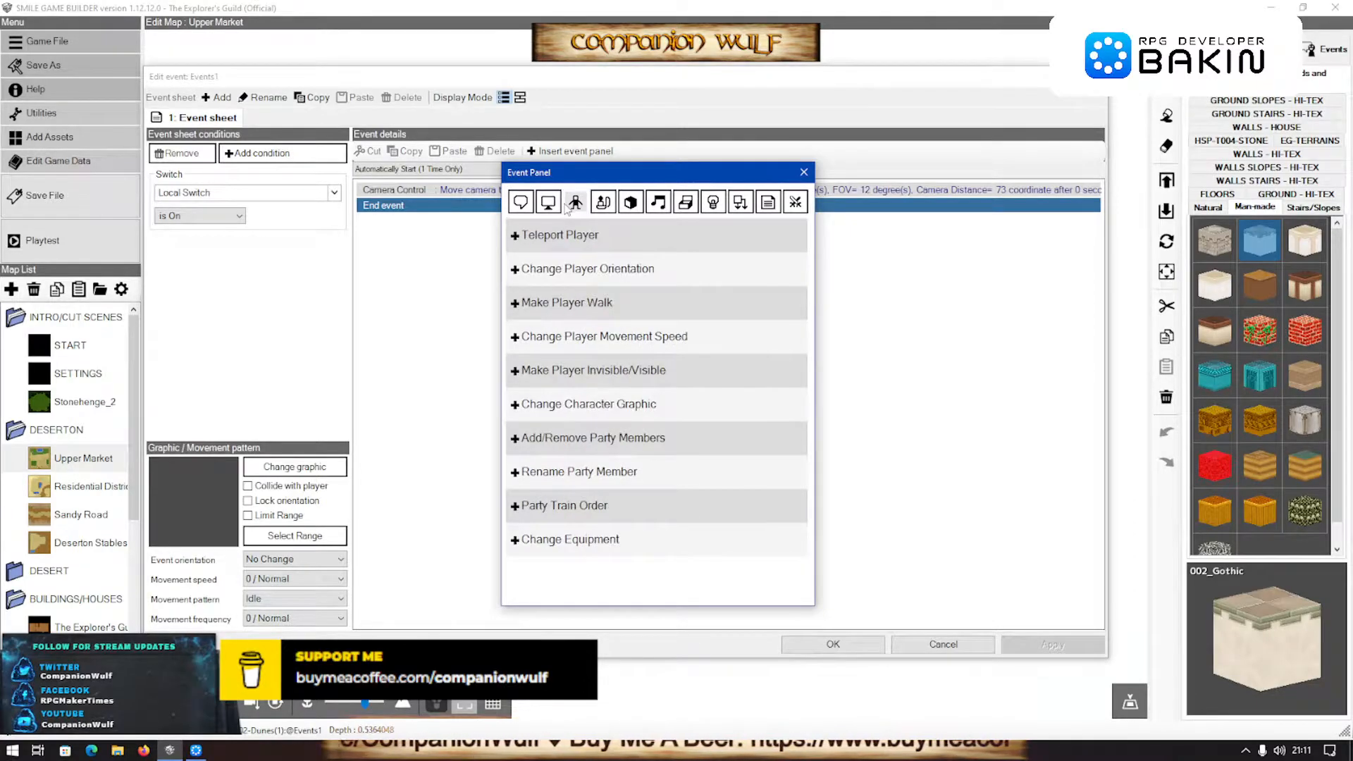
click(592, 371)
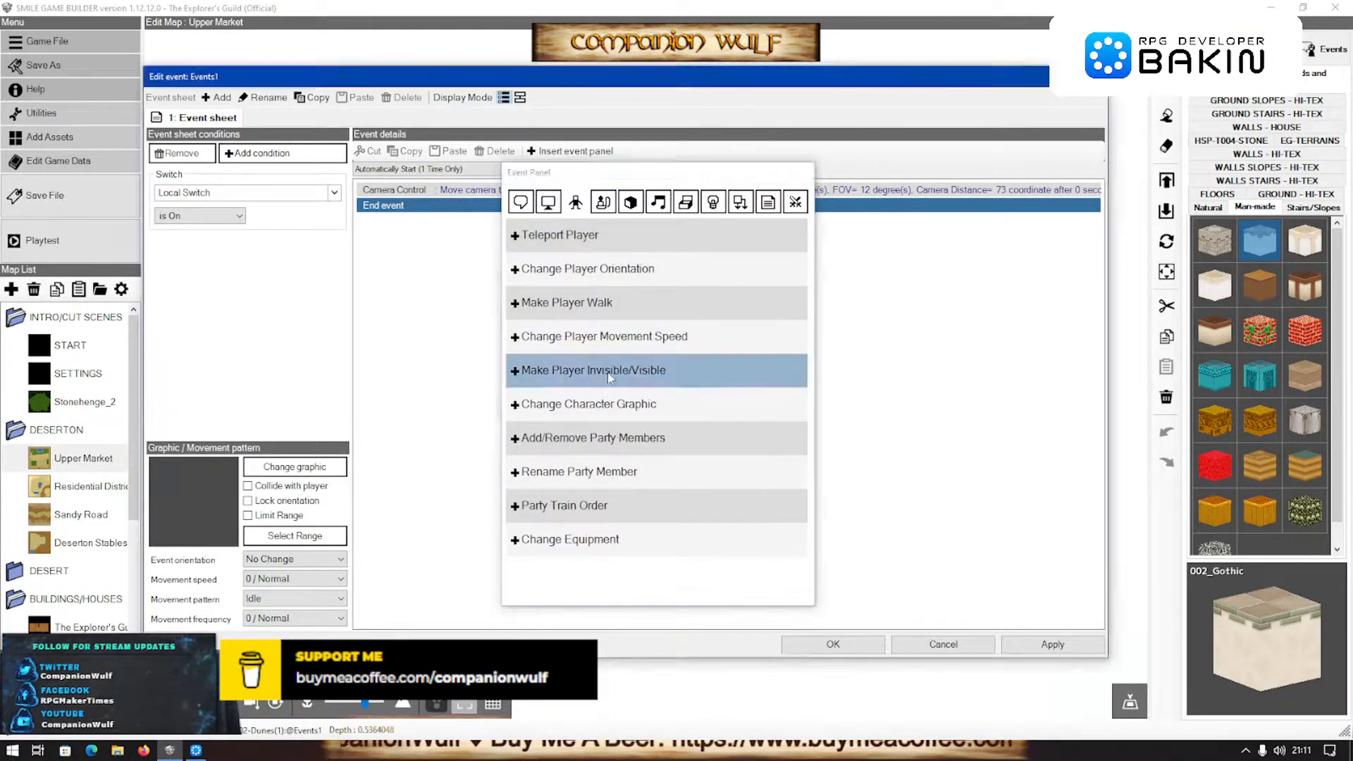
click(637, 350)
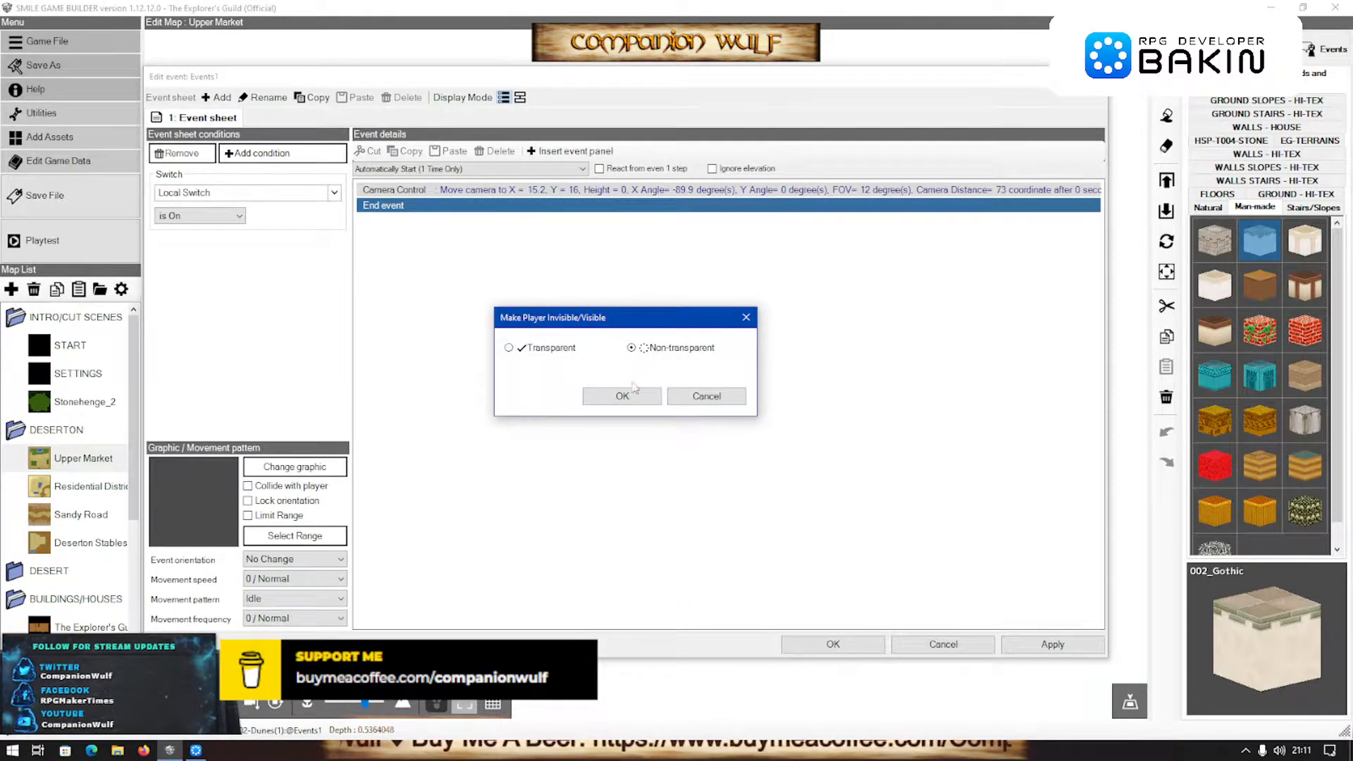
click(622, 396)
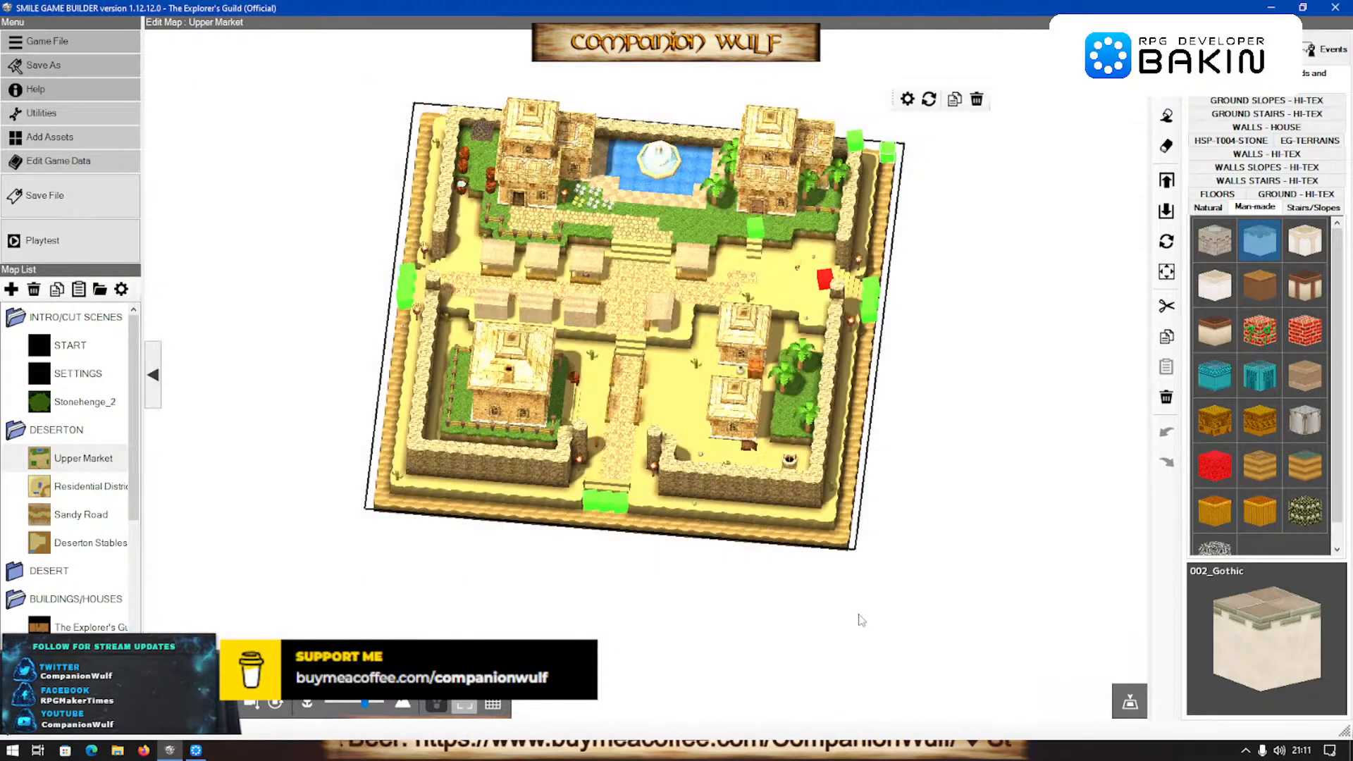
click(863, 644)
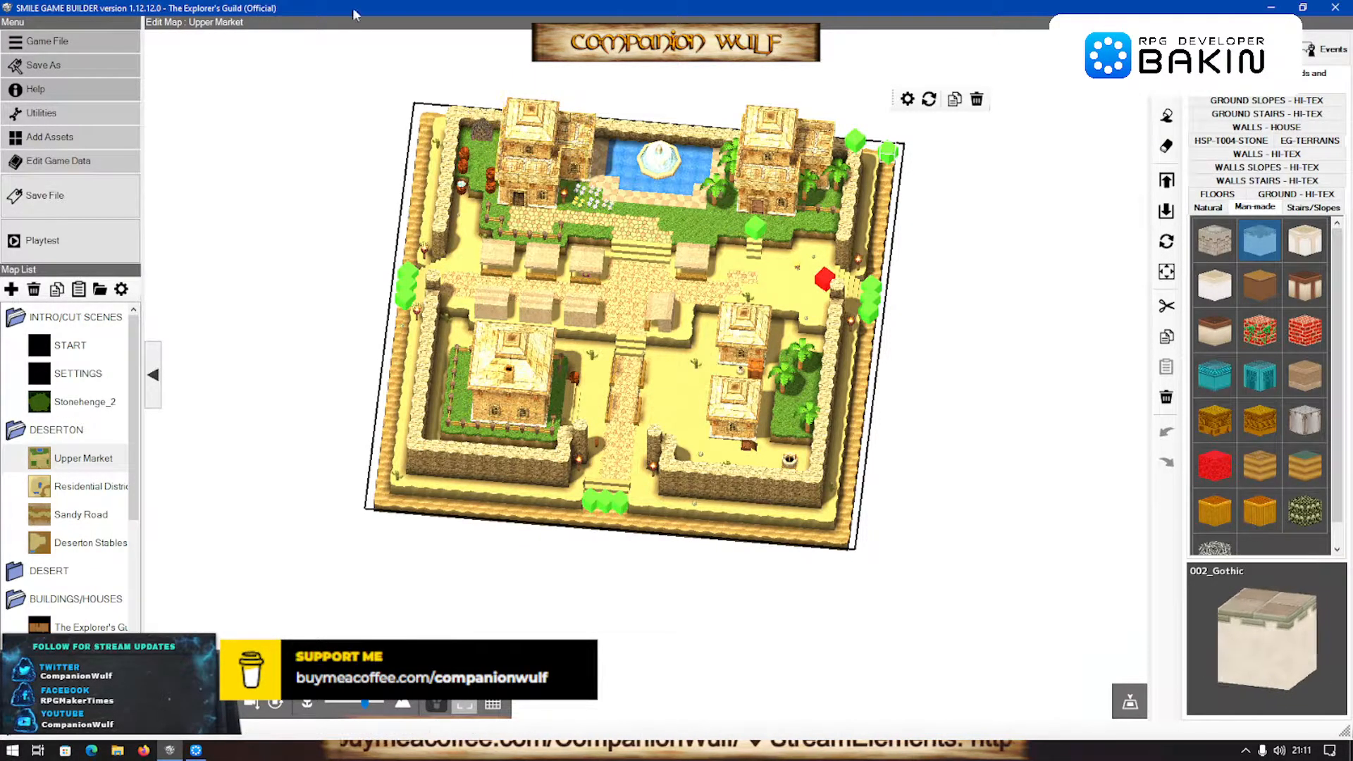
Playtest the Upper Market map from the Deserton arrival dialogue past the Tutorials screen, and close the playtest
click(69, 243)
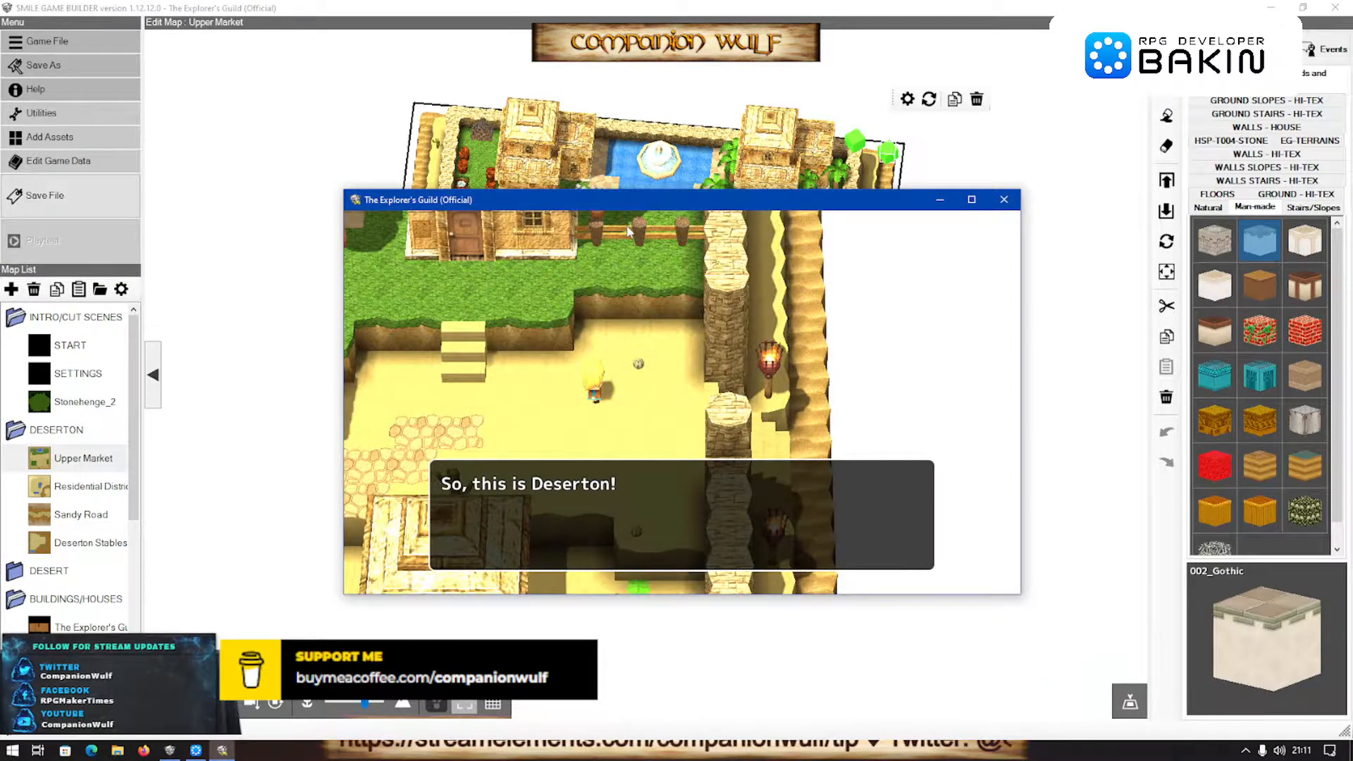
key(Return)
key(Return)
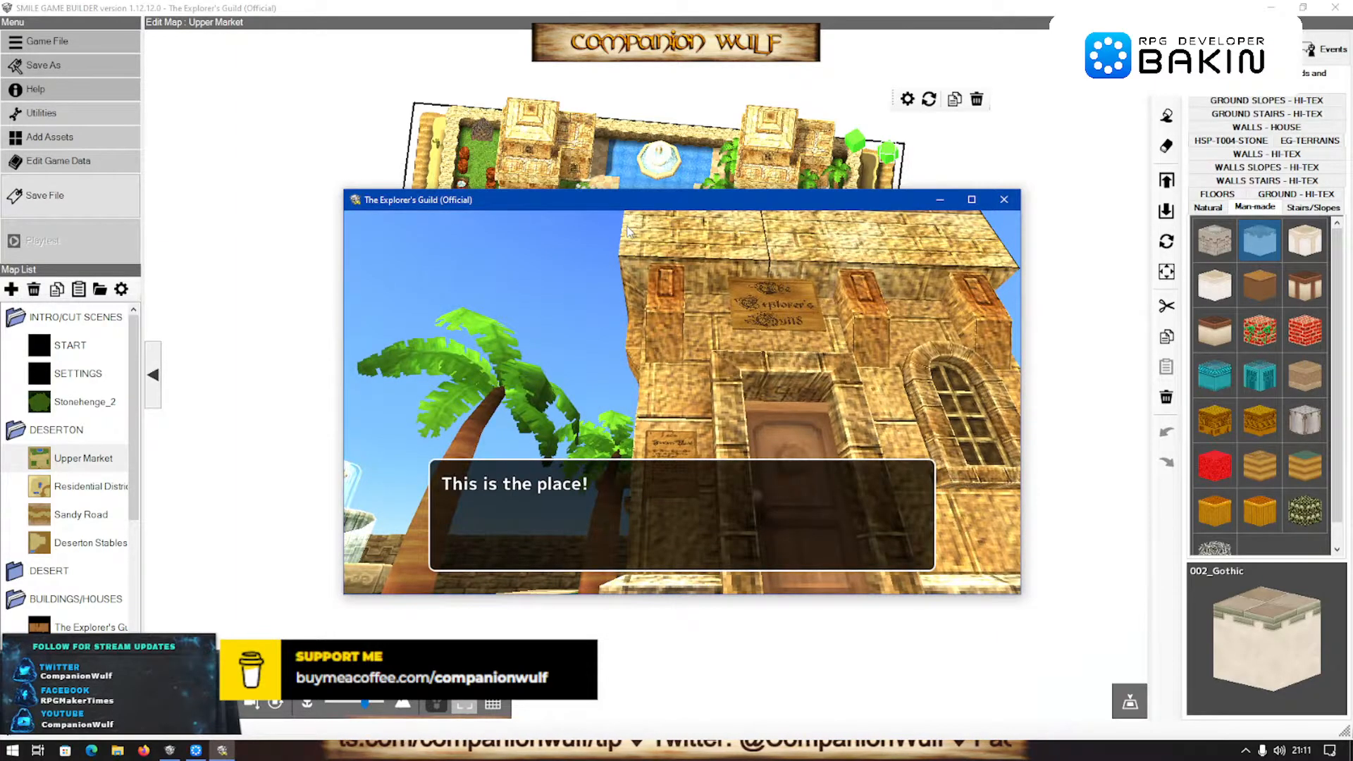
key(Return)
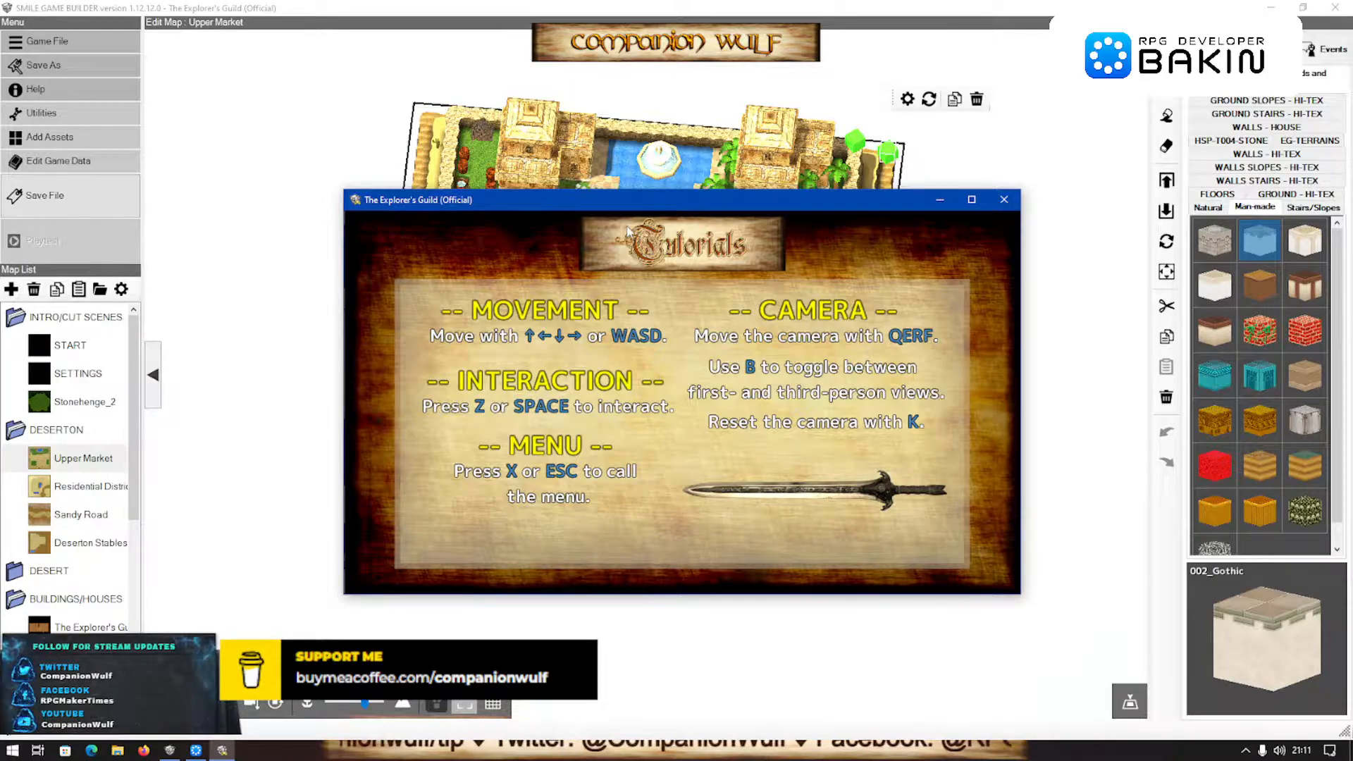
key(Return)
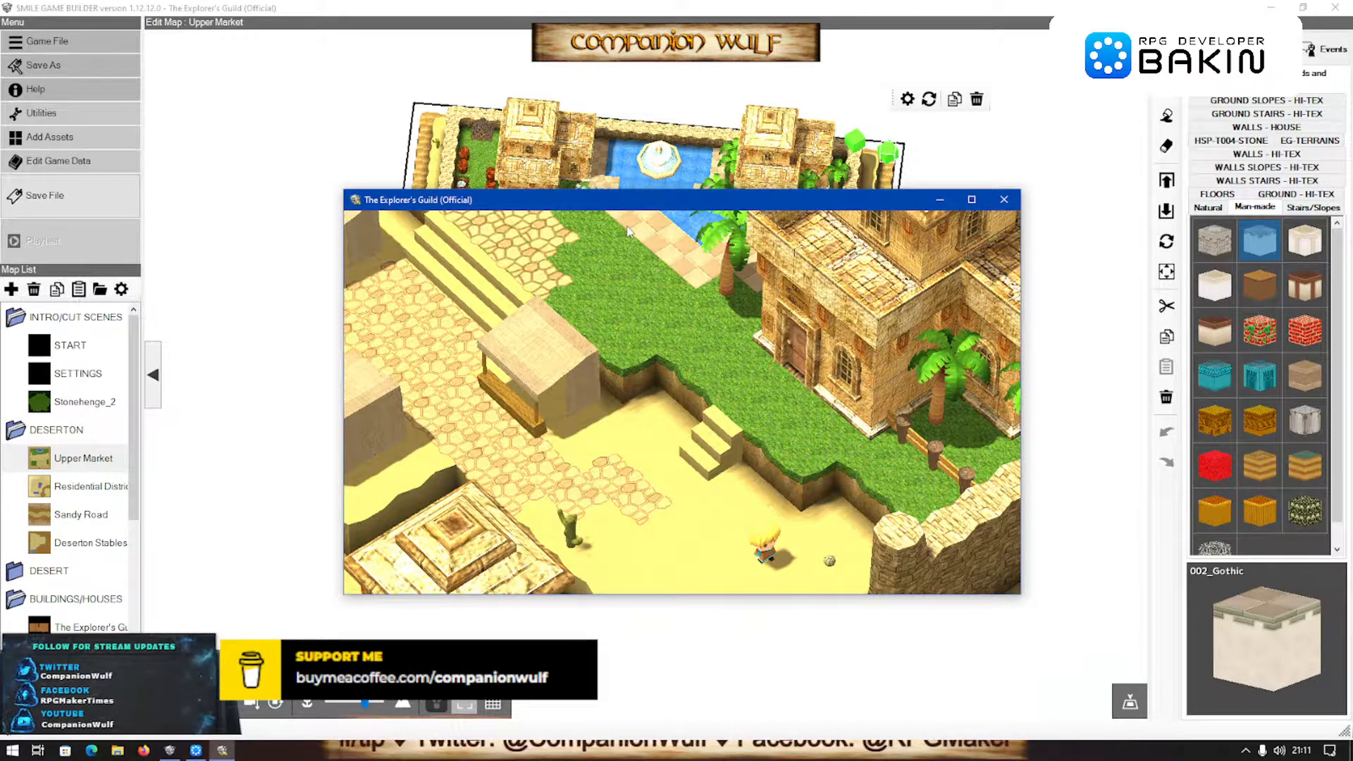
click(1014, 202)
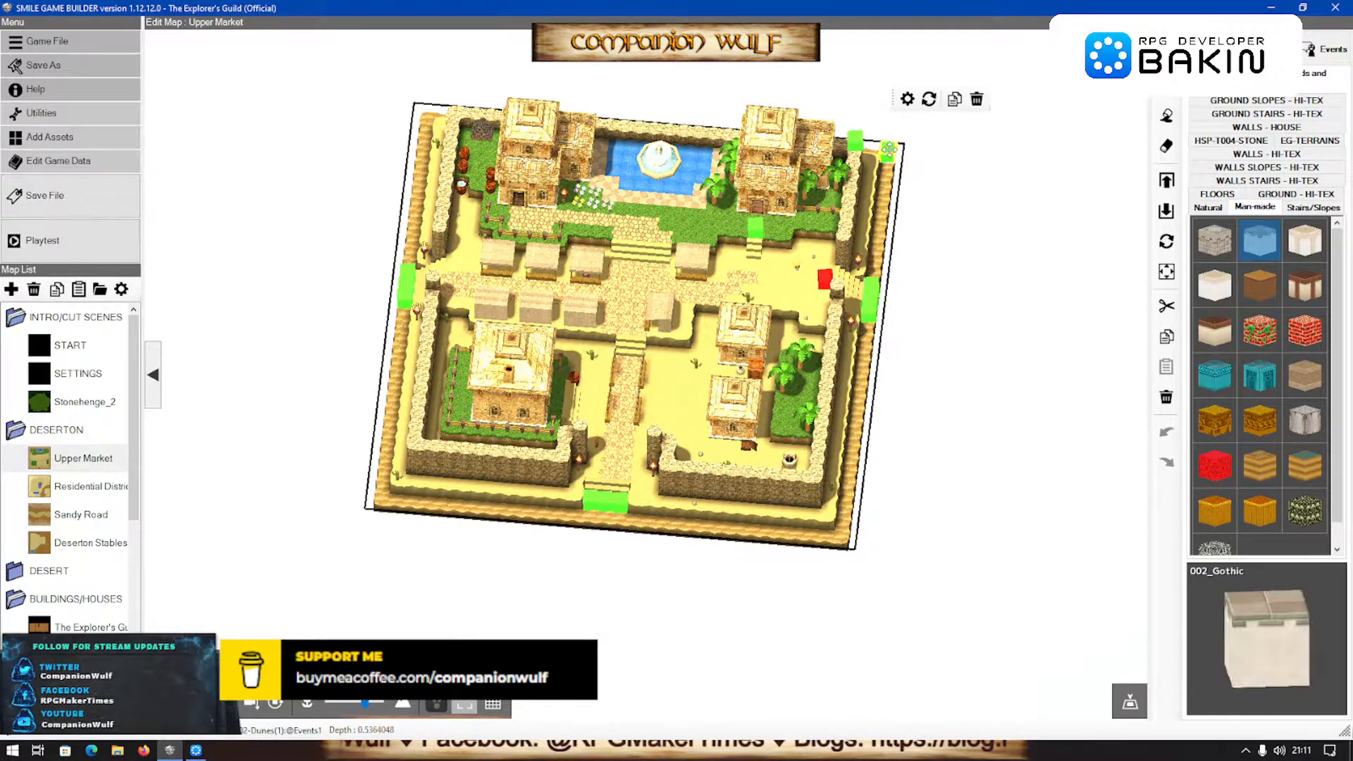
Review the Local Switch condition of the Events1 event in the northeast corner, keeping it at "is On"
double_click(885, 181)
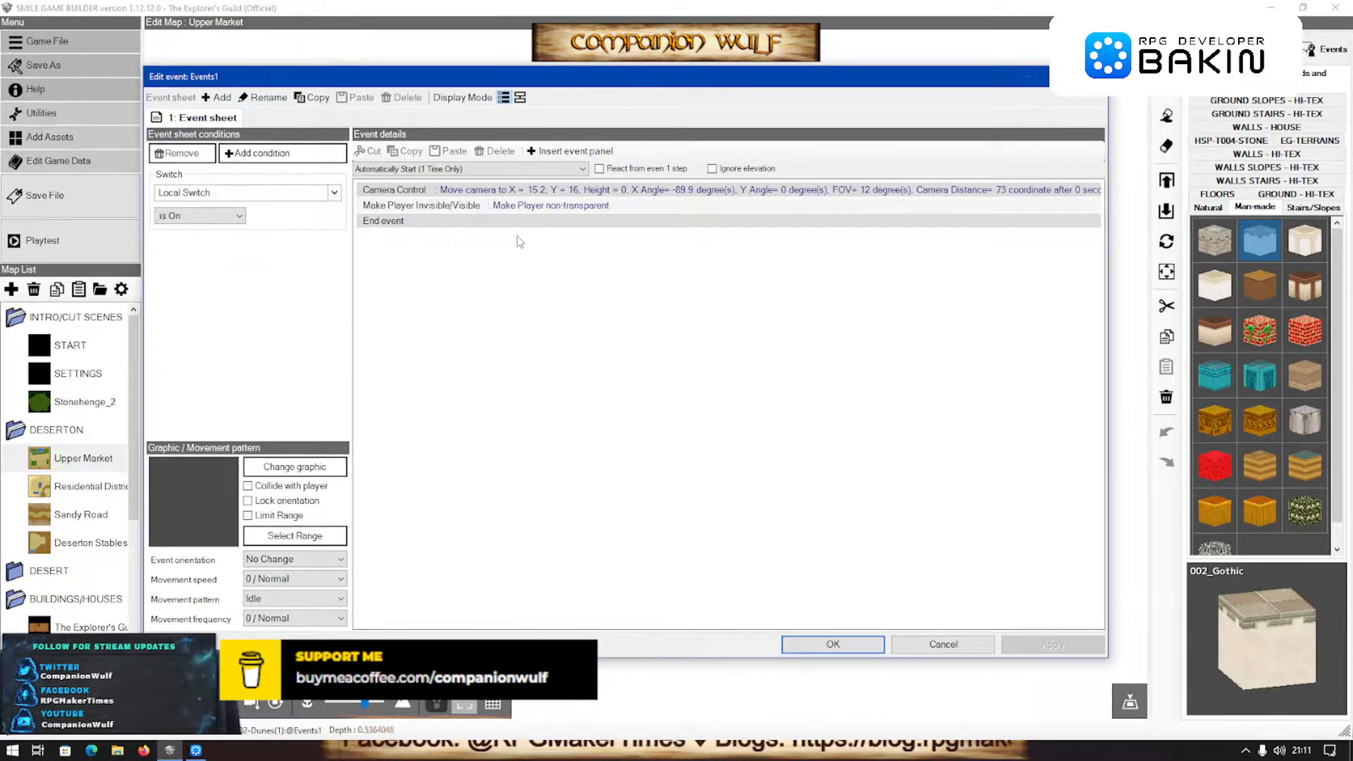
click(185, 178)
click(208, 216)
click(194, 242)
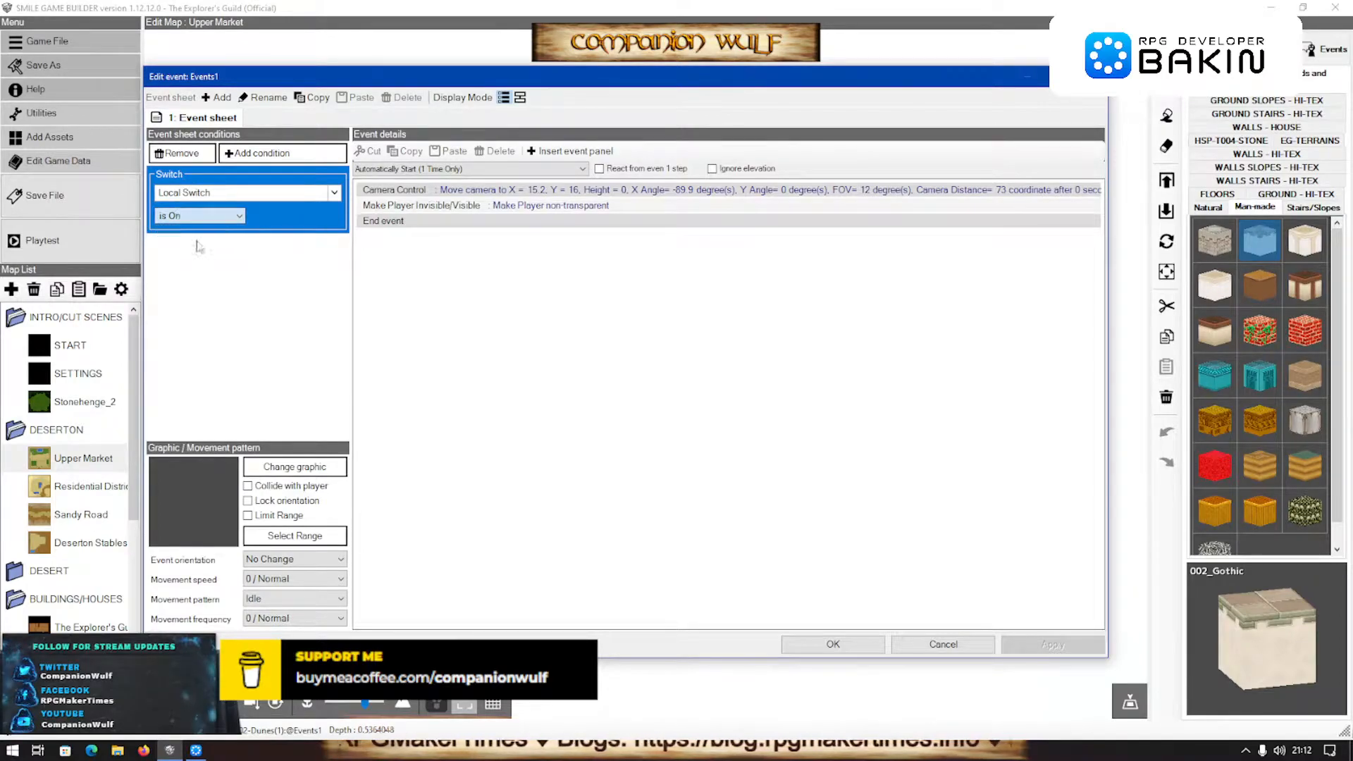
click(872, 647)
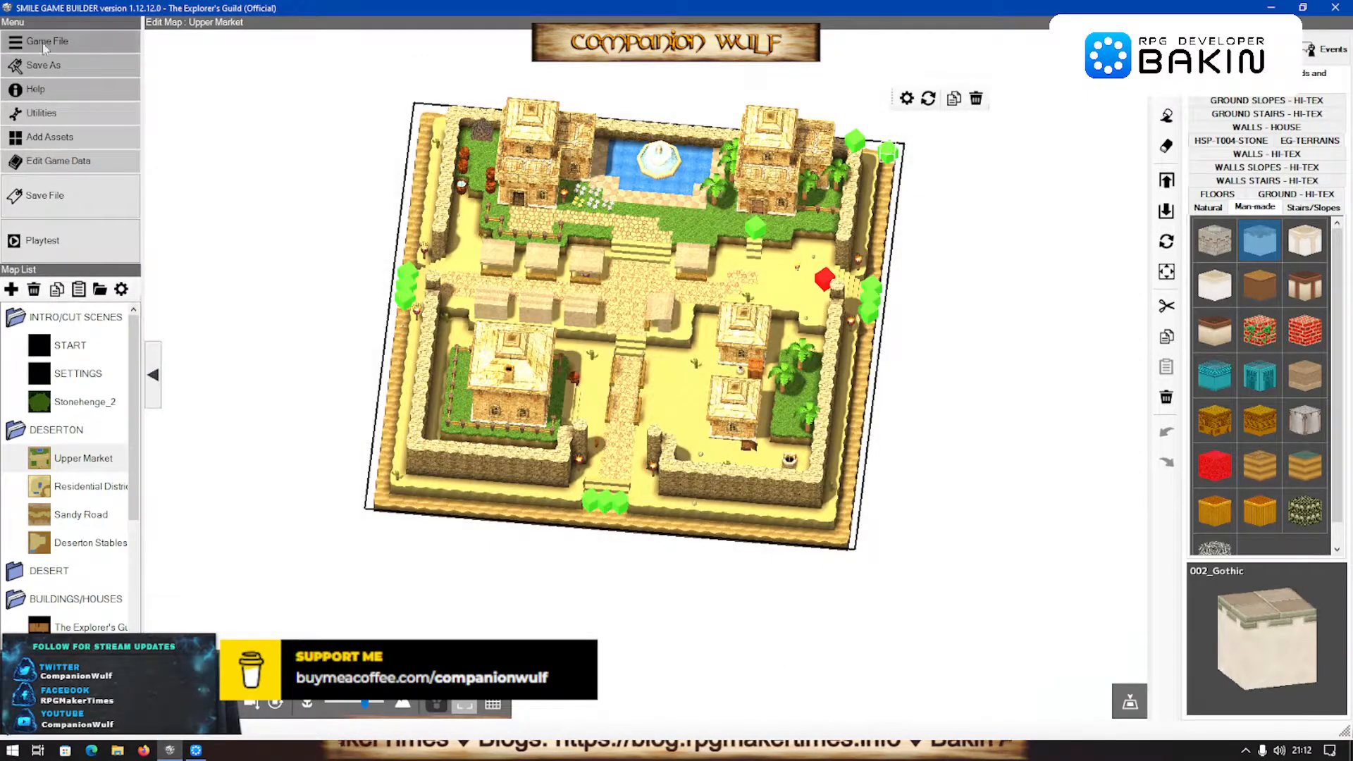
Playtest Upper Market again up to the view of the Explorer's Guild door, and end the test
click(86, 257)
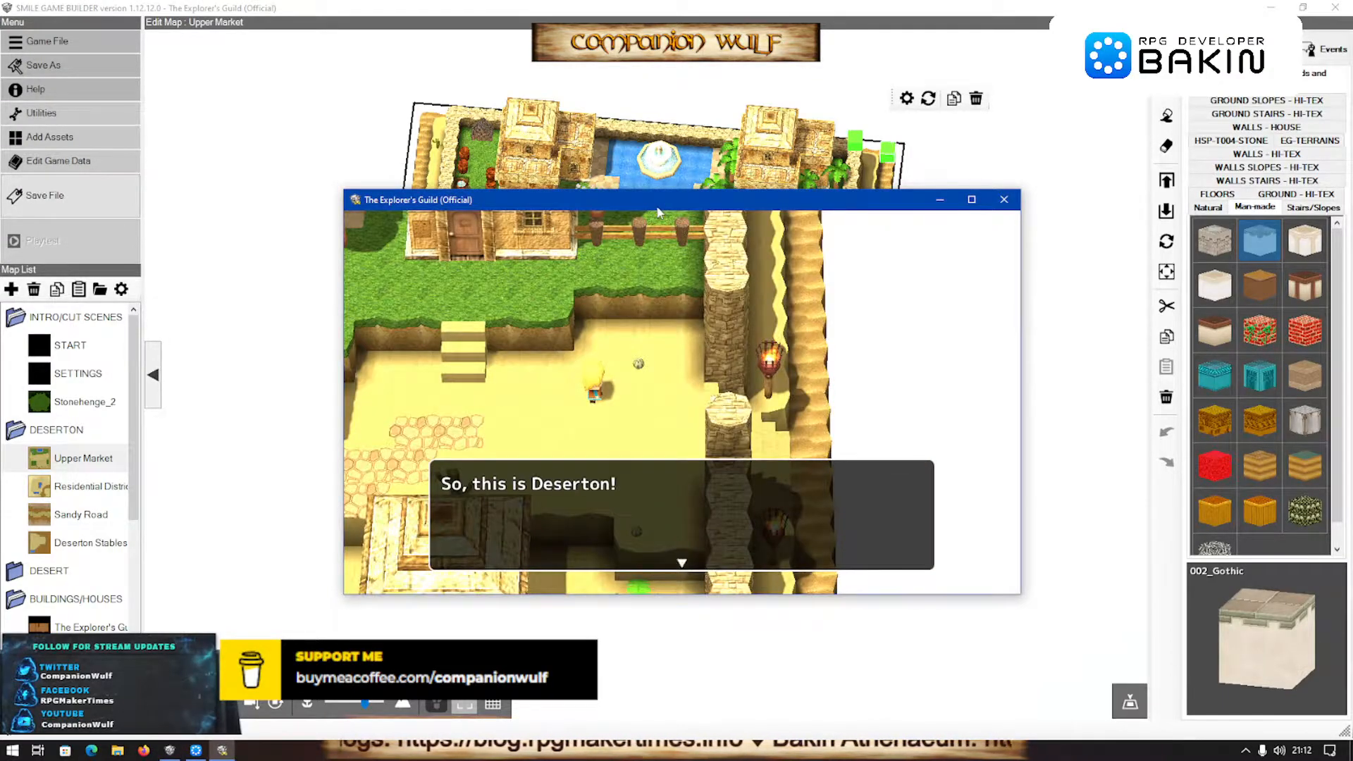
key(Return)
key(Return)
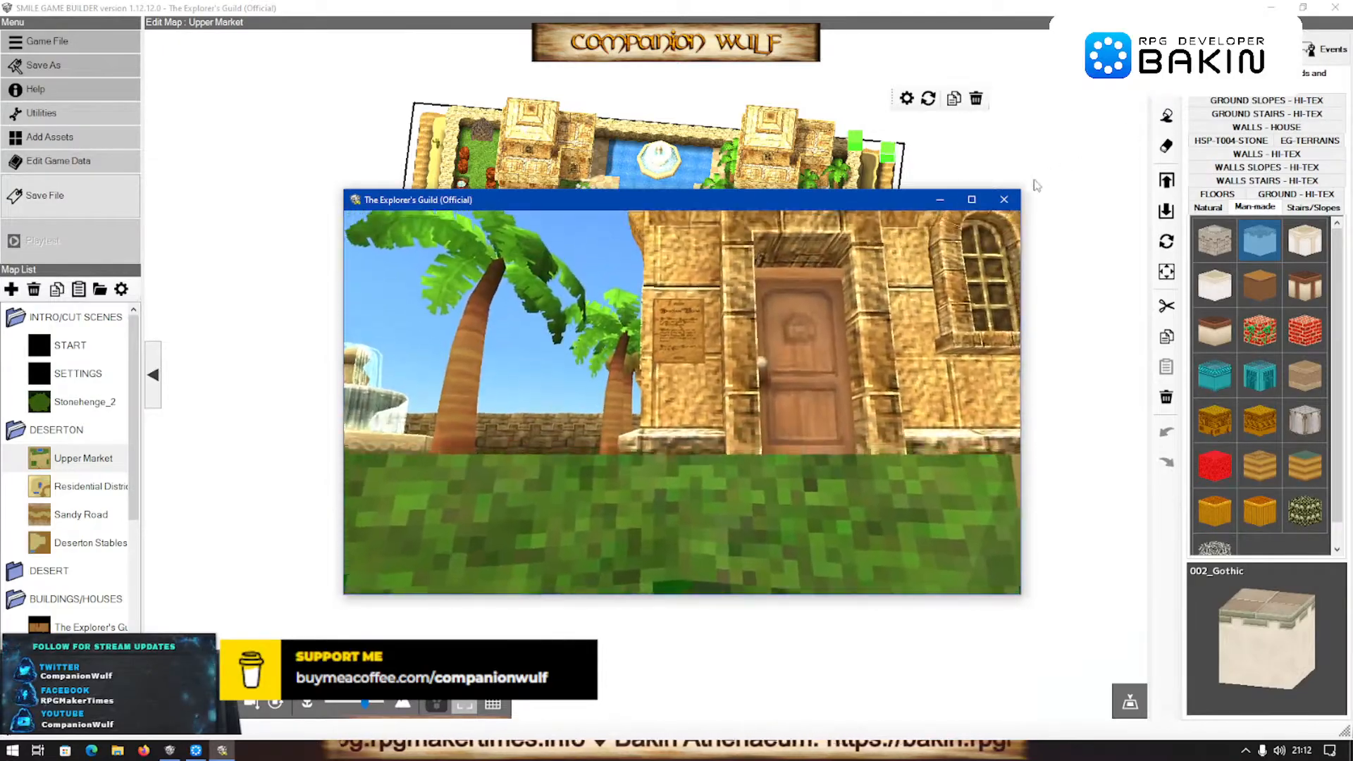
click(1004, 200)
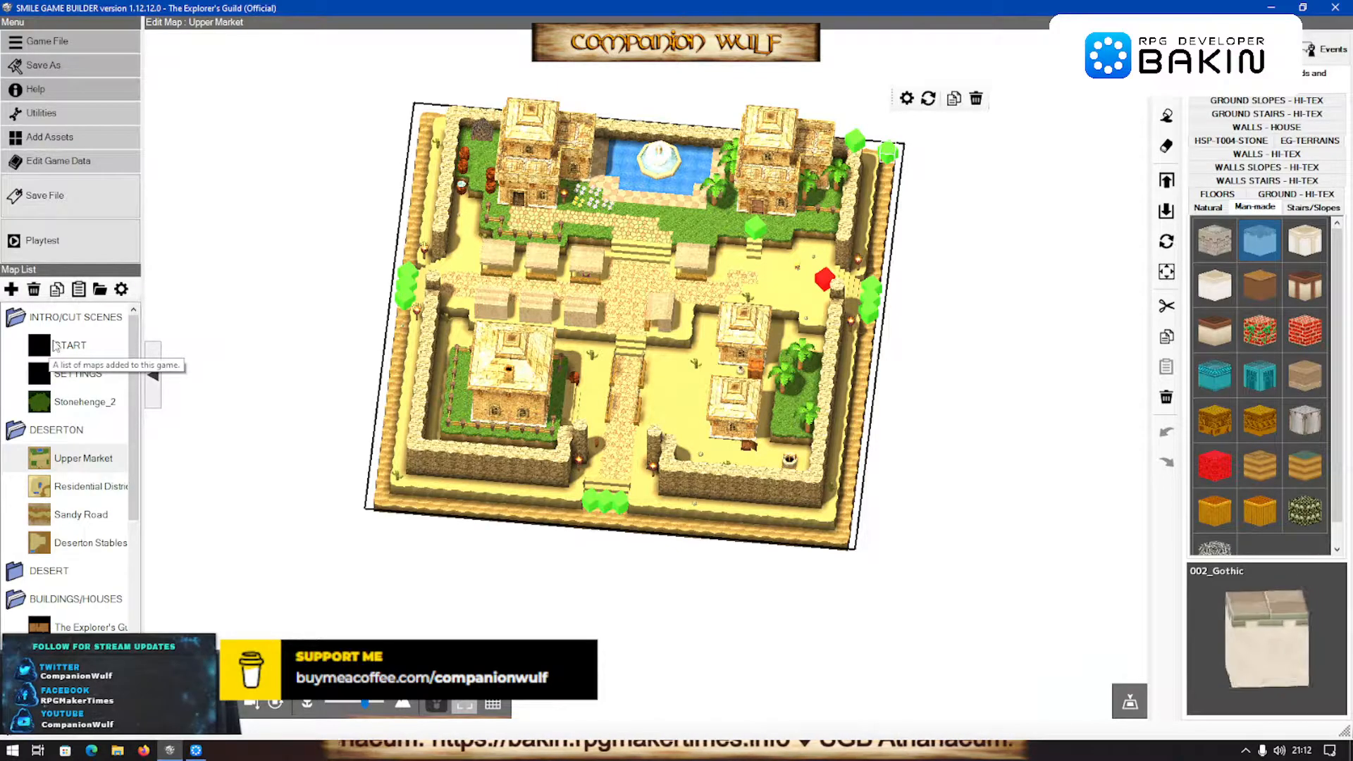
Open the Stonehenge_2 map and compare both event sheets of its central event, leaving it without changes
click(110, 403)
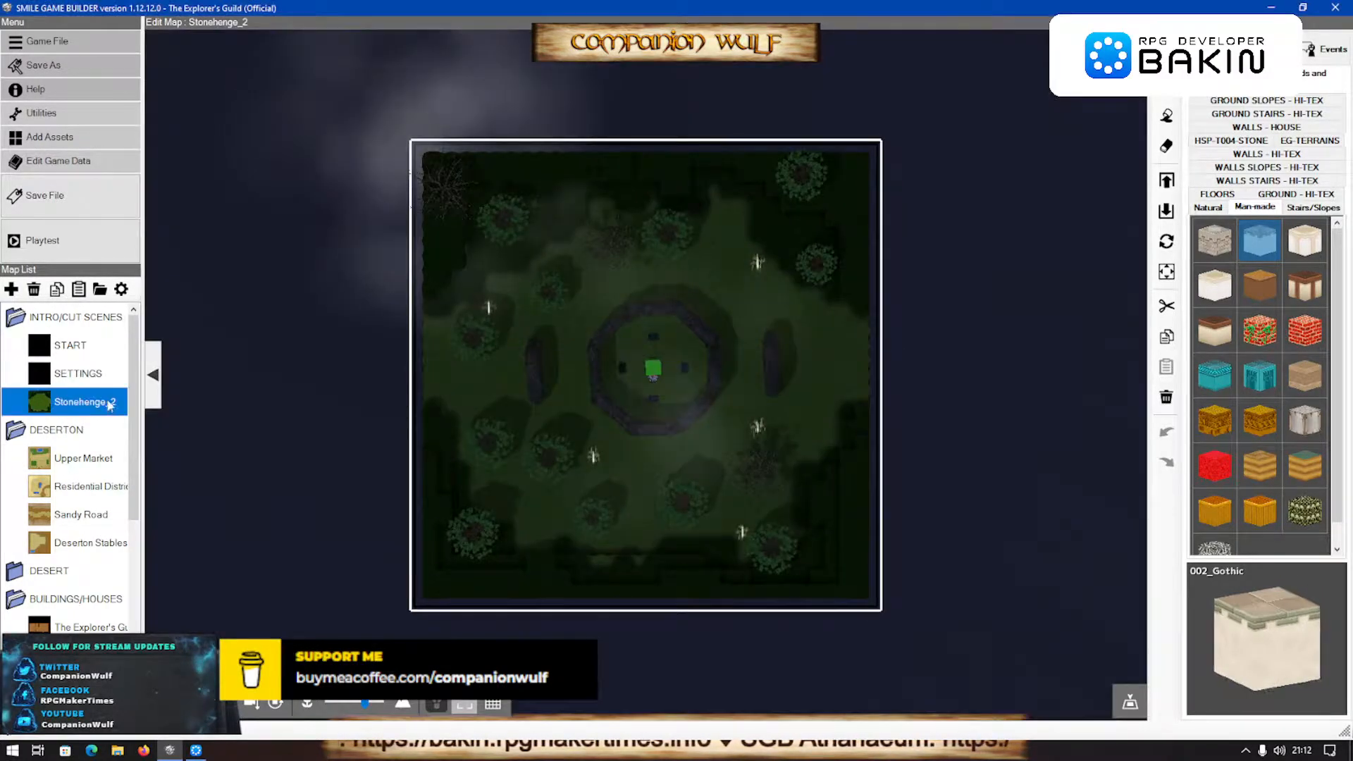
click(656, 376)
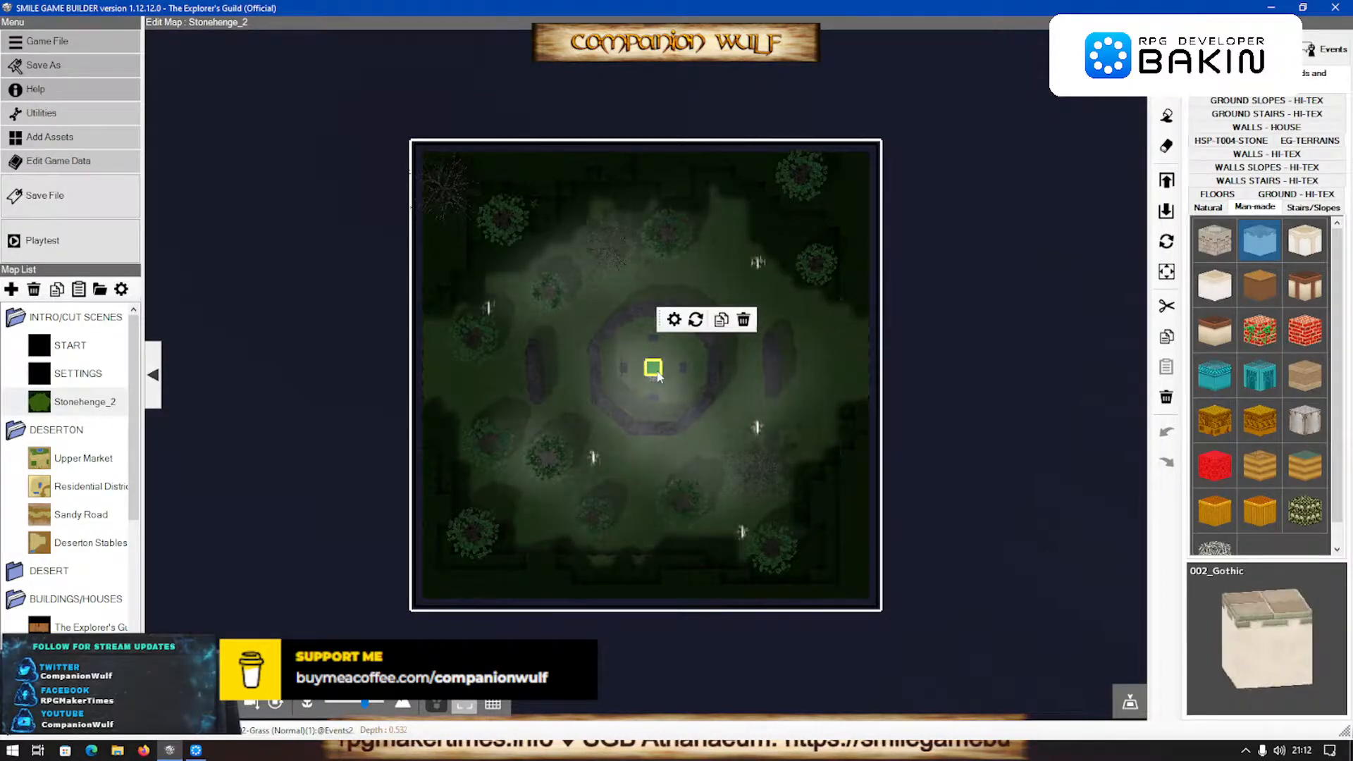
double_click(656, 374)
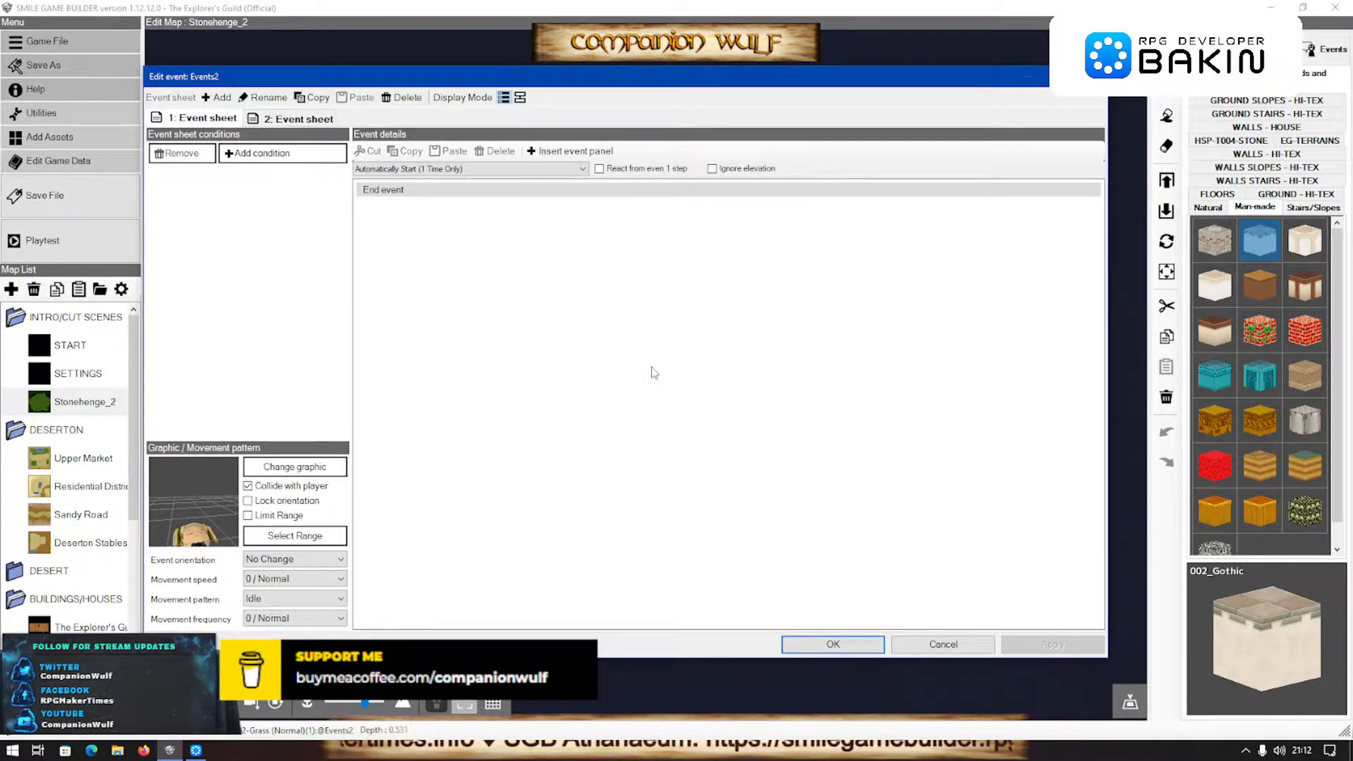
click(293, 119)
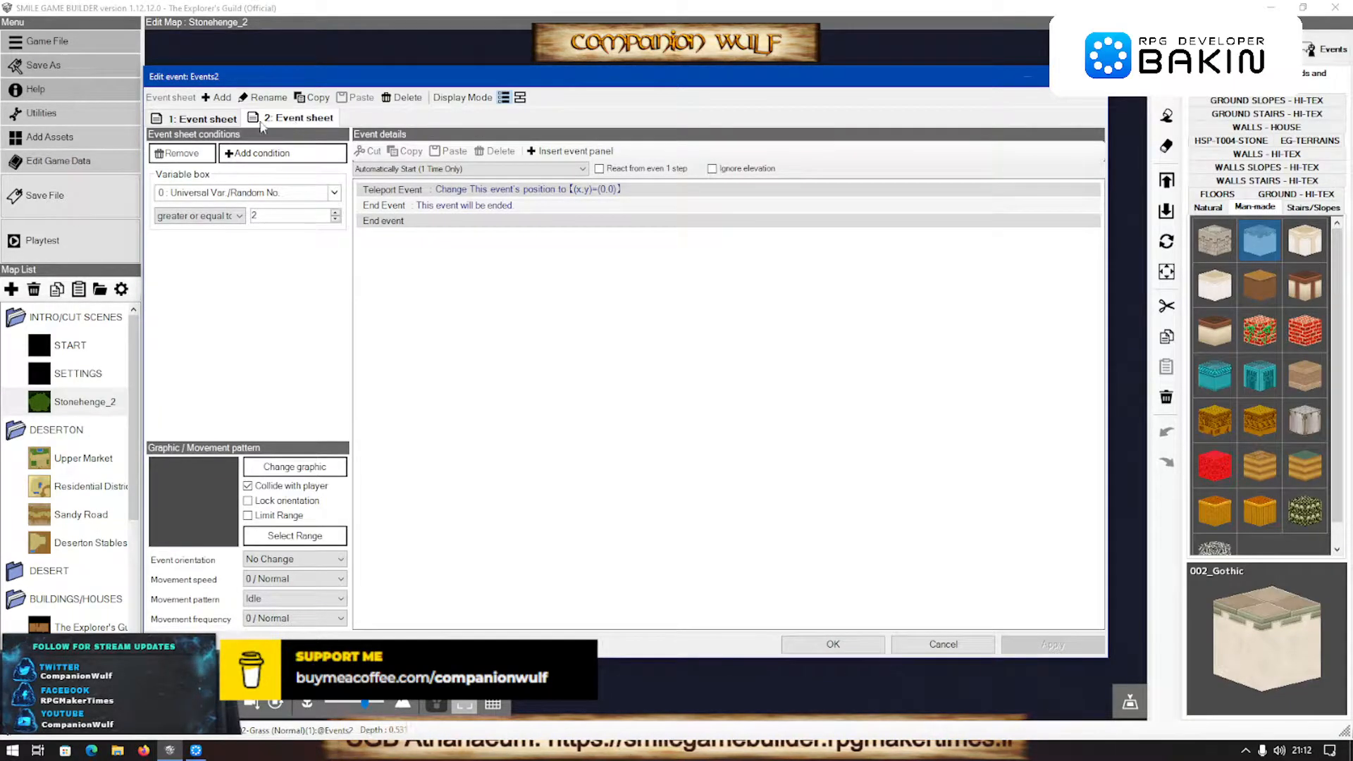
click(208, 119)
click(310, 121)
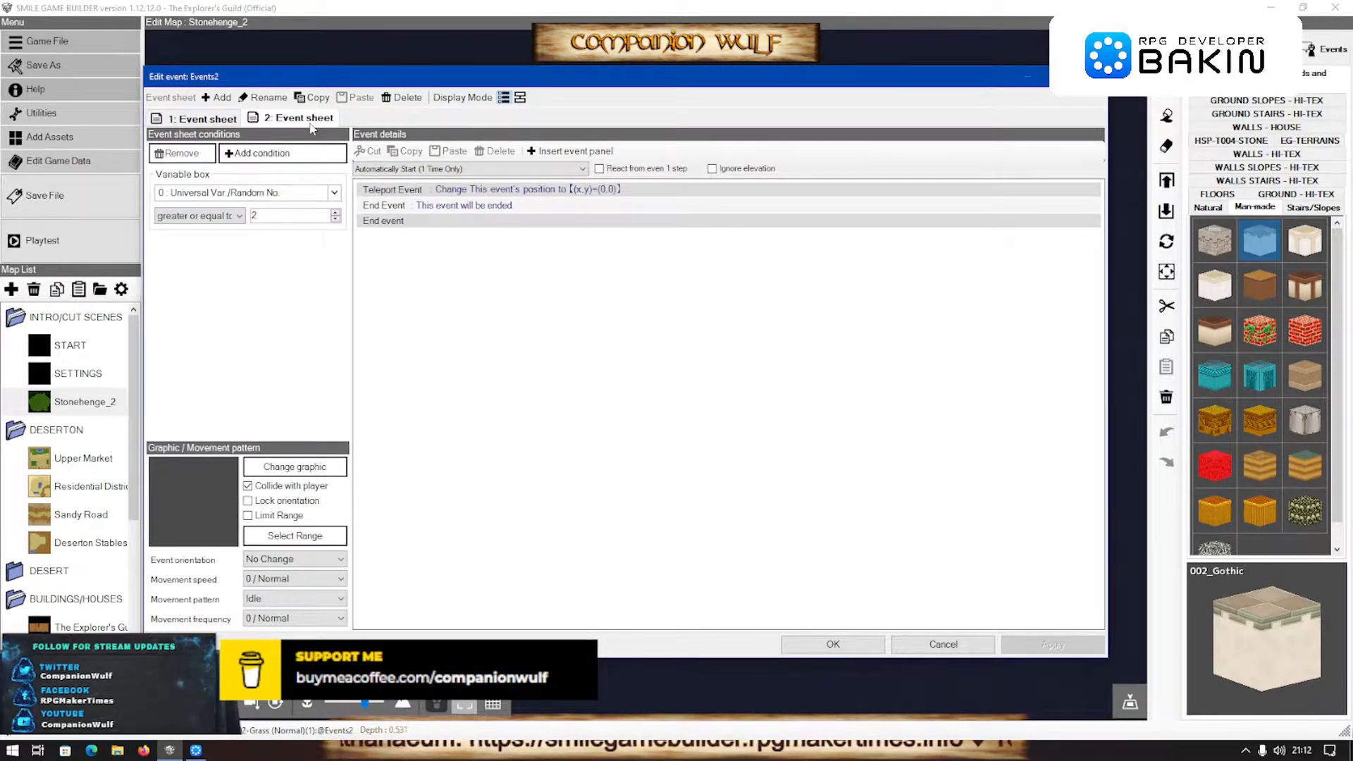
click(184, 121)
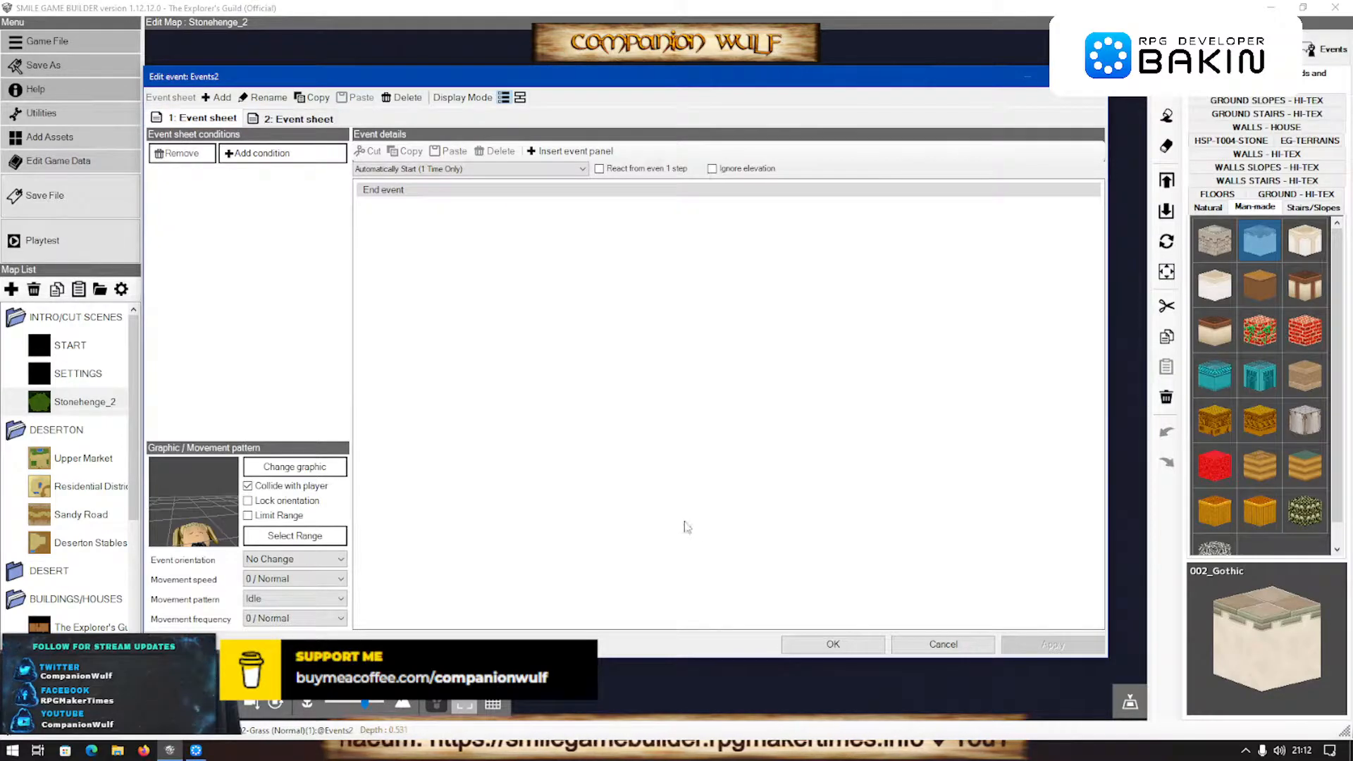
click(943, 644)
Make the tile near the centre of the SETTINGS map the game's start point
click(44, 370)
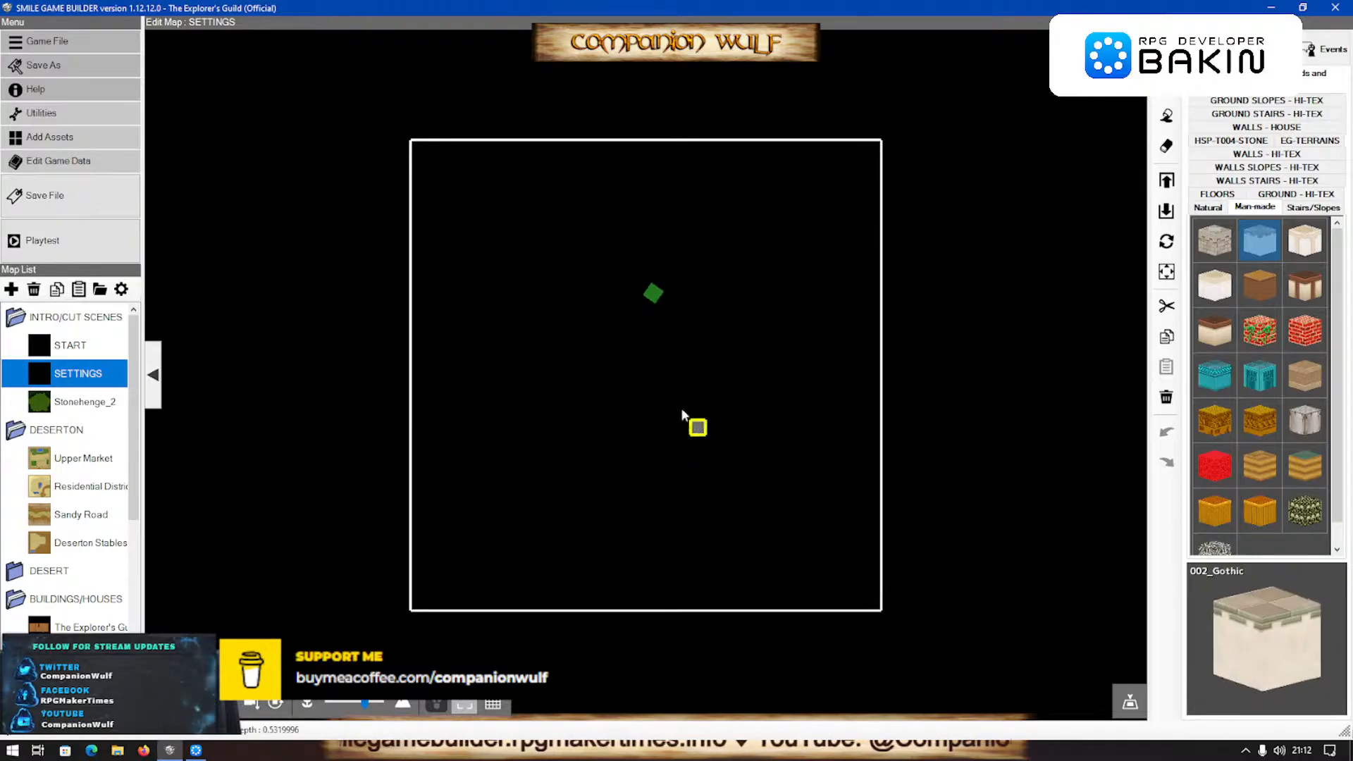
right_click(637, 367)
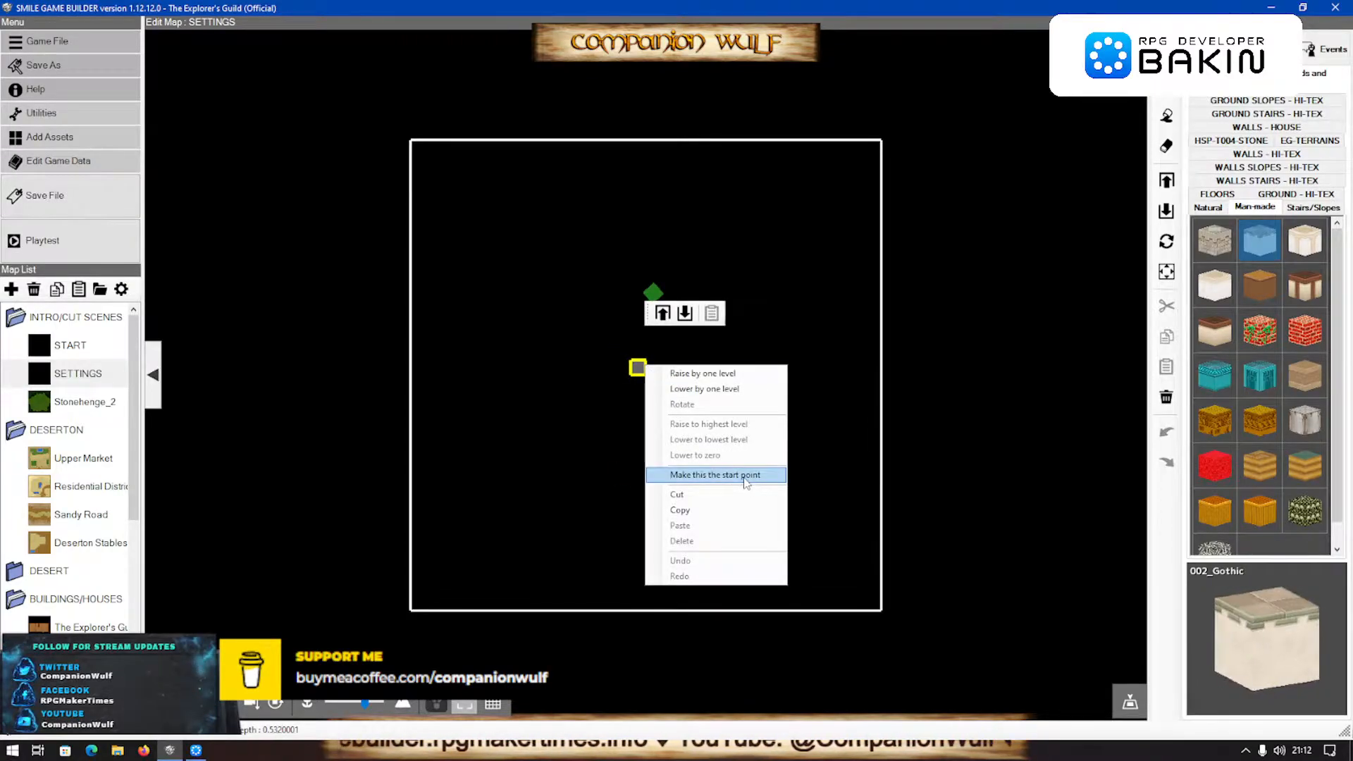
click(755, 478)
Playtest from the Settings screen with Tutorials, 18+ Content and Dev Log turned off, start The Explorer's Guild, and close the playtest
click(85, 259)
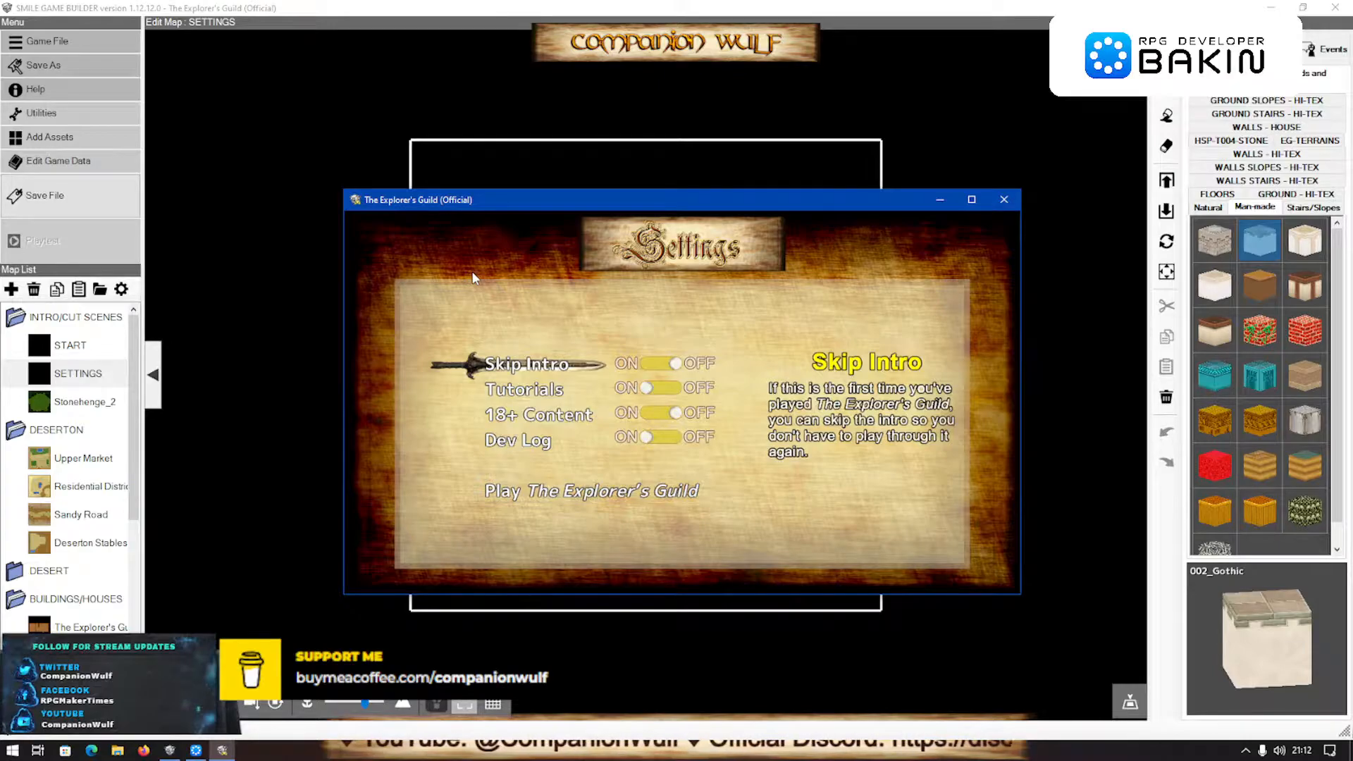
key(Down)
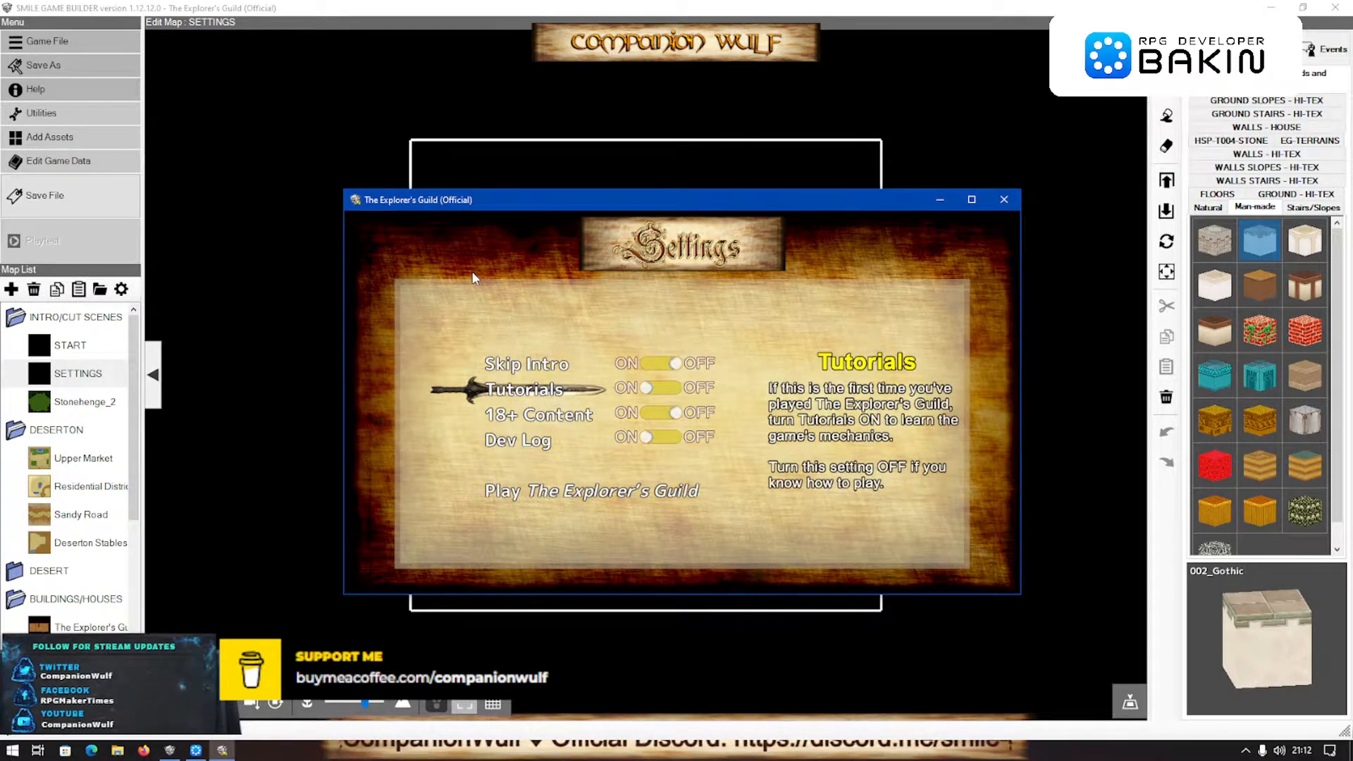
key(Down)
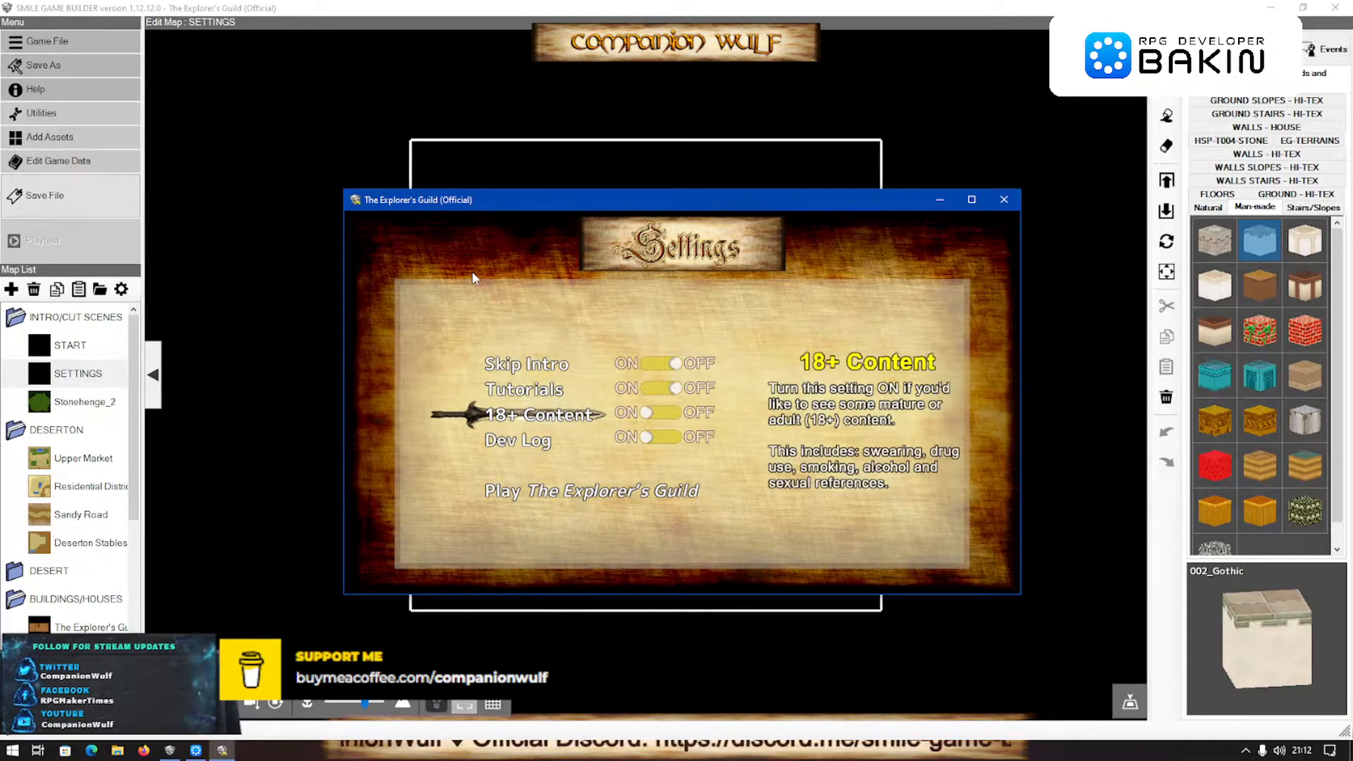
key(Down)
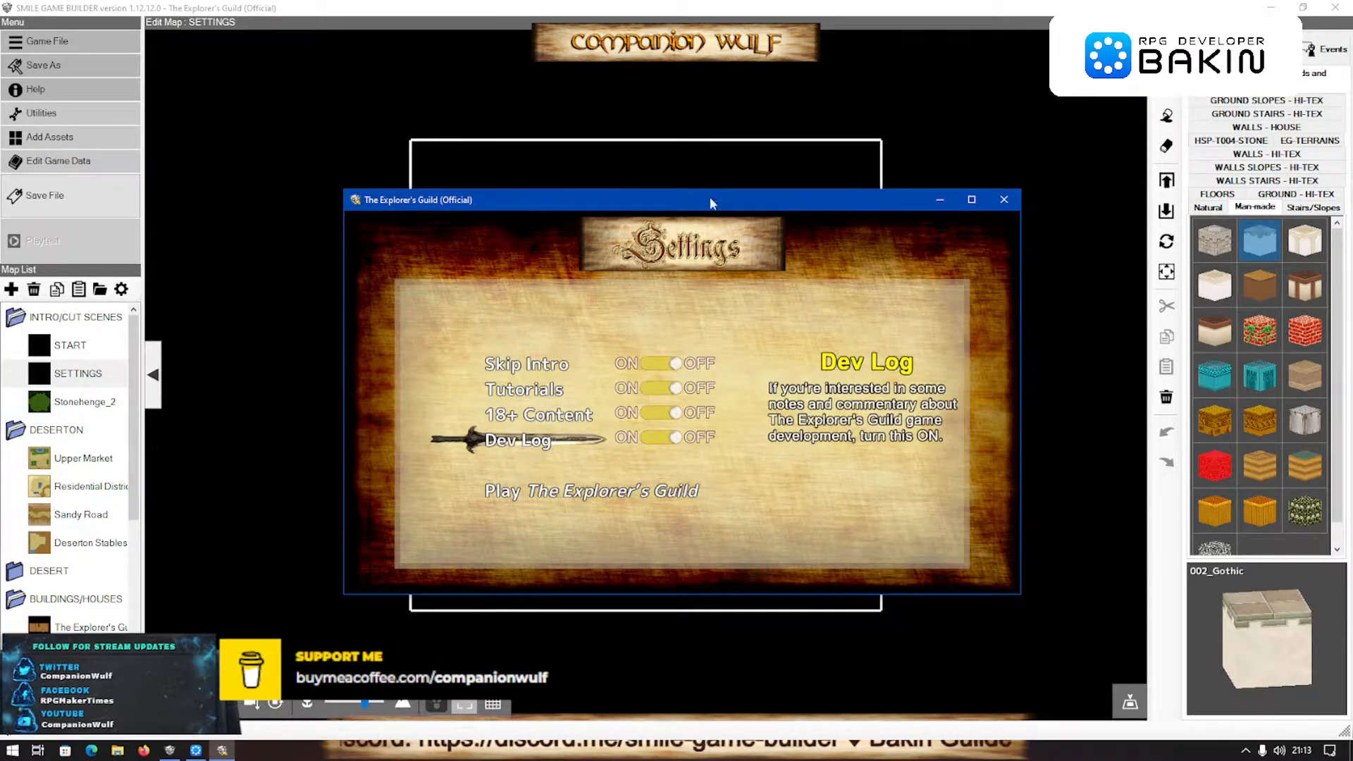
key(Down)
key(Return)
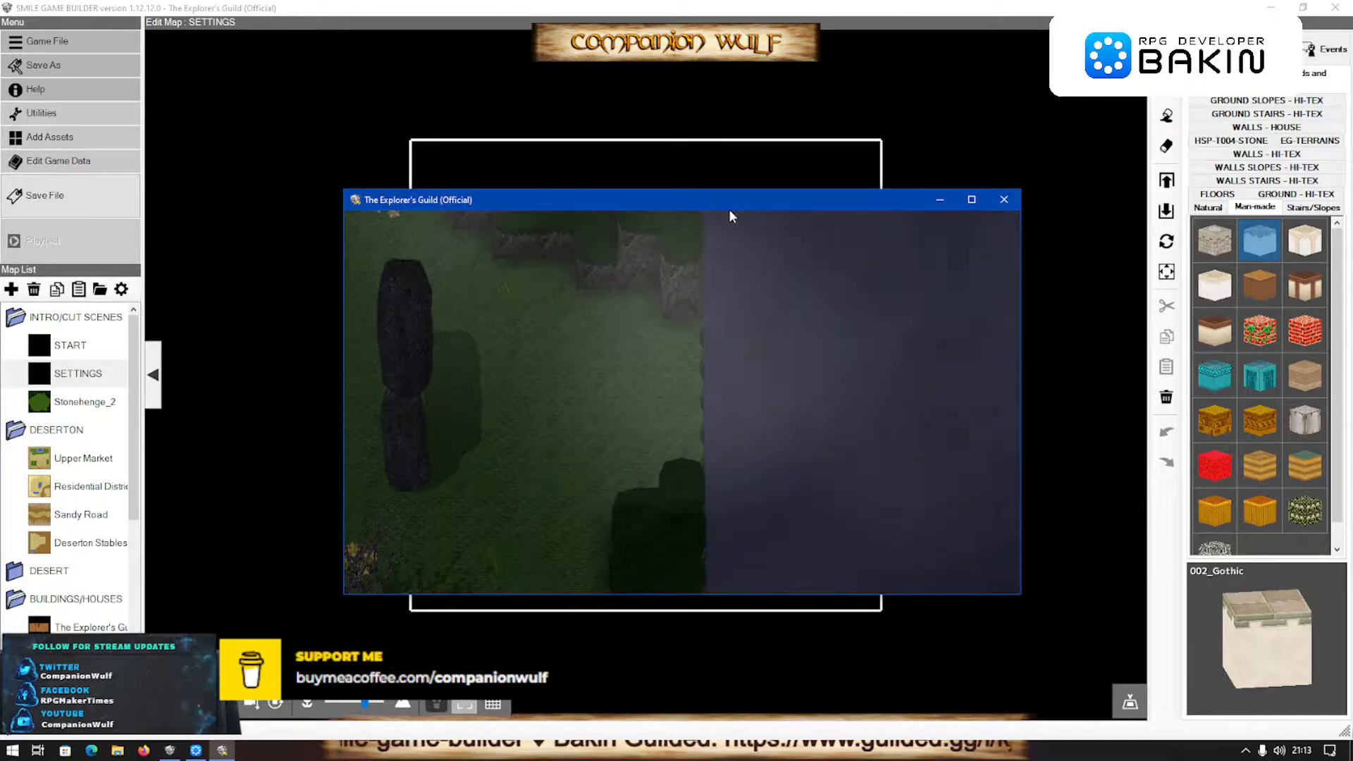
click(1003, 200)
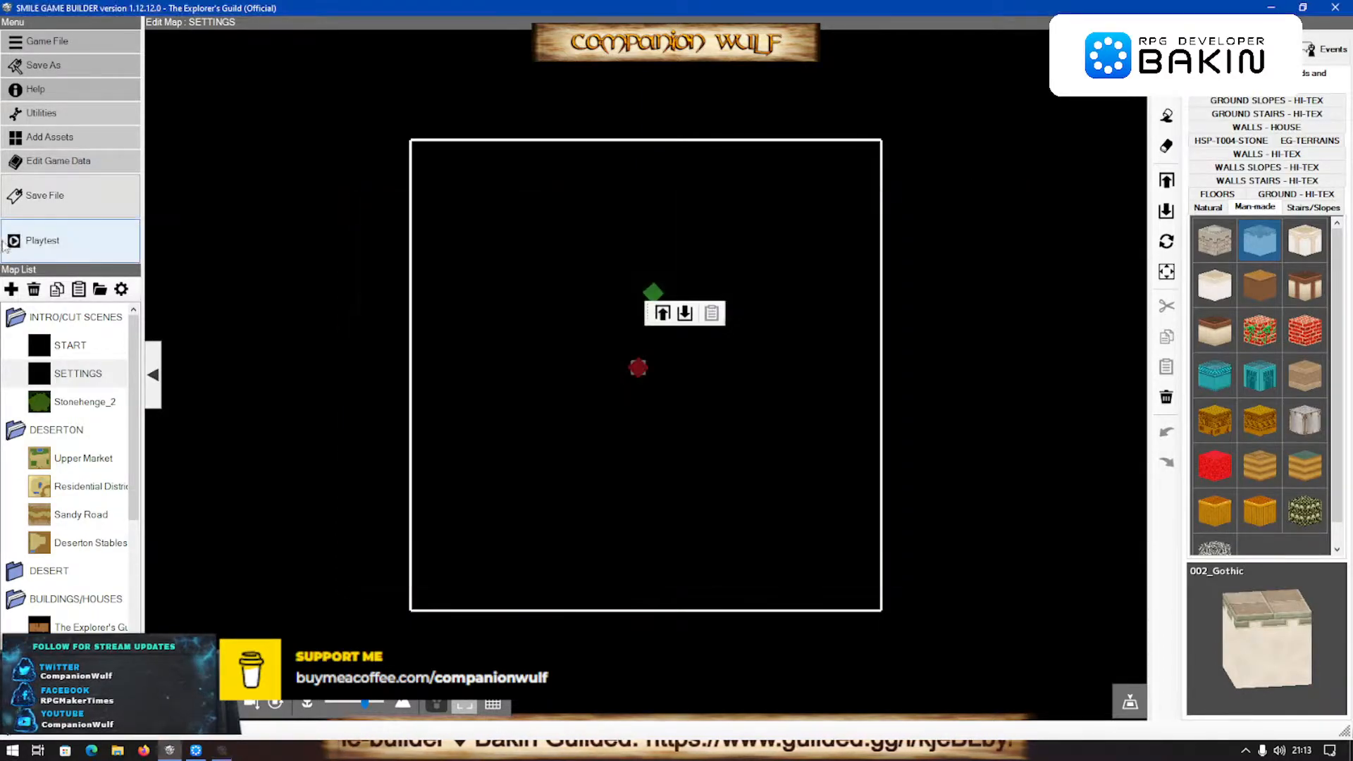
Playtest from the Settings screen with Skip Intro on and Tutorials, 18+ Content and Dev Log off, start The Explorer's Guild, and close the playtest
click(63, 258)
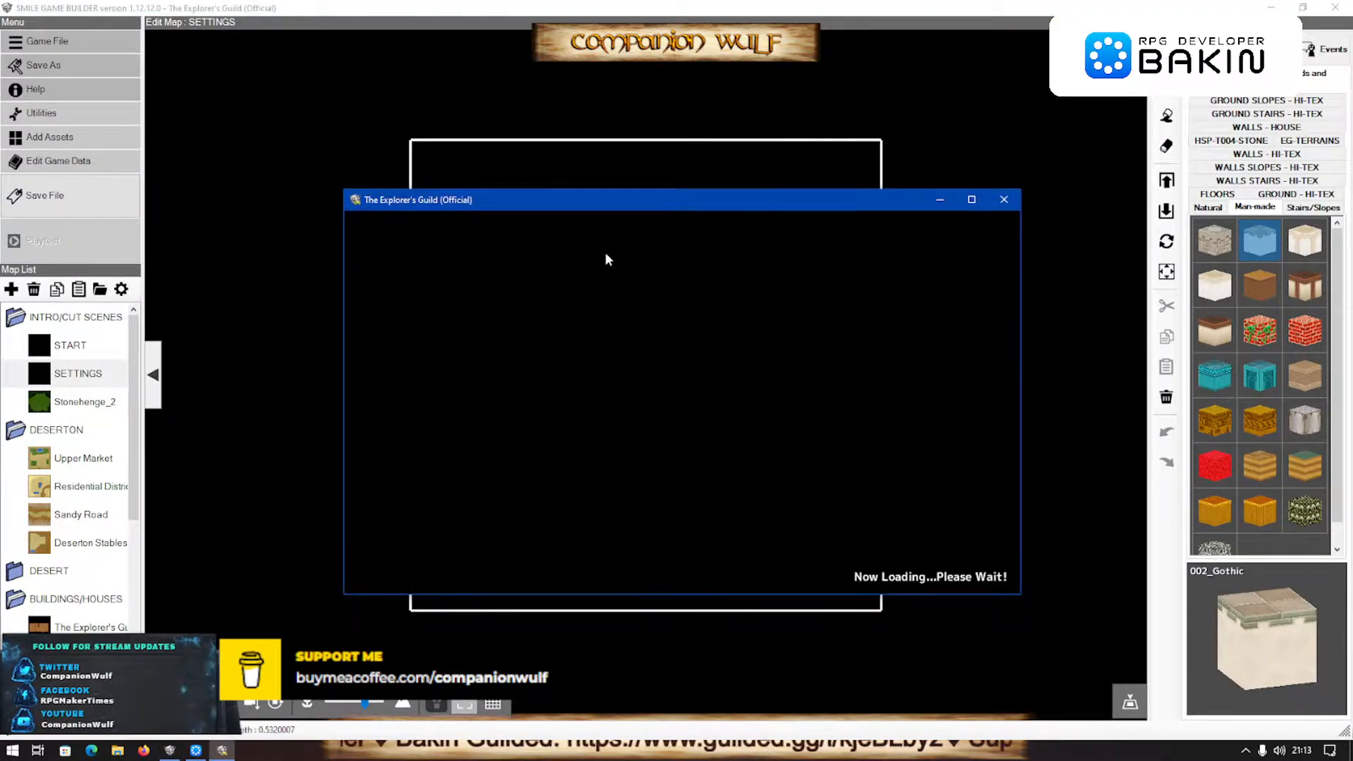
key(Left)
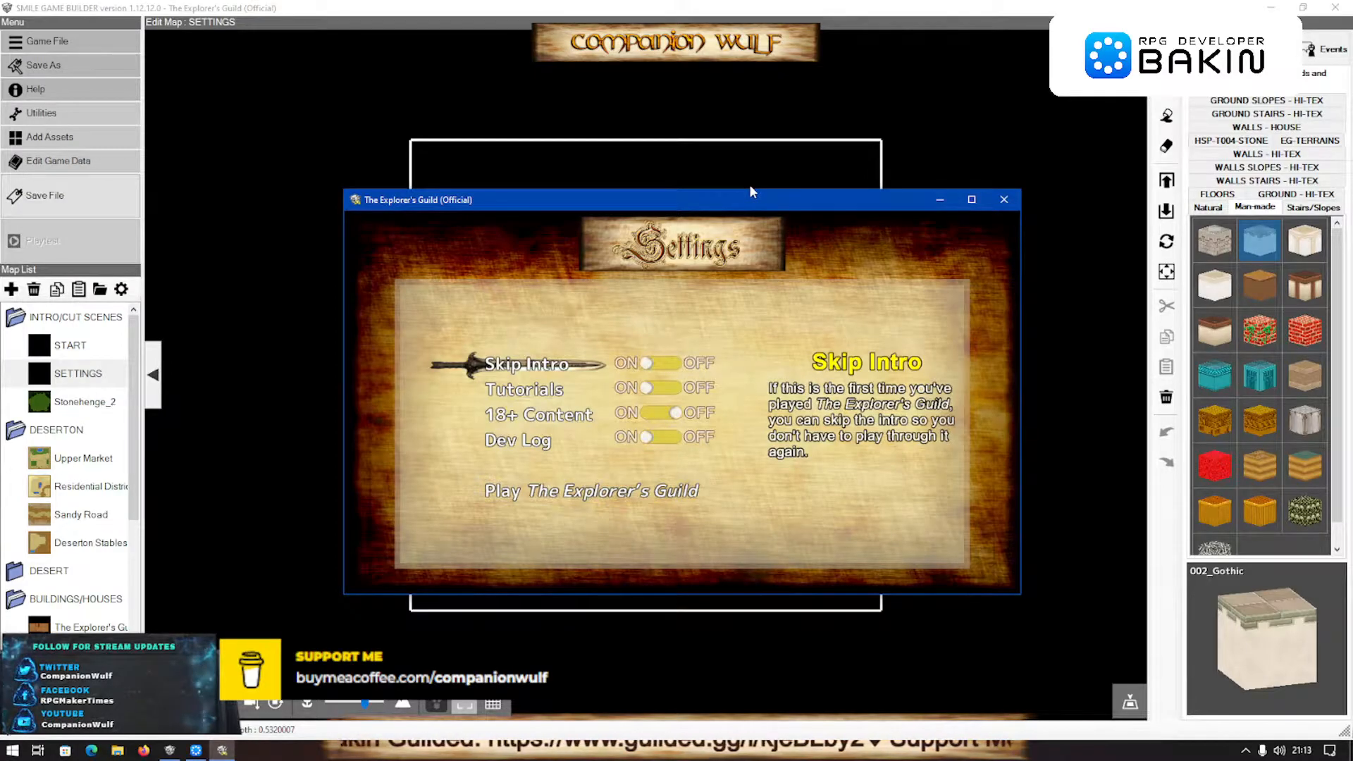
key(Down)
key(Right)
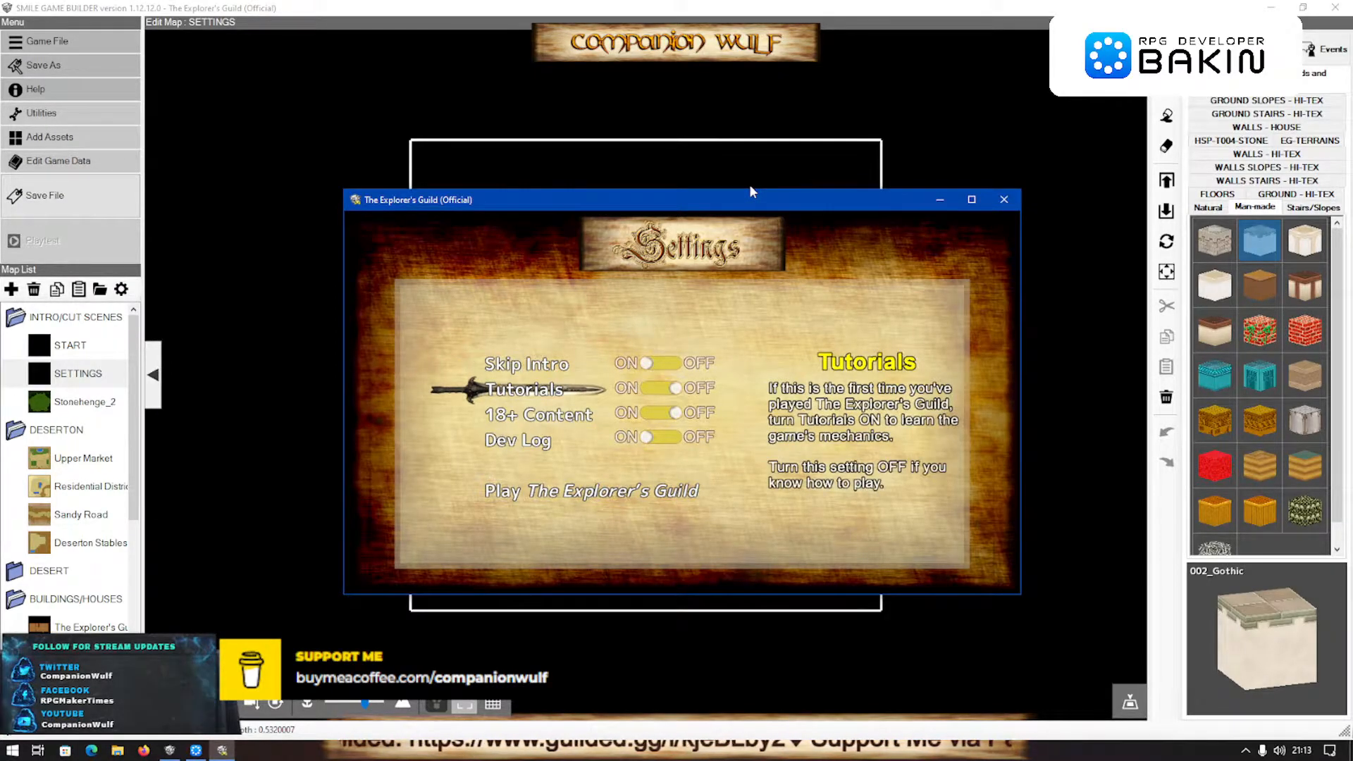
key(Down)
key(Down)
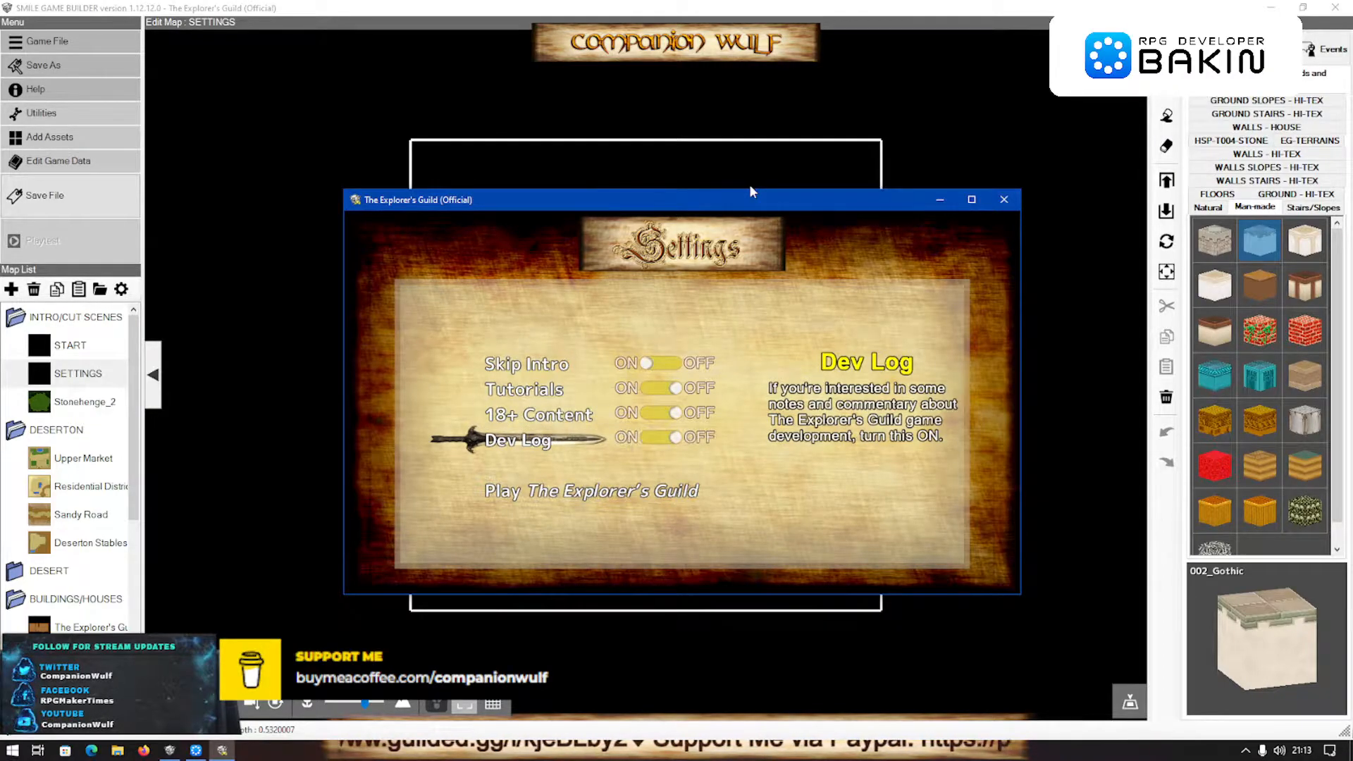
key(Down)
key(Return)
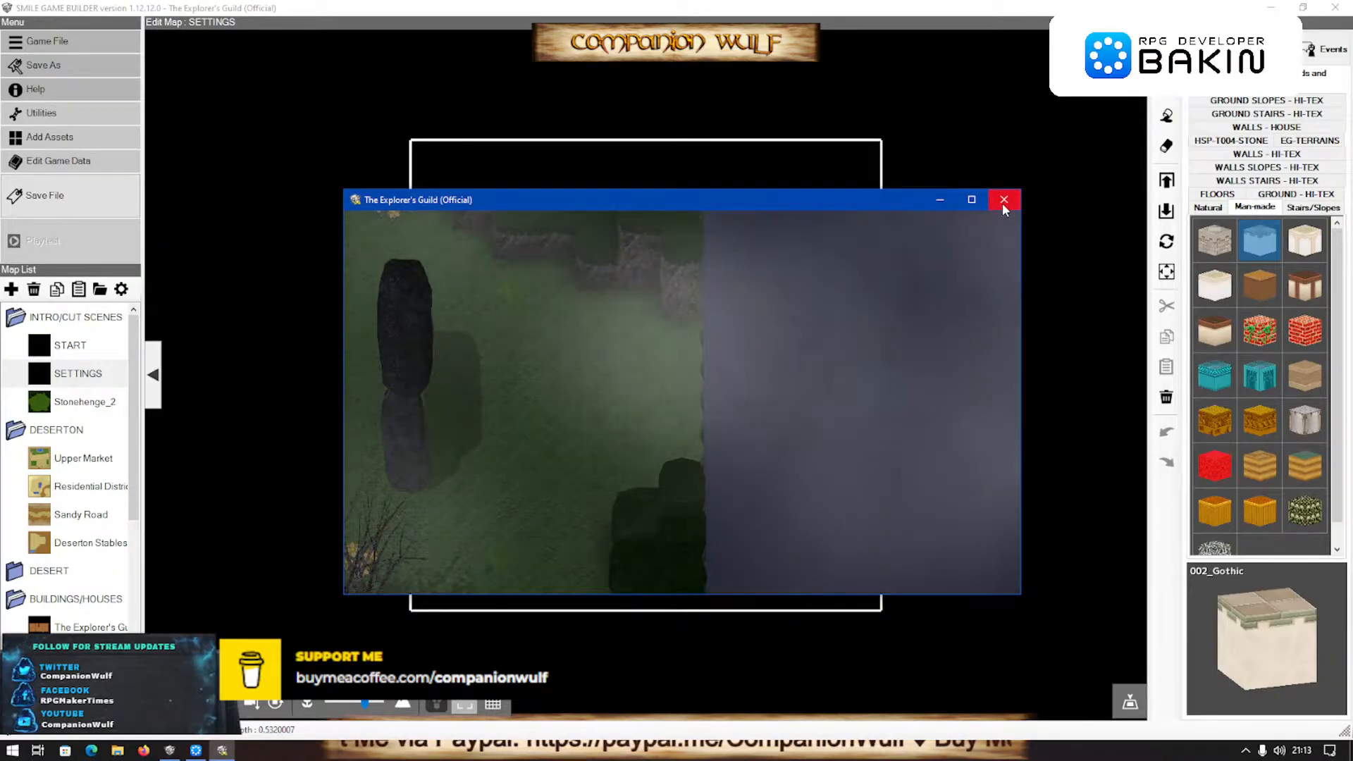
click(1003, 200)
In RPG Developer Bakin, convert the Plain Desert ledge tiles behind the small houses into stairs descending toward the houses, with Influential Elevation 4
key(alt+Tab)
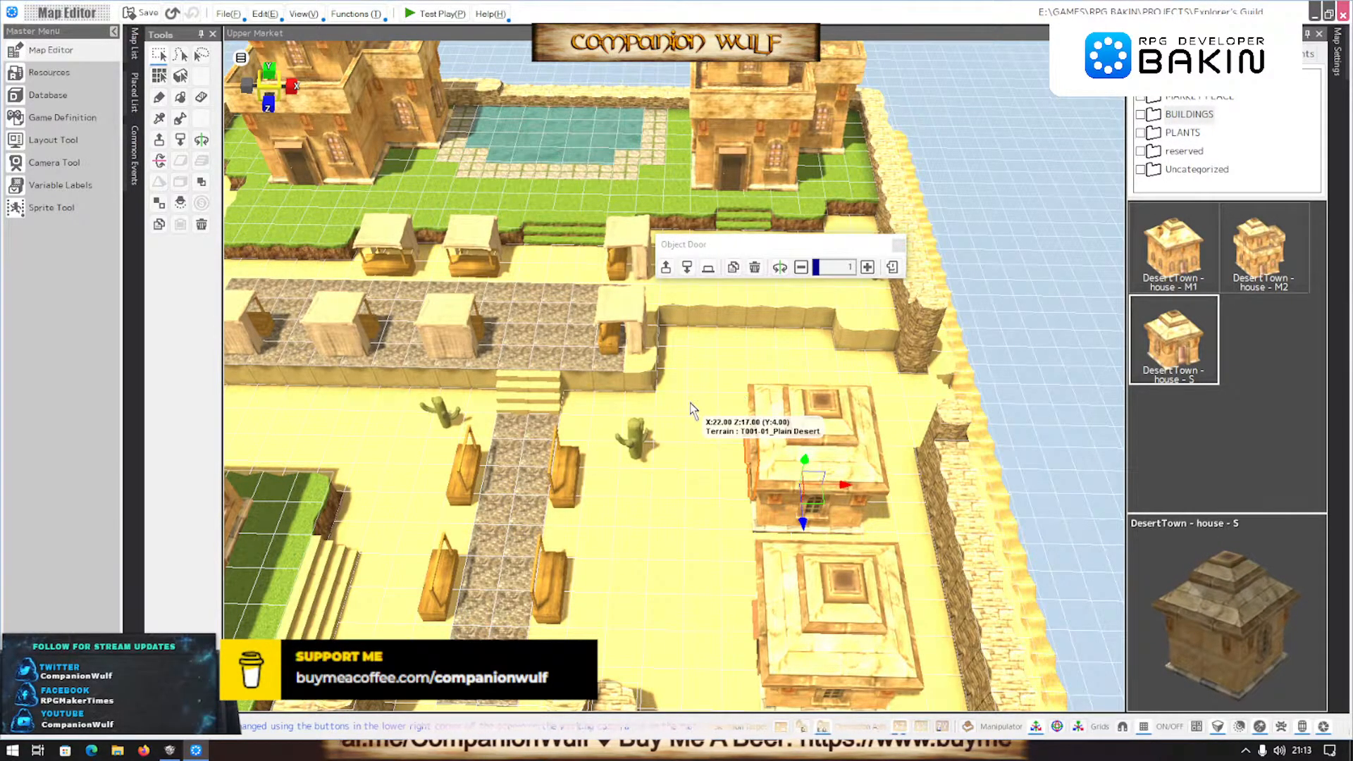
right_drag(695, 408, 725, 442)
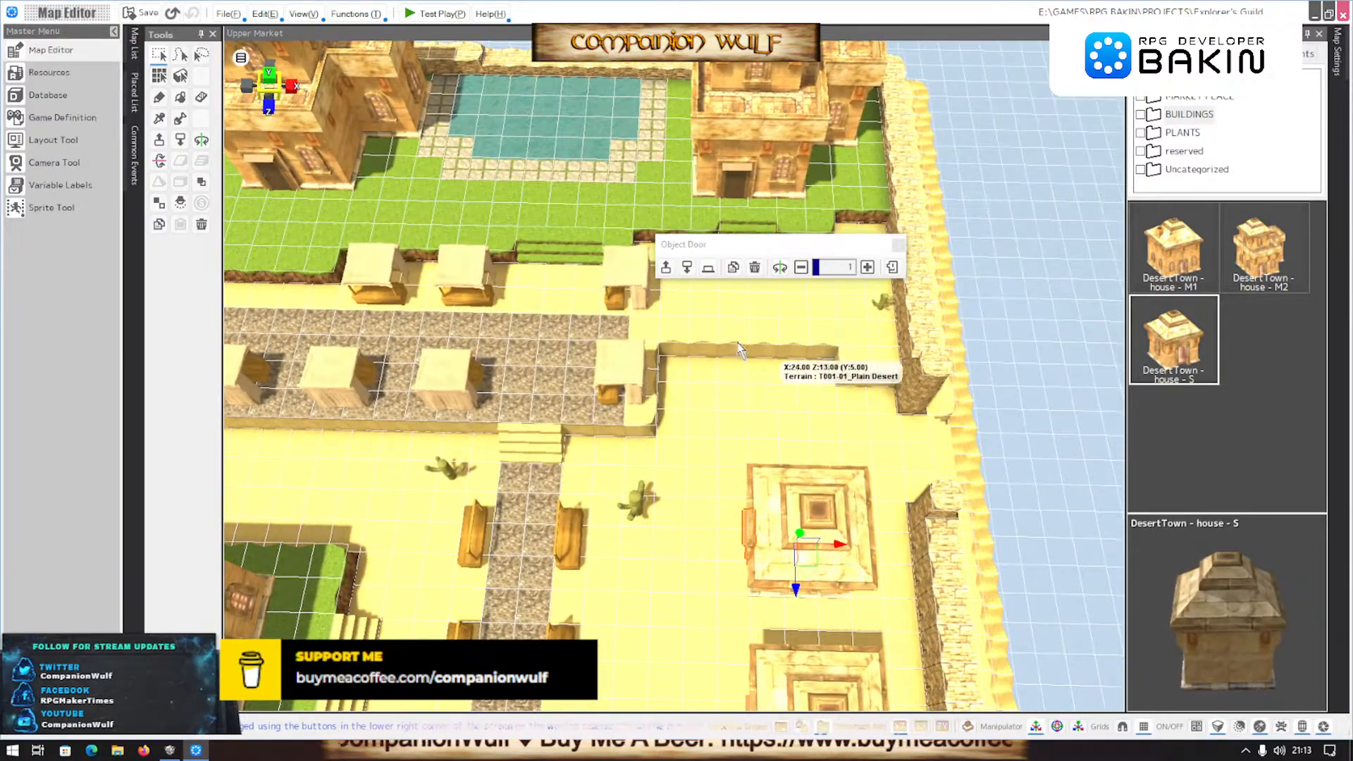
mouse_move(733, 334)
mouse_down()
mouse_move(786, 335)
mouse_move(732, 334)
mouse_move(758, 339)
mouse_up()
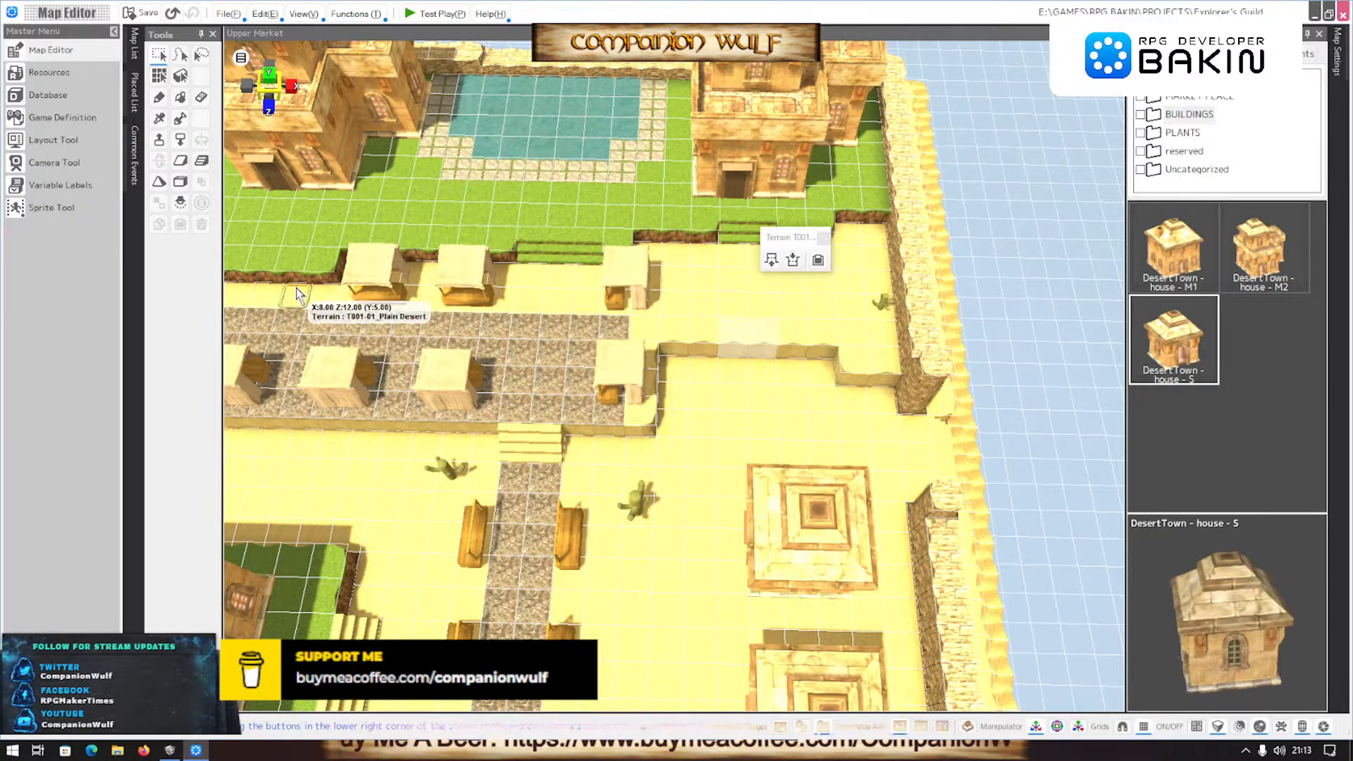
click(201, 161)
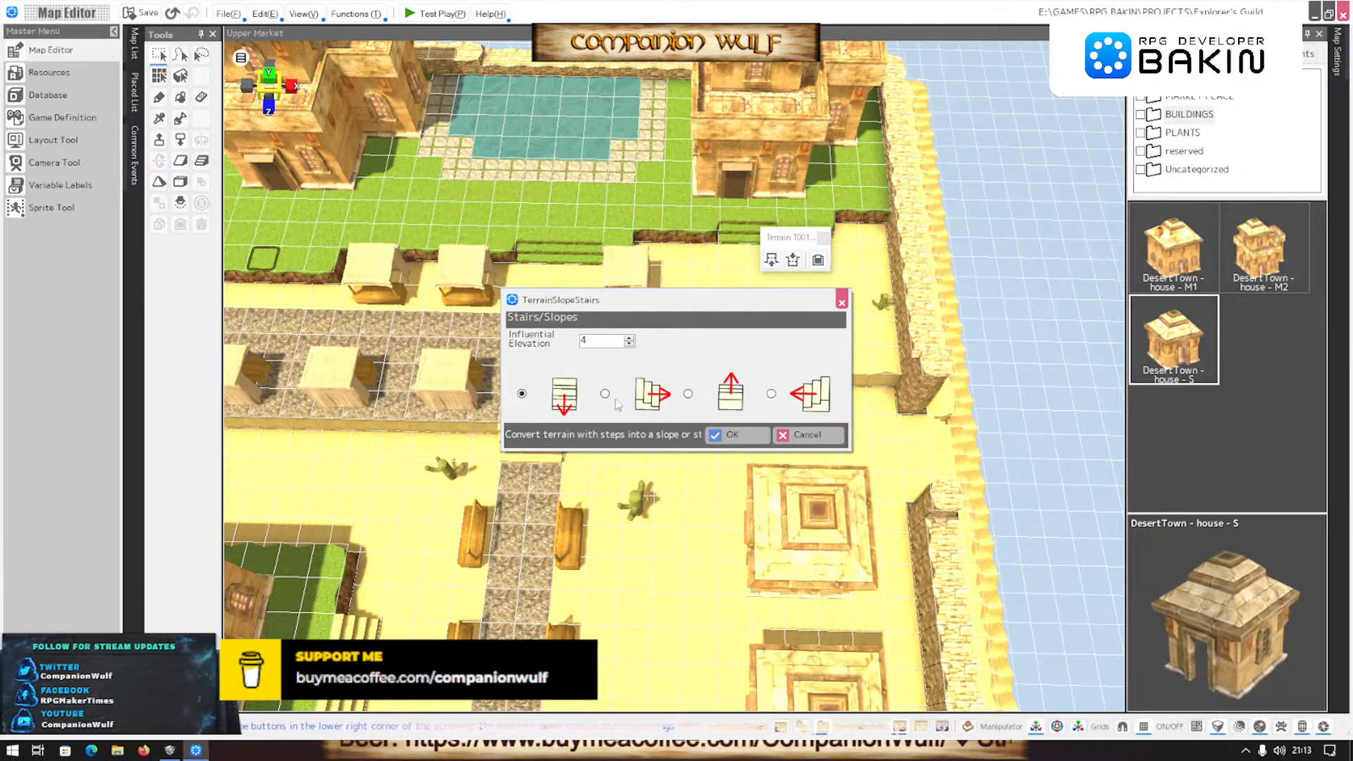
click(732, 434)
right_drag(724, 438, 645, 411)
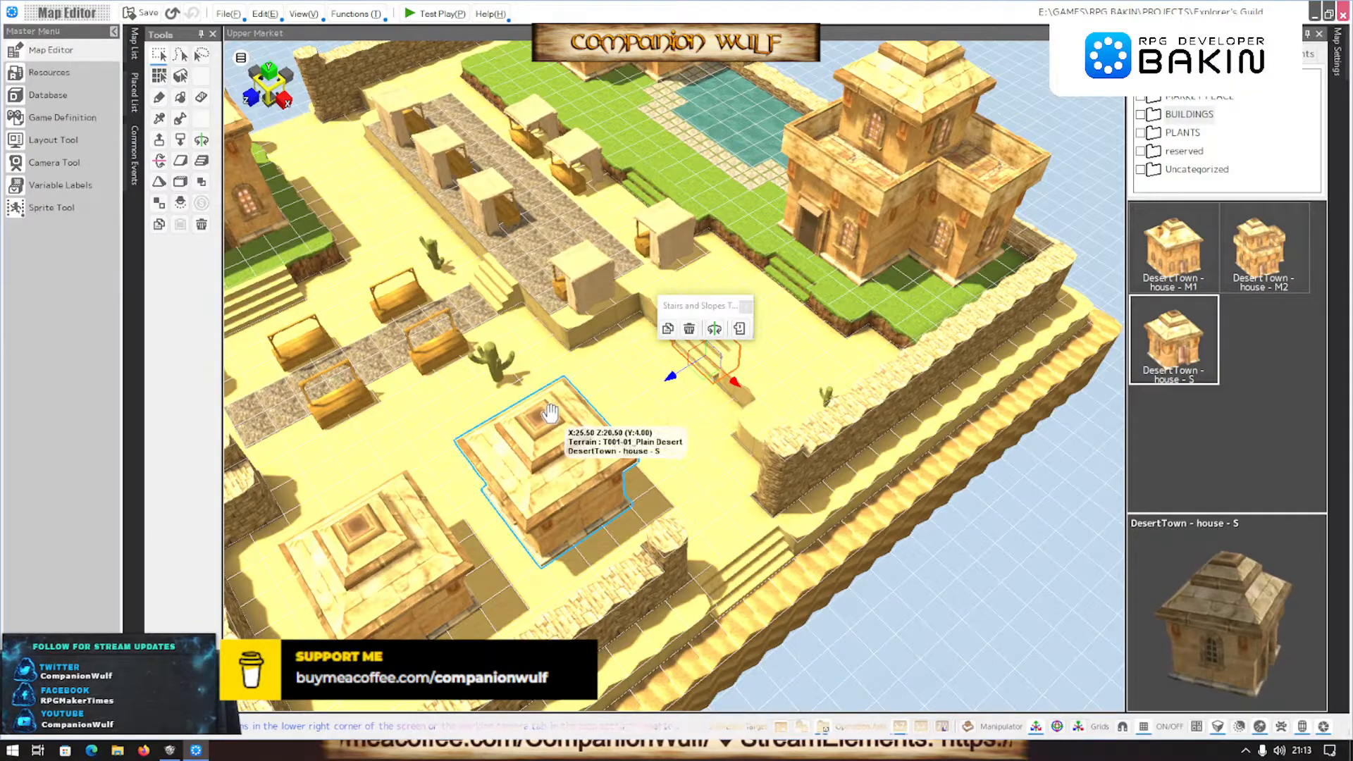
right_drag(535, 412, 606, 438)
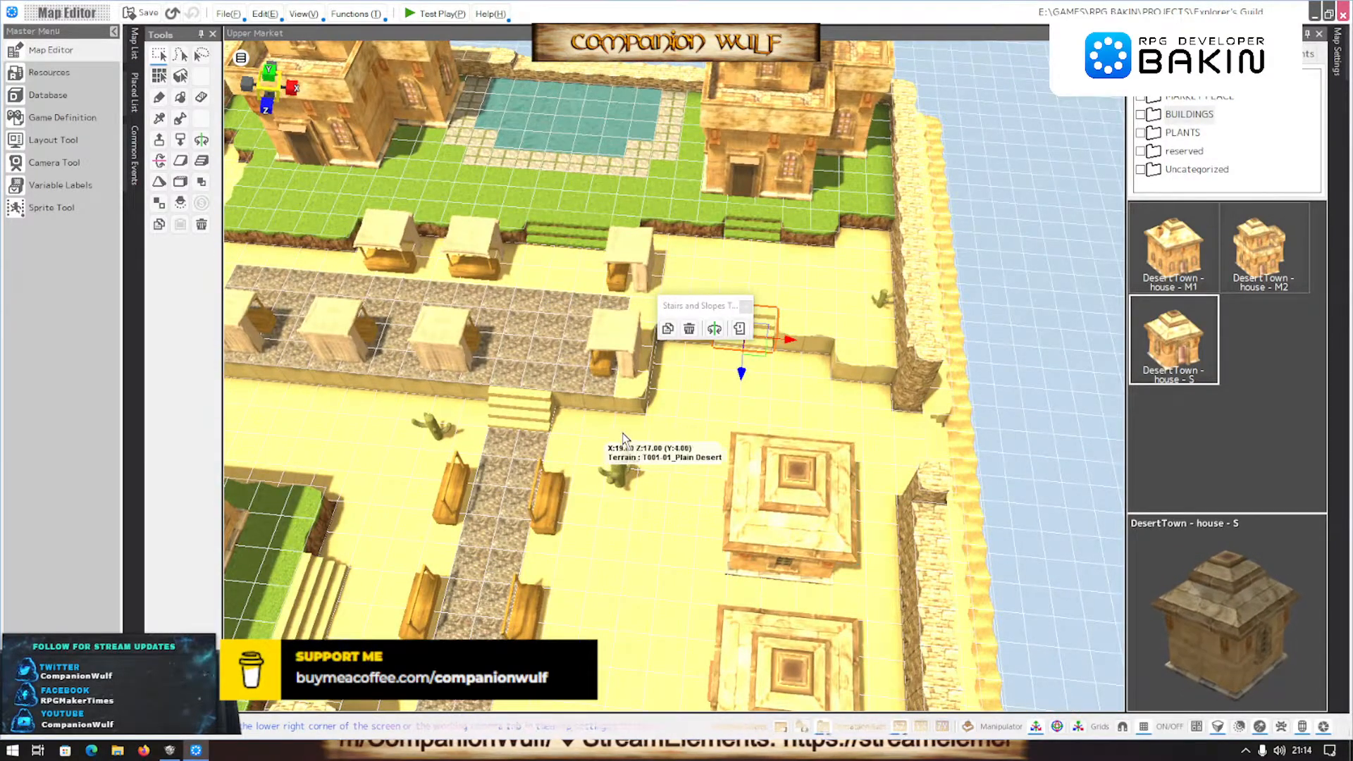
right_drag(623, 438, 611, 438)
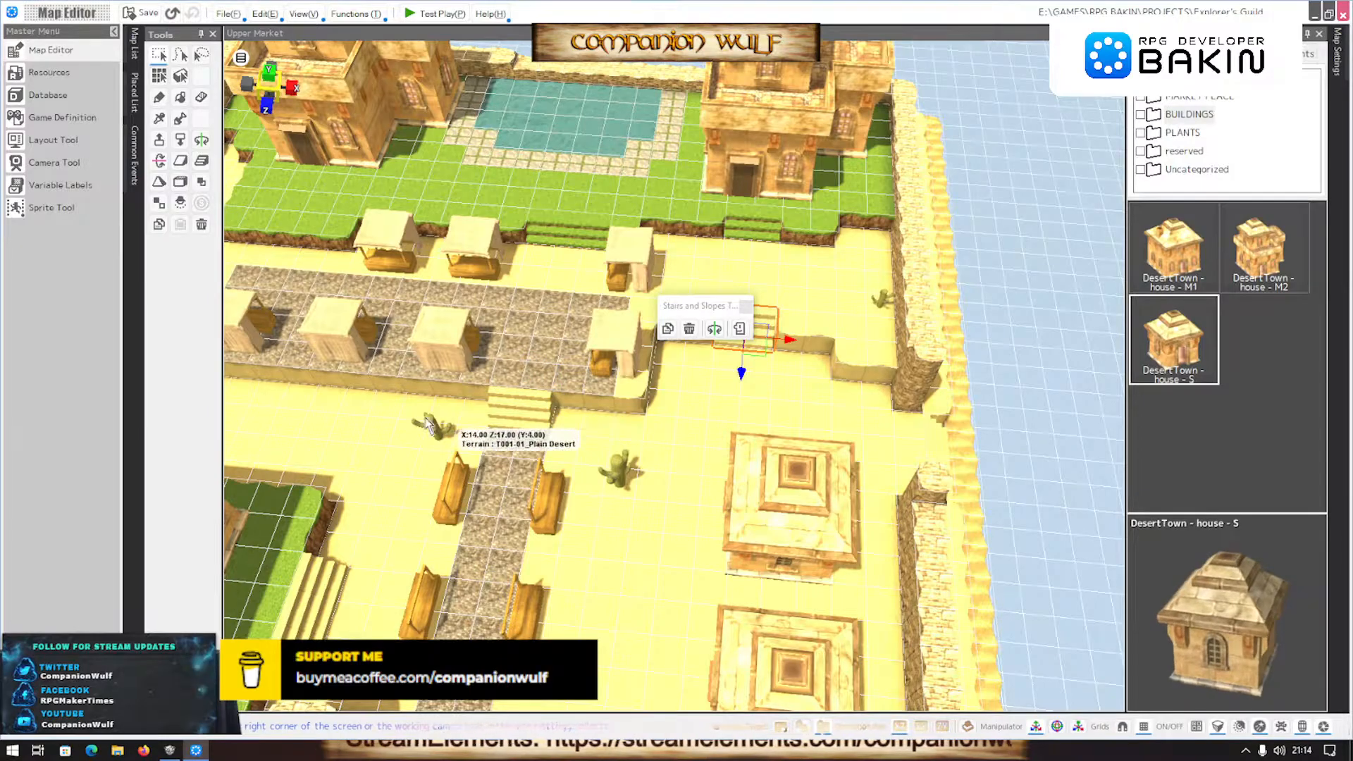
scroll(409, 420, down, 1)
right_drag(370, 437, 500, 304)
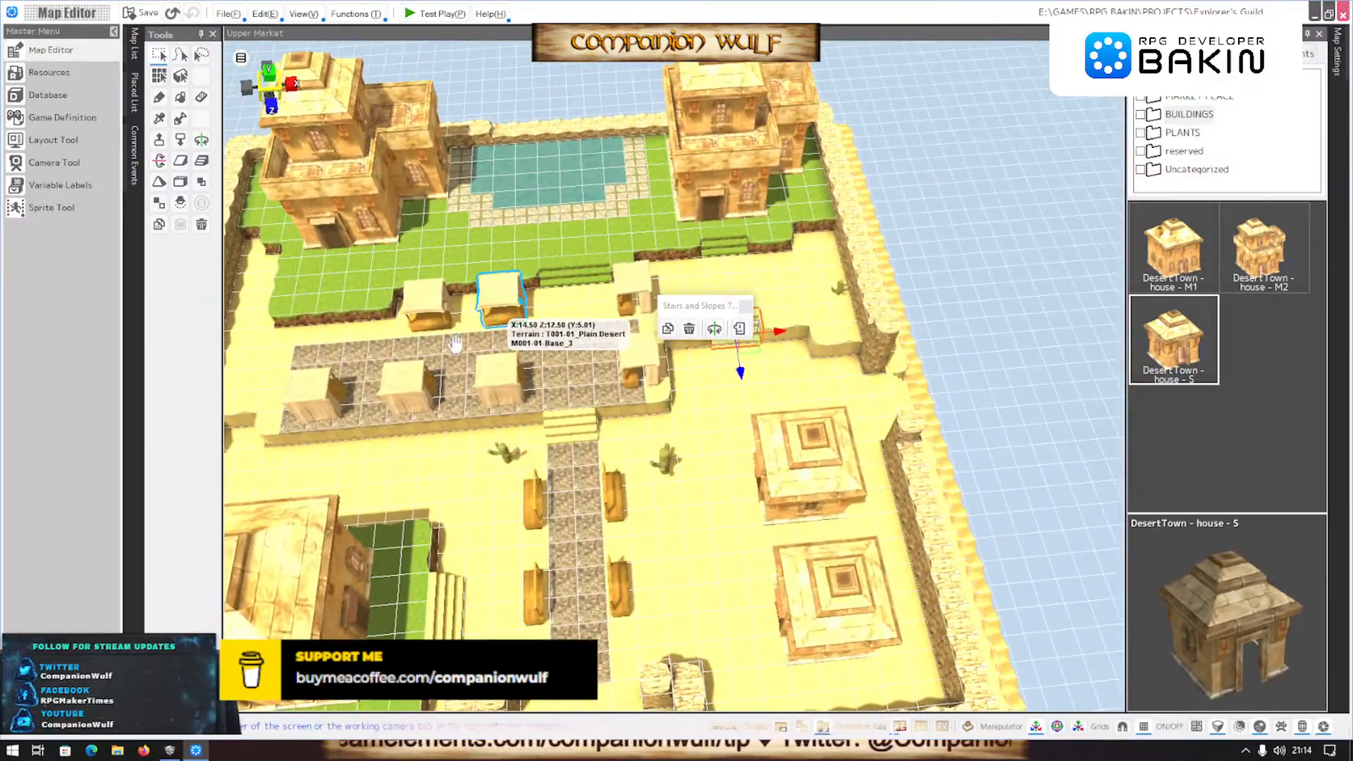
Switch to SMILE GAME BUILDER and open the original Upper Market map to examine its layout
click(169, 750)
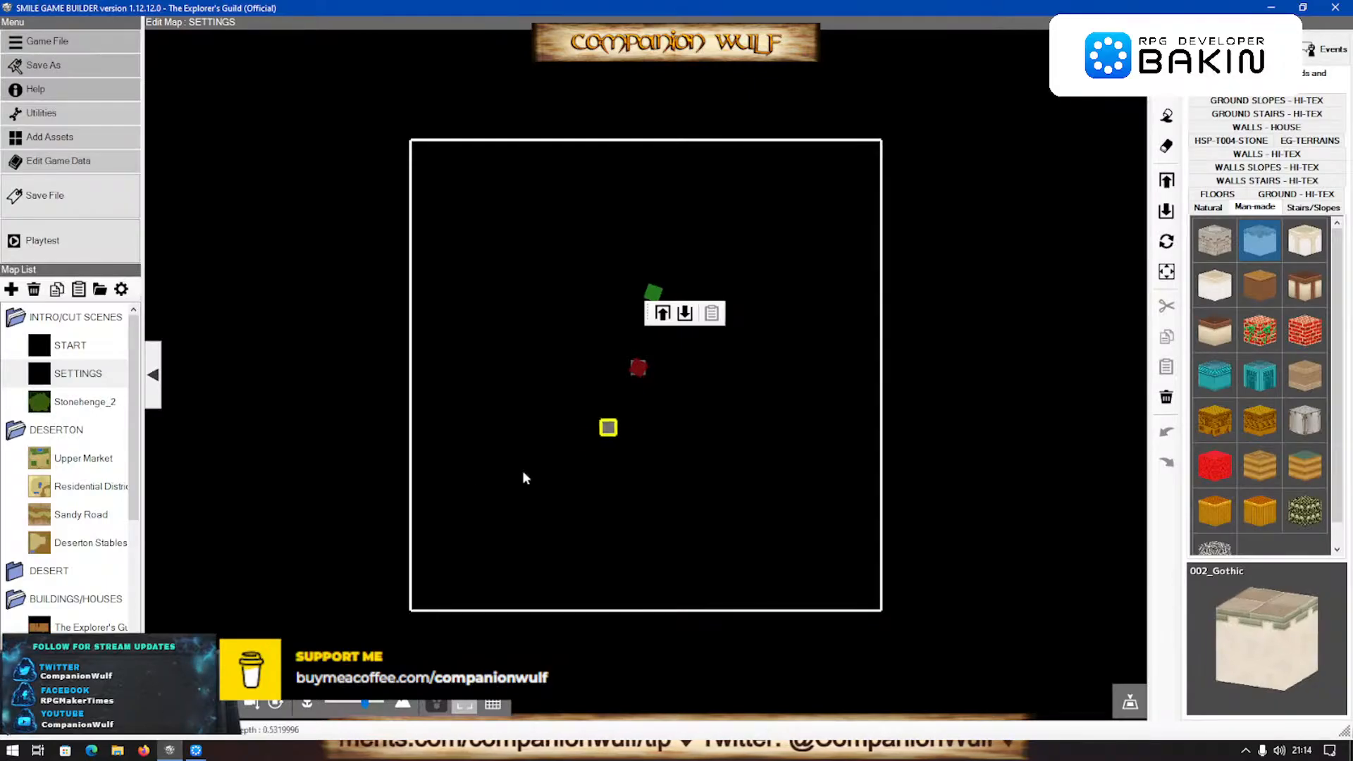
click(65, 462)
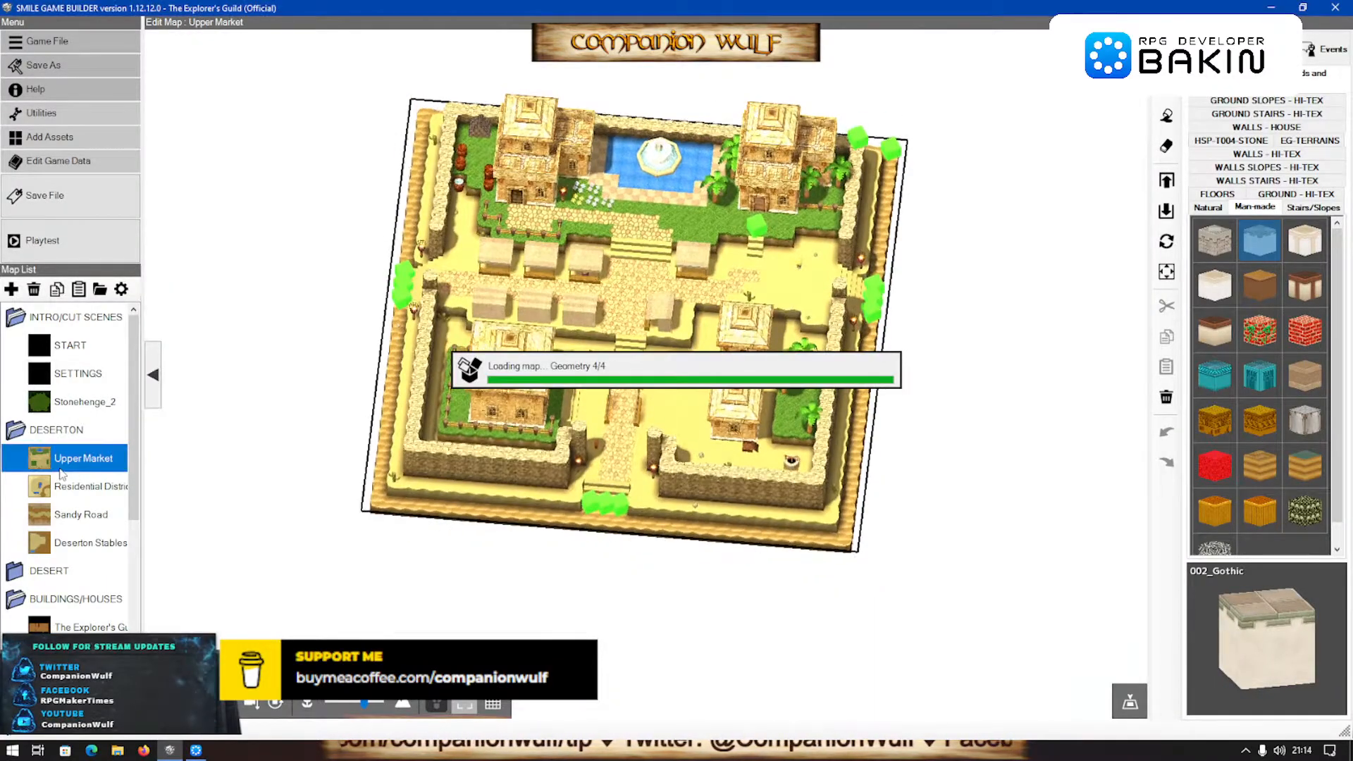
right_drag(620, 541, 583, 530)
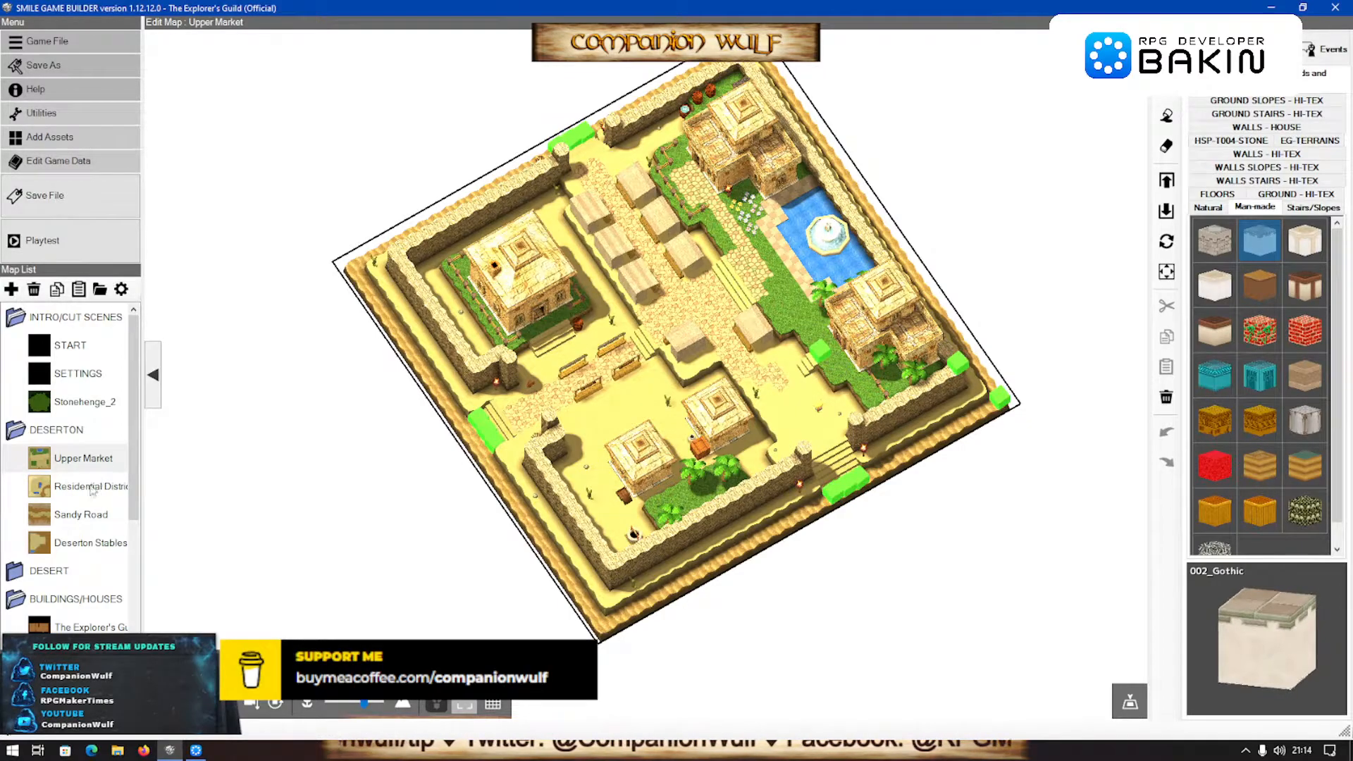
Open The Explorer's Guild map in the BUILDINGS/HOUSES folder and examine its whole interior layout
click(78, 626)
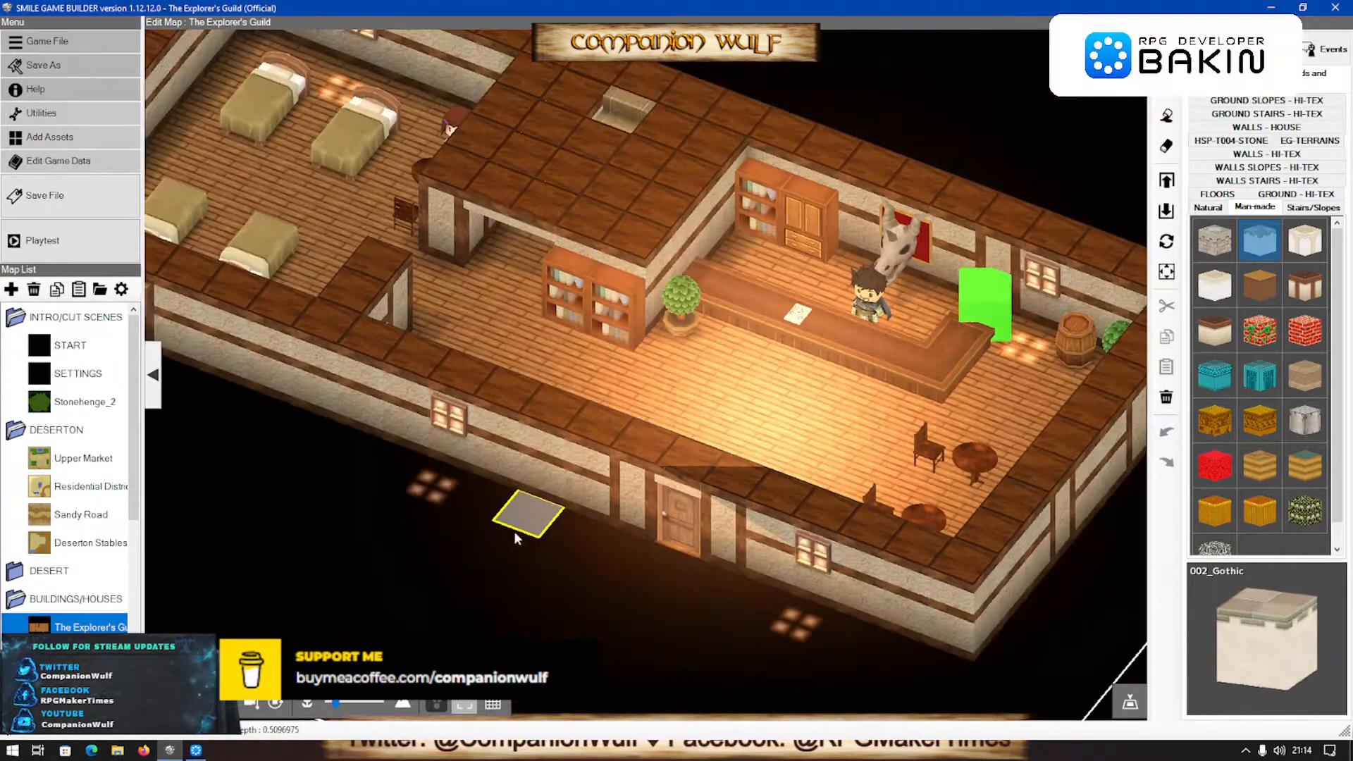
right_drag(498, 546, 572, 542)
scroll(529, 579, down, 2)
scroll(569, 544, down, 3)
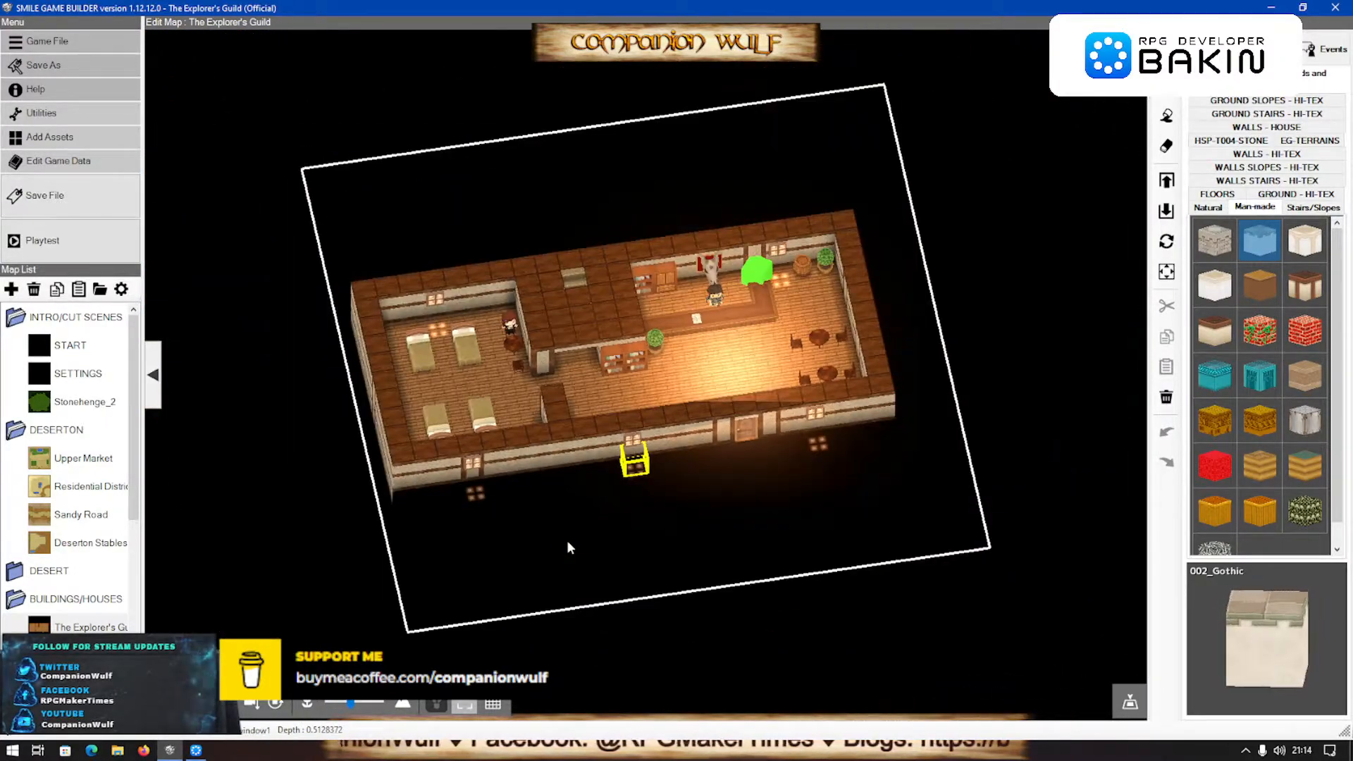
scroll(568, 546, up, 2)
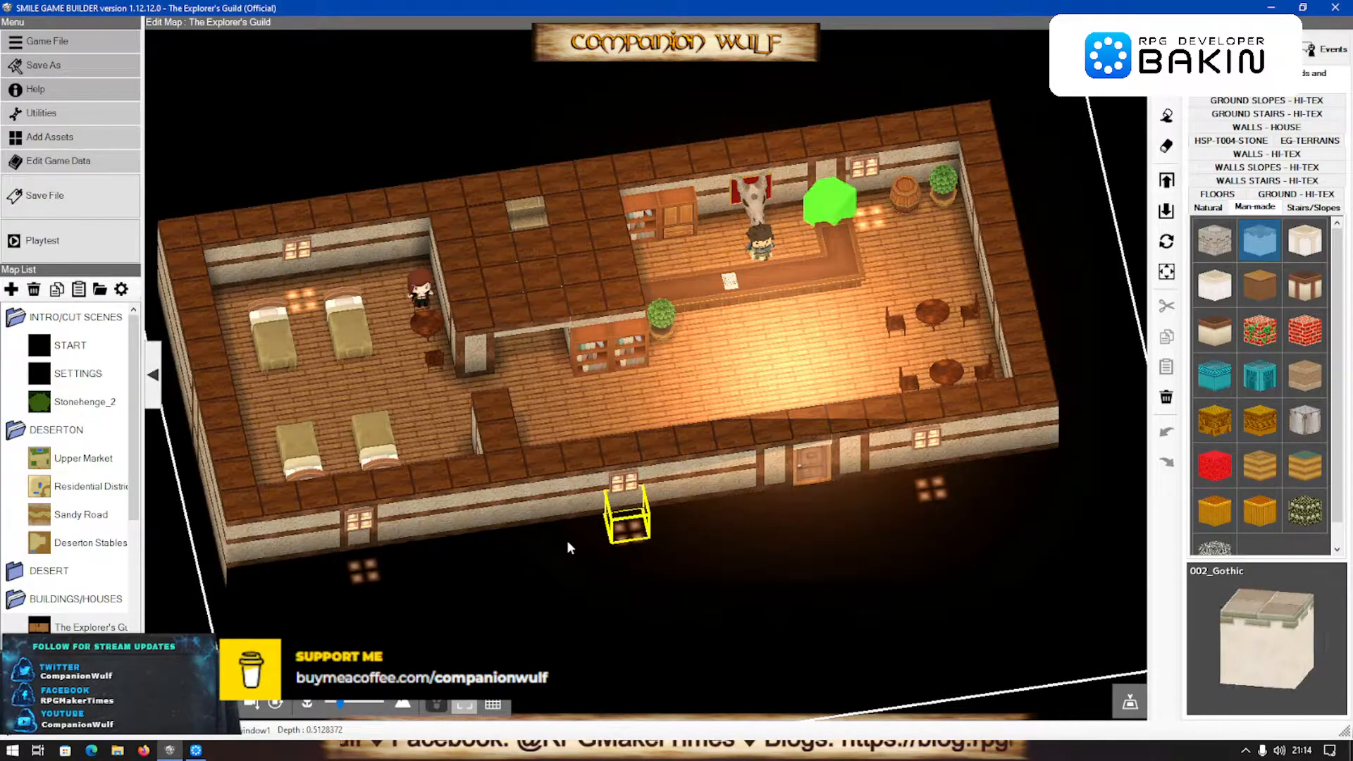
scroll(569, 547, down, 1)
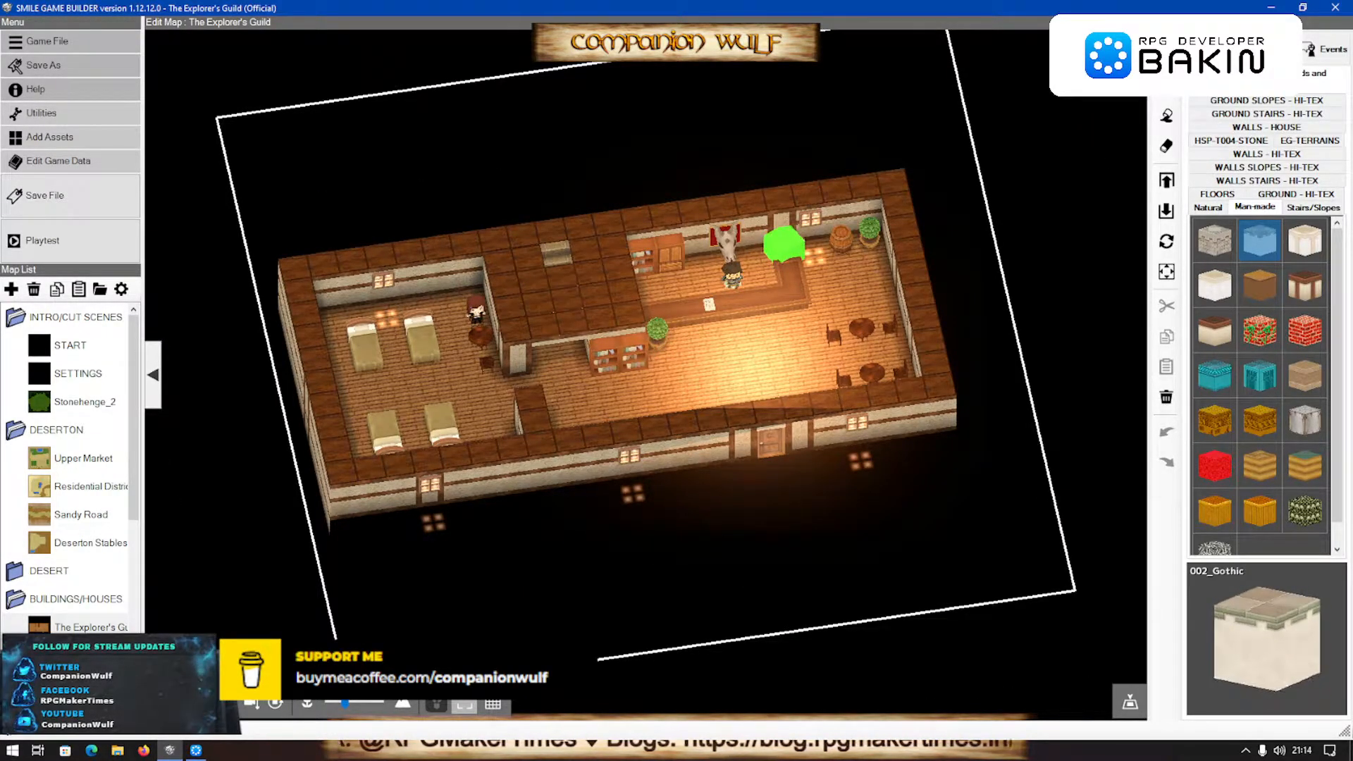
Return to RPG Developer Bakin, save the project, and start a new map with template loading
click(205, 751)
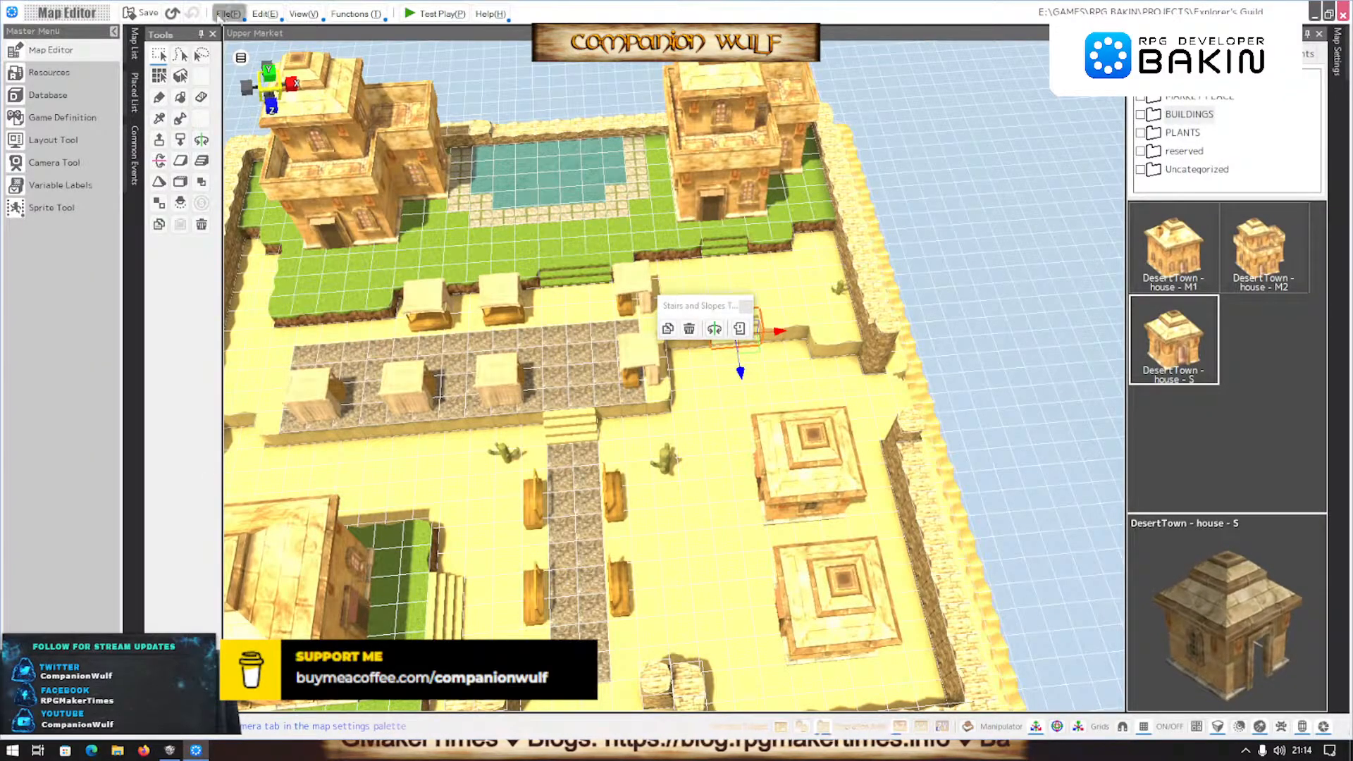
click(134, 17)
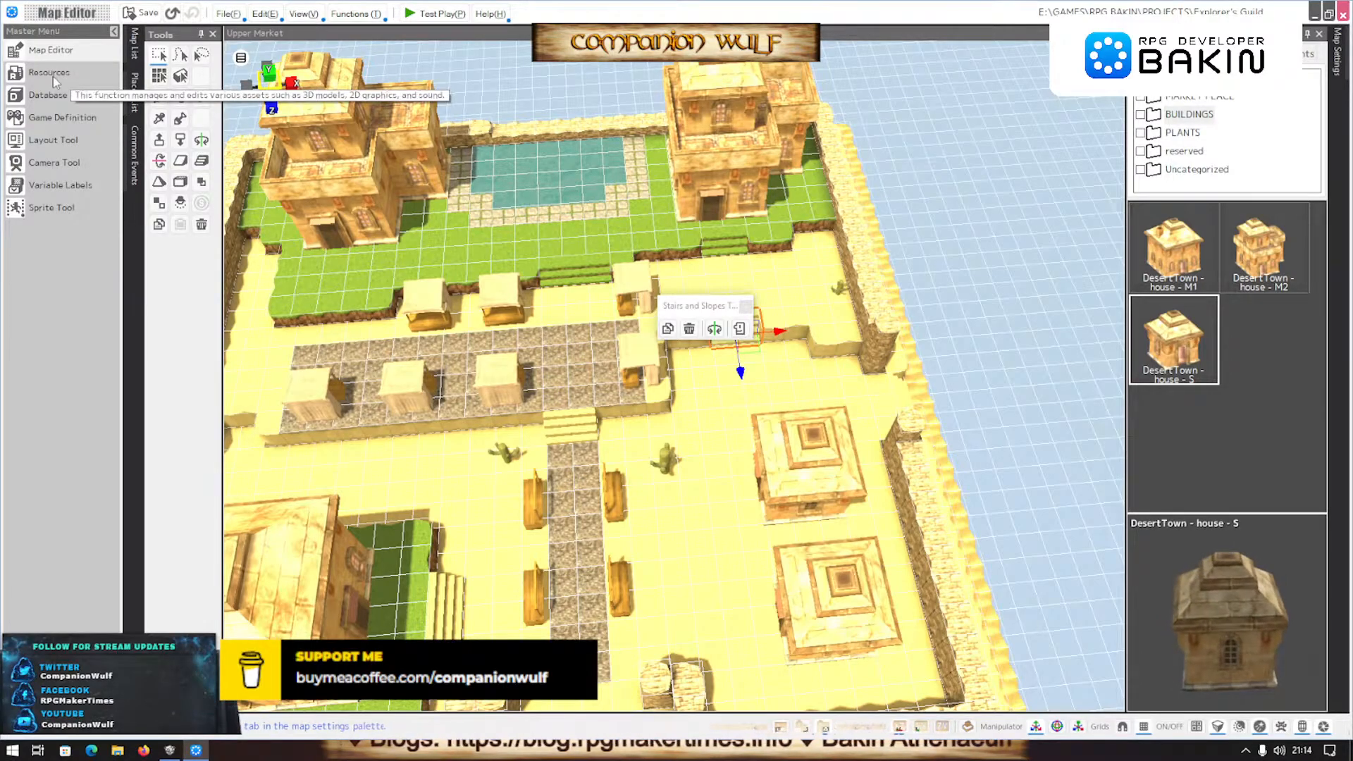
click(139, 54)
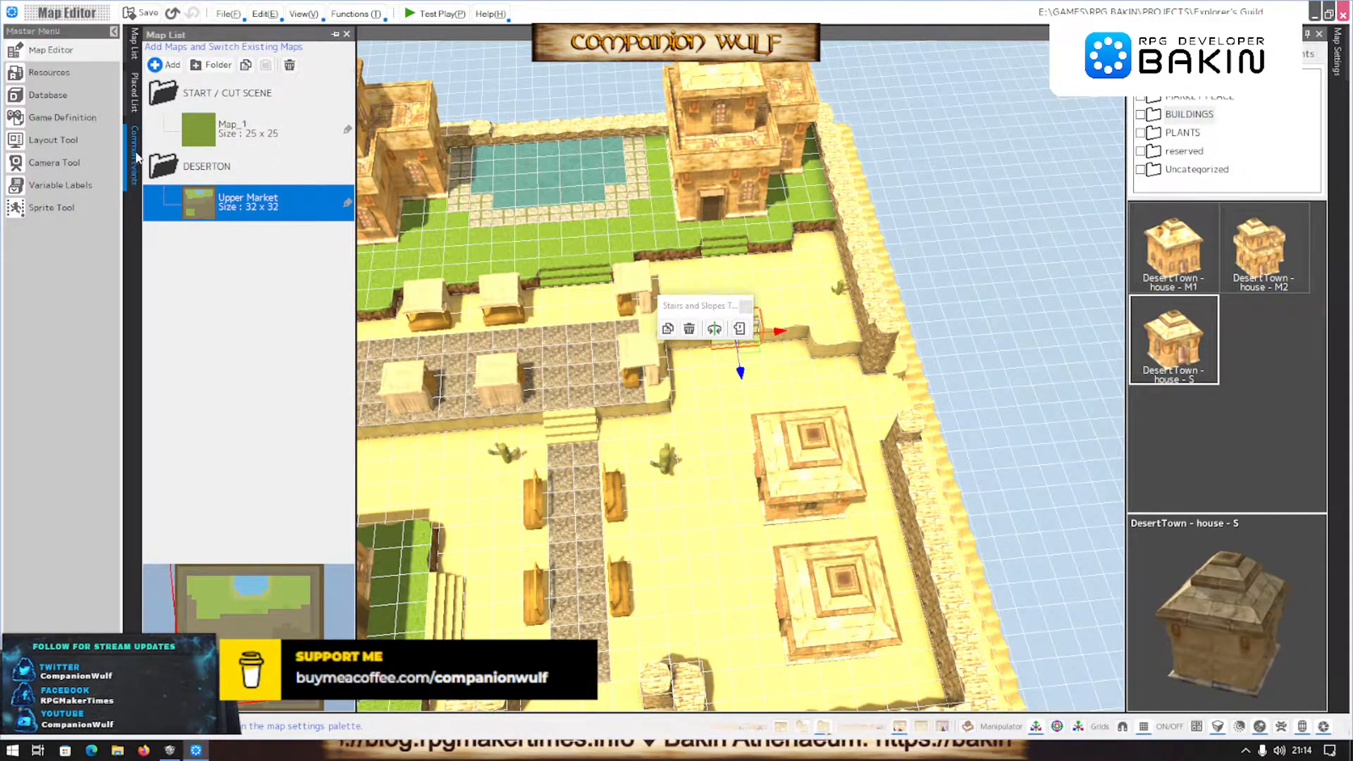
click(162, 65)
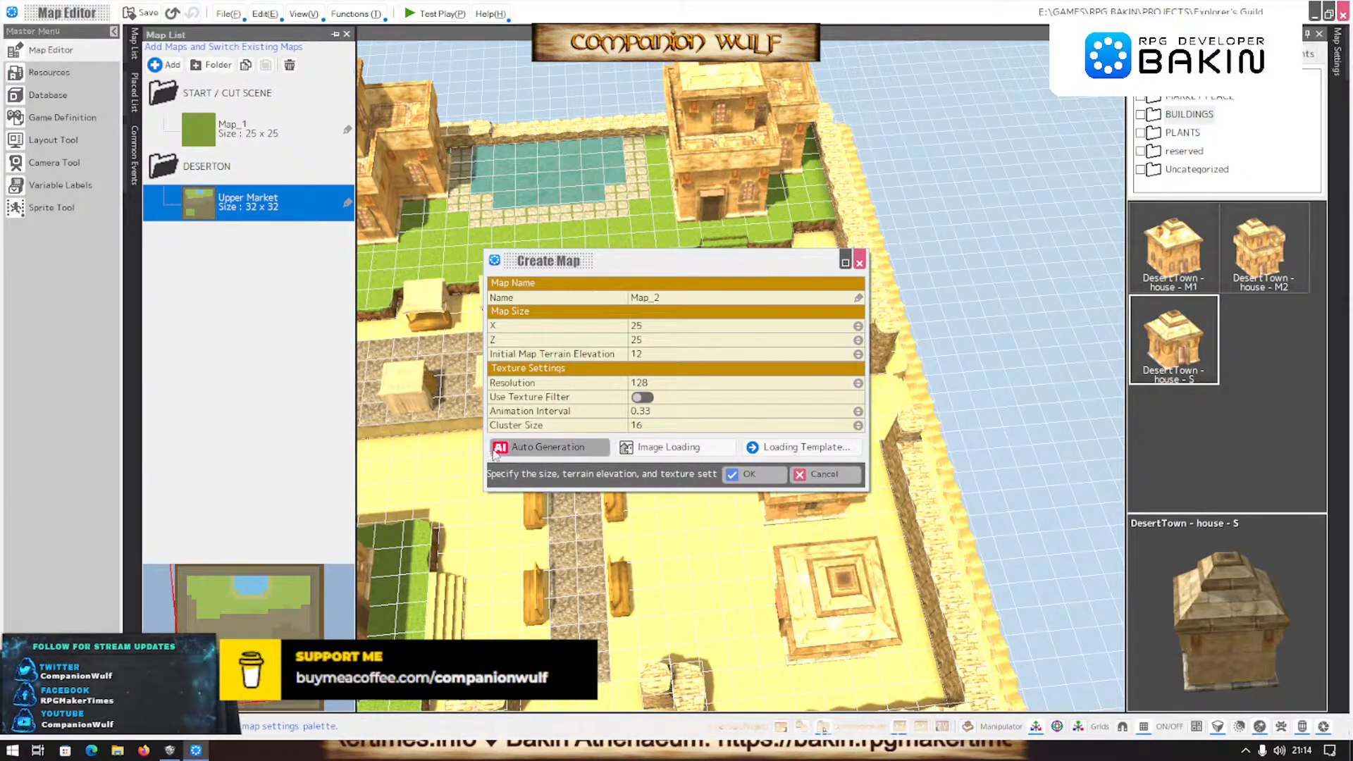
click(793, 453)
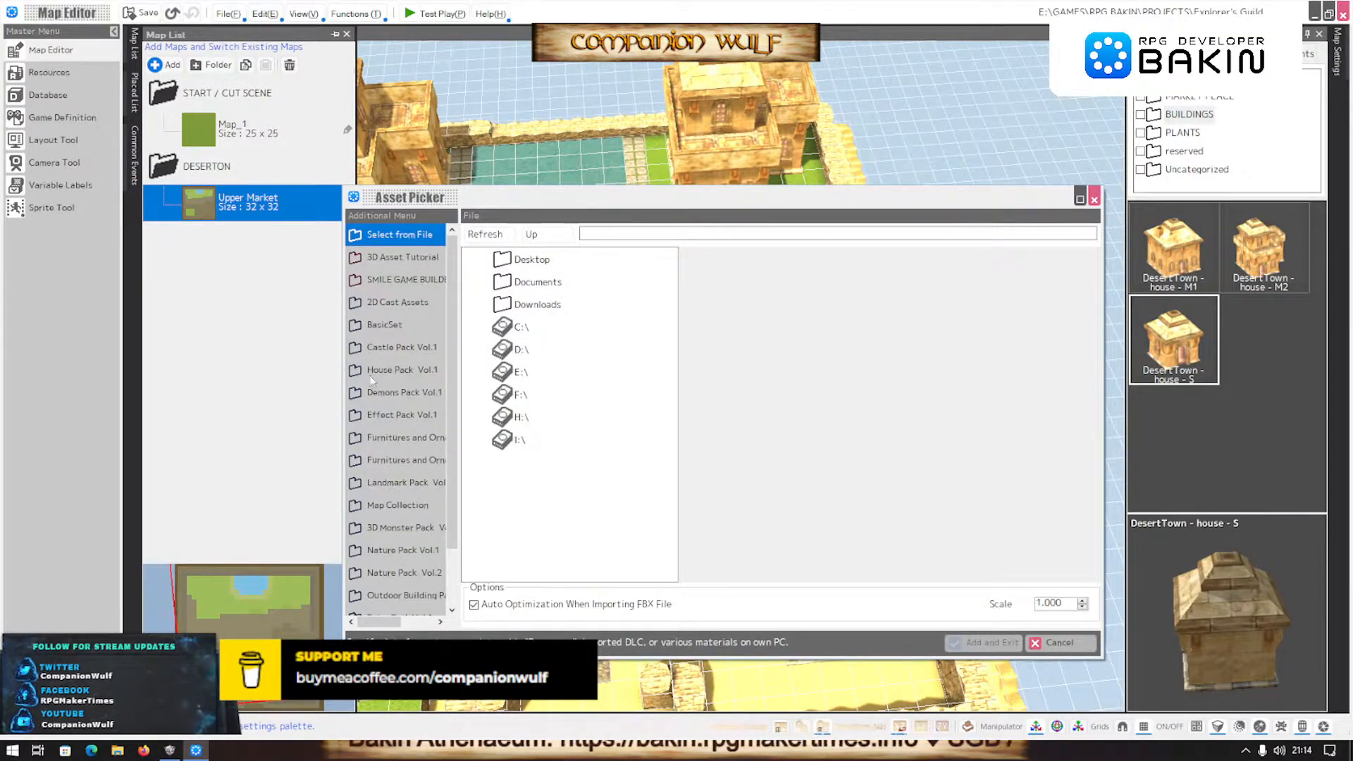
Look through the map templates in the SMILE GAME BUILDER Pack
click(383, 283)
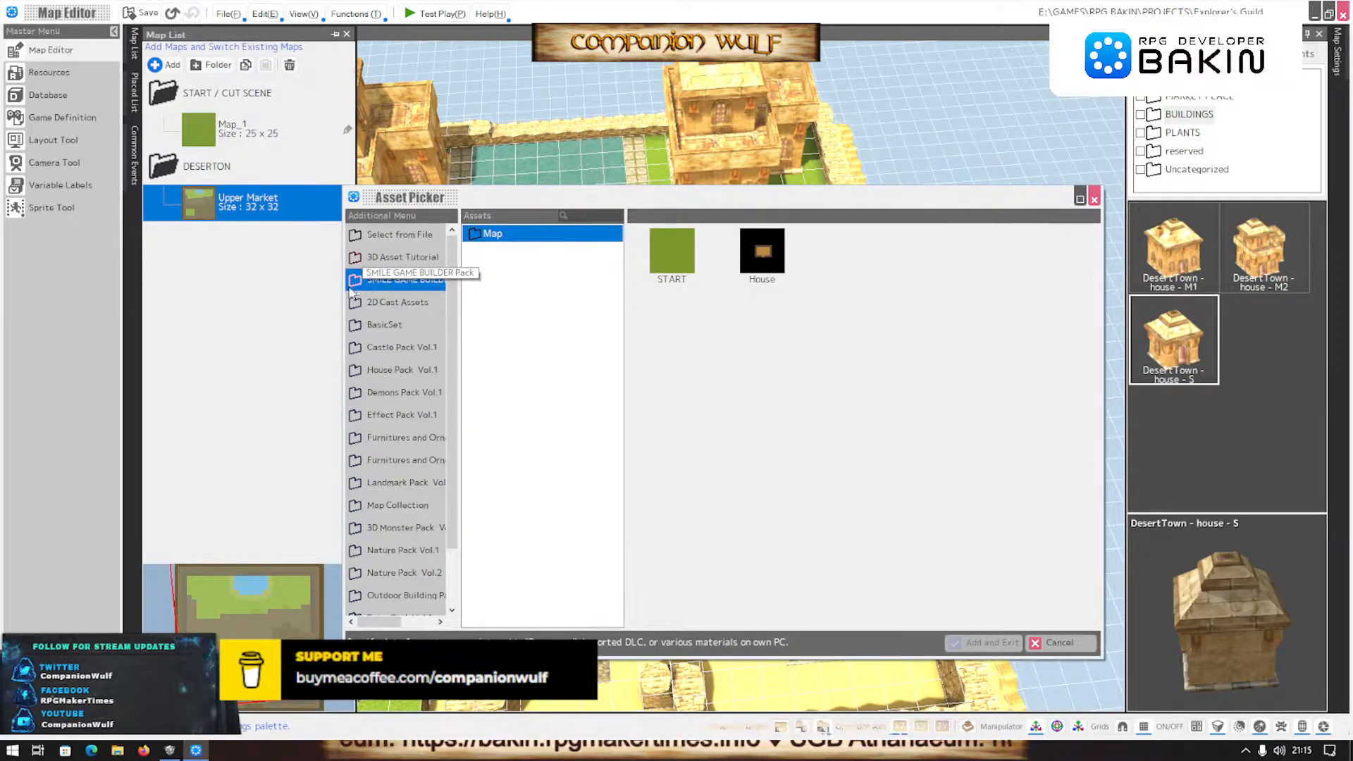
double_click(481, 236)
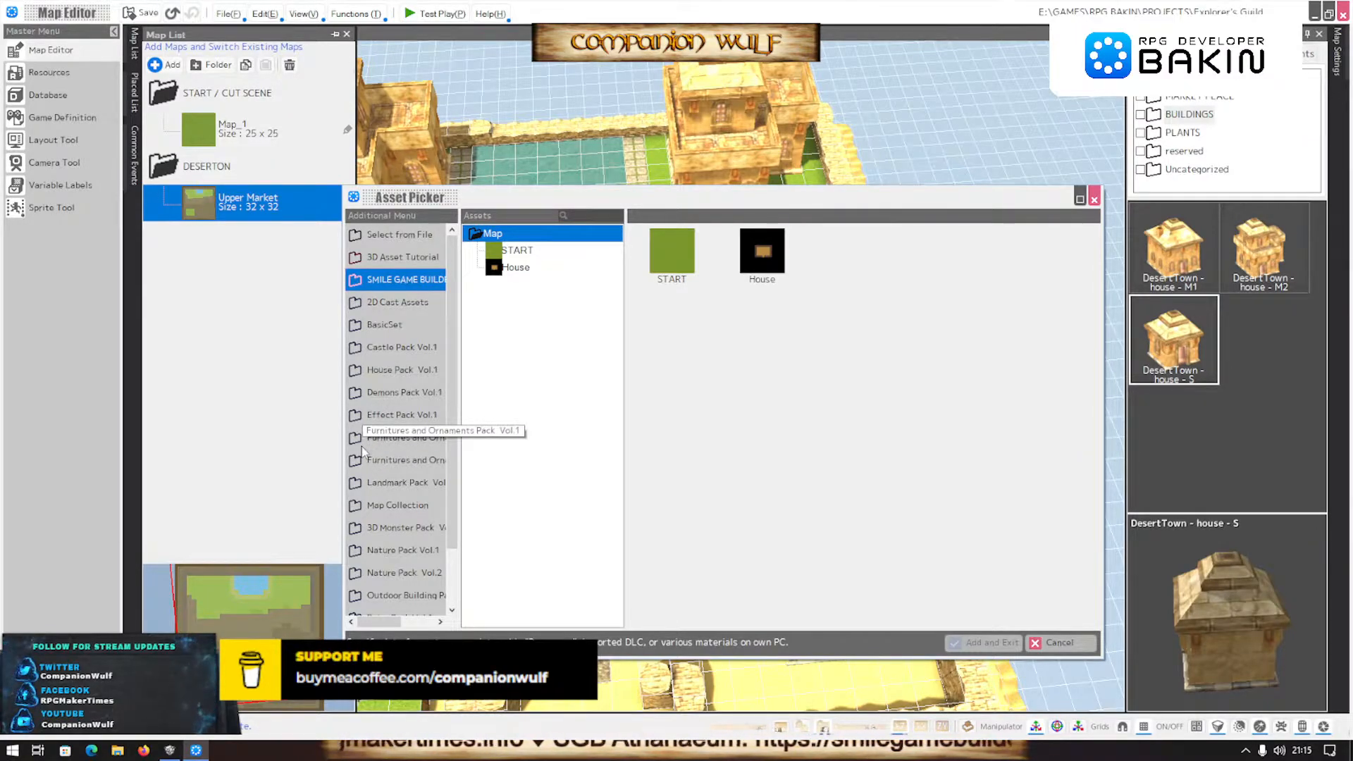
click(354, 238)
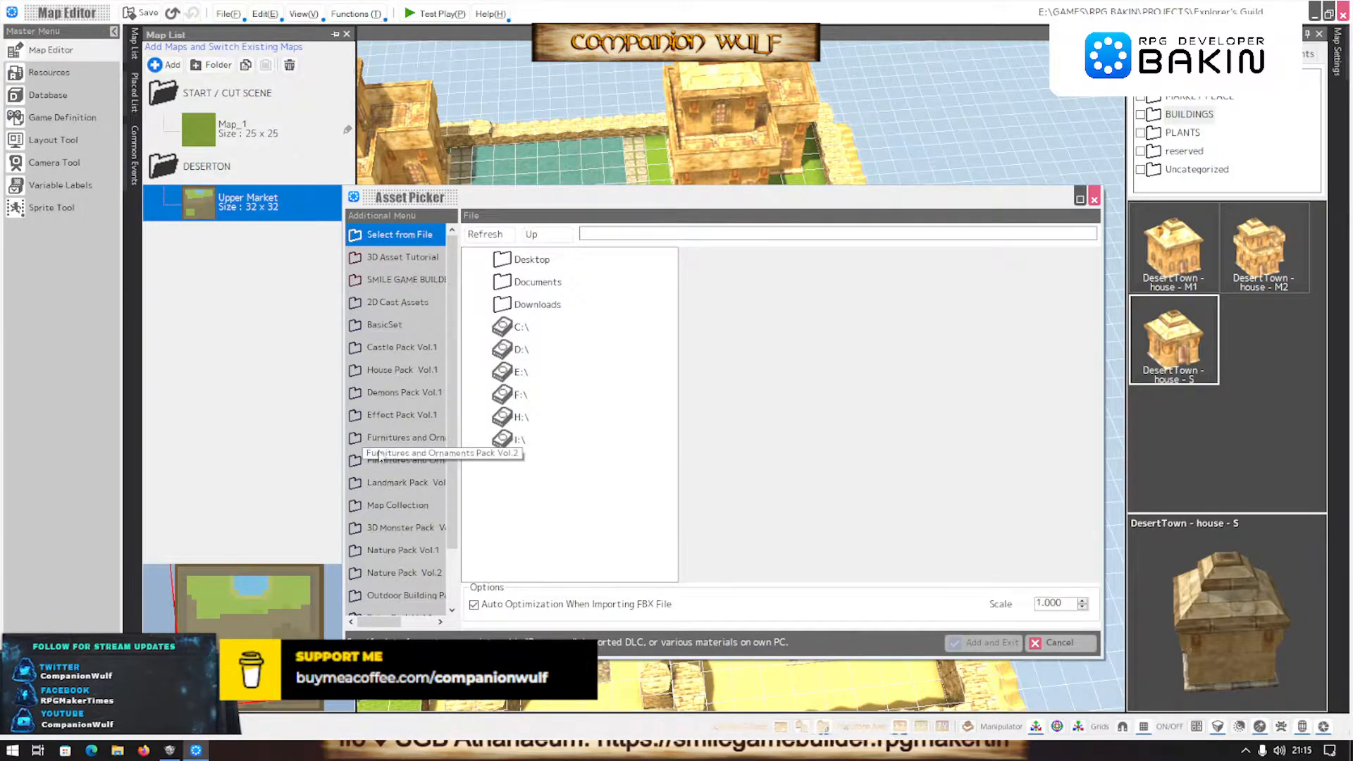
click(366, 285)
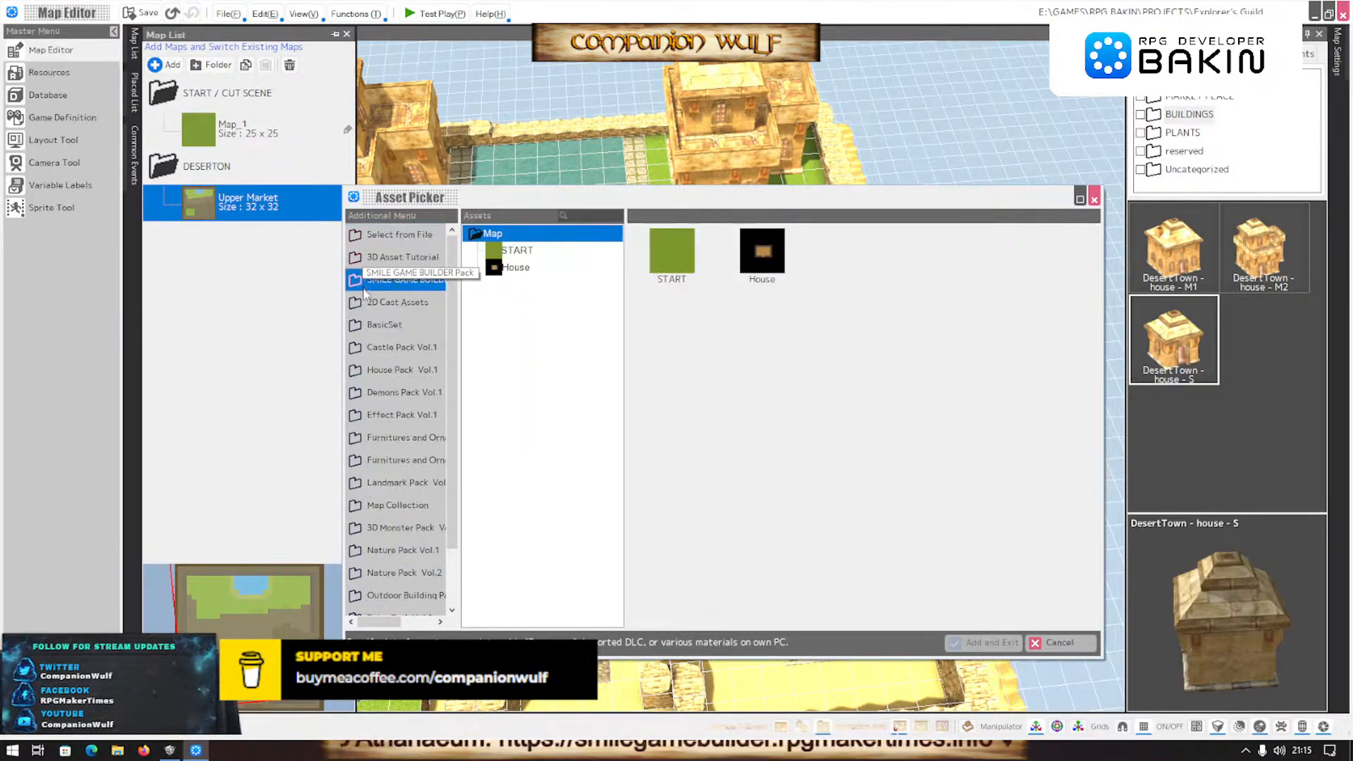
Browse files on the E: drive for map data in SMILE GAME BUILDER\PROJECTS, including the PROJECT ASSETS folder
click(360, 238)
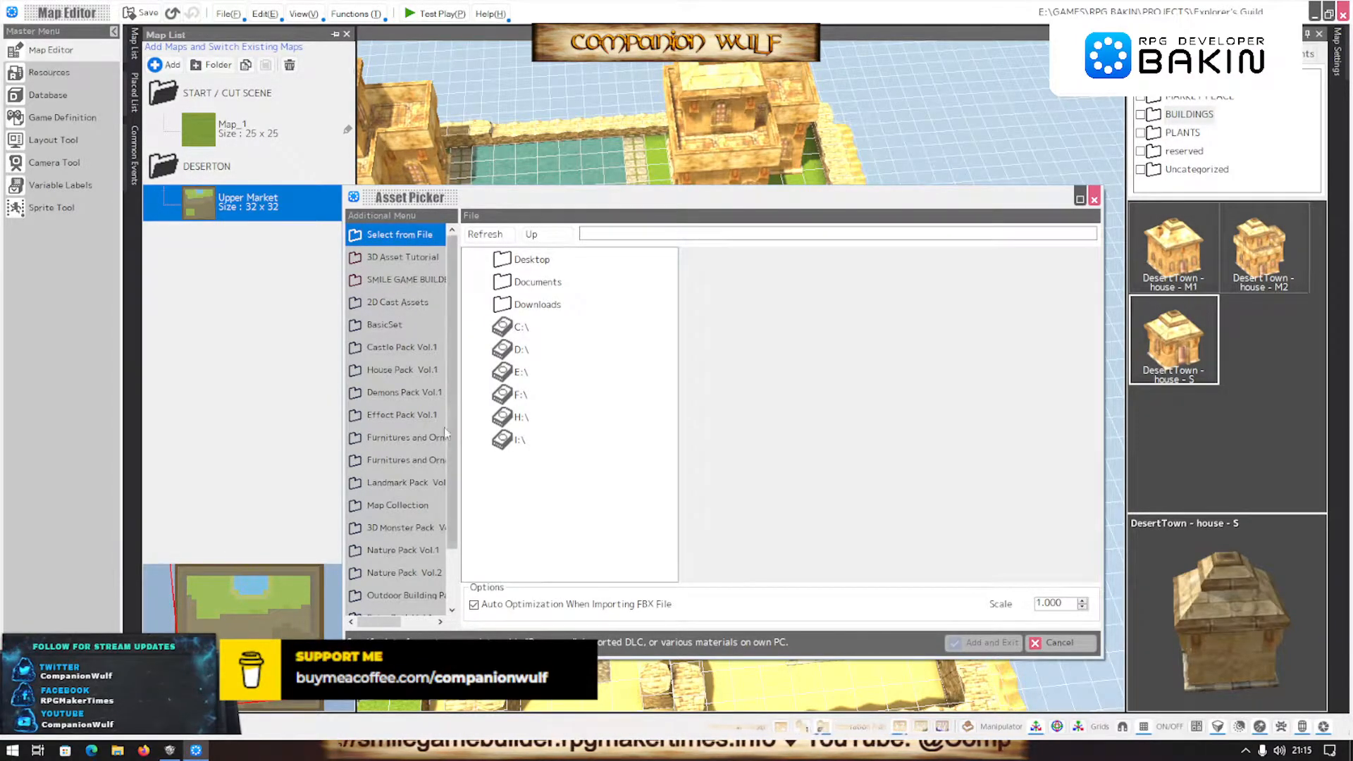
click(508, 371)
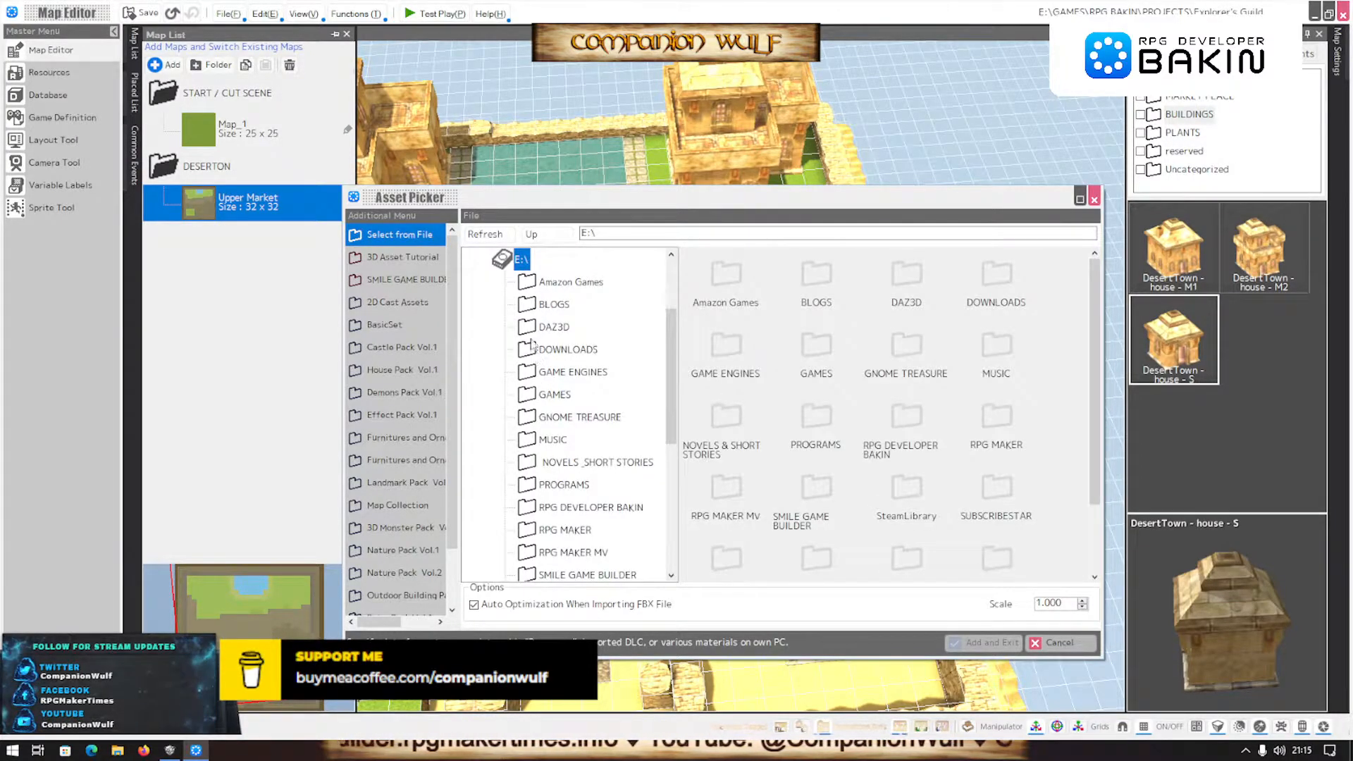
scroll(531, 518, down, 2)
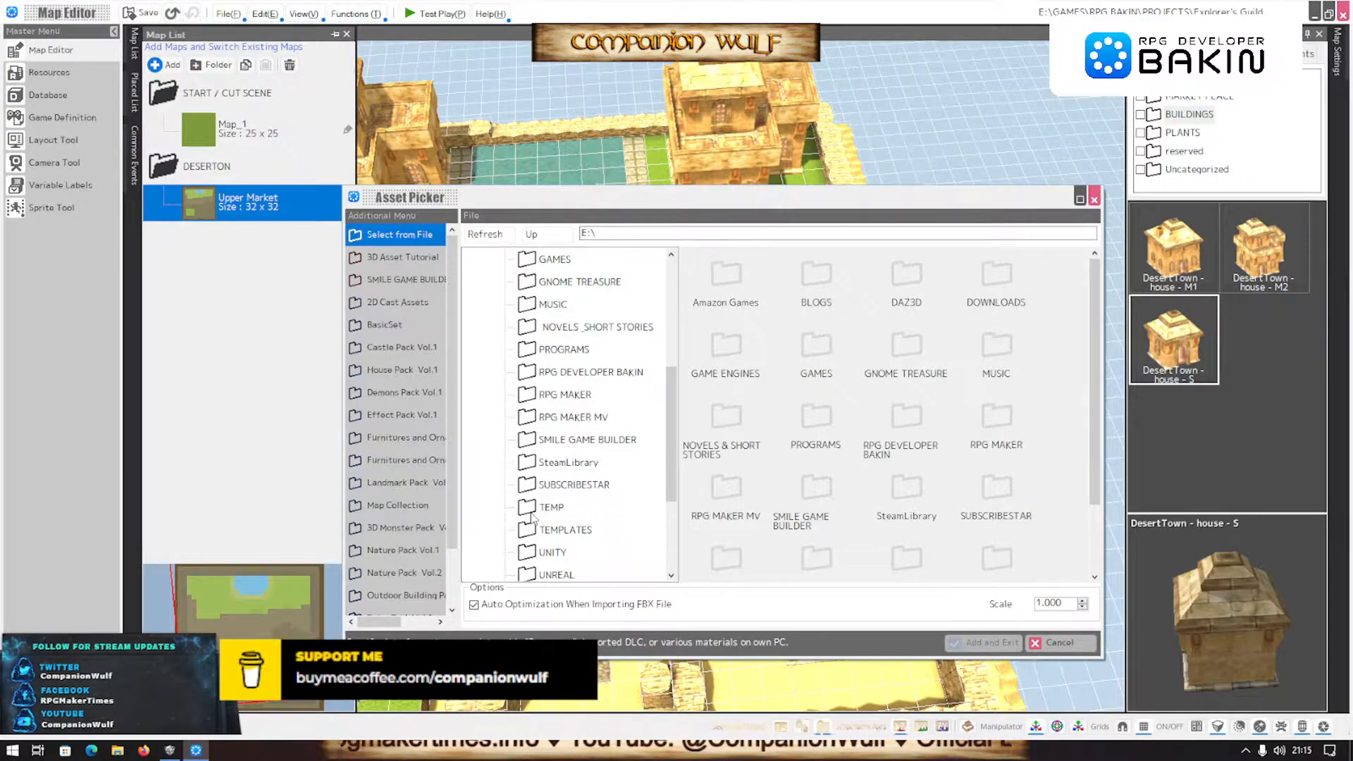
click(533, 439)
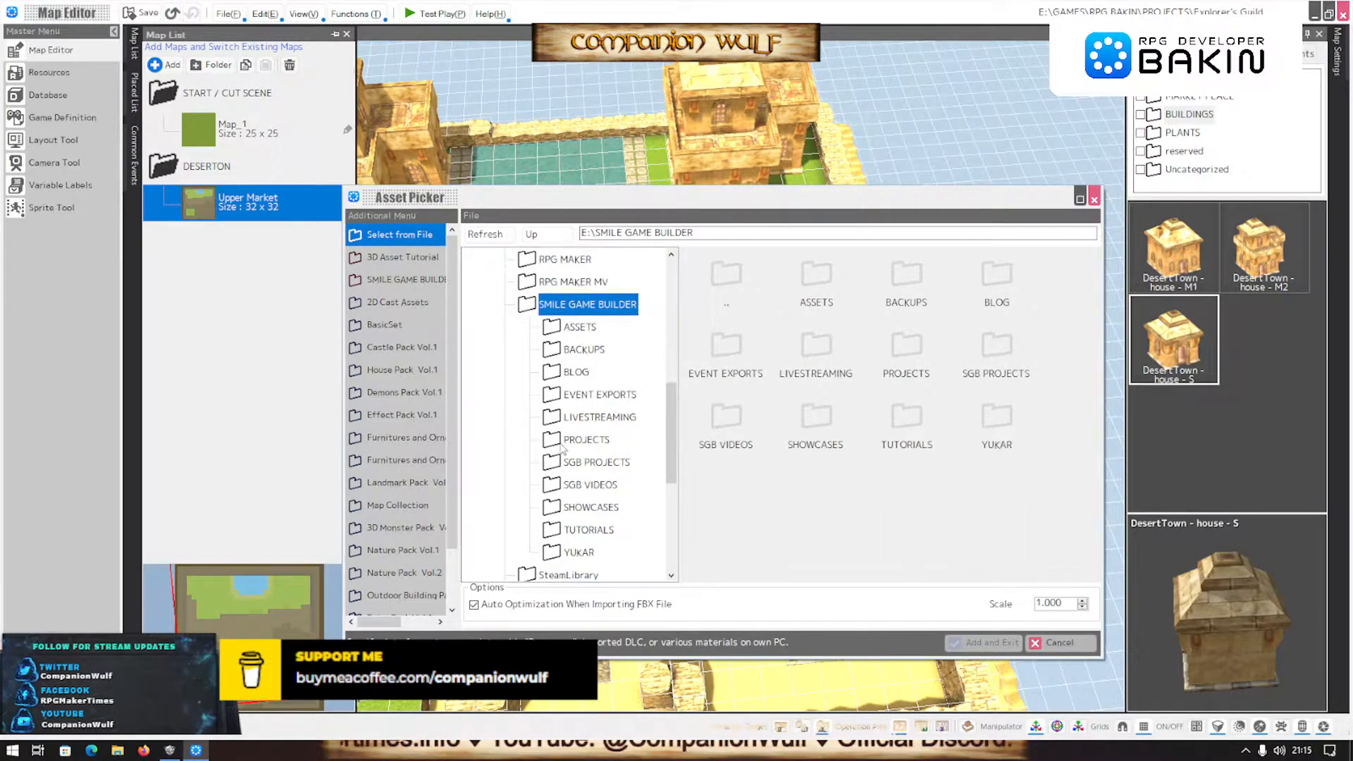
click(562, 447)
scroll(604, 533, down, 2)
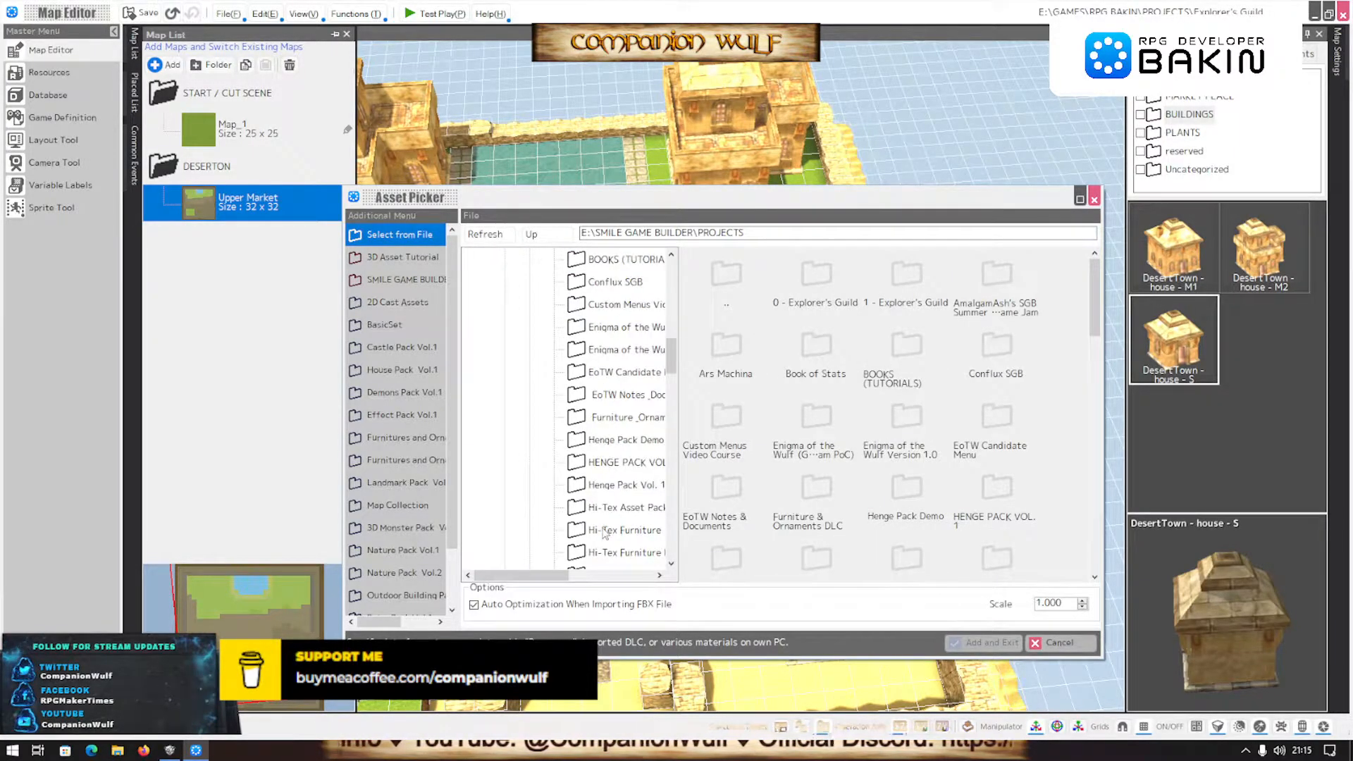
scroll(603, 497, down, 6)
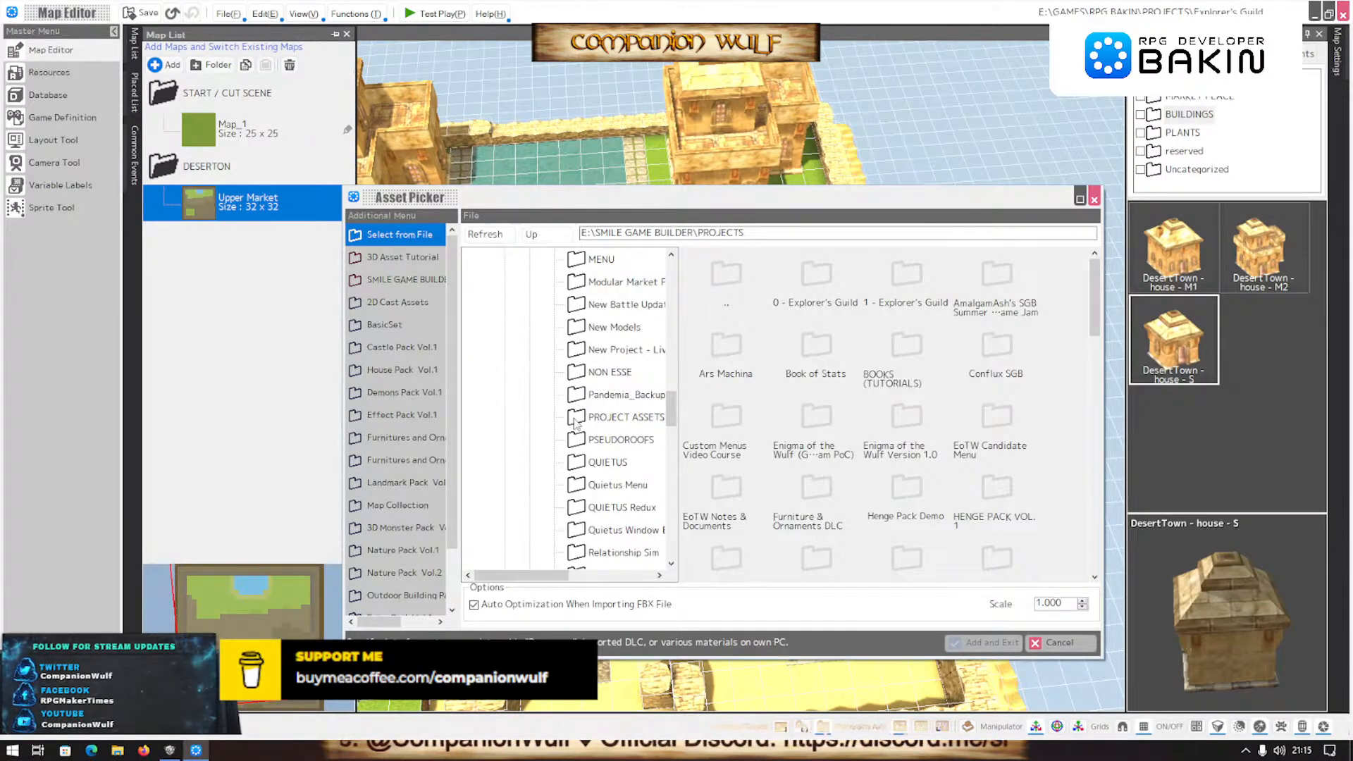
click(577, 421)
scroll(578, 377, up, 3)
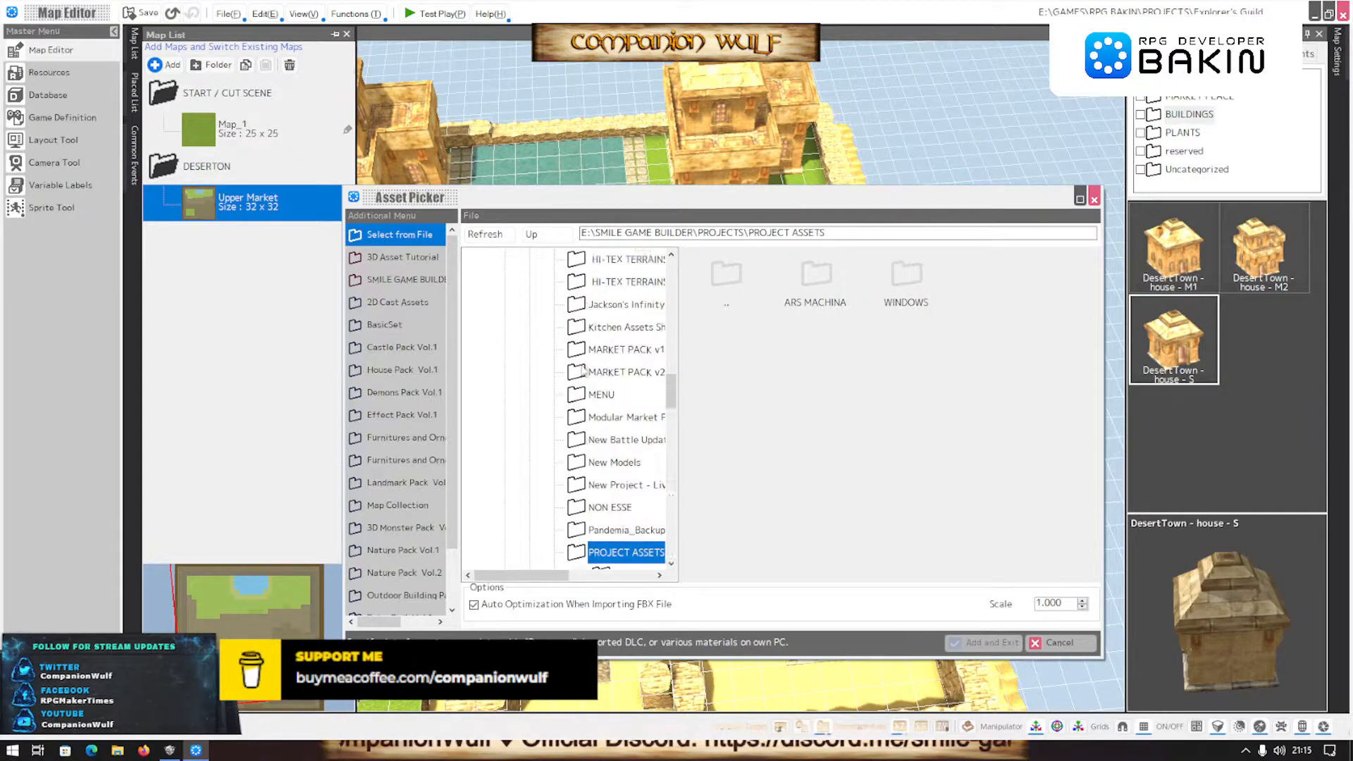
scroll(582, 371, up, 4)
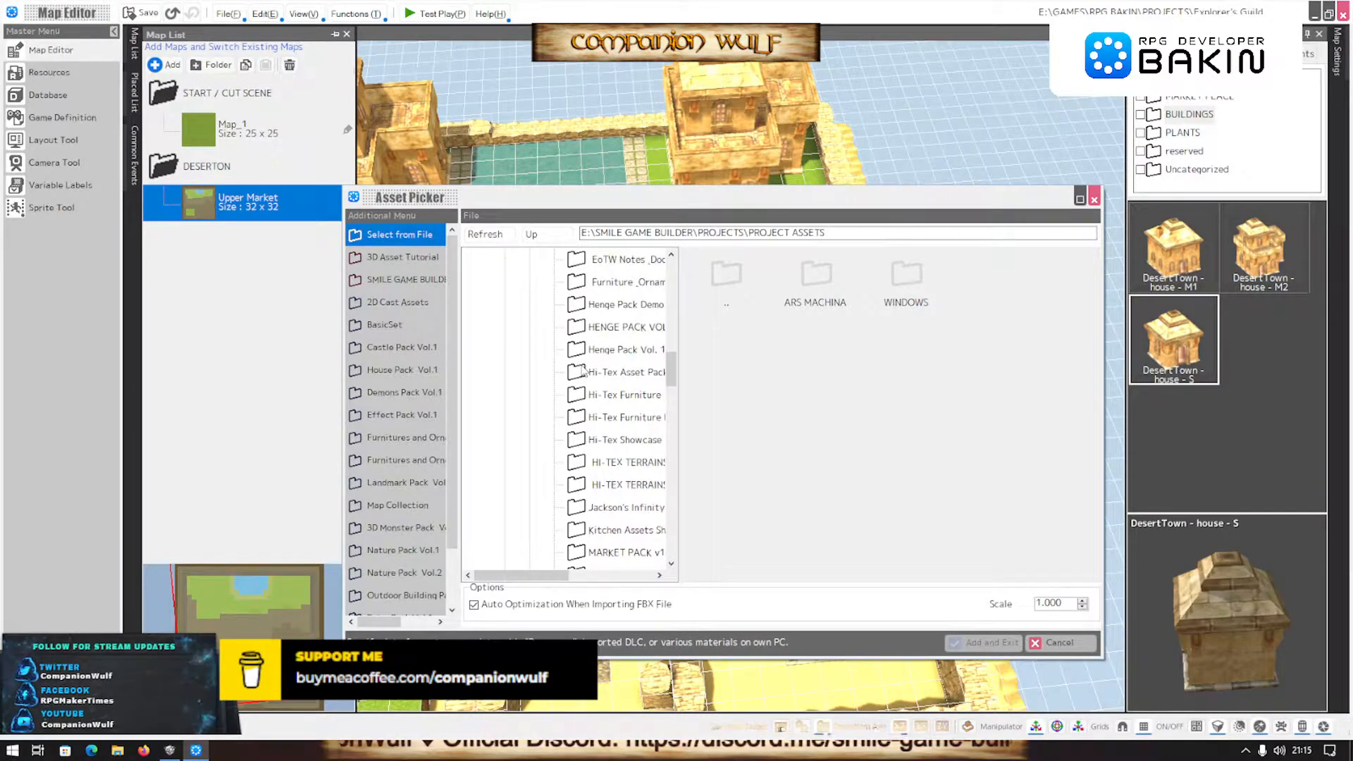
scroll(582, 372, up, 2)
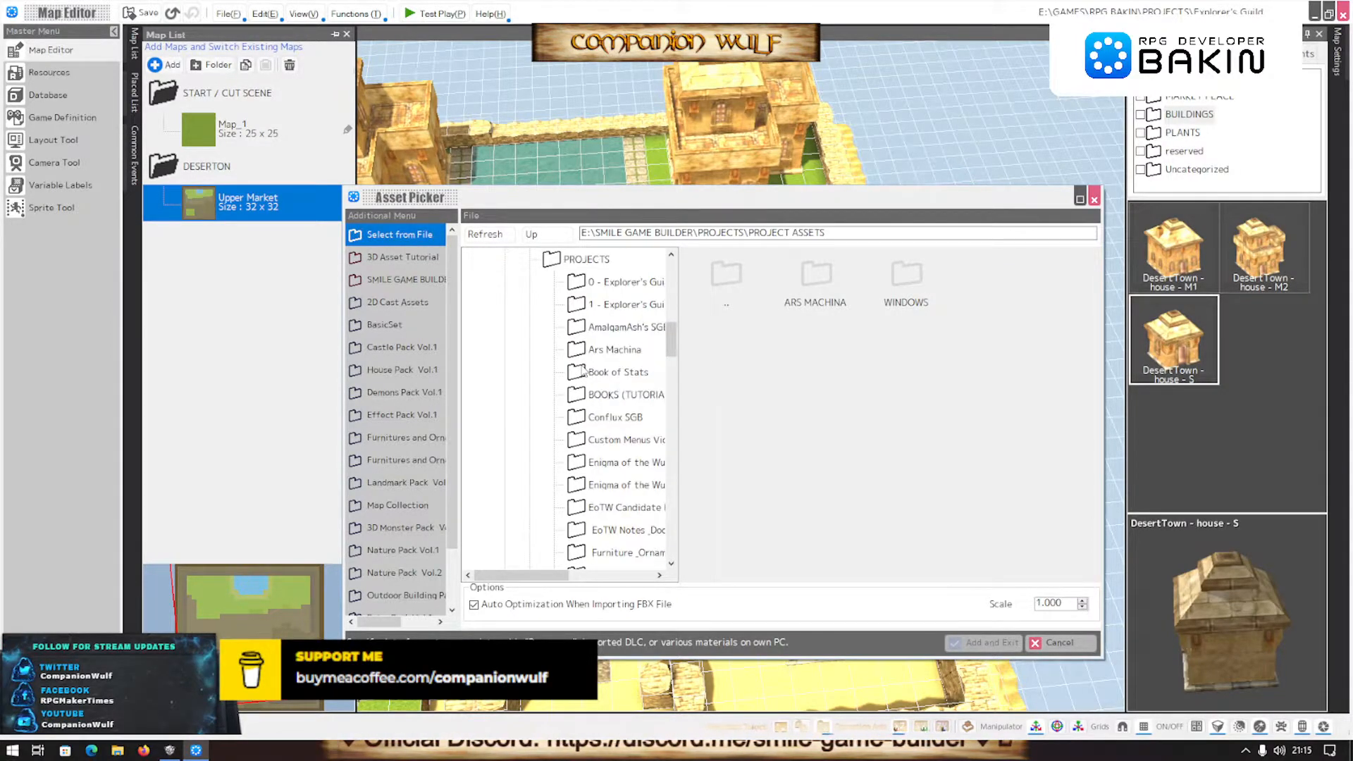
Check the map and res folders of the 1 - Explorer's Guild and 0 - Explorer's Guild projects for usable map files
click(589, 305)
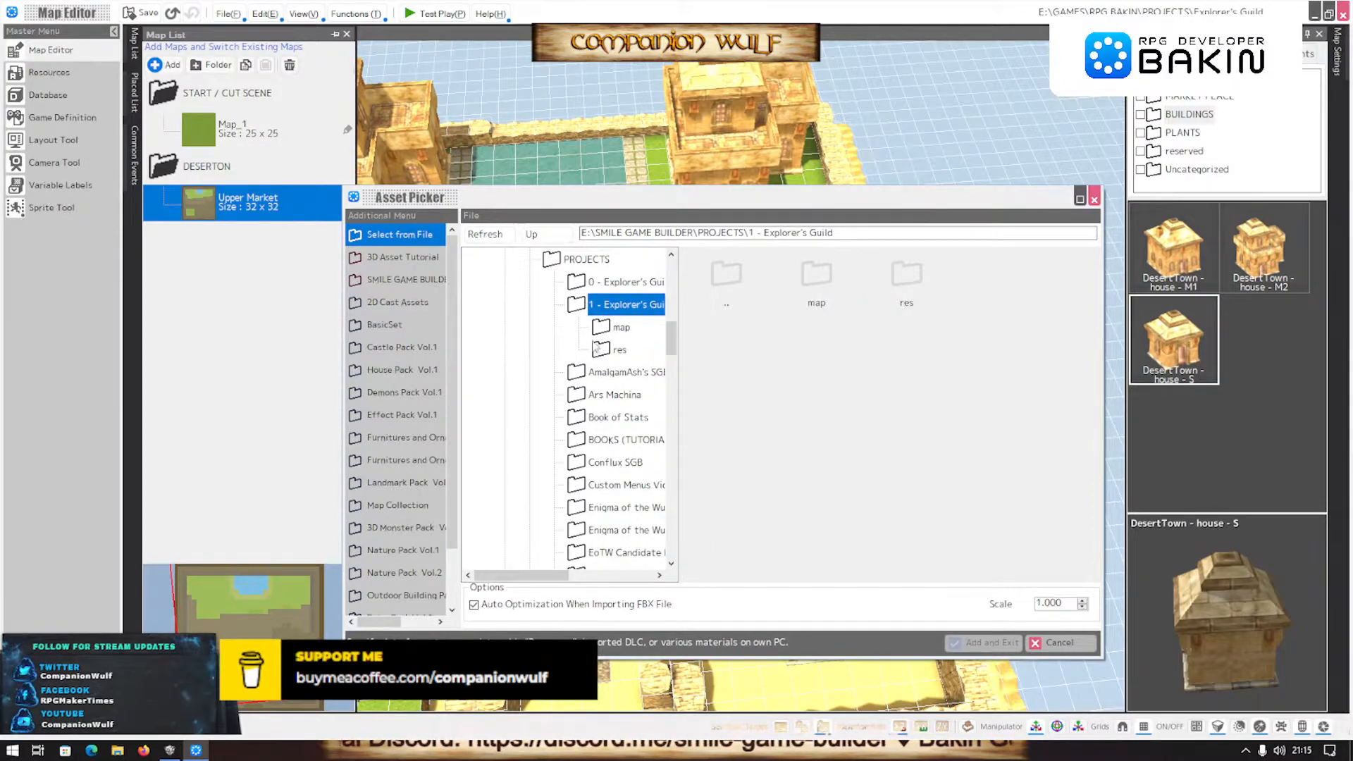
click(603, 328)
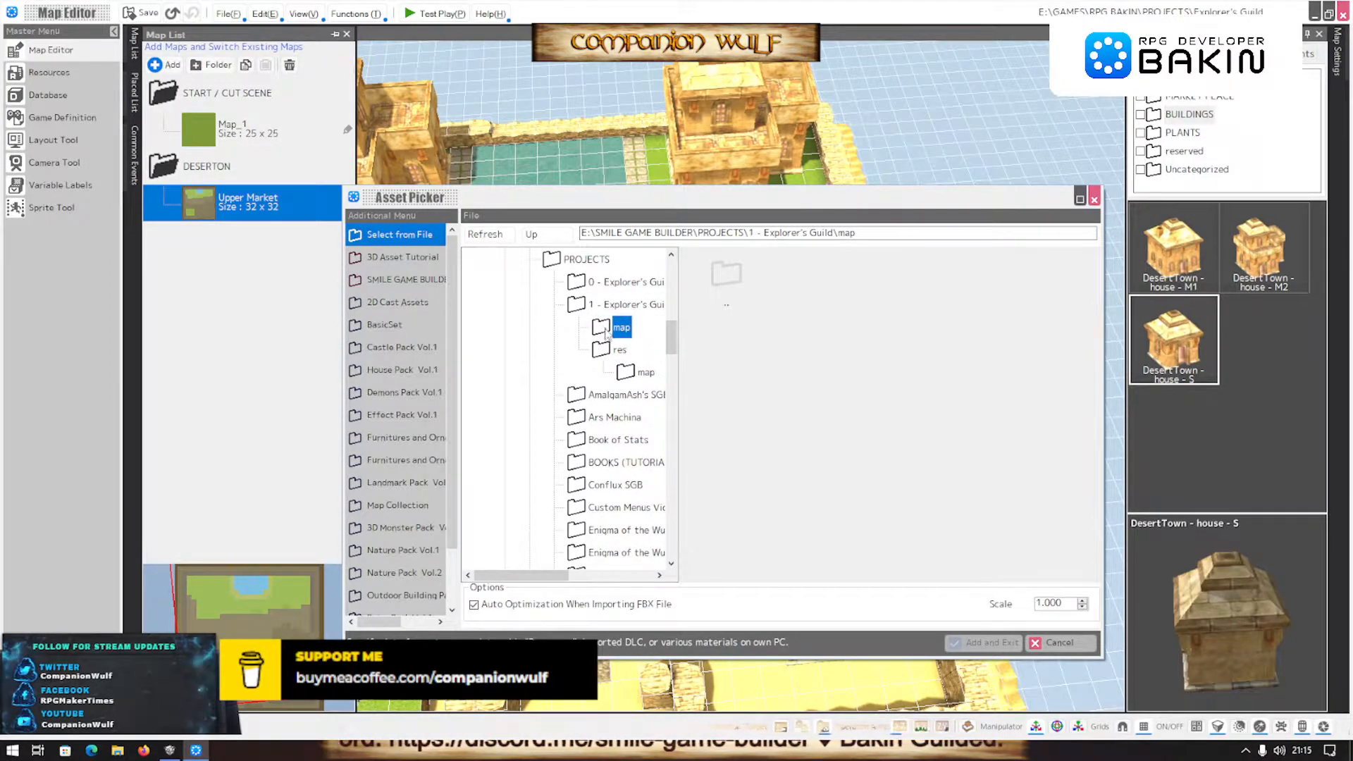
click(574, 283)
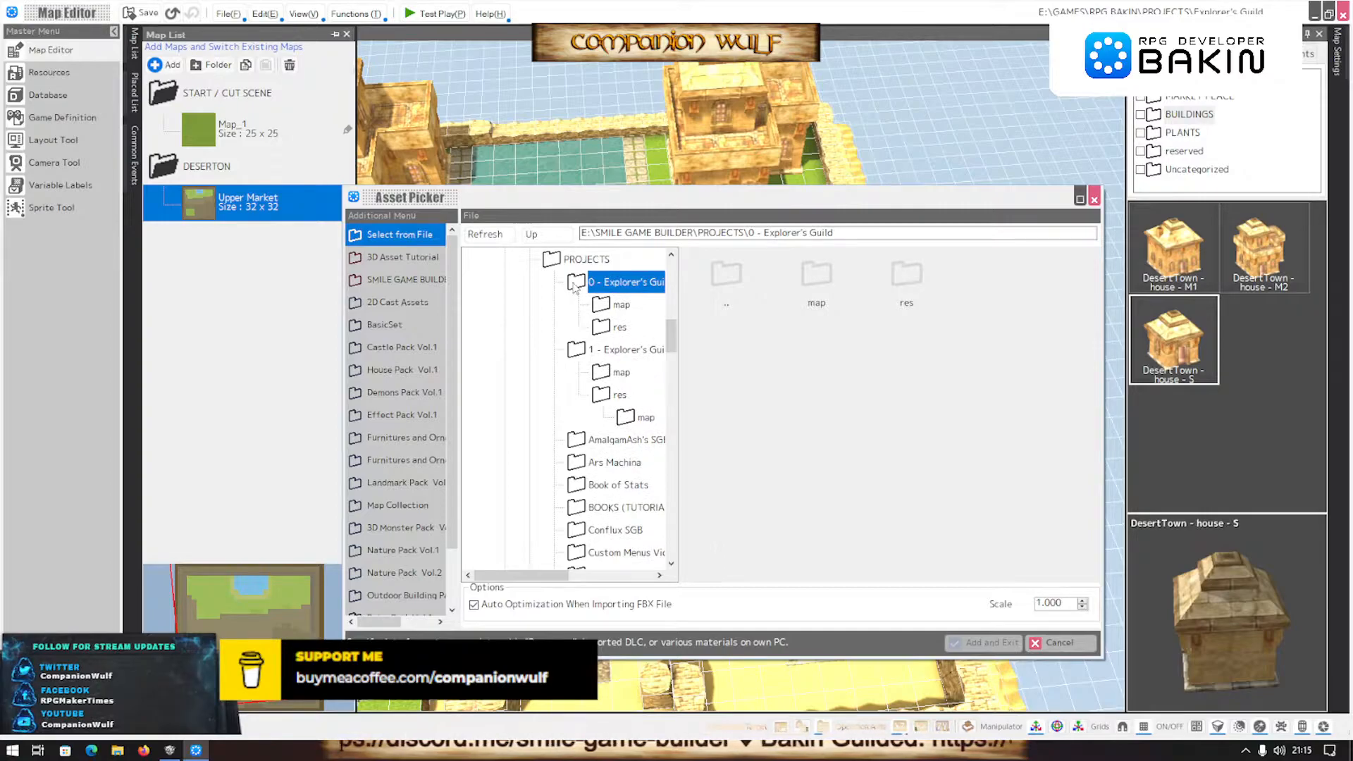
click(619, 305)
click(615, 329)
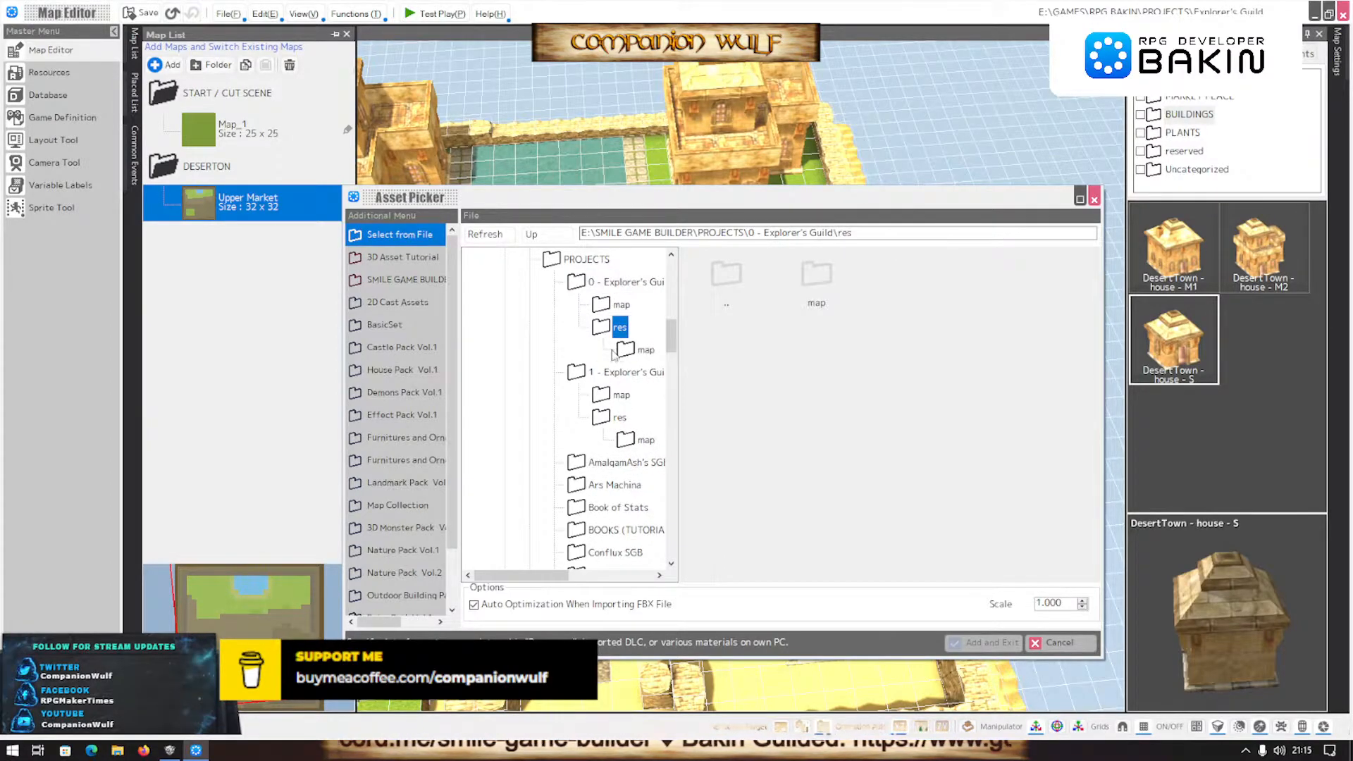
click(624, 350)
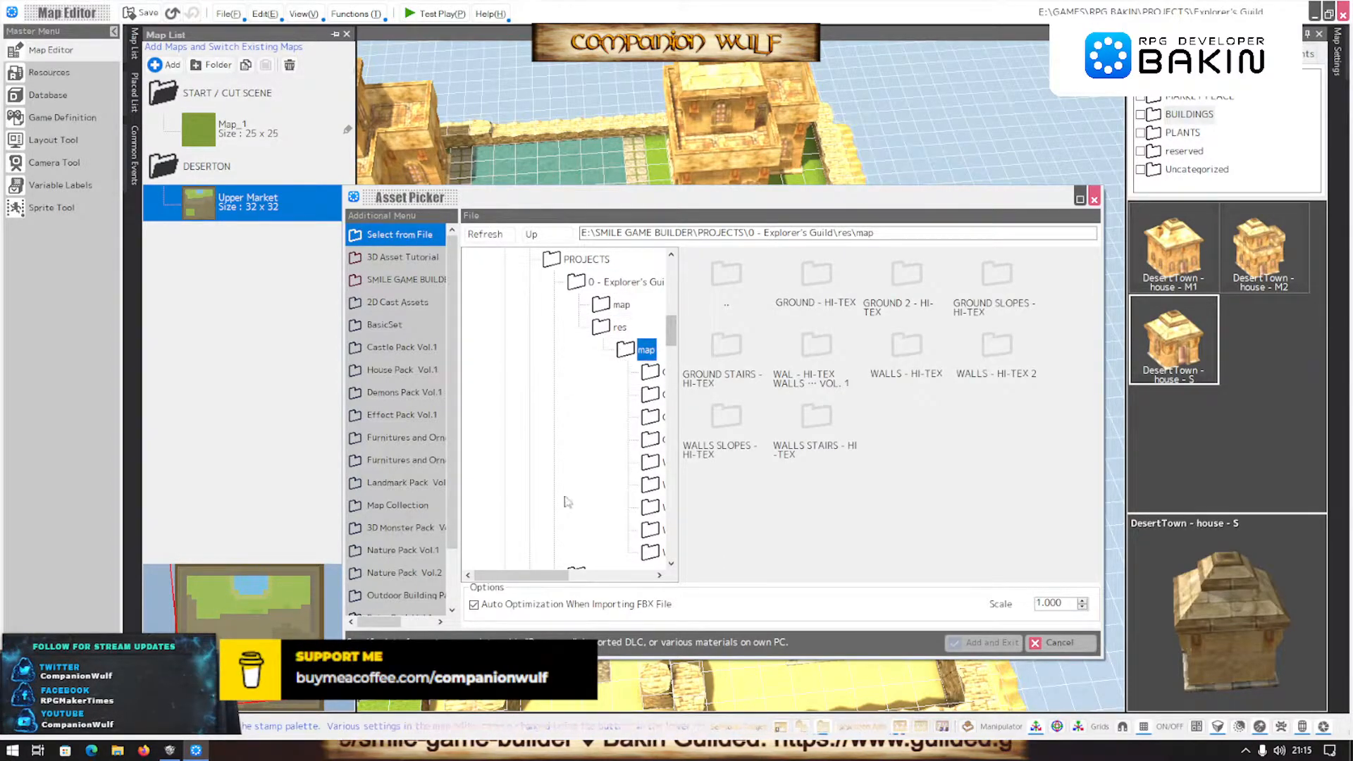
Look for map files in the map folder of The Explorer's Guild Backup project
scroll(566, 502, down, 10)
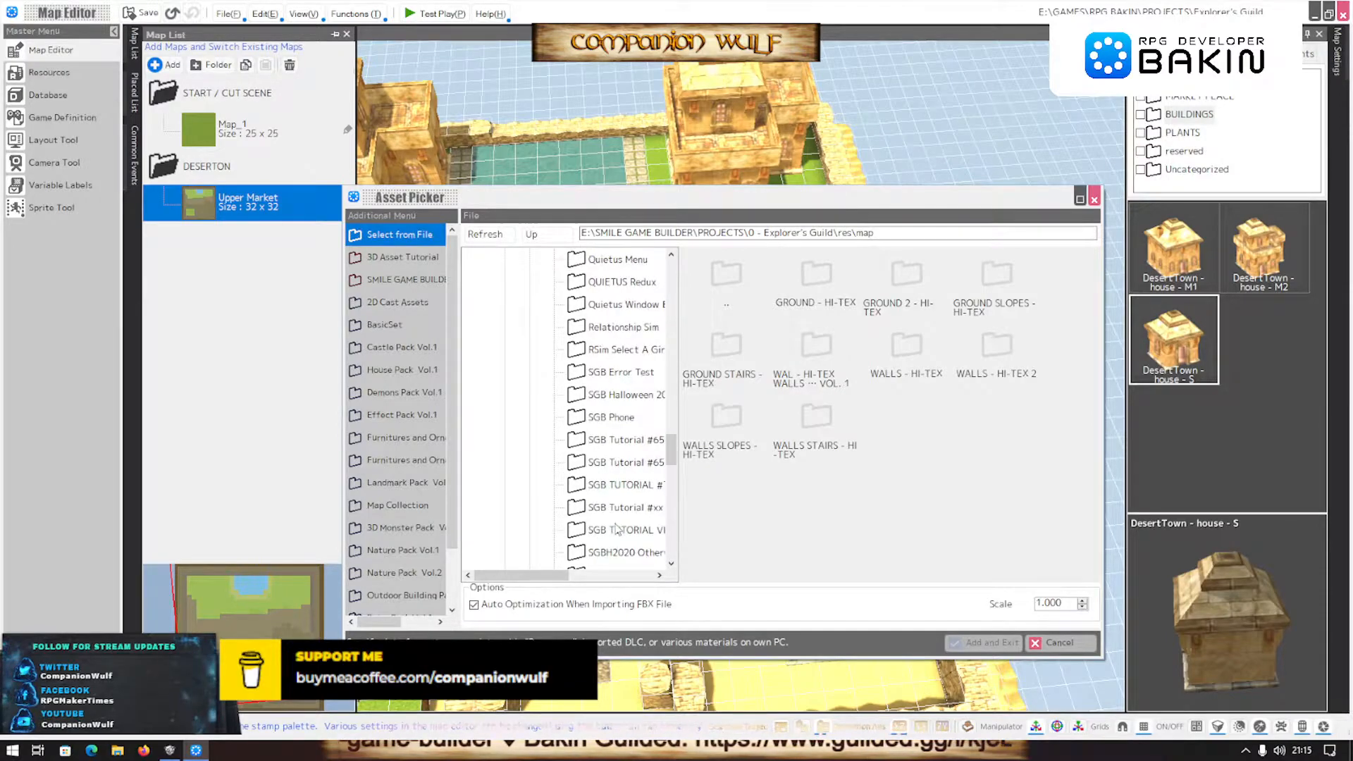
scroll(617, 528, down, 4)
click(584, 463)
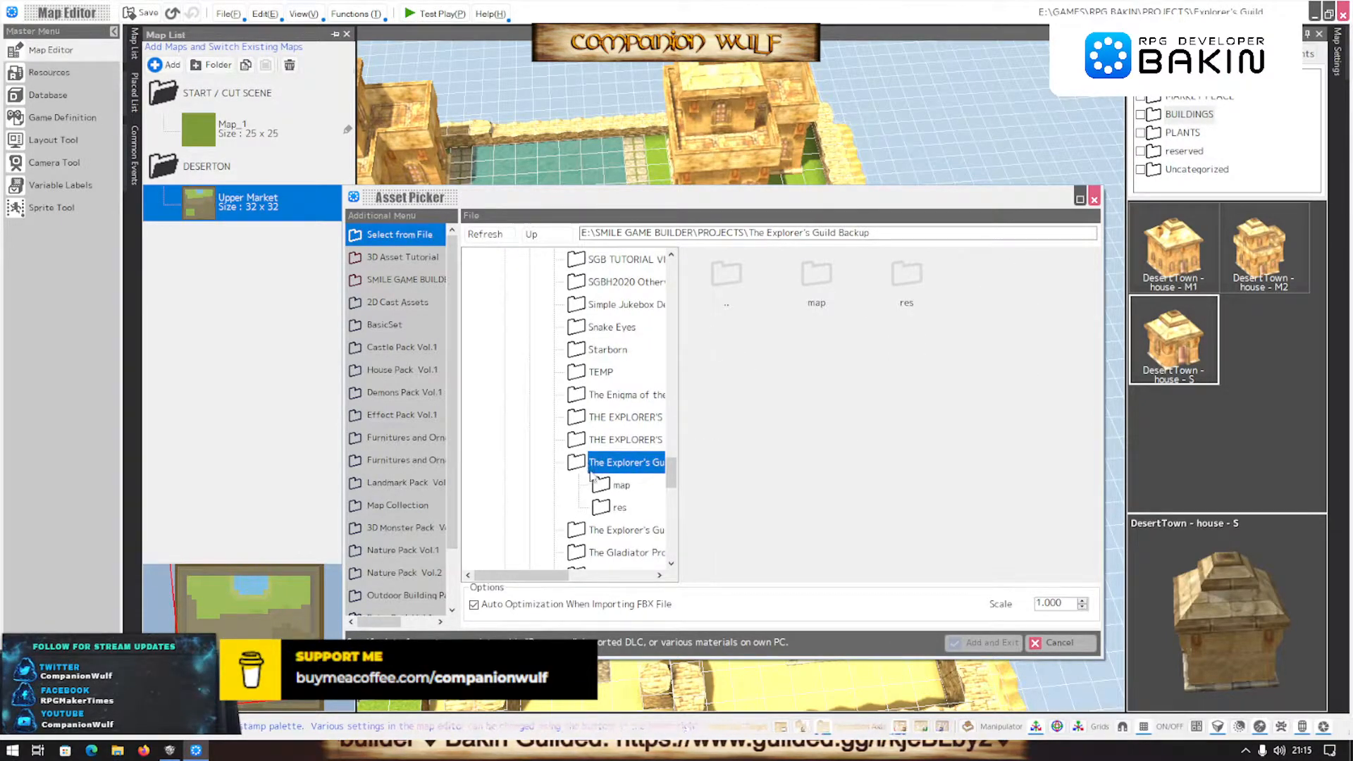
click(607, 491)
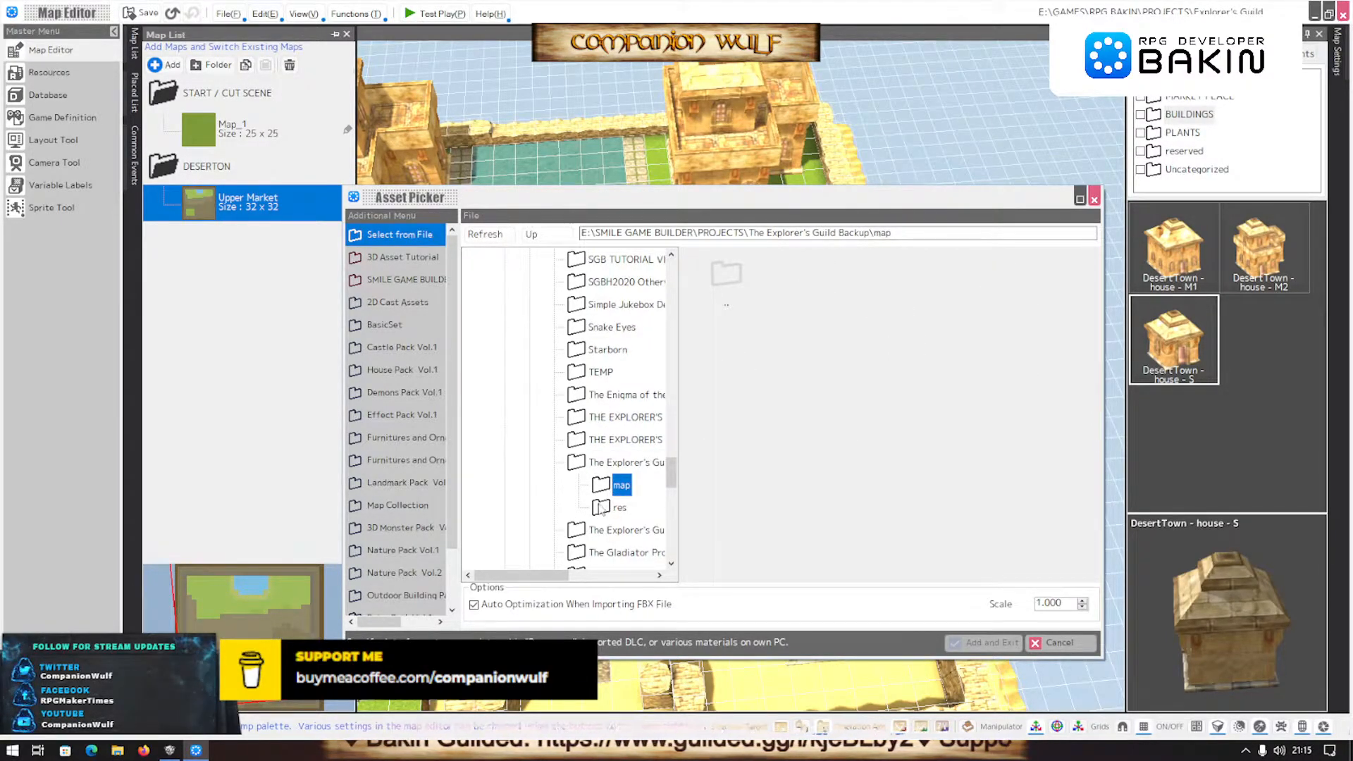
Go back to the main SMILE GAME BUILDER folder and cancel both the template loading and the new map creation
scroll(592, 500, down, 10)
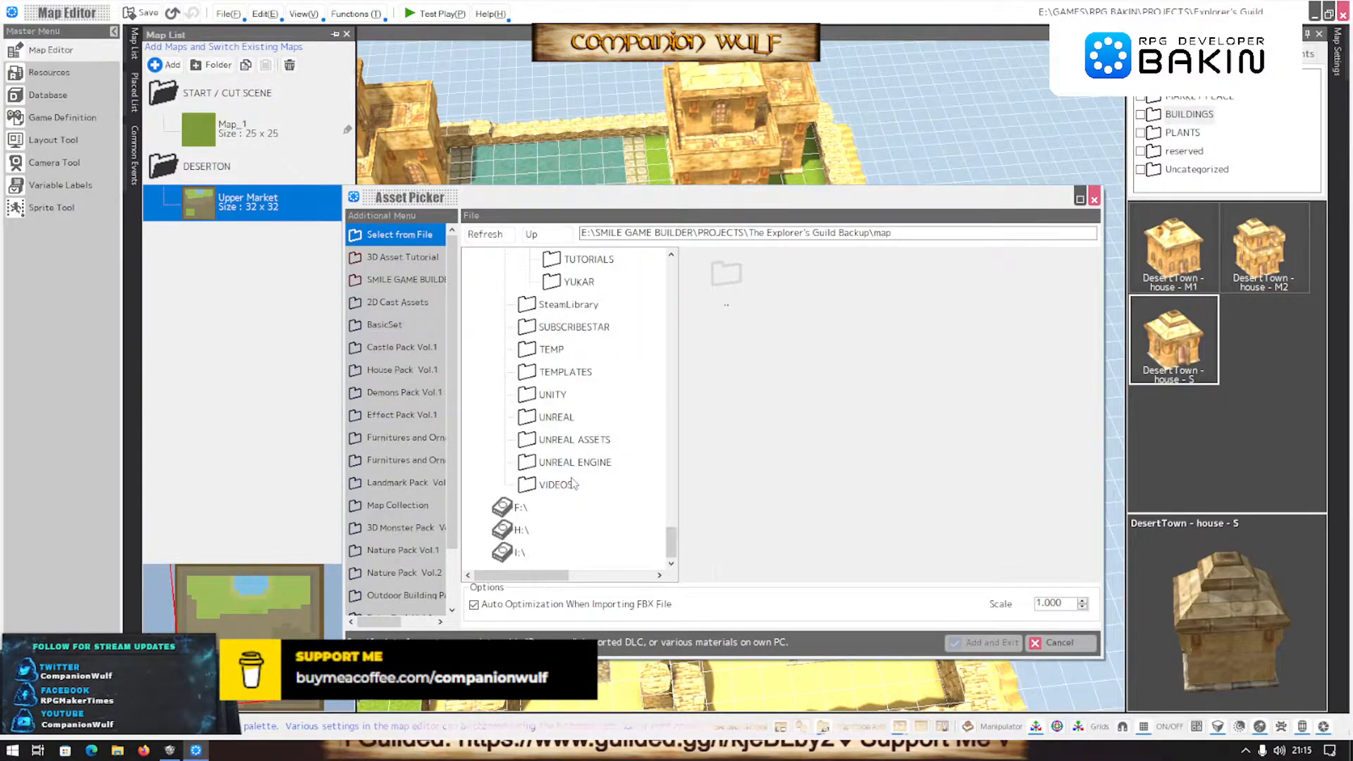
scroll(556, 454, up, 3)
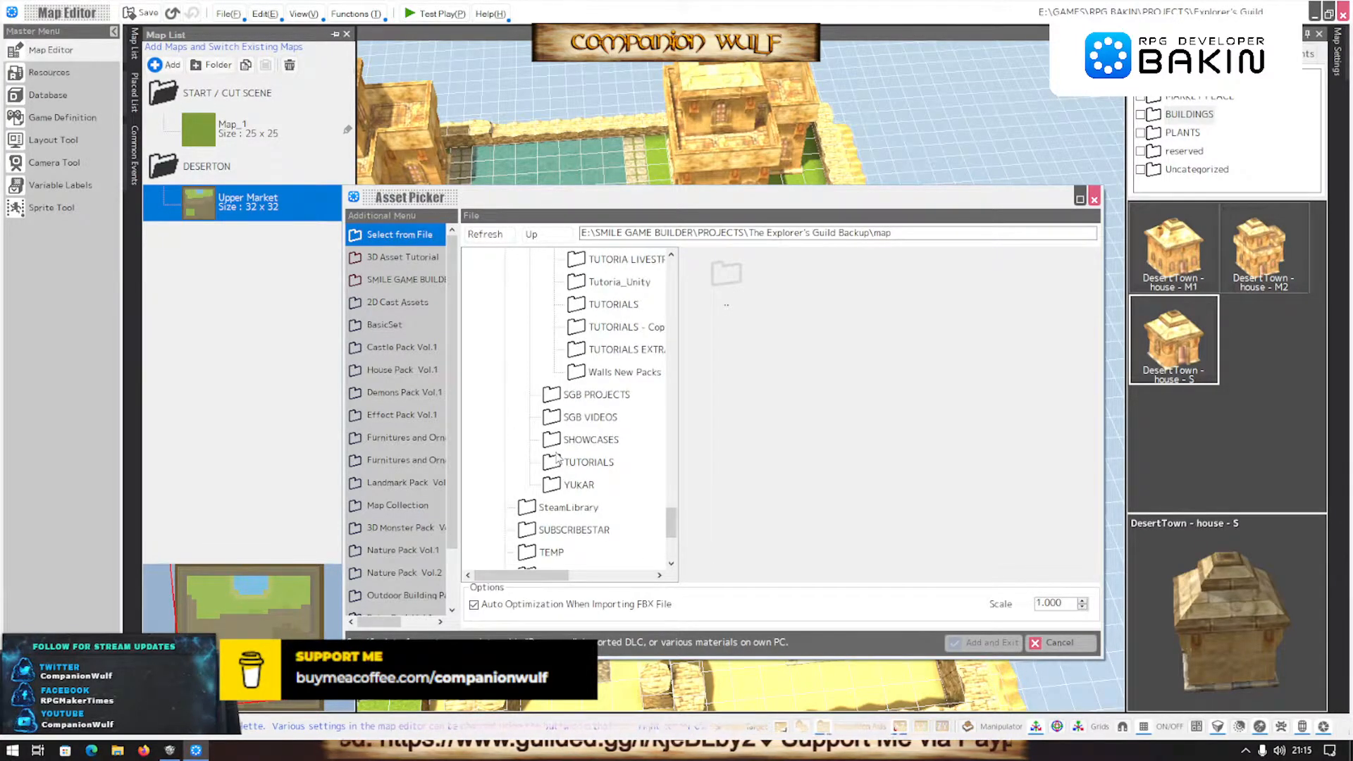
scroll(563, 437, up, 8)
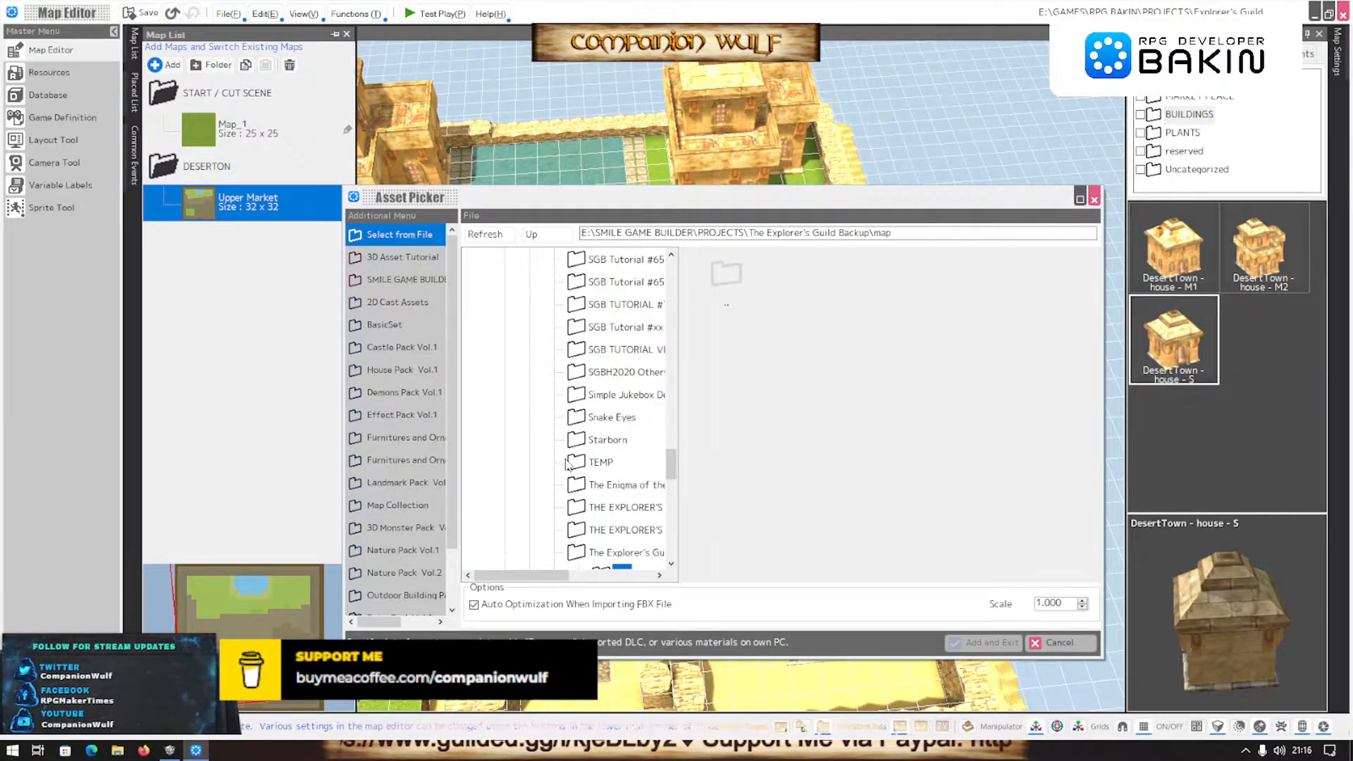
scroll(566, 465, up, 5)
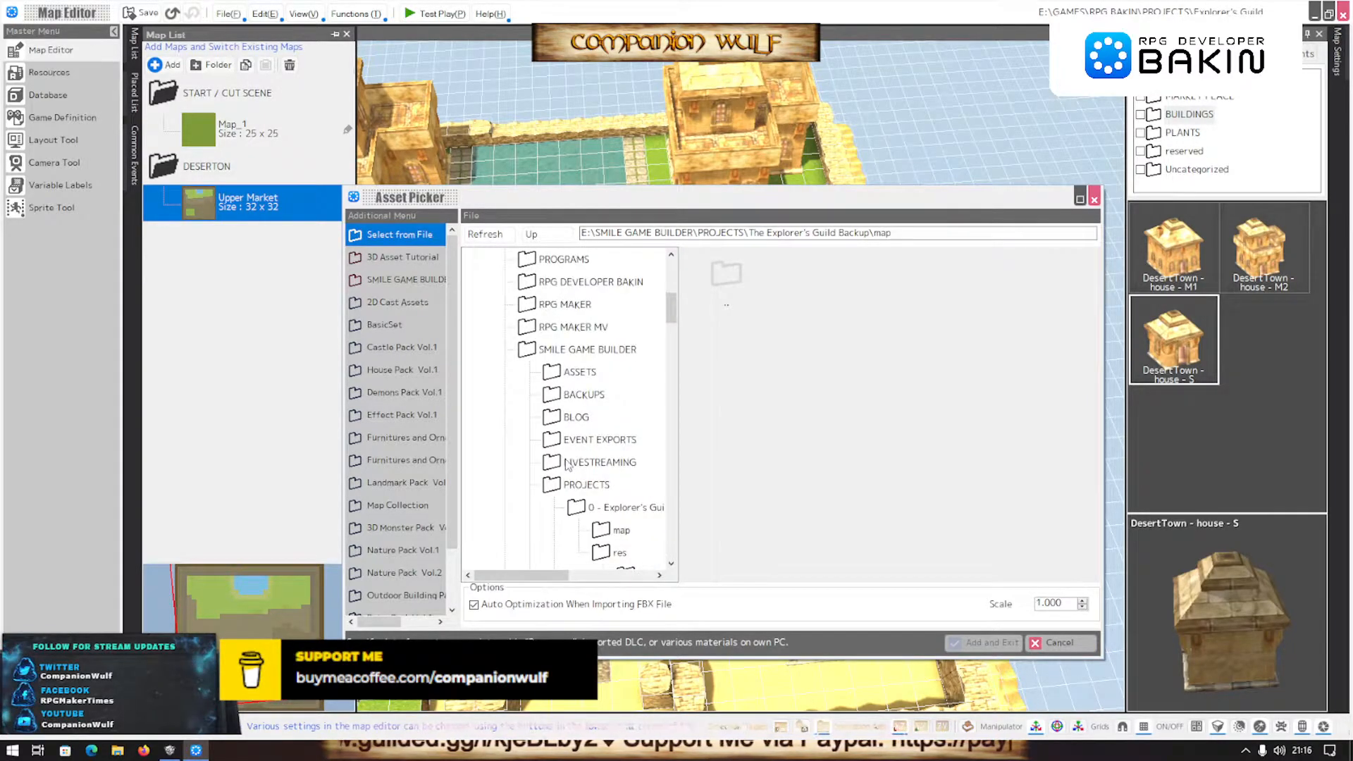
click(566, 352)
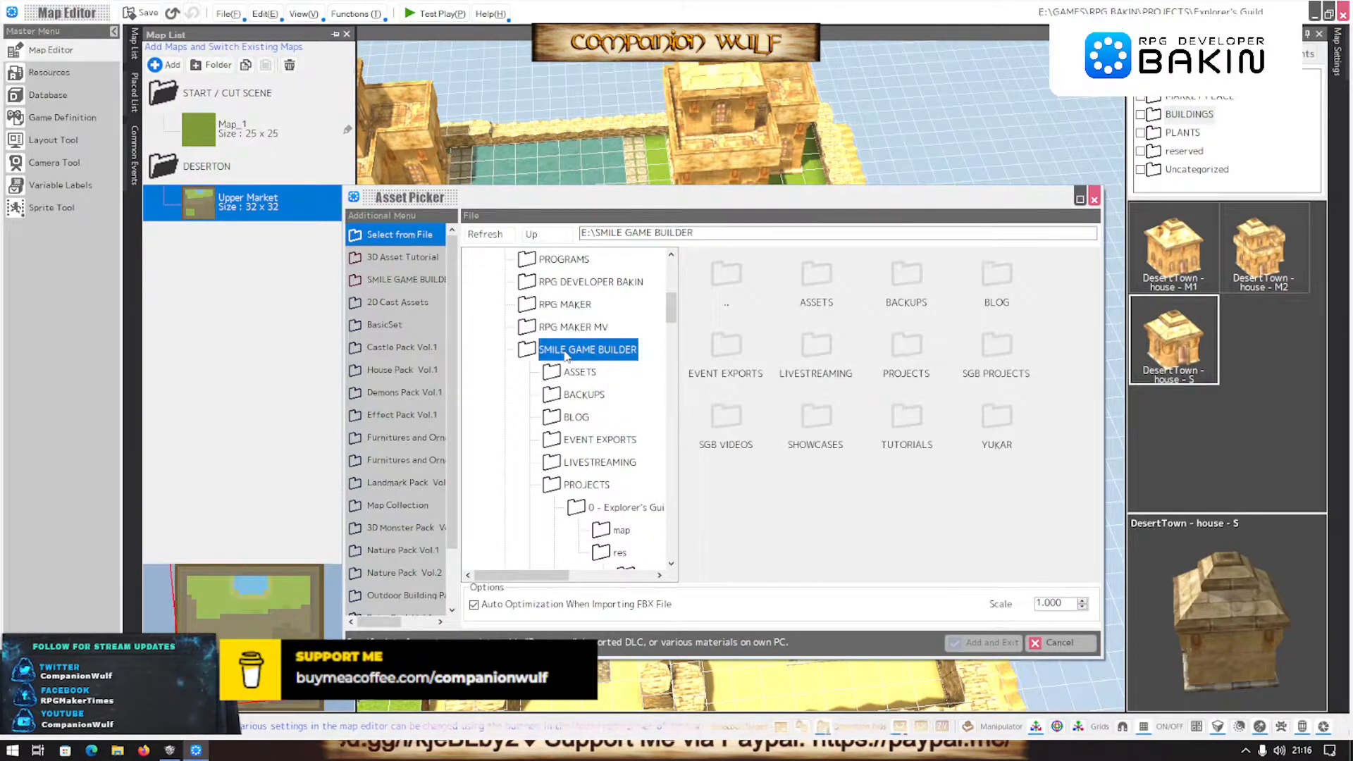
click(1071, 644)
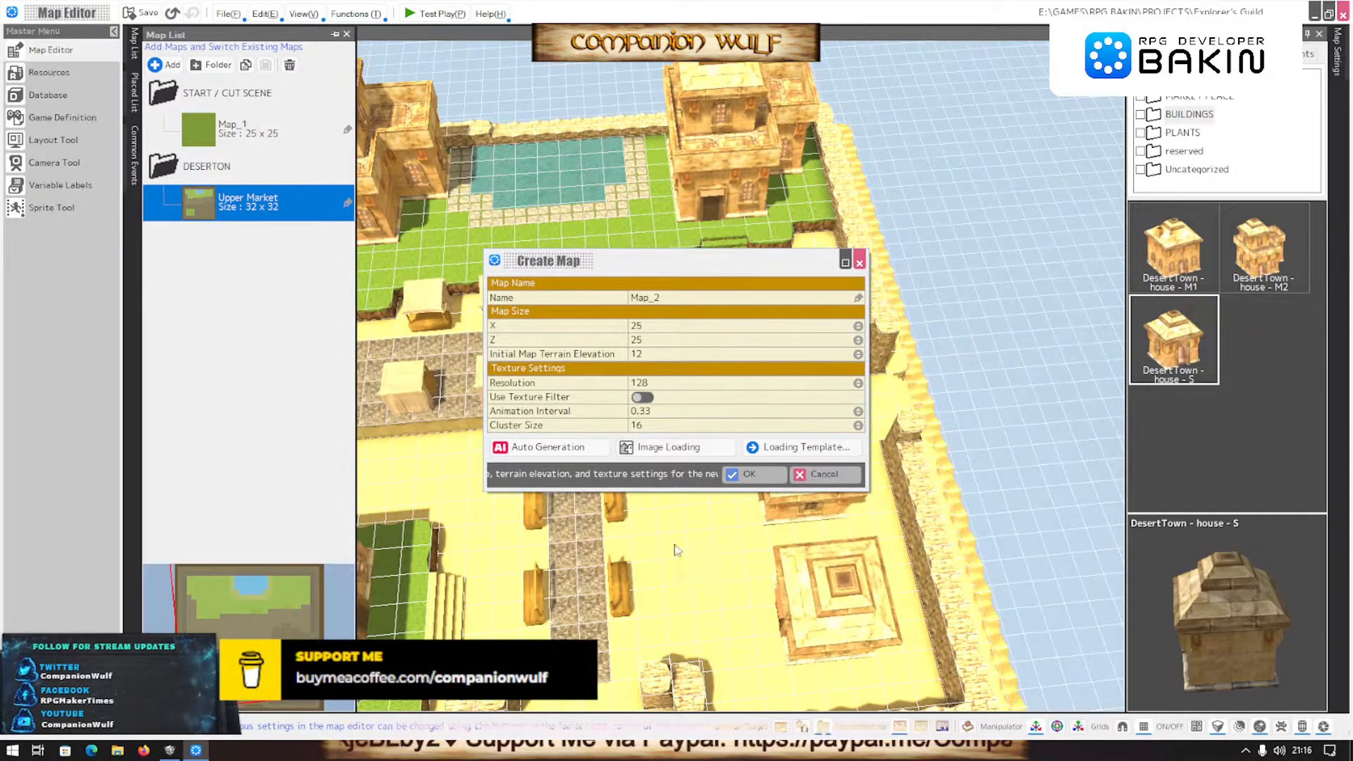
click(825, 473)
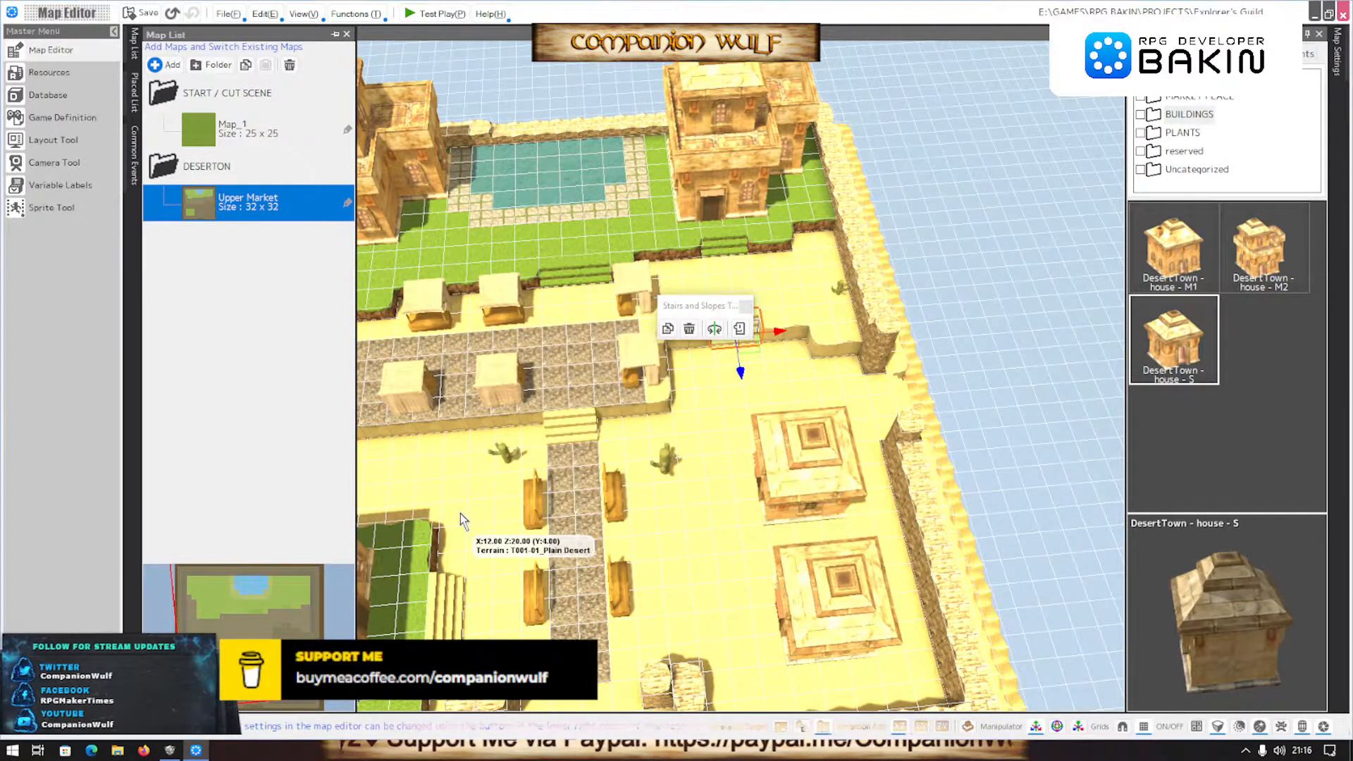
Switch to SMILE GAME BUILDER, show The Explorer's Guild map from directly above, and capture the whole interior as a screenshot
click(167, 749)
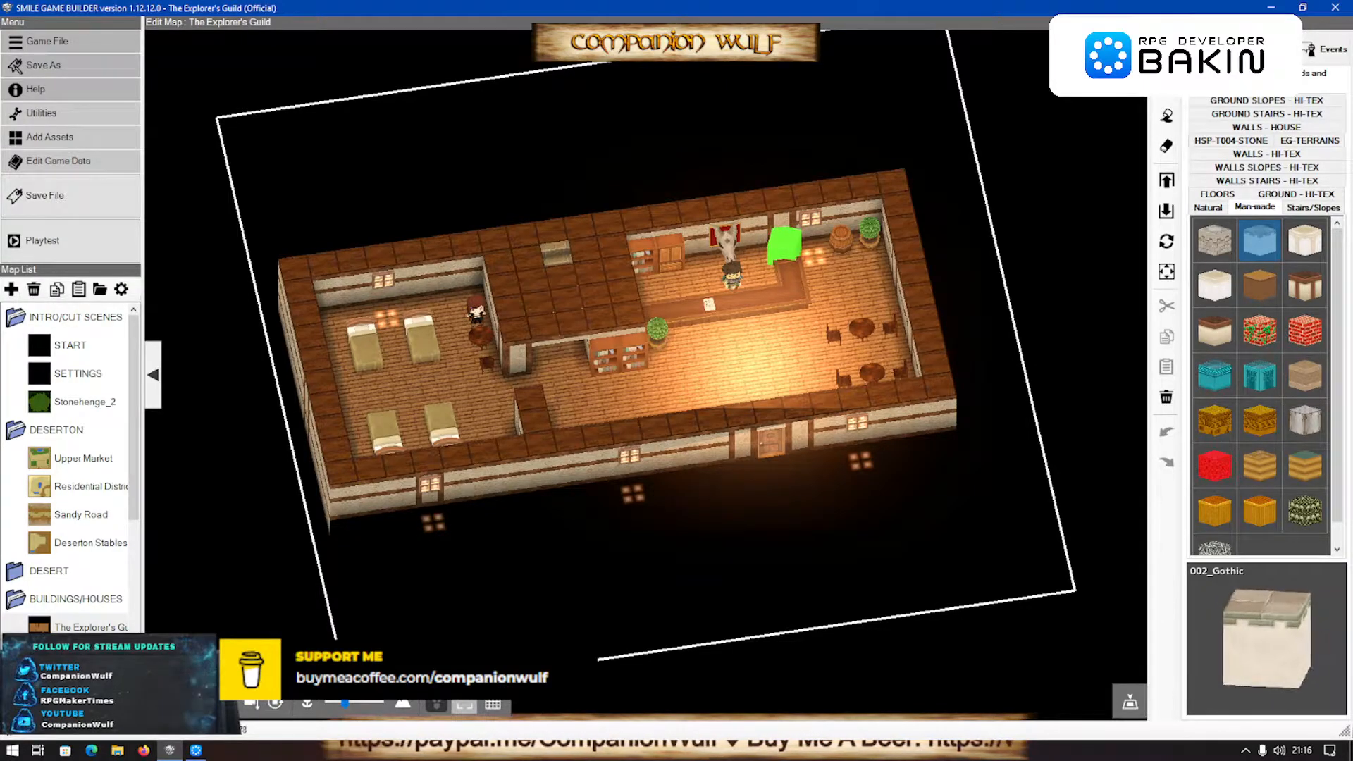
click(251, 701)
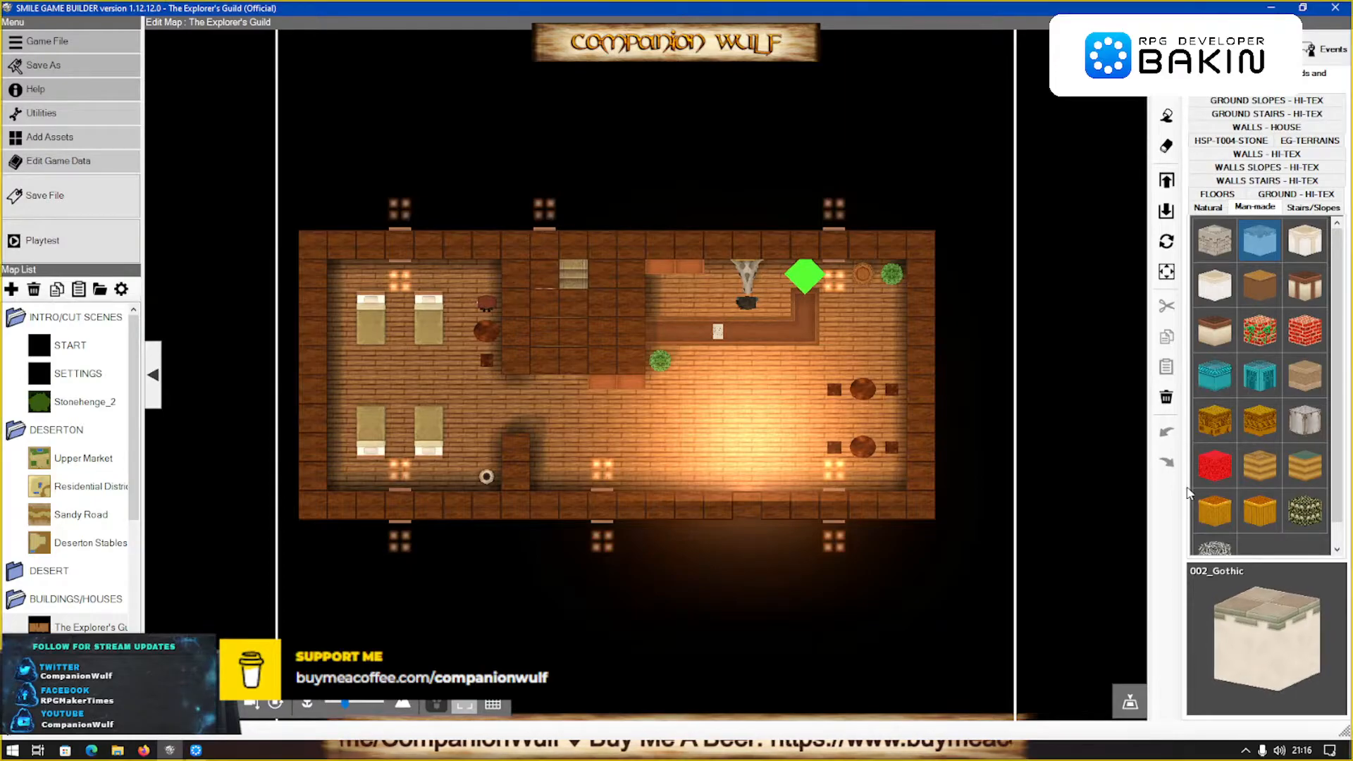
key(shift+super+s)
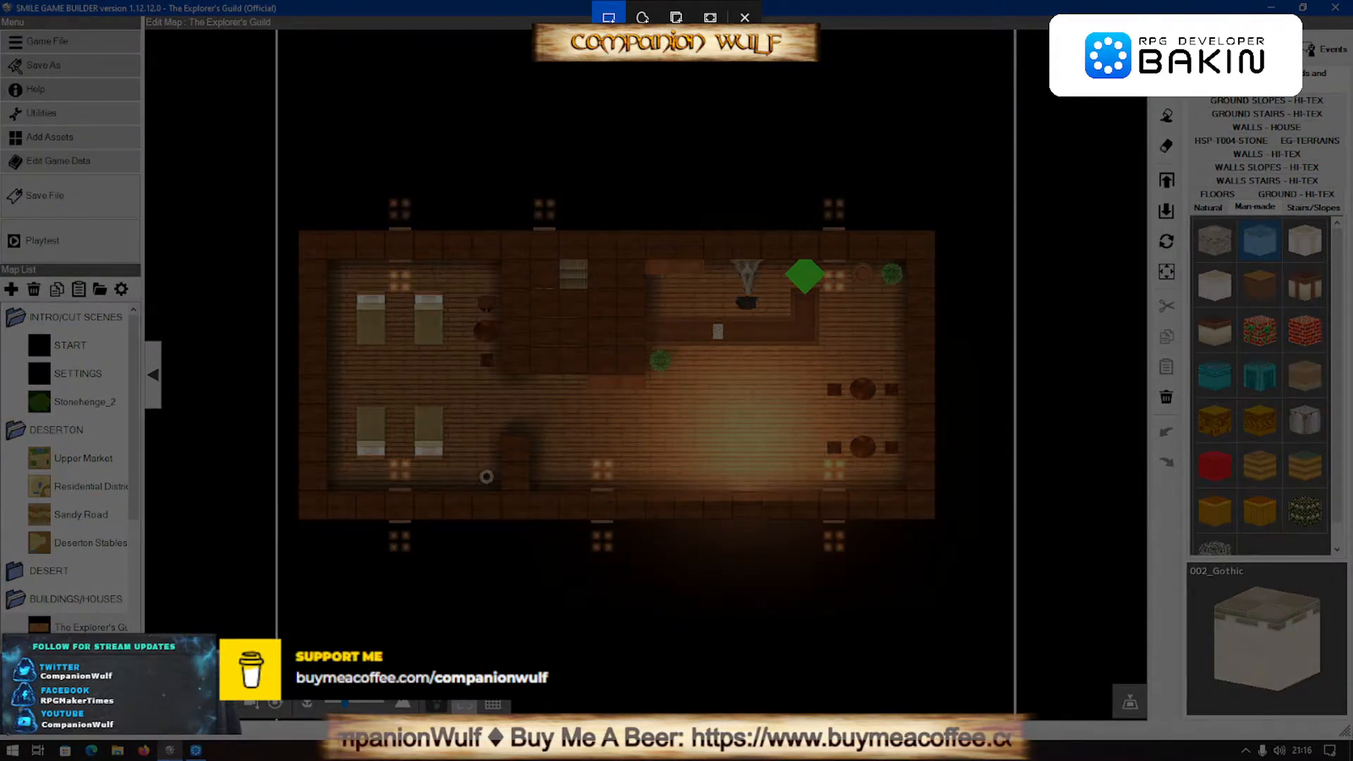
drag(285, 184, 953, 585)
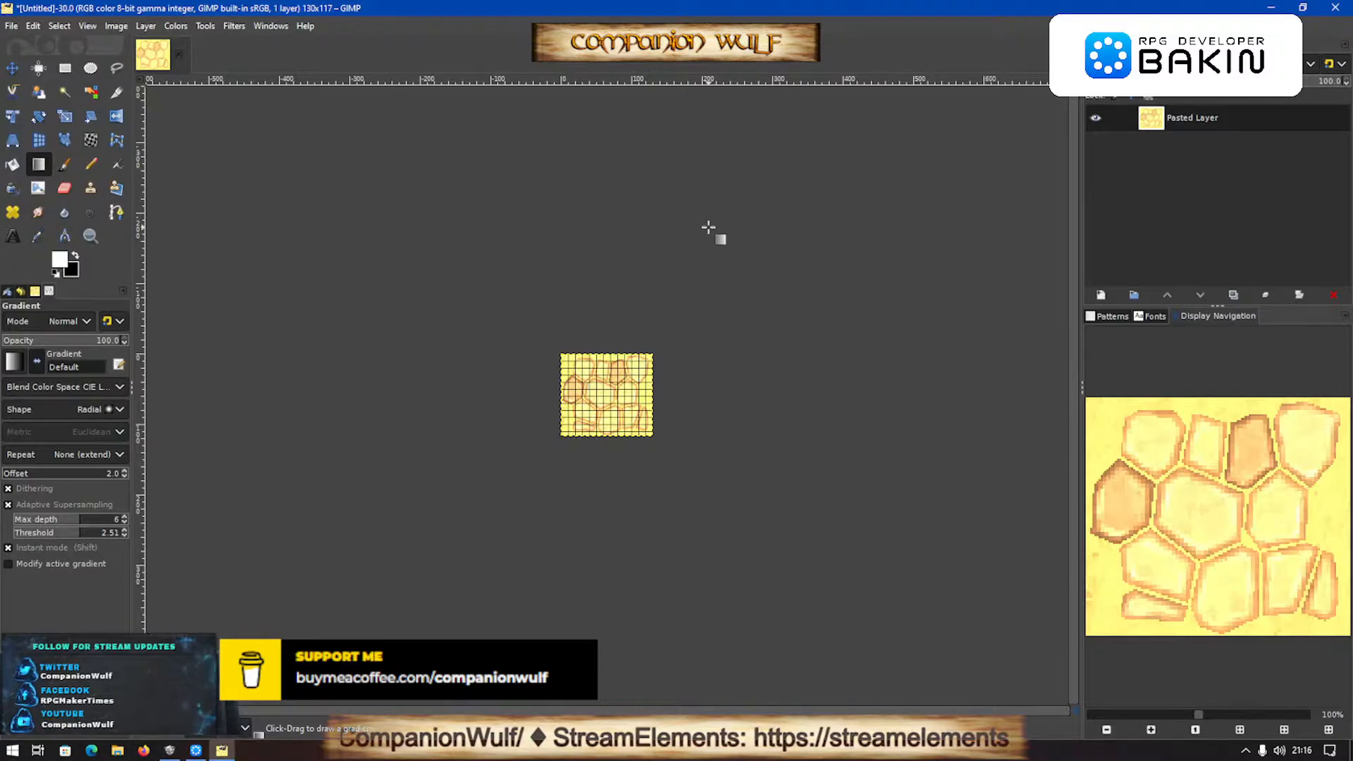
Paste the screenshot as a new image and export it as TEG Map Image.png into the ADVENTURER'S GUILD folder
key(ctrl+shift+v)
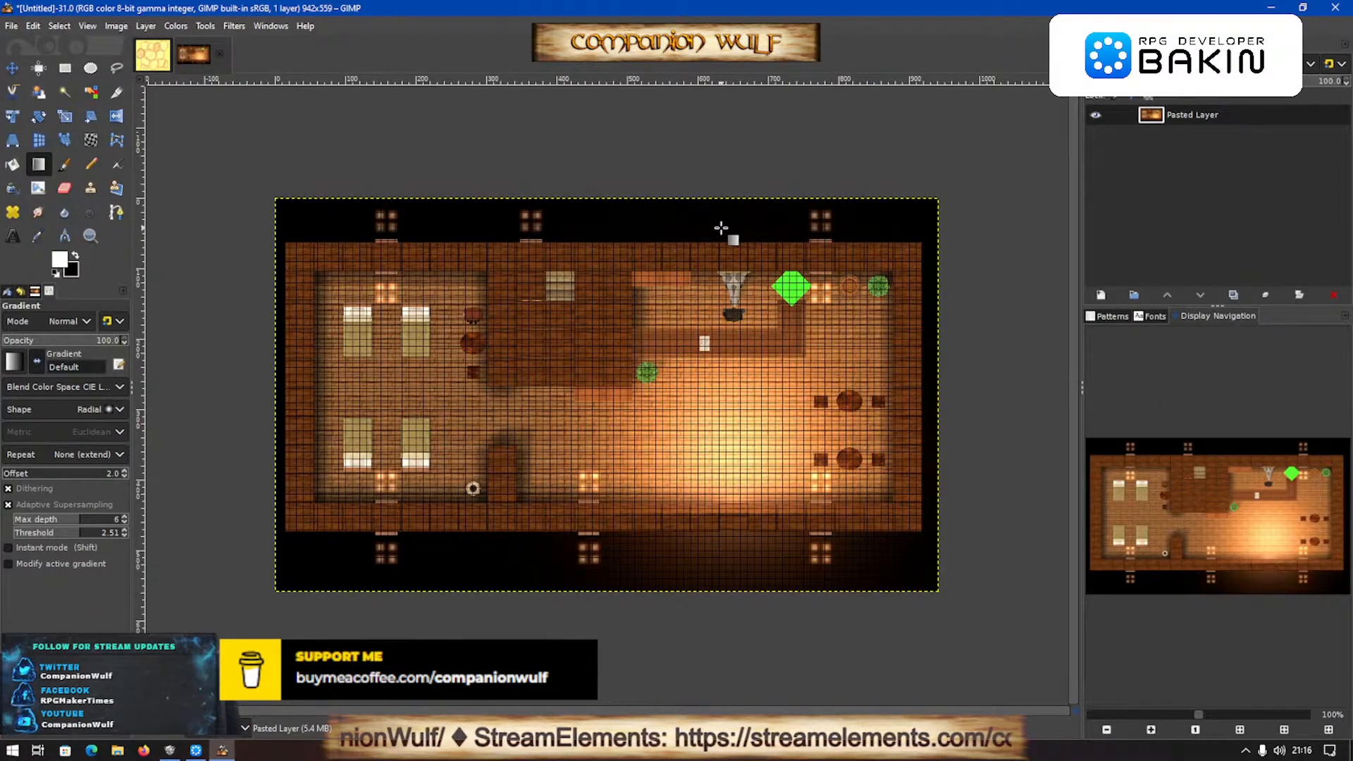
key(ctrl+shift+e)
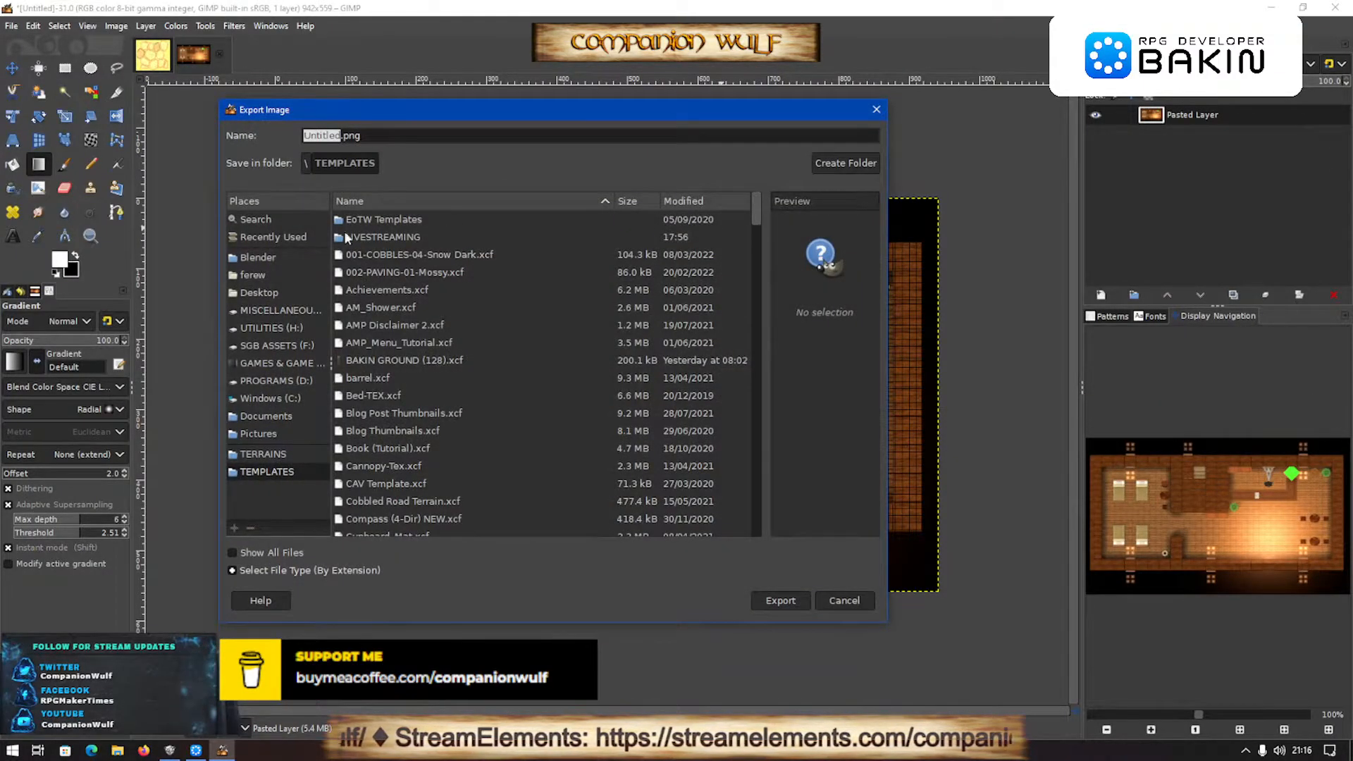
click(279, 237)
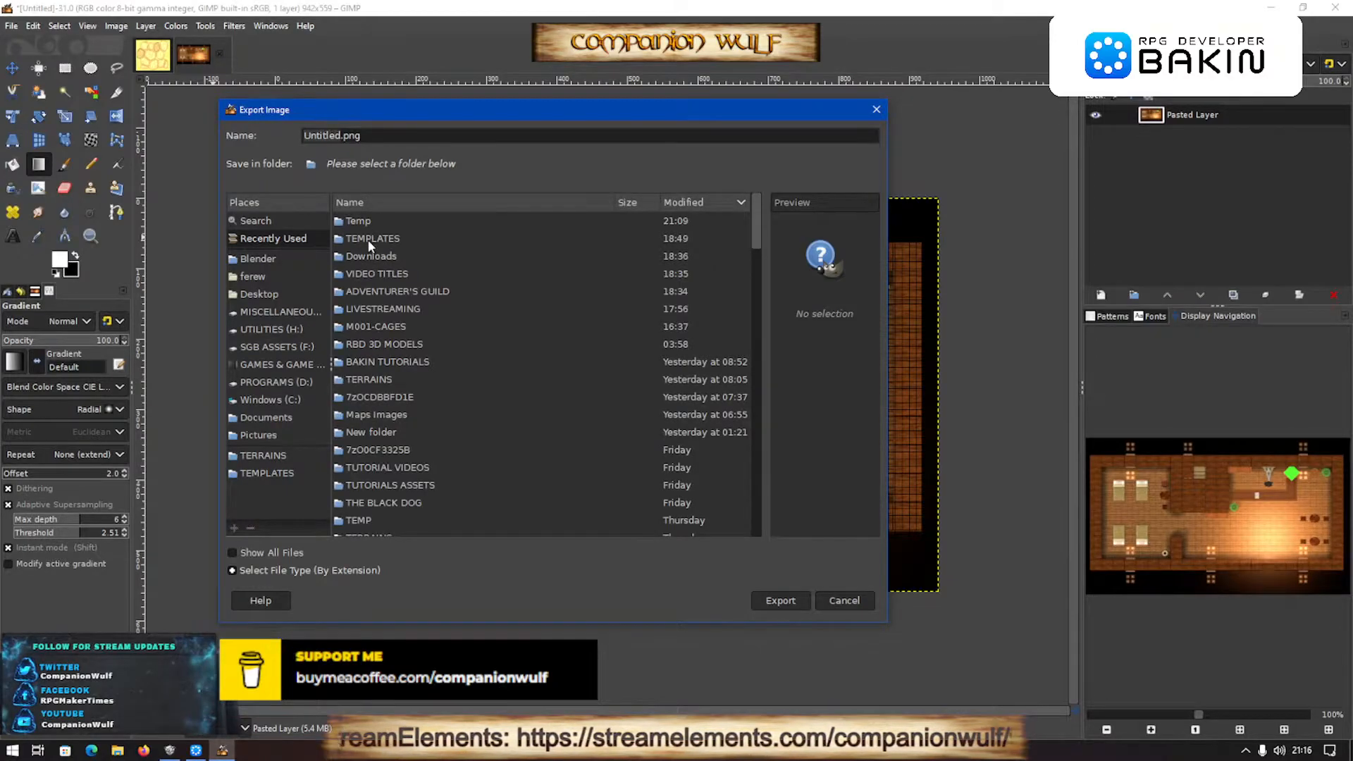
double_click(398, 290)
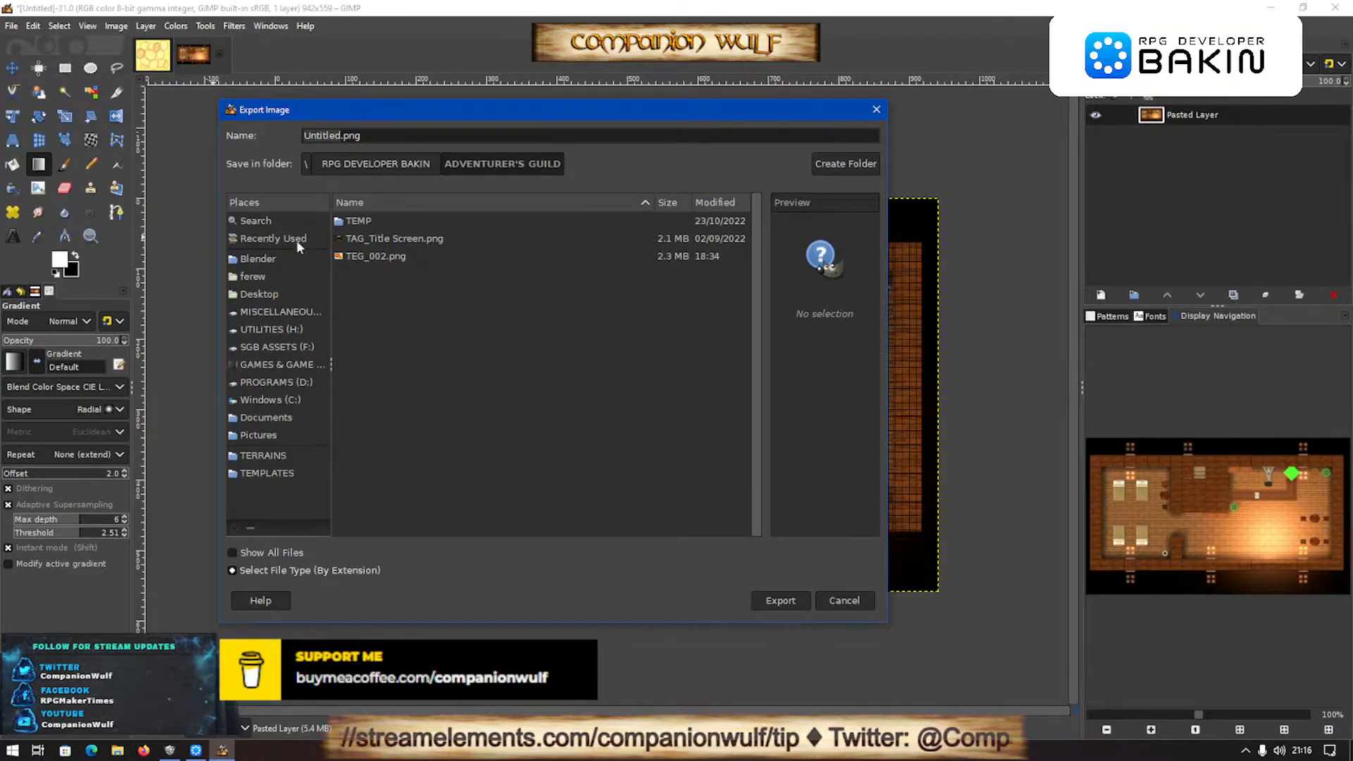
double_click(322, 135)
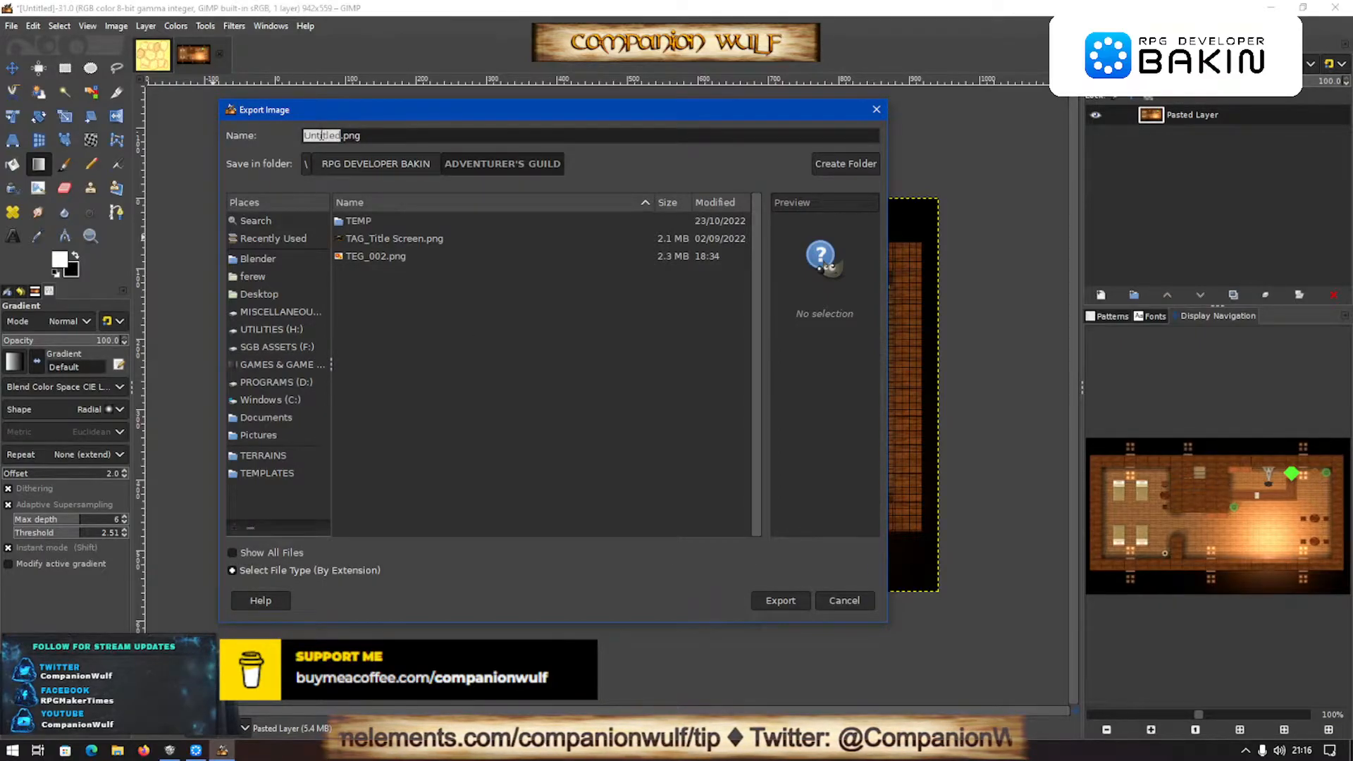
text(TEG )
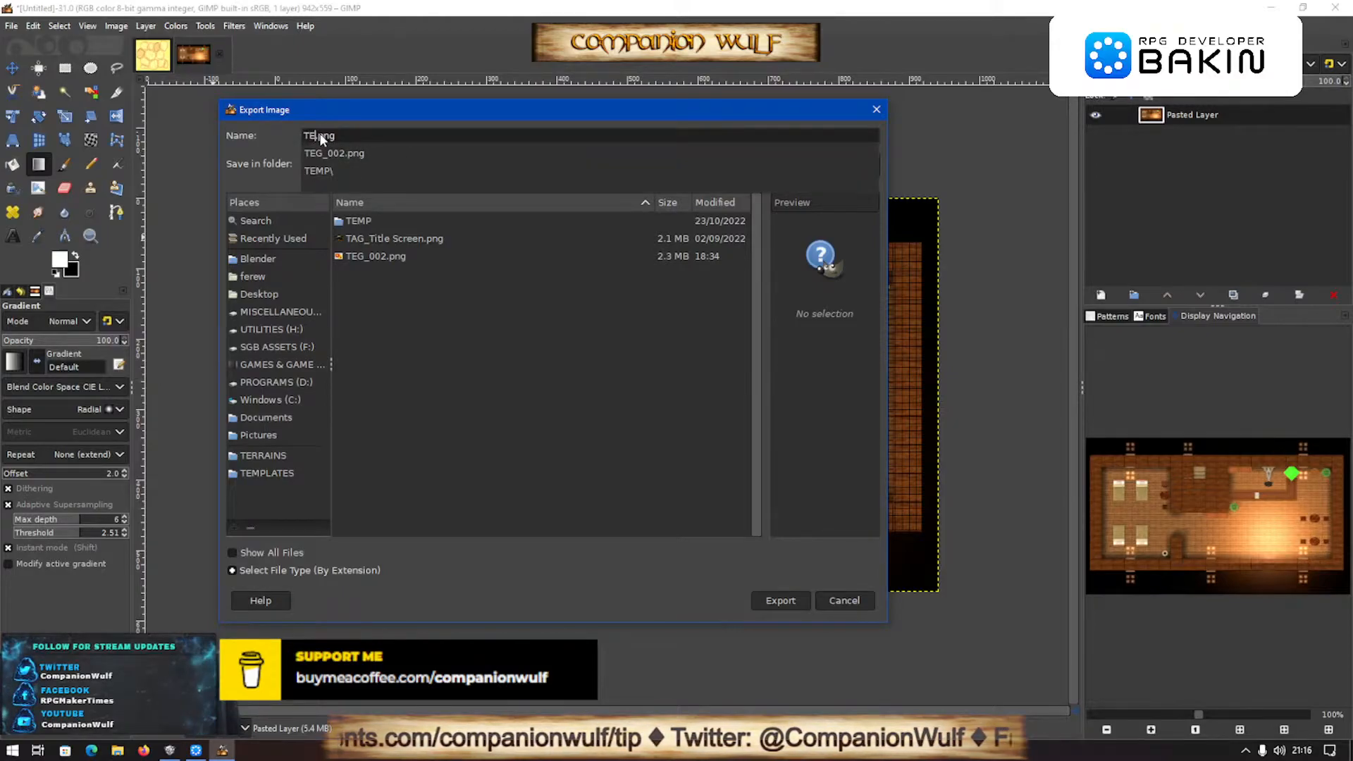
text(Map Image)
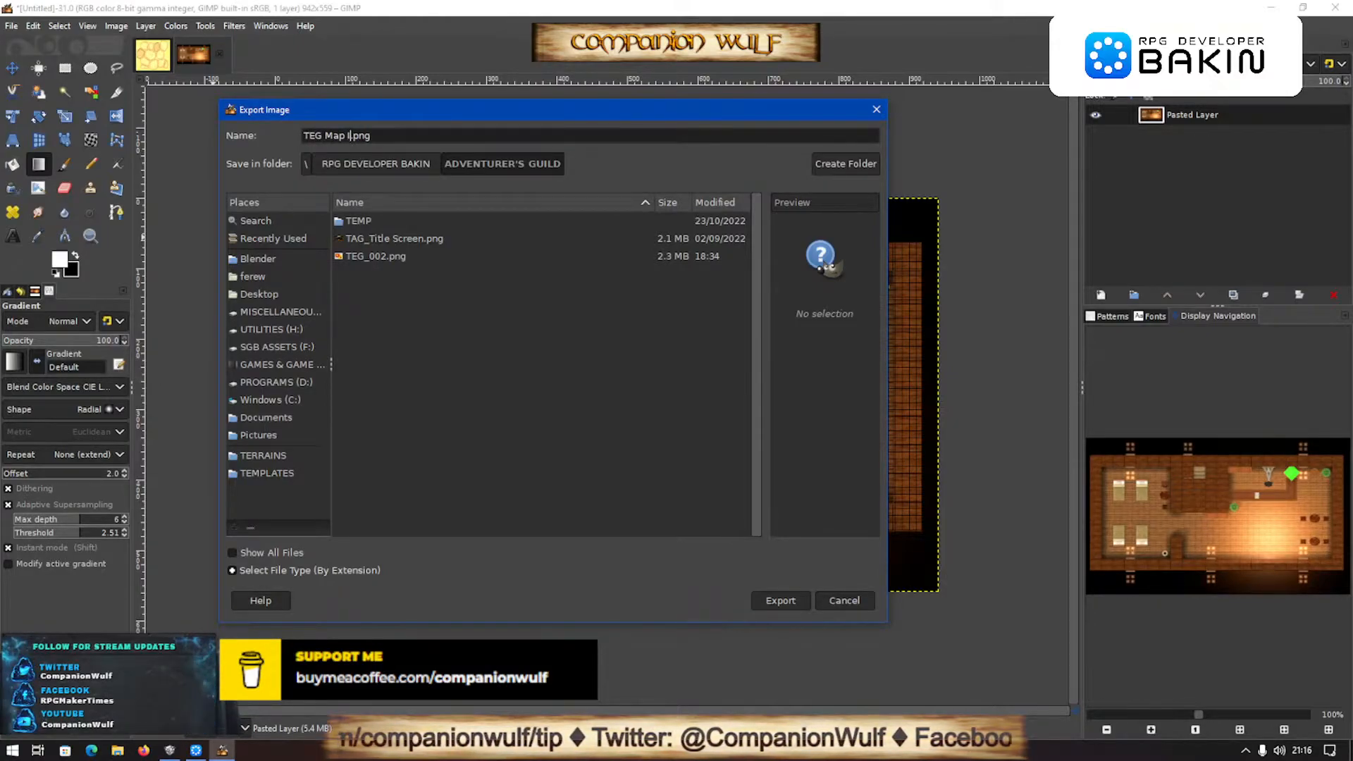
key(Return)
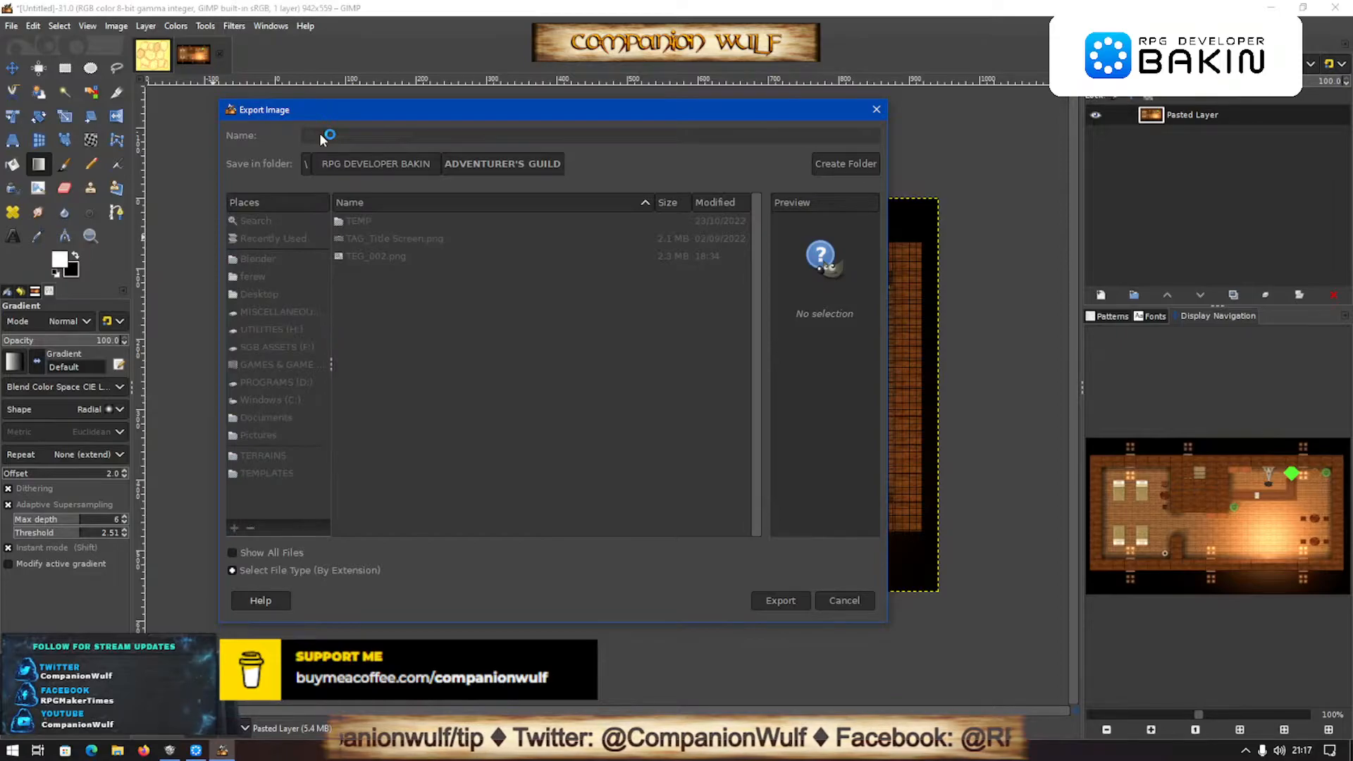
key(Return)
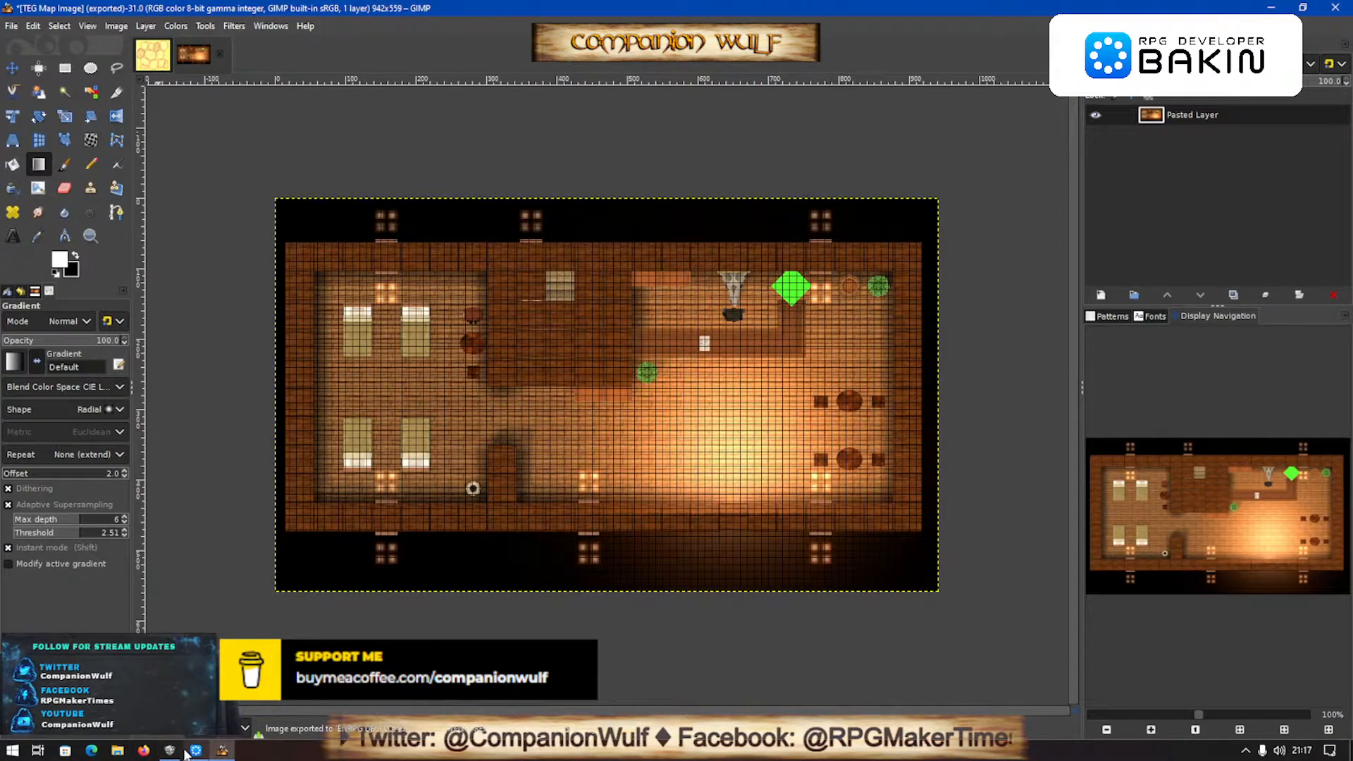
Switch to RPG Developer Bakin, add a new map, load TEG Map Image.png as its source image, and wait for the program to respond
key(alt+Tab)
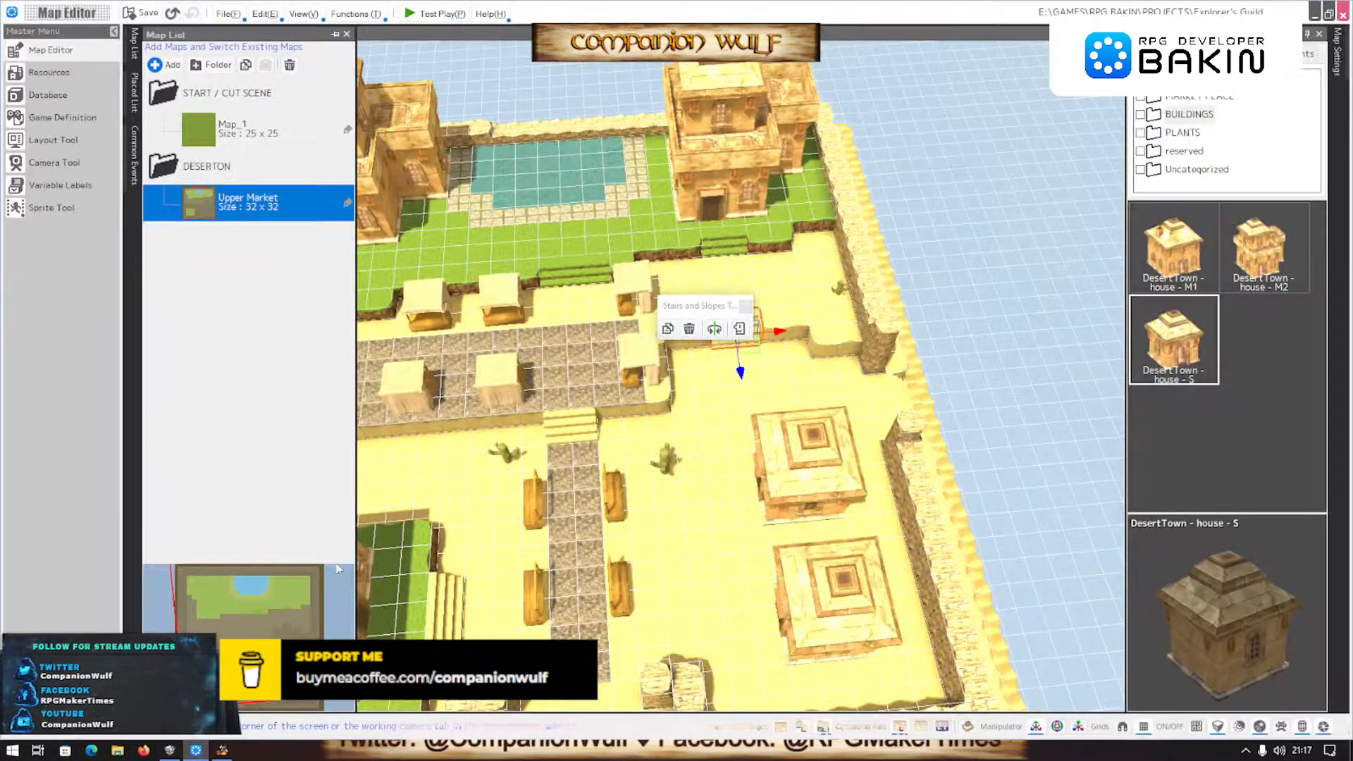
click(169, 66)
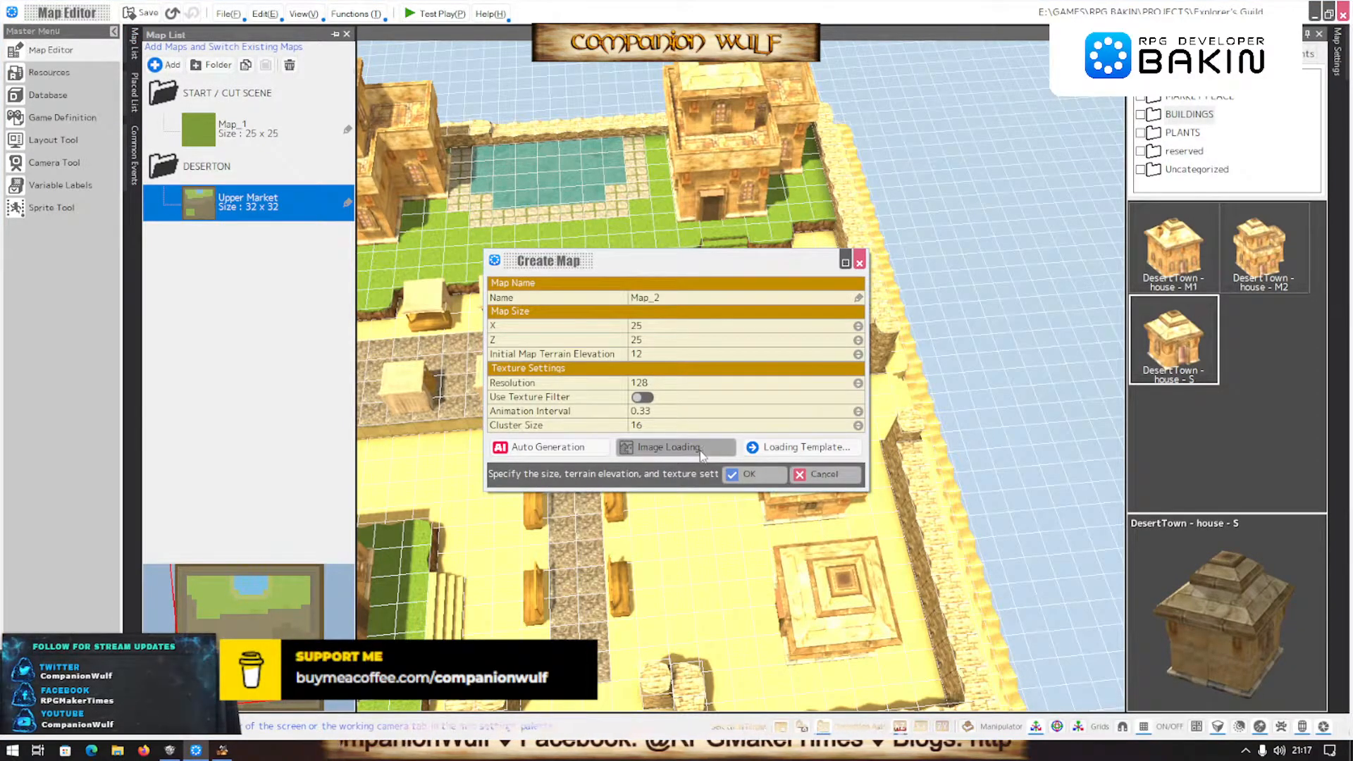
click(675, 454)
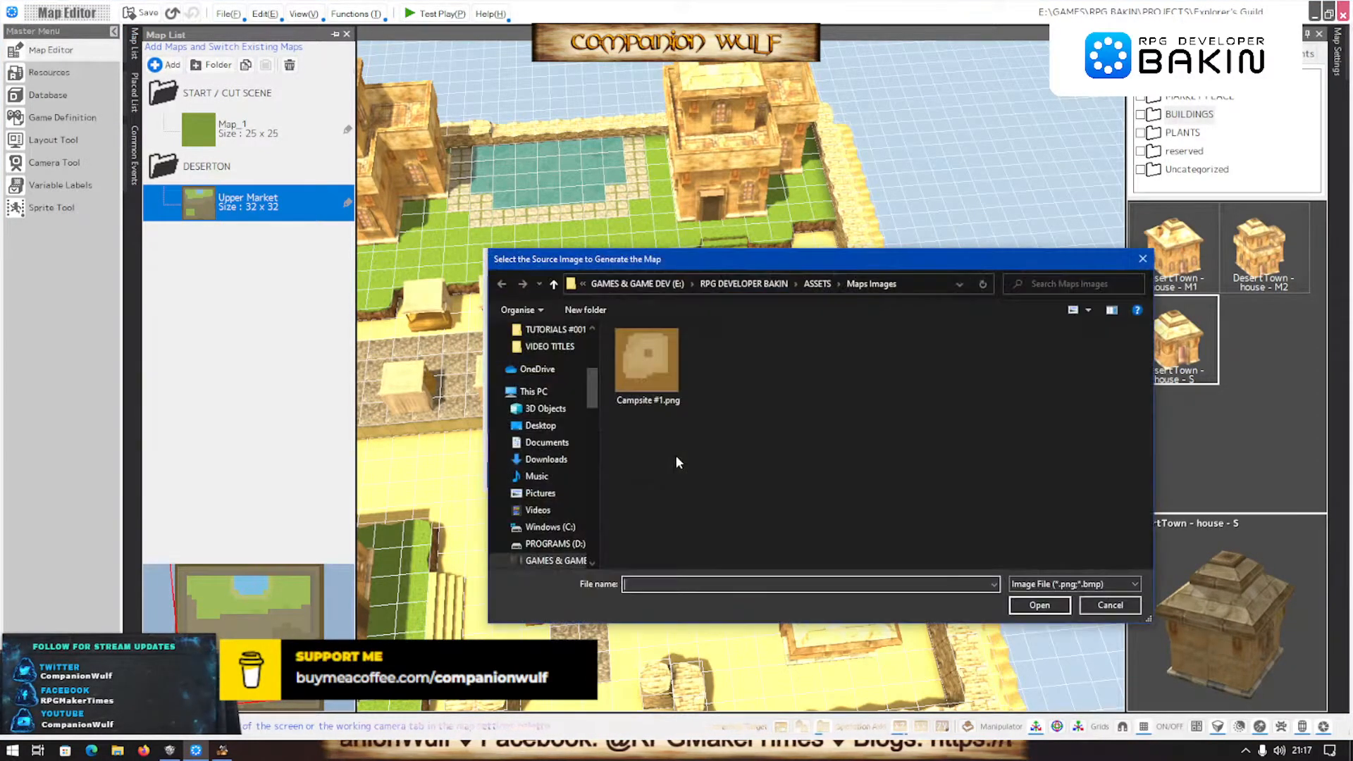
click(745, 283)
double_click(645, 390)
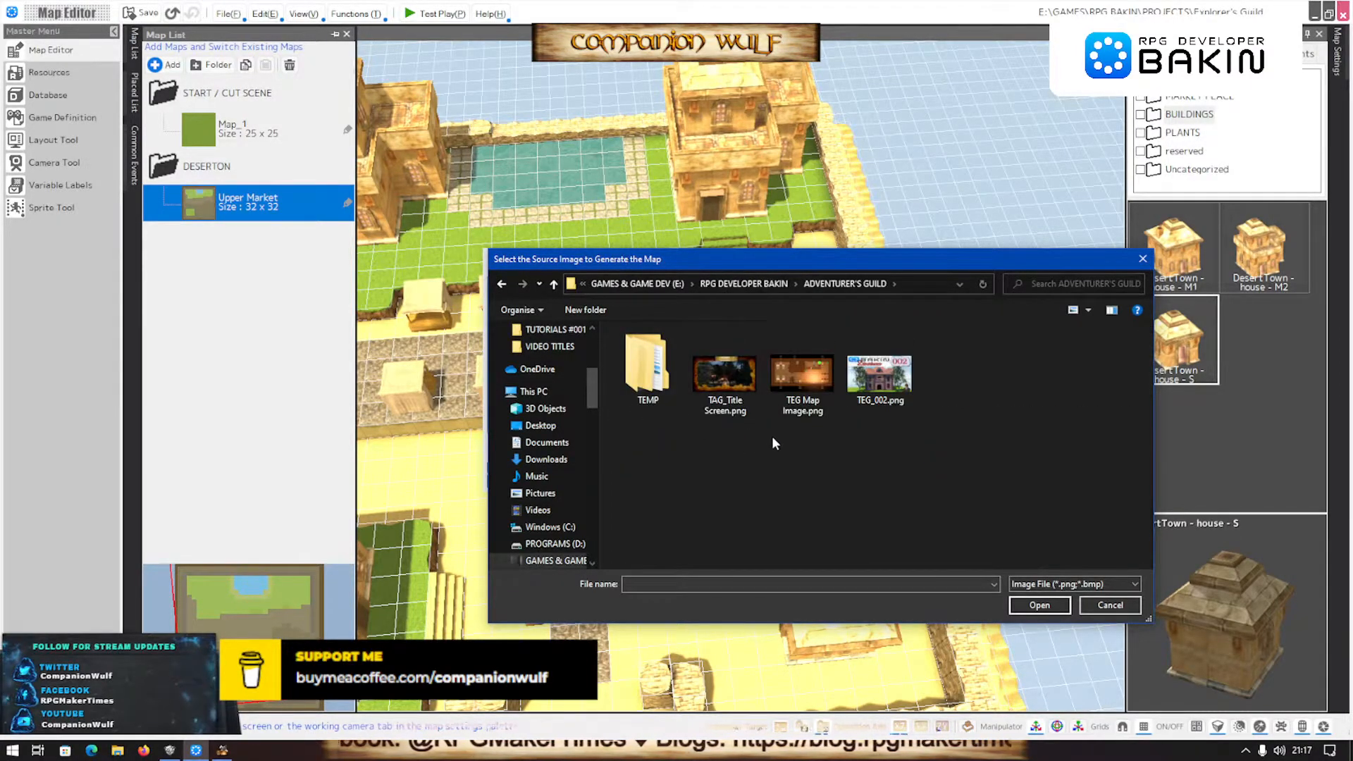
double_click(802, 374)
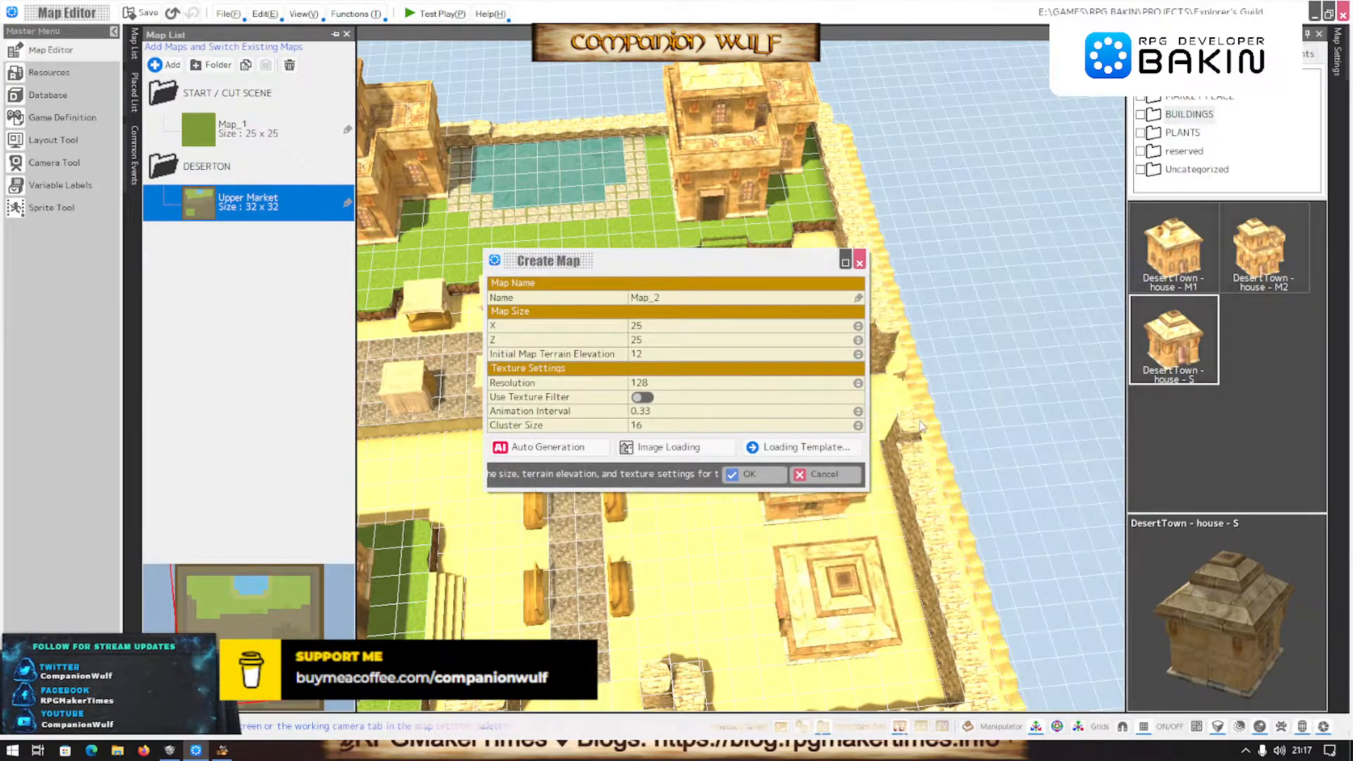
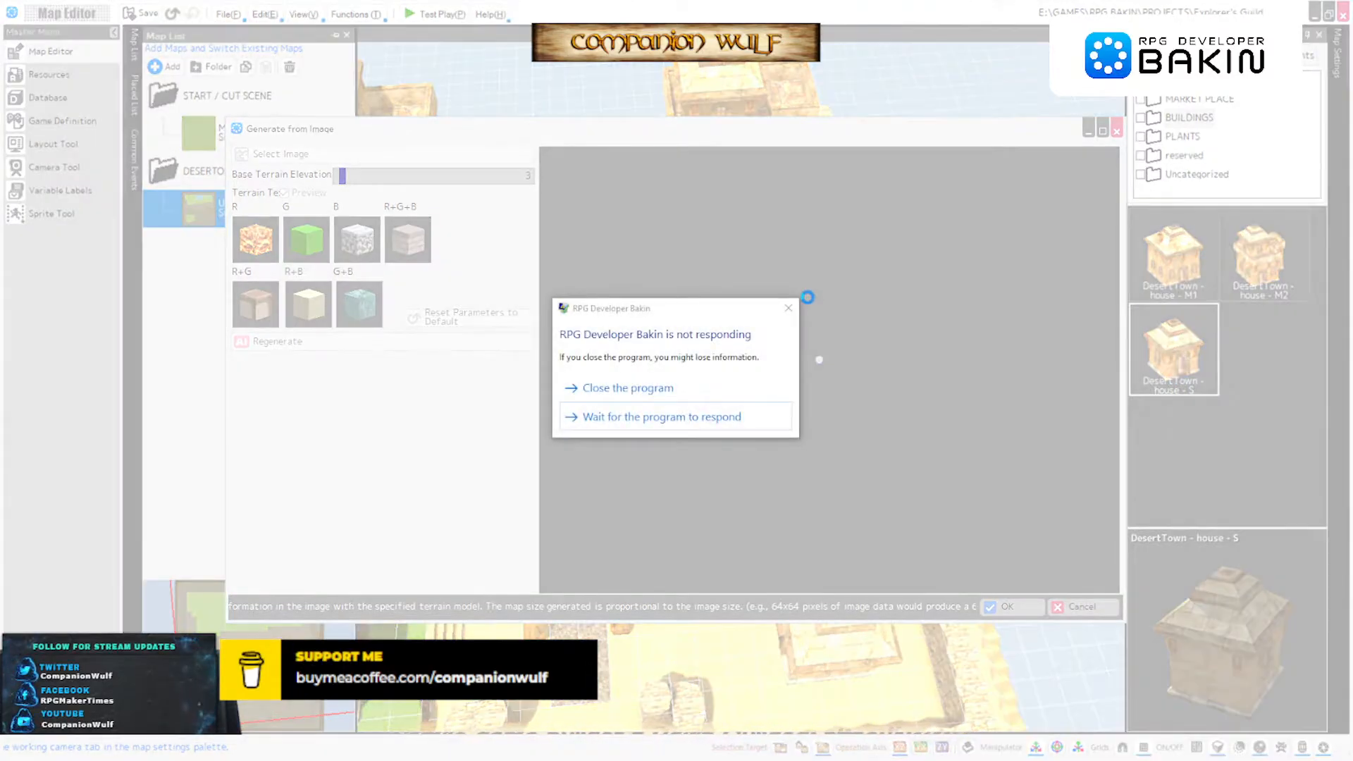
click(654, 419)
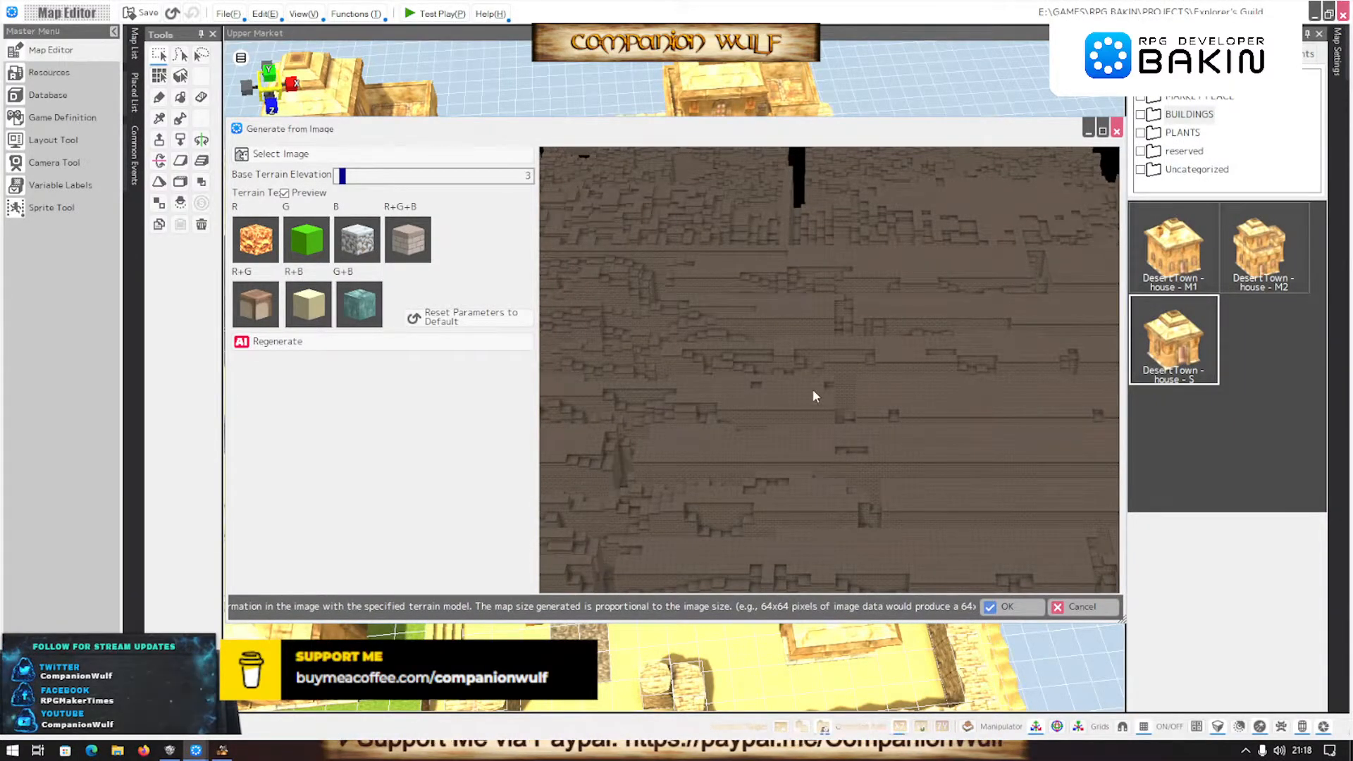
Inspect the terrain preview generated from the image and accept it to create the map
scroll(780, 451, up, 2)
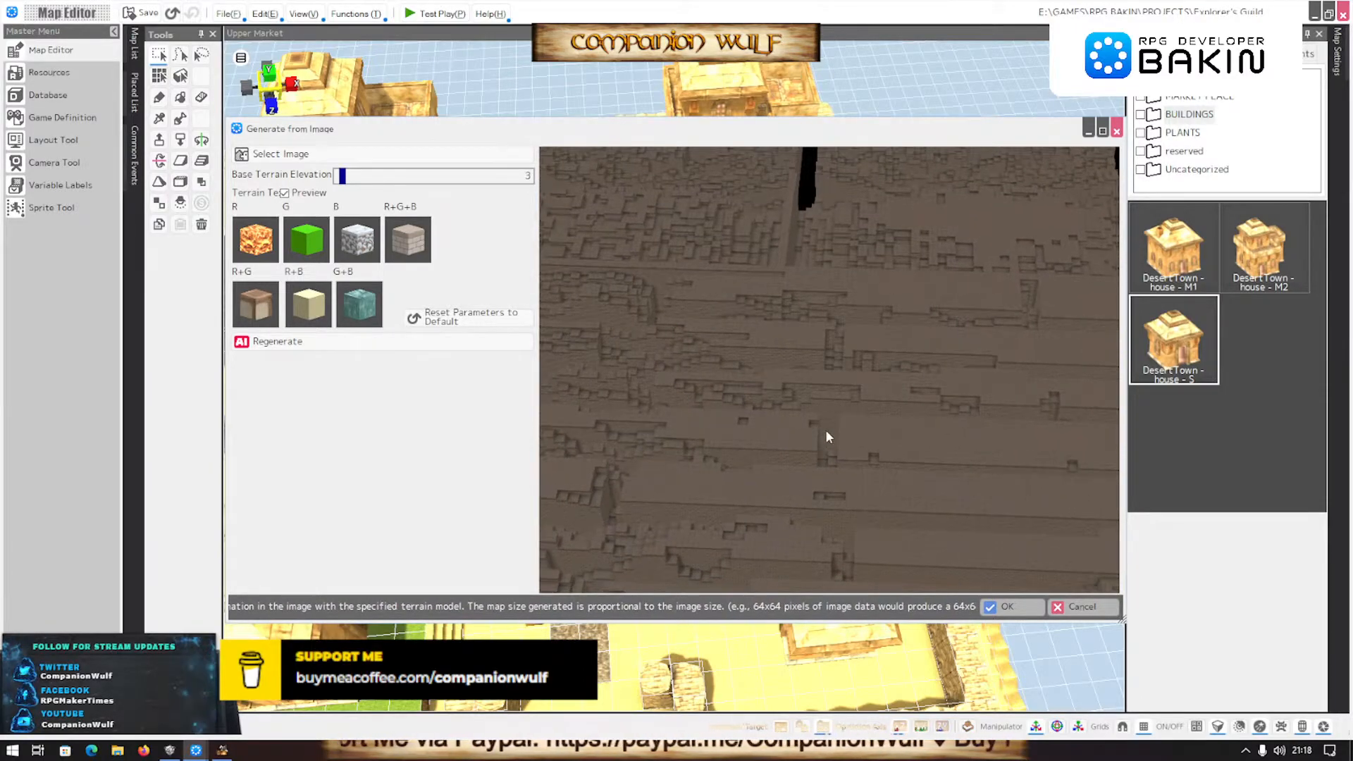
middle_drag(762, 471, 871, 449)
right_drag(759, 438, 1090, 280)
click(285, 350)
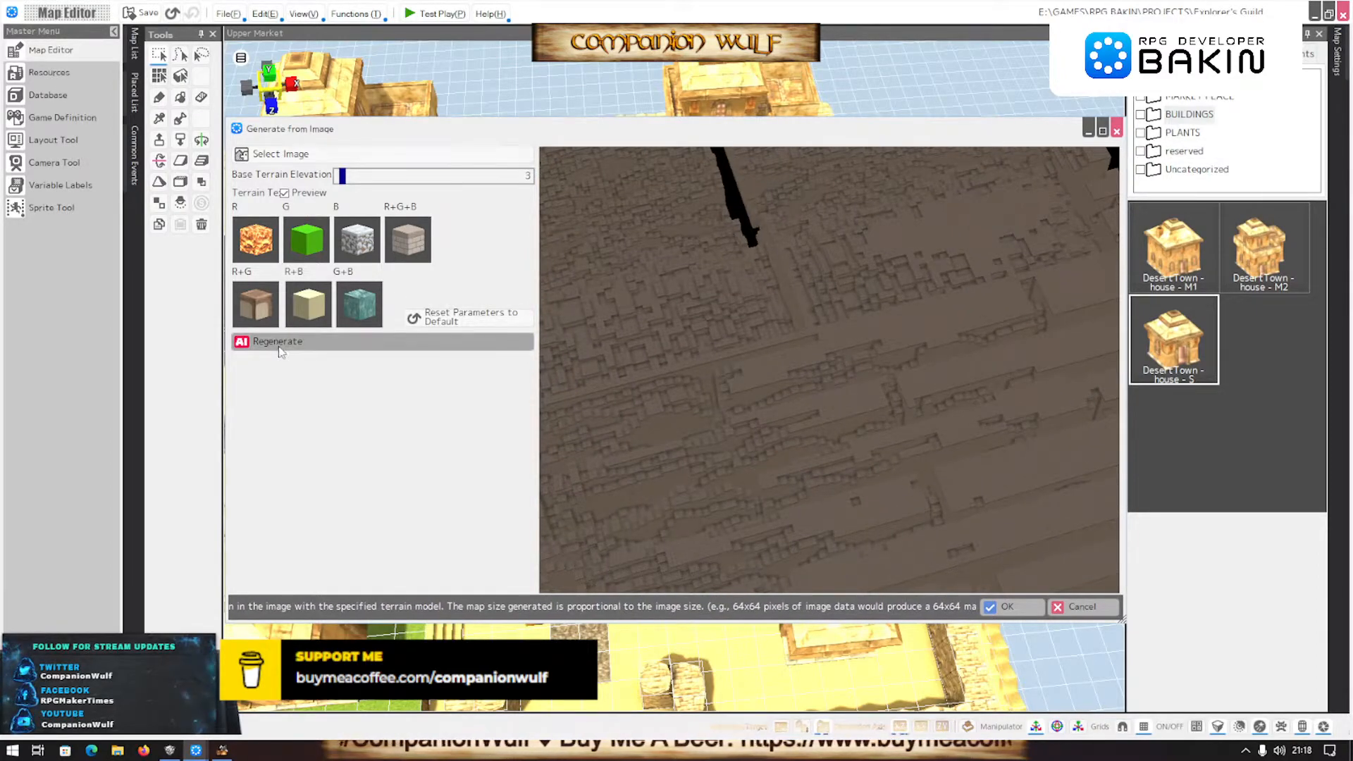
scroll(767, 396, down, 2)
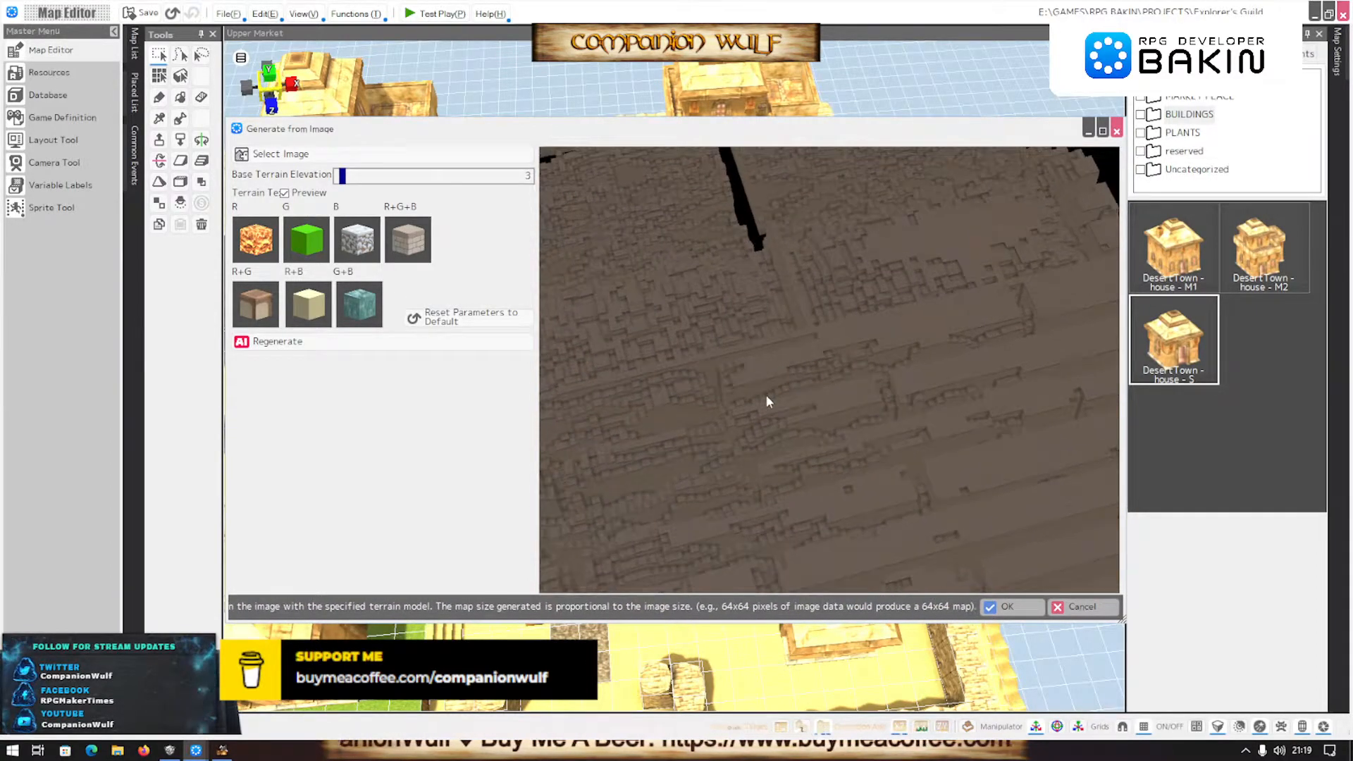
scroll(766, 394, down, 3)
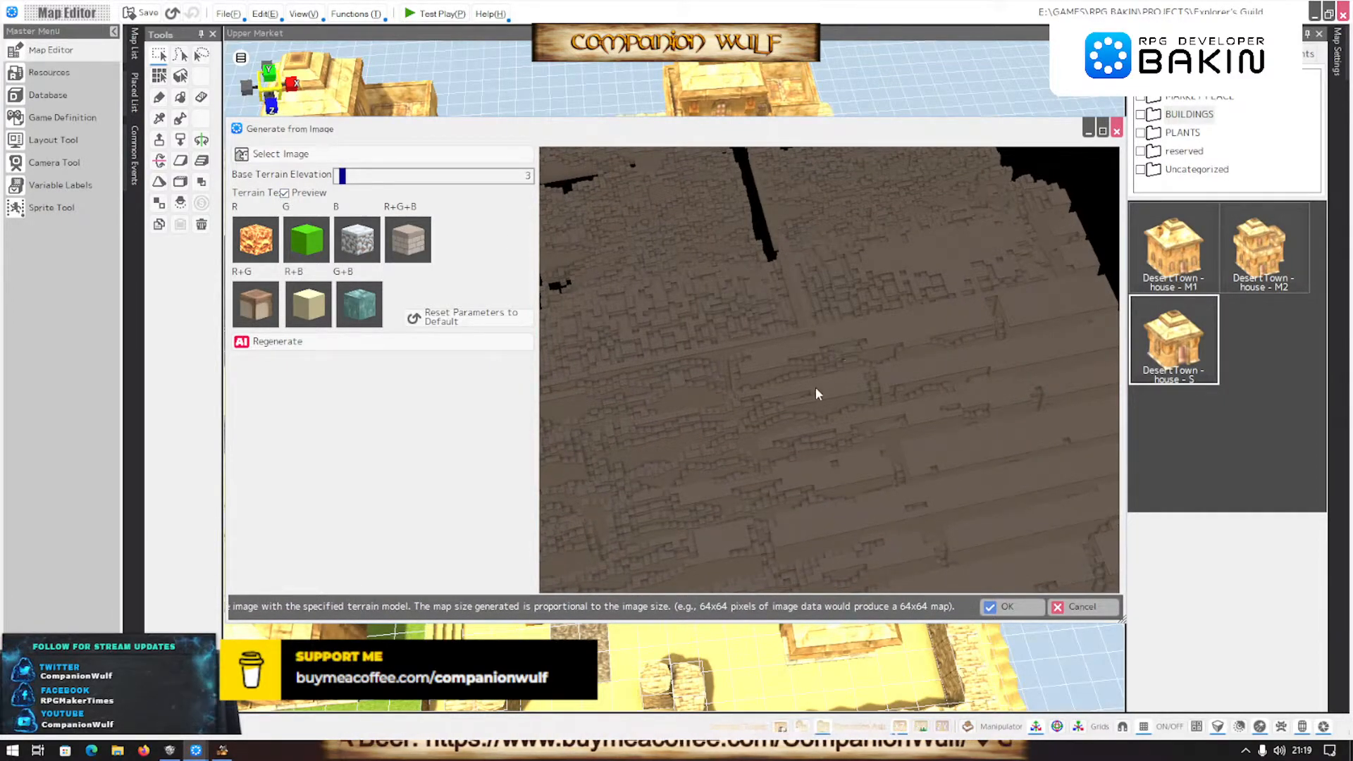
right_drag(817, 393, 914, 352)
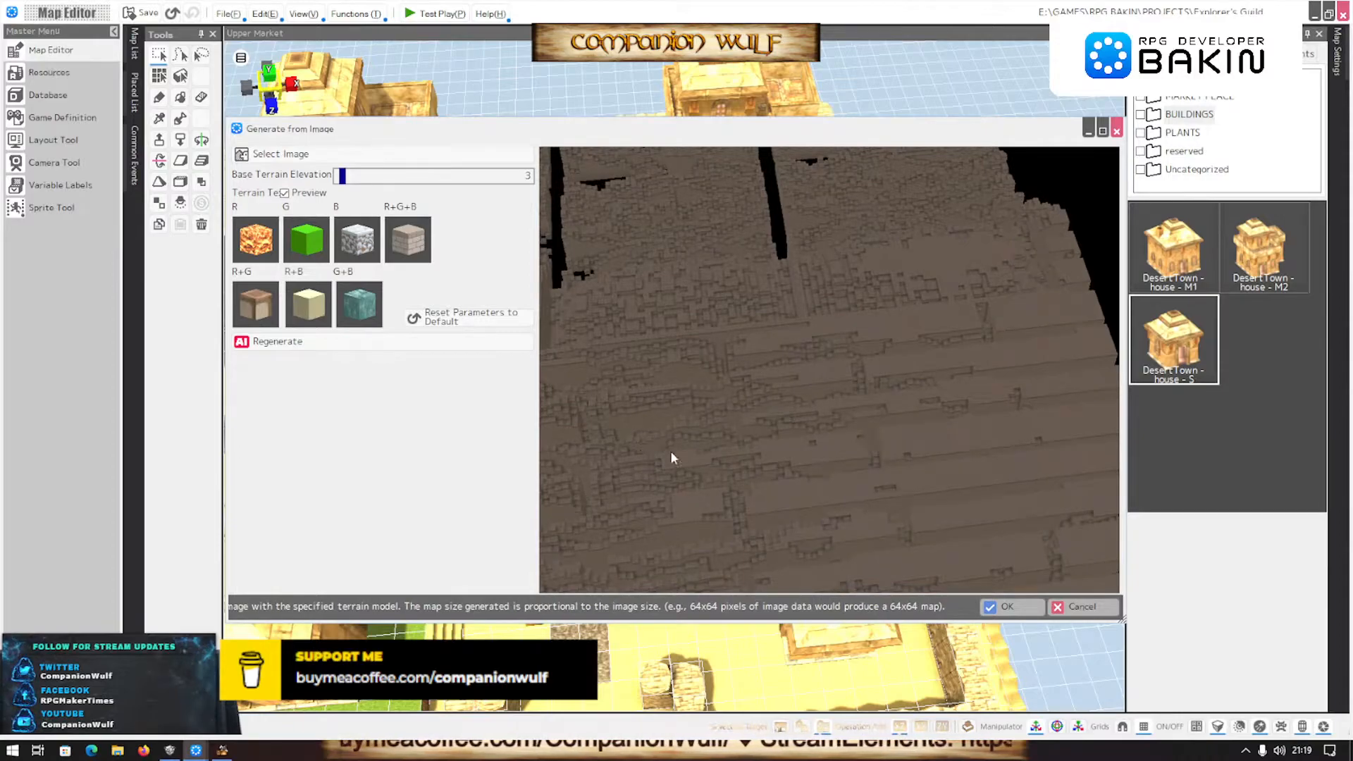
right_drag(671, 457, 1044, 384)
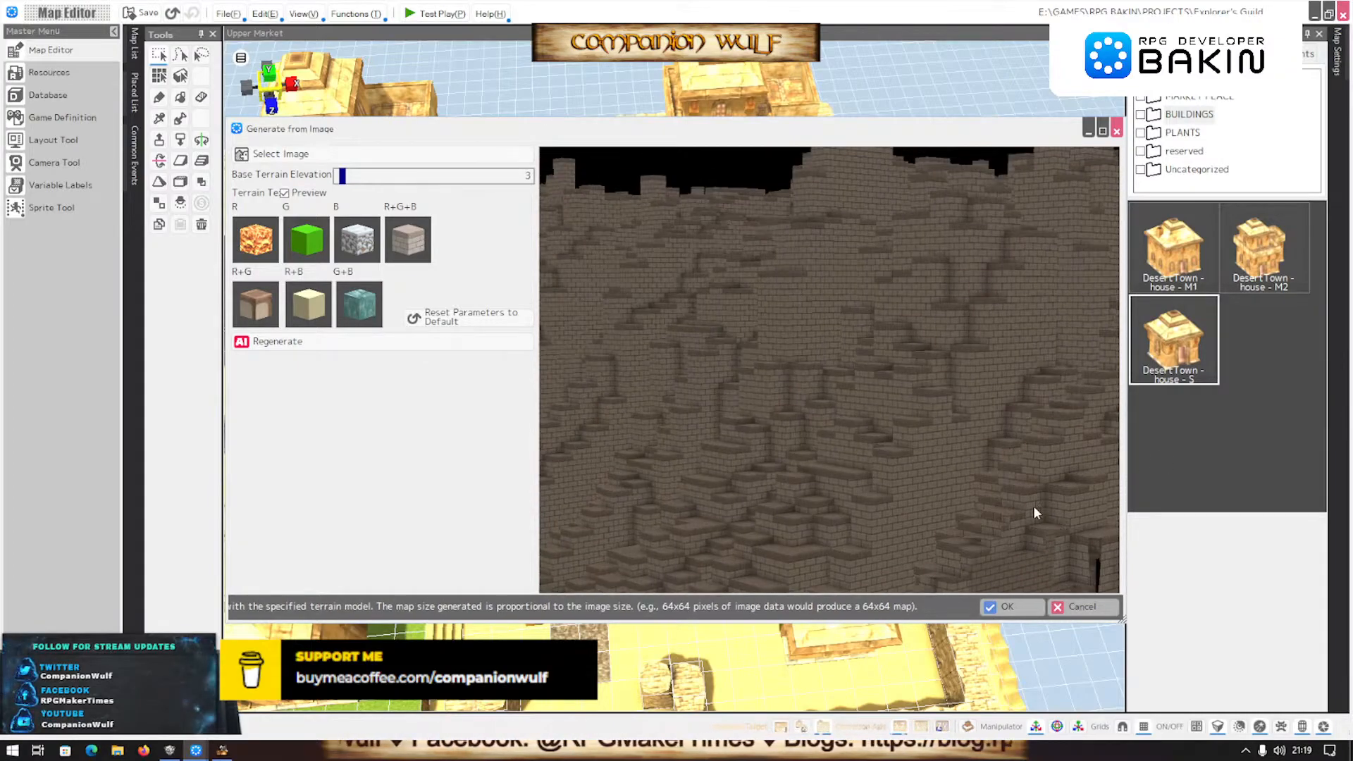
click(1006, 607)
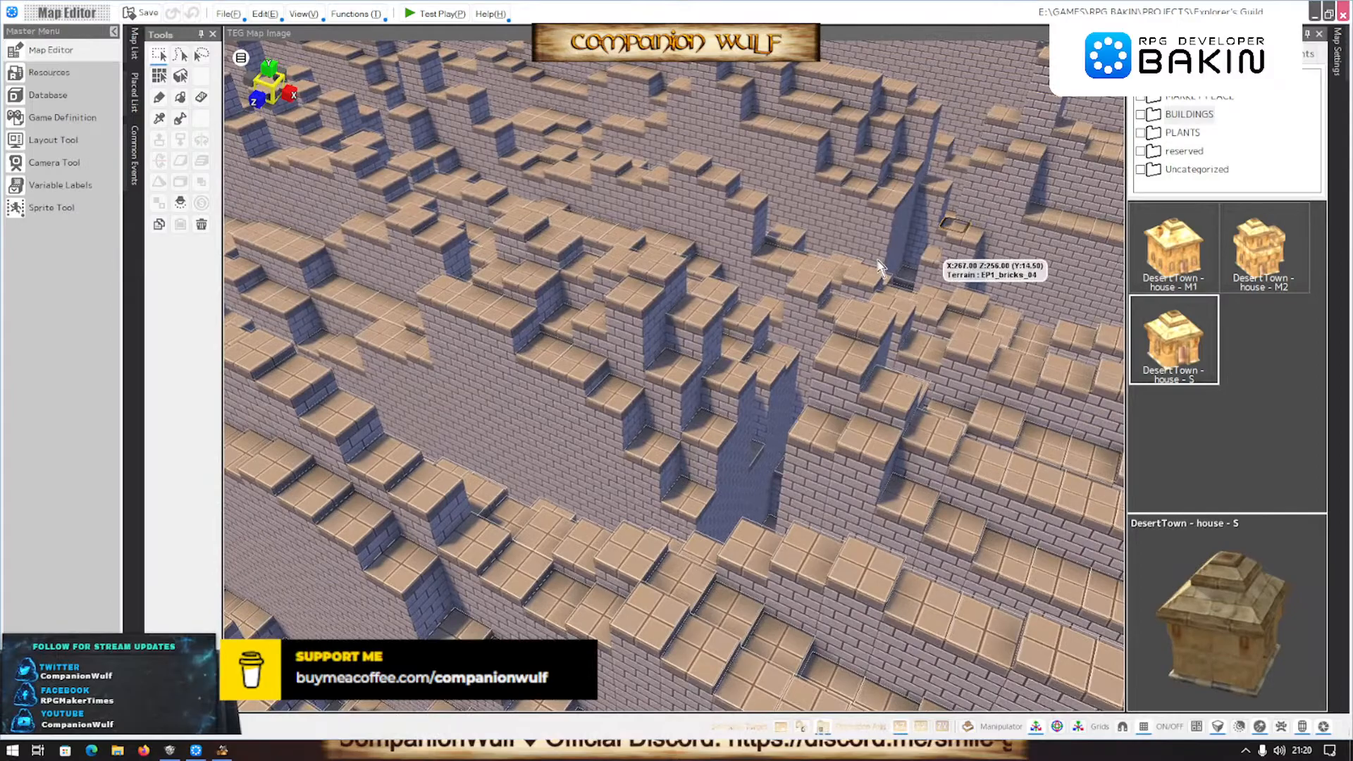
Make a raised brick terrain tile on the TEG Map Image map the starting point
right_drag(879, 268, 965, 237)
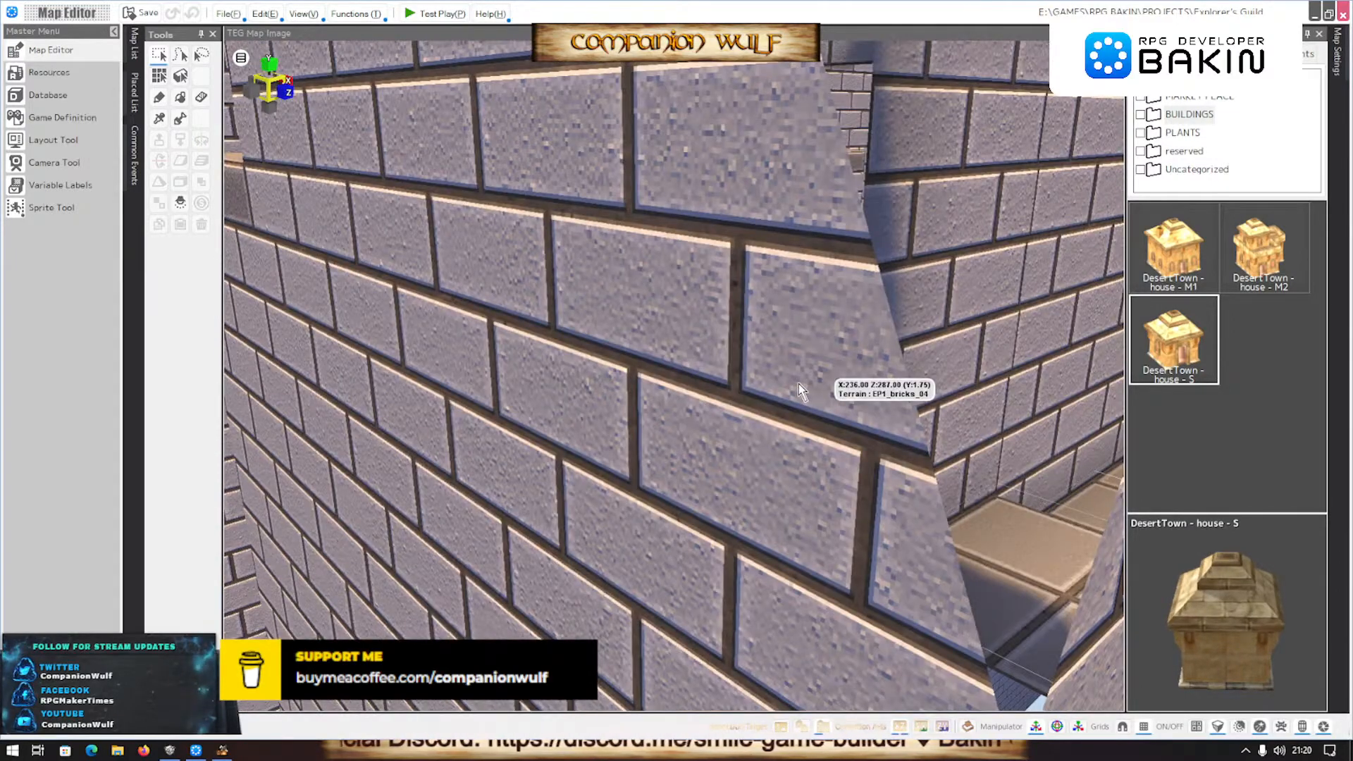
scroll(798, 383, down, 8)
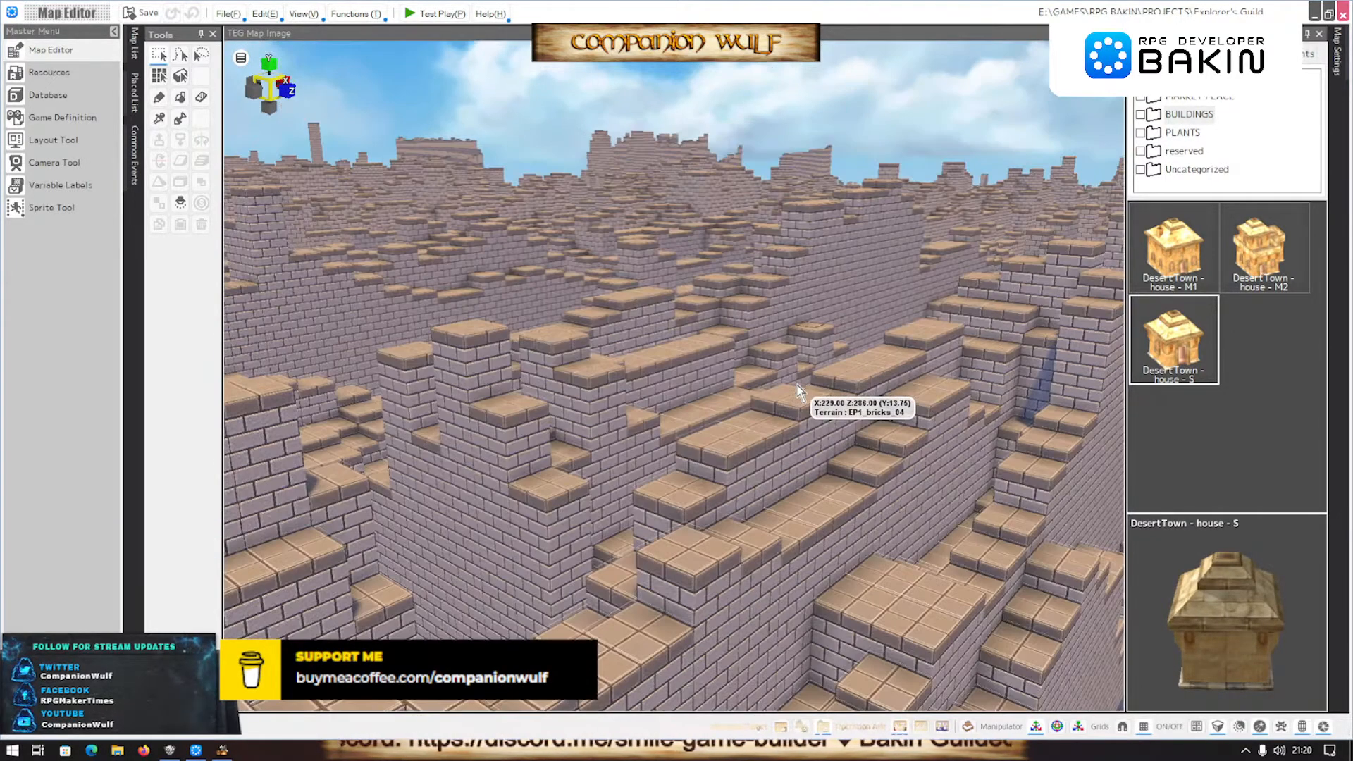
scroll(796, 384, down, 6)
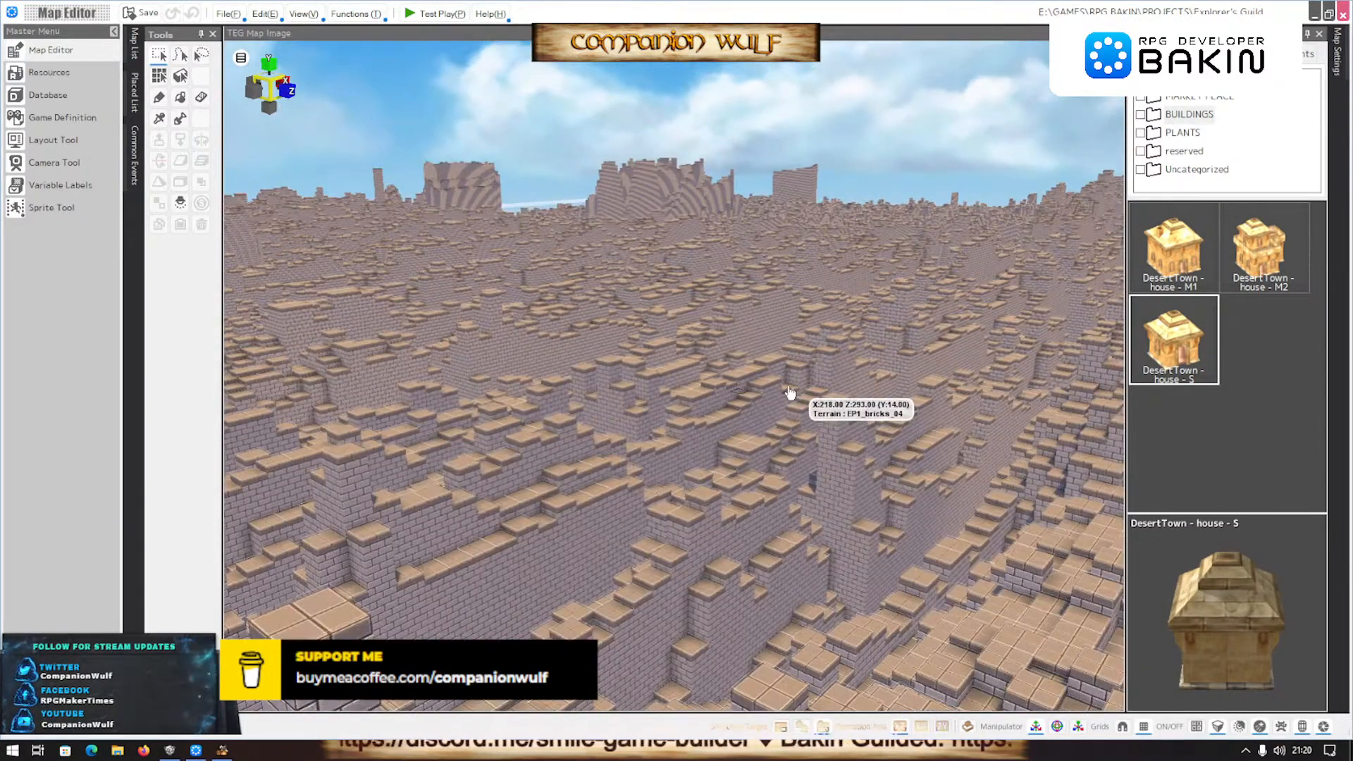
scroll(794, 388, up, 6)
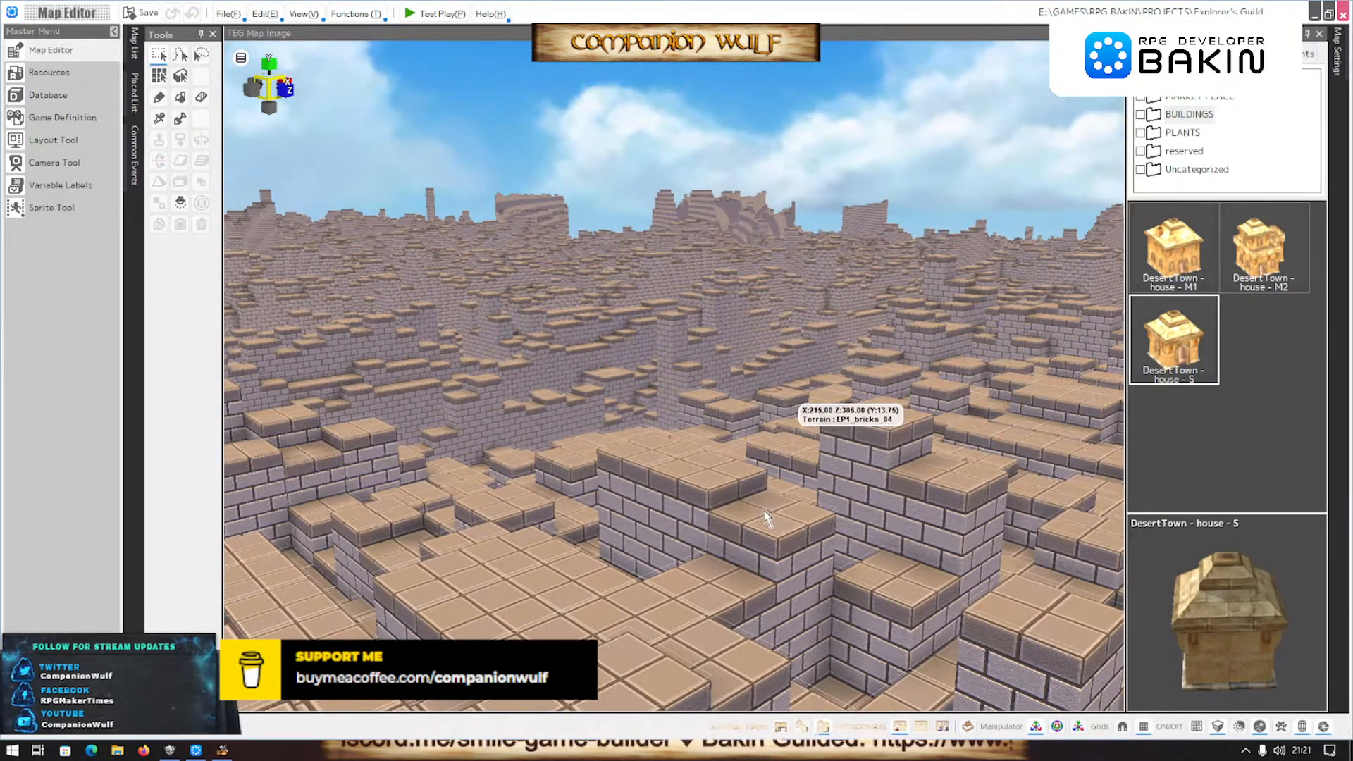
scroll(767, 518, up, 4)
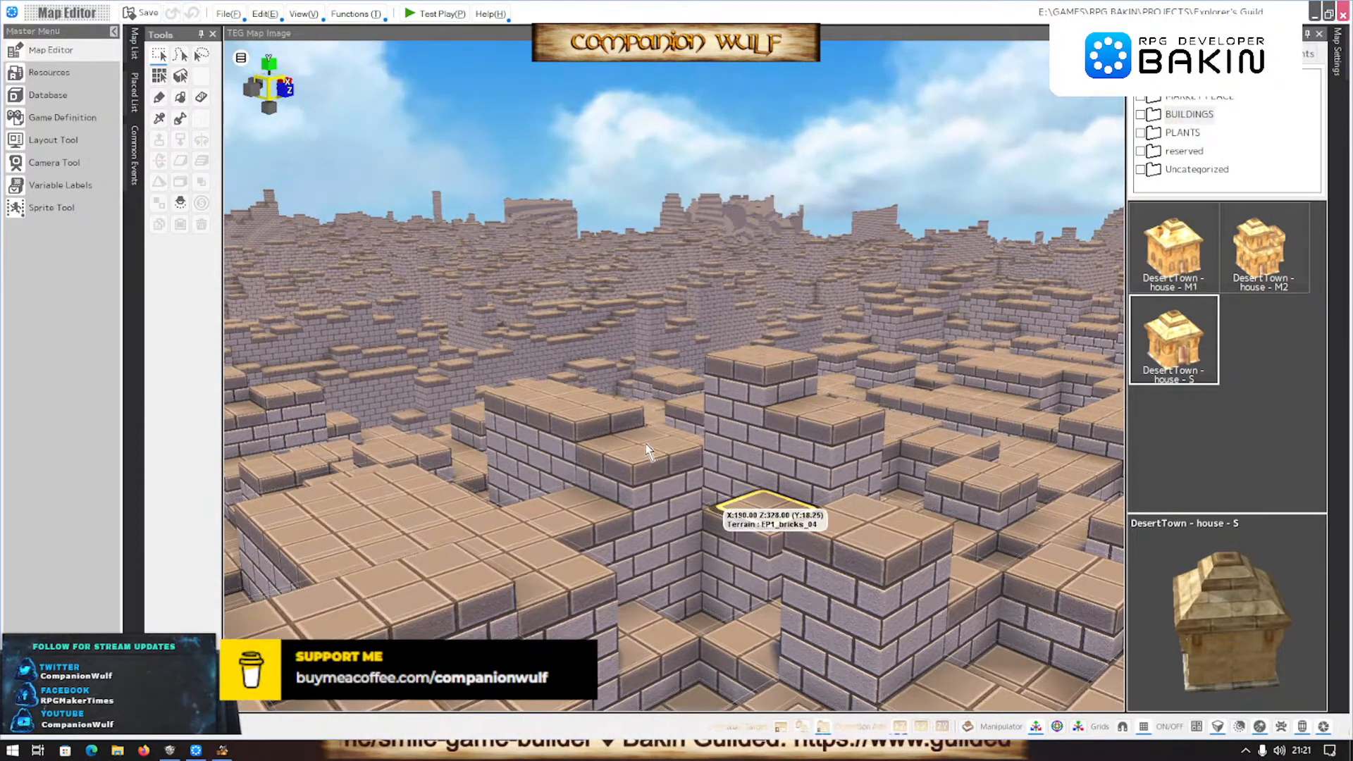
right_click(640, 451)
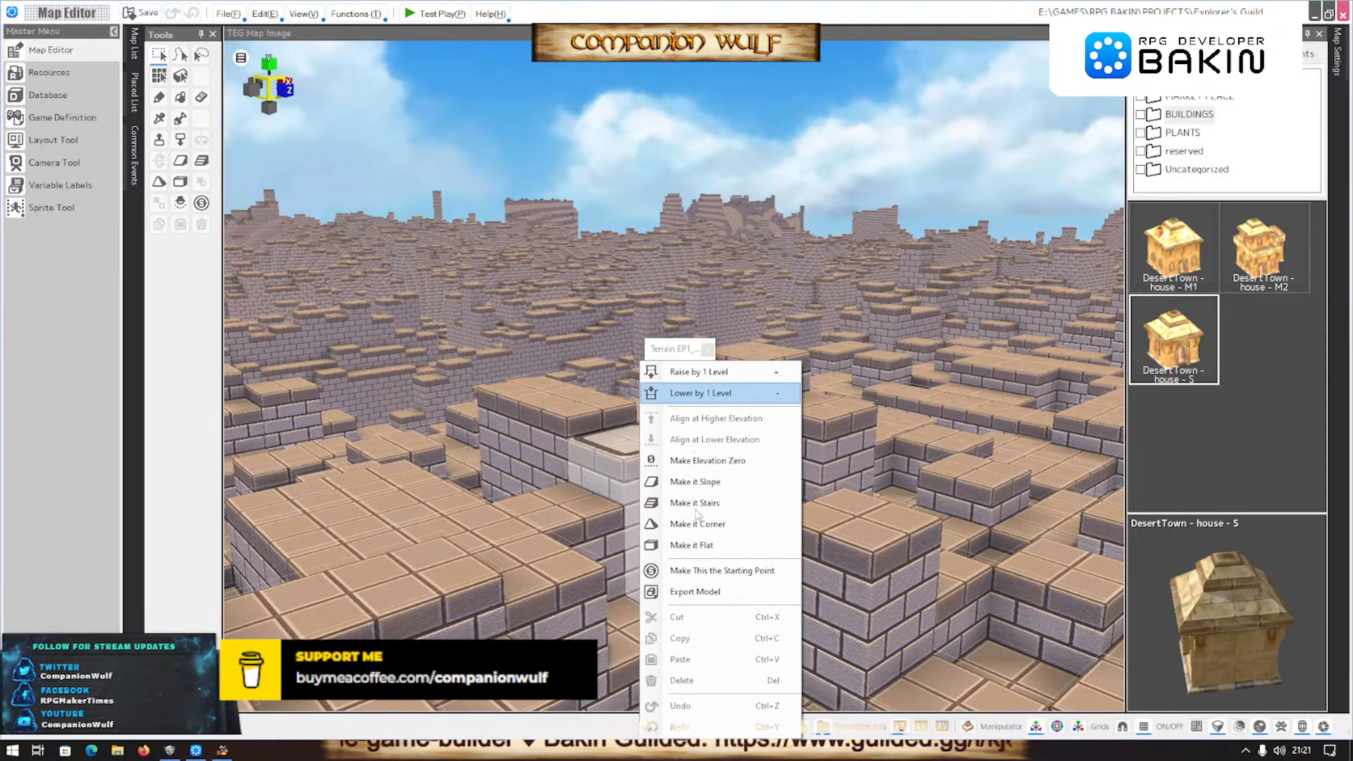
click(687, 570)
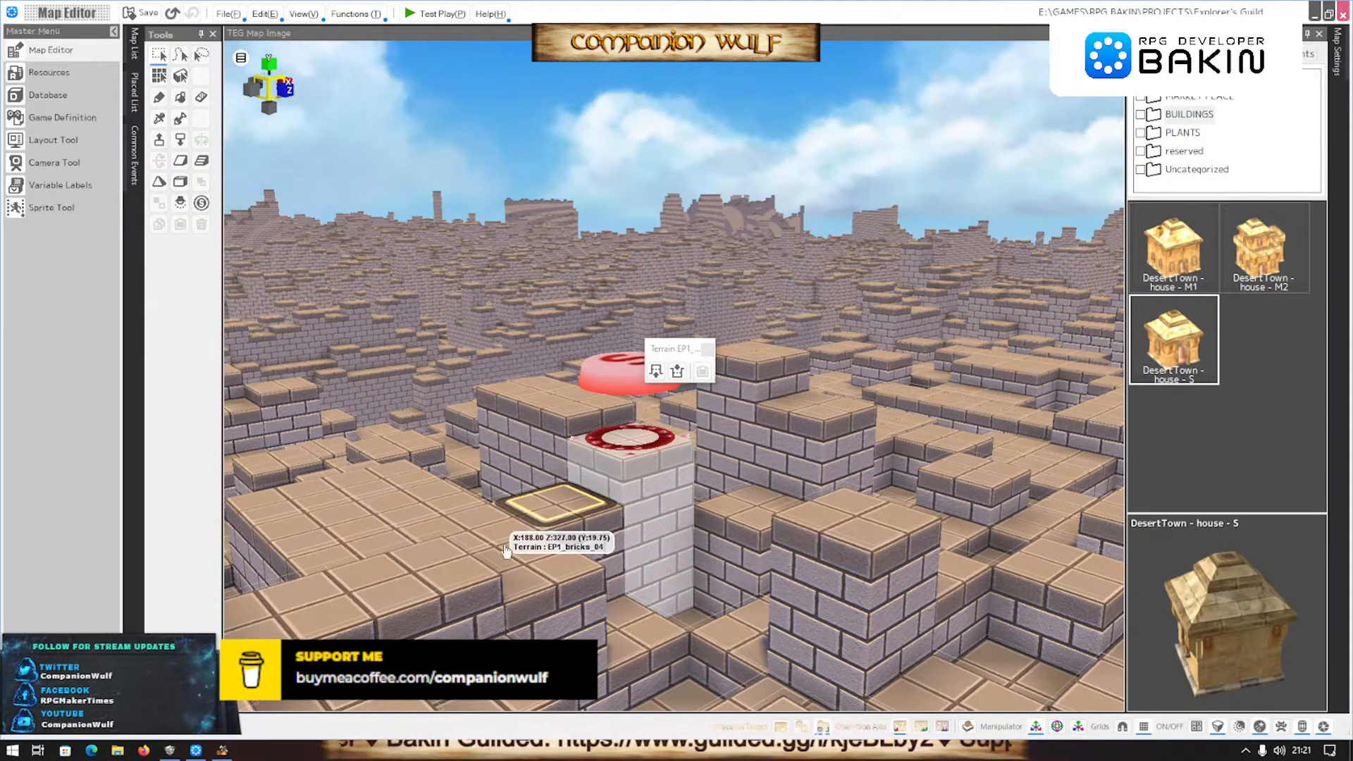
Examine the generated brick terrain around the starting point from far away and close up
scroll(505, 550, down, 4)
scroll(540, 564, down, 4)
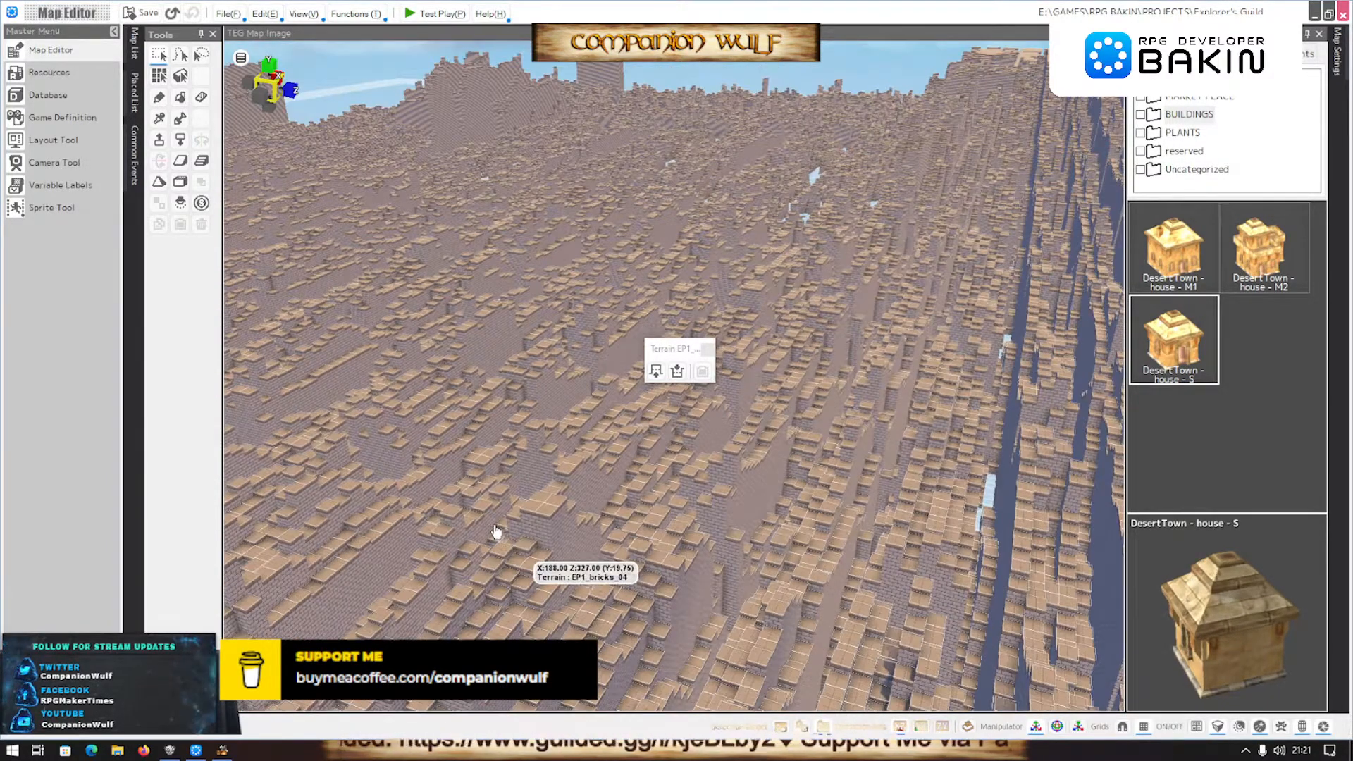
scroll(493, 529, up, 4)
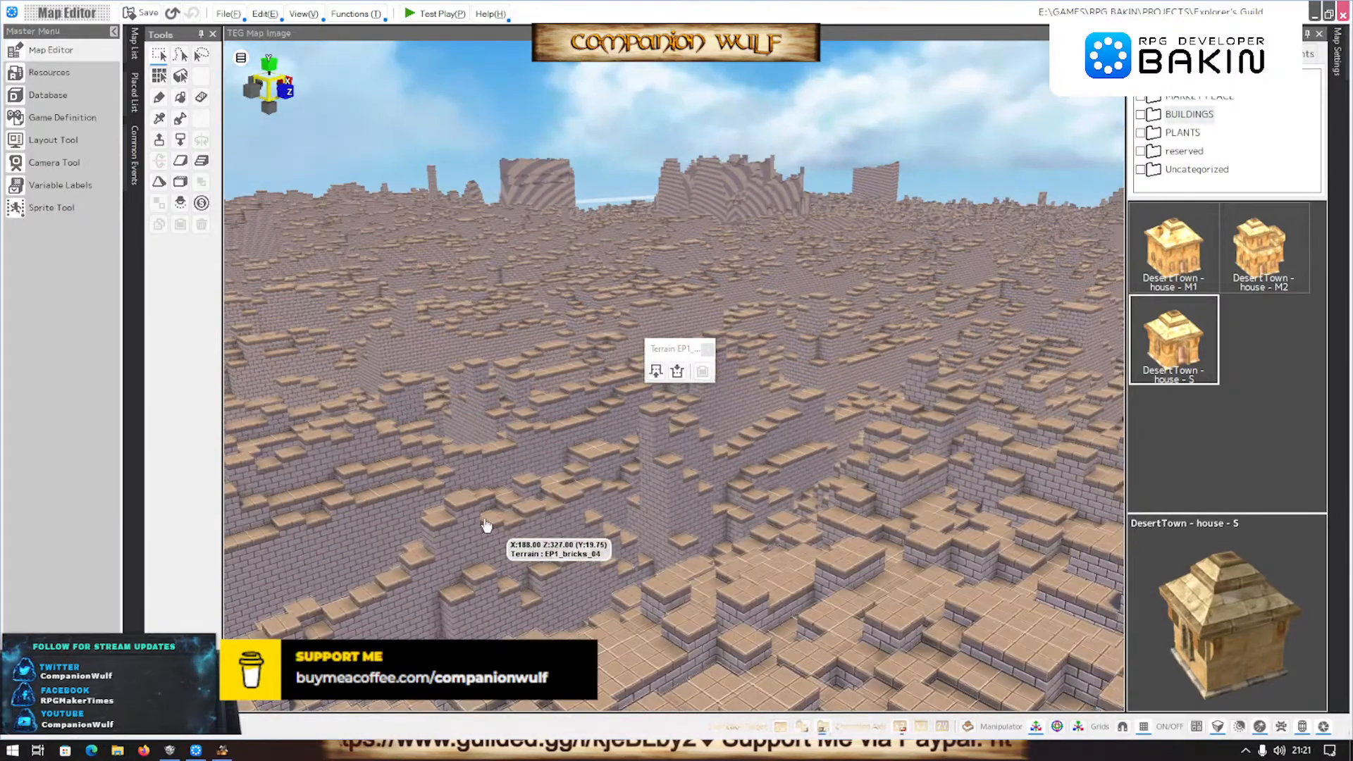
scroll(485, 522, up, 4)
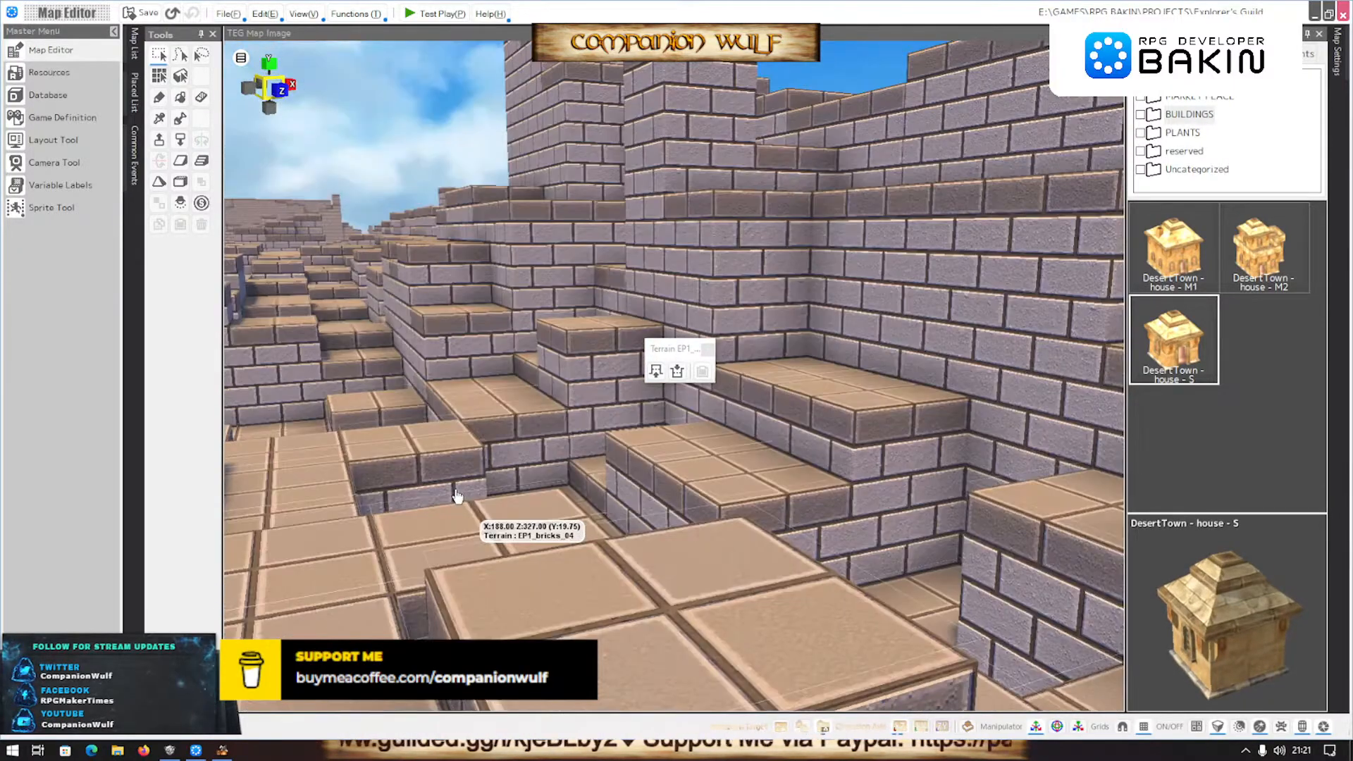
scroll(458, 522, up, 4)
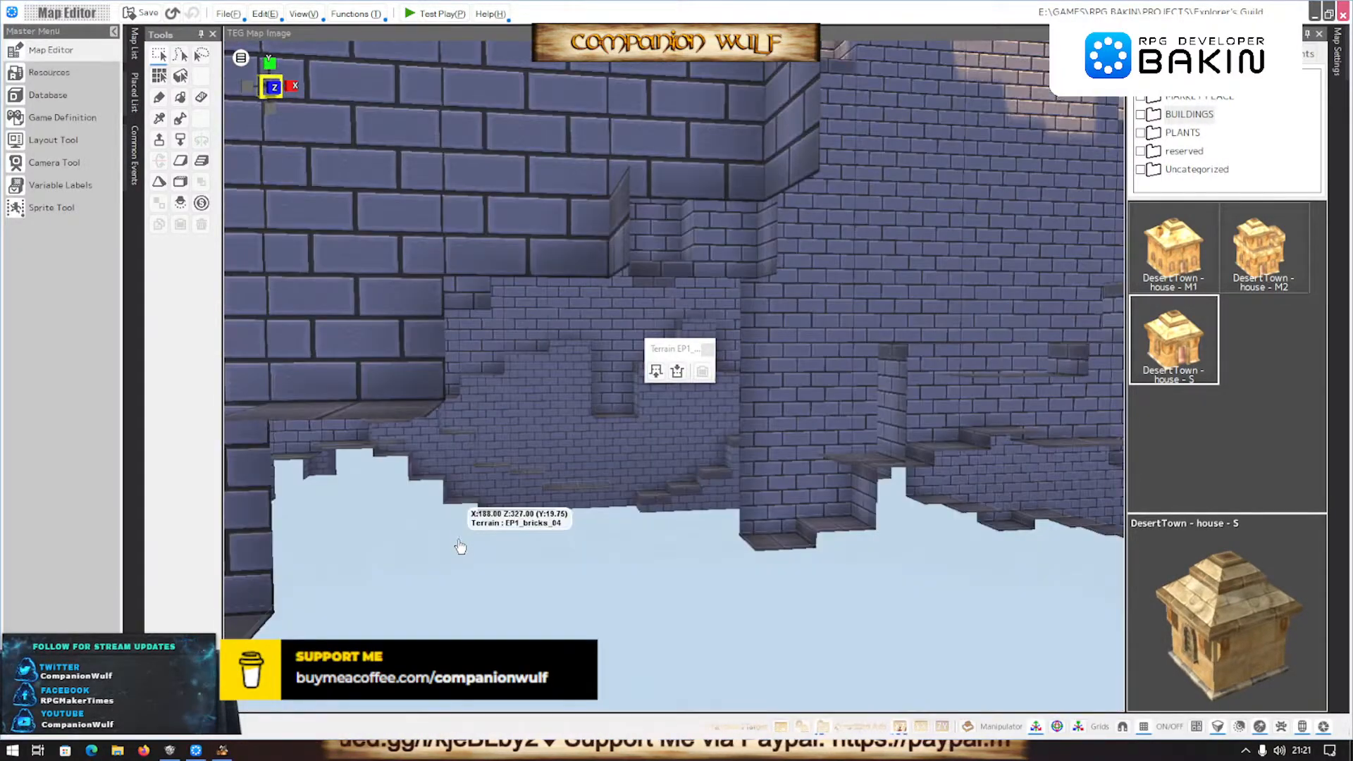
scroll(460, 546, down, 6)
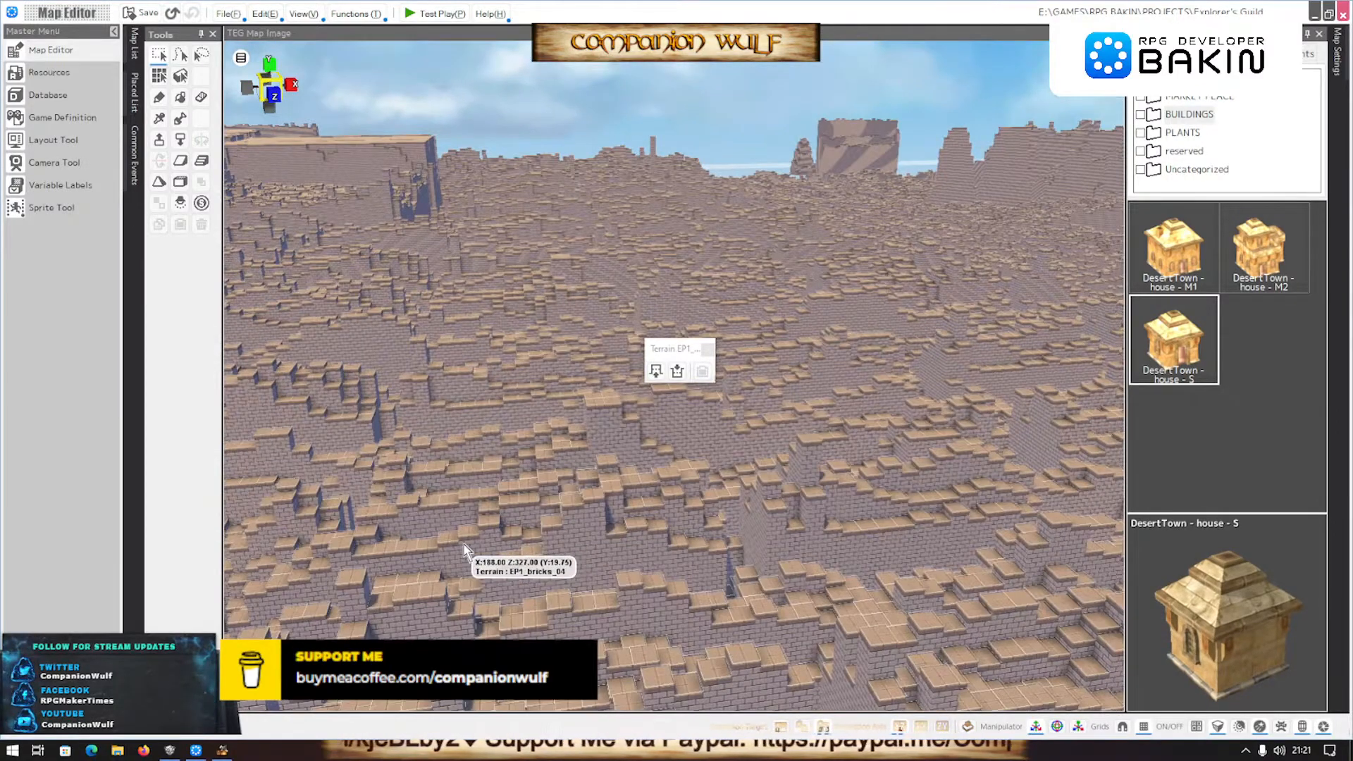
Examine the raised blocks and gaps in the generated brick terrain from several sides, at low and steep overhead angles
scroll(465, 544, down, 6)
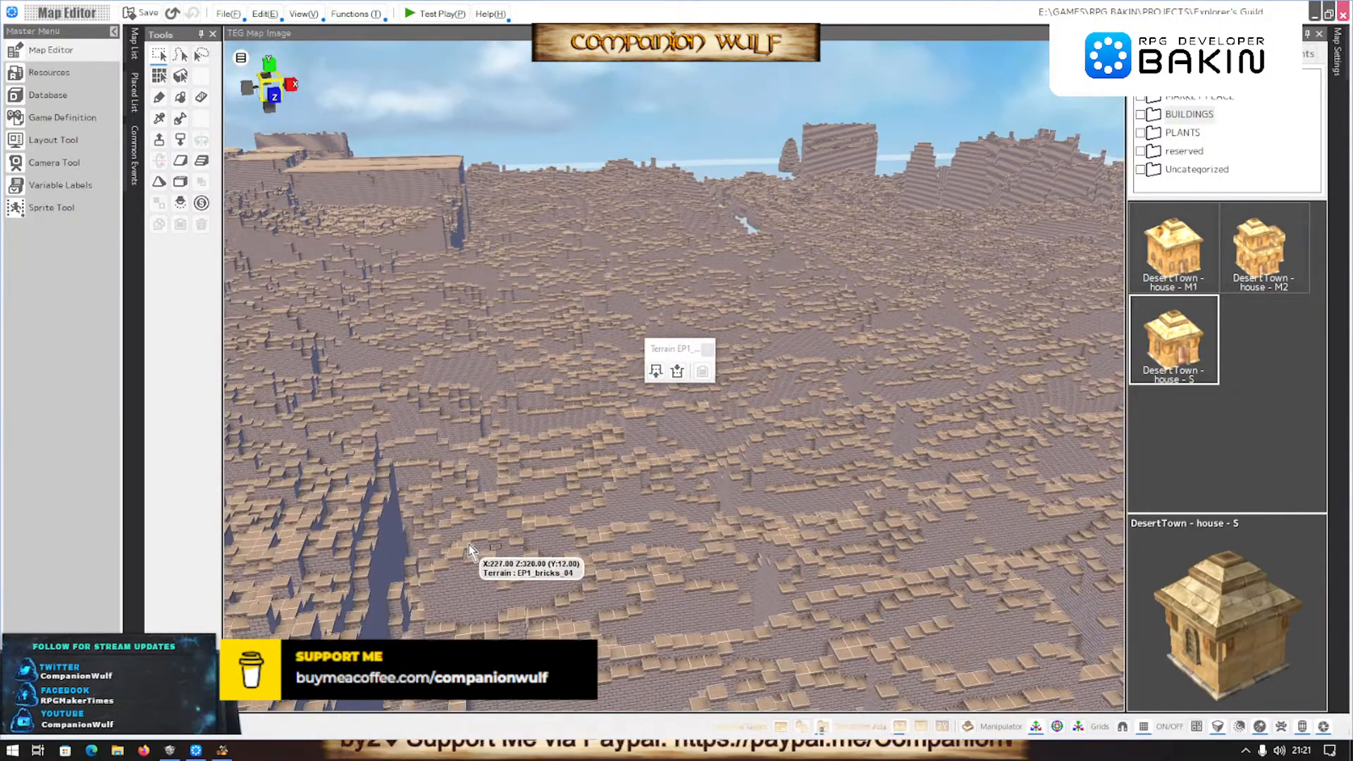
scroll(468, 544, down, 3)
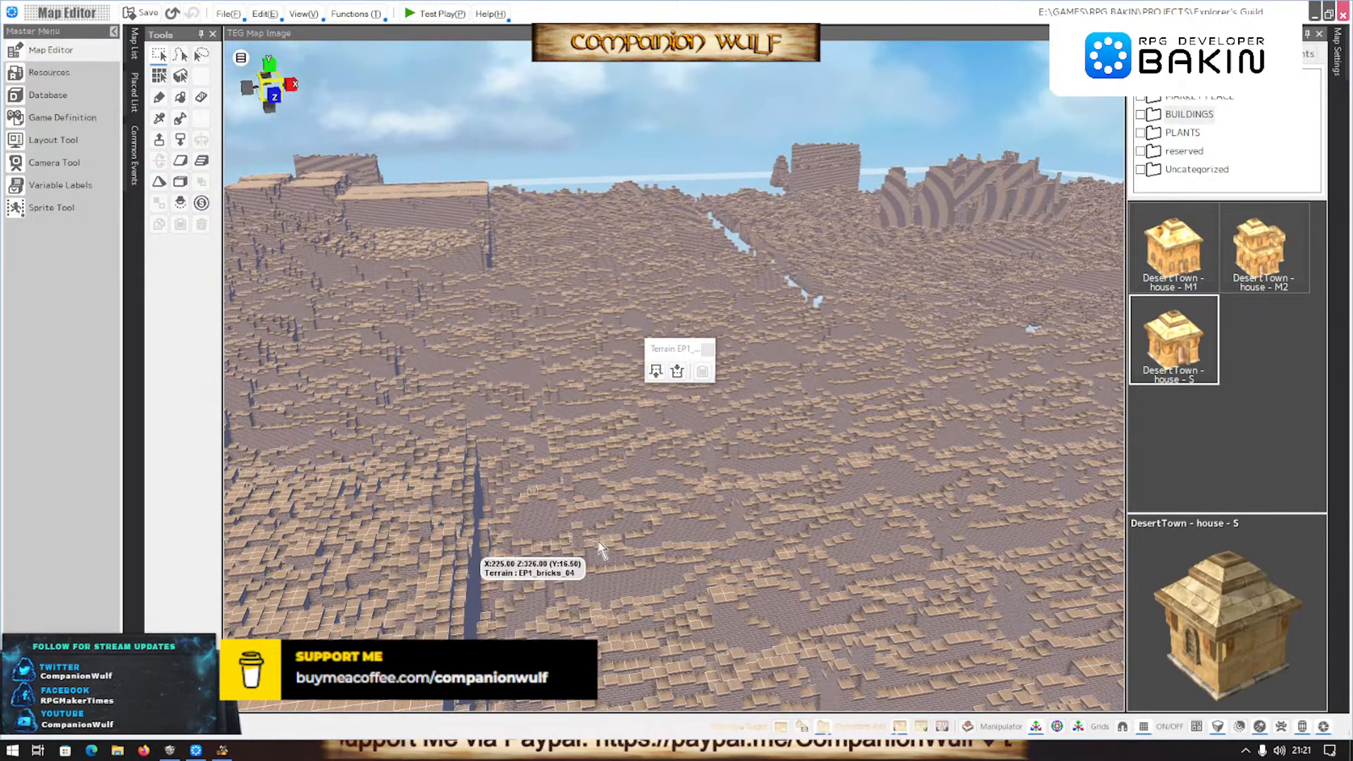
scroll(634, 541, down, 3)
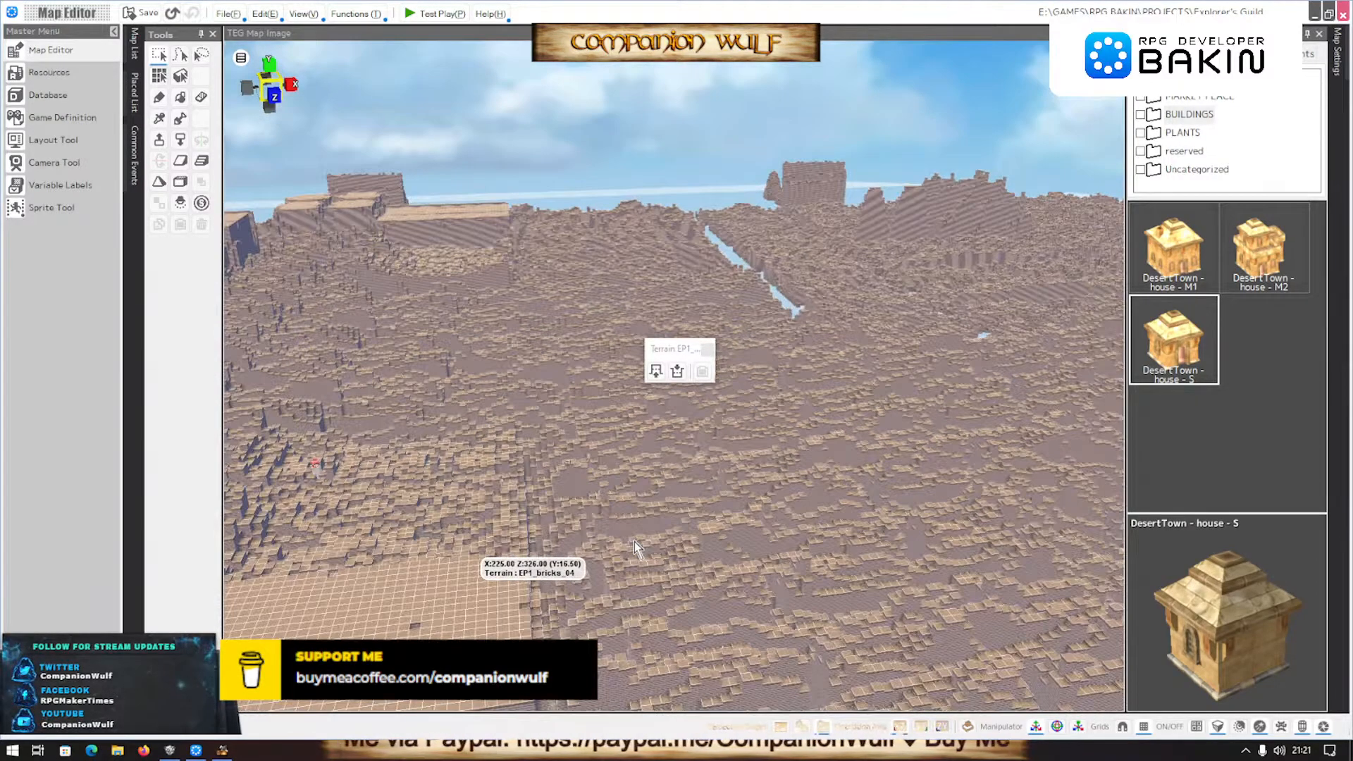
scroll(634, 541, down, 2)
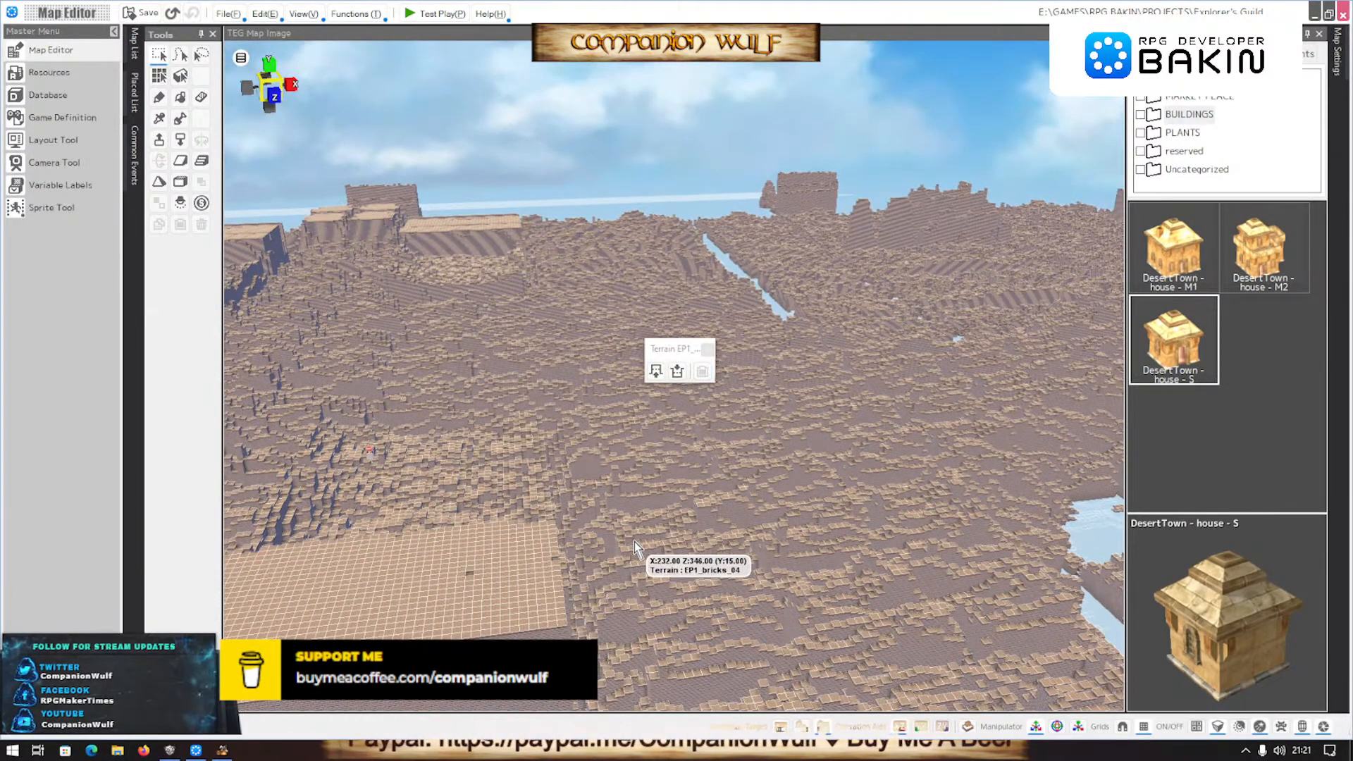
scroll(666, 537, down, 2)
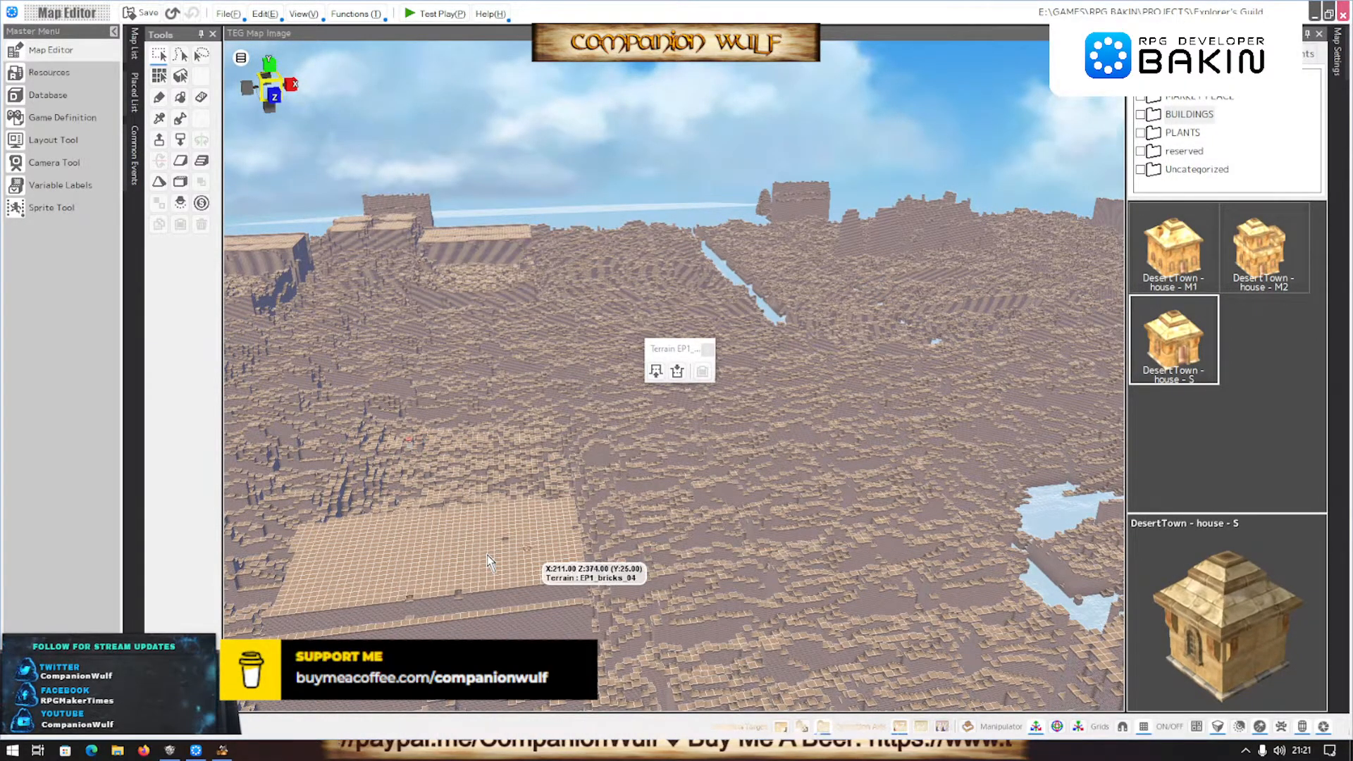
middle_drag(486, 556, 554, 556)
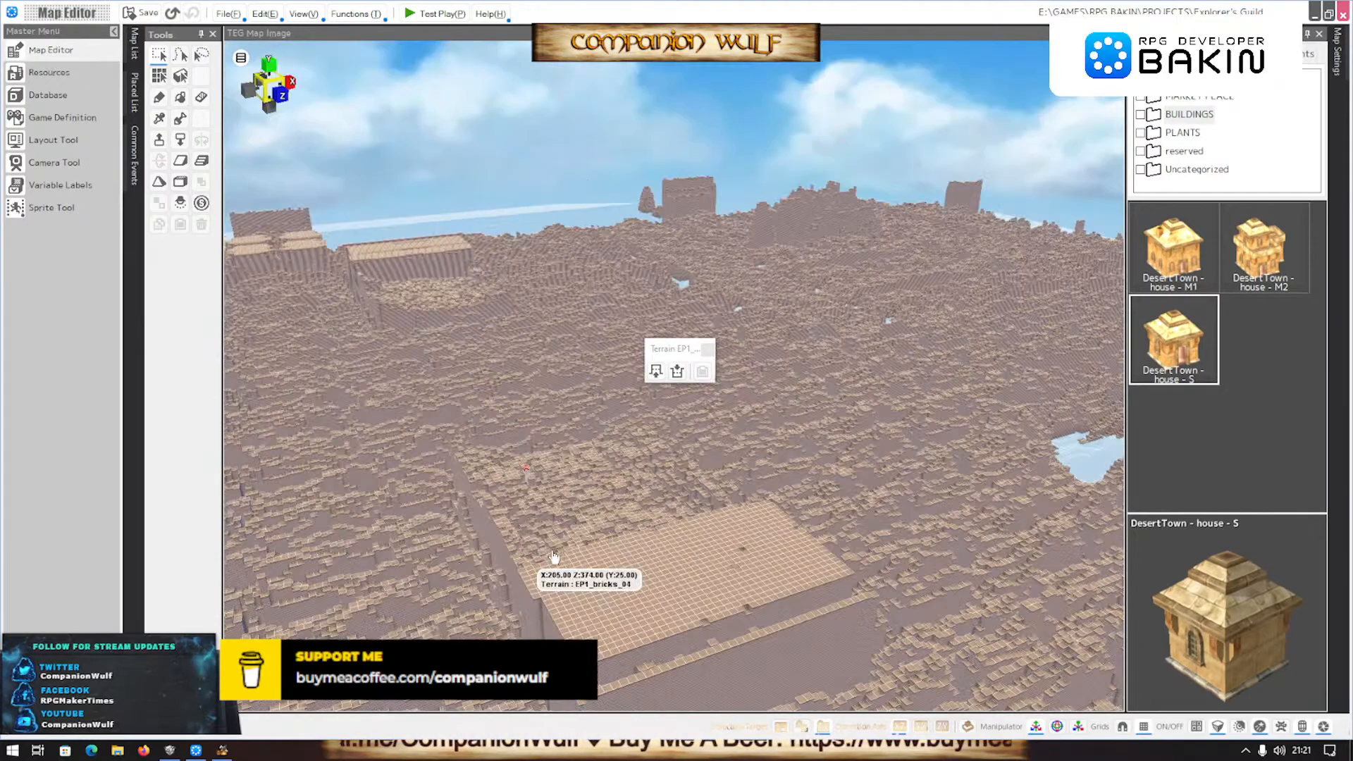
middle_drag(461, 566, 665, 578)
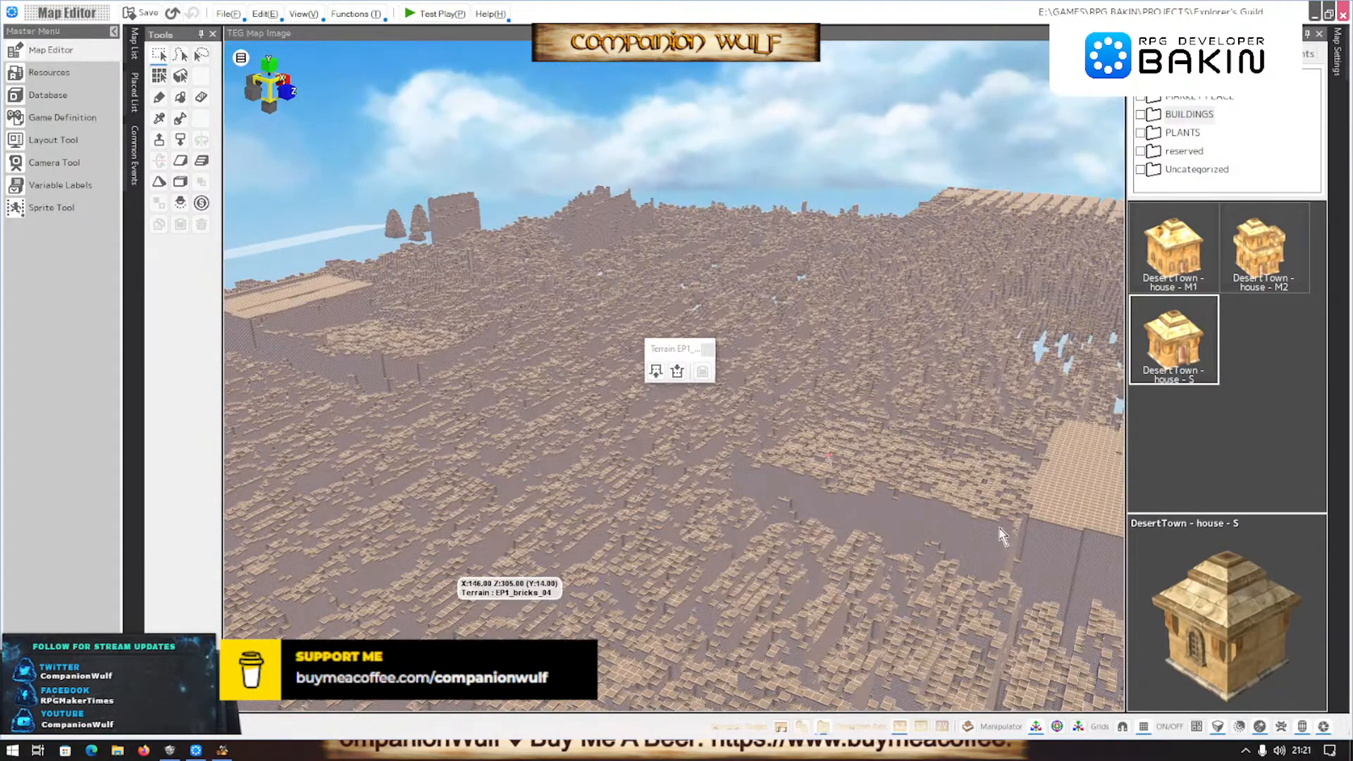
middle_drag(1002, 536, 803, 610)
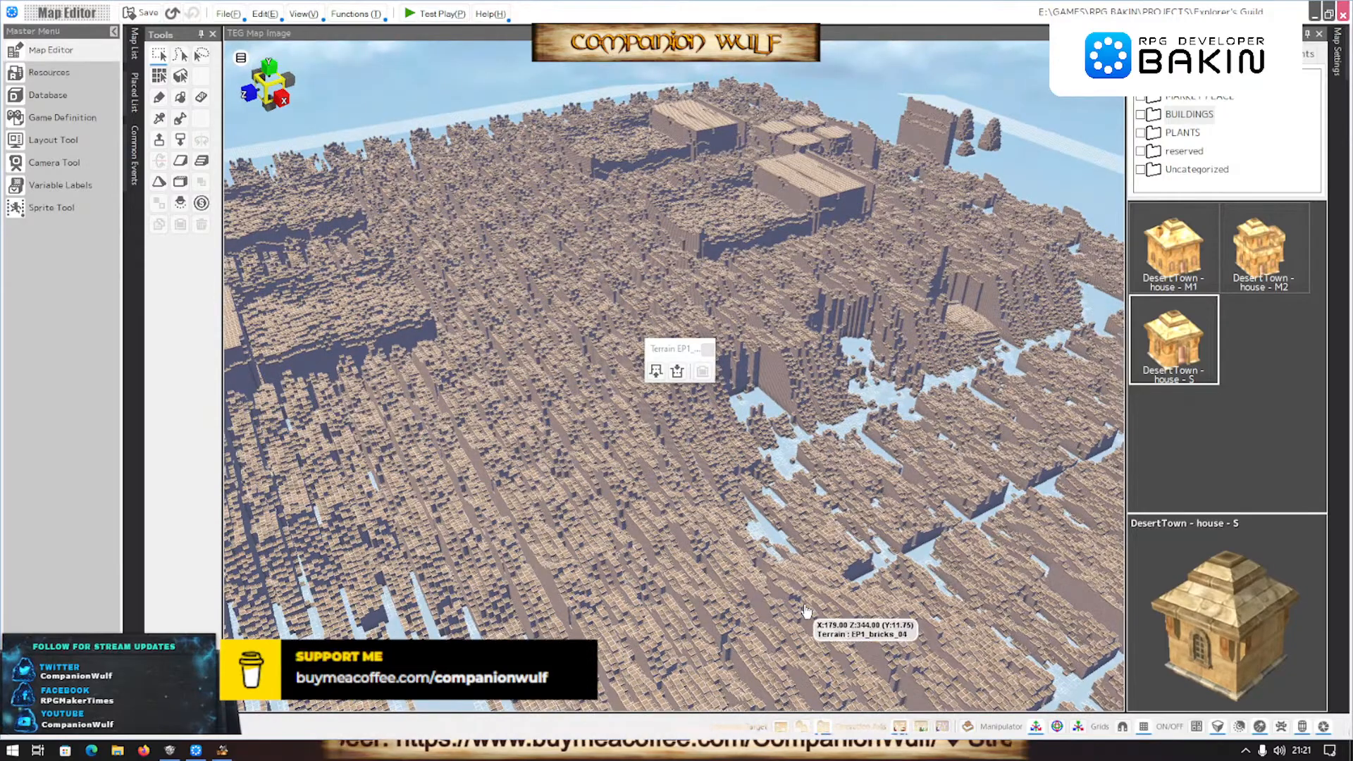
middle_drag(806, 611, 821, 613)
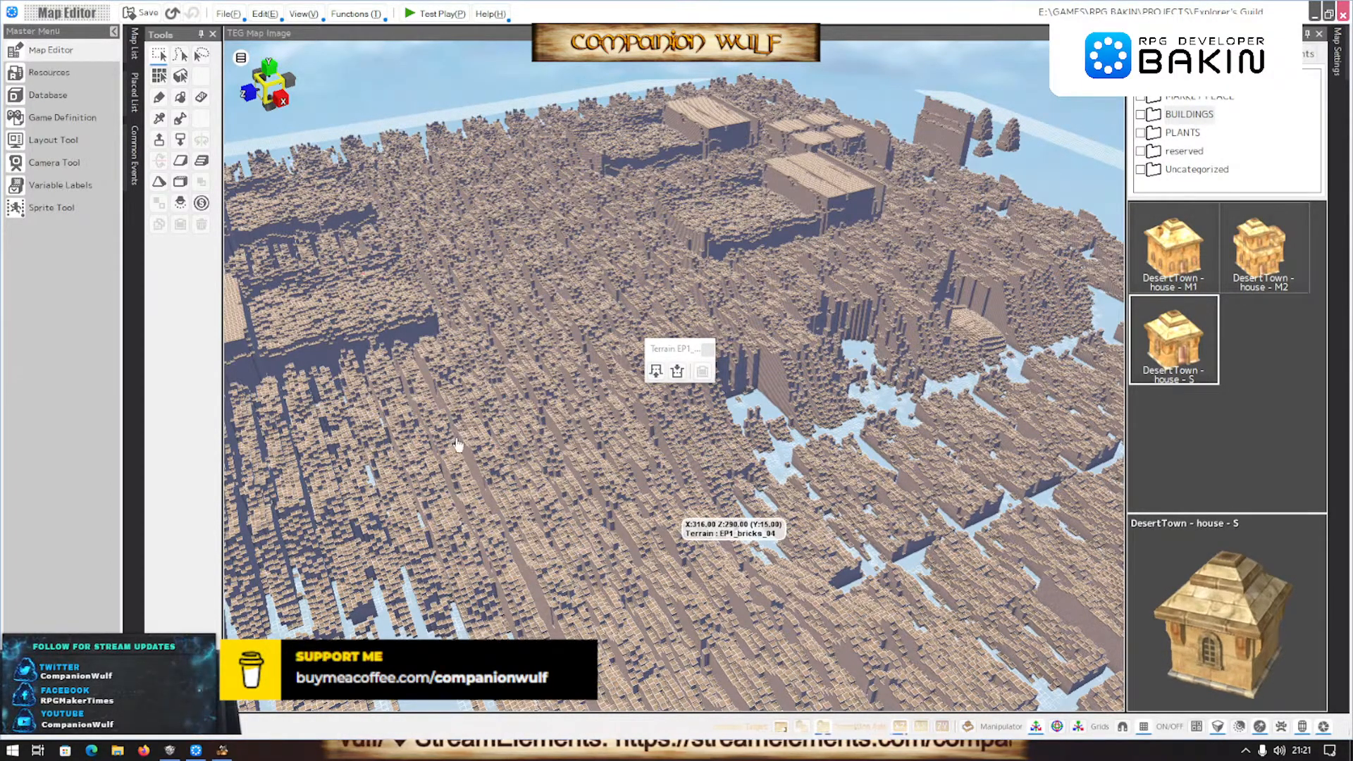
scroll(466, 462, up, 2)
scroll(466, 462, up, 3)
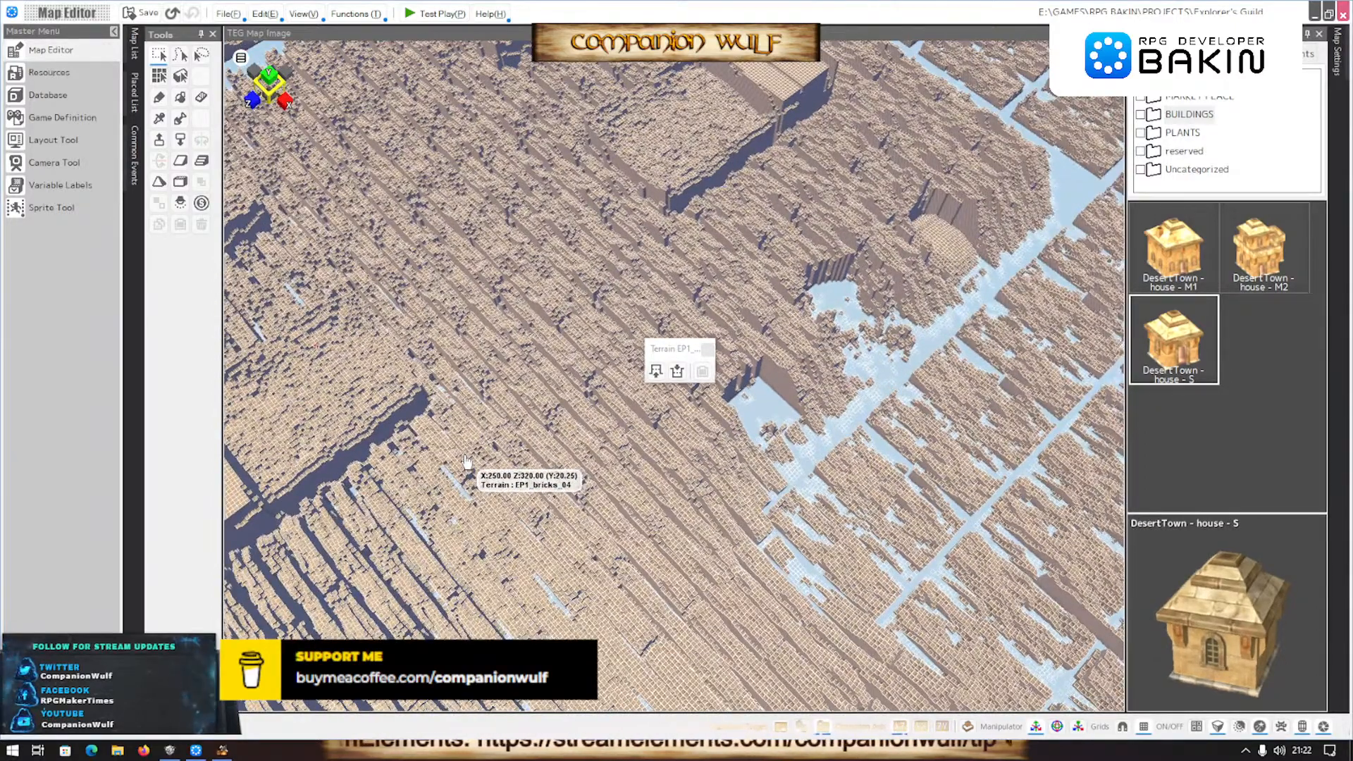
middle_drag(467, 462, 481, 461)
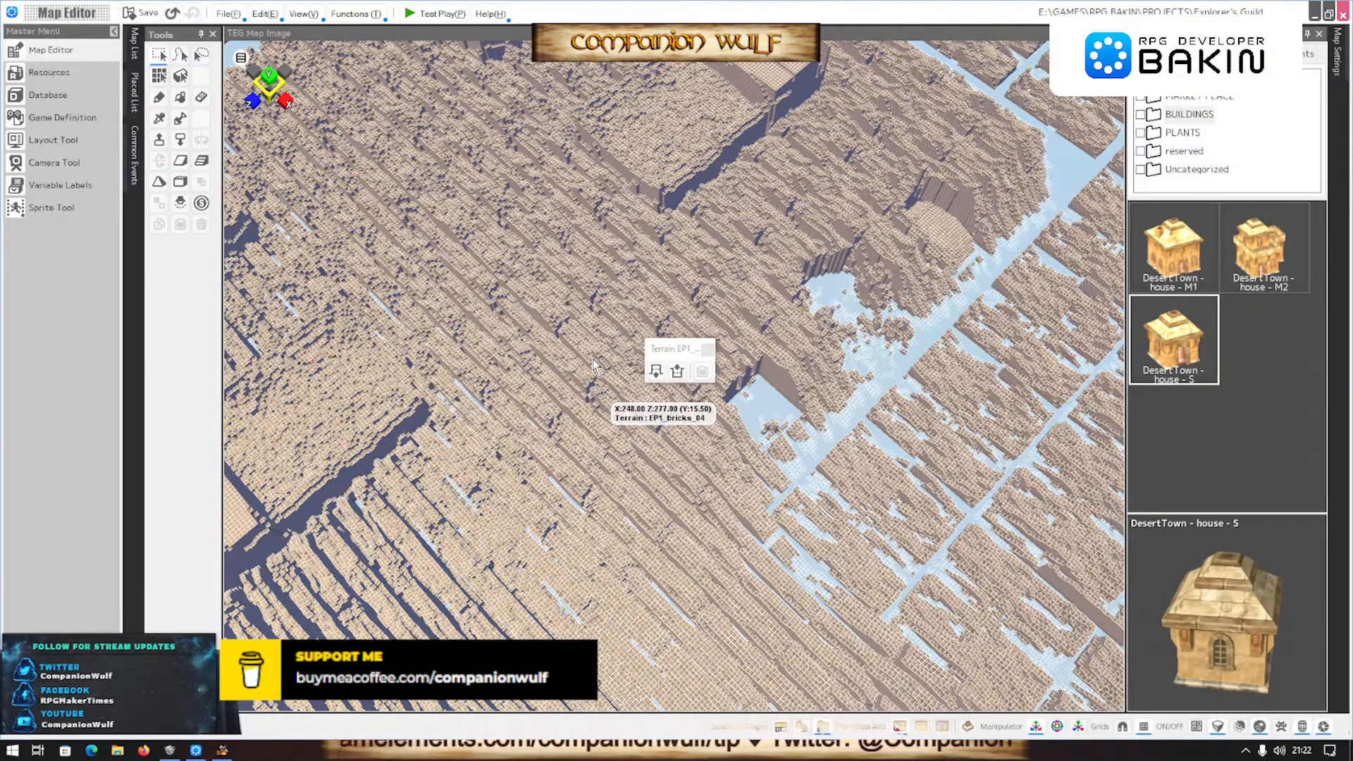
middle_drag(594, 365, 576, 386)
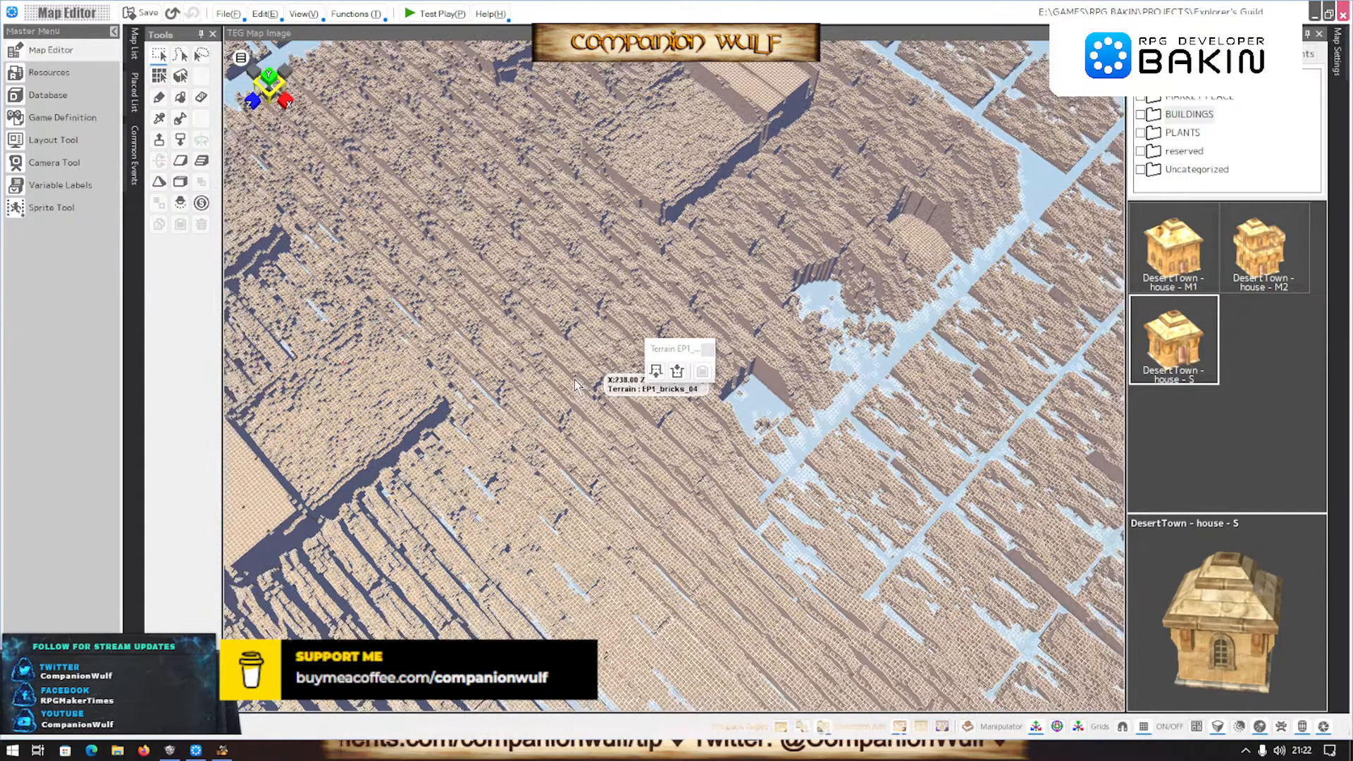
Examine the overall layout of the TEG Map Image terrain from high above and from a second side, with the whole map in view
scroll(576, 385, down, 2)
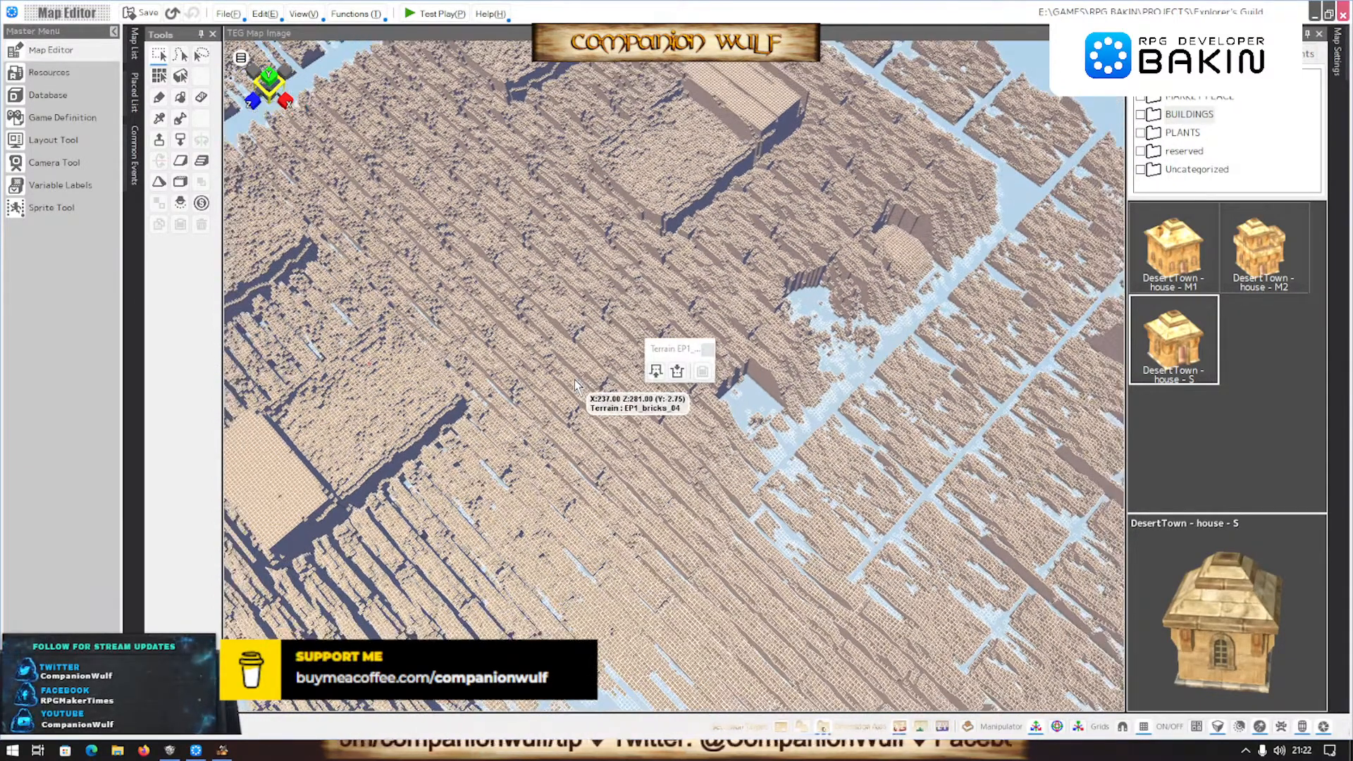
scroll(576, 386, down, 2)
scroll(573, 379, down, 3)
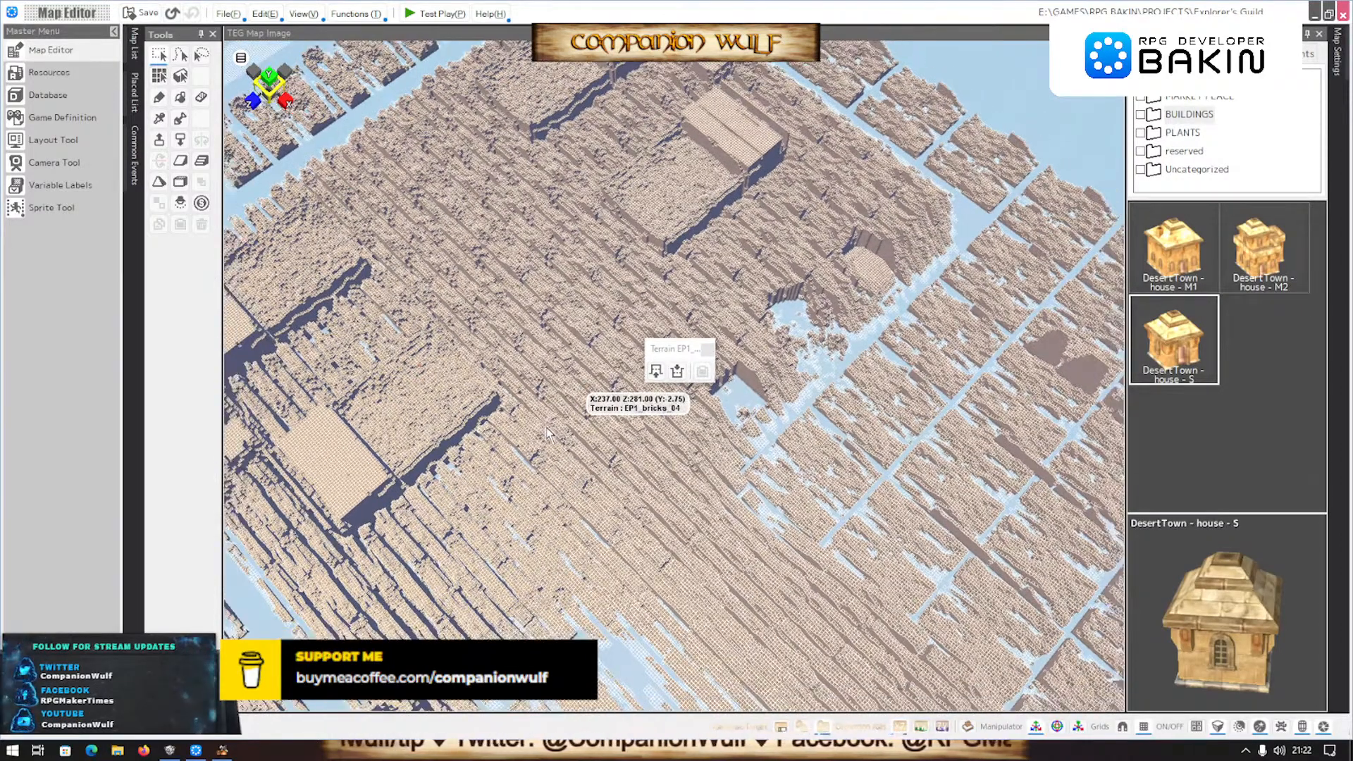
scroll(546, 427, down, 2)
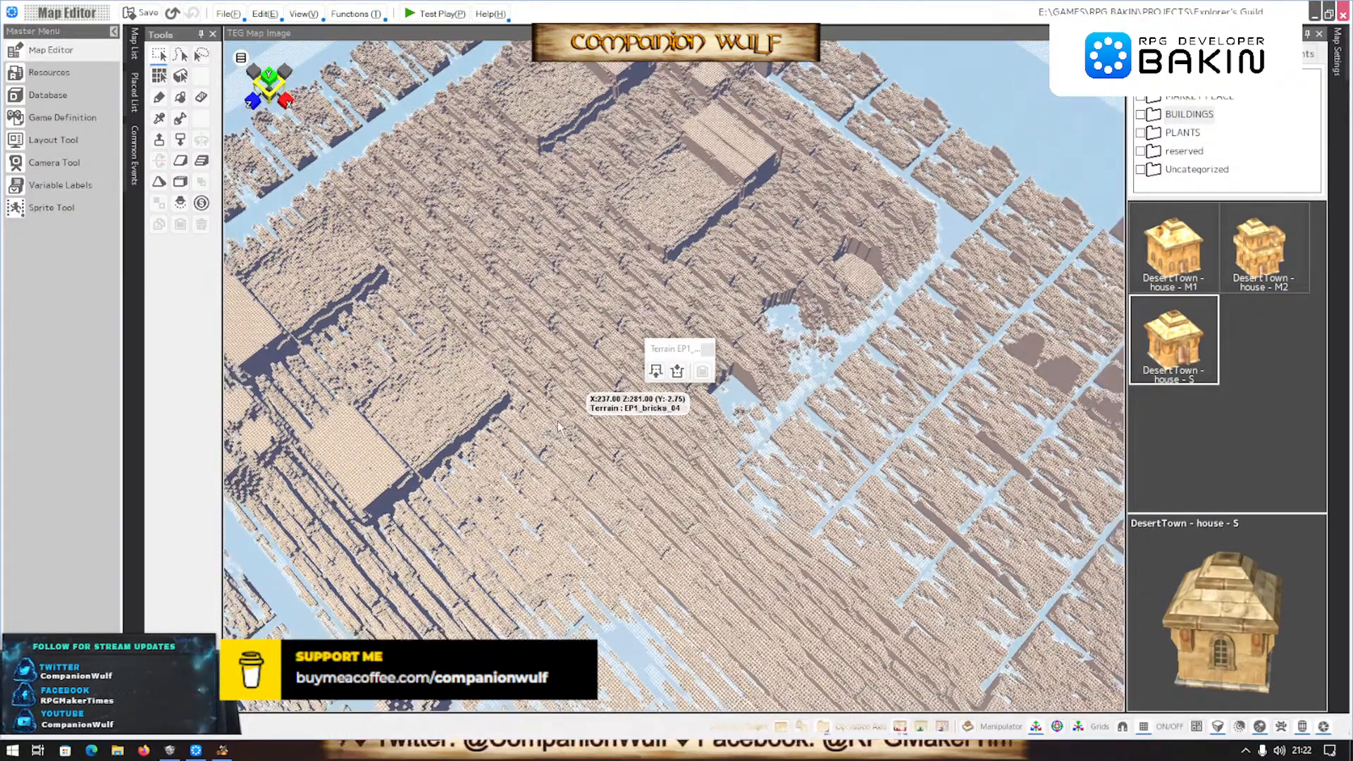
scroll(554, 431, down, 1)
scroll(550, 435, down, 2)
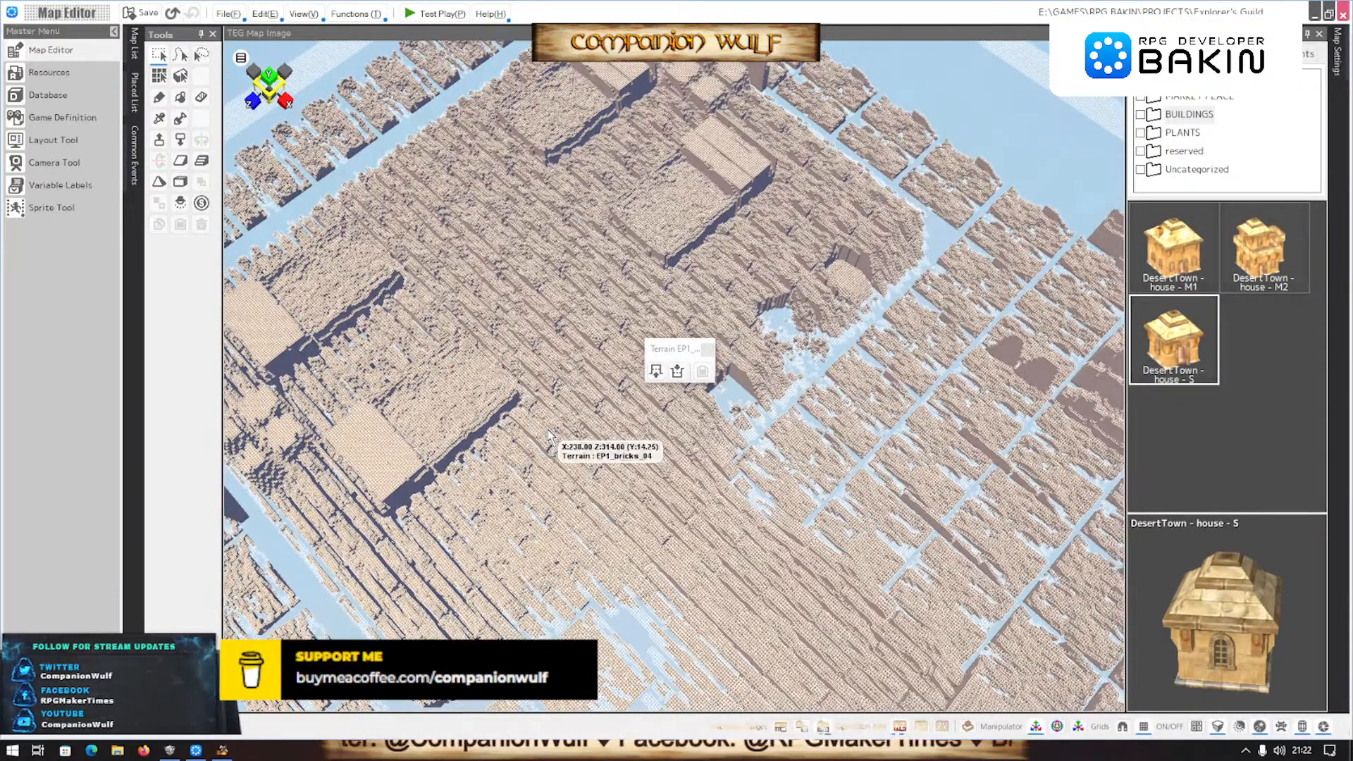
scroll(550, 435, down, 2)
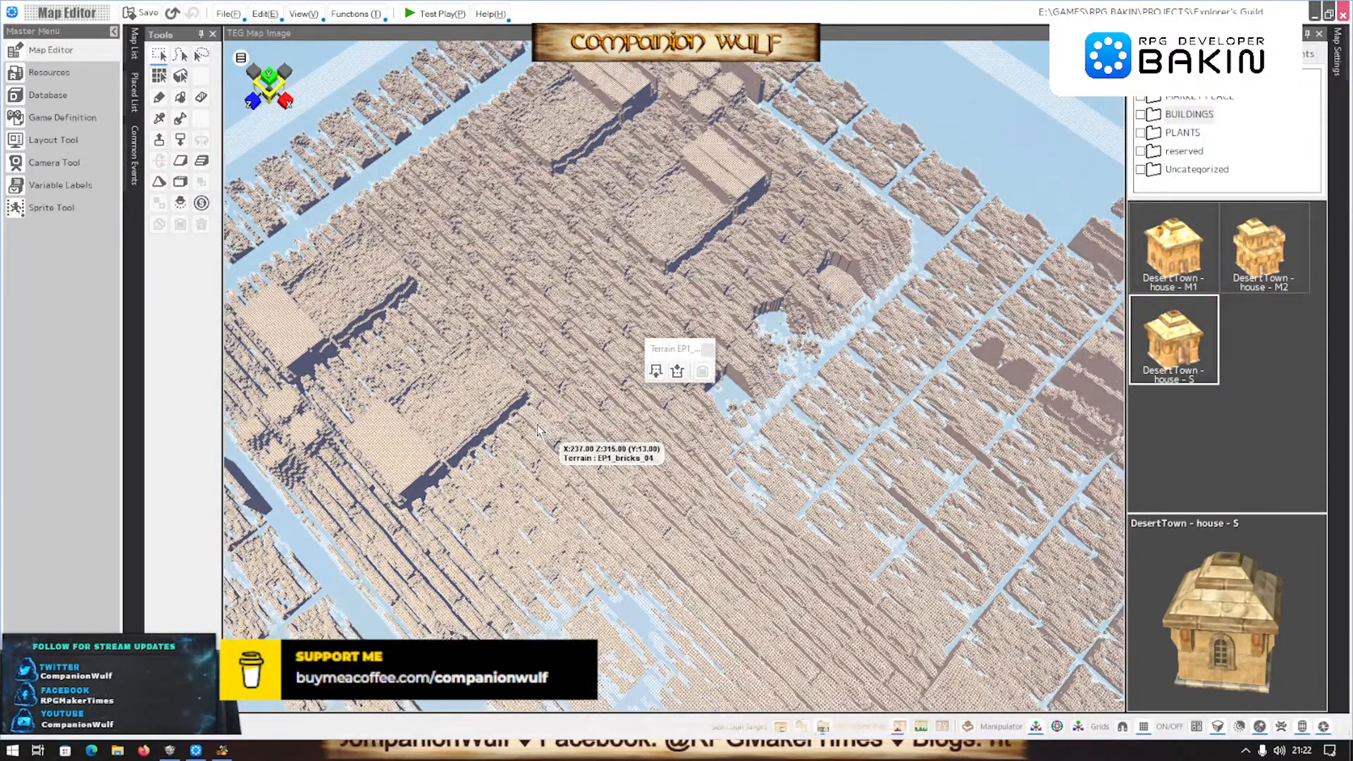
scroll(537, 426, down, 2)
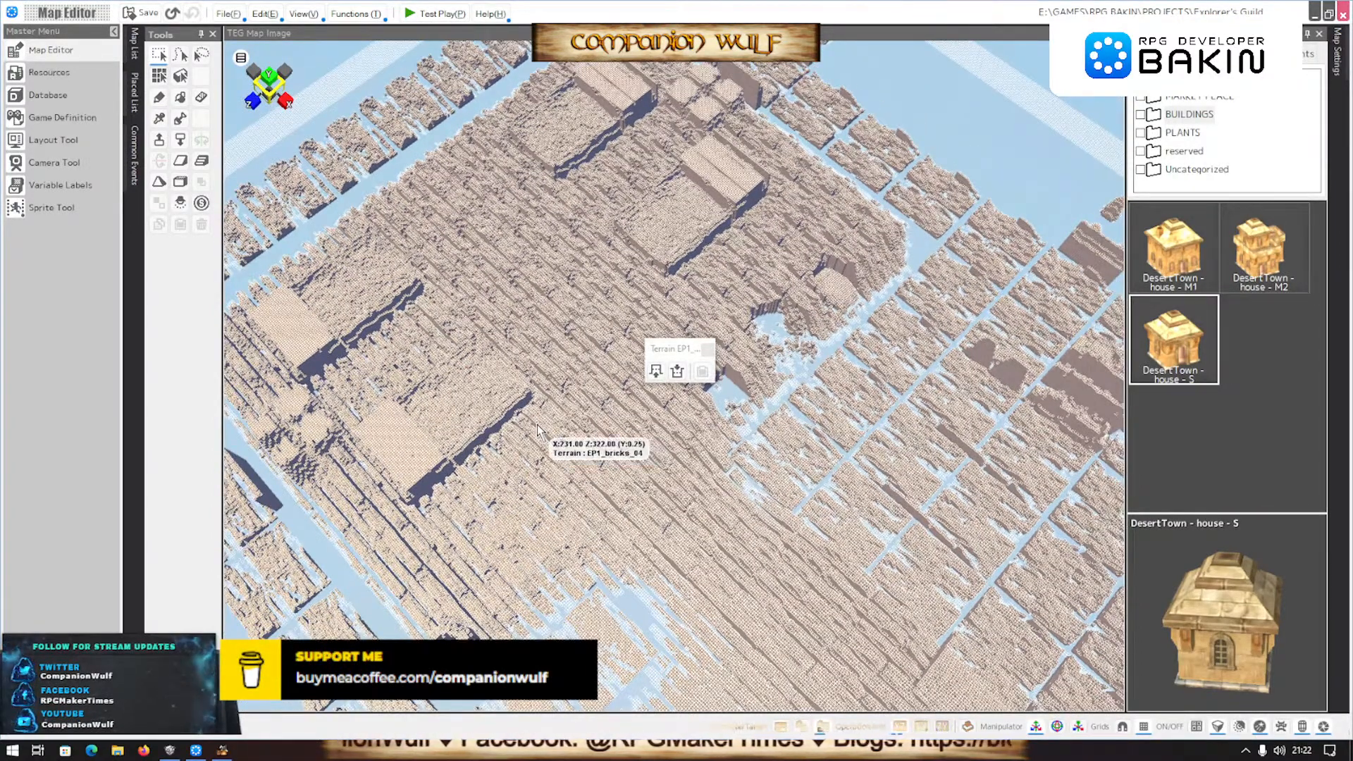
scroll(537, 425, down, 1)
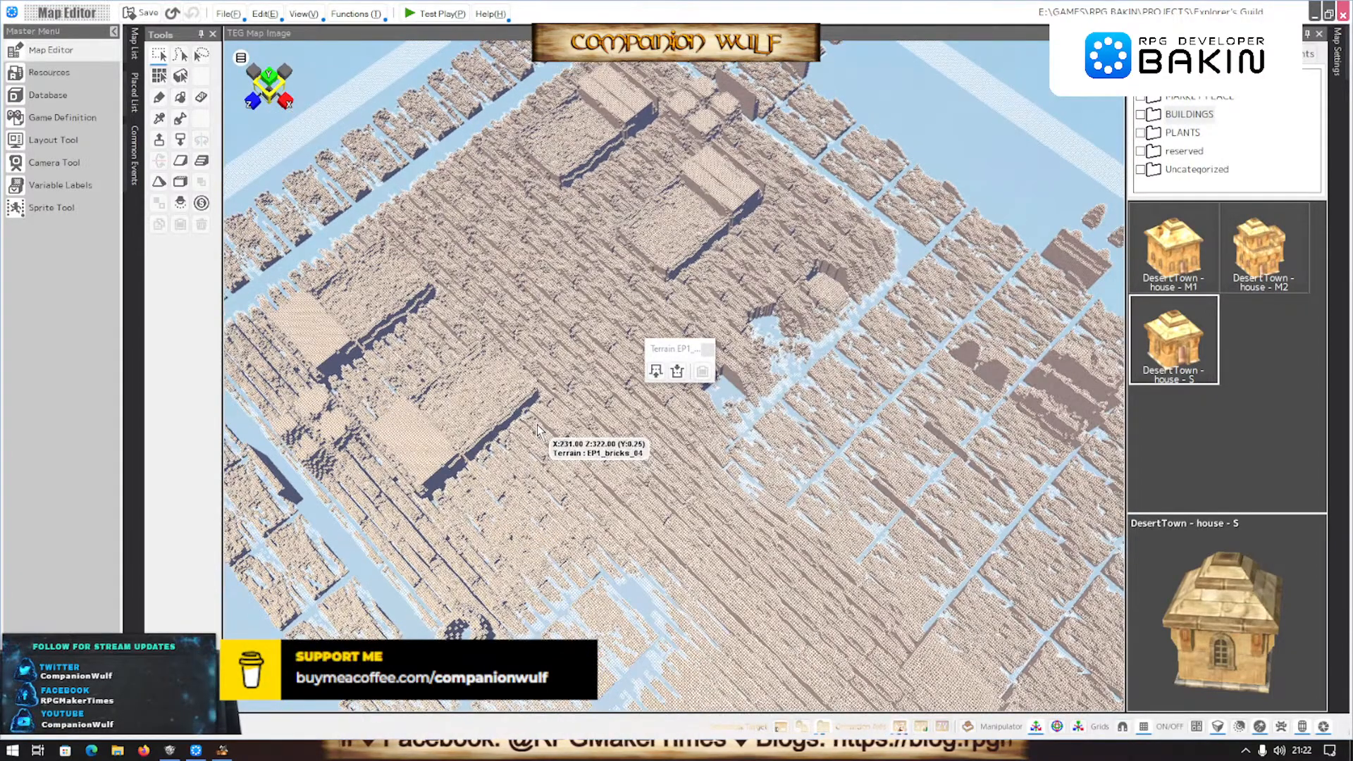
scroll(537, 424, down, 1)
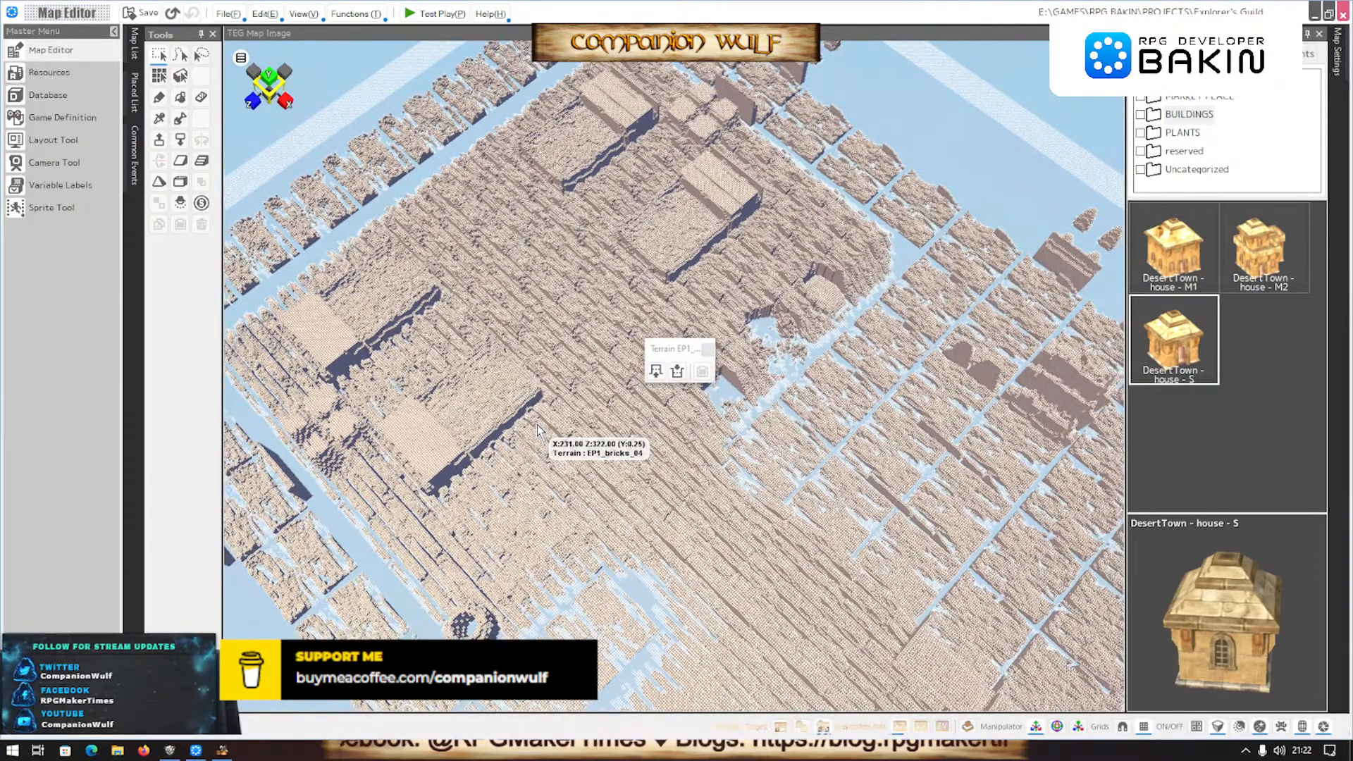
scroll(538, 425, down, 1)
scroll(540, 425, down, 1)
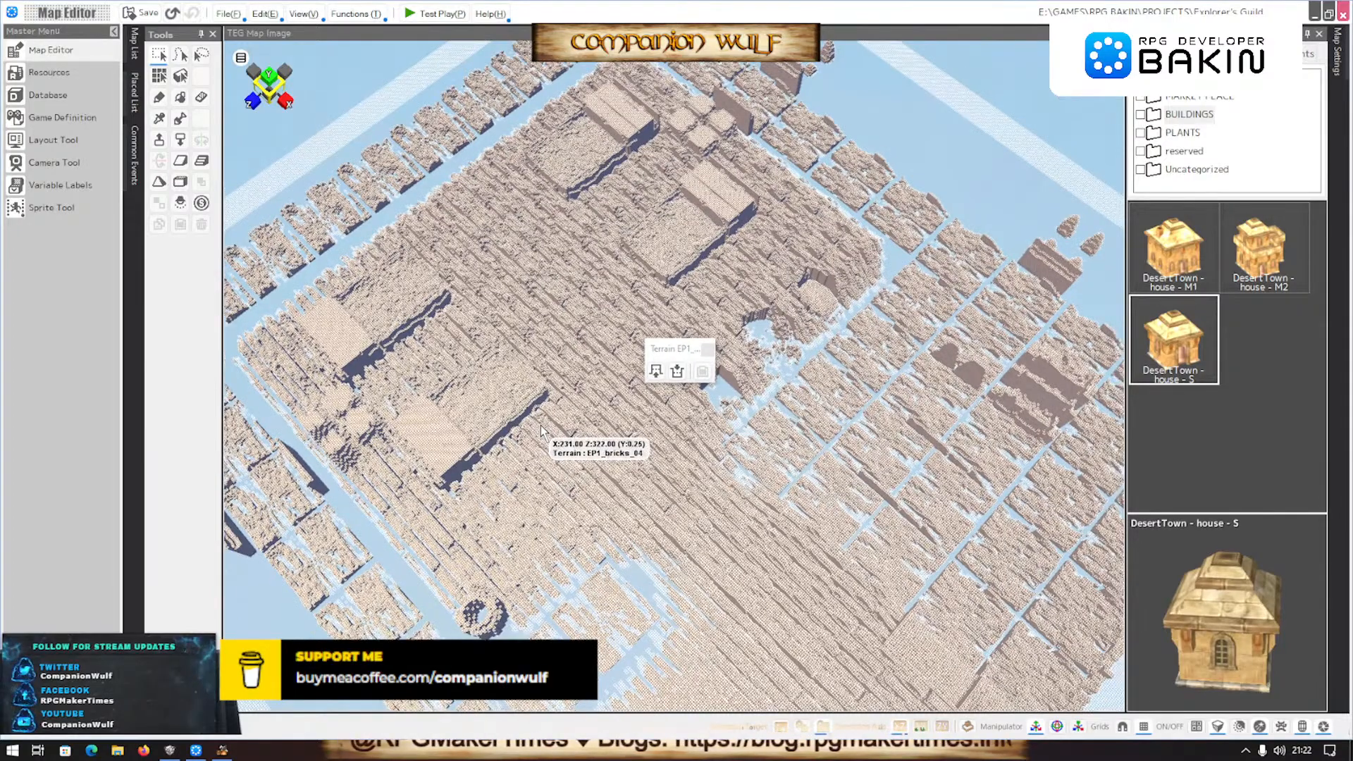
scroll(541, 431, down, 1)
scroll(541, 431, down, 1)
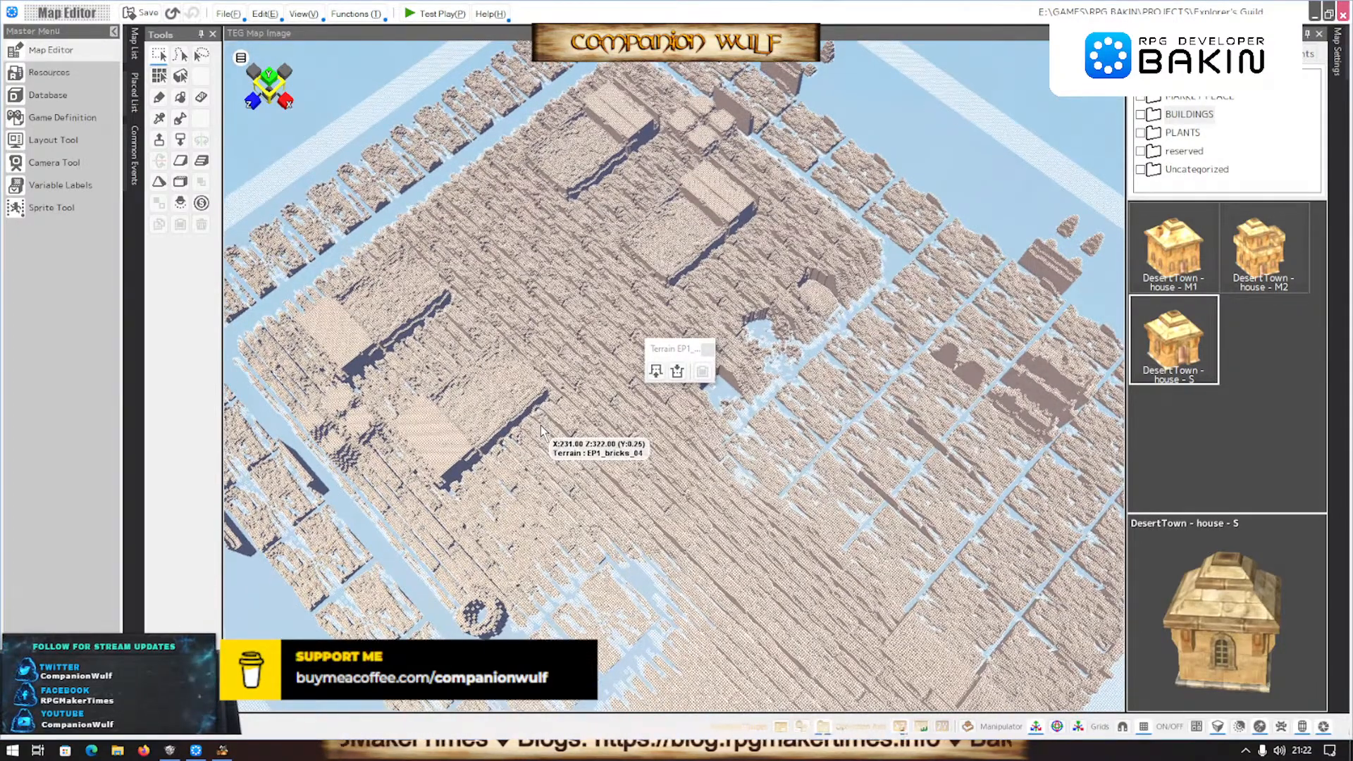
scroll(541, 431, down, 1)
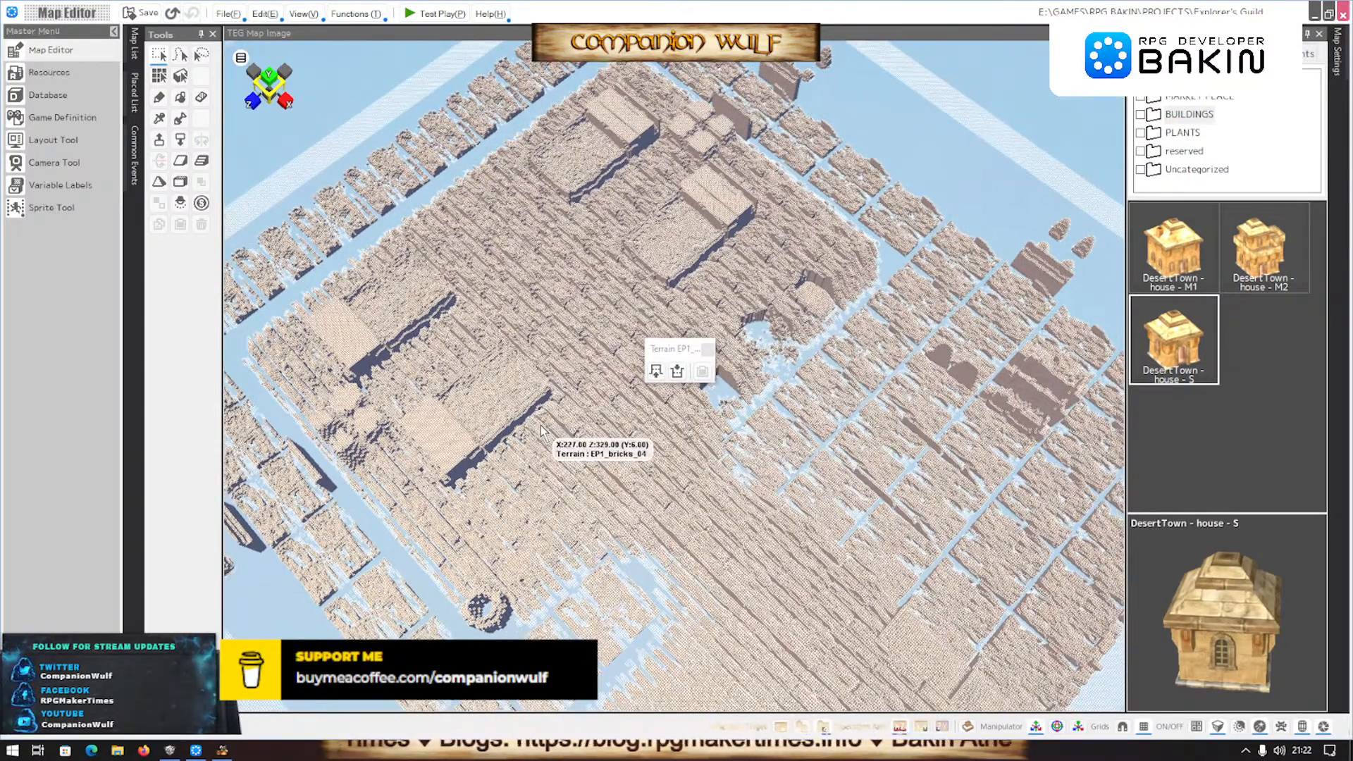
scroll(541, 431, down, 1)
scroll(541, 431, down, 1)
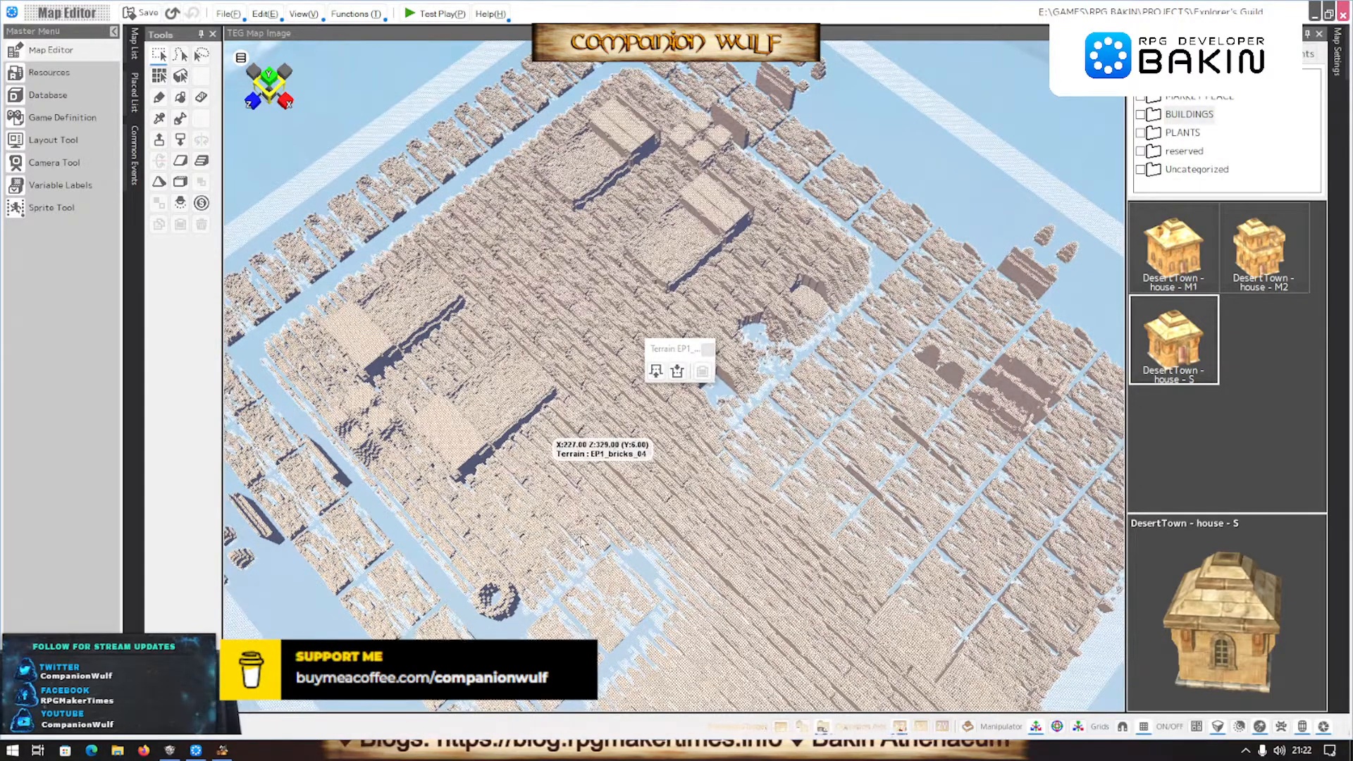
scroll(591, 551, down, 1)
scroll(592, 551, down, 1)
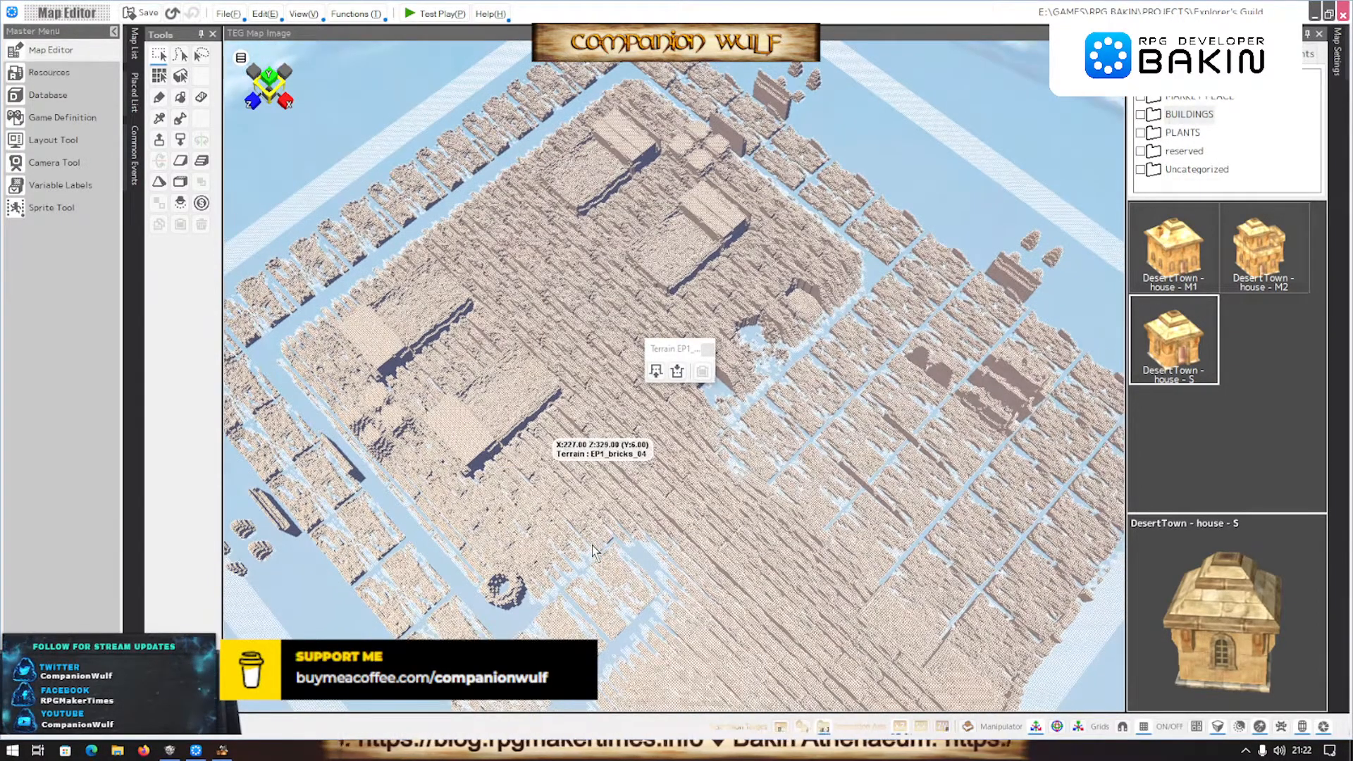
scroll(592, 551, down, 1)
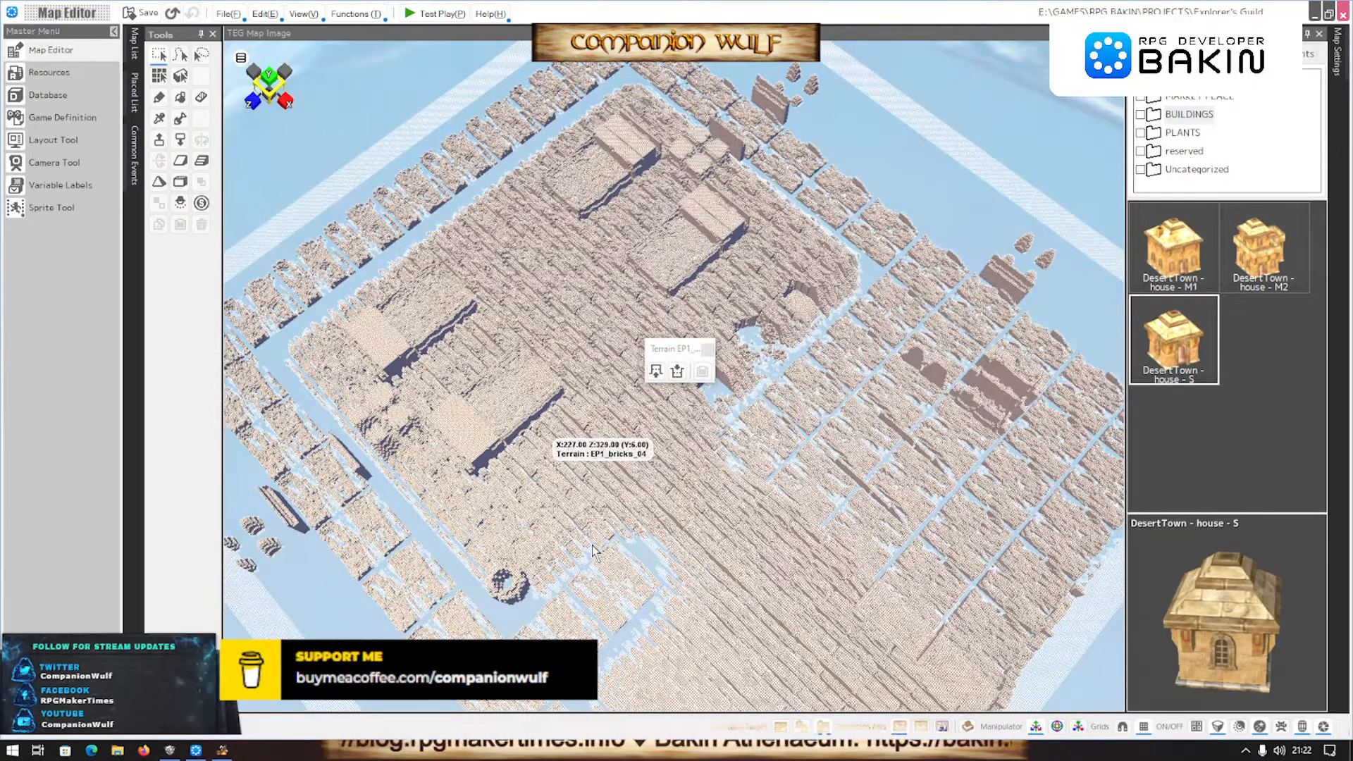
scroll(592, 551, down, 1)
scroll(592, 551, down, 1)
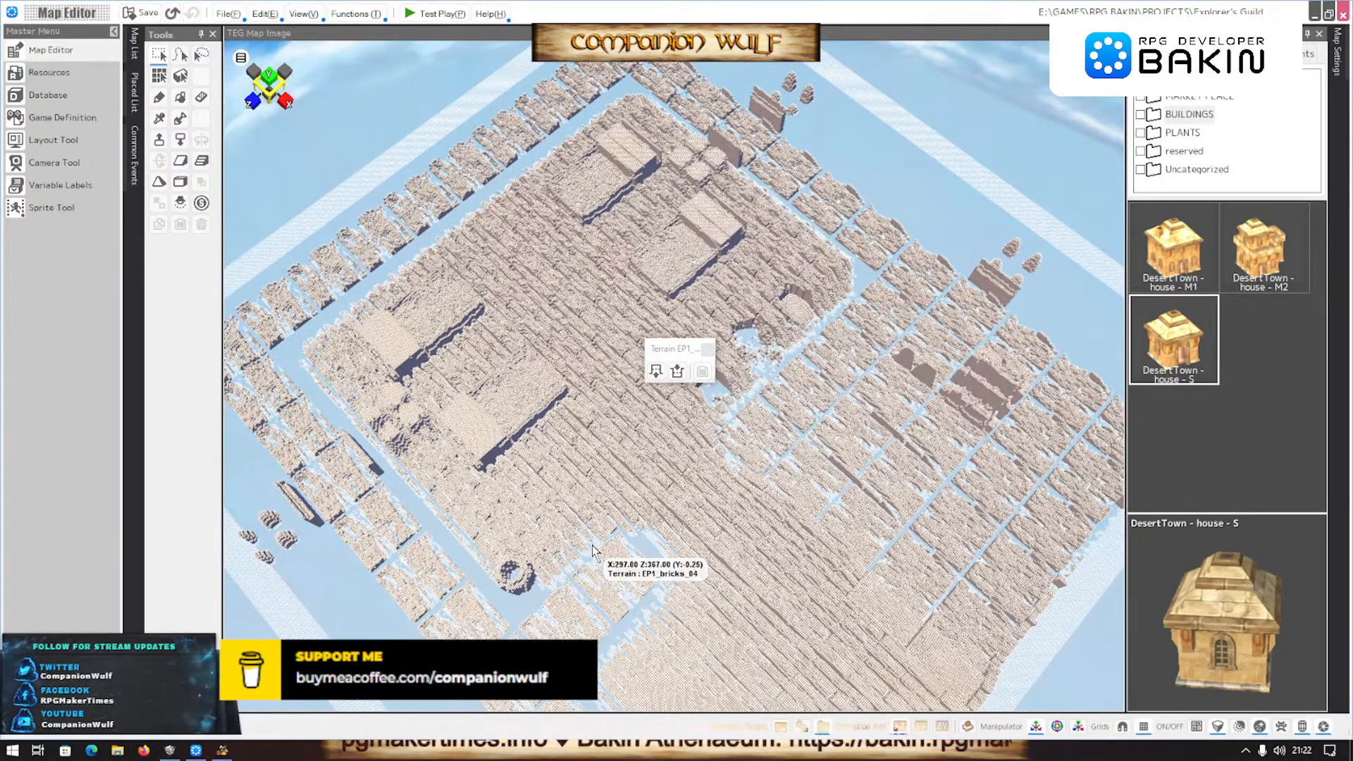
scroll(592, 544, down, 1)
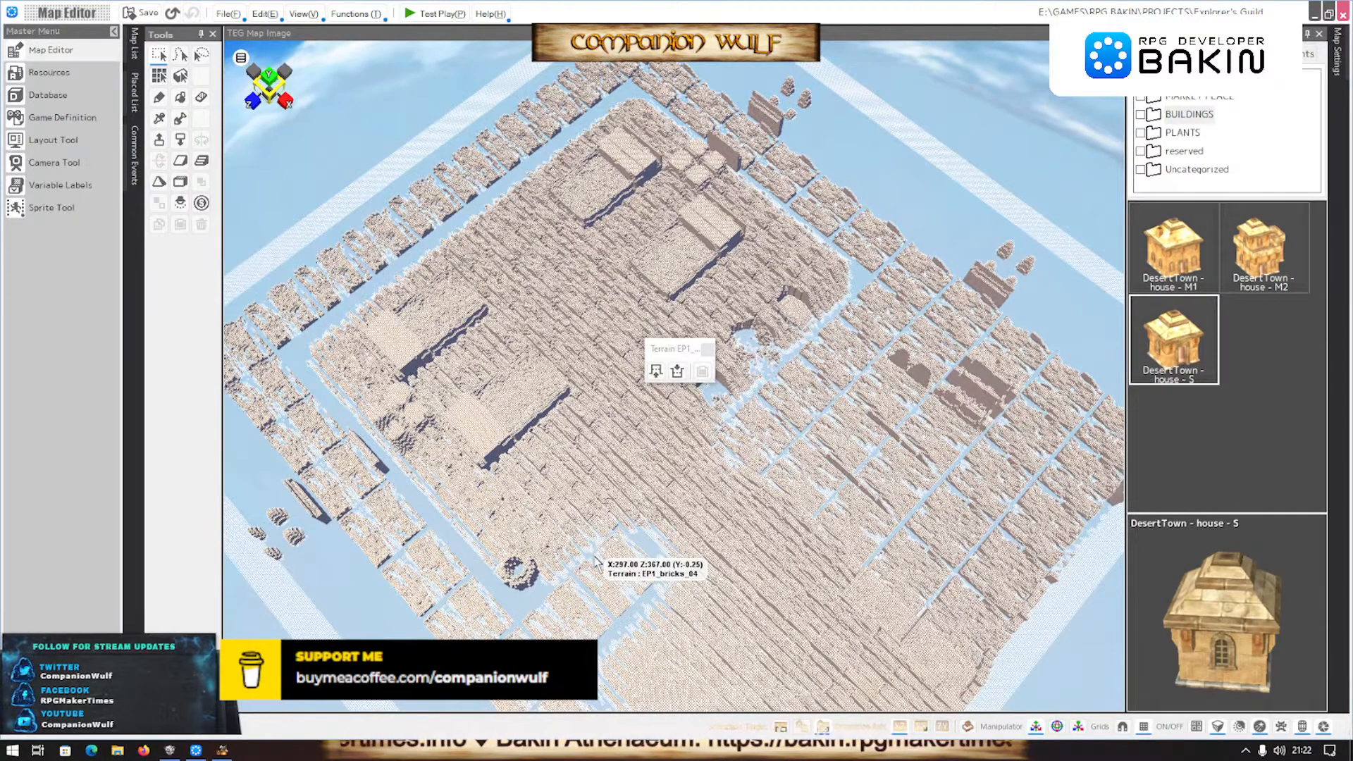
scroll(592, 544, down, 1)
scroll(646, 574, down, 1)
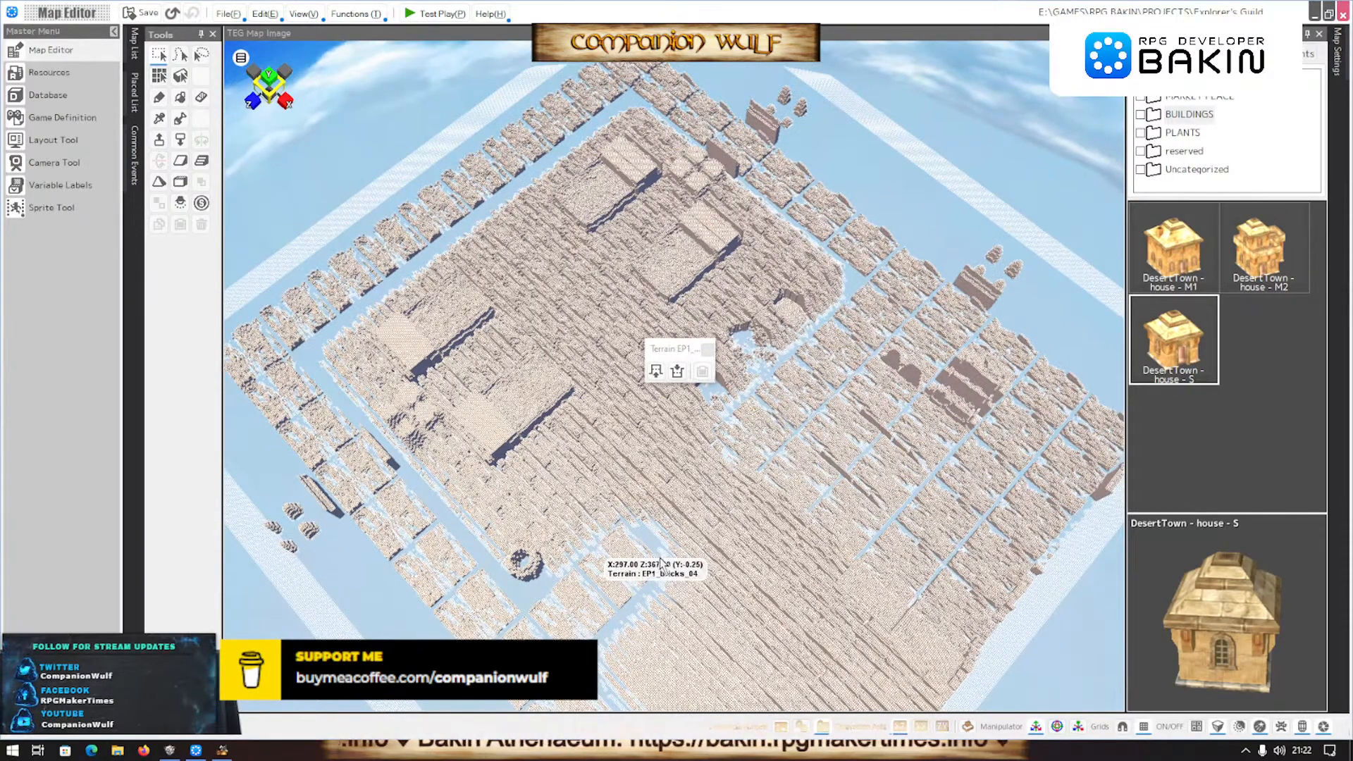
scroll(680, 548, down, 1)
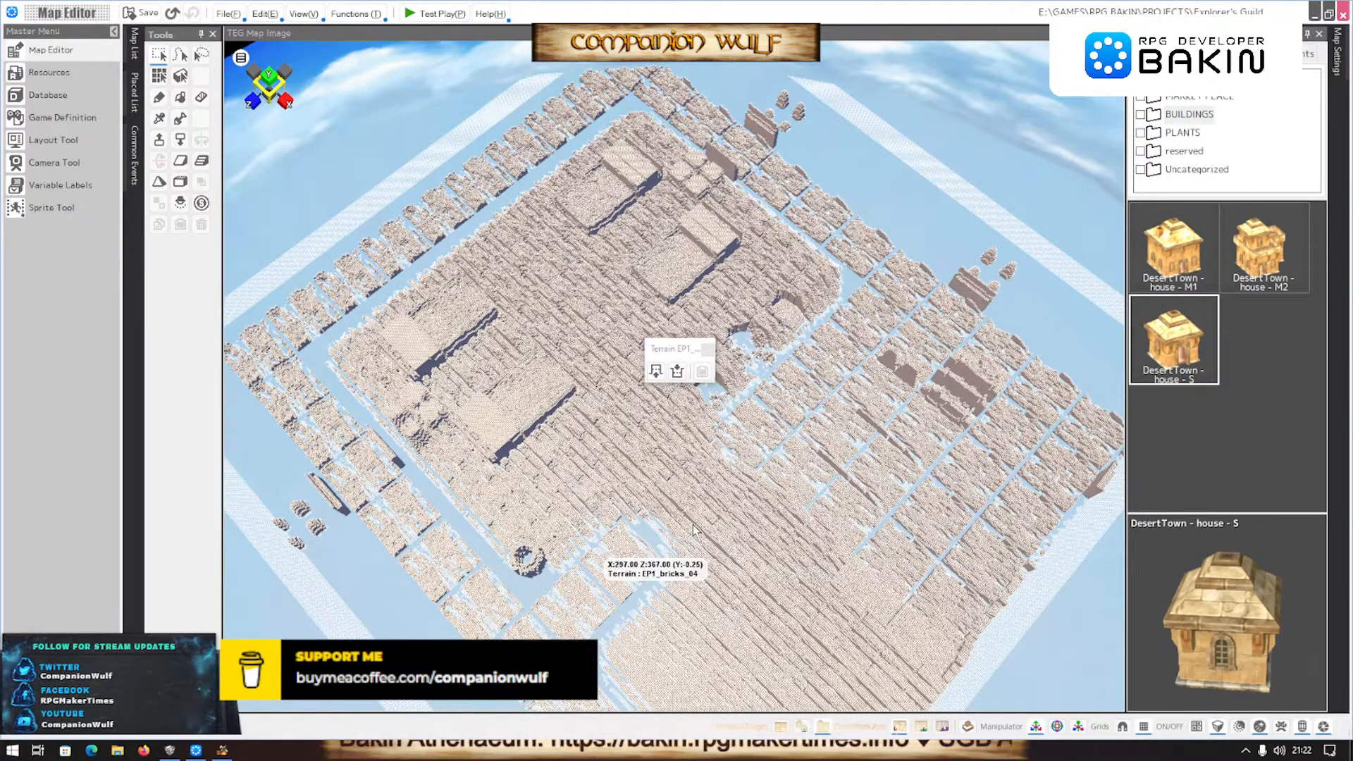
mouse_move(701, 530)
right_down()
mouse_move(719, 510)
mouse_move(642, 574)
mouse_move(648, 610)
right_up()
right_drag(760, 534, 846, 470)
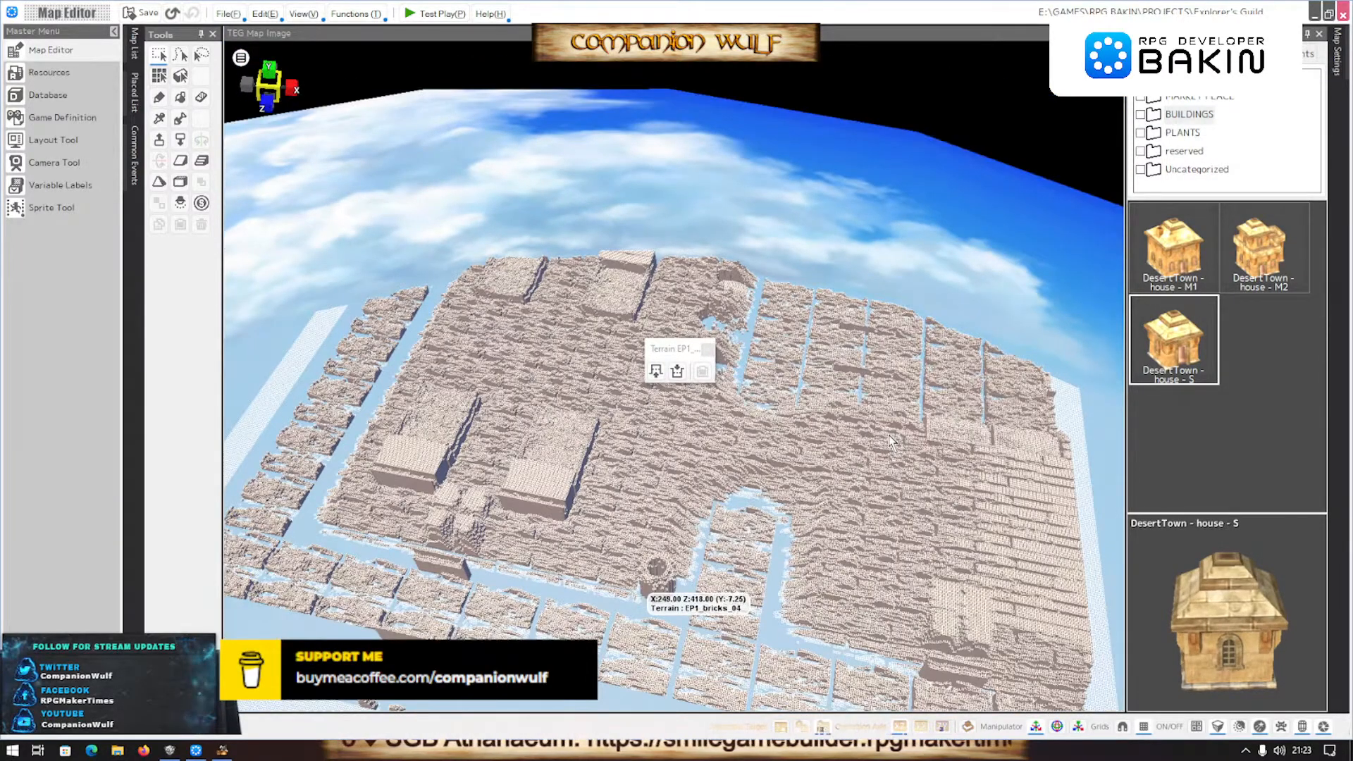